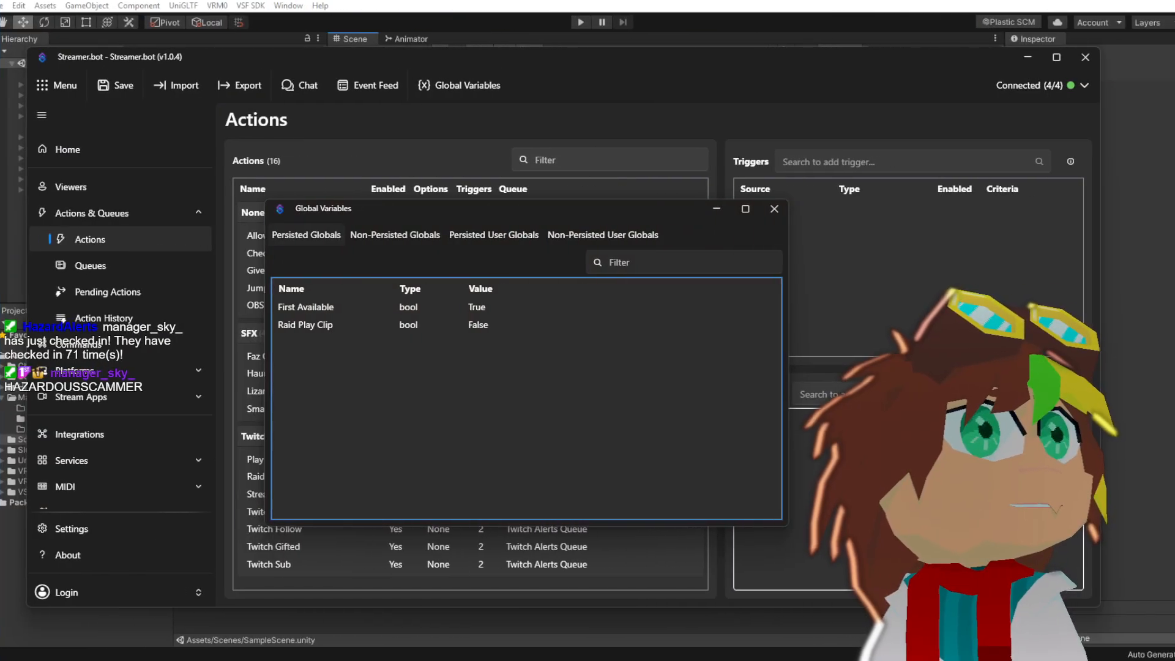
Examine the persisted global variables and how the Allow first to be redeemed and Check-in actions use First Available
click(362, 310)
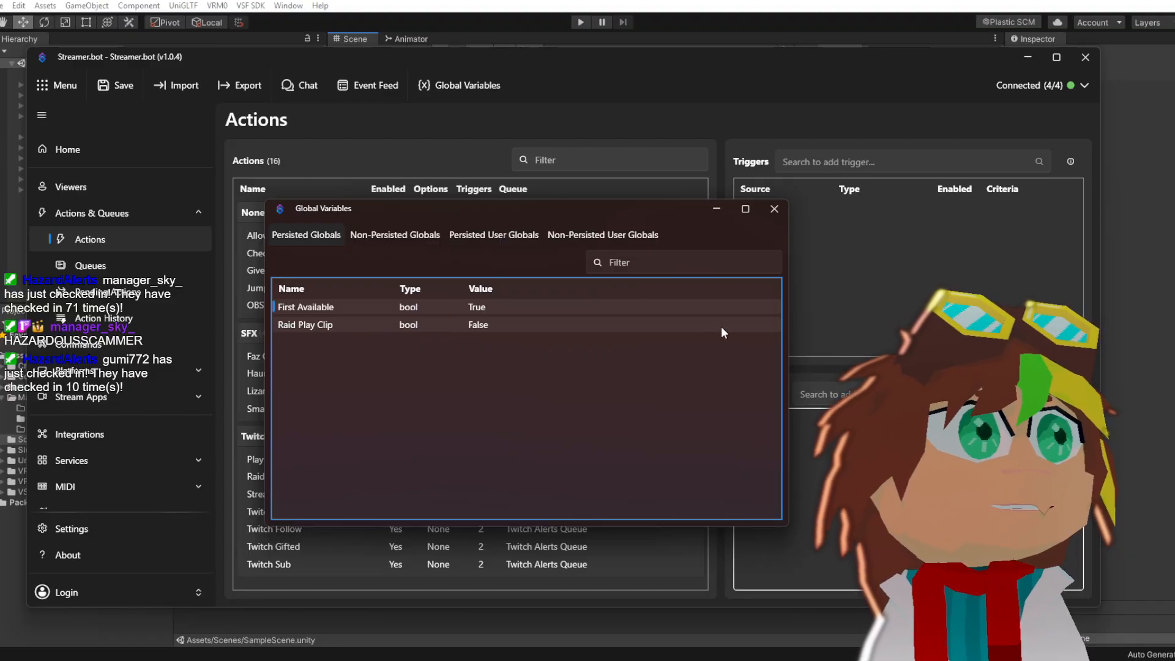
click(774, 209)
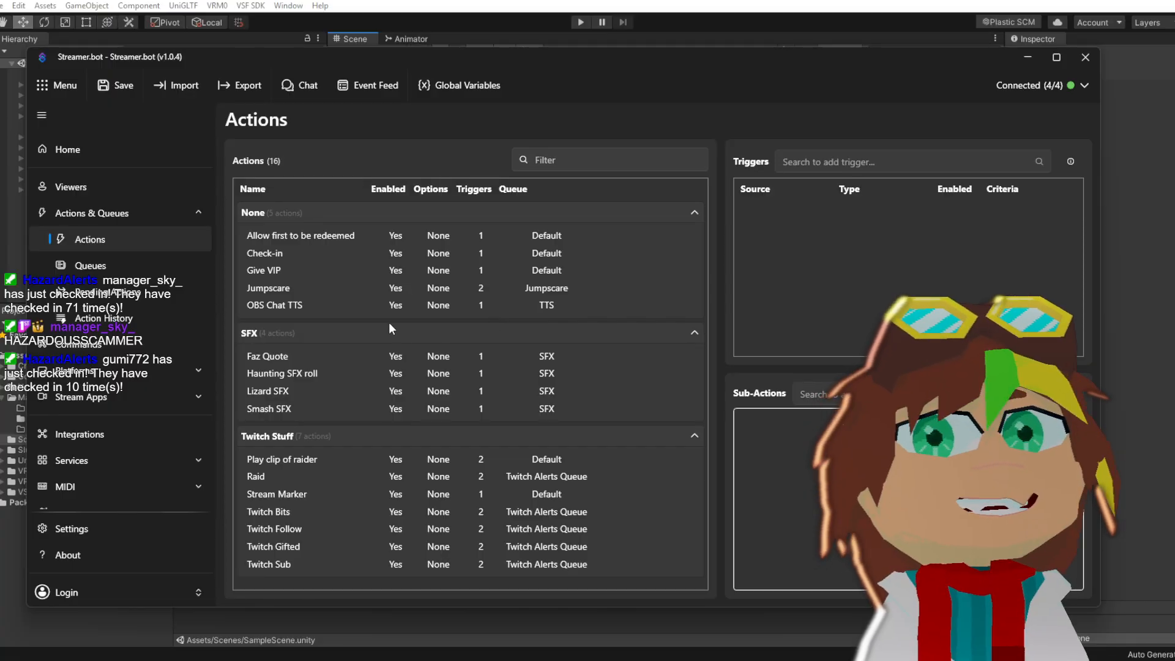
double_click(343, 234)
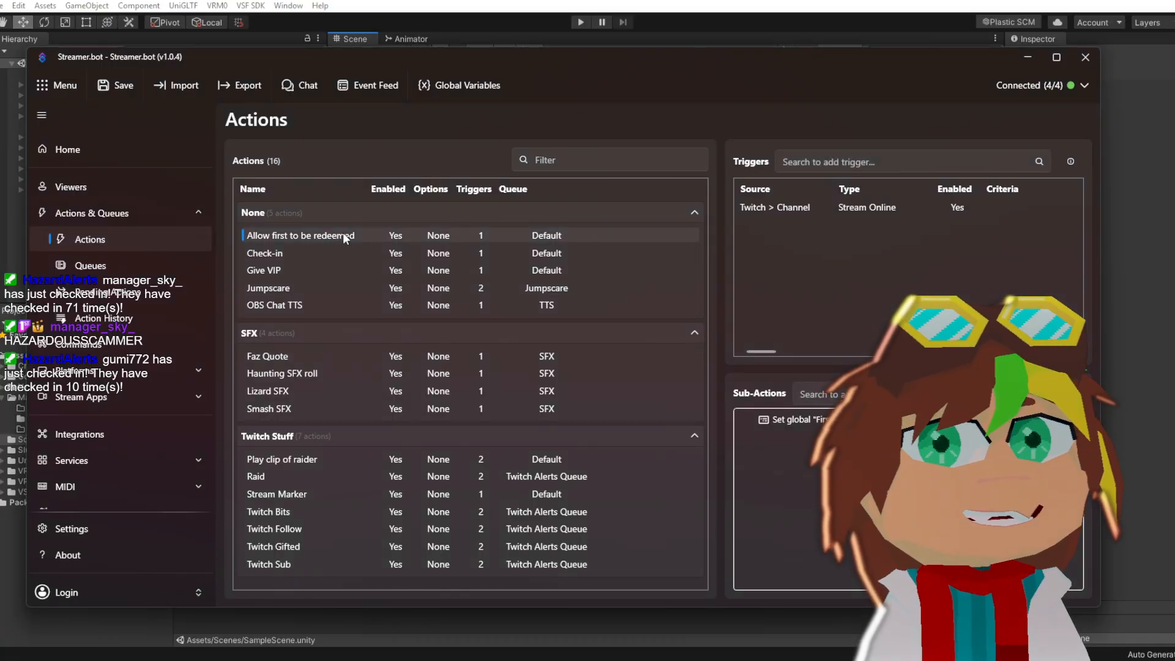
click(745, 226)
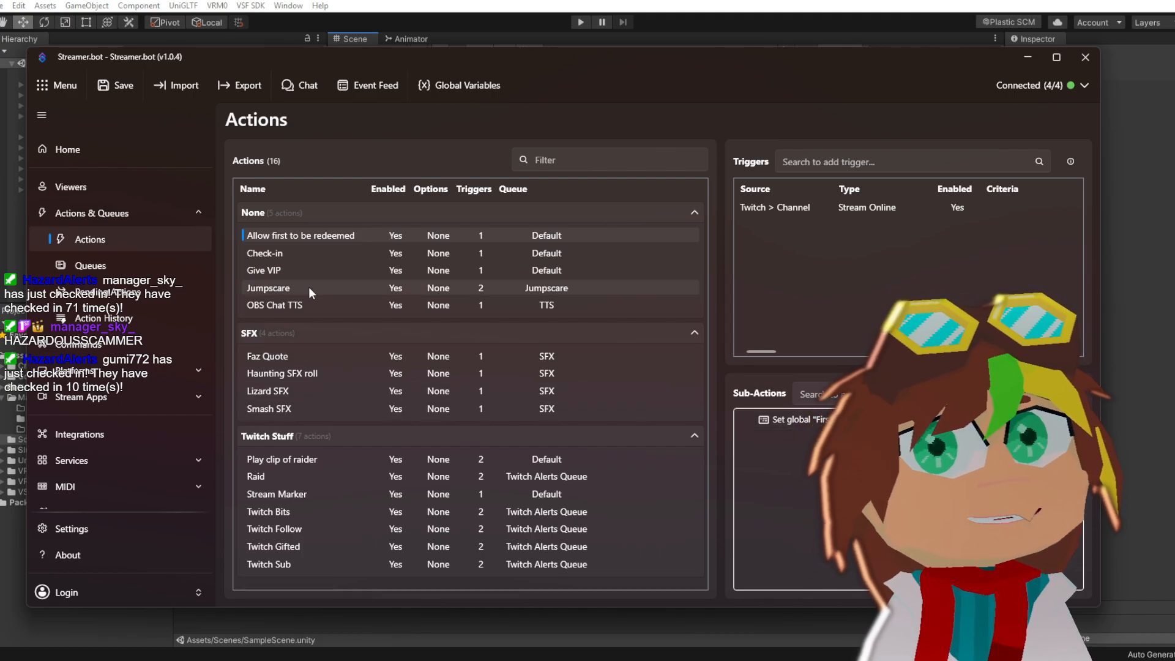
click(300, 252)
scroll(813, 453, down, 1)
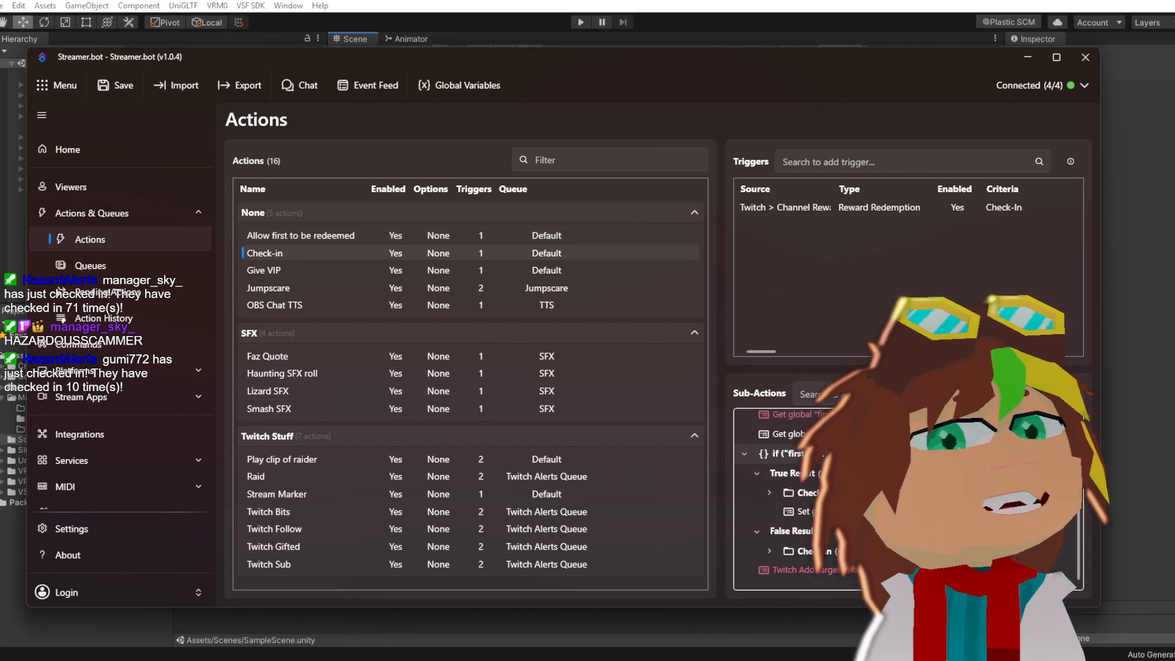
click(814, 434)
double_click(795, 434)
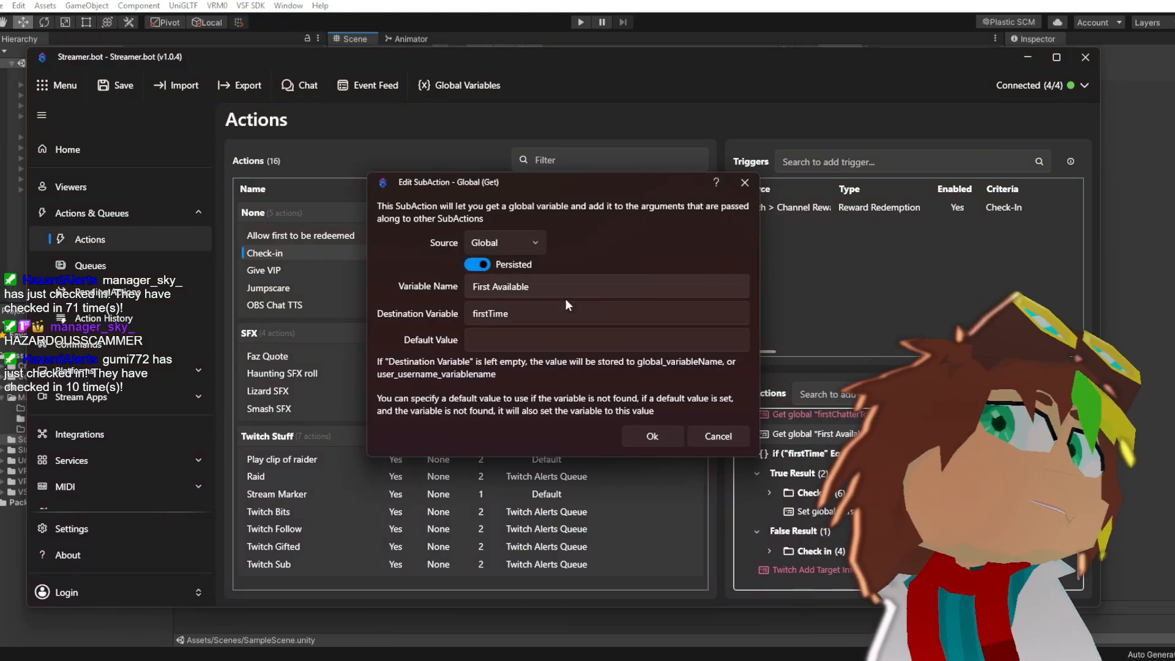
click(534, 318)
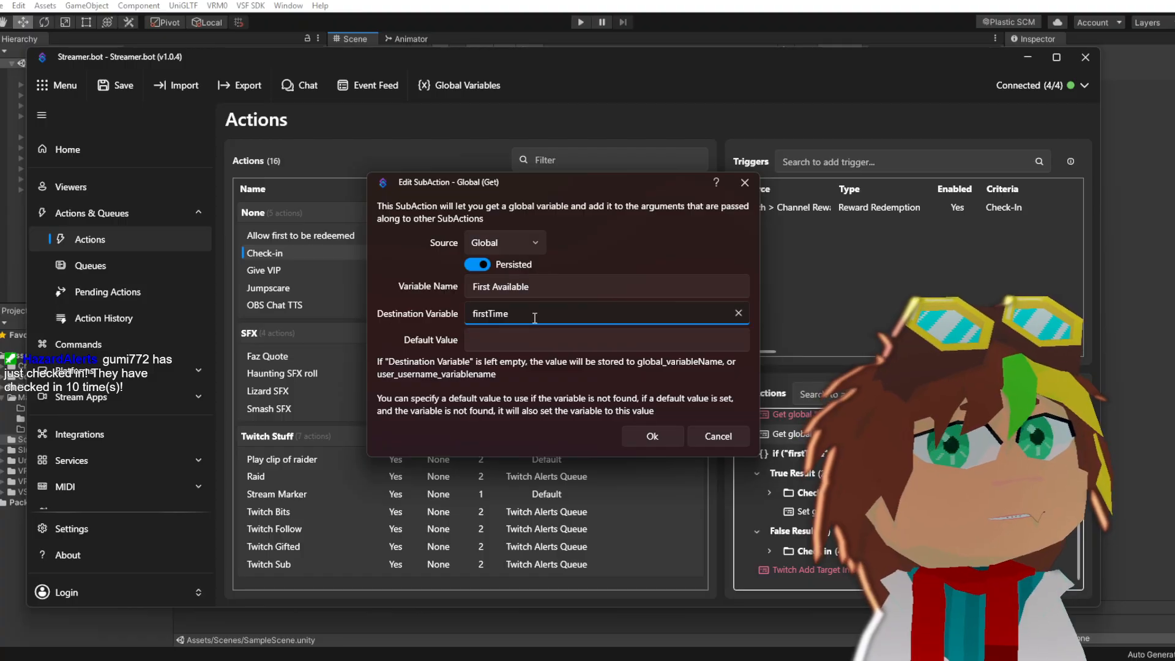
click(717, 438)
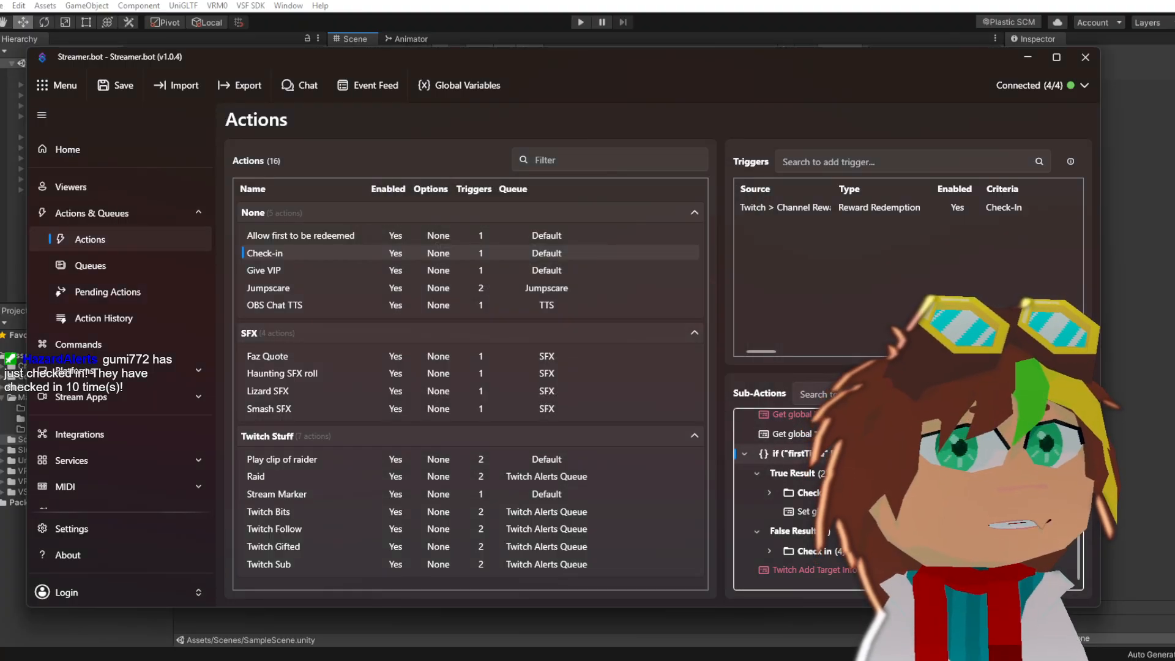
Set the If/Else input in the Check-in action to %firstTime%
double_click(813, 459)
click(432, 236)
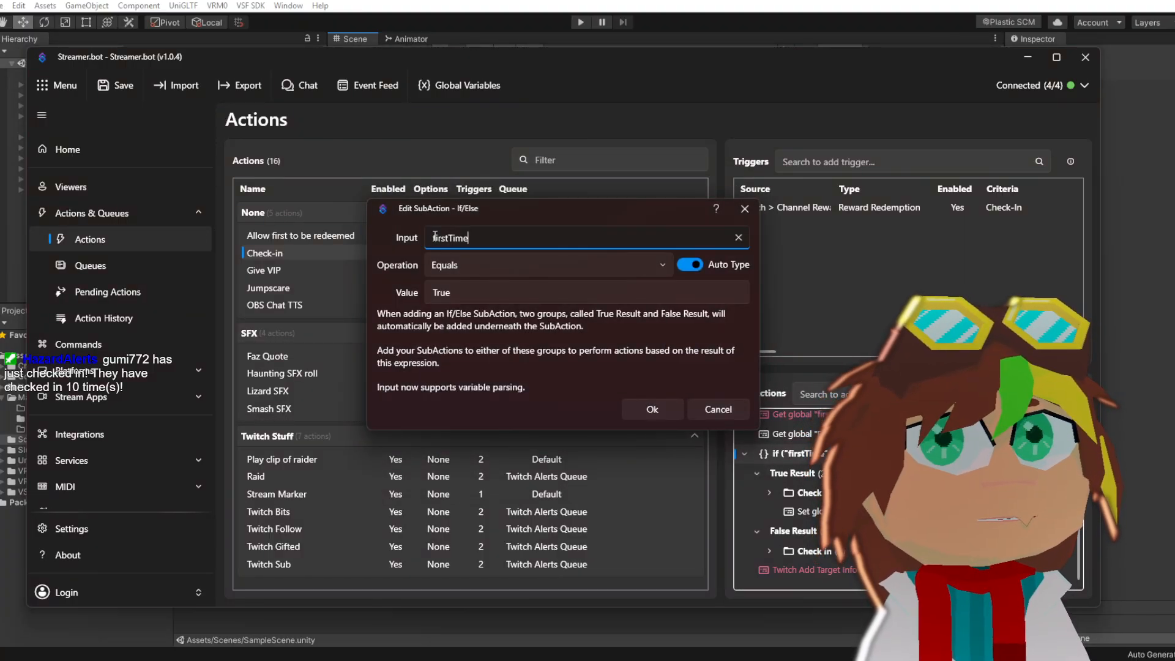
text(%)
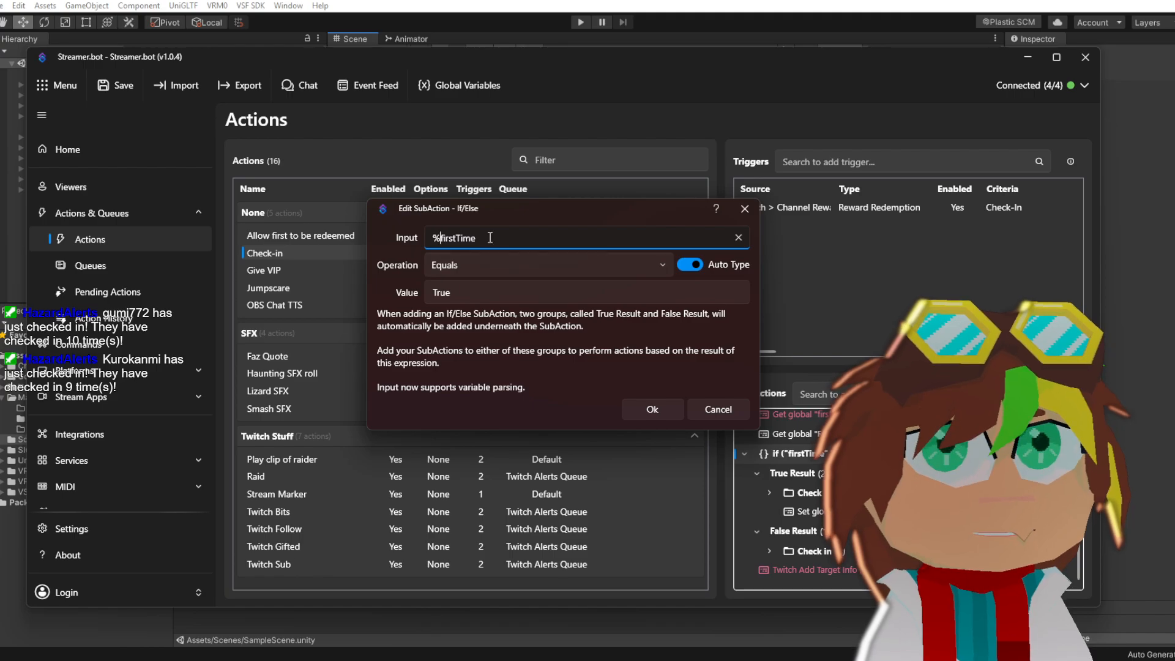
key(End)
text(%)
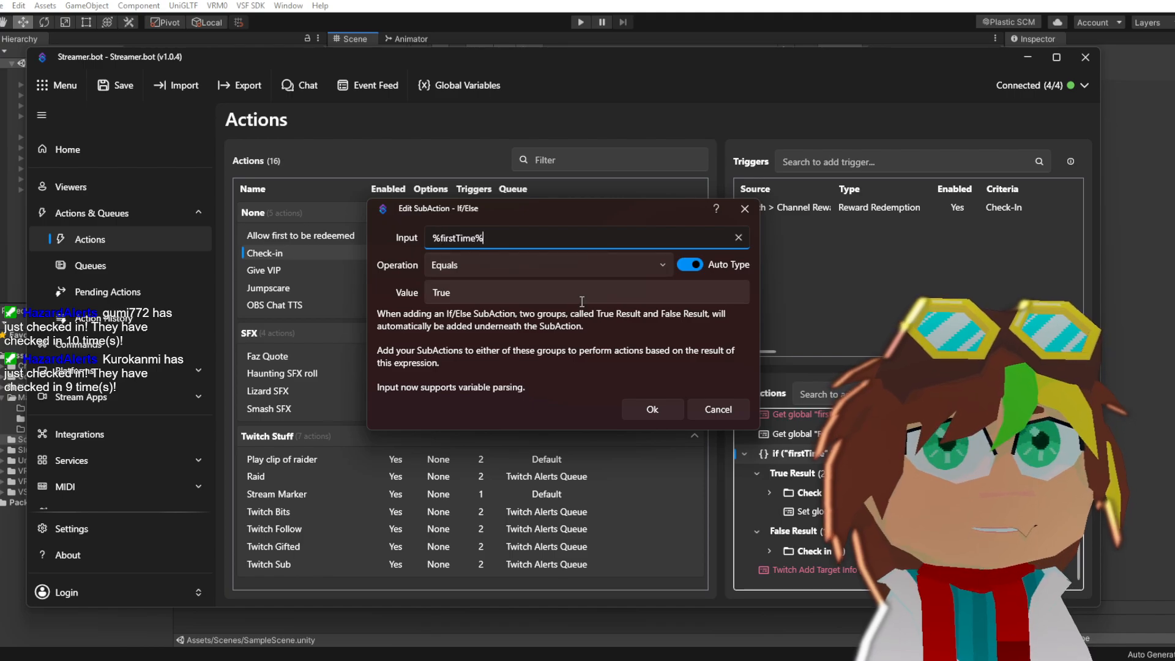
click(652, 414)
Wrap the First Available variable name in percent signs in the True Result branch's Set global sub-action
double_click(793, 434)
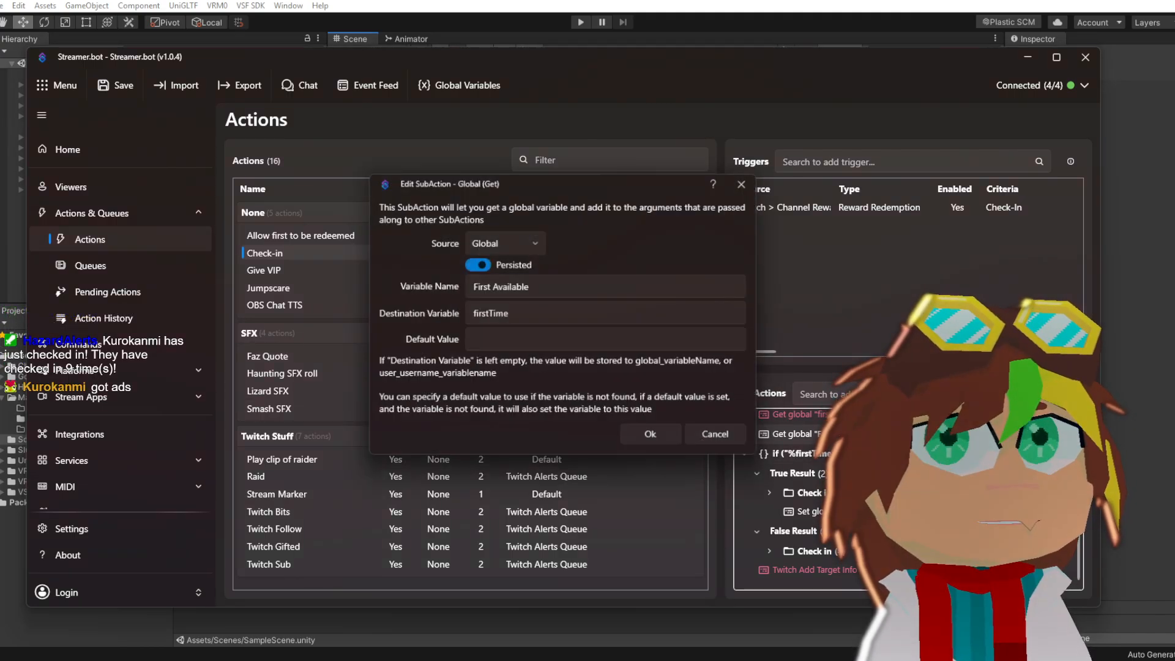
click(712, 439)
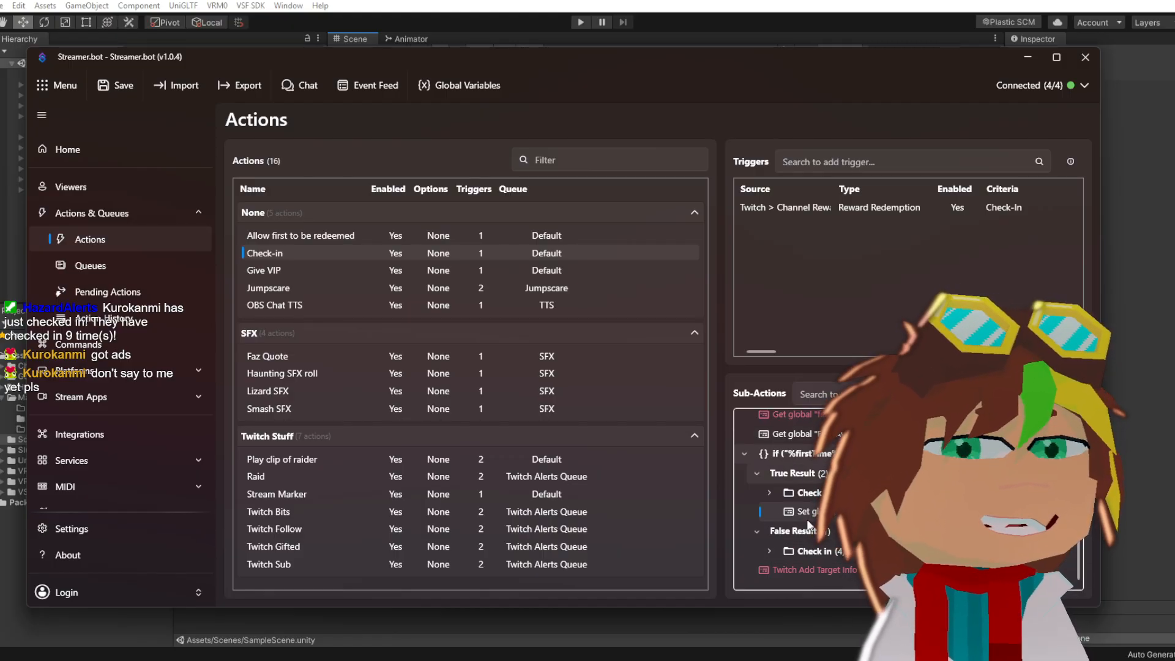
double_click(856, 512)
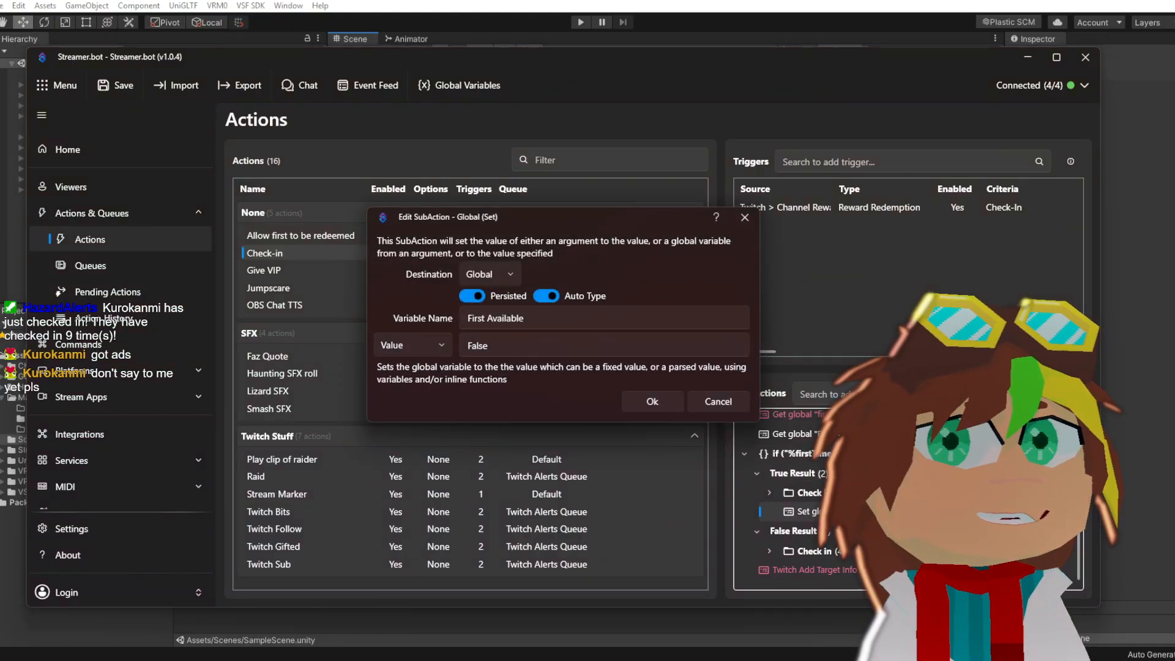
click(468, 319)
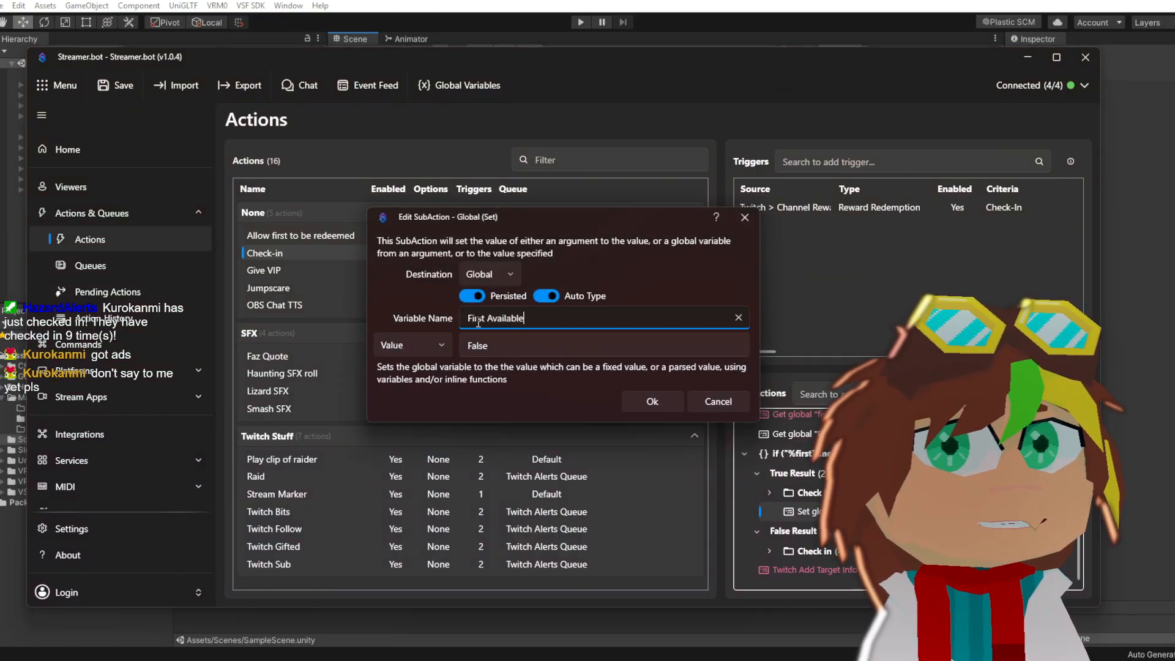
click(650, 402)
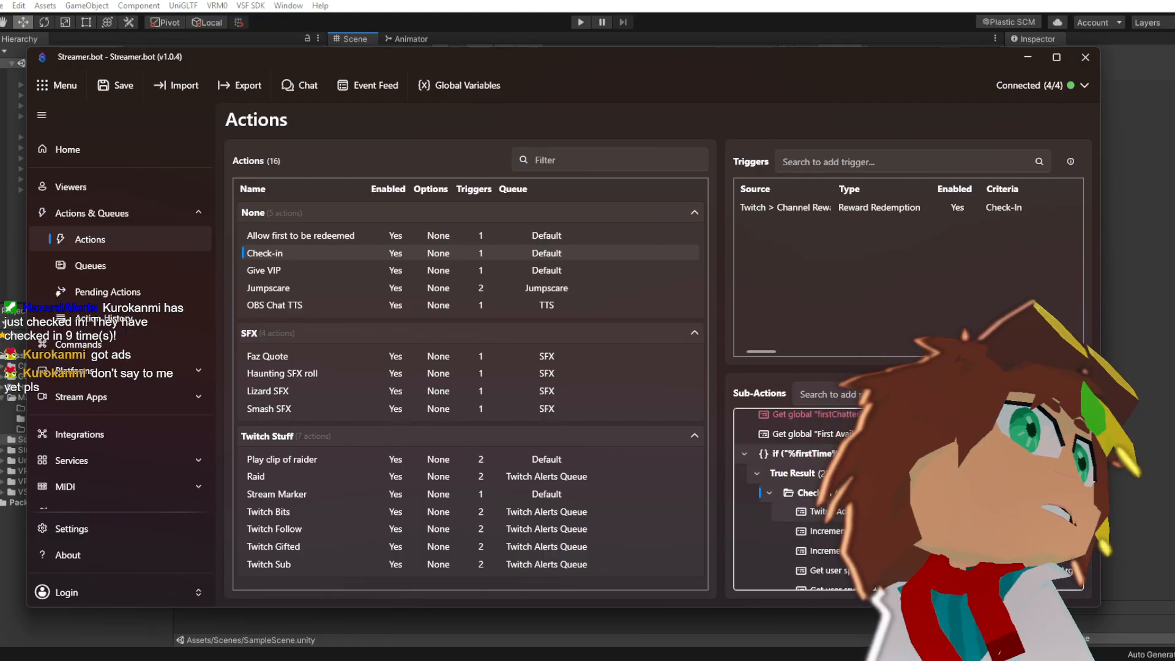
Review the timesCheckedIn increment sub-action and the If/Else condition, and compare them with the persisted global variables
scroll(796, 495, down, 2)
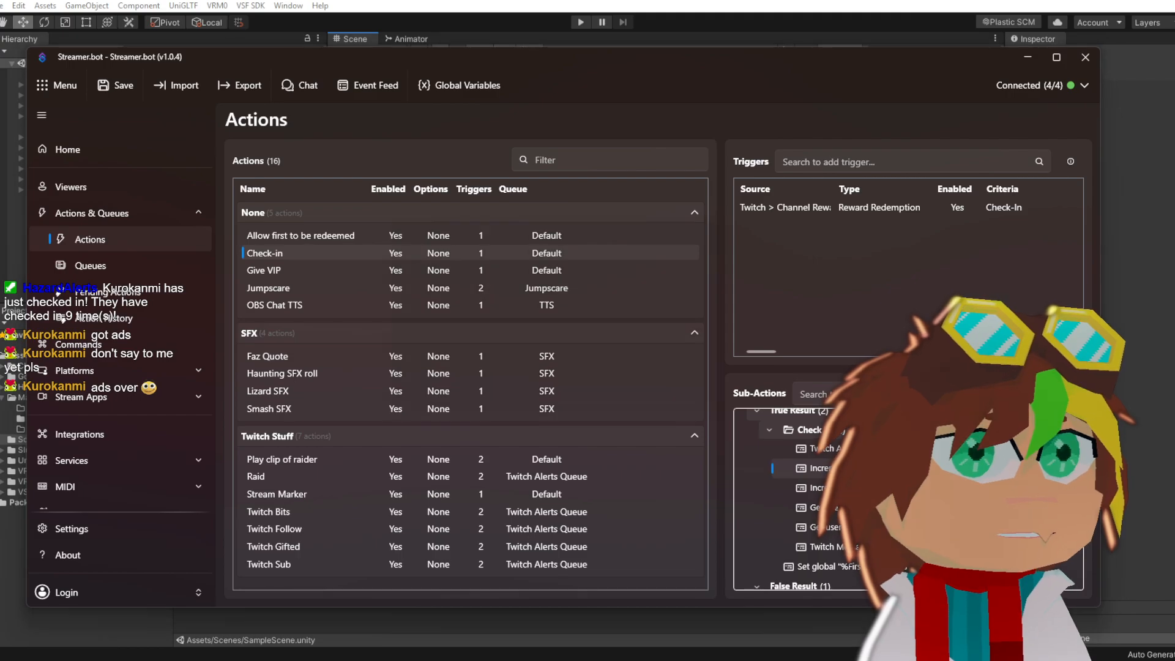
double_click(818, 468)
click(469, 317)
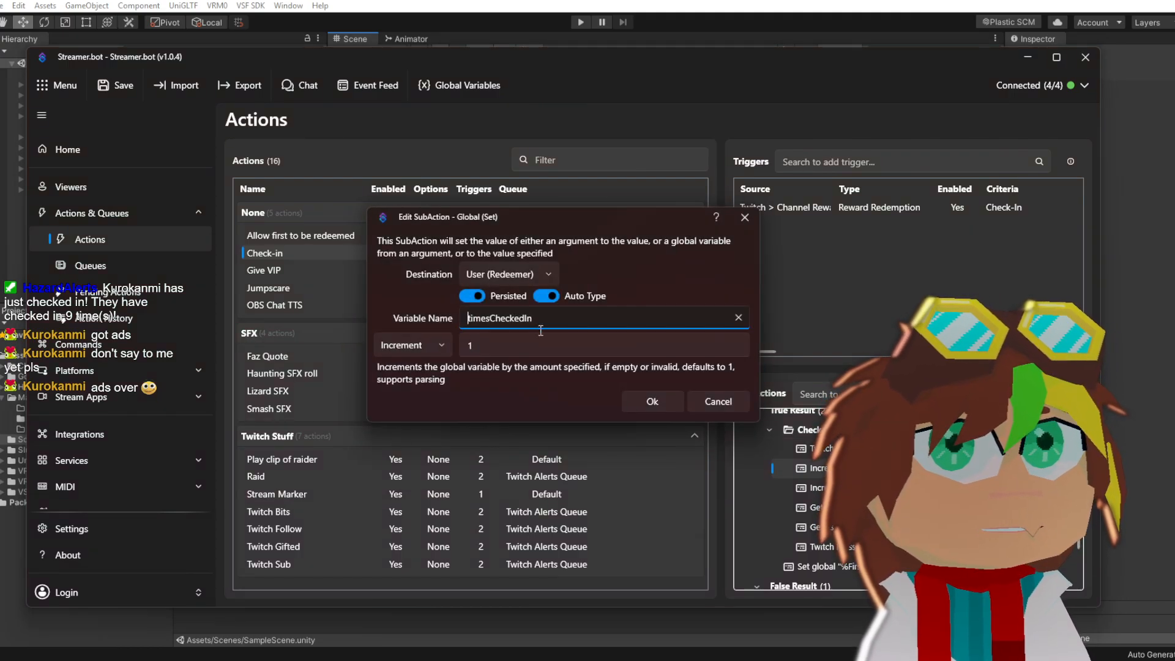
click(713, 399)
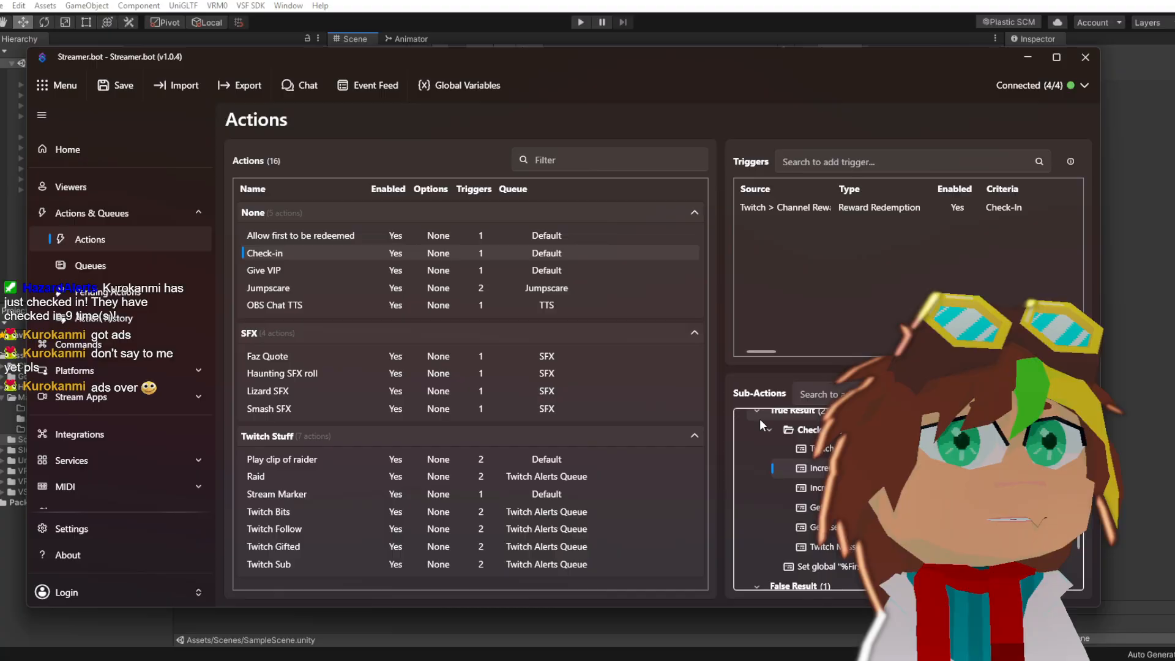
double_click(835, 453)
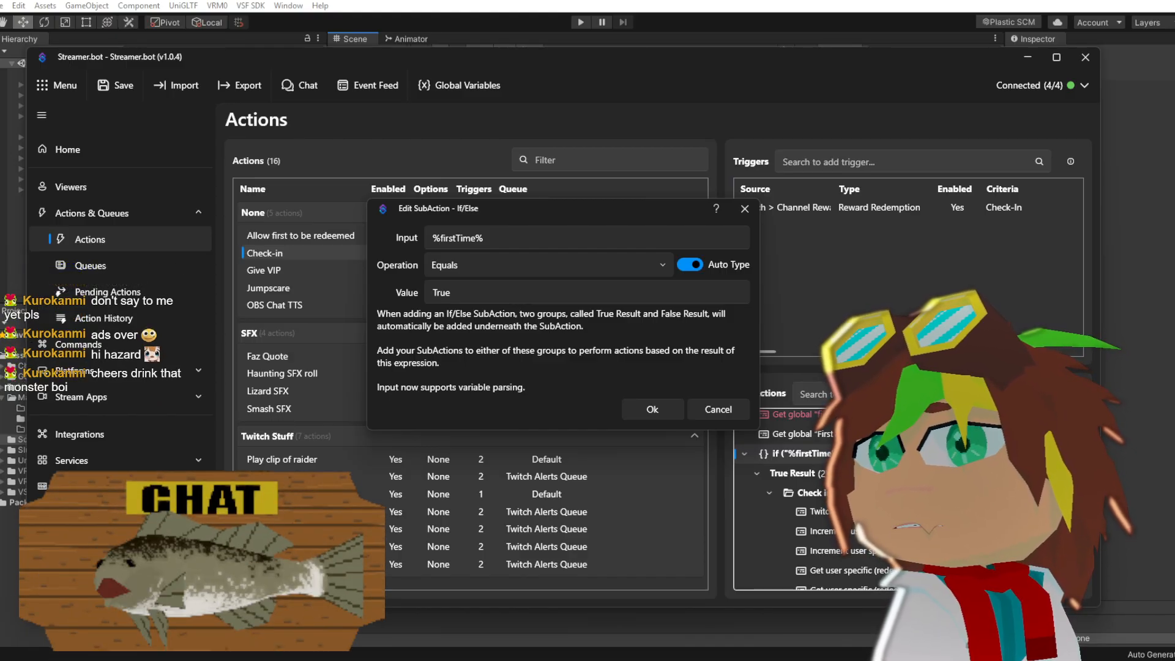
click(652, 411)
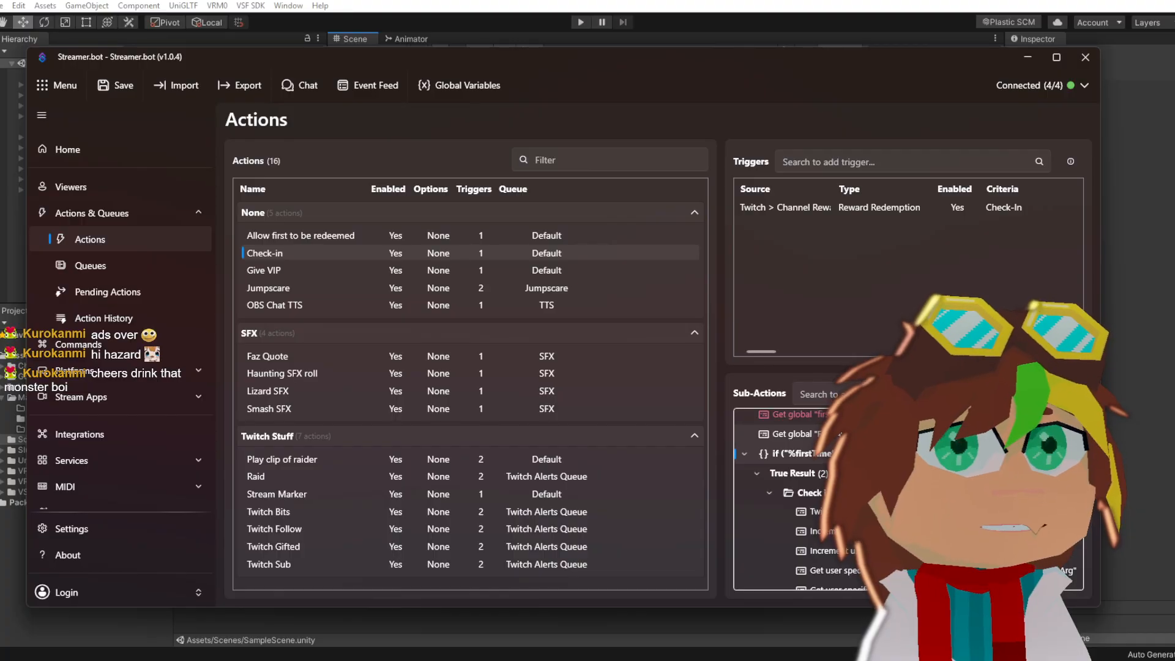
click(745, 455)
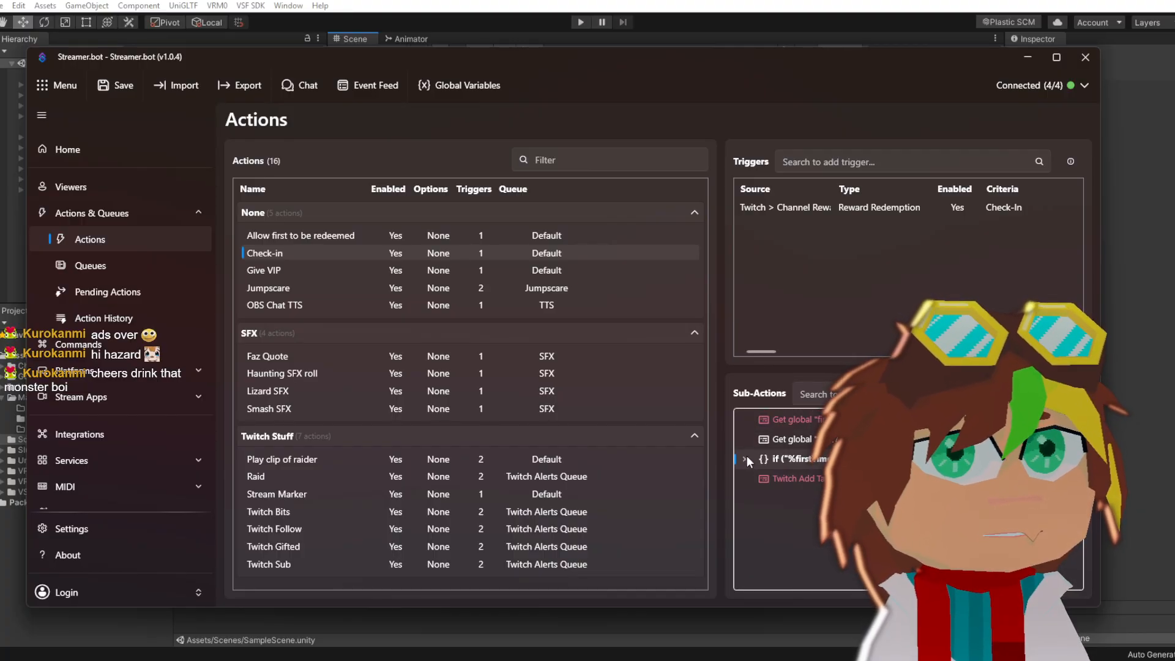
click(746, 455)
scroll(798, 437, down, 2)
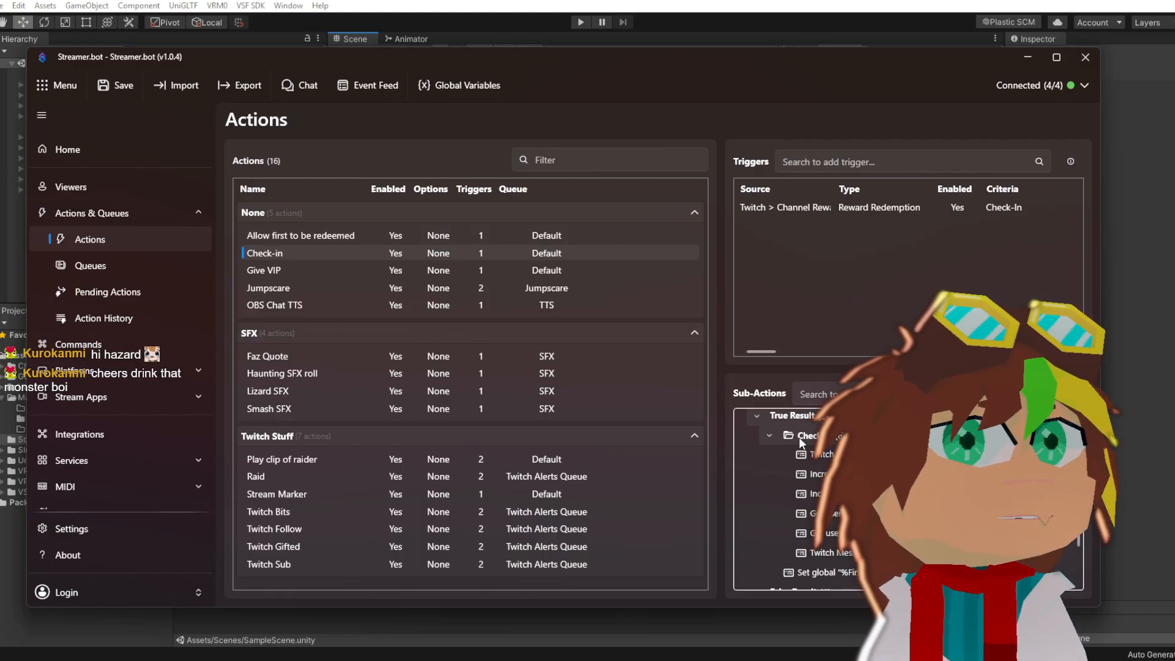
click(447, 87)
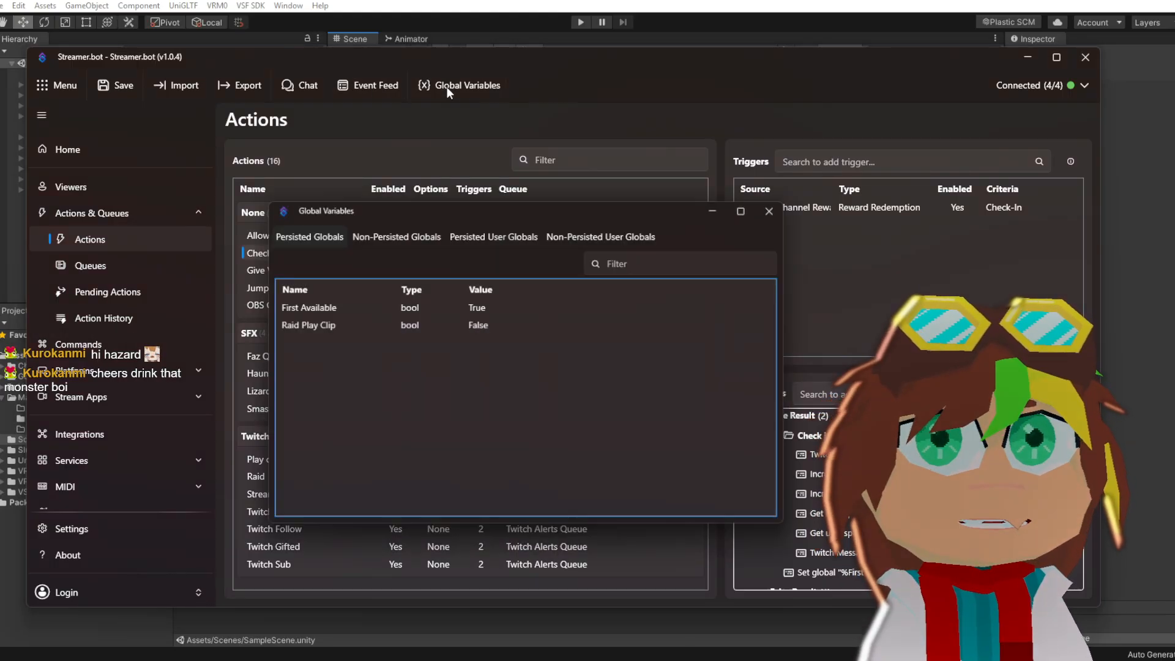
click(774, 209)
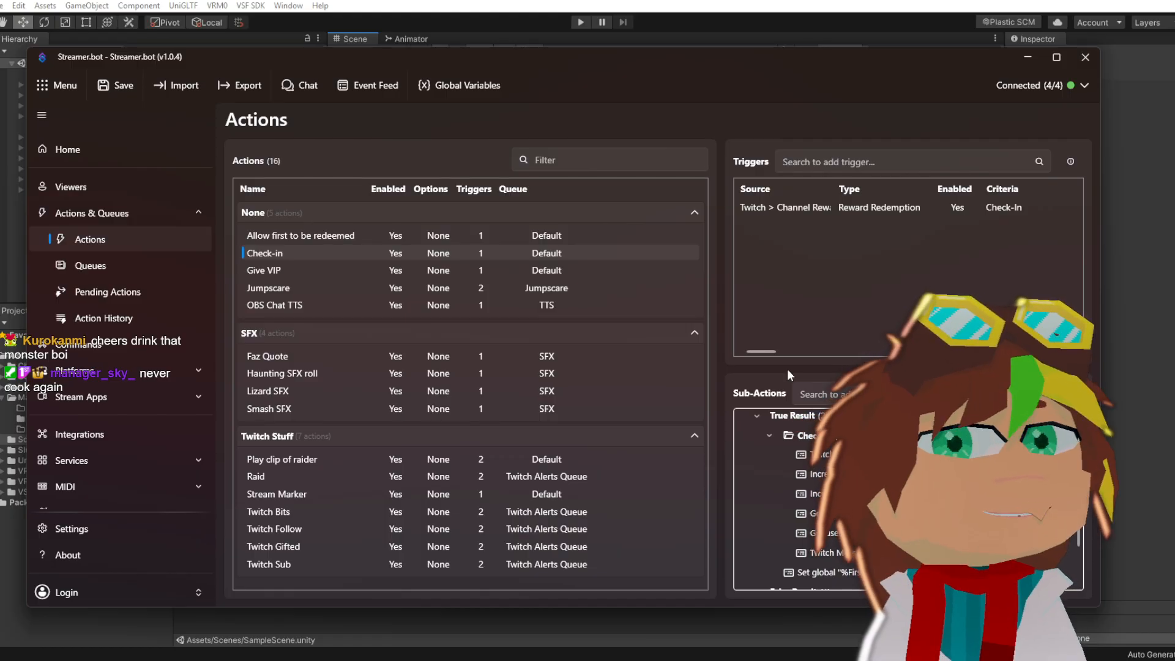
Check the destination variable of the timesFirst get sub-action in the True Result branch's Check in group
scroll(795, 489, down, 1)
scroll(796, 489, up, 2)
click(768, 466)
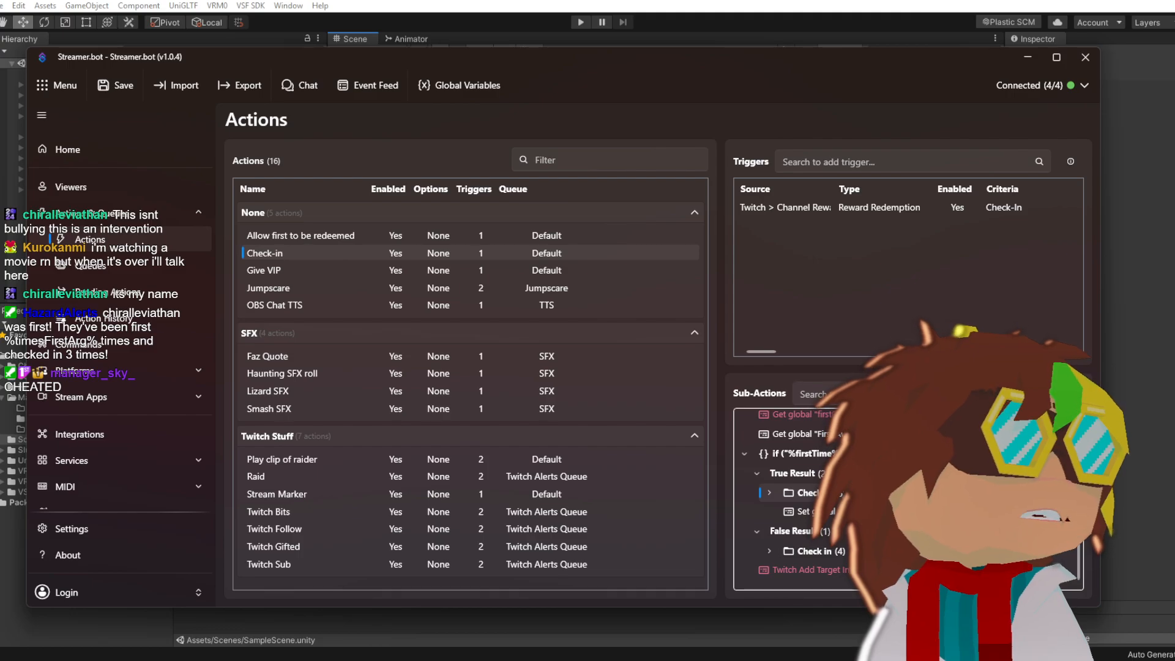
click(769, 493)
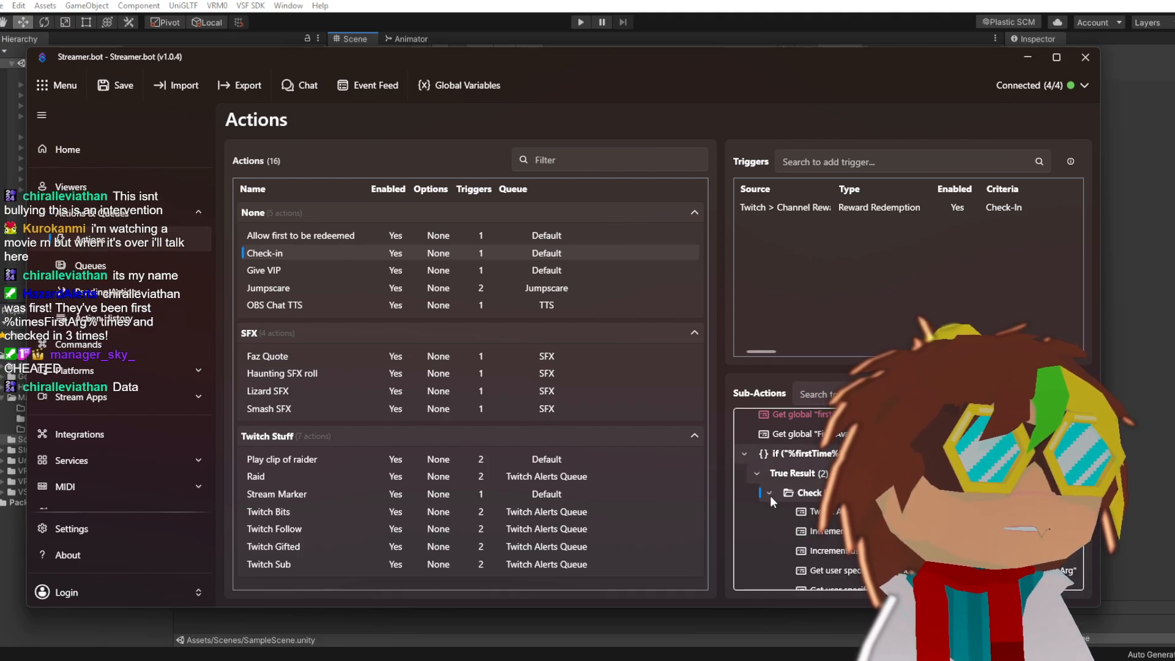
scroll(769, 495, down, 2)
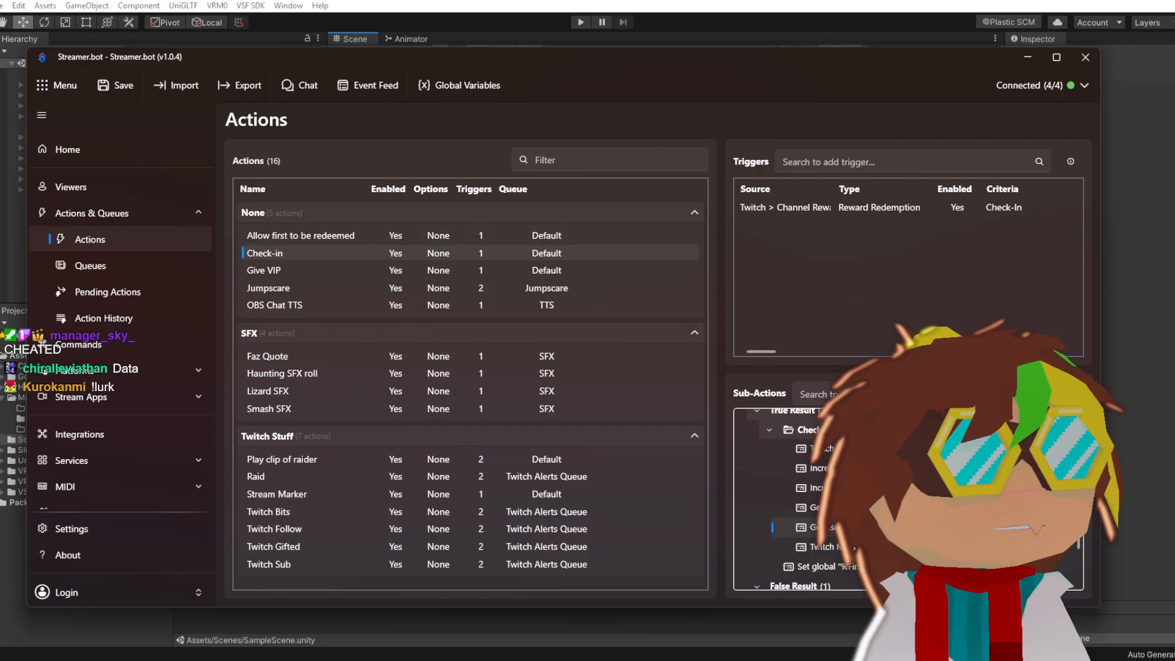
double_click(831, 527)
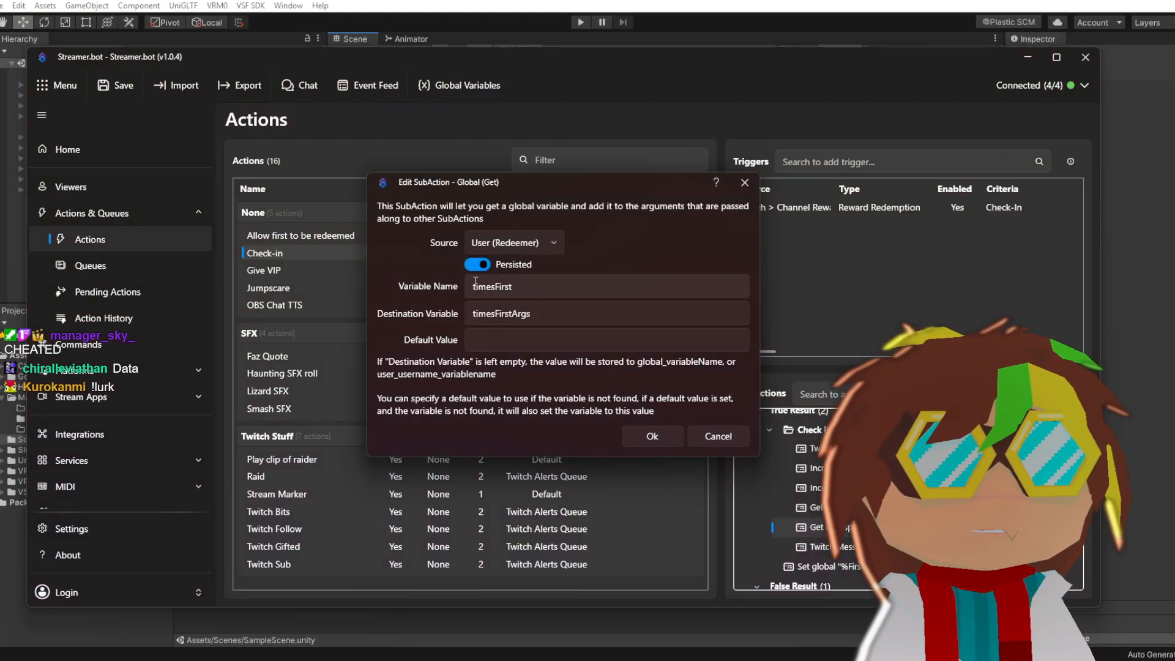
click(473, 313)
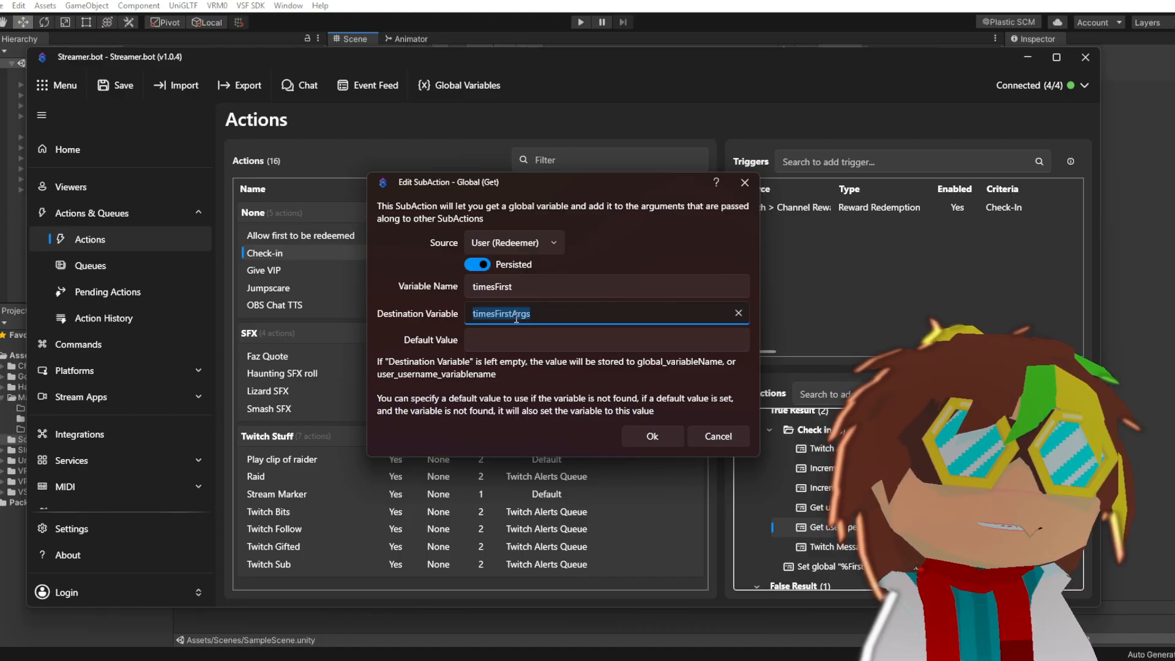
click(718, 435)
Change the times-first argument in the True Result branch's channel message to %timesFirstArgs%
double_click(824, 546)
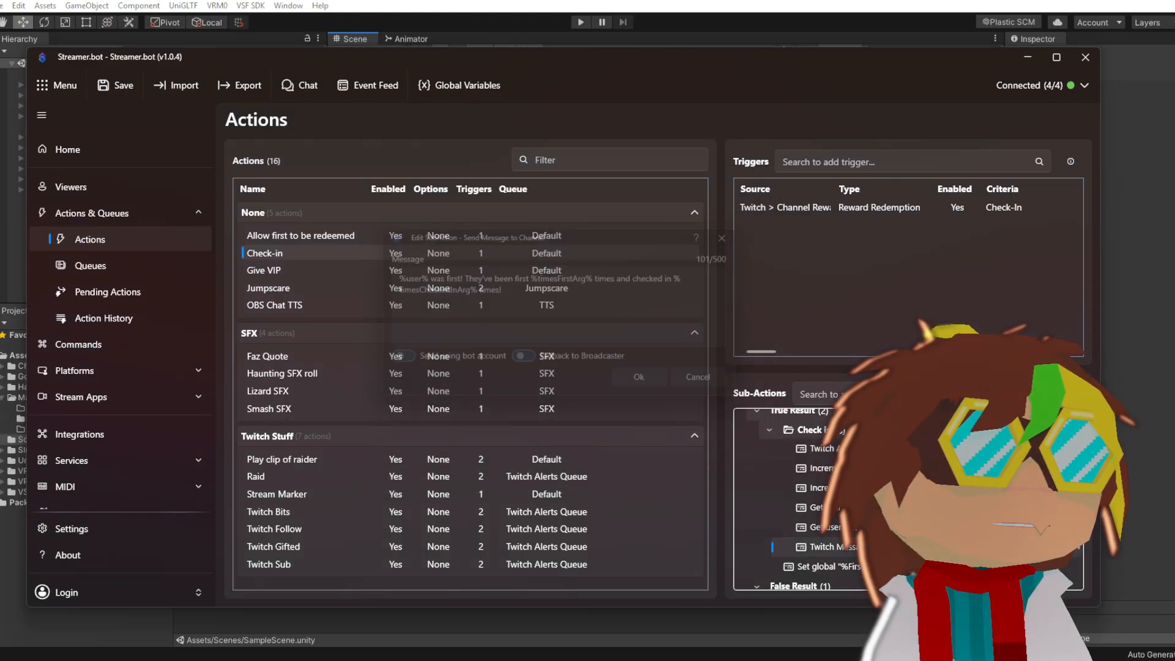
click(617, 329)
text(s)
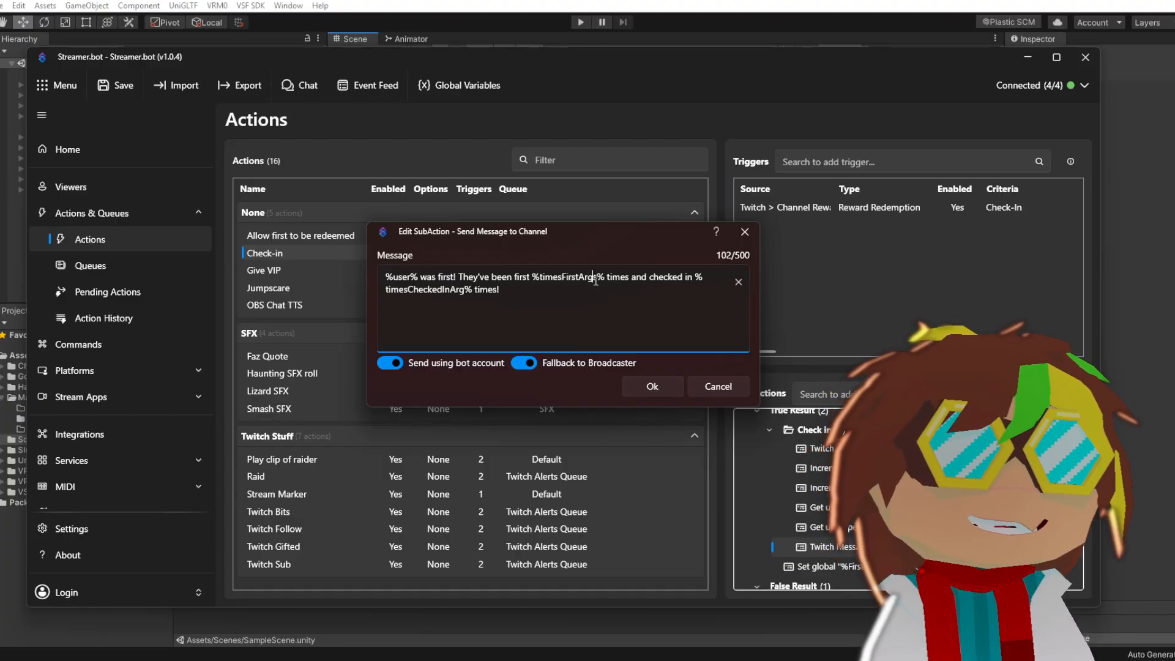
click(650, 388)
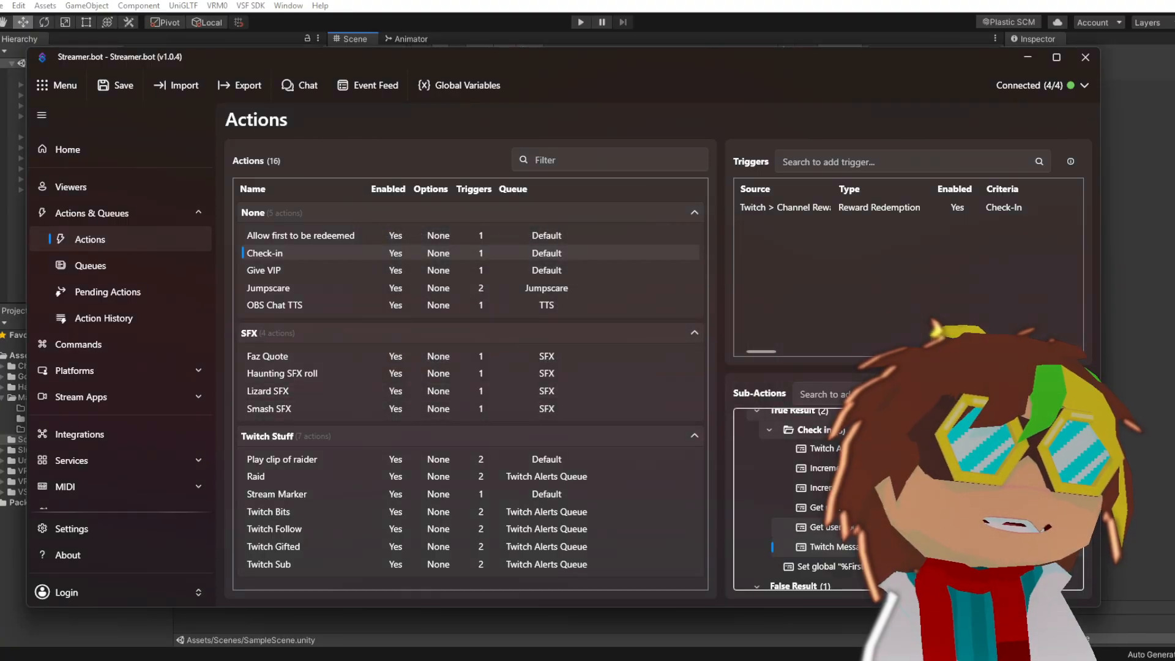
Set the destination variable of the timesFirst get sub-action to timesFirstArg
double_click(850, 527)
click(554, 318)
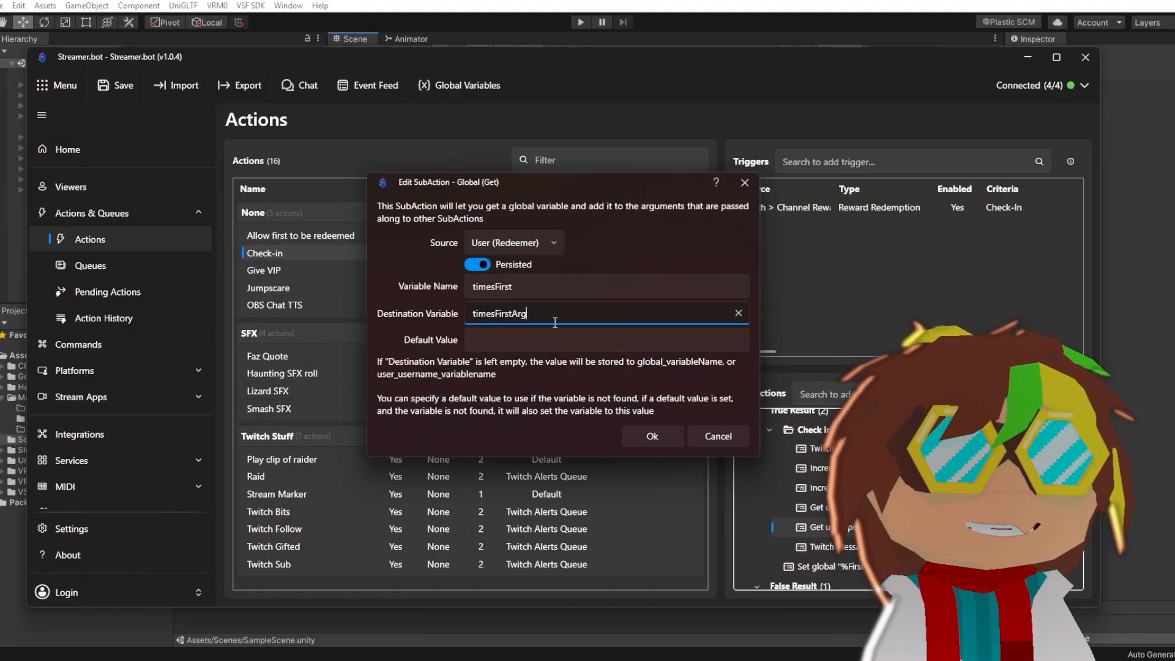
click(644, 436)
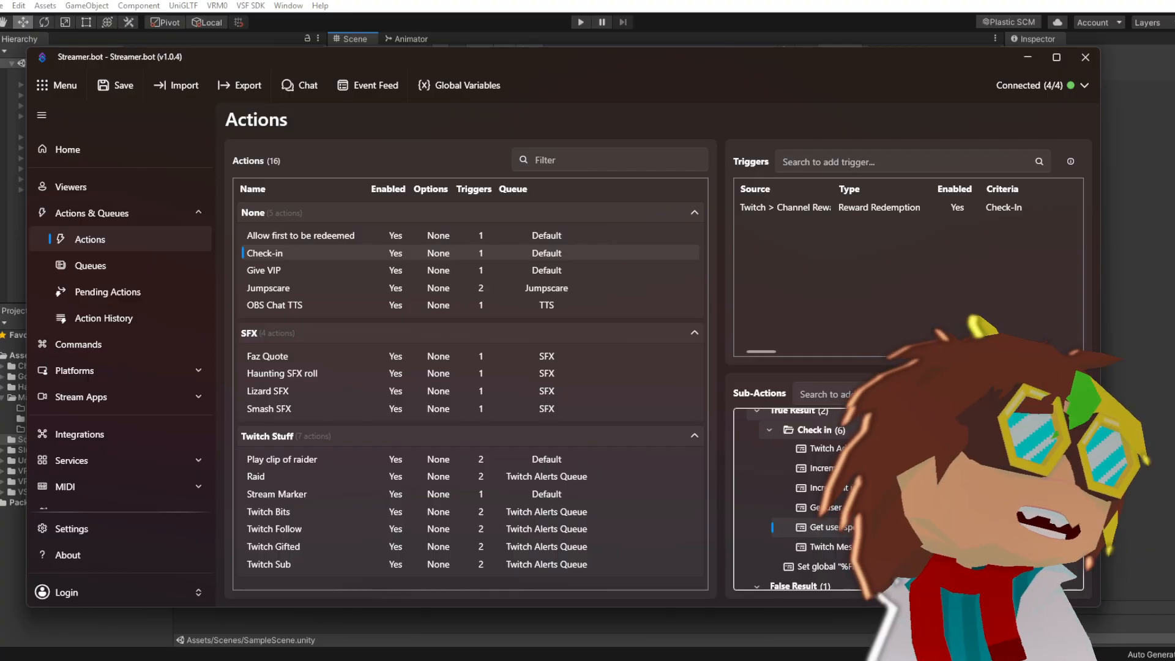
Change the variable name in the True Result branch's Set global sub-action to First Available
click(432, 90)
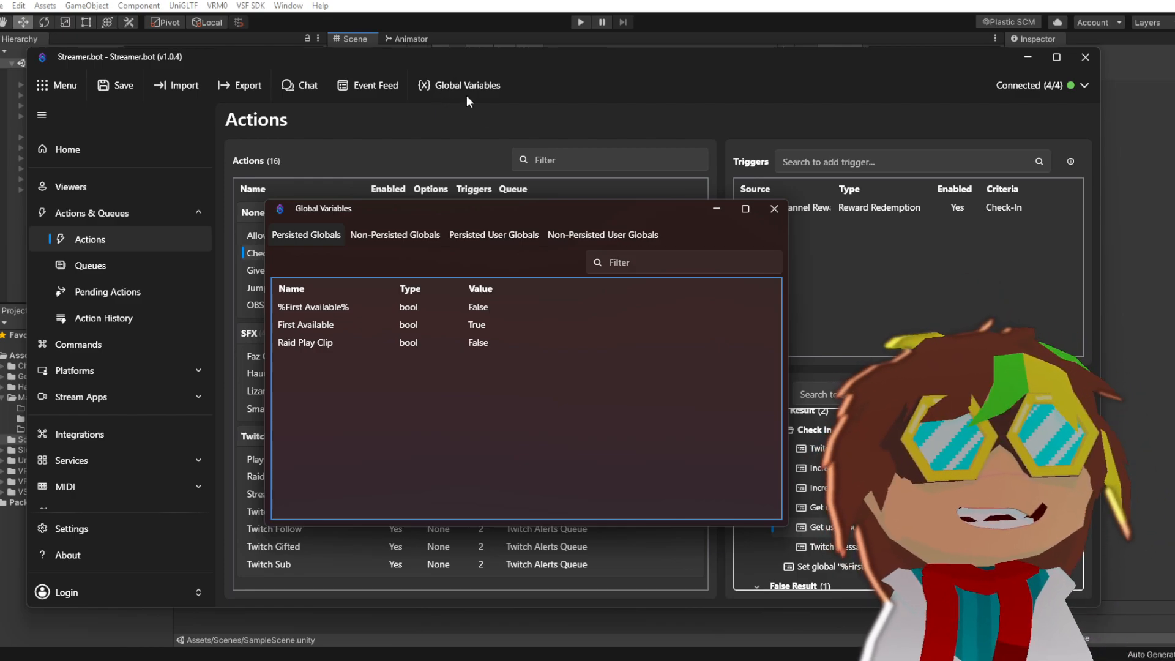
click(774, 209)
double_click(823, 566)
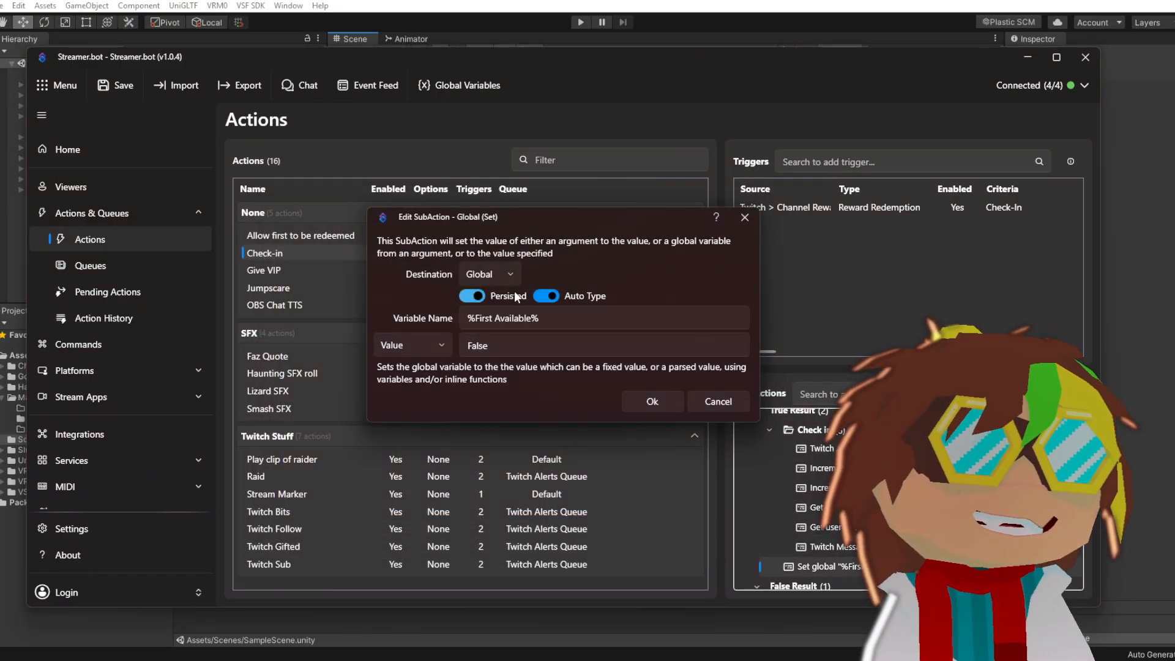
click(550, 319)
key(BackSpace)
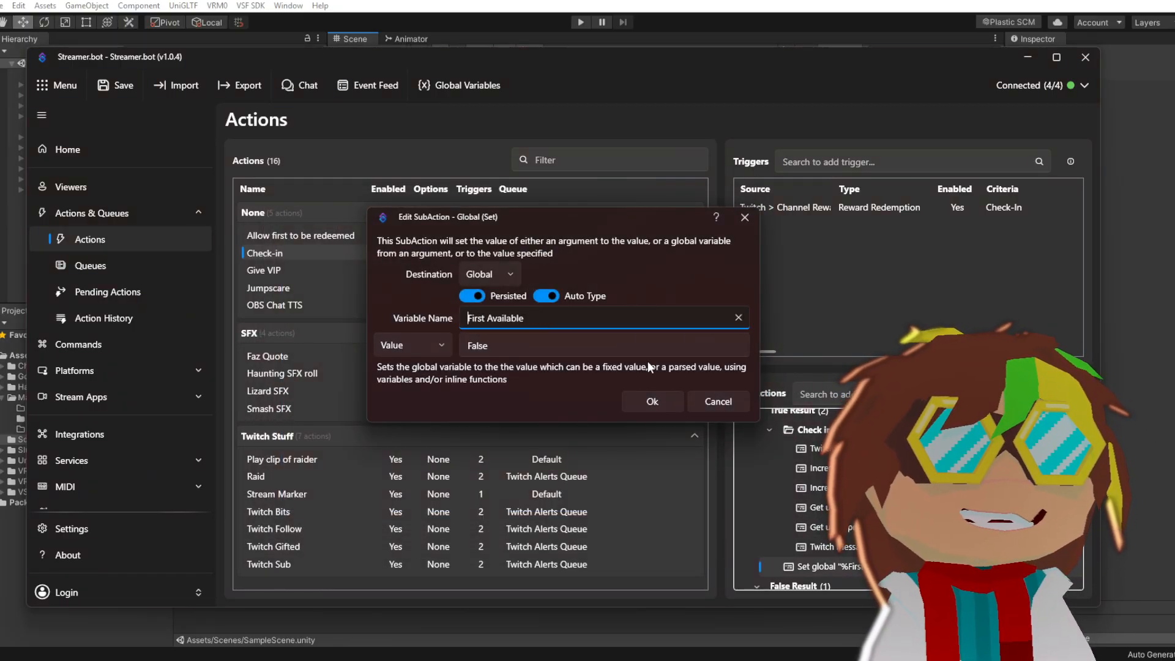
click(660, 400)
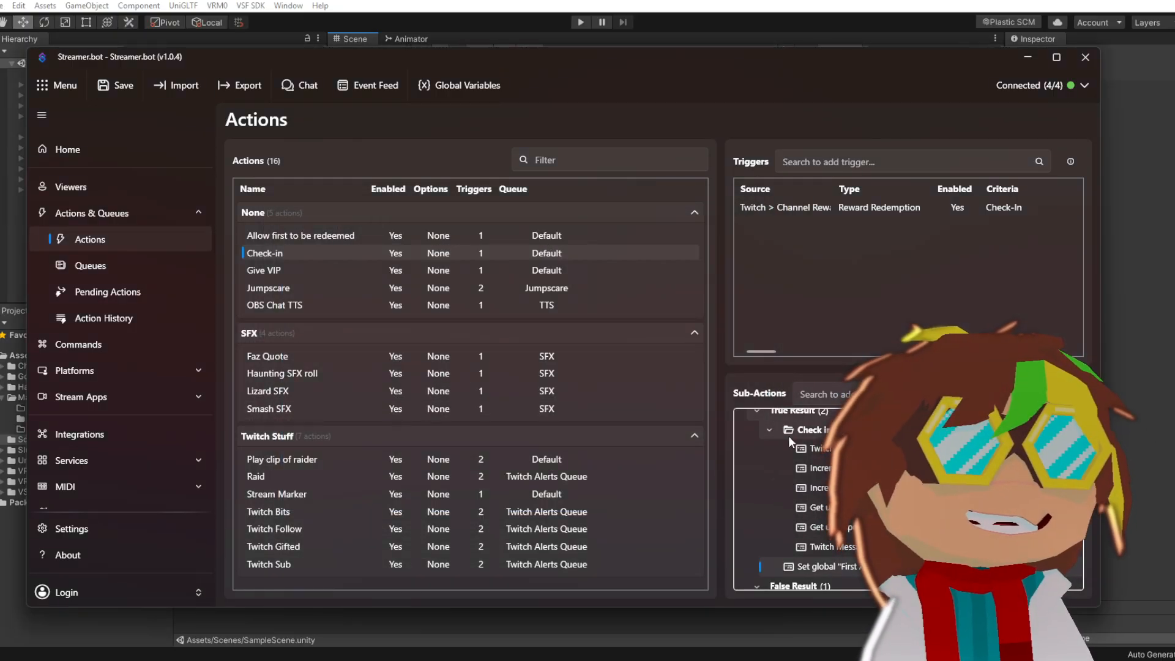
Delete the %First Available% variable from the persisted globals and save the settings
click(476, 85)
click(388, 308)
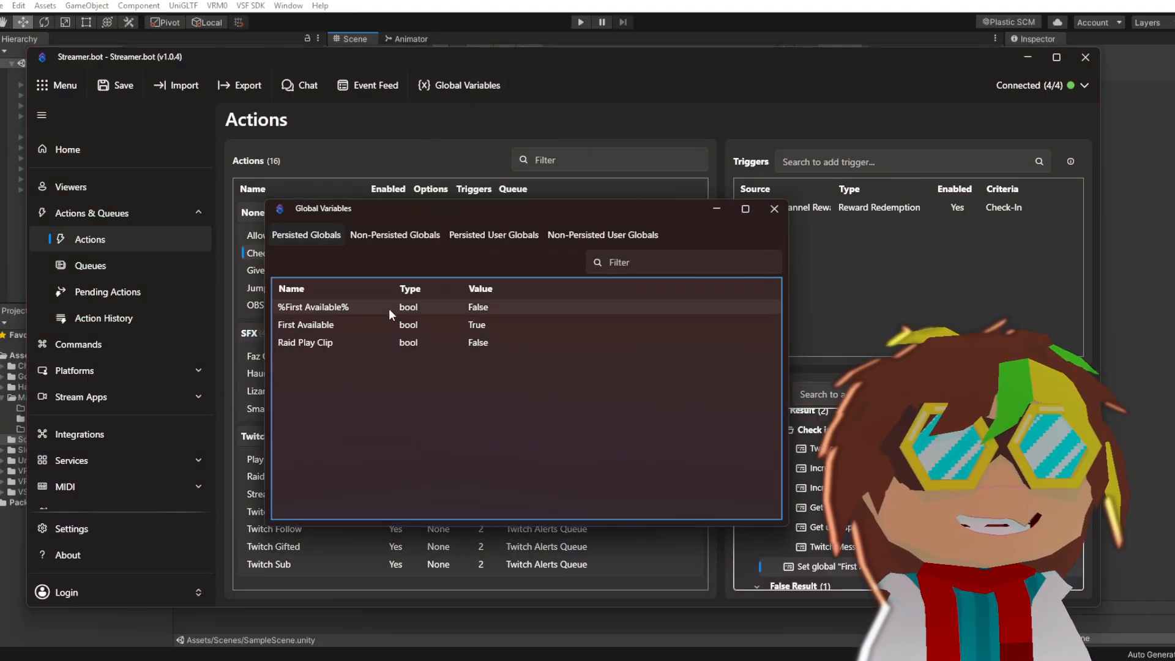
key(Delete)
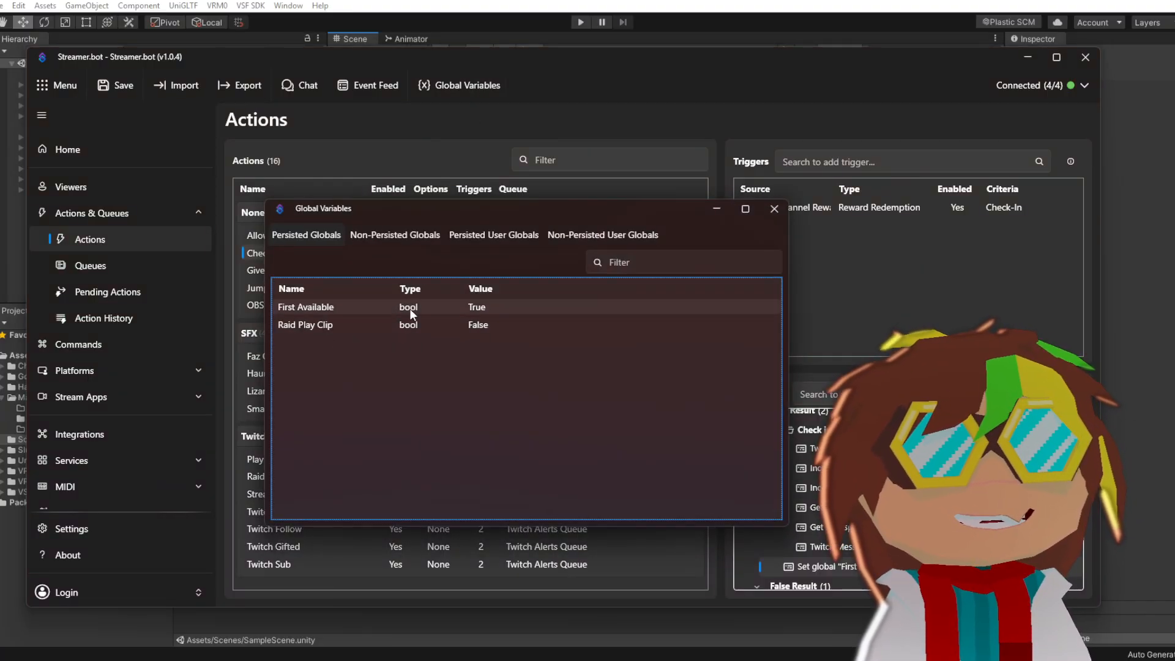
click(775, 215)
click(121, 90)
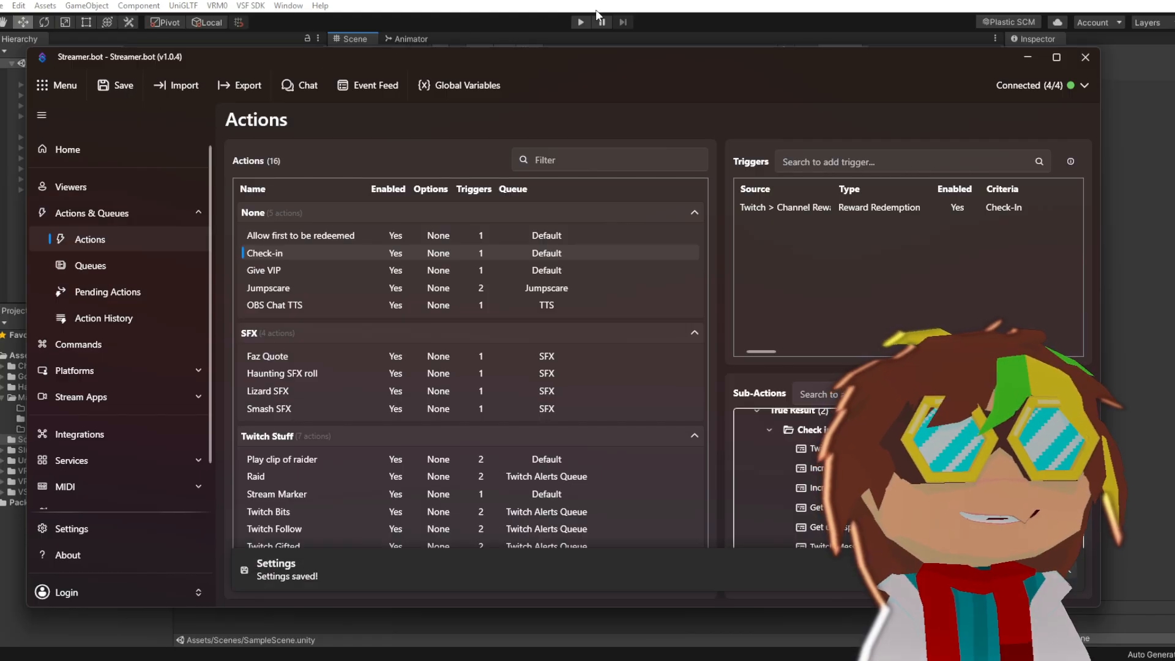
drag(725, 66, 0, 250)
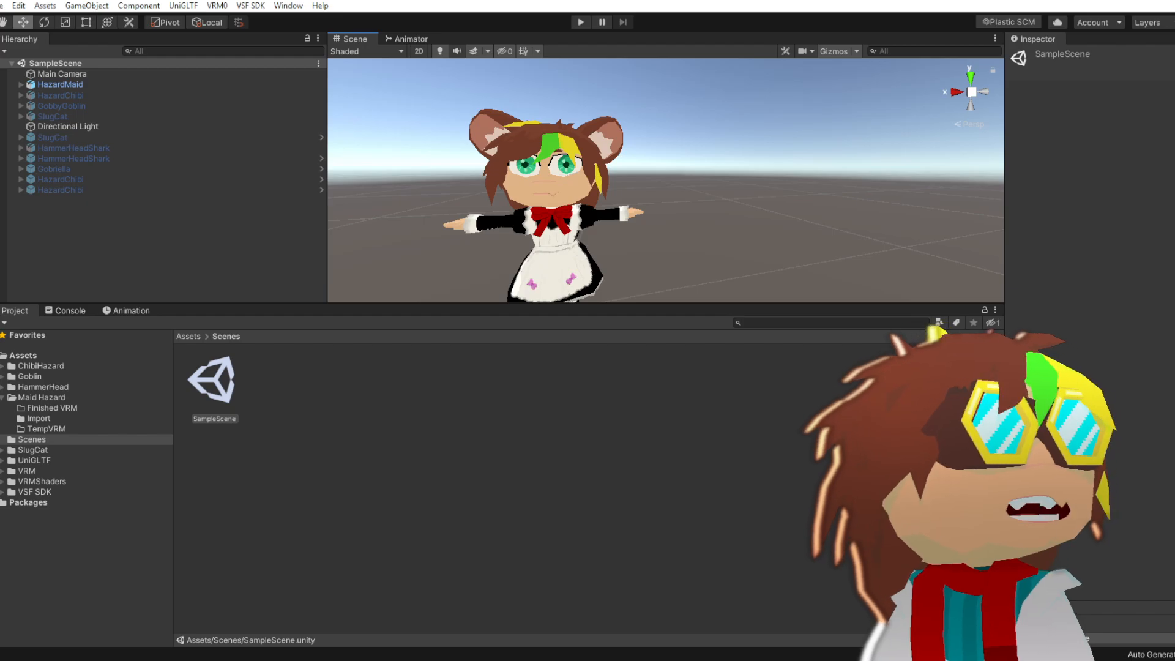
drag(1174, 205, 0, 181)
drag(0, 126, 0, 141)
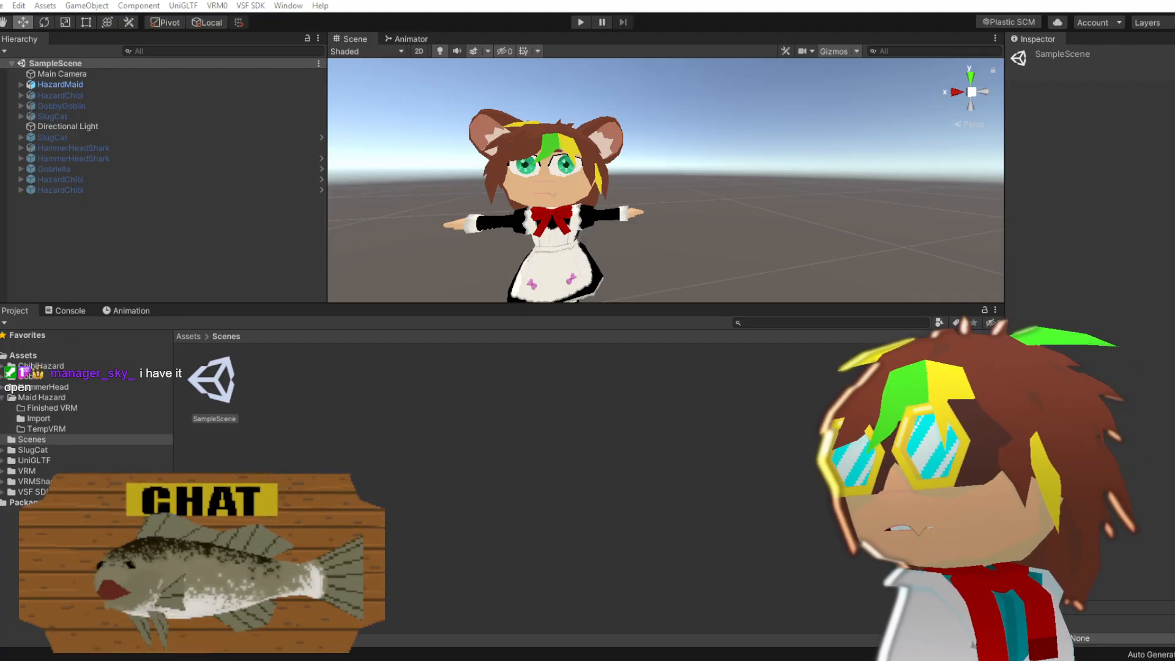
key(super+d)
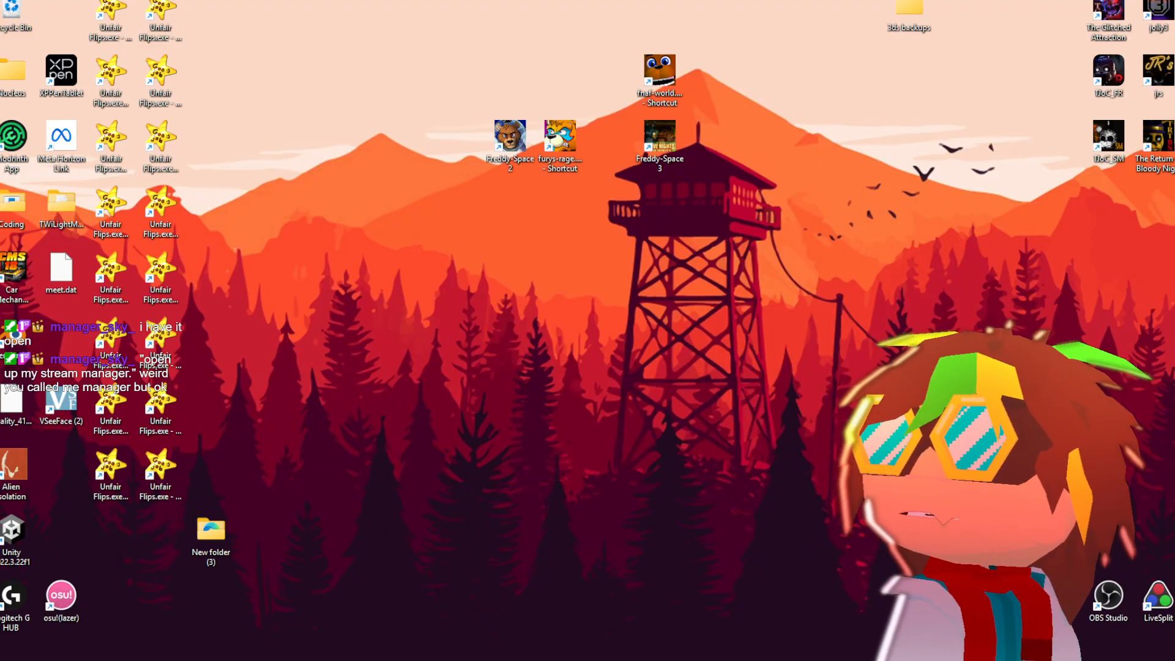
key(super+d)
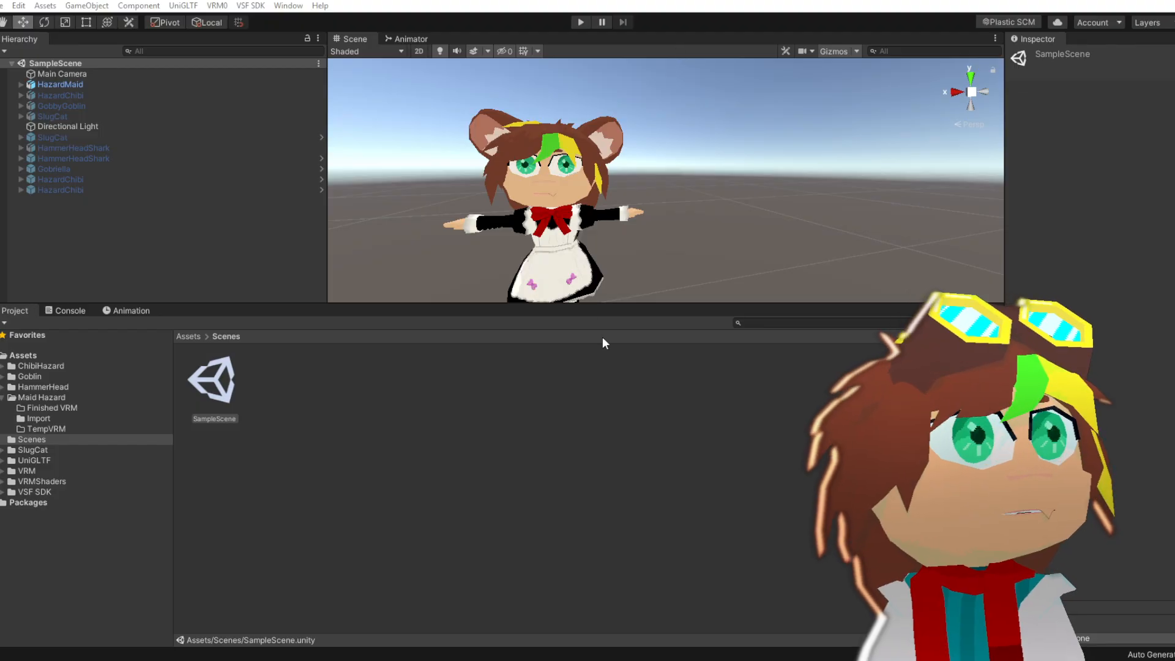
Examine the HazardMaid avatar in the Unity scene from several angles and distances
alt+drag(538, 266, 632, 261)
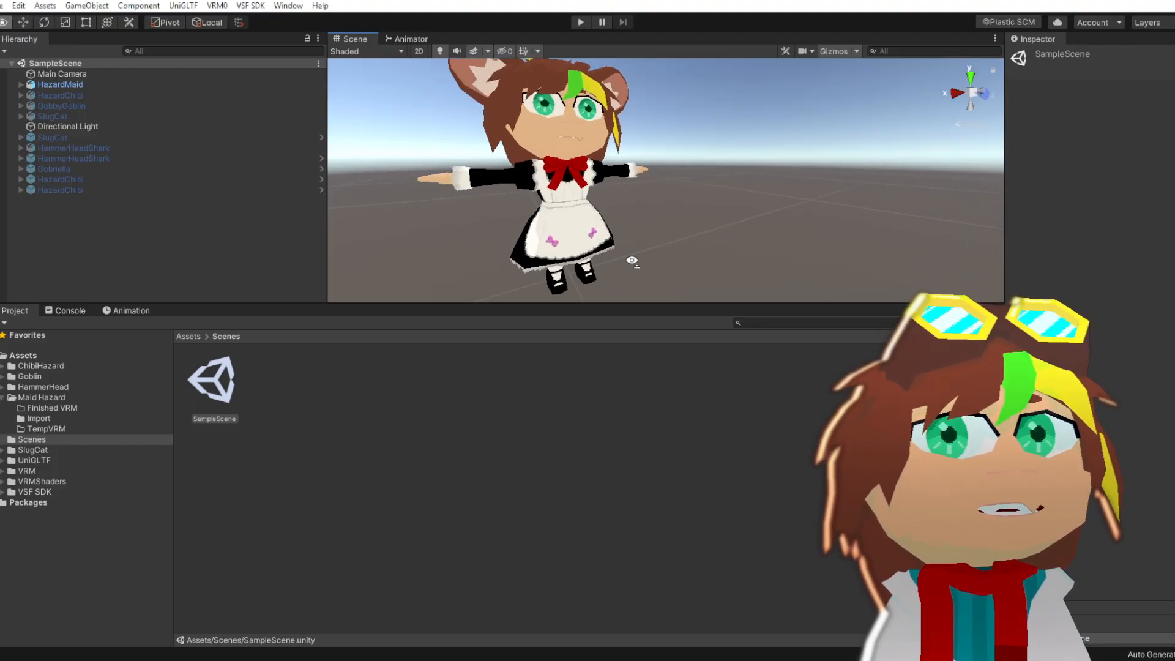
right_drag(632, 261, 658, 262)
middle_drag(658, 262, 868, 268)
right_drag(703, 257, 636, 294)
middle_drag(569, 178, 578, 250)
middle_drag(693, 221, 604, 273)
scroll(603, 273, down, 6)
right_drag(728, 256, 681, 230)
middle_drag(720, 254, 632, 219)
right_drag(632, 219, 618, 184)
scroll(706, 259, up, 5)
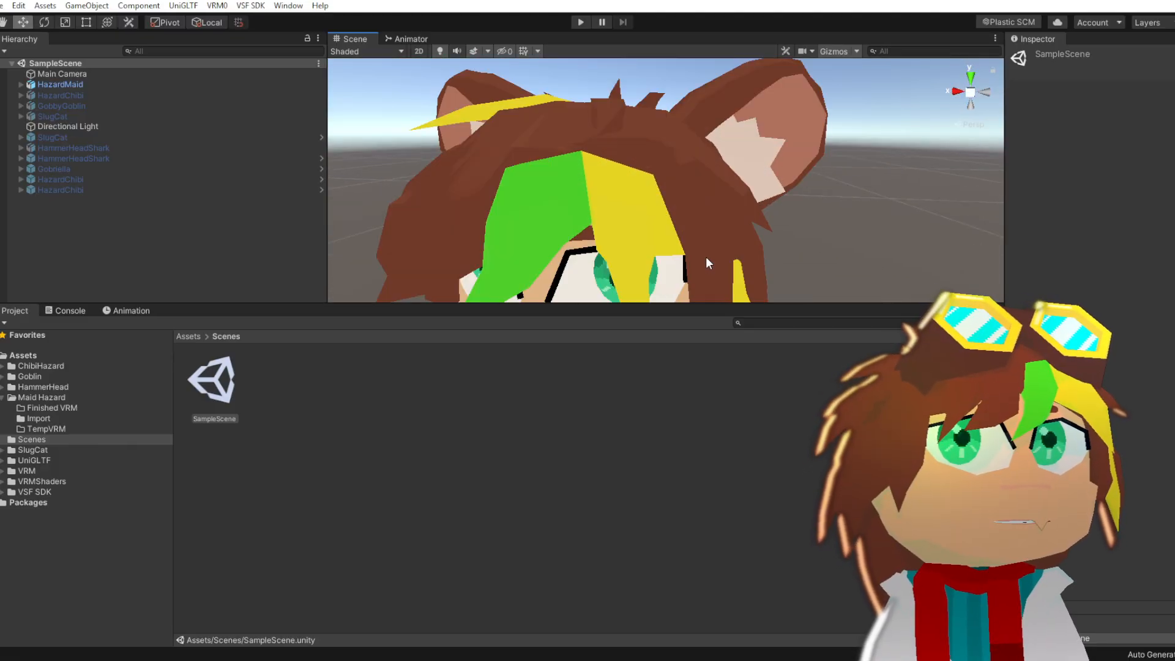
scroll(706, 256, down, 8)
scroll(742, 220, up, 4)
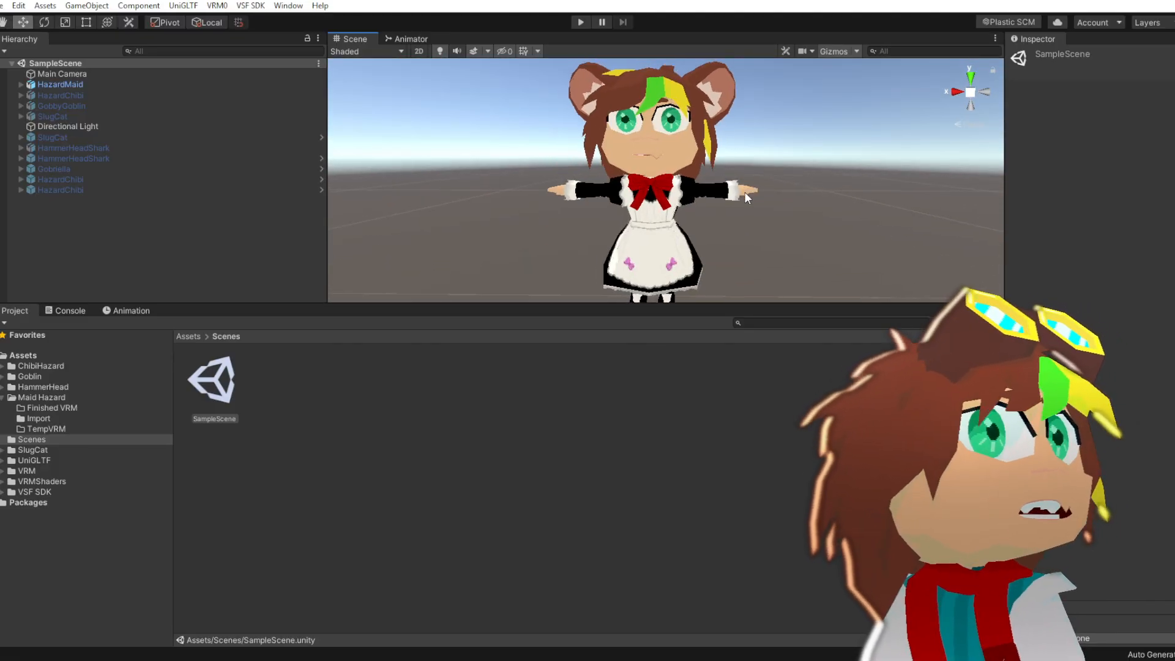
right_drag(743, 193, 768, 208)
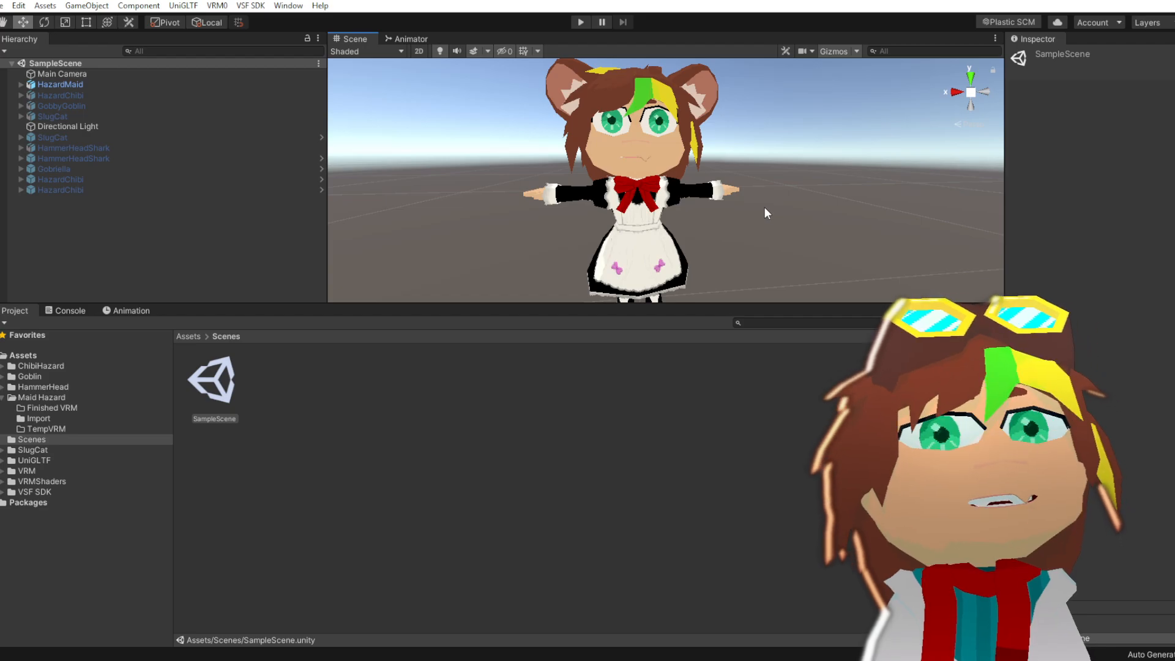
Open the VRM 0.x exporter for the HazardMaid object
click(90, 84)
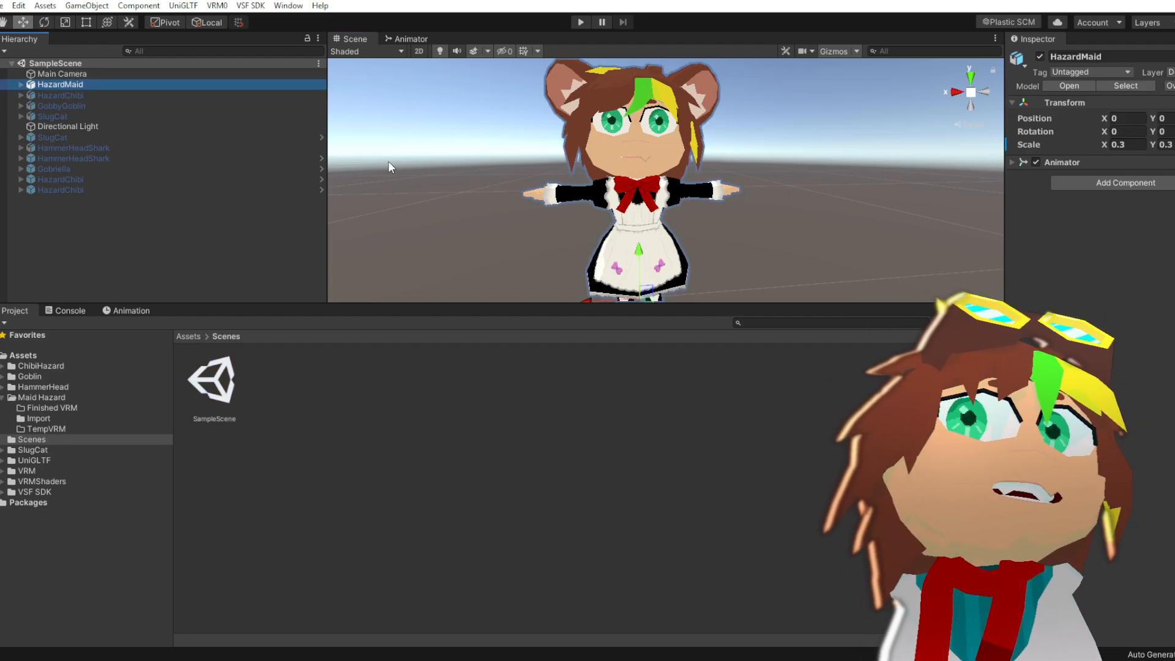
click(217, 5)
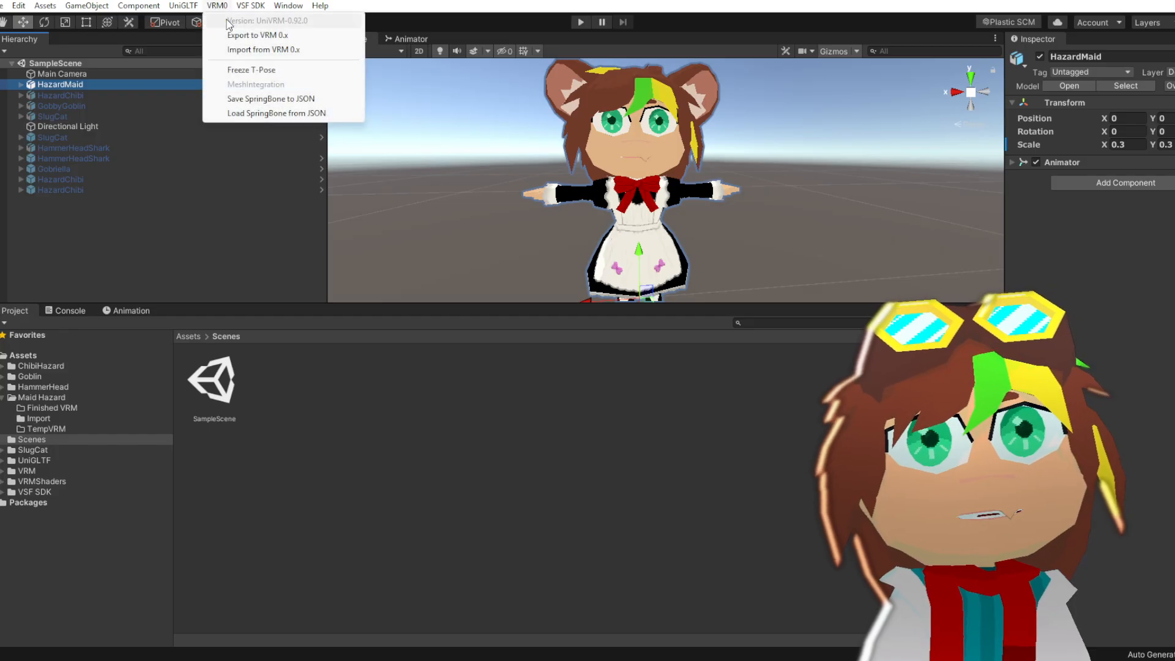
click(235, 35)
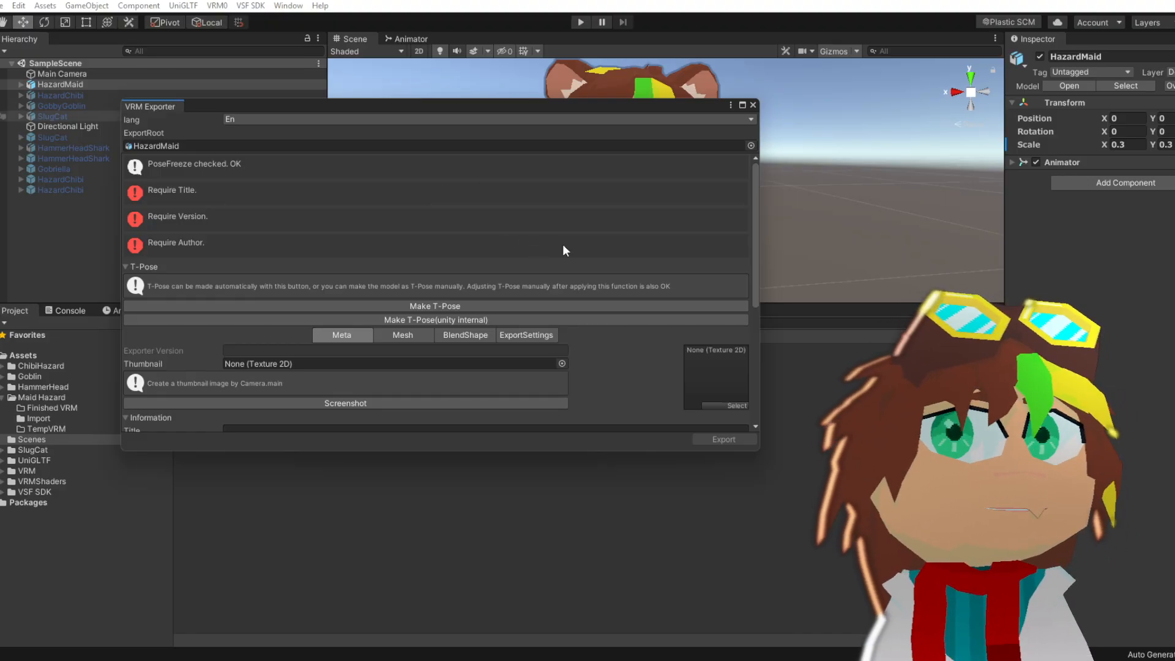
Set the VRM export title to HazardMaid and the version to .01, and fill in the author's name
scroll(255, 374, down, 5)
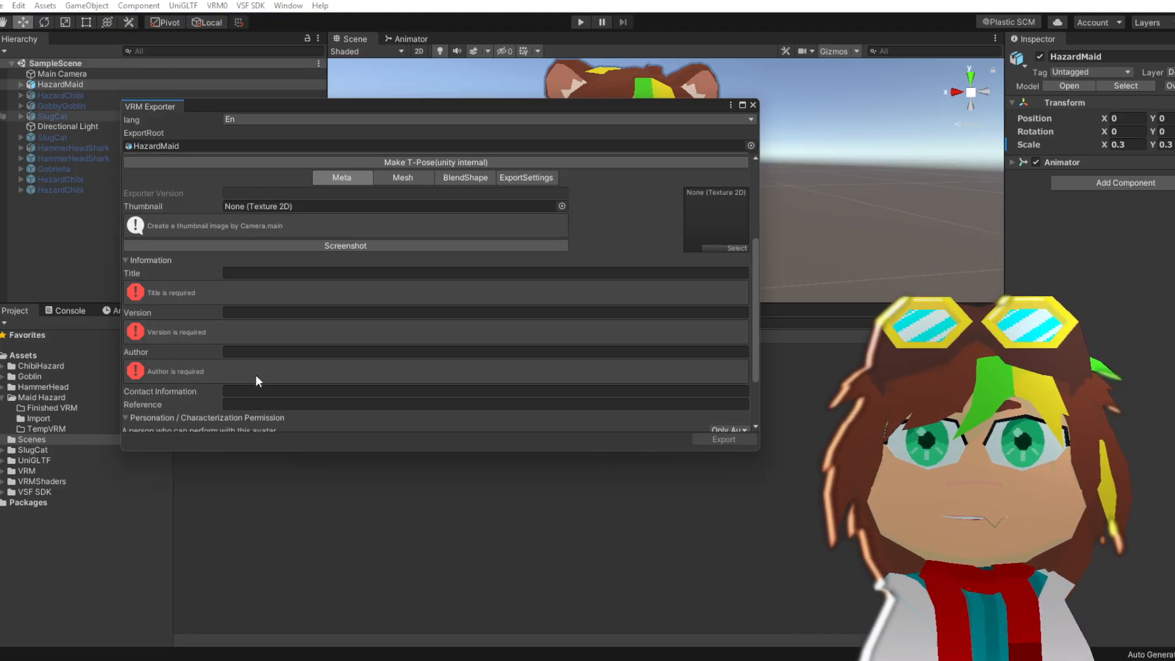
click(261, 274)
text(HazardMaid)
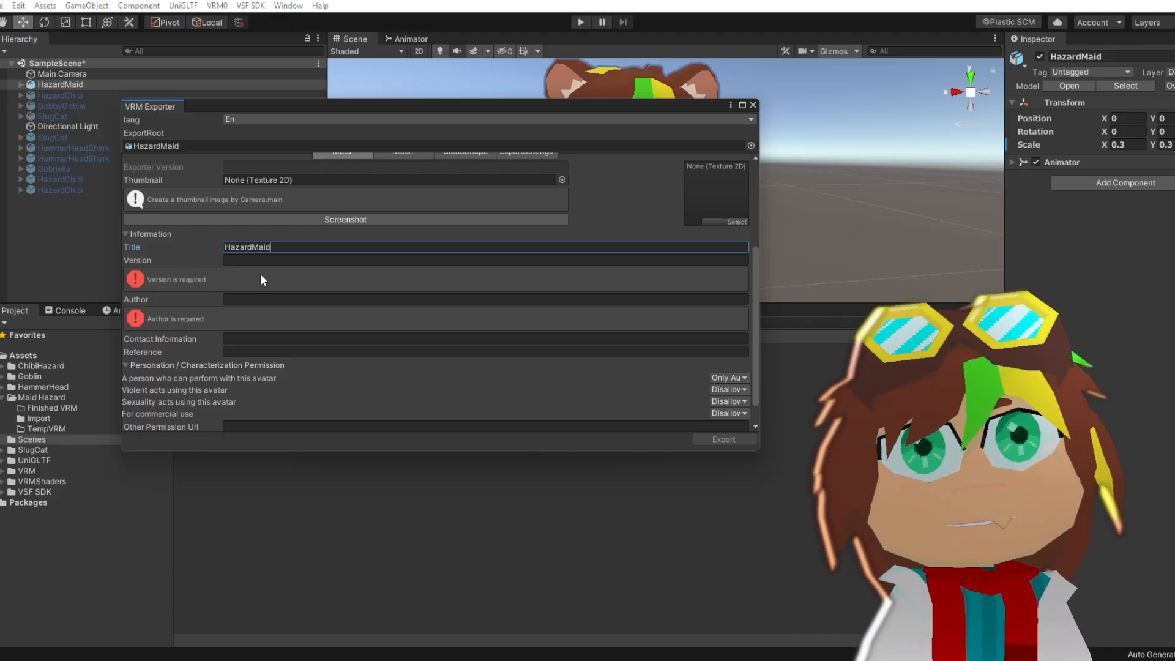
click(261, 258)
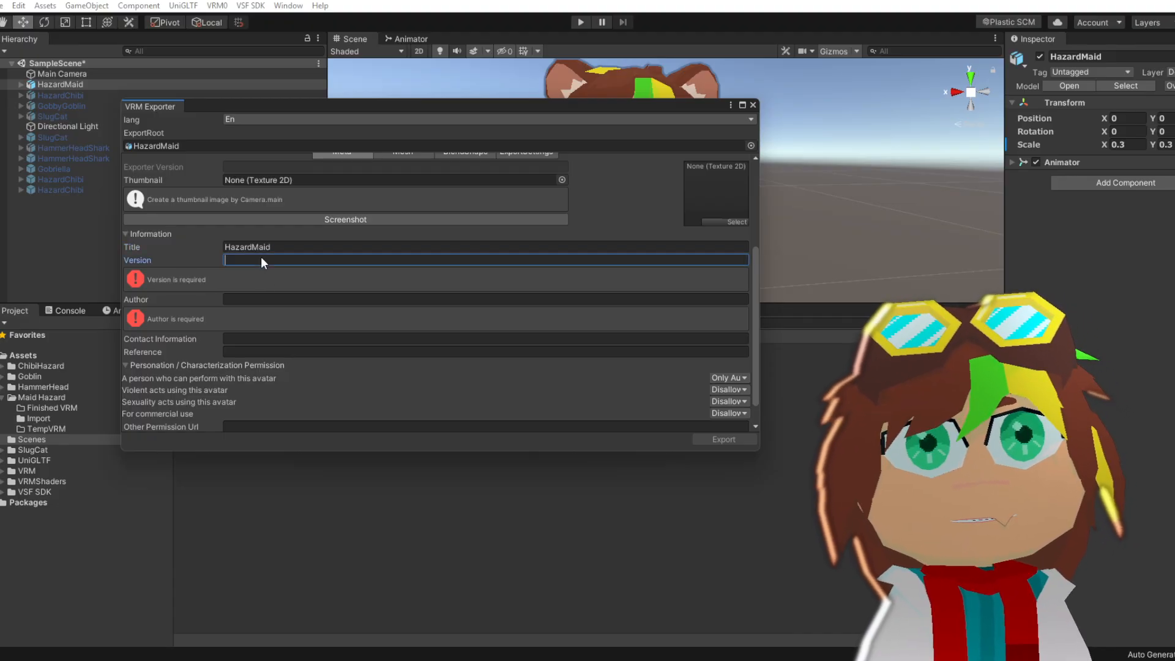
text(.01)
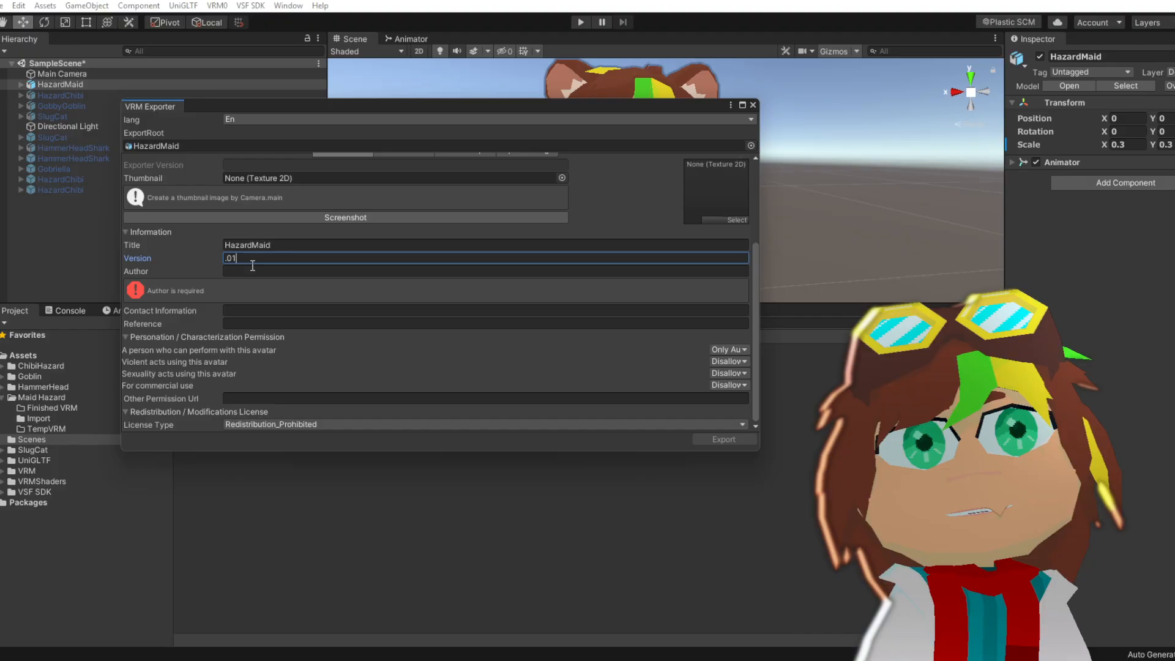
click(237, 272)
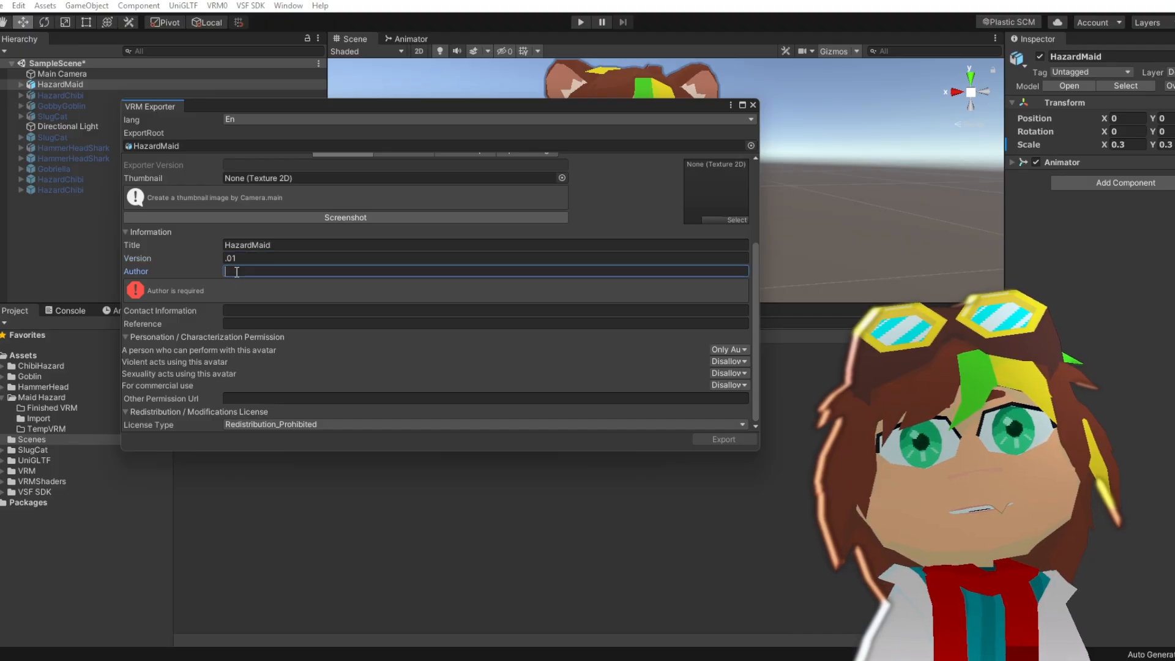
text(hazard)
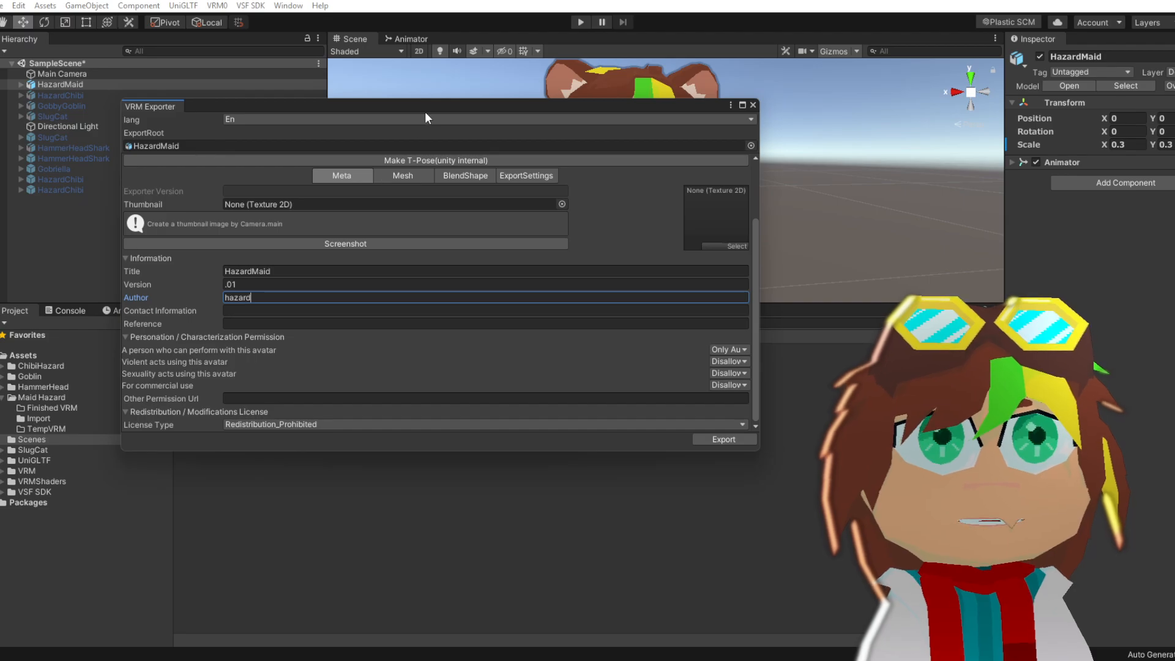
Capture a thumbnail image for the VRM and export HazardMaid into the Maid Hazard project's TempVRM folder
drag(425, 109, 469, 131)
click(759, 237)
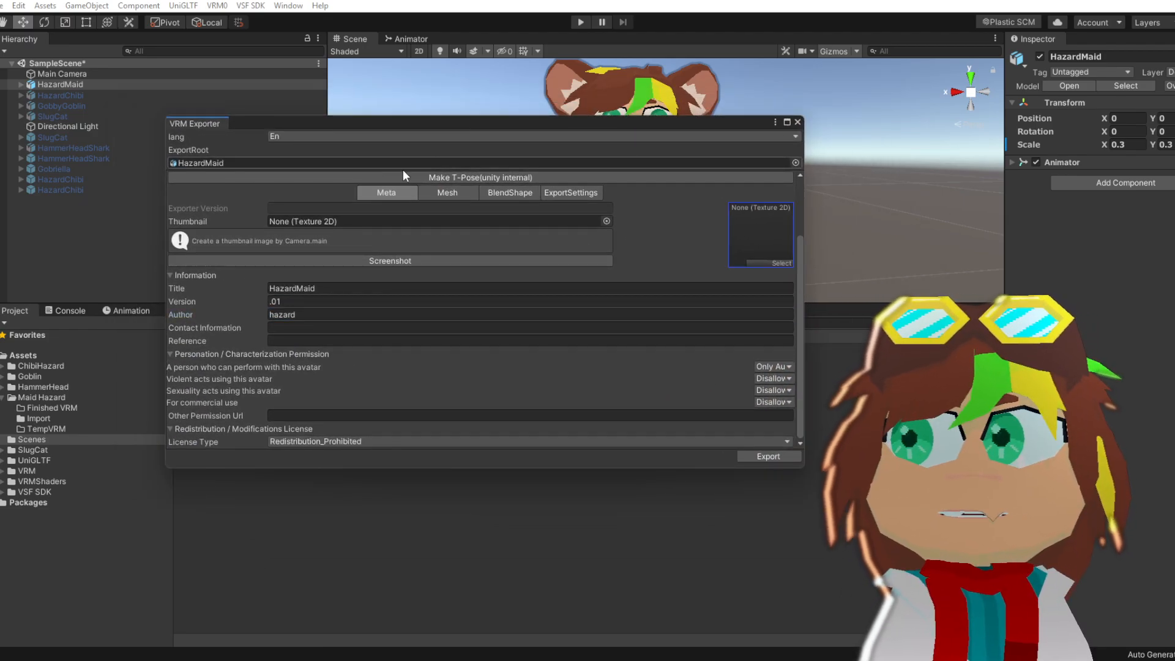
click(447, 262)
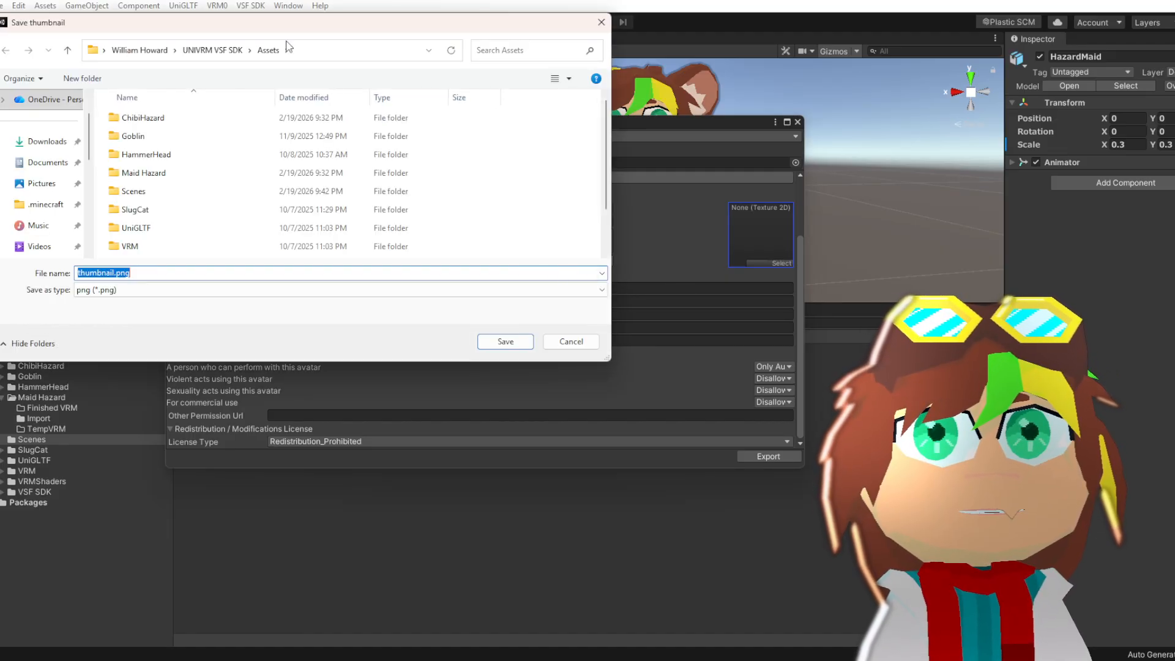
drag(277, 31, 0, 35)
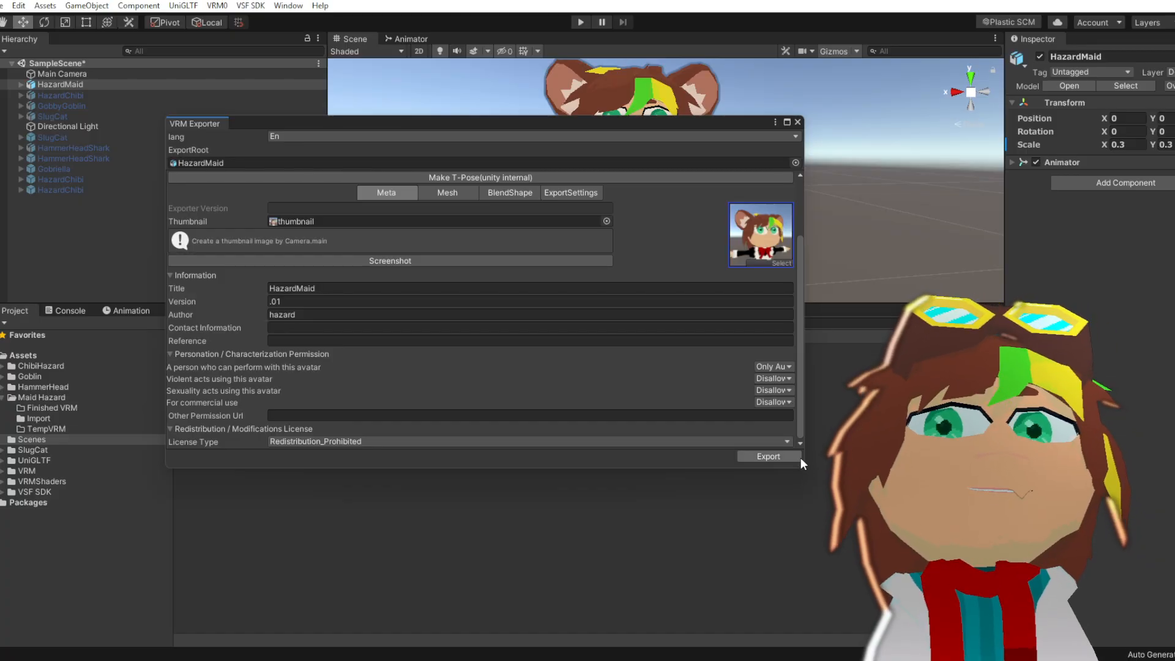
click(762, 457)
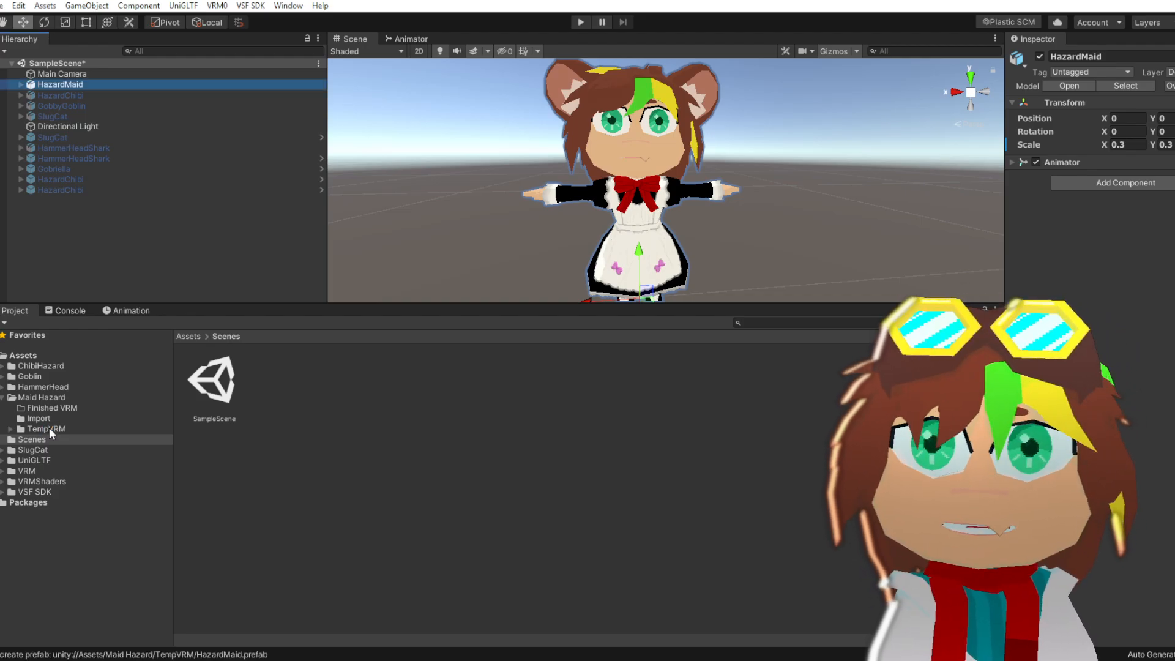
Add the exported HazardMaid prefab from the TempVRM folder to the SampleScene hierarchy and deactivate the original HazardMaid object
click(49, 427)
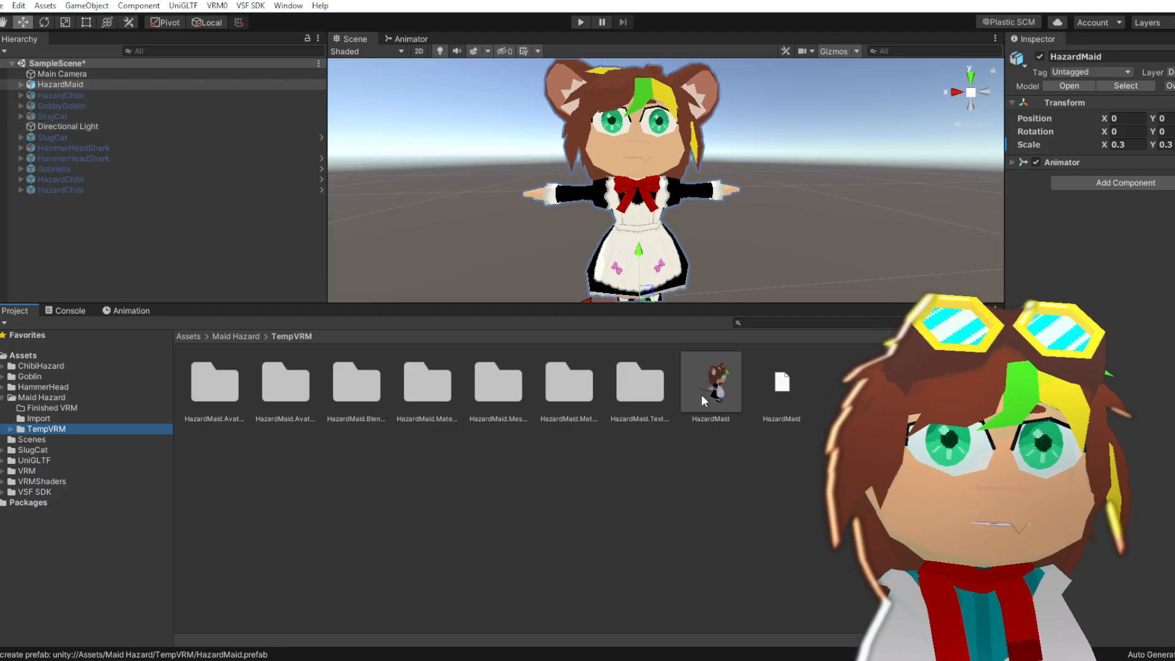
drag(701, 394, 65, 90)
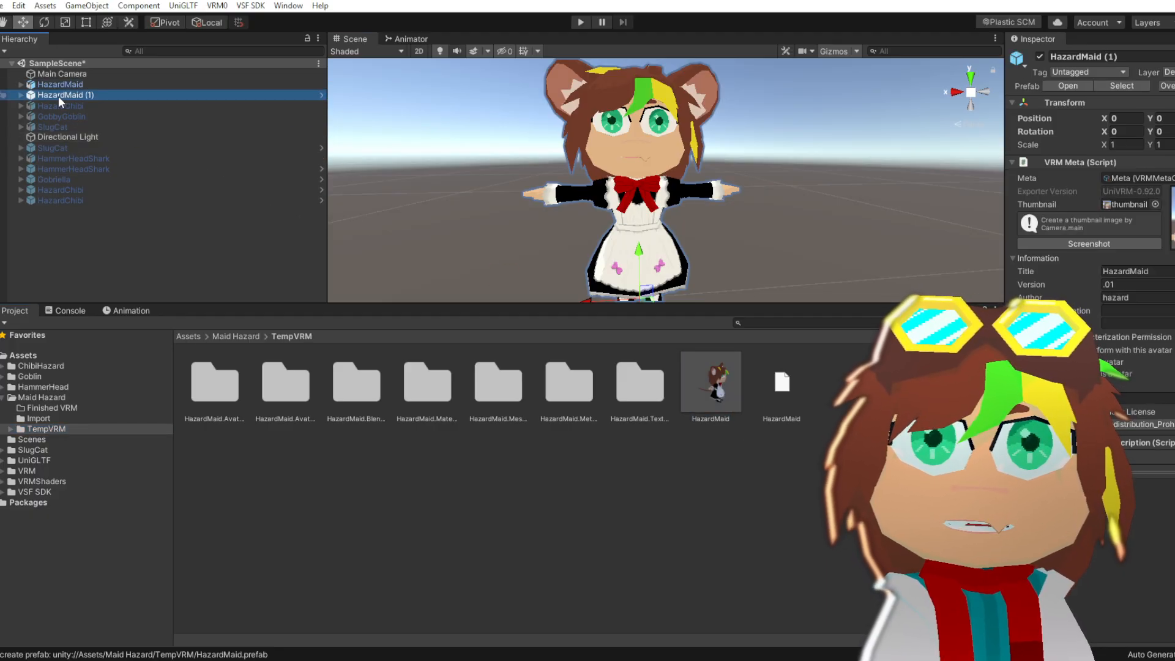
click(55, 86)
click(50, 97)
click(78, 84)
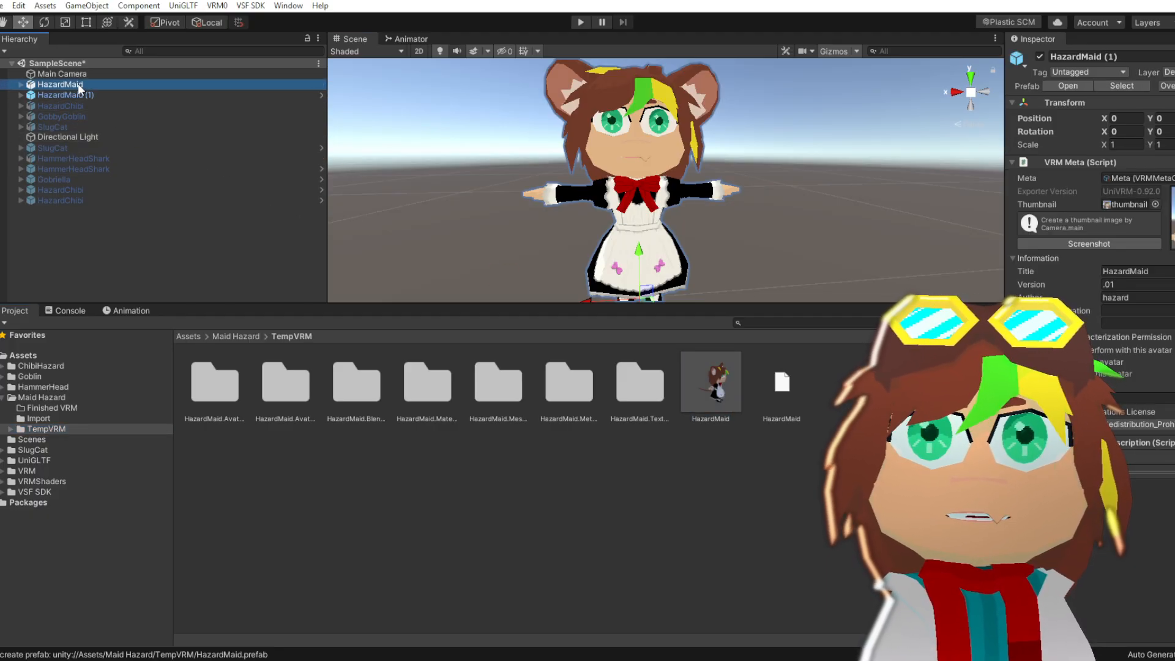
right_drag(419, 202, 593, 217)
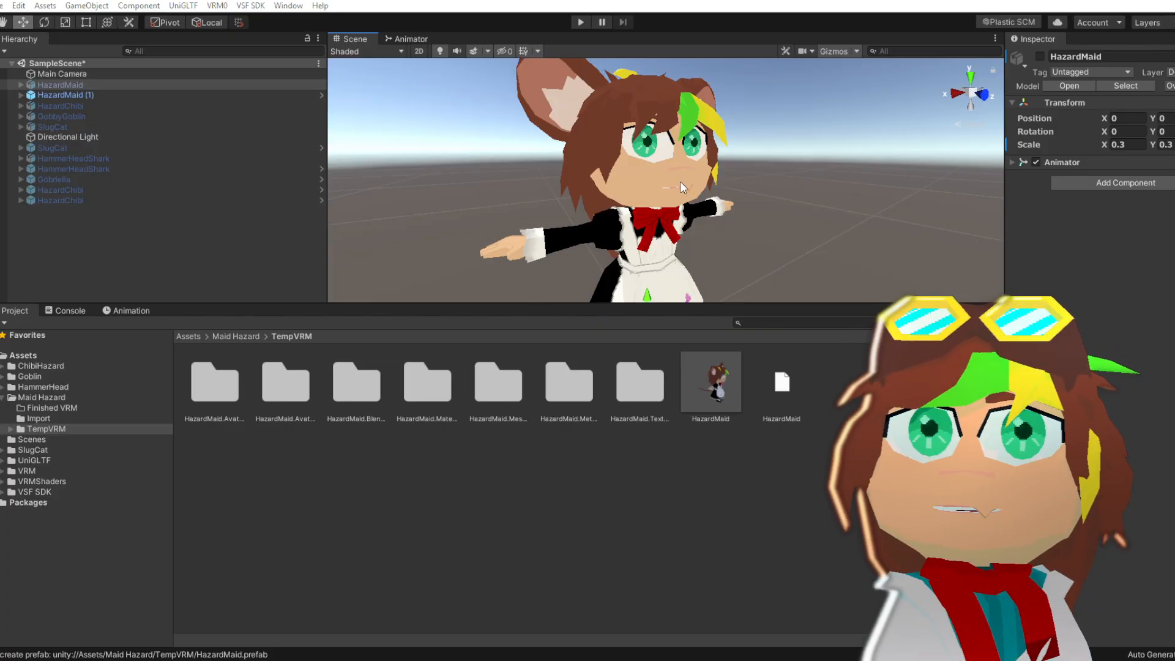
middle_drag(702, 223, 680, 246)
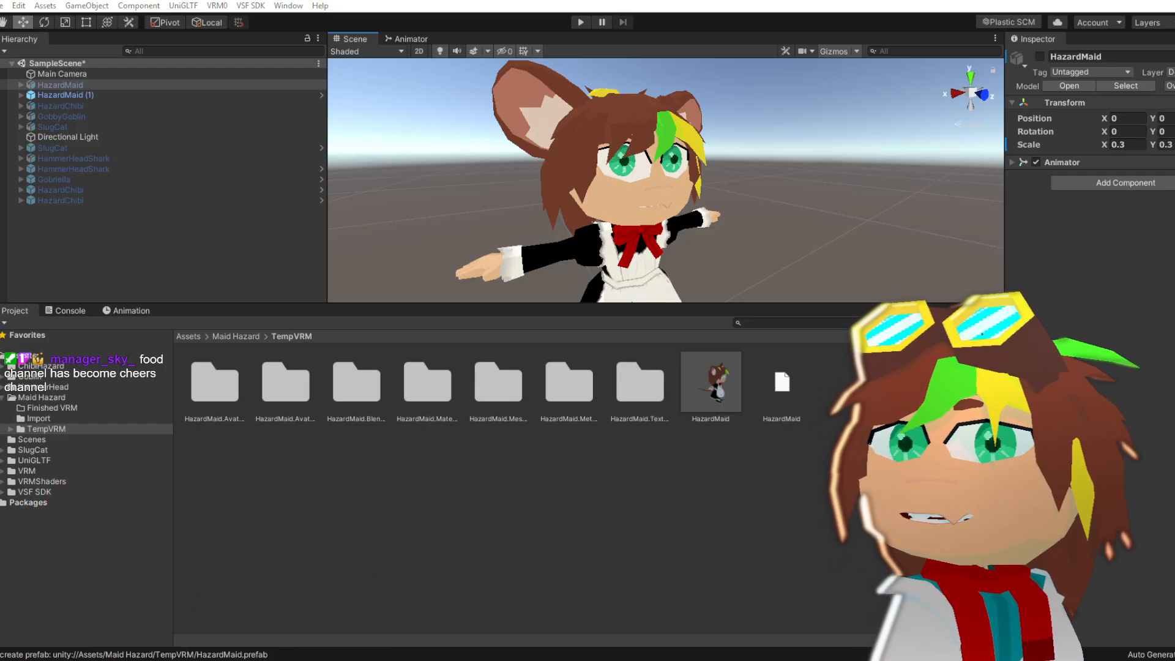
Switch to Discord and view the newest posts in the food channel of Server Hazardous, then put its window away
drag(0, 71, 339, 26)
scroll(308, 361, down, 6)
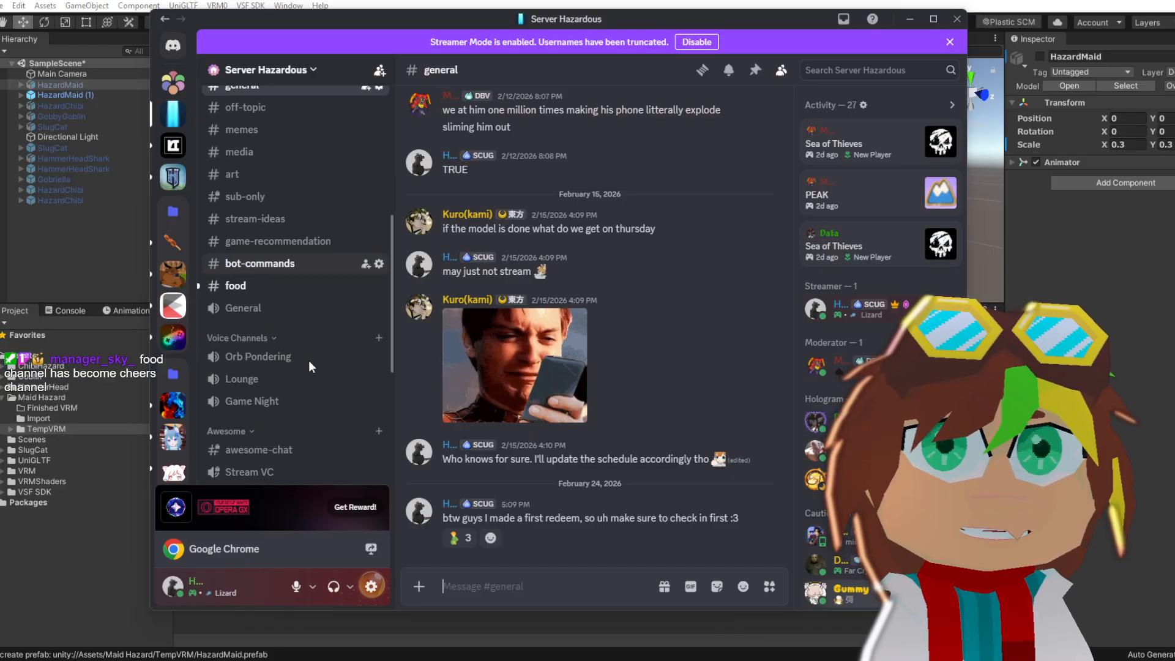
click(174, 214)
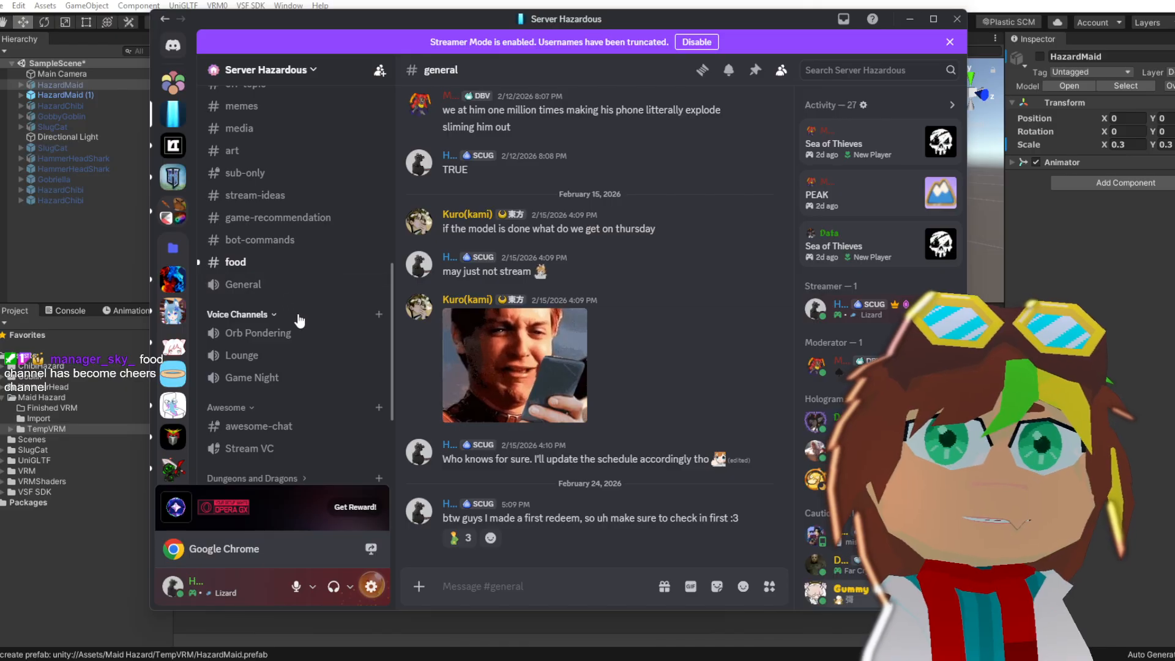
click(252, 263)
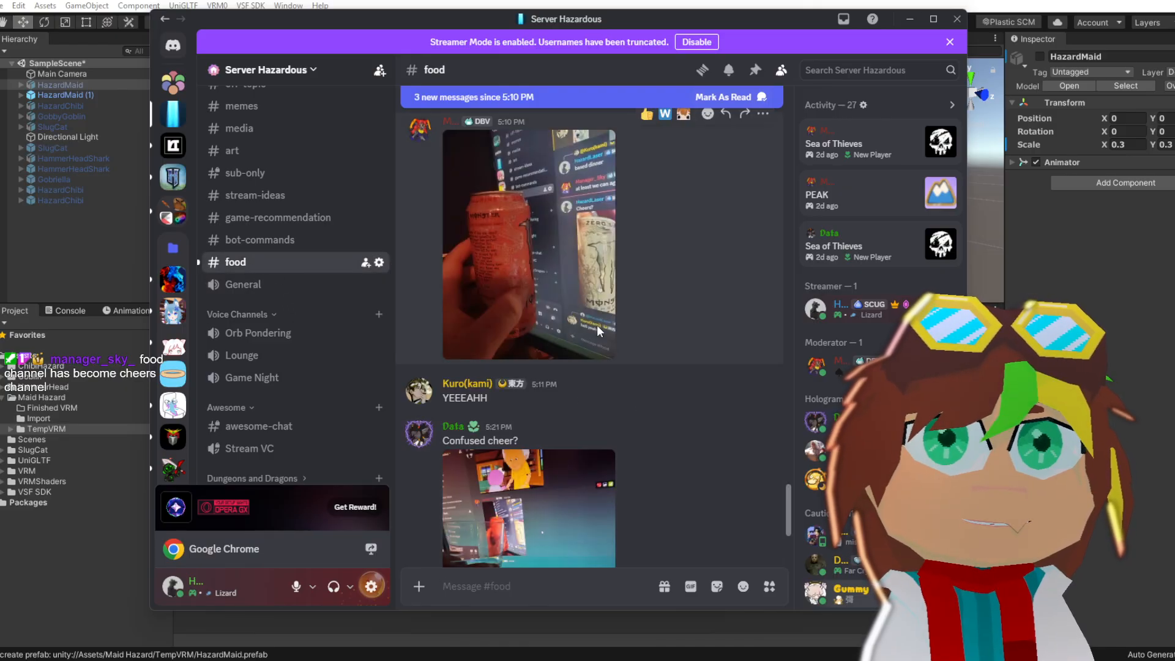
scroll(604, 300, up, 2)
scroll(604, 300, down, 2)
middle_click(652, 286)
scroll(652, 299, down, 2)
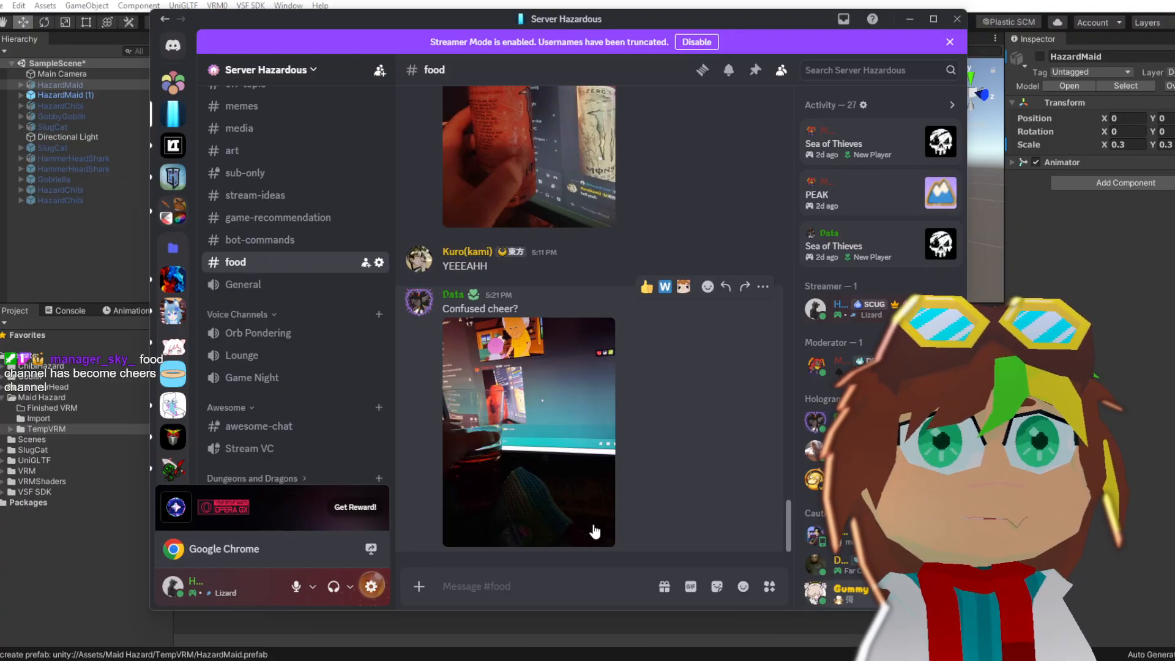
scroll(648, 467, up, 2)
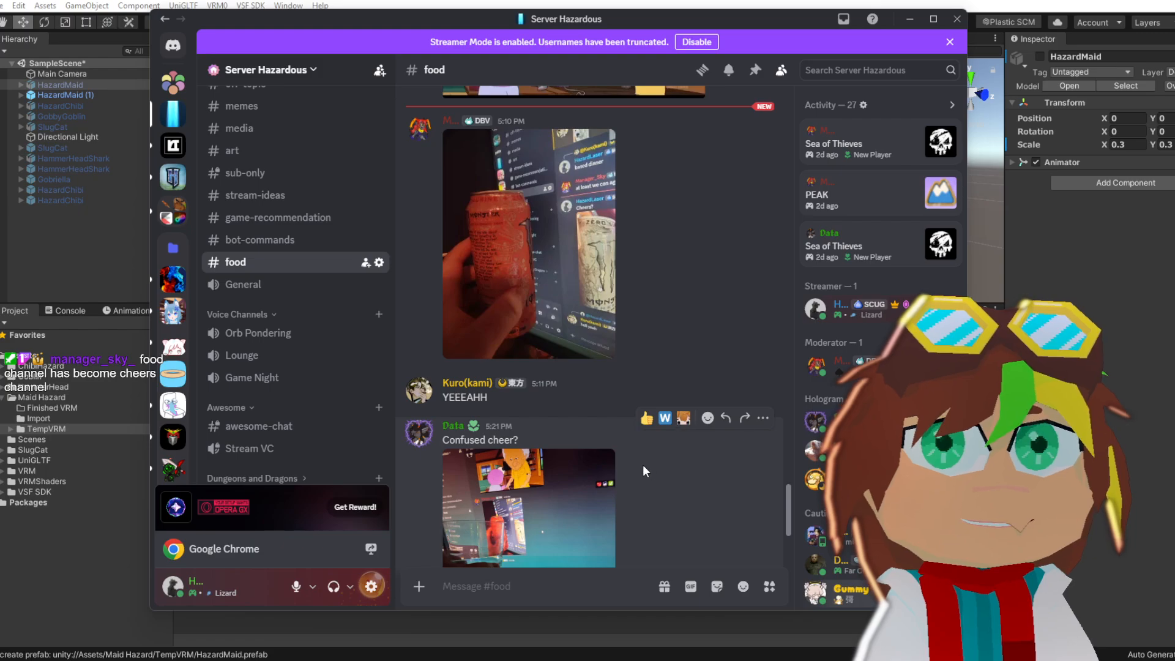
scroll(643, 465, up, 2)
scroll(642, 465, down, 3)
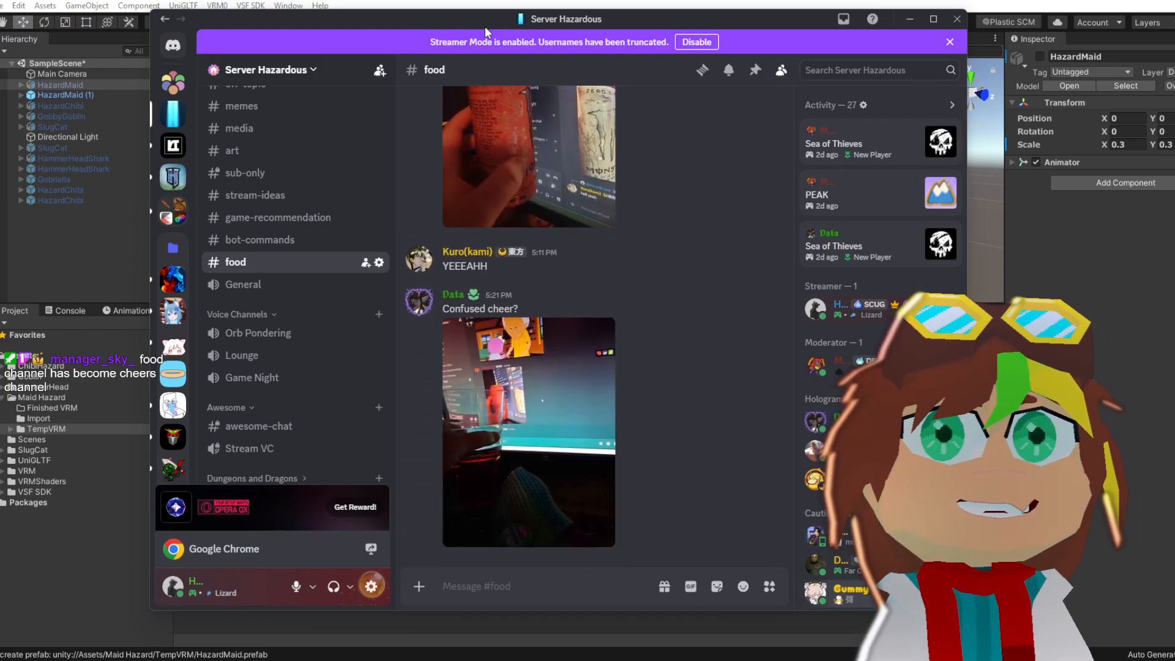
drag(485, 28, 0, 79)
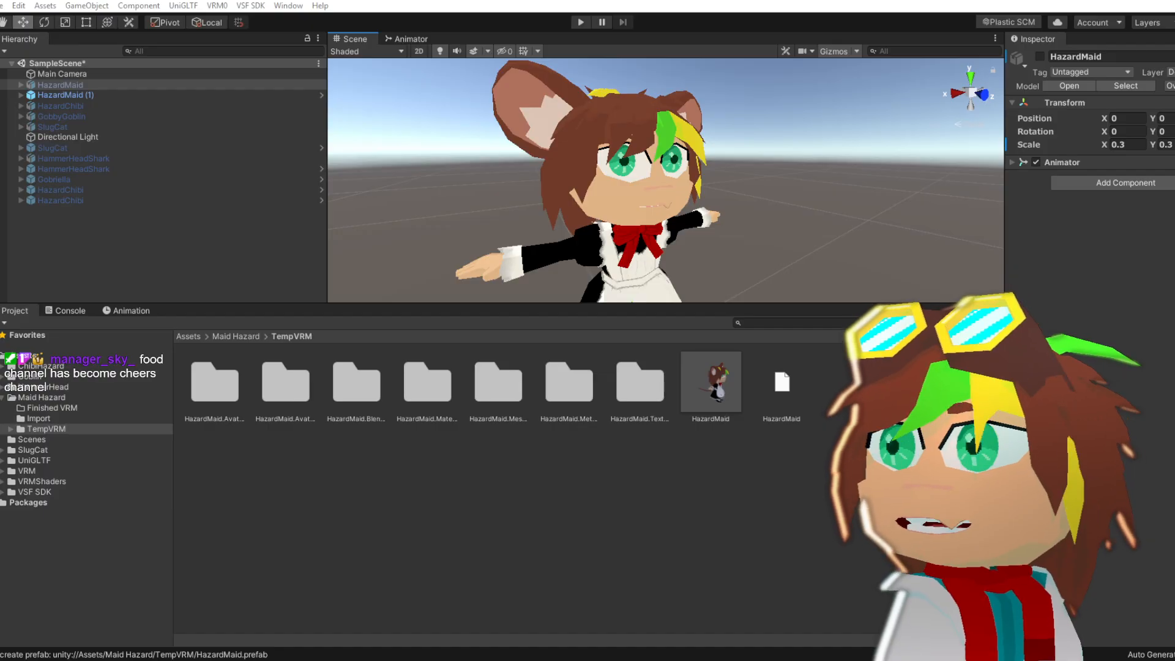
drag(0, 80, 0, 43)
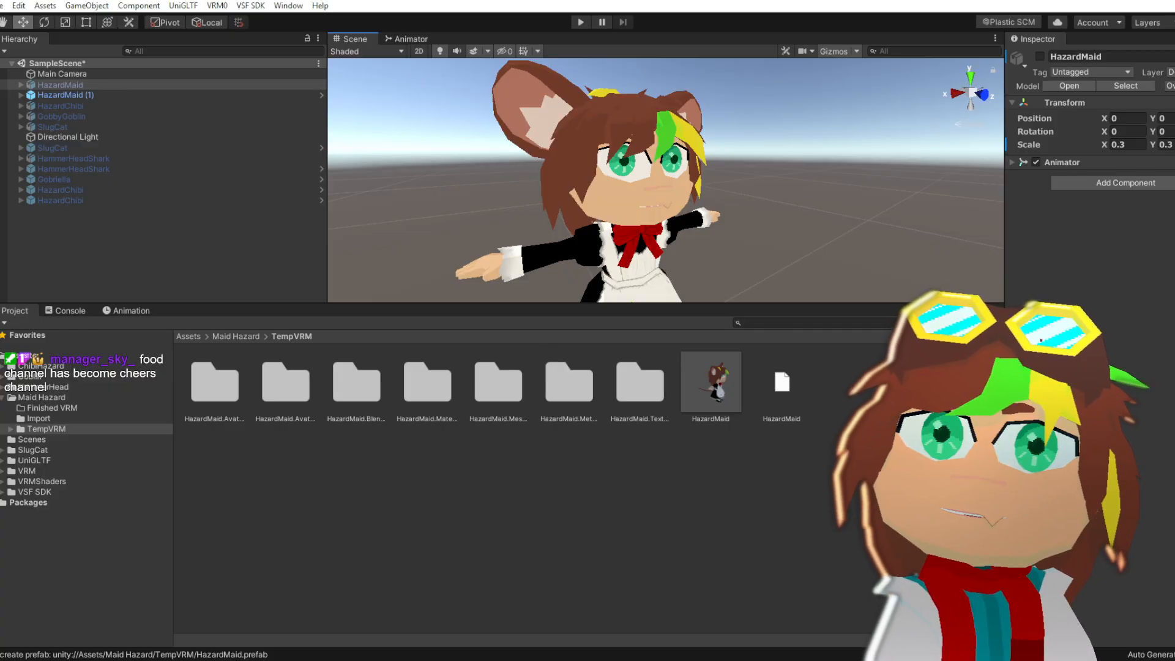
Rename the HazardMaid (1) prefab instance in the hierarchy as HazardMaid
click(71, 95)
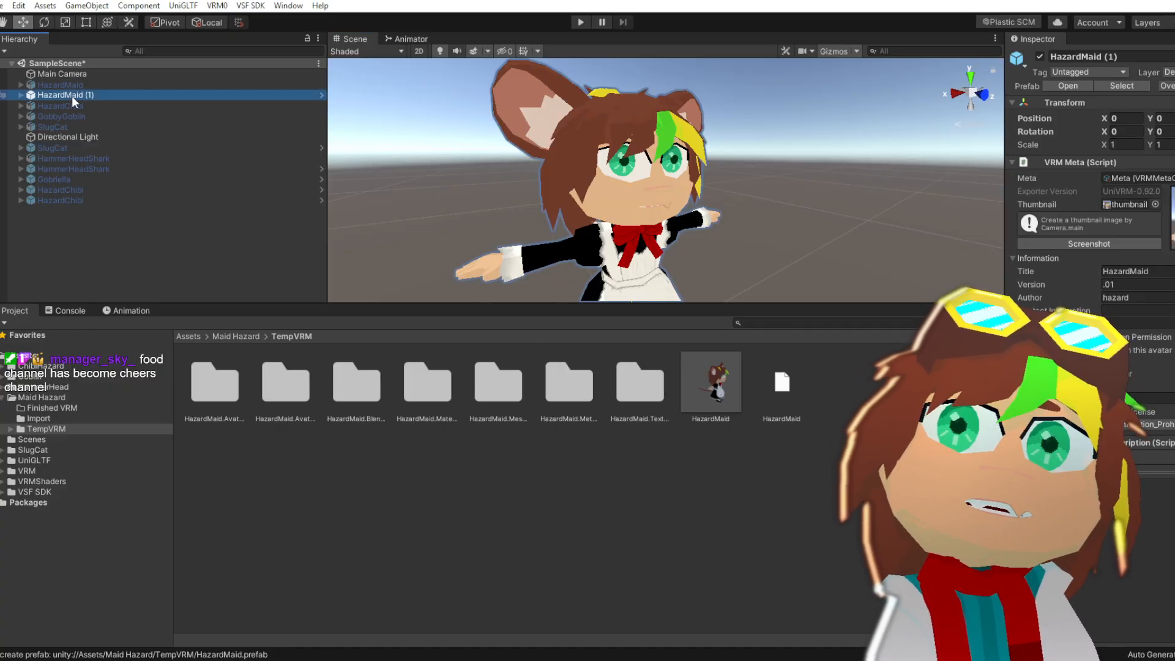
click(72, 96)
drag(84, 94, 94, 95)
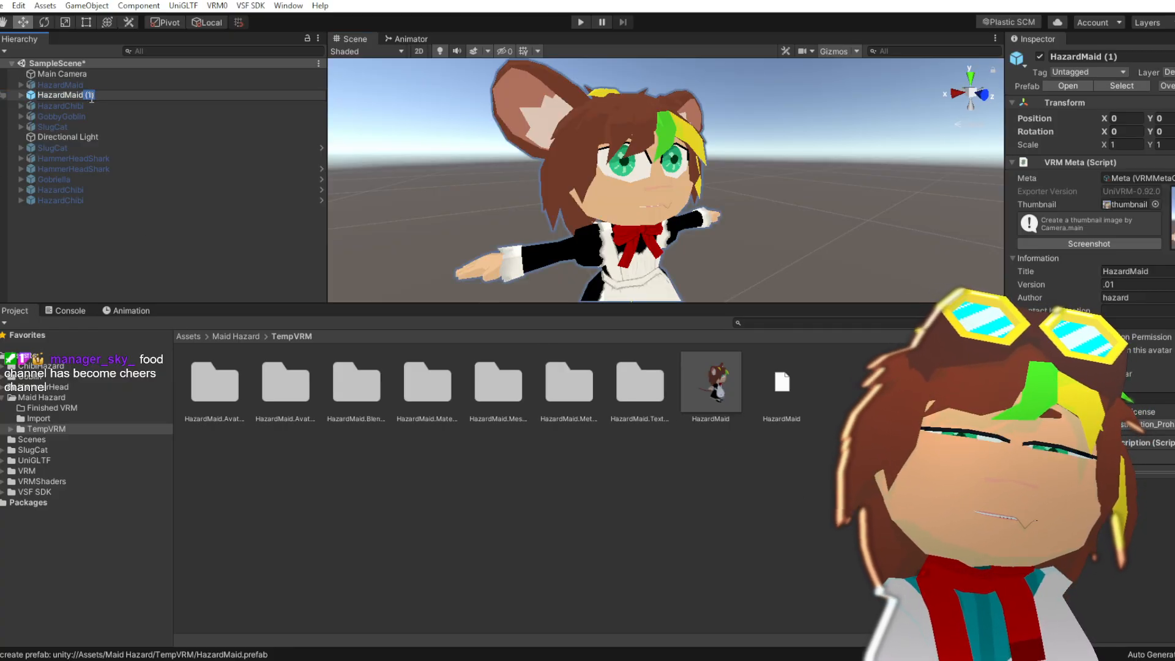
key(BackSpace)
key(Return)
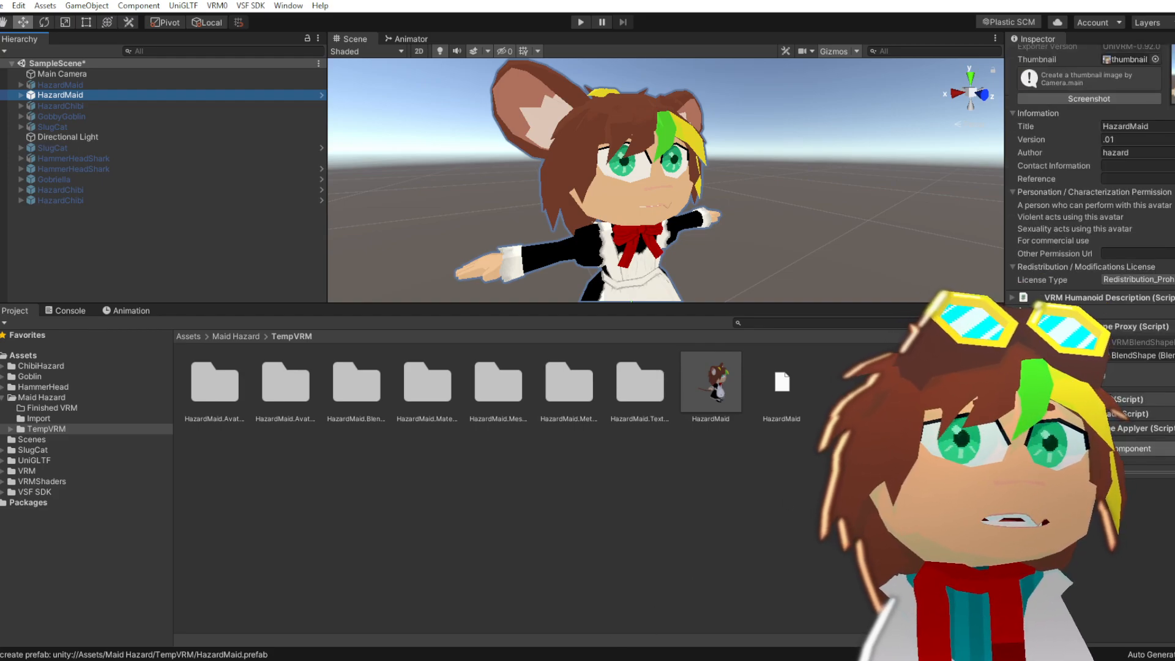
Open the BlendShape asset referenced by the HazardMaid prefab's blend shape proxy
click(1141, 355)
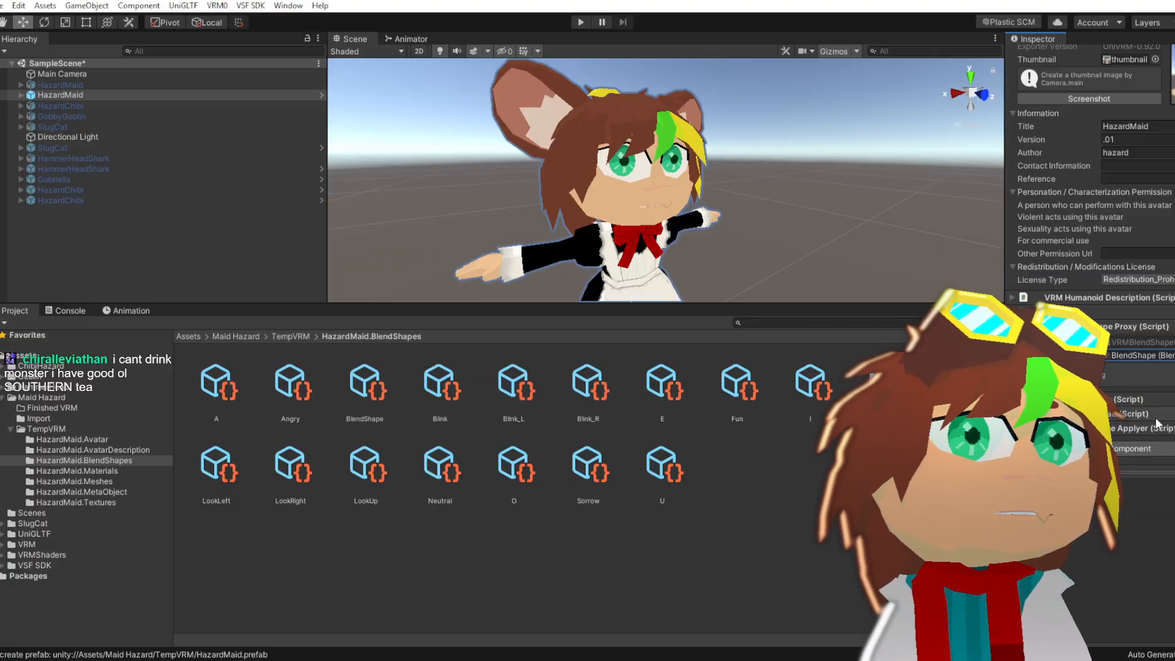
click(1144, 356)
double_click(1144, 357)
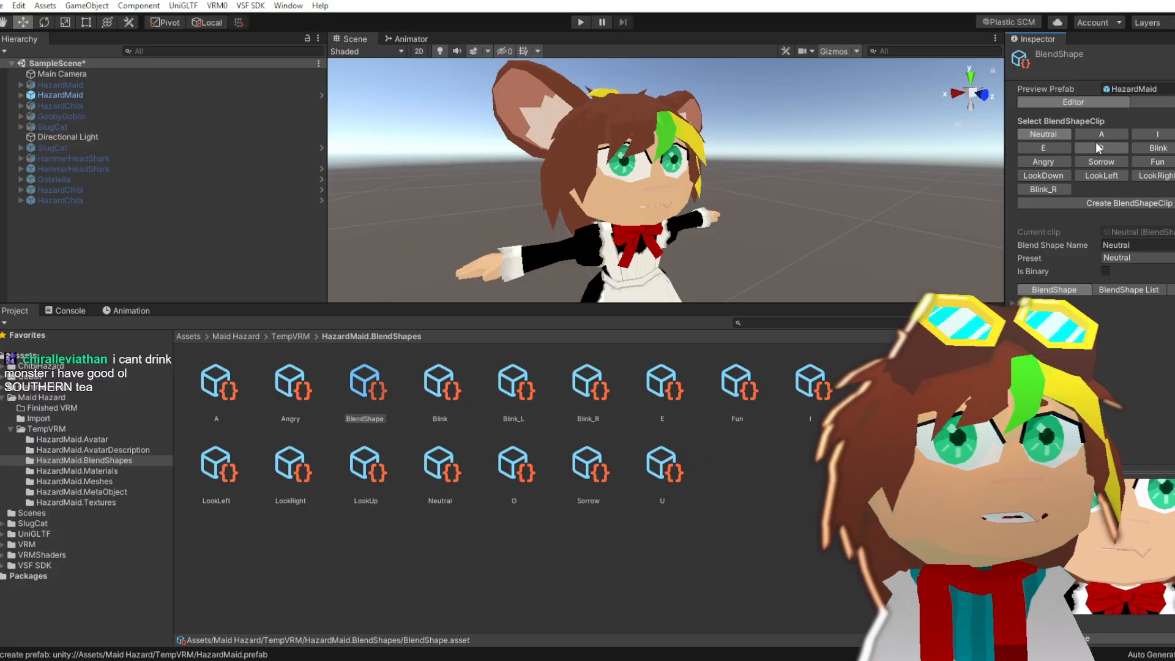
Open the BlendShape asset of the last HazardChibi prefab in the hierarchy and examine its list of BlendShapeClips
click(100, 85)
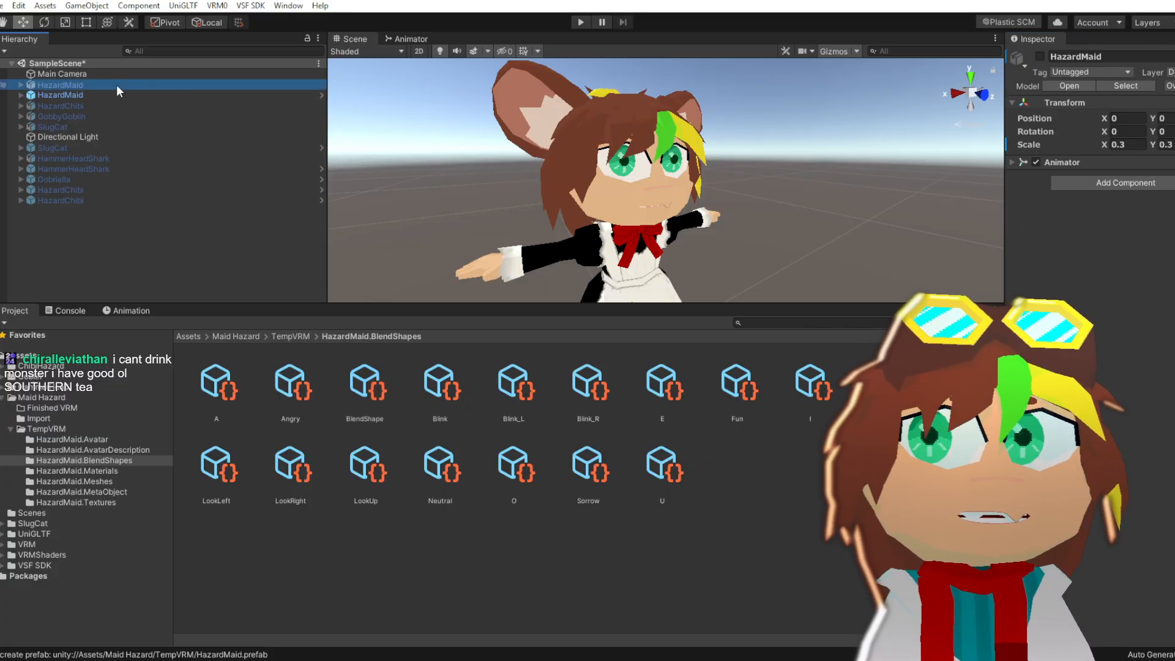
click(43, 96)
click(42, 85)
click(49, 94)
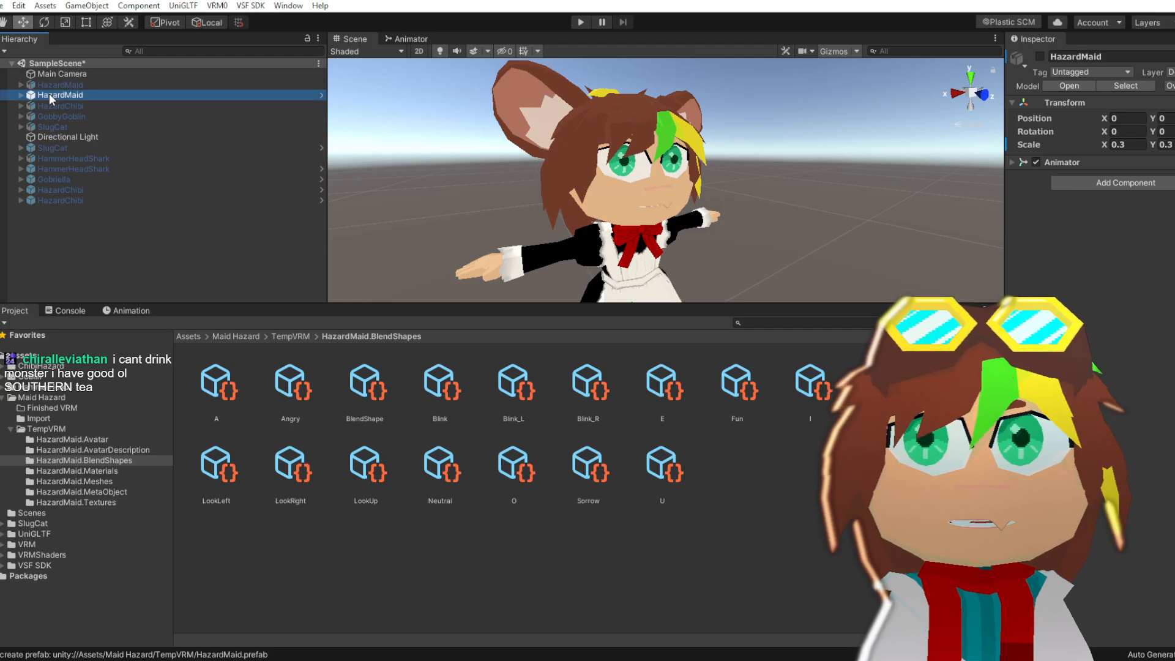
click(52, 106)
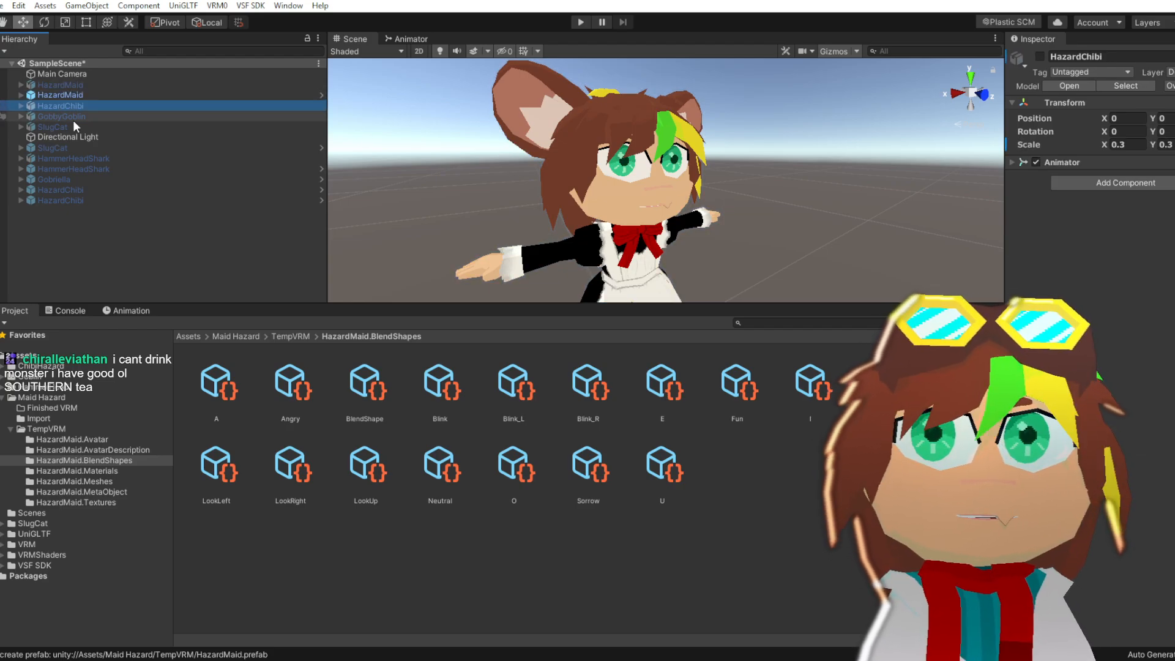
click(69, 198)
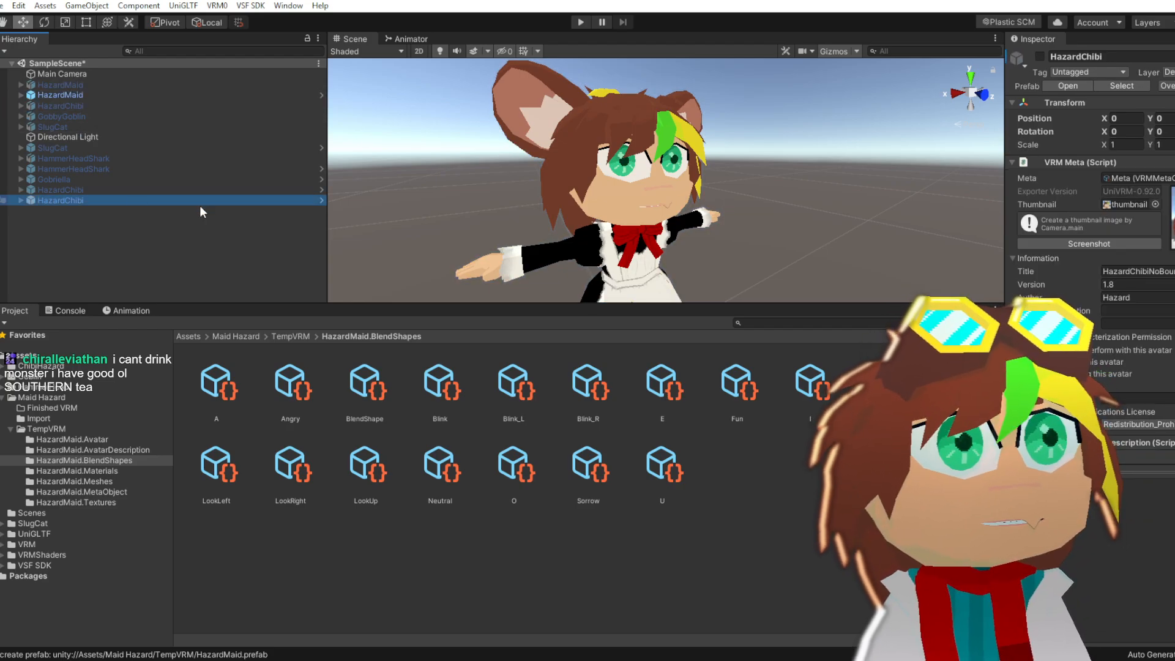
scroll(1113, 349, down, 4)
click(1122, 360)
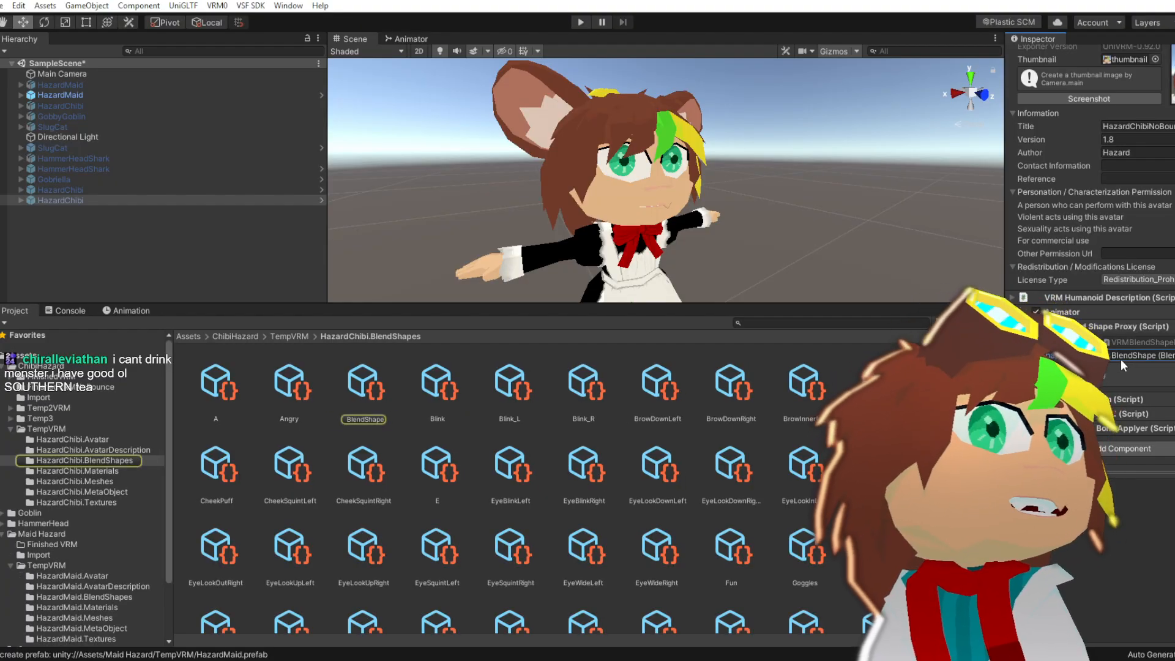
double_click(1122, 355)
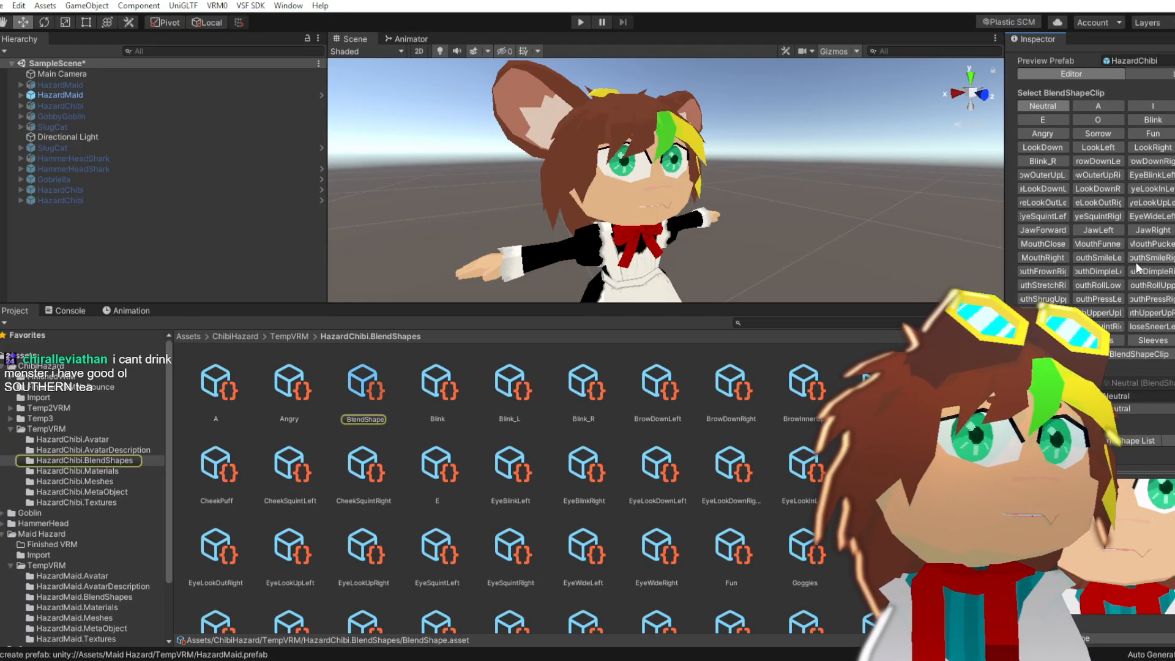
scroll(1138, 293, up, 2)
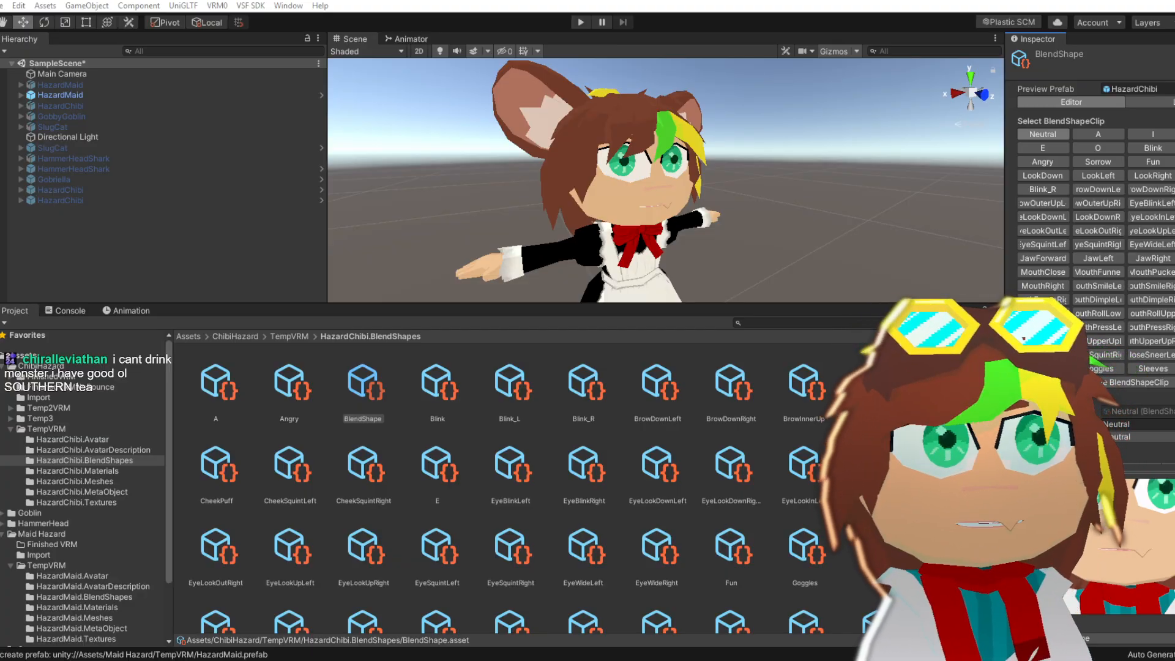
key(super+shift+s)
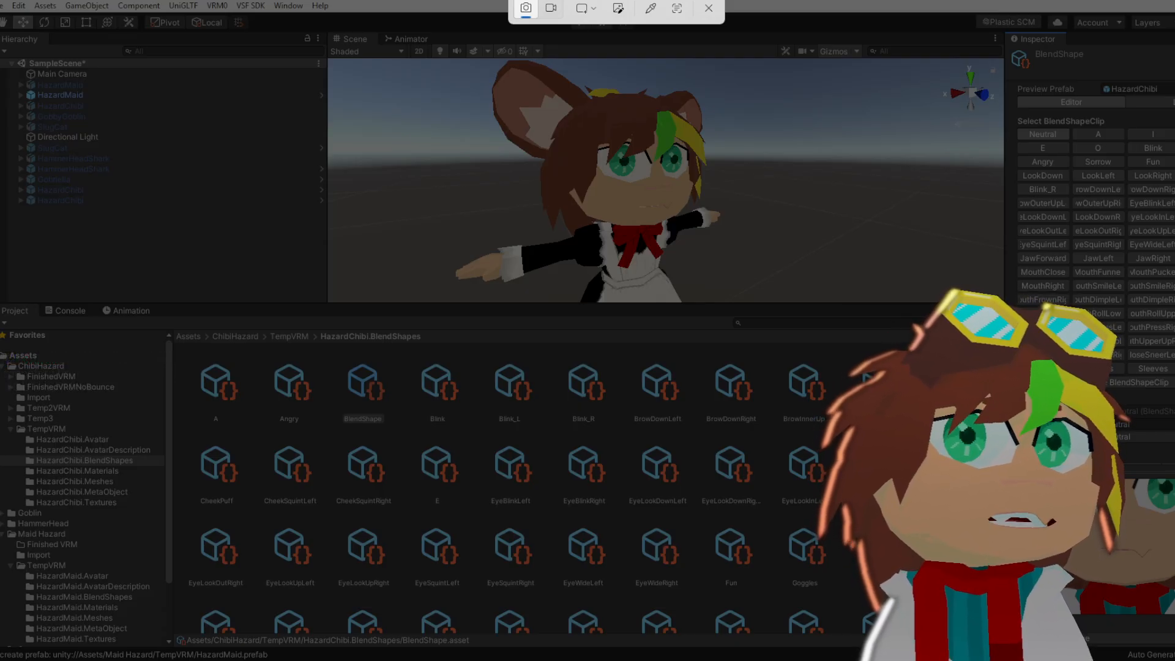
key(Escape)
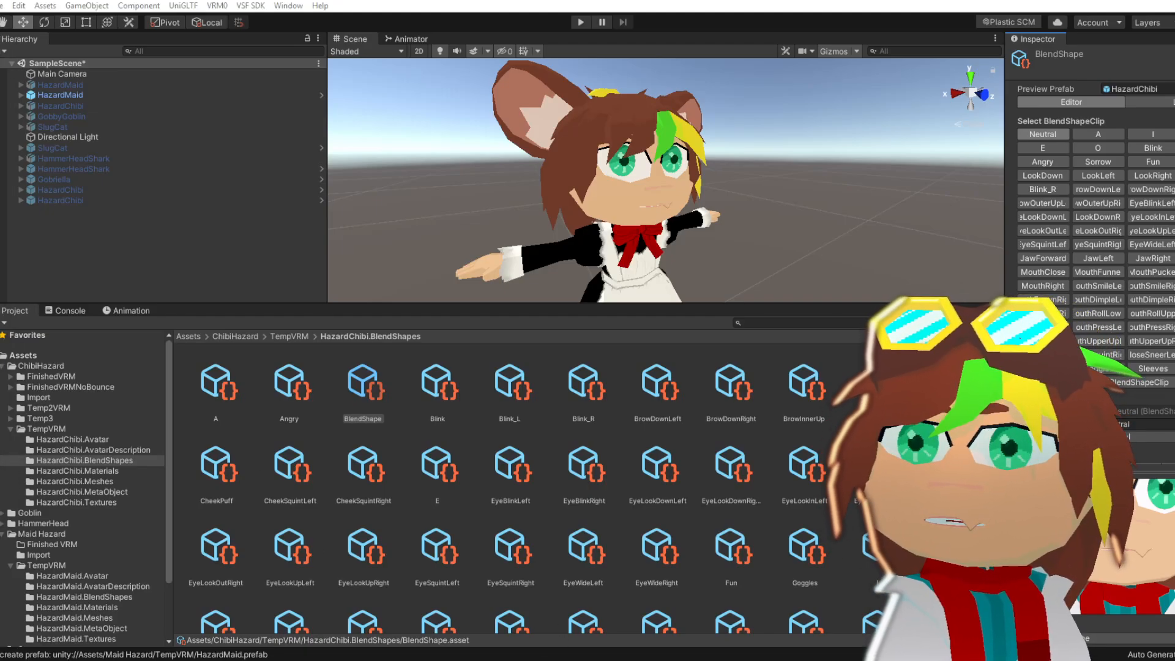
Switch to Blender, show the ChibiHazard mesh's shape keys, and move the Blender window off the Unity screen
key(alt+Tab)
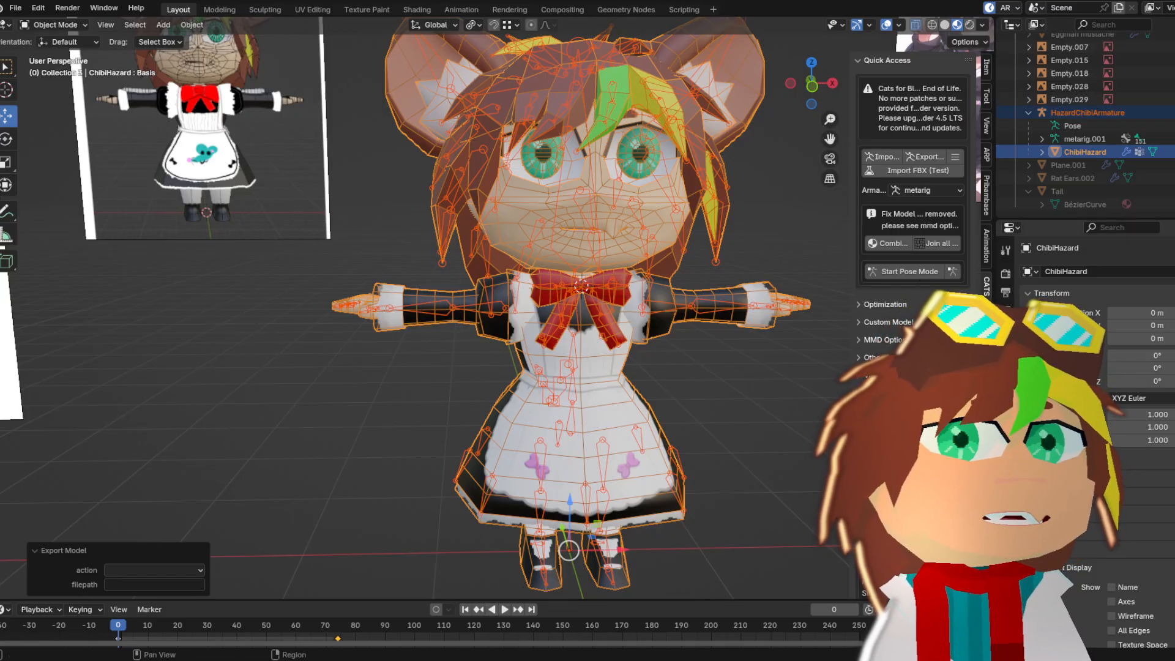
click(1005, 491)
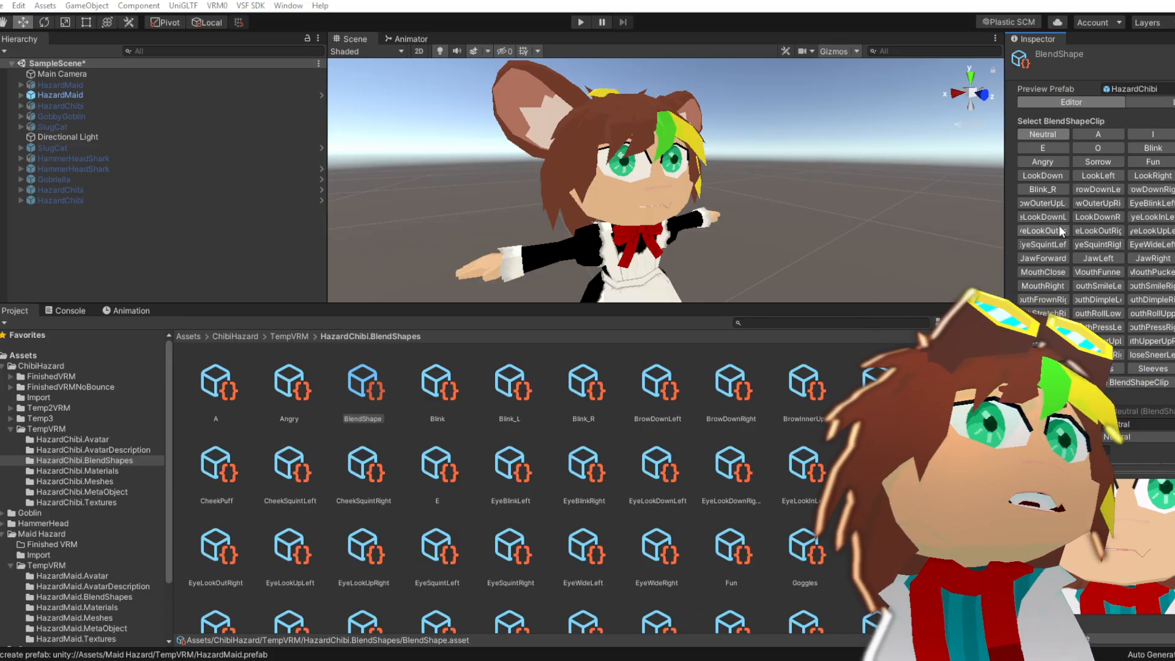
click(62, 95)
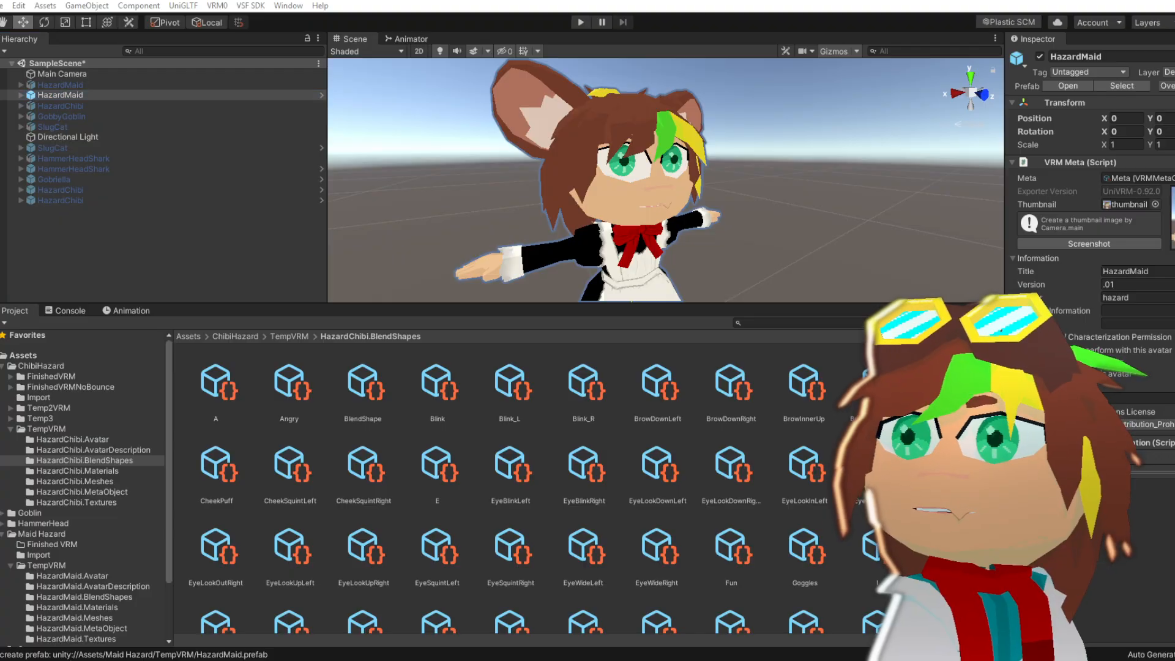
key(alt+Tab)
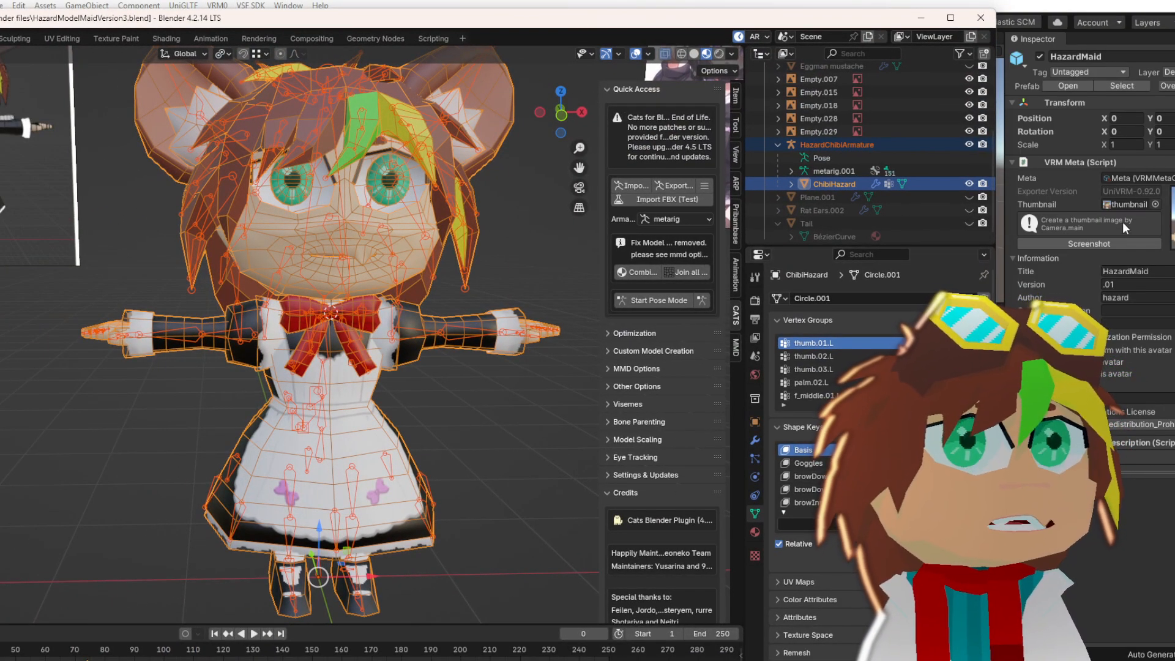
drag(881, 17, 0, 110)
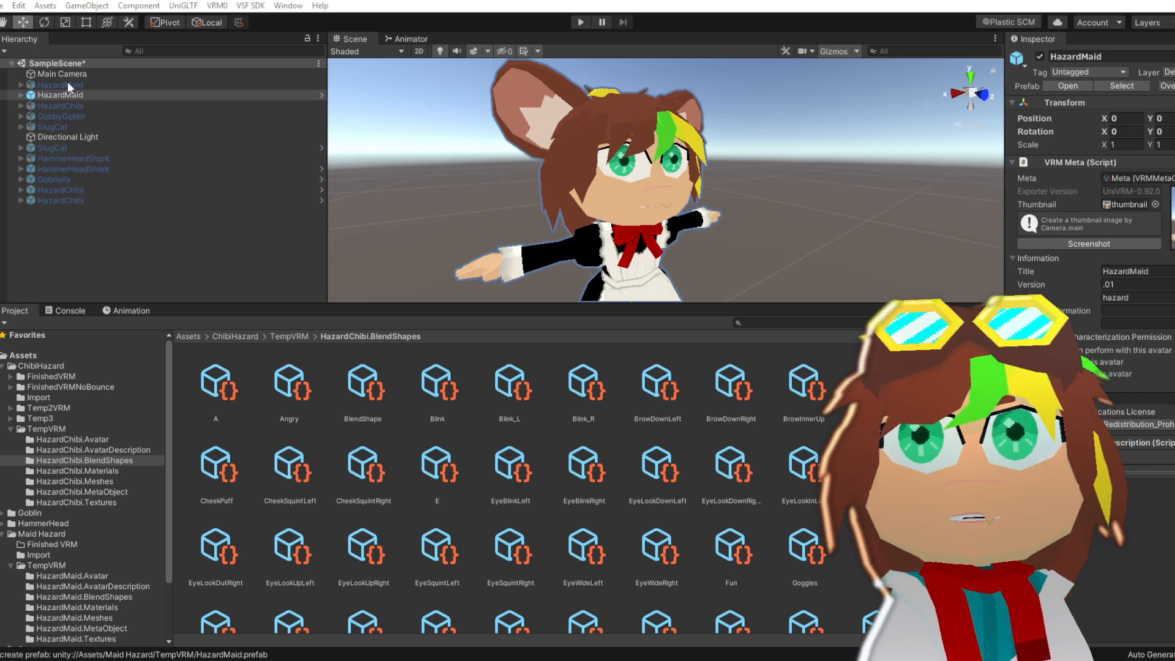
In HazardMaid's BlendShape asset, create clips BrowDownLeft, BrowDownRight, BrowInnerUp, BrowOuterUpLeft, BrowOuterUpRight, EyeBlinkLeft and EyeBlinkRight in the HazardMaid.BlendShapes folder
scroll(1105, 370, down, 4)
double_click(1147, 355)
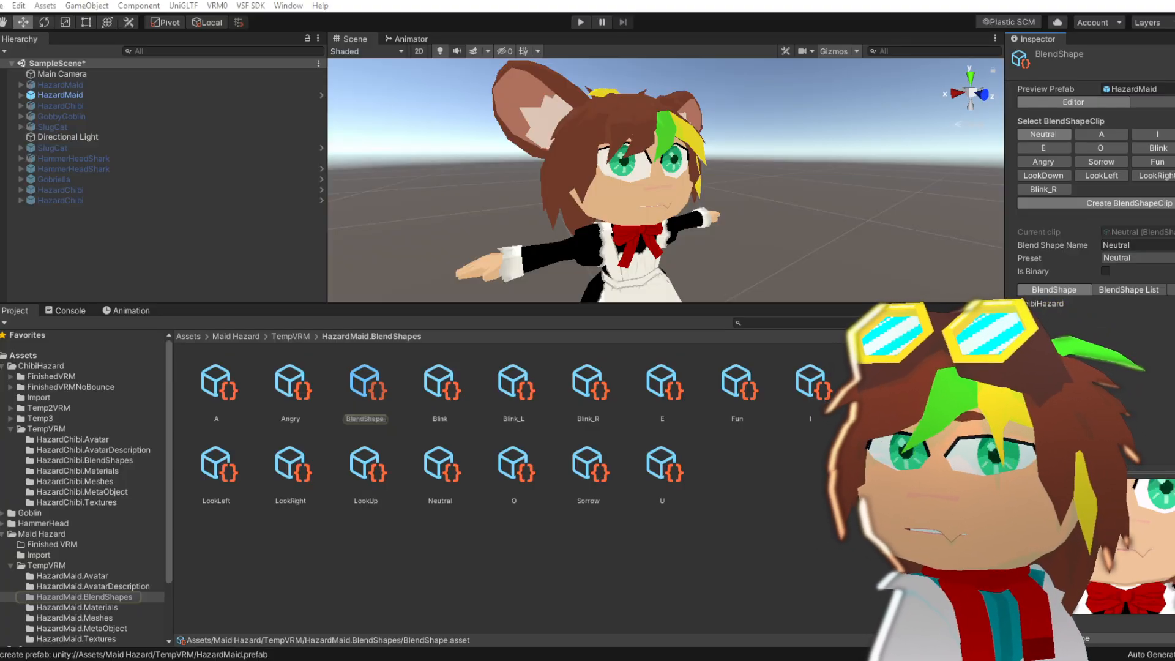
key(Return)
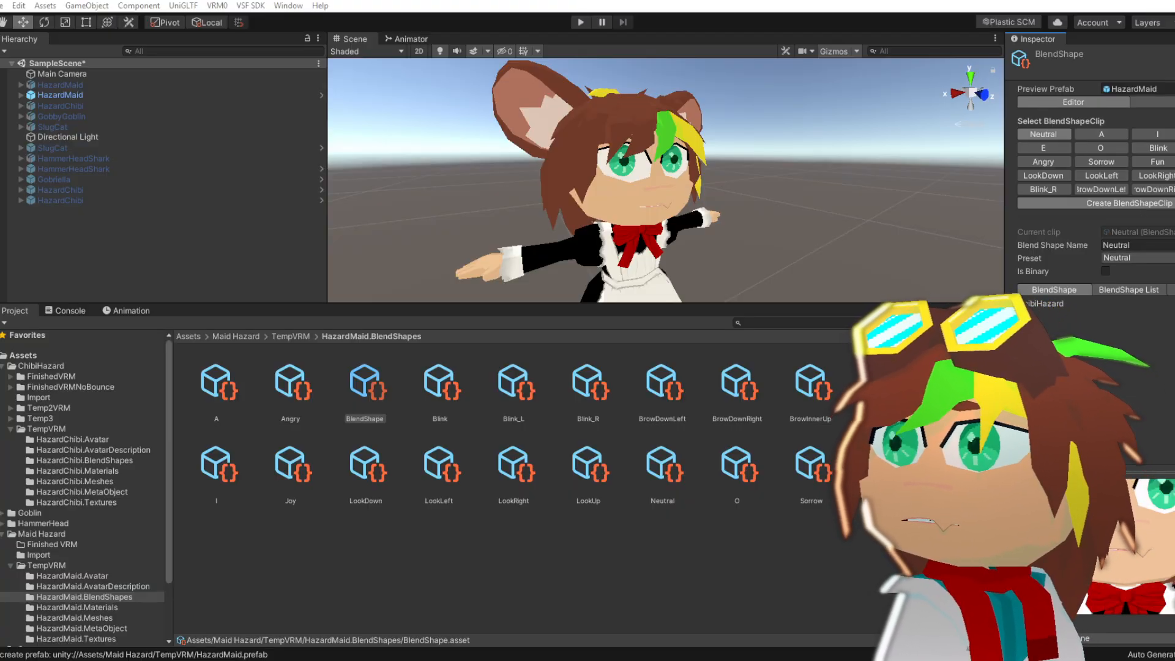
click(1142, 204)
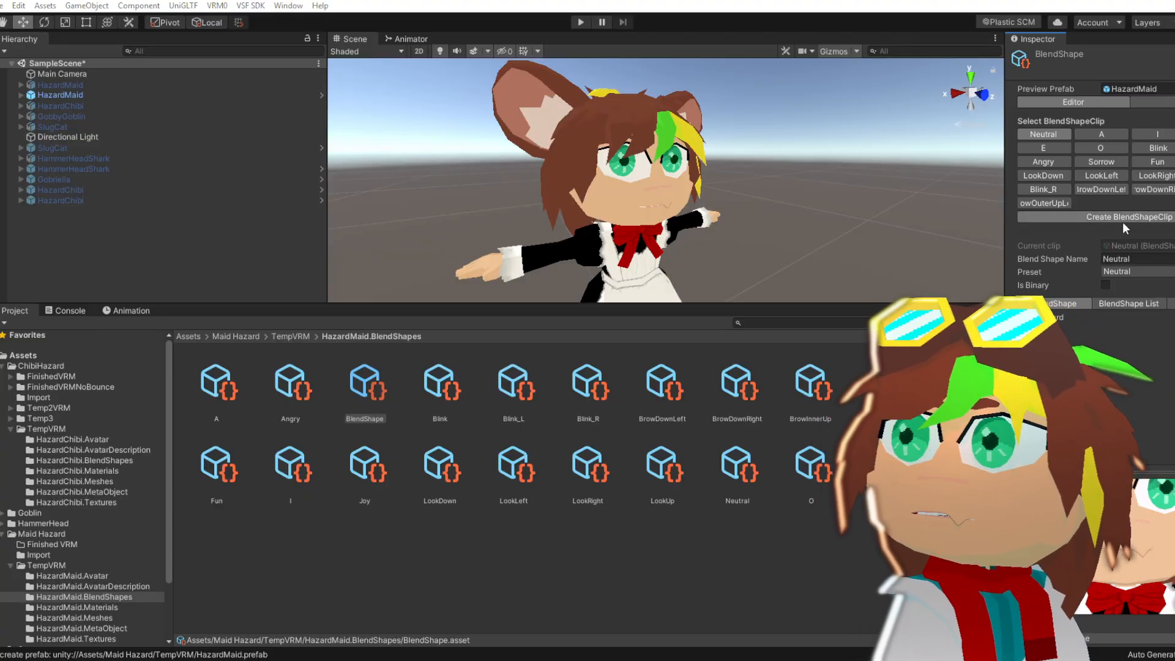
click(1102, 217)
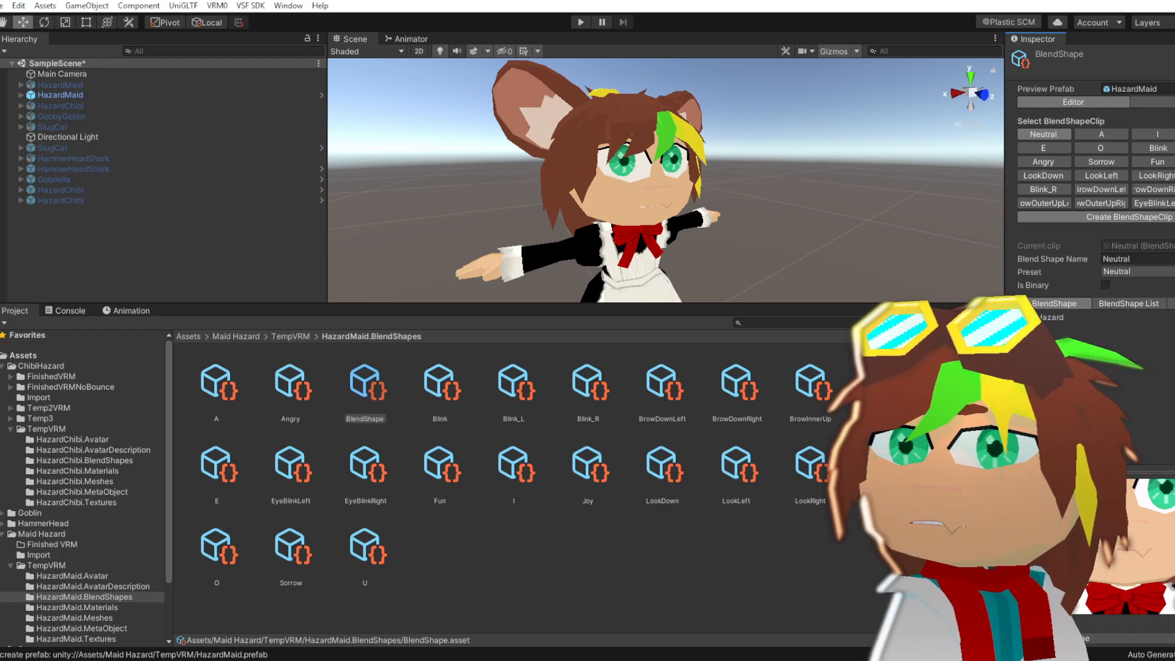
Create the BlendShapeClips EyeLookDownLeft, EyeLookDownRight, EyeLookInLeft, EyeLookInRight, EyeLookOutLeft, EyeLookOutRight and EyeLookUpLeft for HazardMaid
key(Return)
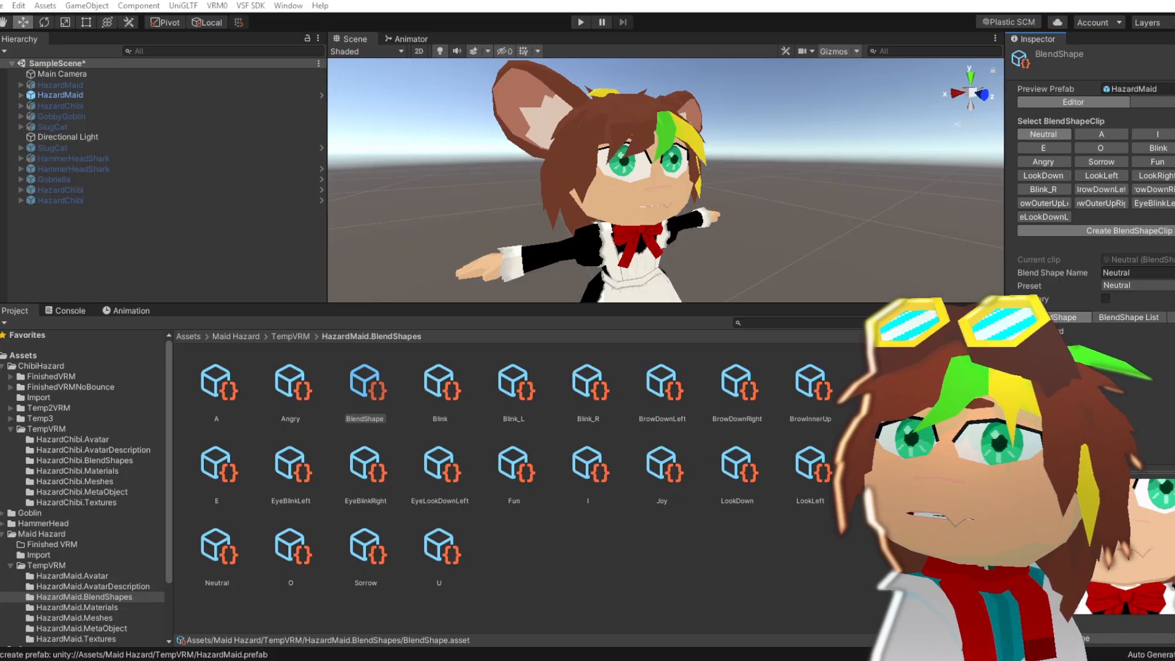
key(Return)
click(1129, 274)
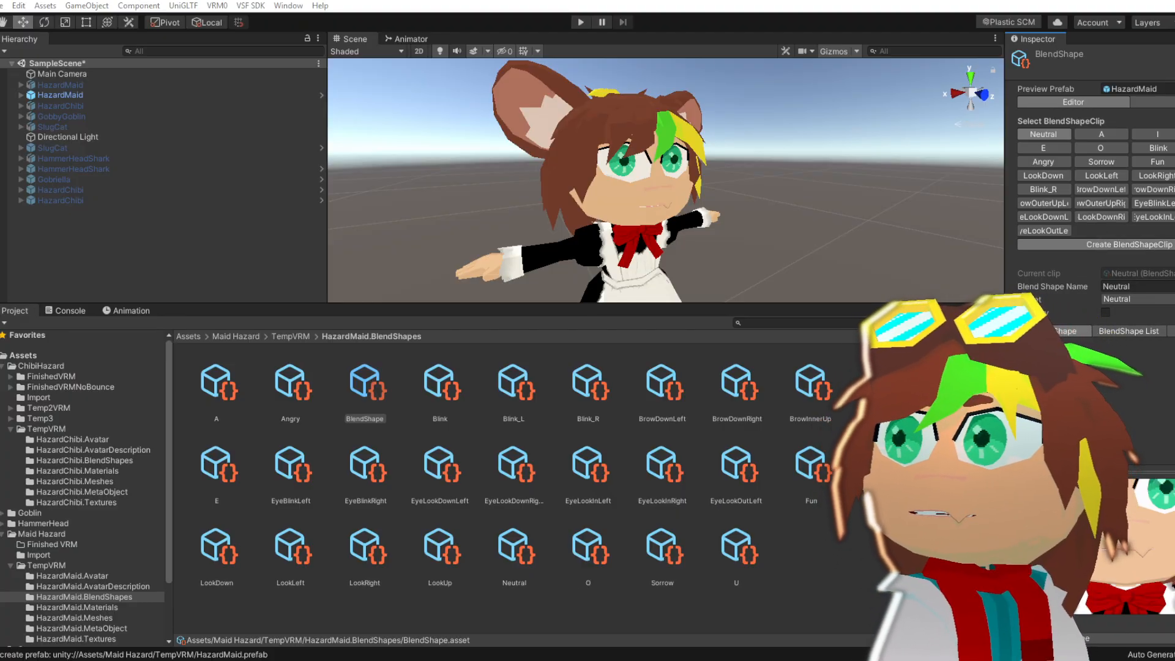
click(1094, 243)
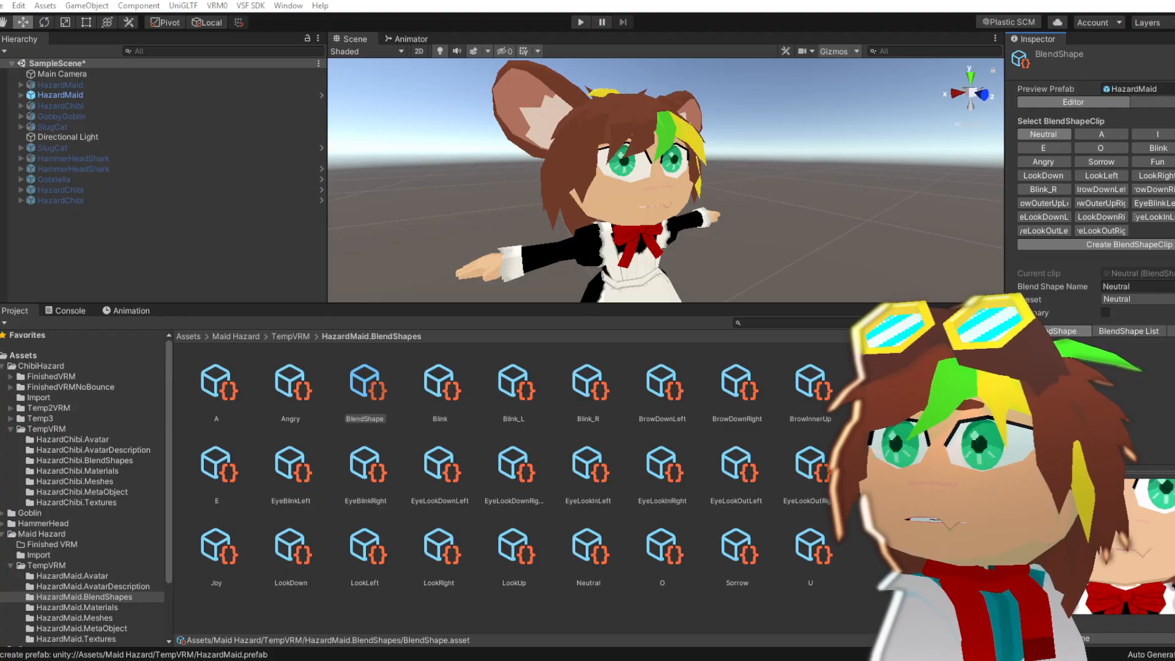
click(1136, 244)
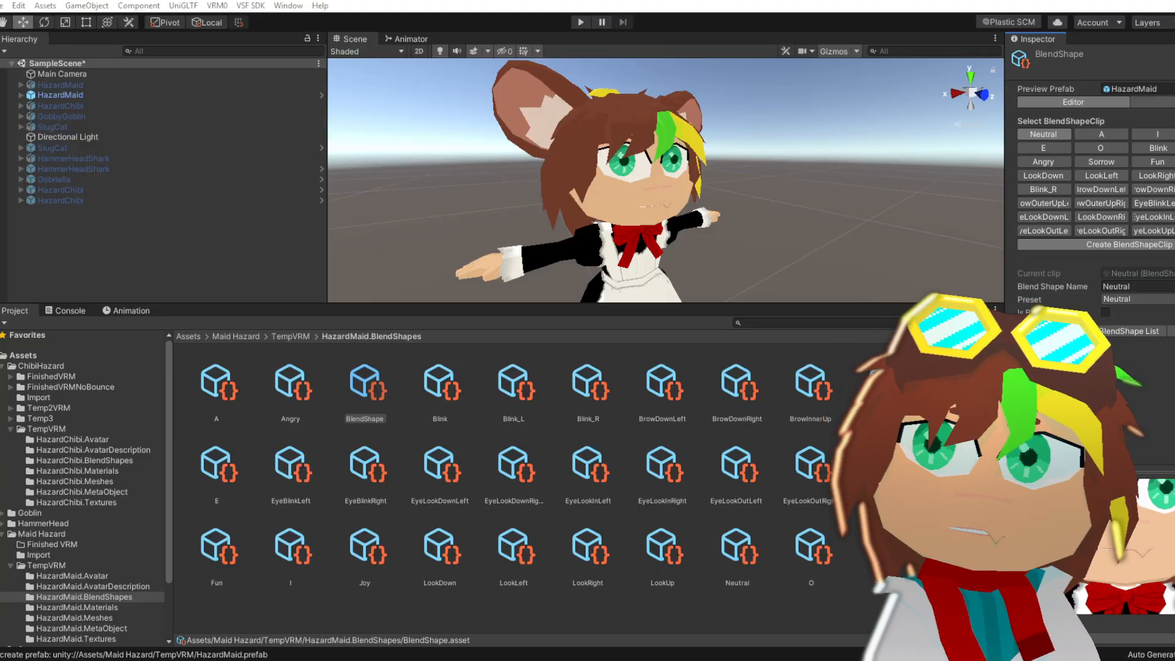
Create the BlendShapeClips EyeSquintLeft, EyeSquintRight, EyeWideLeft and EyeWideRight in the HazardMaid.BlendShapes folder
key(Return)
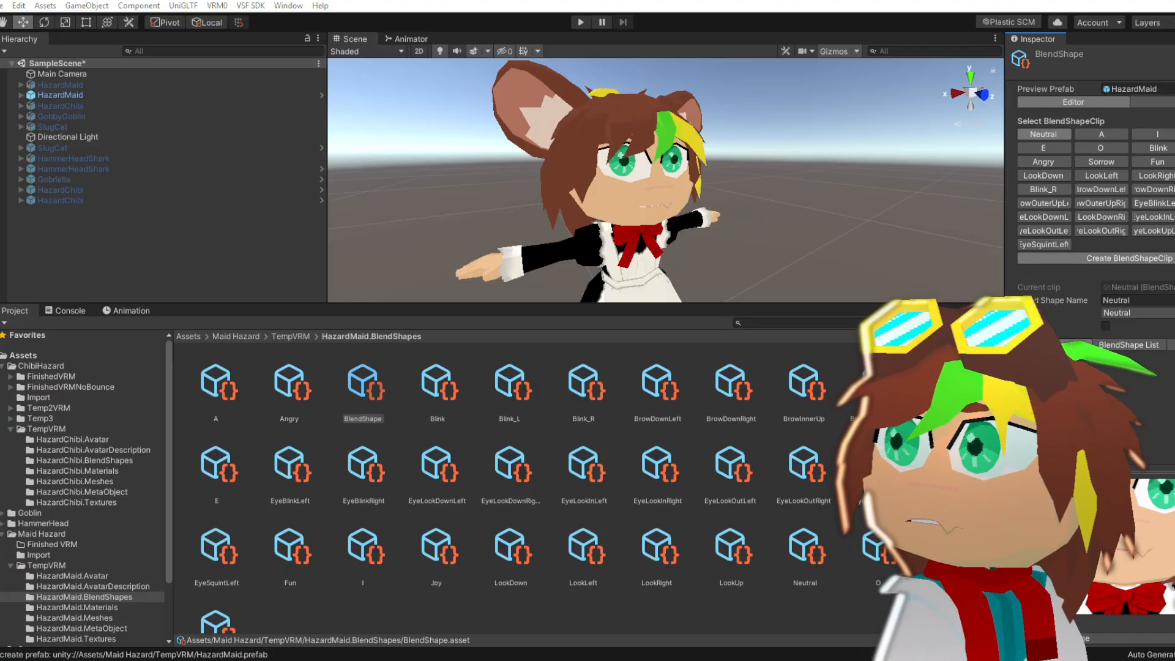
key(Return)
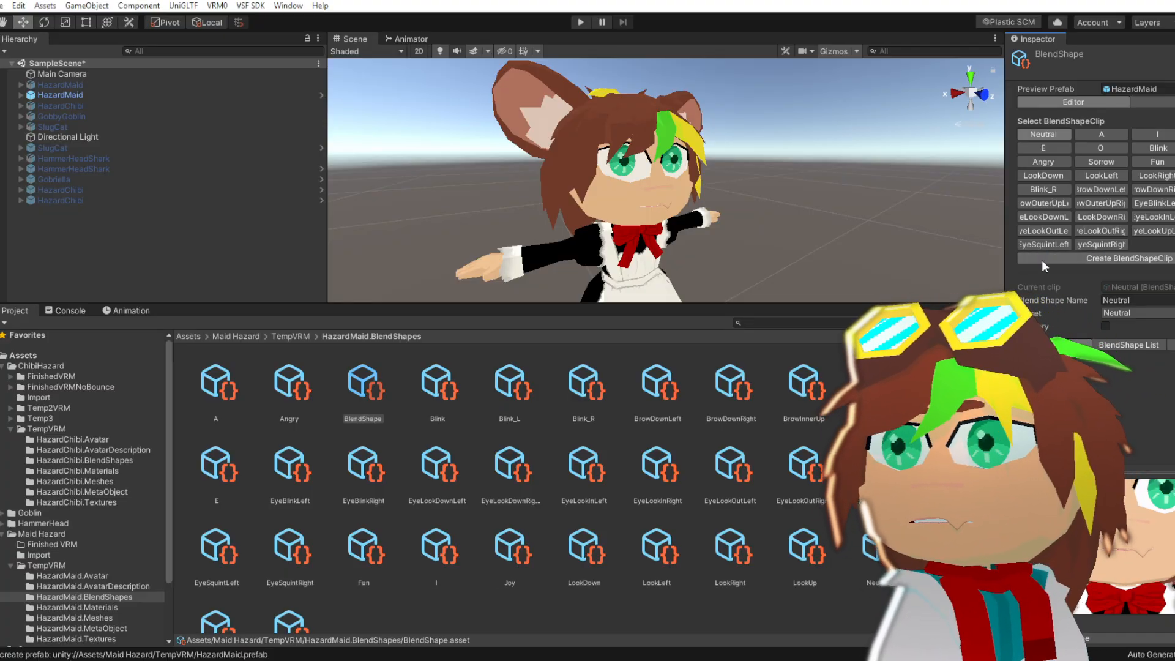
click(1085, 257)
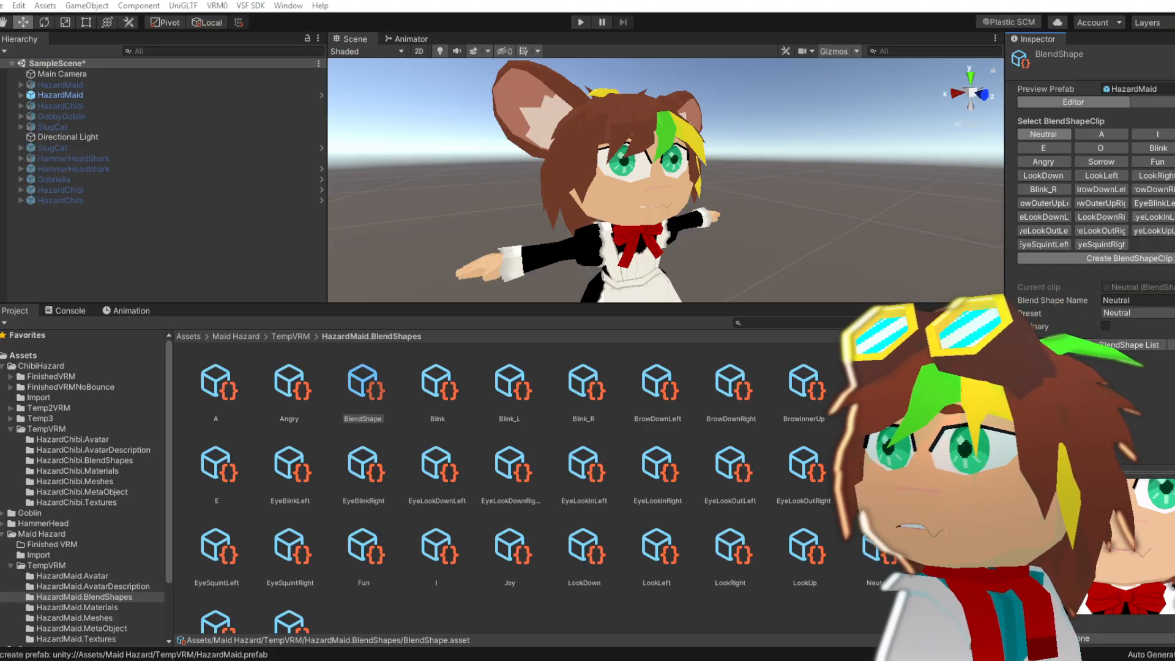
key(Return)
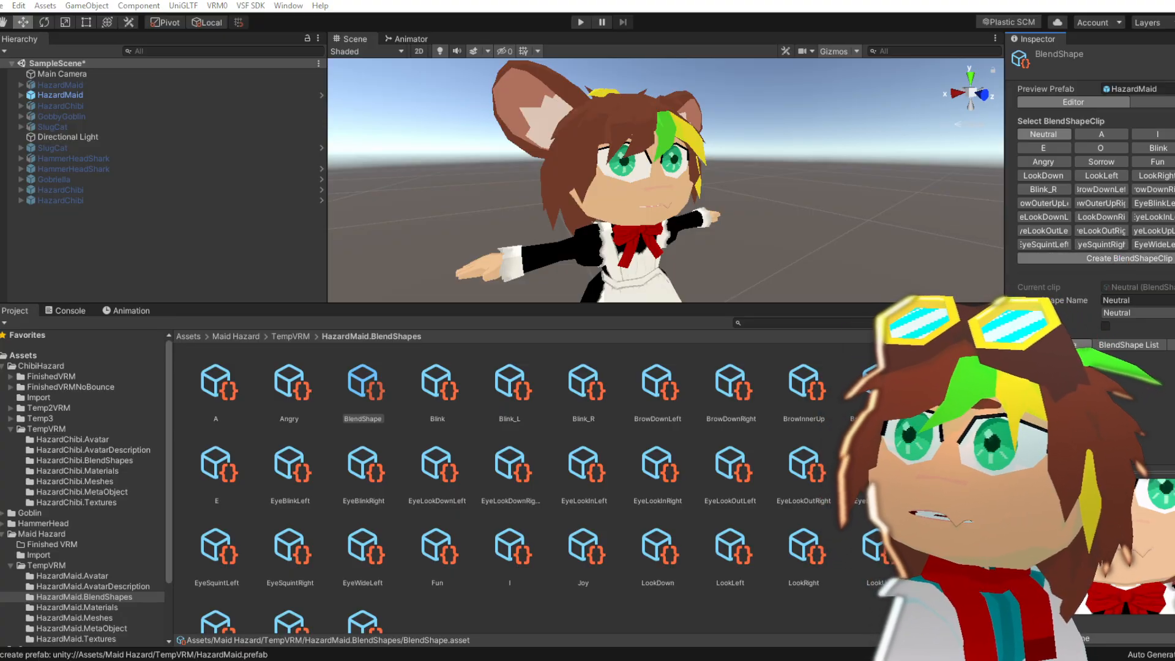
click(1121, 260)
key(Return)
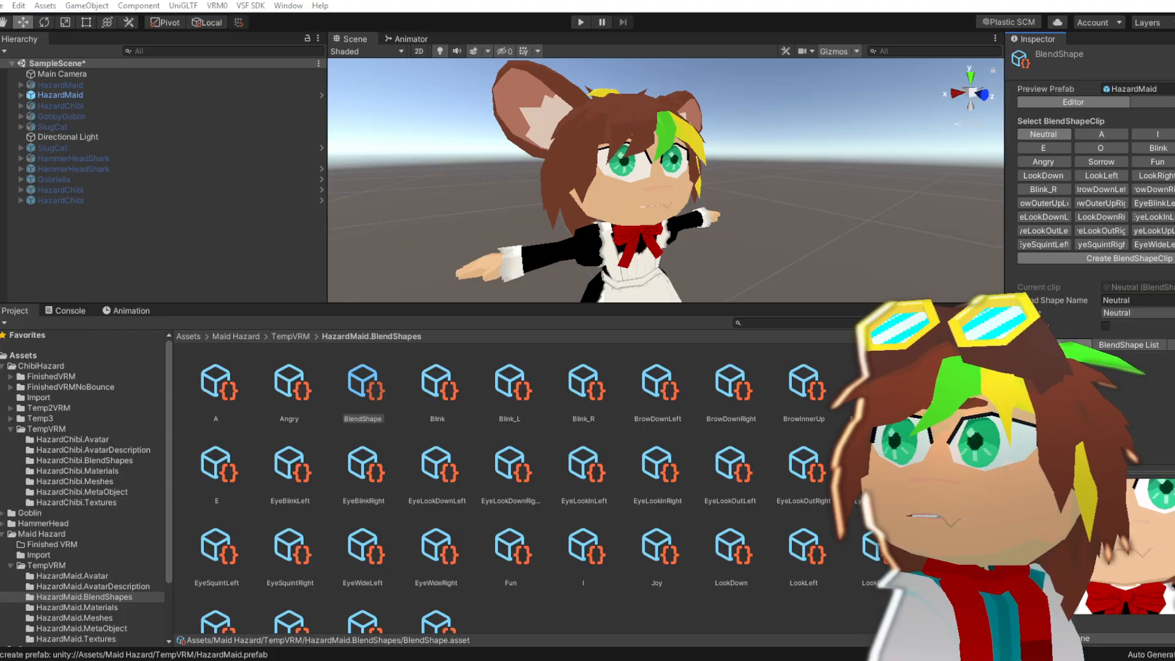
Create the BlendShapeClips JawForward, JawLeft, JawRight, JawOpen and MouthFunnel for HazardMaid
click(1155, 260)
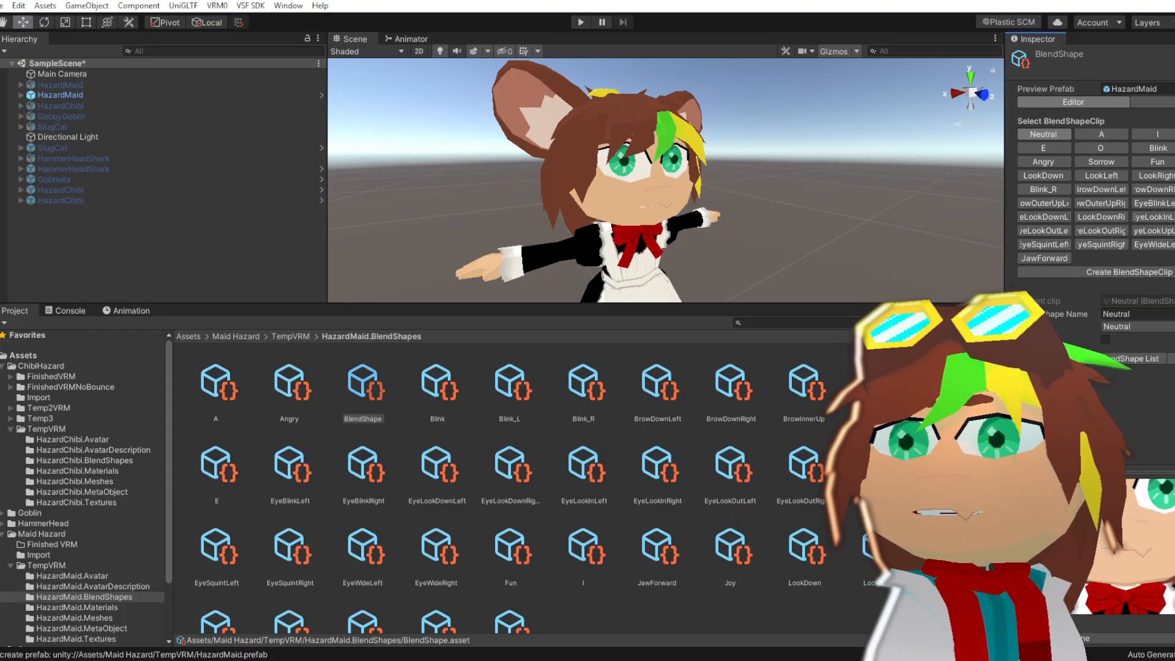
click(1063, 269)
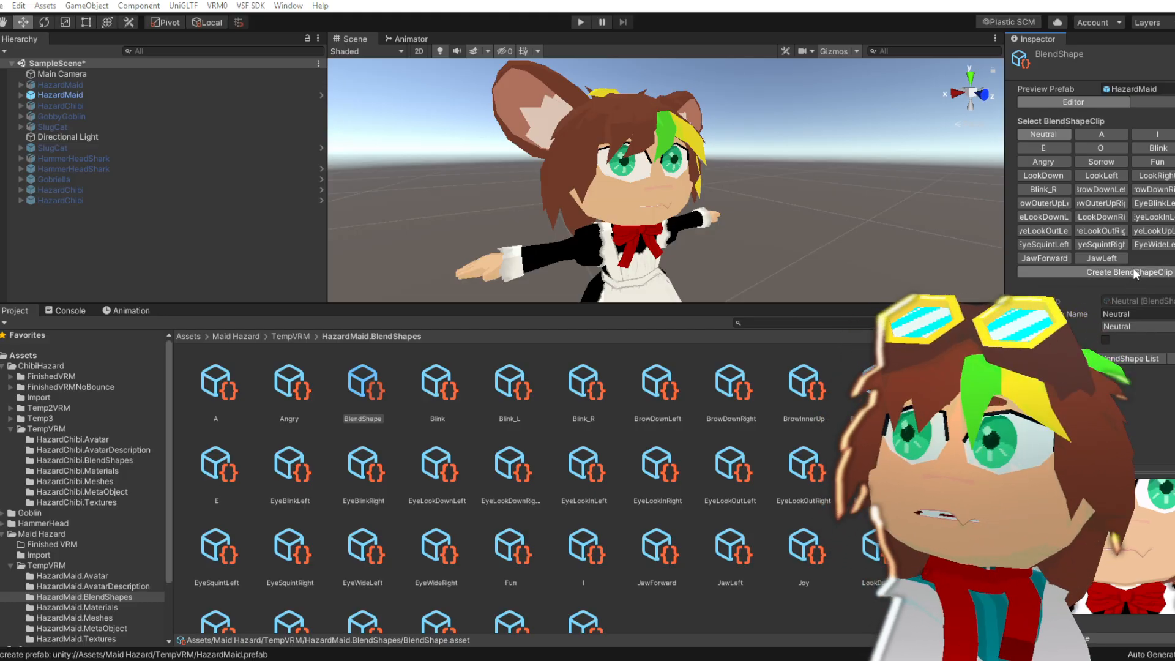
key(Return)
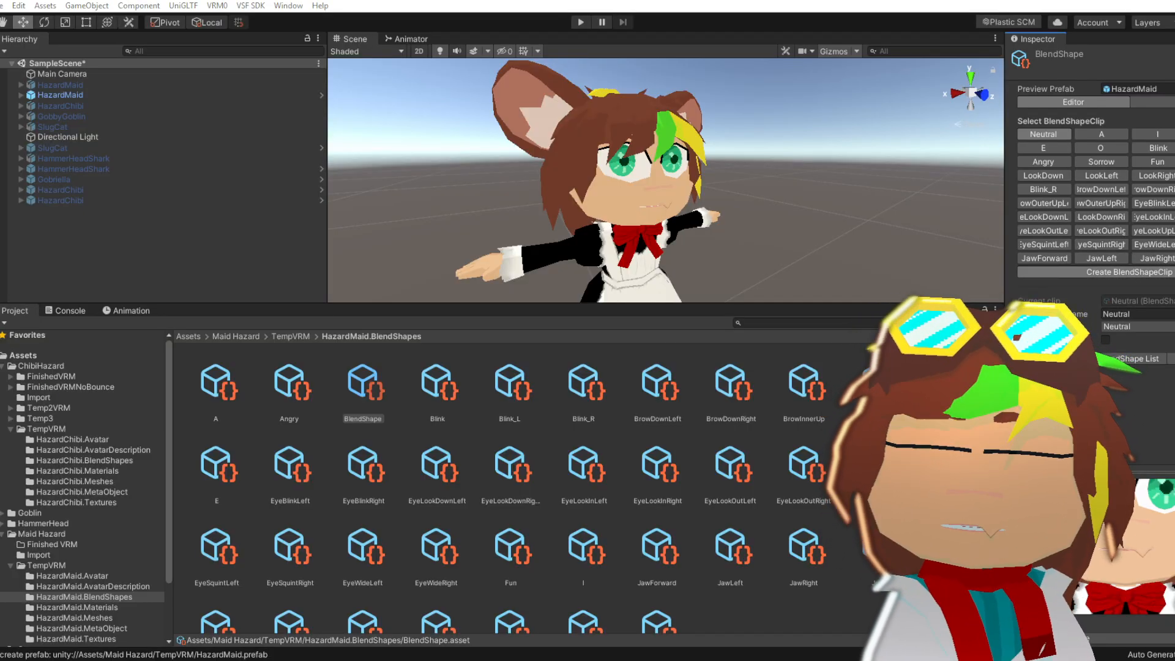
key(Return)
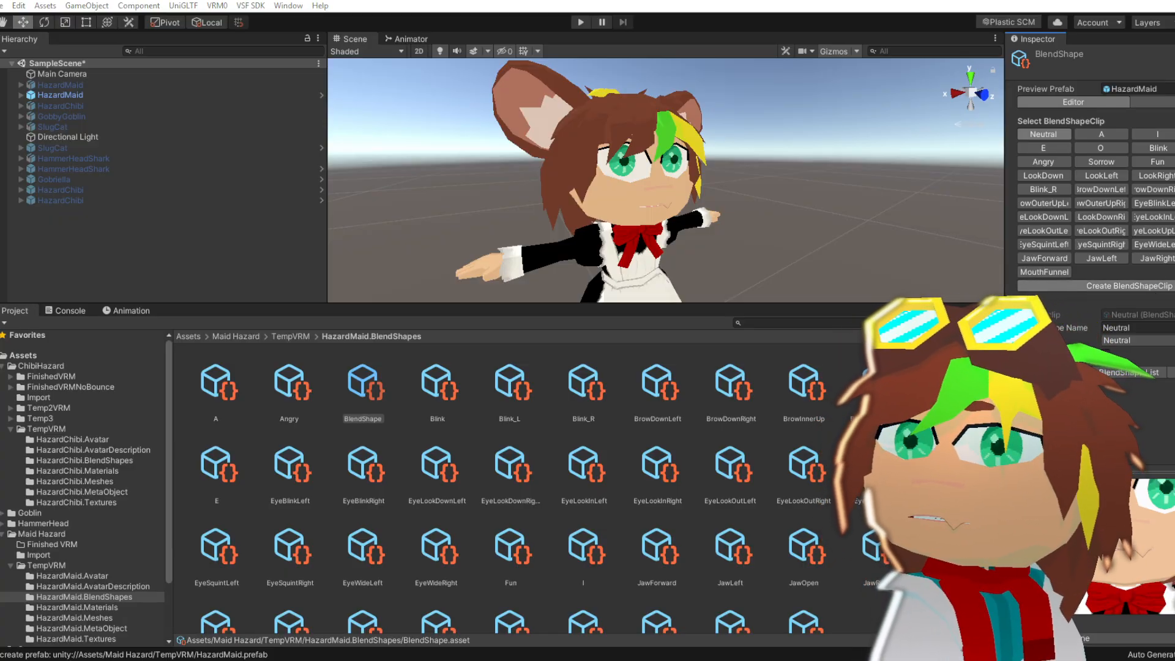
Create HazardMaid's remaining mouth clips up to the dimples, including MouthPucker, MouthLeft, MouthSmileLeft, MouthSmileRight, MouthDimpleLeft and MouthDimpleRight
click(1152, 288)
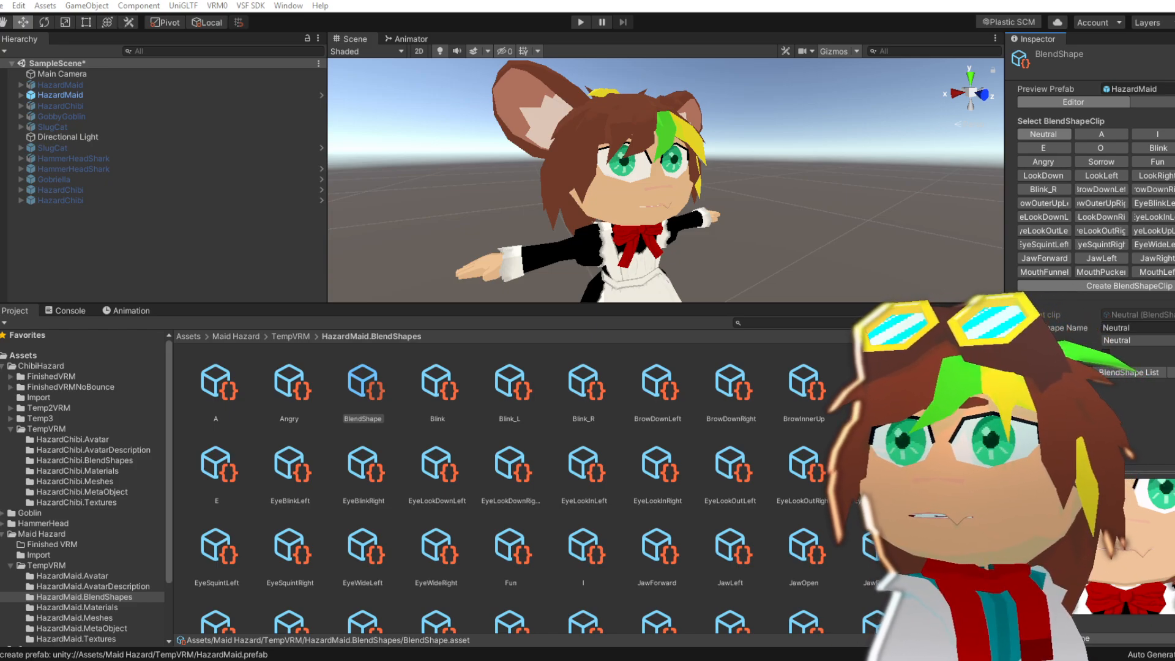
key(Return)
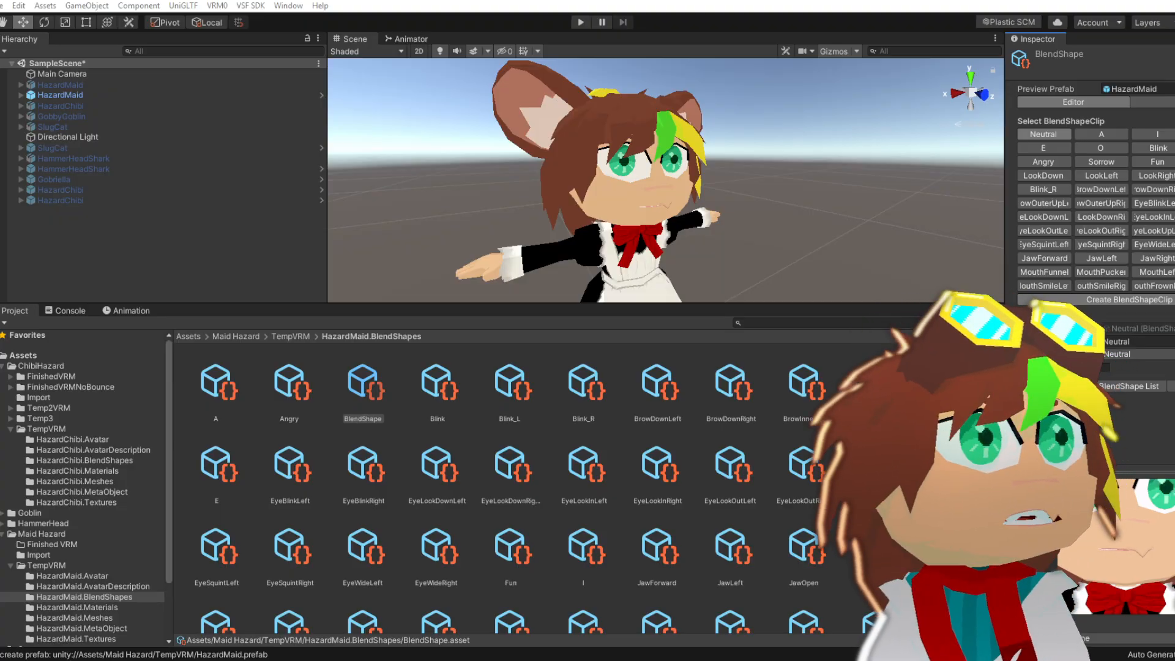
click(673, 349)
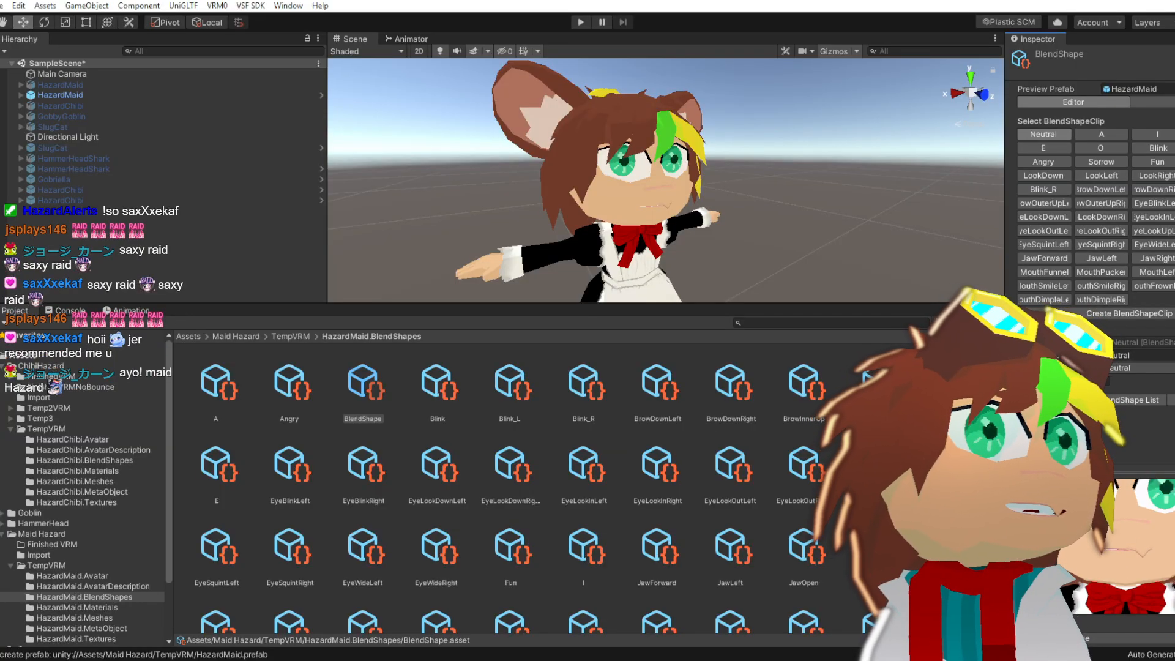
Examine the HazardMaid avatar in the scene from the front and both sides, at full length and close to the face
scroll(775, 265, down, 3)
middle_drag(775, 265, 738, 241)
alt+drag(824, 249, 744, 241)
middle_drag(744, 241, 770, 227)
scroll(667, 217, up, 4)
scroll(673, 220, down, 4)
alt+drag(771, 228, 718, 231)
middle_drag(719, 231, 688, 247)
scroll(687, 247, up, 3)
alt+drag(777, 256, 526, 256)
middle_drag(526, 256, 623, 258)
scroll(623, 258, up, 3)
alt+drag(624, 258, 647, 256)
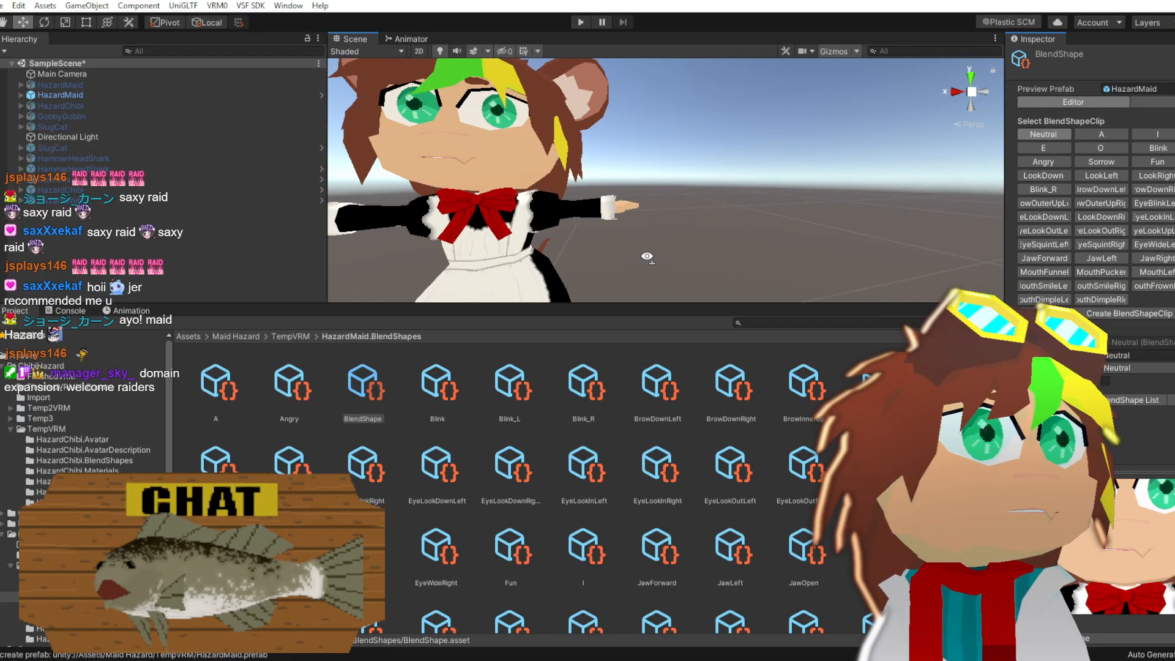
middle_drag(647, 255, 680, 253)
alt+drag(680, 256, 655, 262)
scroll(657, 255, down, 4)
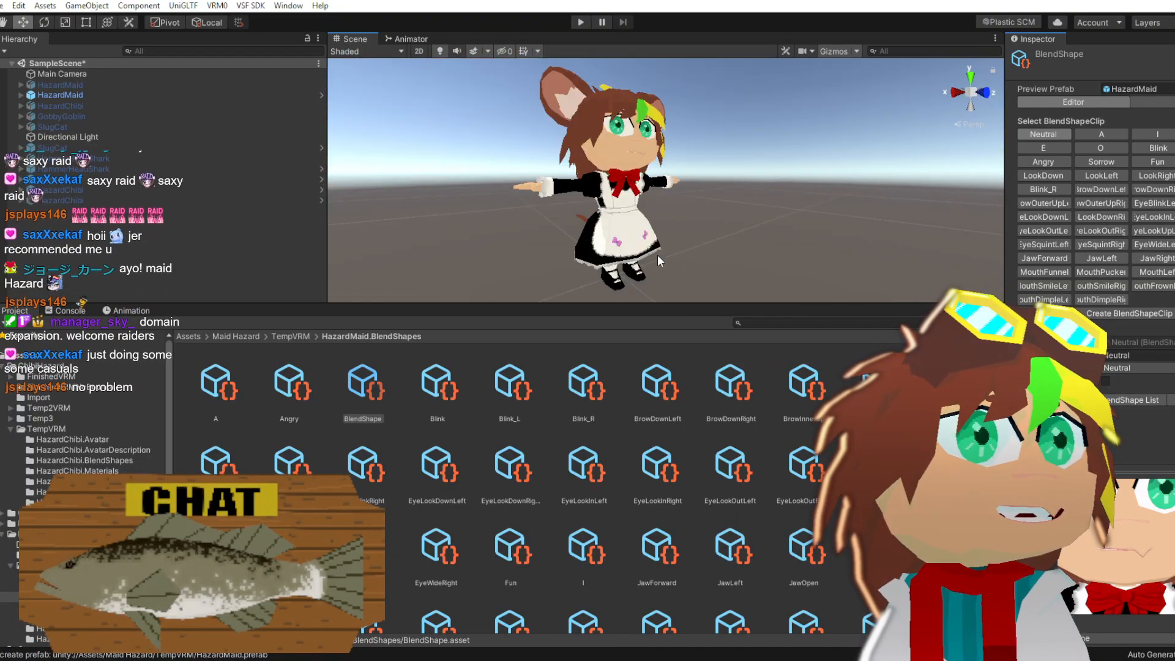
middle_drag(657, 256, 750, 255)
alt+drag(612, 255, 703, 255)
middle_drag(481, 252, 578, 251)
key(a)
right_drag(578, 249, 737, 244)
key(w)
right_drag(649, 239, 608, 221)
key(a)
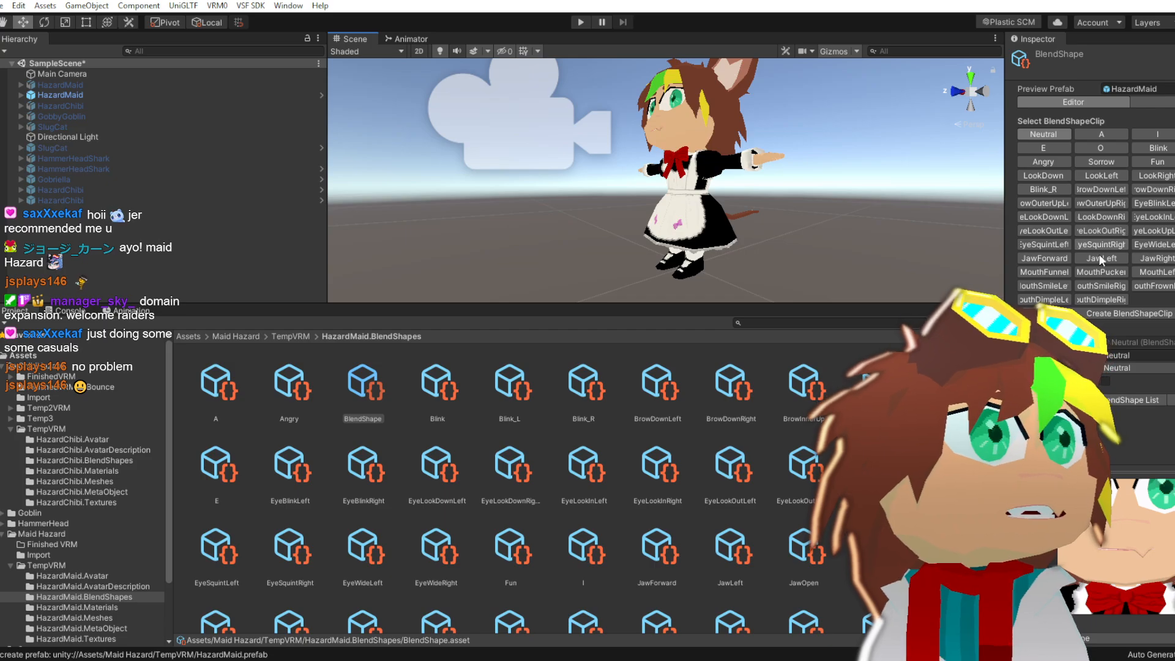
right_drag(857, 202, 811, 189)
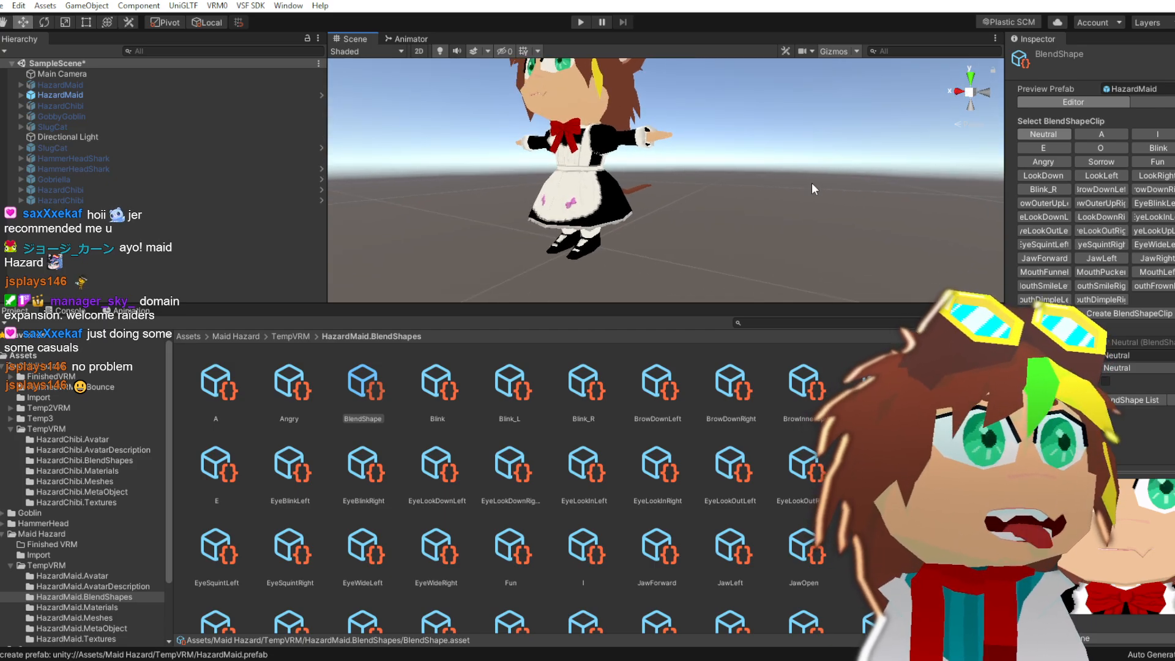
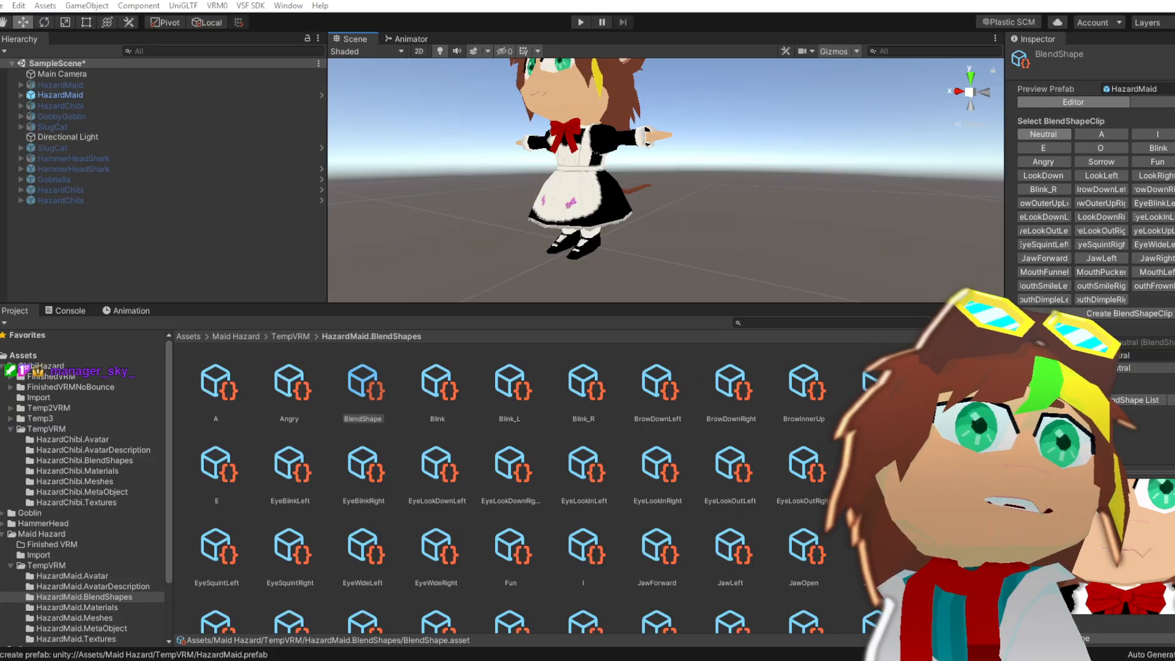
middle_drag(673, 165, 759, 232)
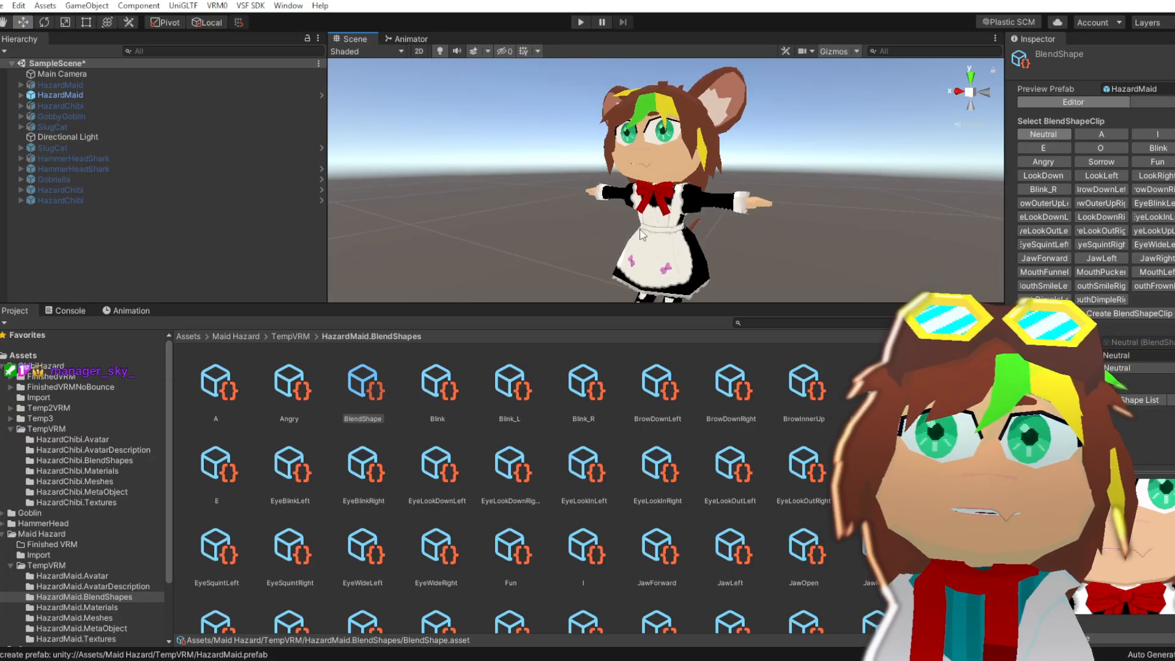
alt+drag(905, 224, 740, 214)
middle_drag(740, 214, 770, 215)
alt+drag(770, 215, 991, 227)
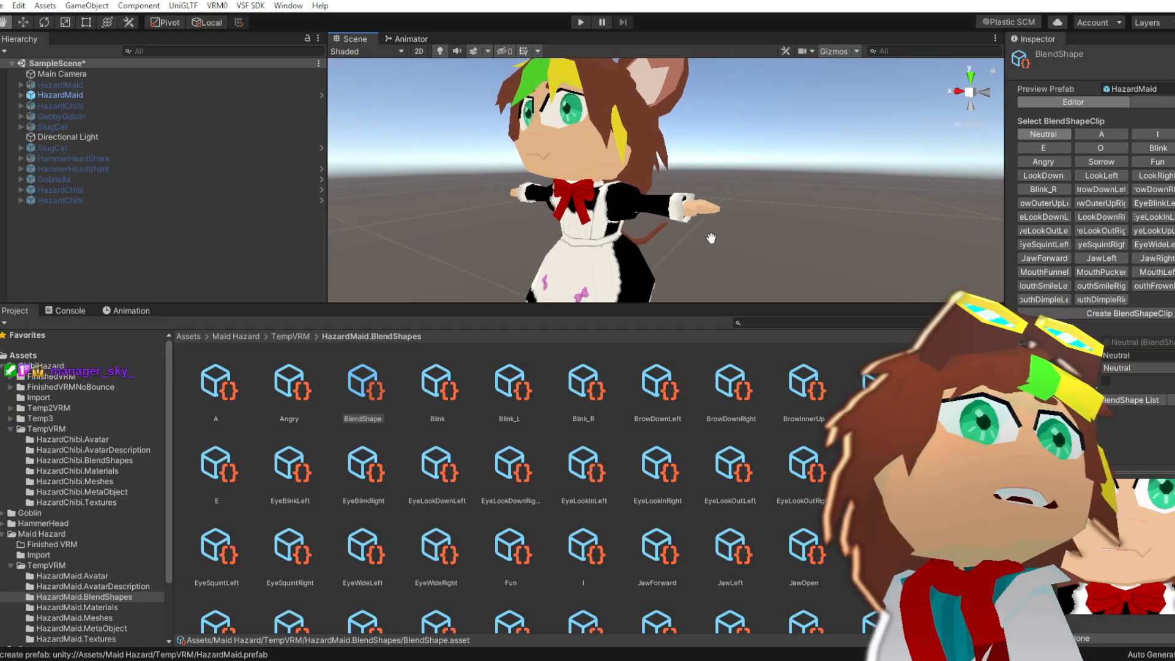
middle_drag(710, 240, 714, 234)
scroll(722, 231, up, 3)
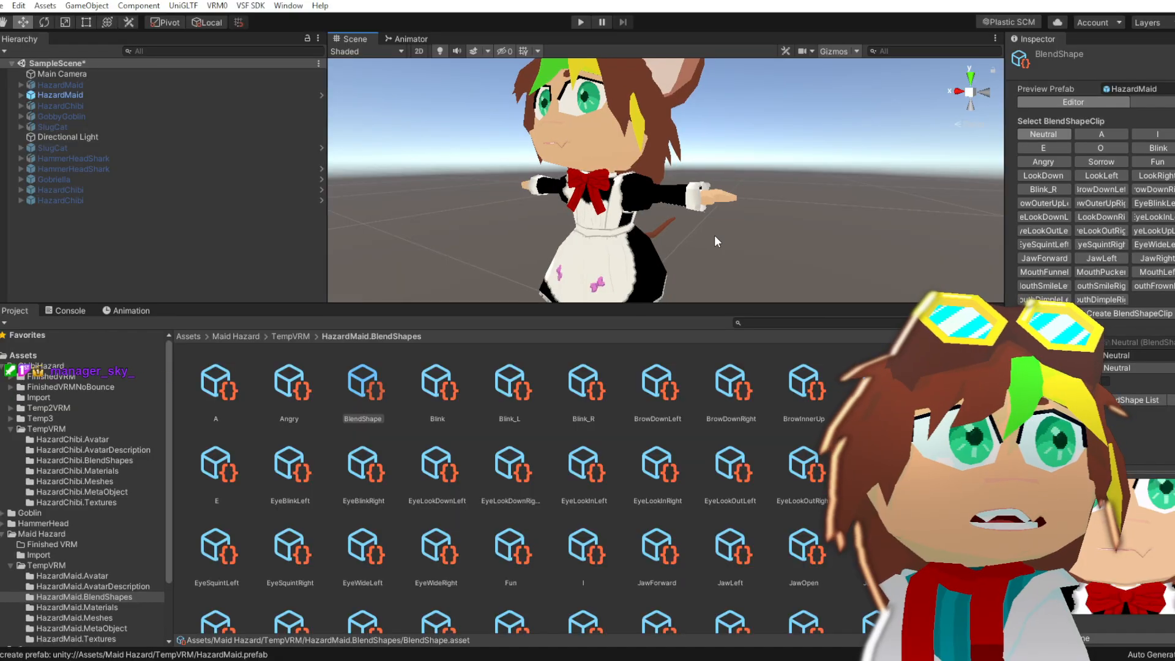
alt+drag(715, 239, 764, 242)
middle_drag(651, 212, 802, 245)
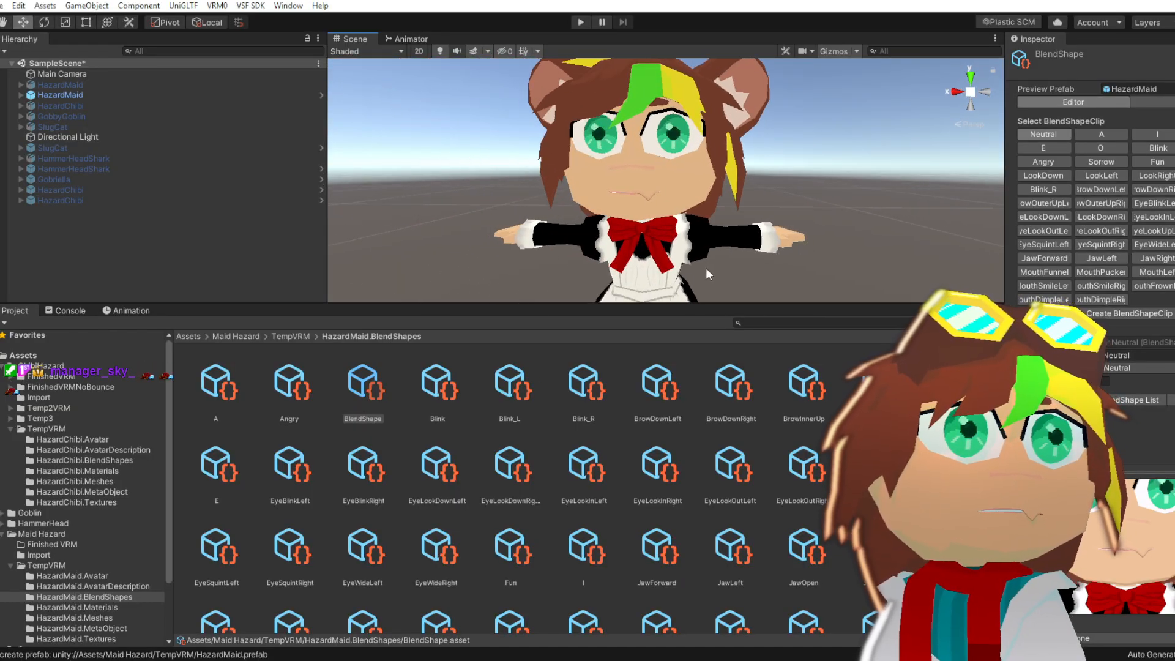
middle_drag(662, 264, 714, 262)
alt+drag(712, 262, 828, 244)
middle_drag(731, 248, 778, 254)
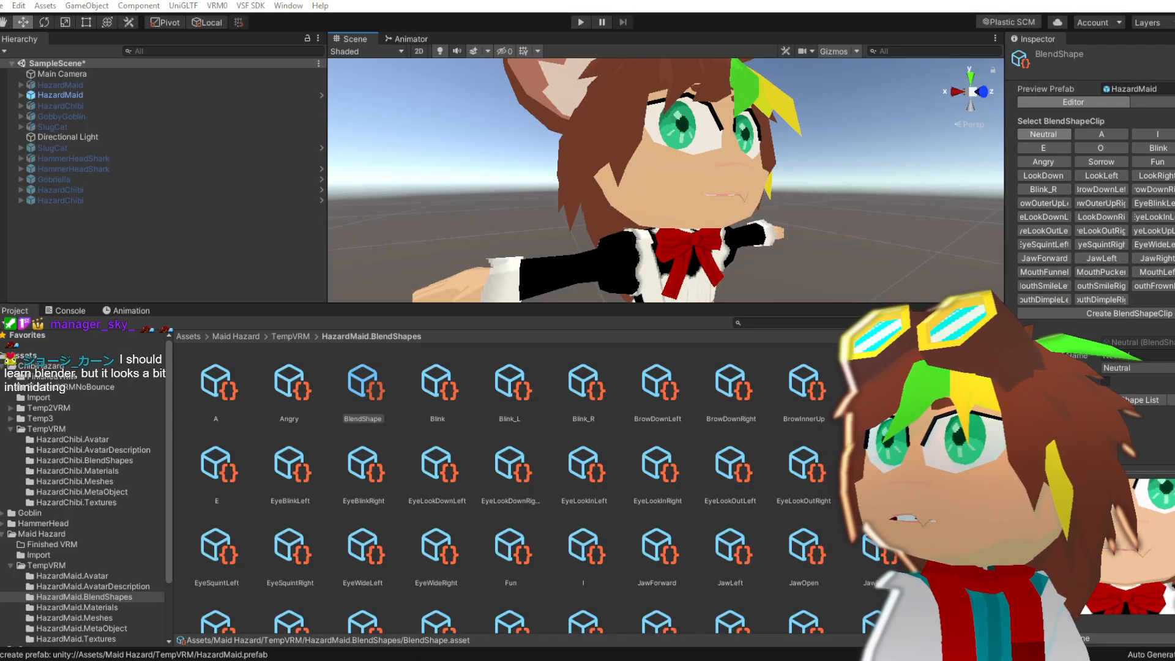
Switch to Blender and examine the ChibiHazard maid model together with the outfit reference images around it
key(alt+Tab)
double_click(621, 120)
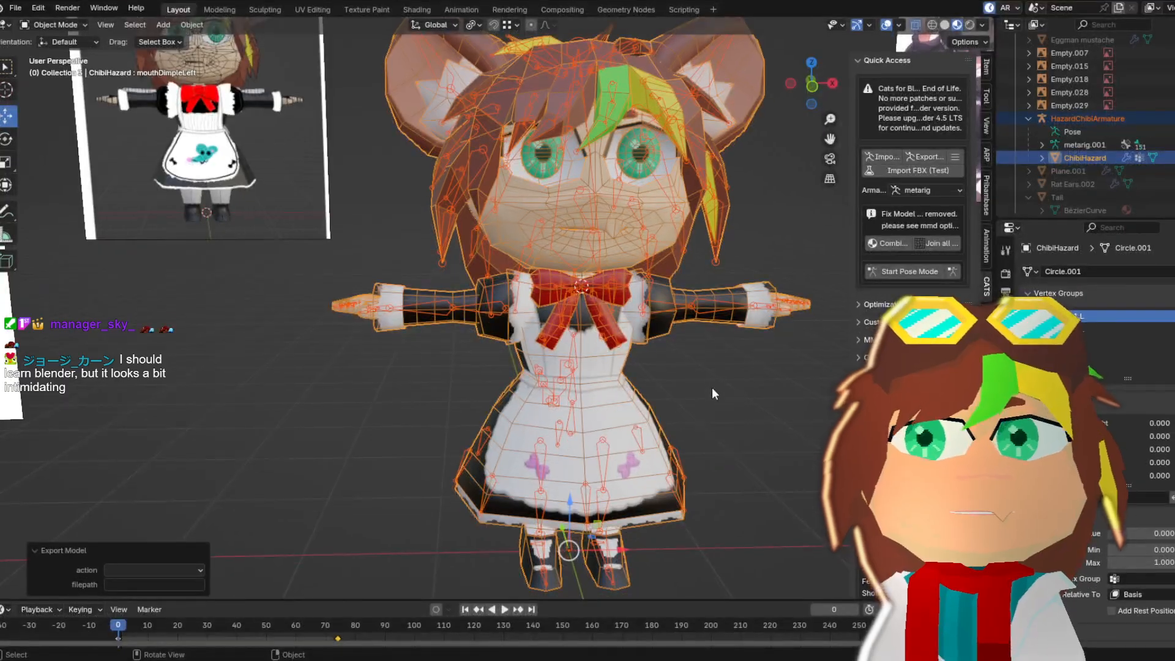
scroll(711, 387, up, 3)
middle_drag(711, 387, 546, 376)
middle_drag(372, 372, 424, 450)
scroll(416, 439, down, 4)
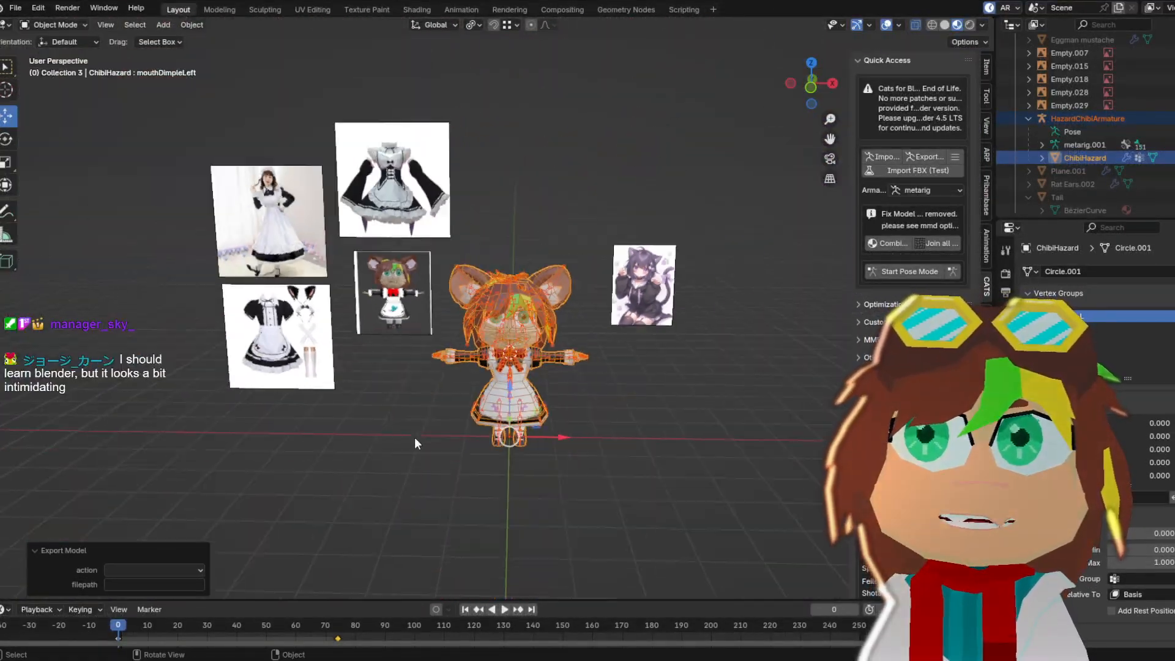
scroll(428, 438, up, 6)
middle_drag(627, 450, 461, 380)
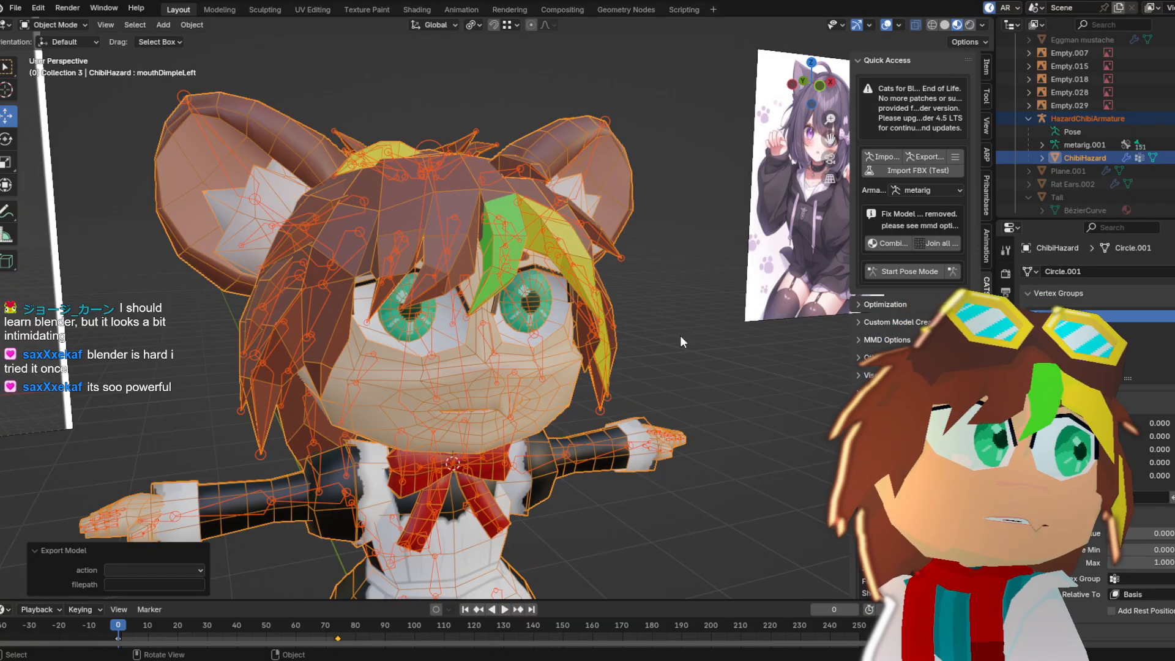
middle_drag(707, 312, 612, 309)
scroll(611, 312, down, 2)
shift+middle_drag(515, 399, 640, 297)
scroll(530, 324, down, 2)
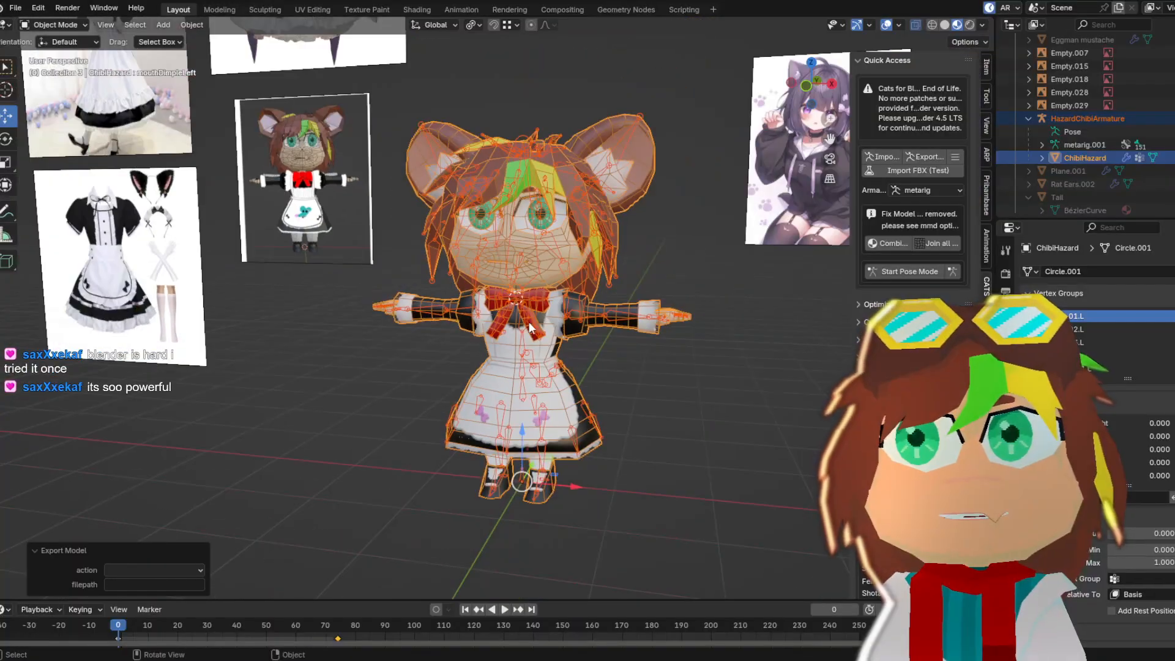
Examine the painted maid outfit concept image closely, including its bow, sleeves and mouse-decorated apron
shift+middle_drag(340, 228, 493, 314)
scroll(493, 314, up, 5)
shift+middle_drag(393, 252, 493, 324)
scroll(493, 325, up, 4)
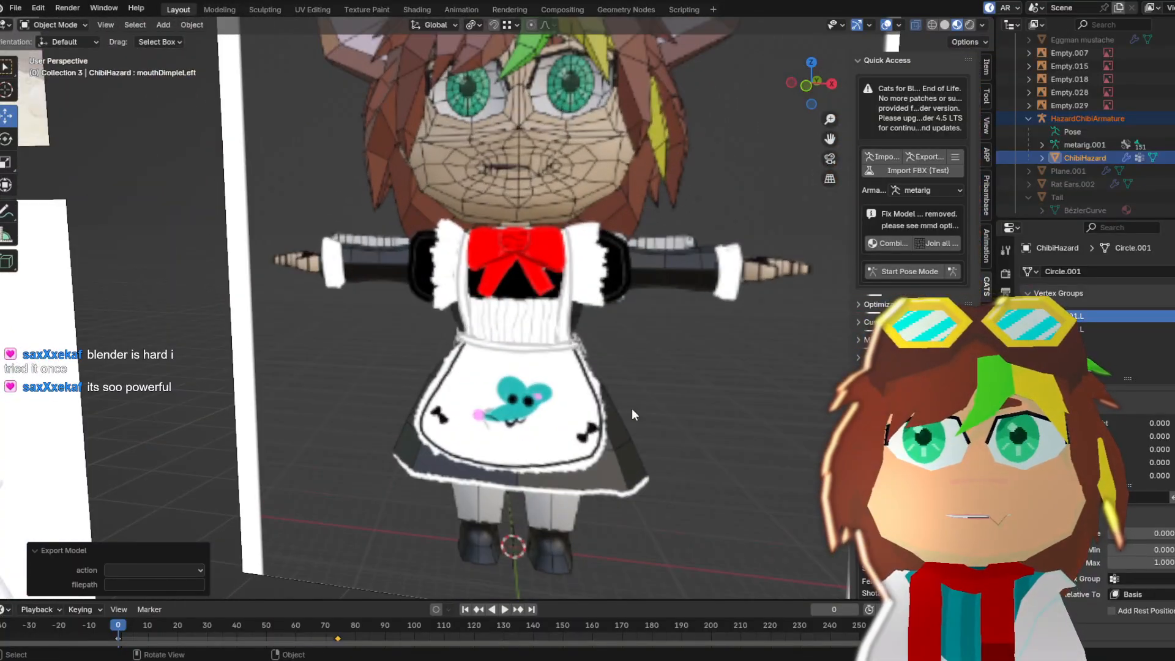
scroll(478, 342, down, 5)
scroll(478, 341, up, 6)
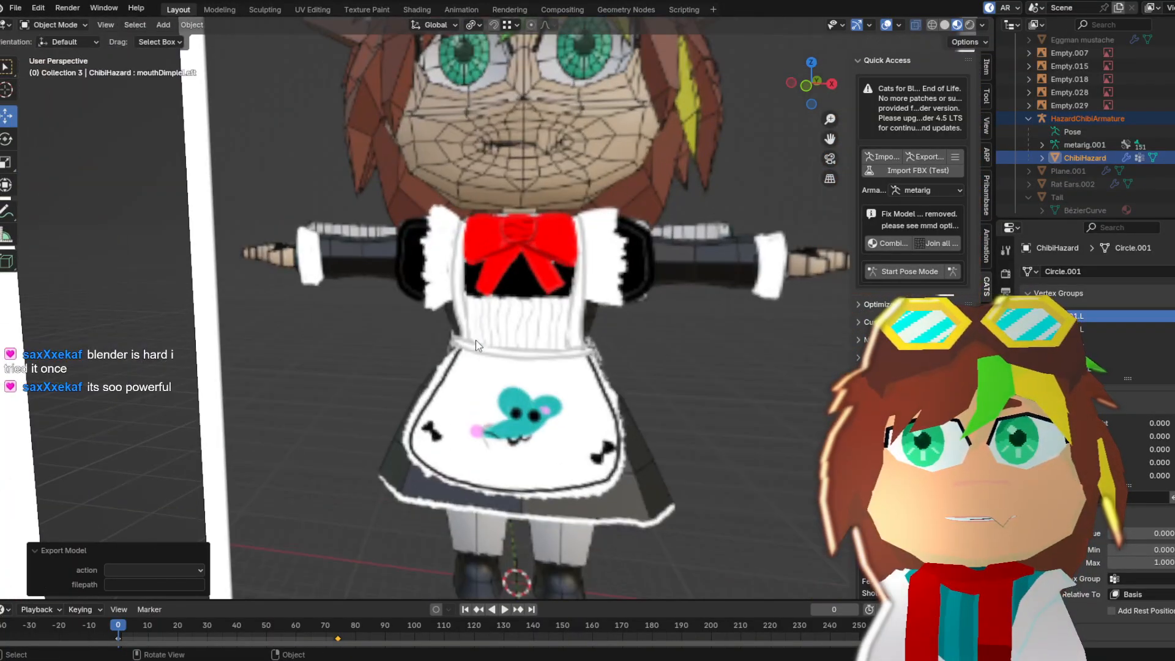
scroll(661, 431, down, 3)
shift+middle_drag(661, 430, 518, 383)
scroll(519, 383, down, 5)
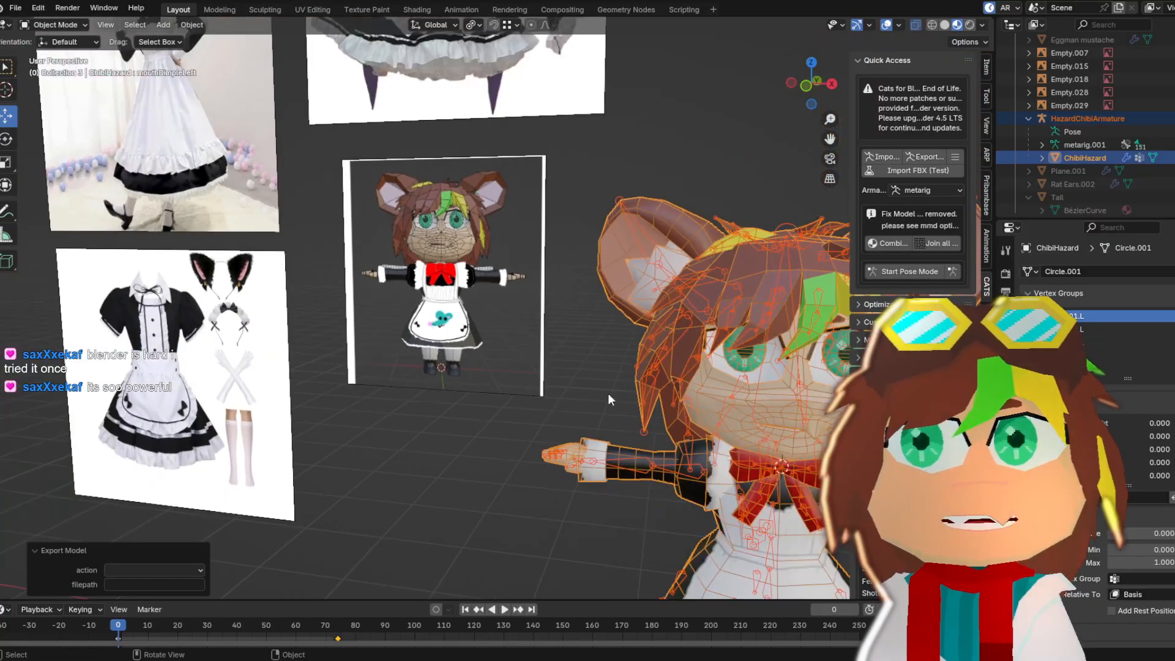
Examine the finished dress, bow and head of the ChibiHazard mesh from several angles for comparison with the concept image
shift+middle_drag(685, 406, 449, 171)
scroll(452, 184, down, 2)
middle_drag(475, 251, 493, 279)
scroll(530, 337, up, 3)
middle_drag(416, 331, 490, 361)
scroll(551, 345, up, 4)
scroll(569, 375, down, 6)
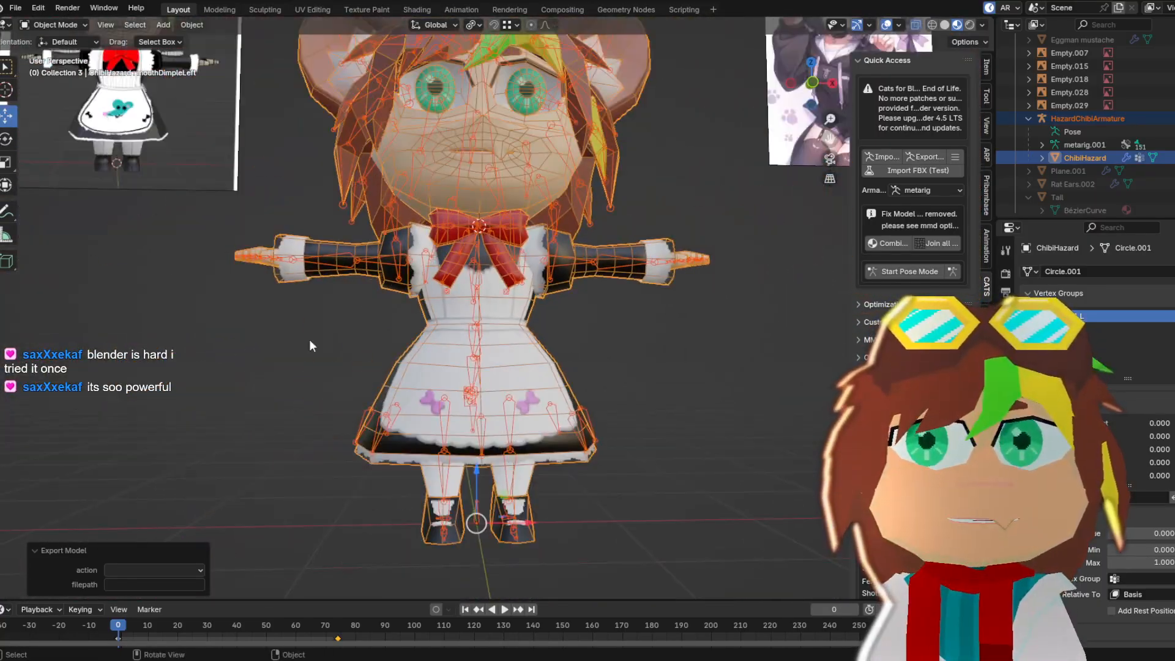
scroll(367, 388, up, 3)
middle_drag(406, 388, 472, 407)
scroll(342, 413, down, 1)
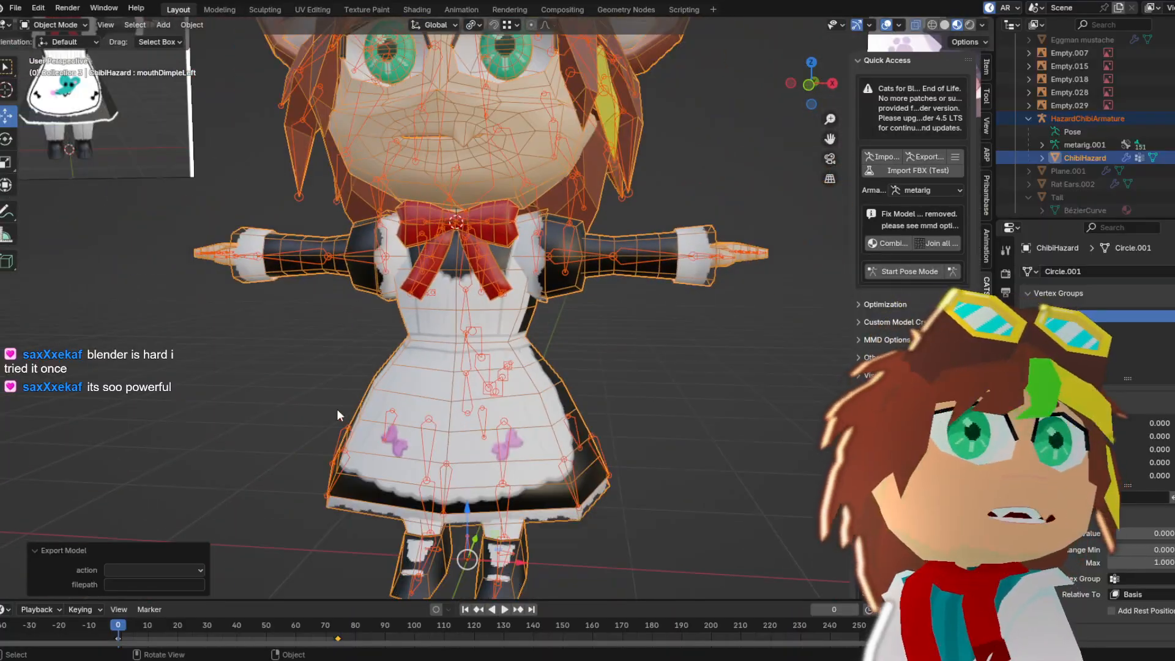
middle_drag(279, 379, 348, 370)
scroll(392, 407, down, 3)
middle_drag(480, 416, 671, 437)
scroll(596, 427, up, 3)
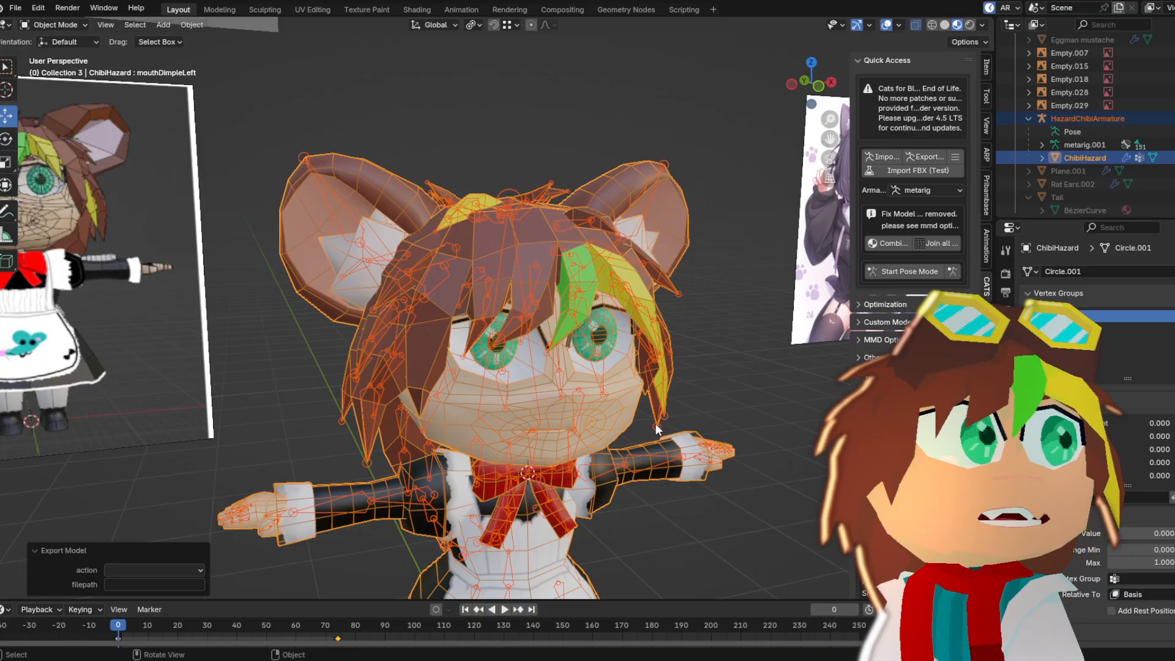
middle_drag(658, 398, 625, 391)
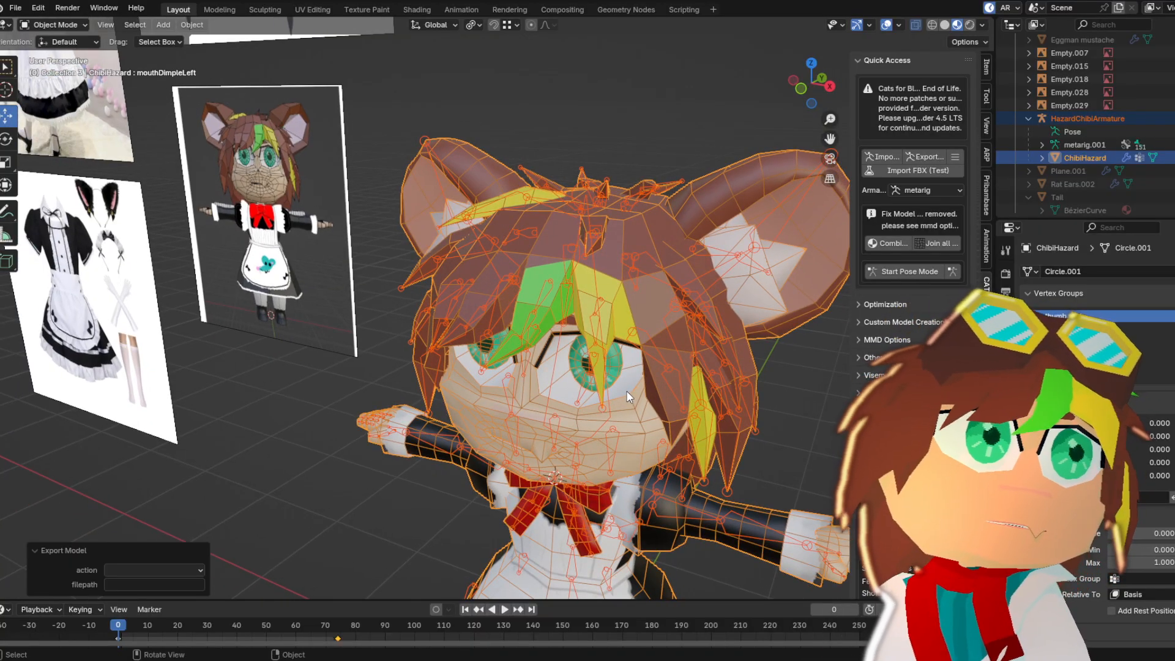
middle_drag(594, 387, 662, 357)
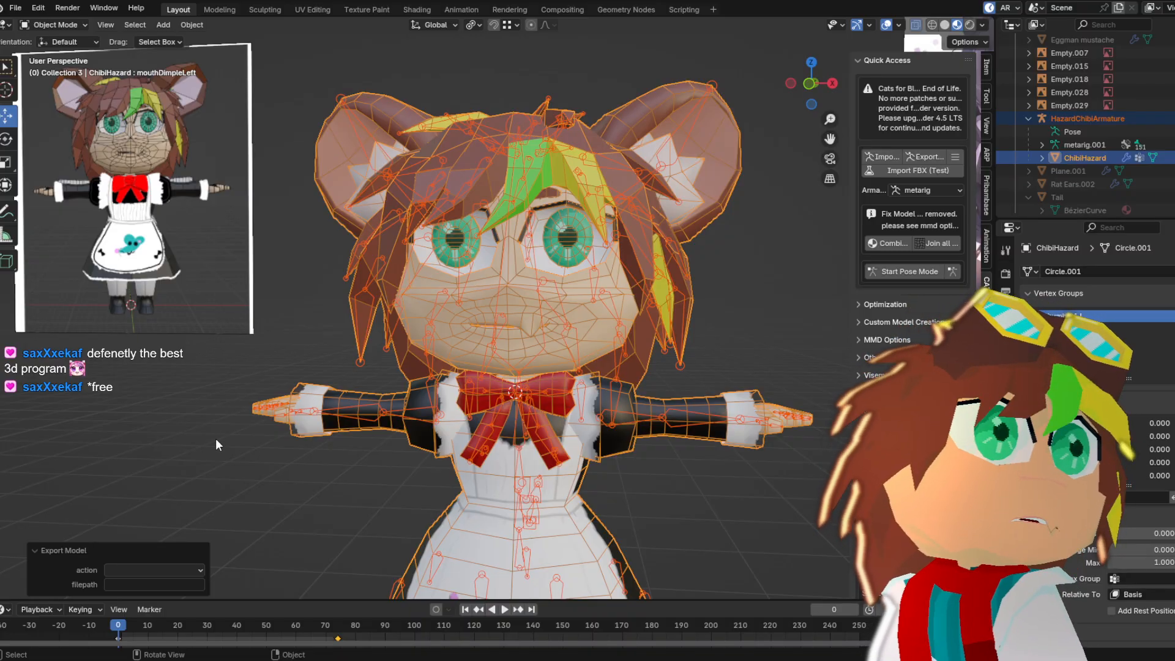
scroll(424, 283, up, 1)
middle_drag(425, 288, 454, 361)
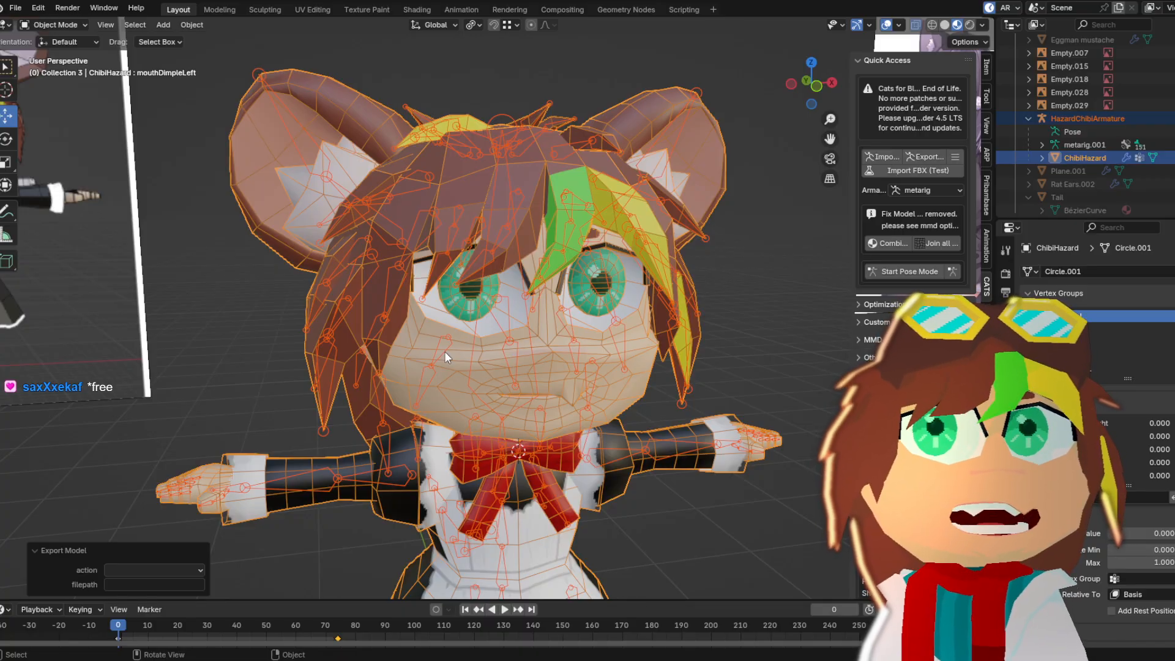
Examine the ChibiHazard model's arm up close, including the white furry cuff and the black sleeve
shift+middle_drag(351, 476, 454, 312)
scroll(612, 352, up, 4)
scroll(454, 313, up, 5)
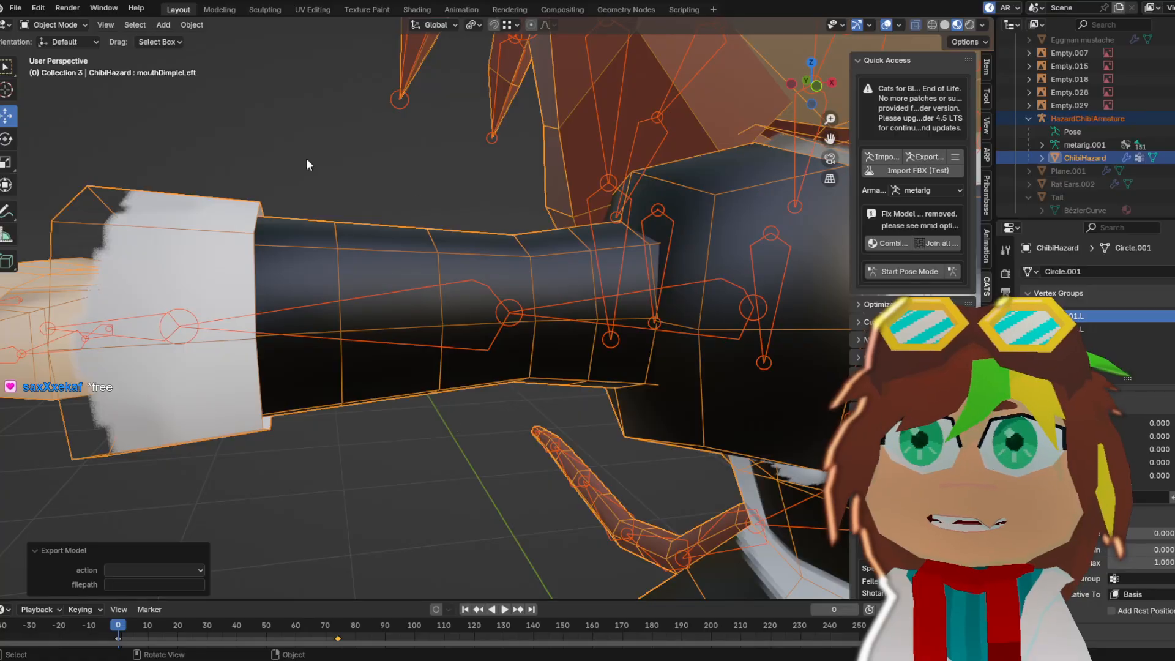
scroll(451, 312, down, 3)
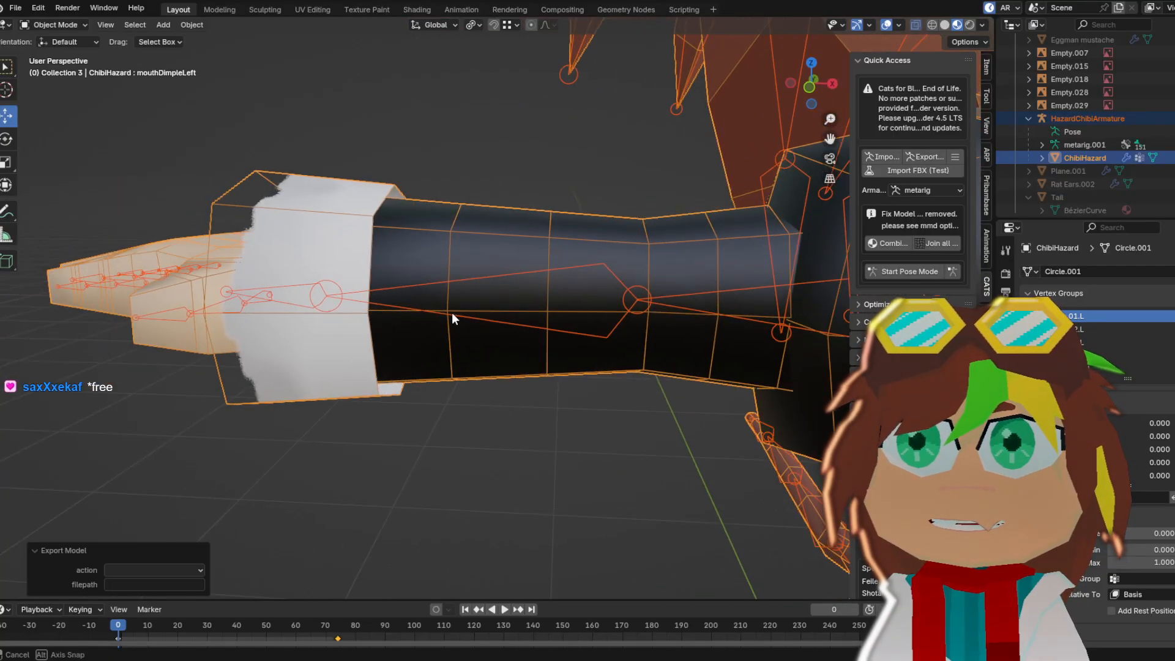
scroll(288, 247, up, 3)
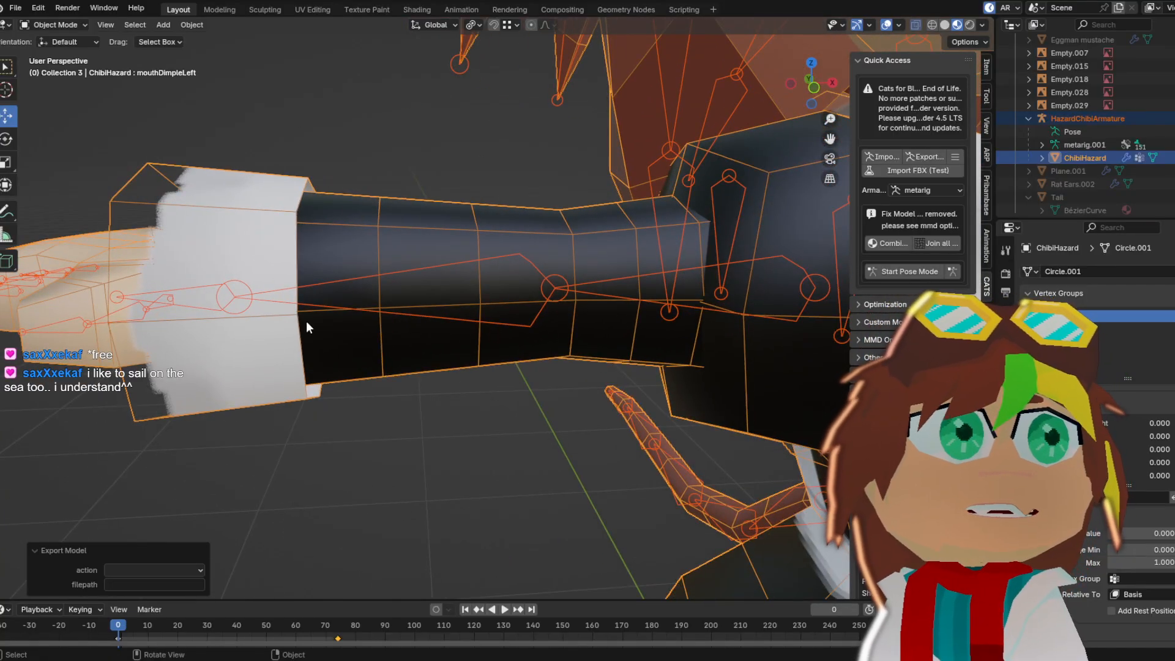
scroll(423, 425, down, 5)
scroll(423, 426, down, 3)
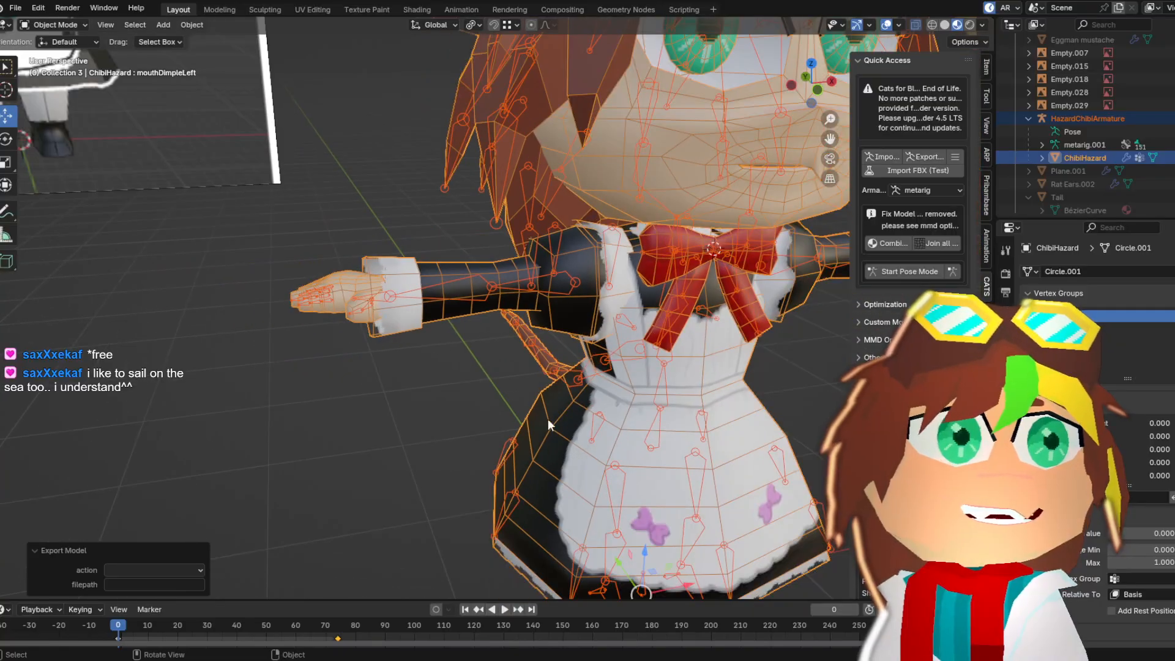
Examine the ChibiHazard maid model from the front, including its face, red bow, apron and both outstretched arms
shift+middle_drag(542, 422, 230, 459)
scroll(379, 456, down, 2)
shift+middle_drag(422, 456, 523, 371)
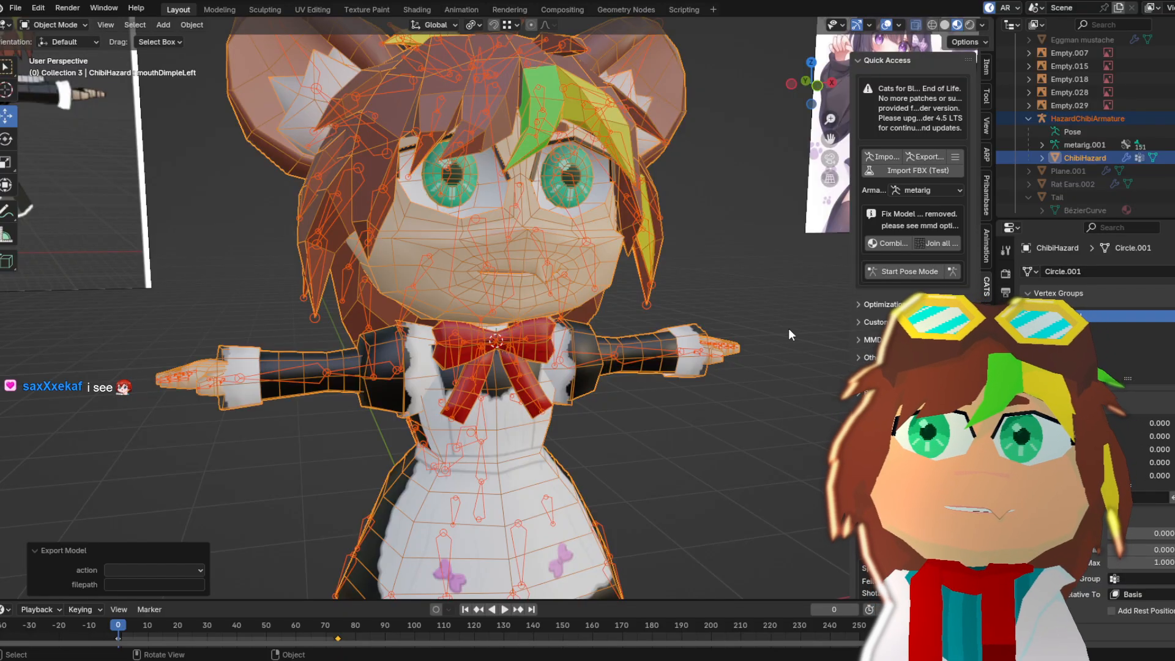
middle_drag(788, 328, 744, 339)
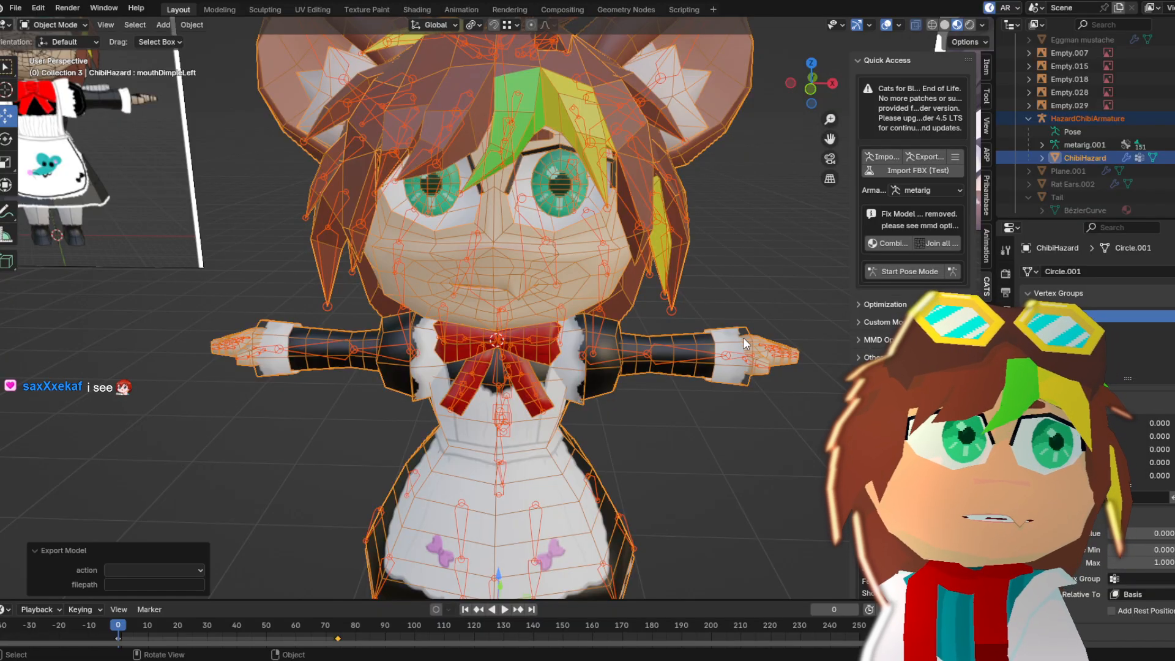
mouse_move(604, 273)
middle_down()
mouse_move(589, 299)
mouse_move(610, 285)
middle_up()
scroll(591, 361, up, 4)
scroll(591, 361, down, 2)
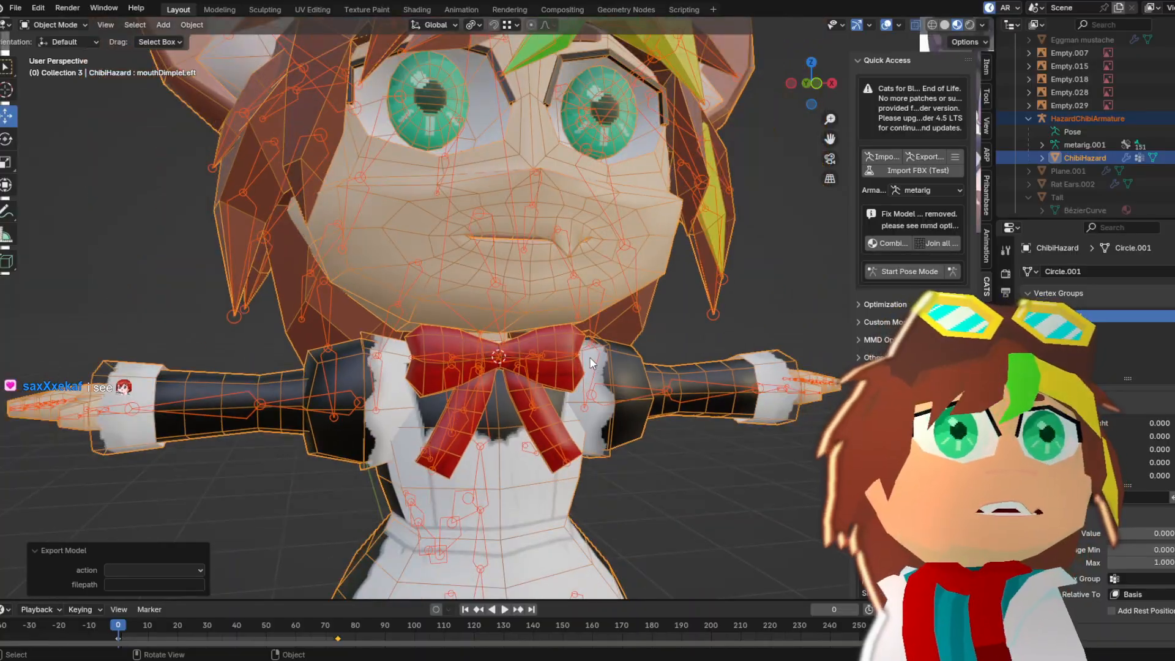
middle_drag(591, 361, 546, 405)
scroll(551, 396, down, 3)
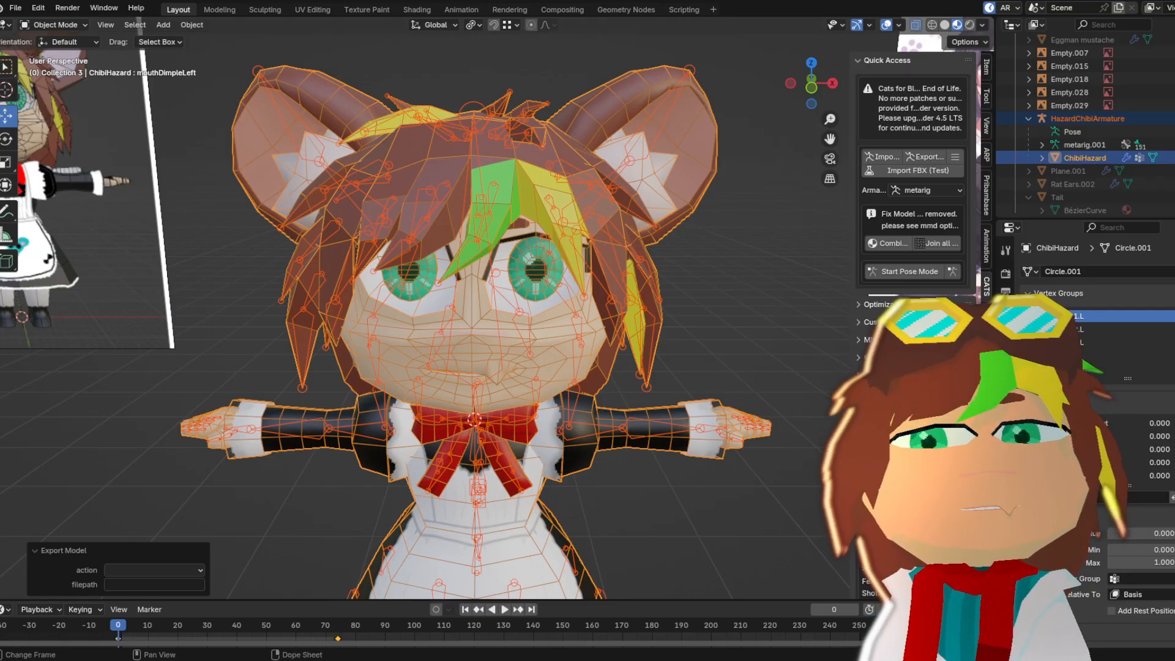
Switch back to Unity and continue the mouth BlendShapeClips, covering the dimple, stretch, roll and shrug shapes
mouse_move(761, 660)
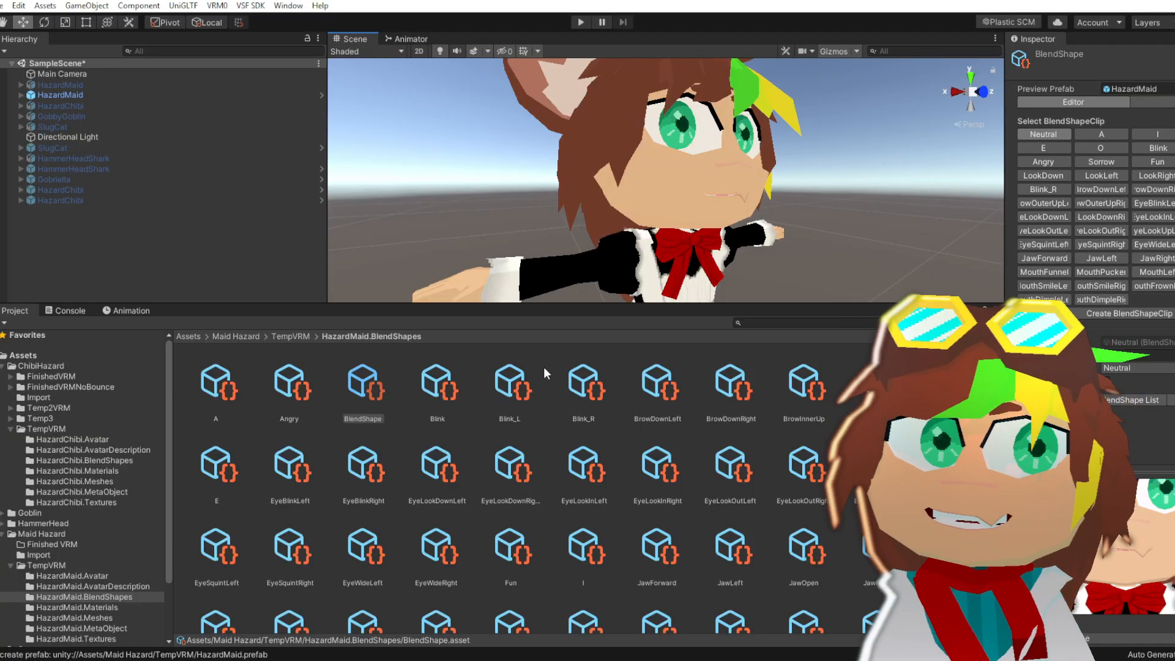
click(1106, 299)
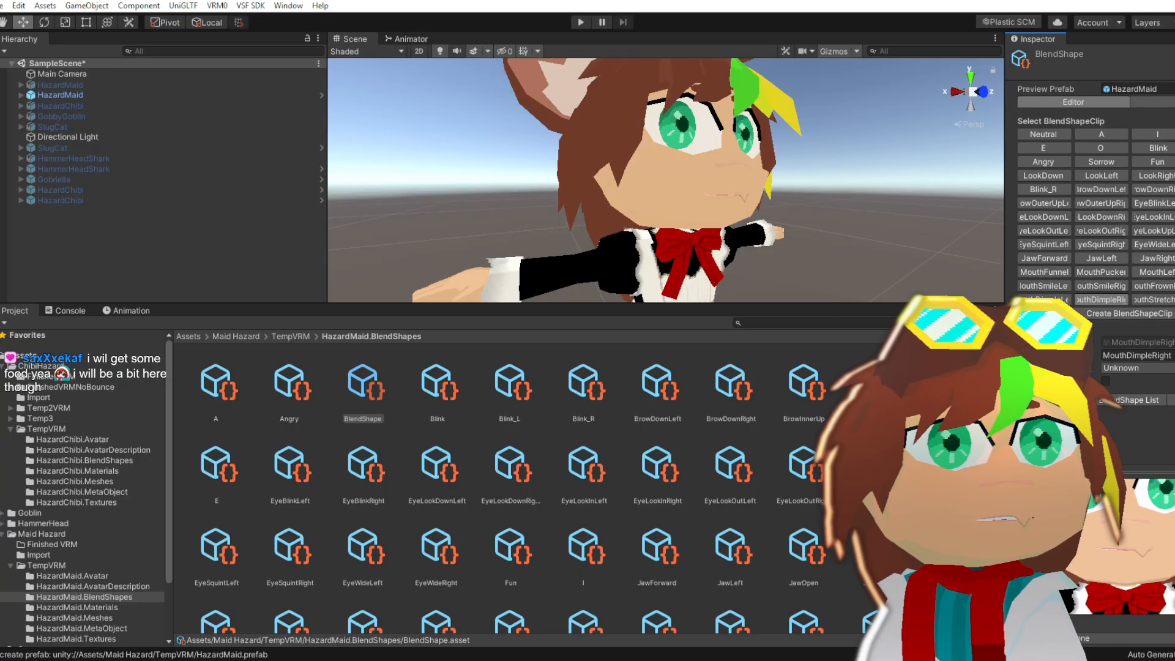
click(1161, 299)
click(1174, 299)
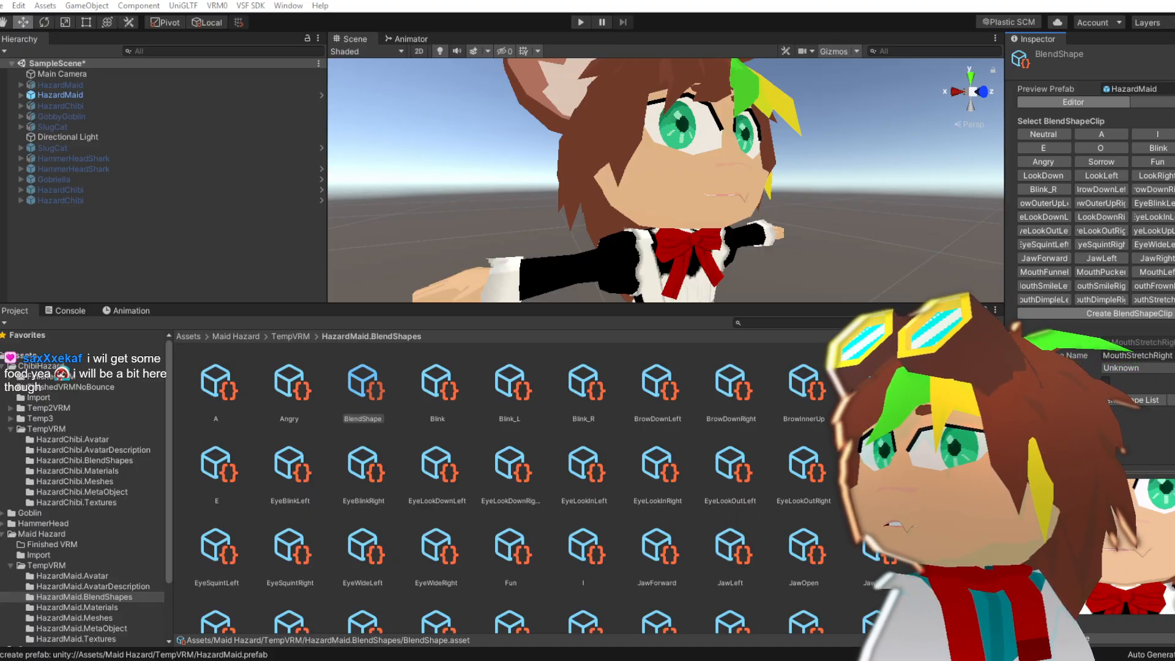
key(Return)
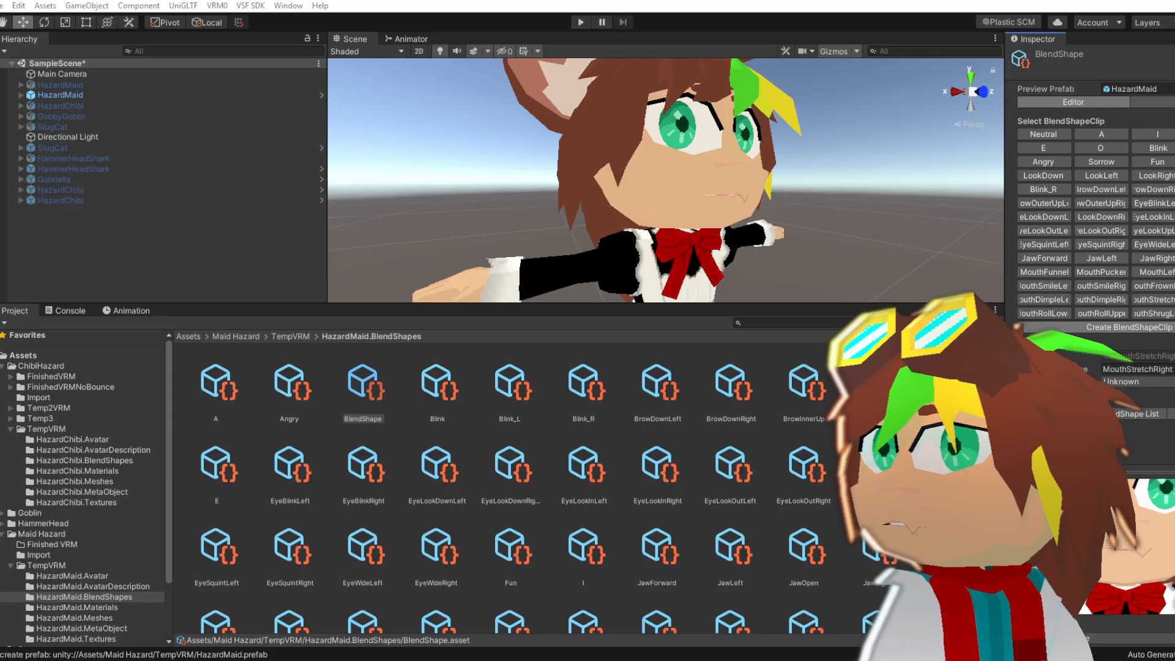
Create the remaining mouth press, lower-down and upper-up BlendShapeClips, plus CheekPuff, CheekSquintLeft, CheekSquintRight, the nose sneer pair and Goggles
key(Return)
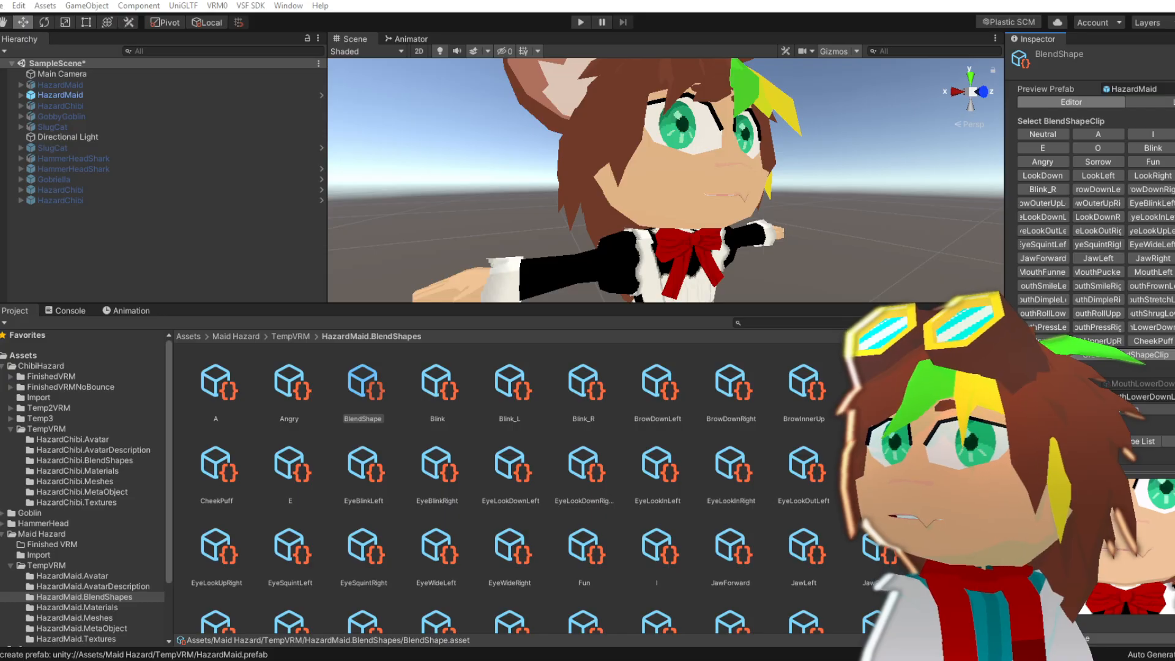
key(Return)
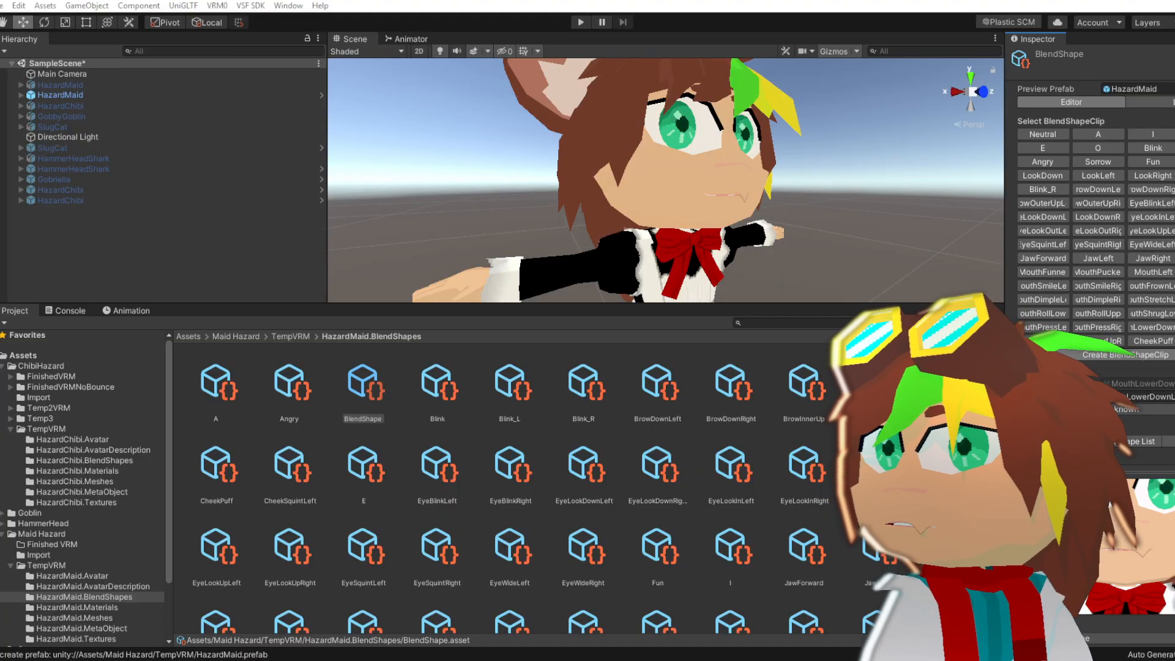
key(Return)
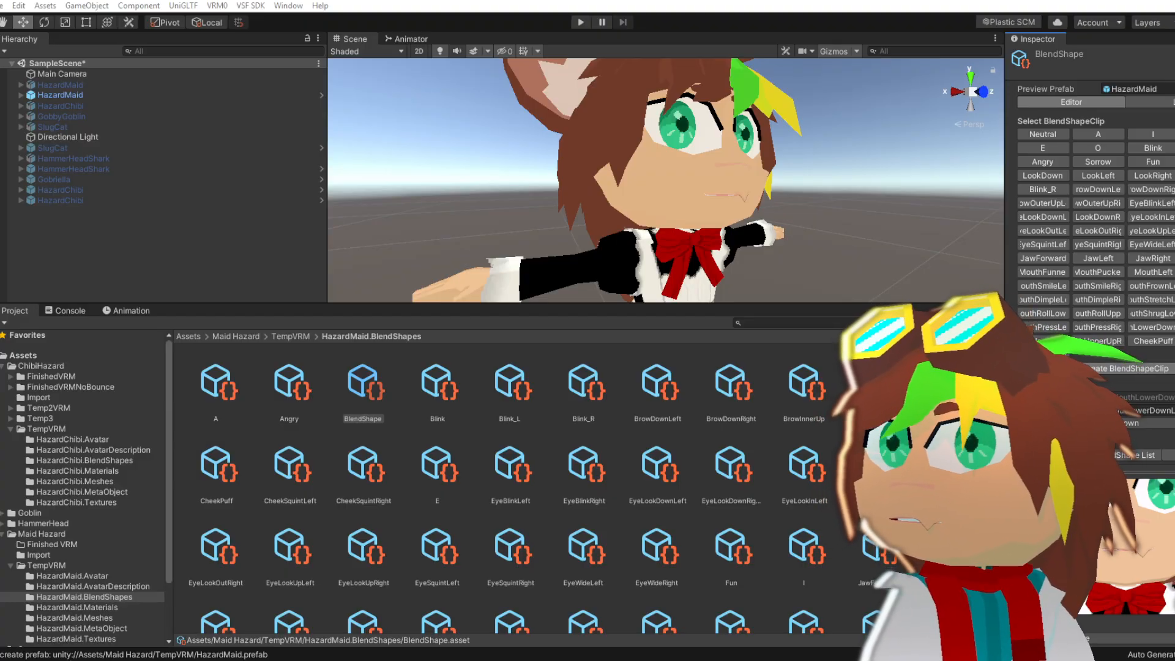
click(1158, 369)
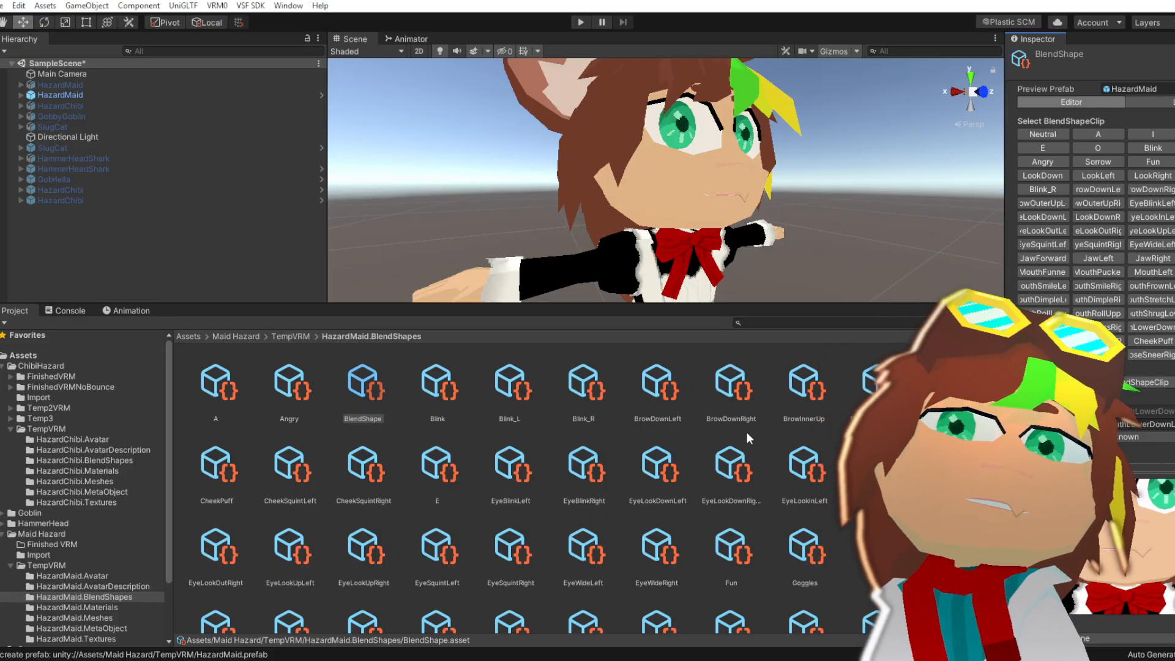
Examine the whole HazardMaid avatar in the scene, from an angle and from straight in front
scroll(704, 282, down, 6)
scroll(697, 280, up, 3)
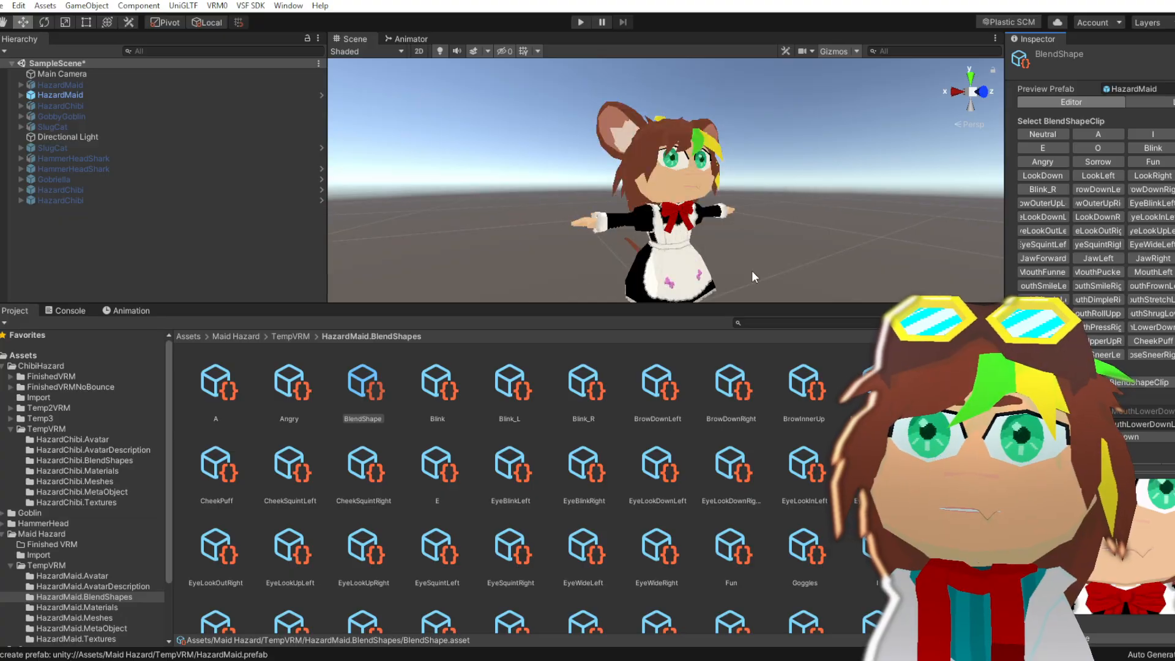
key(d)
right_drag(786, 263, 752, 245)
key(a)
key(d)
middle_drag(752, 245, 751, 247)
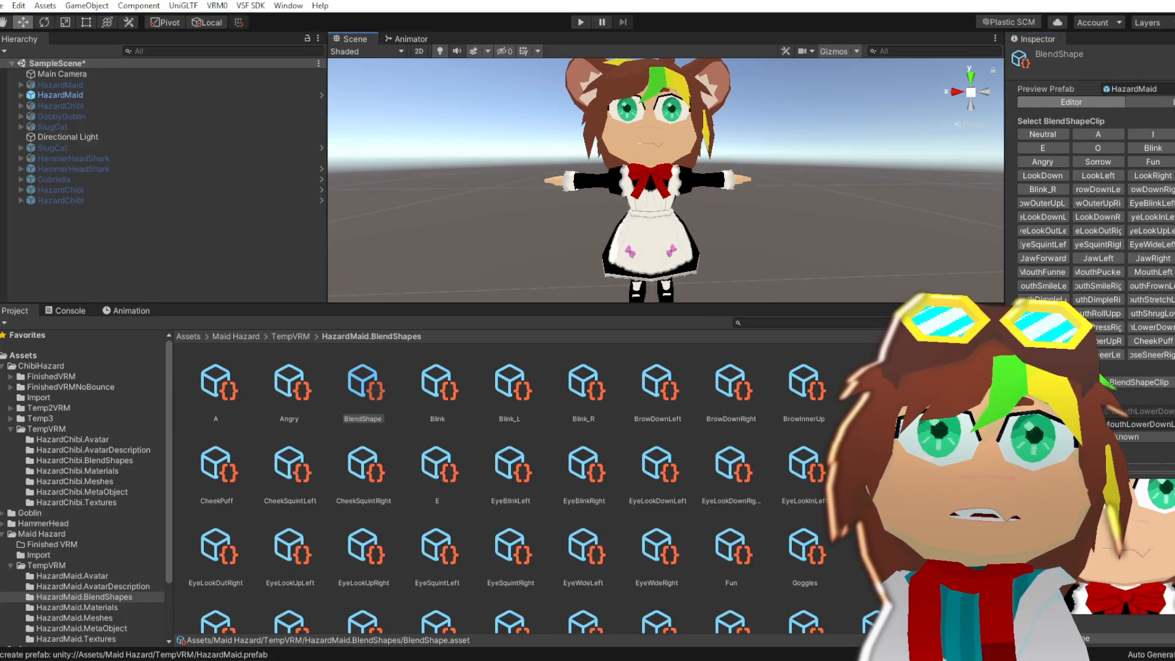
Select the BrowDownLeft clip and raise its matching brow shape weight
click(1086, 189)
scroll(1090, 183, down, 1)
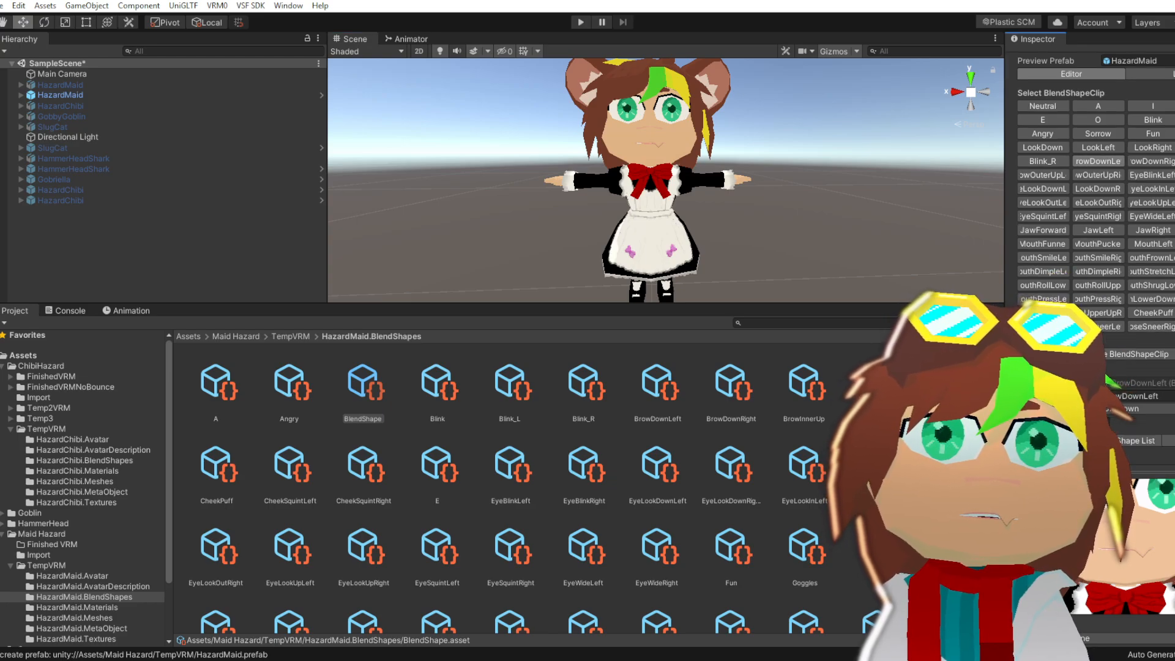
scroll(1095, 184, down, 5)
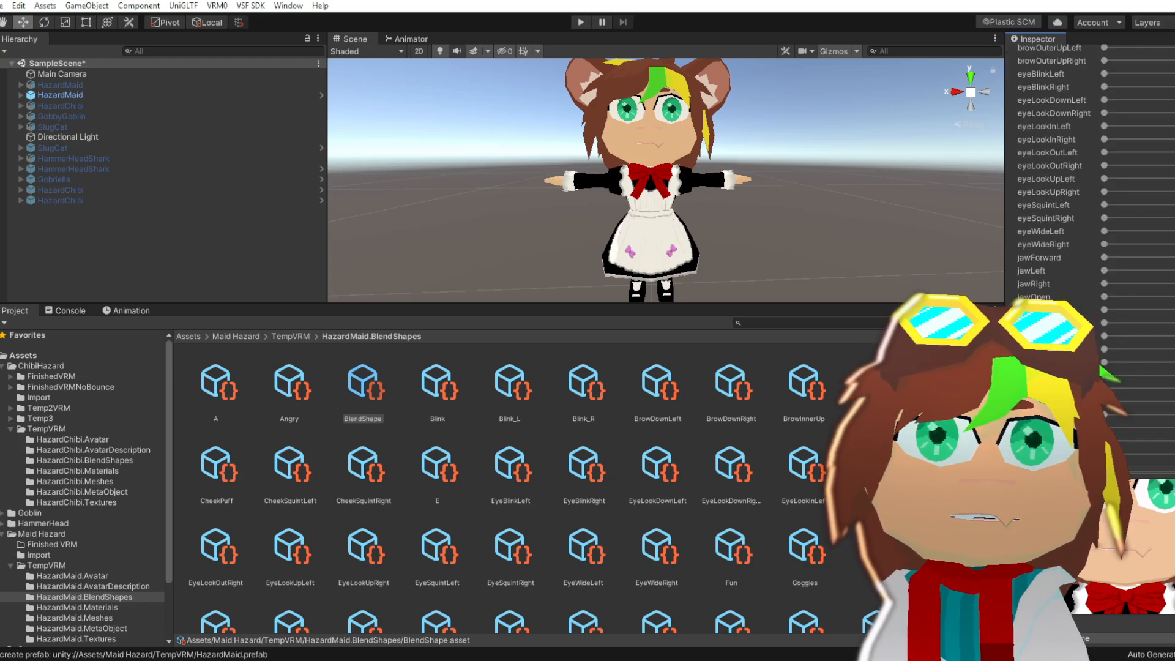
scroll(1050, 294, up, 3)
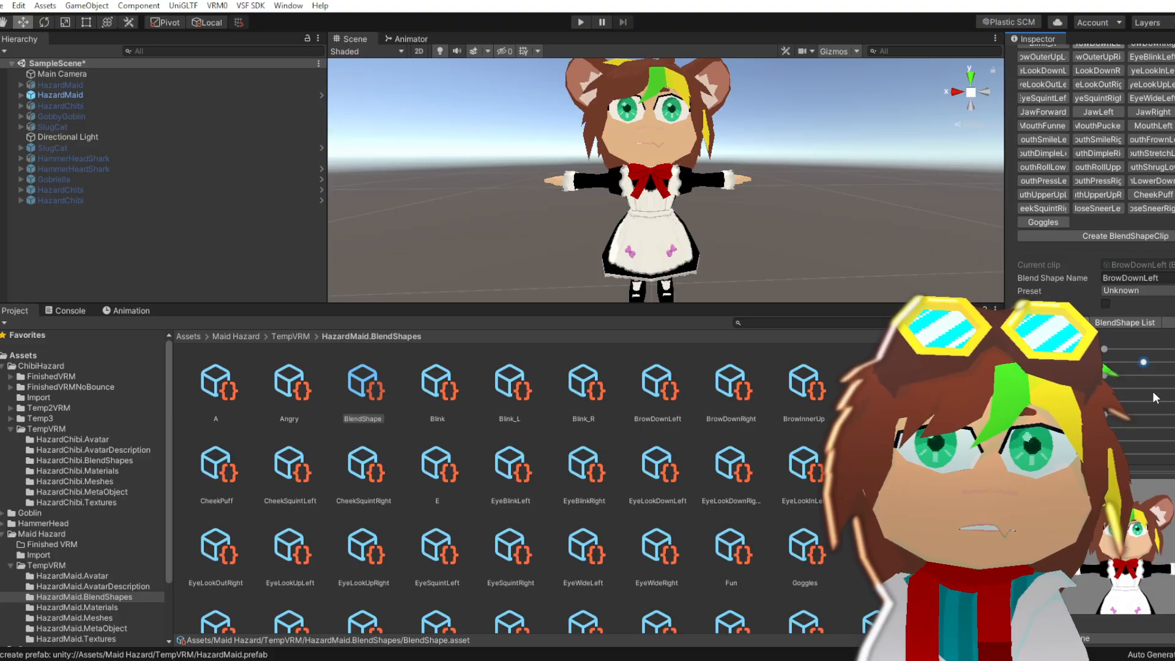
scroll(1146, 531, up, 6)
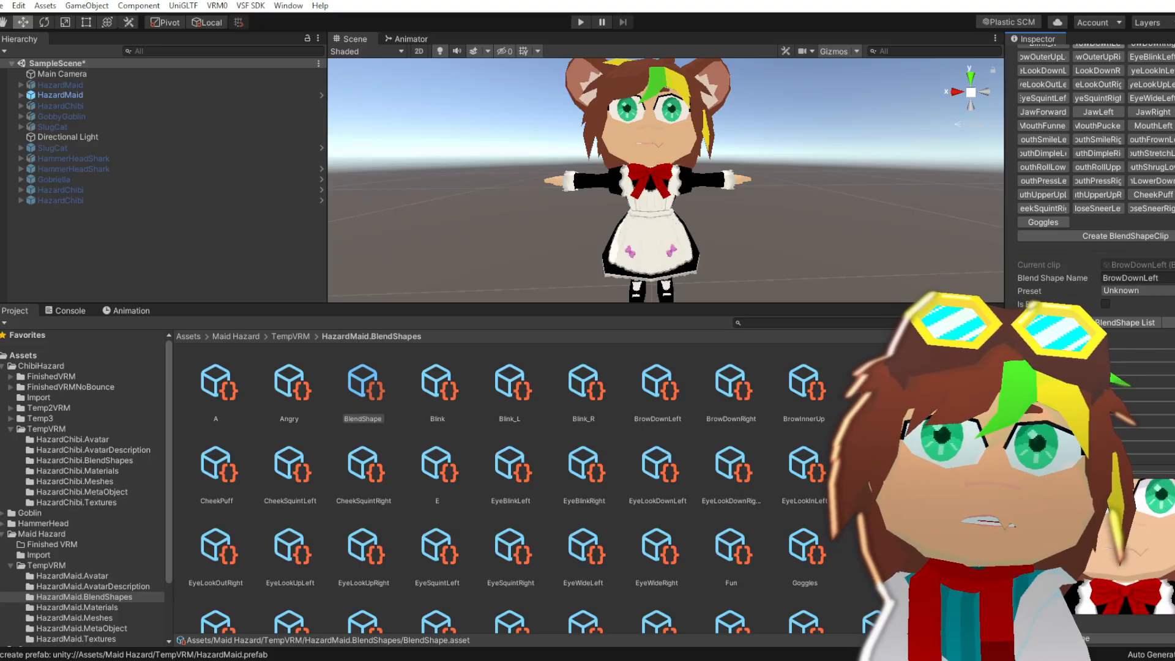
drag(1105, 363, 1164, 364)
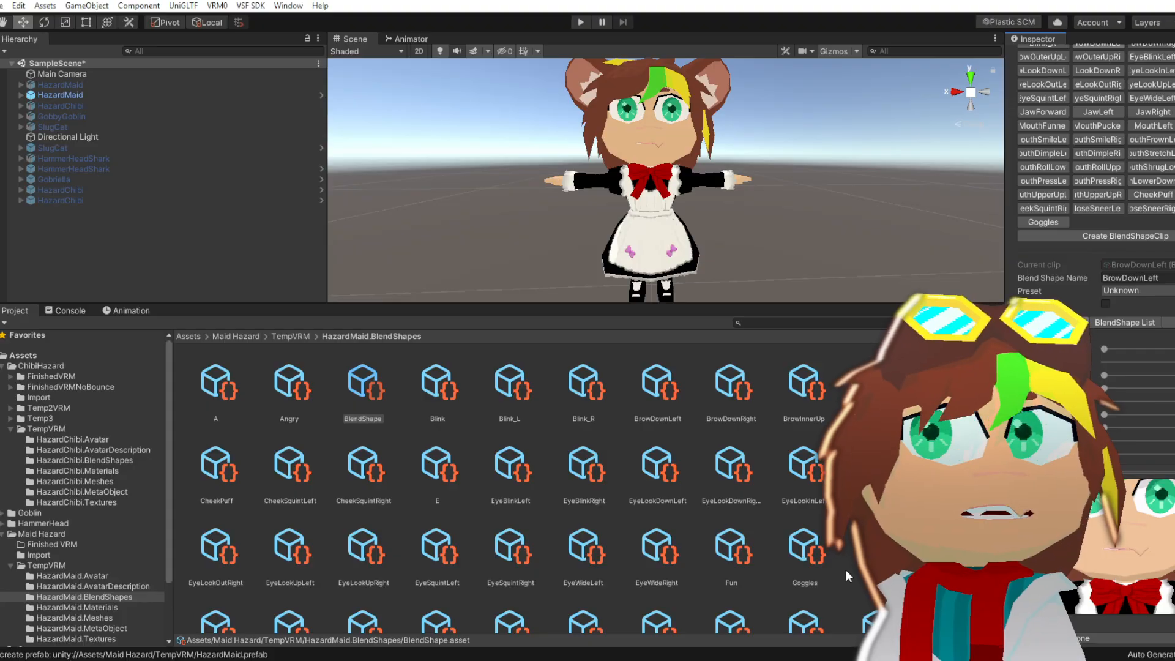
Deactivate the exported HazardMaid VRM prefab in the scene and activate the original HazardMaid model with the 0.3 scale
click(76, 86)
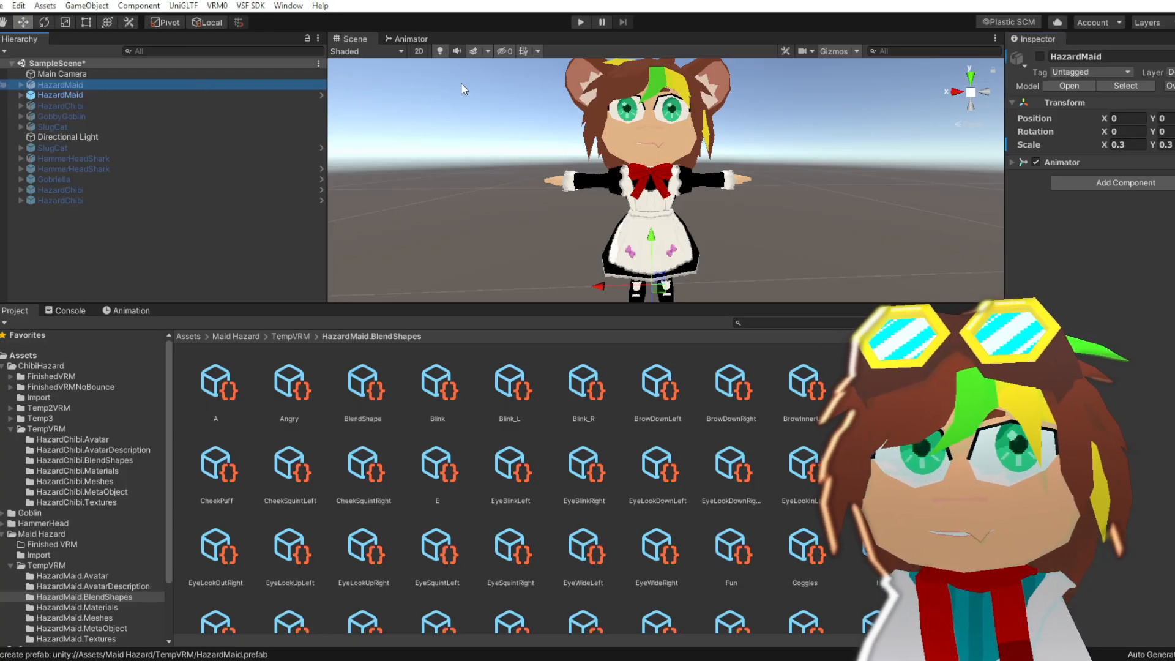
click(121, 105)
click(118, 95)
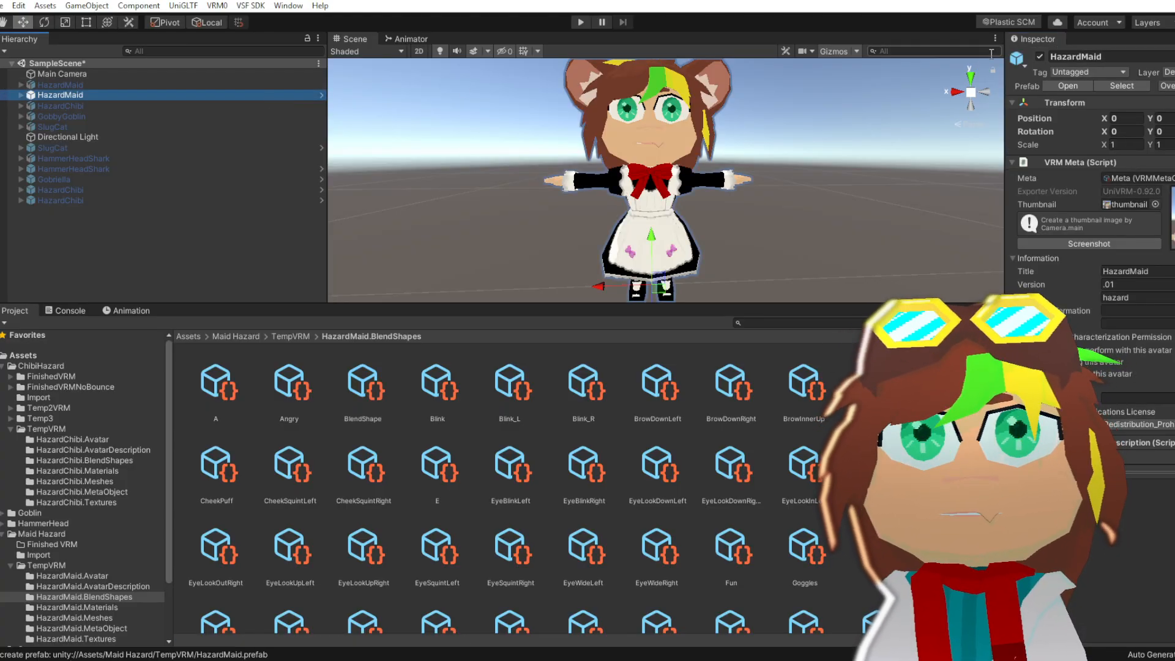
click(1038, 65)
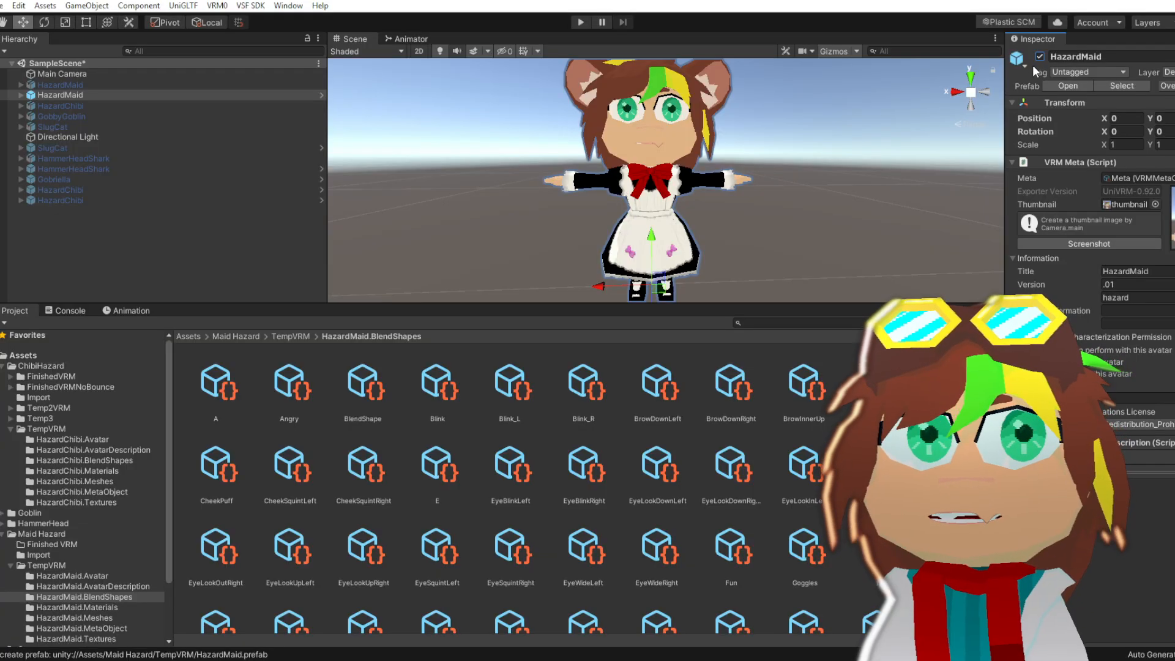
click(1039, 56)
click(64, 84)
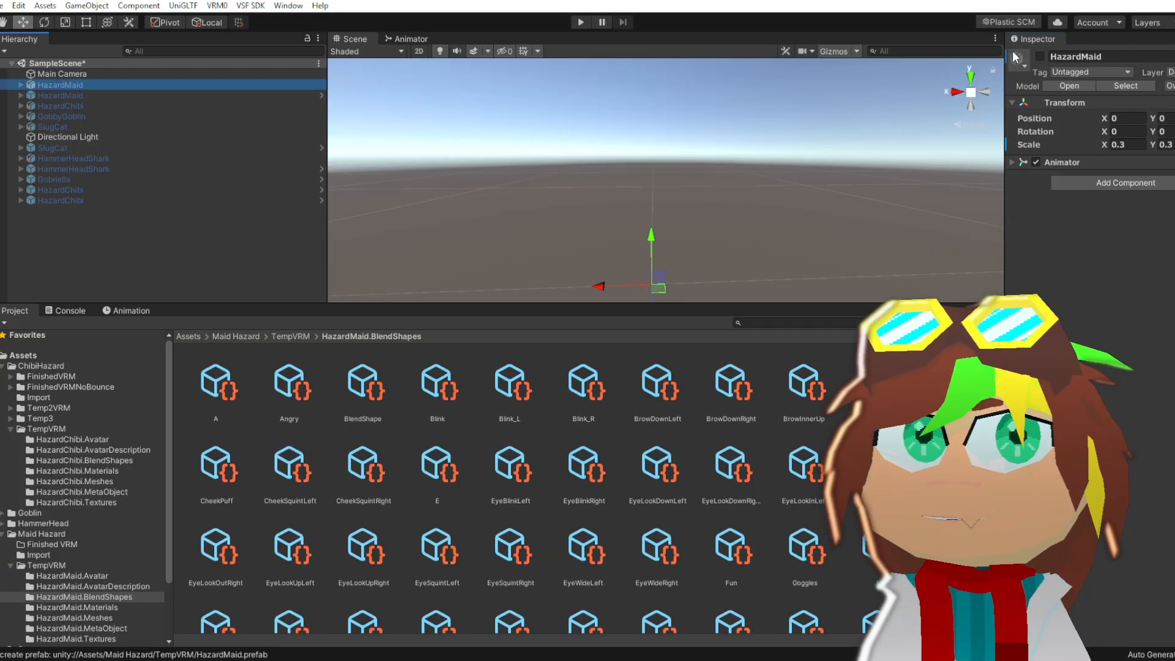
click(1040, 57)
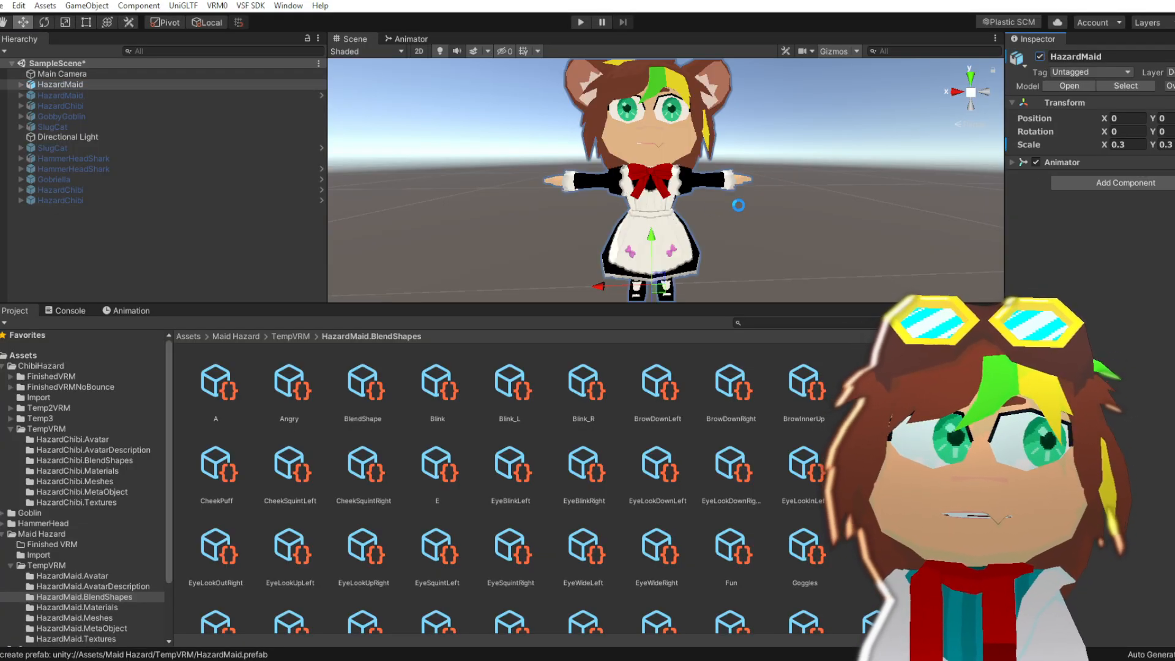
Examine the original HazardMaid model in the scene from an angle, at a distance and close to the face
middle_drag(738, 205, 741, 235)
right_drag(569, 211, 656, 206)
middle_drag(612, 217, 670, 226)
scroll(669, 226, up, 5)
scroll(669, 226, down, 5)
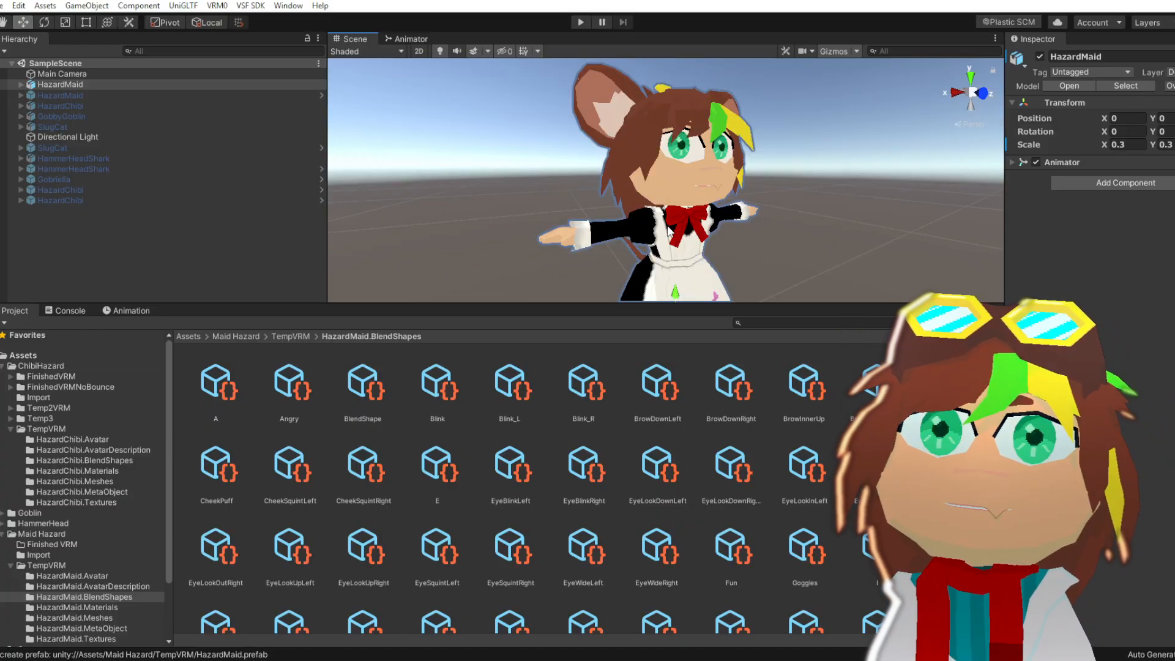
scroll(668, 229, up, 5)
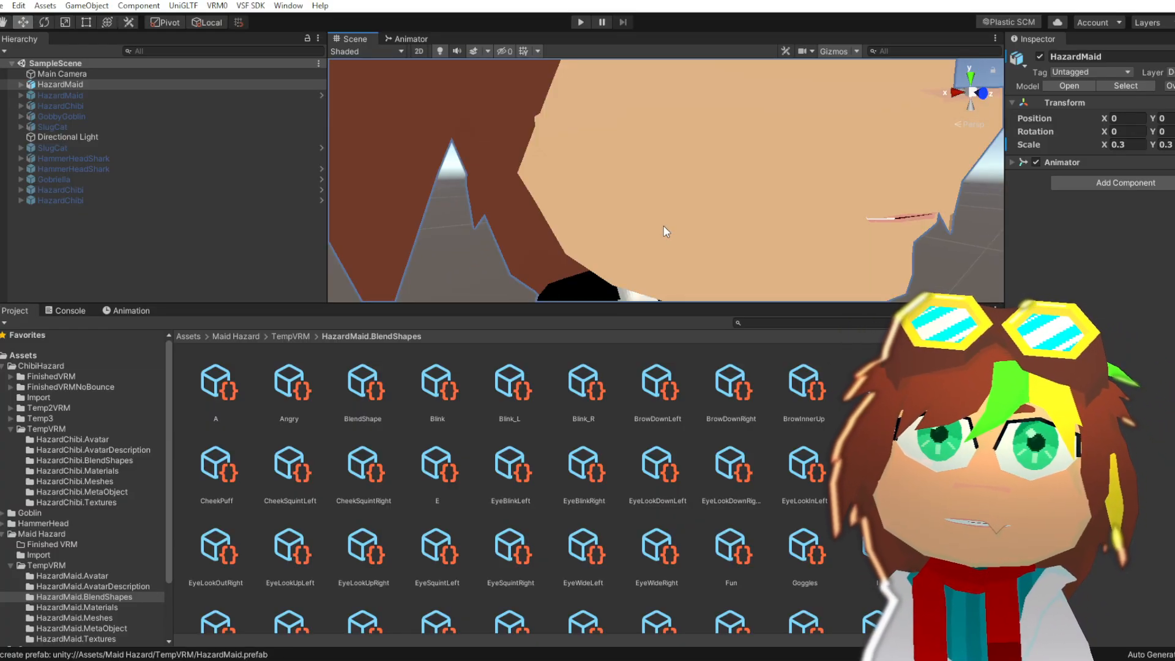
scroll(663, 225, down, 5)
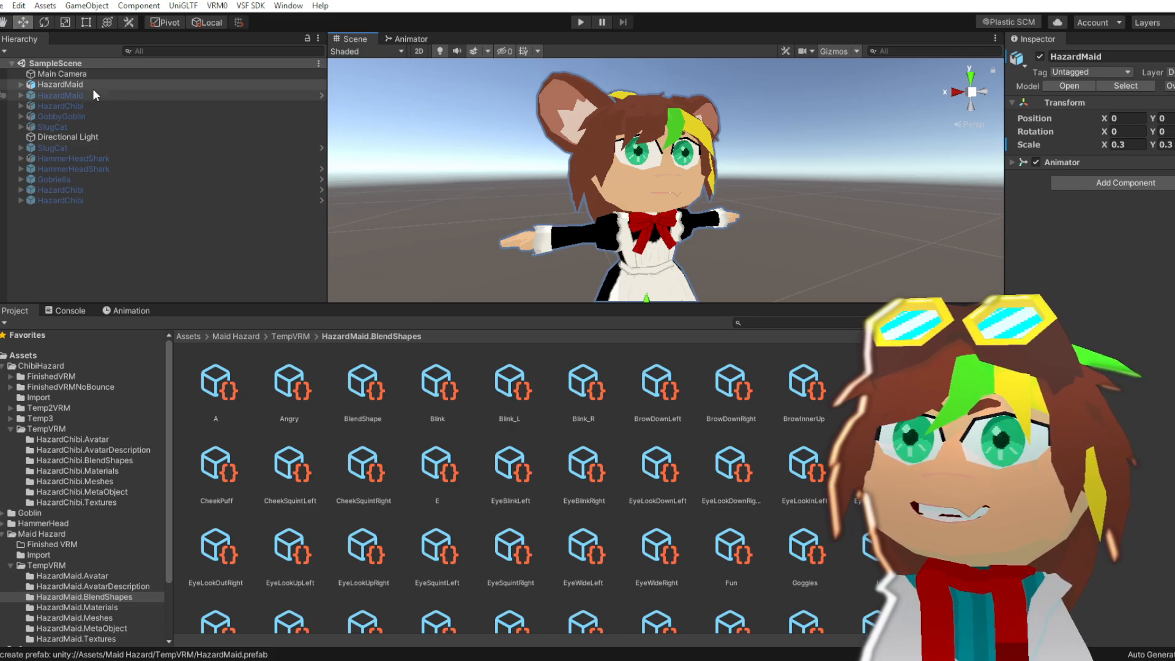
Expand the original HazardMaid object's children, inspect the HazardModelChibiShapeKeys model's rig import settings, and collapse the ChibiHazard folder
click(19, 85)
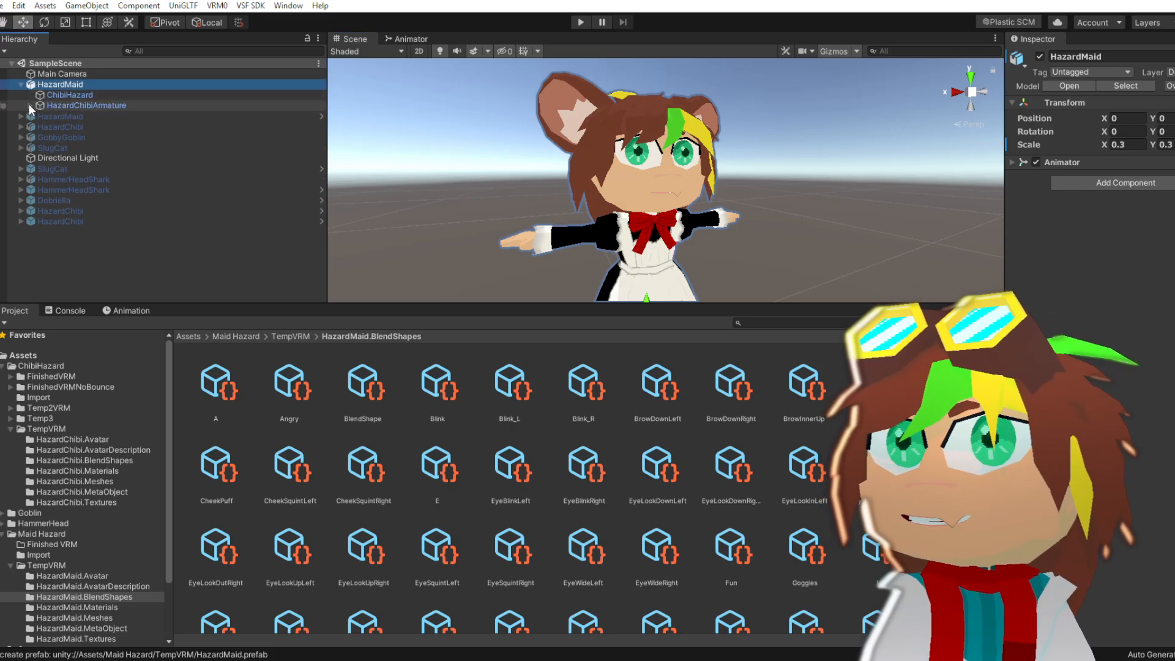
click(38, 397)
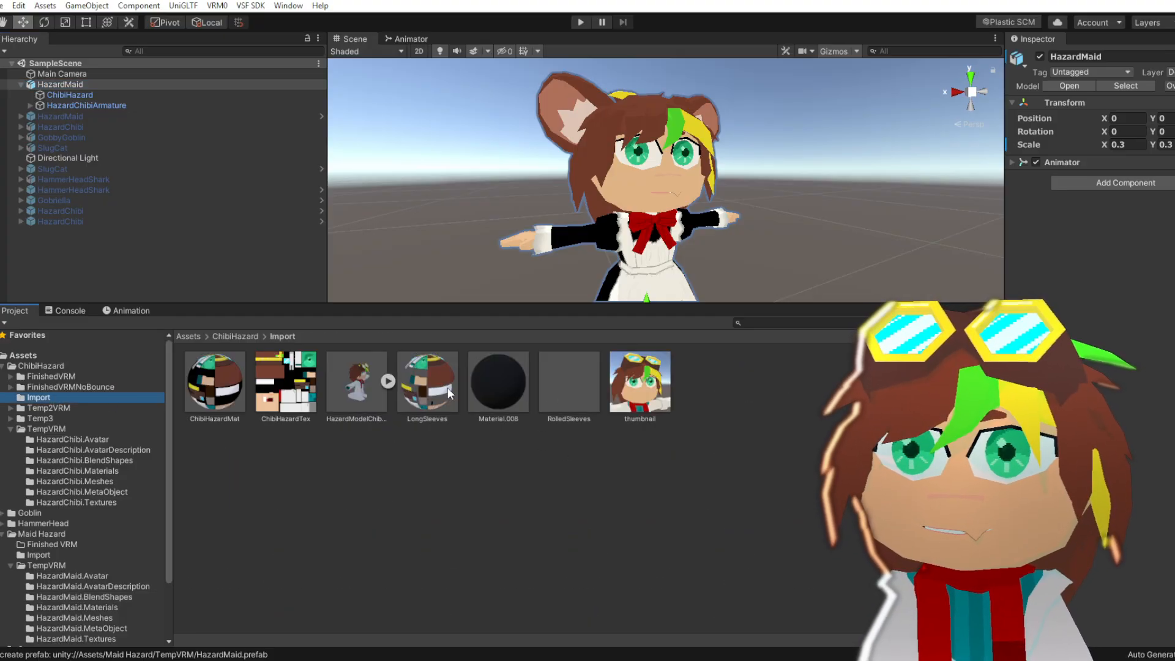
click(357, 381)
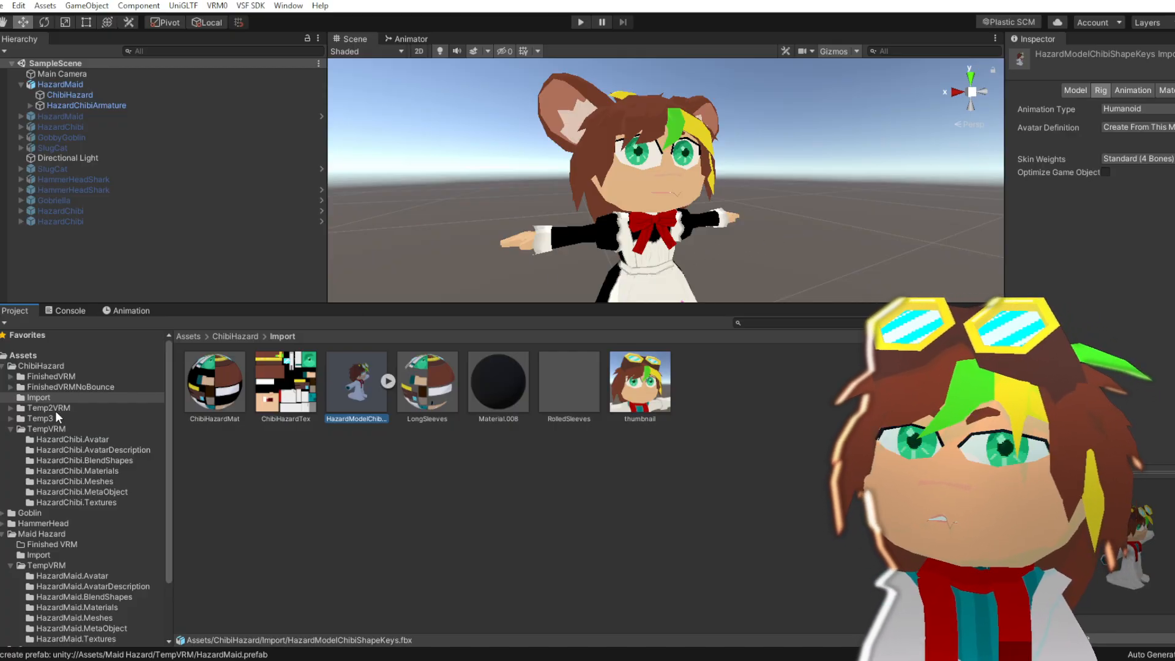
click(3, 367)
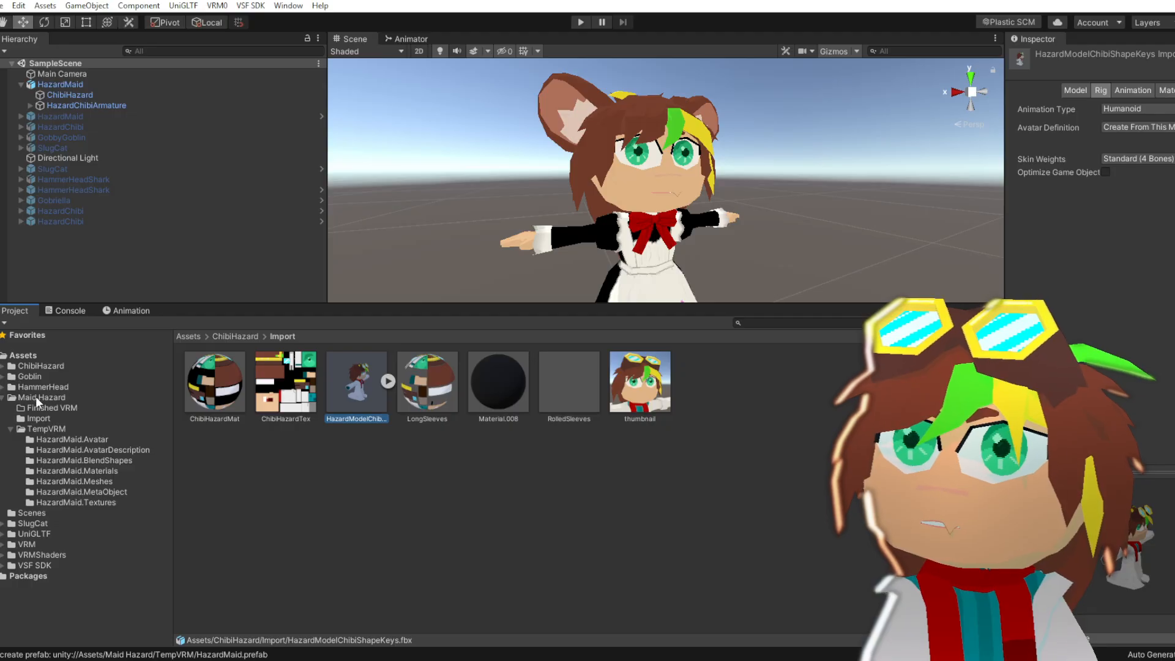
Open the model import settings of HazardModelMaidVersion3 from Maid Hazard's Import folder
click(34, 418)
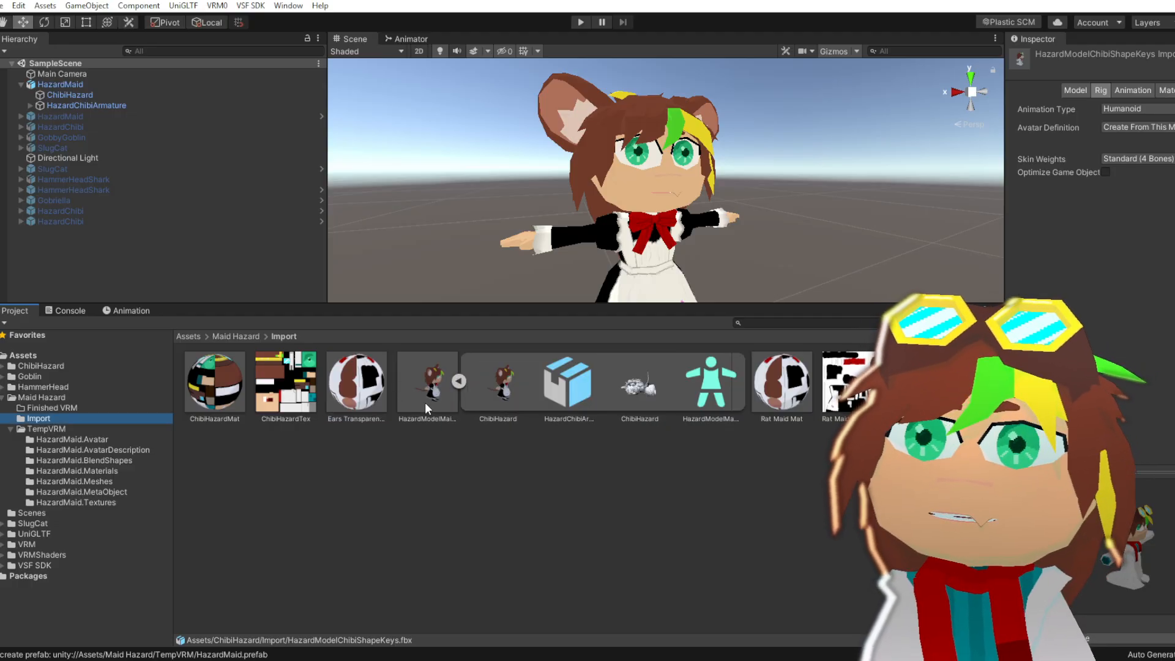
click(425, 391)
click(1066, 93)
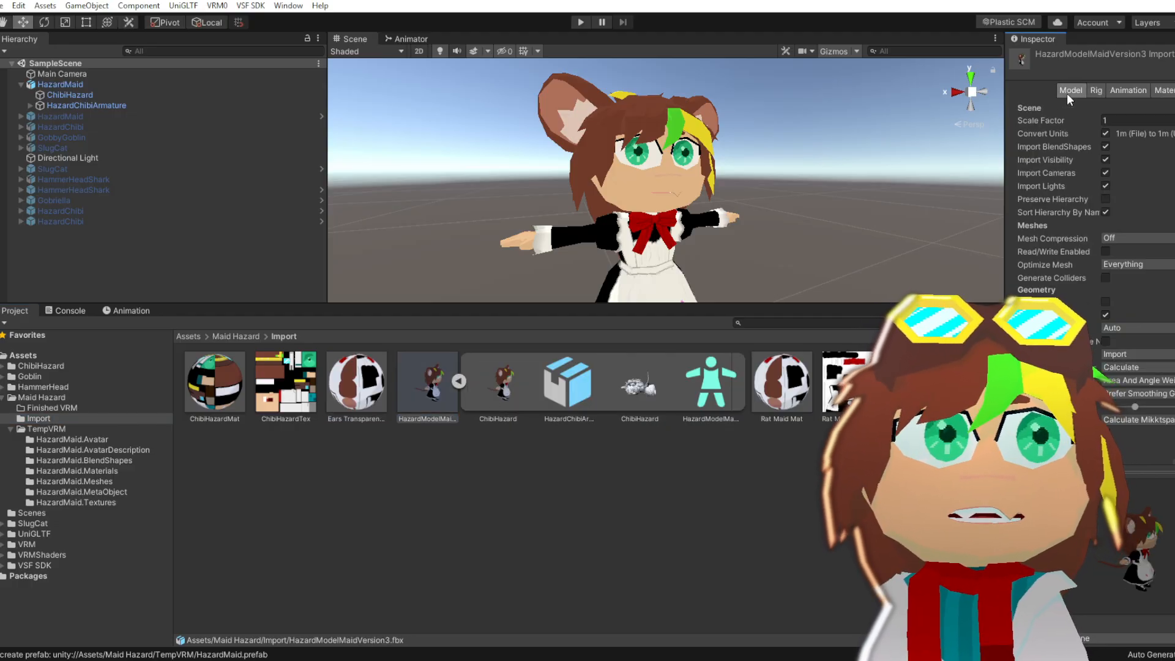
scroll(1060, 264, down, 1)
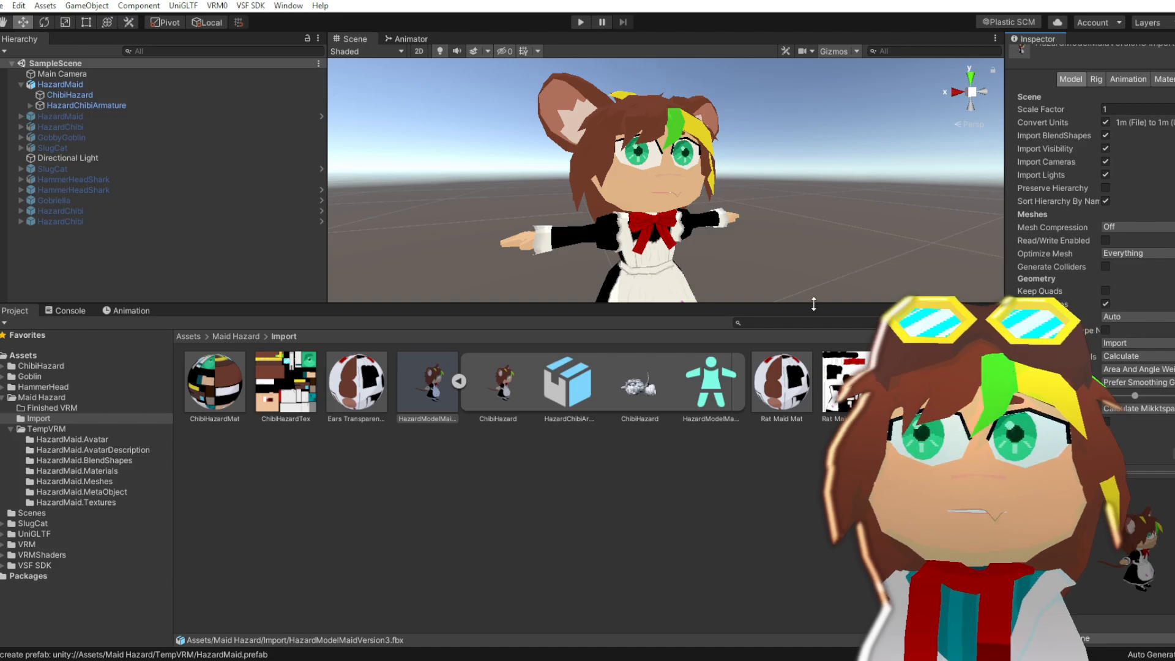
Check the model import settings of HazardModelChibiShapeKeys and enable Legacy Blend Shape Normals on HazardModelMaidVersion3
click(3, 366)
click(38, 398)
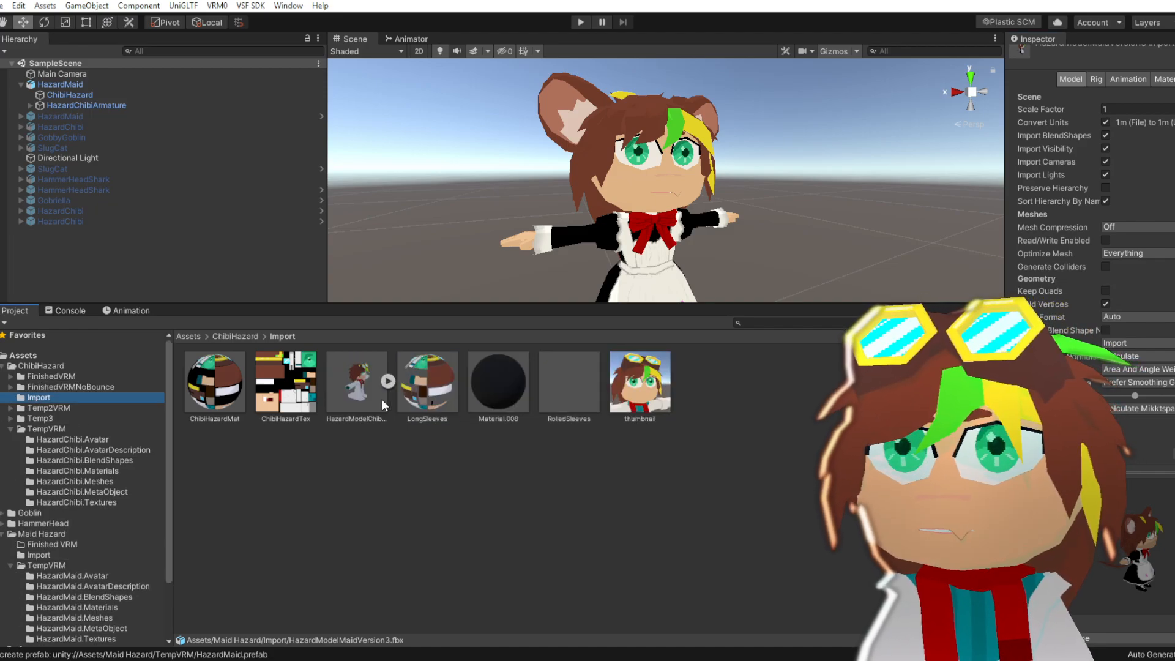
click(354, 383)
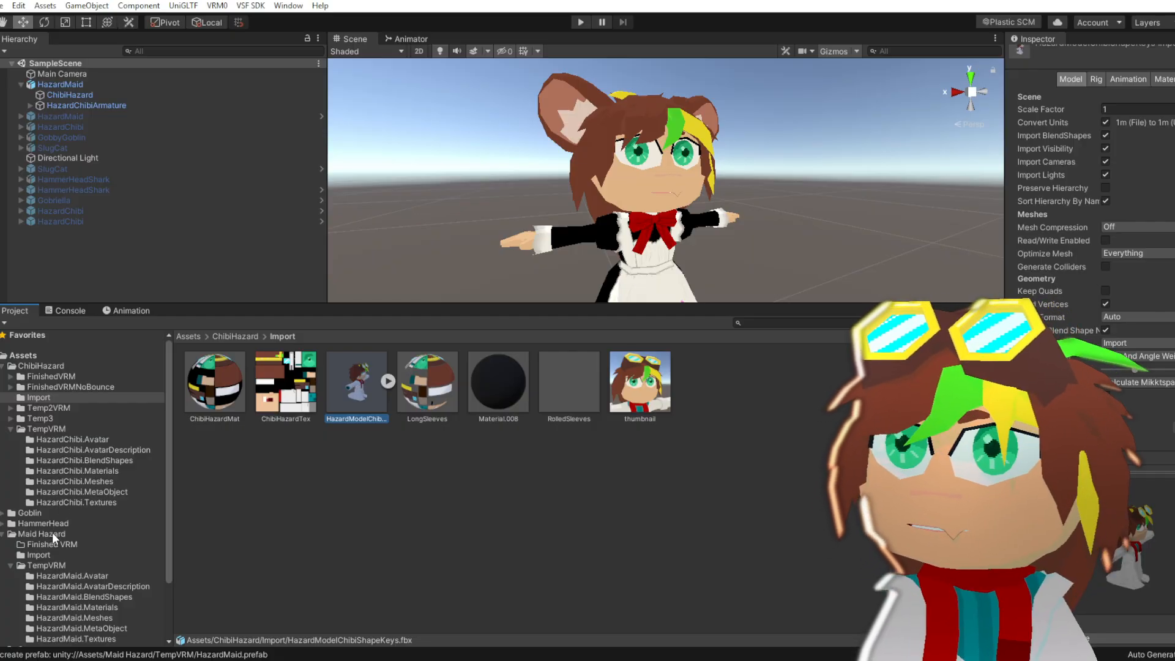
click(47, 553)
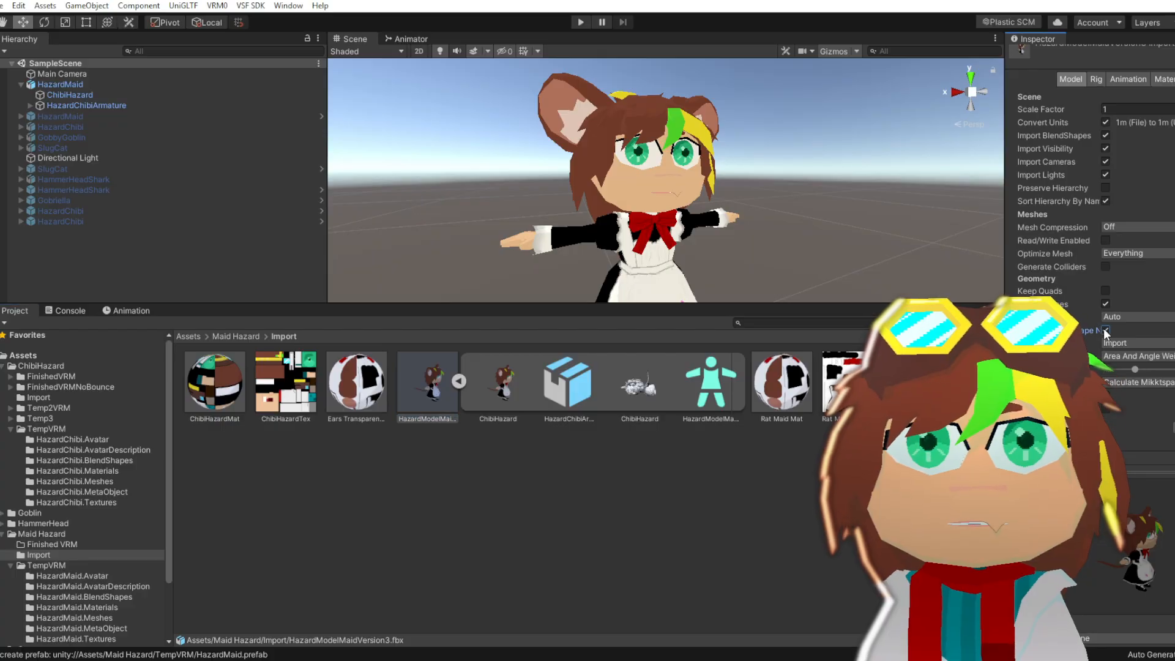
Compare the model import settings of HazardModelChibiShapeKeys and HazardModelMaidVersion3 for remaining differences
click(50, 397)
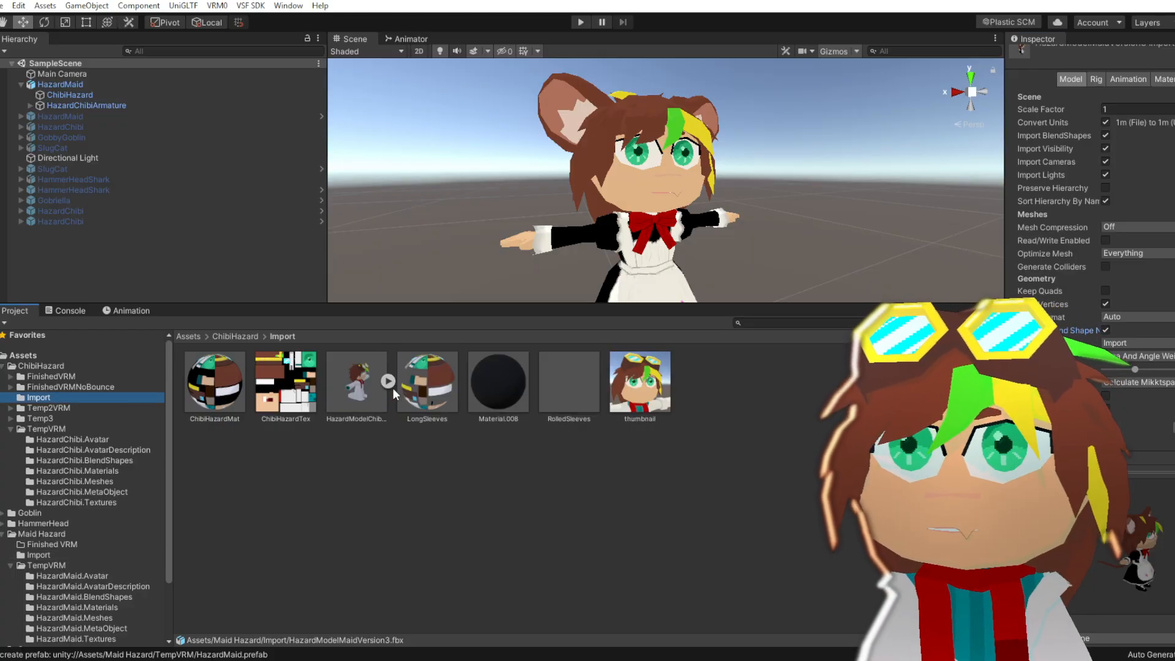
click(357, 382)
click(601, 355)
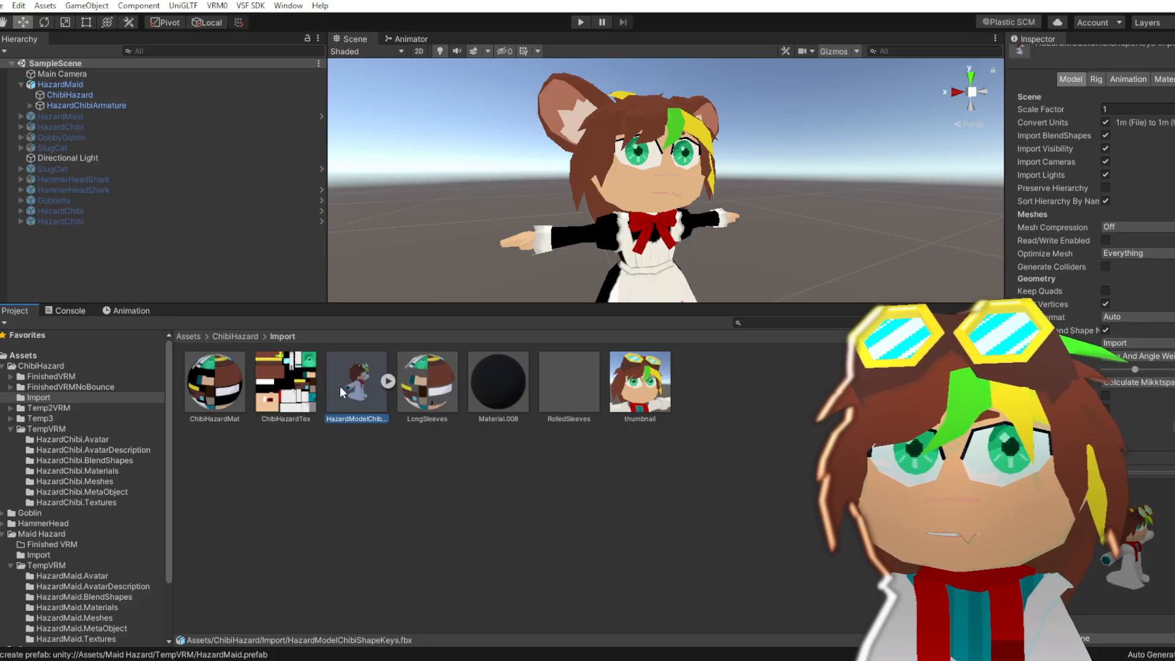
click(39, 555)
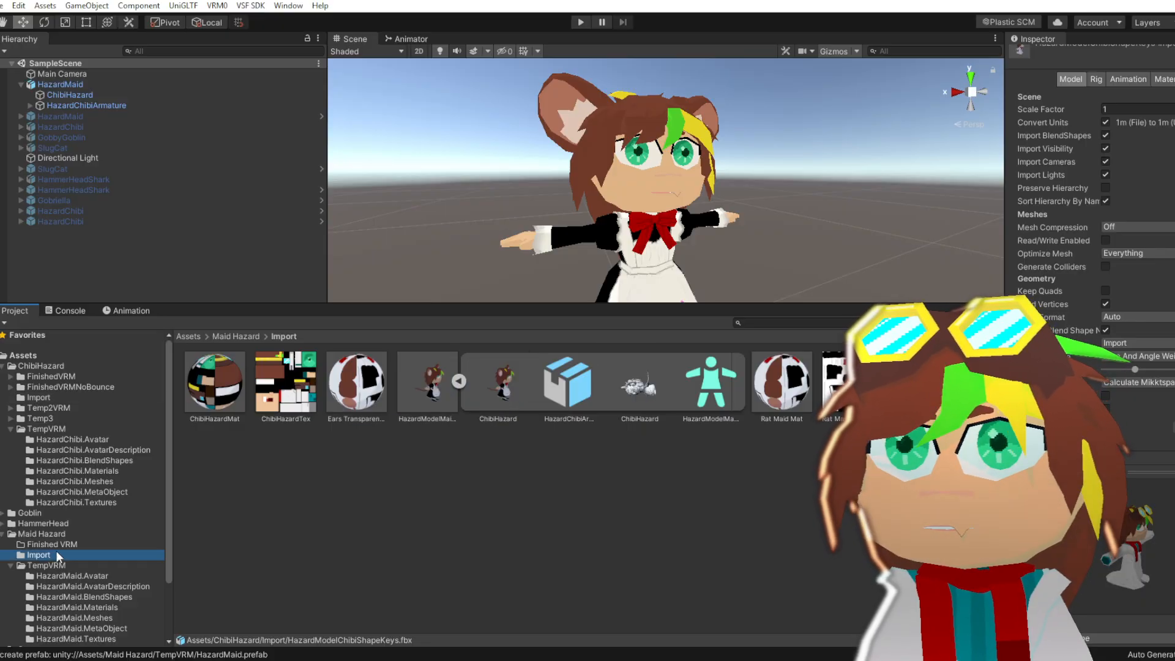
click(438, 389)
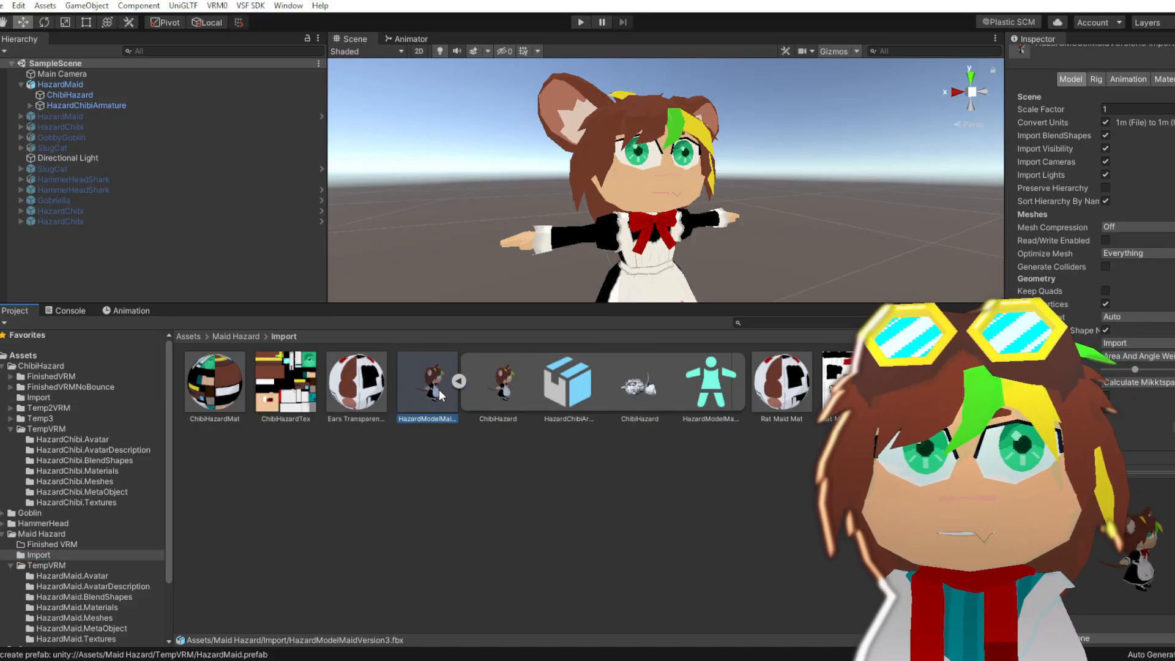
click(39, 397)
click(351, 390)
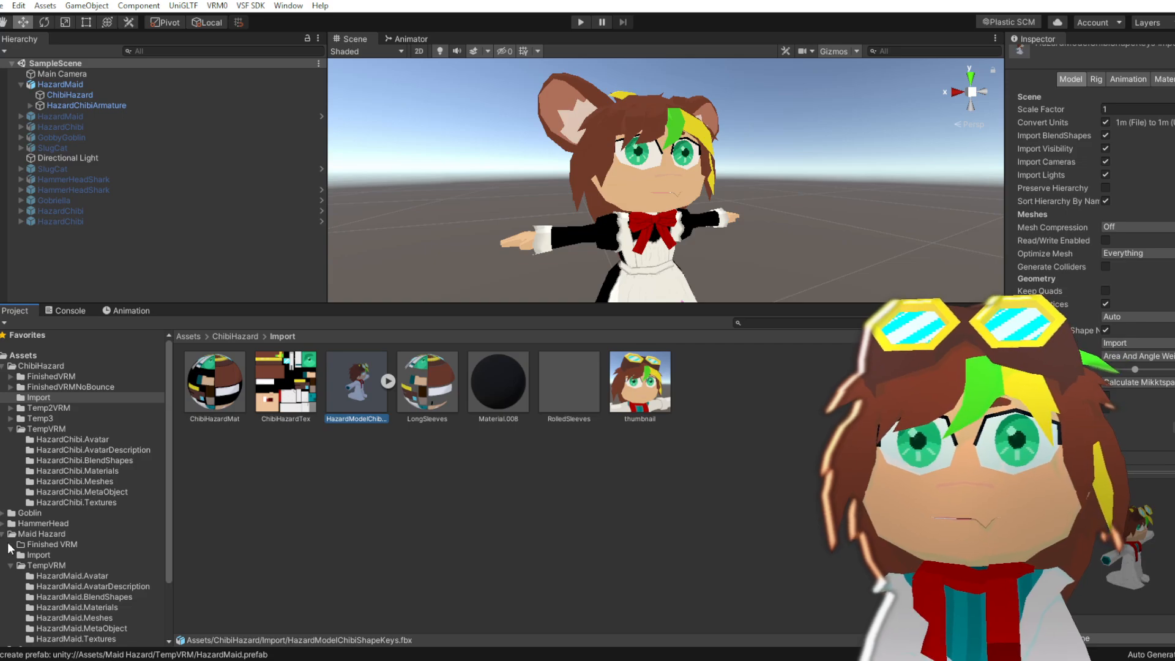
Create a new folder inside Maid Hazard's TempVRM folder
click(10, 566)
click(44, 566)
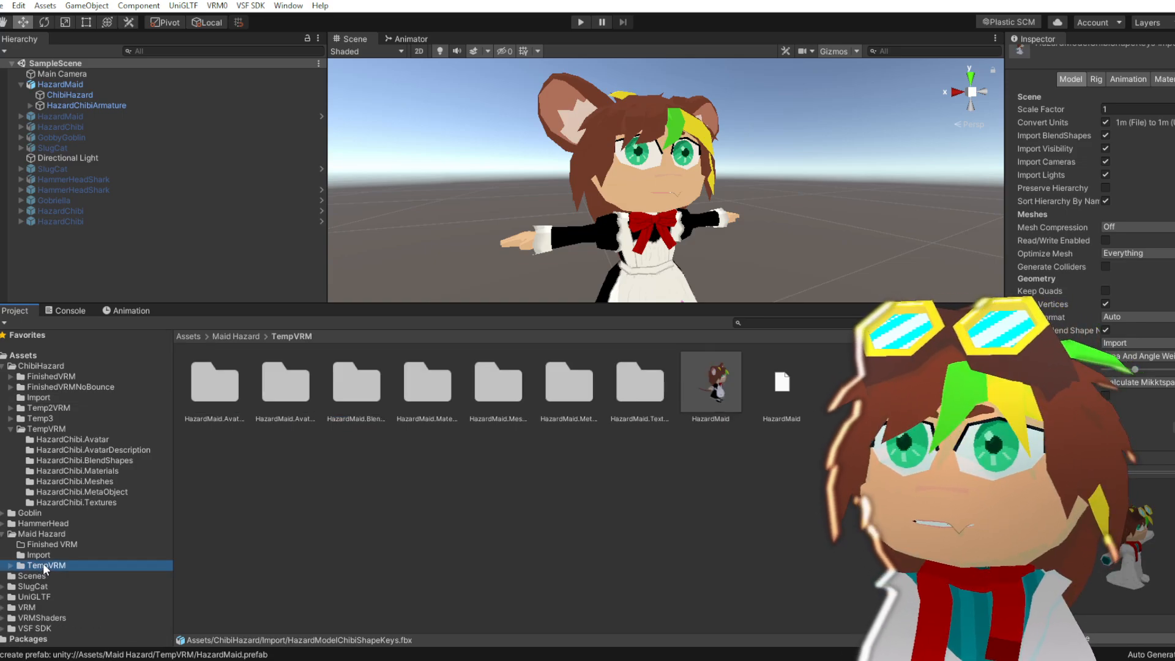
click(38, 555)
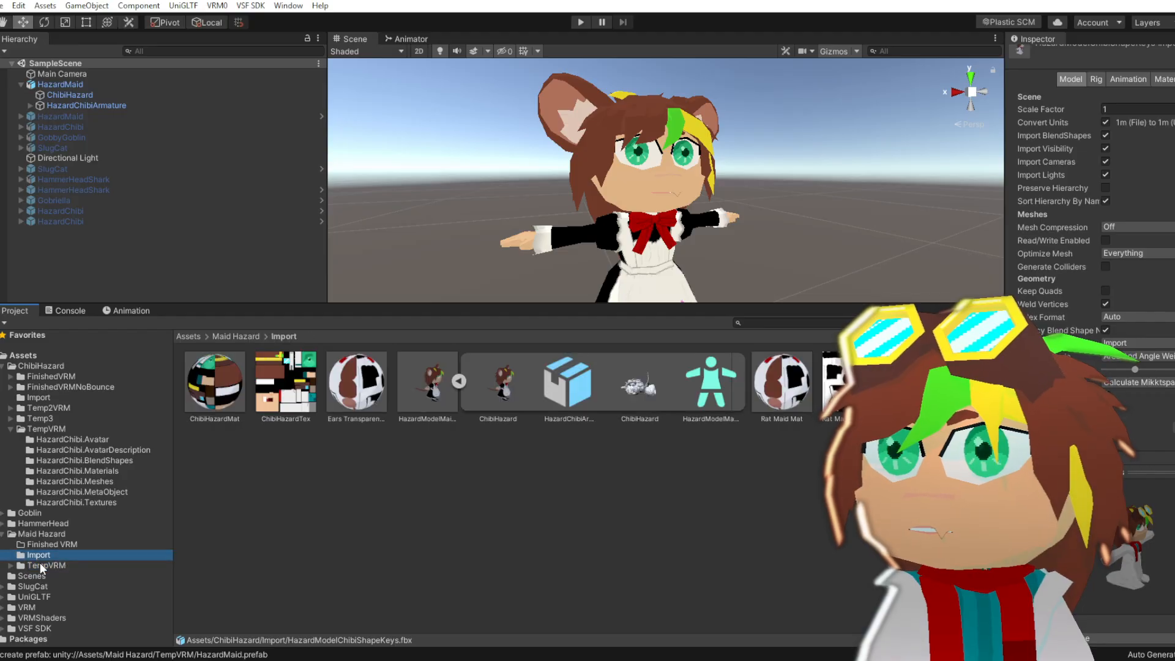
click(39, 564)
right_click(39, 564)
mouse_move(97, 212)
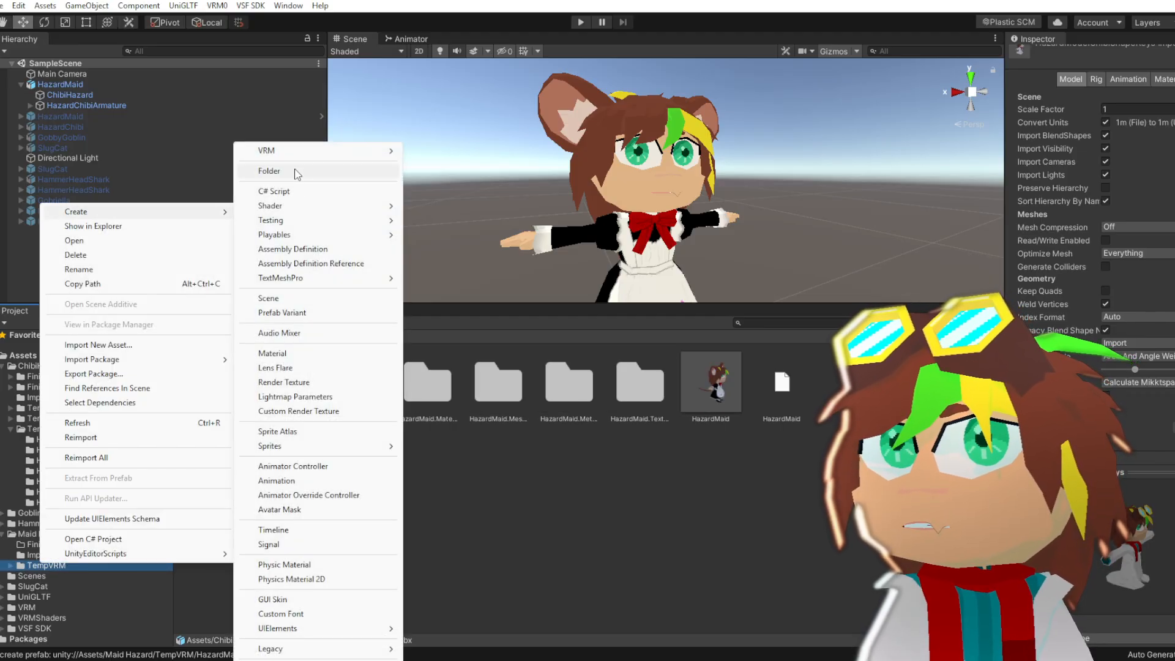
click(294, 170)
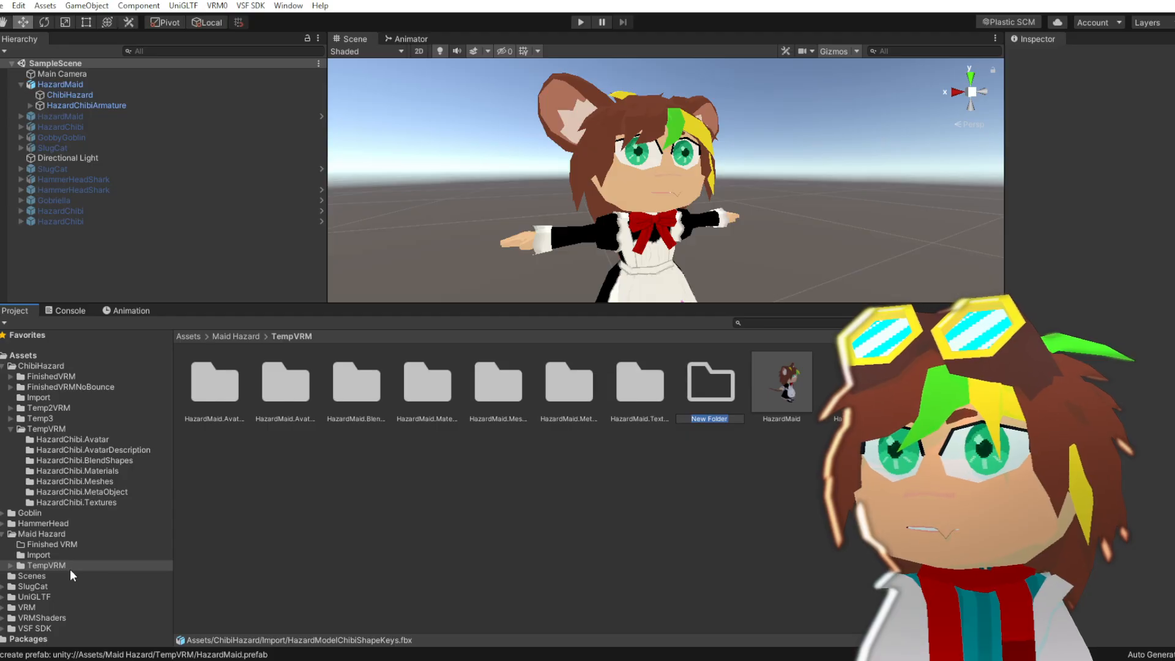
Move the new folder out of TempVRM directly into the Maid Hazard folder
click(74, 516)
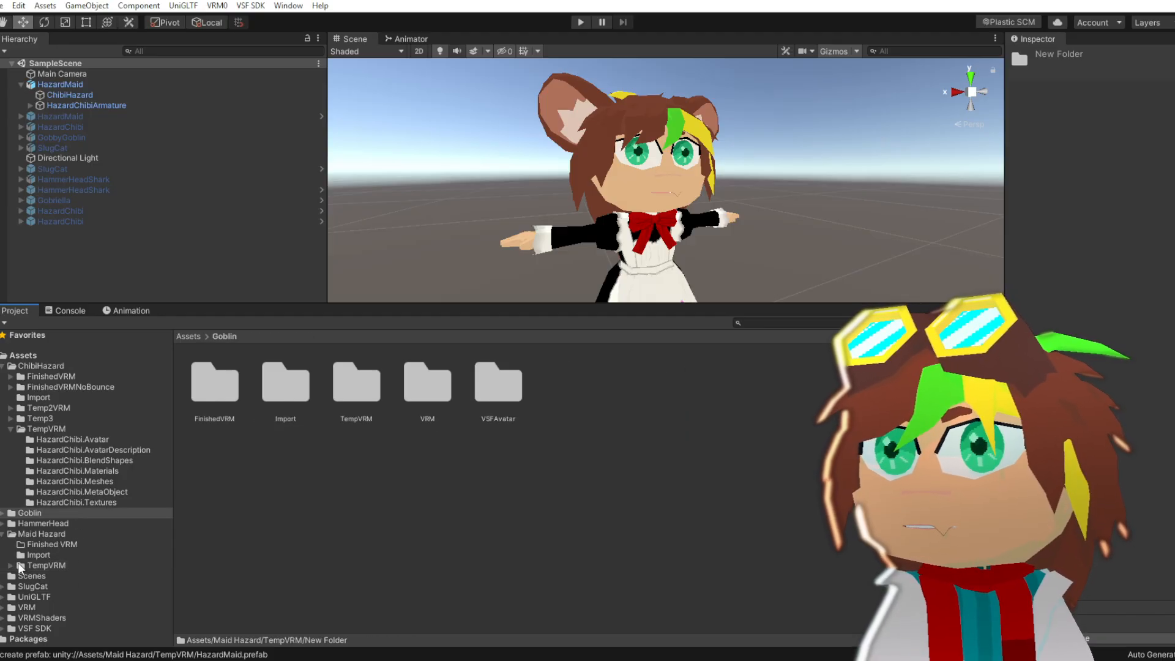
click(20, 565)
click(42, 565)
scroll(43, 566, down, 3)
click(44, 565)
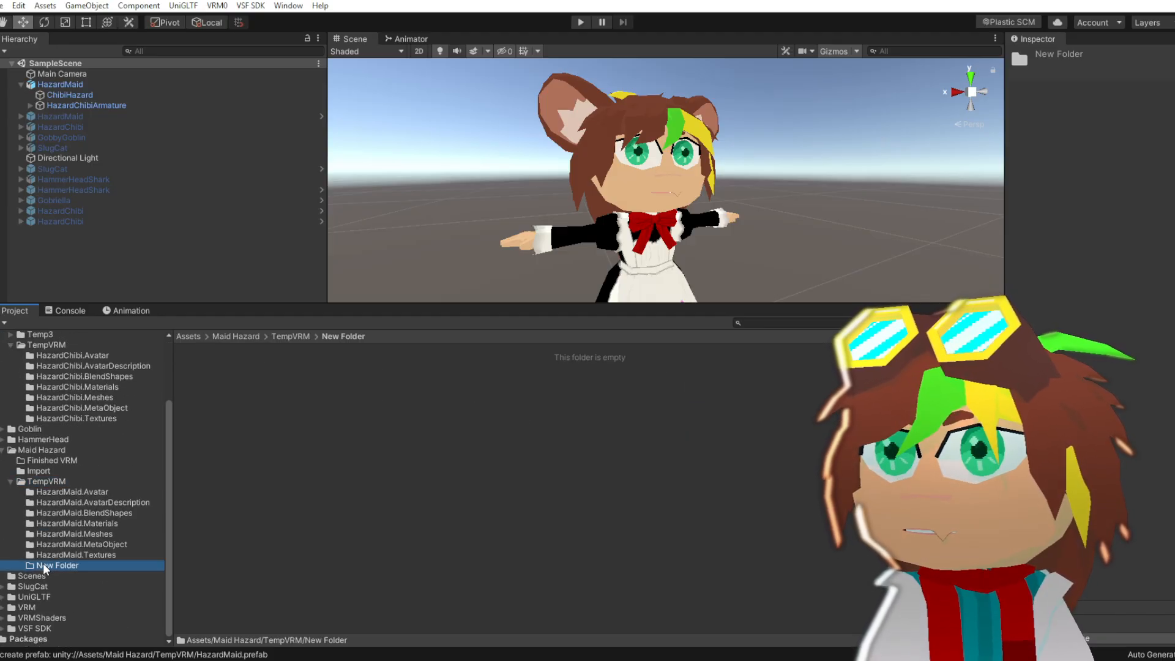
drag(23, 461, 33, 451)
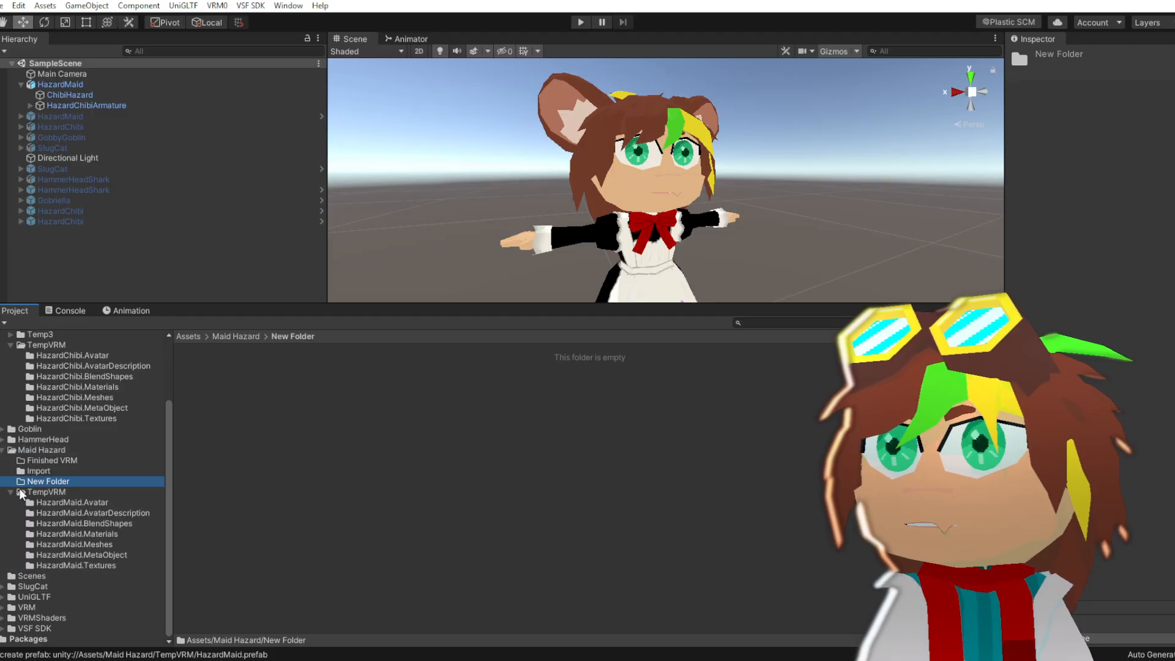
Collapse Maid Hazard's TempVRM folder and rename the new folder beside it as TempVRM2
click(6, 489)
click(10, 492)
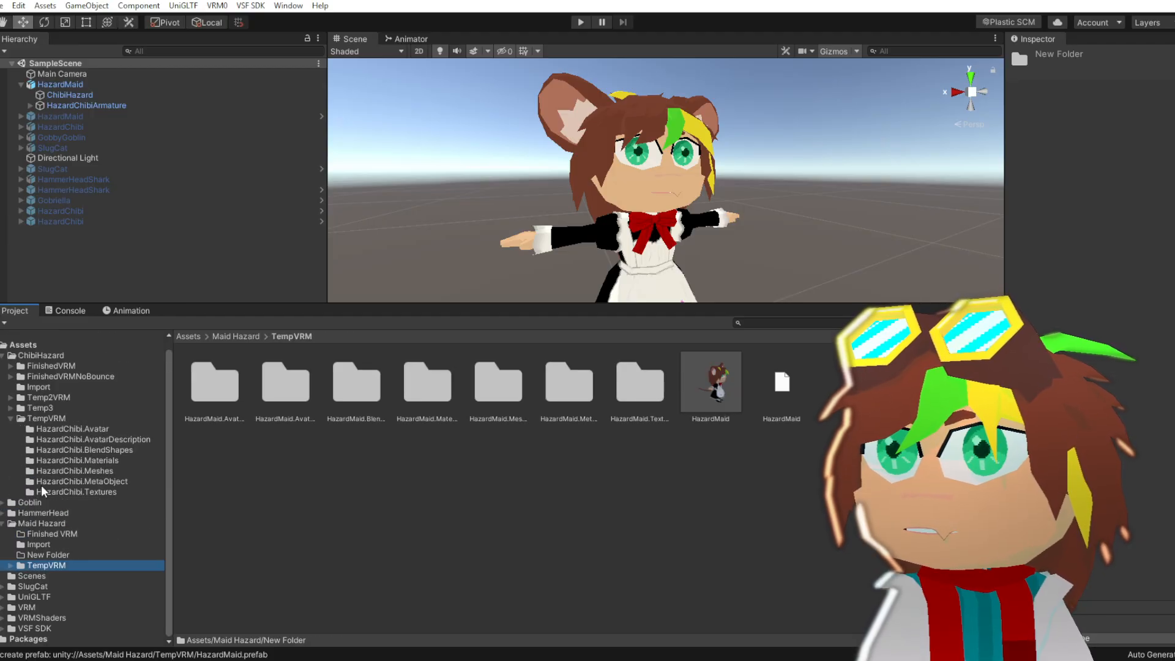
click(53, 555)
key(F2)
text(TempVRM2)
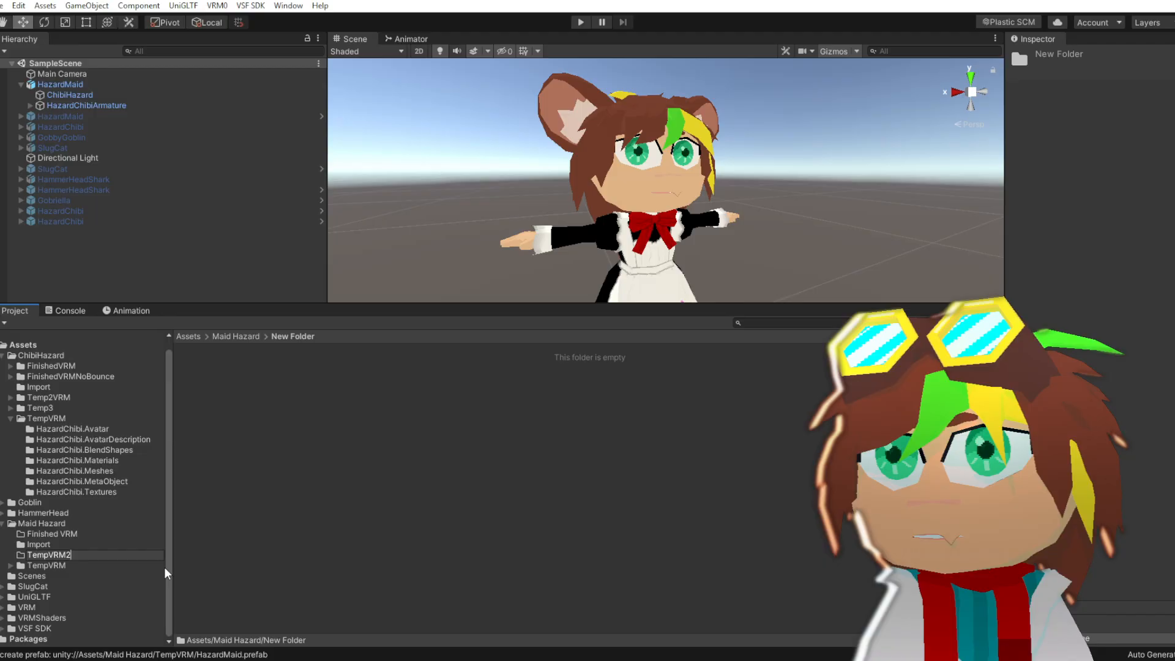
key(Return)
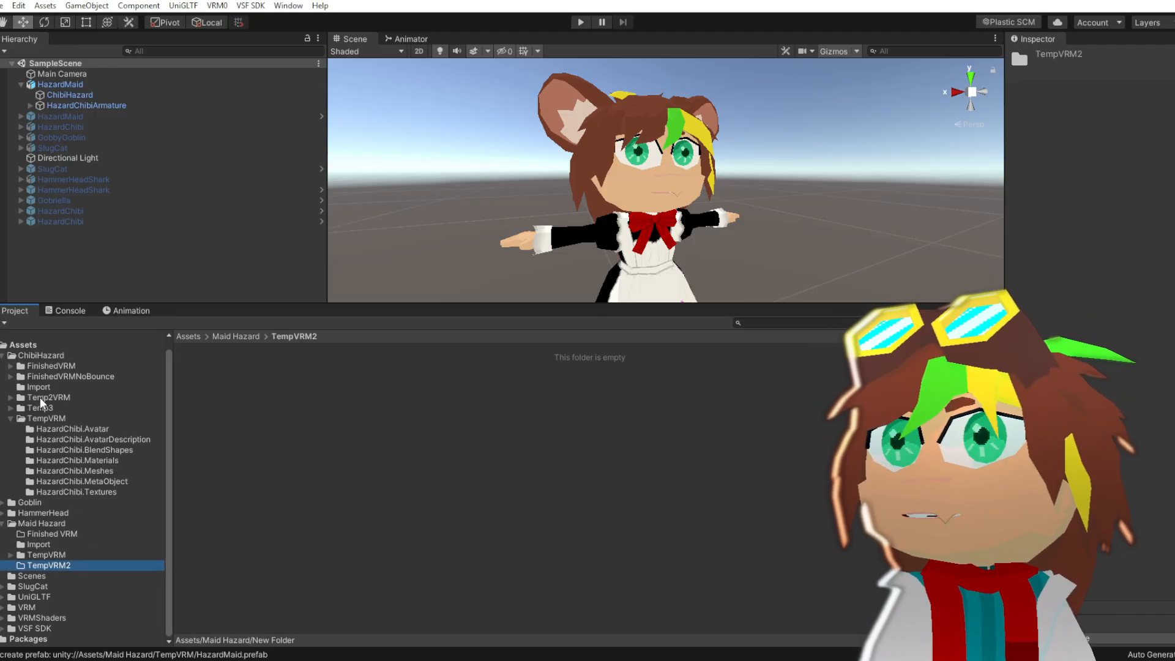
Start a VRM 0 export of the original HazardMaid model and enter the title Hazard Maid
click(41, 86)
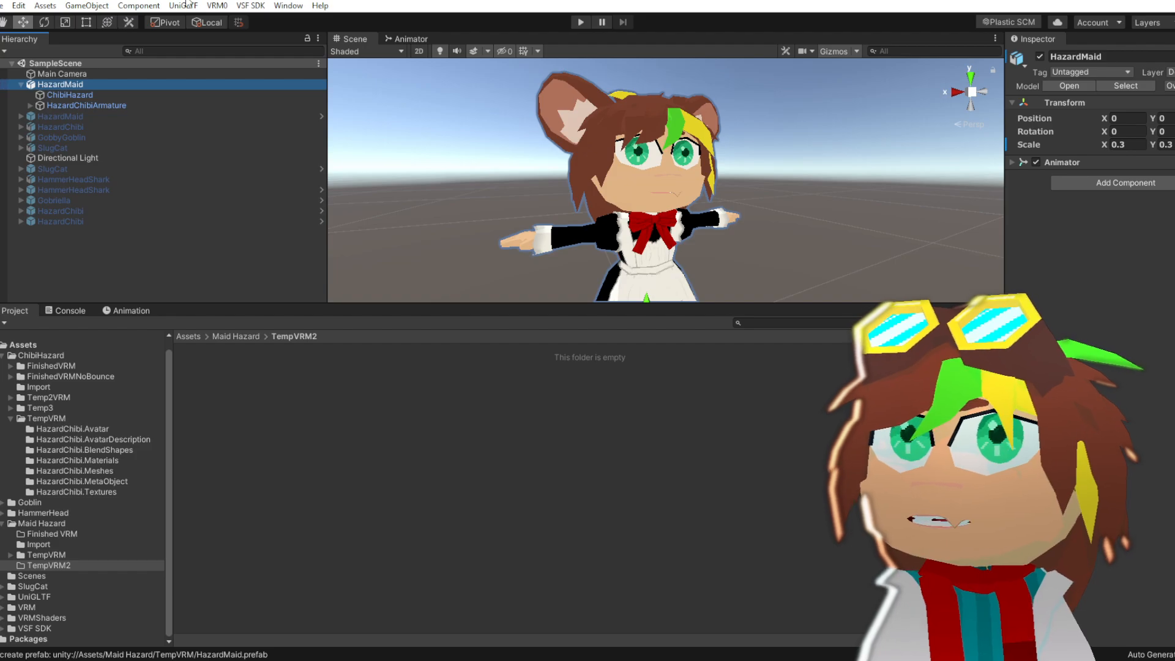
click(215, 7)
click(312, 35)
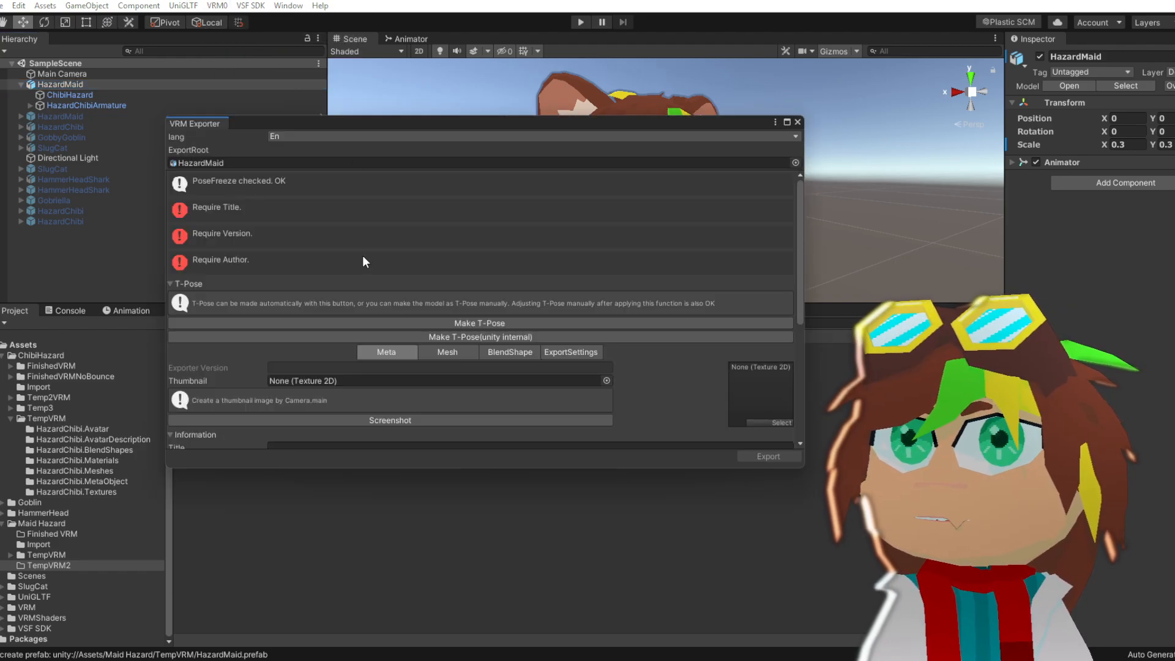
click(303, 290)
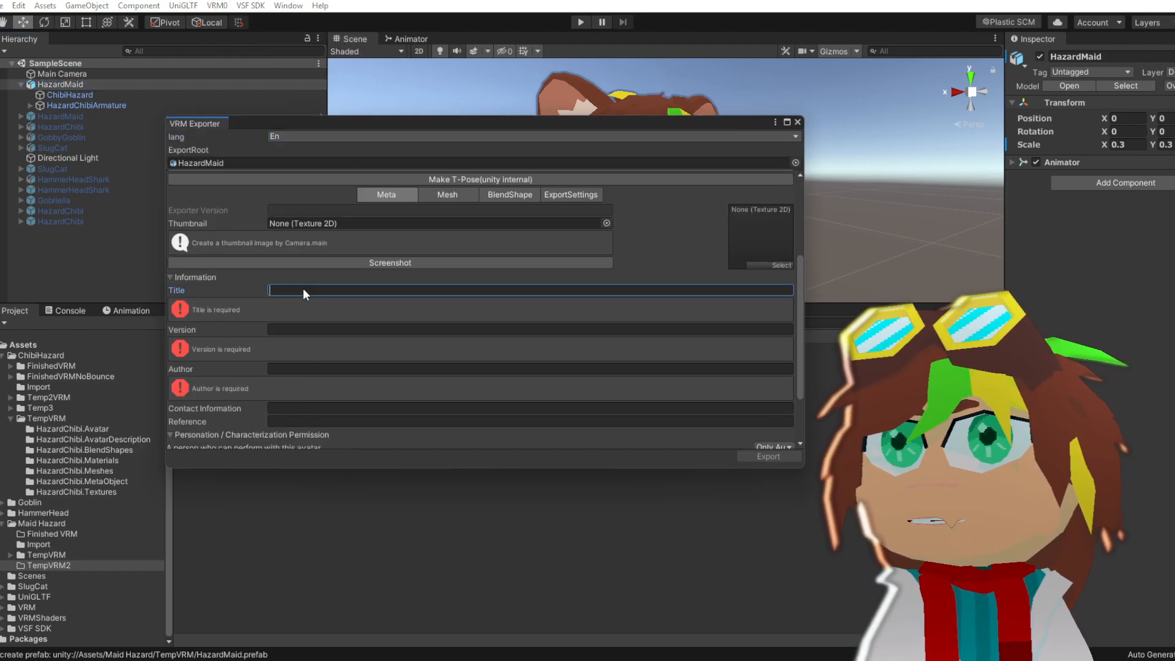
text(H)
scroll(305, 295, down, 1)
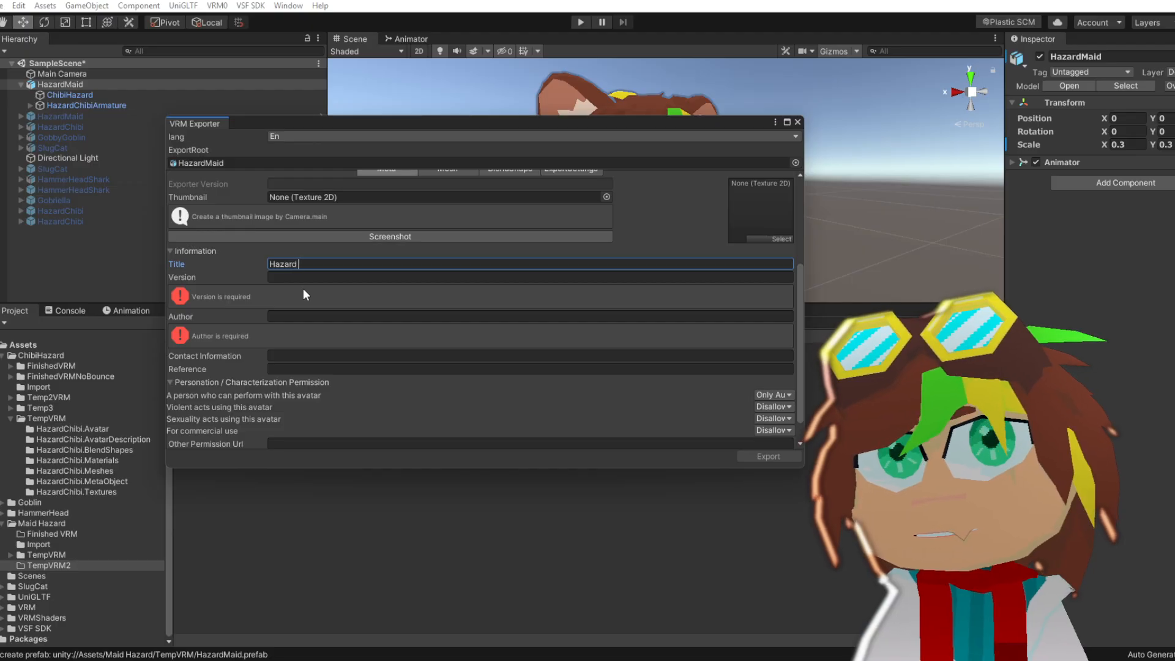
text(azard Maid)
click(780, 239)
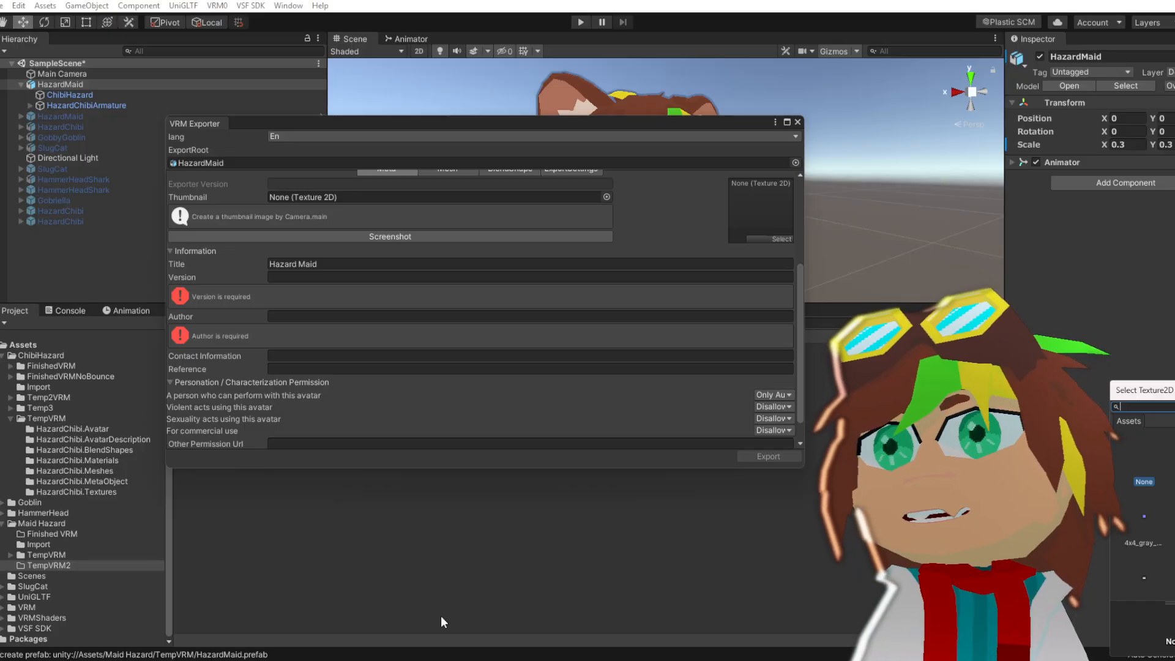
click(106, 540)
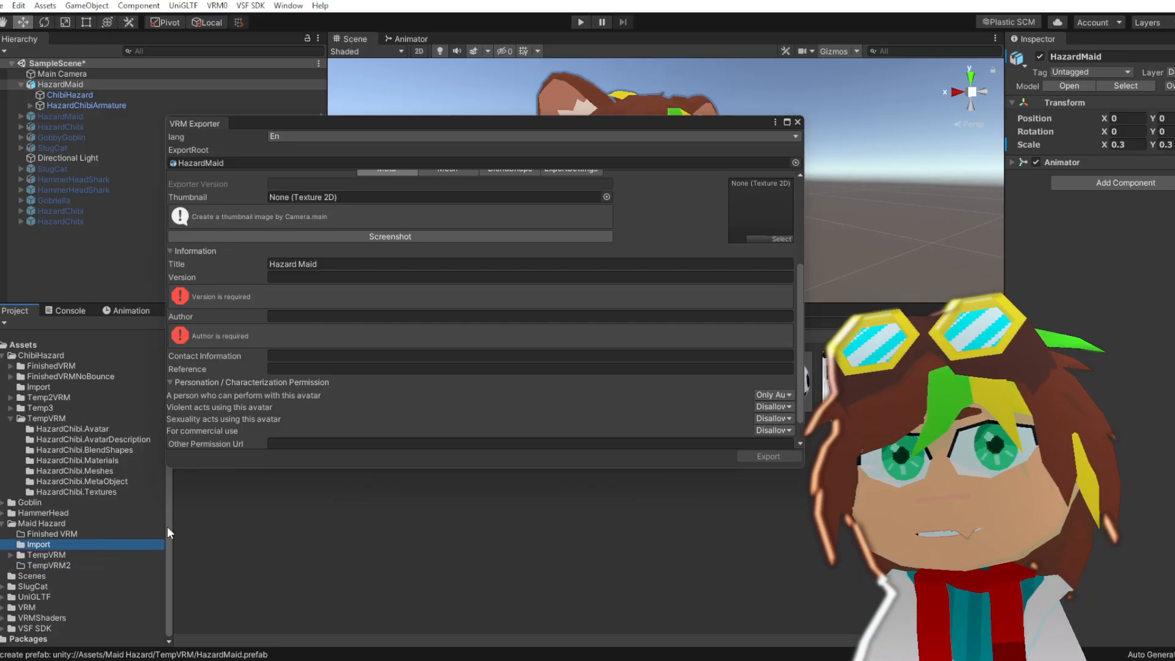
click(666, 136)
click(651, 127)
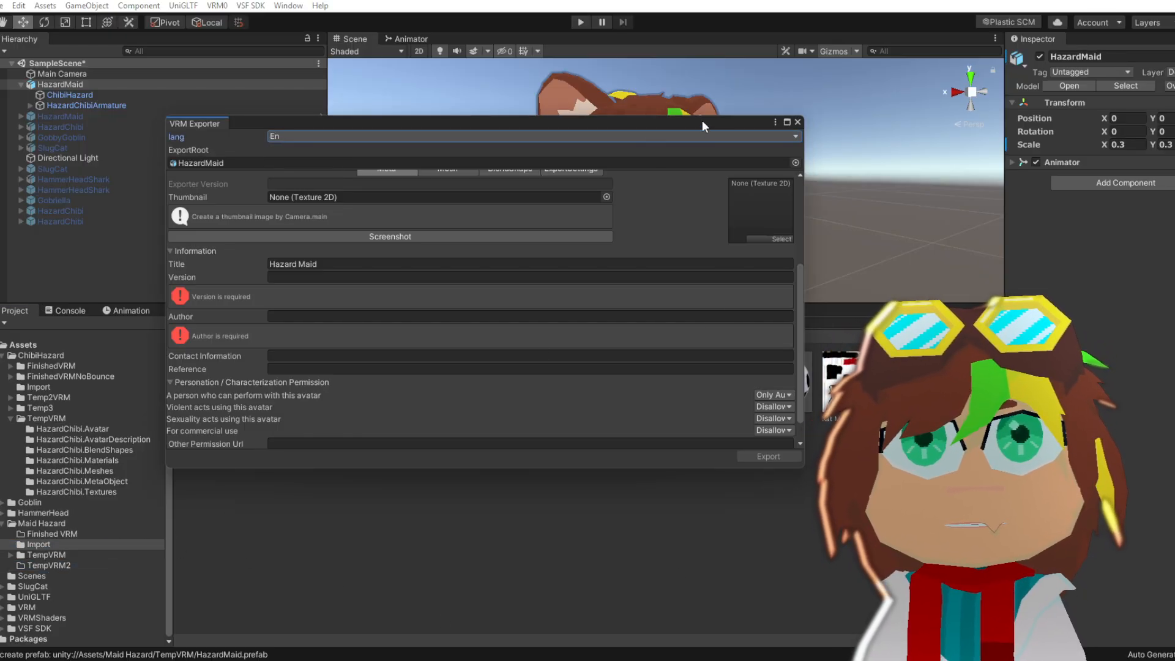
drag(705, 125, 730, 123)
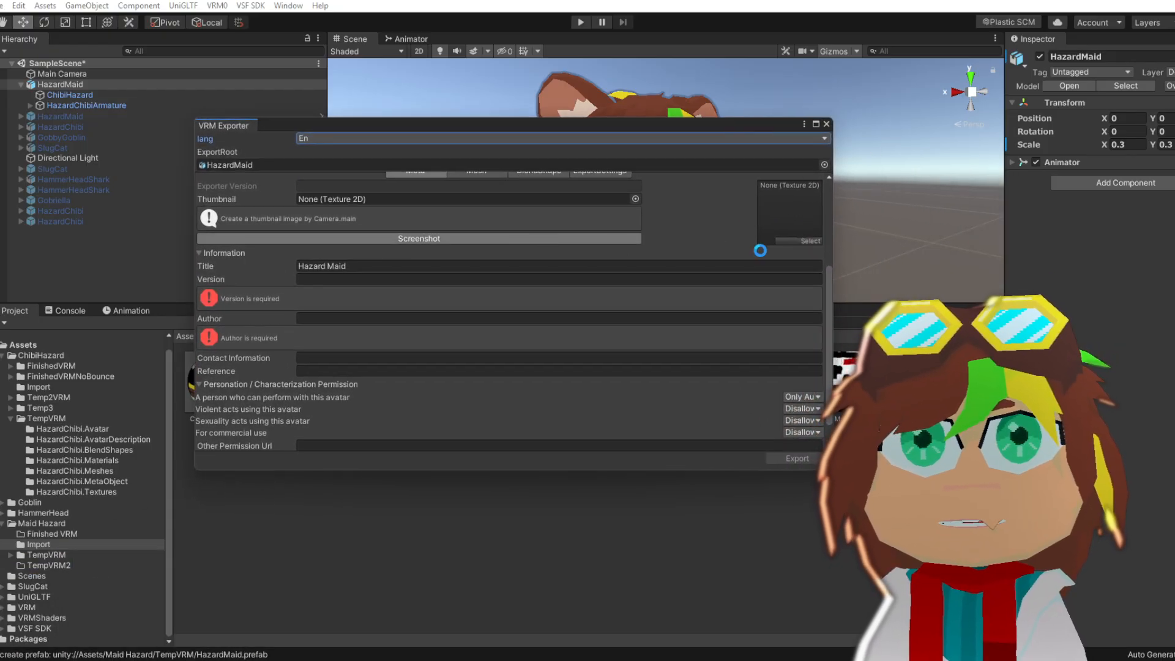
click(785, 221)
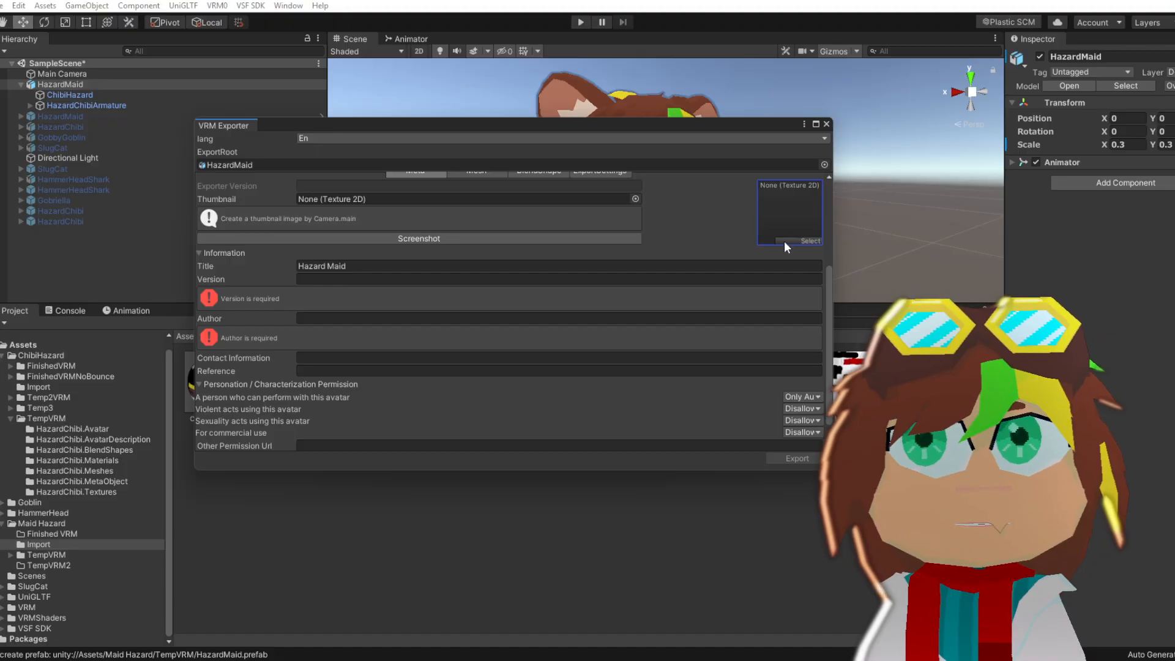
Search the textures for "thumbnail" and assign the HazardMaid portrait as the VRM export's thumbnail
scroll(783, 241, up, 3)
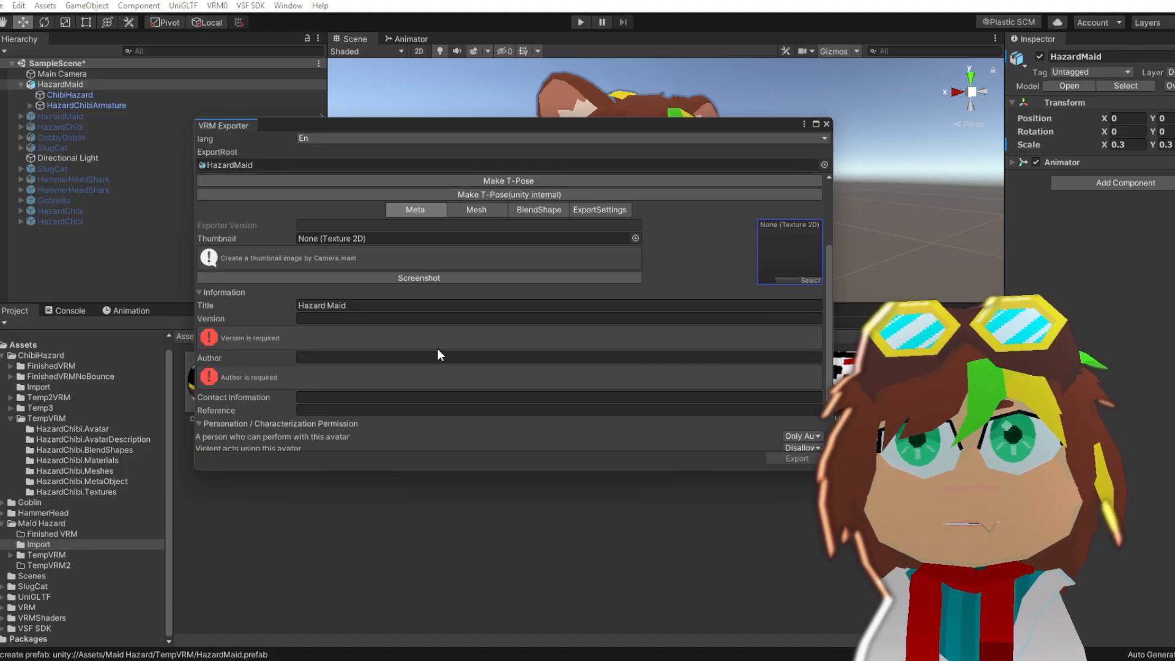
click(803, 281)
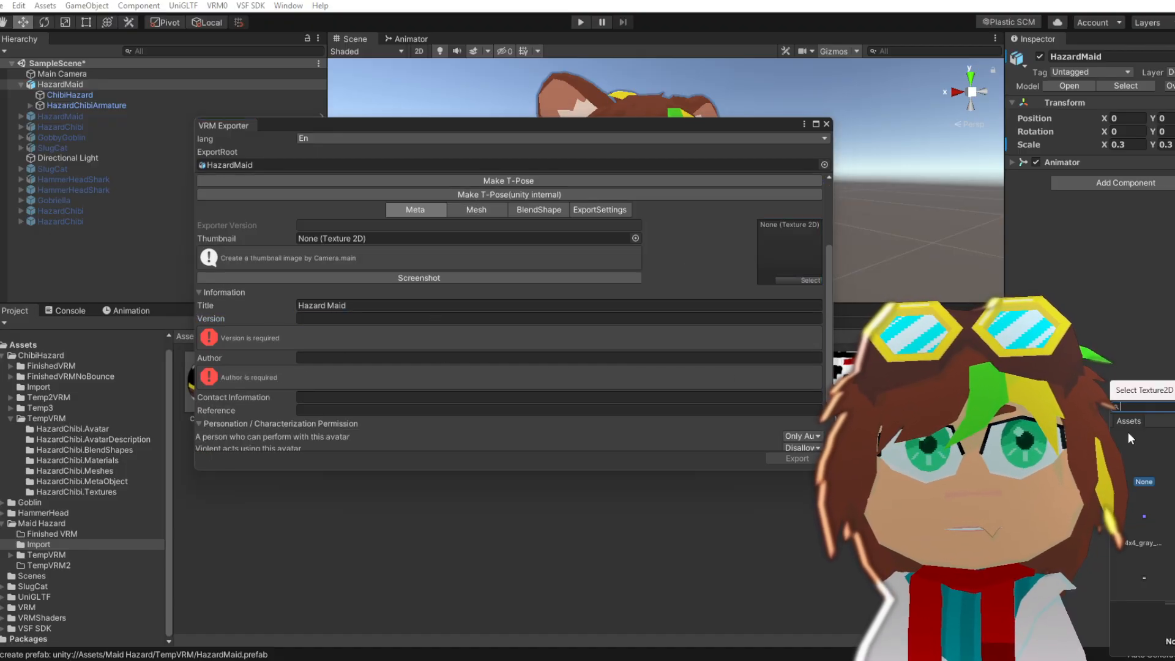
text(thumbn)
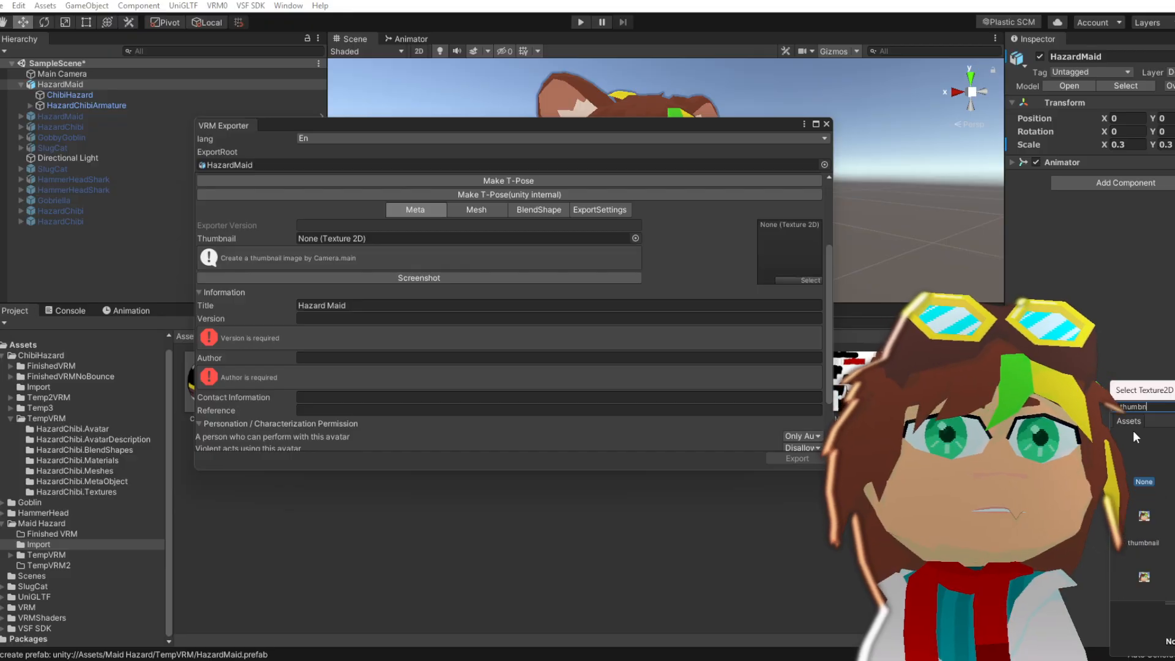
text(ail)
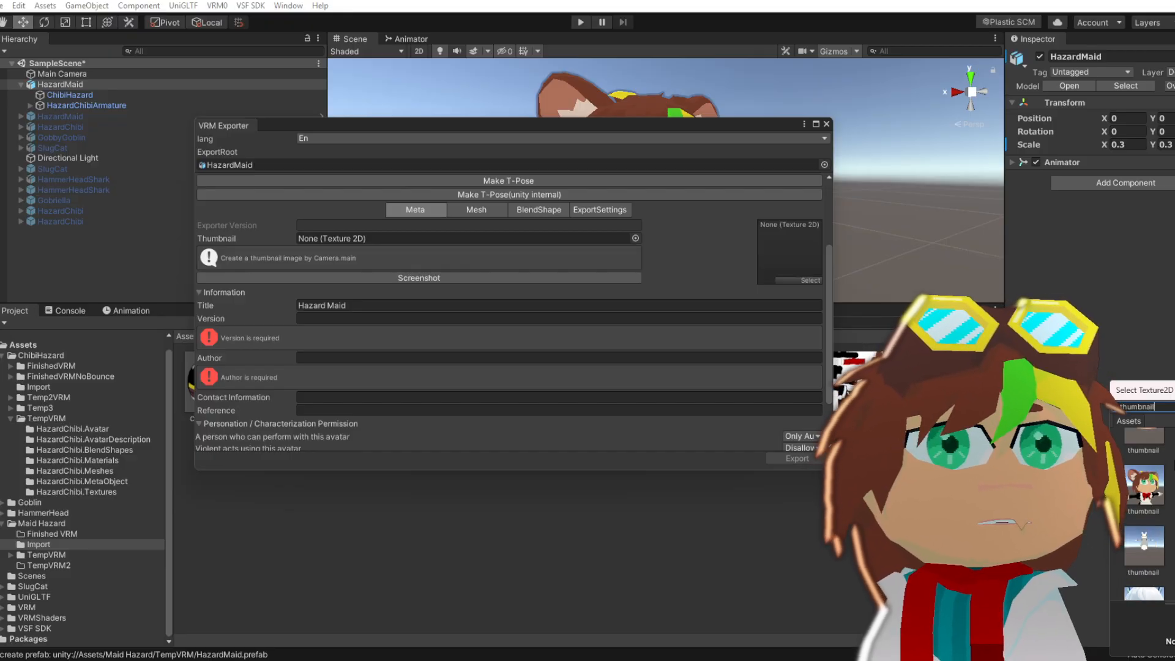
click(1151, 484)
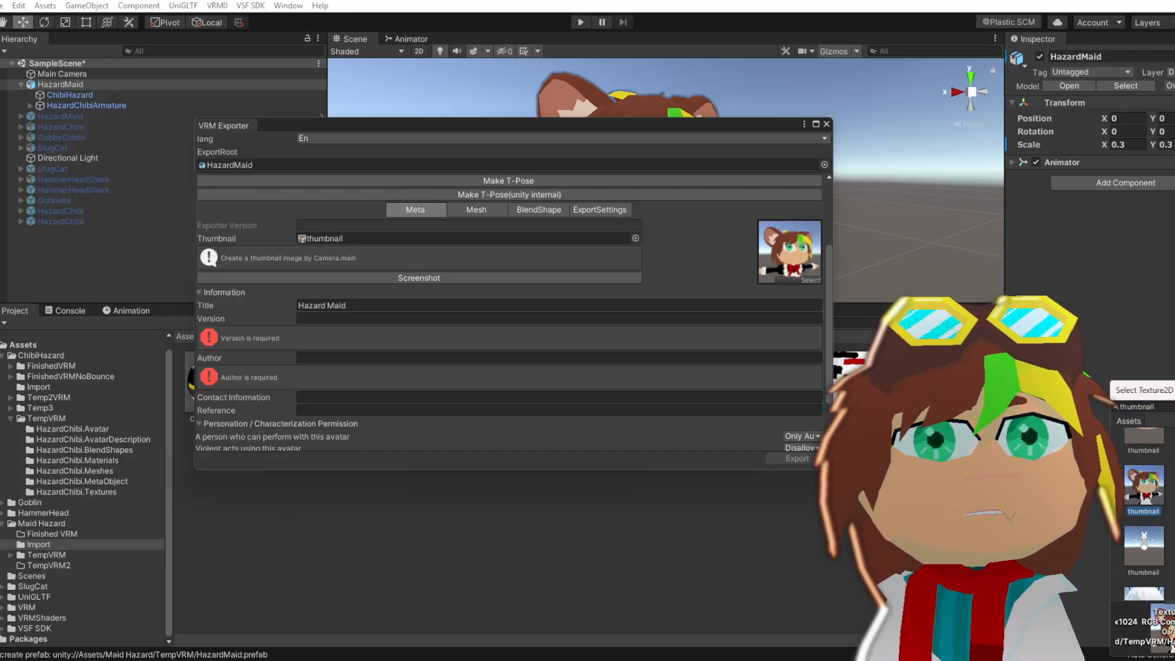
Confirm the HazardMaid portrait as the export thumbnail and close the texture picker
click(1174, 485)
click(1152, 484)
click(1174, 484)
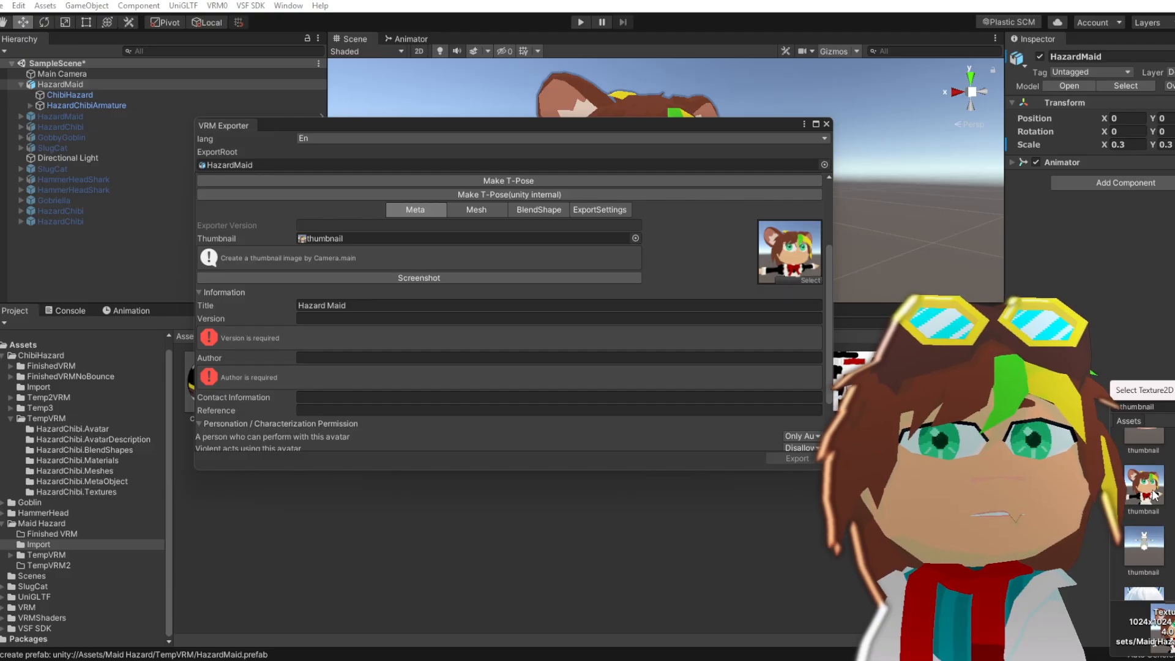
click(1174, 389)
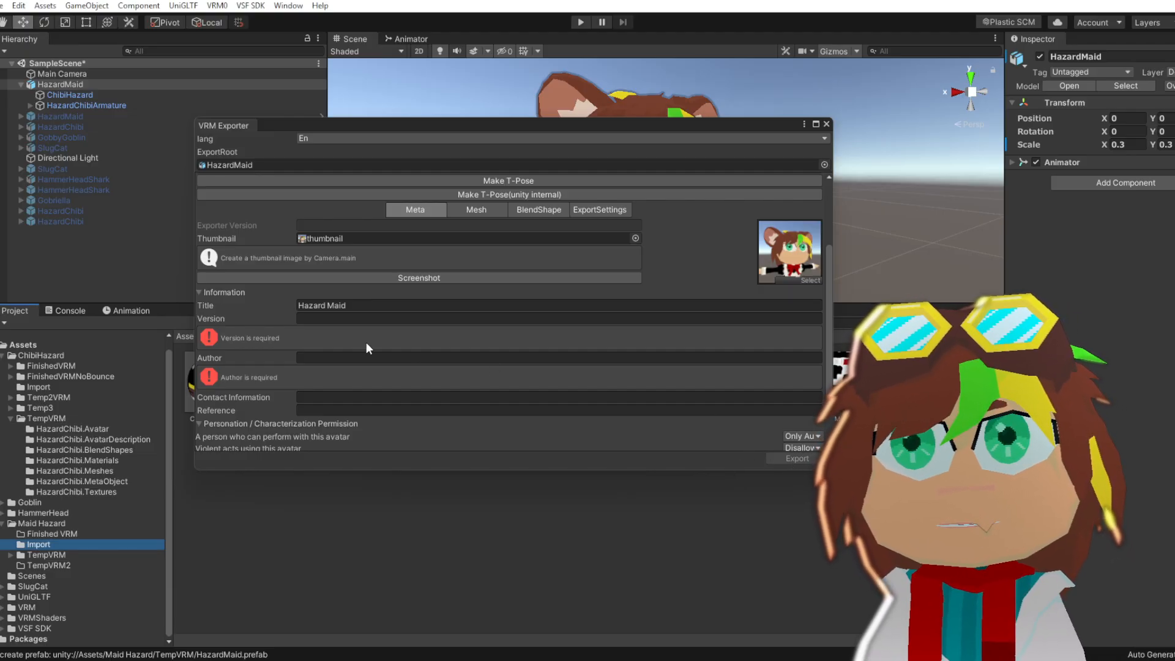
Set the export's version to 0.02, fill in the author name, and export the avatar into TempVRM2
click(345, 317)
text(0.02)
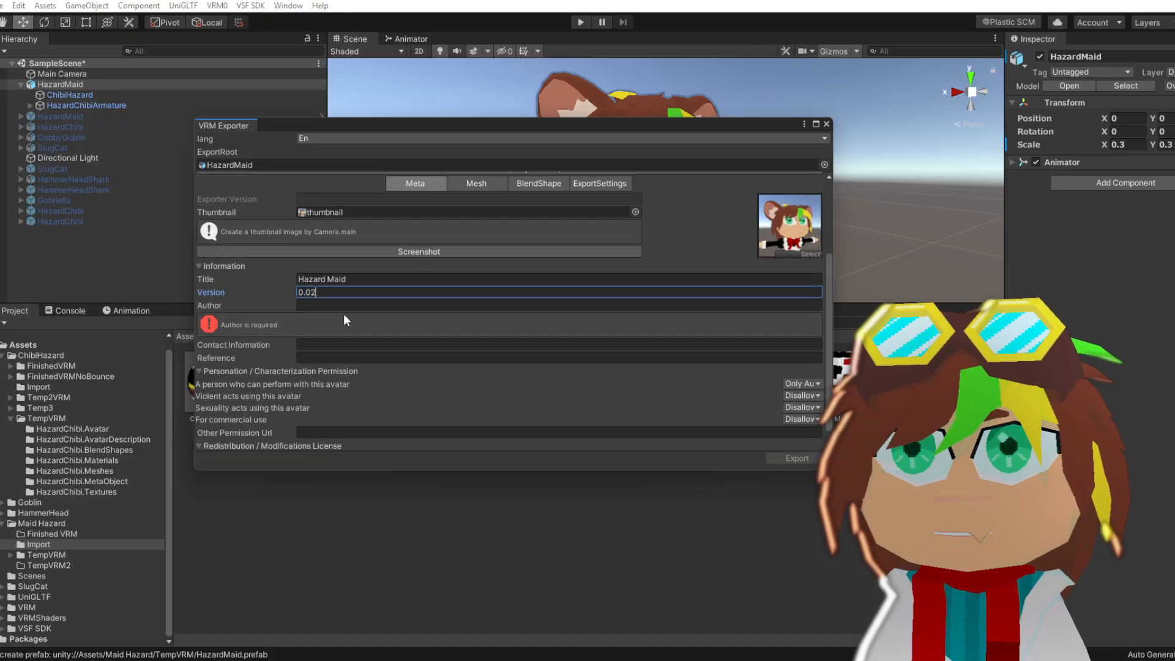
click(321, 305)
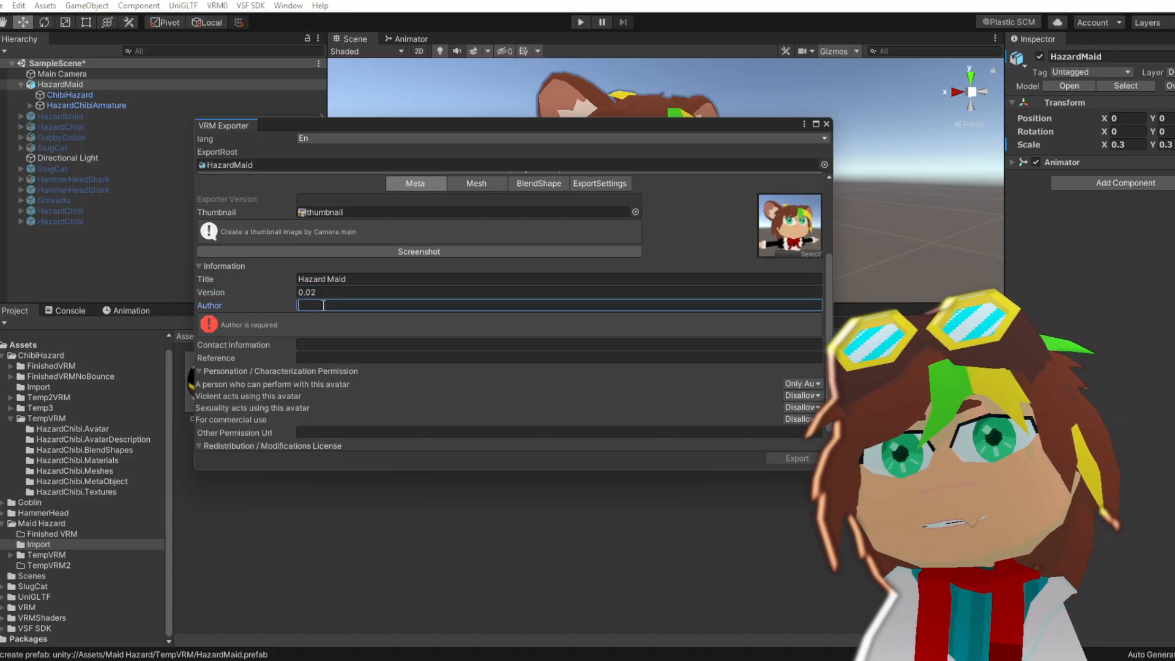
text(Hazard)
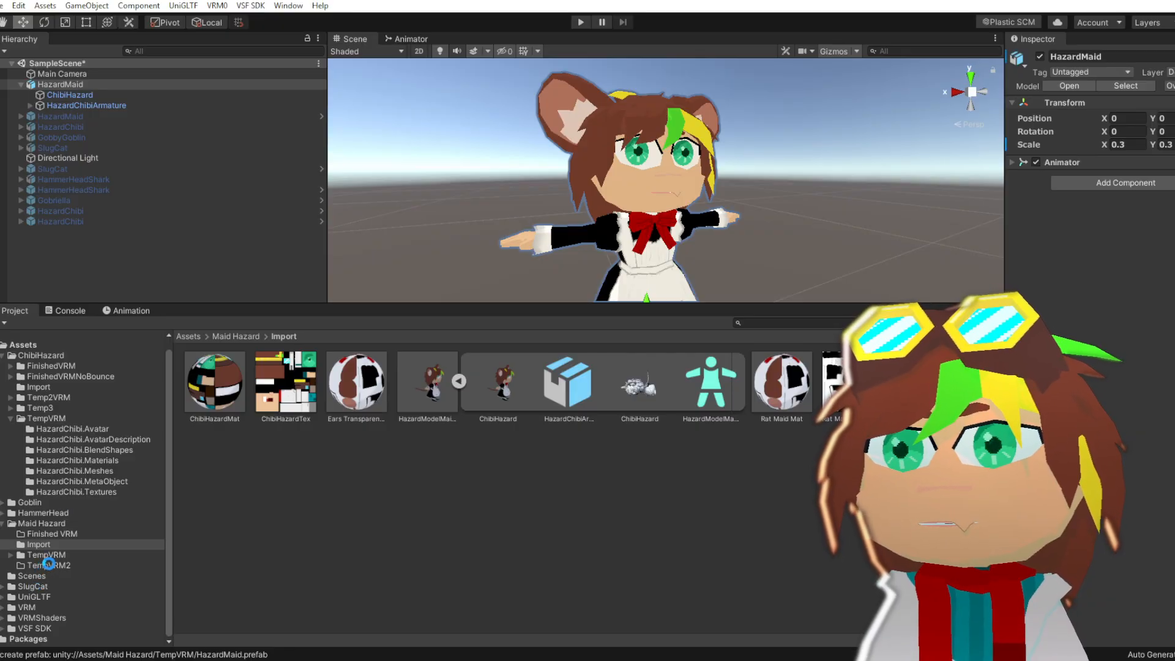
Inspect the ChibiHazard.baked mesh in TempVRM2's HazardMaid.Meshes folder
click(49, 562)
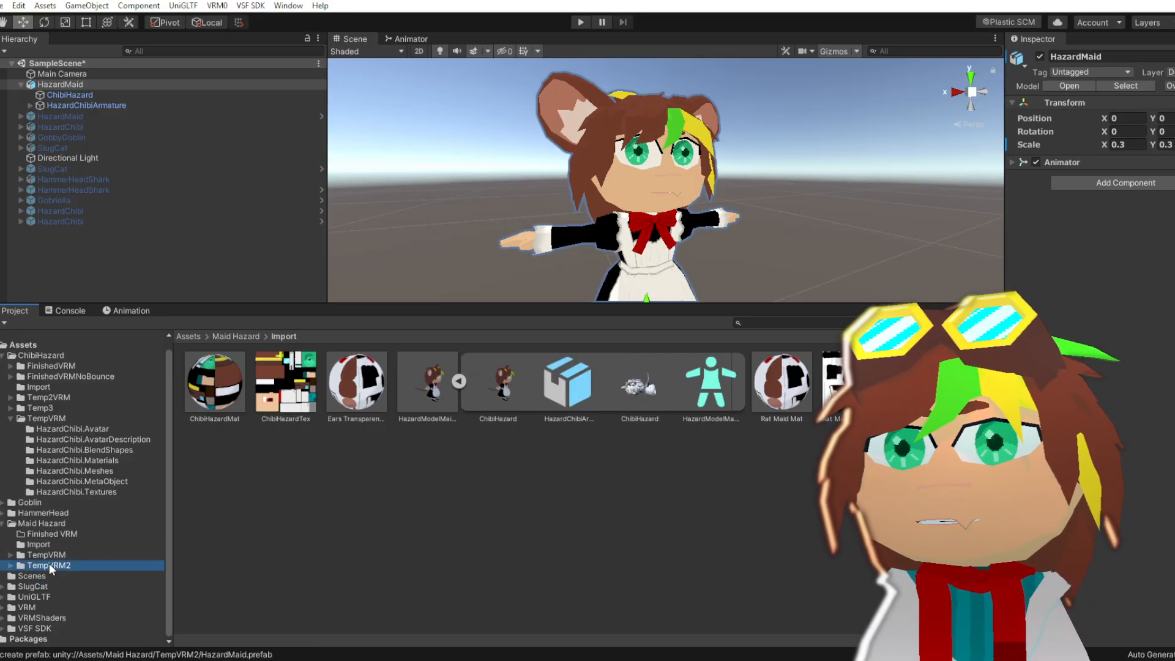
click(351, 385)
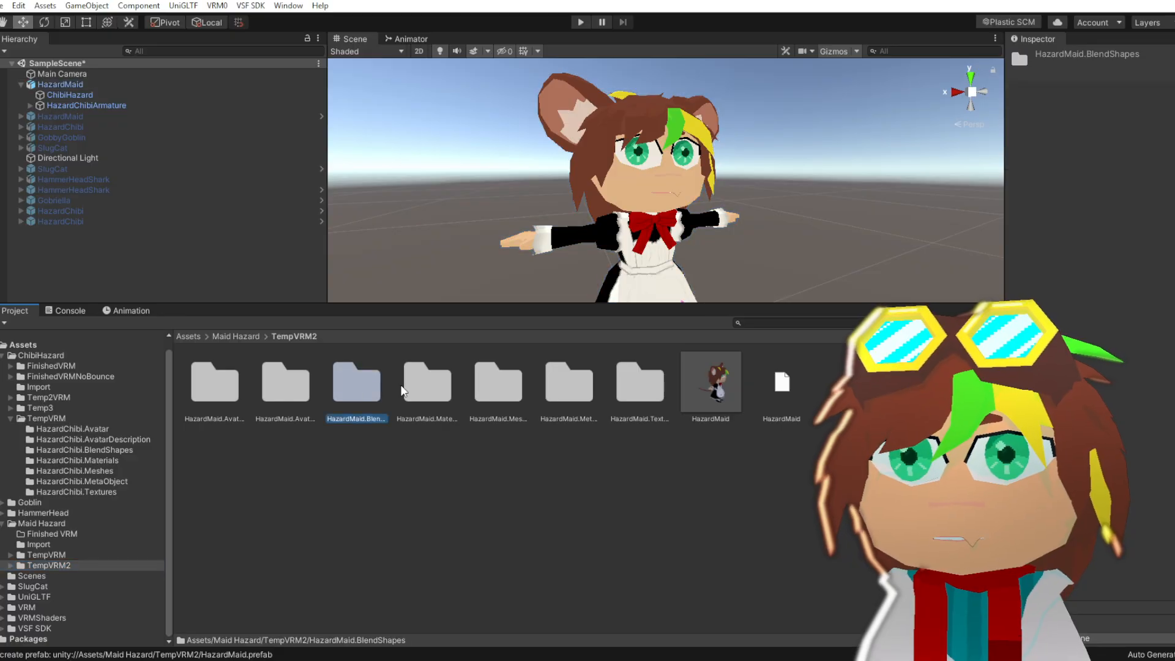
click(432, 384)
double_click(509, 388)
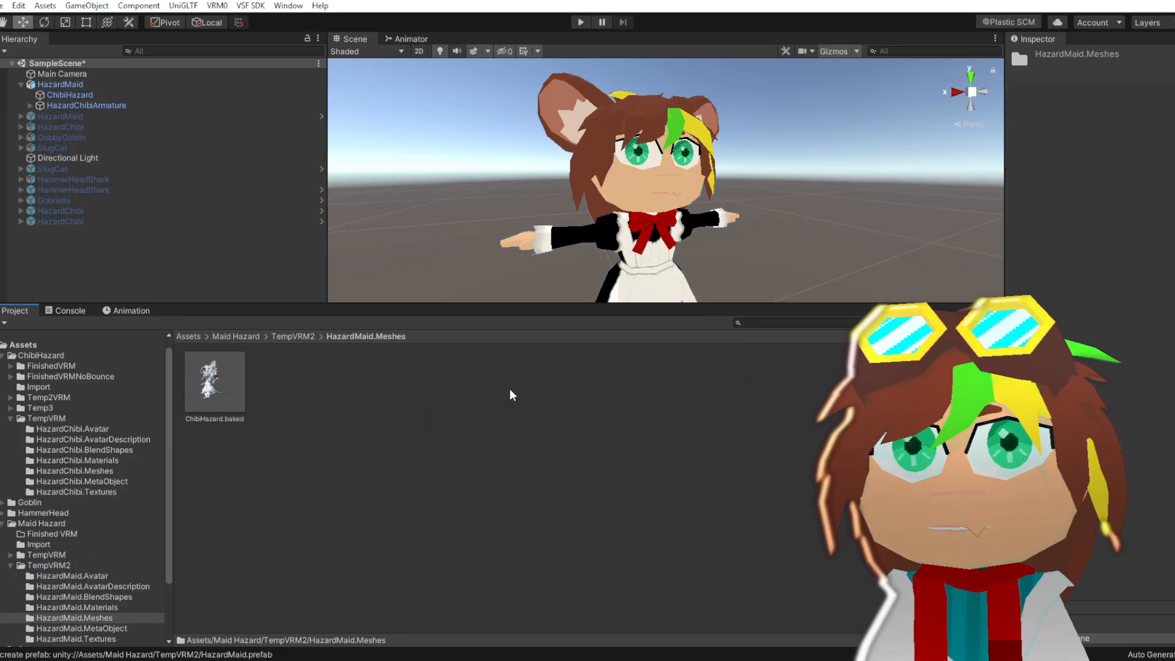
click(223, 382)
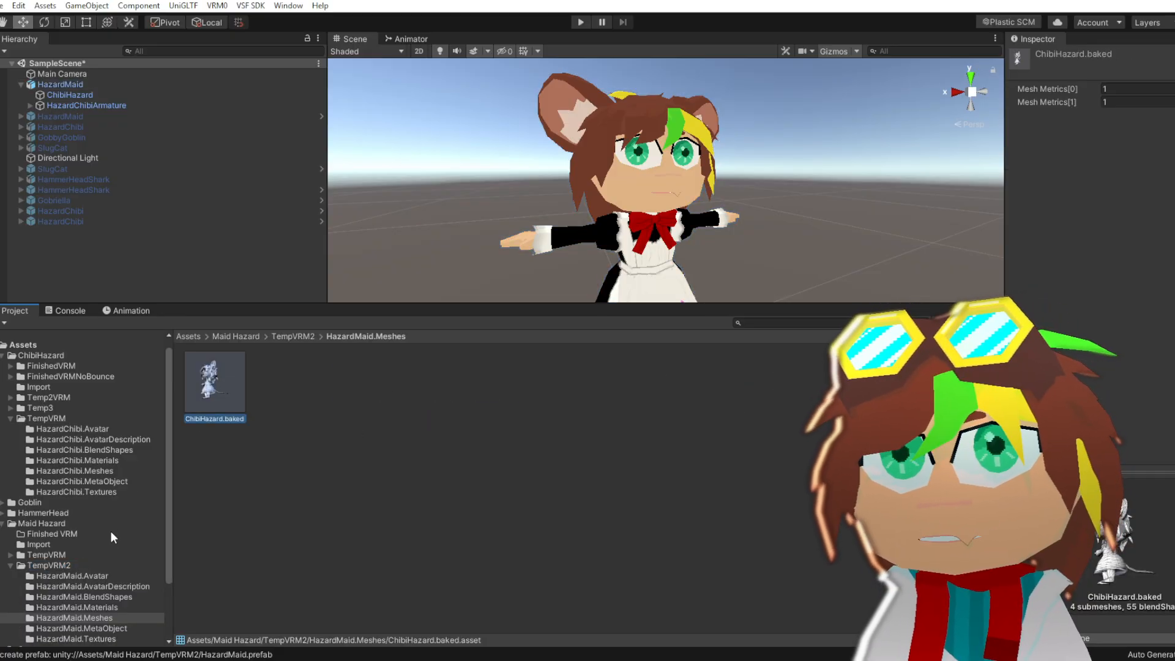
Deactivate the original HazardMaid model, then activate the HazardMaid VRM prefab in the scene and frame it
click(60, 84)
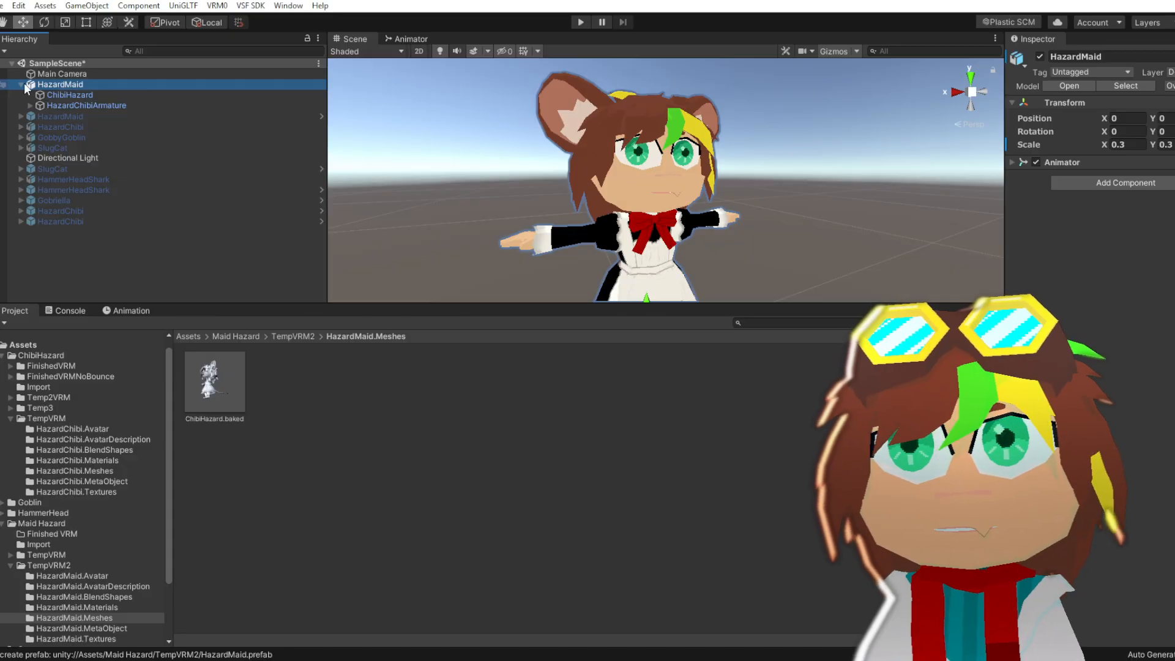
click(56, 95)
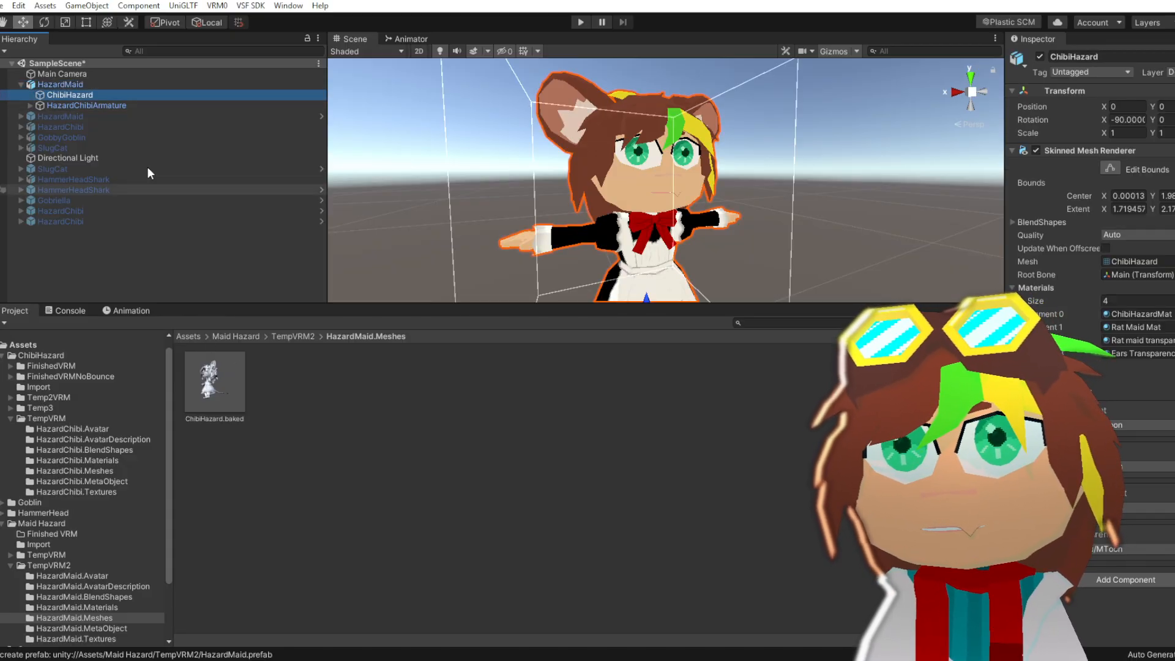
click(60, 85)
click(1039, 56)
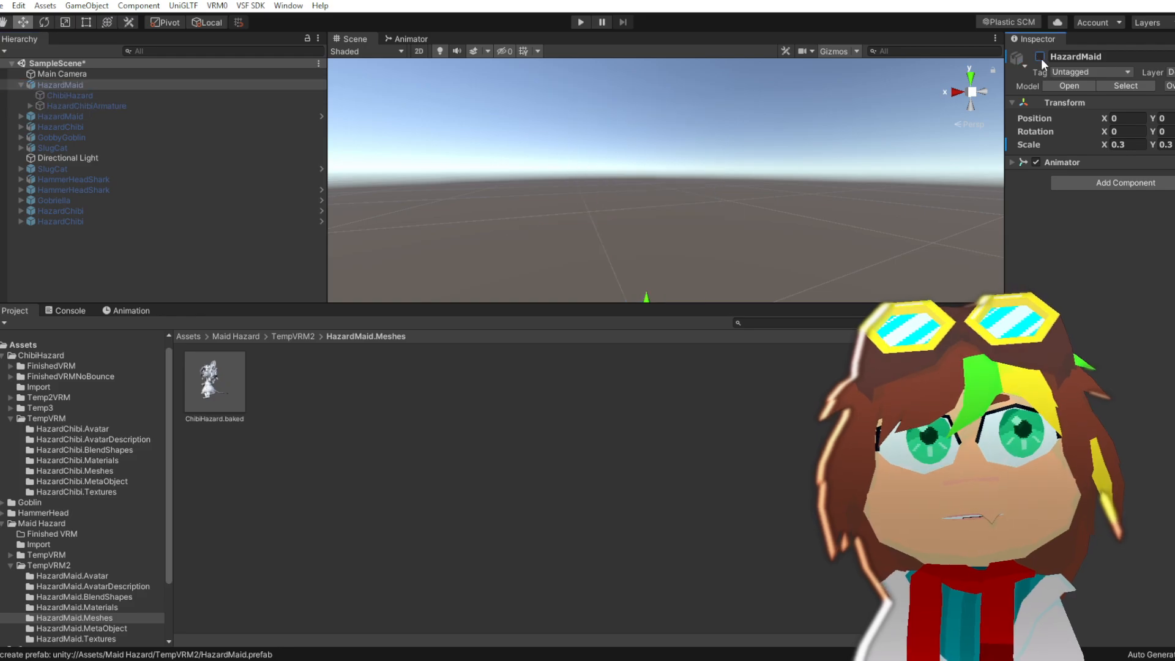
click(92, 125)
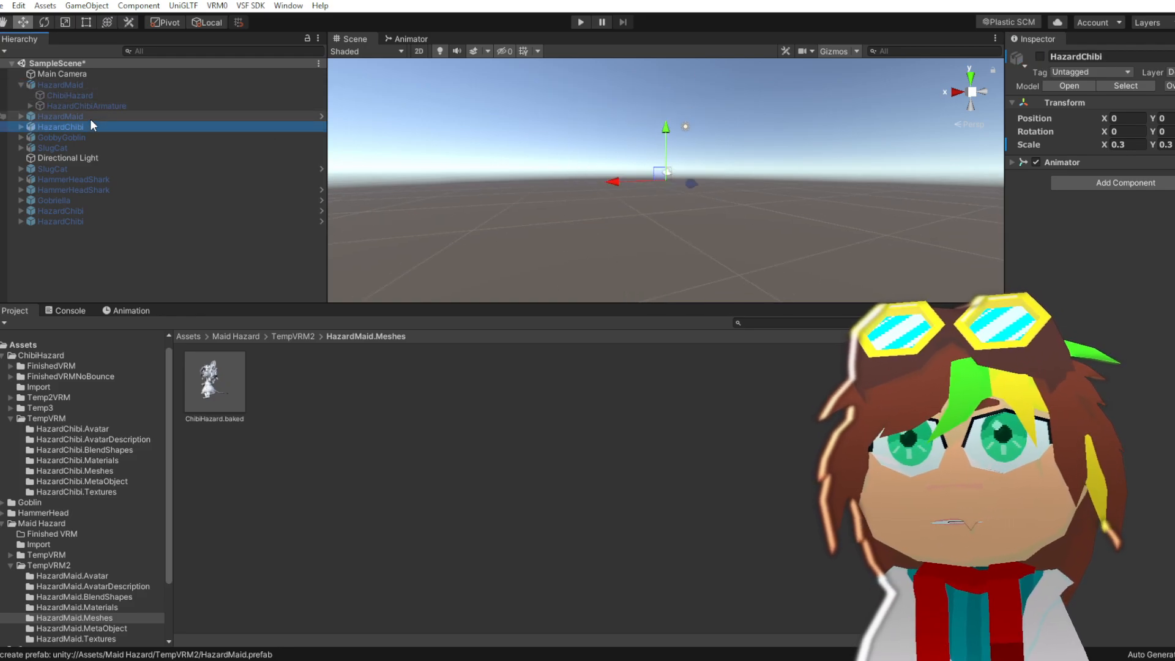
click(90, 119)
click(1039, 57)
click(1039, 57)
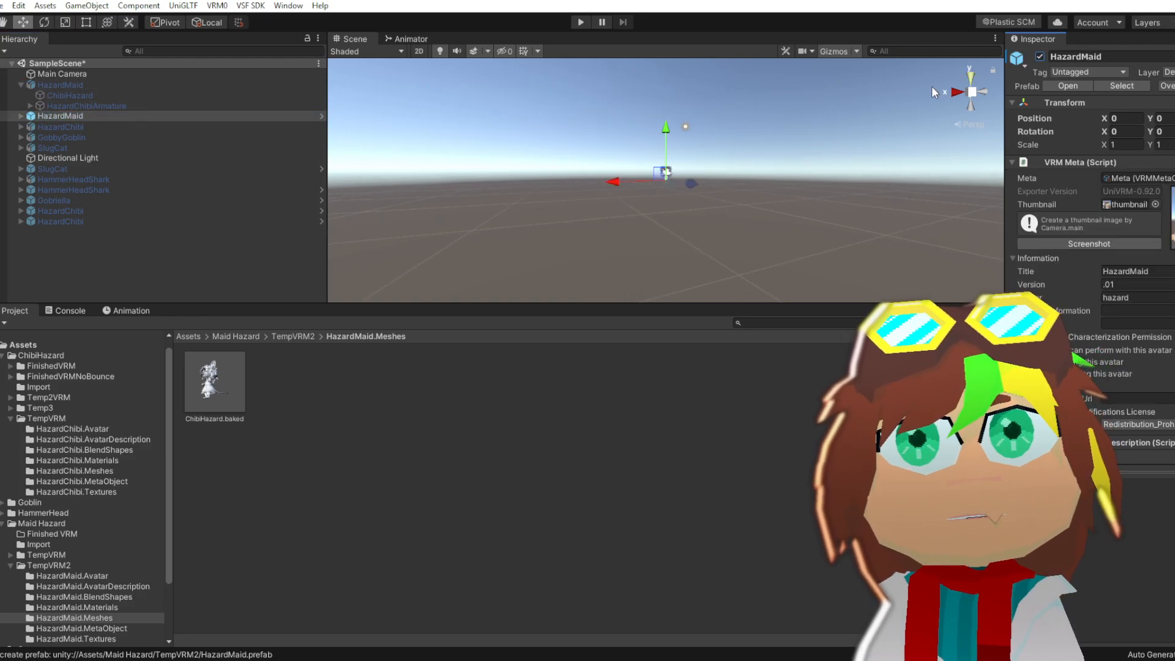
double_click(83, 114)
key(f)
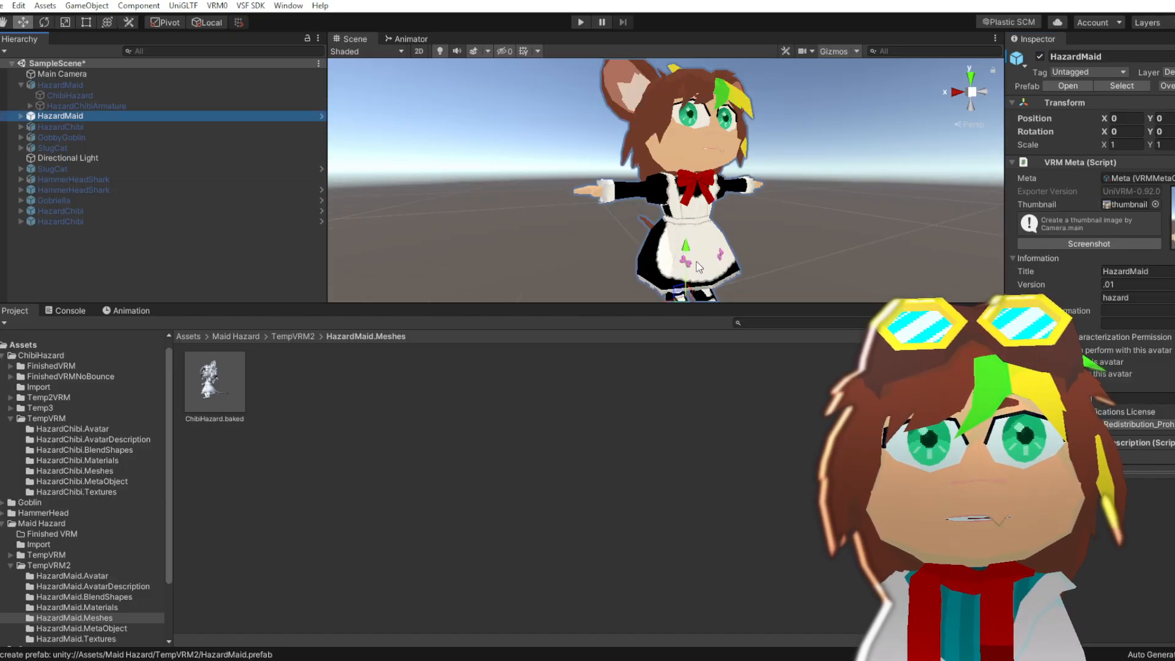
Assign TempVRM2's ChibiHazard.baked mesh to the ChibiHazard renderer of the HazardMaid VRM and apply the override to its prefab
click(221, 398)
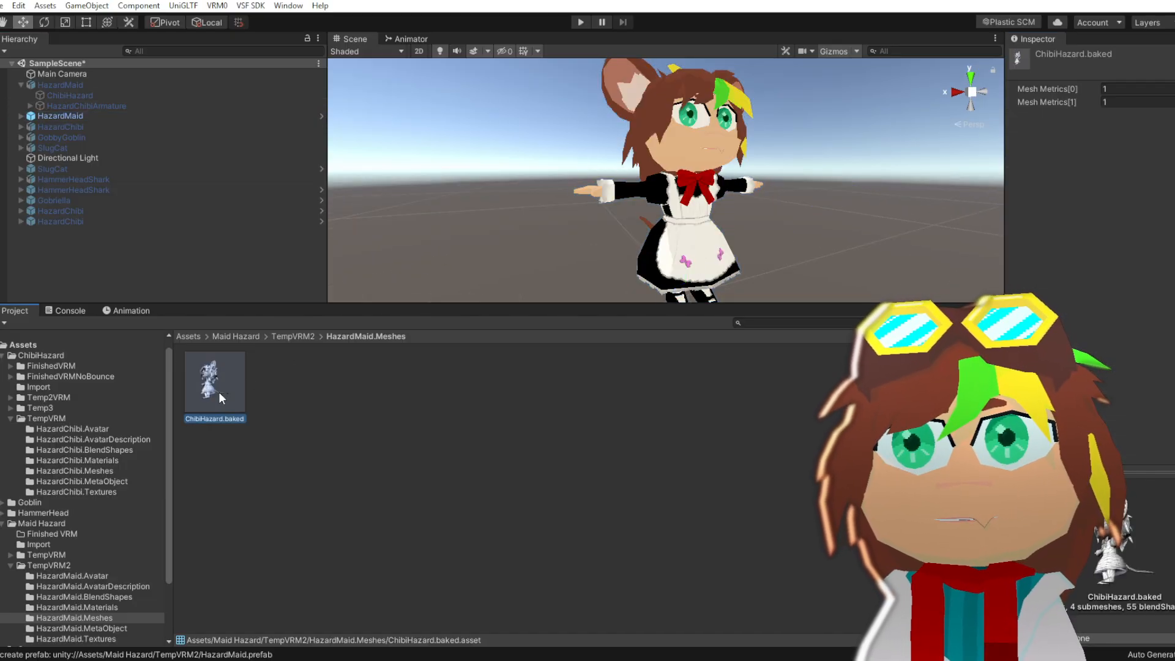
click(61, 117)
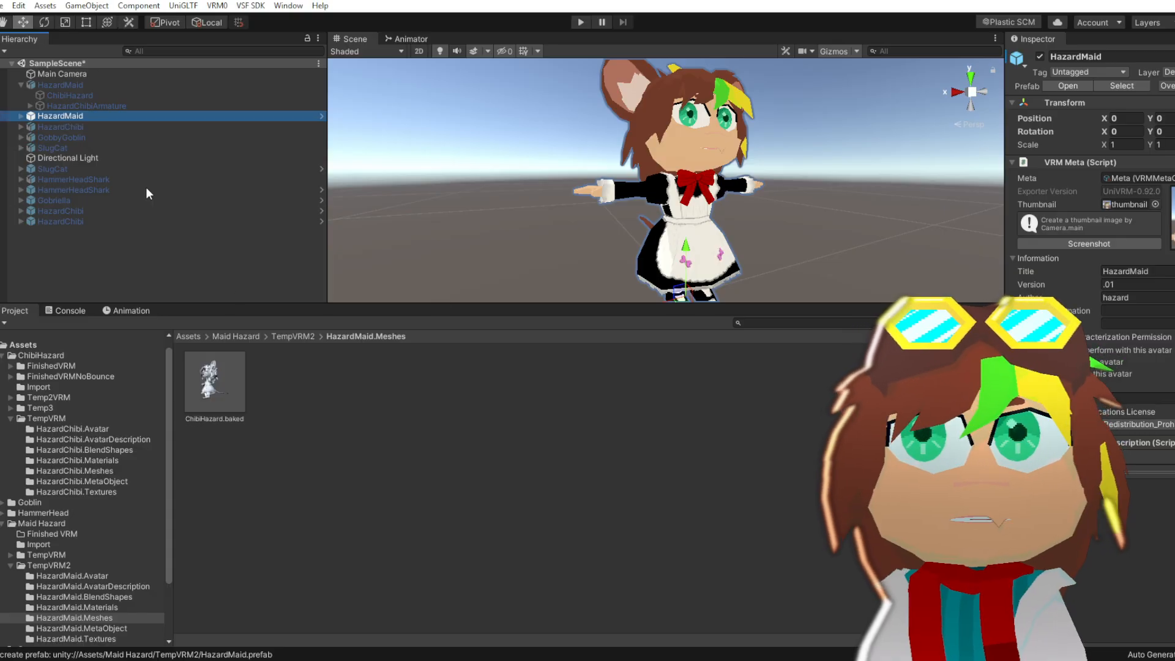
click(20, 116)
click(82, 125)
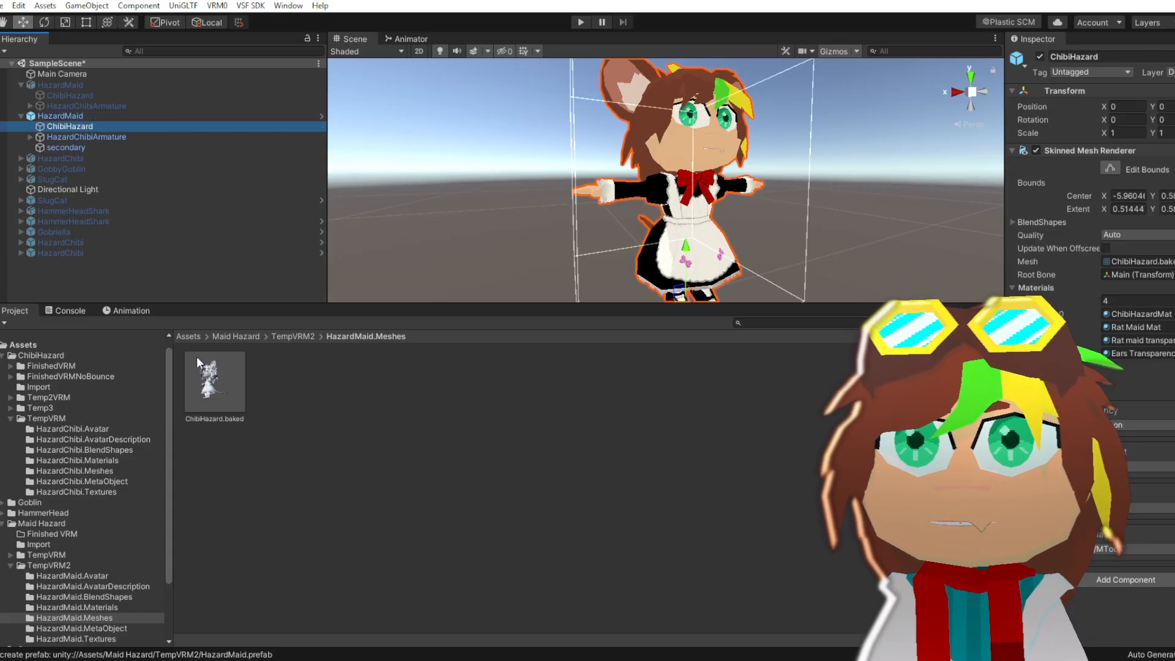
drag(225, 391, 1138, 261)
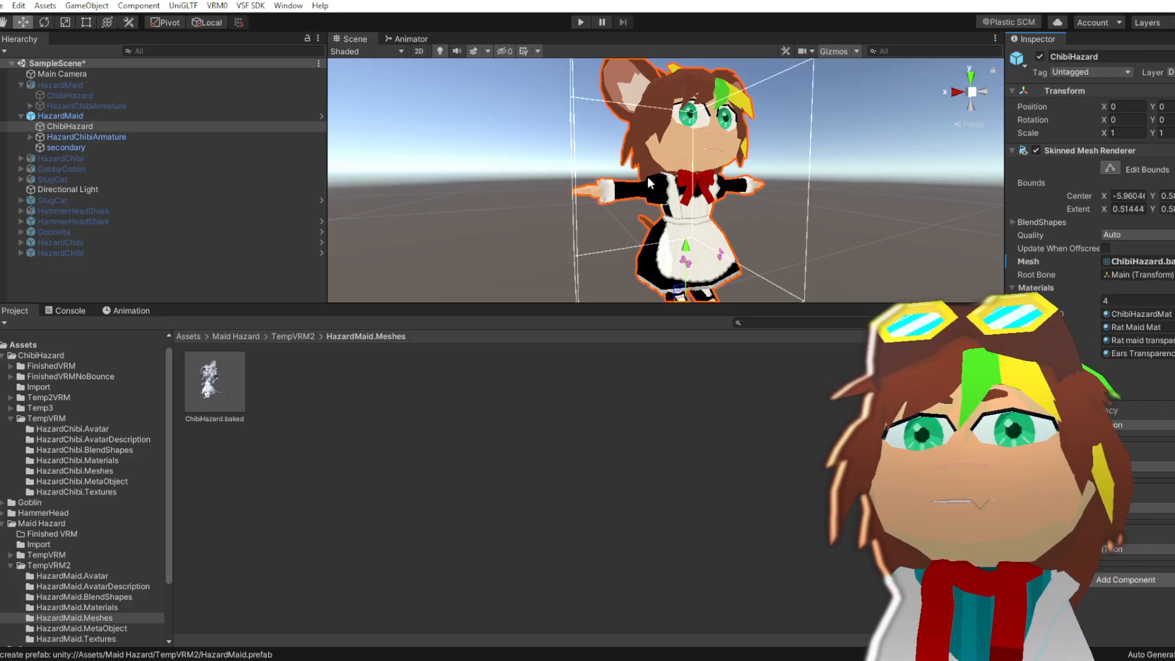
click(68, 116)
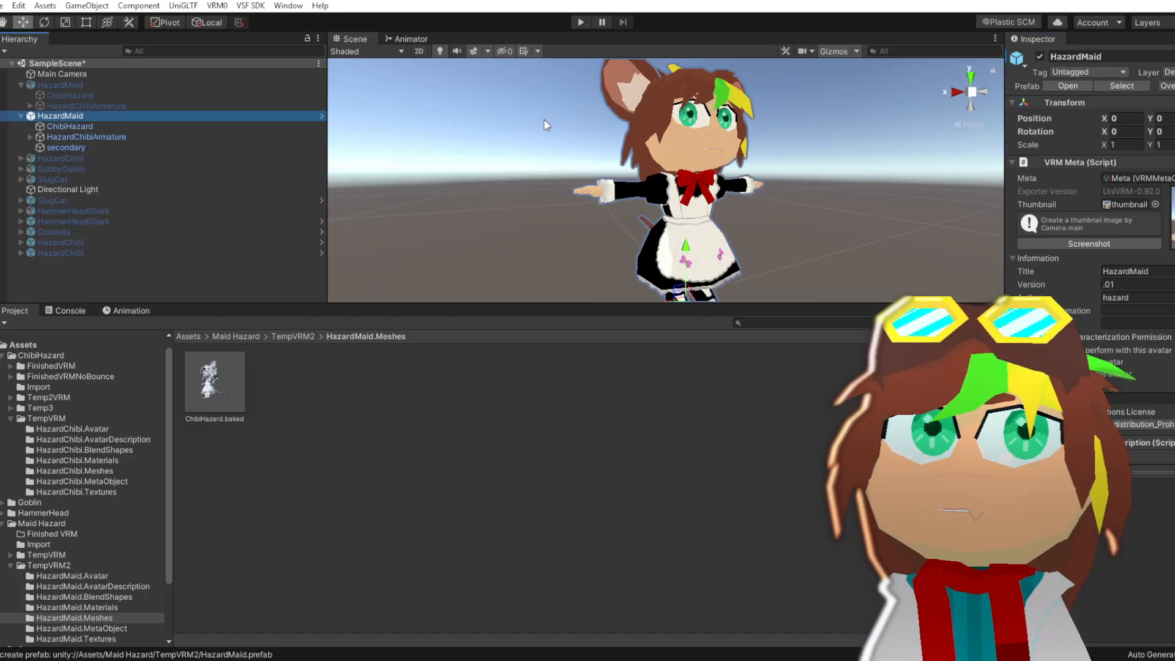
click(1166, 86)
click(1171, 201)
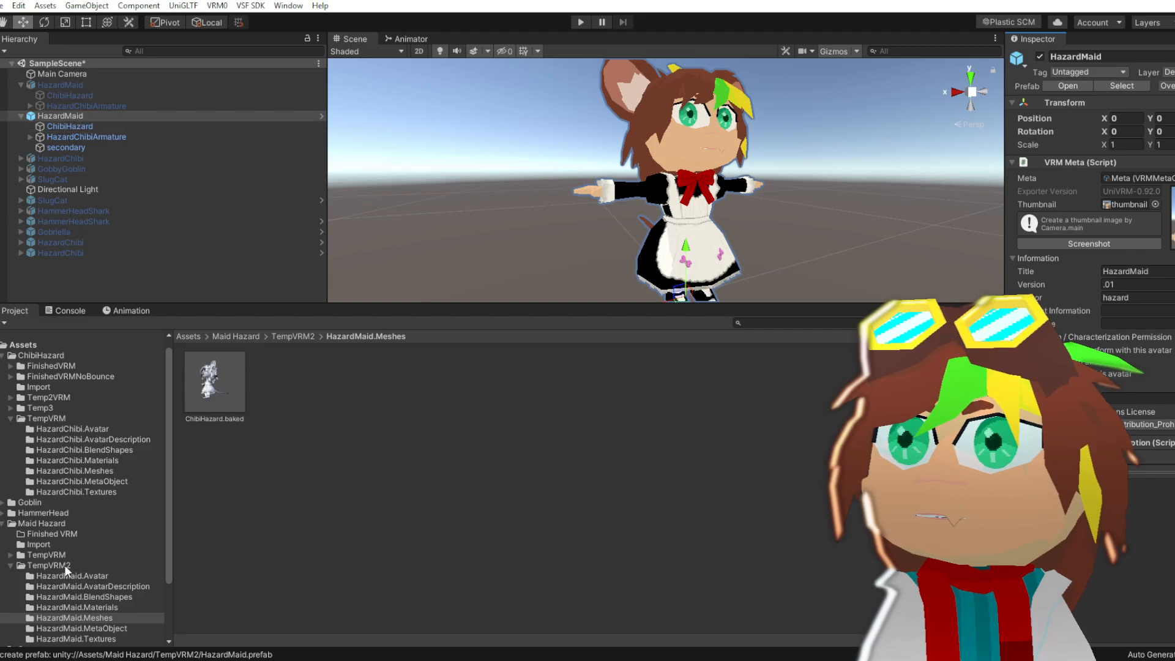
Delete the old ChibiHazard.baked mesh from HazardMaid.Meshes in Maid Hazard's TempVRM folder
click(83, 470)
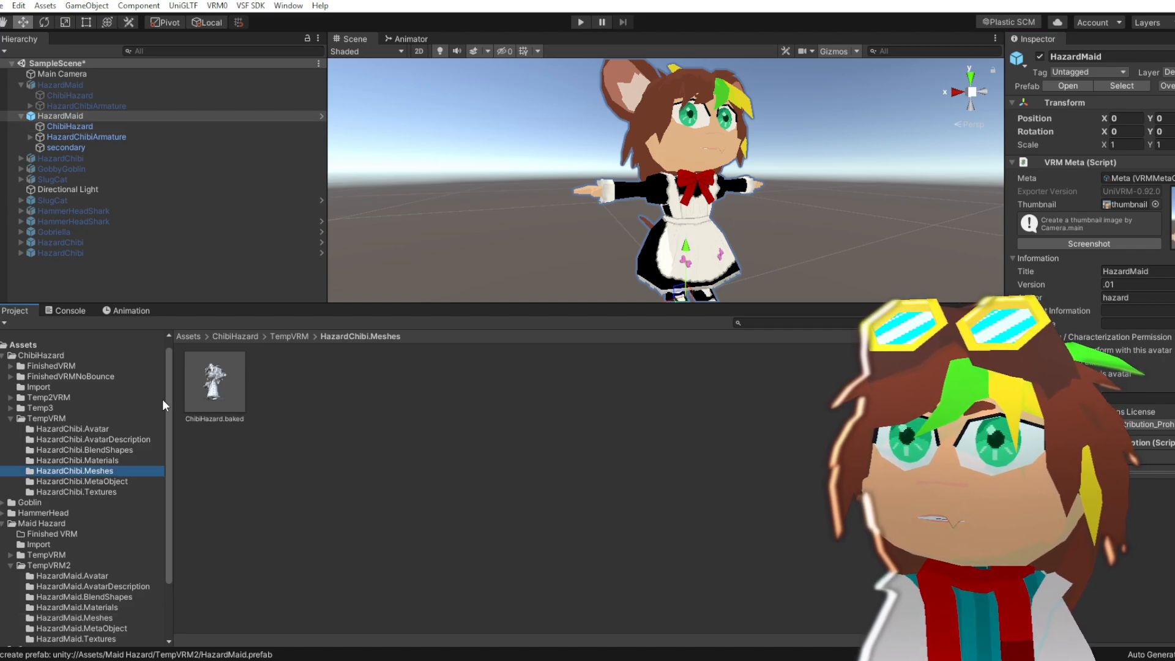
click(3, 356)
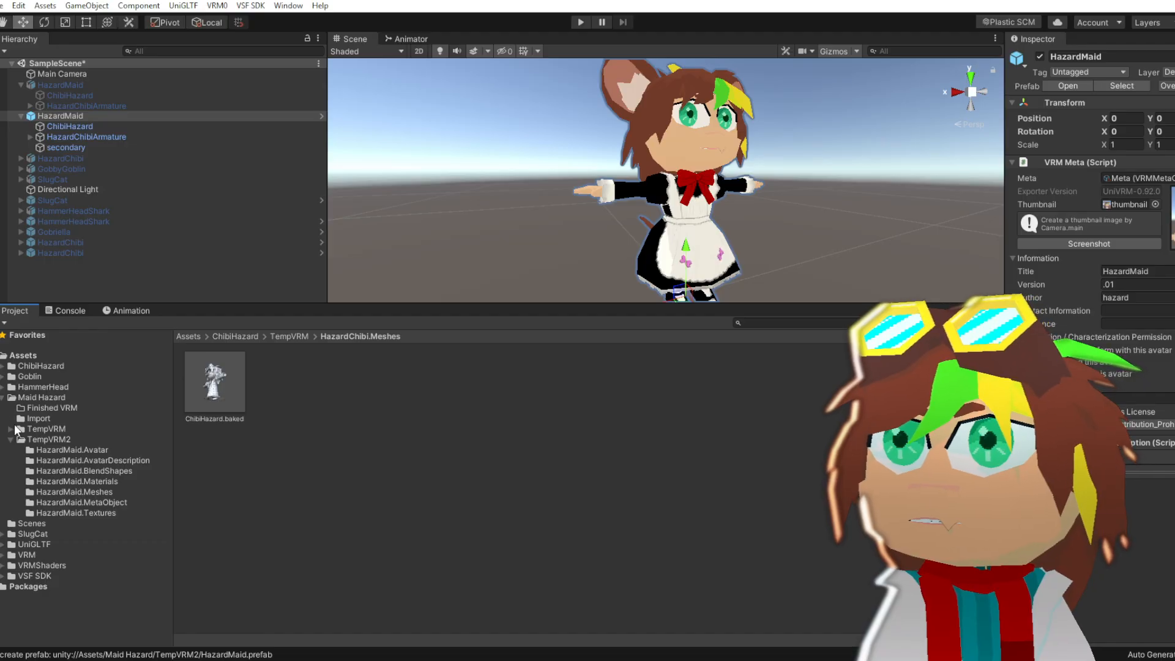
click(16, 430)
click(11, 428)
click(68, 471)
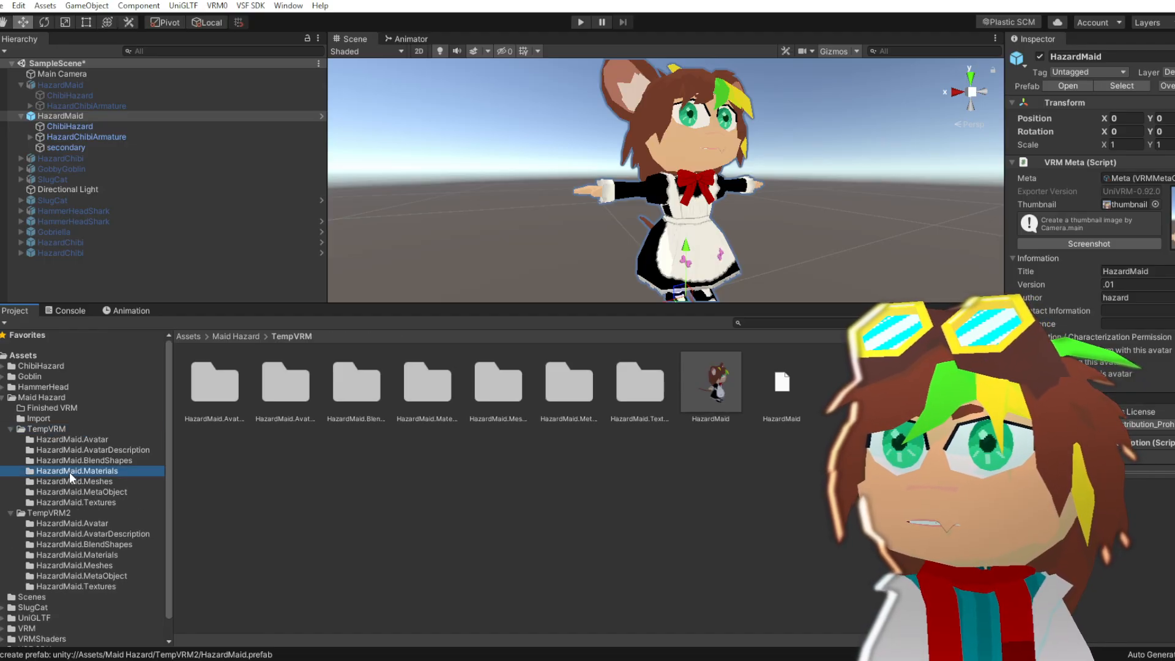
click(70, 480)
click(217, 387)
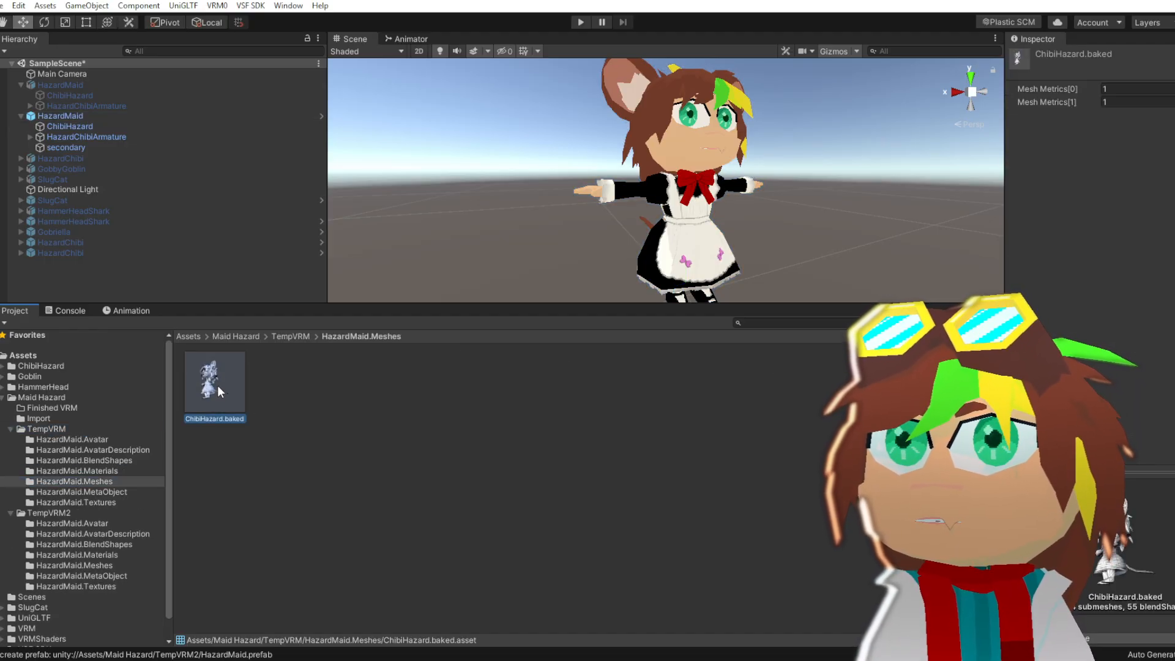
key(Delete)
click(649, 358)
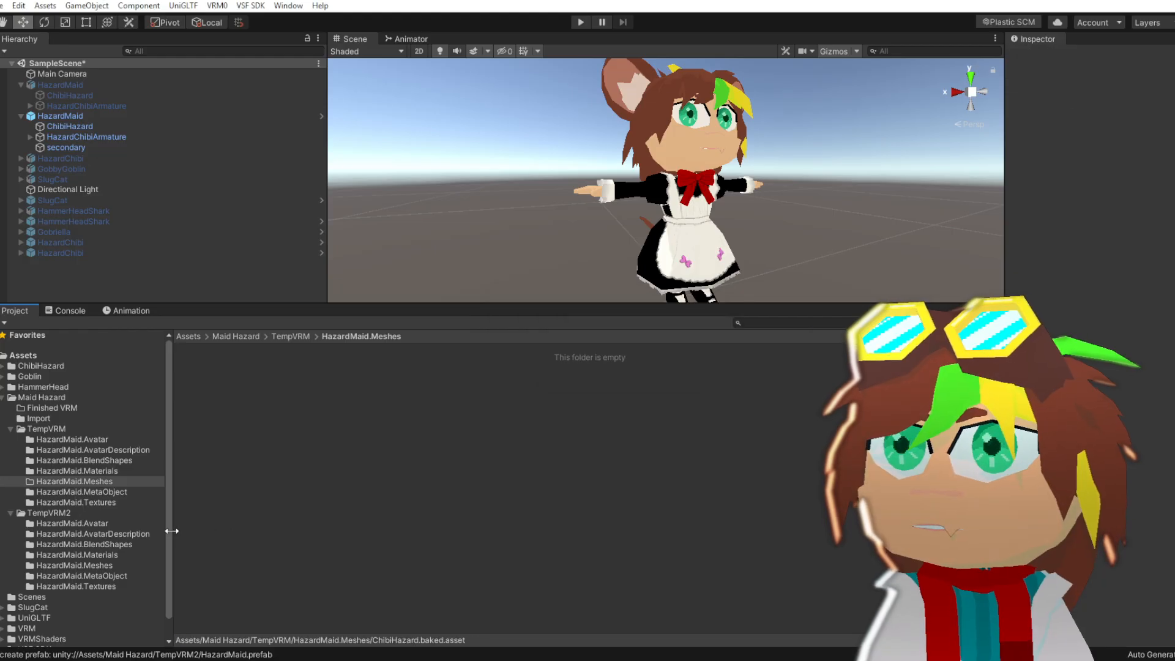
Move the new ChibiHazard.baked mesh from TempVRM2 into TempVRM's HazardMaid.Meshes folder
click(97, 556)
click(98, 563)
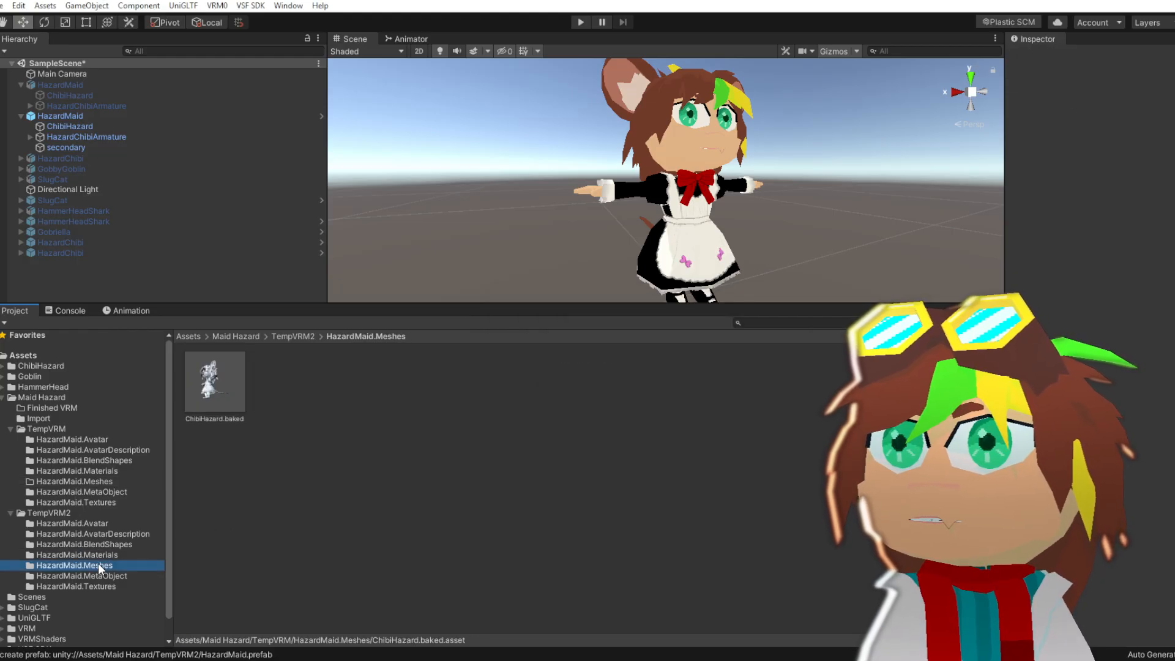
drag(235, 386, 104, 482)
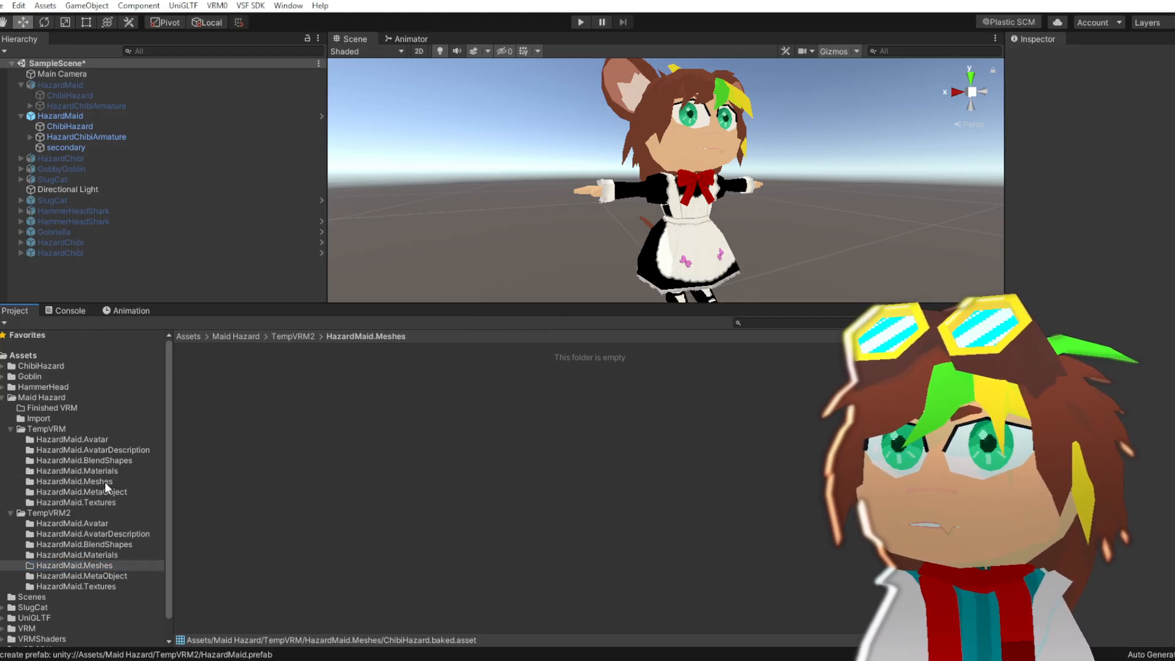
Delete the TempVRM2 folder from Maid Hazard
click(58, 513)
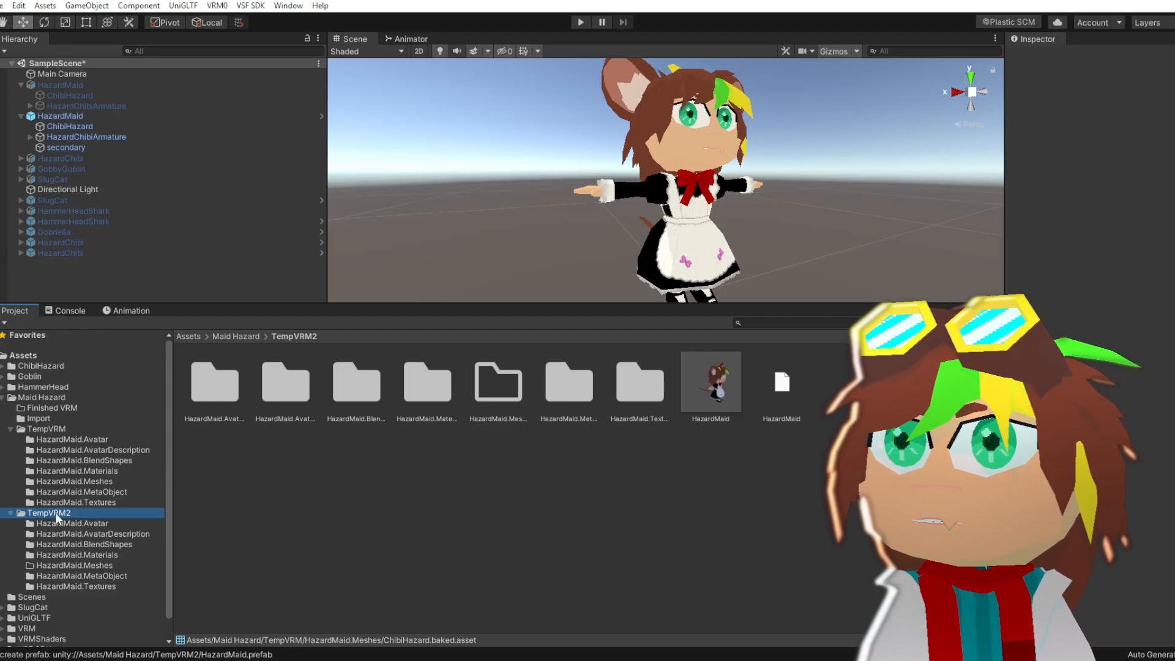
key(Delete)
click(644, 357)
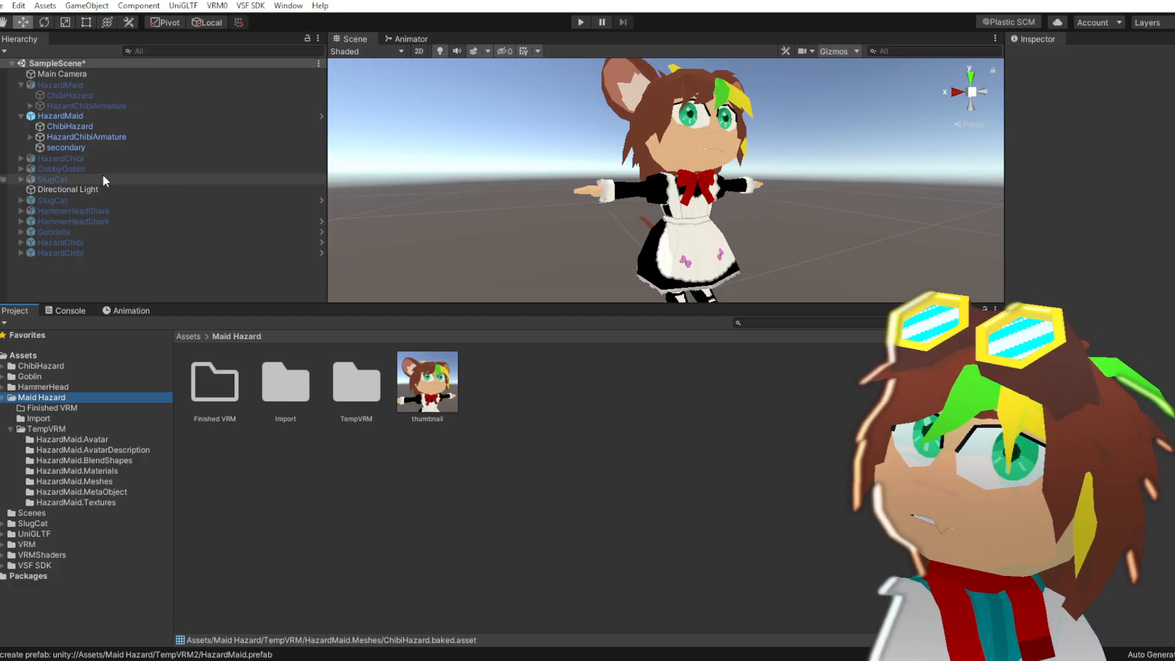
Check the ChibiHazard renderer's mesh, then open the BlendShape asset referenced by the HazardMaid VRM's Blend Shape Proxy
click(71, 126)
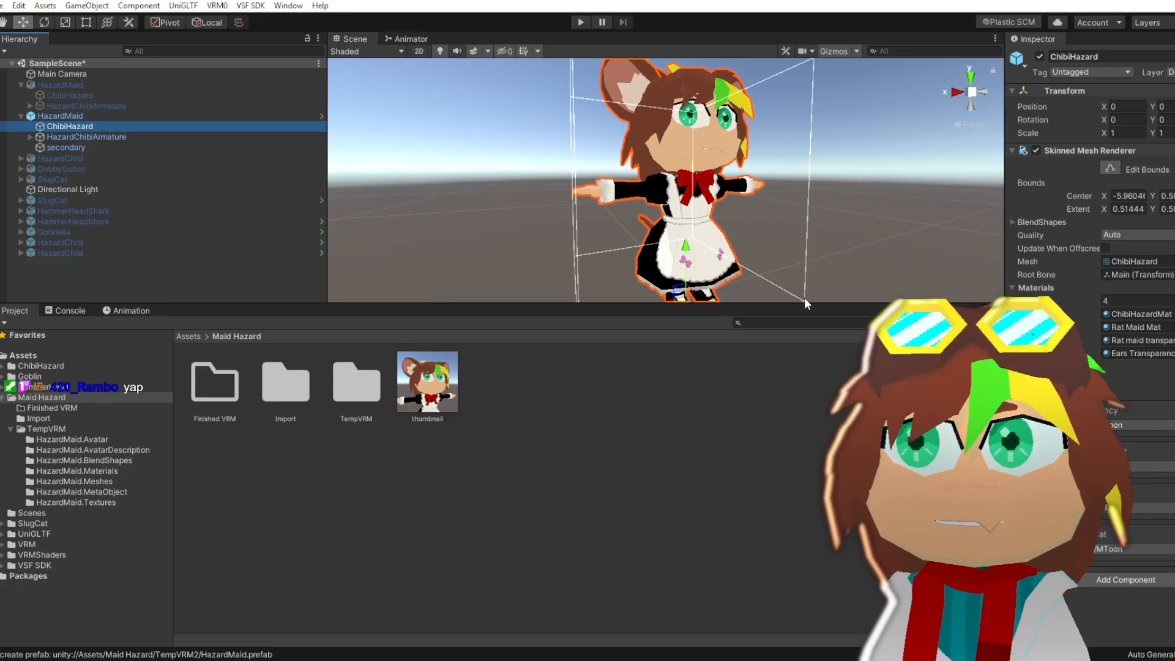
click(21, 115)
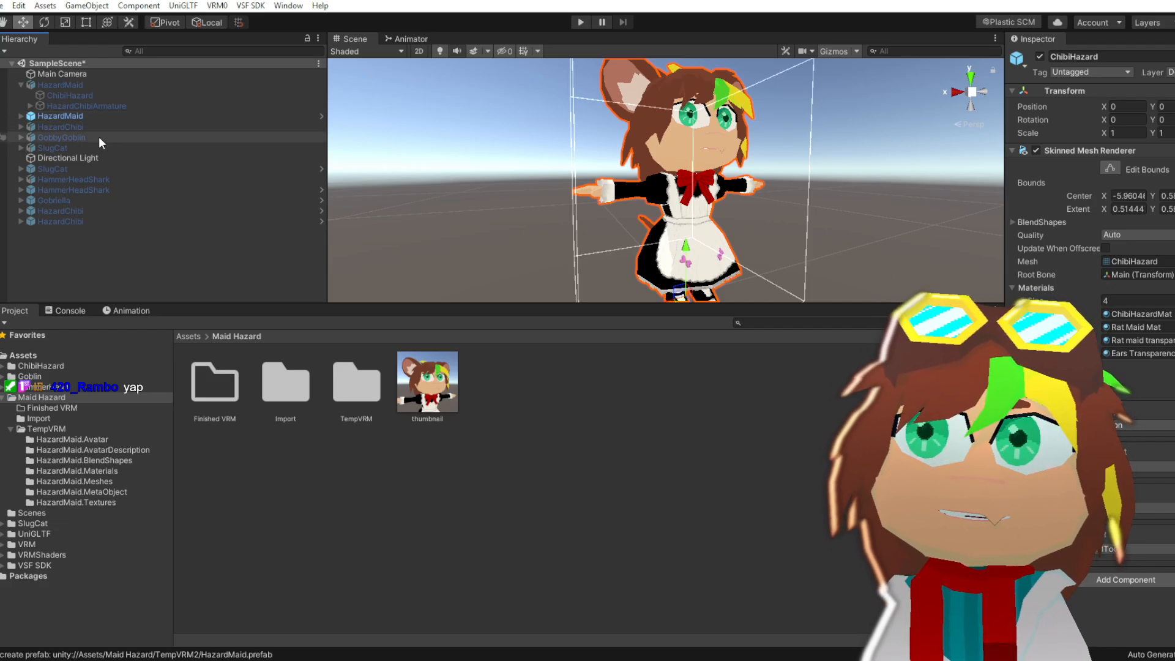
click(21, 116)
click(64, 118)
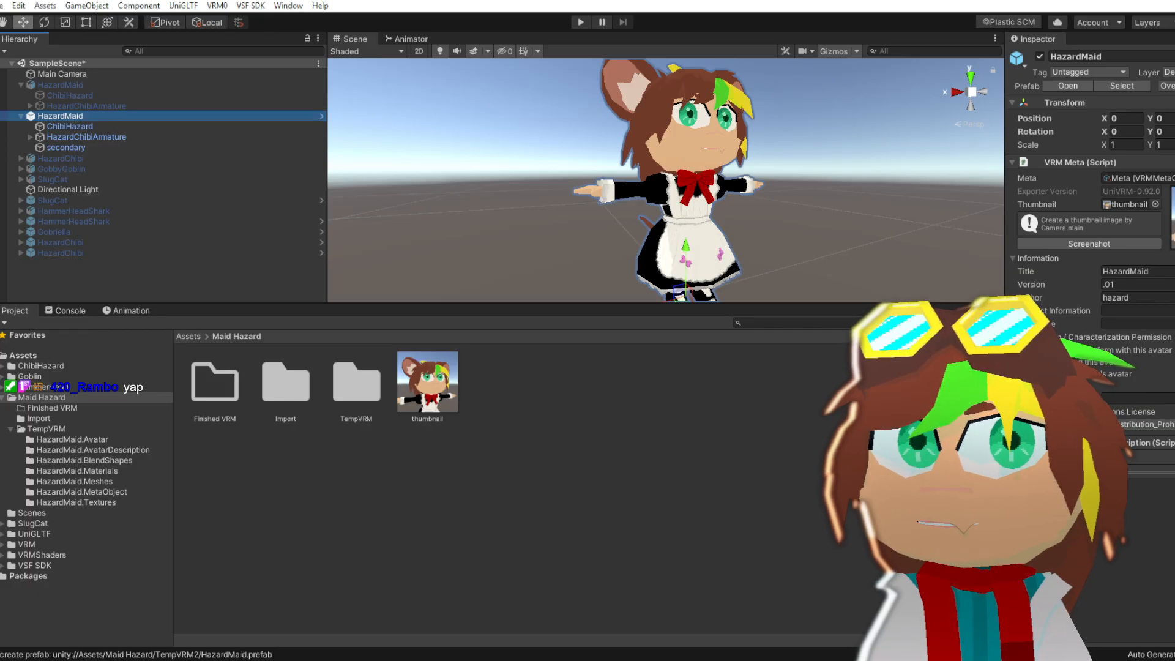
scroll(1089, 244, down, 5)
click(1136, 356)
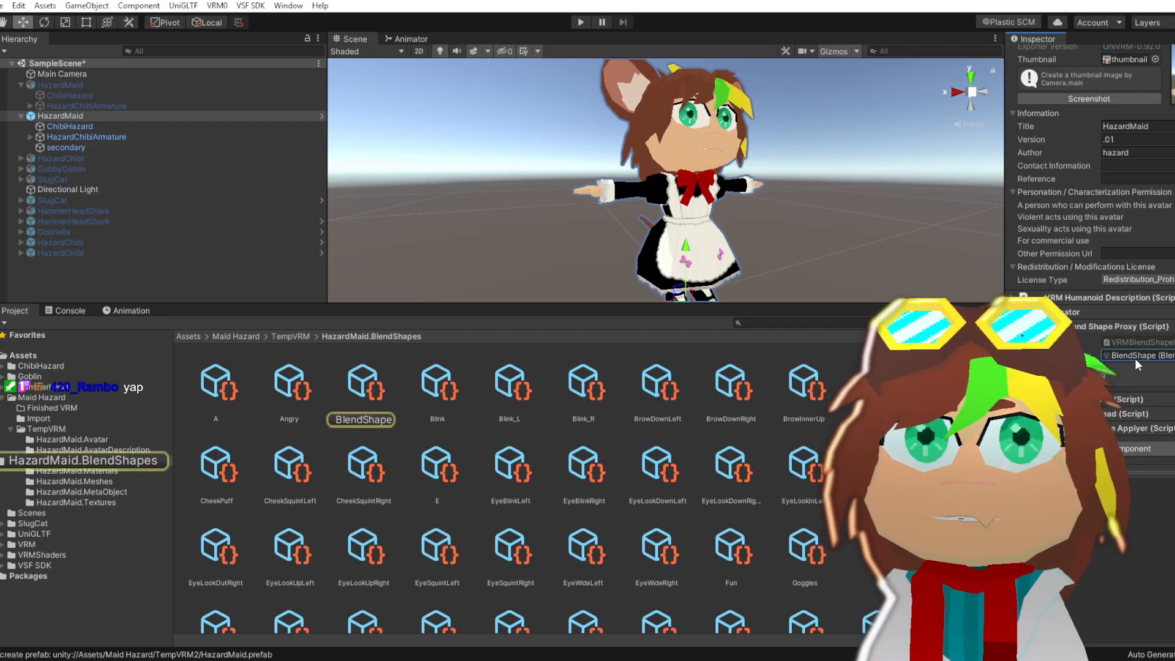
double_click(1136, 356)
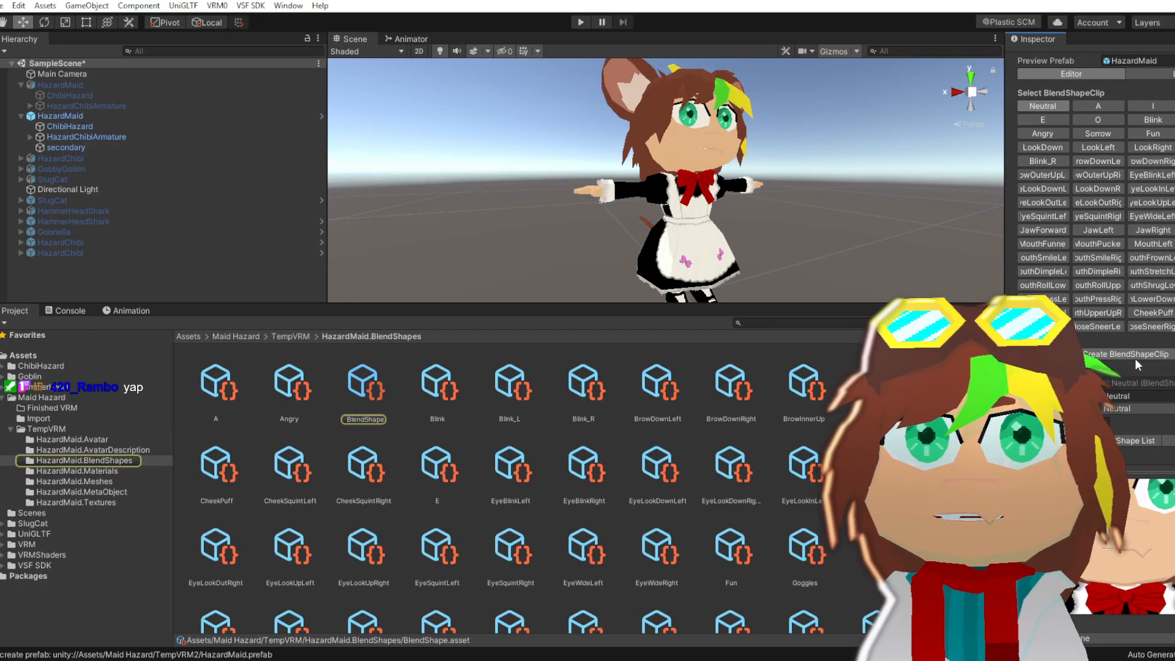
Select the BrowDownLeft clip and raise its browDownLeft blend shape weight, checking the effect in the HazardMaid preview
click(1096, 160)
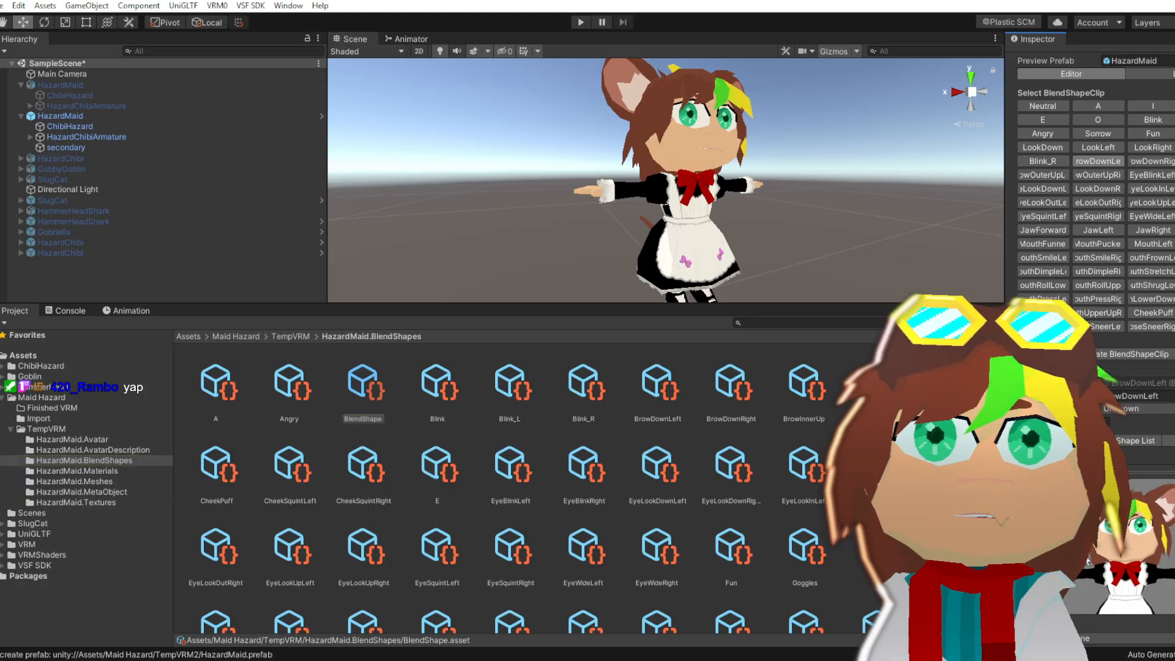
scroll(1087, 562, down, 3)
scroll(1087, 561, down, 5)
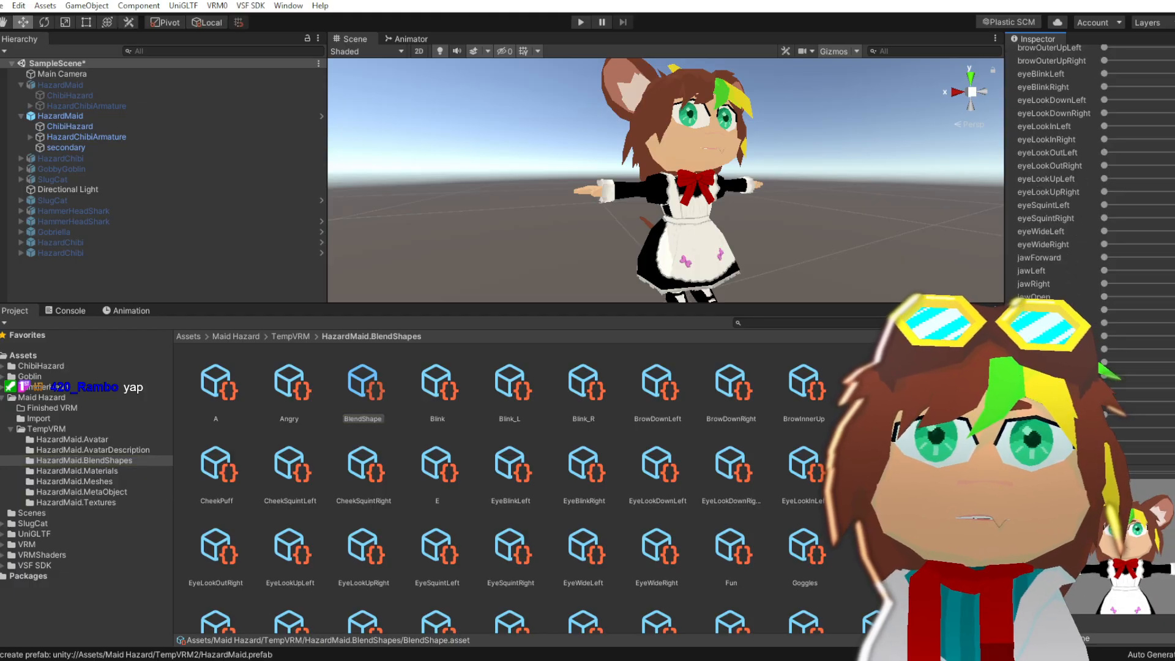
drag(1174, 127, 1052, 136)
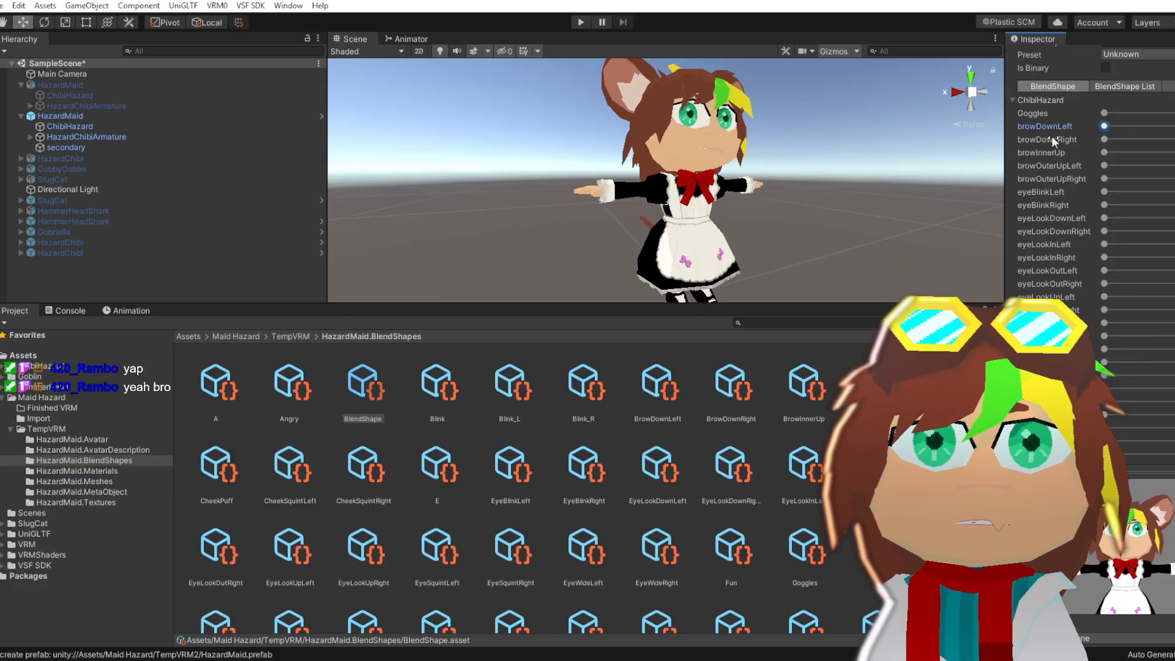
scroll(1130, 543, up, 5)
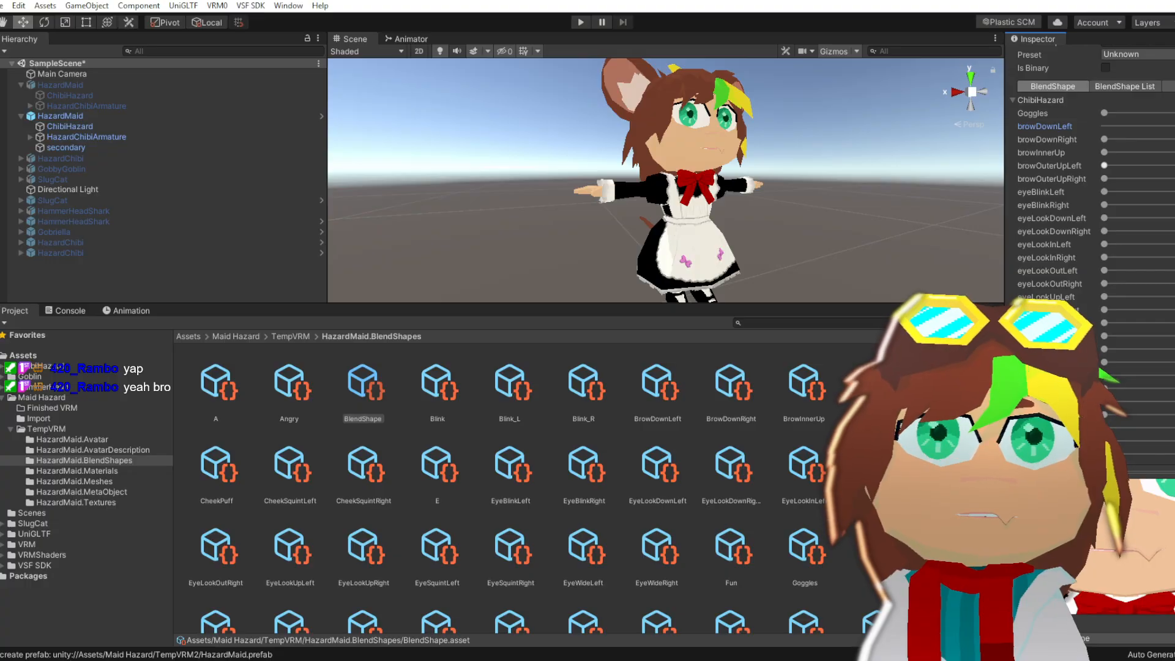
scroll(1169, 505, down, 2)
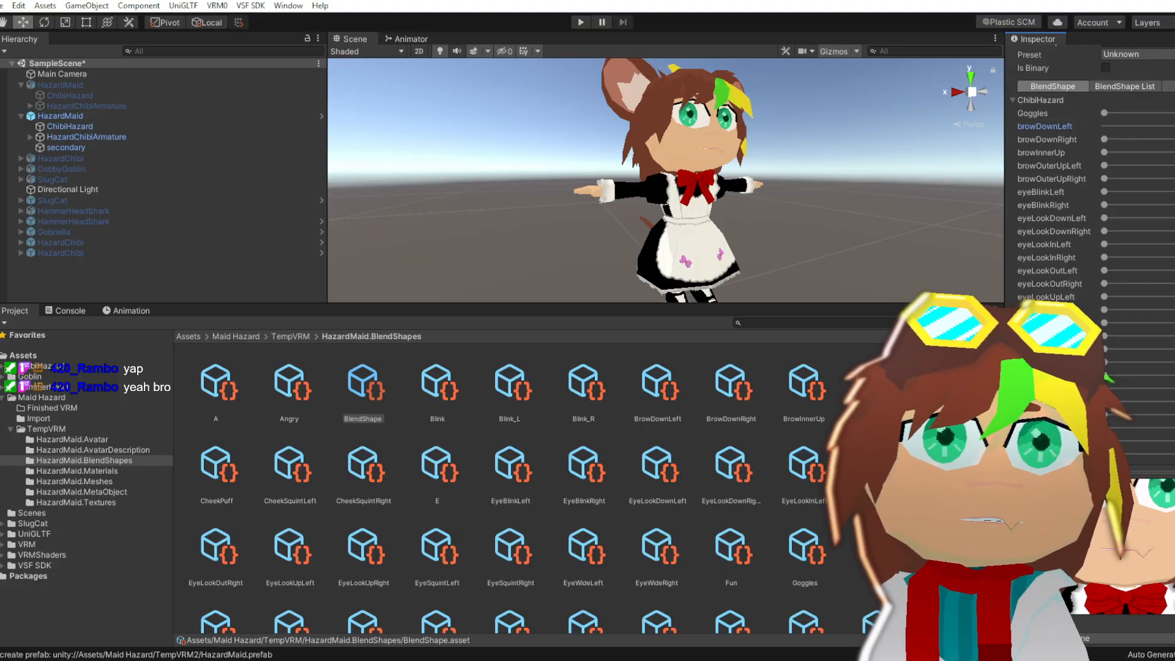
mouse_move(1174, 136)
mouse_down()
mouse_move(1071, 135)
mouse_move(1174, 136)
mouse_up()
scroll(1167, 159, up, 10)
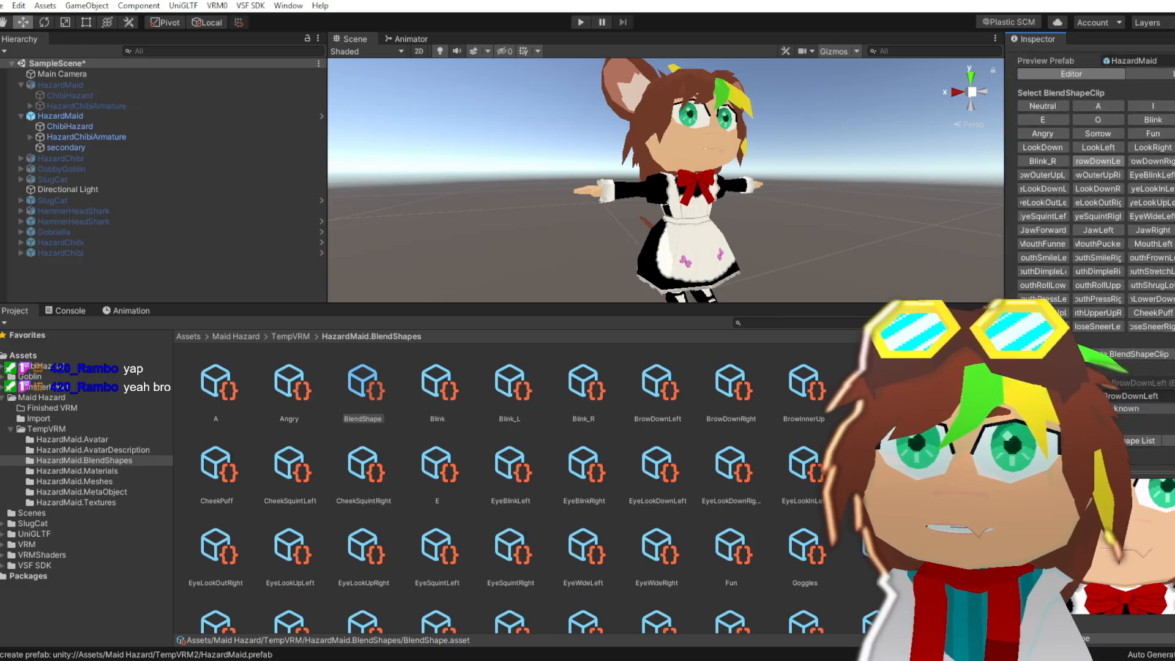
Select the BrowDownRight clip and raise its browDownRight blend shape weight
click(1167, 193)
scroll(1091, 198, down, 1)
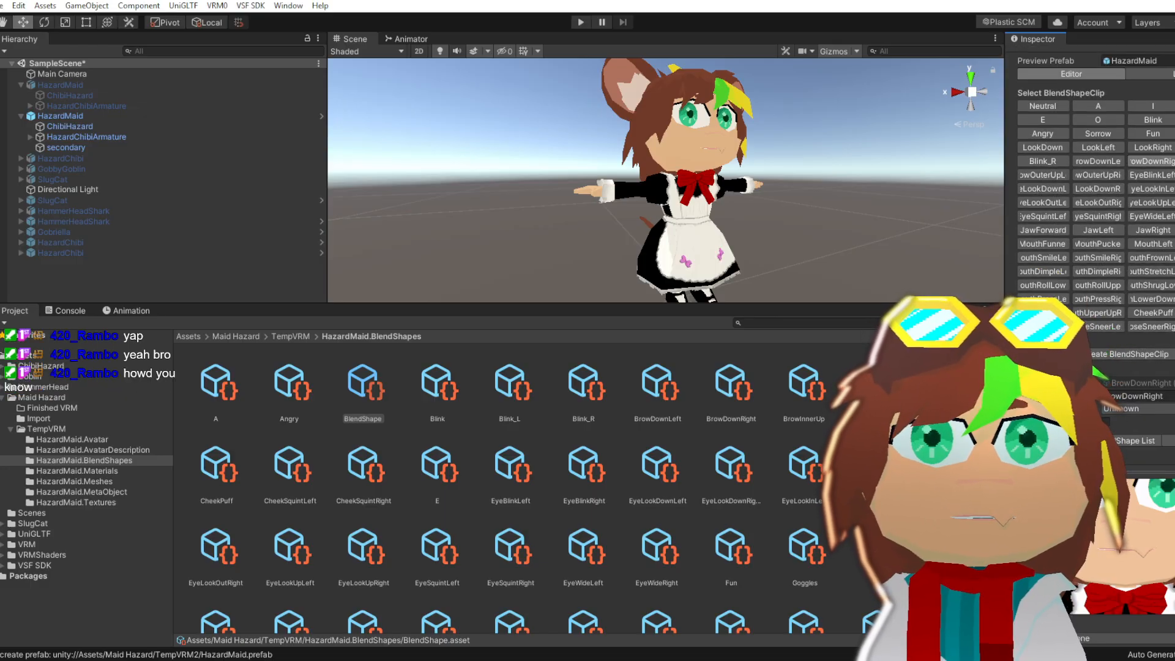
scroll(1090, 199, down, 4)
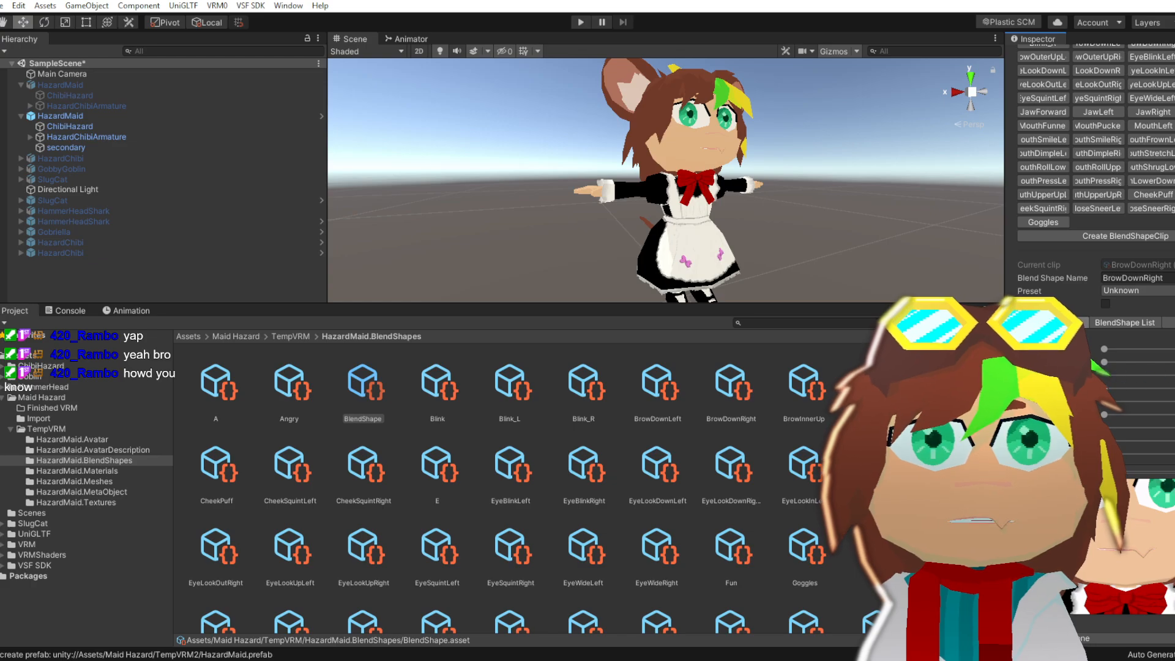
scroll(1099, 183, up, 4)
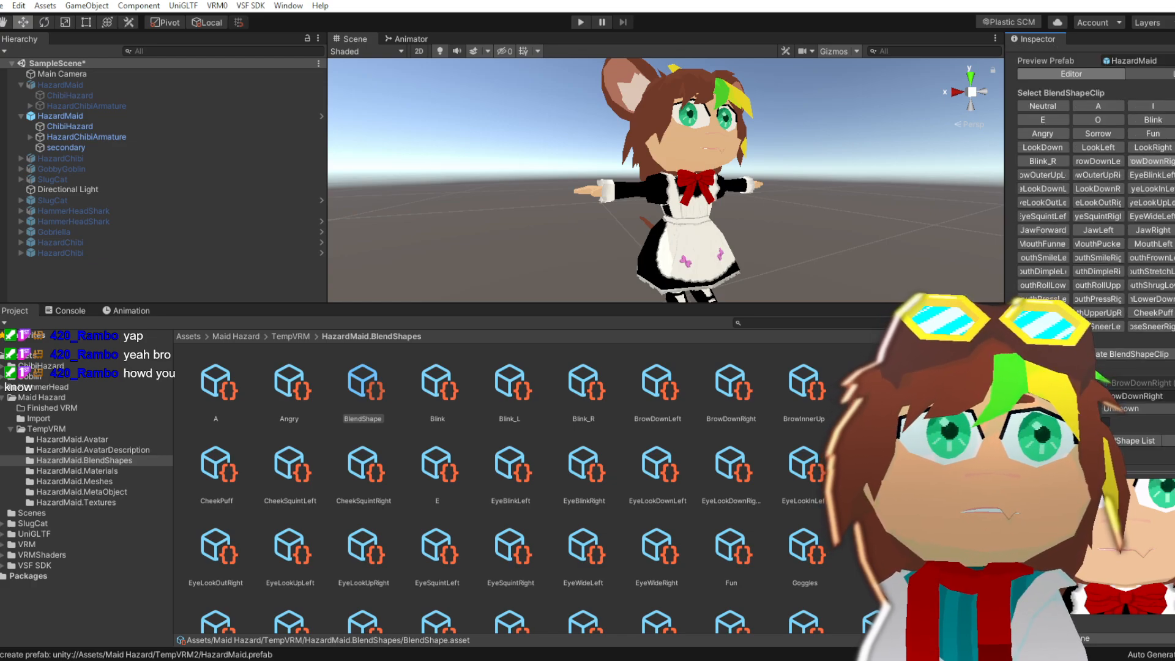
Select the BrowInnerUp clip and raise its browInnerUp blend shape weight
click(1174, 161)
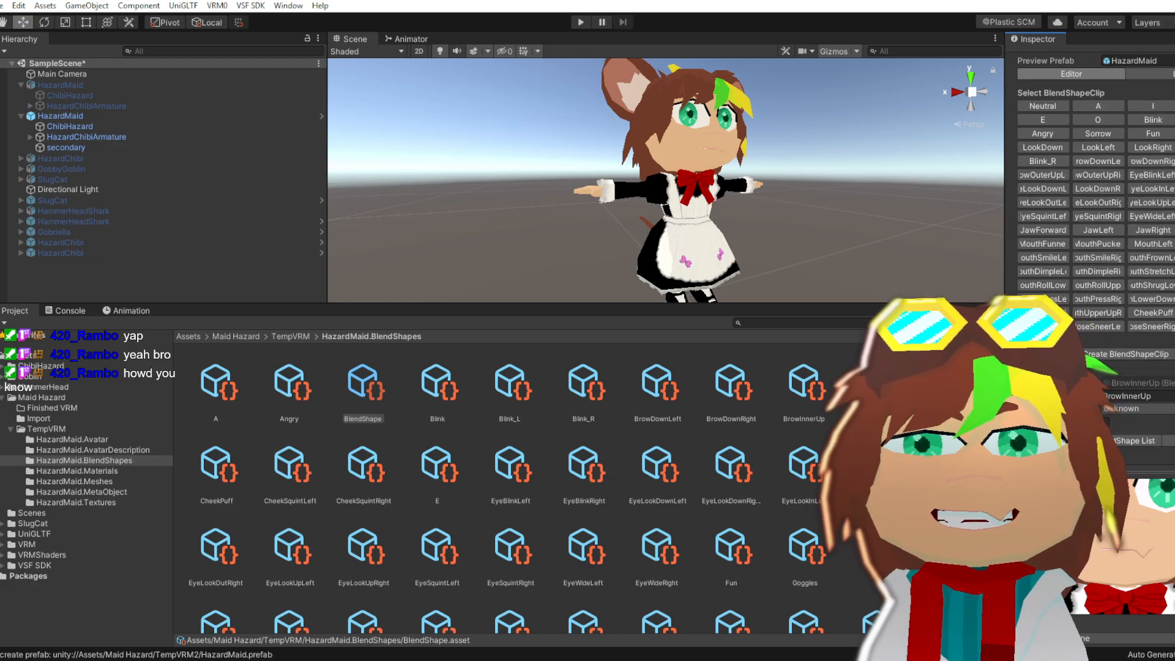
scroll(1095, 184, down, 8)
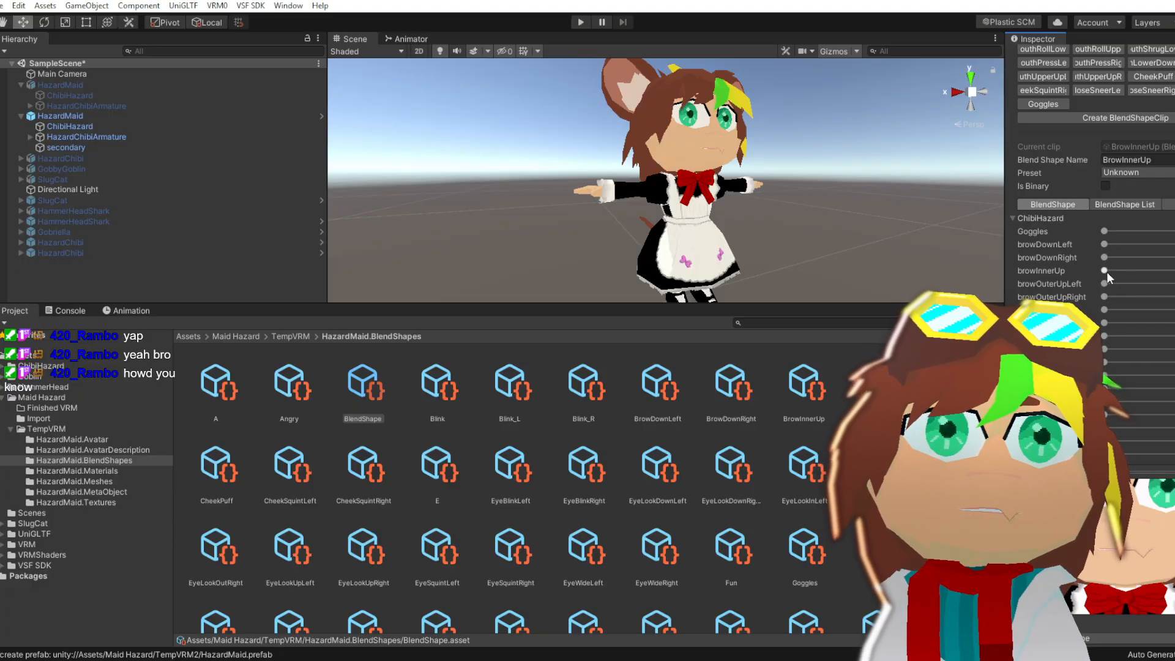
drag(1105, 271, 1172, 278)
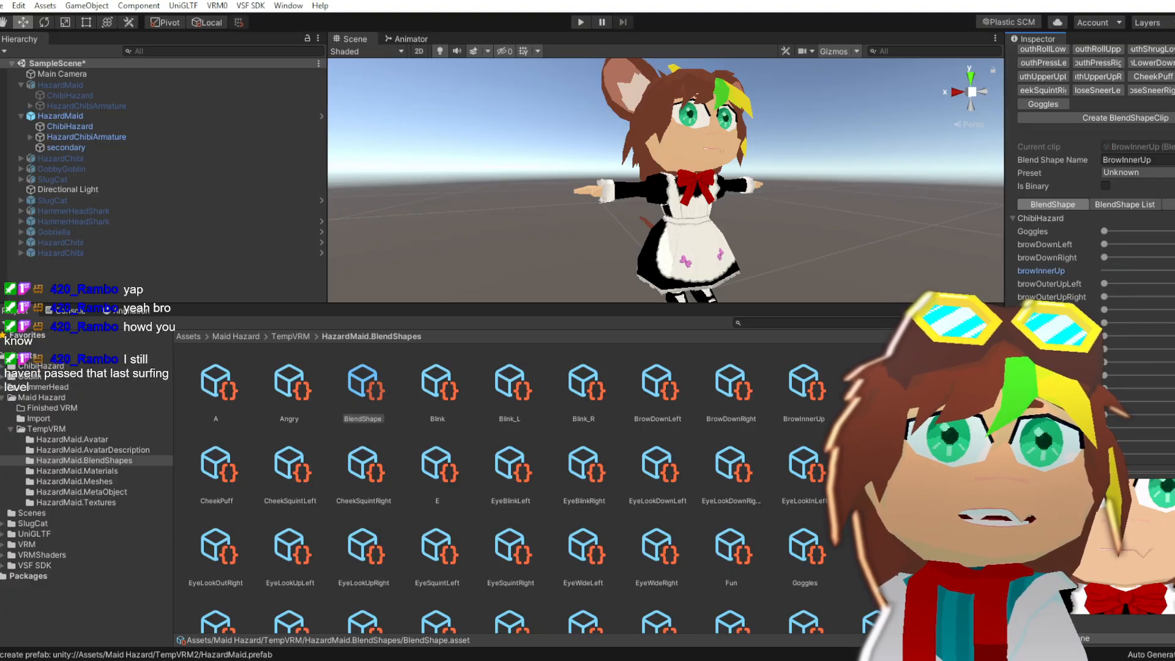
scroll(1046, 178, up, 8)
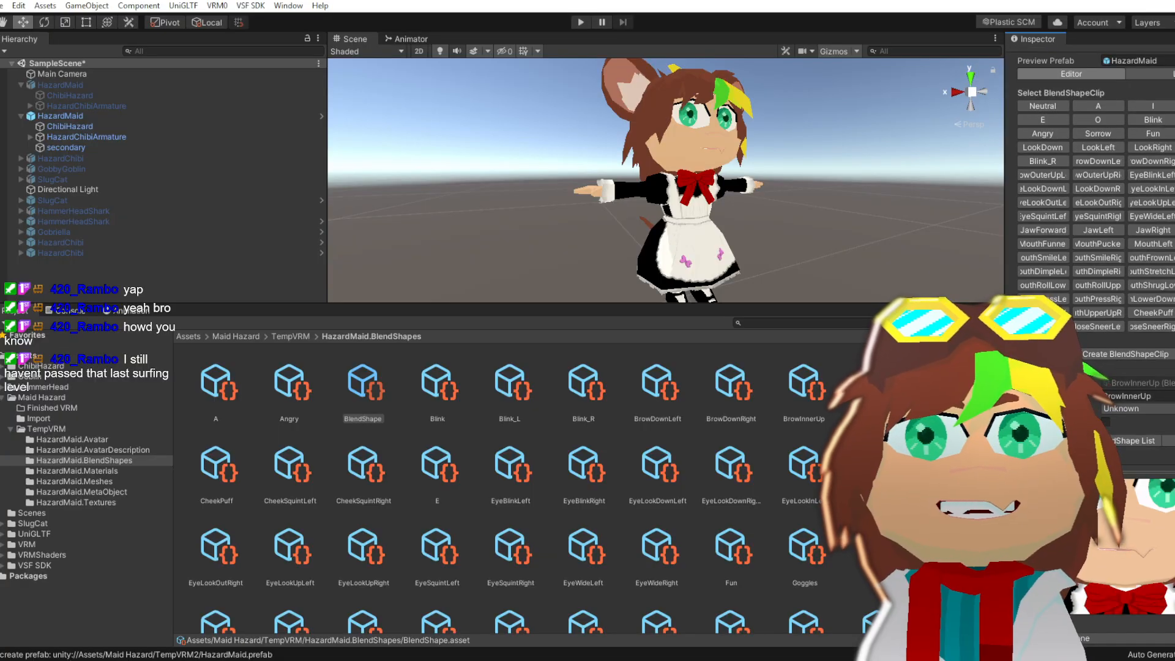
Raise browOuterUpLeft in the BrowOuterUpLeft clip and browOuterUpRight in the BrowOuterUpRight clip
click(1045, 176)
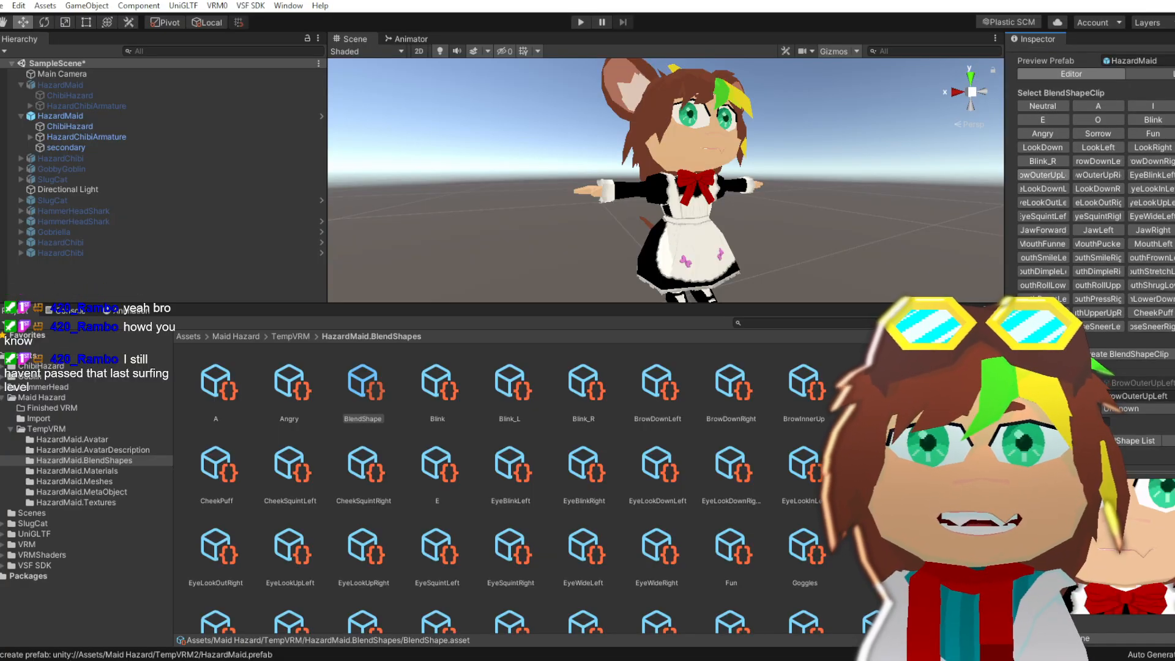
scroll(1076, 183, down, 8)
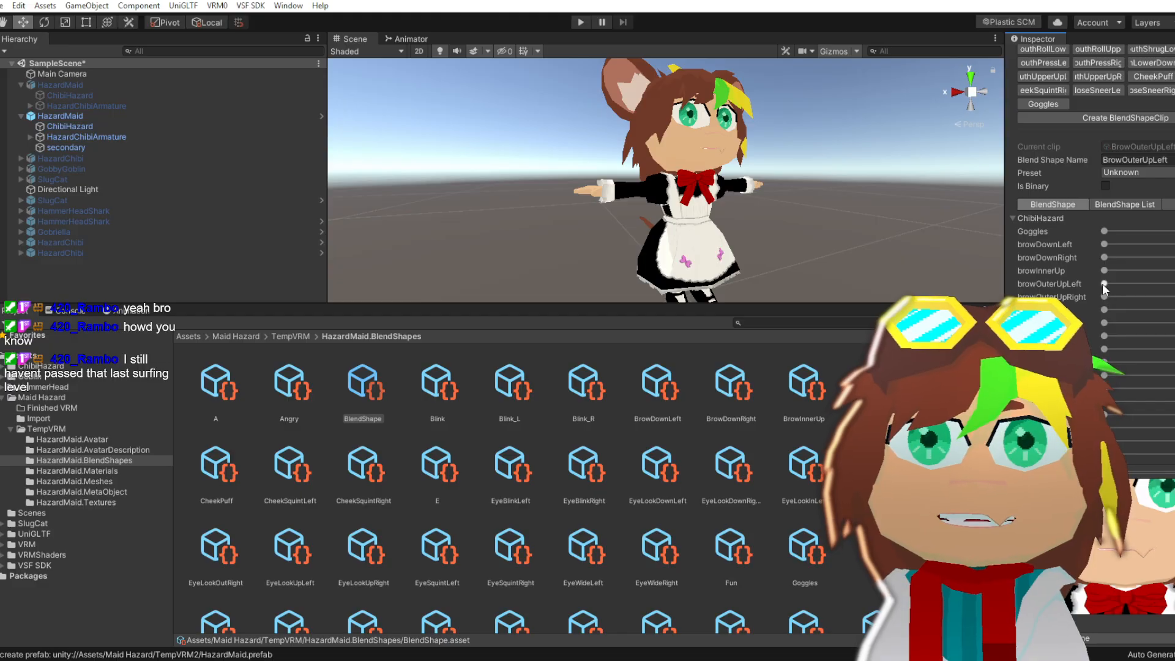
scroll(1095, 179, up, 8)
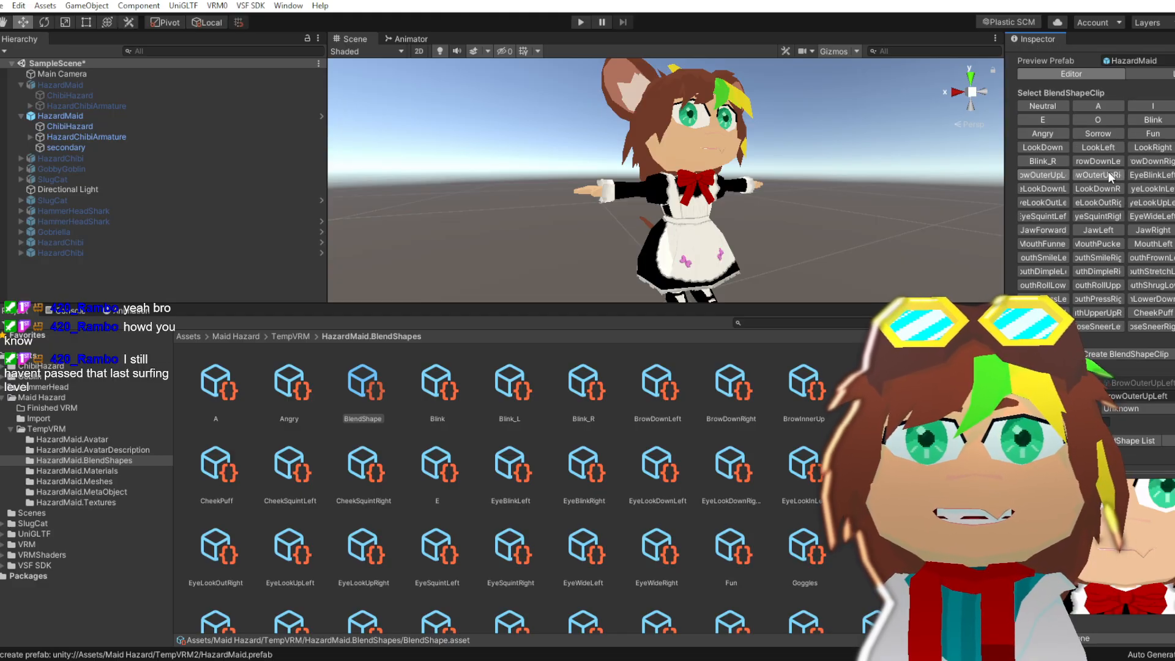
scroll(1096, 179, down, 12)
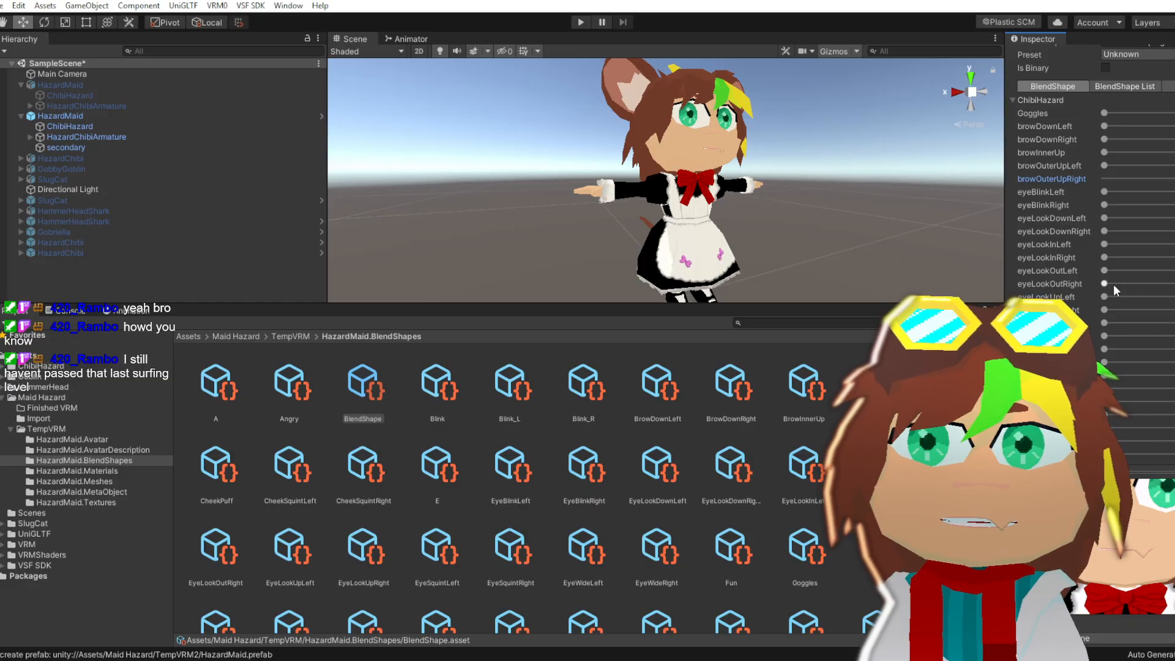
scroll(1114, 290, up, 12)
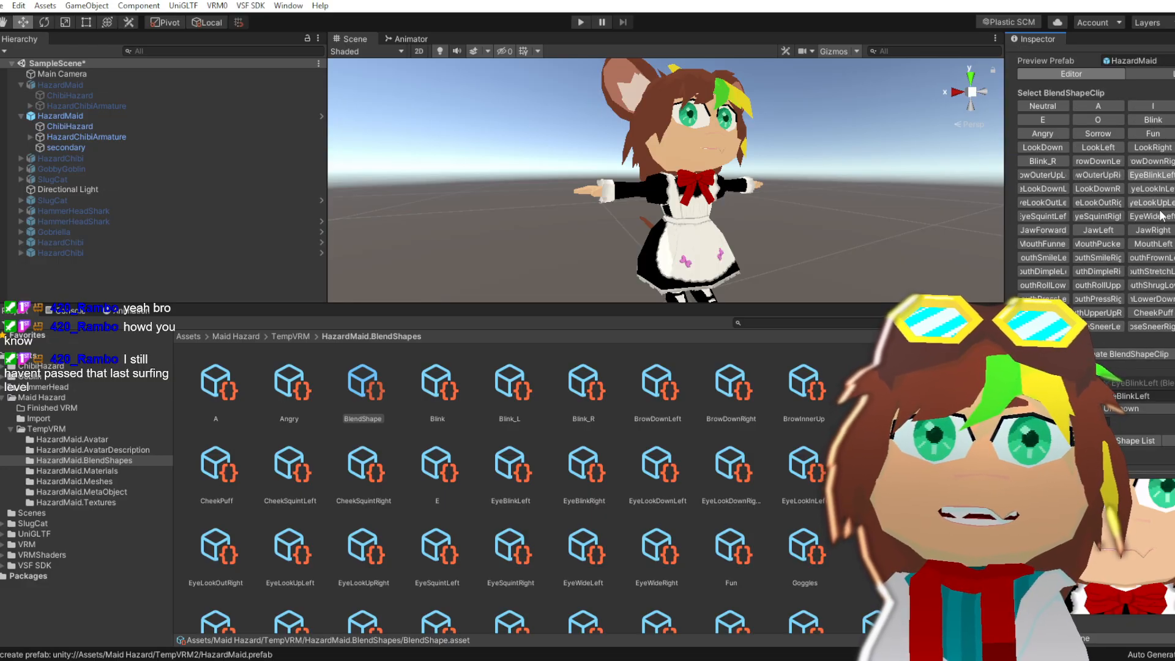
Raise eyeBlinkLeft in the EyeBlinkLeft clip and eyeBlinkRight in the EyeBlinkRight clip, inspecting the eye in the avatar preview
scroll(1095, 245, down, 8)
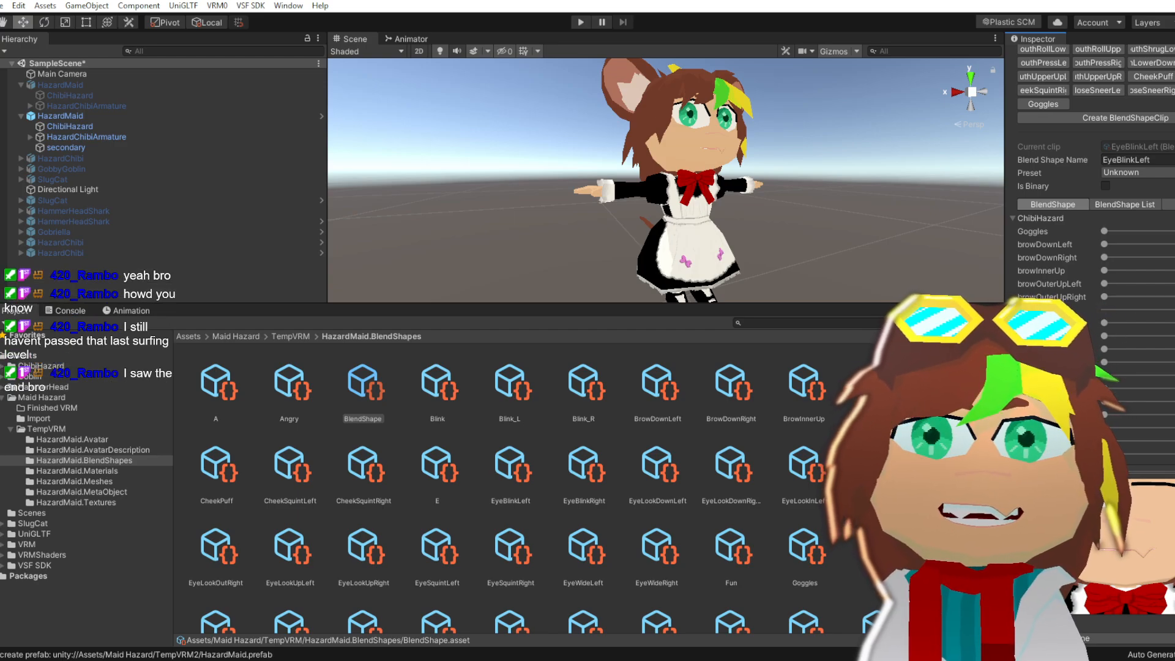
scroll(1095, 245, up, 8)
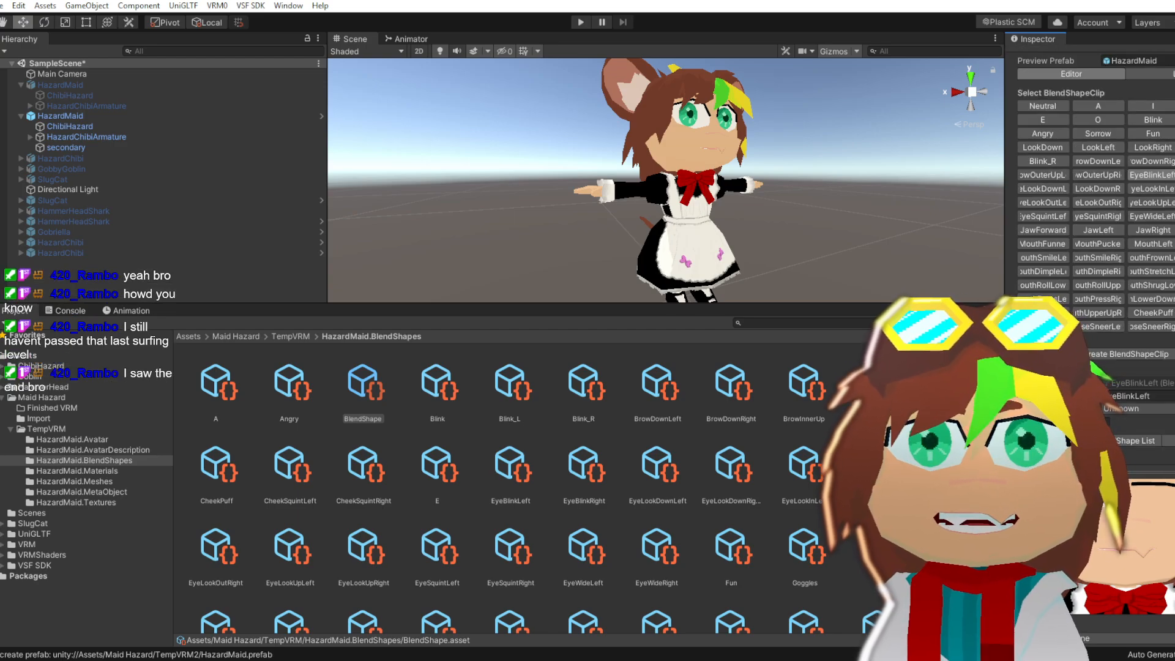
click(1174, 175)
scroll(1095, 244, down, 8)
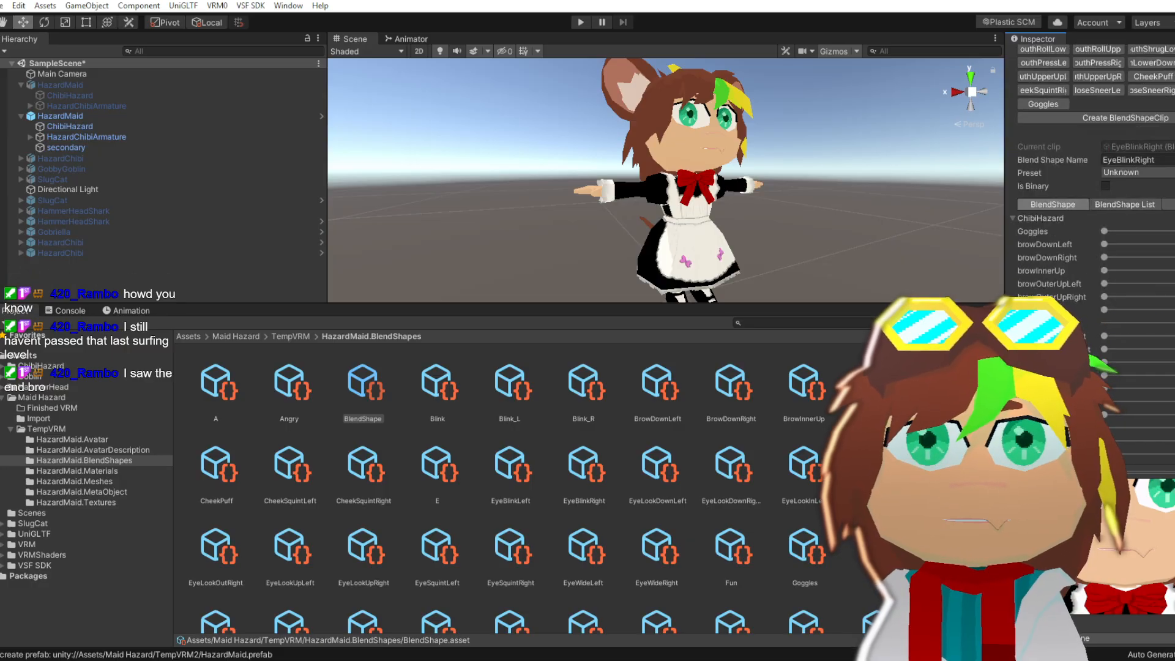
scroll(1135, 531, down, 3)
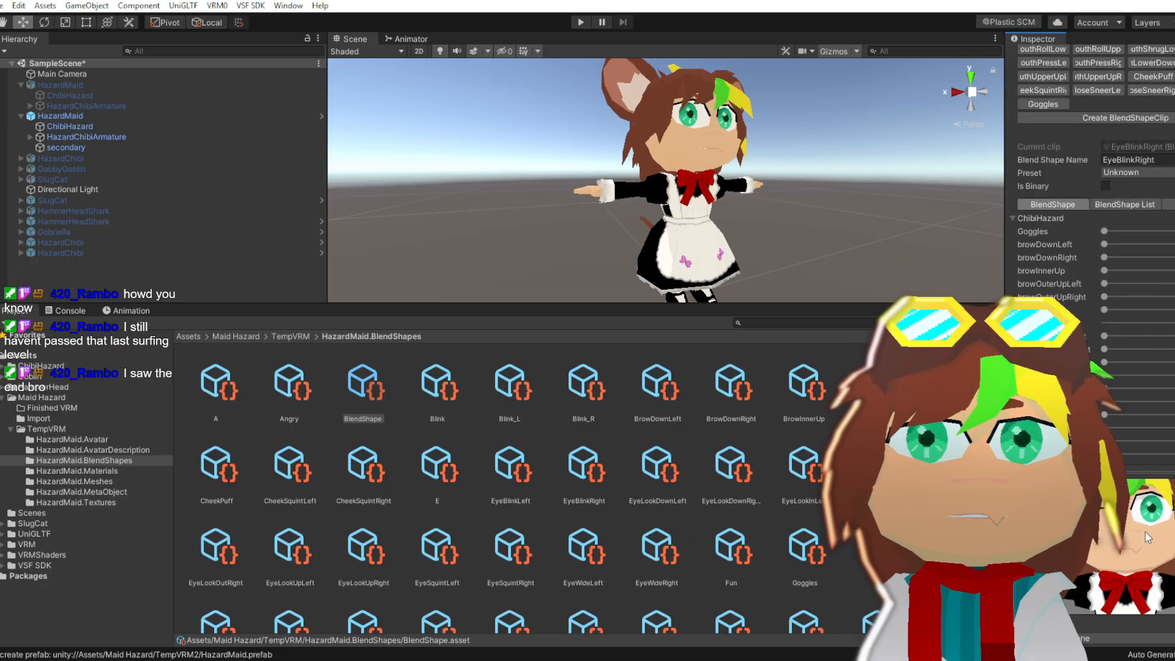
scroll(1147, 537, up, 3)
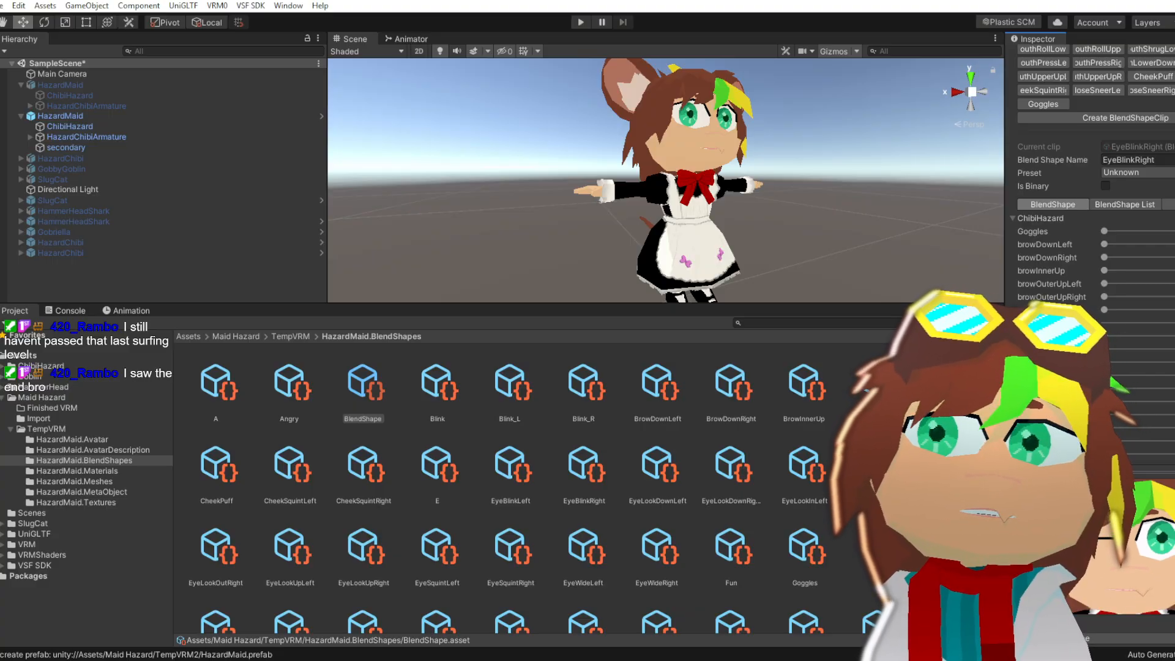
scroll(1170, 213, up, 5)
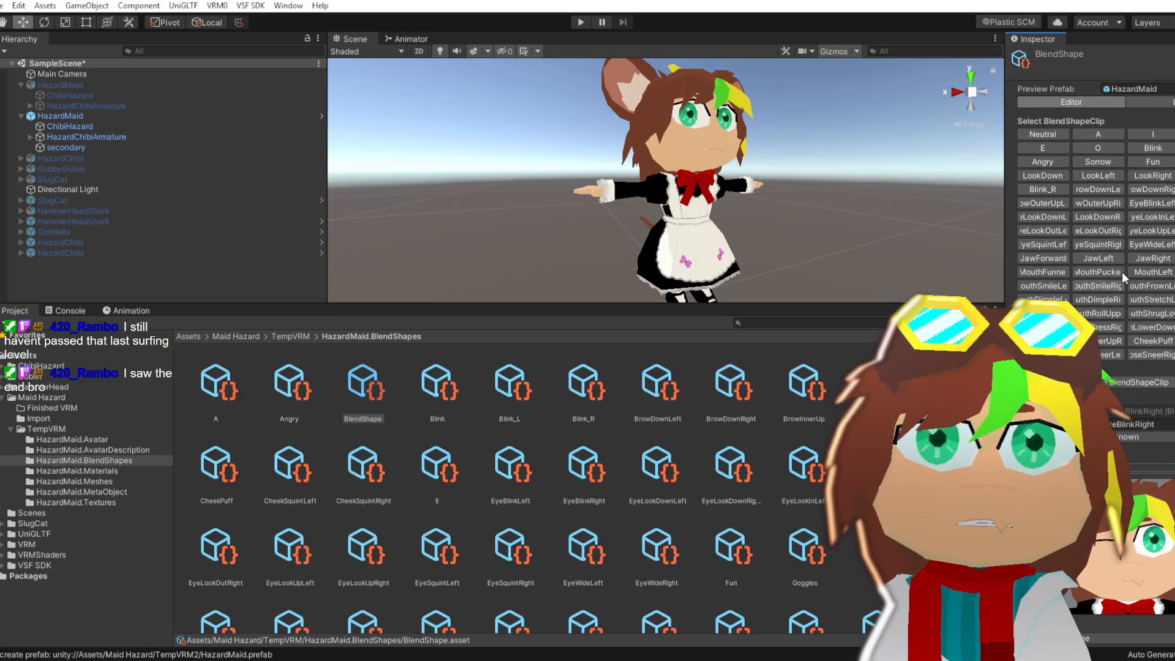
Select the EyeLookDownLeft clip and raise its eyeLookDownLeft blend shape weight
click(1163, 206)
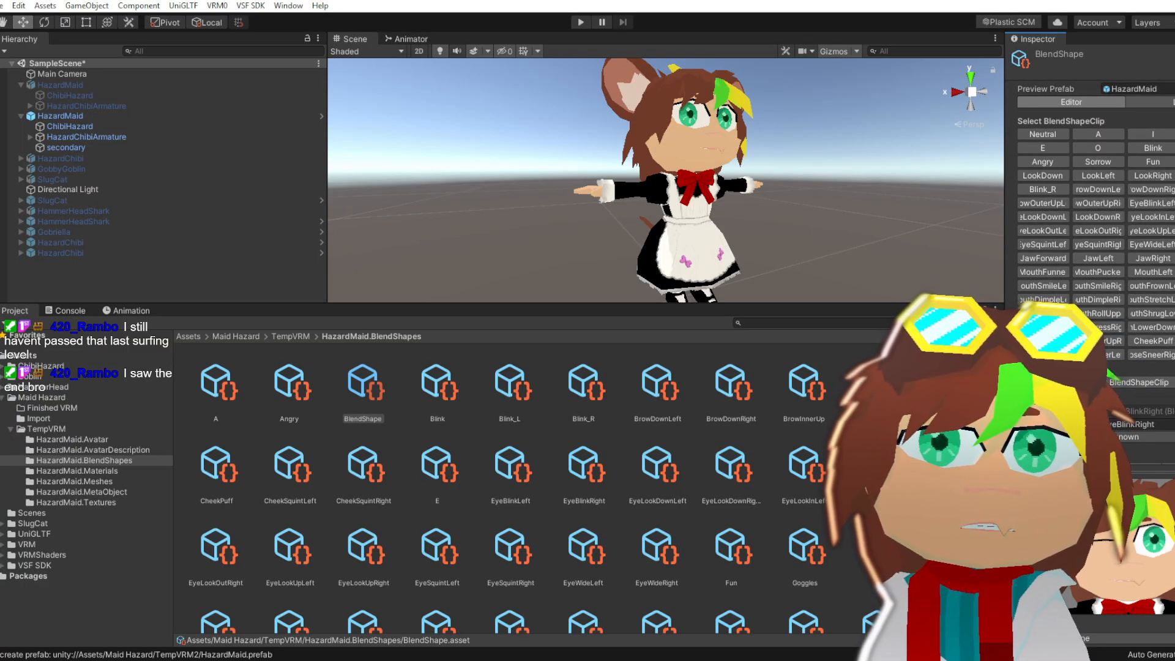
click(1049, 219)
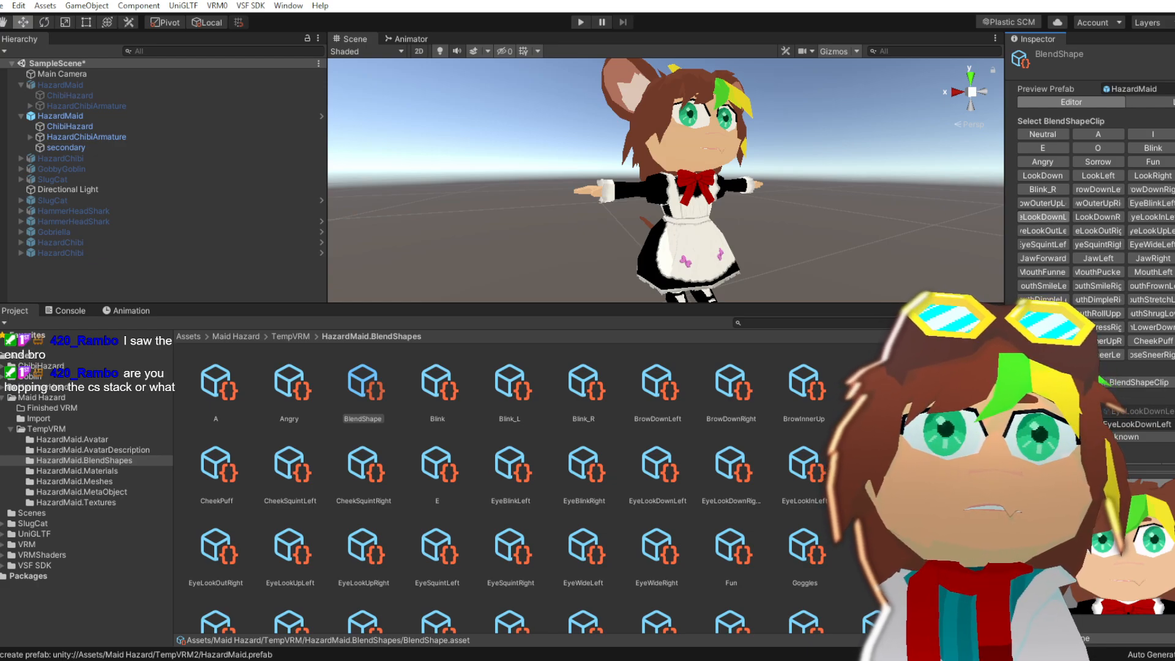
scroll(1050, 219, down, 1)
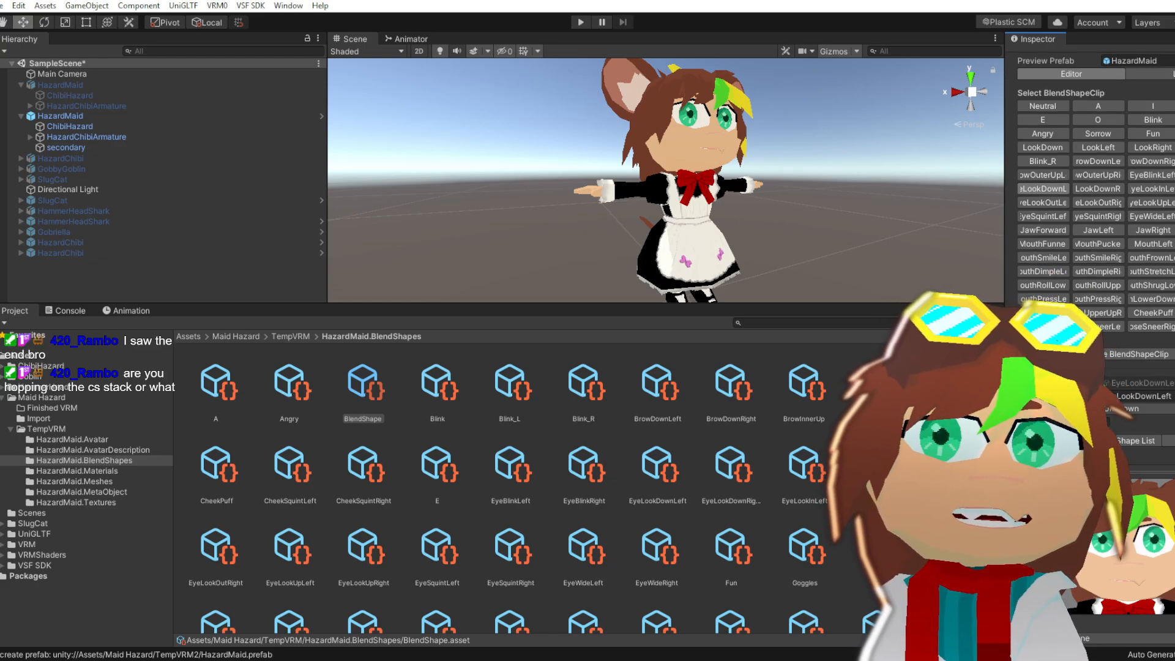
scroll(1095, 153, down, 4)
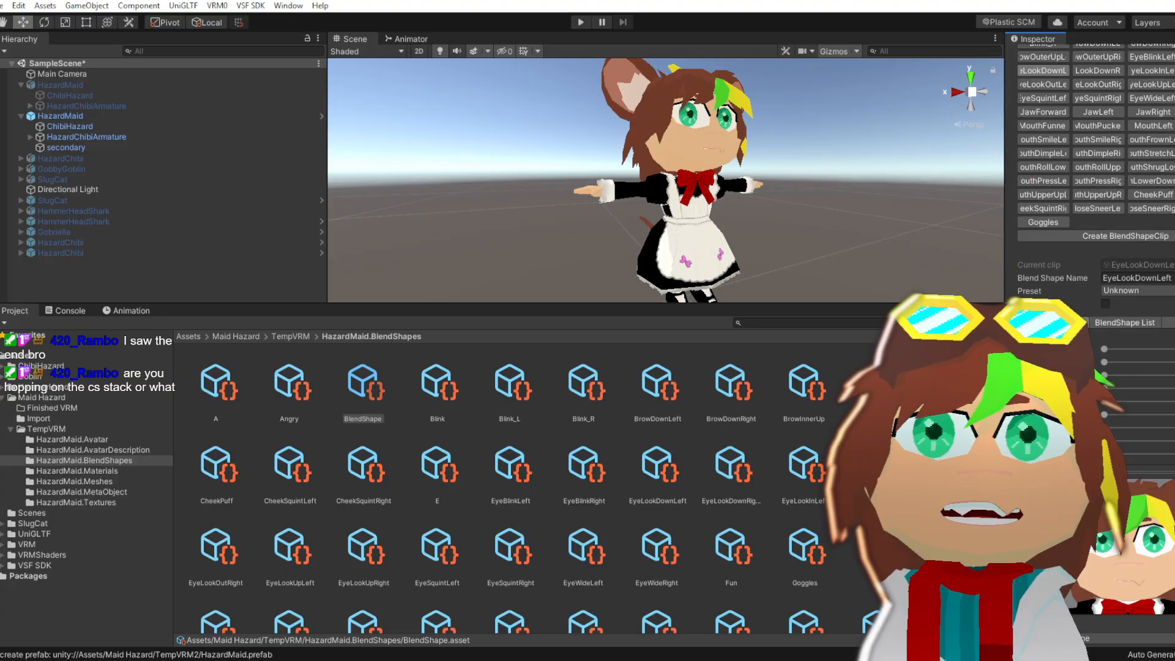
scroll(1095, 184, down, 8)
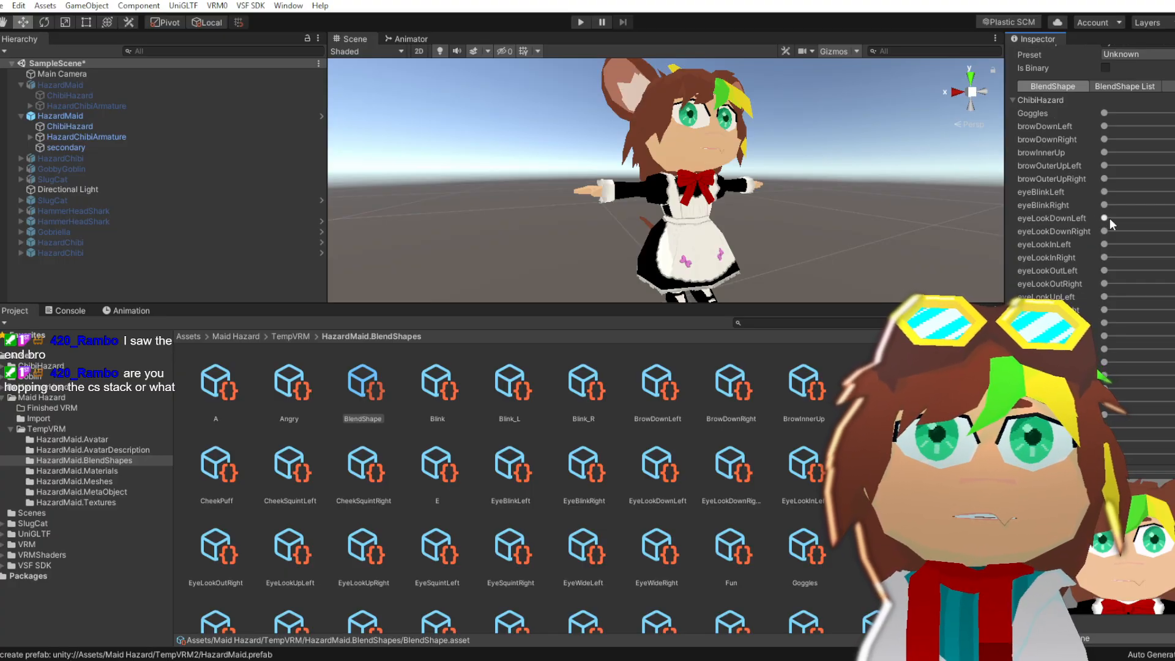
scroll(1110, 217, up, 12)
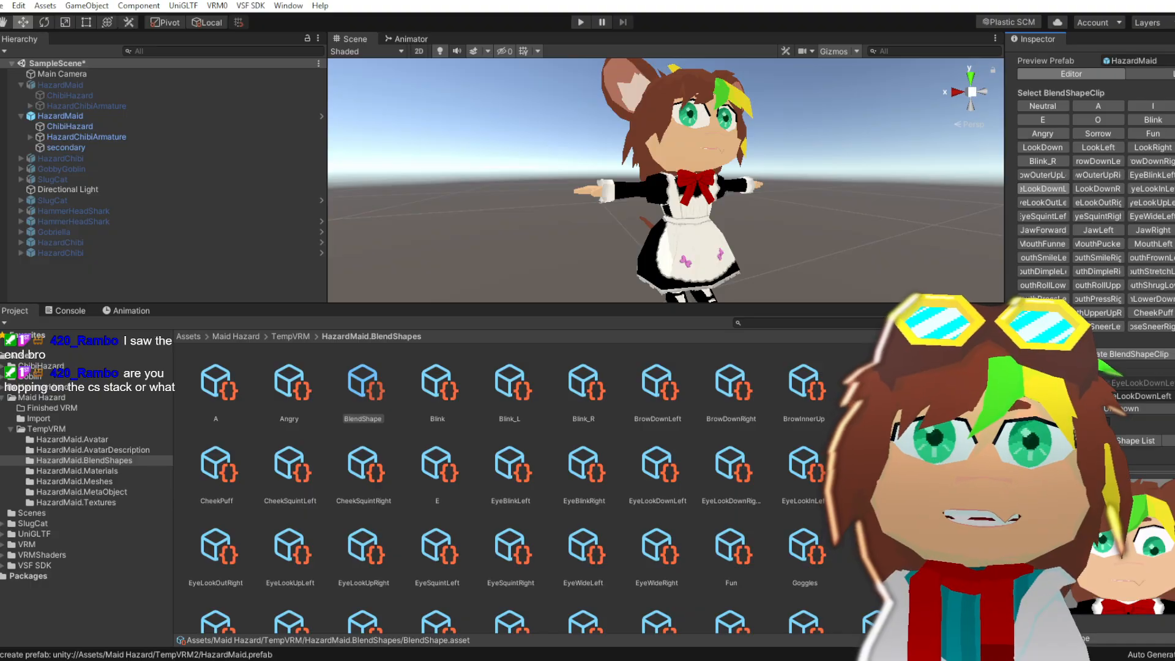
Select the EyeLookDownRight clip and raise its eyeLookDownRight blend shape weight
click(1102, 188)
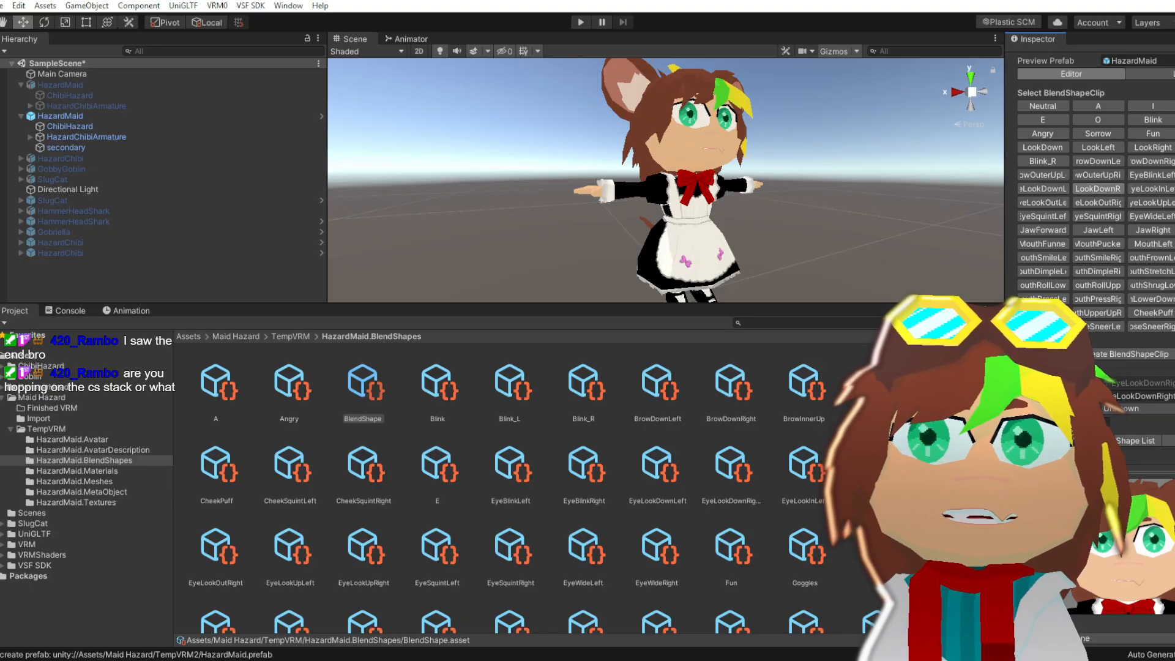
scroll(1101, 183, down, 10)
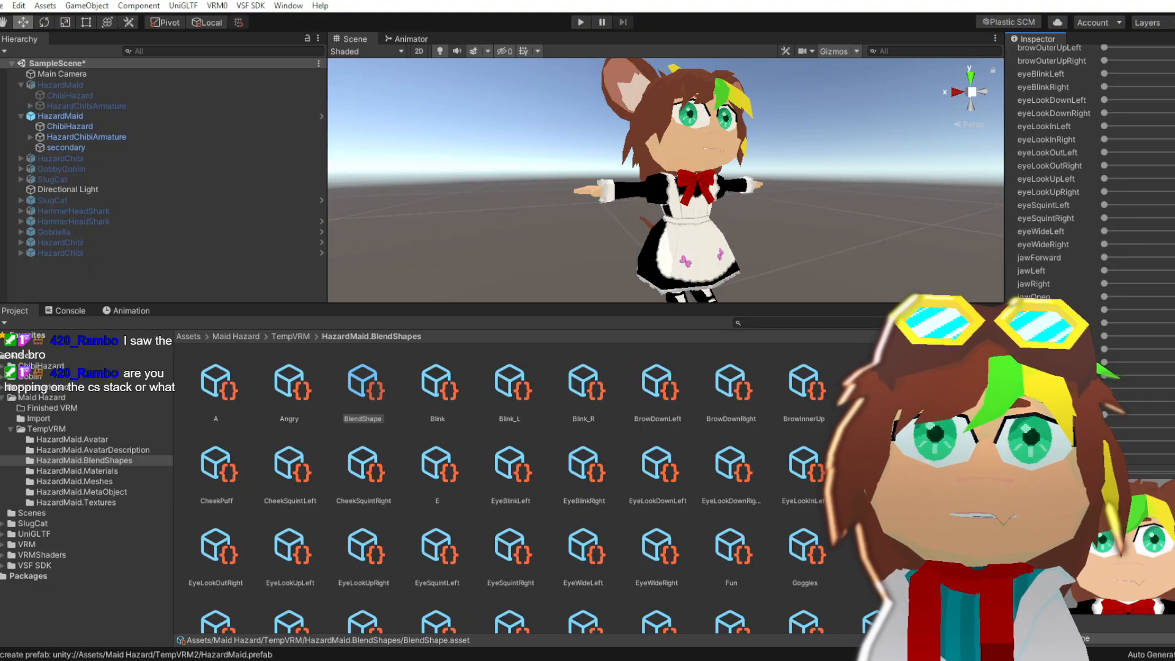
scroll(1106, 174, down, 4)
scroll(1072, 241, up, 4)
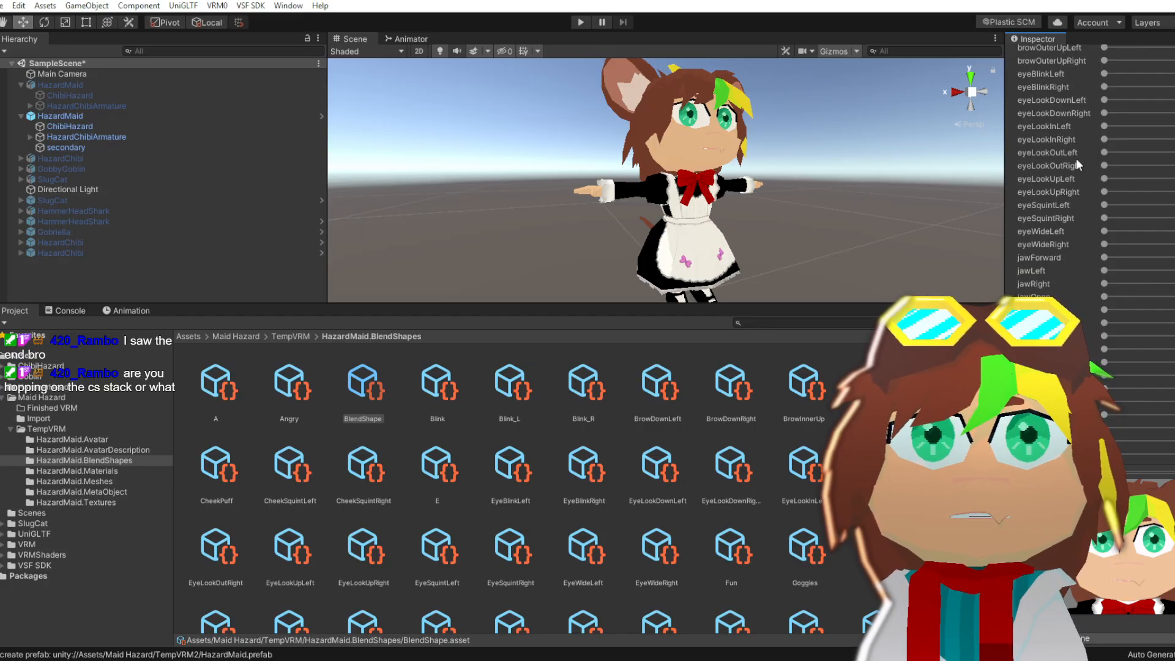
drag(1104, 112, 1166, 113)
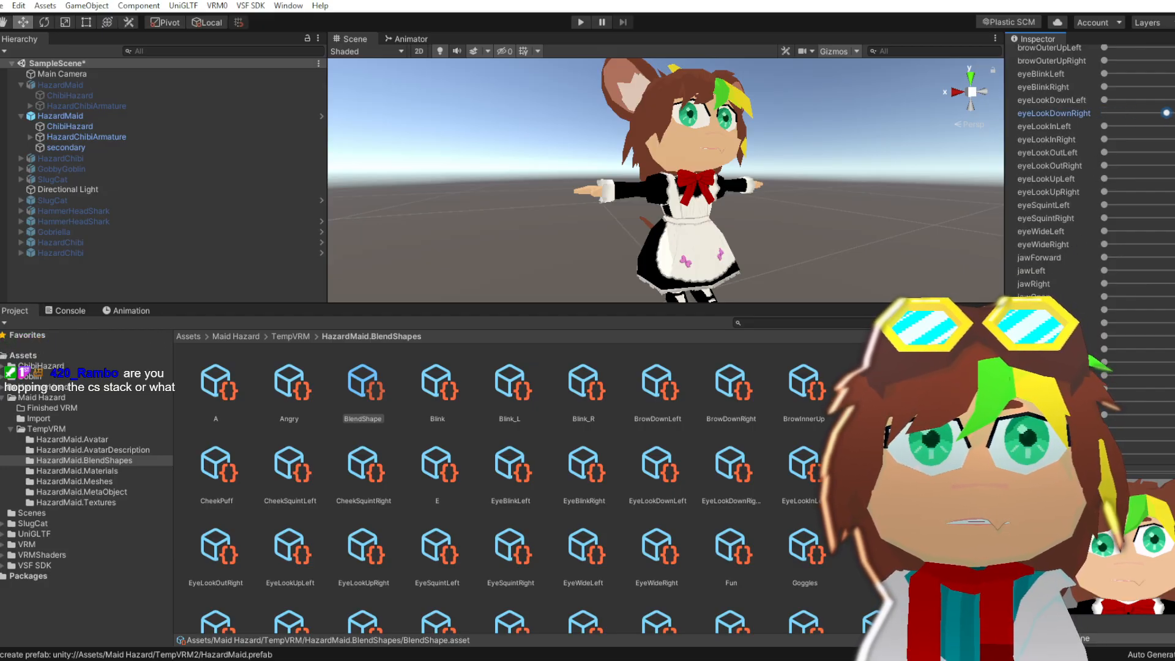
scroll(1089, 153, up, 10)
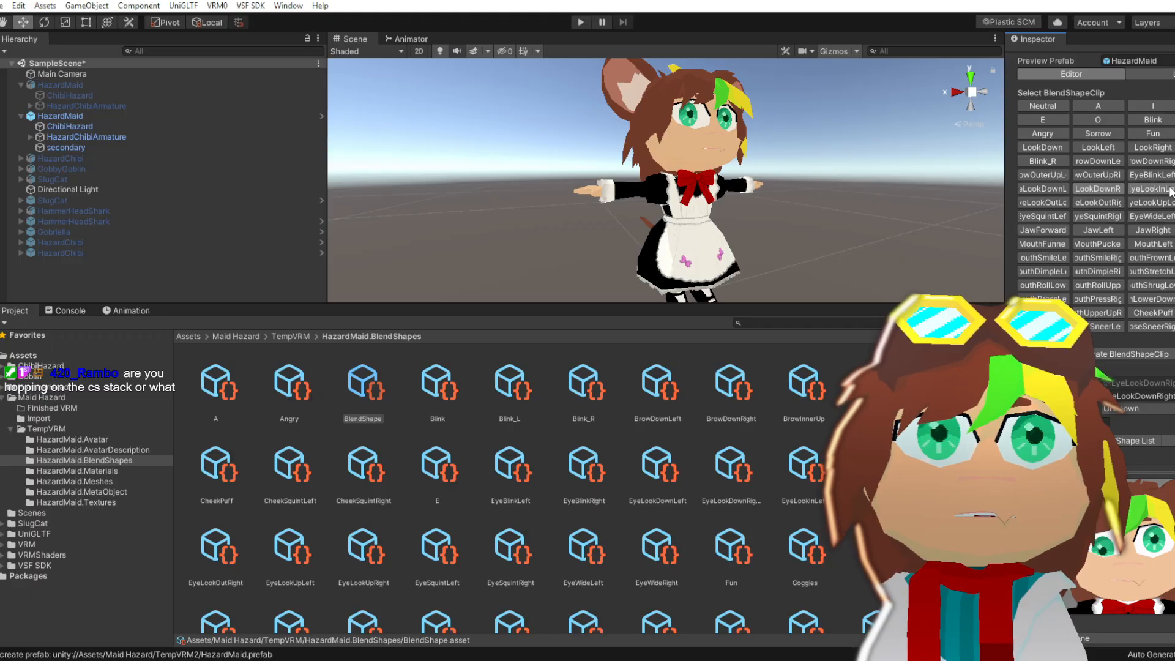
Raise eyeLookInLeft in the EyeLookInLeft clip and eyeLookInRight in the EyeLookInRight clip
scroll(1095, 275, down, 10)
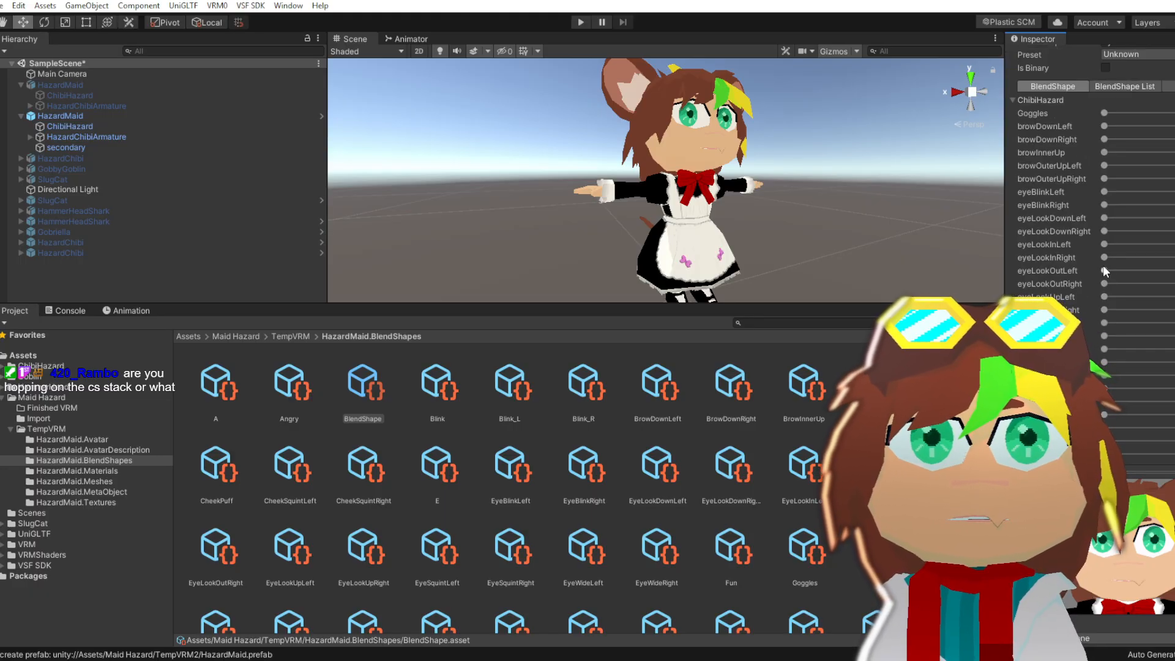
scroll(1109, 299, up, 10)
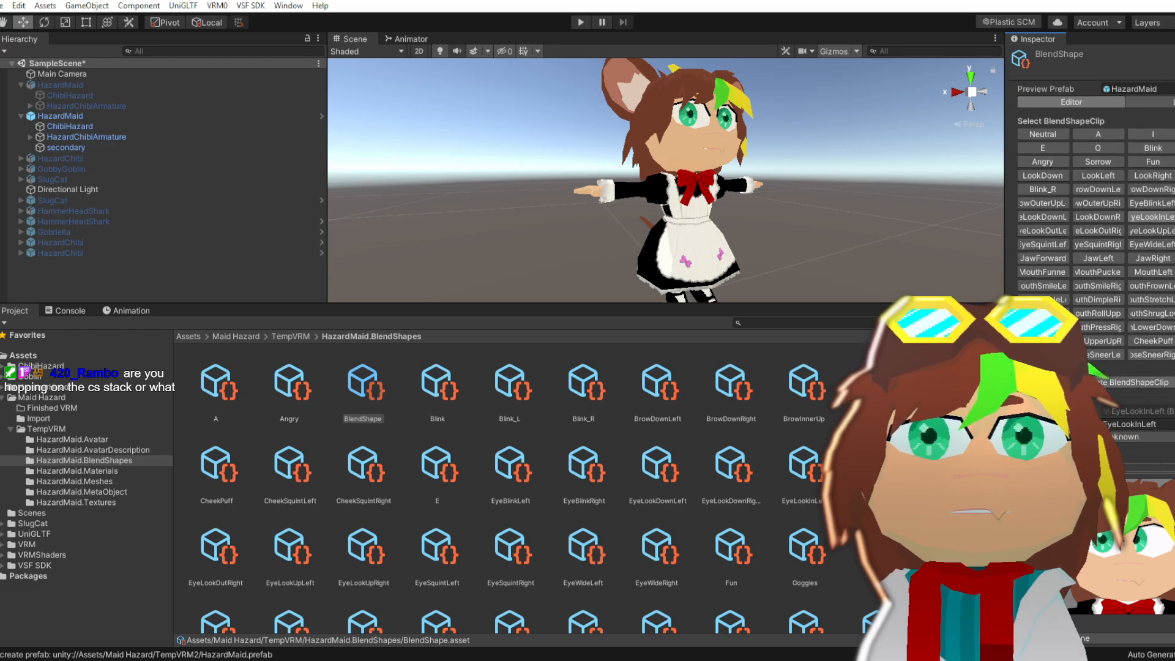
scroll(1095, 183, down, 5)
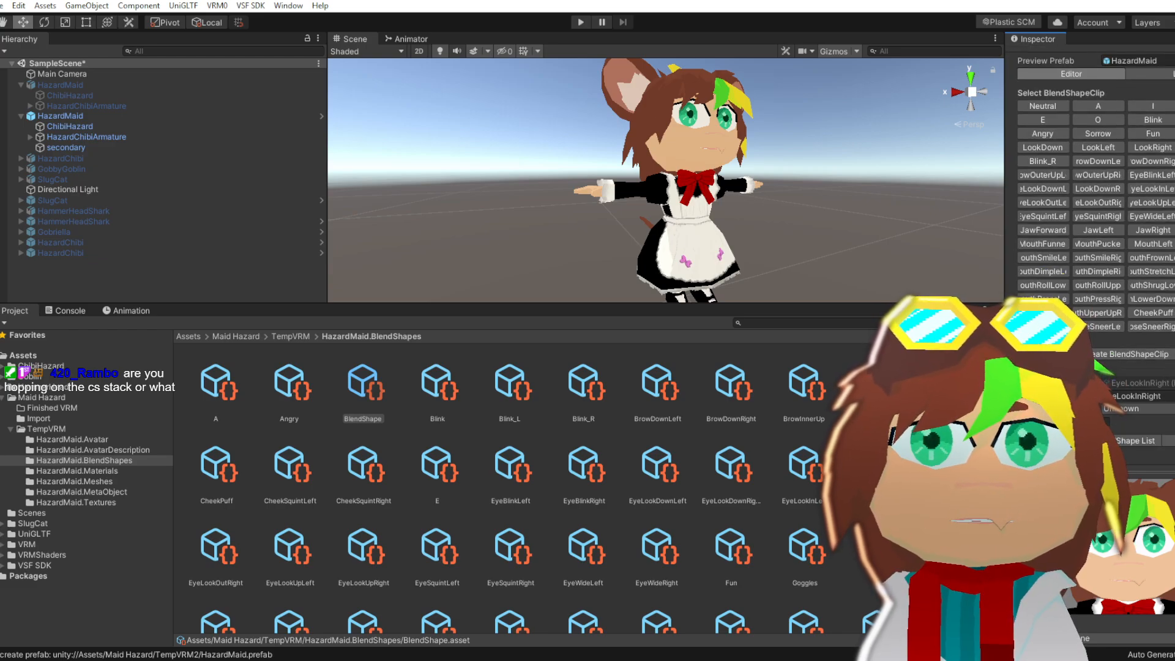
scroll(1095, 183, down, 3)
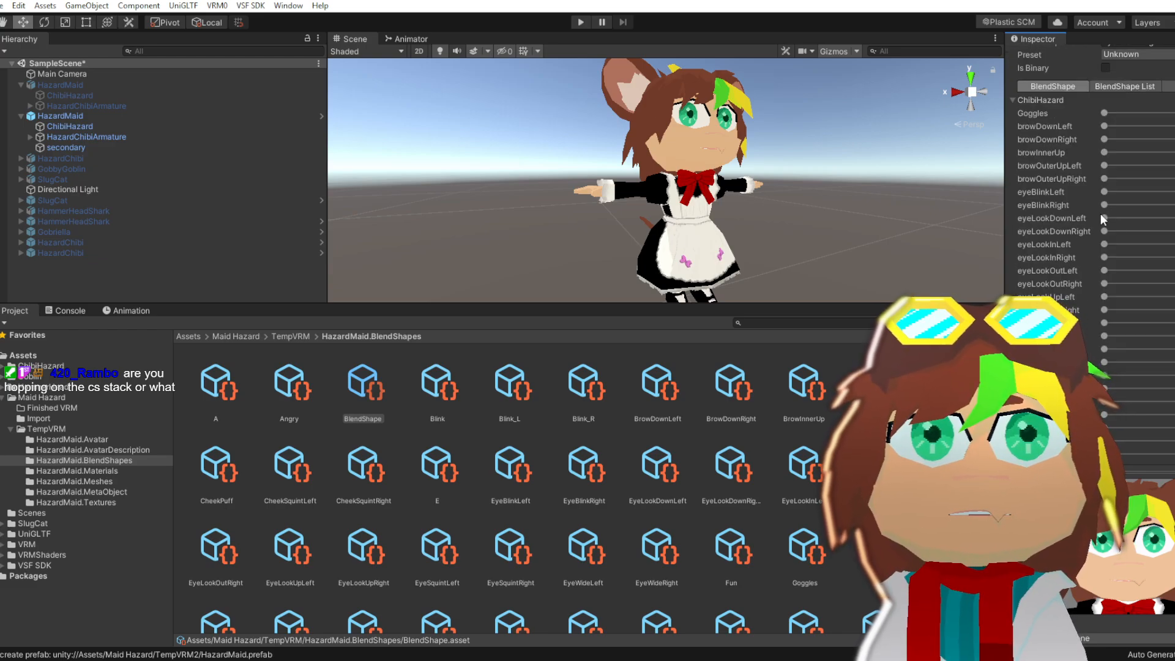
drag(1104, 257, 1174, 258)
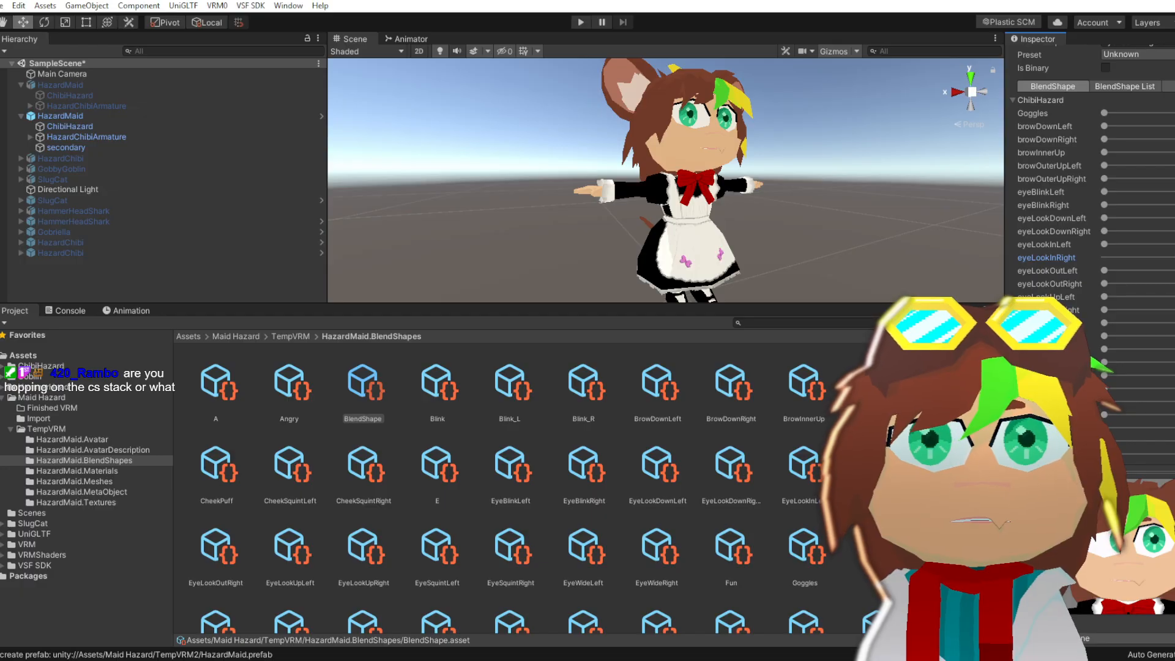
Raise eyeLookOutLeft in the EyeLookOutLeft clip and eyeLookOutRight in the EyeLookOutRight clip
scroll(1106, 204, up, 8)
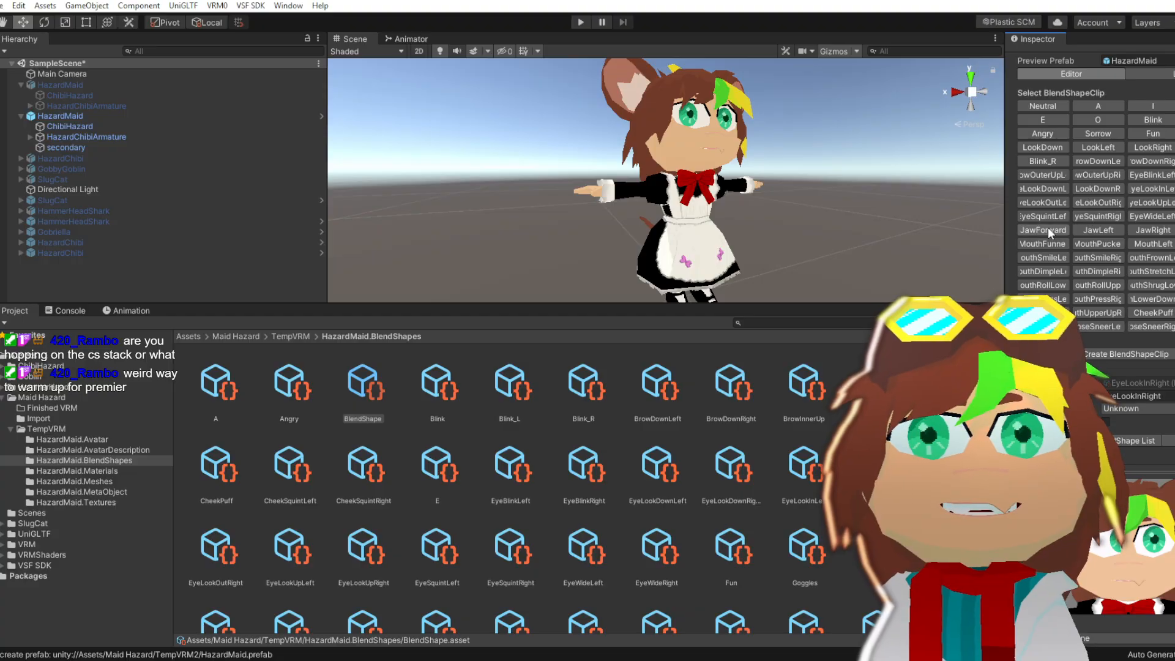
click(1043, 205)
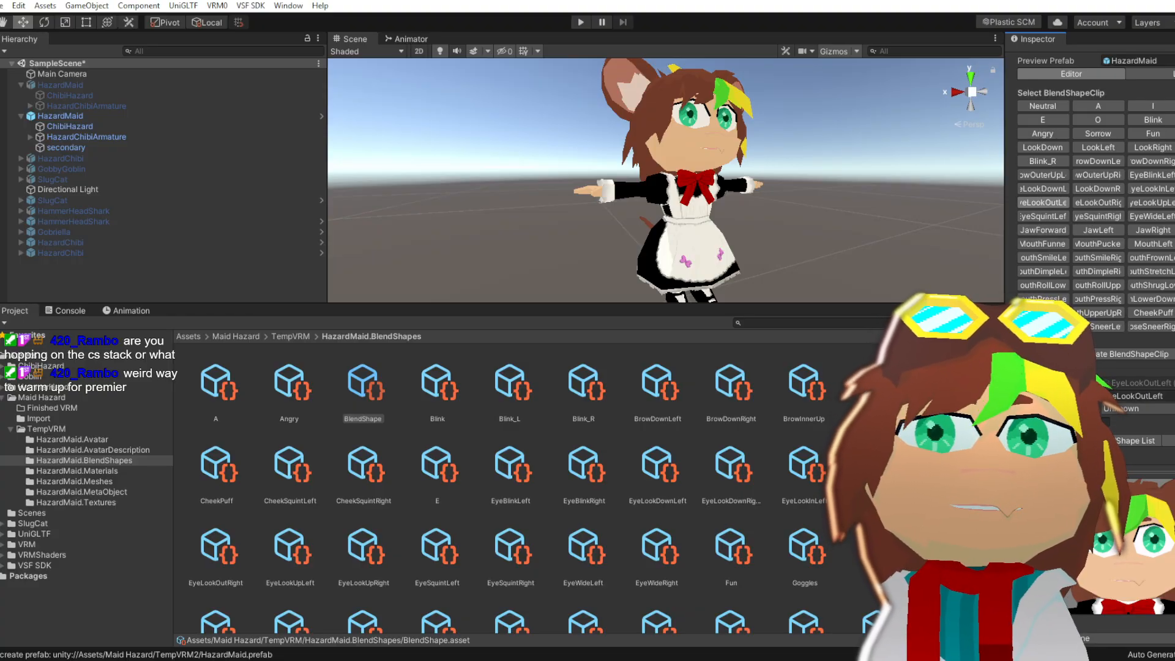
scroll(1043, 205, down, 6)
scroll(1043, 204, up, 2)
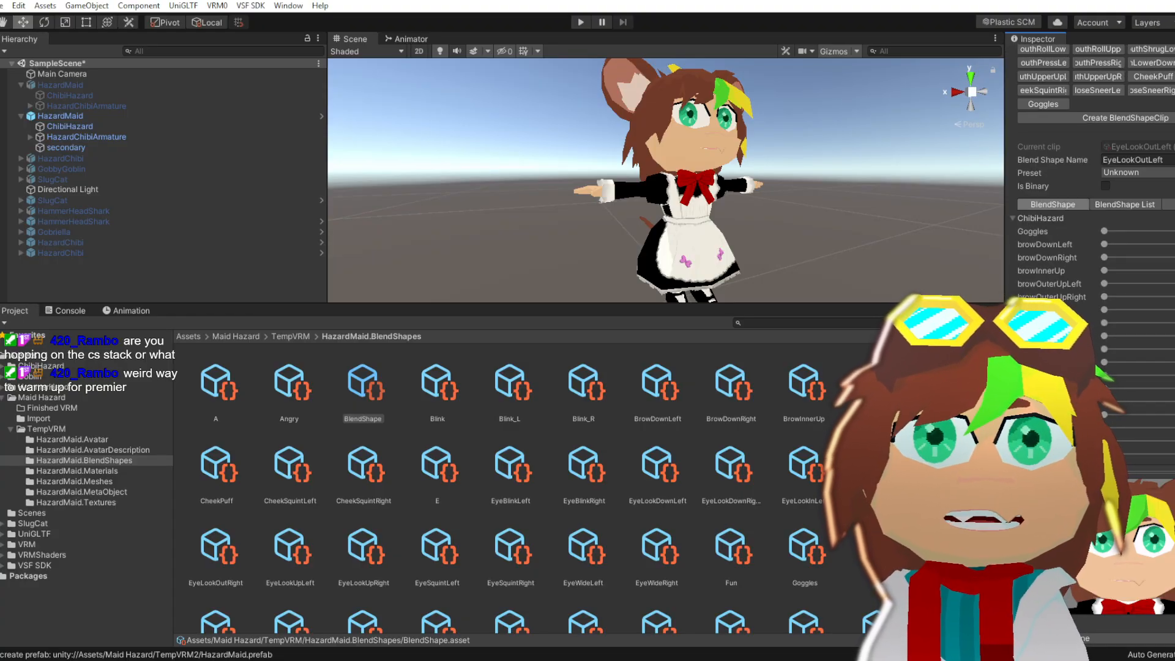
scroll(1043, 204, down, 2)
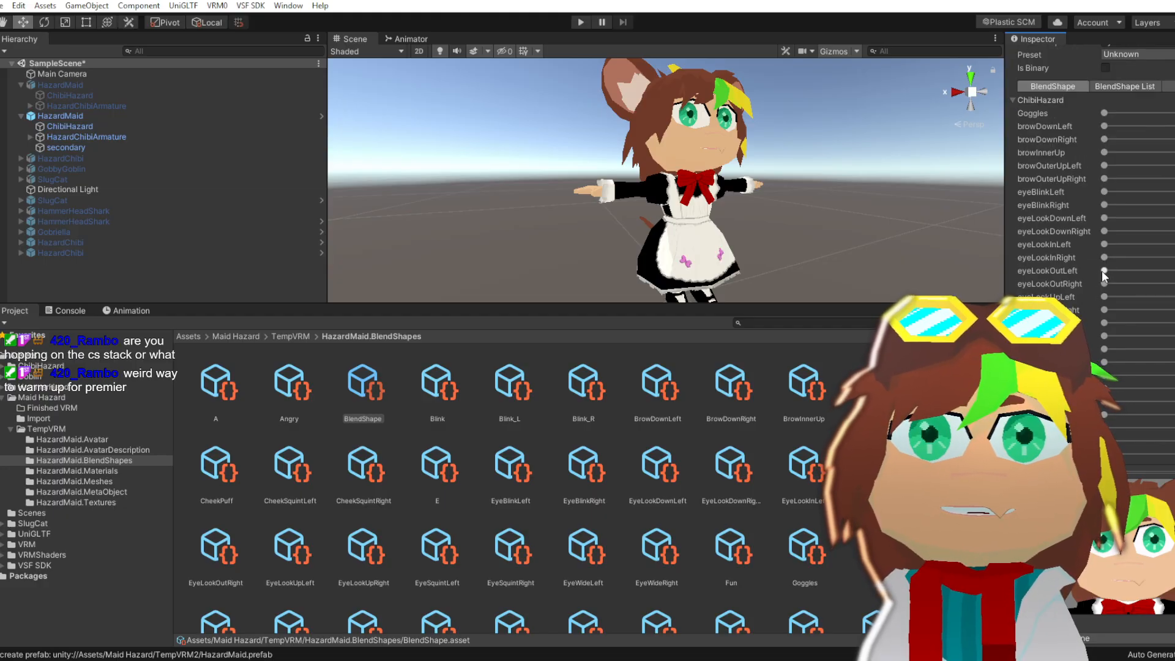
scroll(1131, 328, up, 6)
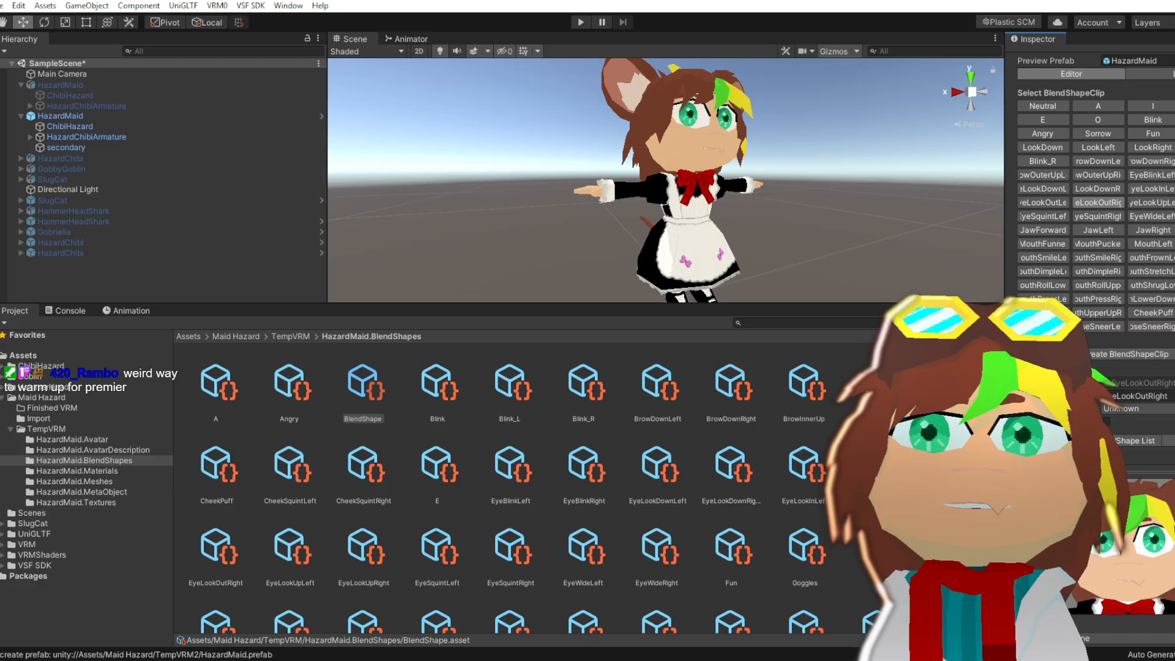
scroll(1095, 183, down, 4)
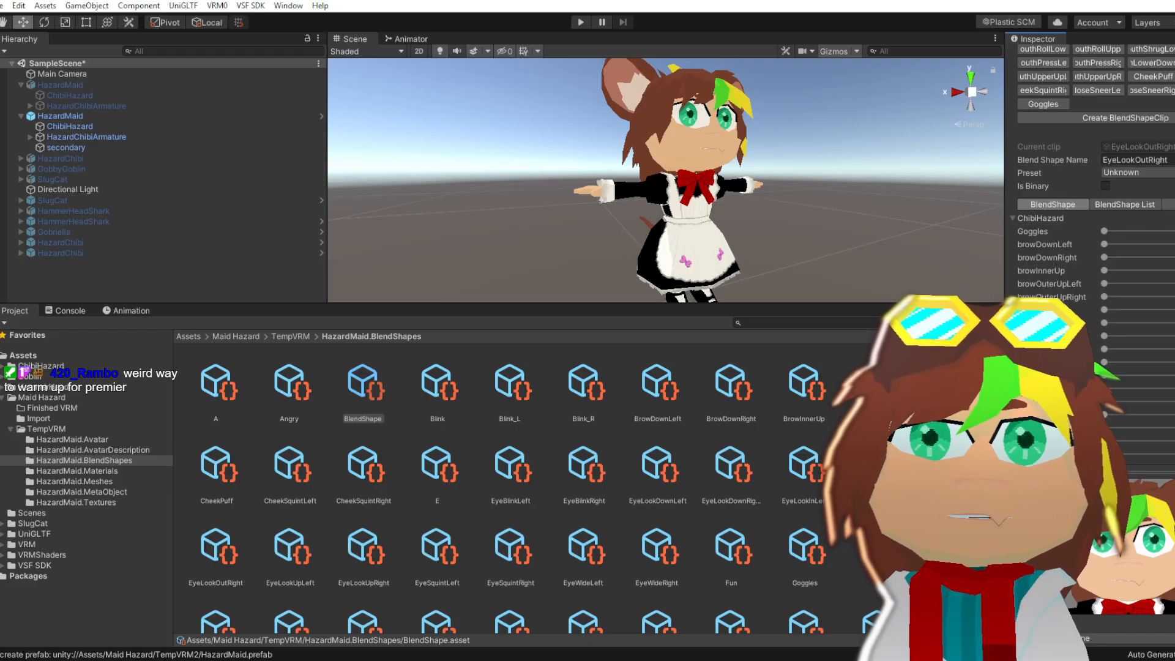
scroll(1095, 183, up, 2)
scroll(1095, 184, down, 2)
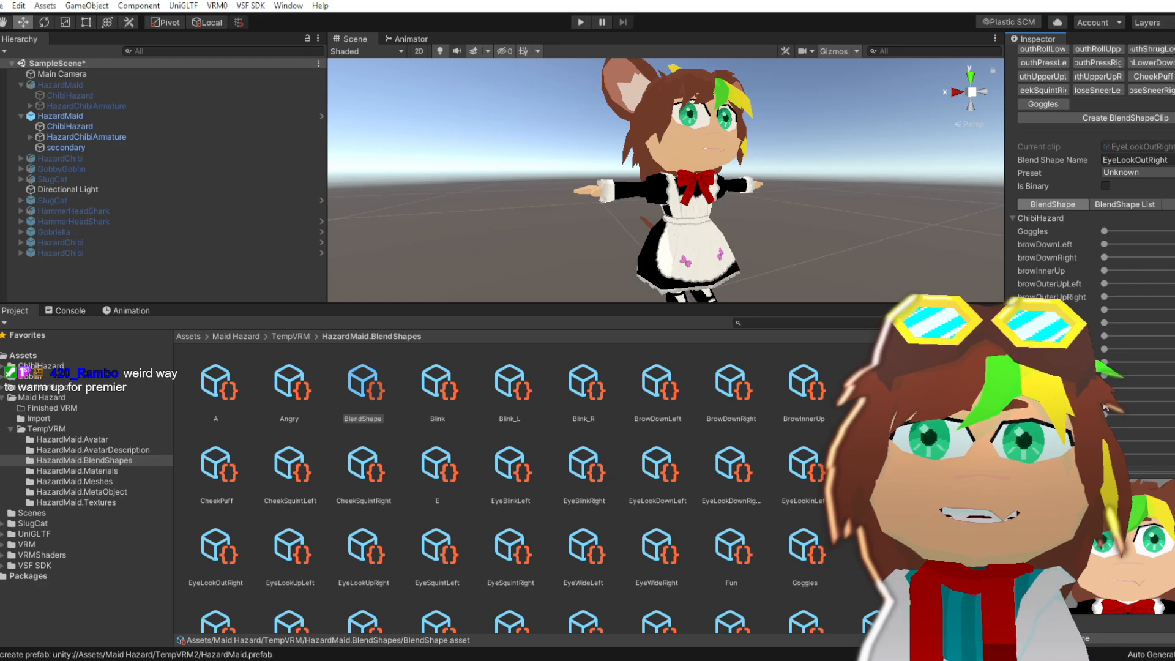
Raise eyeLookUpLeft in the EyeLookUpLeft clip and eyeLookUpRight in the EyeLookUpRight clip
scroll(1105, 316, up, 5)
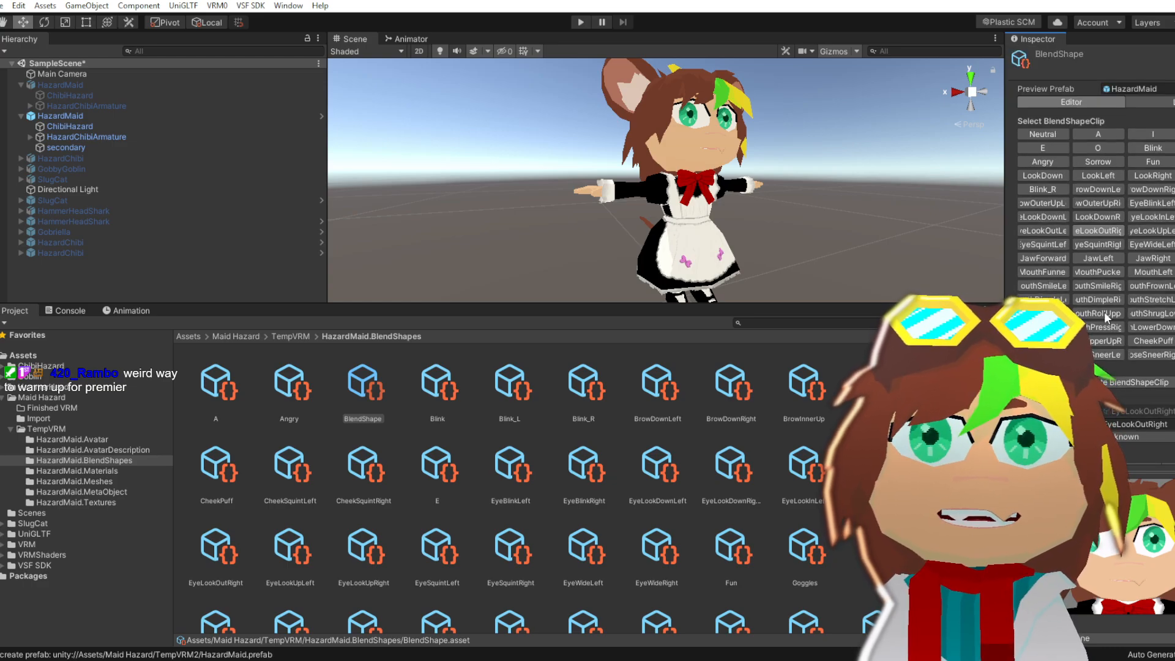
scroll(1095, 184, down, 1)
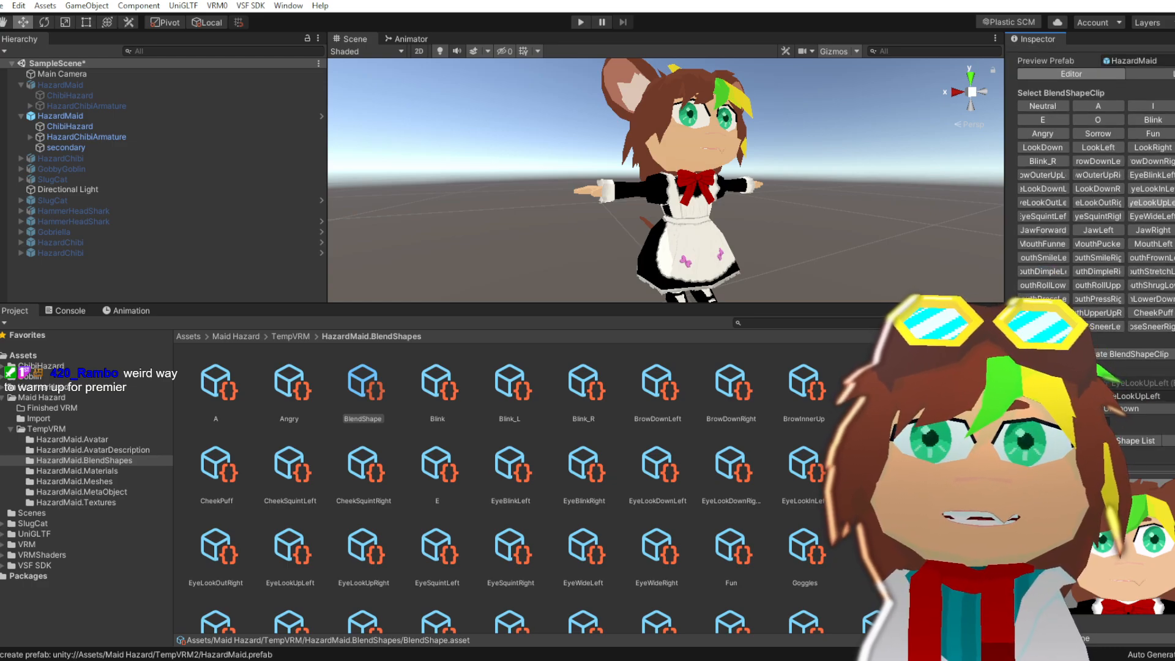
scroll(1095, 184, down, 4)
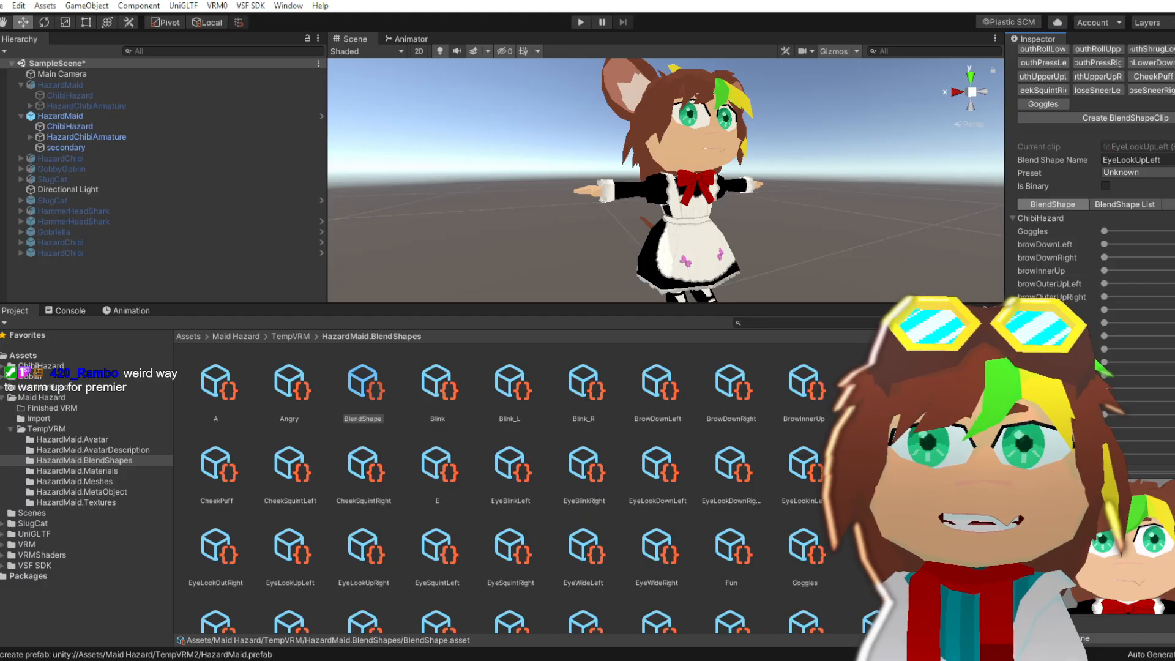
scroll(1095, 183, down, 2)
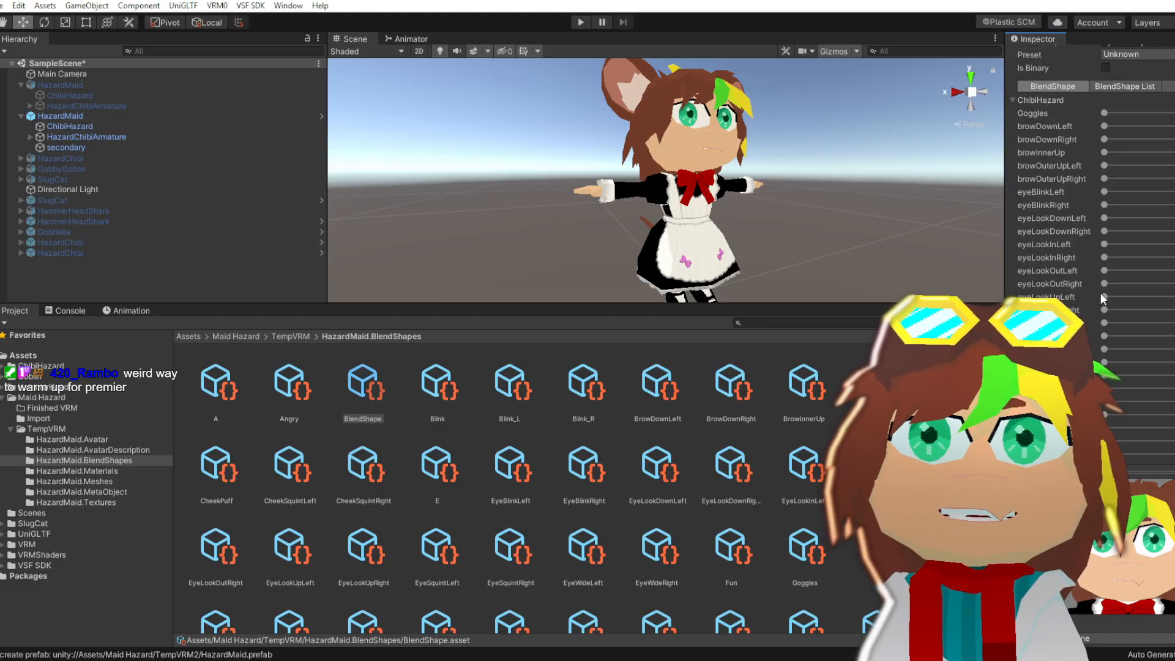
scroll(1095, 183, up, 6)
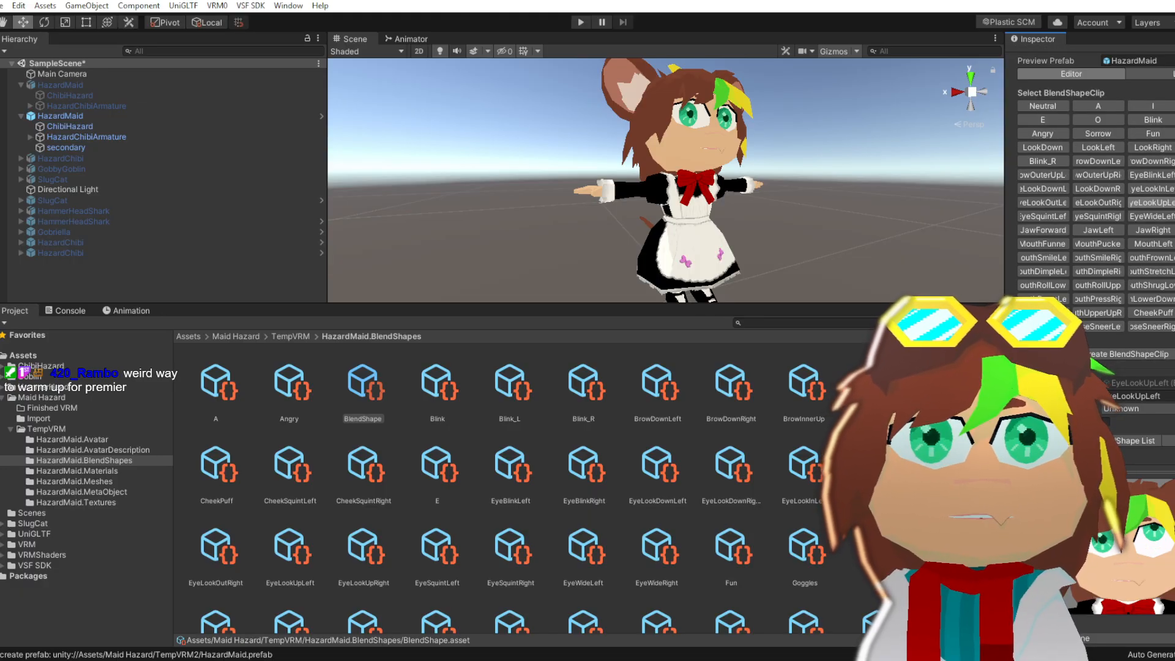
scroll(1095, 184, down, 6)
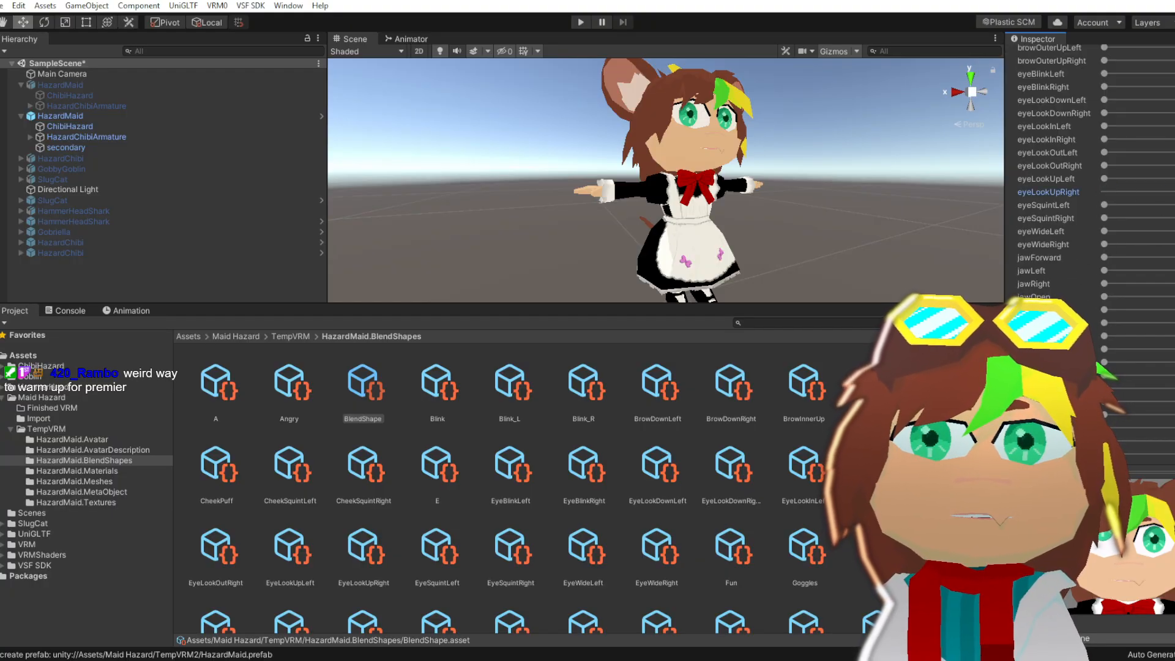
Raise eyeSquintLeft in the EyeSquintLeft clip and eyeSquintRight in the EyeSquintRight clip
scroll(1096, 183, up, 6)
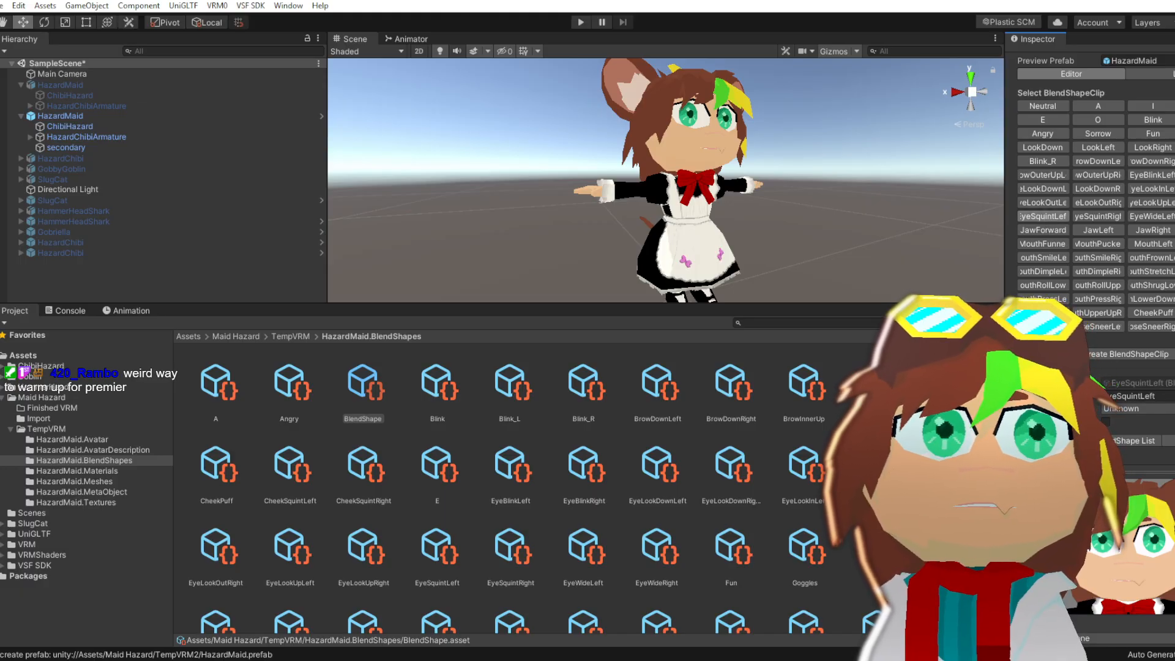
scroll(1089, 184, down, 6)
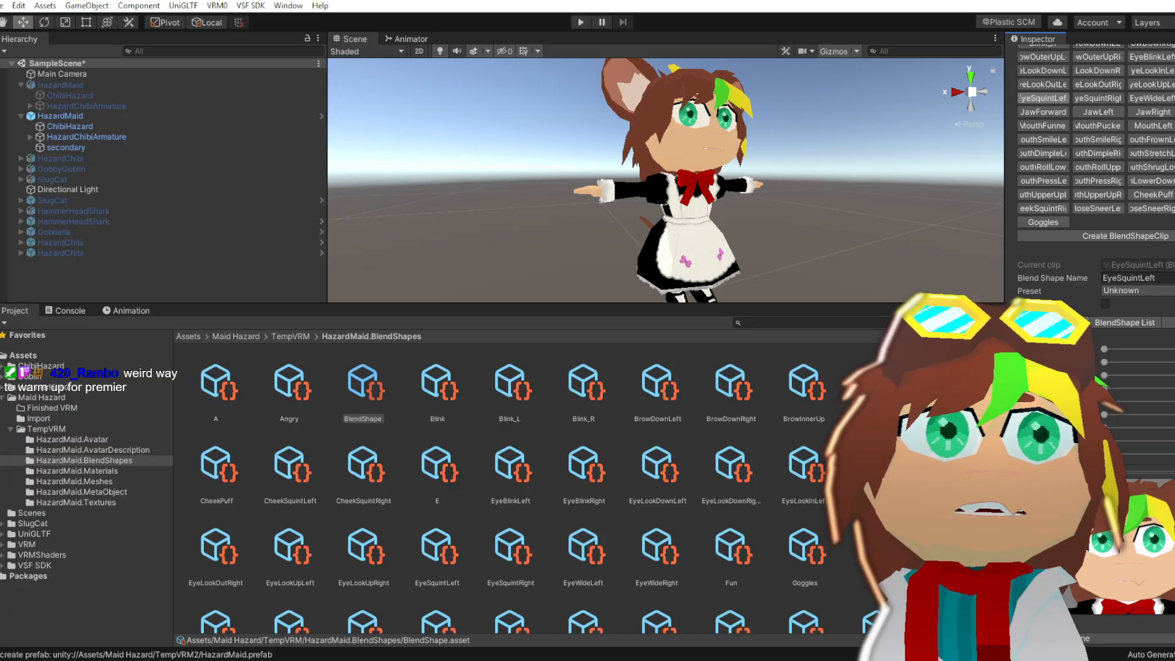
scroll(1089, 184, down, 5)
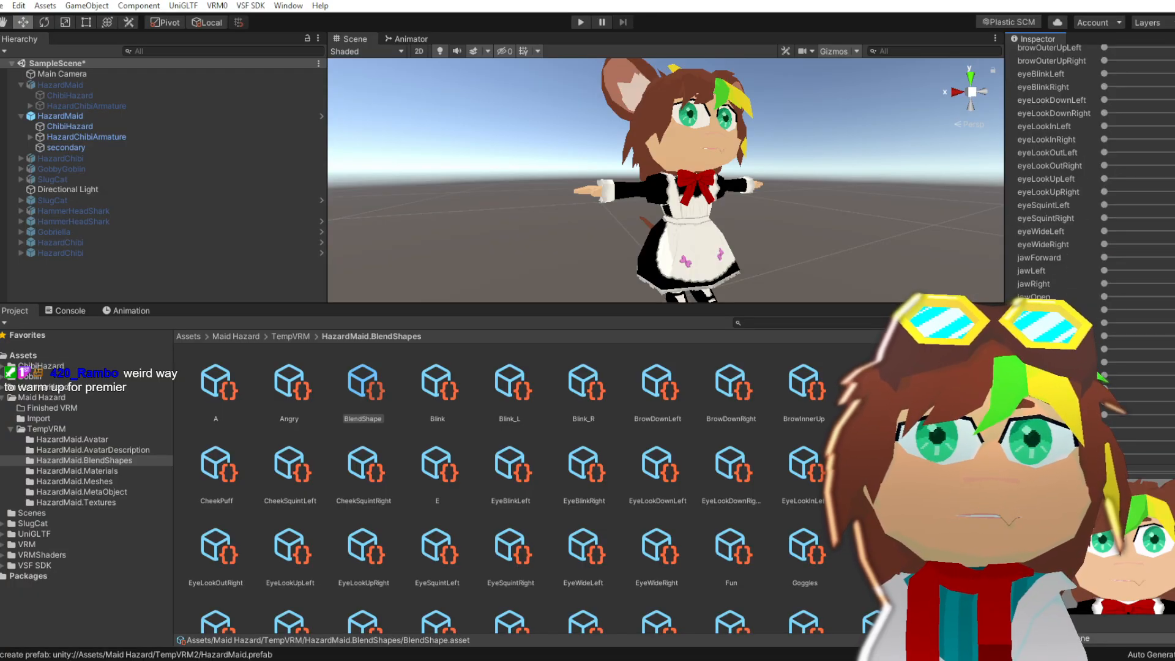
drag(1104, 205, 1174, 206)
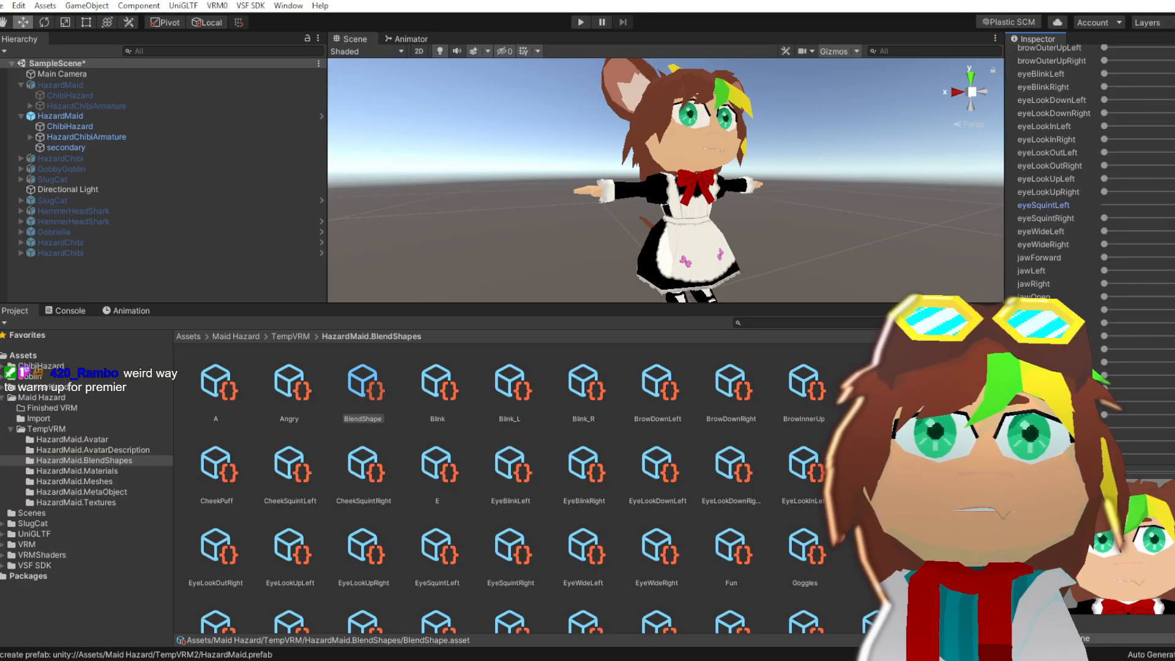
scroll(1112, 120, up, 10)
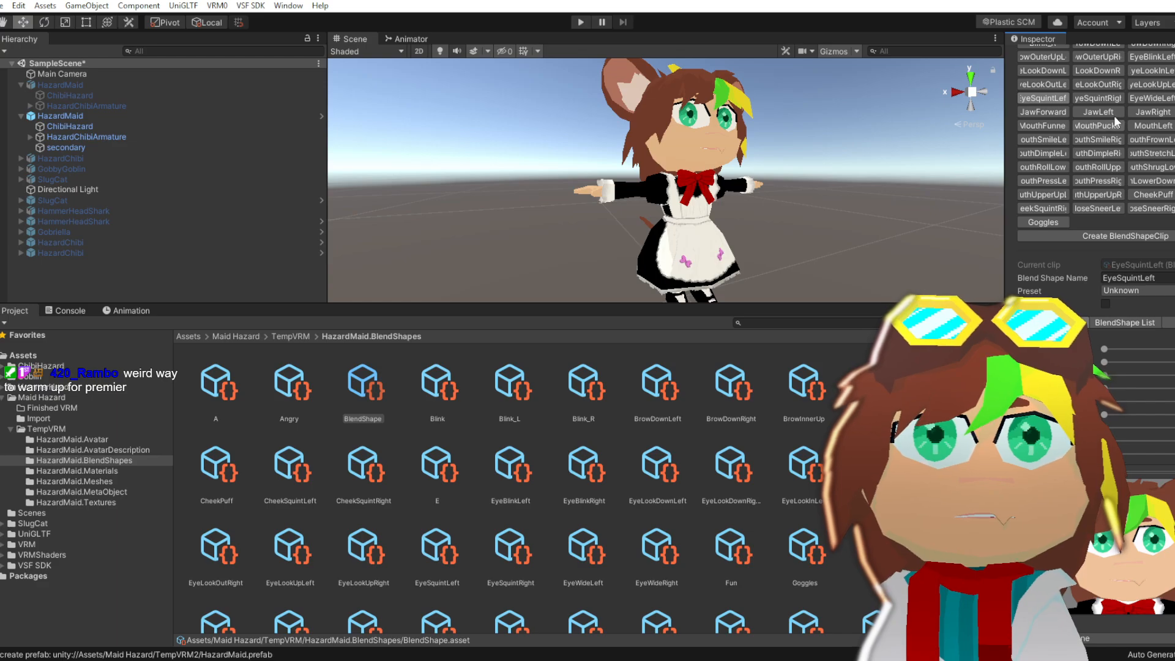
scroll(1095, 153, down, 8)
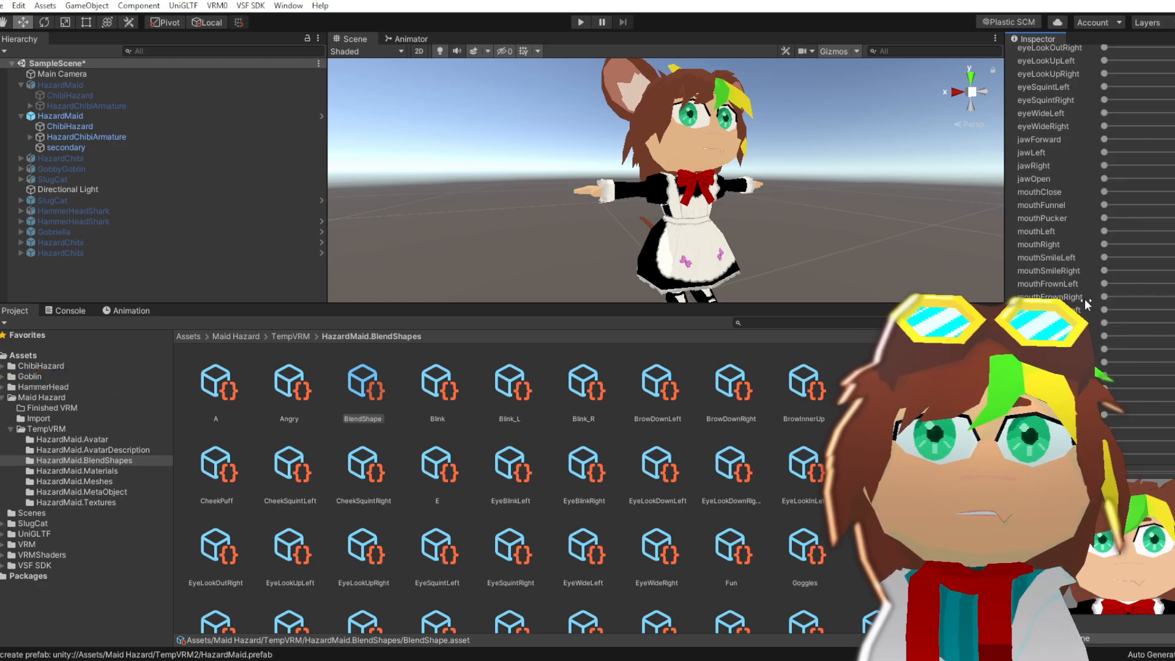
scroll(1107, 217, up, 3)
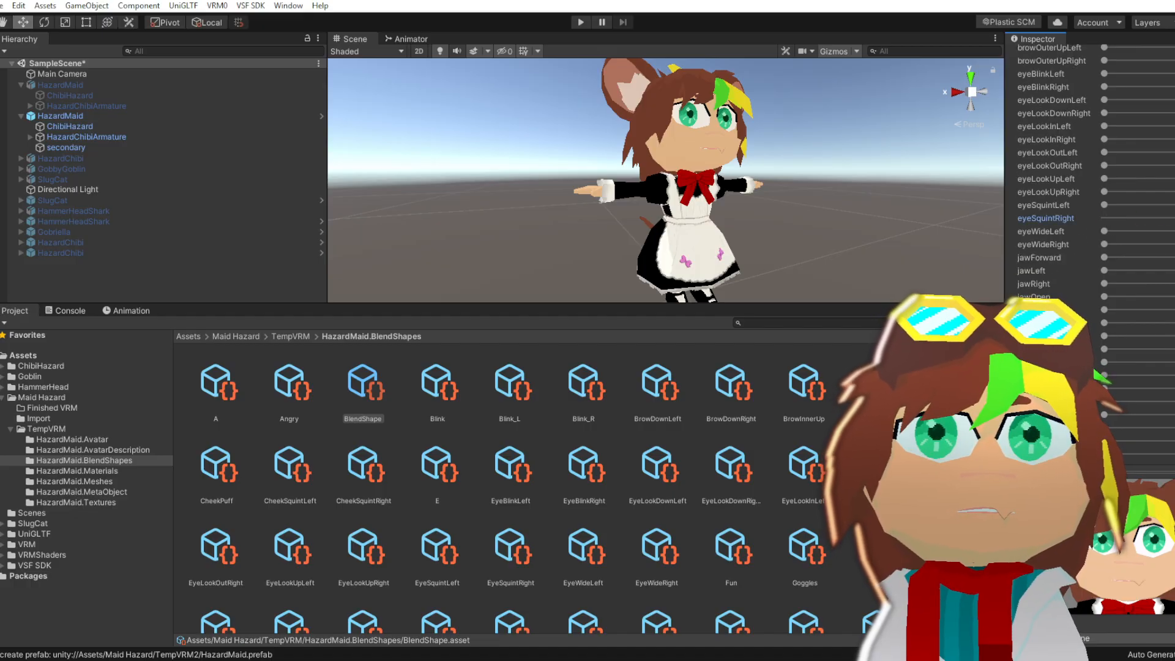
Raise eyeWideLeft in the EyeWideLeft clip and eyeWideRight in the EyeWideRight clip
scroll(1096, 183, up, 5)
scroll(1112, 369, up, 3)
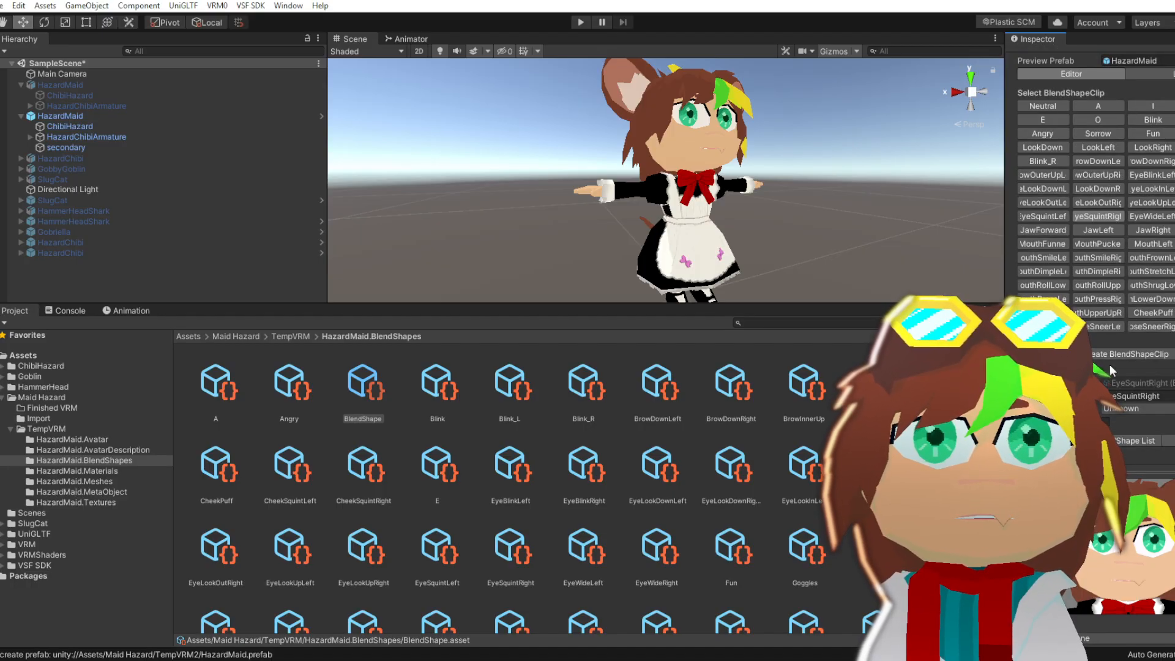
click(1155, 219)
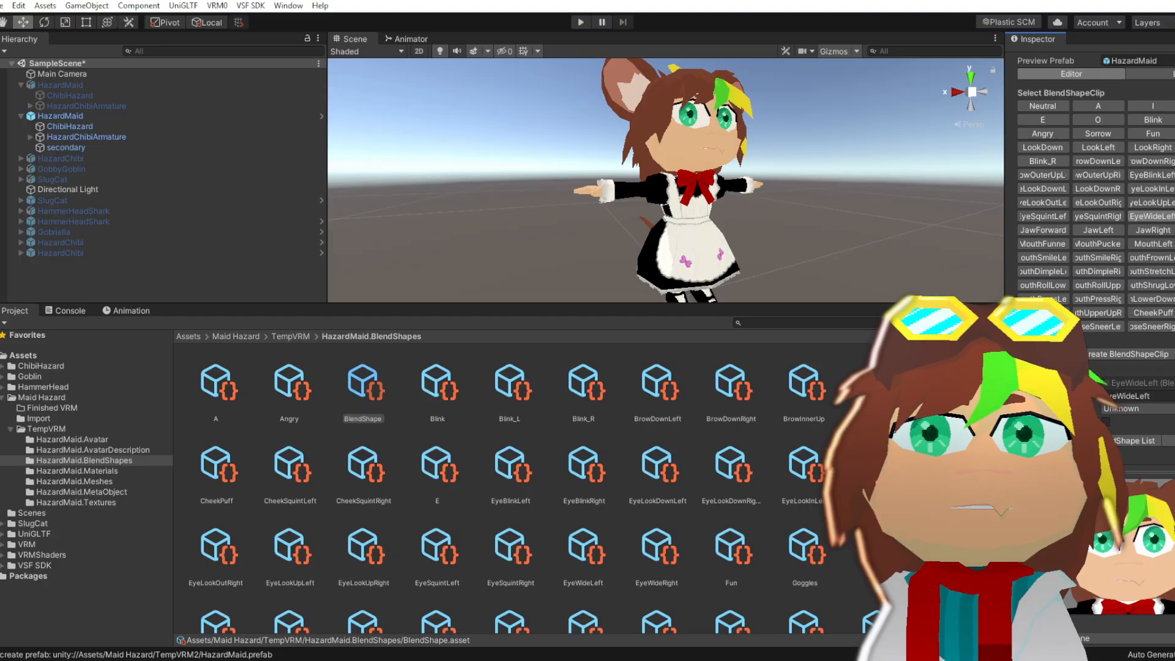
scroll(1105, 352, down, 10)
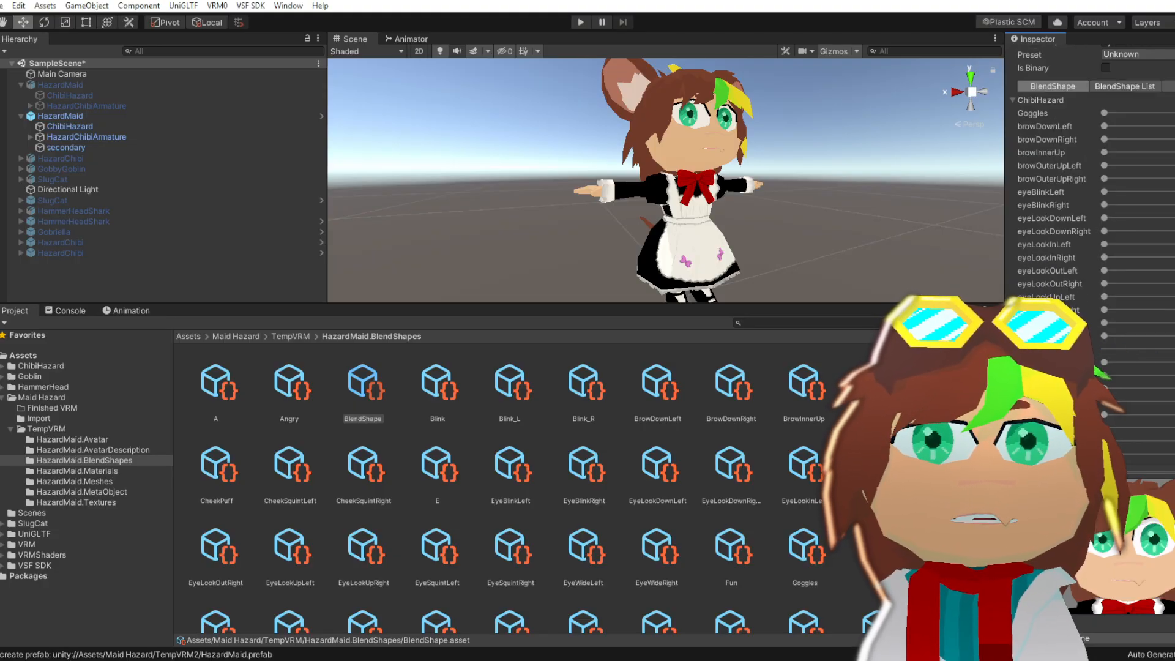
scroll(1138, 245, up, 8)
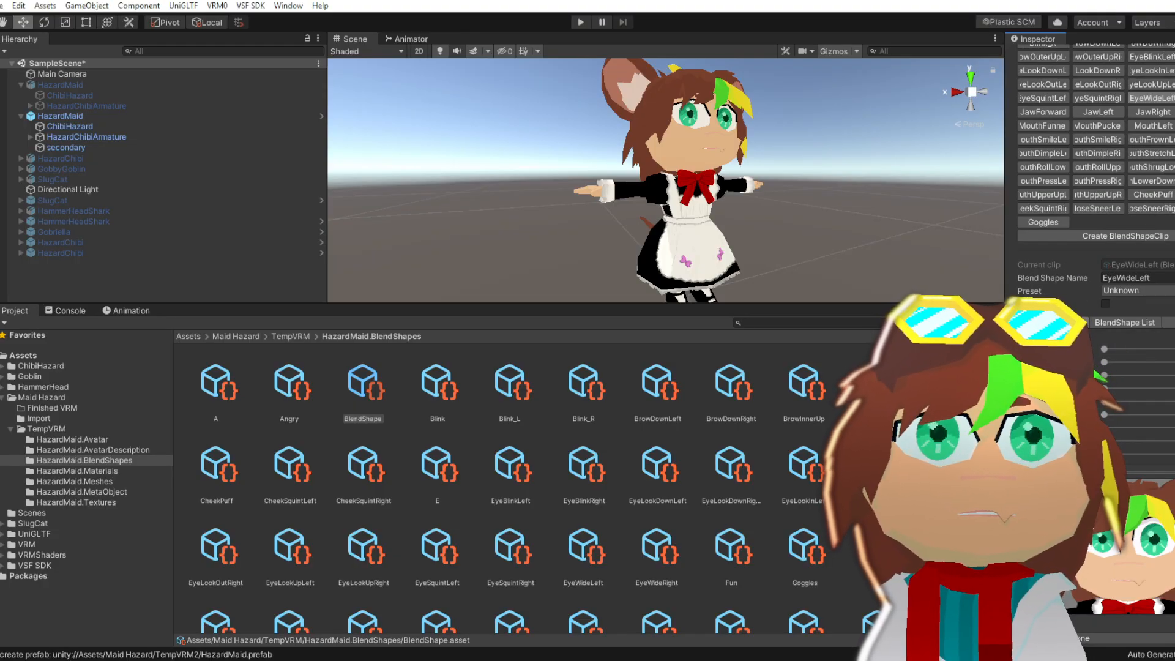
click(1174, 98)
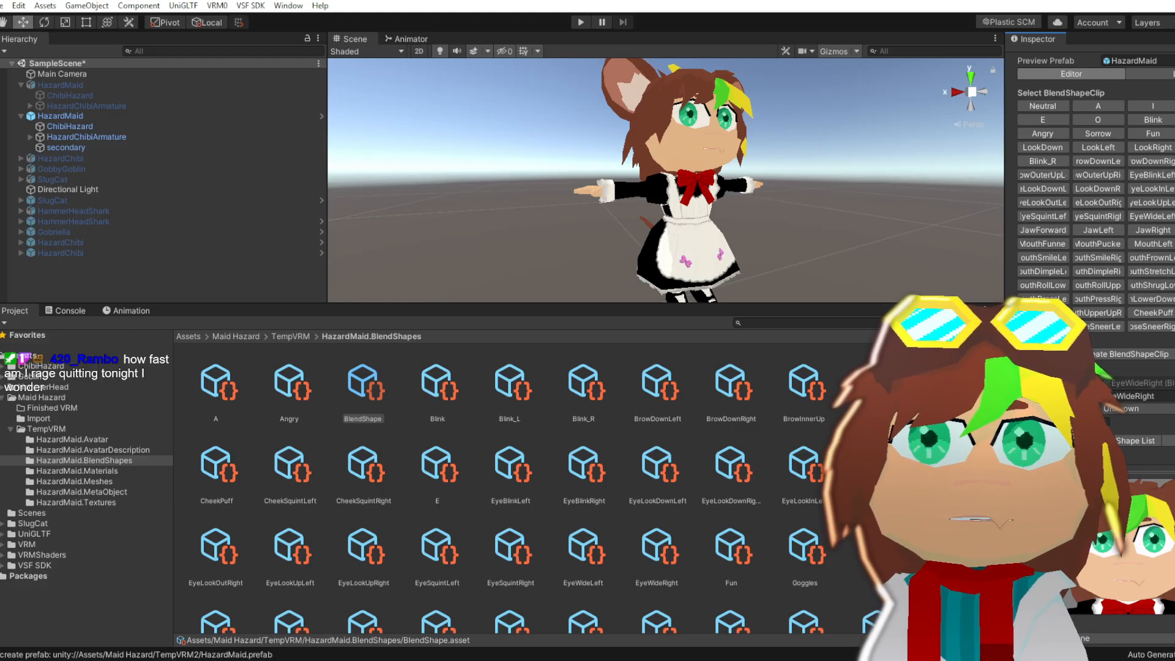
scroll(1100, 258, down, 10)
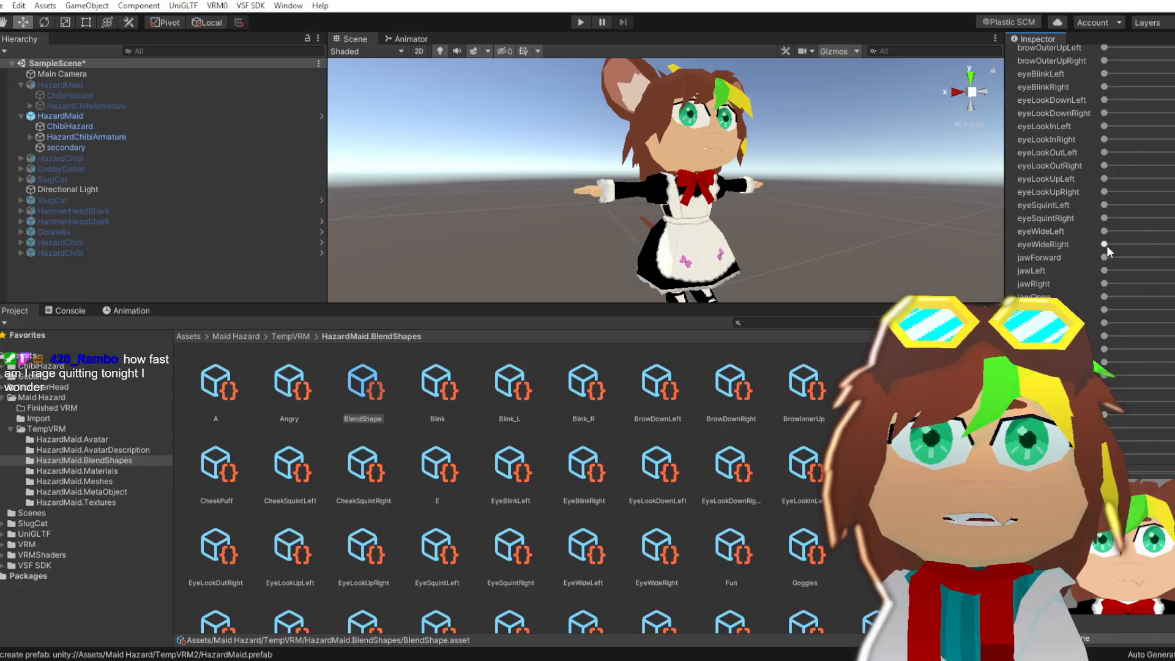
drag(1102, 244, 1174, 245)
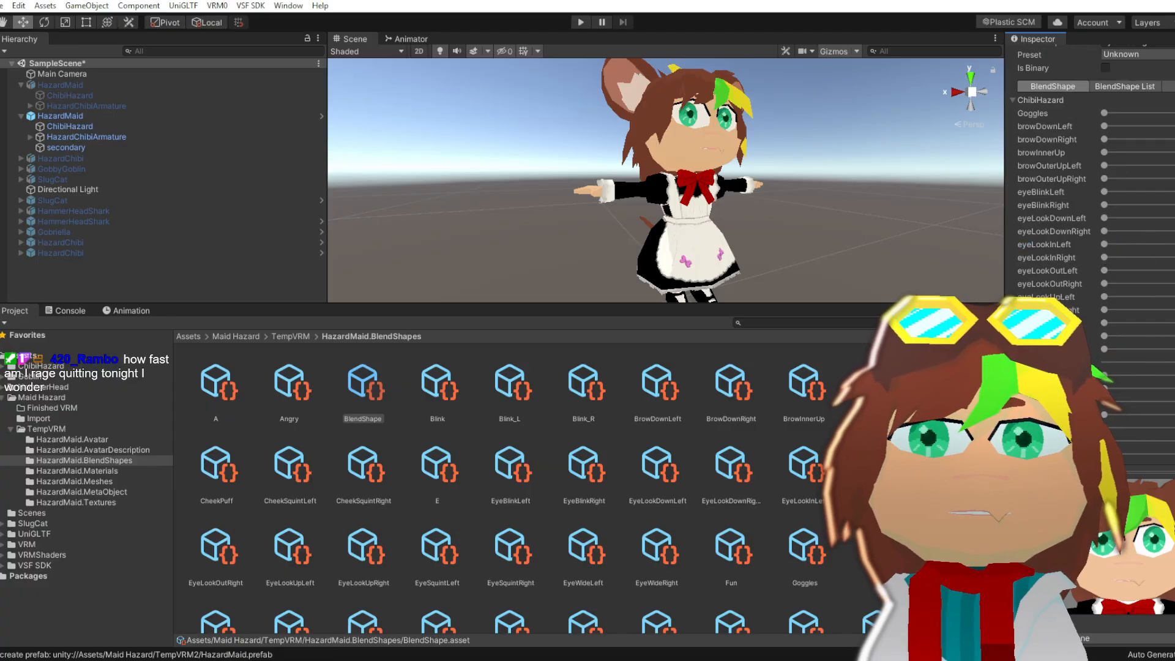
Raise jawForward in the JawForward clip and jawLeft in the JawLeft clip
scroll(1095, 159, up, 10)
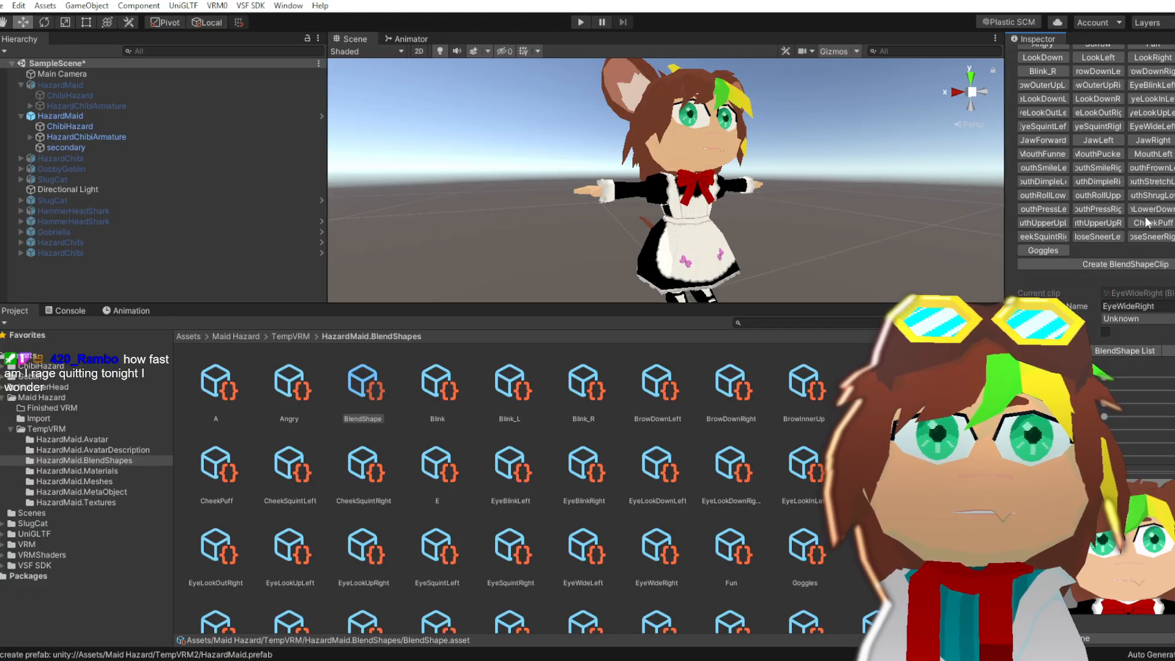
click(1045, 140)
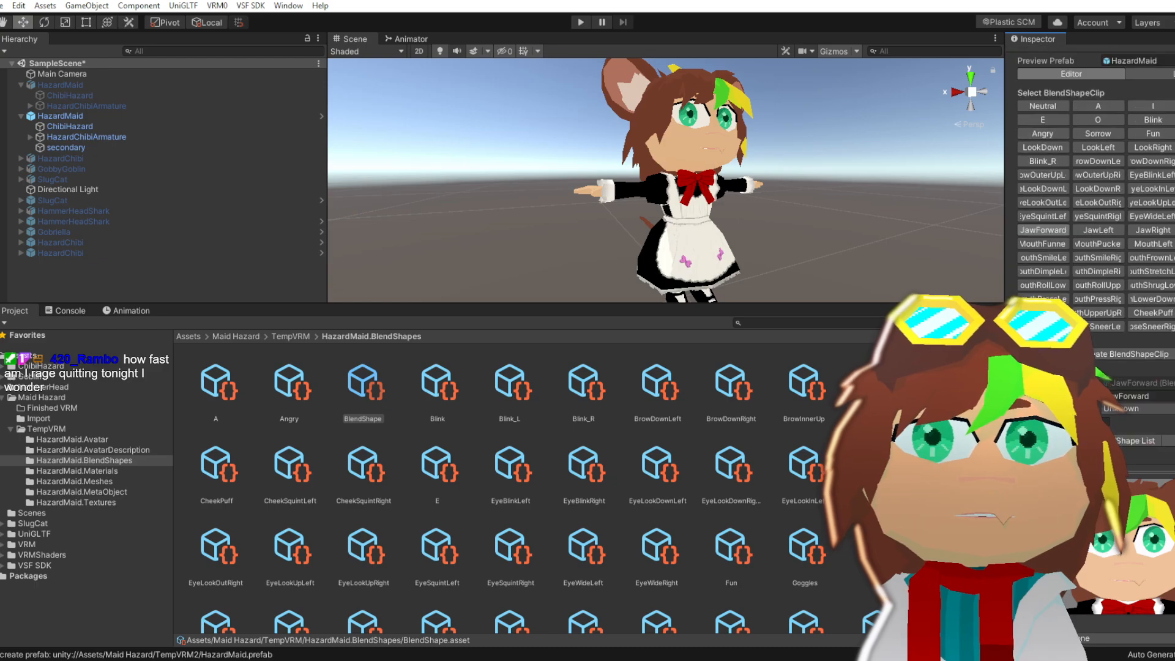
scroll(1095, 159, down, 3)
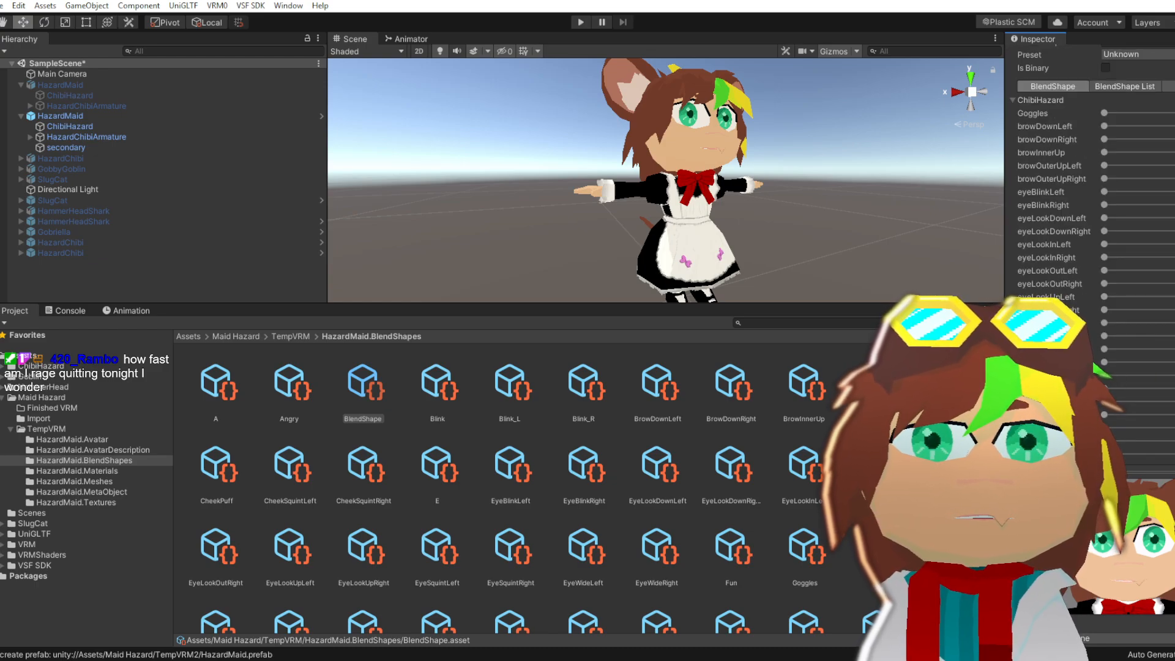
scroll(1099, 109, up, 5)
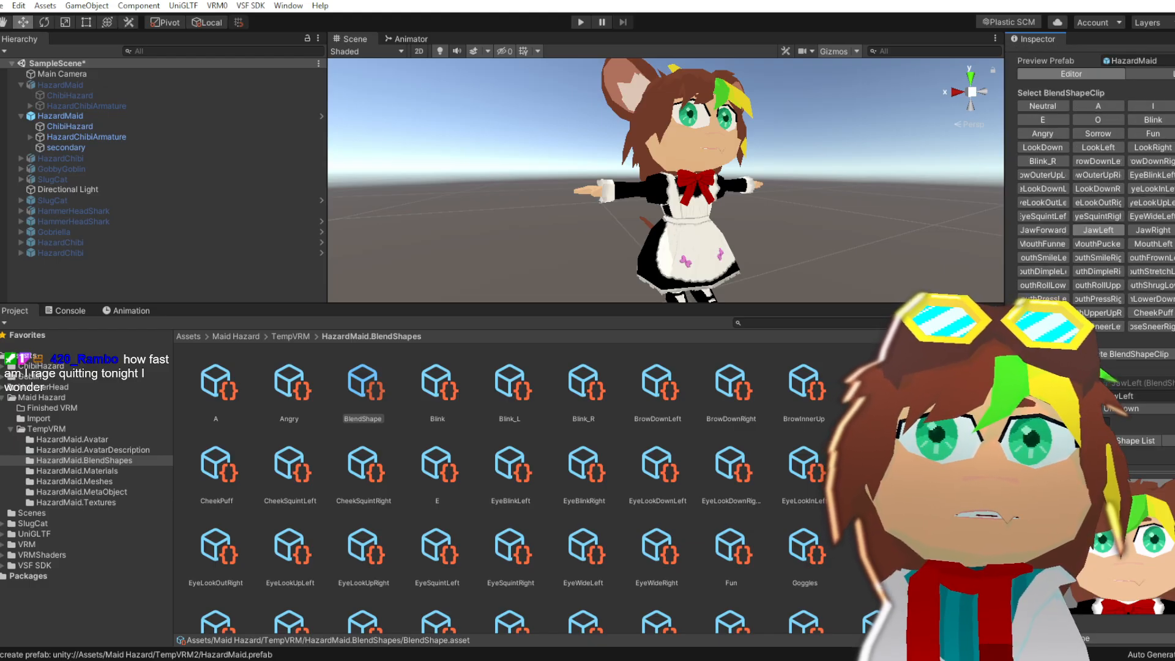
scroll(1099, 109, down, 5)
scroll(1099, 184, down, 4)
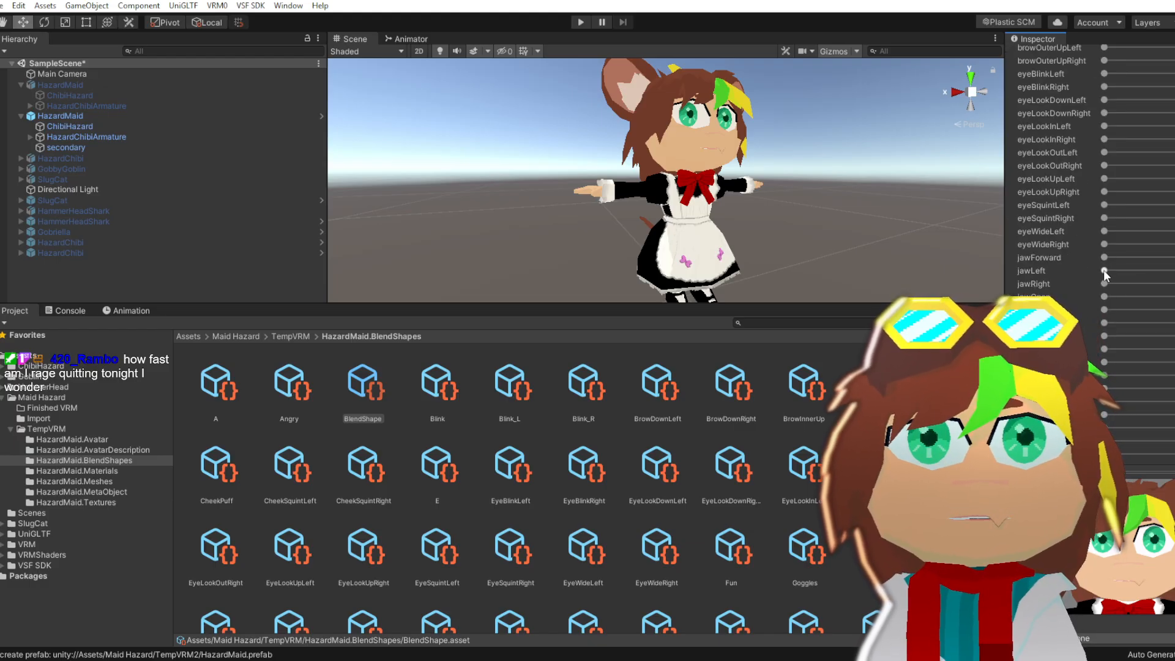
drag(1103, 270, 1122, 268)
scroll(1132, 275, up, 9)
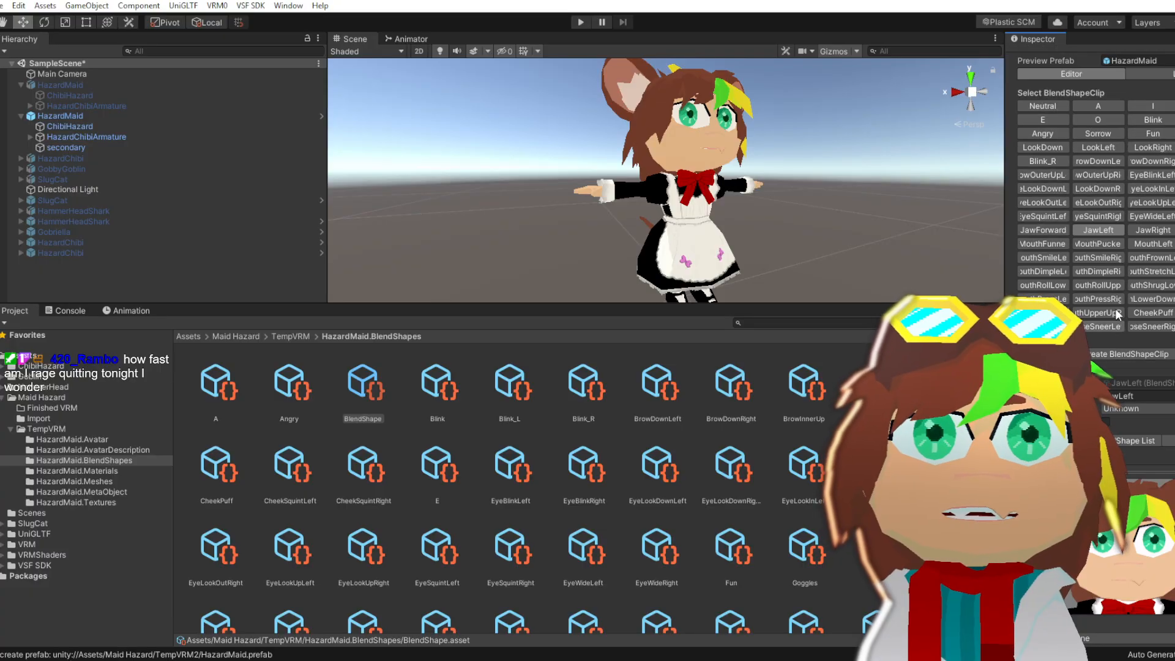
Raise jawRight in the JawRight clip and jawOpen in the JawOpen clip
click(1153, 230)
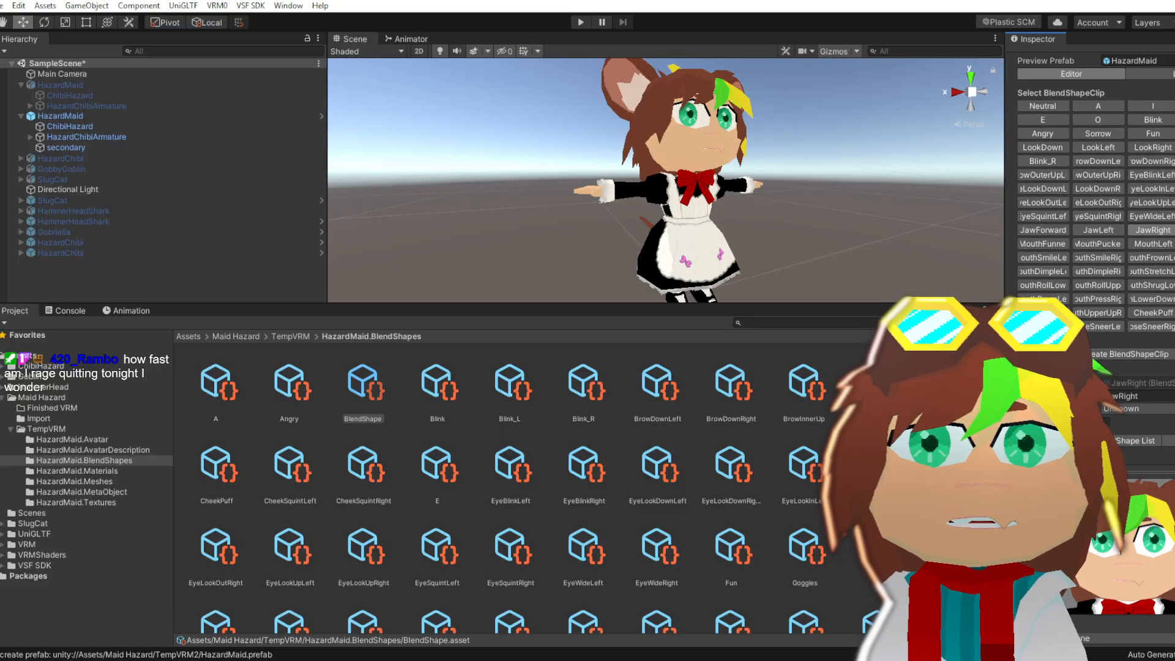
scroll(1154, 238, down, 3)
scroll(1106, 288, down, 5)
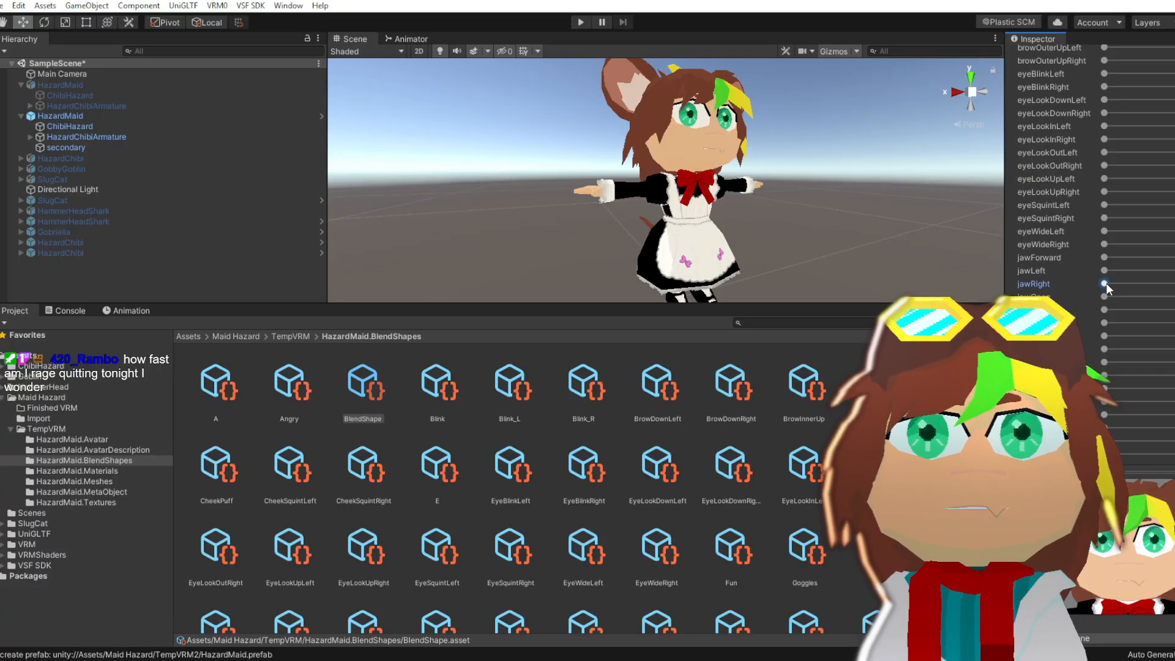
scroll(1106, 282, up, 8)
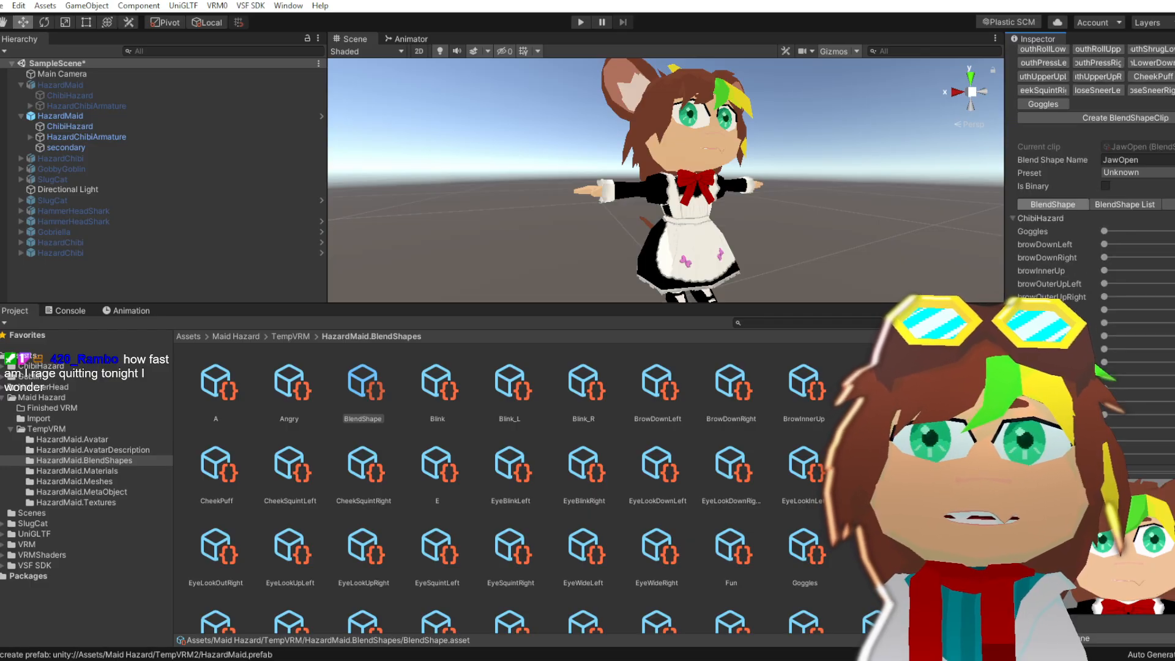
scroll(1087, 320, down, 5)
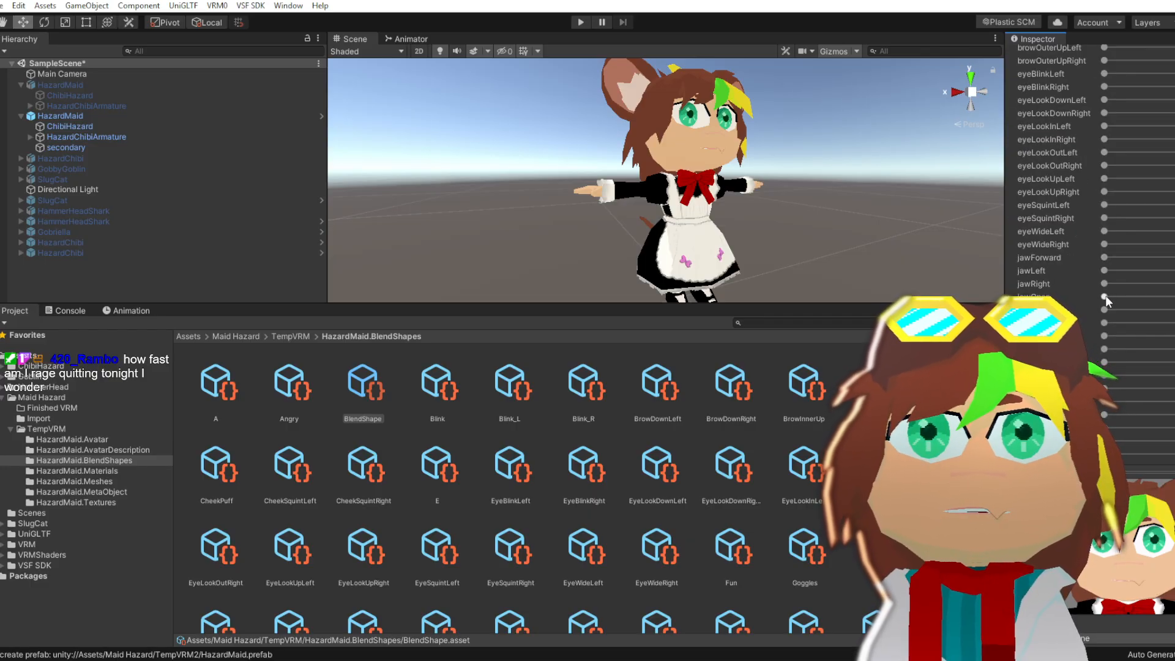
scroll(1095, 171, up, 5)
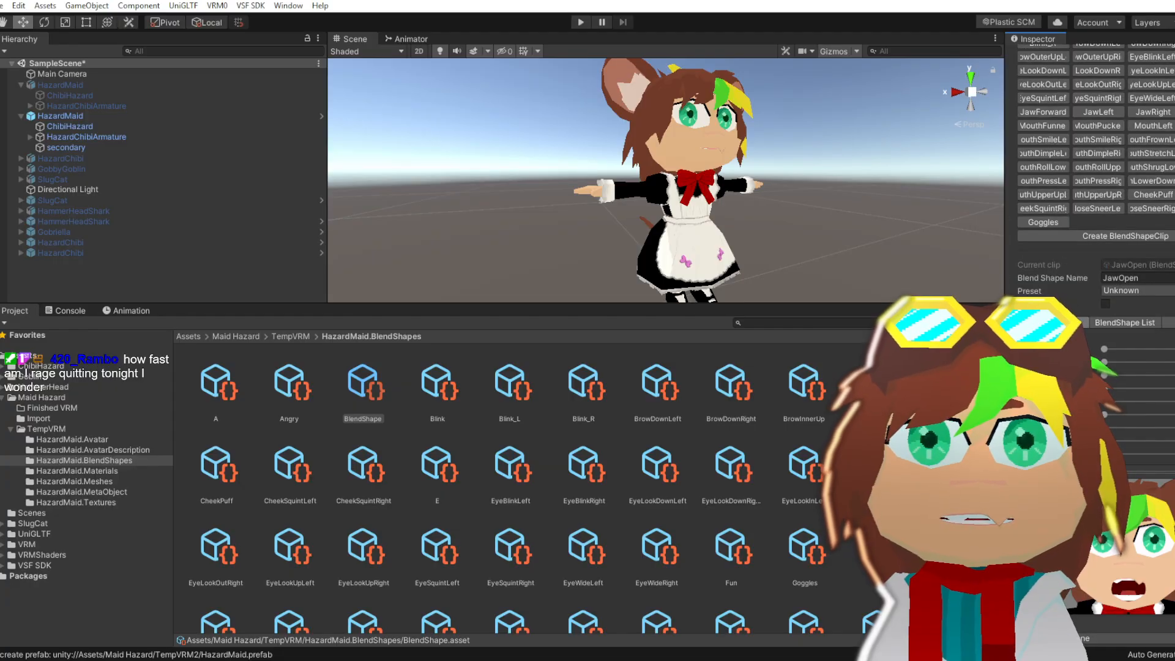
Select the MouthFunnel clip and raise its mouthFunnel blend shape
click(1048, 128)
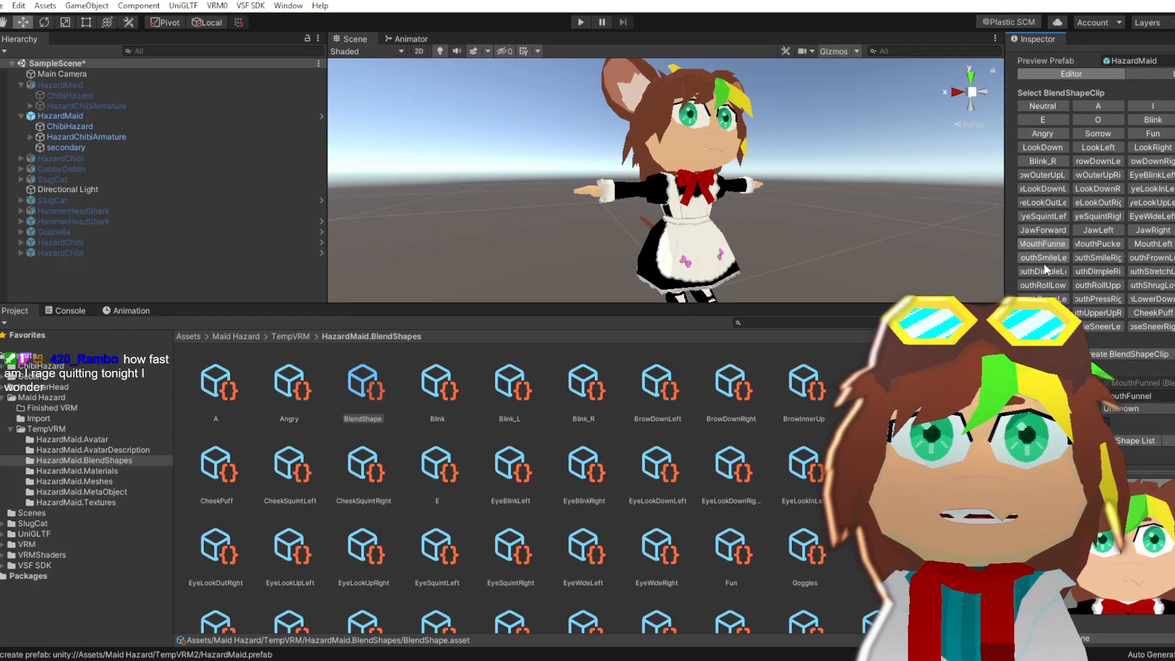
scroll(1095, 171, down, 5)
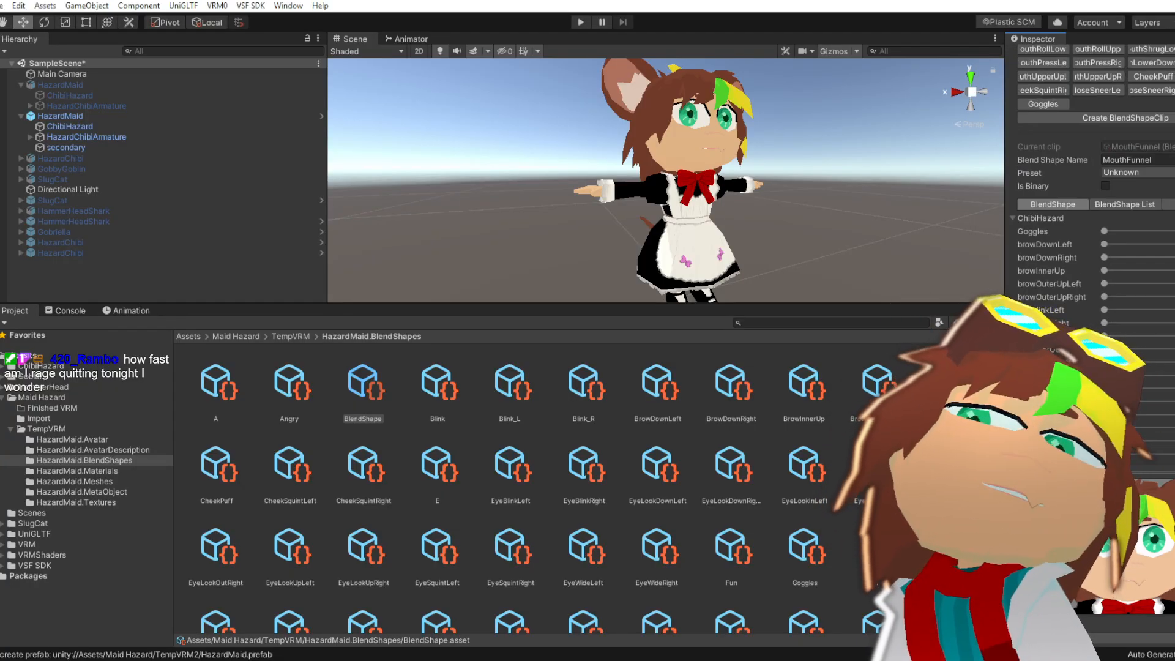
scroll(1095, 171, down, 3)
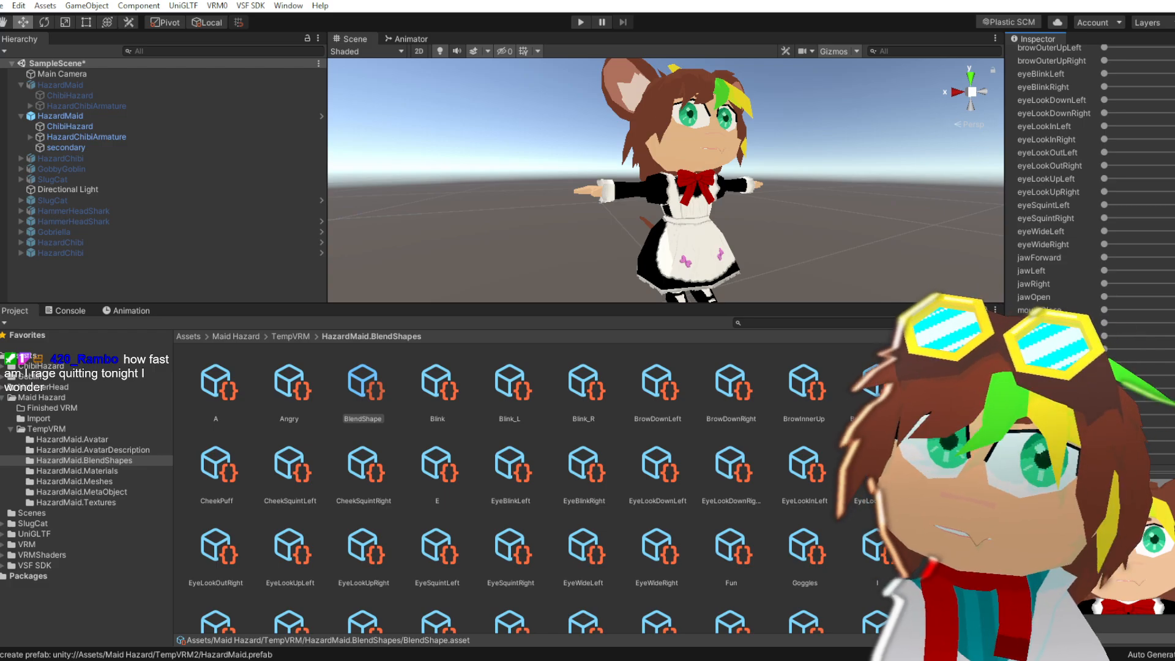
scroll(1095, 340, up, 6)
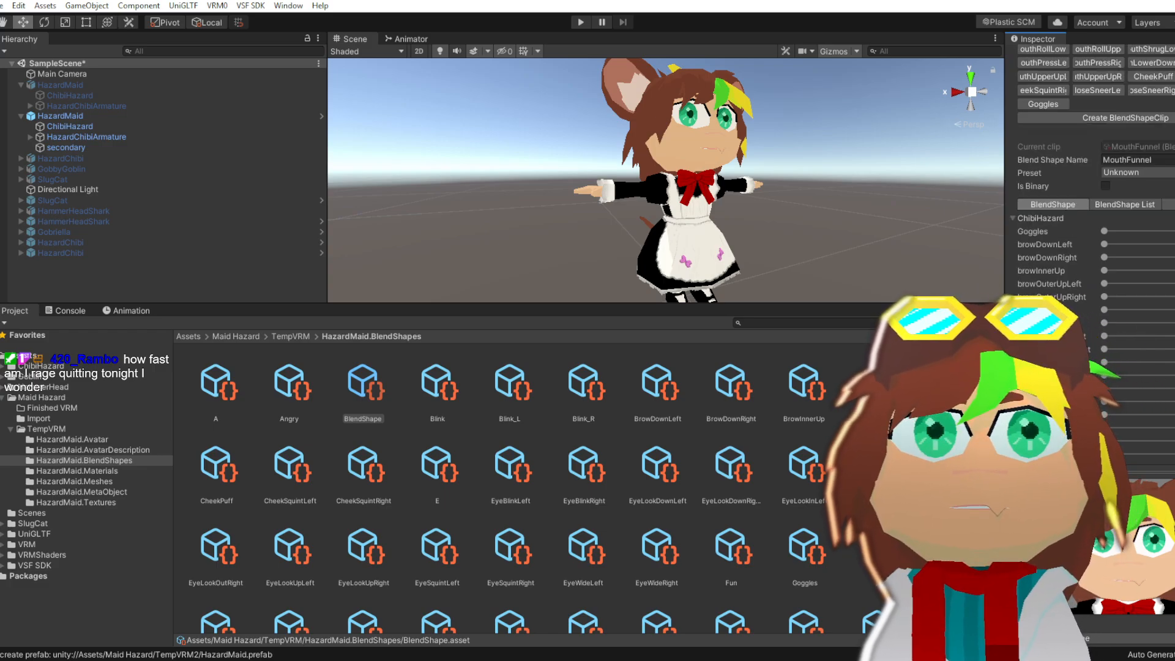
scroll(1095, 340, down, 6)
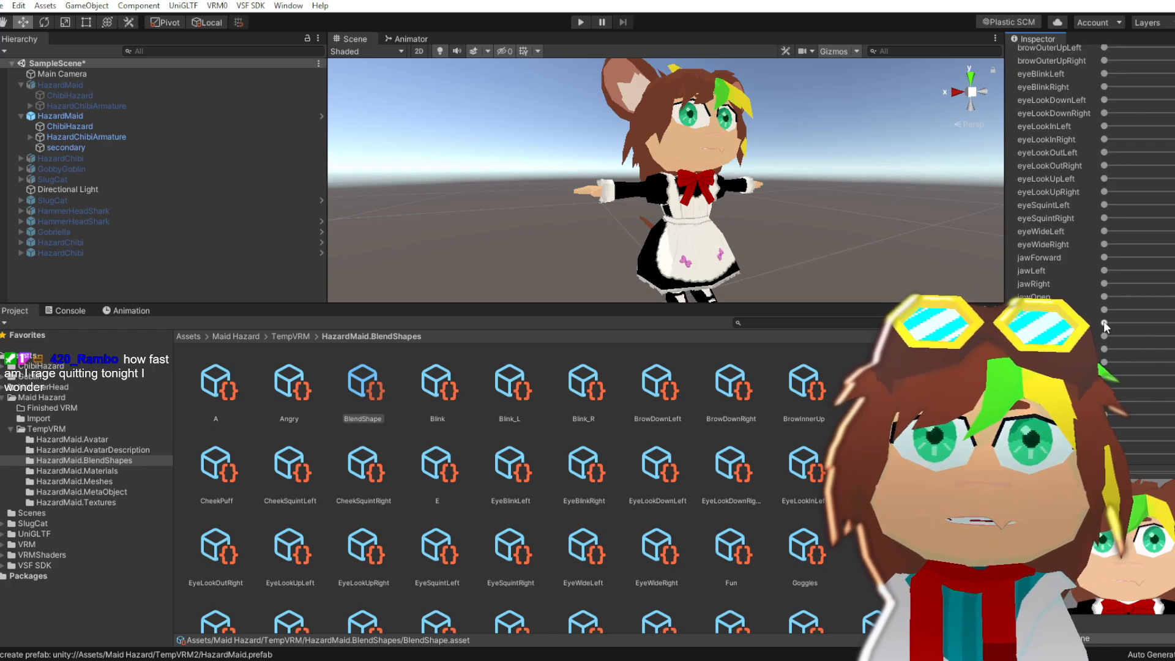
drag(1104, 321, 1155, 335)
scroll(1138, 305, up, 6)
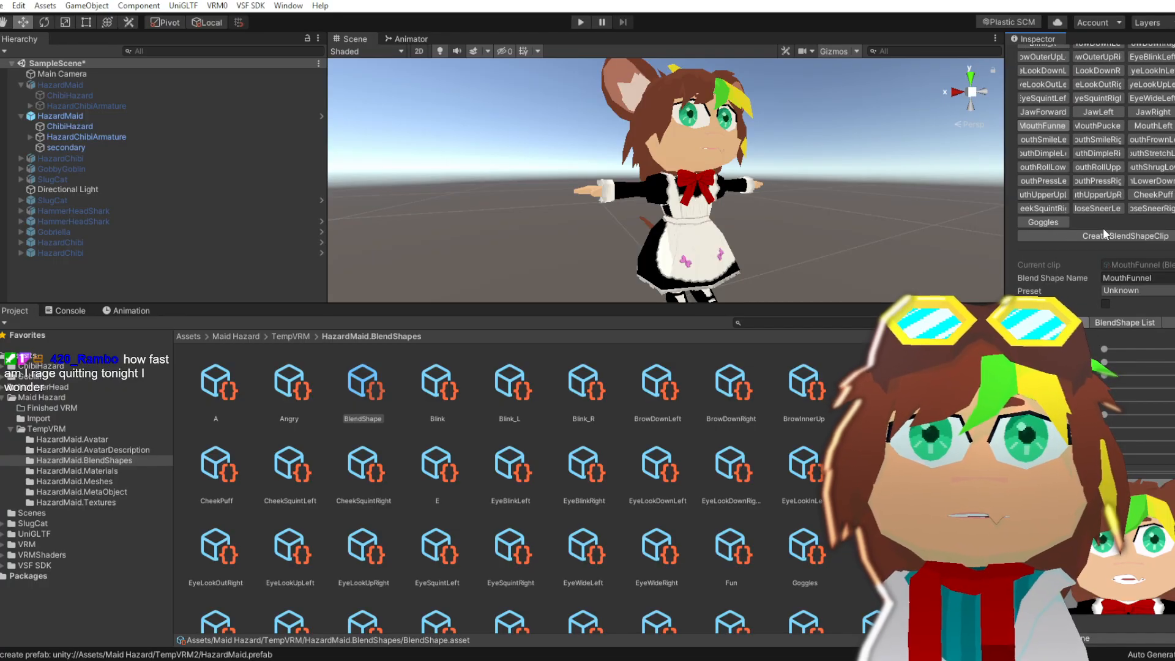
Select the MouthPucker clip and raise its mouthPucker blend shape to the maximum
click(1095, 127)
scroll(1092, 139, up, 2)
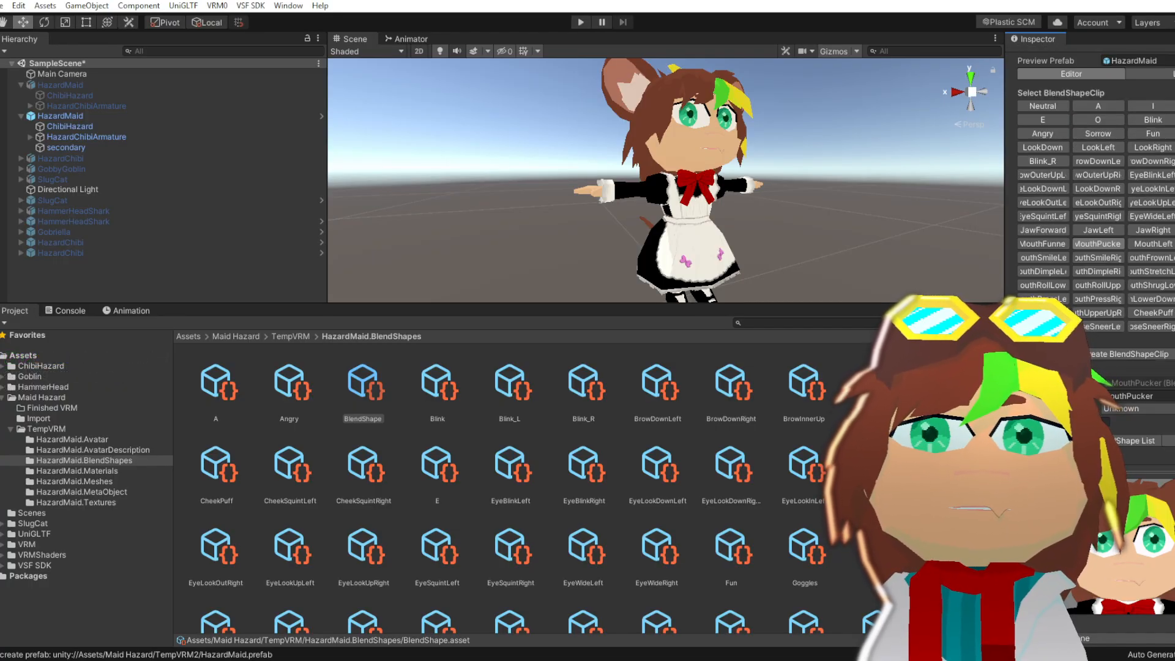
scroll(1092, 184, down, 10)
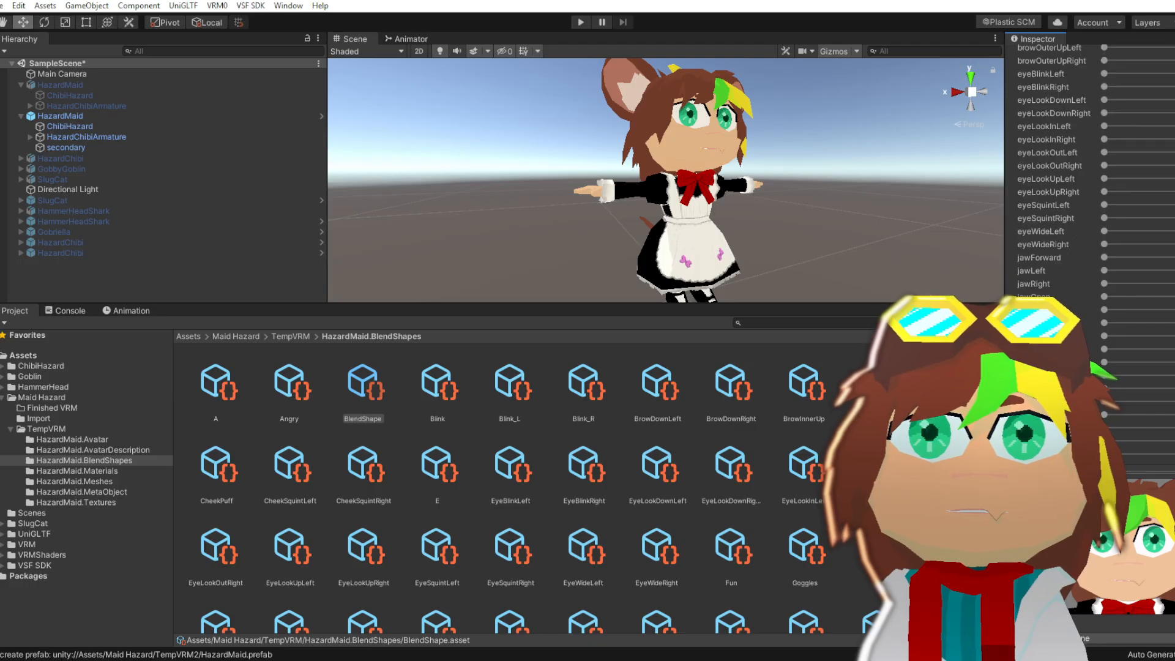
scroll(1092, 183, down, 1)
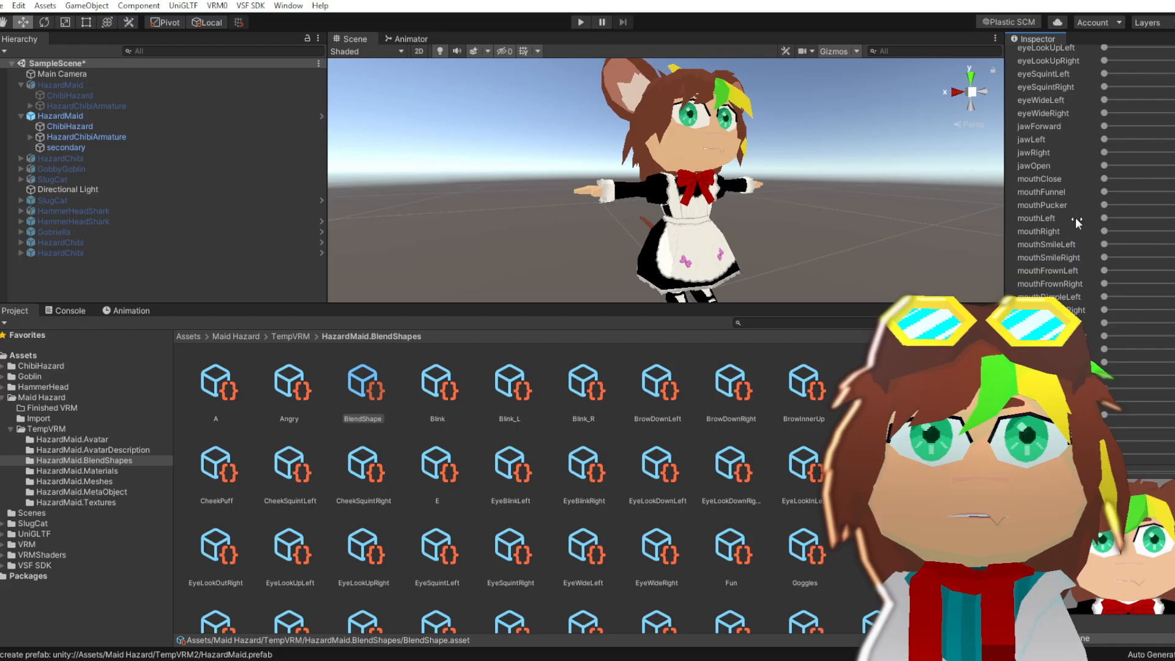
drag(1105, 205, 1174, 205)
scroll(1132, 205, up, 12)
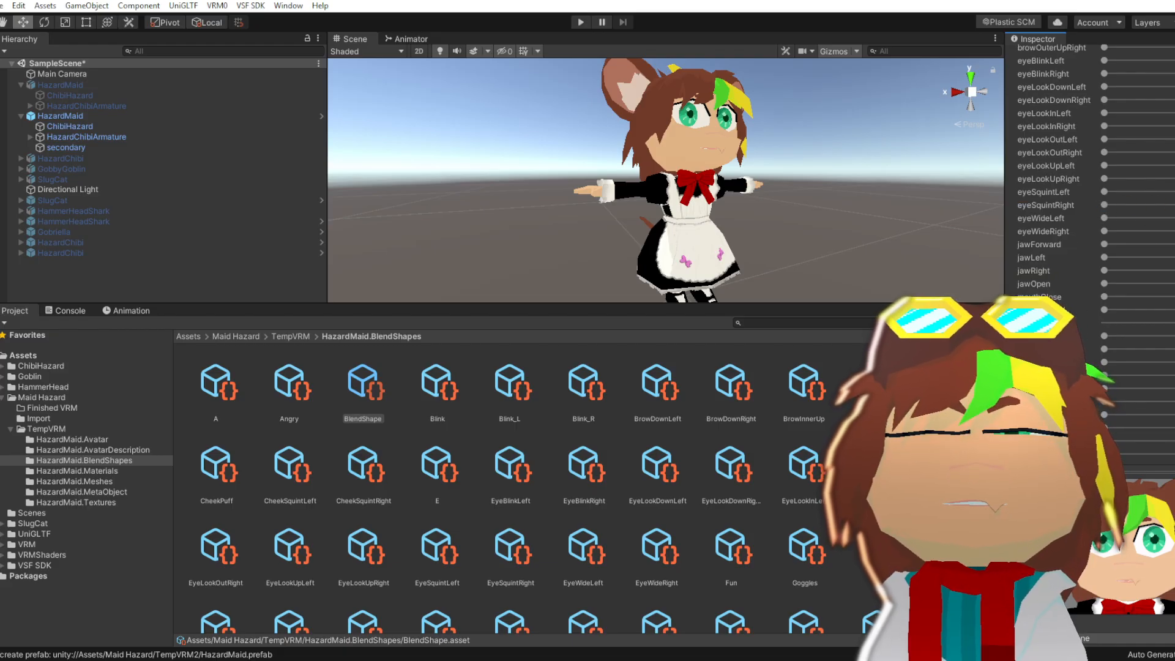
Raise mouthLeft in the MouthLeft clip and mouthRight in the MouthRight clip
click(1140, 230)
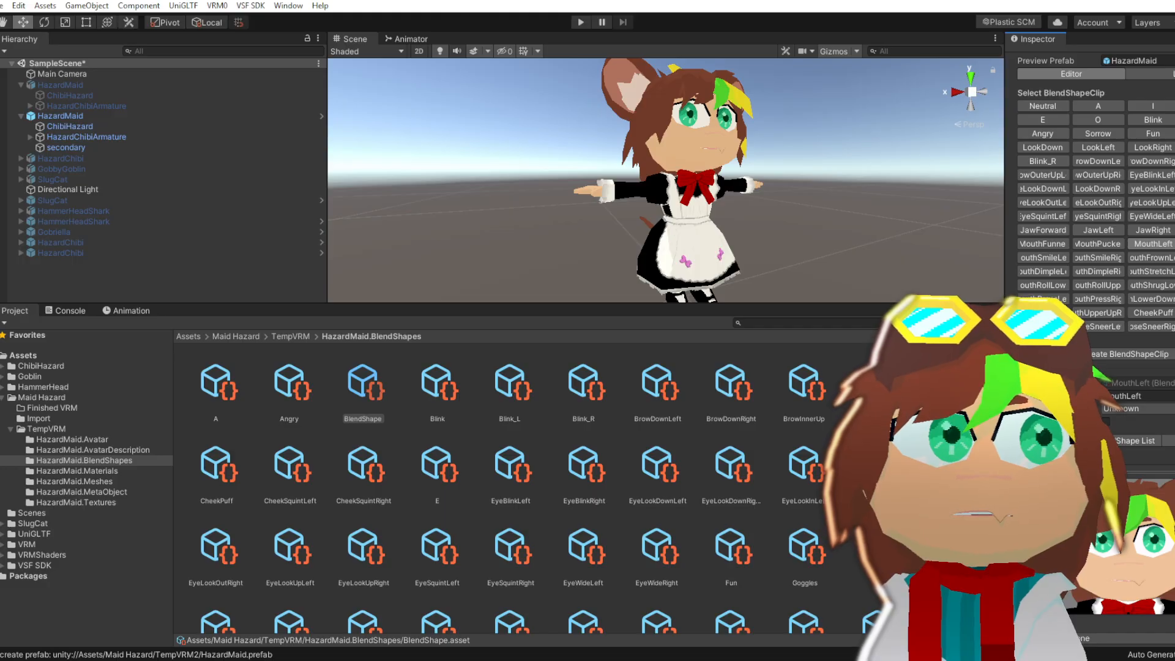
scroll(1096, 355, down, 10)
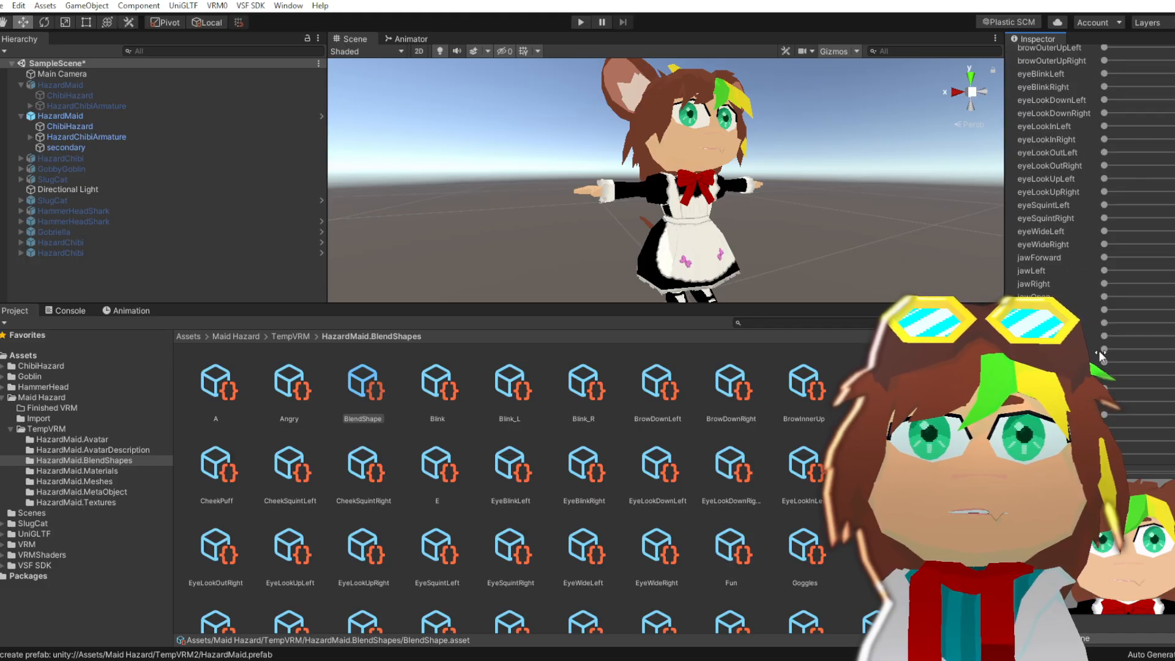
scroll(1101, 356, up, 10)
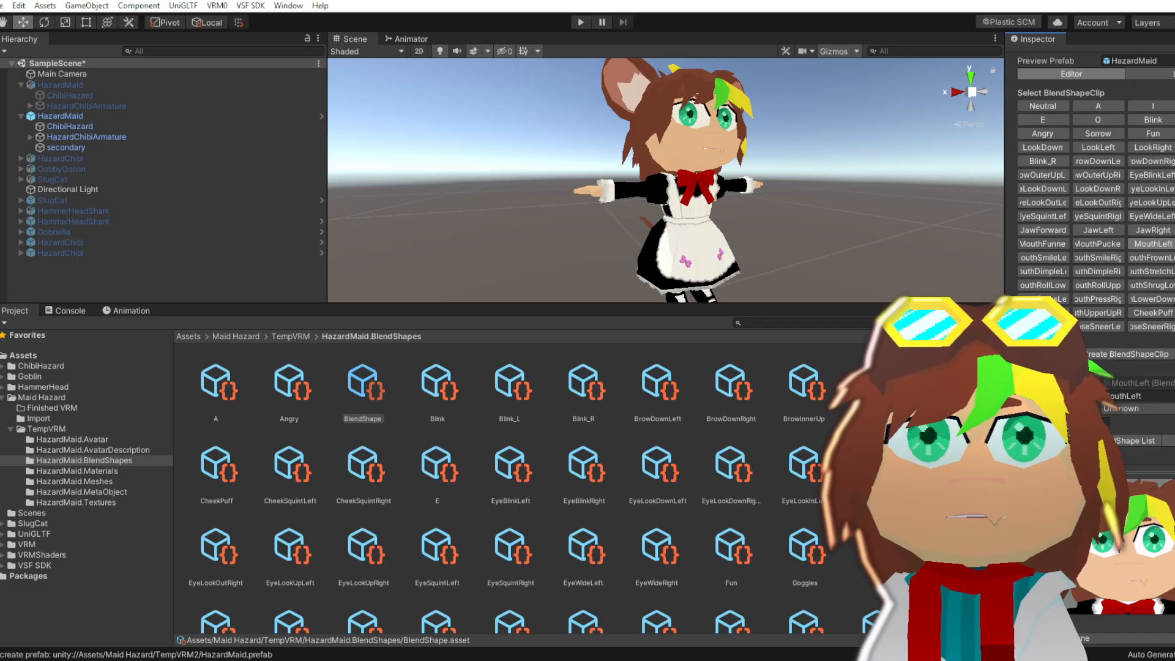
scroll(1095, 355, down, 5)
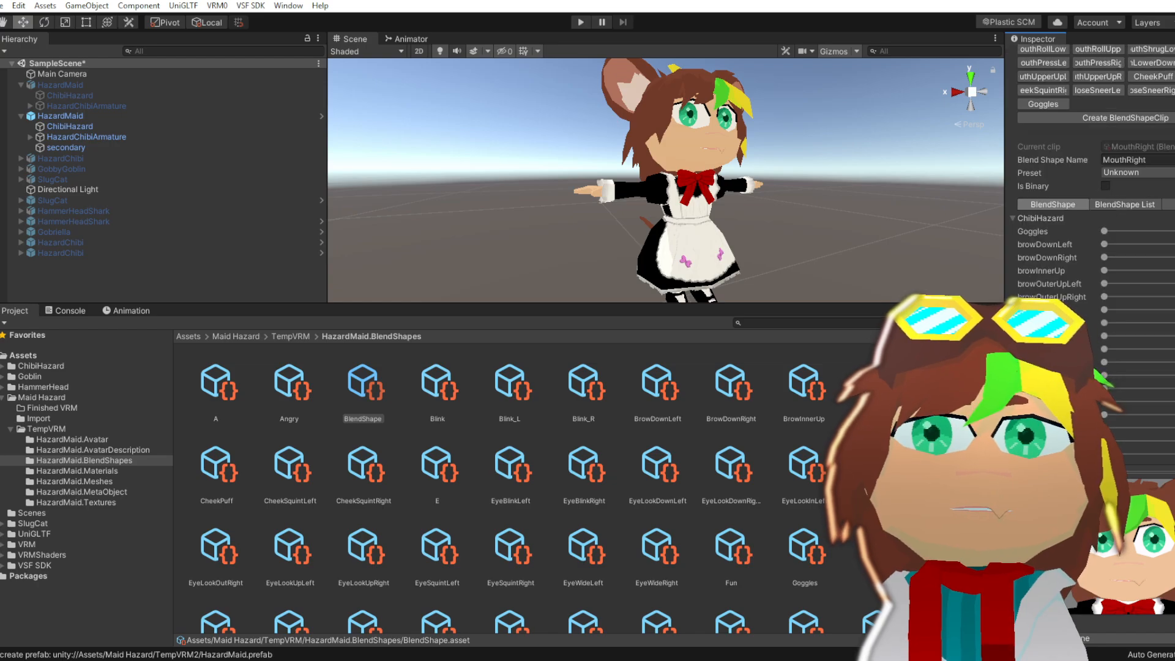
scroll(1095, 355, down, 6)
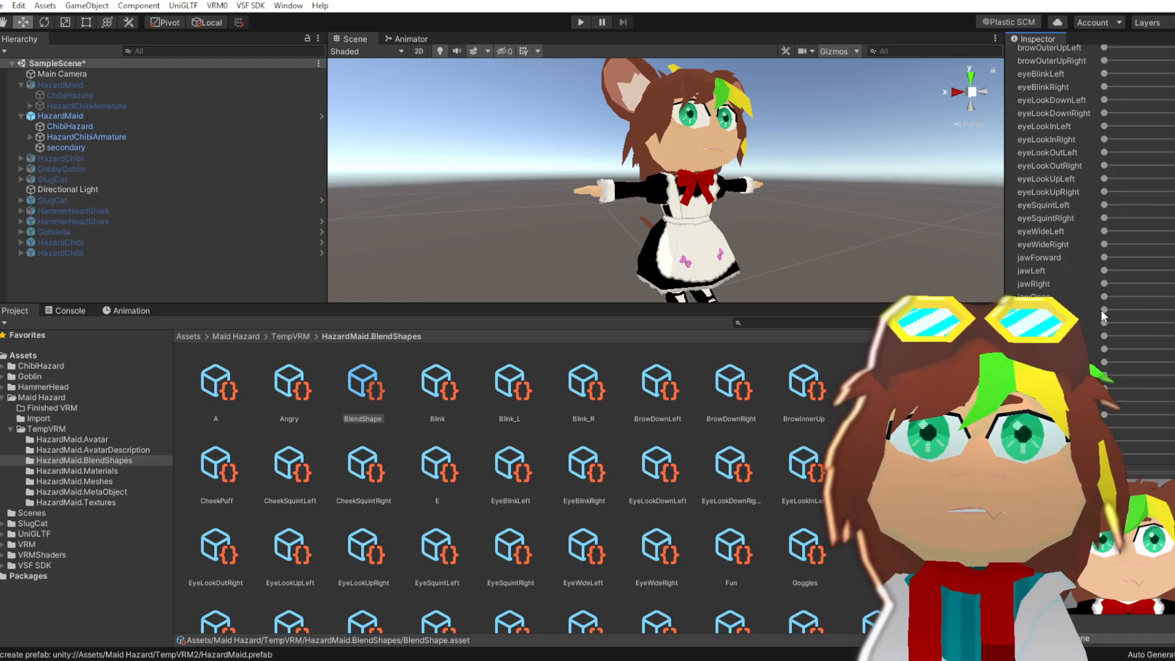
scroll(1111, 348, down, 3)
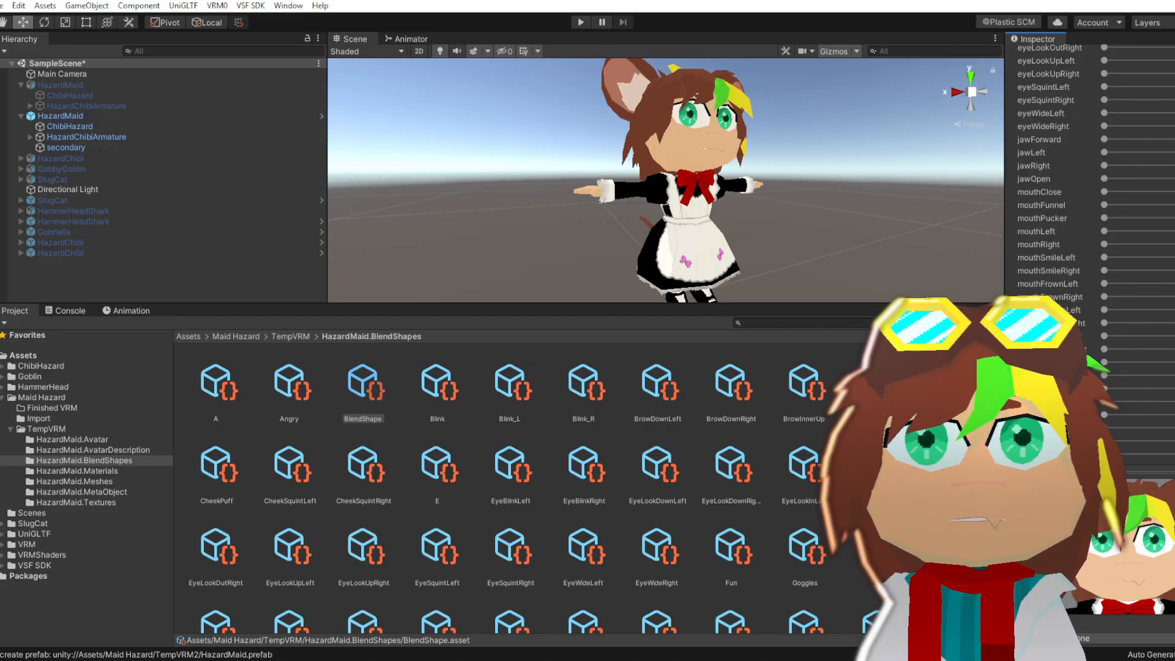
scroll(1058, 300, up, 10)
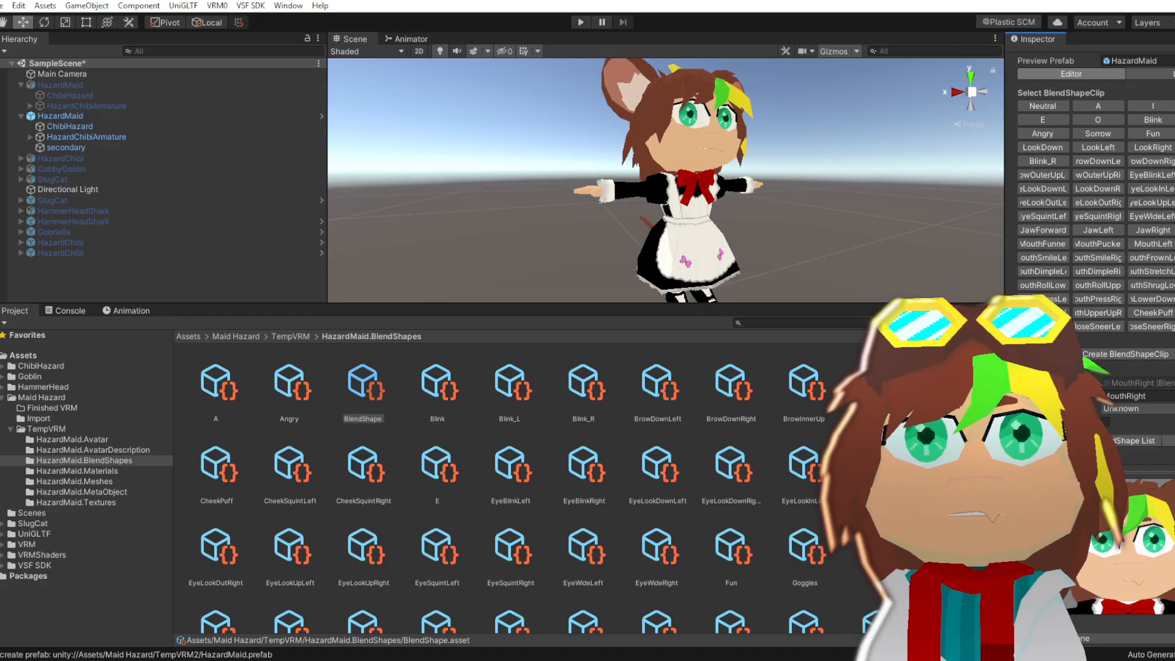
scroll(1088, 248, down, 10)
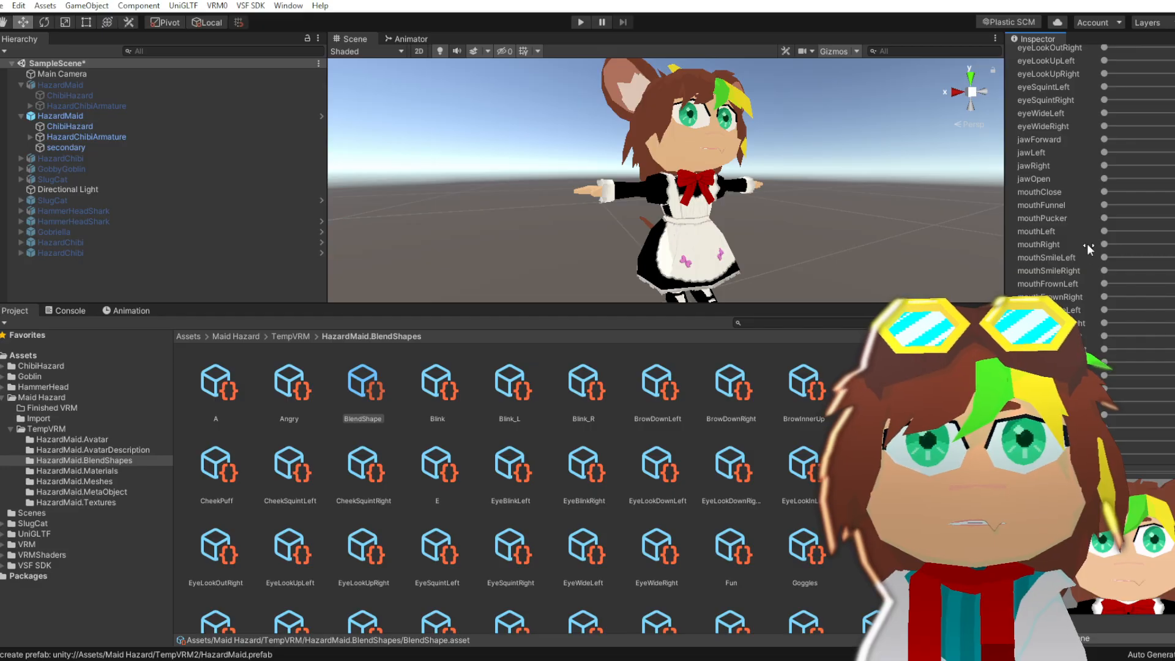
scroll(1057, 141, up, 5)
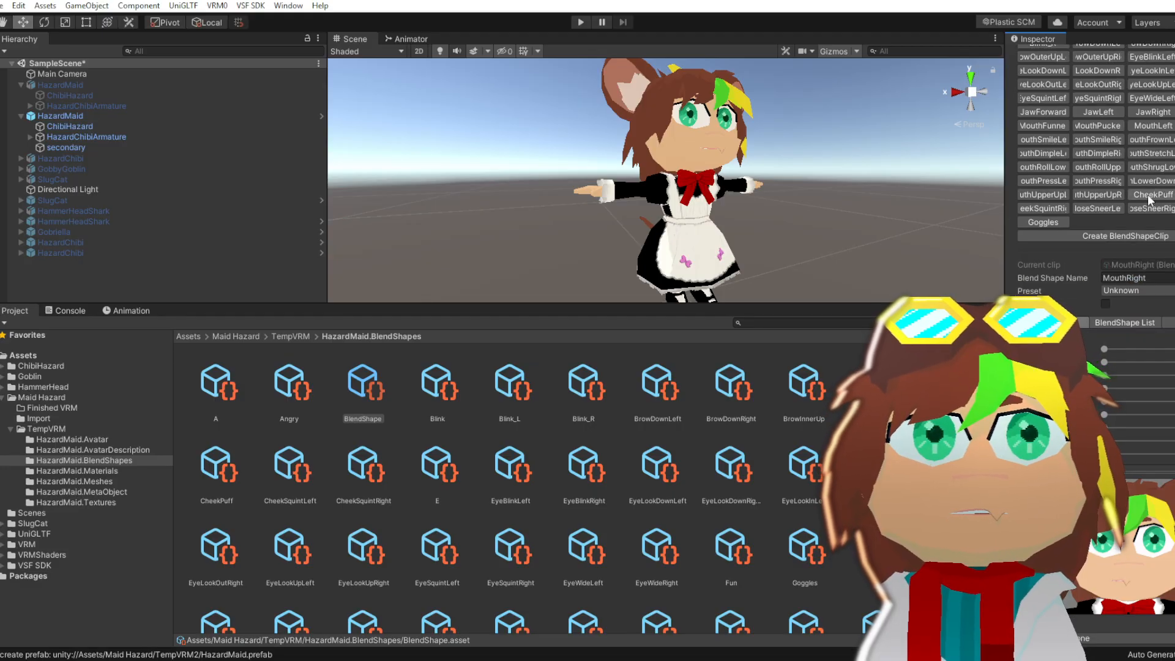
Raise mouthSmileLeft in the MouthSmileLeft clip and mouthSmileRight in the MouthSmileRight clip
scroll(1056, 138, up, 2)
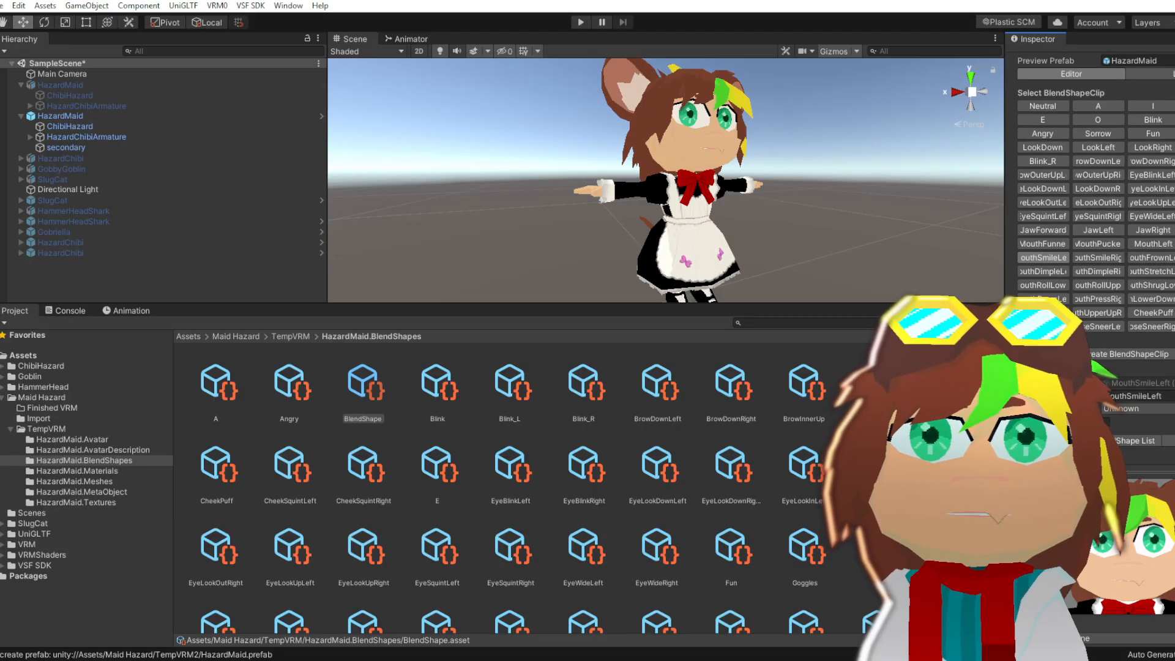
scroll(1056, 139, down, 6)
scroll(1056, 139, down, 4)
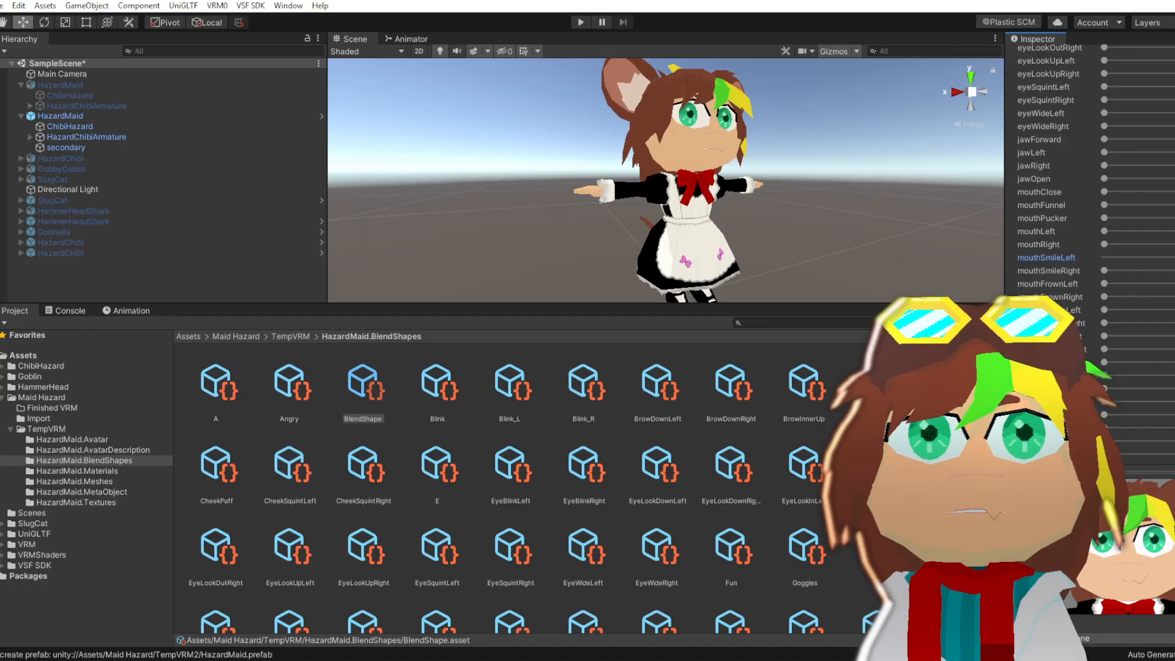
scroll(1105, 156, up, 4)
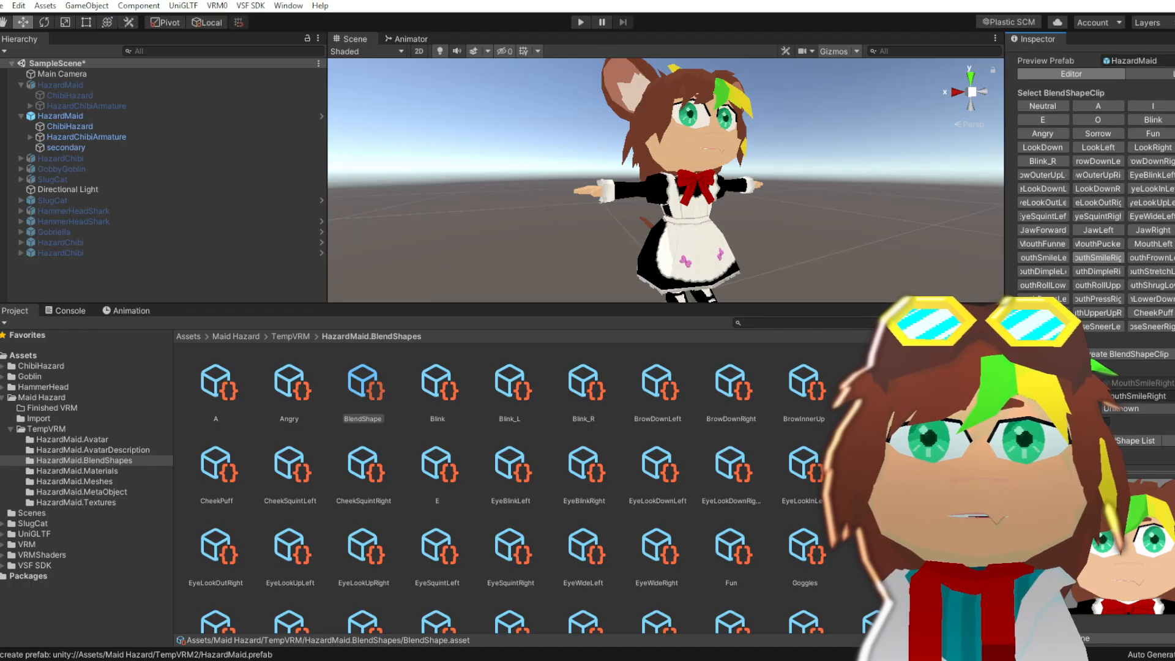
scroll(1095, 294, down, 5)
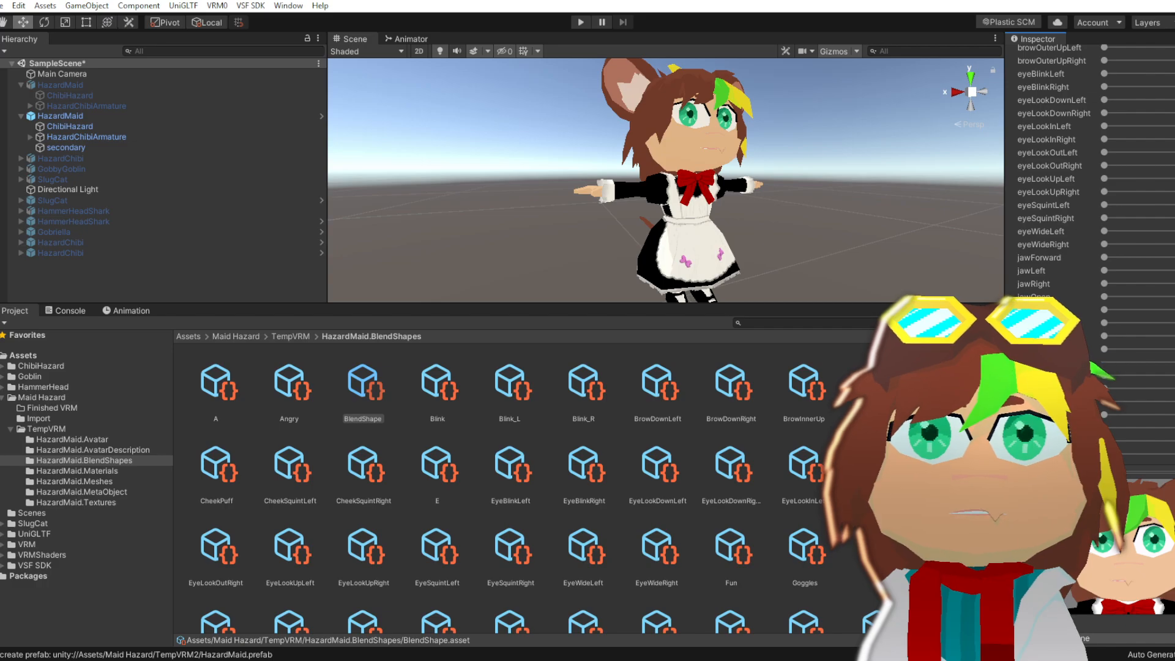
scroll(1139, 312, up, 5)
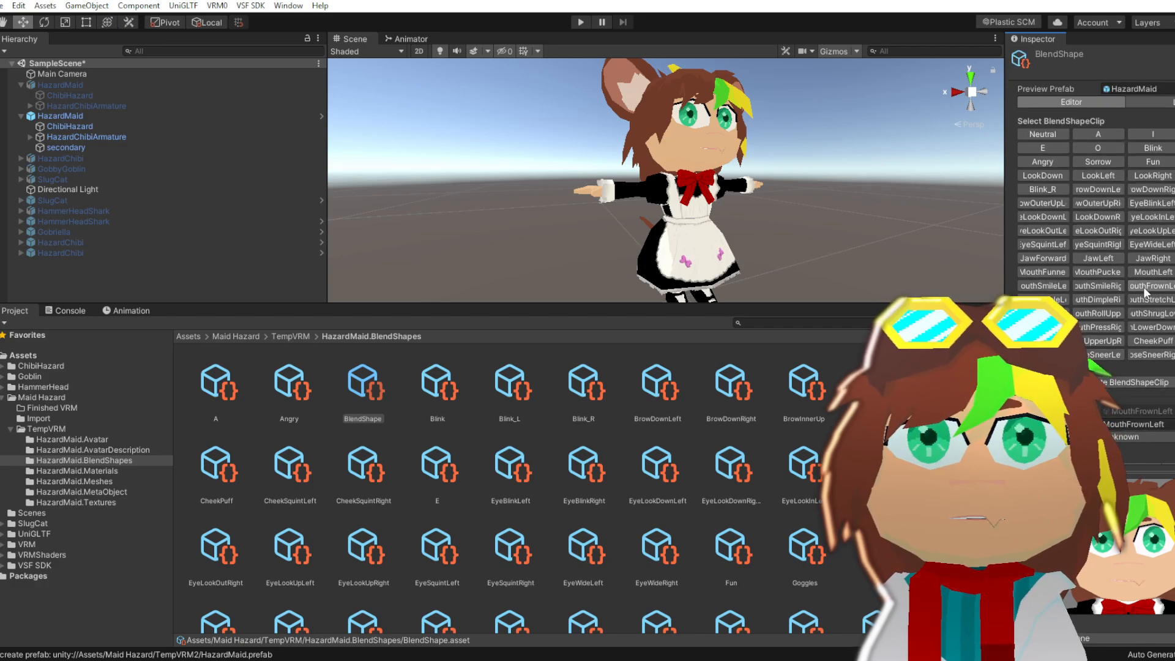
Raise mouthFrownLeft in the MouthFrownLeft clip and mouthFrownRight in the MouthFrownRight clip
scroll(1139, 312, down, 1)
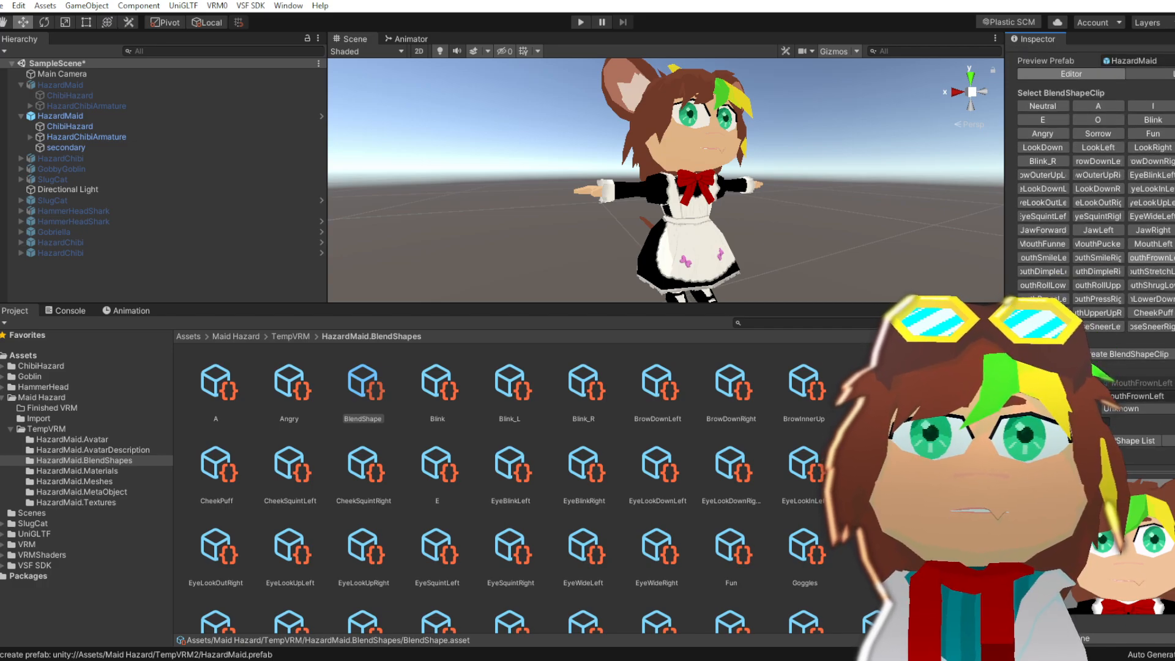
scroll(1093, 350, down, 10)
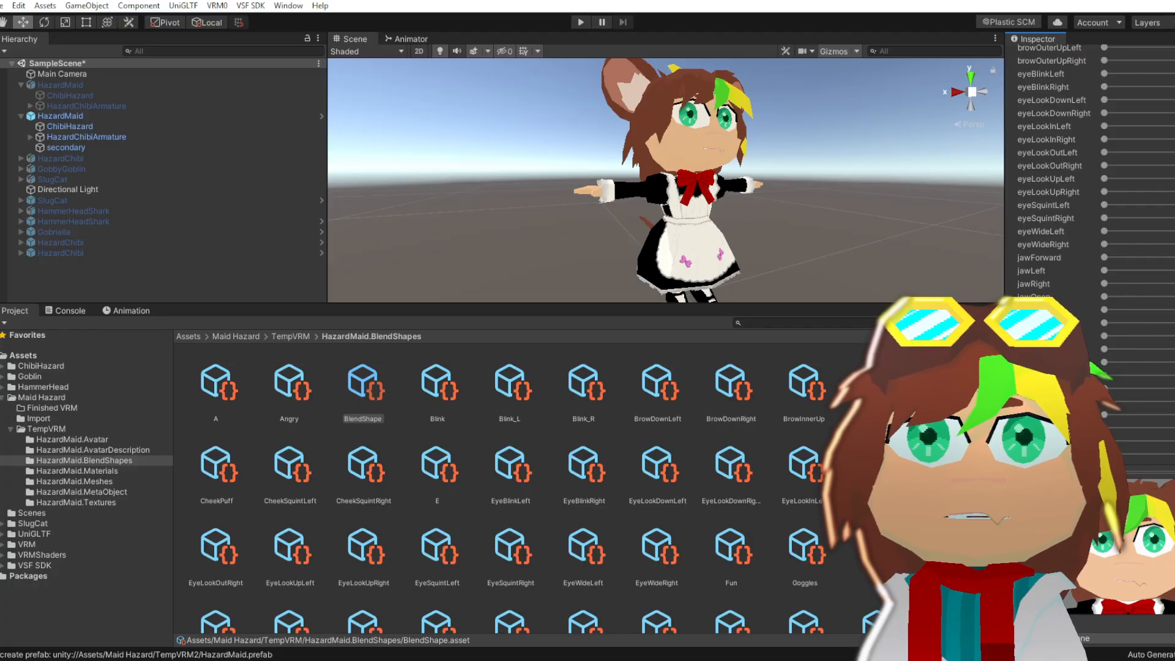
scroll(1119, 406, up, 10)
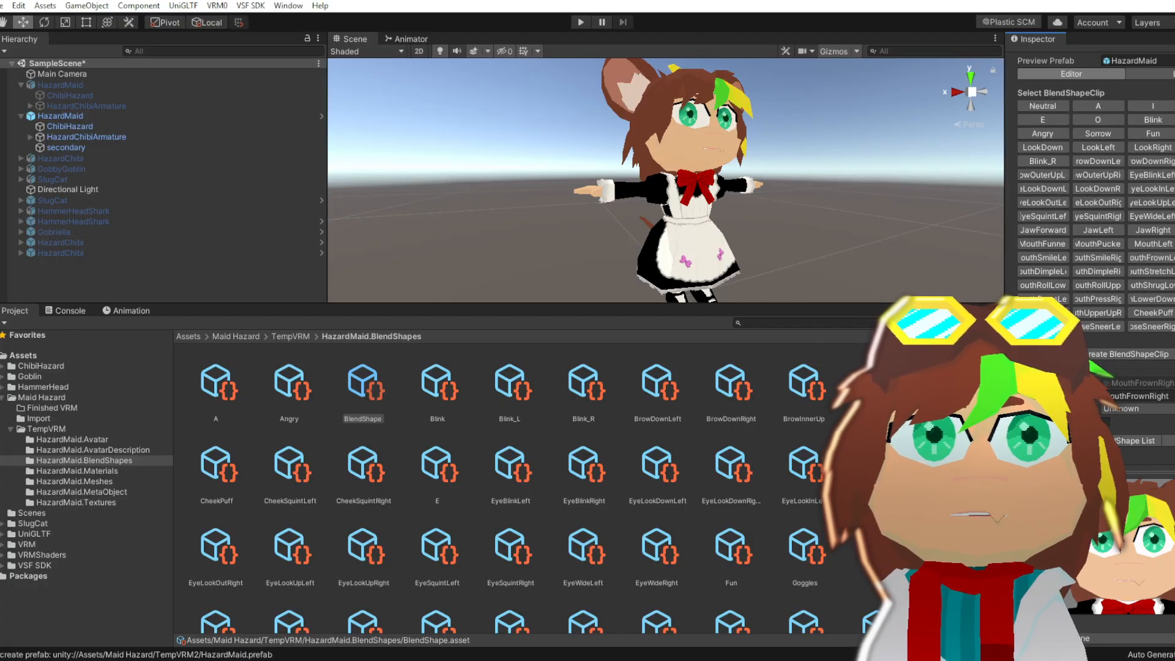
scroll(1093, 350, down, 10)
scroll(1104, 306, down, 5)
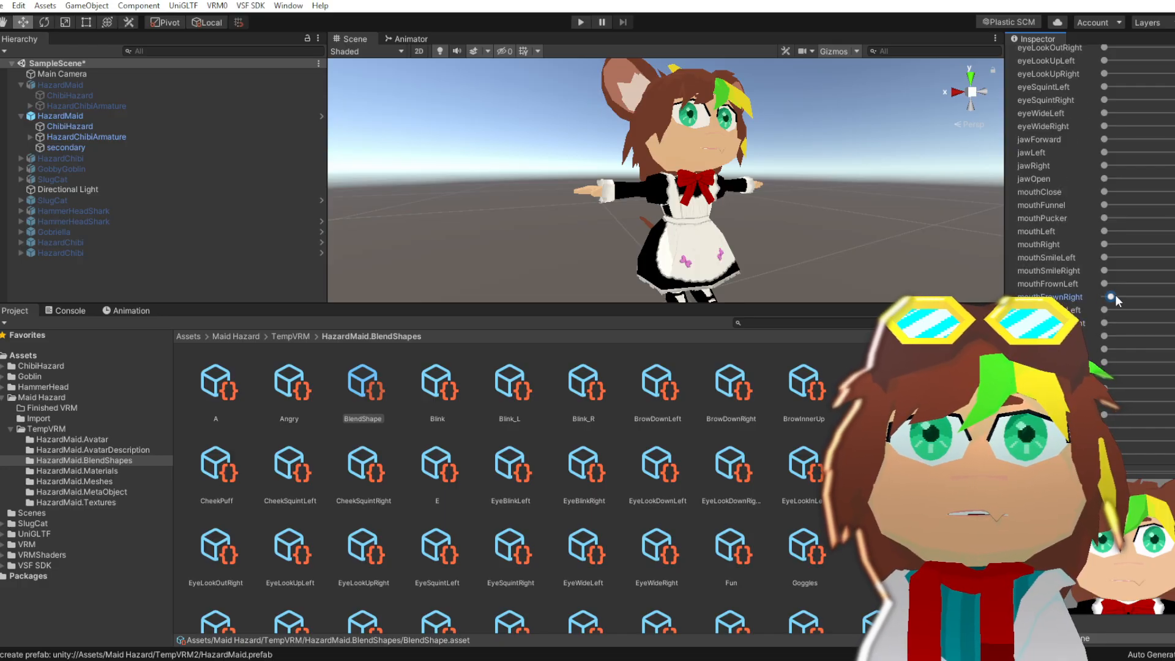
Raise mouthDimpleLeft in the MouthDimpleLeft clip and mouthDimpleRight in the MouthDimpleRight clip
scroll(1037, 273, up, 10)
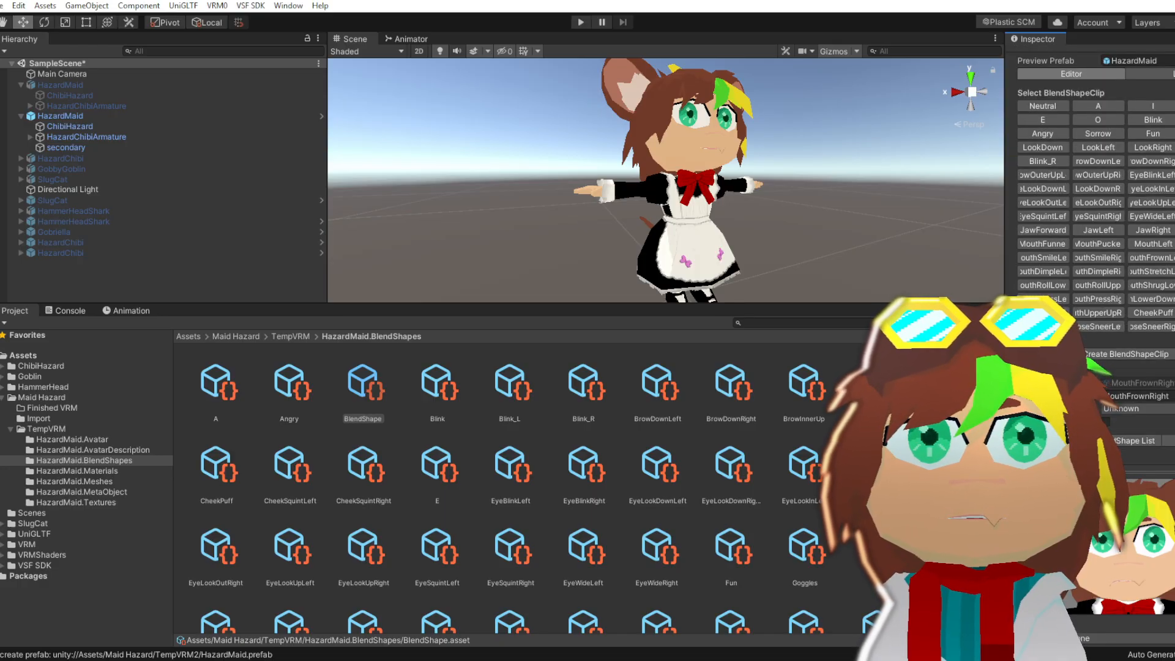
click(1037, 273)
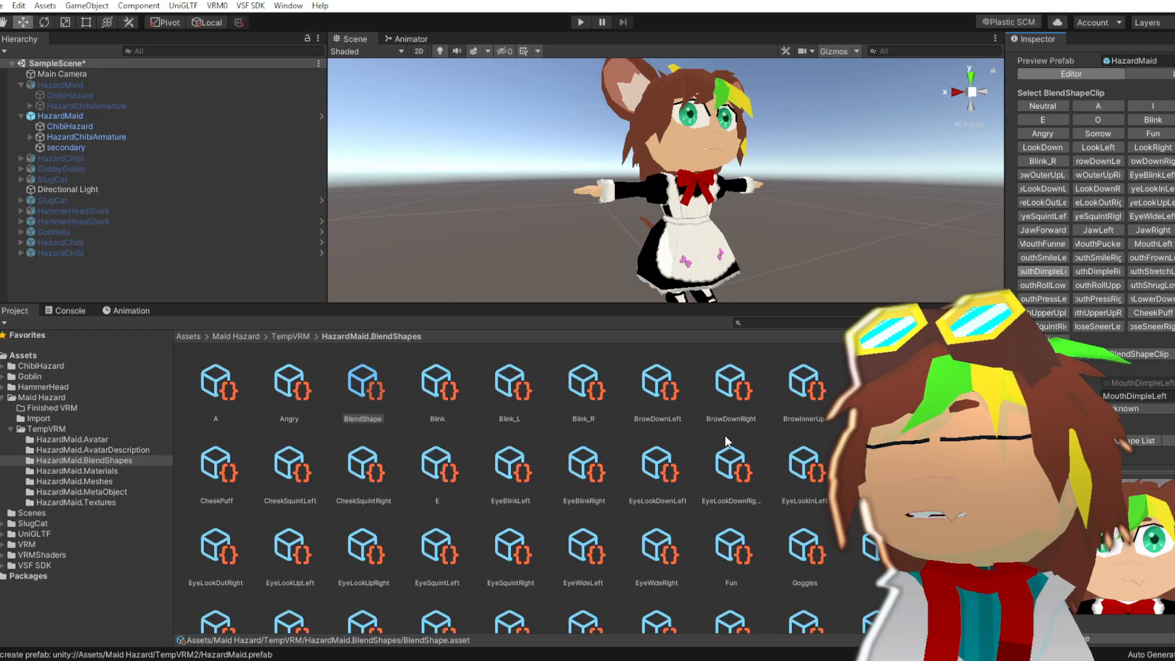
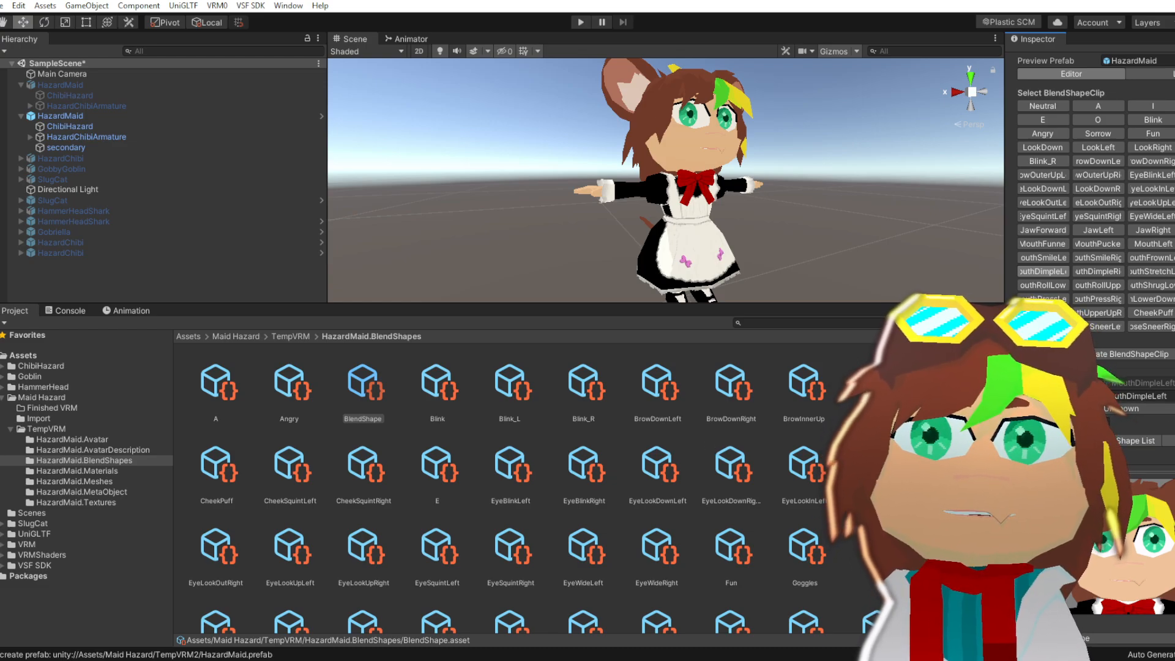
scroll(1083, 313, down, 10)
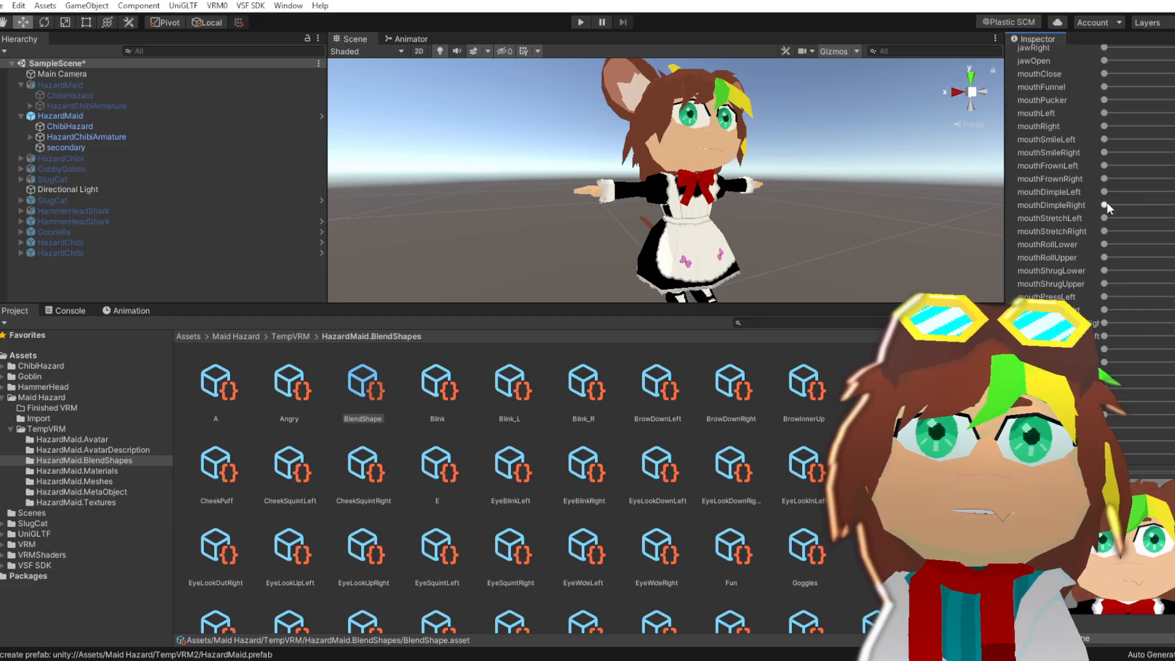
scroll(1101, 244, up, 10)
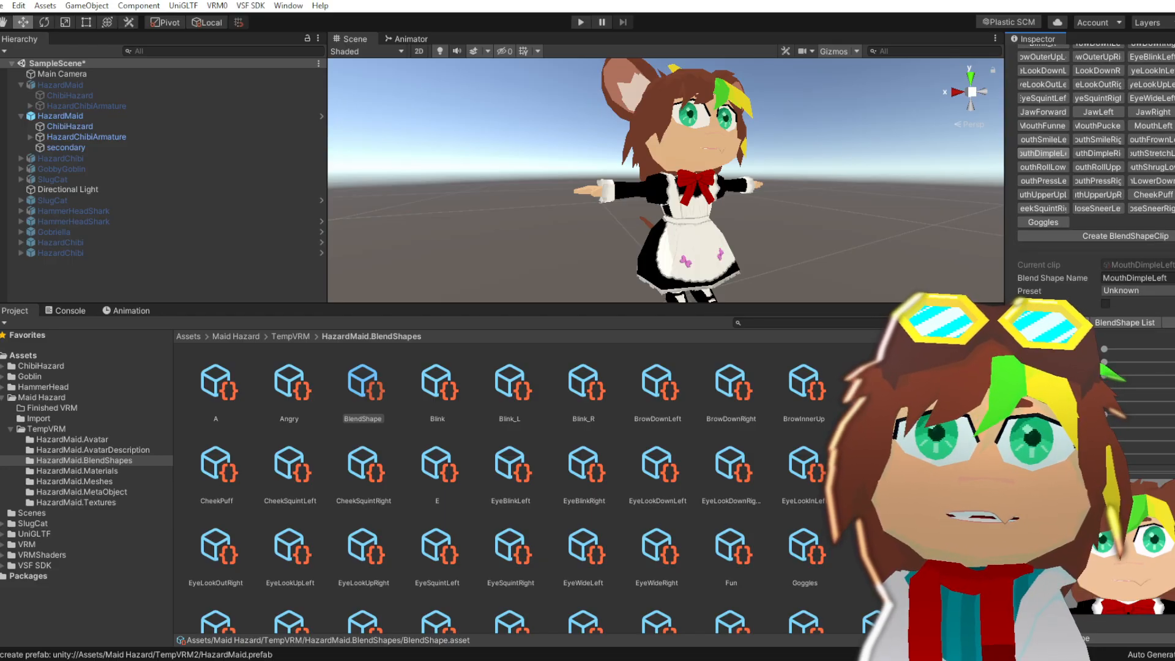
scroll(1100, 270, up, 3)
click(1100, 270)
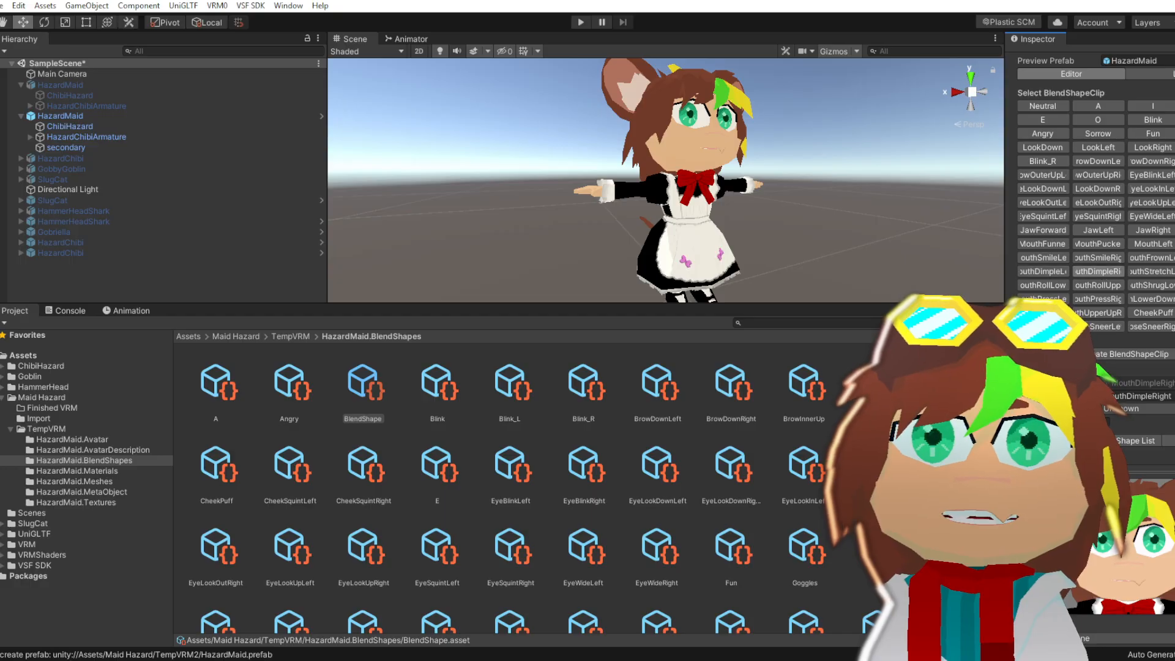
scroll(1095, 183, down, 10)
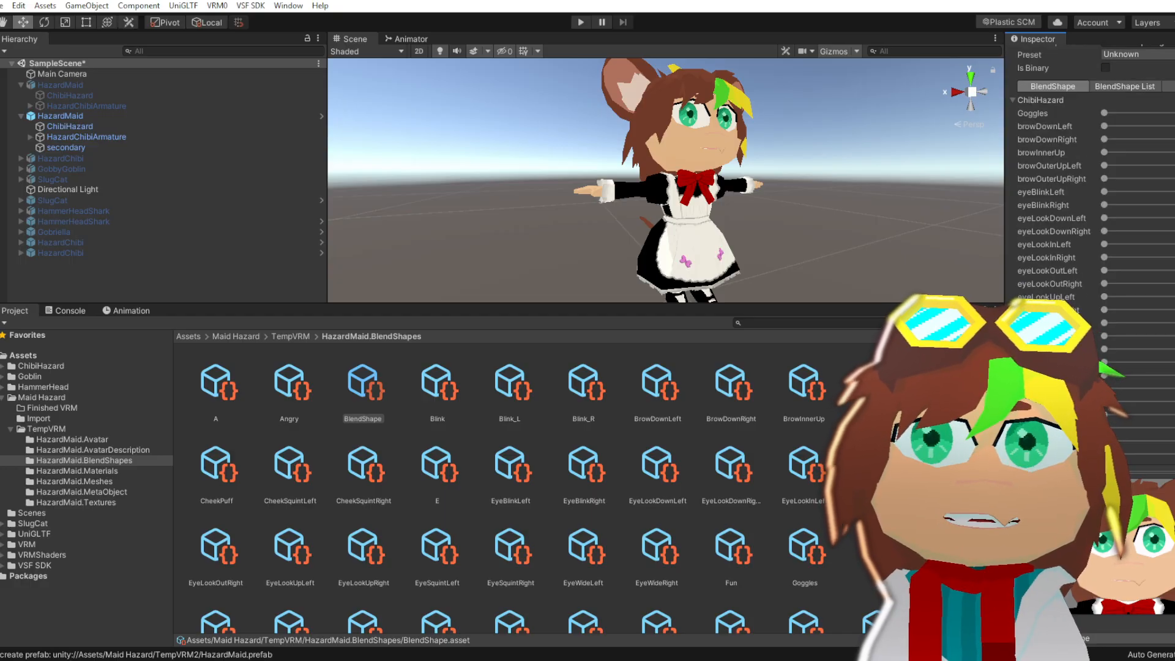
scroll(1089, 184, down, 5)
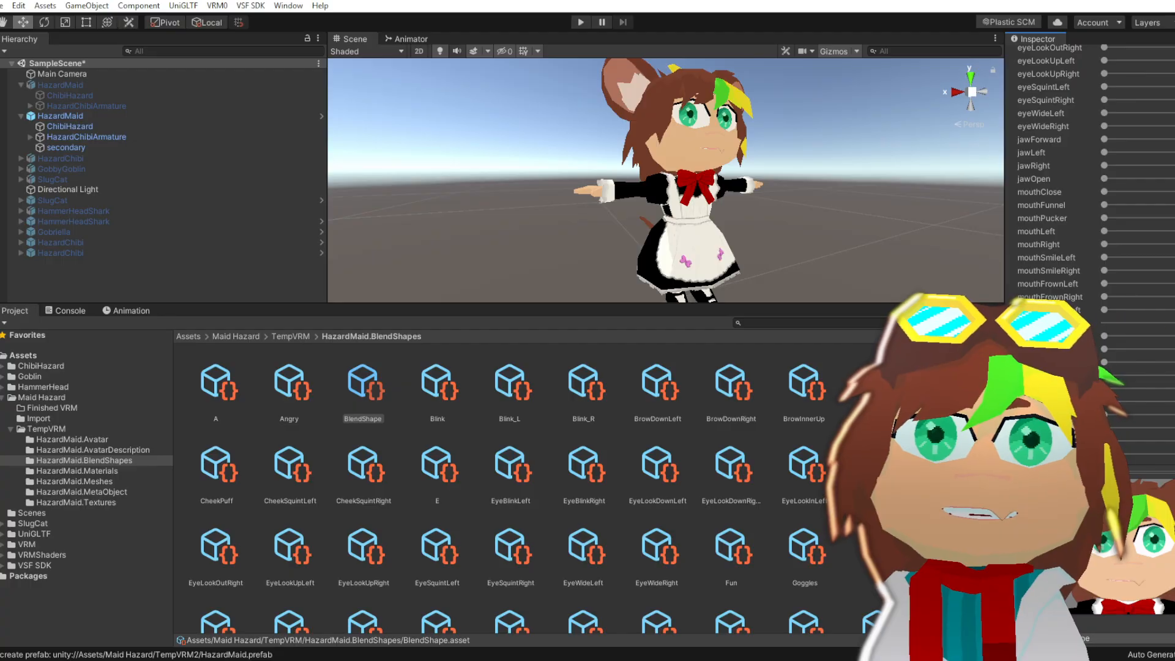
Select the MouthStretchLeft clip and raise its mouthStretchLeft blend shape
scroll(1104, 324, up, 10)
scroll(1138, 269, up, 3)
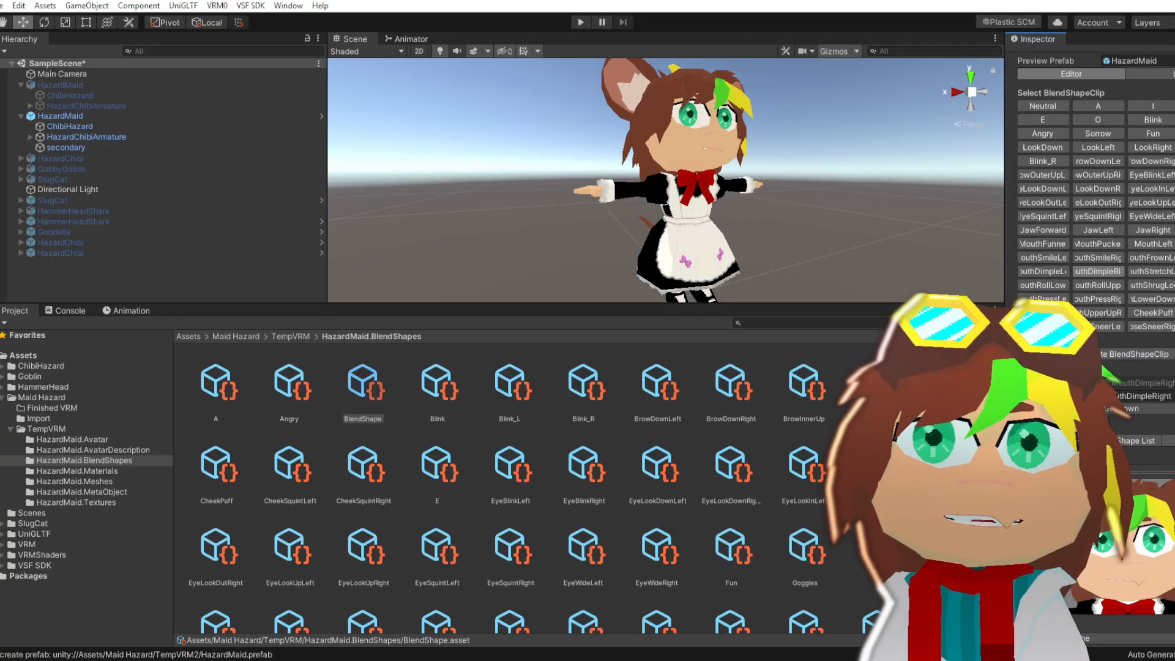
click(1154, 272)
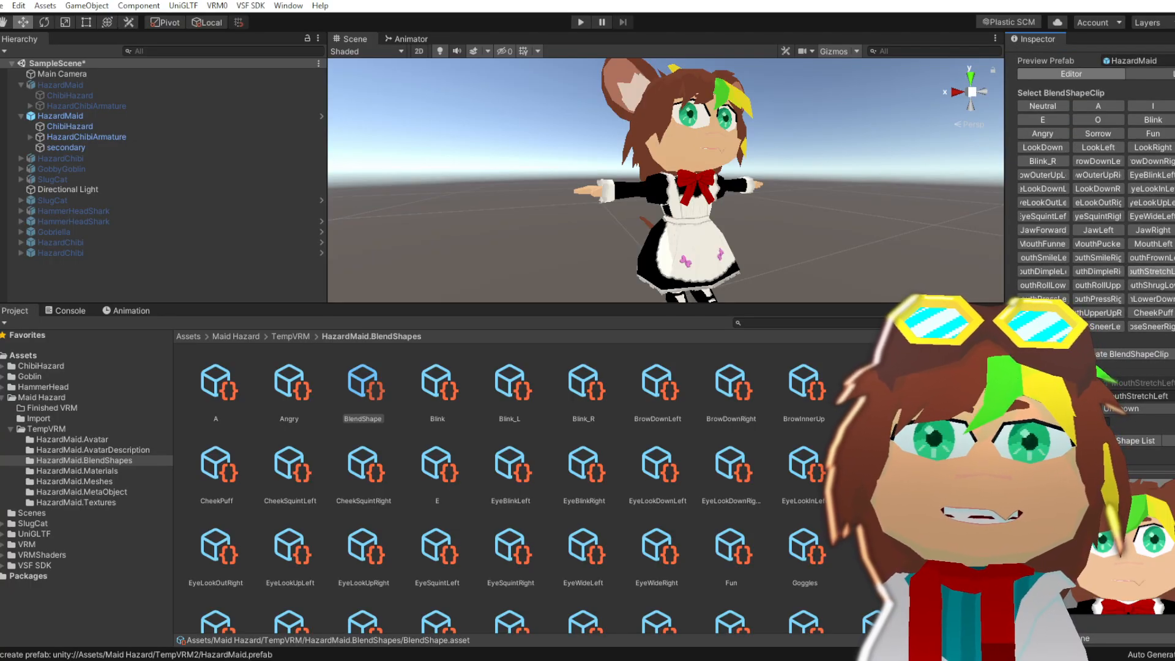
scroll(1095, 183, down, 10)
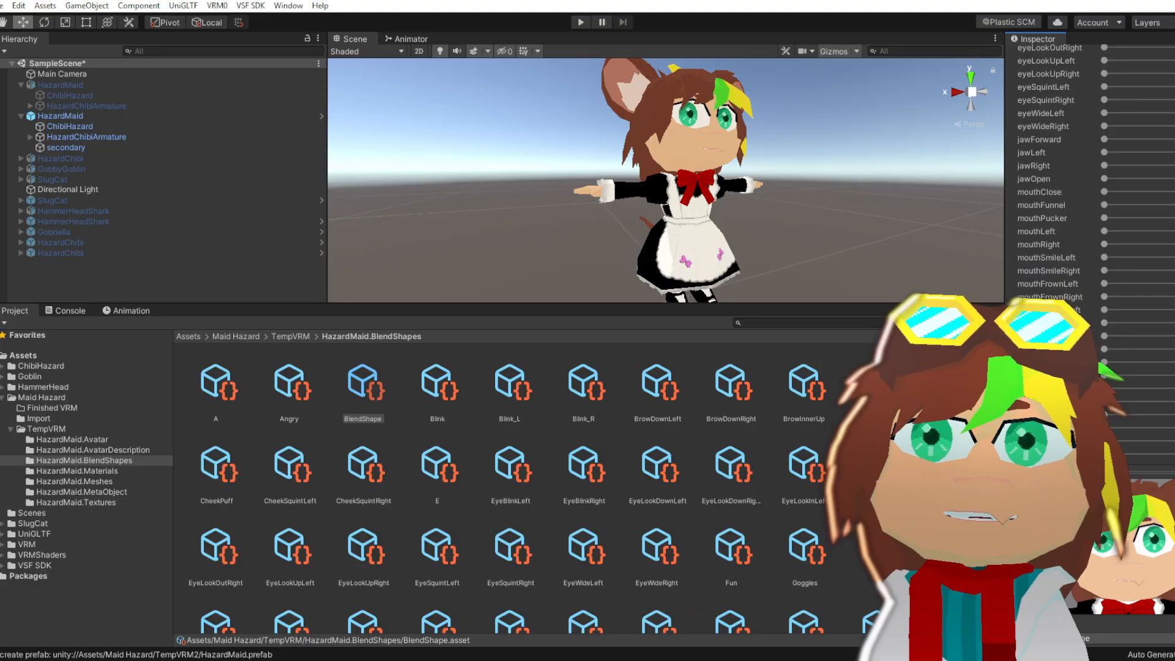
scroll(1080, 245, down, 3)
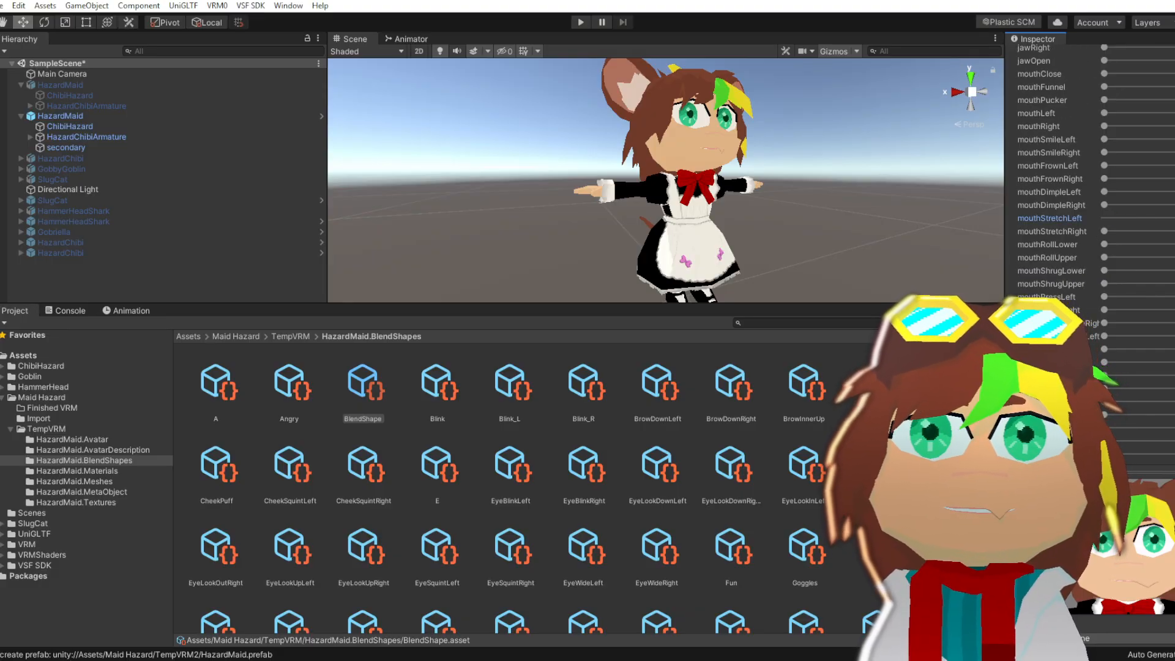
Select the MouthStretchRight clip and raise its mouthStretchRight blend shape
scroll(1122, 218, up, 3)
scroll(1089, 183, up, 10)
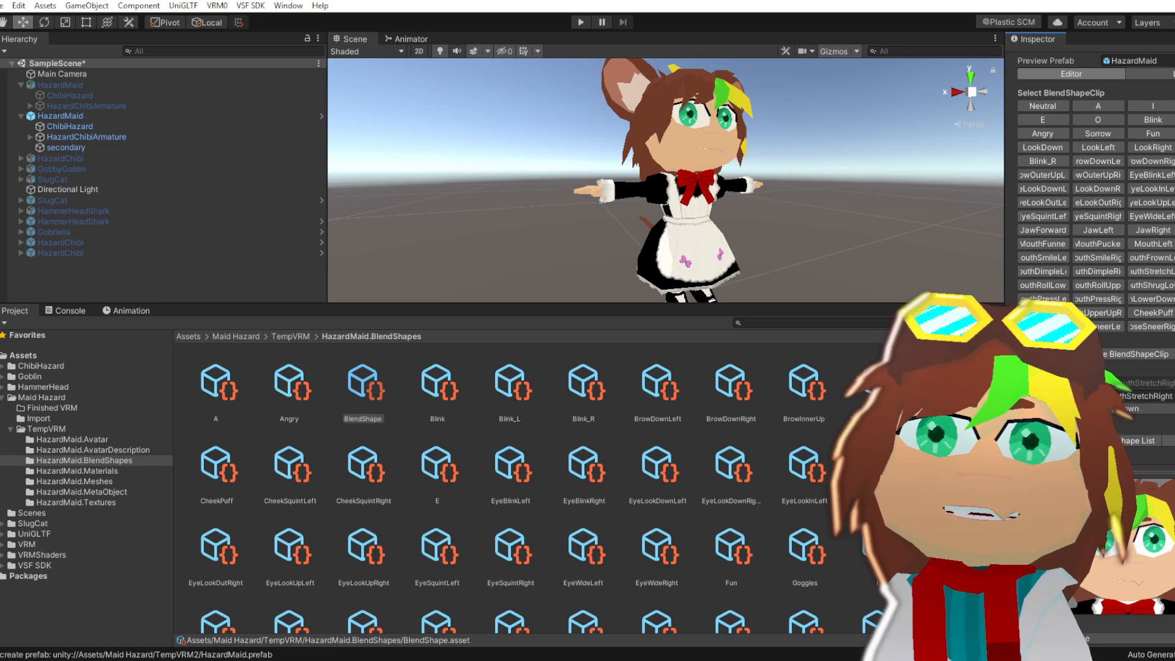
scroll(1089, 183, down, 8)
scroll(1089, 184, up, 4)
scroll(1089, 184, up, 2)
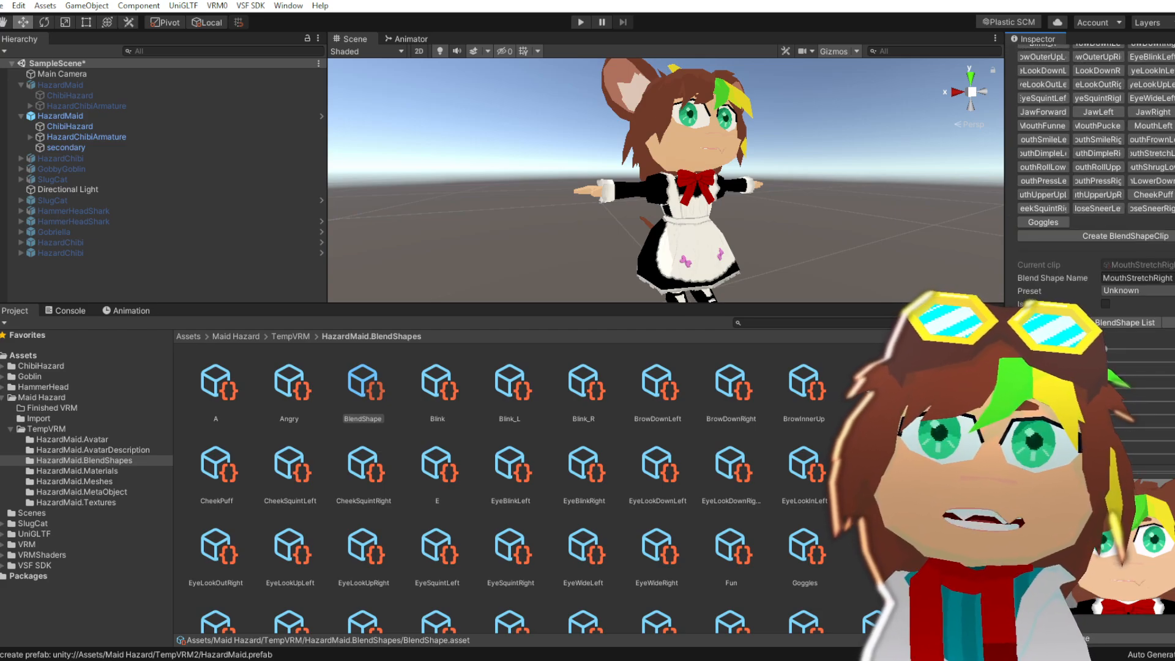
scroll(1089, 183, down, 6)
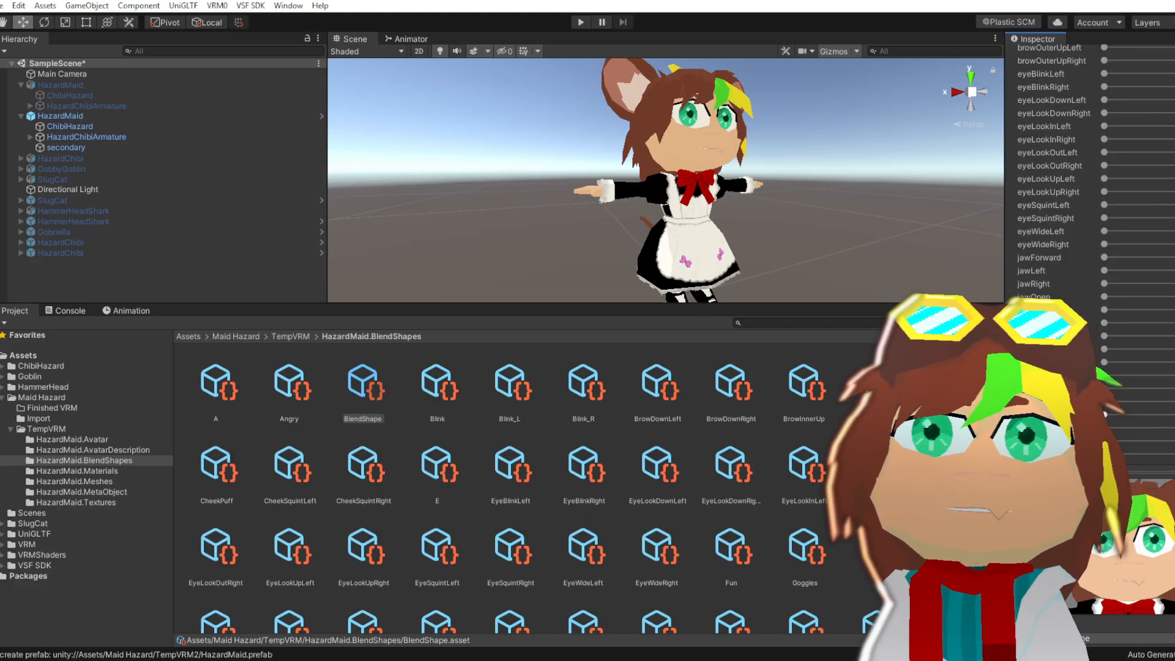
scroll(1065, 171, down, 2)
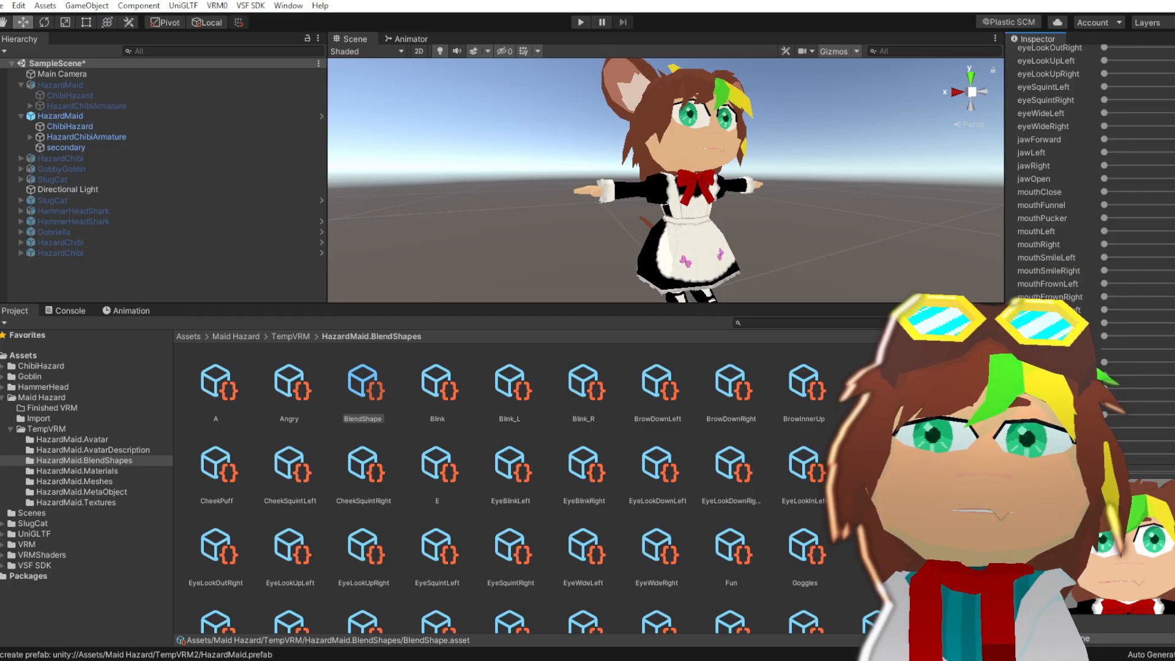
Raise mouthRollLower in the MouthRollLower clip and mouthRollUpper in the MouthRollUpper clip
scroll(1089, 183, up, 8)
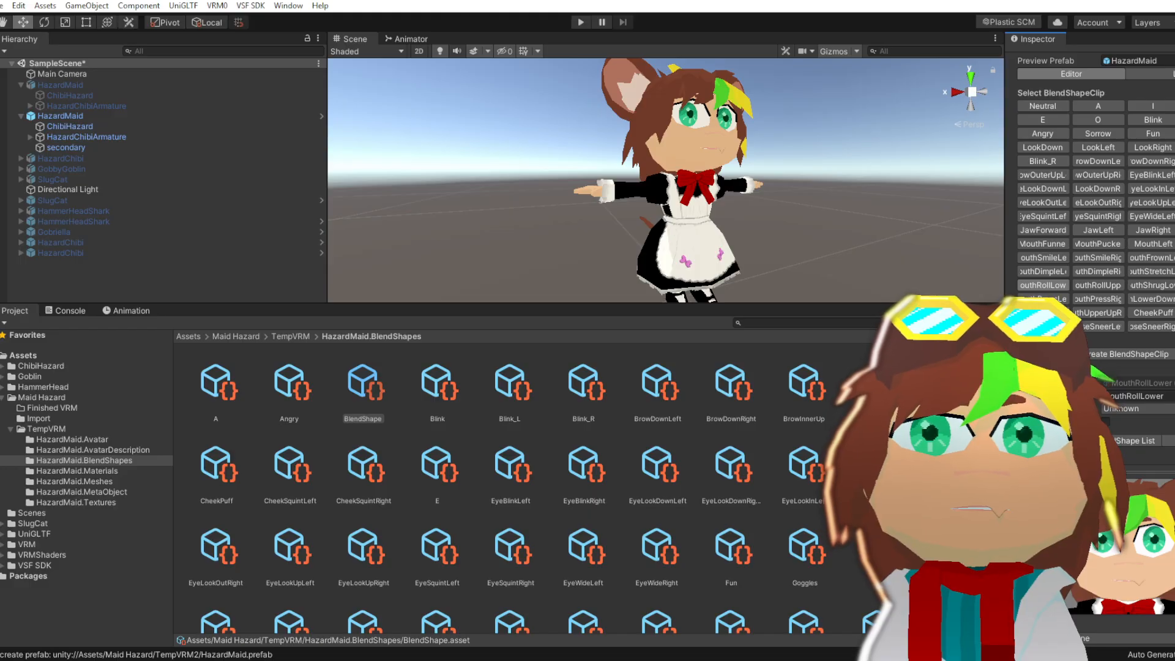
scroll(1089, 183, down, 10)
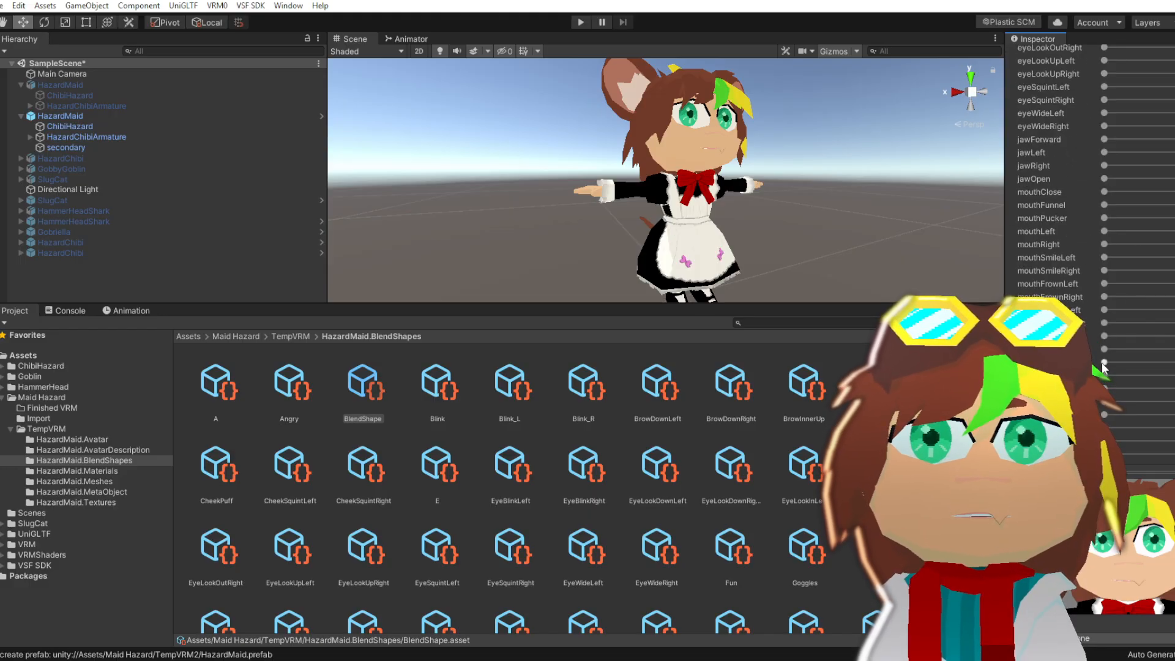
scroll(1089, 183, up, 10)
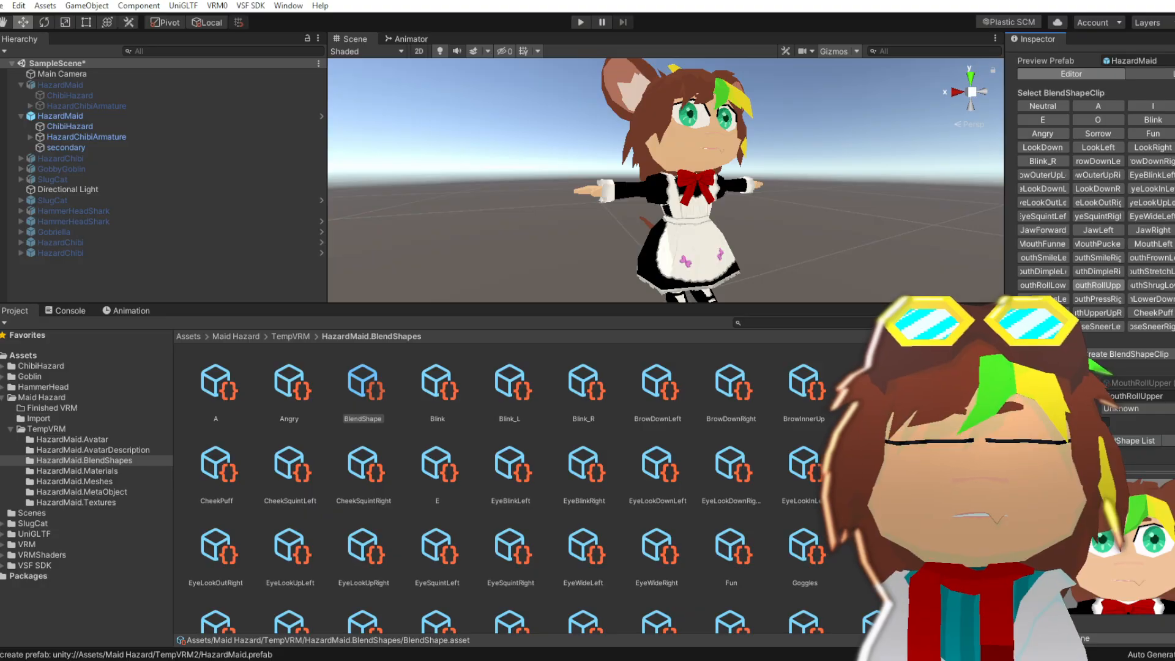
scroll(1089, 171, down, 8)
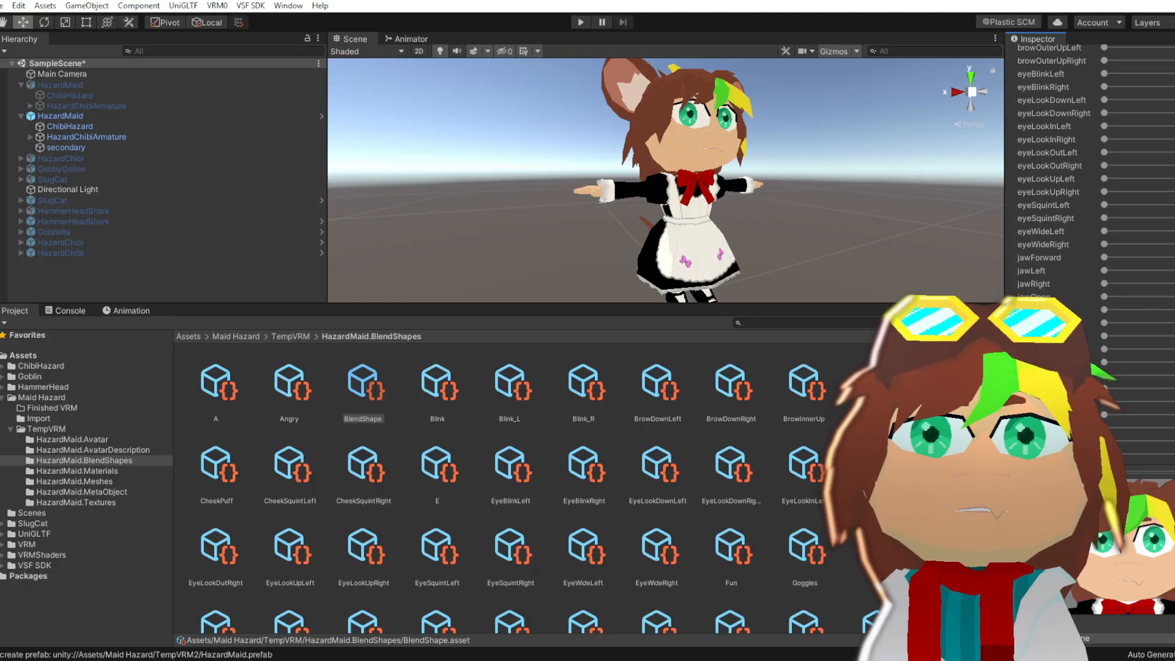
scroll(1089, 172, down, 8)
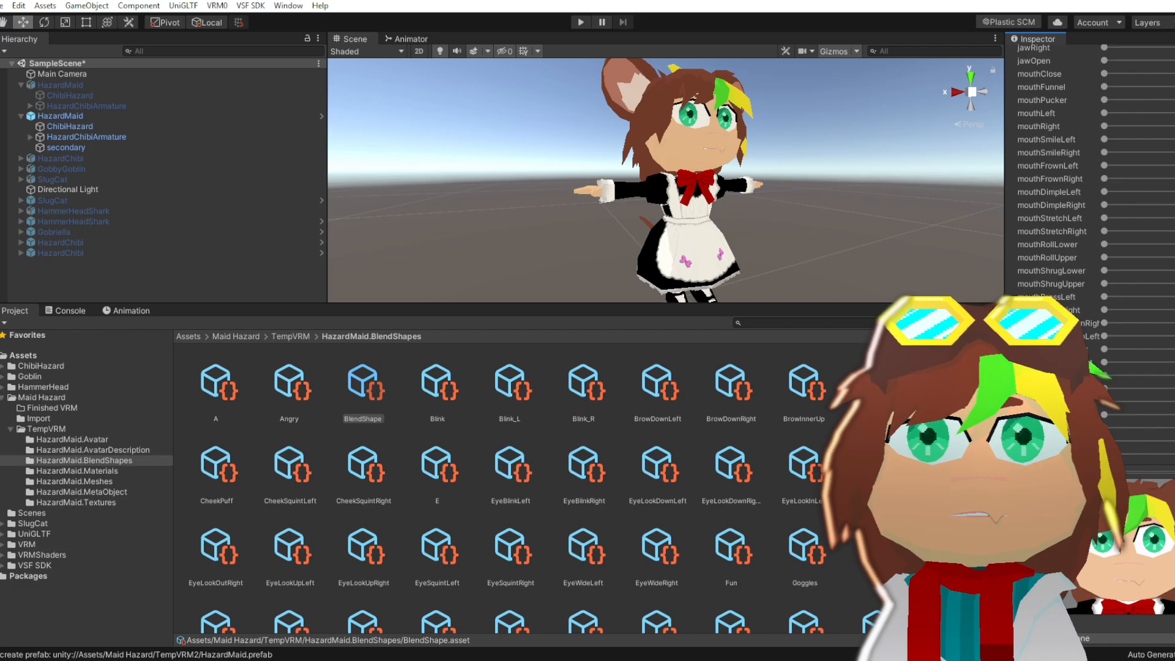
Select the MouthShrugLower clip and raise its mouthShrugLower blend shape
scroll(1089, 171, up, 15)
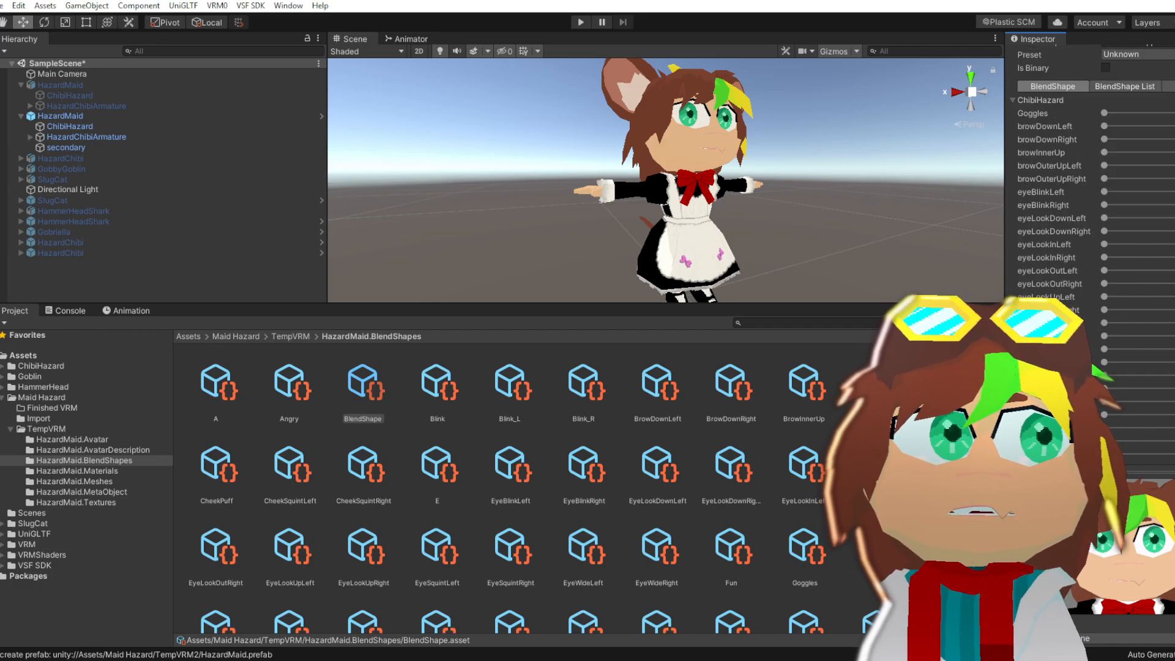
scroll(1089, 171, down, 8)
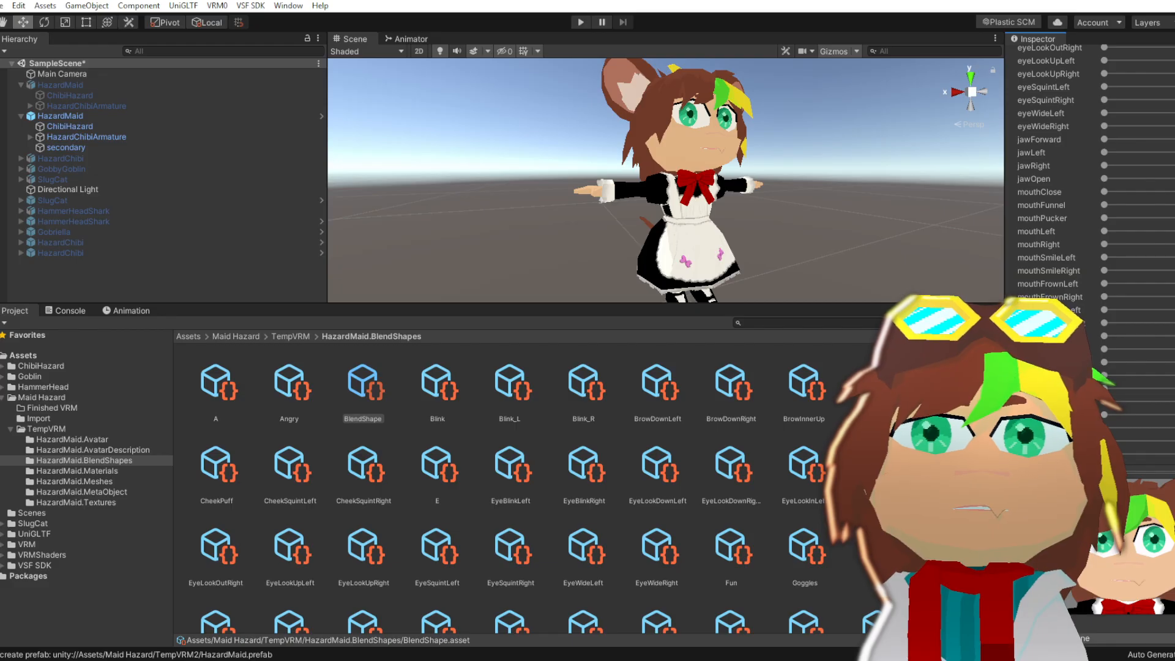
Raise the mouthShrugLower weight in the MouthShrugLower clip and the mouthShrugUpper weight in the MouthShrugUpper clip
scroll(1151, 291, up, 8)
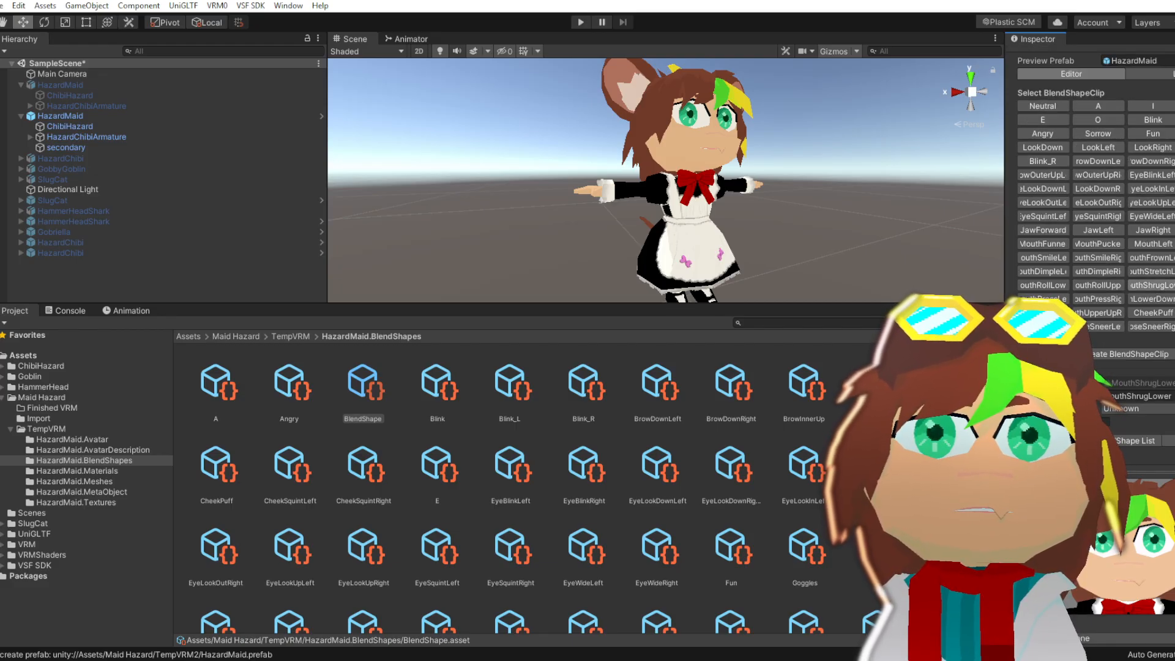
scroll(1089, 172, down, 8)
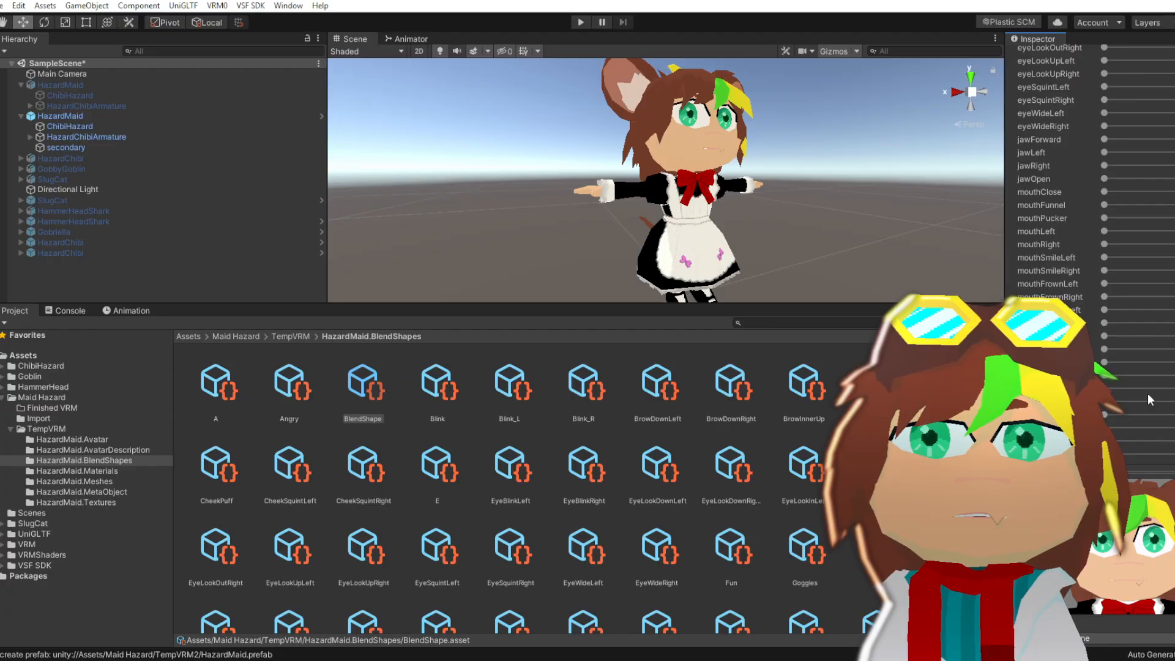
scroll(1149, 399, up, 8)
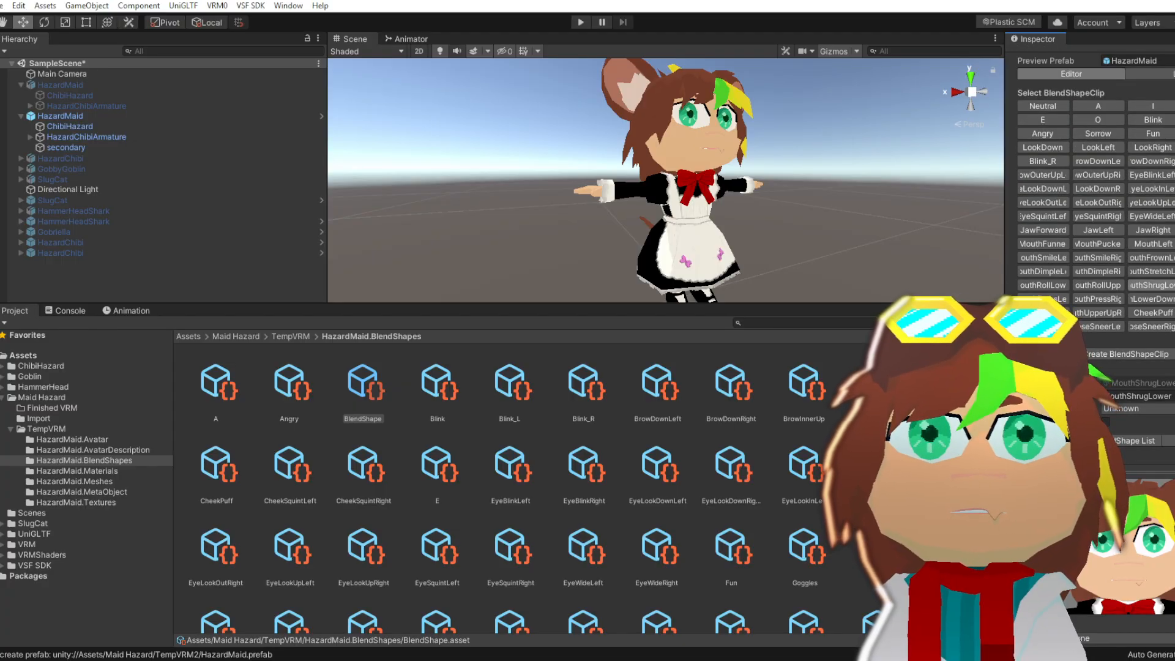
click(1174, 286)
scroll(1110, 411, down, 6)
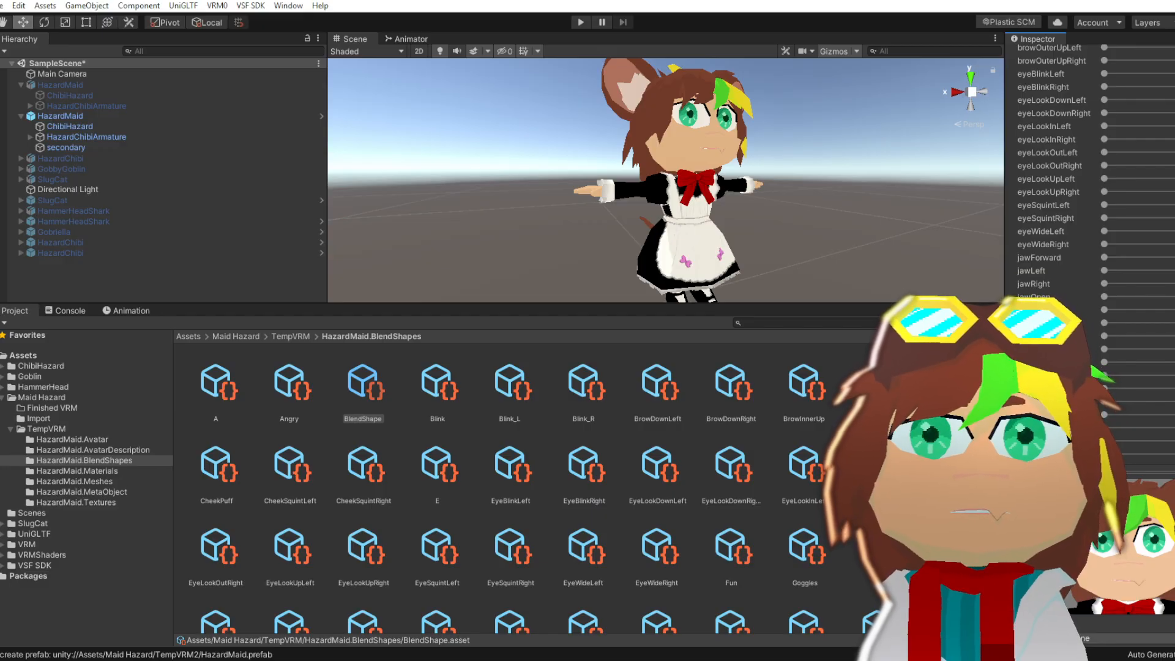
scroll(1053, 171, down, 10)
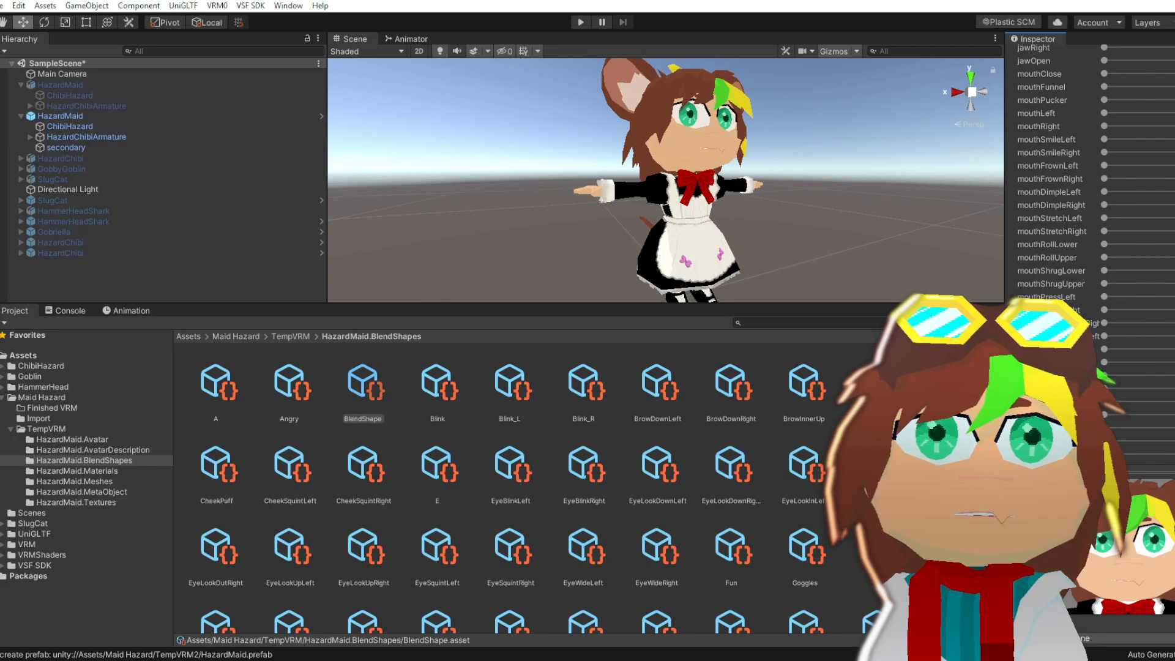
click(1104, 283)
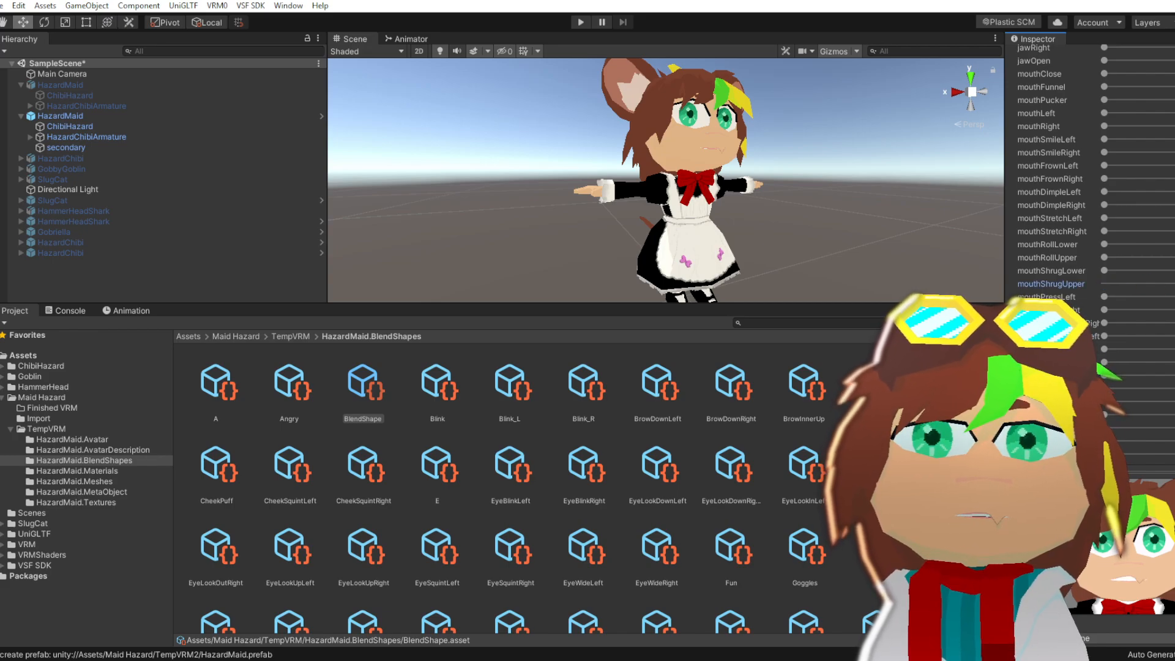
Raise the mouthPressLeft weight in the MouthPressLeft clip and the mouthPressRight weight in the MouthPressRight clip
scroll(1095, 184, up, 15)
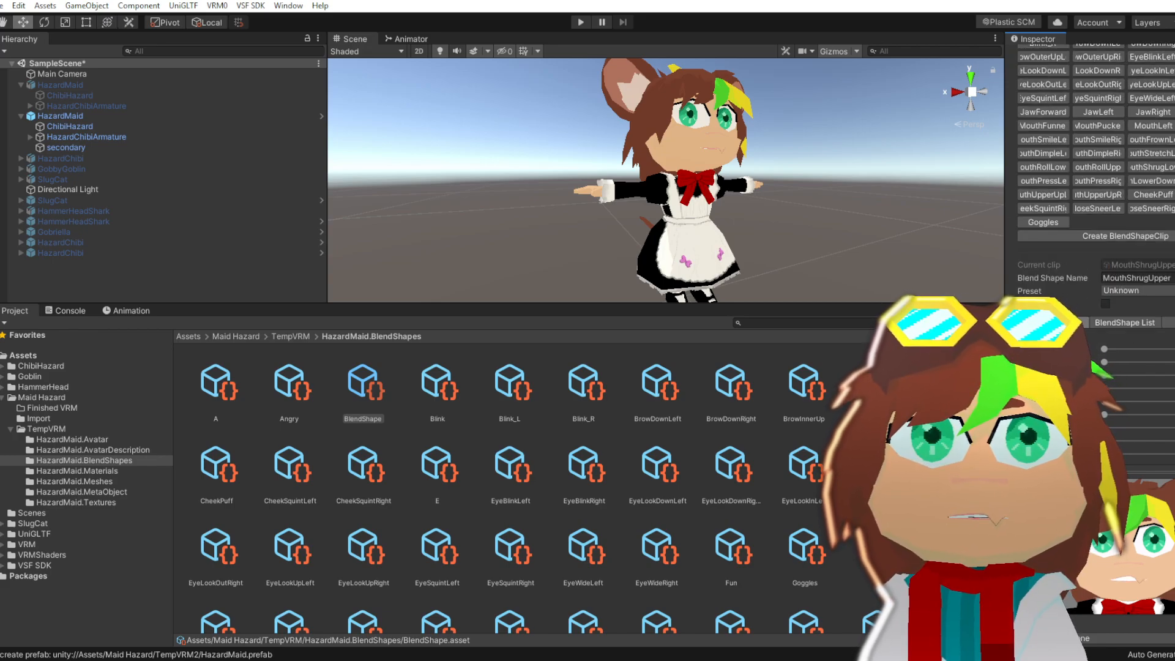
scroll(1095, 184, up, 5)
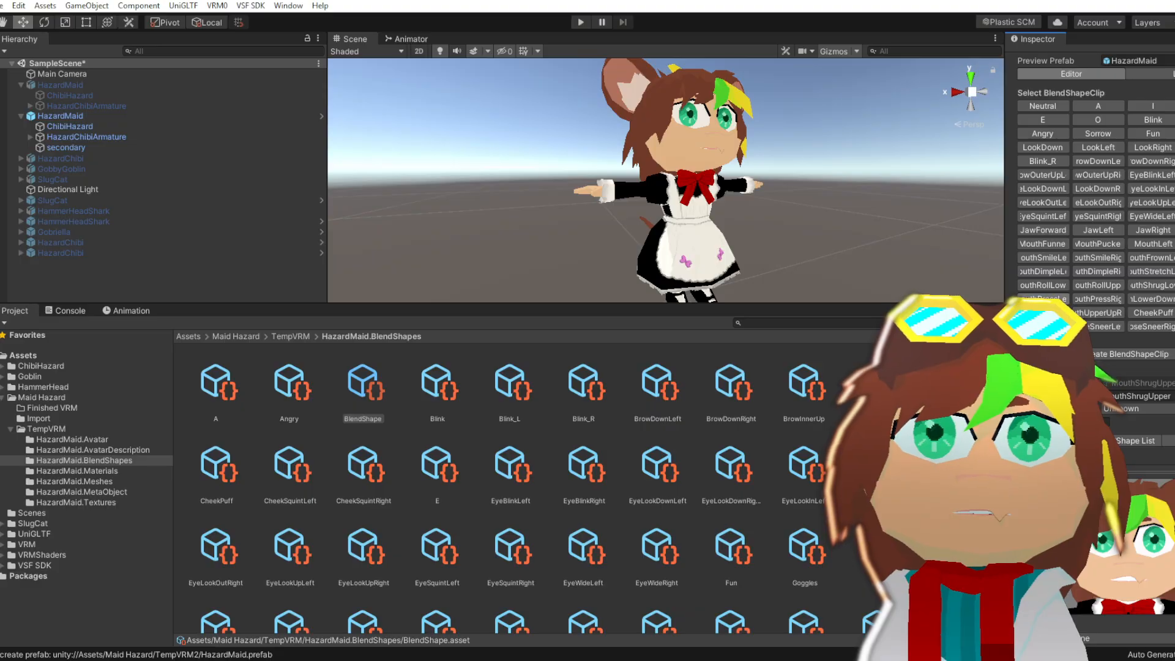
scroll(1095, 183, down, 20)
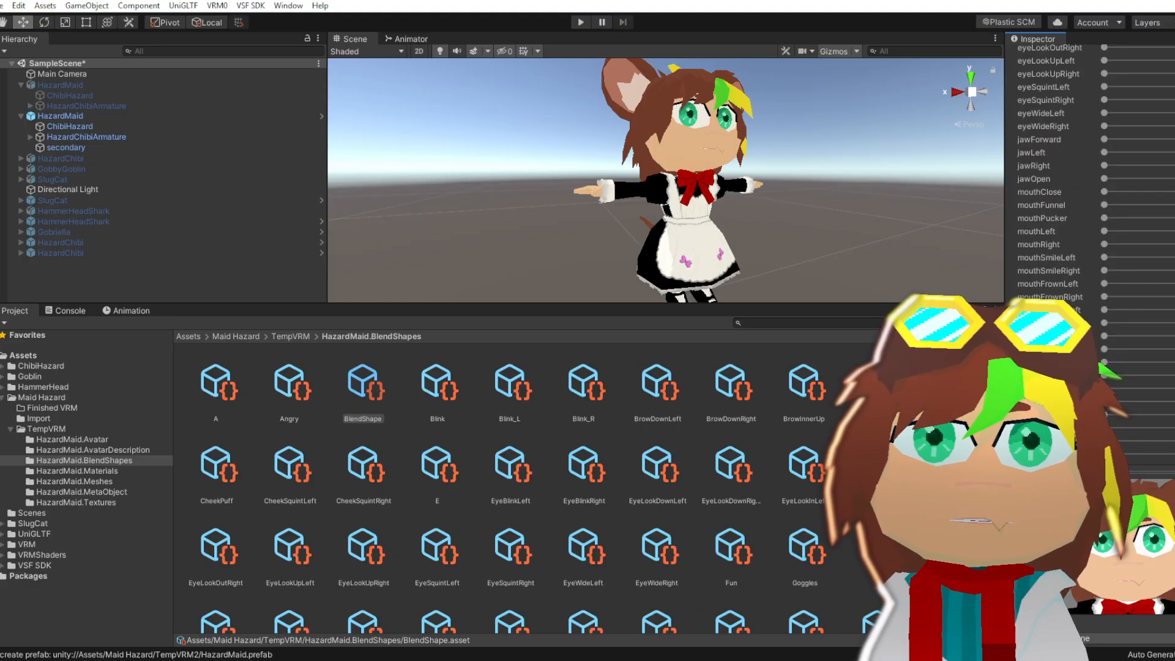
drag(1105, 414, 1124, 413)
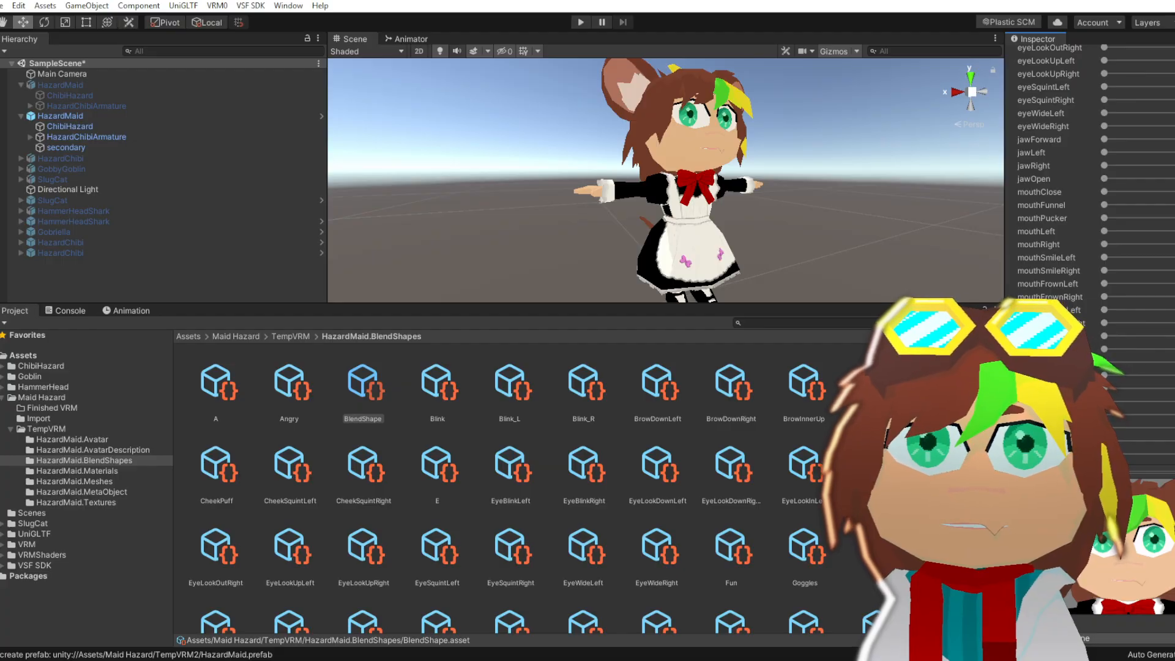
scroll(1109, 303, up, 20)
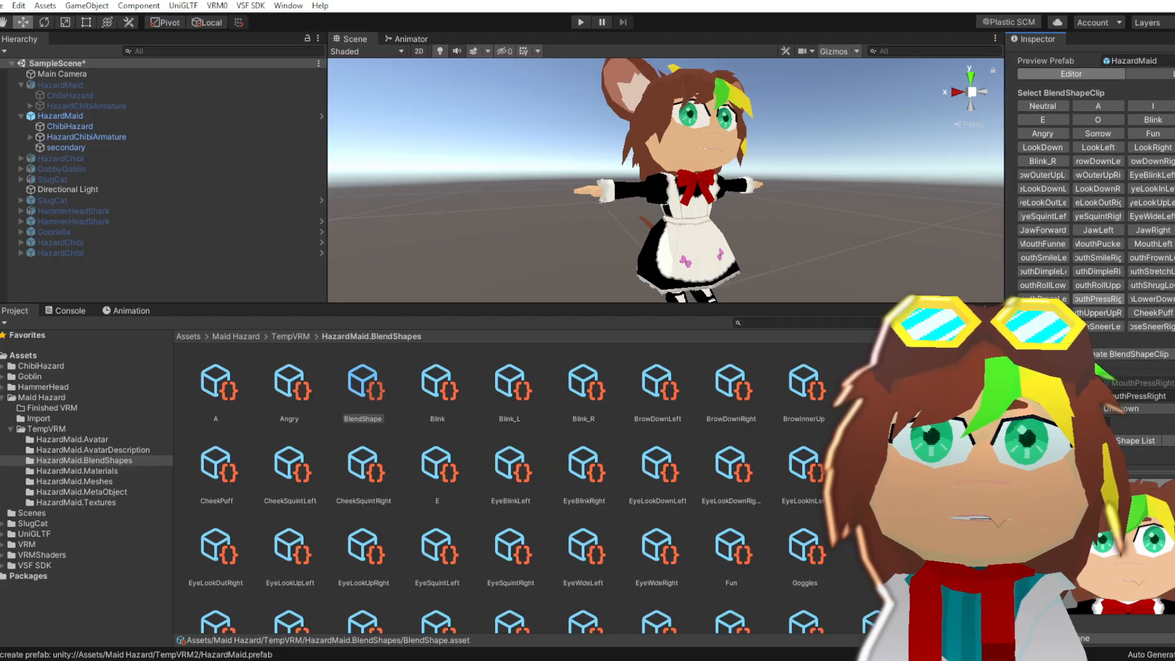
scroll(1108, 302, down, 15)
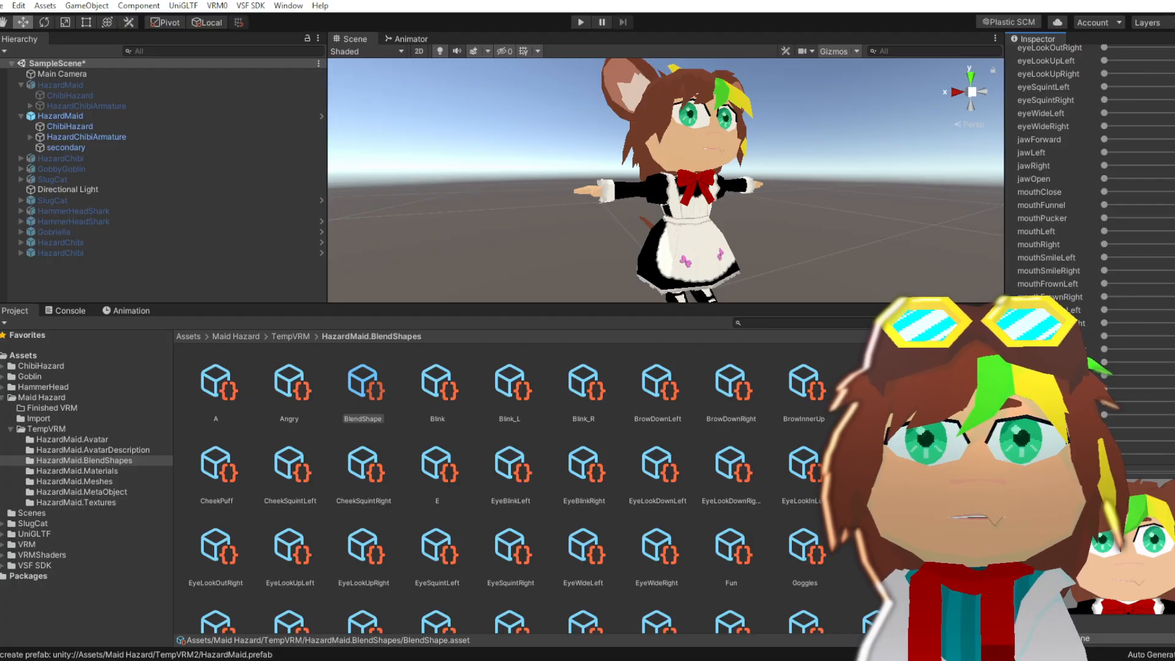
Raise the lower-lip-down shape weights in the MouthLowerDownLeft and MouthLowerDownRight clips
scroll(1095, 245, up, 15)
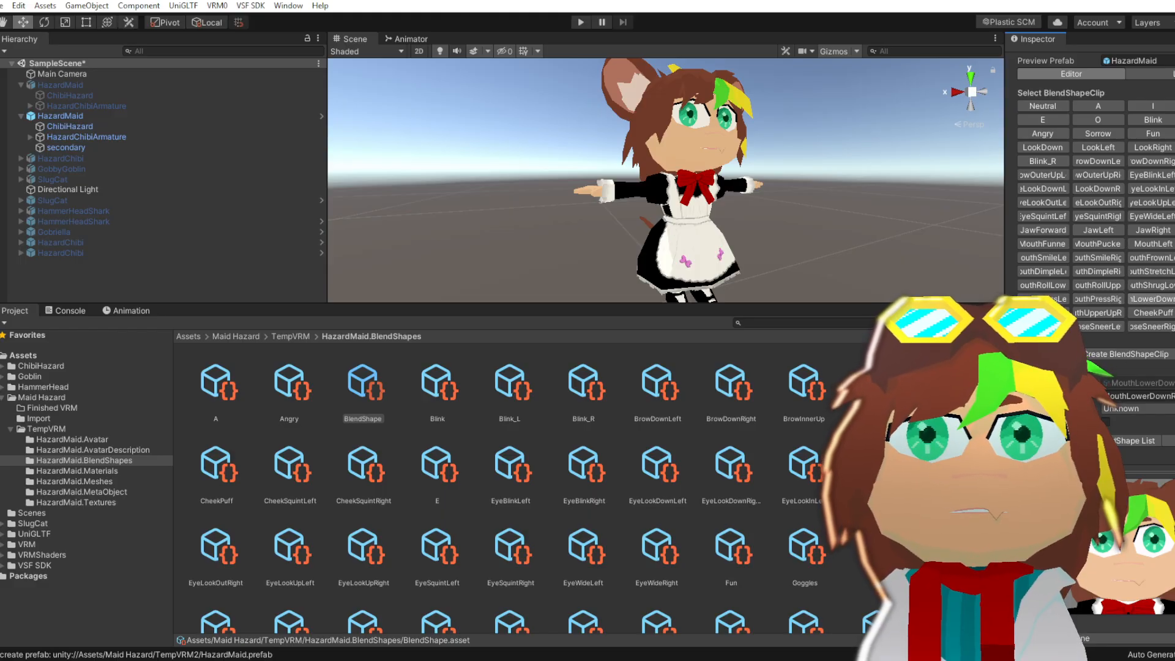
scroll(1089, 184, down, 15)
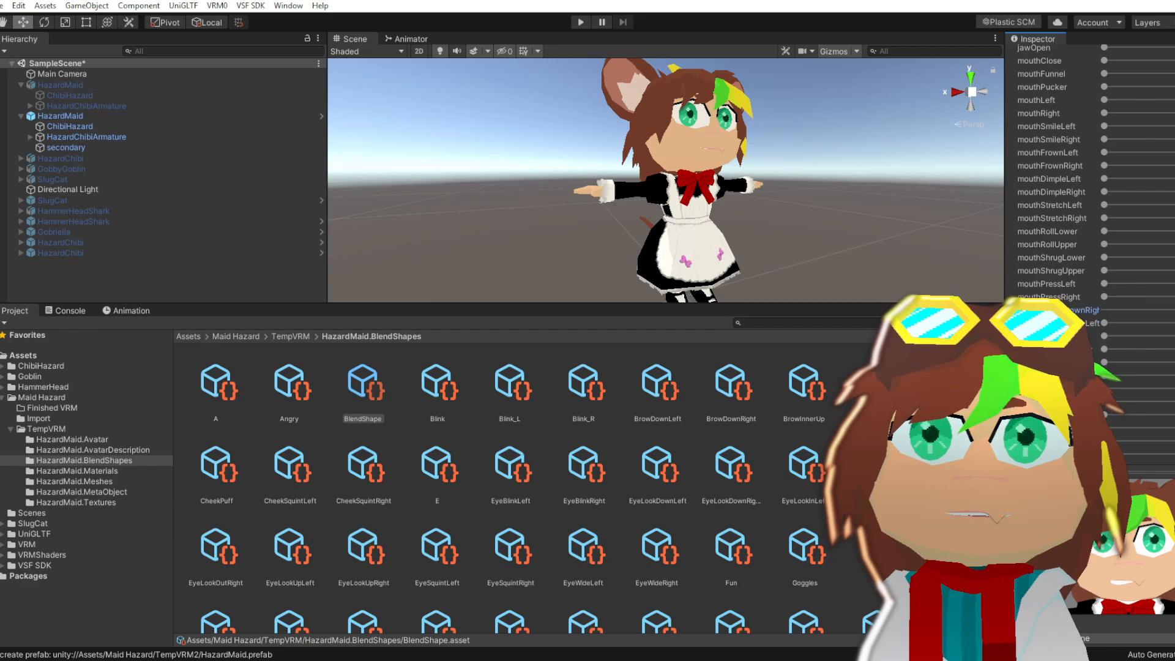
scroll(1107, 309, up, 10)
scroll(1095, 183, up, 5)
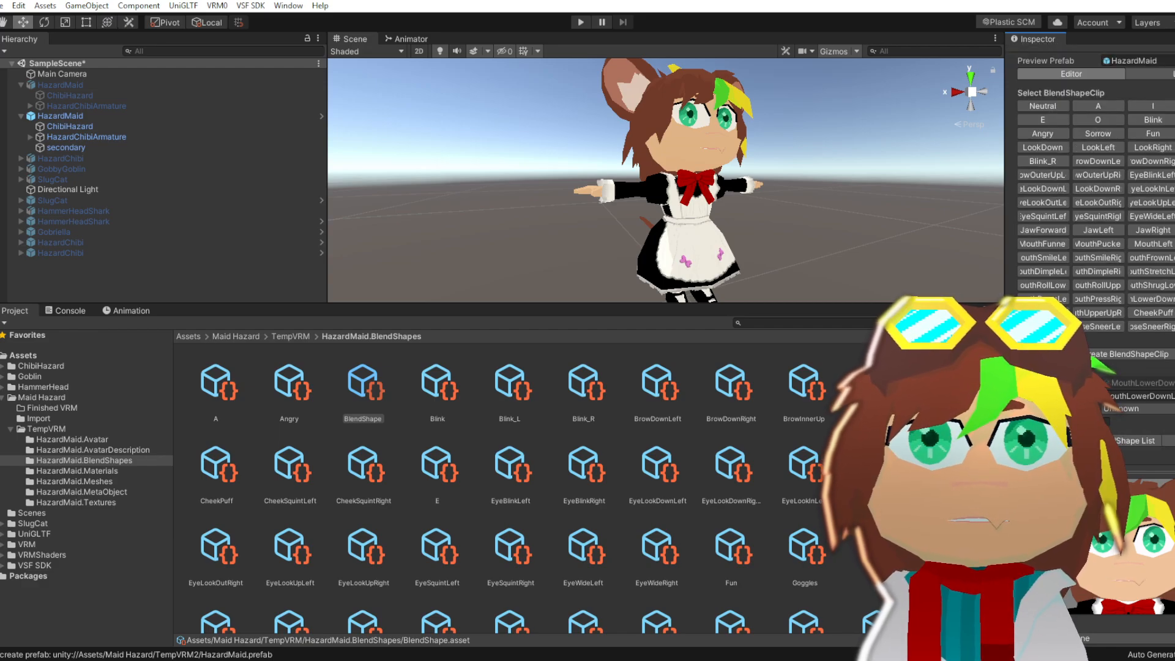
scroll(1105, 321, down, 15)
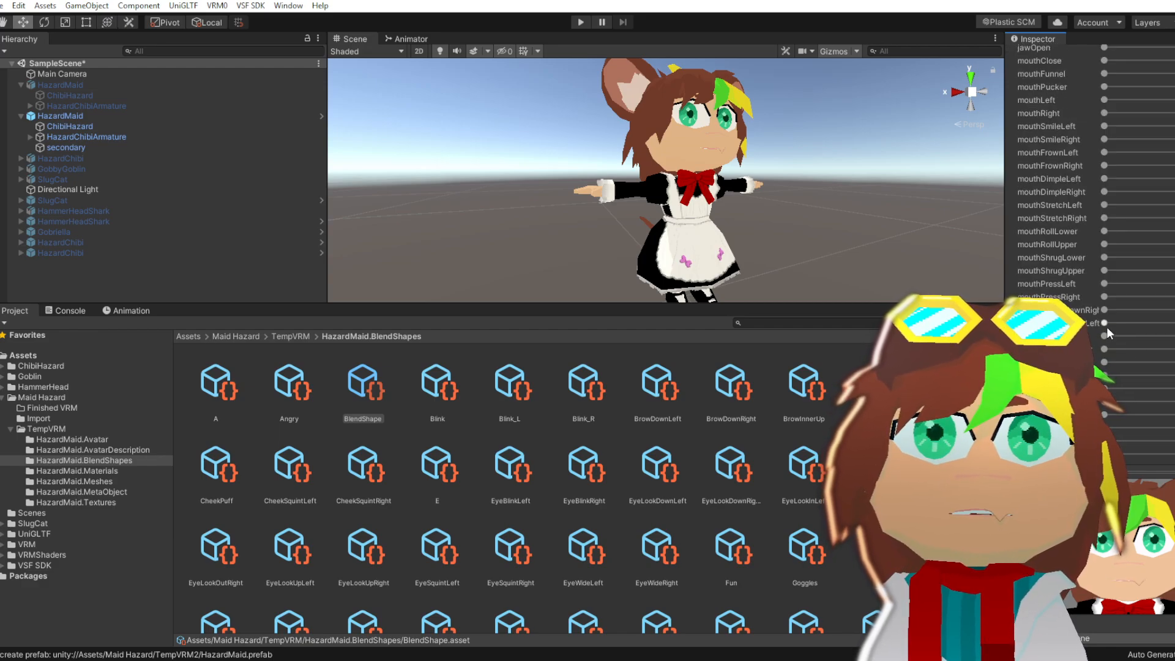
Raise the upper-lip-up shape weights in the MouthUpperUpLeft and MouthUpperUpRight clips
scroll(1105, 321, up, 15)
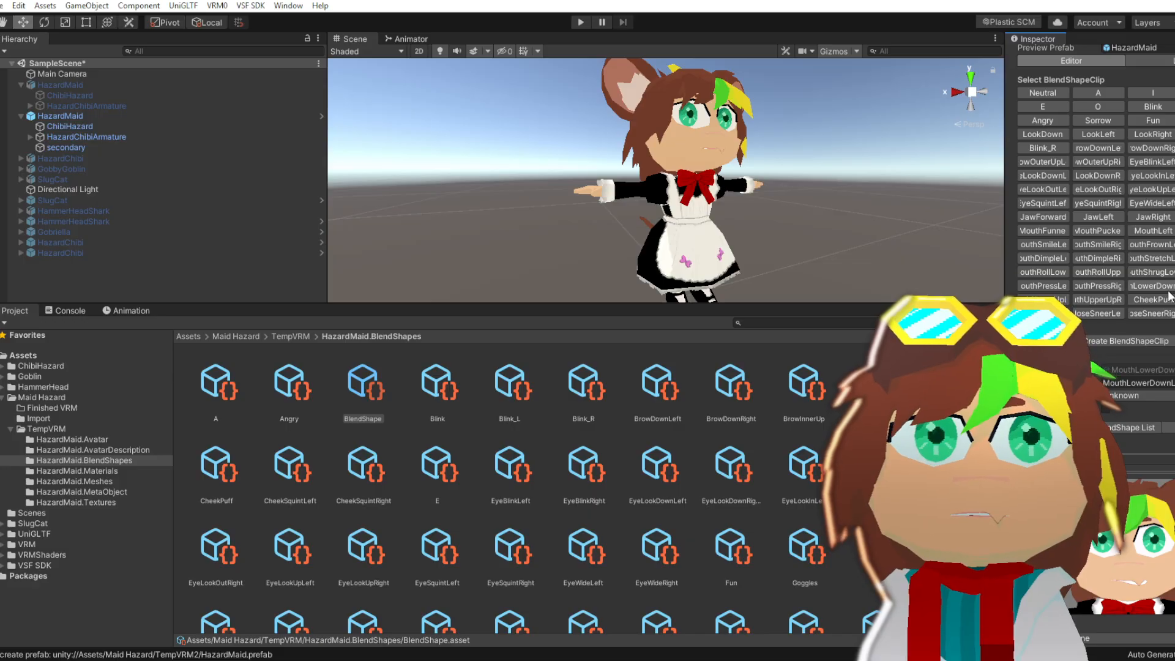
scroll(1105, 321, down, 15)
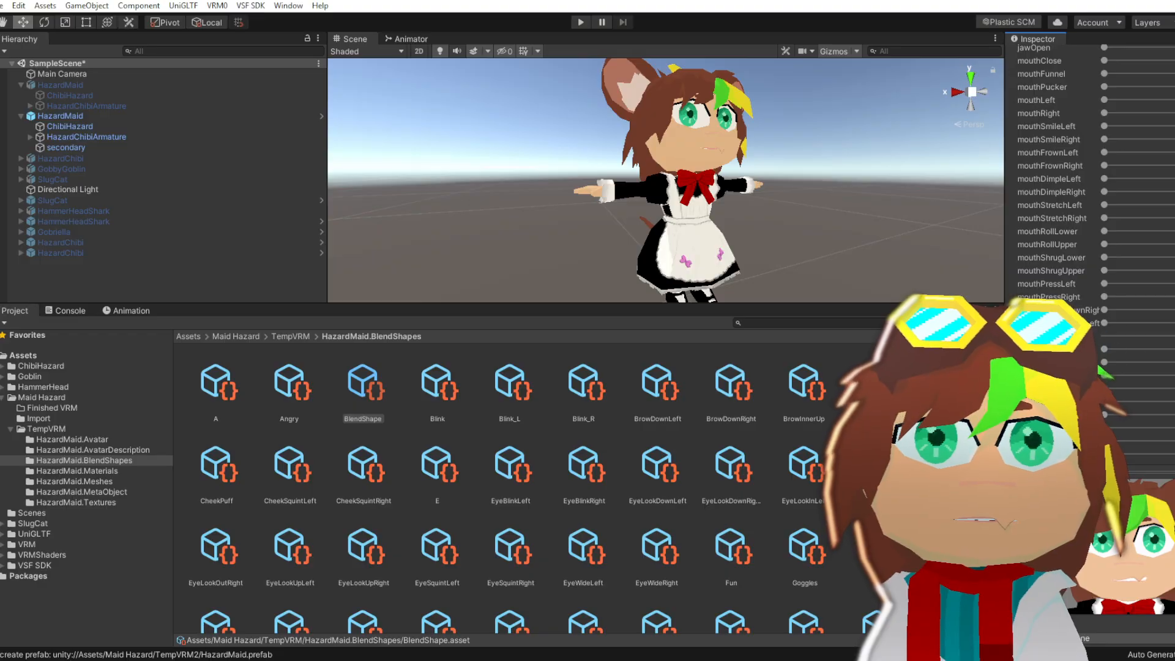
scroll(1105, 325, up, 15)
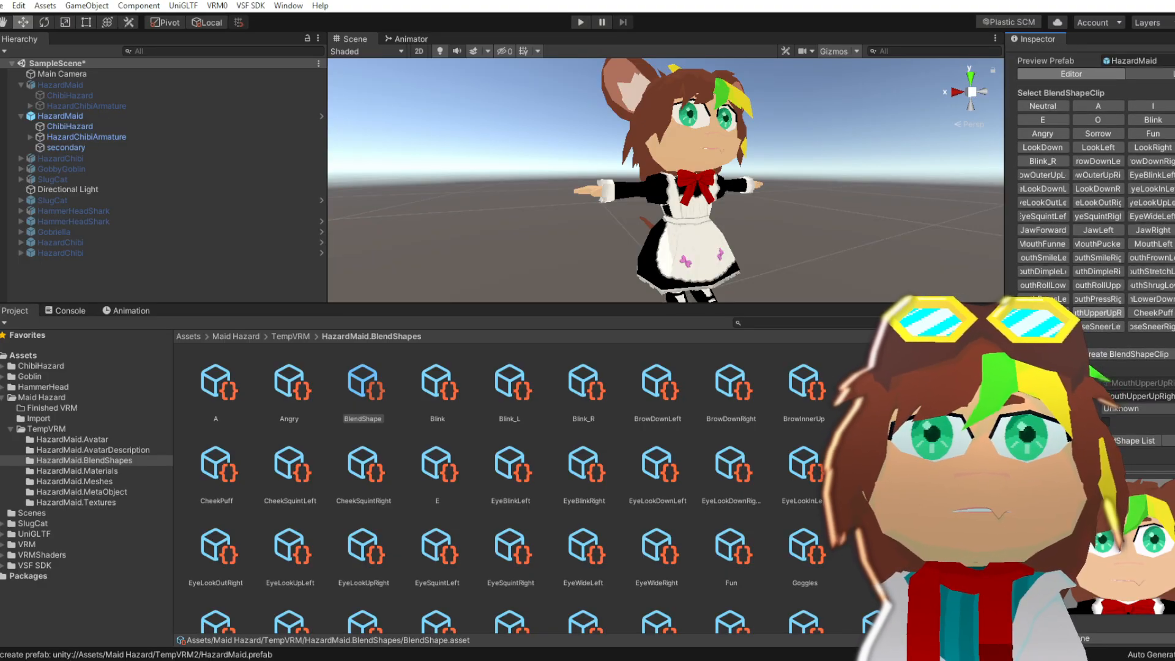
scroll(1122, 361, down, 15)
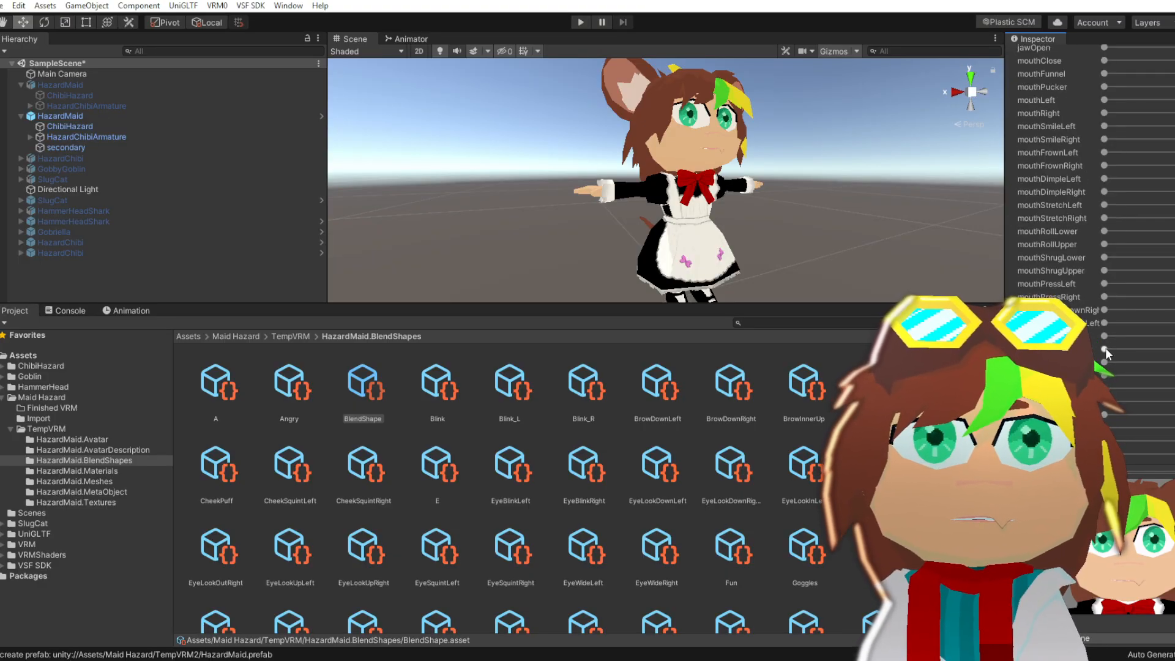
Raise the cheek puff shape weight in the CheekPuff clip
scroll(1105, 348, up, 10)
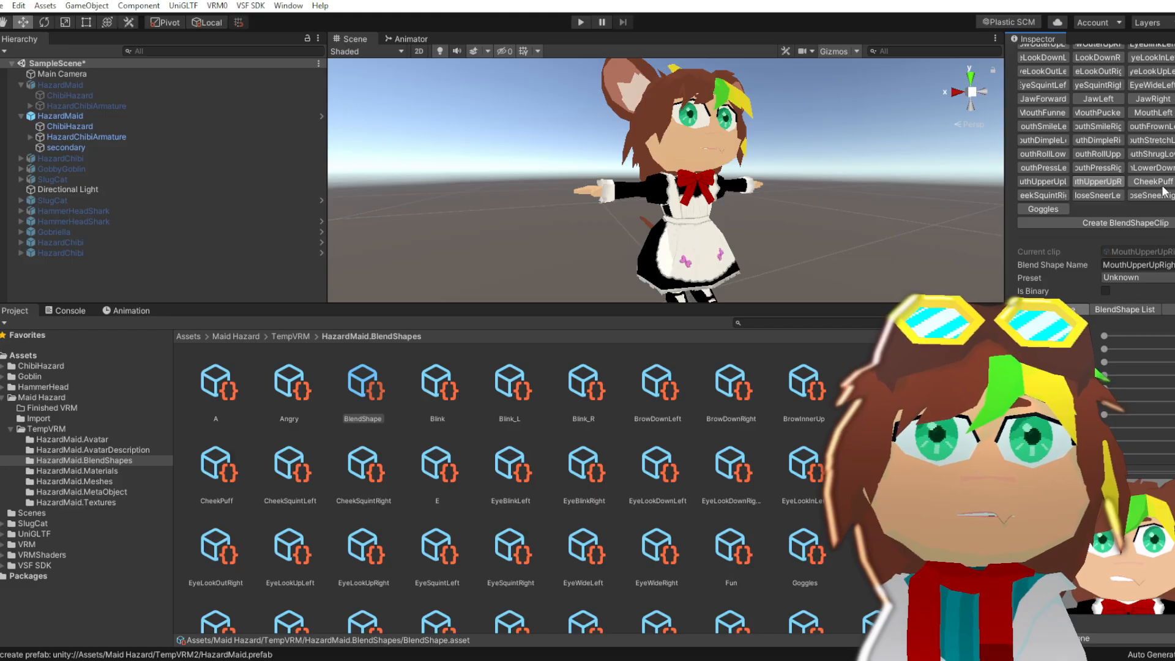
scroll(1165, 191, up, 3)
scroll(1126, 411, down, 12)
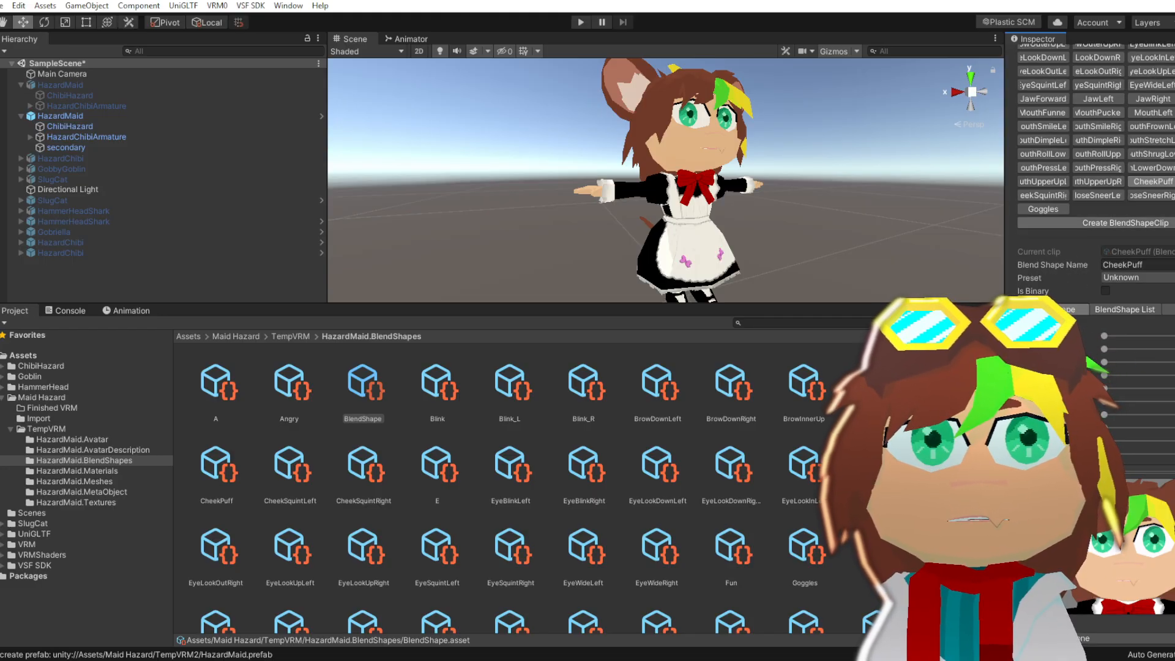
Raise the matching cheek squint shape weights in the CheekSquintLeft and CheekSquintRight clips
click(1174, 181)
scroll(1151, 394, down, 10)
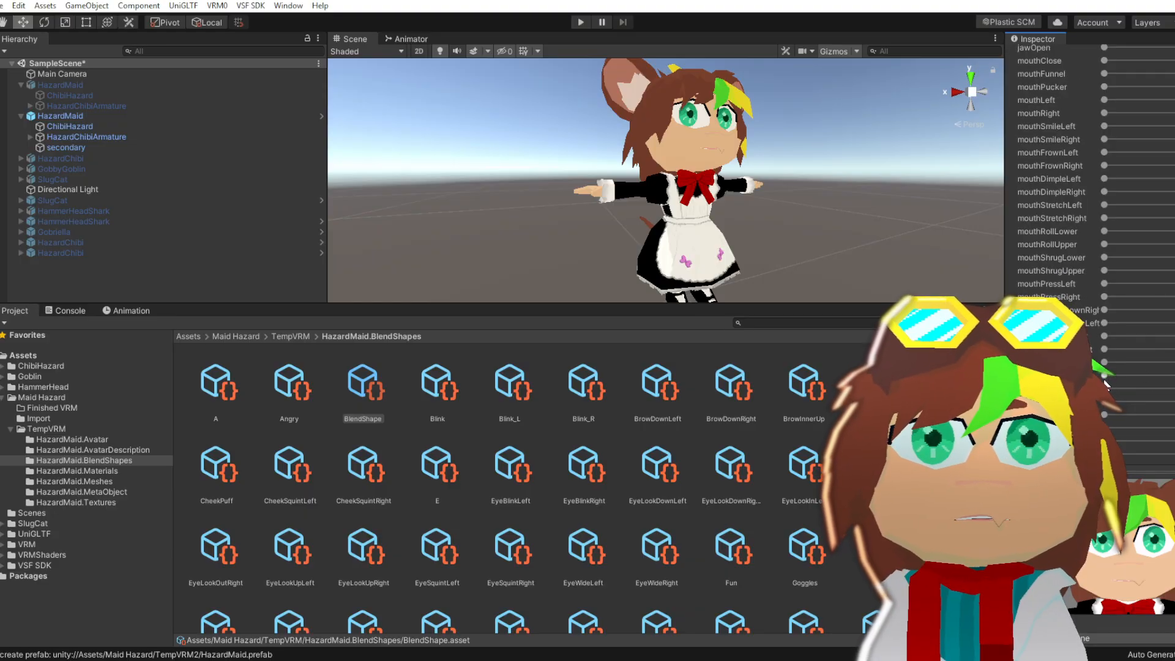
scroll(1110, 331, up, 10)
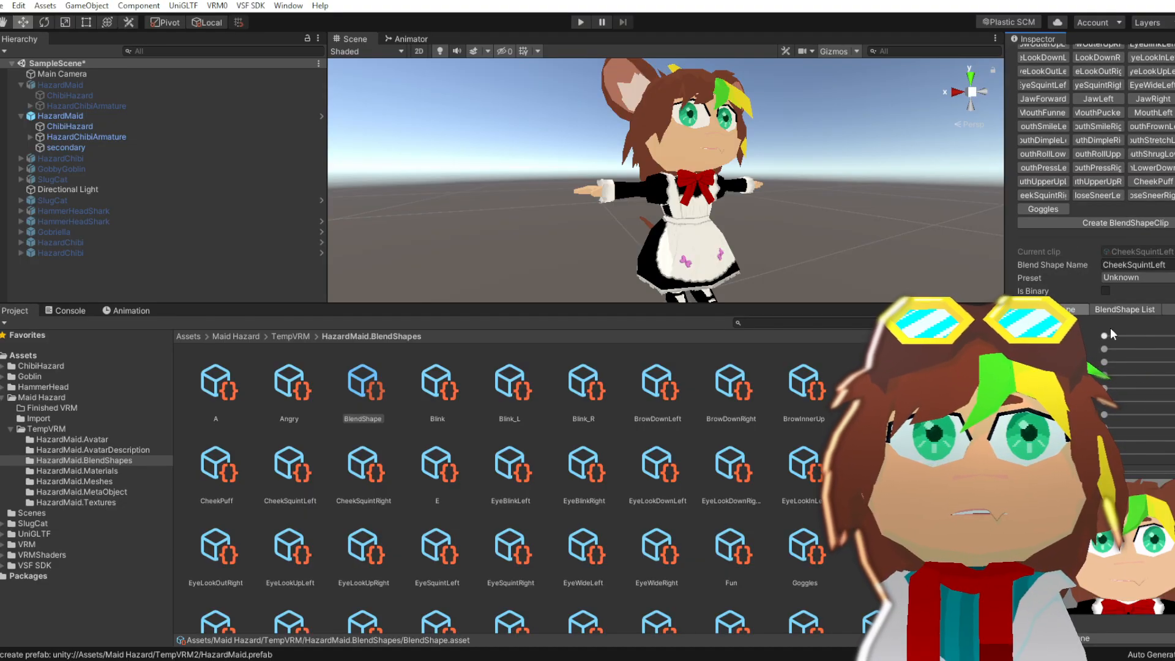
click(1034, 196)
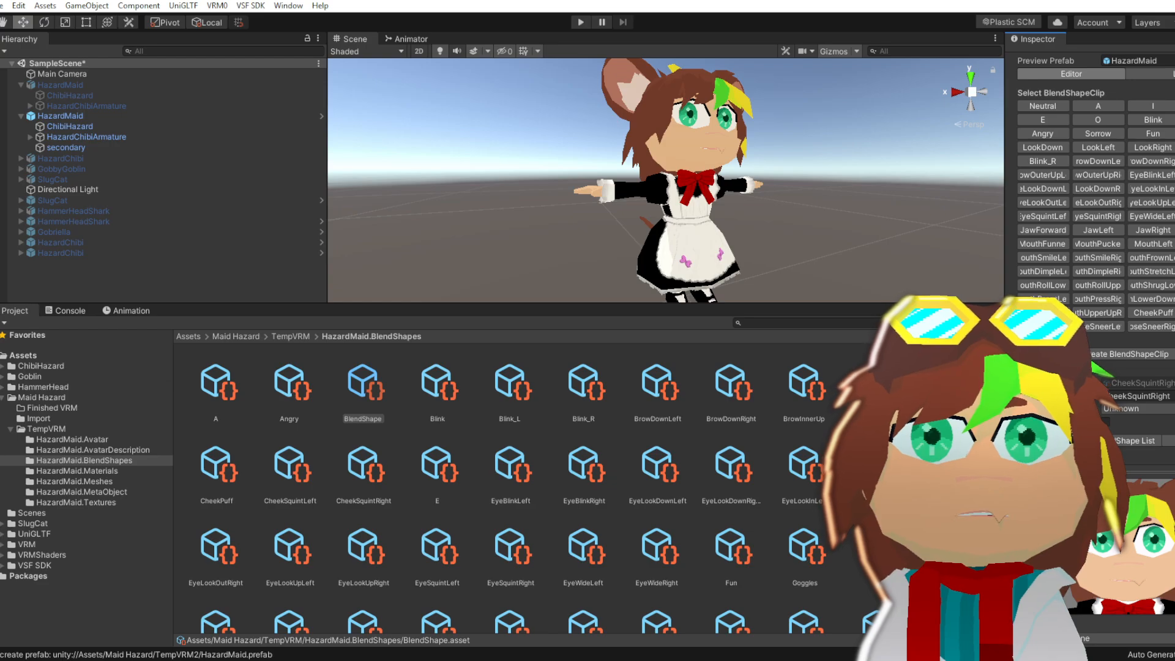
scroll(1089, 183, down, 10)
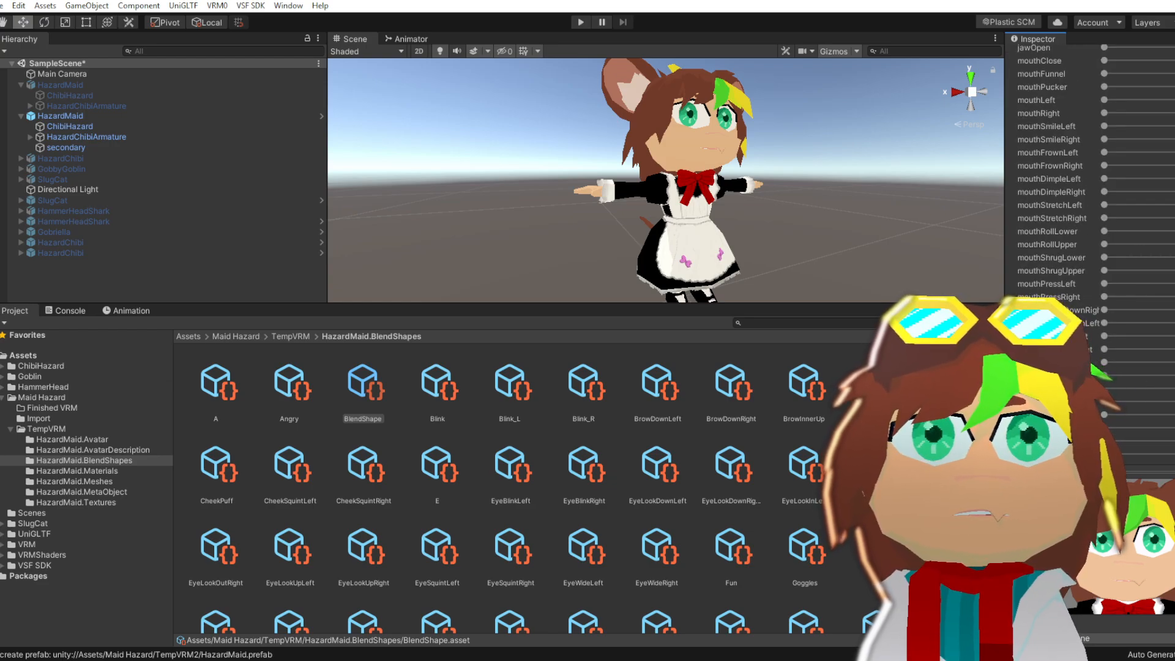
Raise the matching nose sneer shape weights in the NoseSneerLeft and NoseSneerRight clips
scroll(1089, 184, up, 10)
scroll(1102, 195, down, 5)
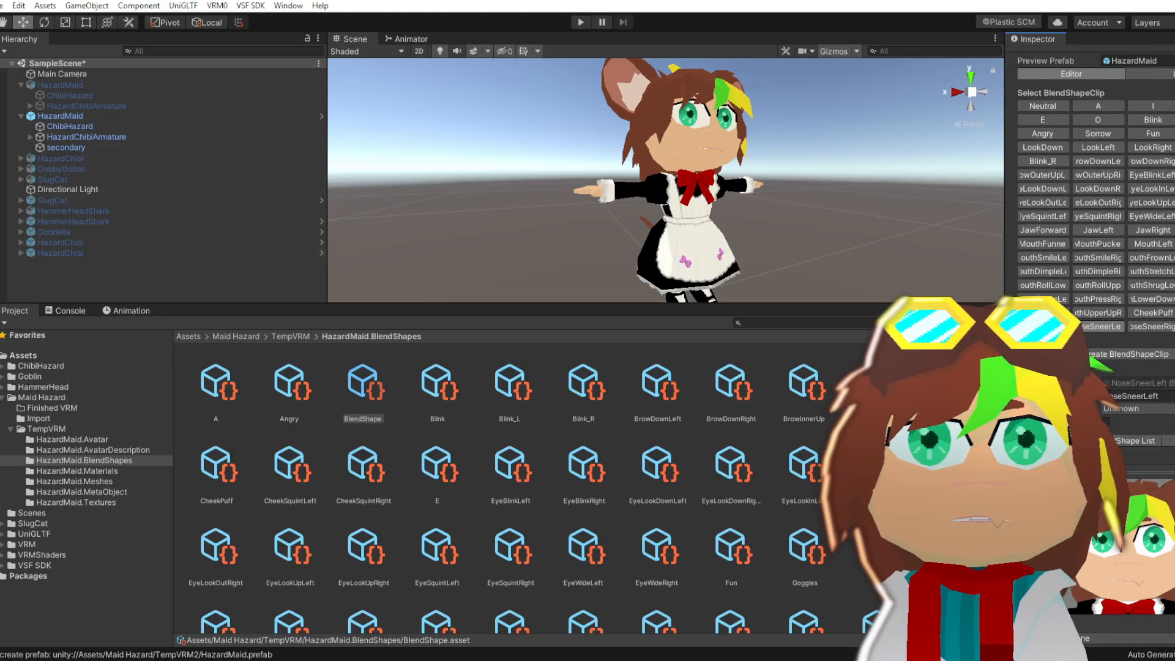
scroll(1102, 196, down, 3)
scroll(1132, 403, down, 5)
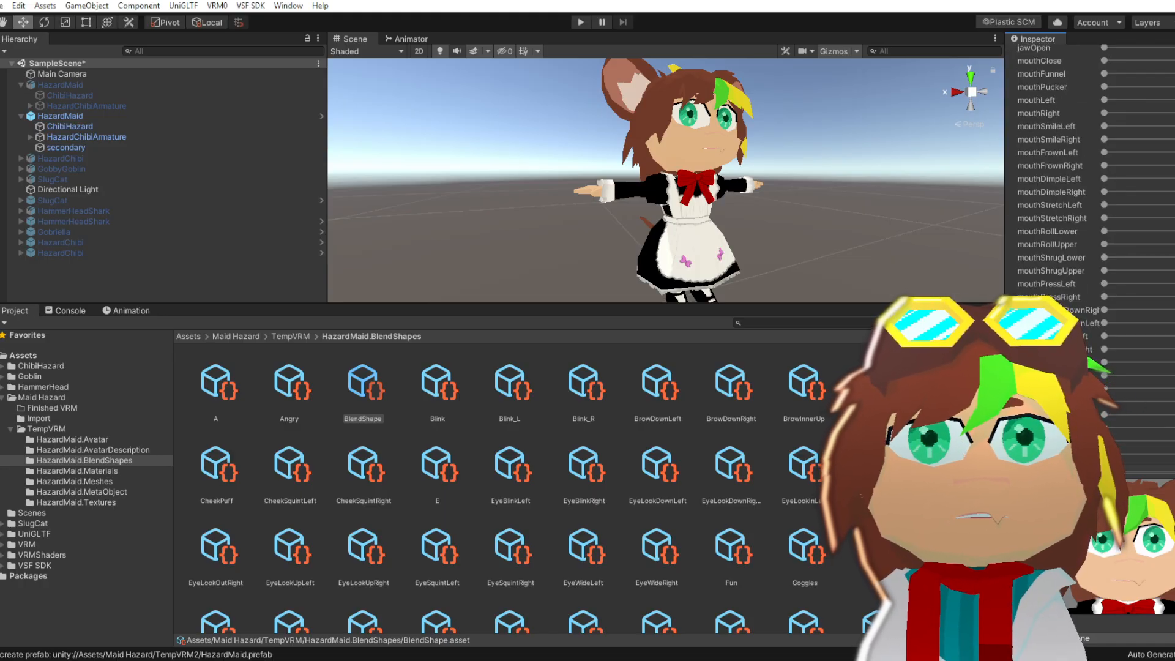
scroll(1102, 401, up, 10)
scroll(1132, 194, up, 3)
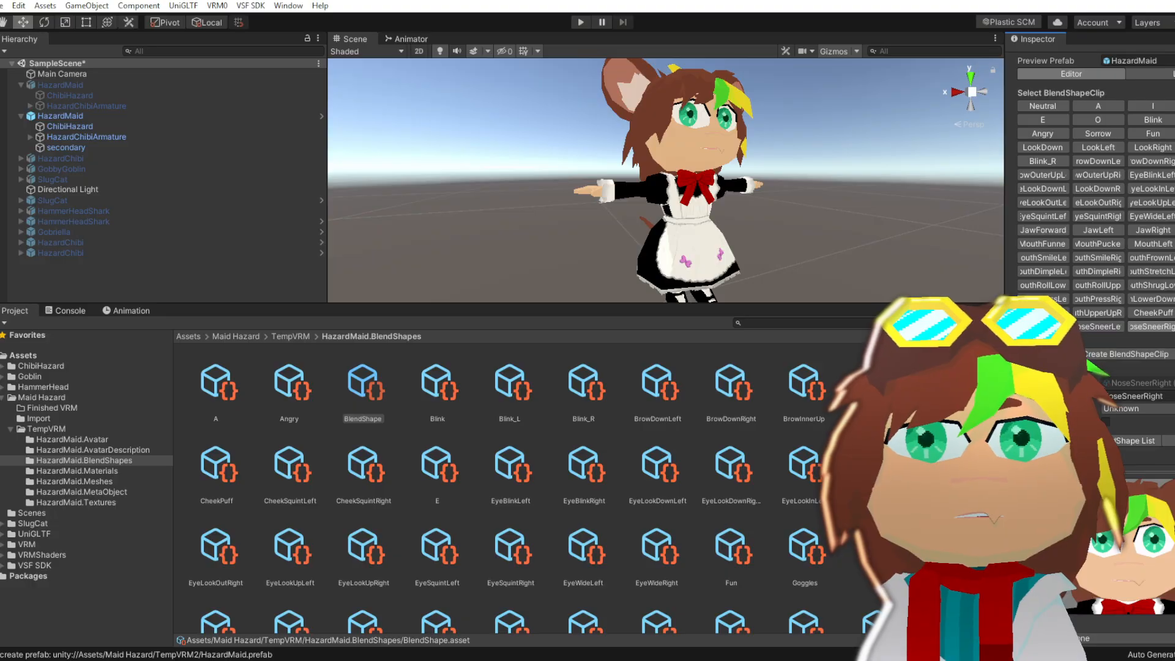
scroll(1133, 195, down, 10)
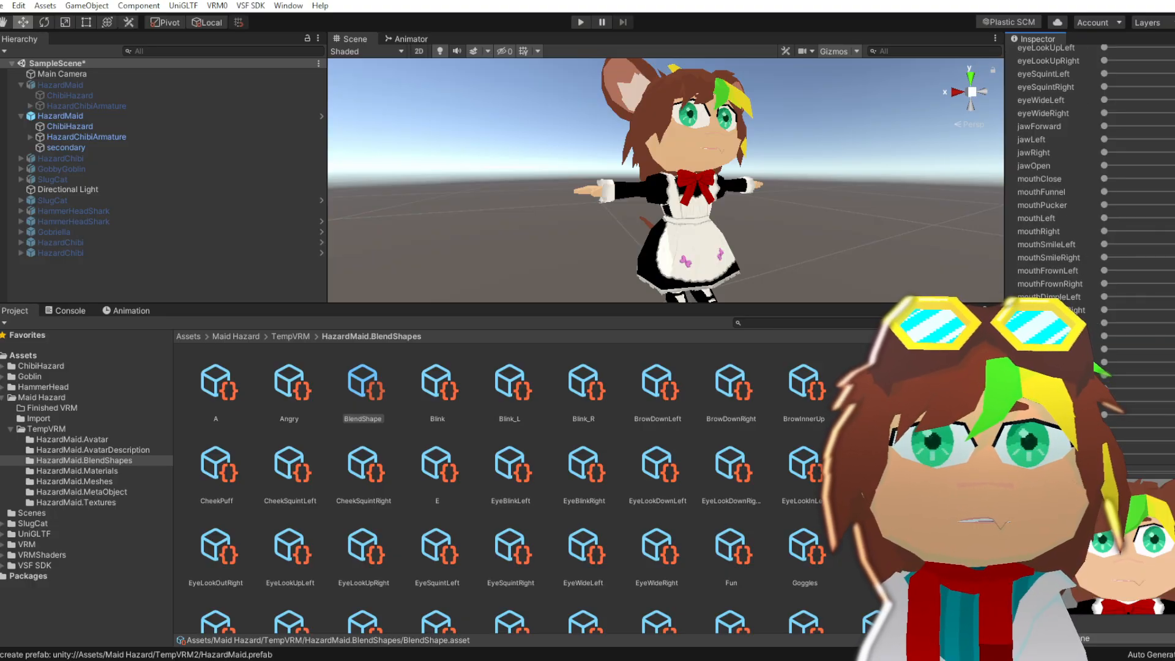
Raise the tongue-out shape weight in the TongueOut clip and select the Goggles clip for editing
scroll(1089, 343, up, 10)
scroll(1089, 343, up, 10)
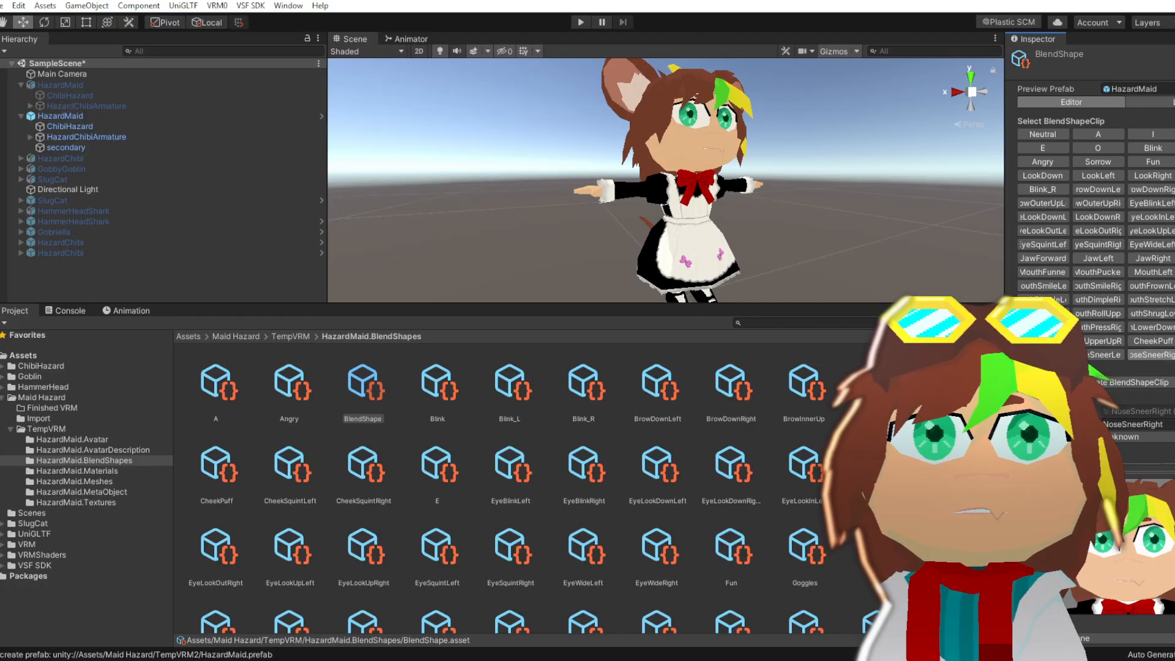
scroll(1089, 342, down, 1)
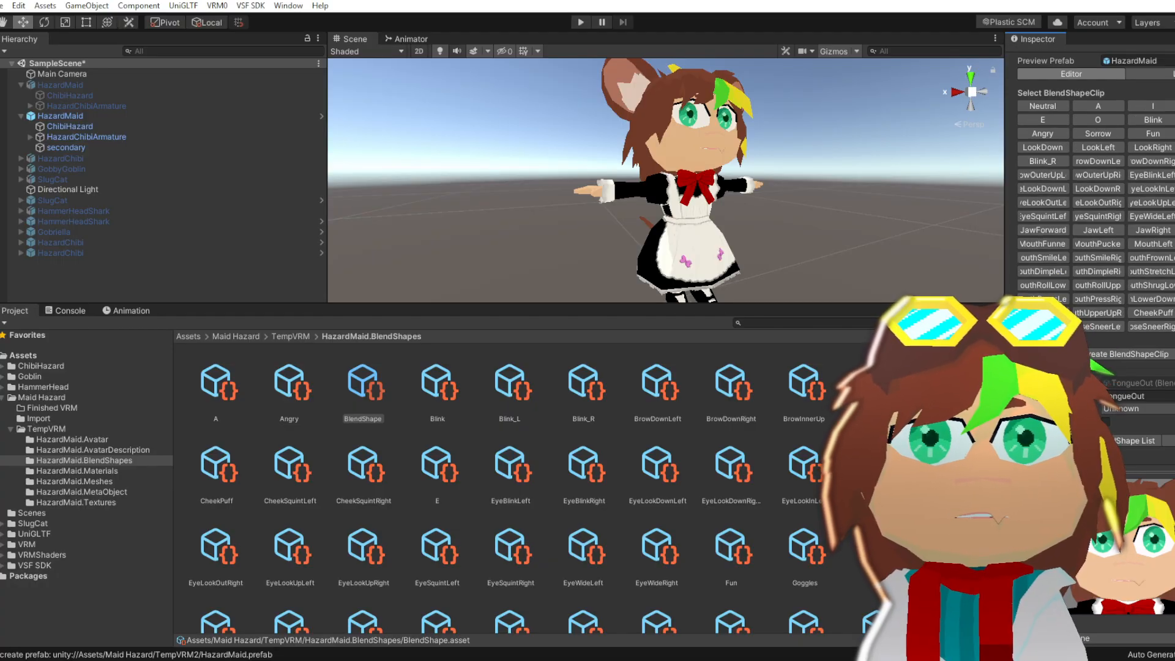
scroll(1089, 342, down, 15)
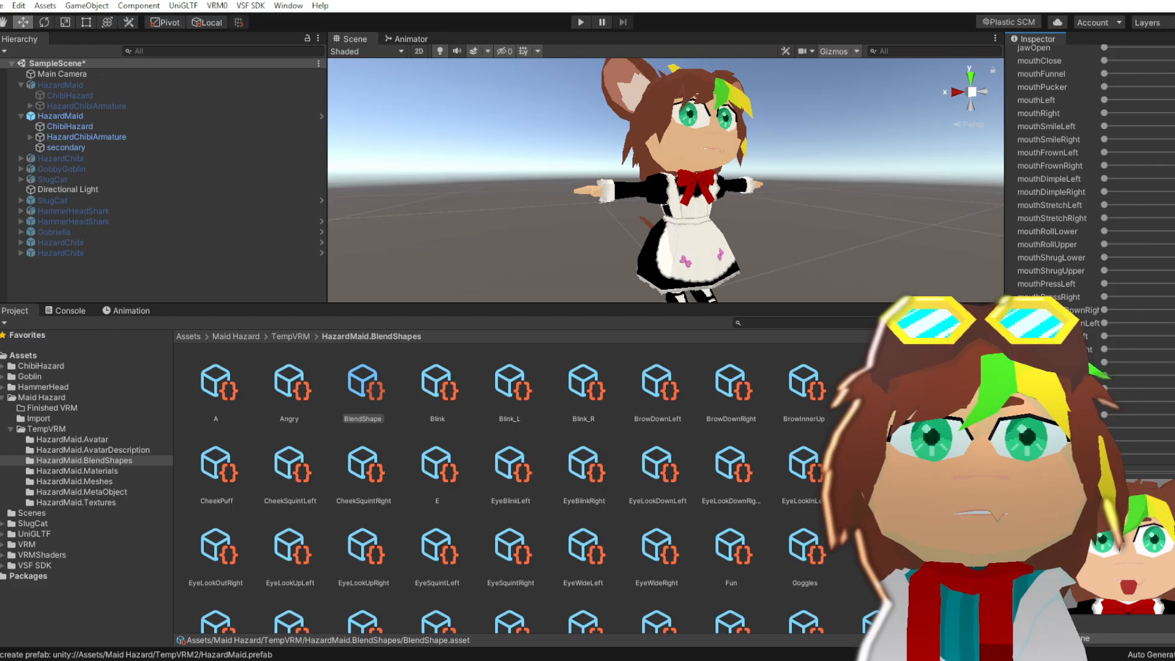
scroll(1089, 343, up, 15)
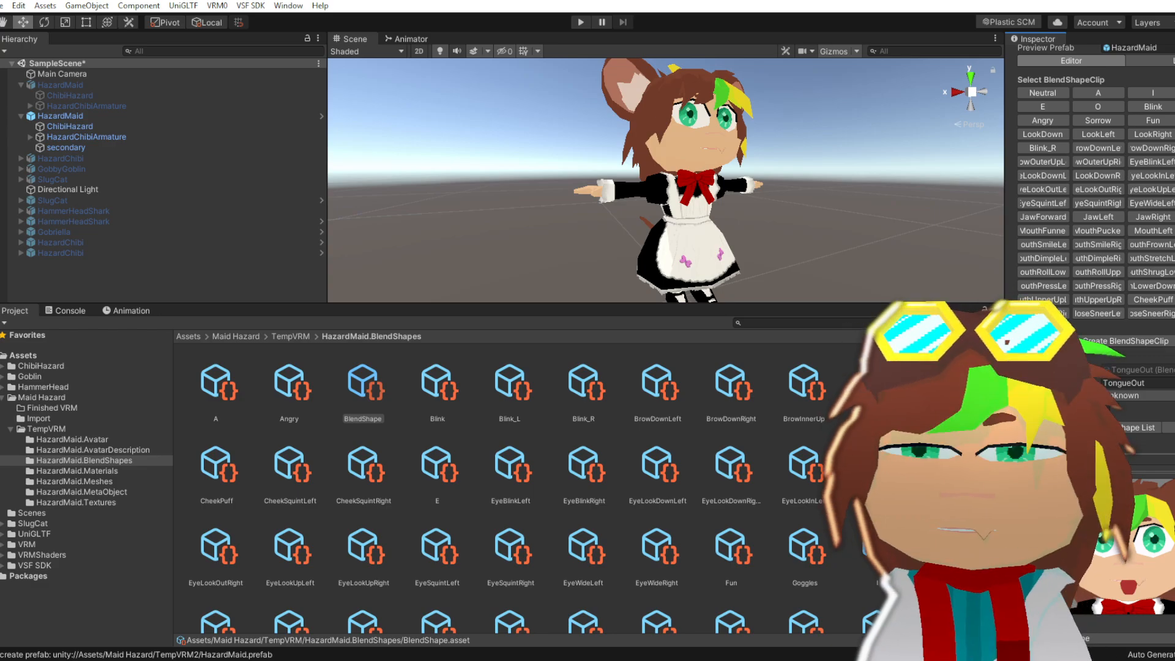
click(1042, 327)
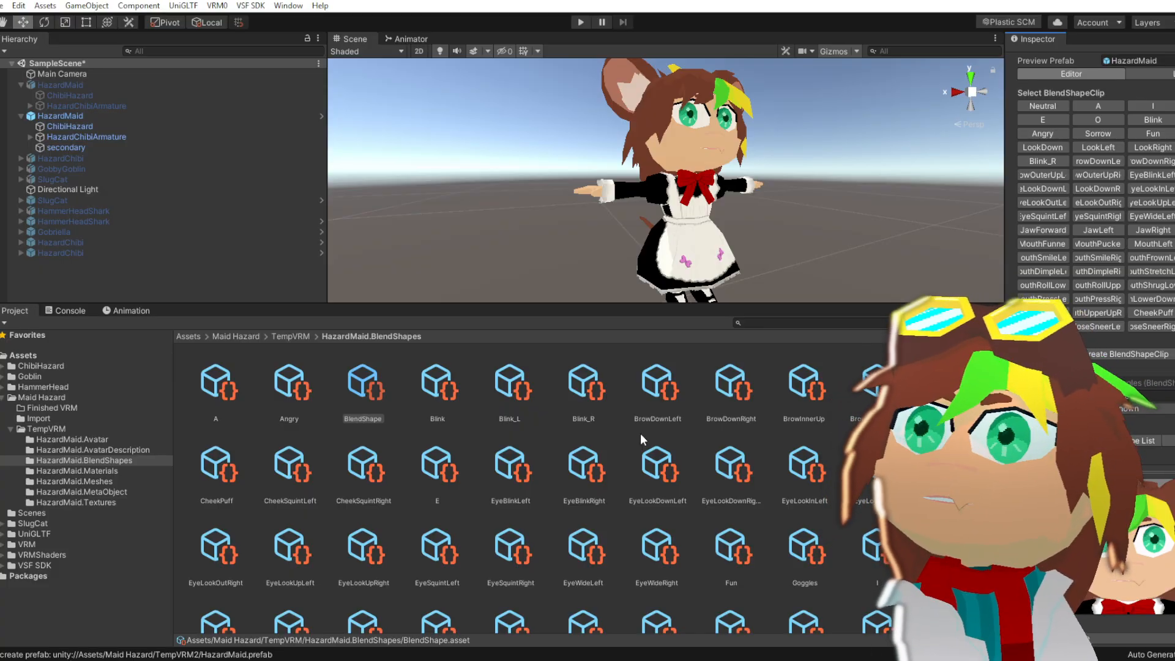
Open the BlendShape asset of the HazardChibi avatar for reference
click(39, 365)
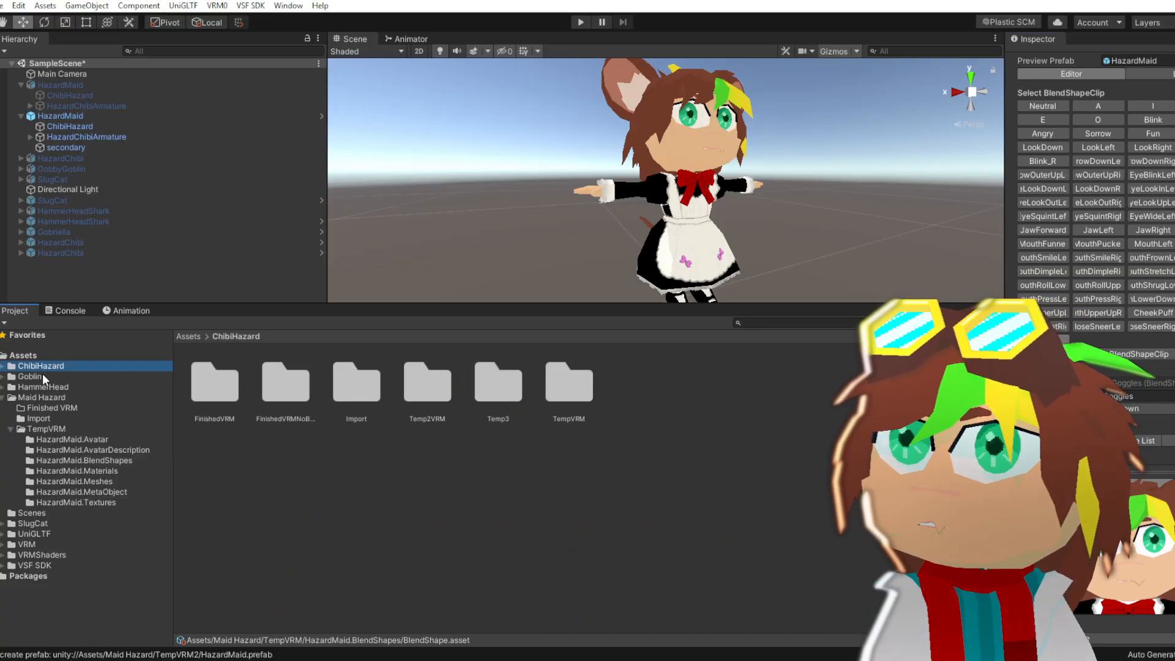
click(72, 251)
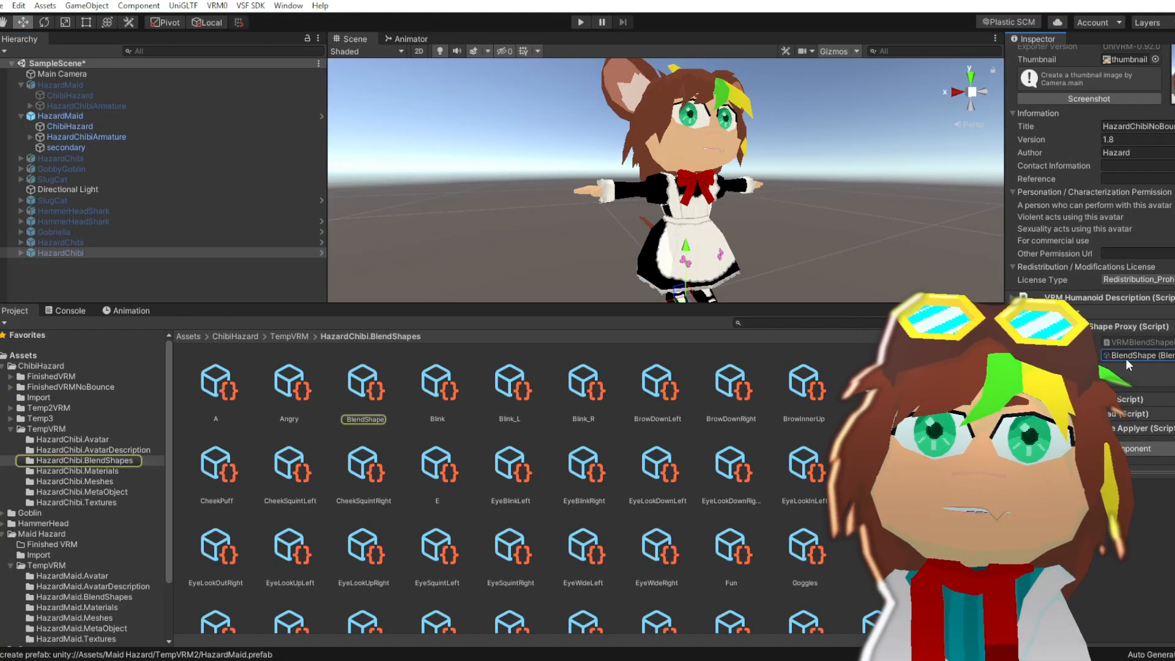
double_click(1125, 356)
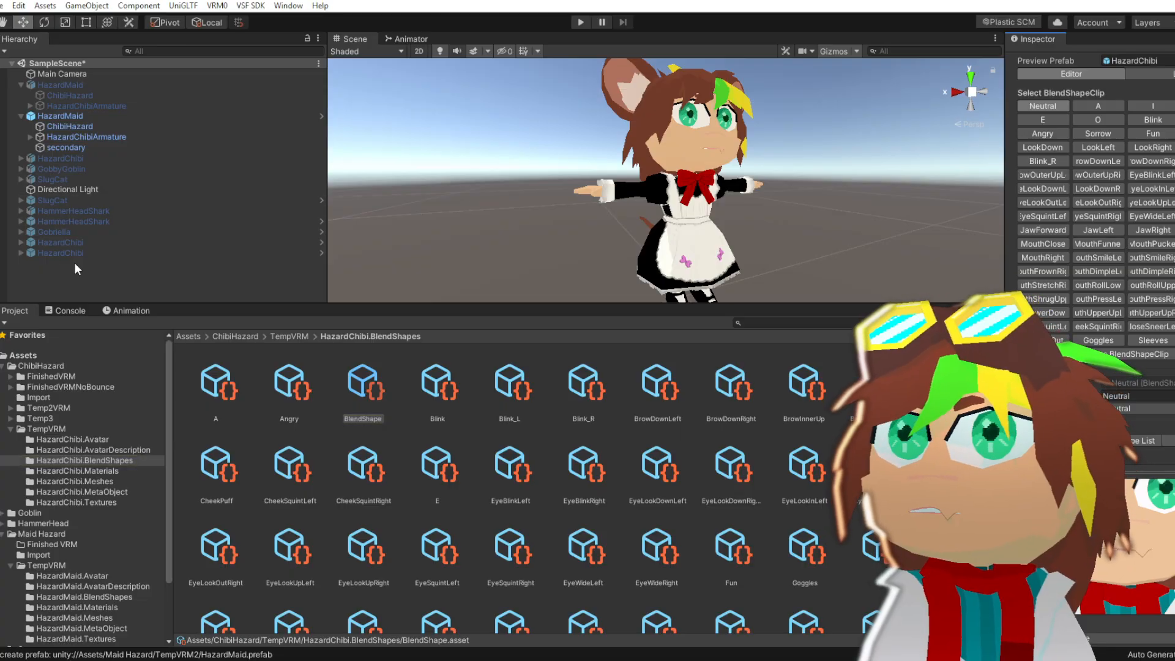
Reopen the HazardMaid BlendShape asset and add the Ears Transparency material's _Color property to the Goggles clip
click(58, 117)
scroll(1095, 364, down, 4)
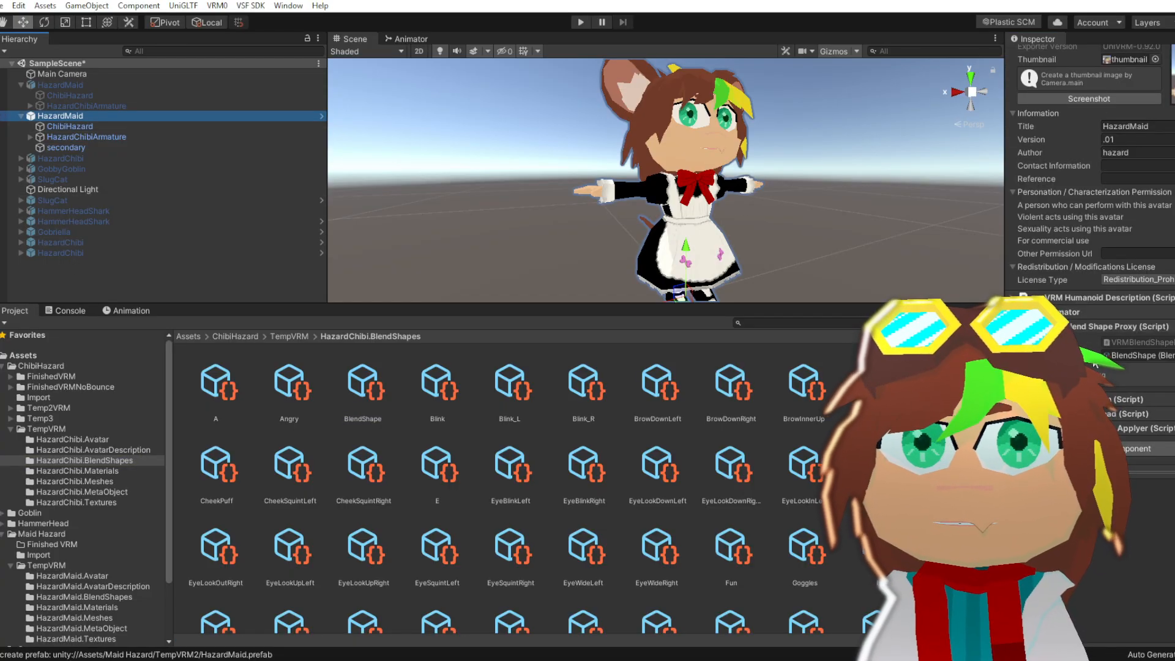
double_click(1133, 353)
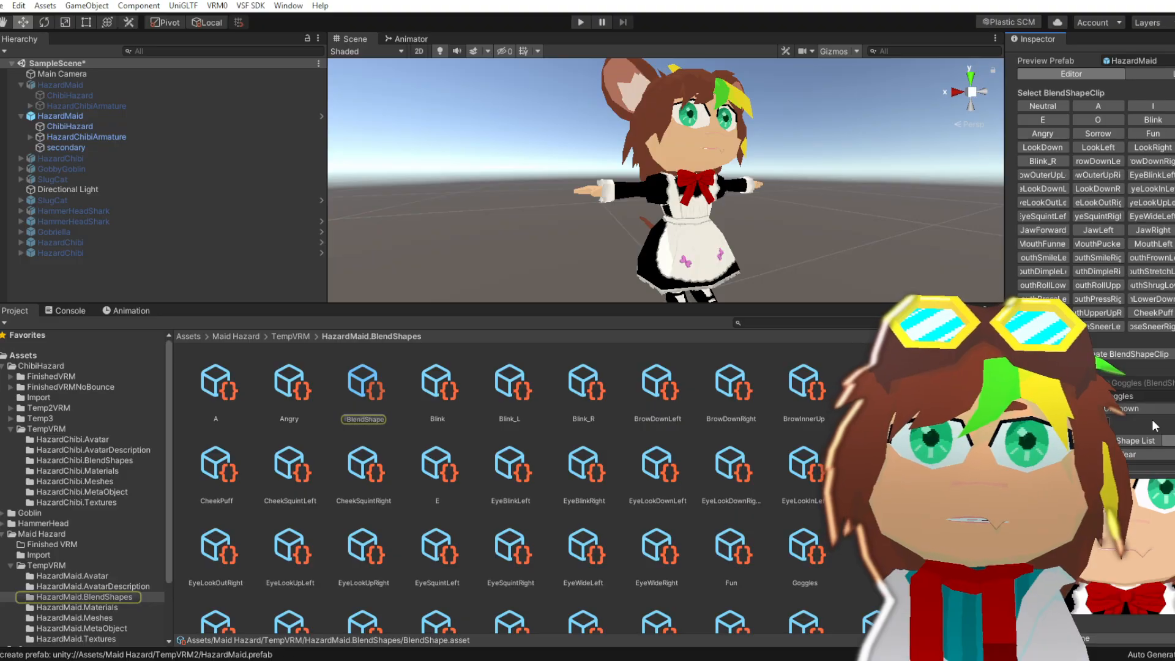
scroll(1138, 419, down, 3)
right_click(1106, 399)
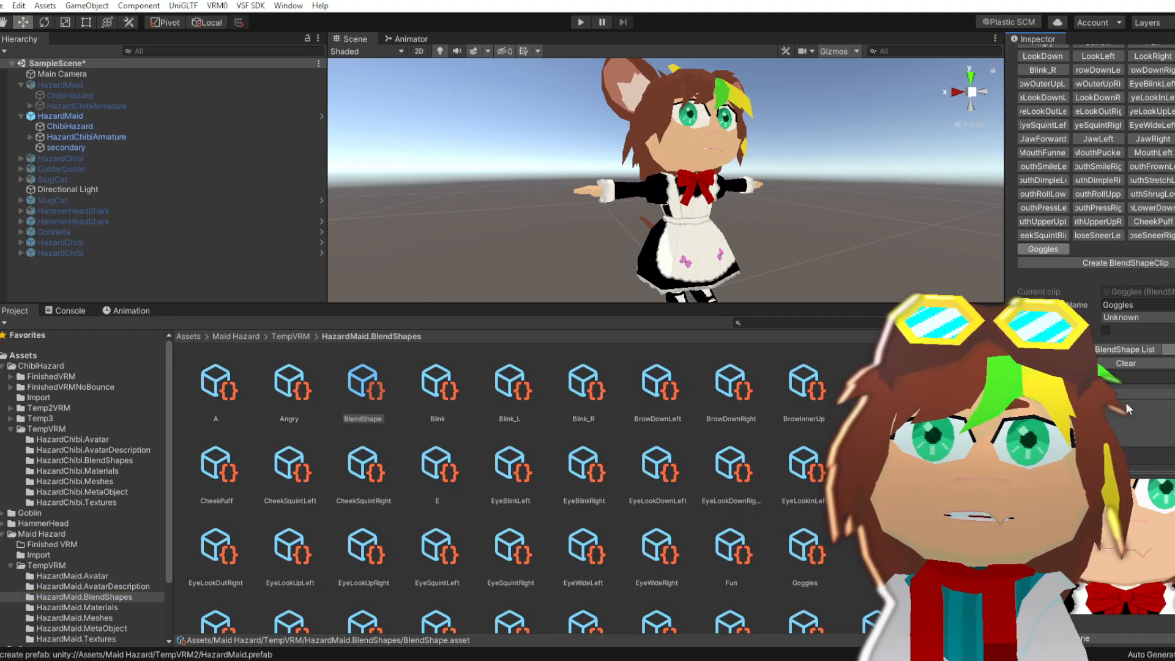
click(1134, 435)
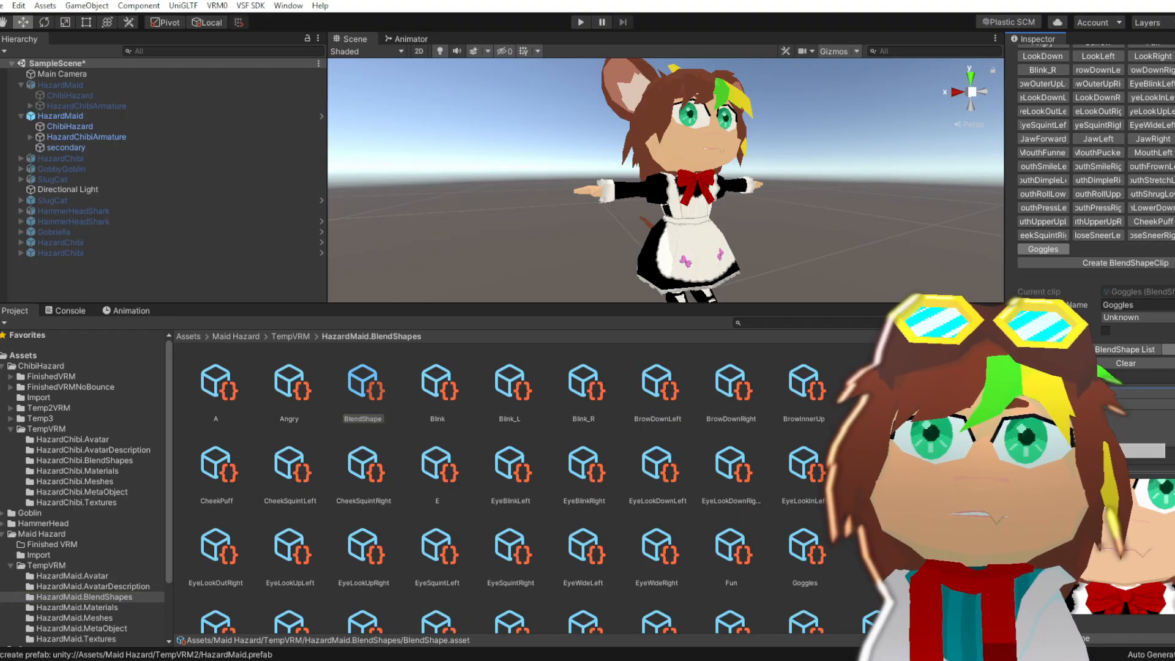
click(1113, 413)
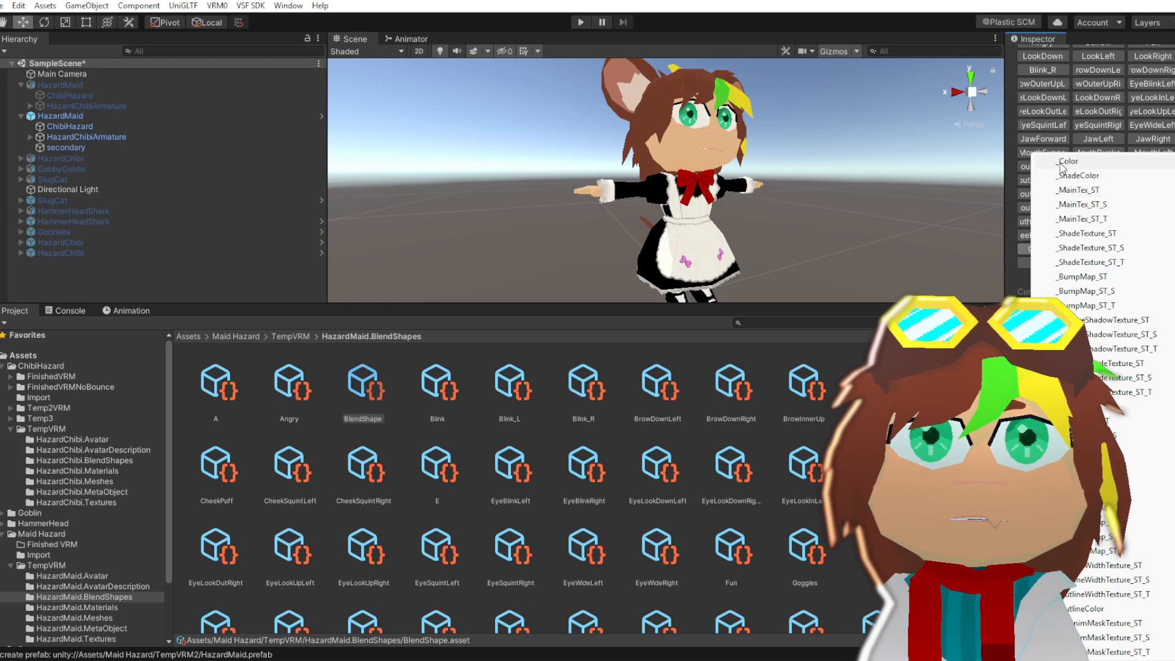
click(1089, 202)
scroll(1142, 532, down, 10)
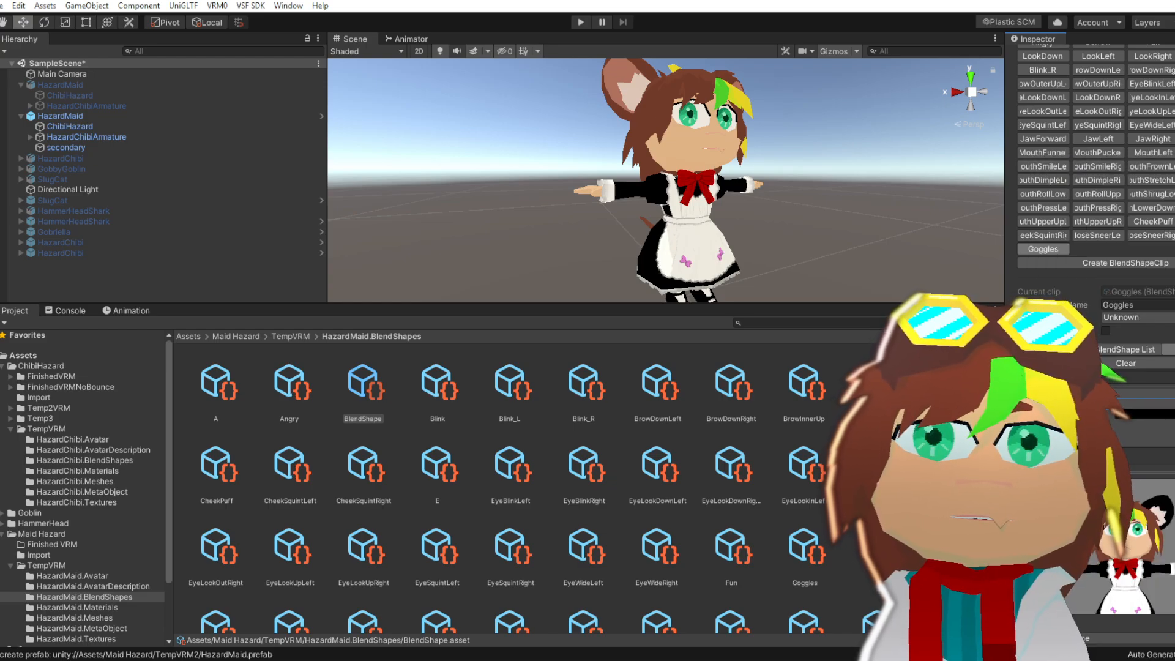
Set the alpha of the Ears Transparency target colour in the Goggles clip to 53
click(1135, 412)
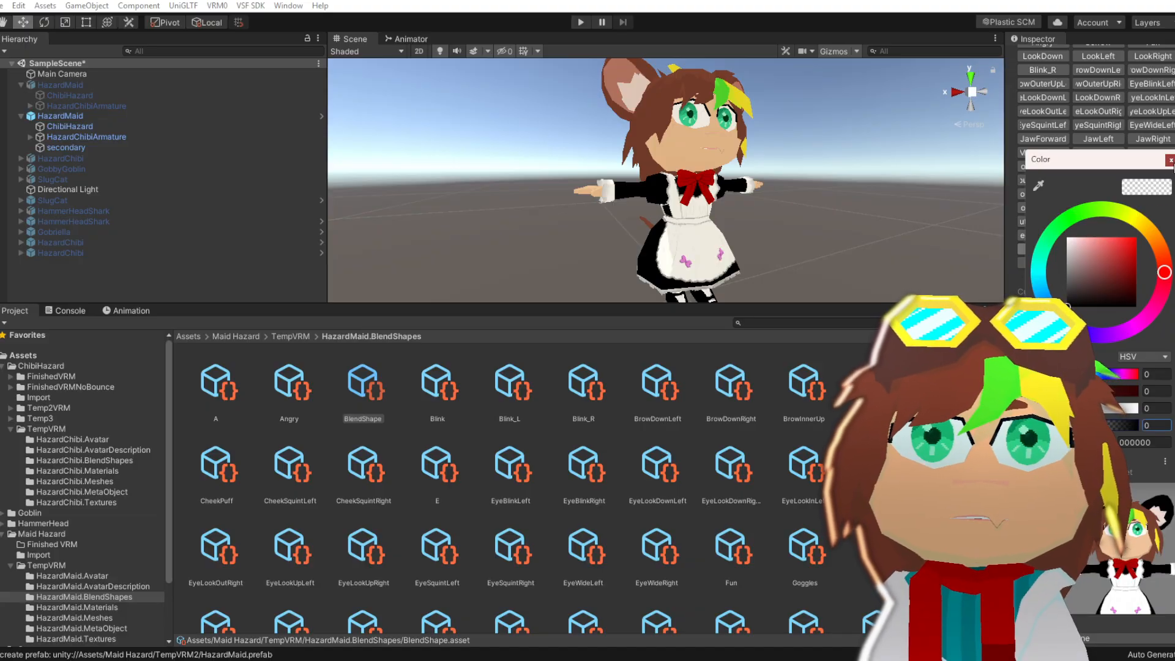
click(1170, 160)
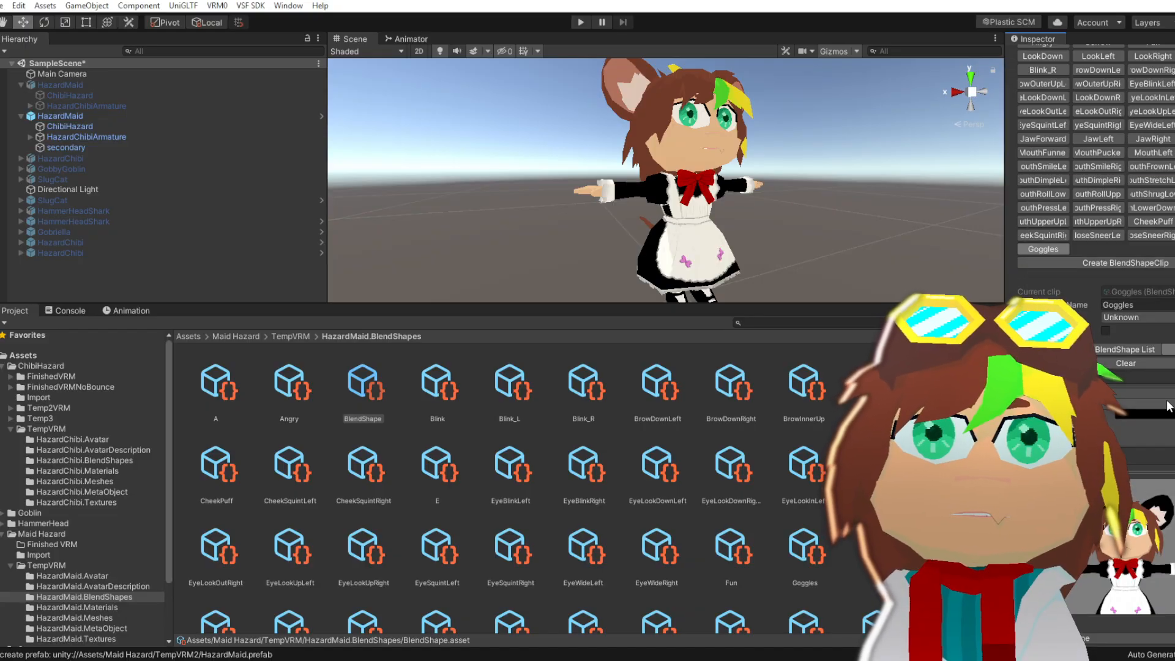
click(1137, 414)
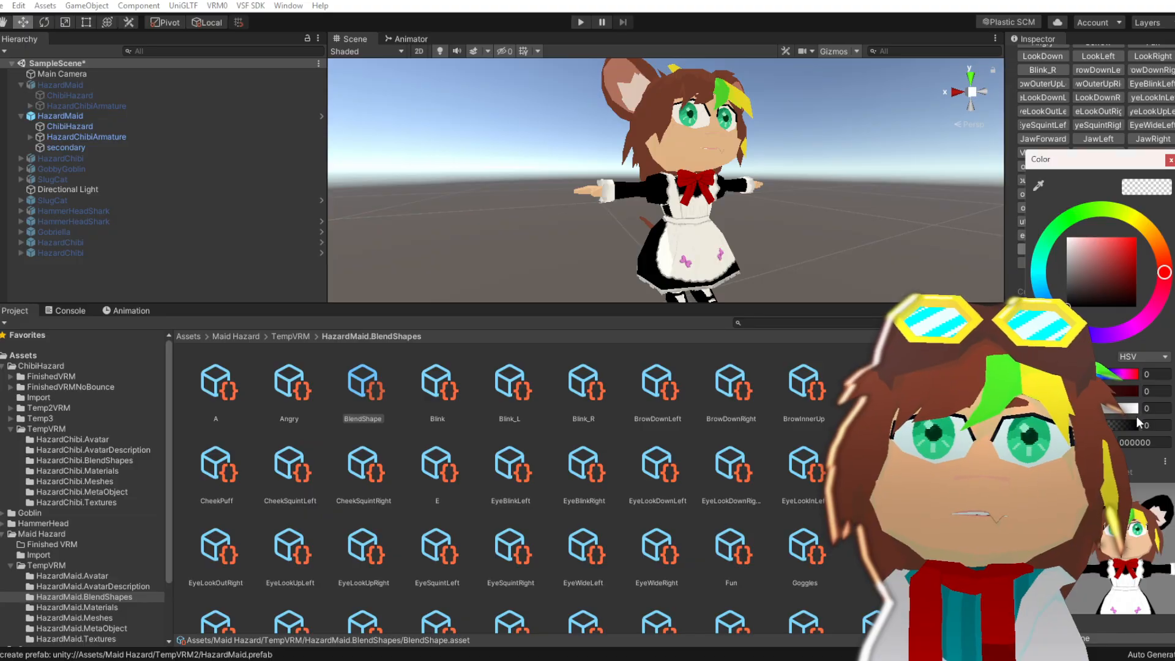
click(1112, 425)
drag(1135, 425, 1120, 425)
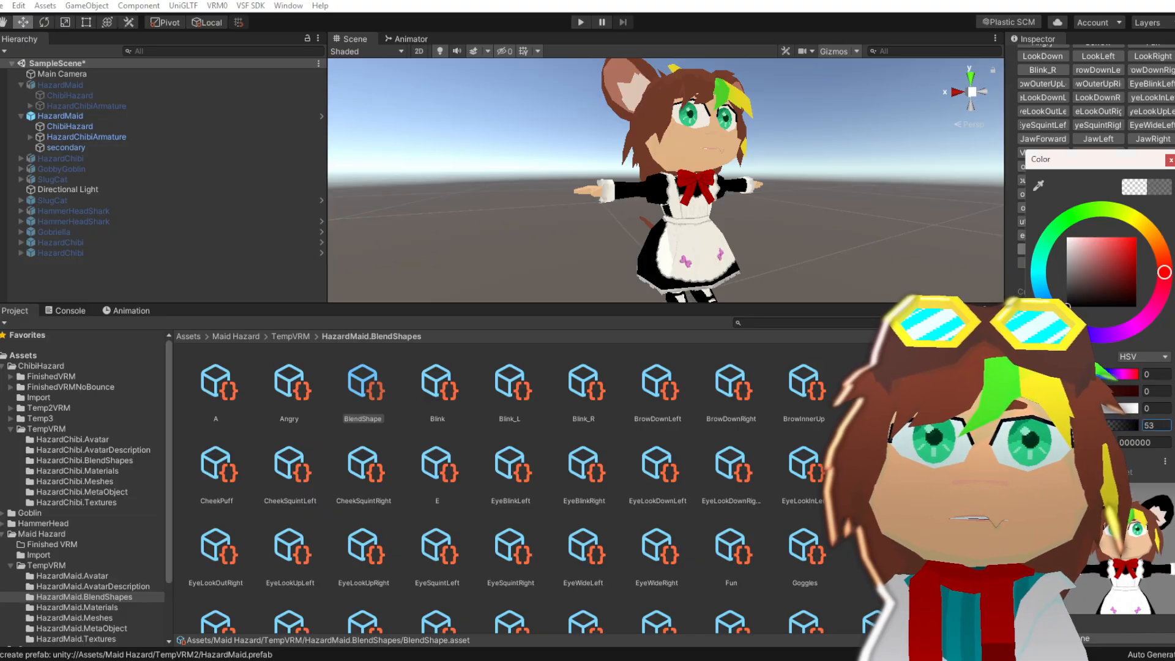
key(Return)
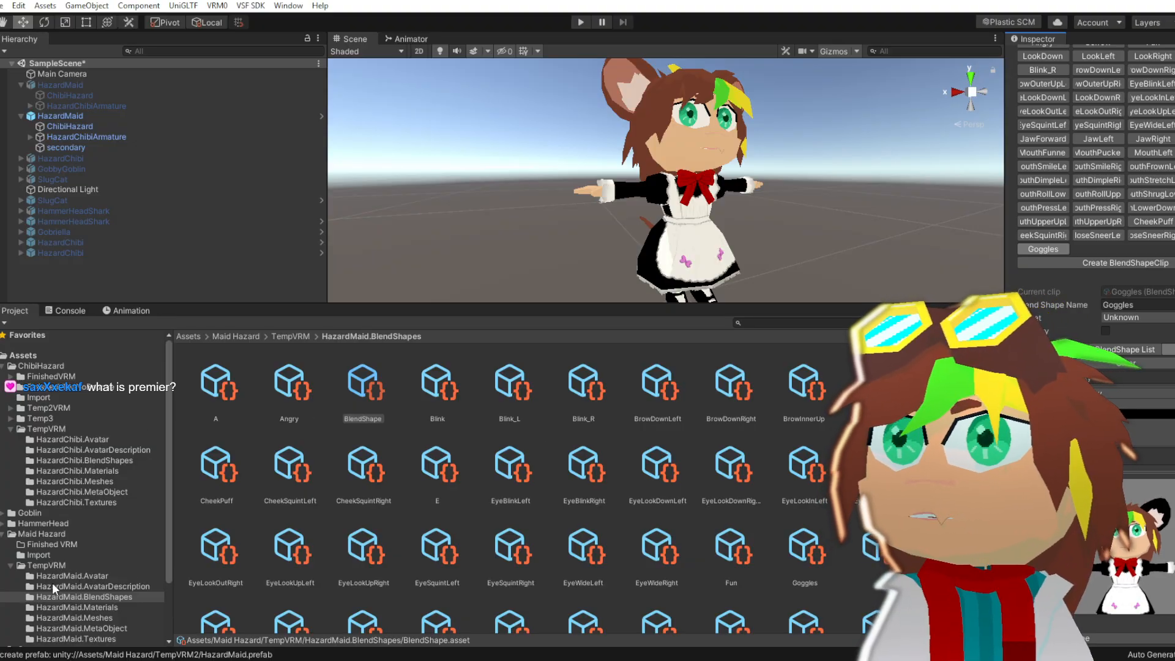
Examine the settings and preview of the Rat maid transparent material in the HazardMaid.Materials folder
scroll(56, 586, down, 2)
click(67, 567)
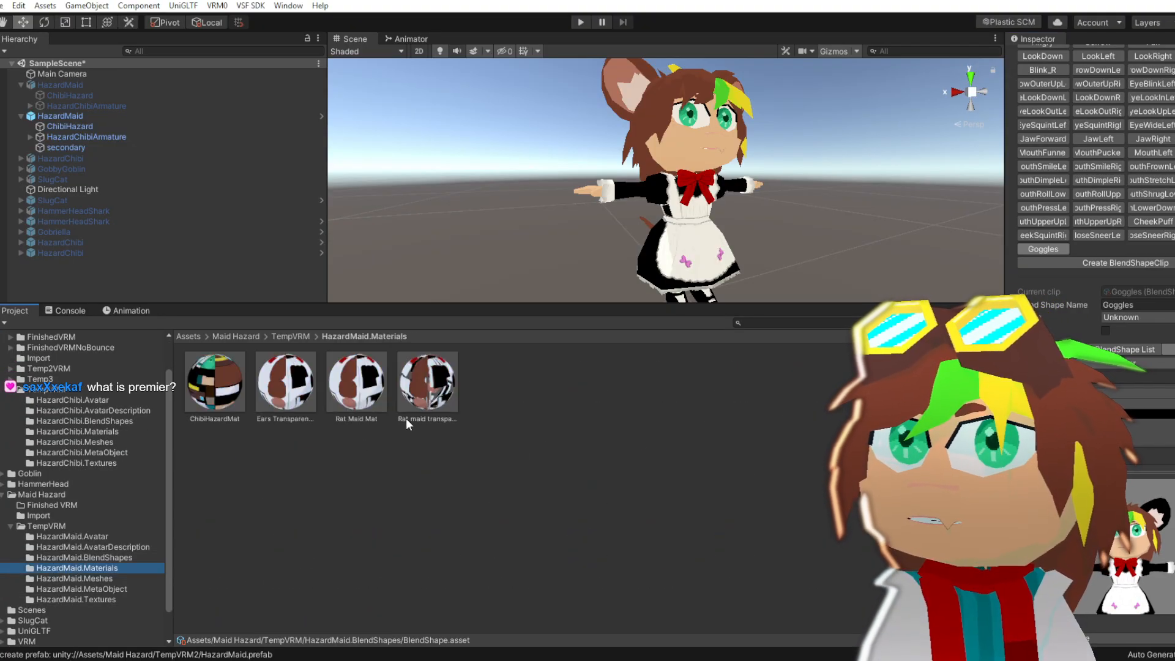
click(407, 423)
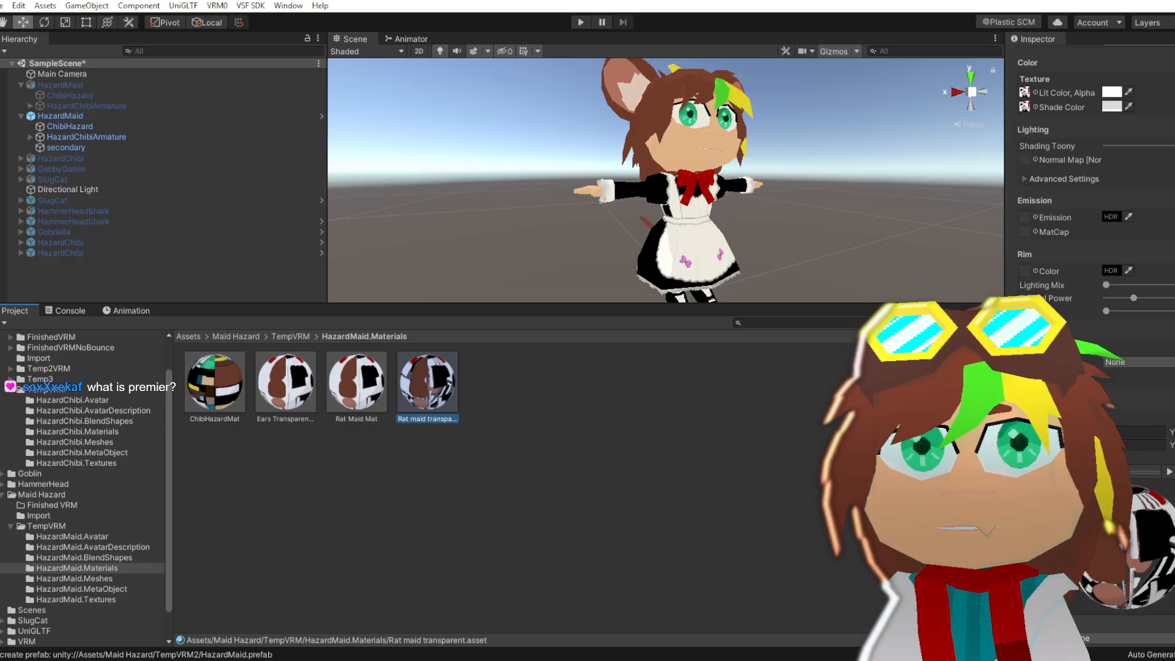
drag(1143, 541, 1165, 541)
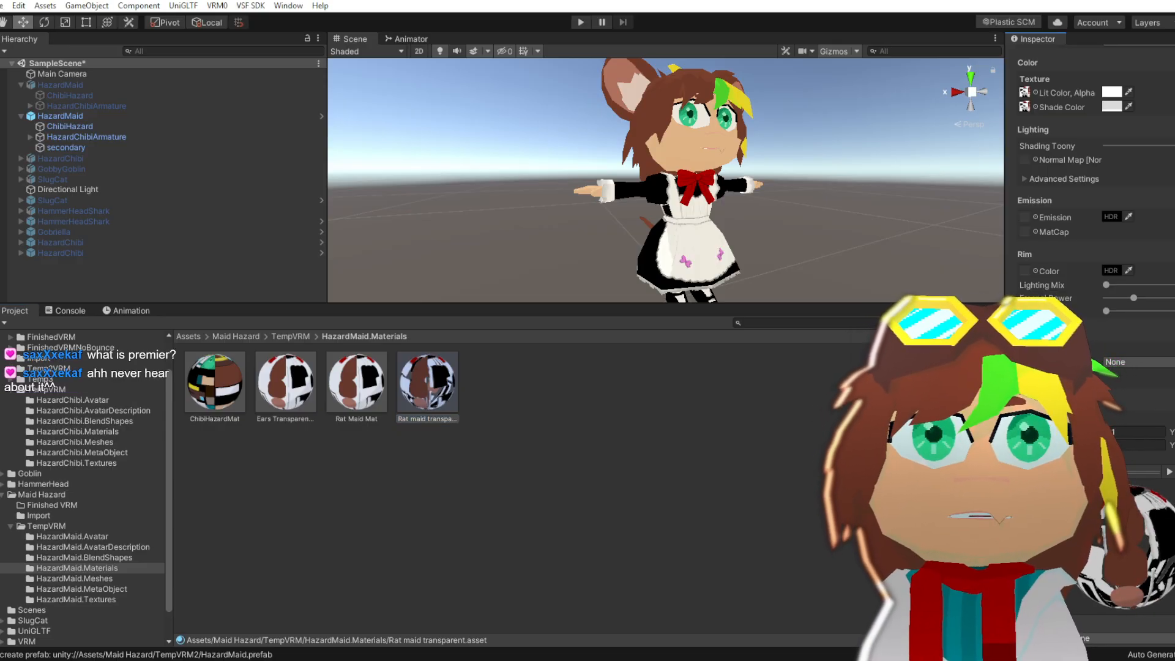
scroll(1084, 192, up, 3)
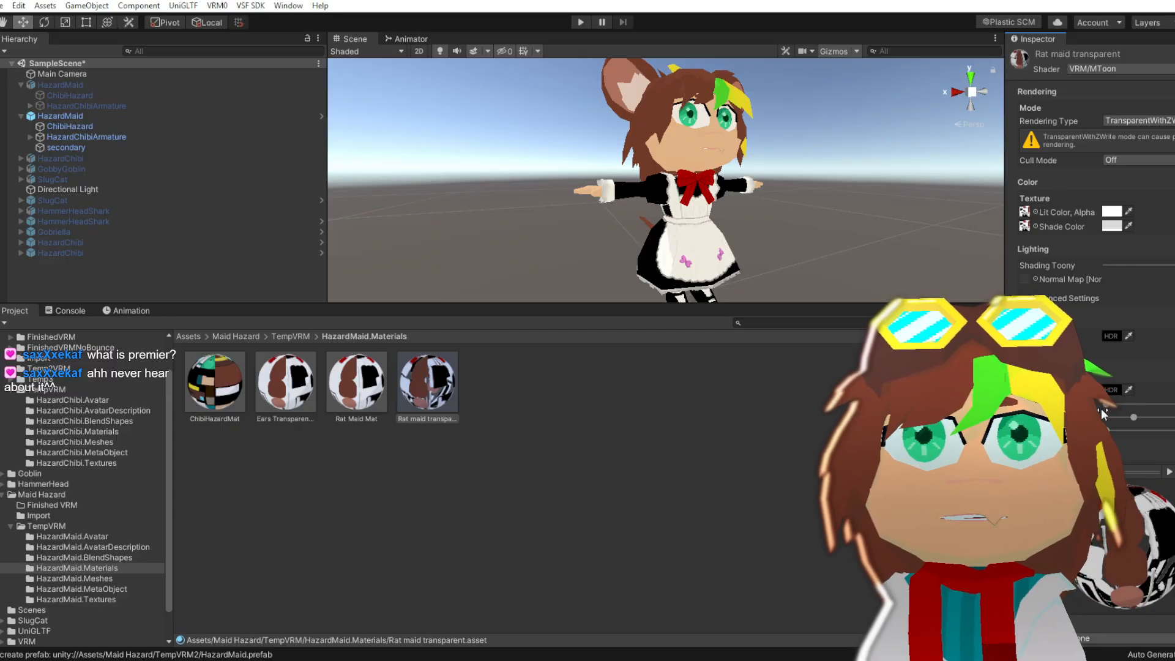
Test the Rat maid transparent material's lit colour with an alpha of 15, restoring it to 100
click(1112, 211)
mouse_move(1135, 425)
mouse_down()
mouse_move(1101, 425)
mouse_move(1139, 425)
mouse_up()
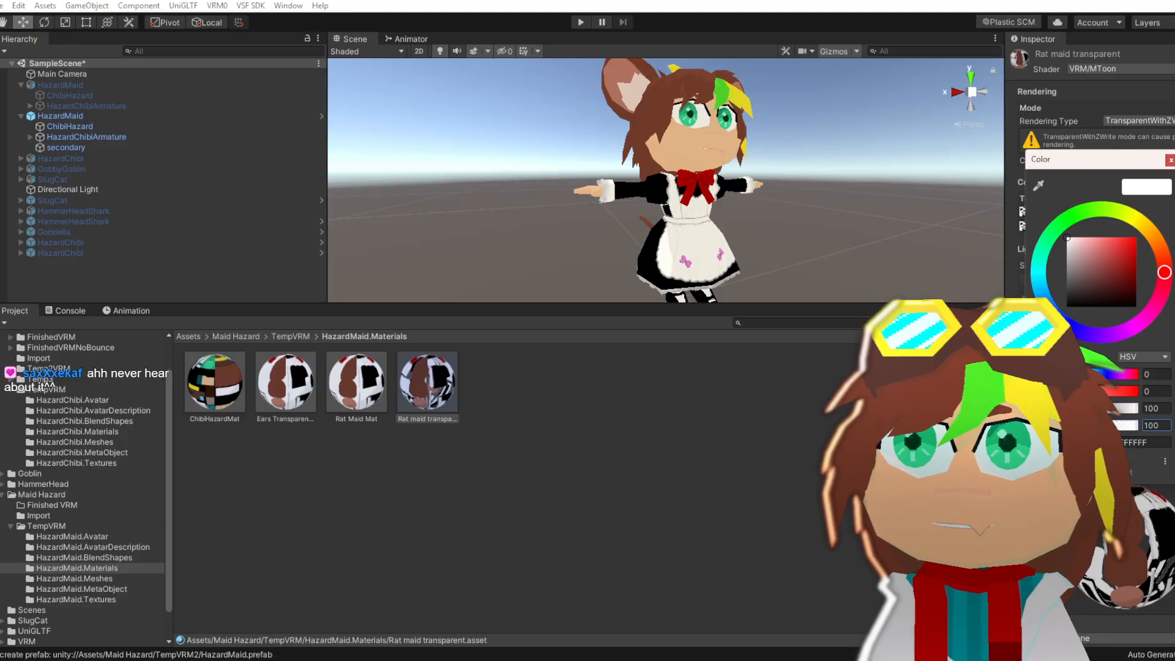
key(BackSpace)
key(BackSpace)
text(5)
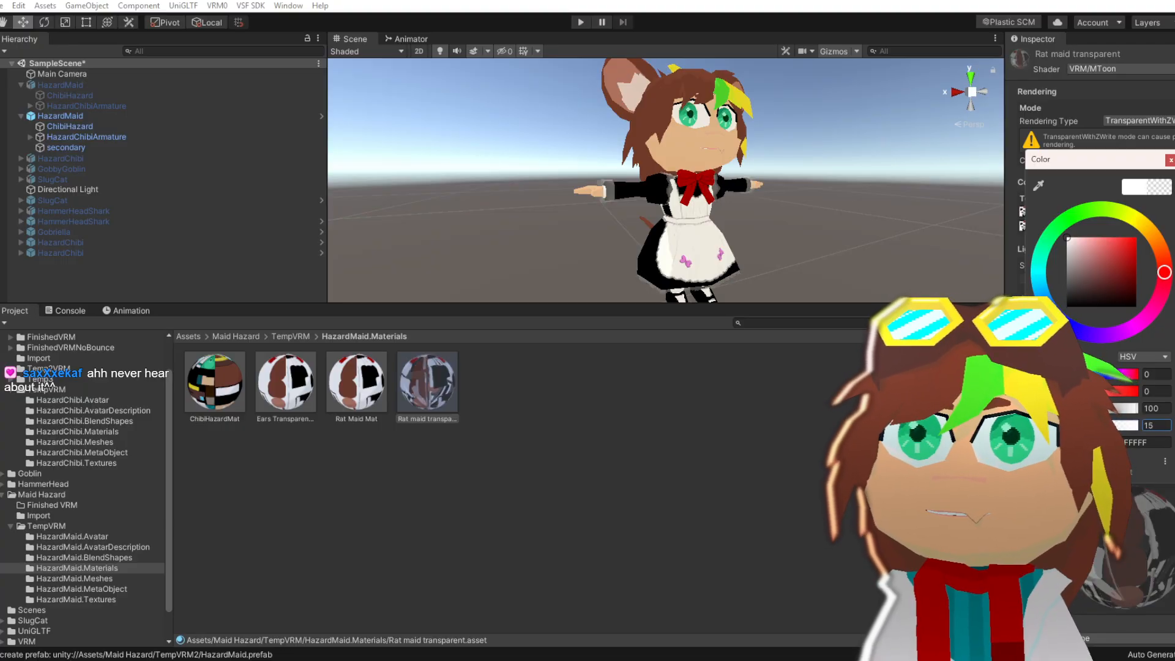
key(BackSpace)
text(00)
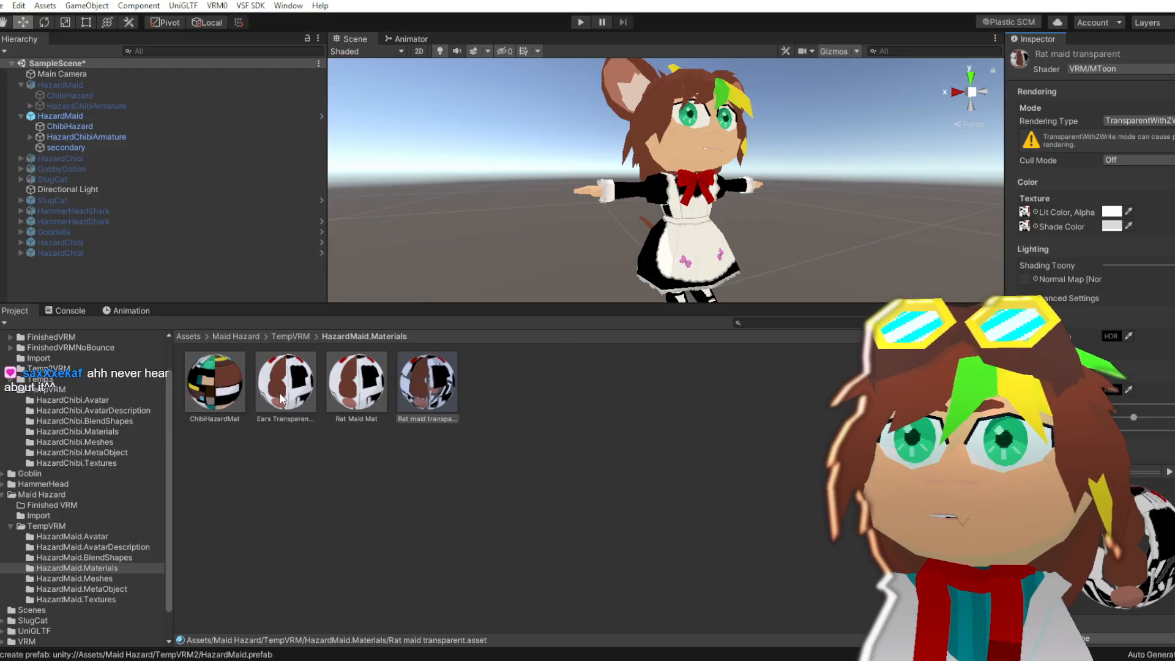
Change the rendering type of the Ears Transparency material to TransparentWithZWrite
click(281, 396)
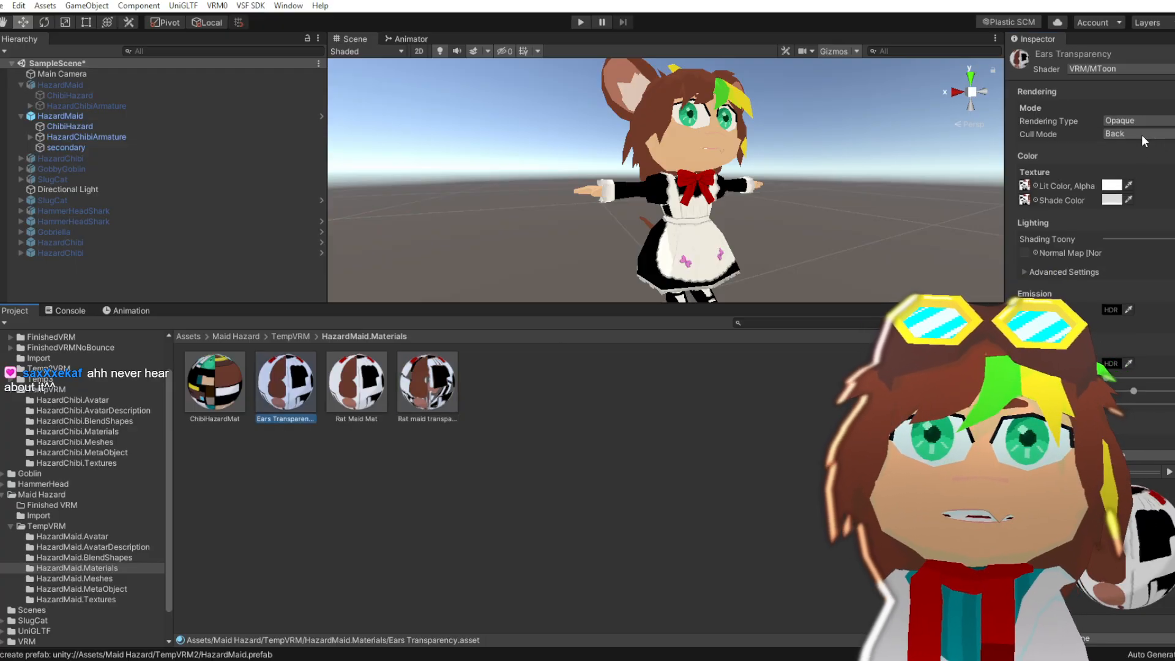
click(1142, 120)
click(1138, 173)
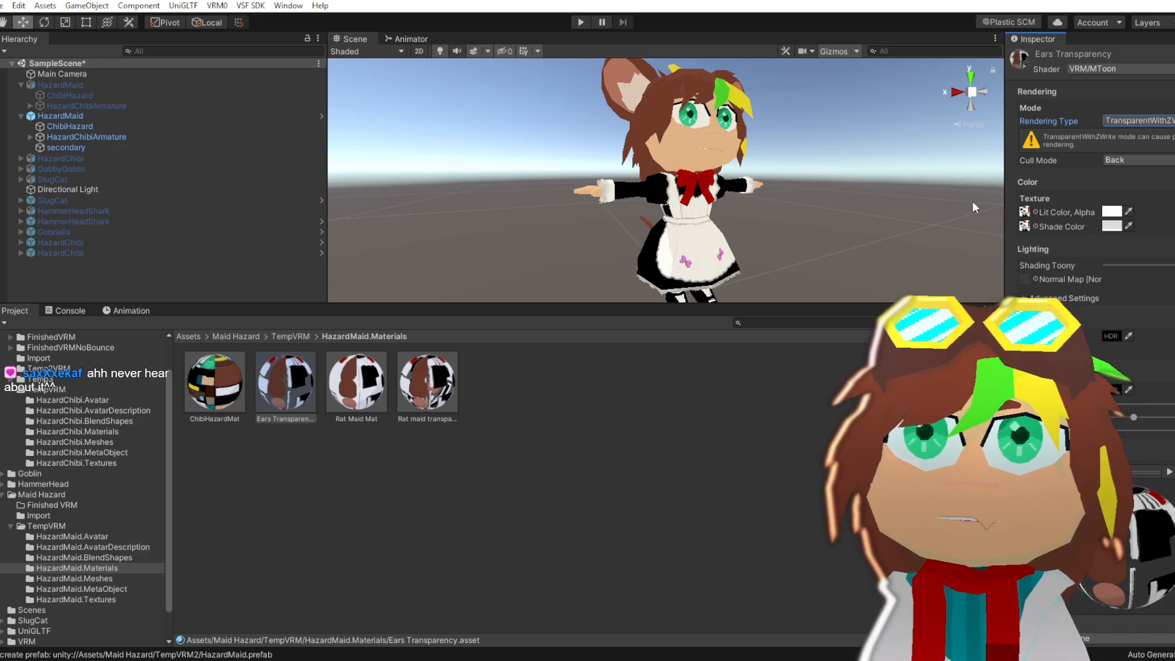
Reopen HazardMaid's BlendShape asset, frame the head and ear in the preview, and display the Goggles clip's material values
click(86, 117)
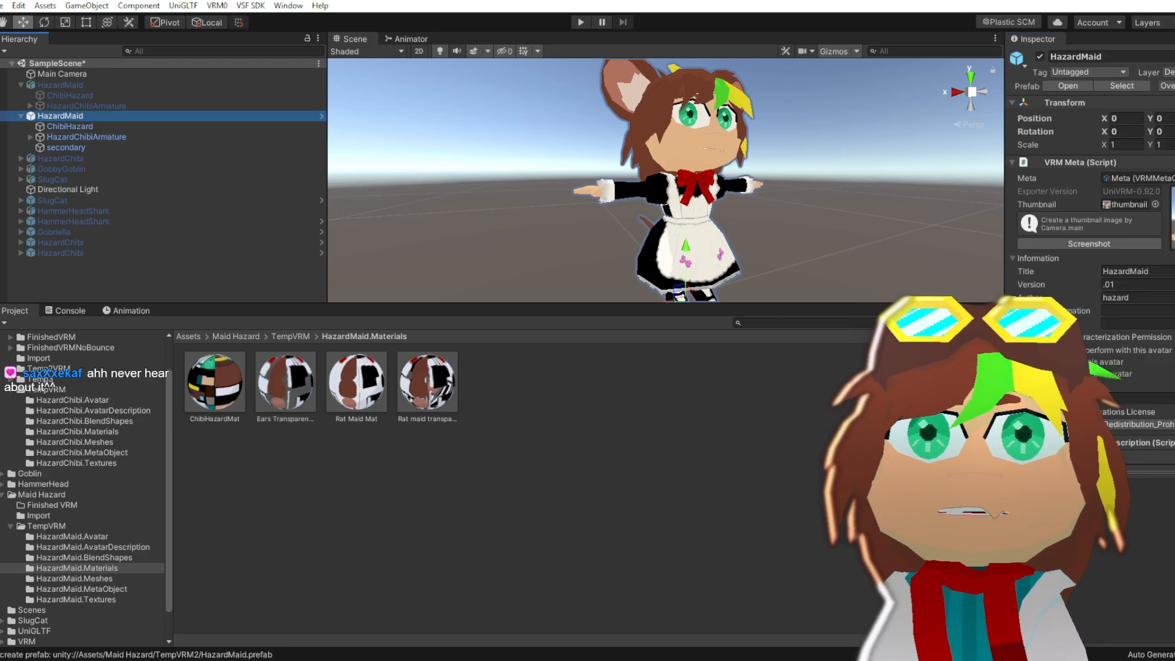
scroll(1089, 183, down, 5)
click(1133, 357)
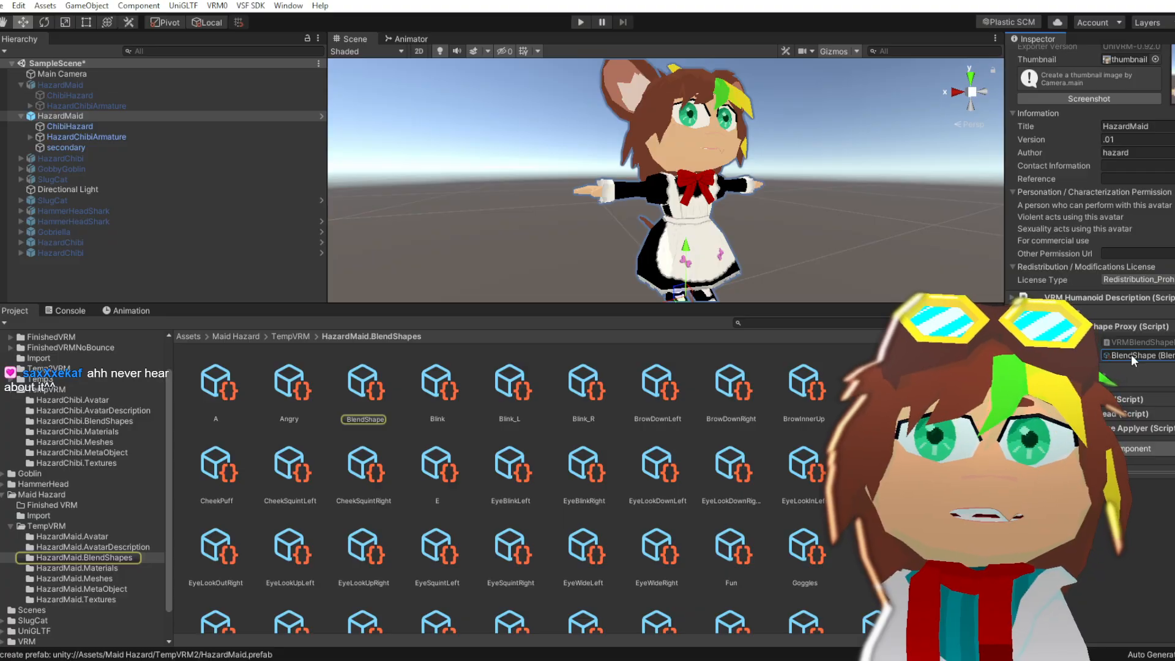
click(1133, 357)
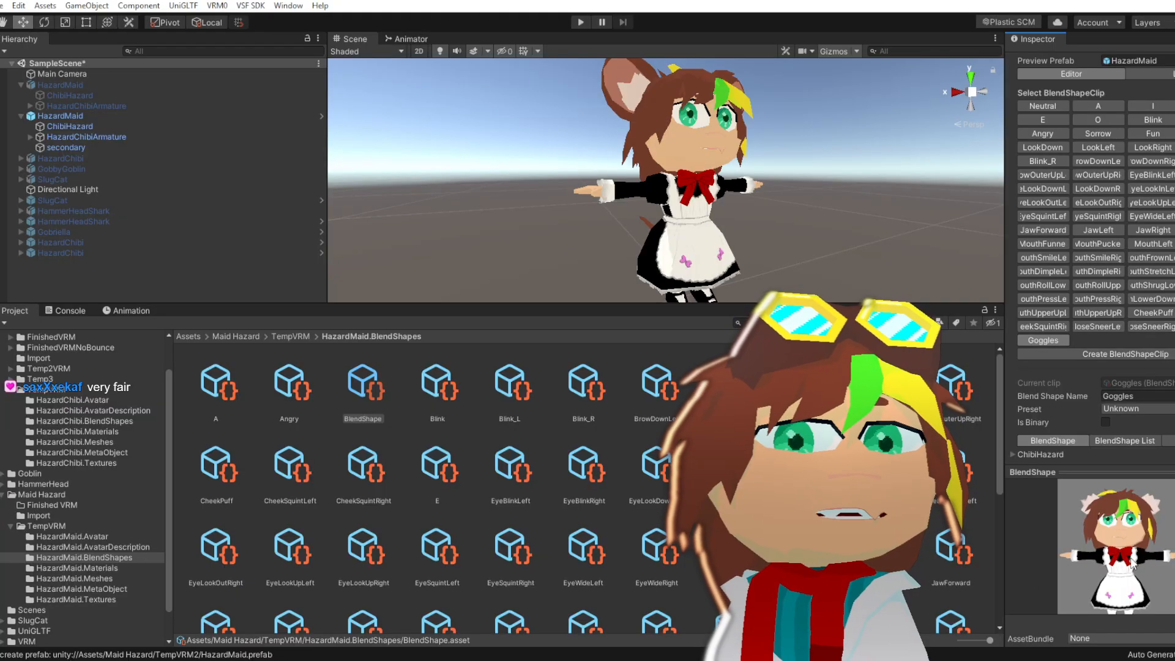
scroll(1148, 550, up, 3)
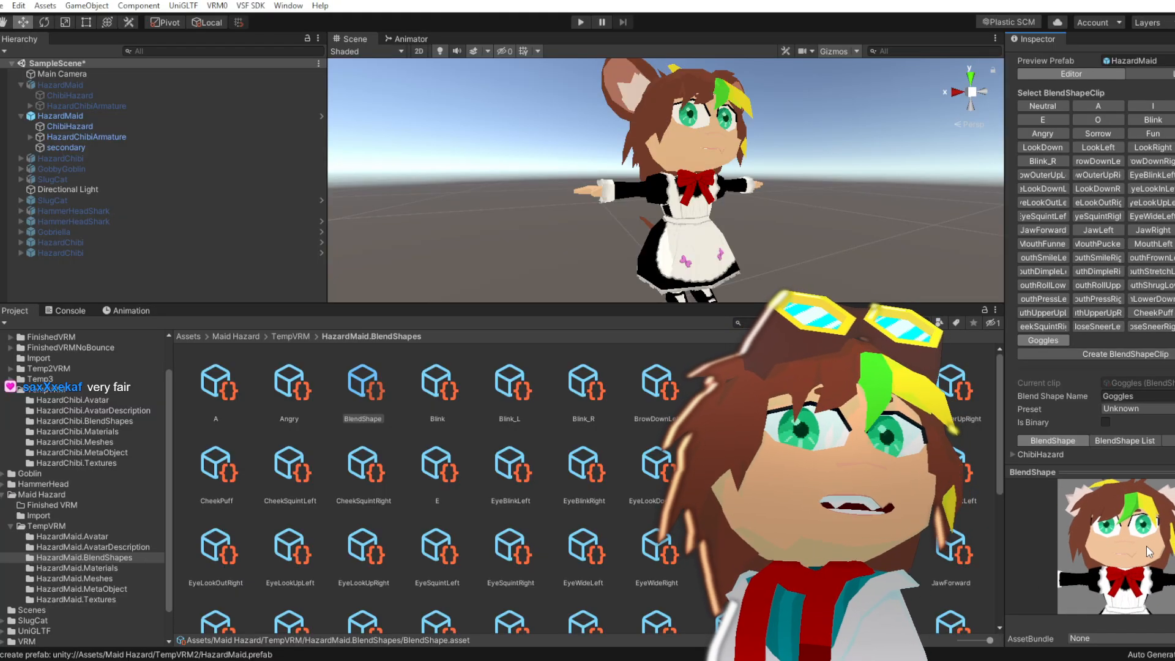
middle_drag(1148, 551, 1100, 576)
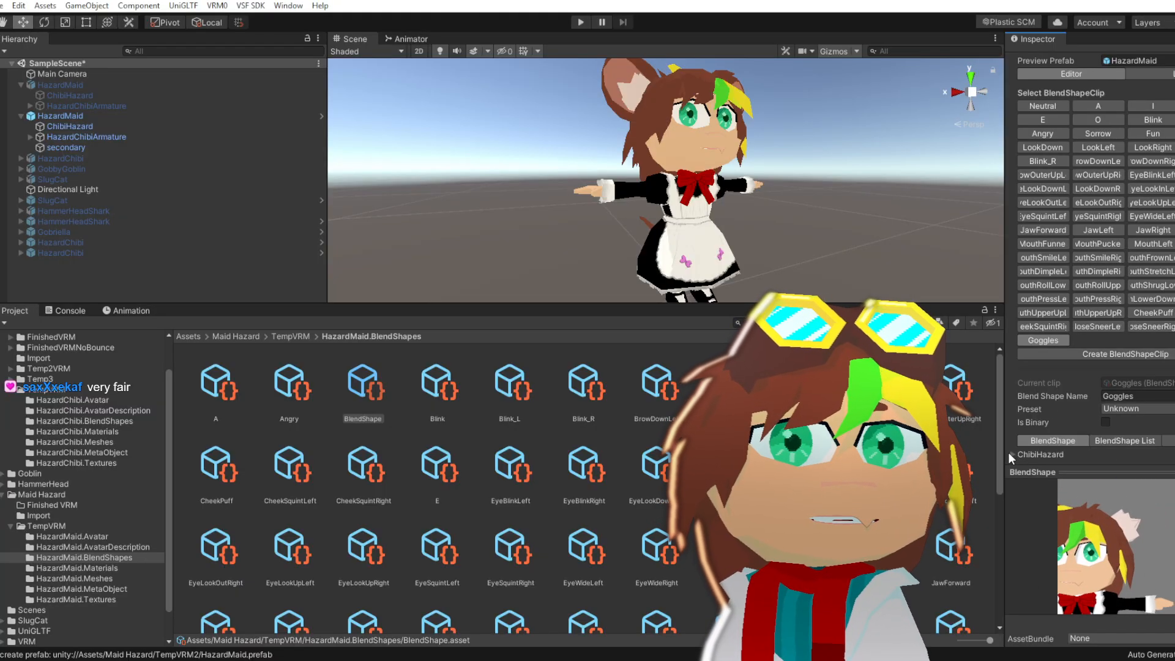
click(1164, 441)
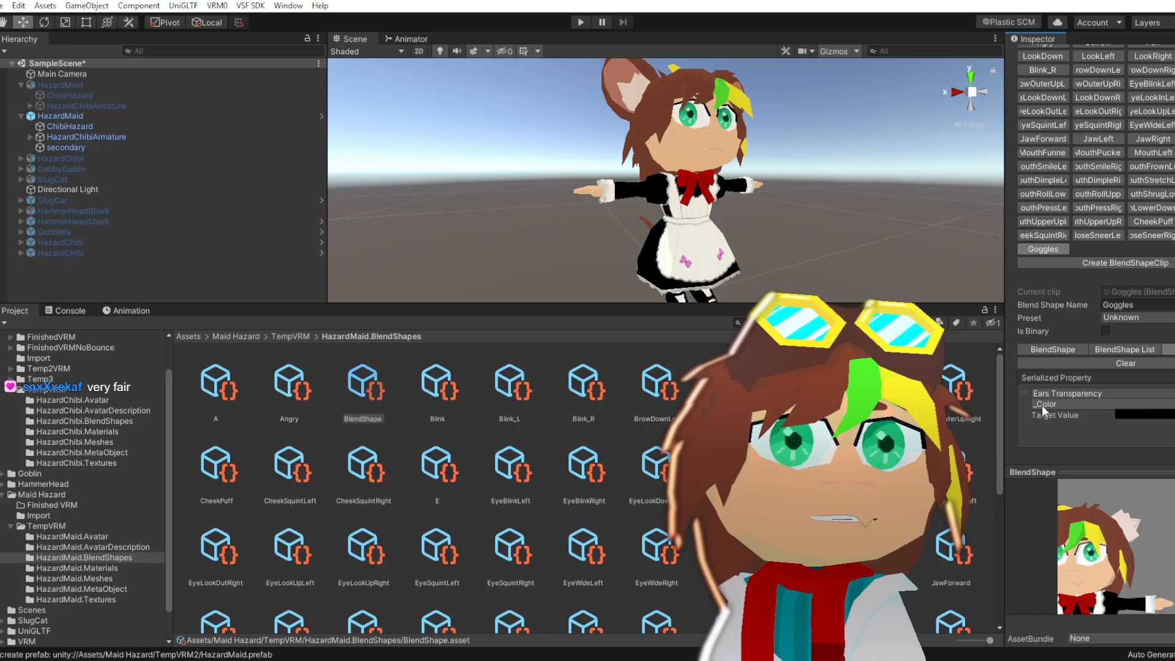
Compare the ears in the preview by alternating between the CheekSquintRight and Goggles clips
click(1037, 245)
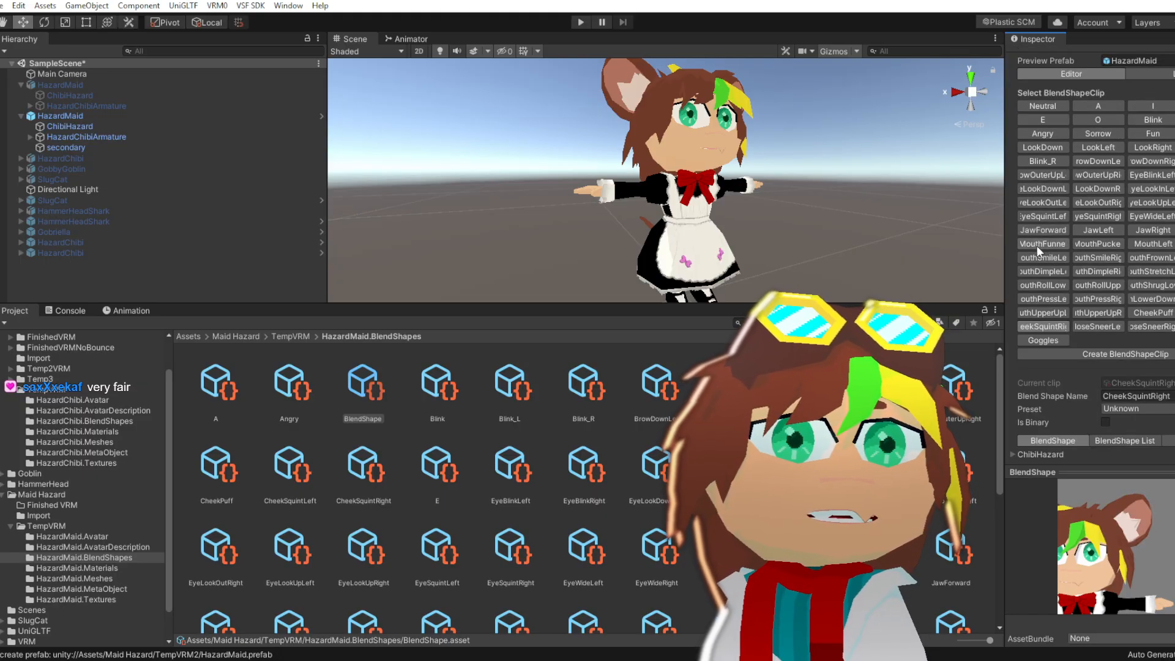
click(1043, 335)
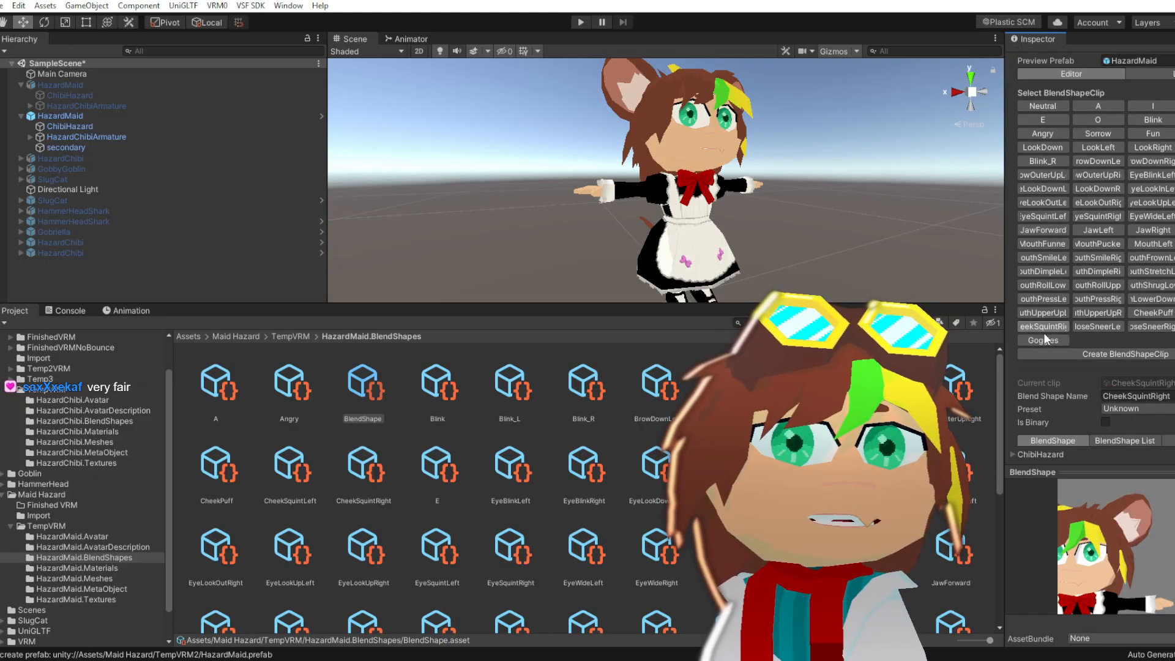
click(1044, 331)
click(1045, 334)
click(1048, 339)
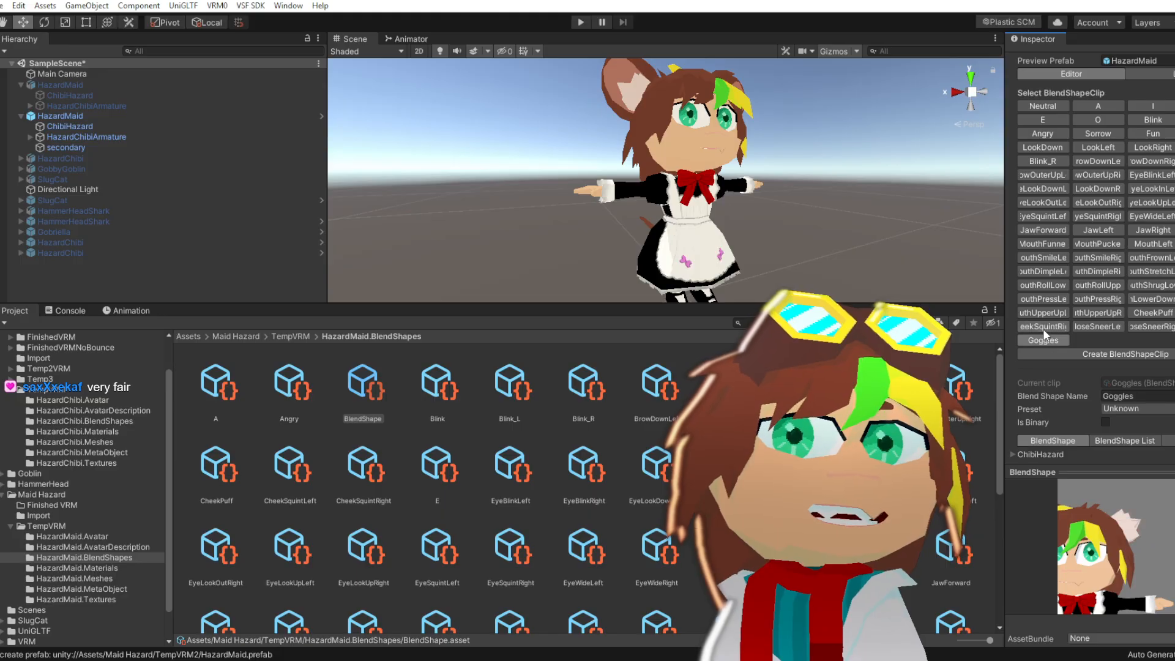
click(1043, 329)
click(1048, 338)
click(1047, 328)
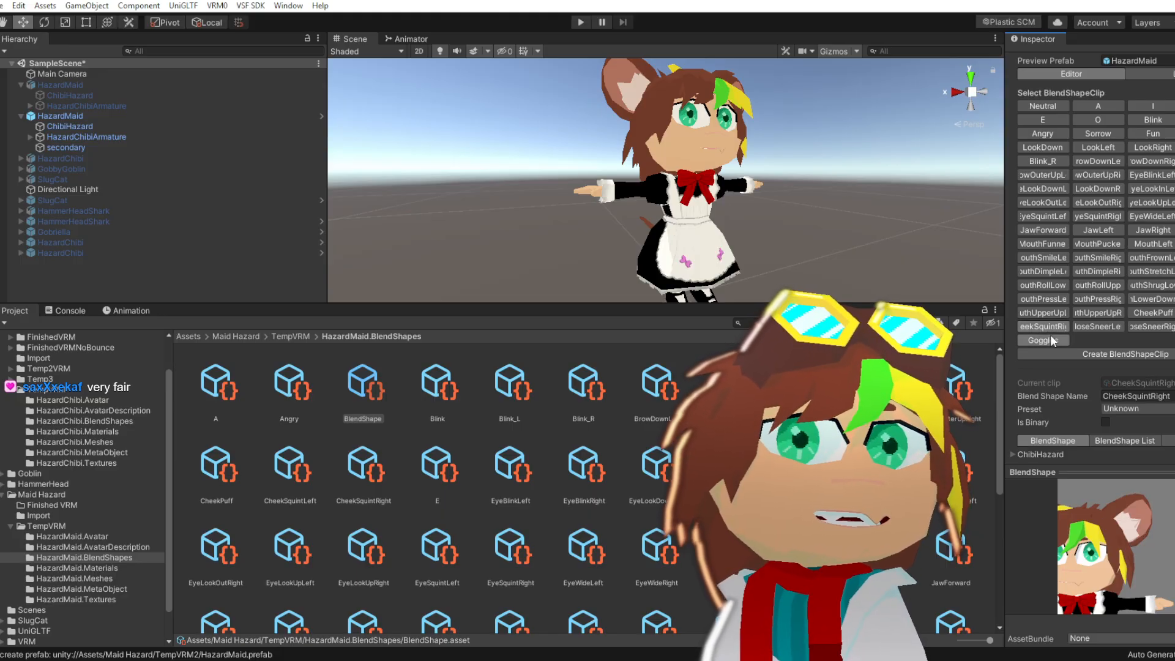
click(1046, 338)
click(1045, 325)
click(1045, 335)
click(1040, 327)
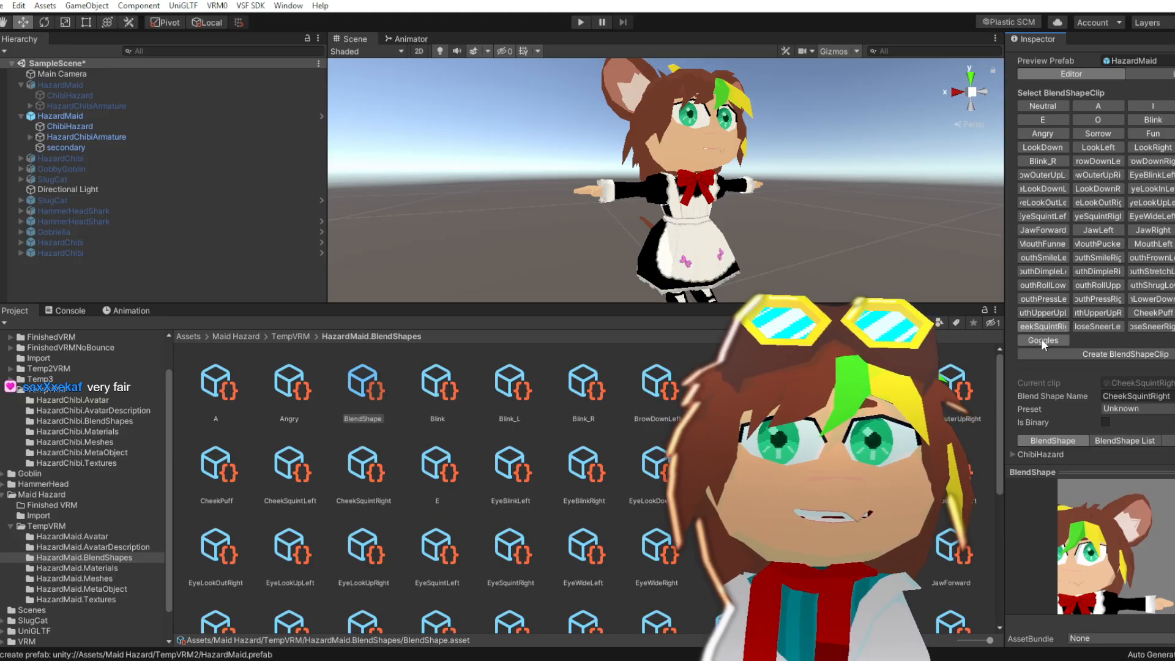
click(1041, 339)
click(1036, 327)
click(1041, 337)
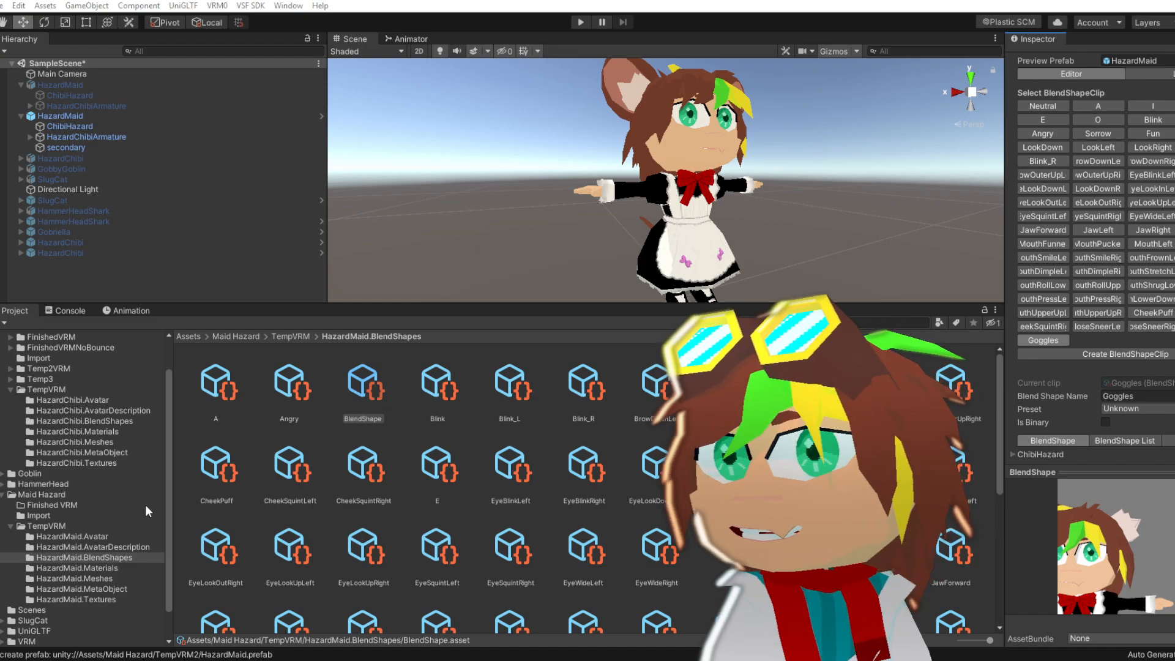
Create a new folder named TempVRM2 inside the Maid Hazard folder
click(56, 527)
click(47, 493)
right_click(48, 493)
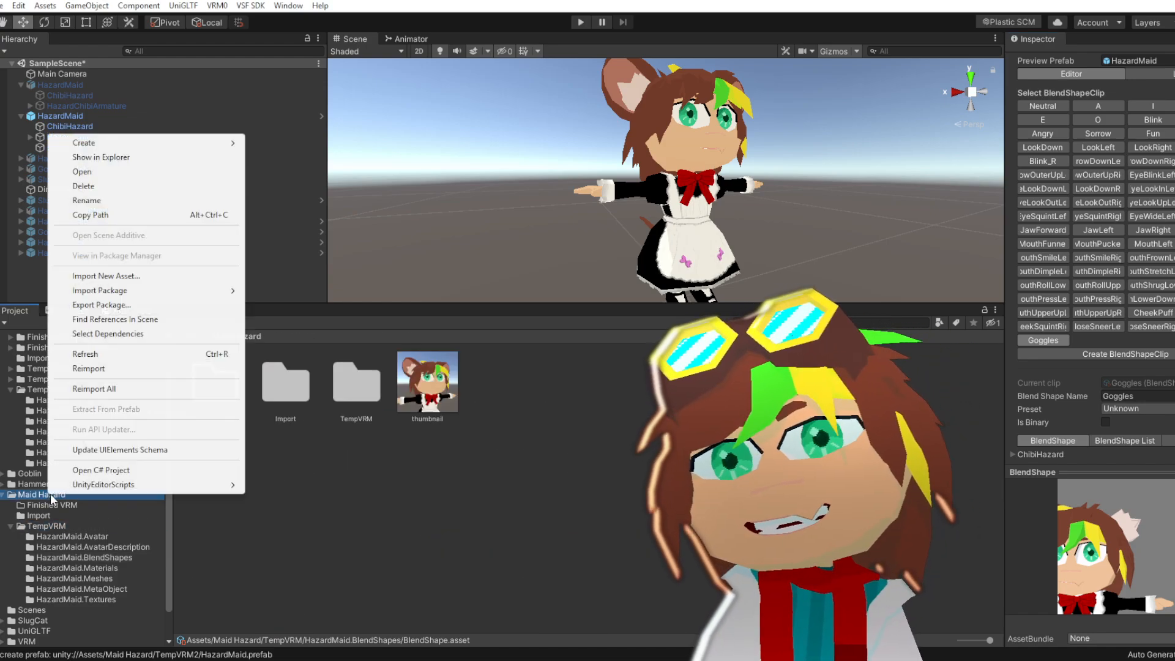
mouse_move(101, 144)
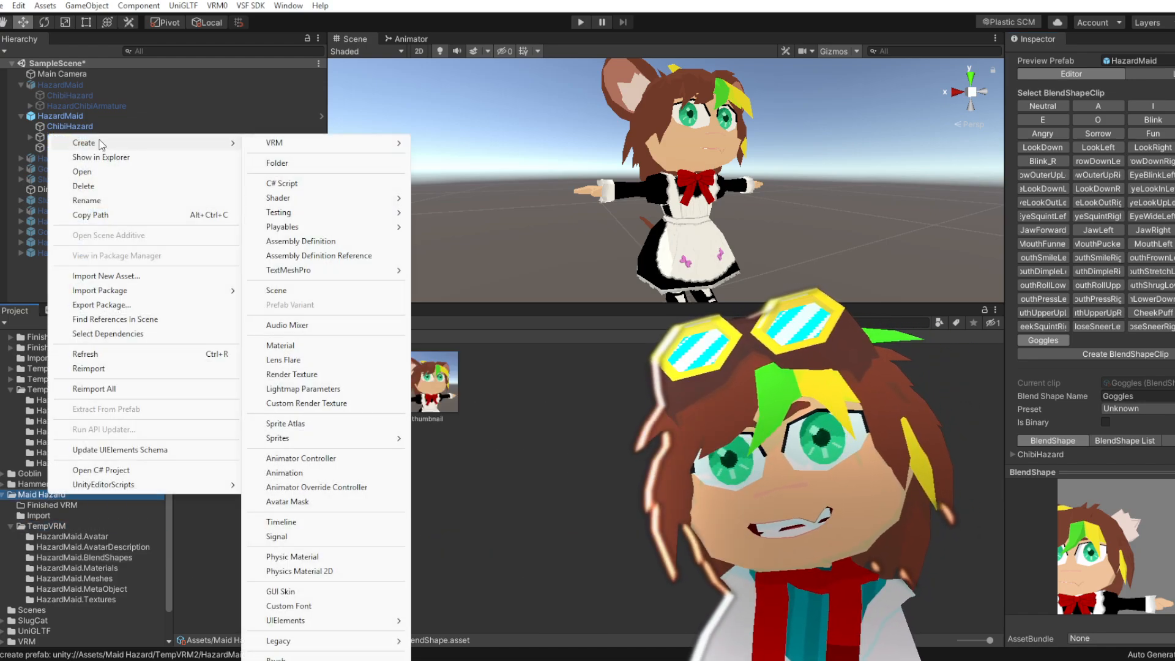
click(302, 163)
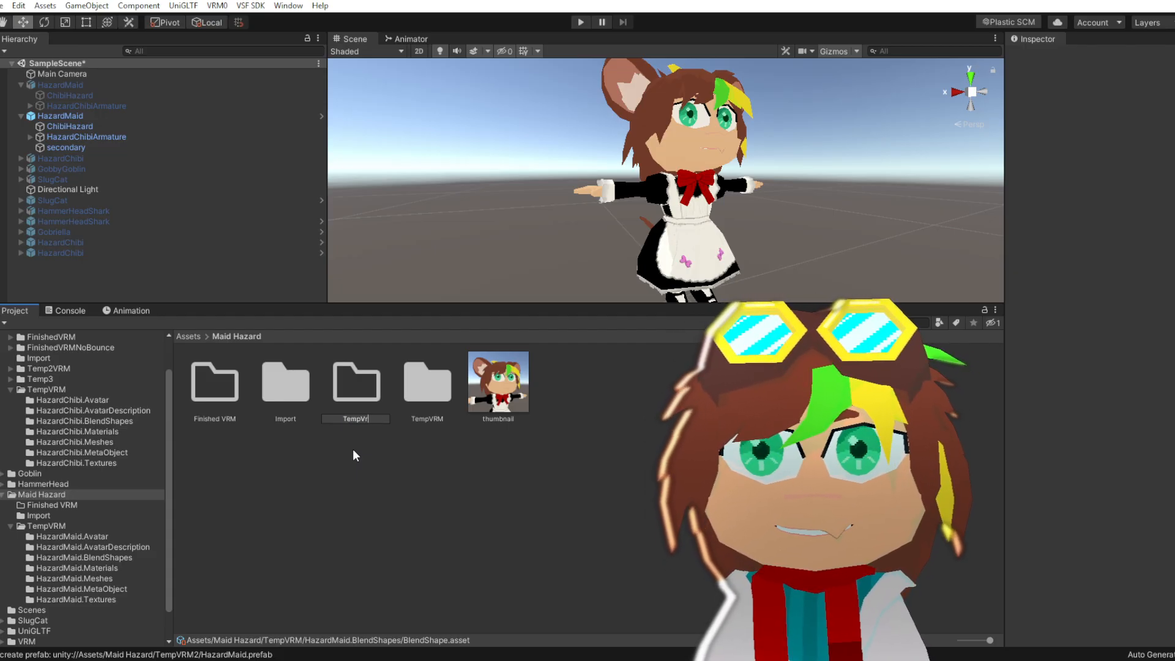
text(TempVRM2)
key(Return)
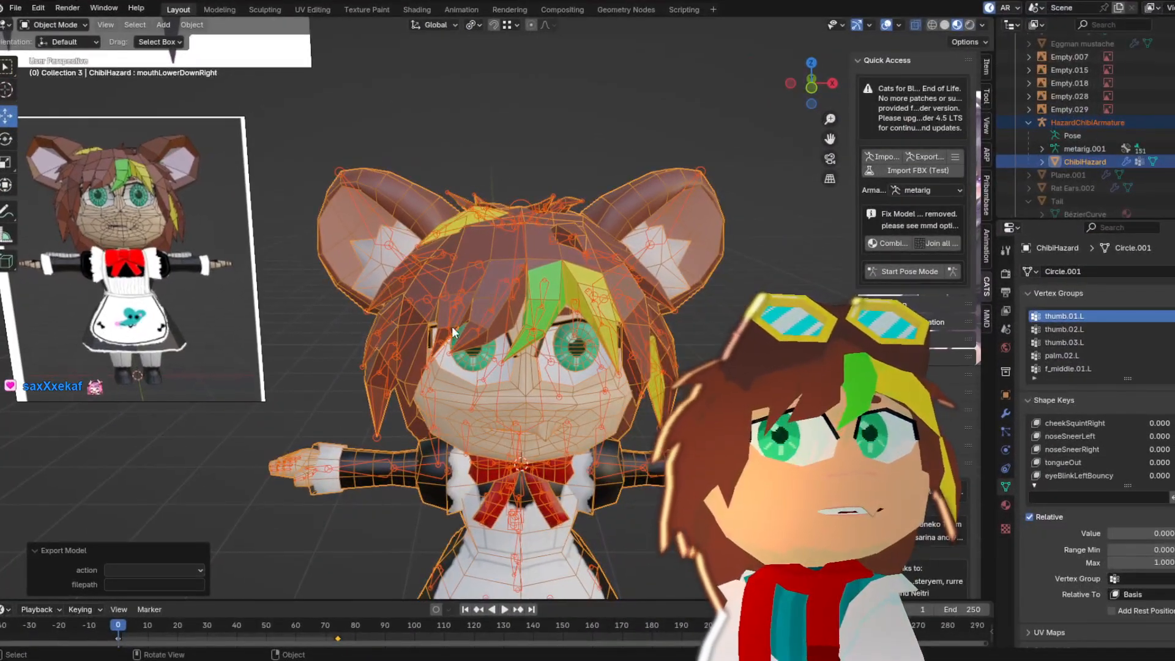
Switch to Blender and examine the inner-ear geometry of the ChibiHazard mesh in both Object Mode and Edit Mode
scroll(451, 325, up, 3)
middle_drag(452, 326, 477, 353)
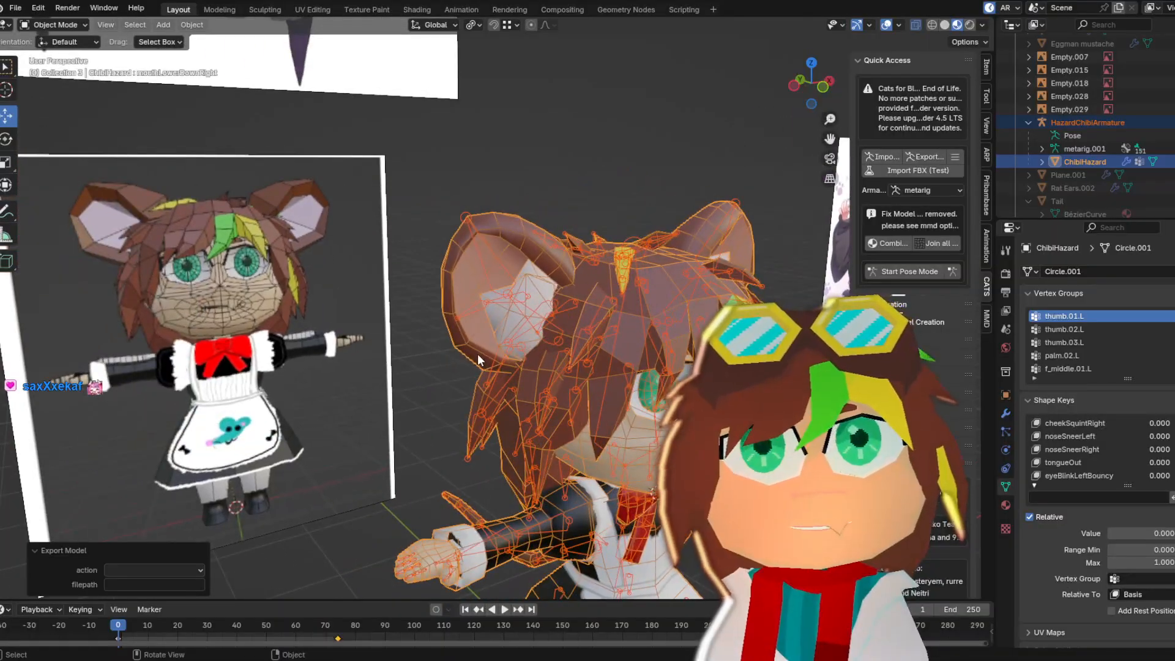
scroll(402, 270, up, 5)
key(Tab)
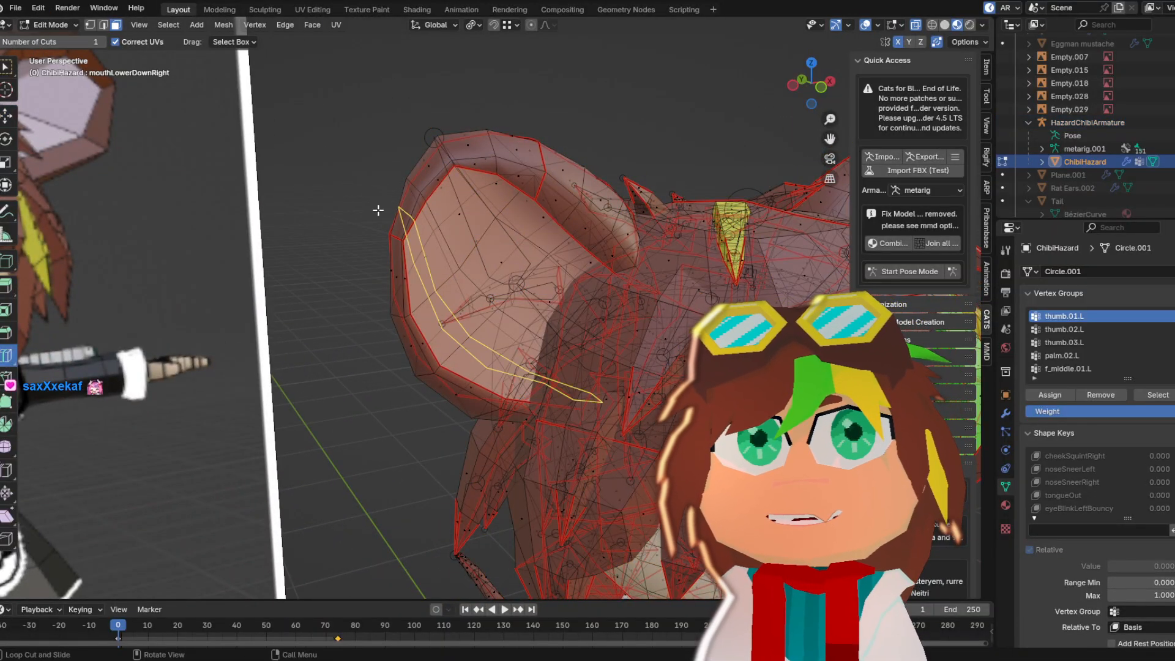
middle_drag(388, 306, 489, 269)
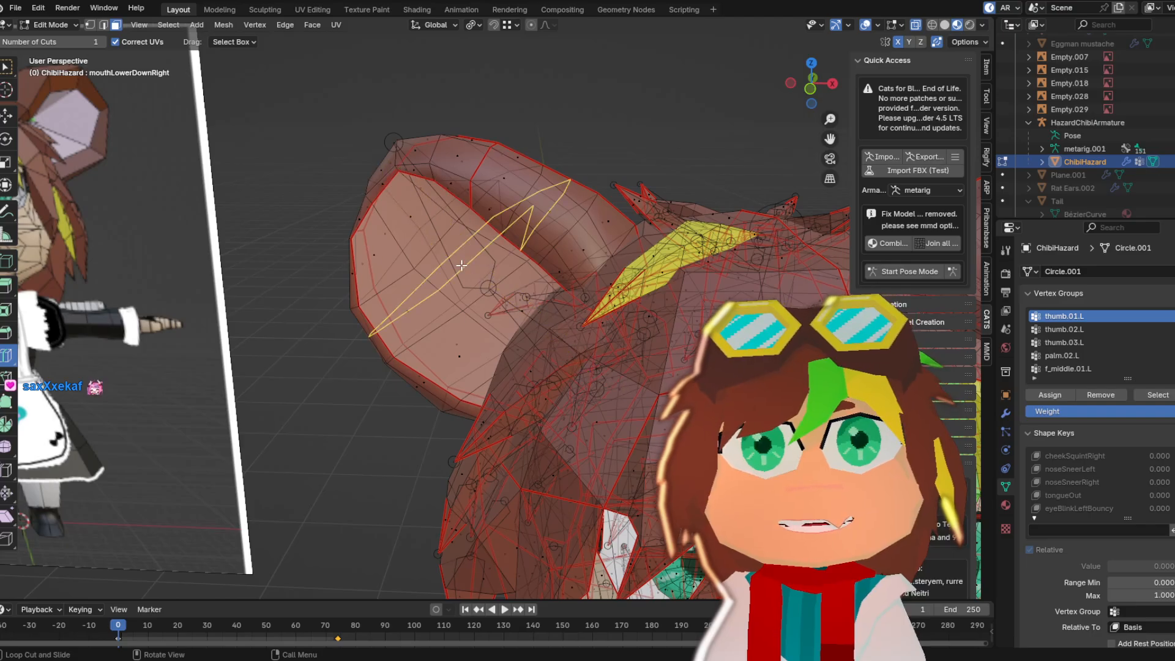
scroll(489, 269, down, 6)
key(Tab)
key(Tab)
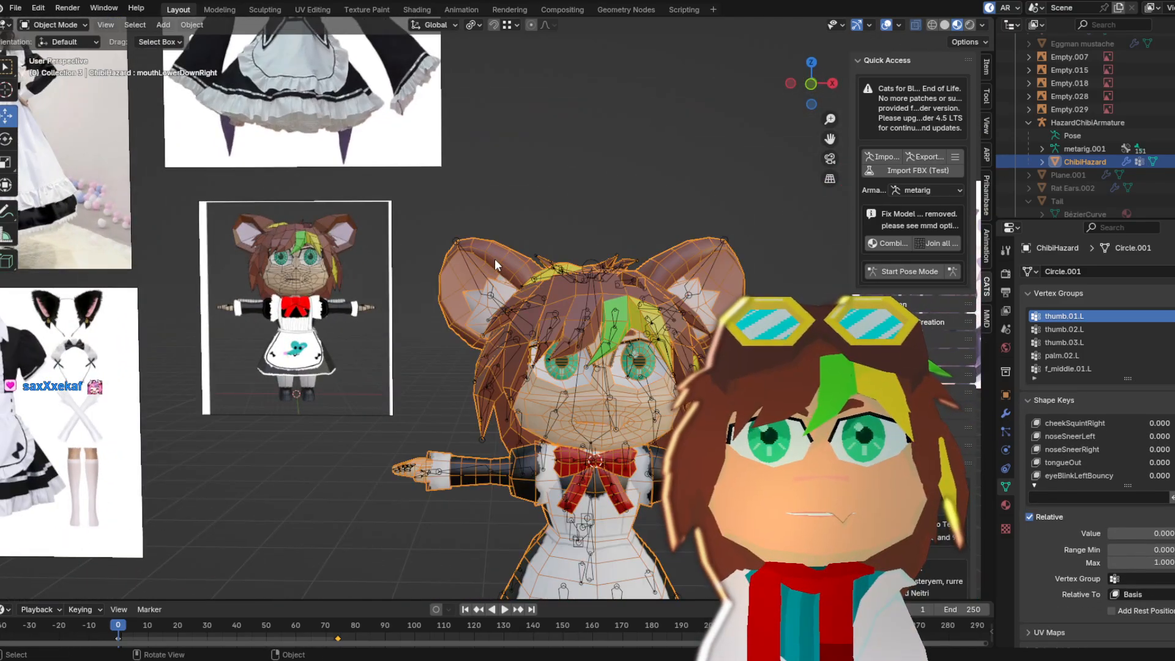
scroll(465, 318, up, 5)
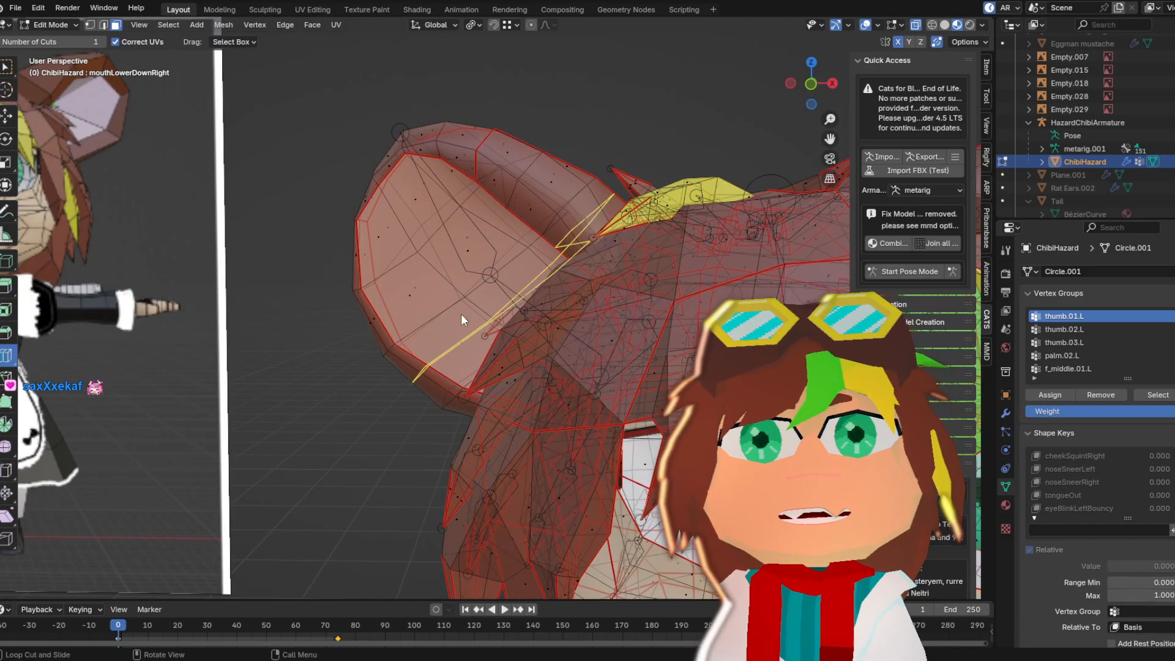
Try revealing the scene's hidden objects around the character's ears, and undo it
key(Tab)
key(alt+h)
middle_drag(372, 291, 429, 318)
scroll(471, 325, down, 10)
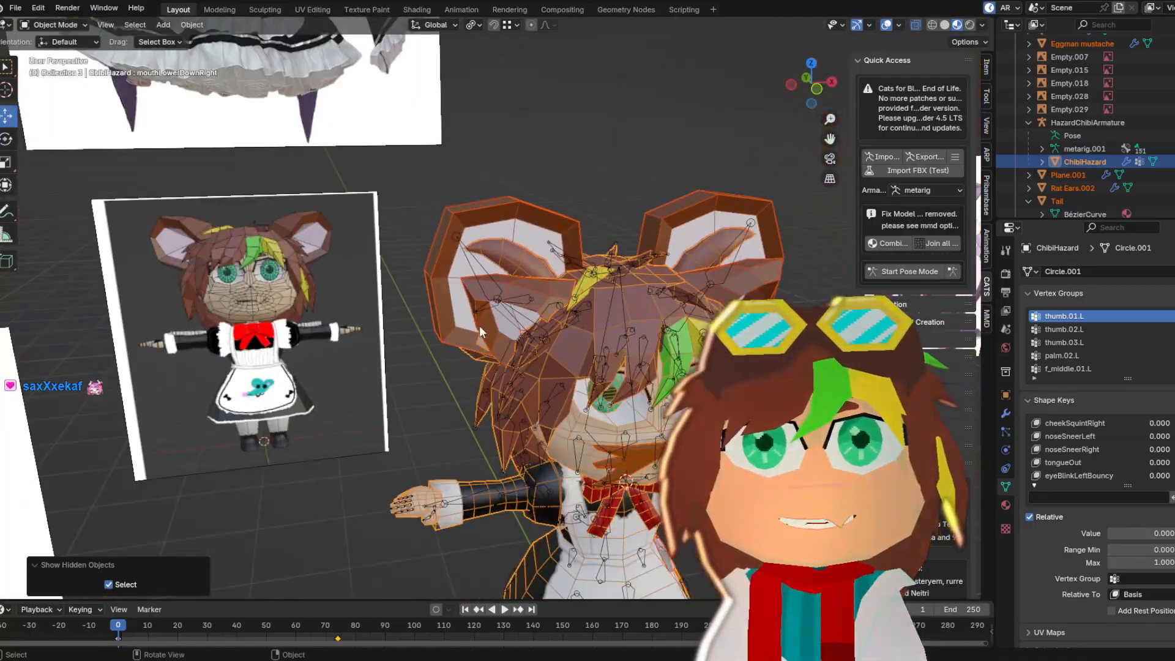
mouse_move(525, 336)
middle_down()
mouse_move(387, 351)
mouse_move(358, 316)
mouse_move(506, 339)
mouse_move(534, 329)
middle_up()
scroll(472, 344, up, 6)
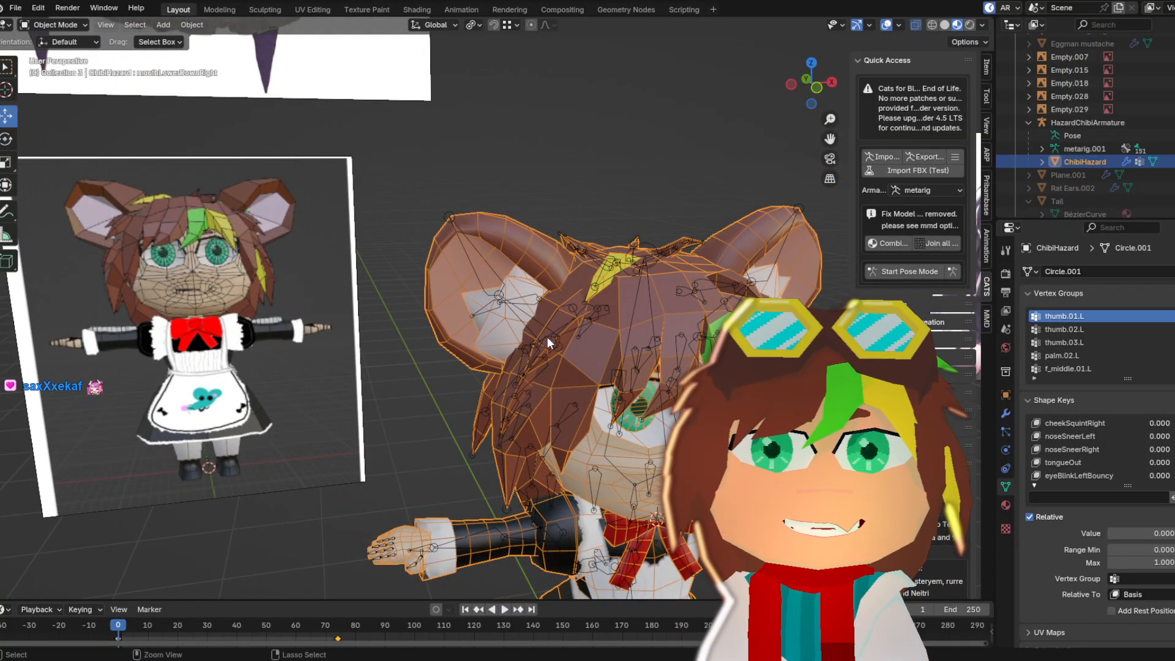
key(alt+h)
middle_drag(534, 334, 450, 339)
key(ctrl+z)
scroll(528, 402, up, 4)
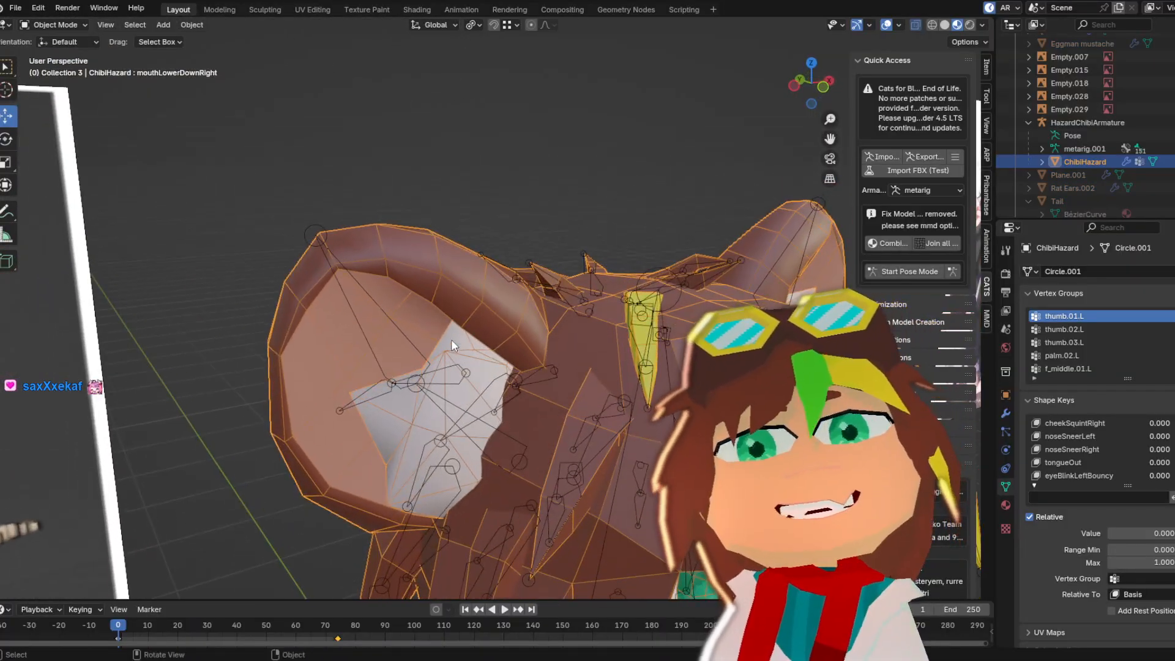
Reveal the hidden geometry of the ChibiHazard mesh in Edit Mode and activate the Move tool
key(Tab)
key(ctrl+r)
key(2)
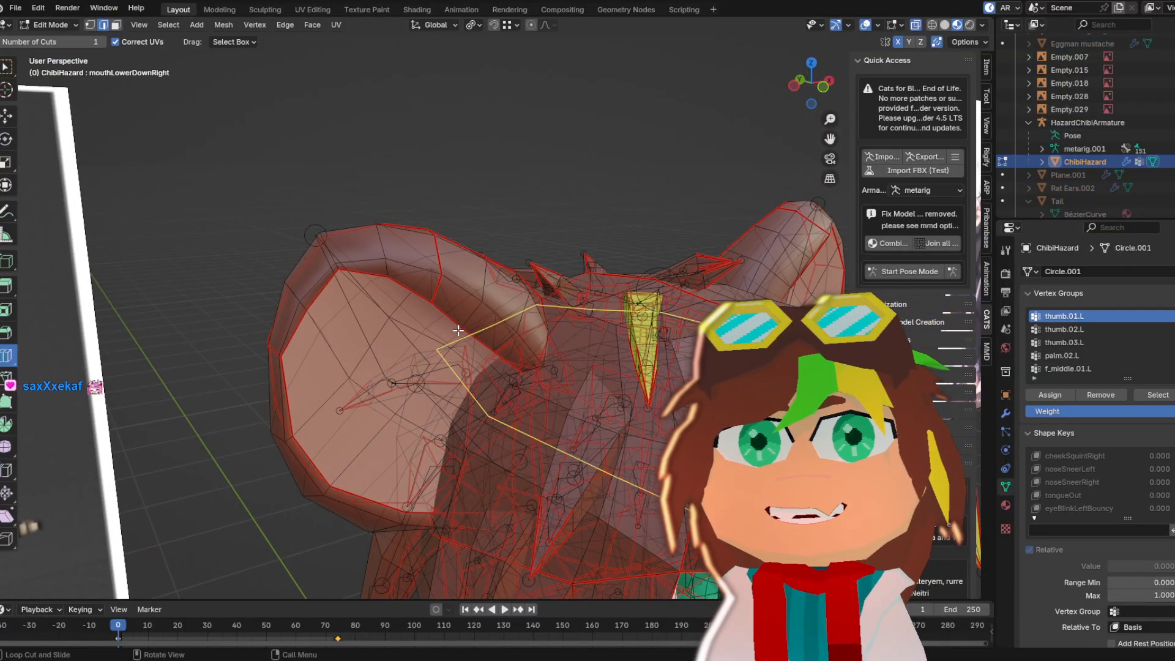
key(alt+h)
middle_drag(513, 342, 547, 294)
click(7, 116)
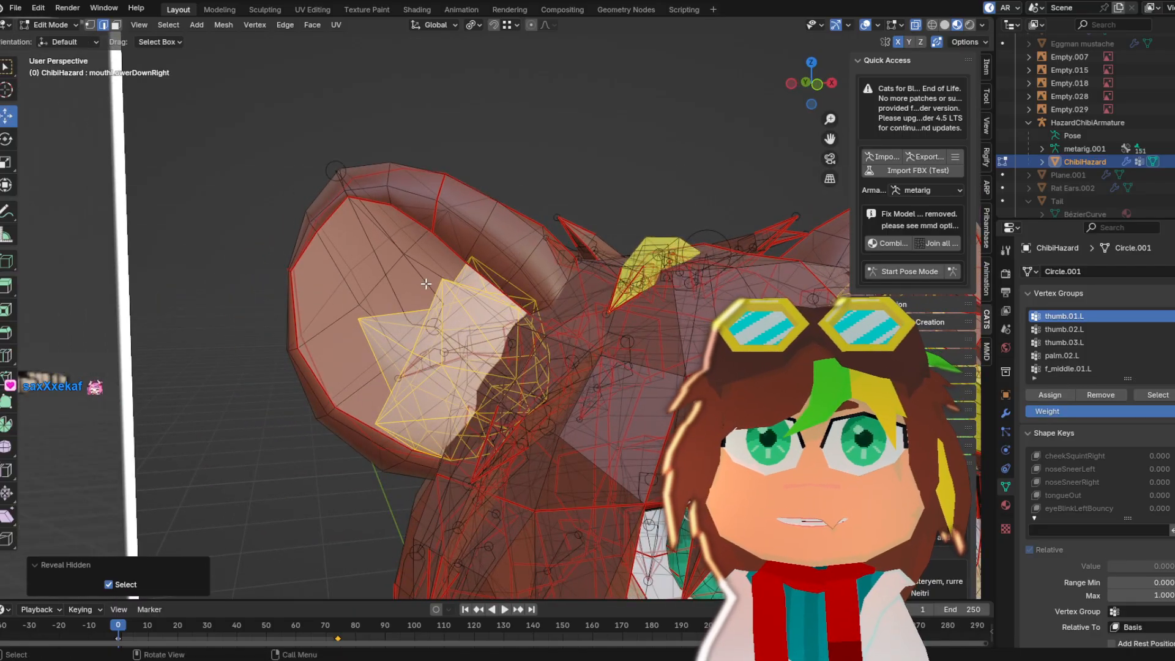
Select all linked faces of the white fur tuft inside the ear, delimited by seam
click(456, 325)
middle_drag(456, 326, 538, 302)
scroll(496, 331, up, 3)
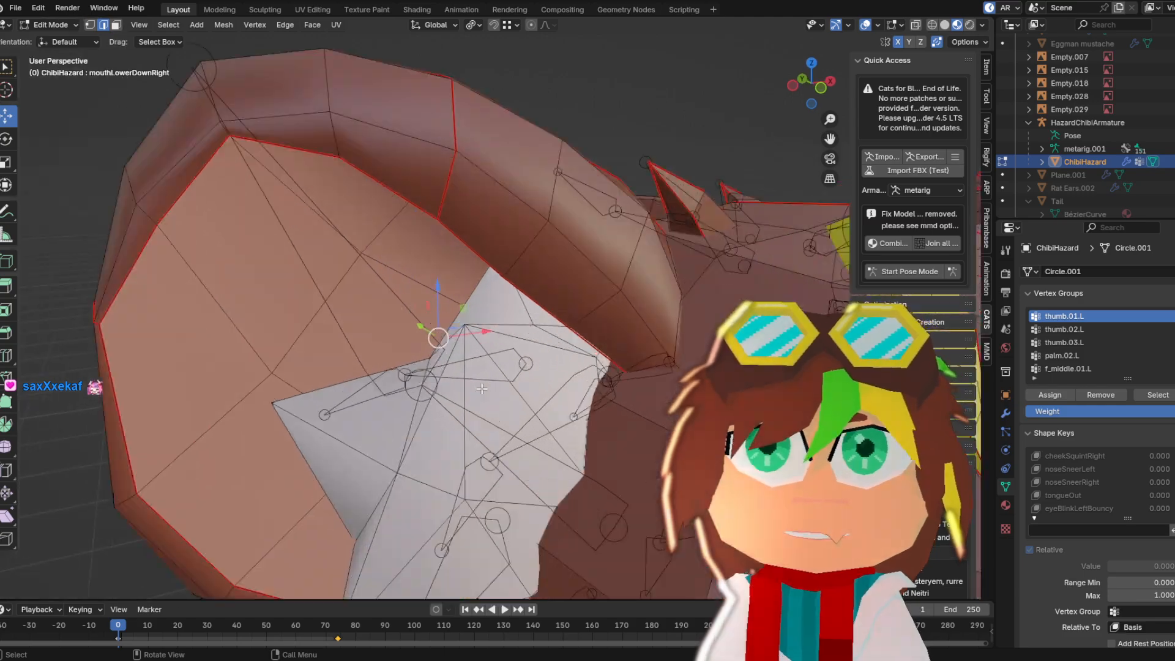
key(3)
click(499, 398)
key(ctrl+l)
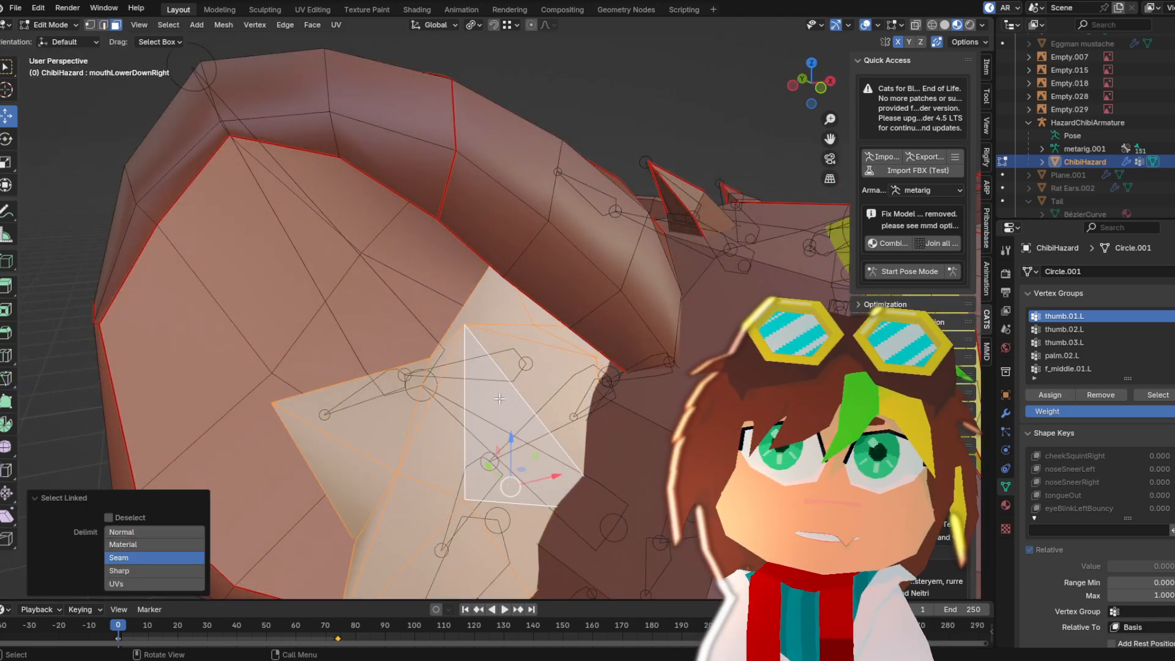
Assign the Ears Transparency material to the selected ear fur in the Shading workspace
scroll(499, 398, down, 4)
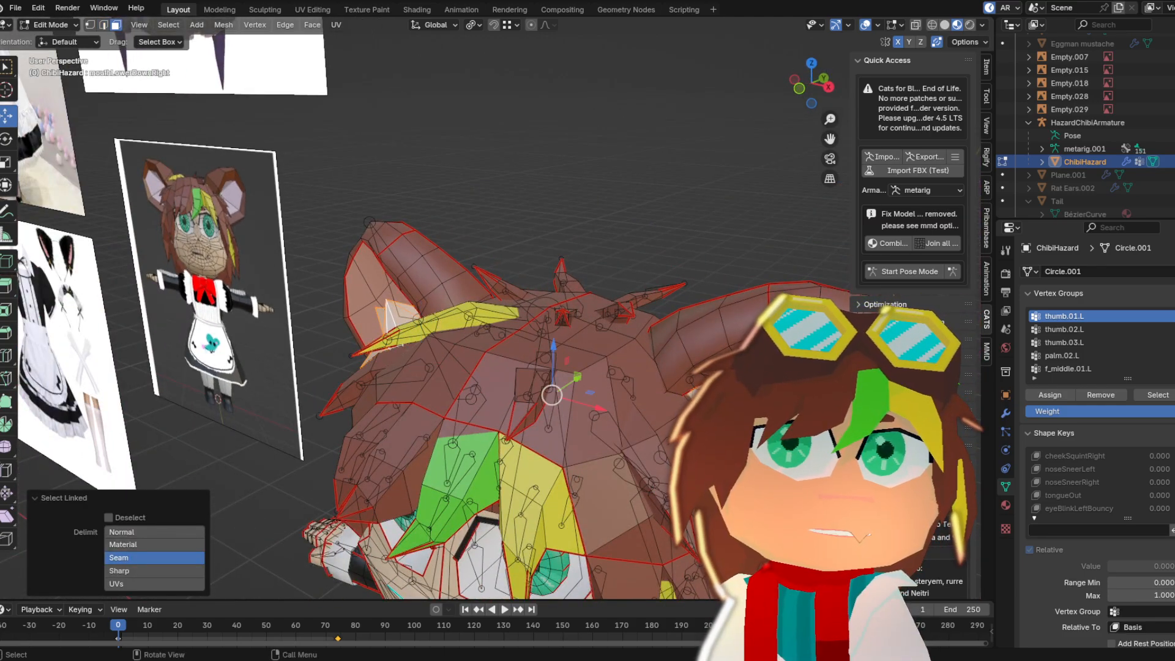
middle_drag(499, 398, 555, 389)
click(416, 10)
shift+middle_drag(548, 107, 526, 257)
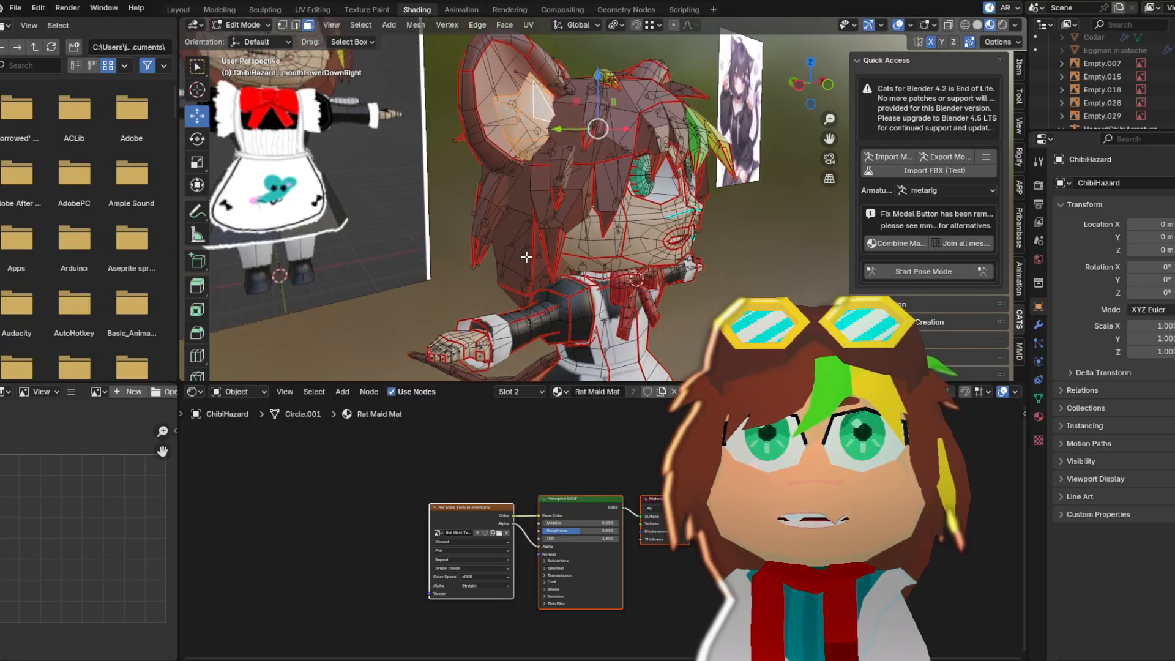
scroll(526, 257, up, 4)
shift+middle_drag(555, 186, 514, 306)
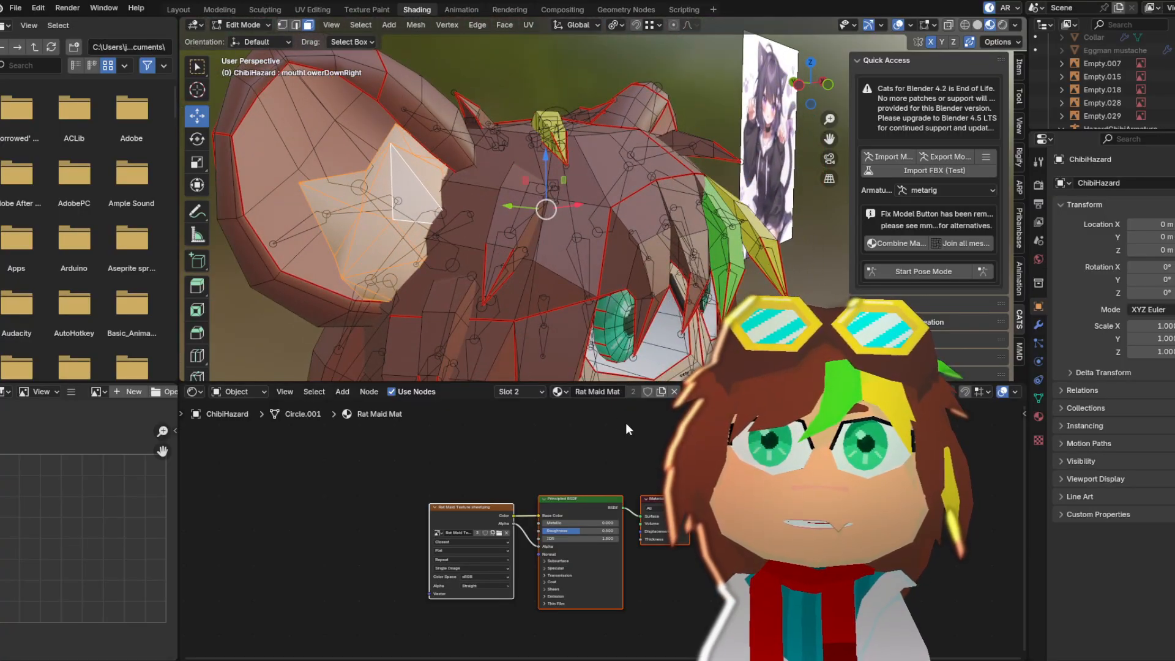
click(558, 392)
click(536, 392)
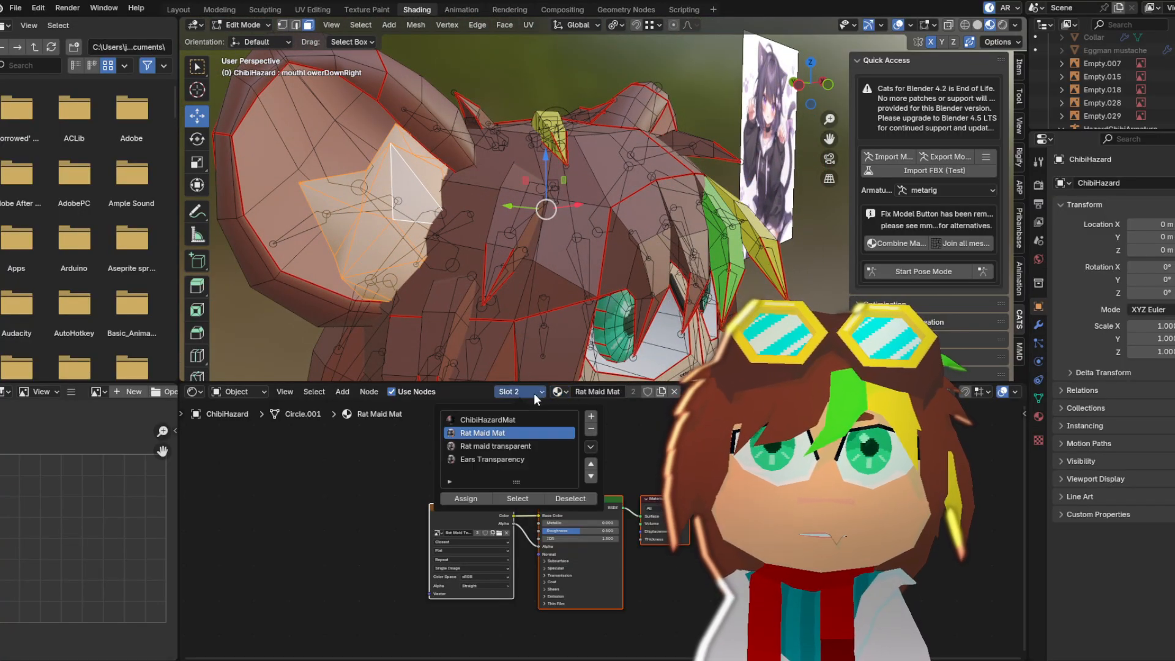
click(516, 459)
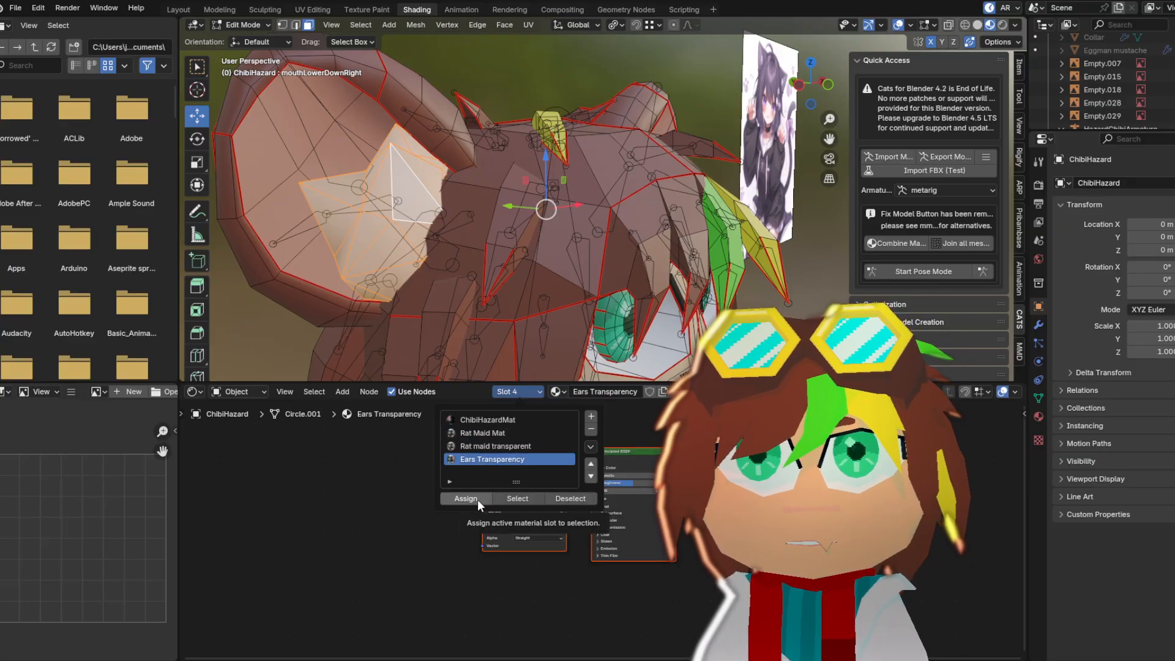
Check which materials are assigned to the ear fur, inner ears, hair and sleeve cuff by selecting their faces
middle_drag(550, 330, 463, 323)
click(749, 195)
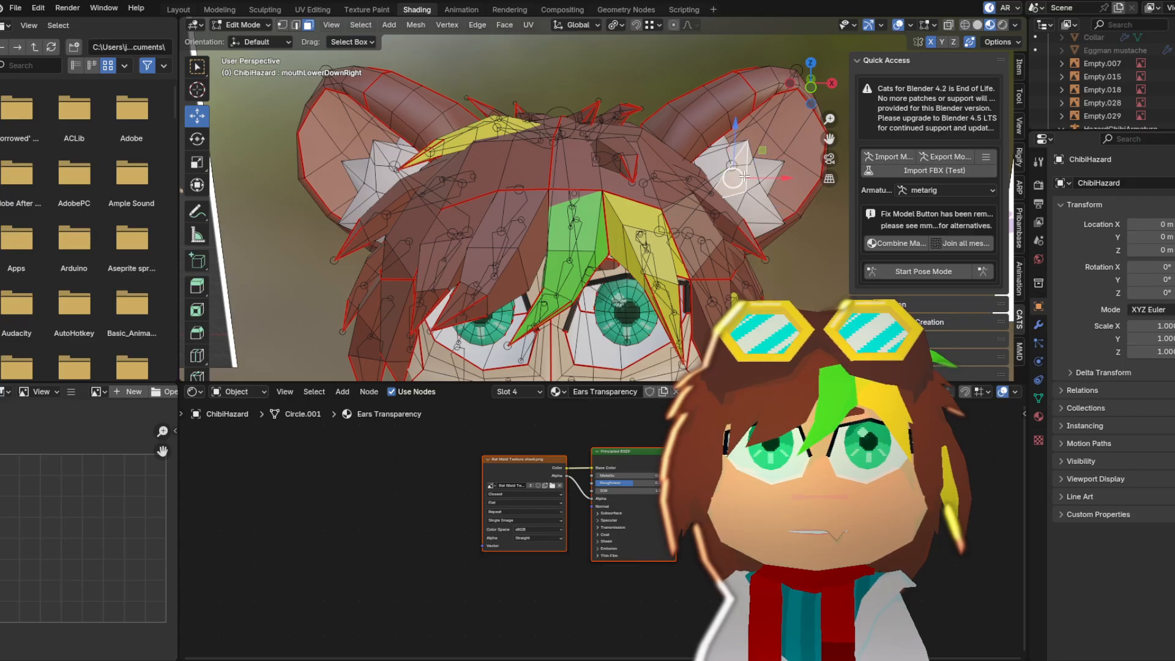
click(705, 110)
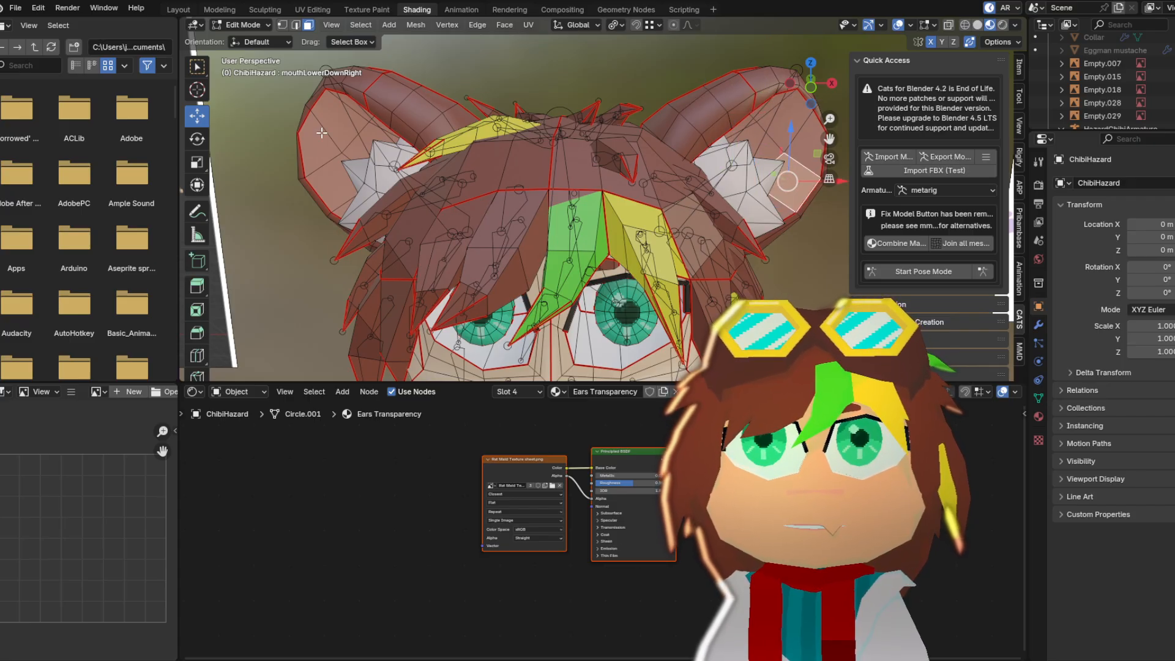
click(361, 144)
click(479, 242)
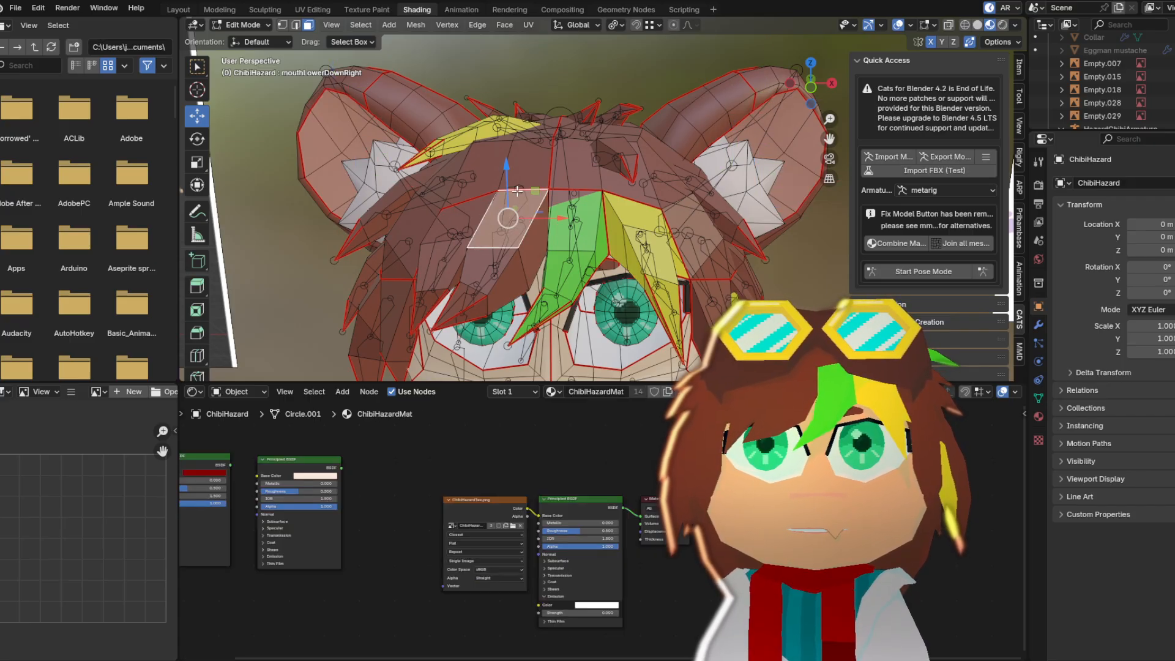
scroll(518, 183, down, 5)
scroll(518, 142, up, 5)
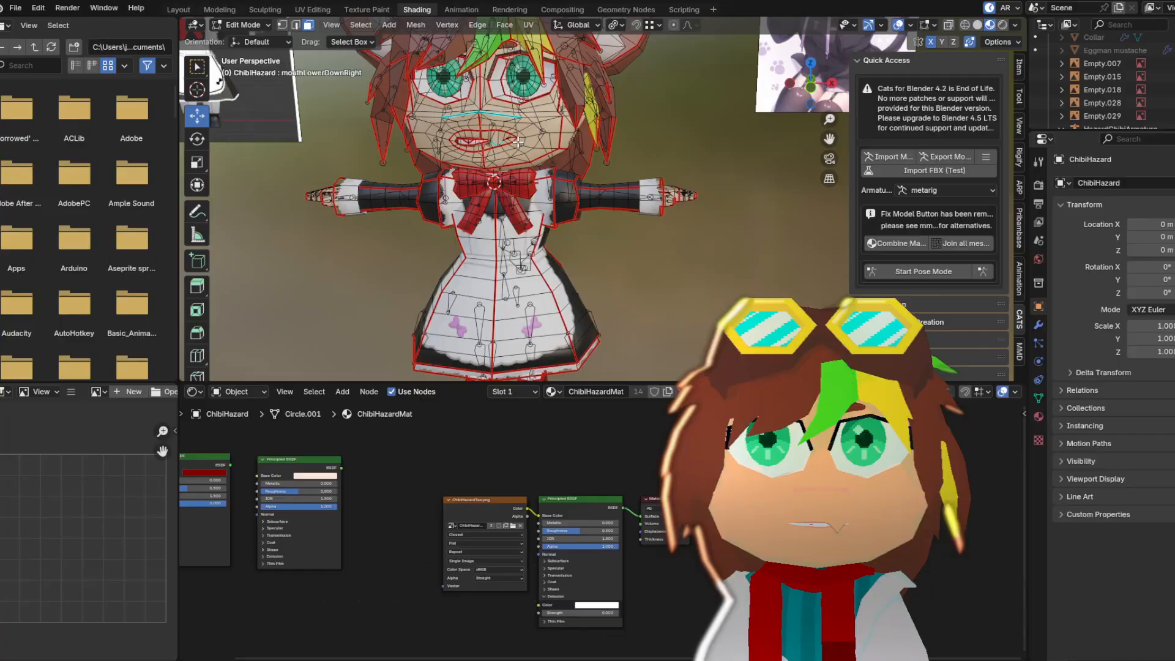
click(416, 194)
click(349, 197)
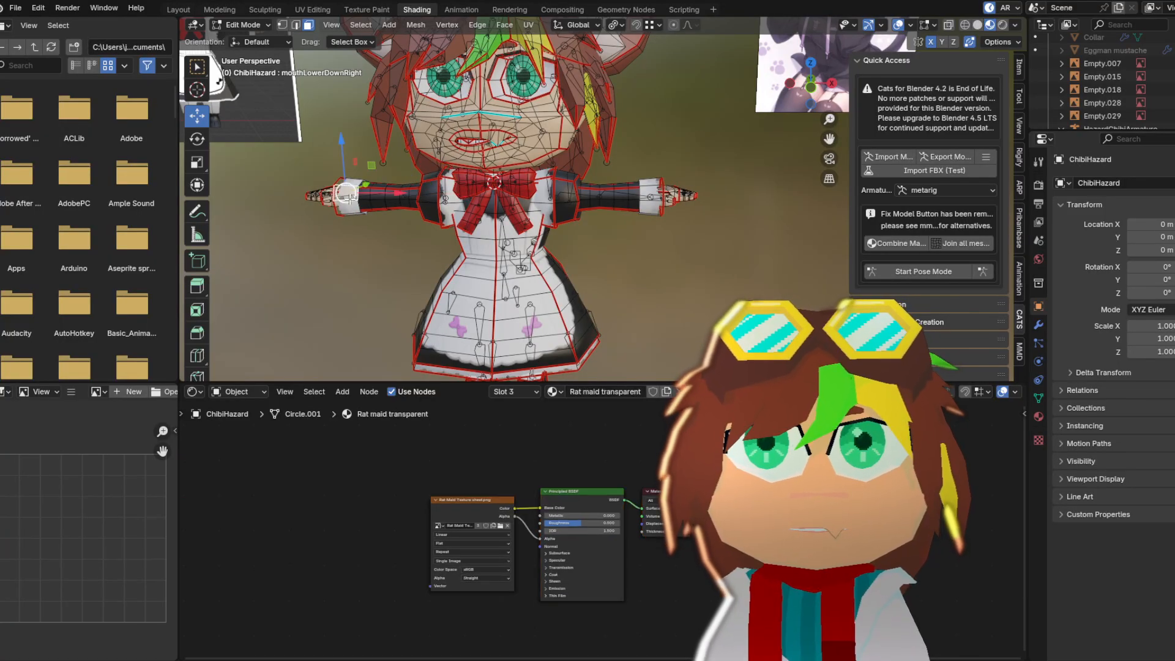
Return the ChibiHazard mesh to Object Mode and save the Blender file
scroll(367, 211, down, 2)
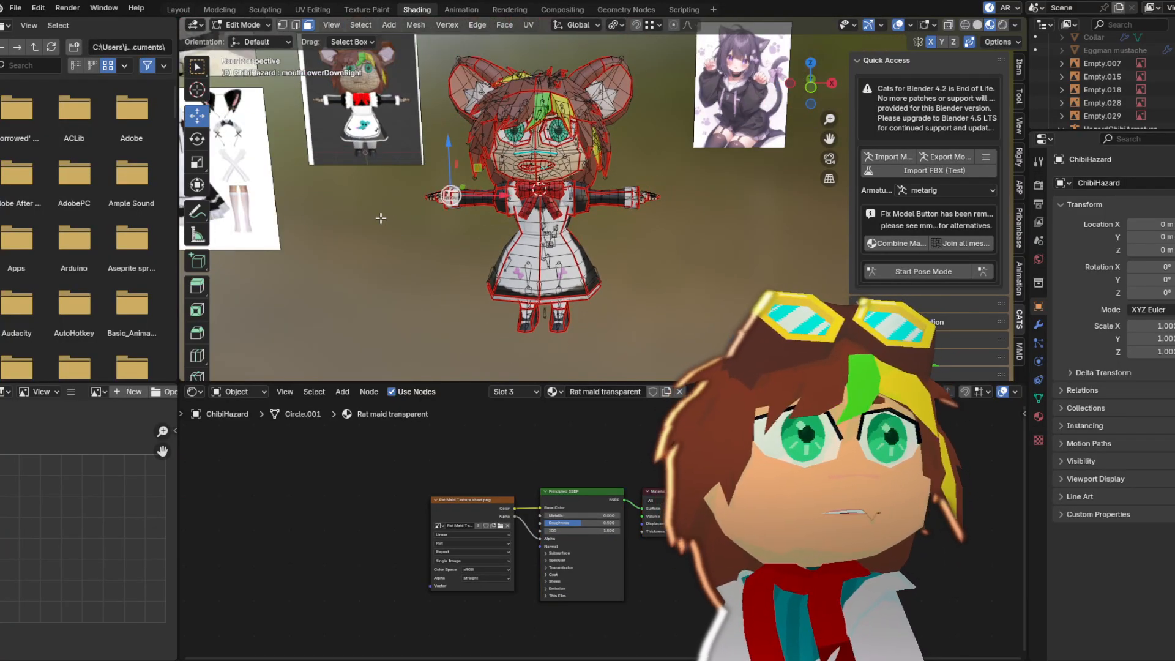
key(Tab)
key(ctrl+s)
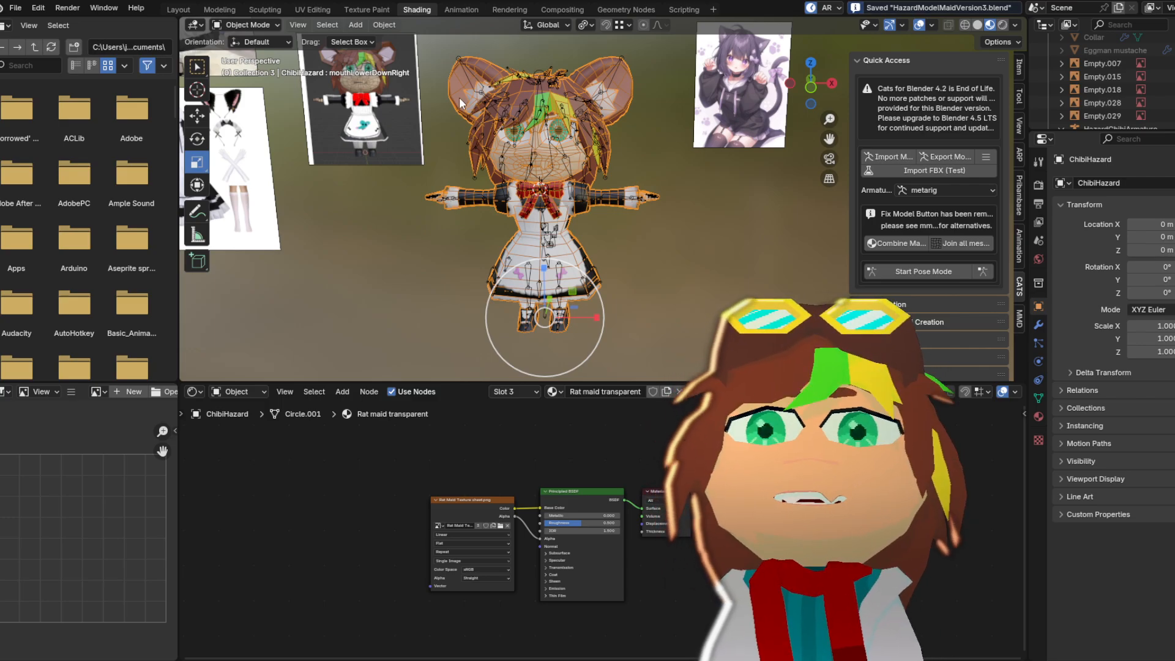
Export the selected mesh and armature as FBX, overwriting HazardModelMaidVersion3.fbx in the Maid Hazard Import folder
scroll(460, 208, up, 4)
click(370, 195)
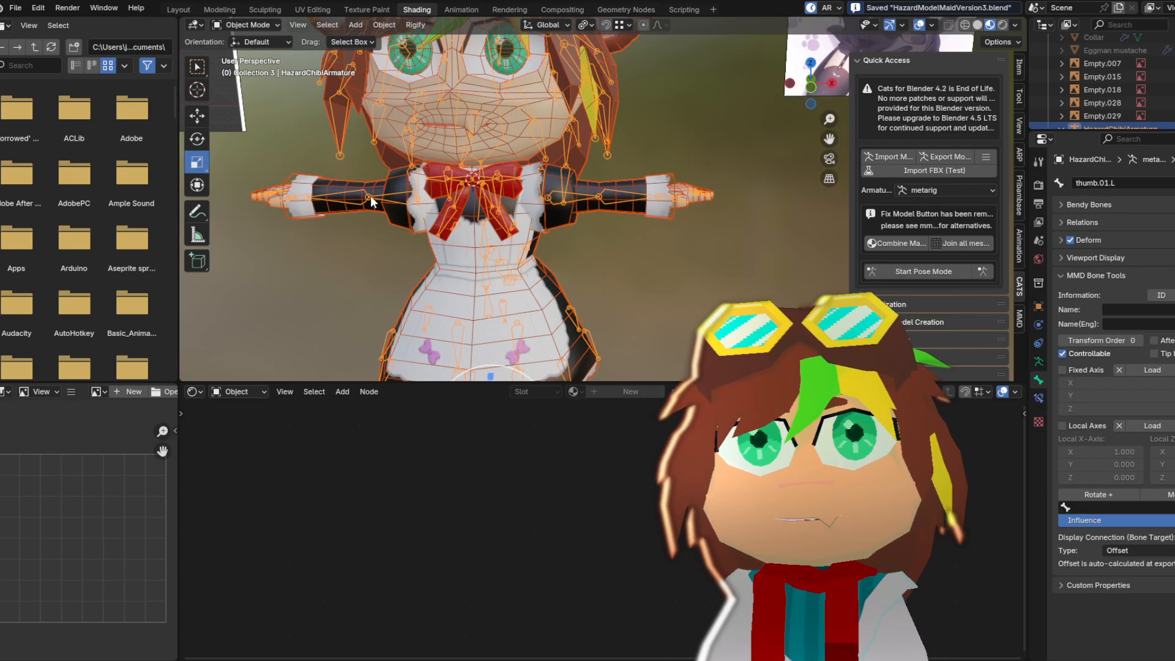
click(17, 8)
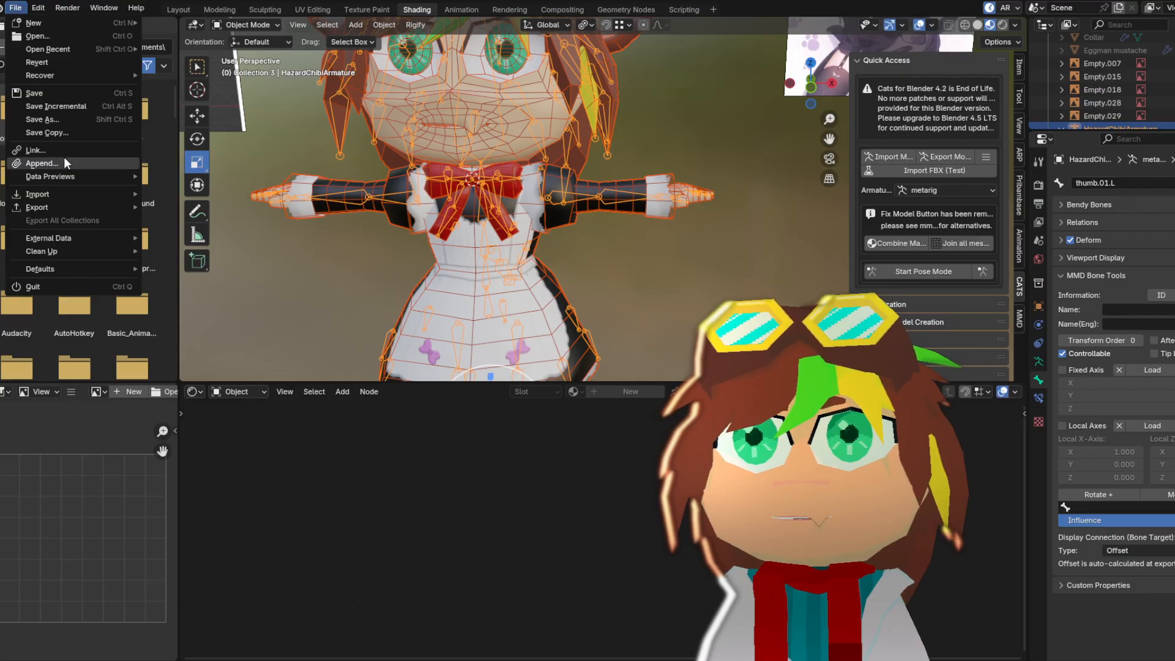
mouse_move(68, 208)
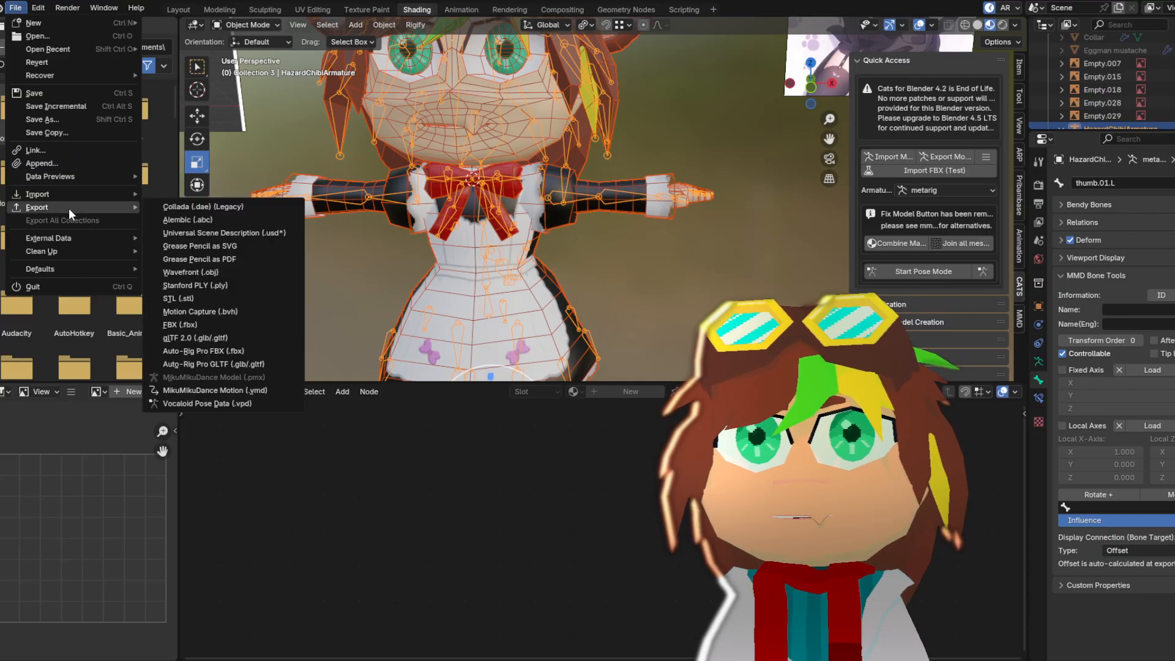
click(207, 325)
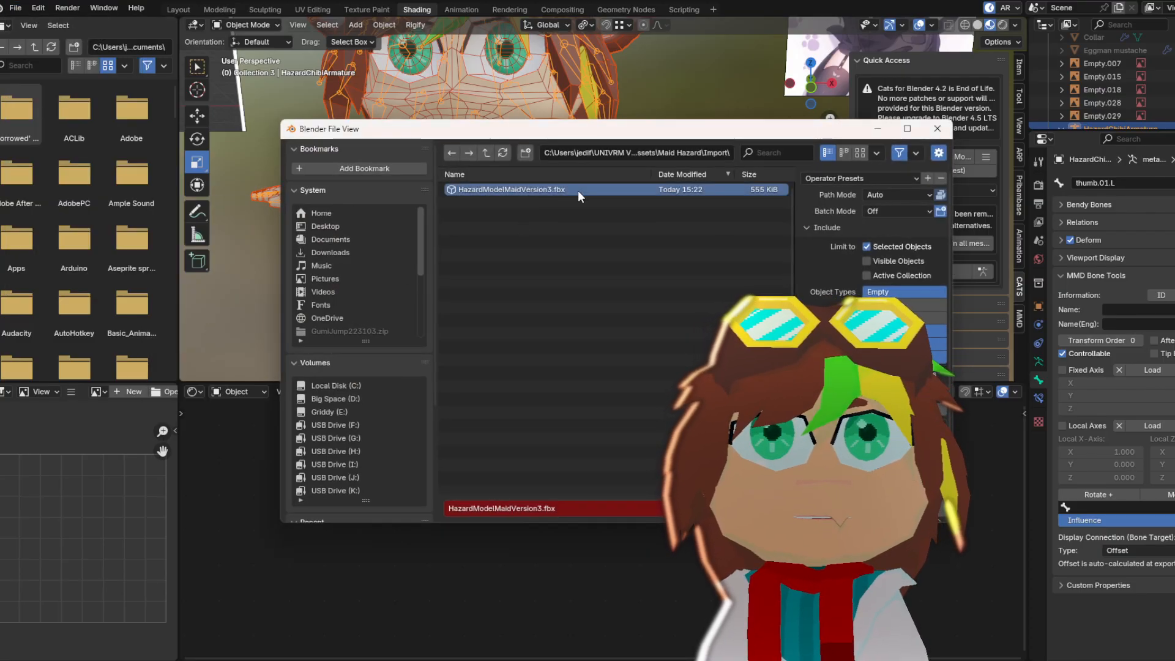
scroll(872, 245, down, 3)
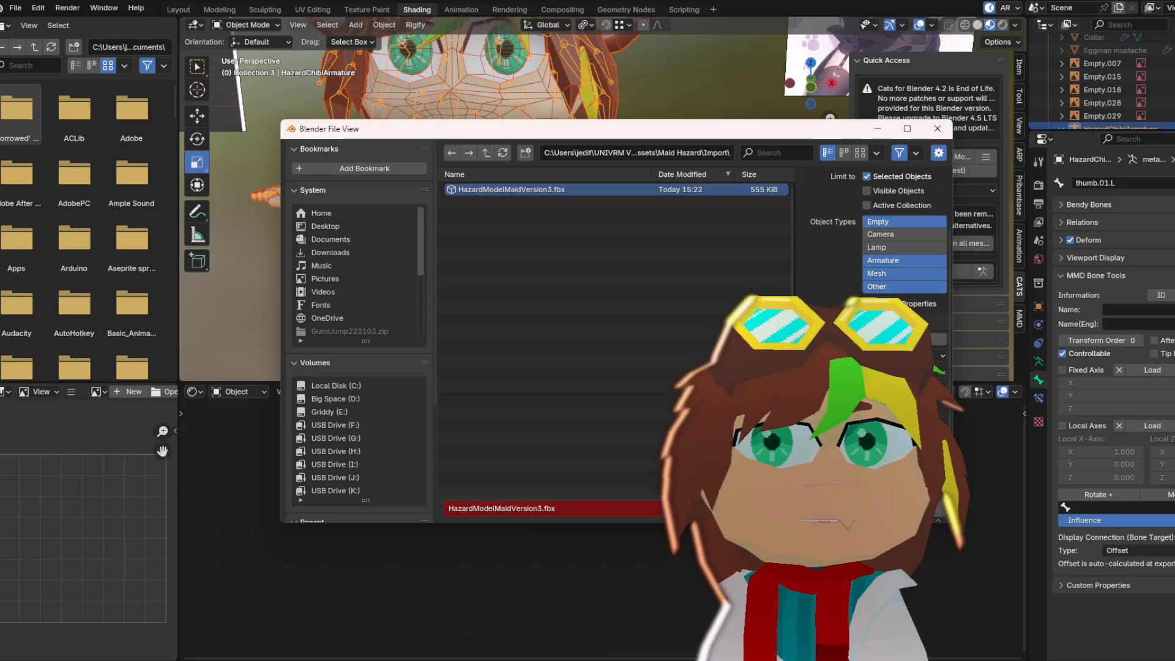
key(Return)
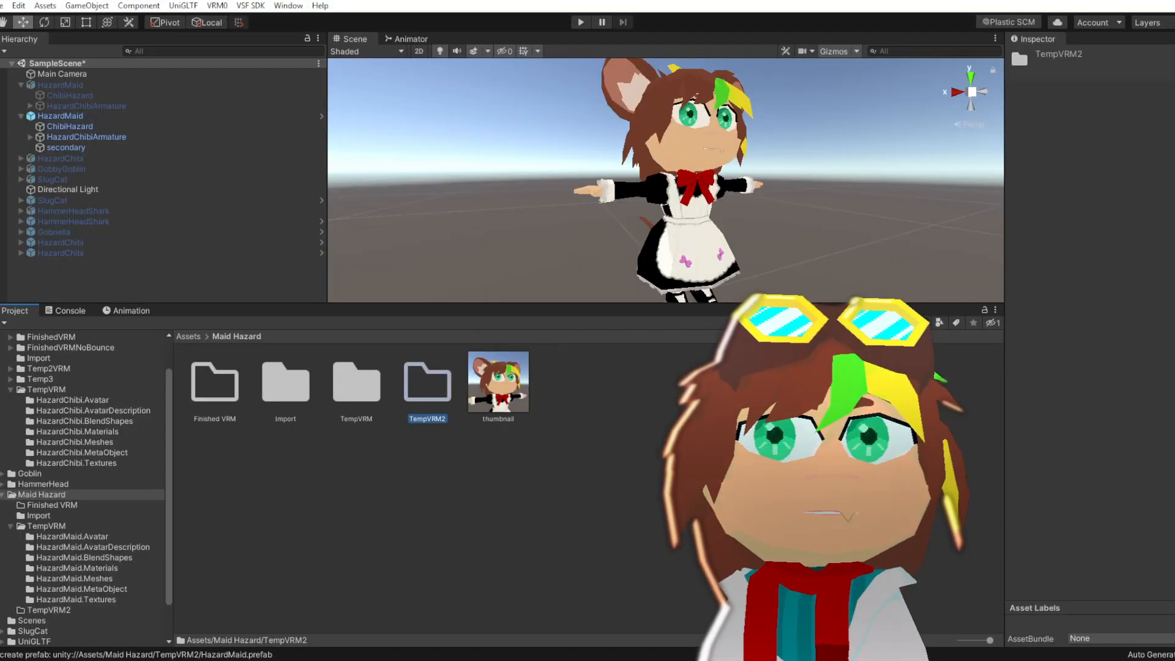
Switch to Unity and select the HazardModelMaidVersion3 model in the Maid Hazard Import folder
click(53, 516)
click(430, 385)
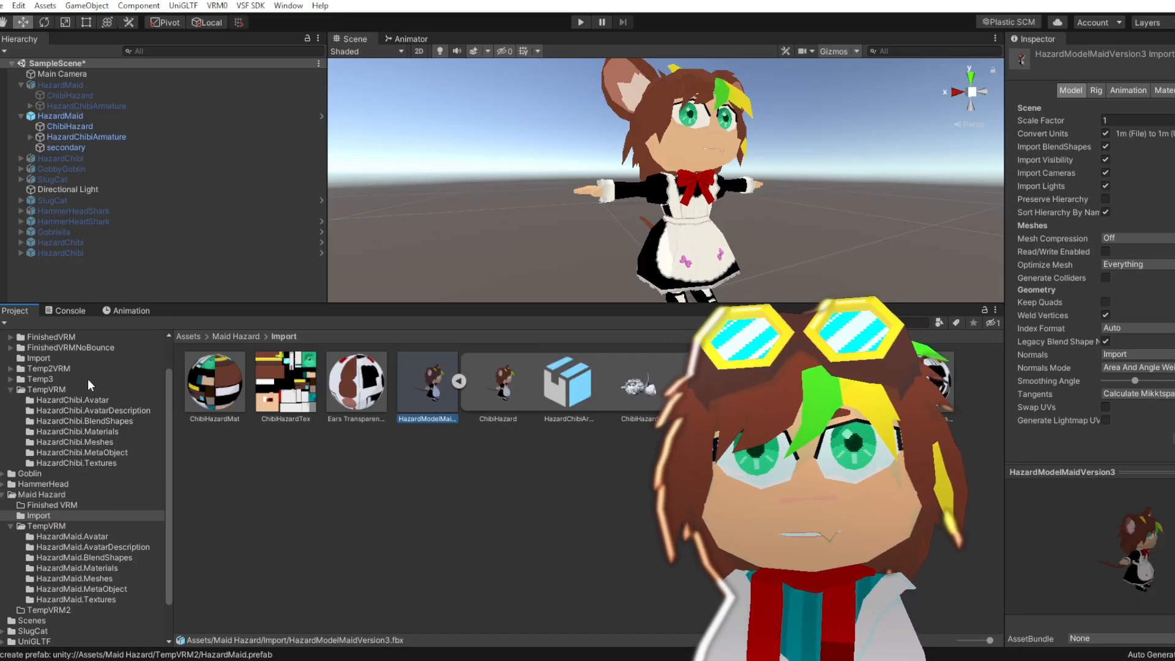
Deactivate the VRM version of HazardMaid in the scene and activate the original imported HazardMaid model instead
click(63, 84)
click(49, 116)
click(1039, 57)
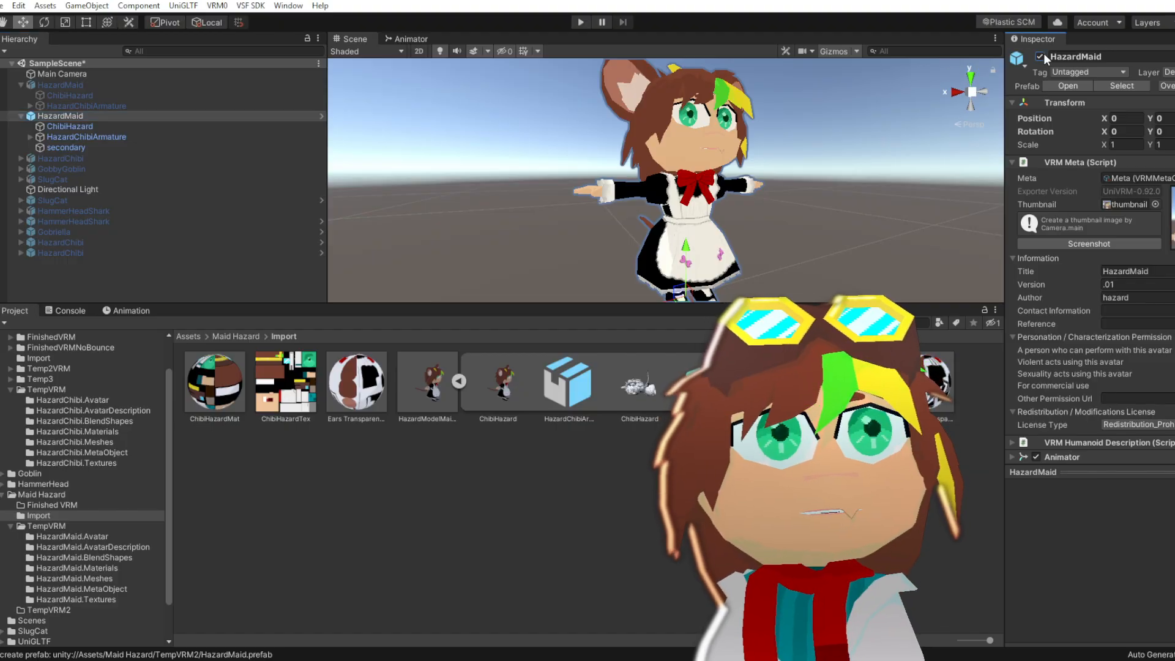
click(114, 85)
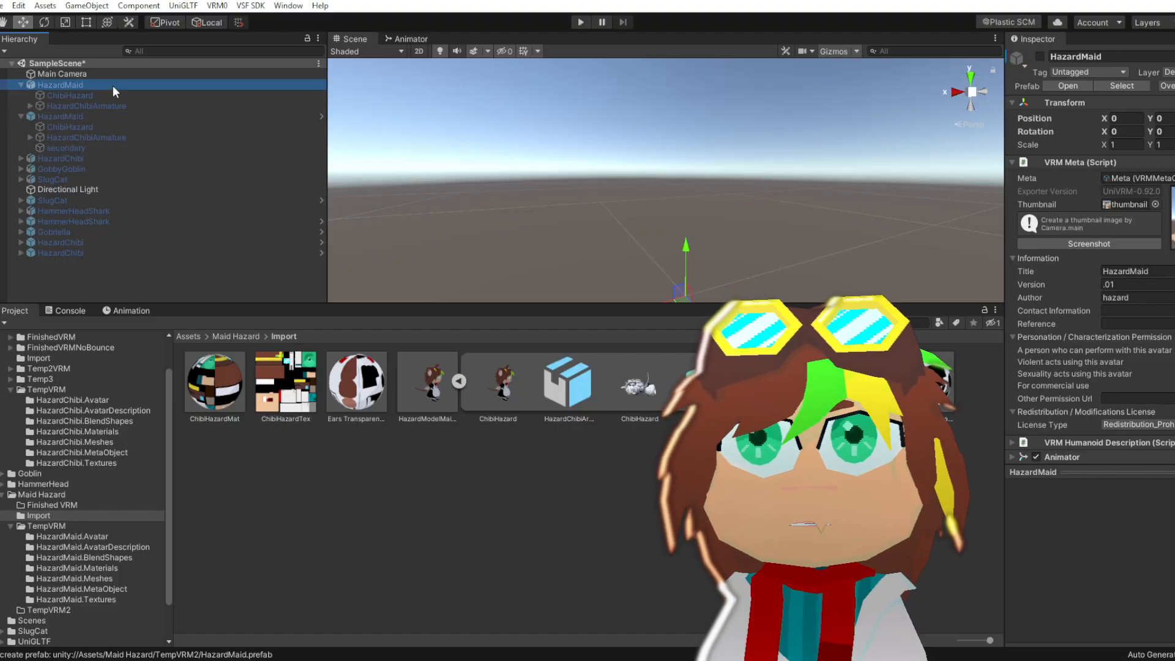
click(1039, 56)
Start a VRM 0.x export of HazardMaid and assign the existing maid avatar portrait texture named thumbnail as its thumbnail
click(217, 6)
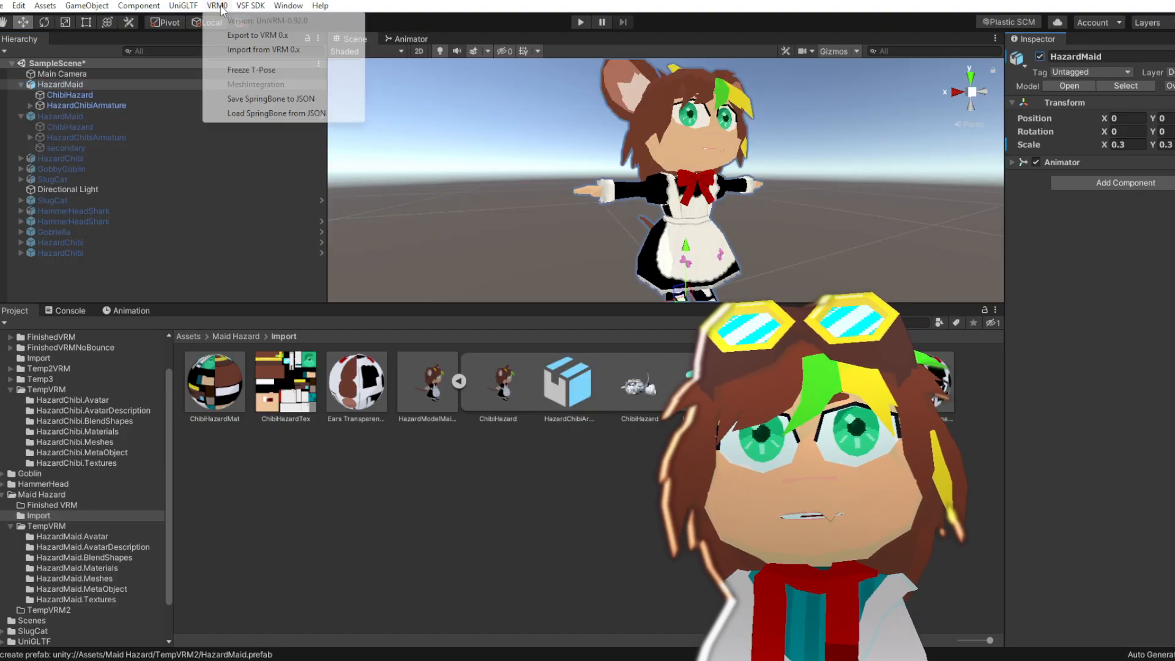
click(257, 35)
scroll(398, 375, down, 3)
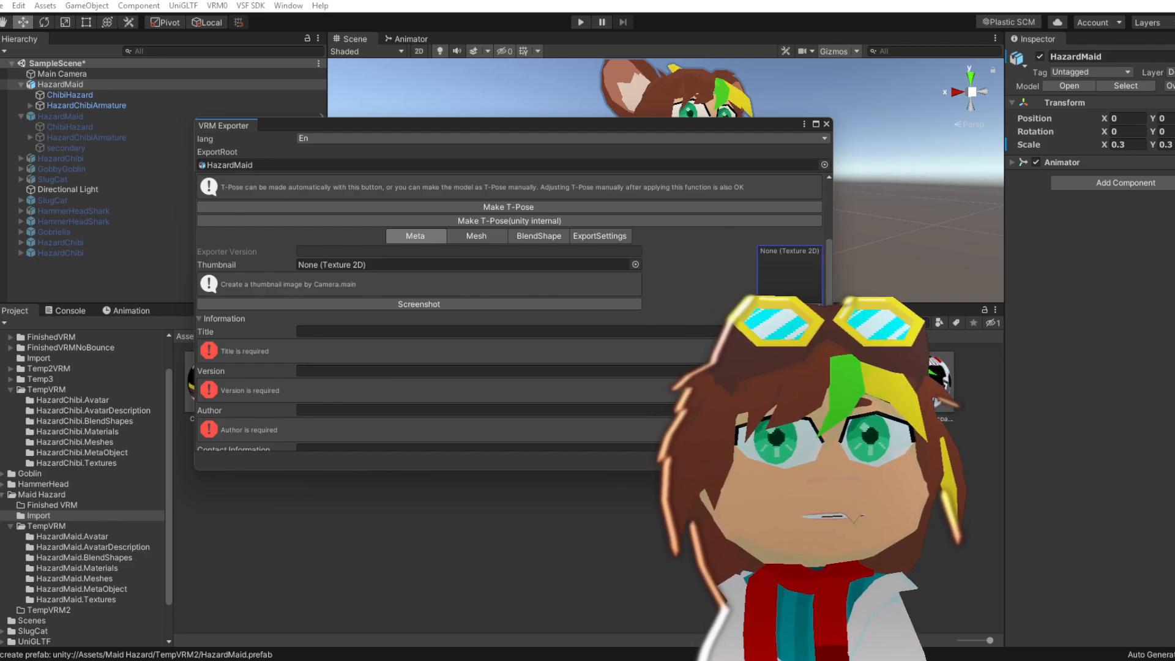
click(809, 305)
text(thumb)
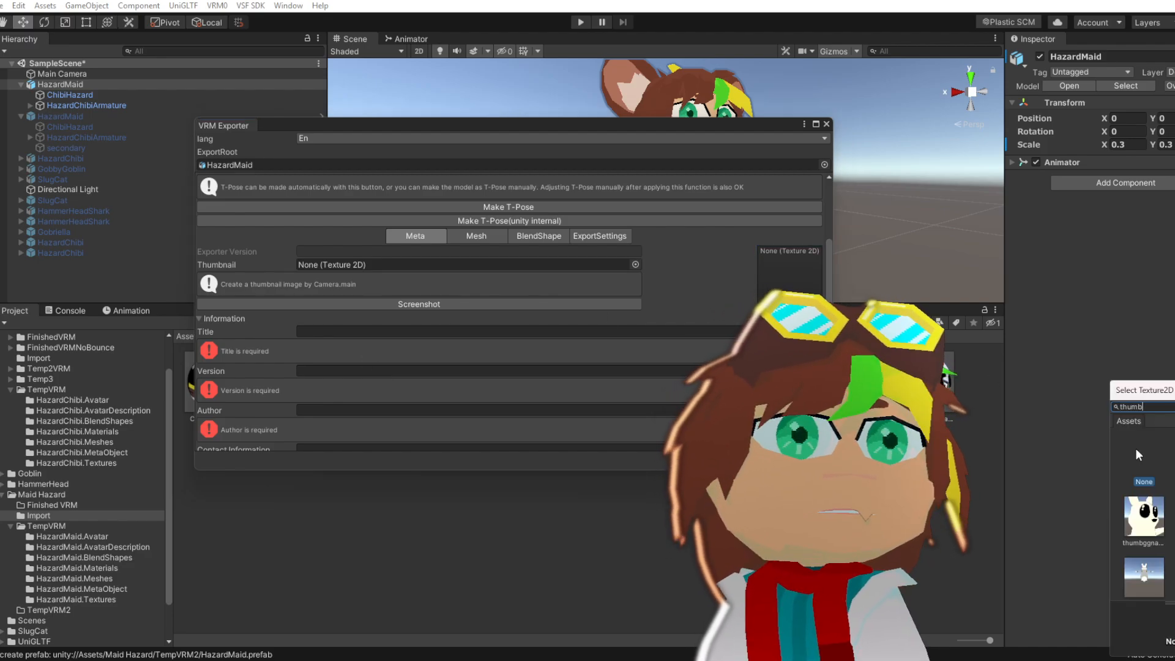
text(nail)
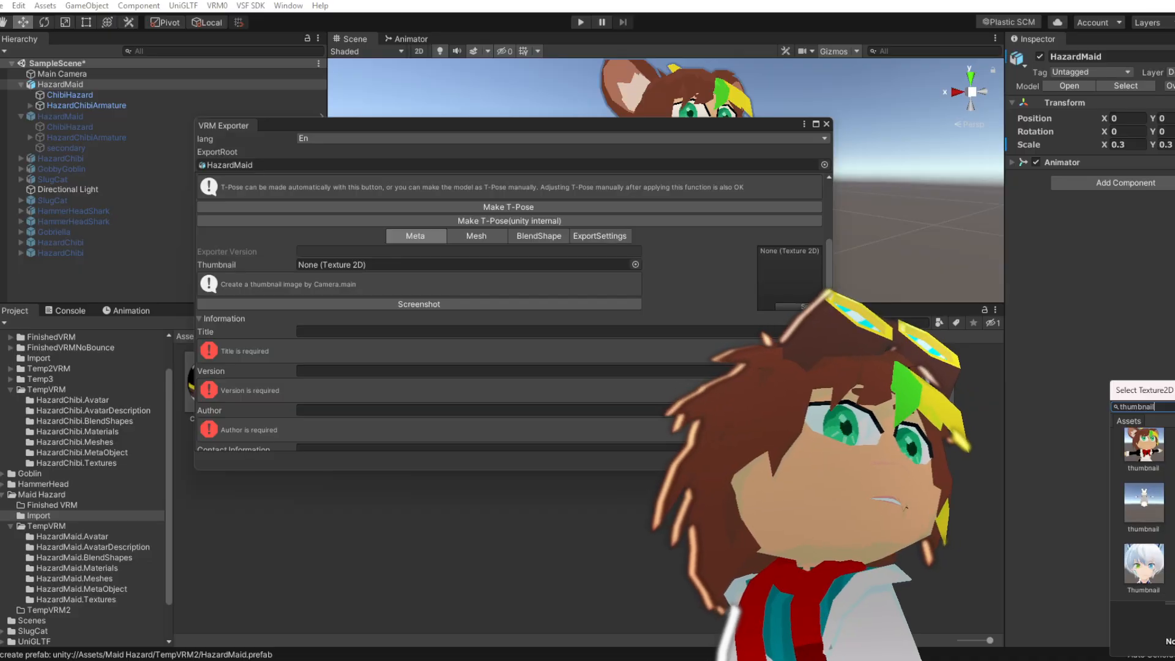
double_click(1145, 489)
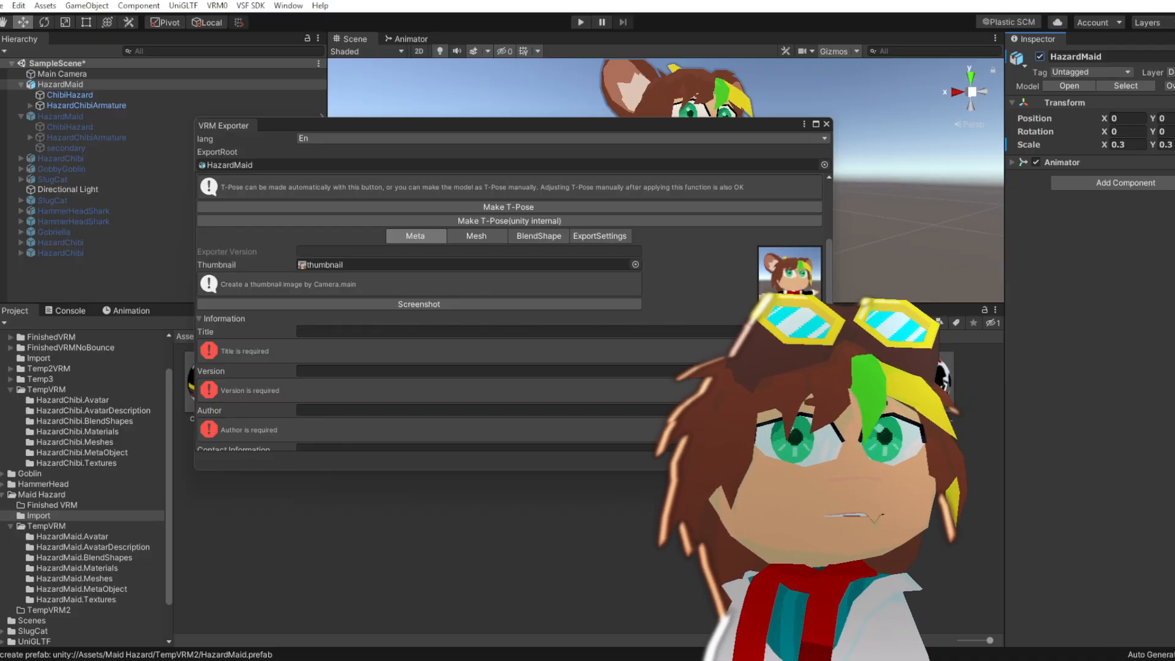
Set the export's title to Hazard Maid and its version to .03, and fill in the author's name
click(376, 331)
text(Hazard Maid)
key(Tab)
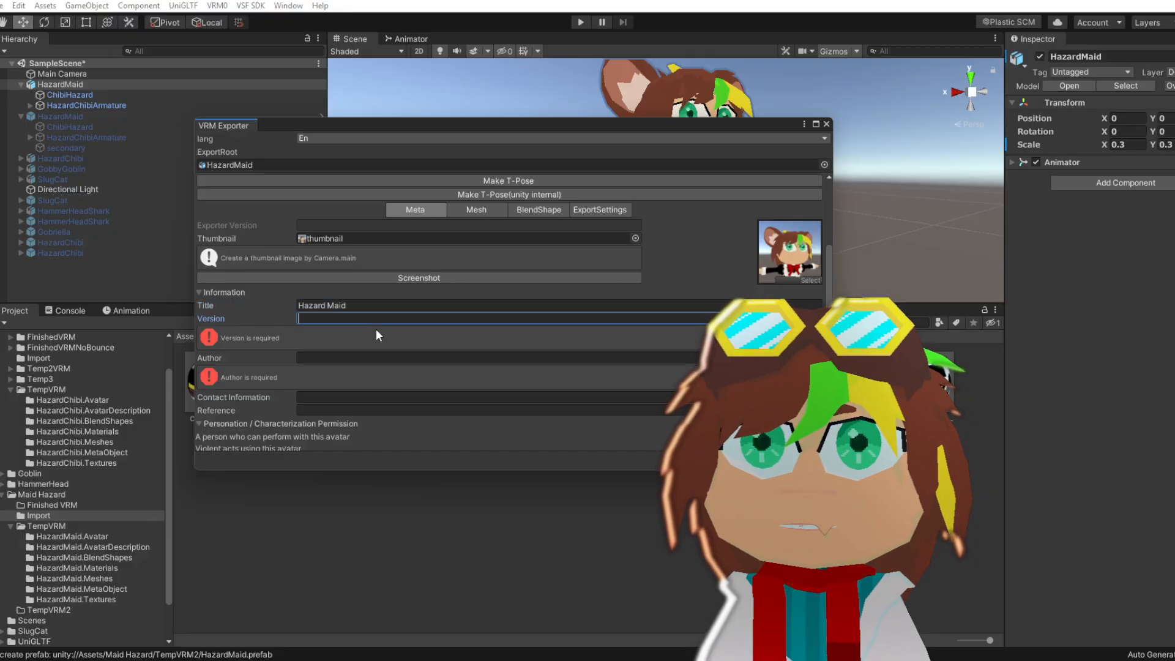
text(.03)
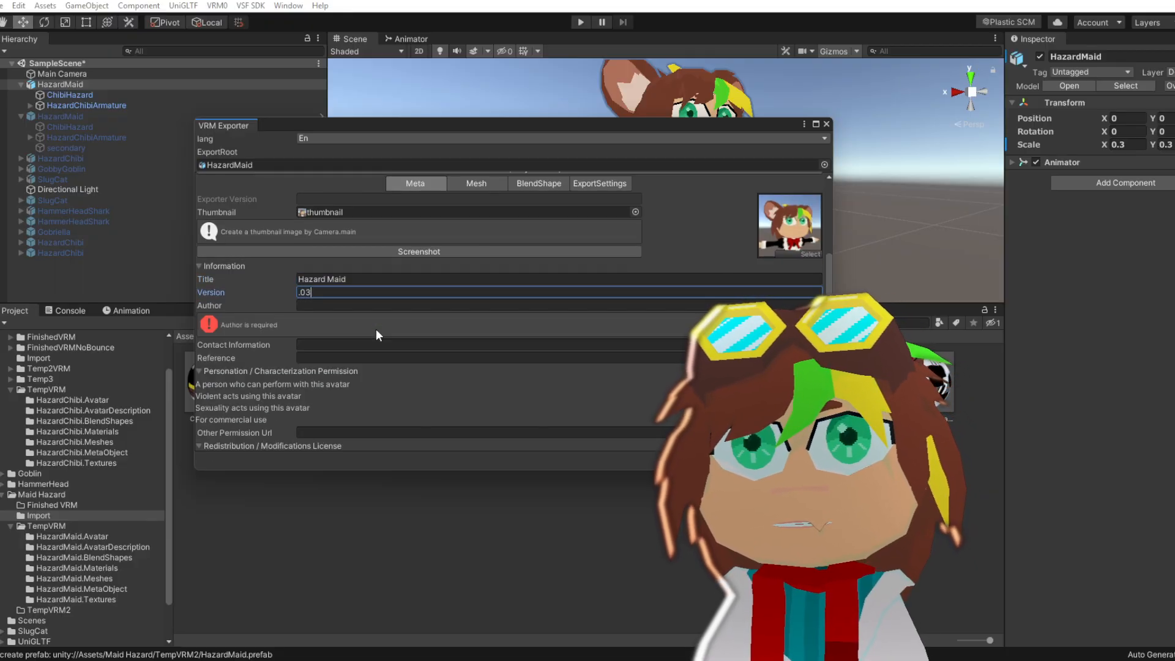
key(Tab)
text(Hazard)
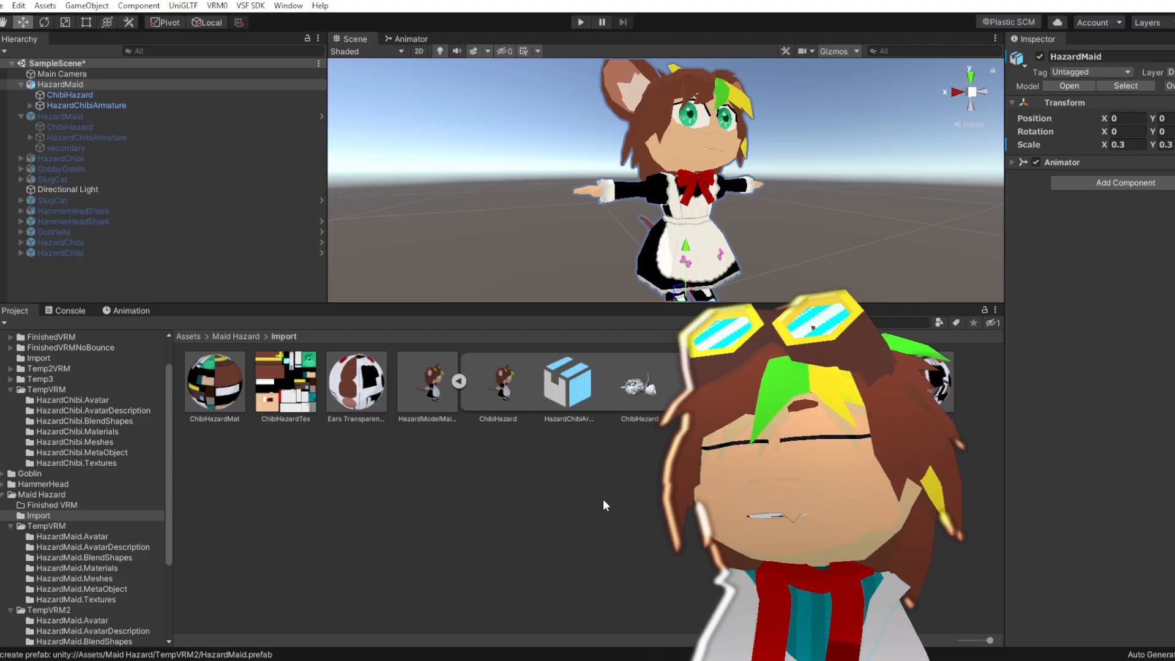
Collapse Maid Hazard's TempVRM folder and open the HazardMaid.Meshes folder inside TempVRM2
click(11, 526)
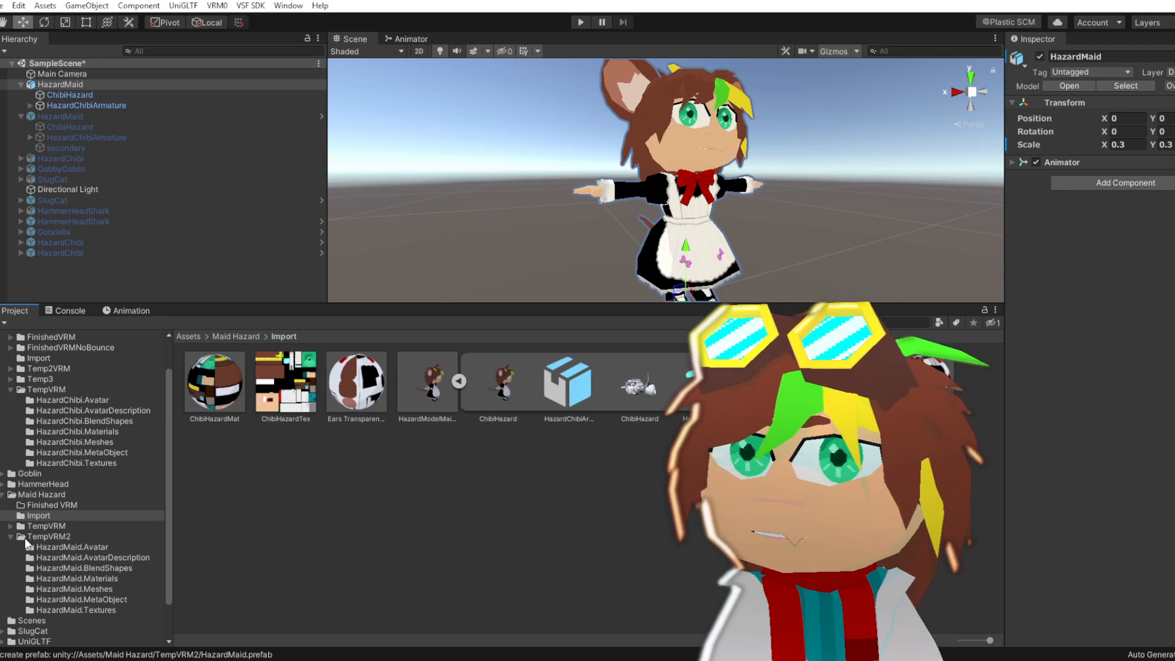
click(29, 536)
click(68, 578)
click(68, 589)
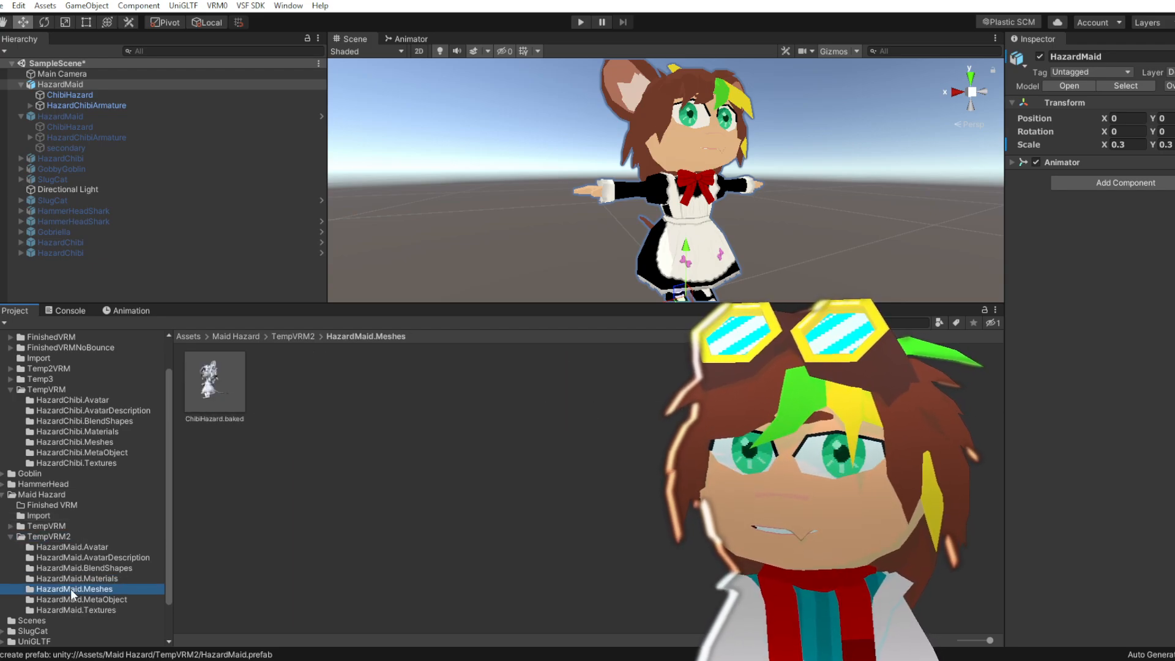
Deactivate the original HazardMaid model and reactivate the VRM version of HazardMaid in the scene
click(61, 85)
click(1038, 56)
click(88, 116)
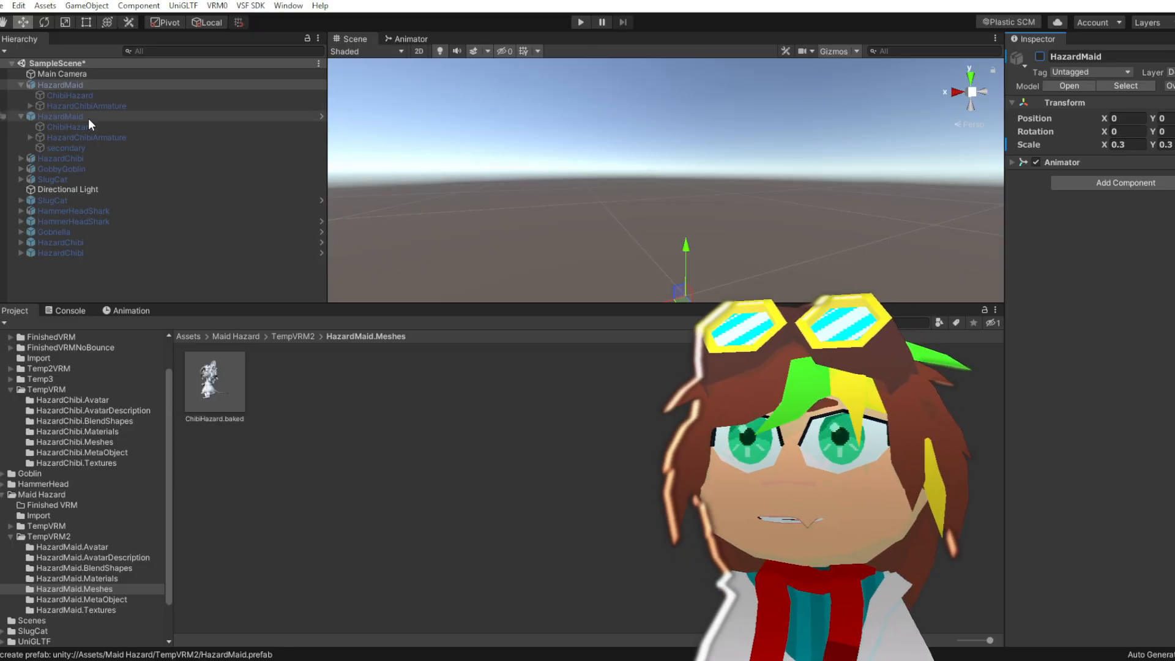
click(1039, 56)
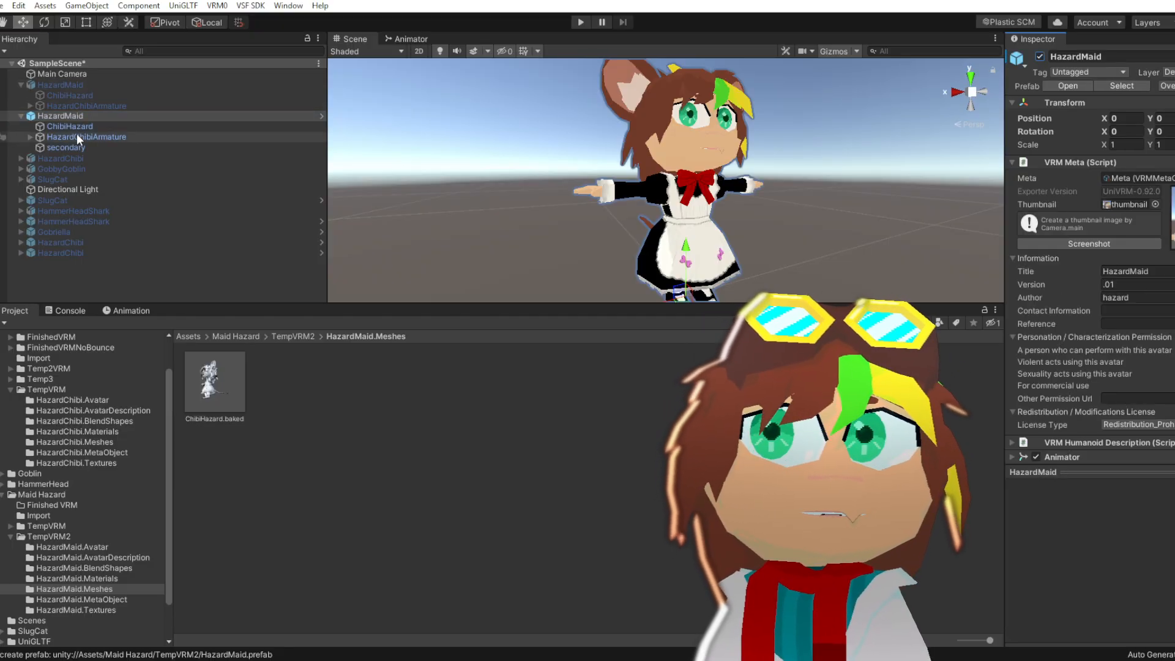
Assign the ChibiHazard.baked mesh from TempVRM2 to the Skinned Mesh Renderer of the VRM model's ChibiHazard object
drag(82, 128, 1133, 263)
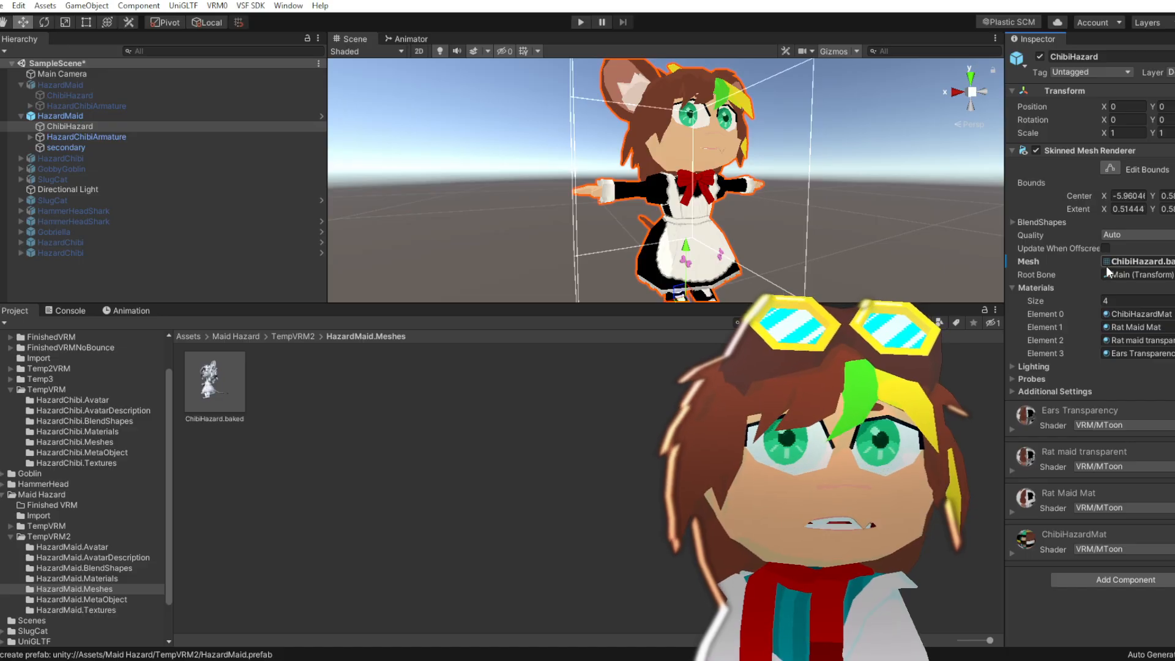
middle_drag(855, 247, 836, 262)
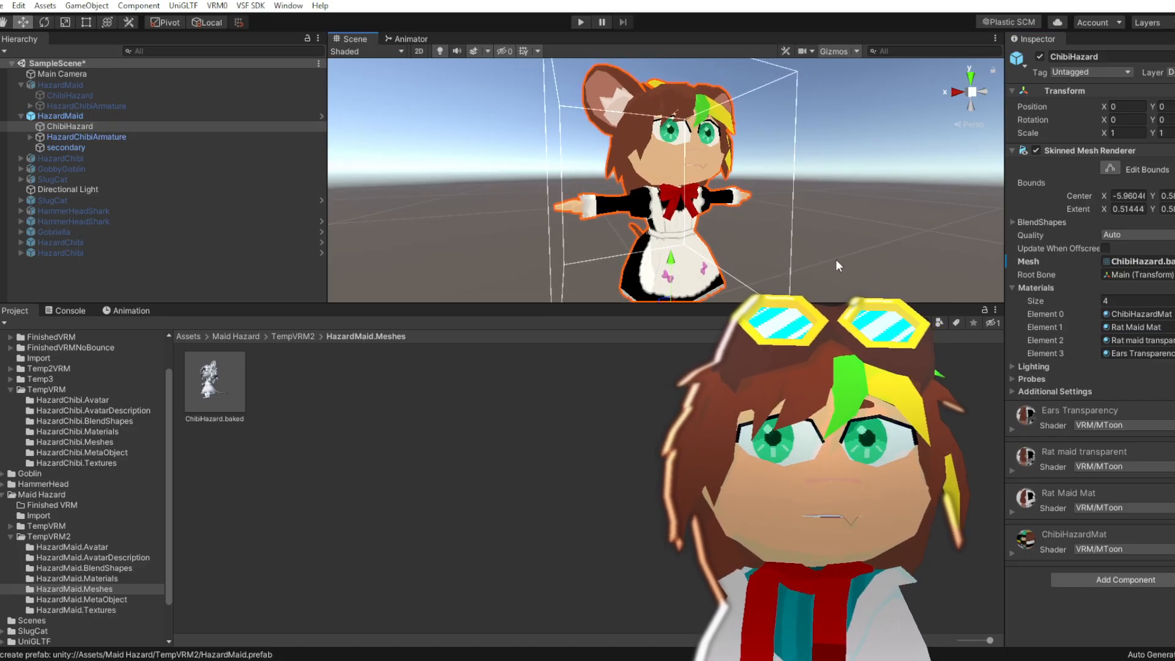
key(ctrl+z)
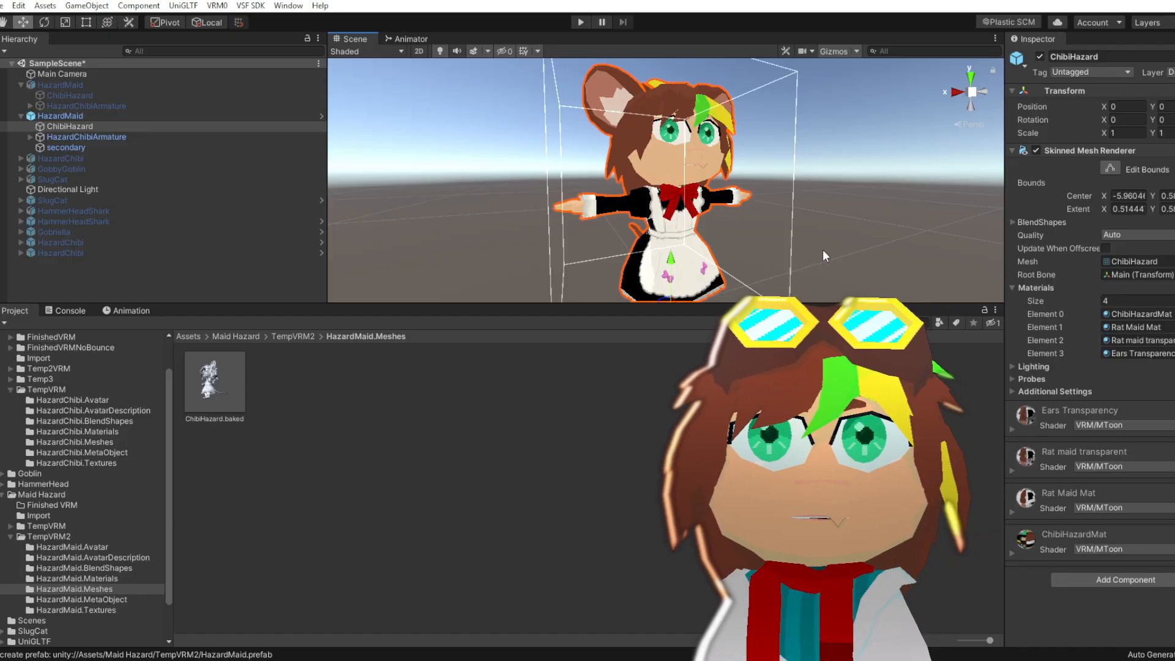
drag(216, 379, 1148, 267)
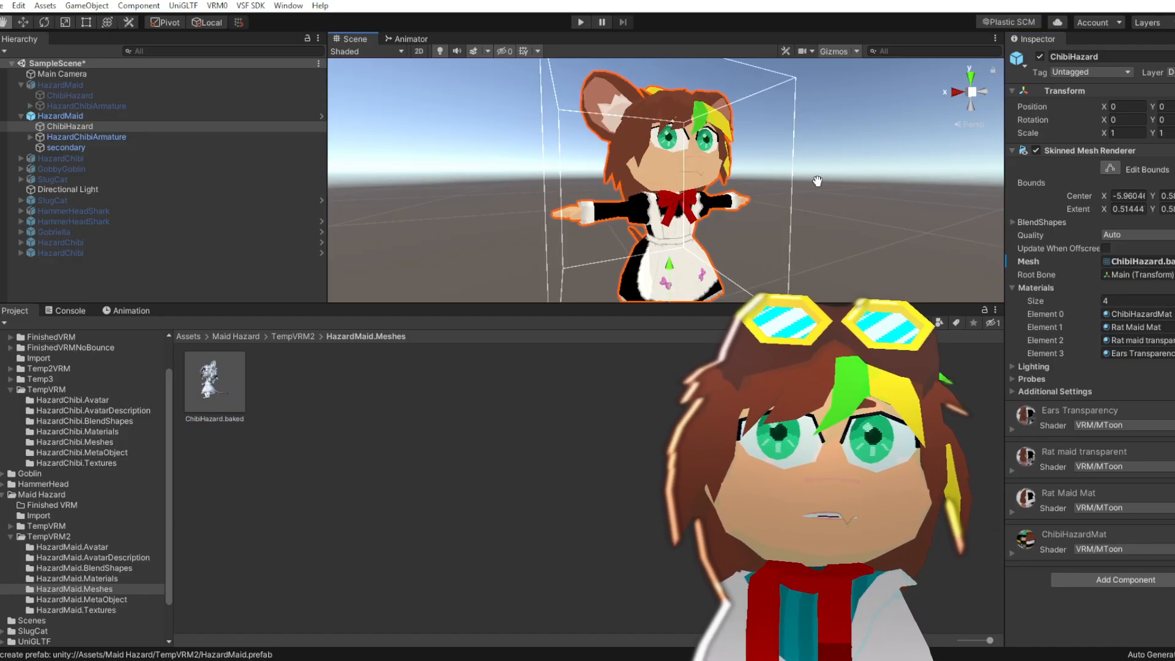
Examine both ears and their inner fur on the model from several angles in the scene
scroll(607, 203, up, 5)
scroll(606, 203, down, 2)
middle_drag(607, 203, 642, 240)
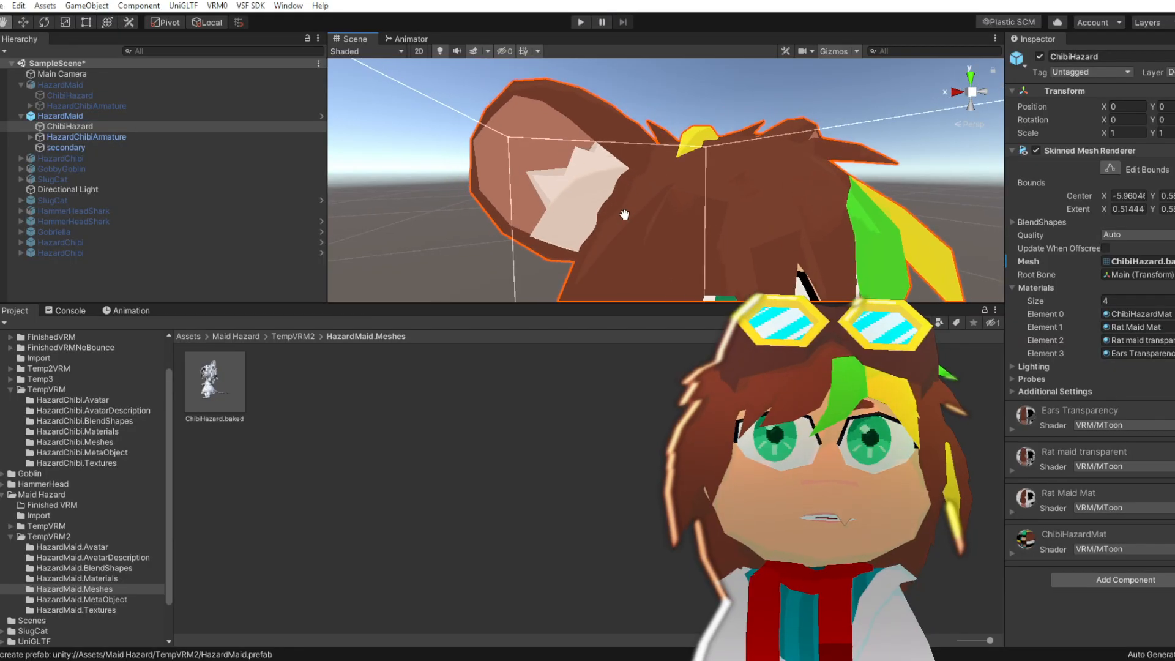
alt+drag(643, 241, 553, 218)
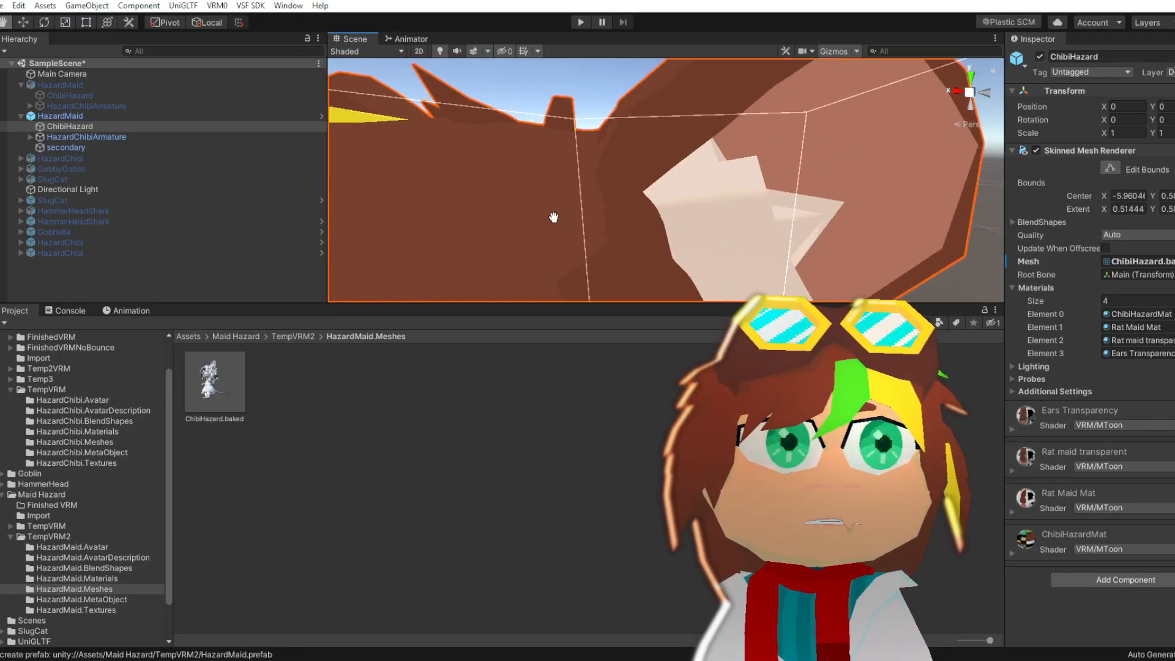
scroll(748, 226, down, 5)
scroll(747, 225, up, 5)
middle_drag(748, 225, 747, 192)
alt+drag(746, 192, 592, 216)
middle_drag(561, 201, 676, 202)
right_drag(676, 202, 685, 187)
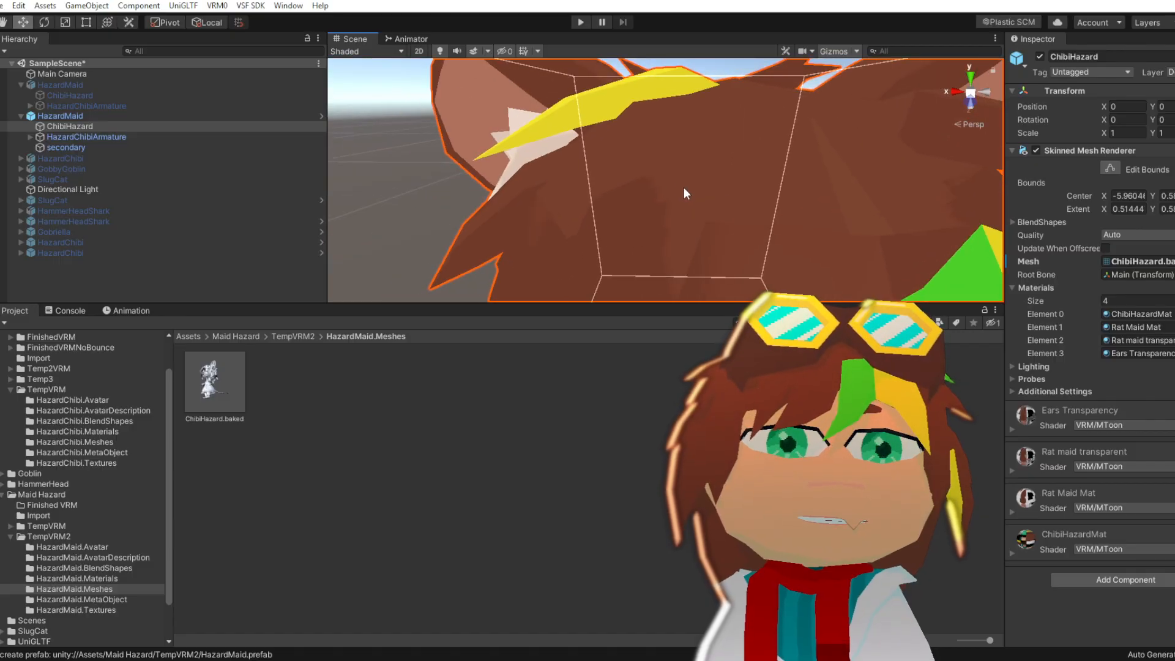
scroll(685, 187, down, 6)
right_drag(806, 213, 817, 230)
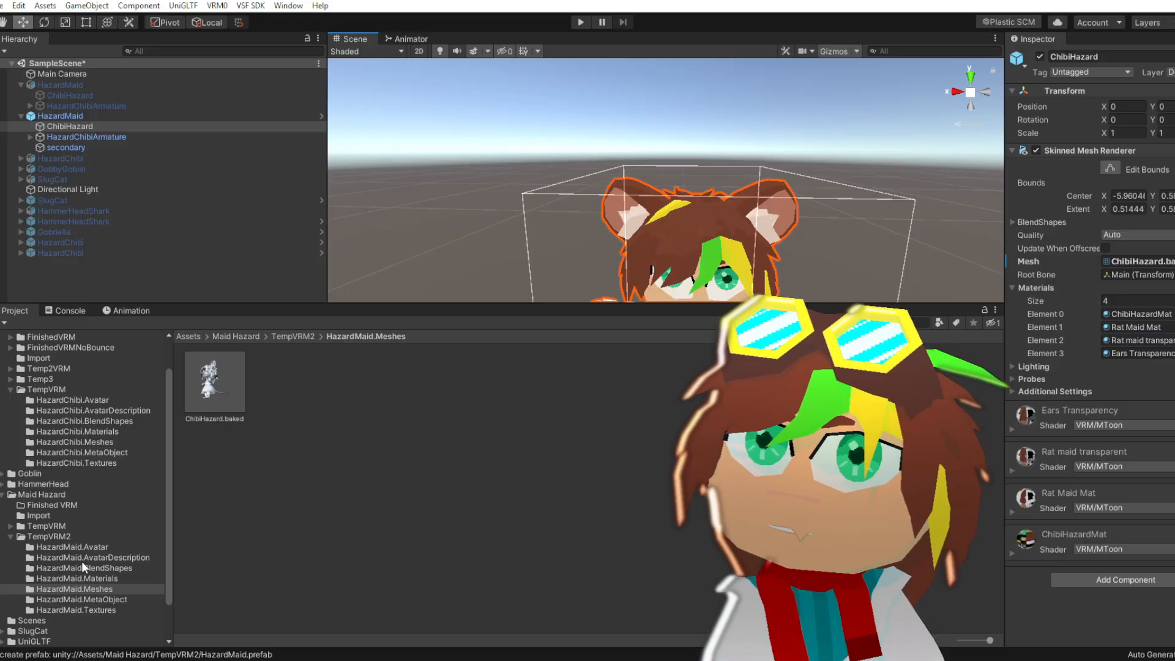
Check the baked mesh folders of ChibiHazard's TempVRM and Maid Hazard's TempVRM2, collapsing the ChibiHazard asset folder
click(120, 432)
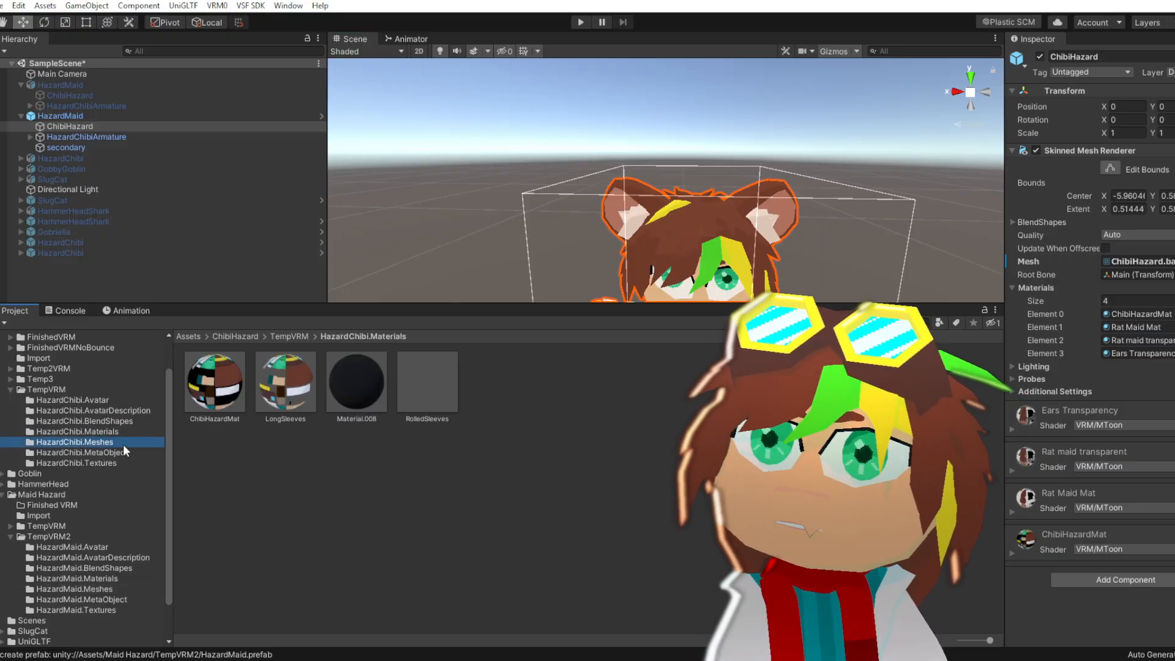
click(123, 443)
scroll(31, 413, up, 2)
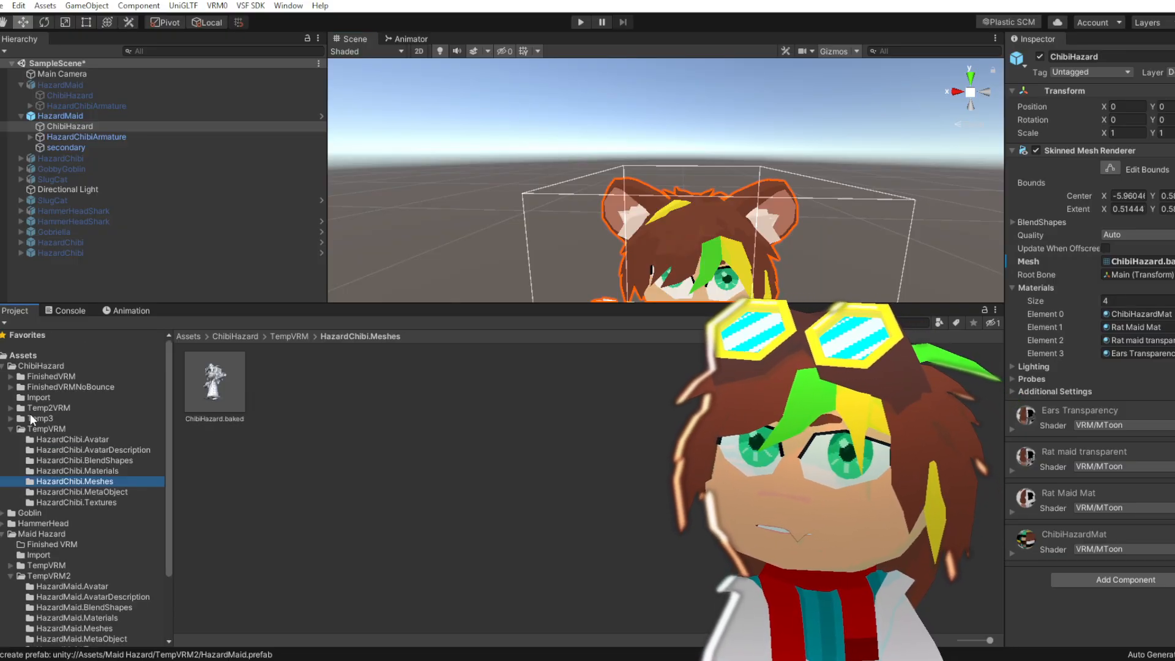
click(3, 366)
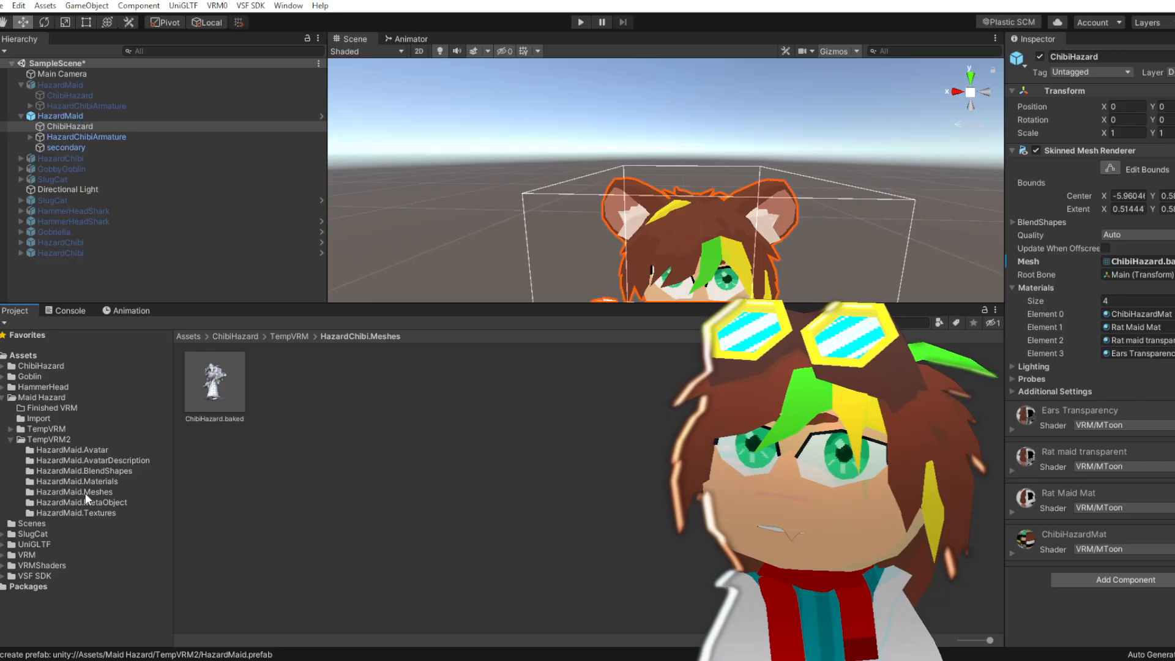
click(85, 493)
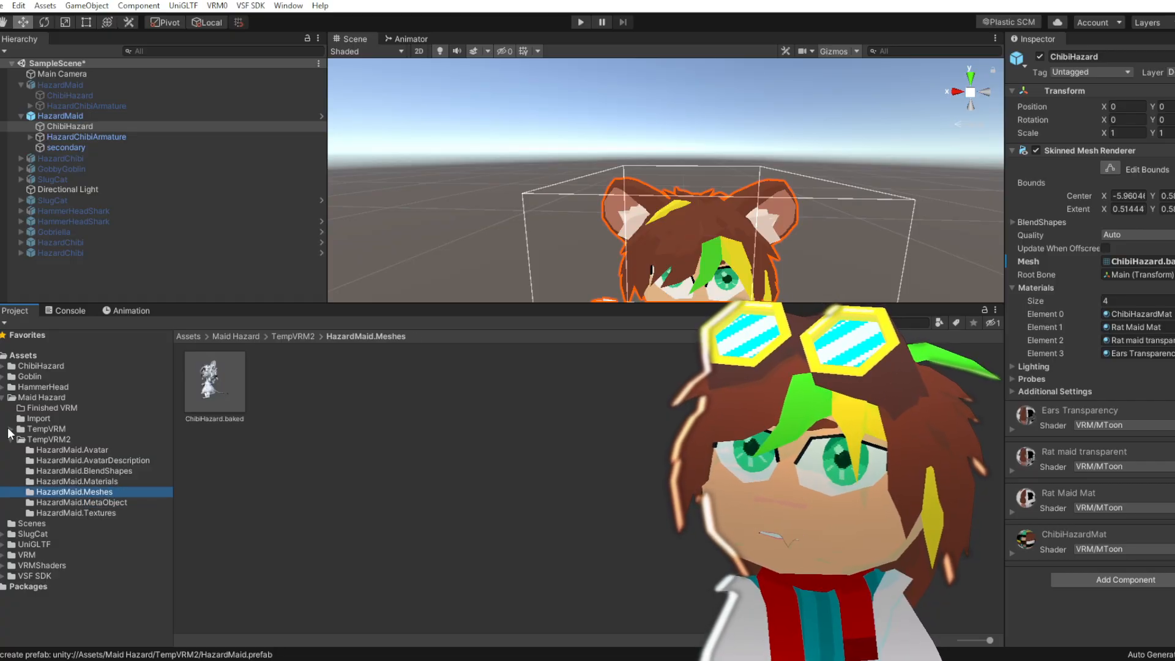
Delete the old ChibiHazard.baked mesh from the HazardMaid.Meshes folder in Maid Hazard's TempVRM
click(11, 429)
click(91, 481)
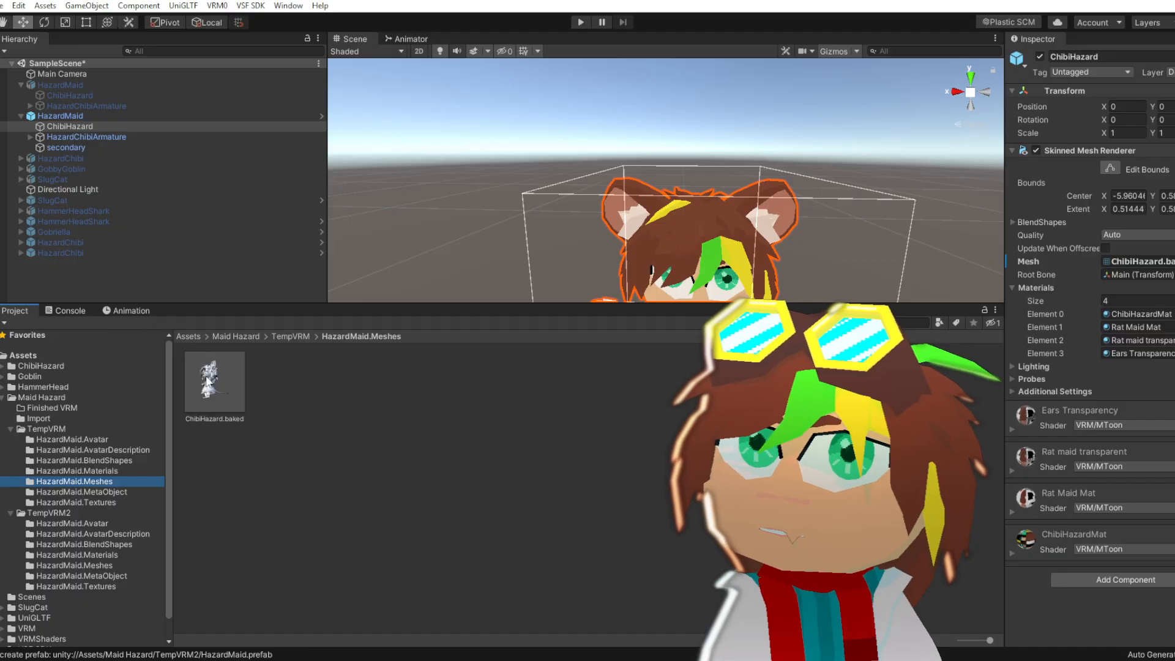
click(206, 380)
key(Delete)
click(669, 350)
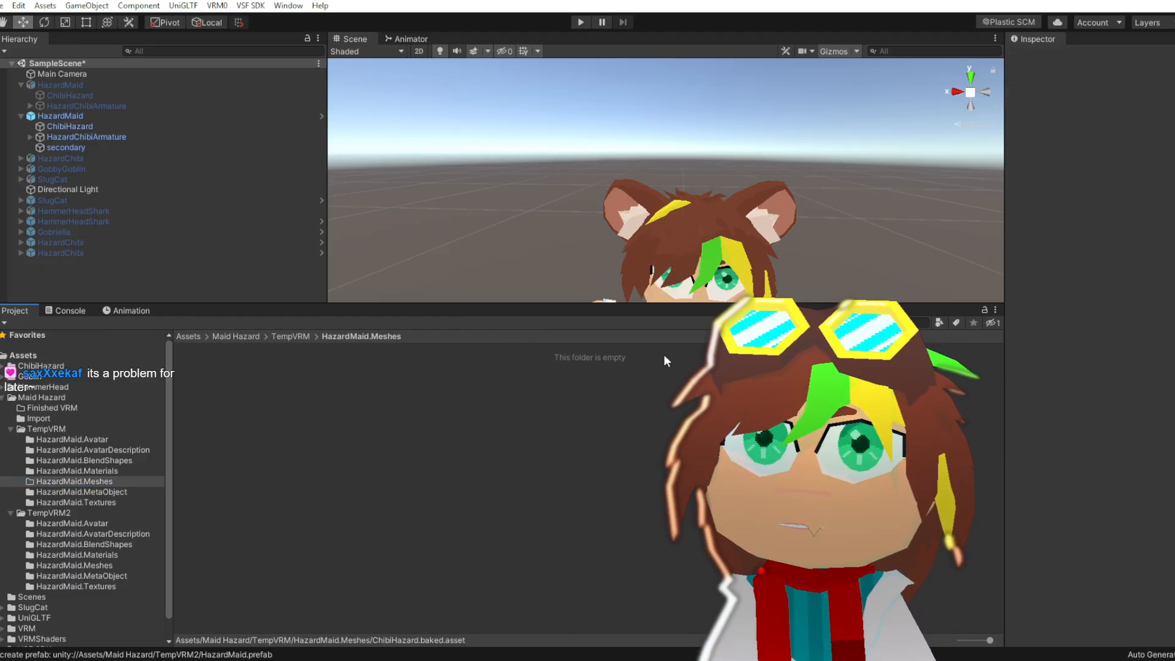
Move the new ChibiHazard.baked mesh from TempVRM2 into the HazardMaid.Meshes folder of TempVRM
click(69, 116)
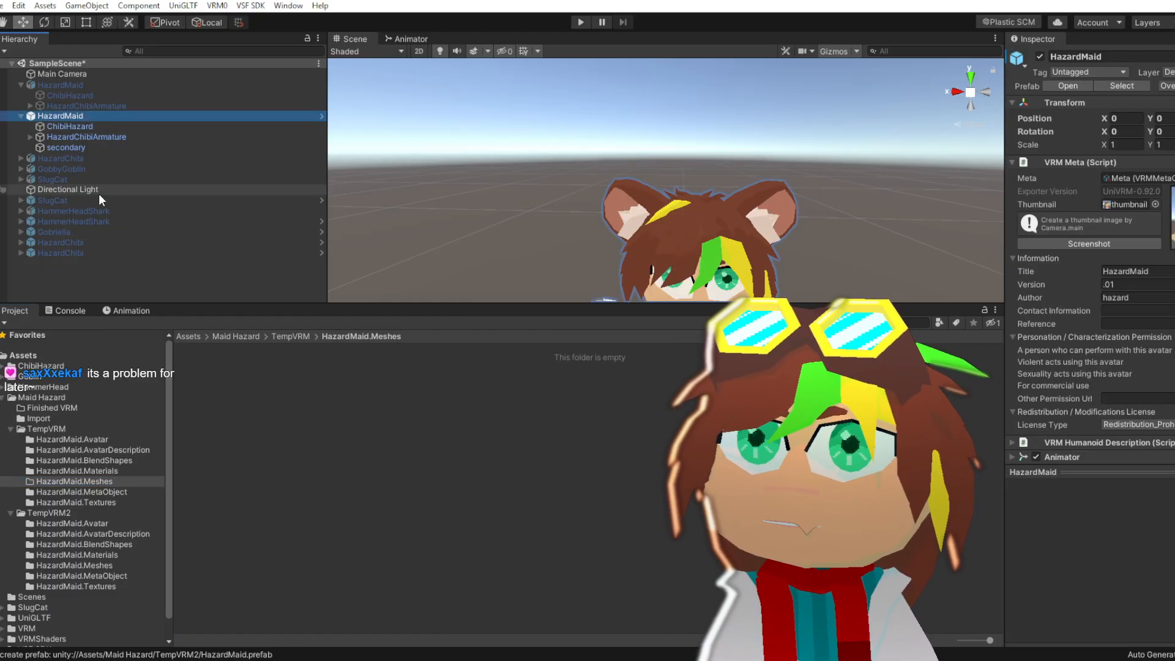
click(112, 565)
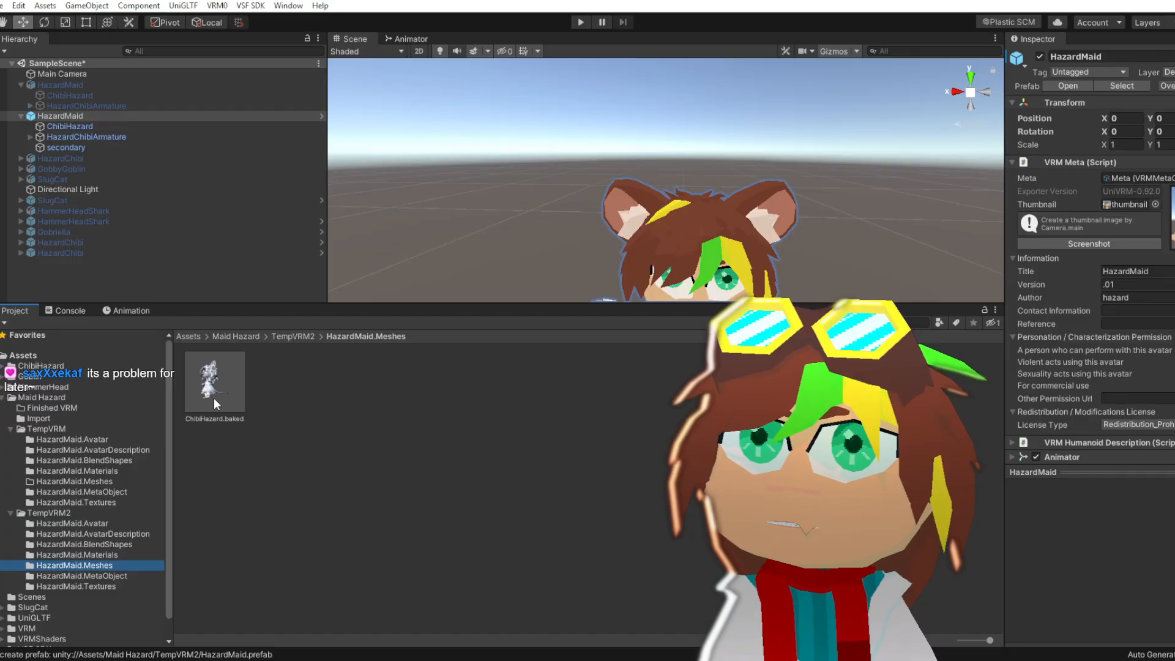
click(76, 126)
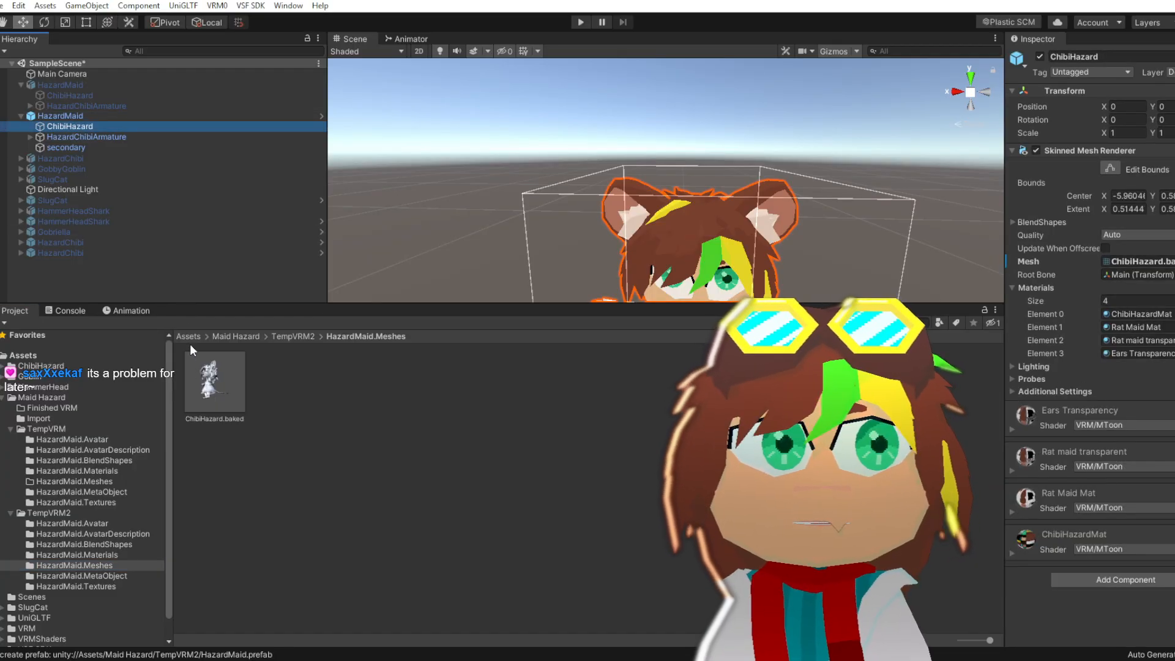
click(214, 386)
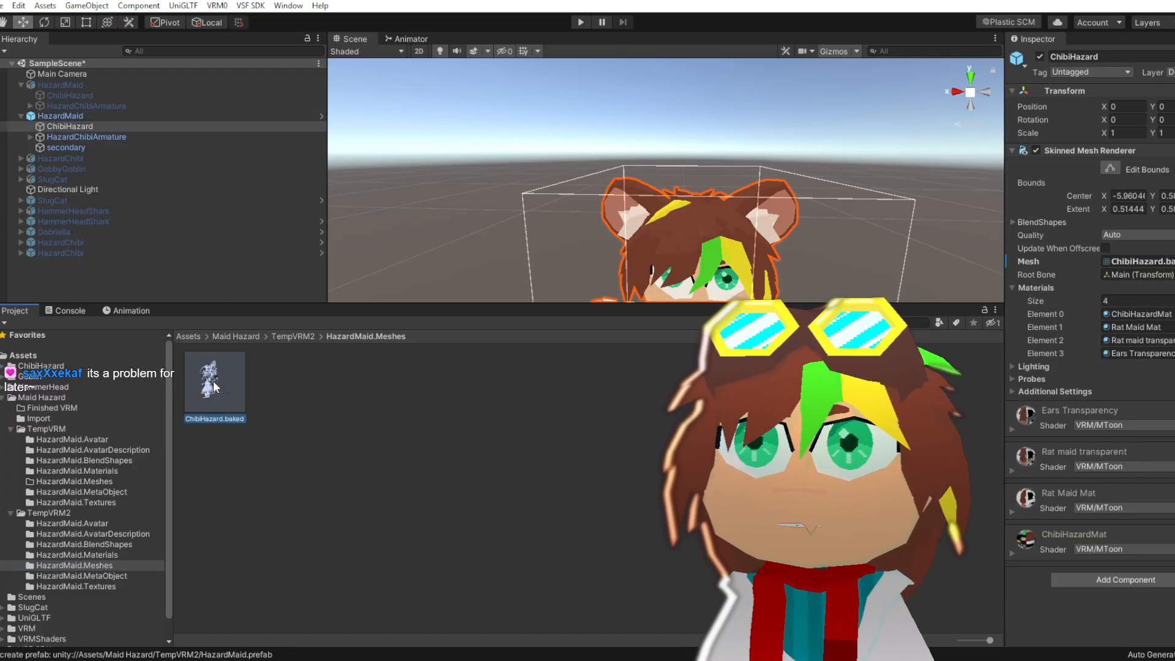
click(79, 482)
click(43, 429)
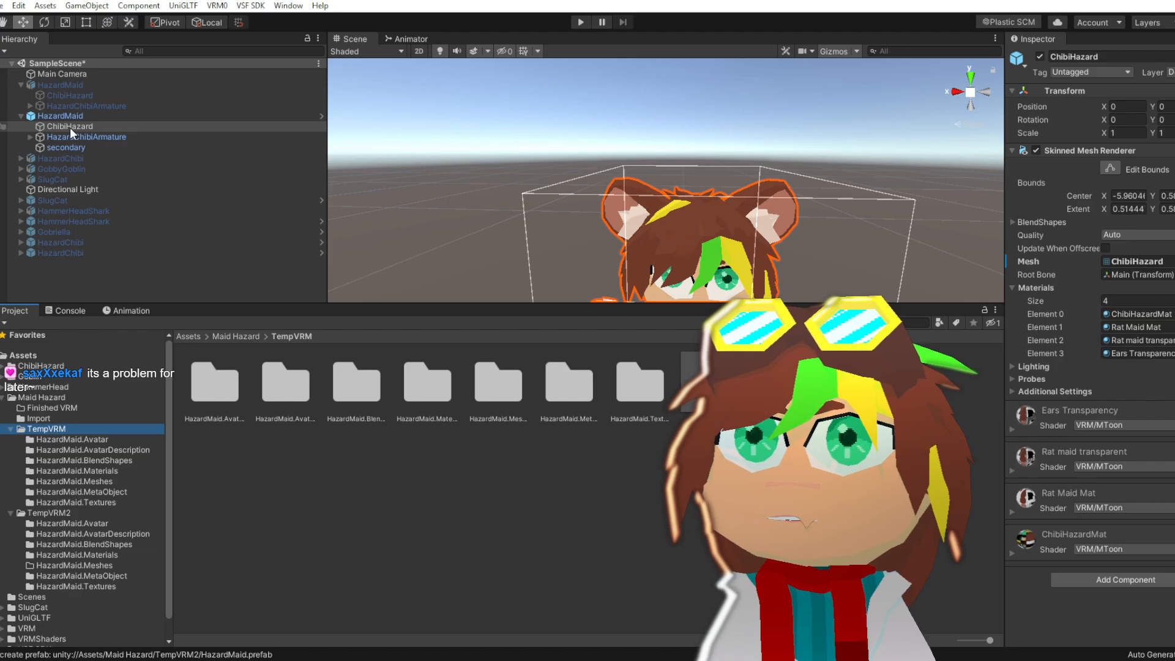
Open the overrides of the VRM HazardMaid prefab, and open its BlendShape asset for editing
click(197, 117)
click(1167, 86)
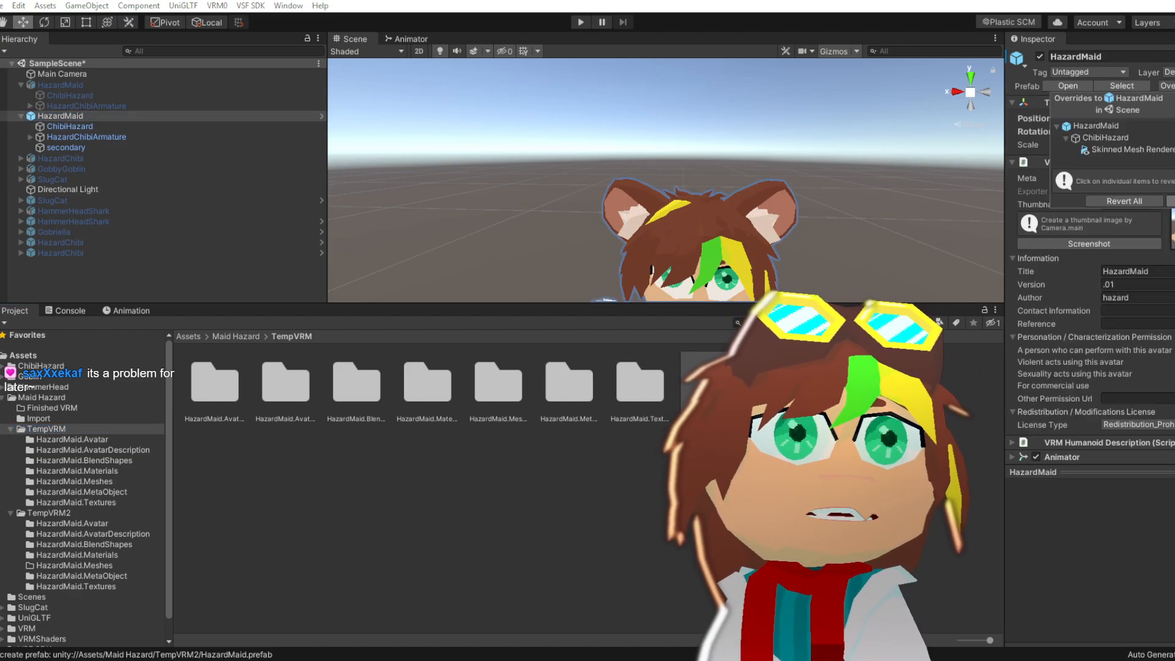
click(1155, 221)
scroll(1057, 381, down, 3)
double_click(1140, 364)
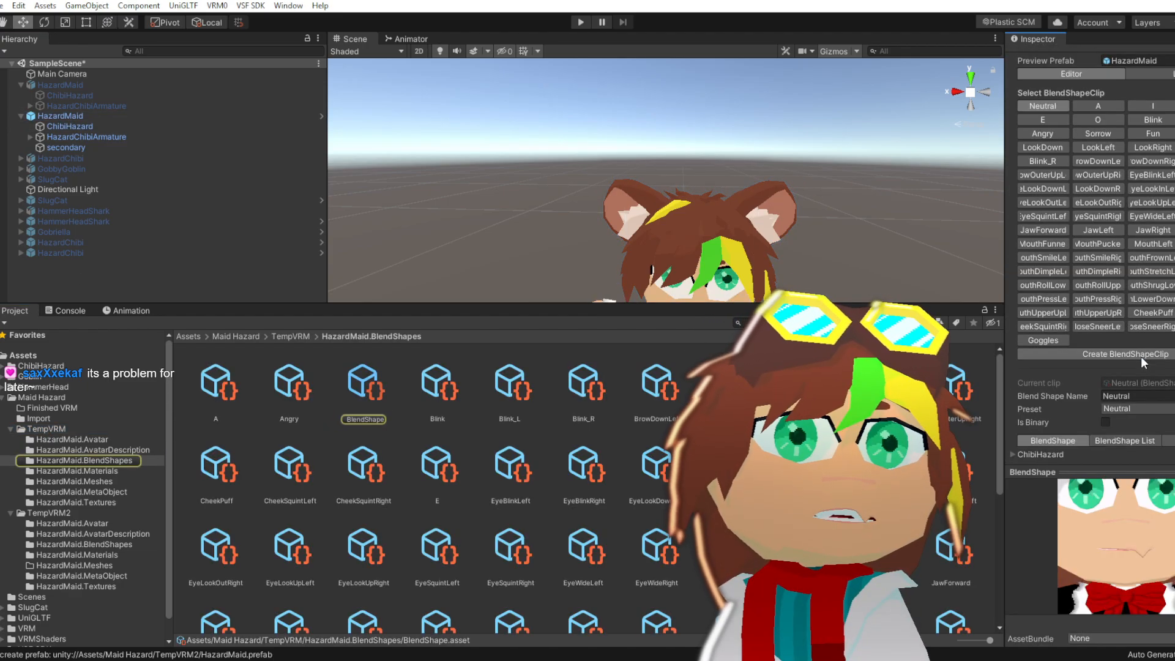
Select the Goggles blend shape clip, check the avatar preview, and open the clip's material list showing the Ears Transparency property
scroll(1099, 584, down, 5)
scroll(1115, 555, up, 4)
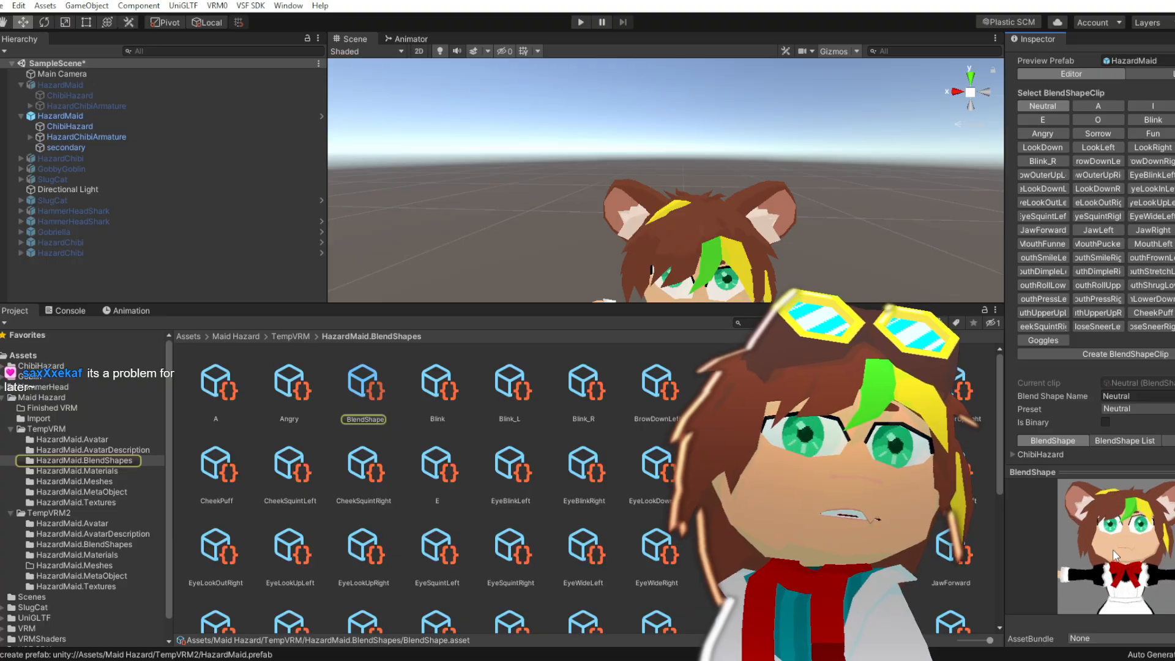
click(1043, 339)
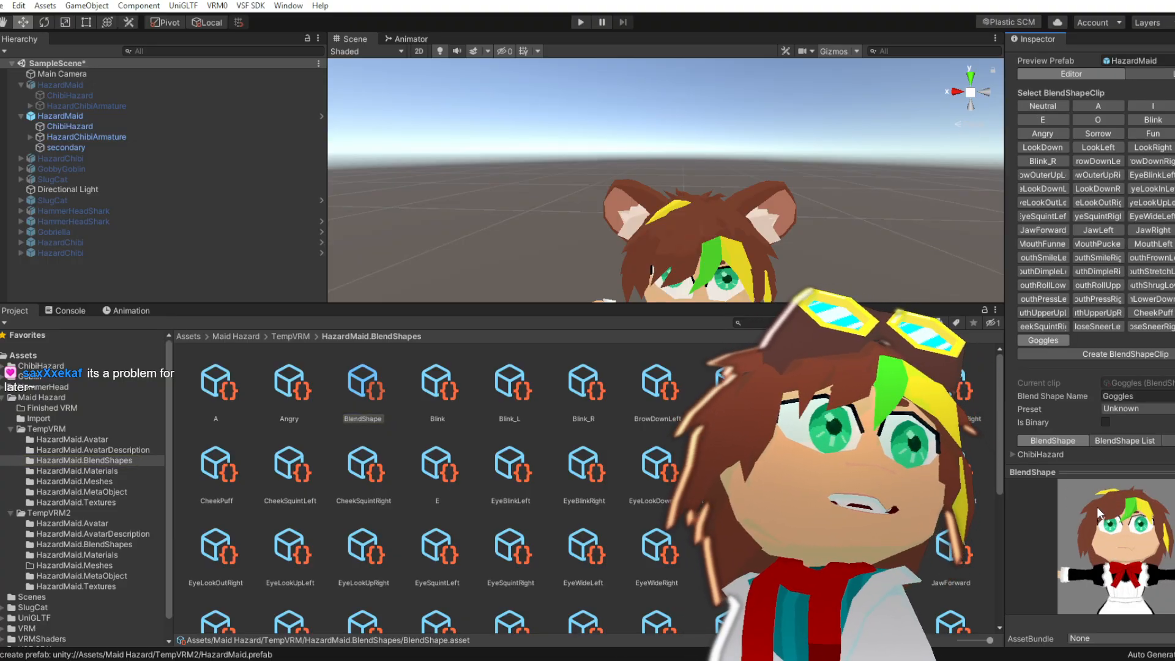
drag(1097, 506, 55, 529)
scroll(1122, 533, down, 5)
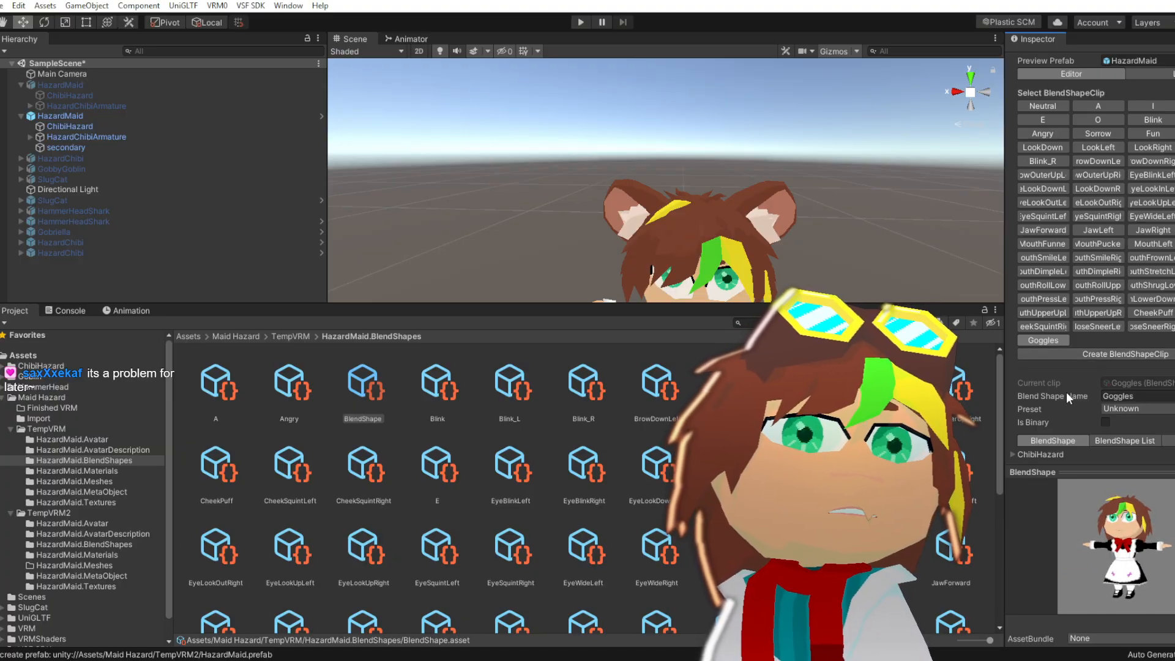
click(1014, 453)
scroll(1026, 439, down, 10)
scroll(1026, 440, up, 15)
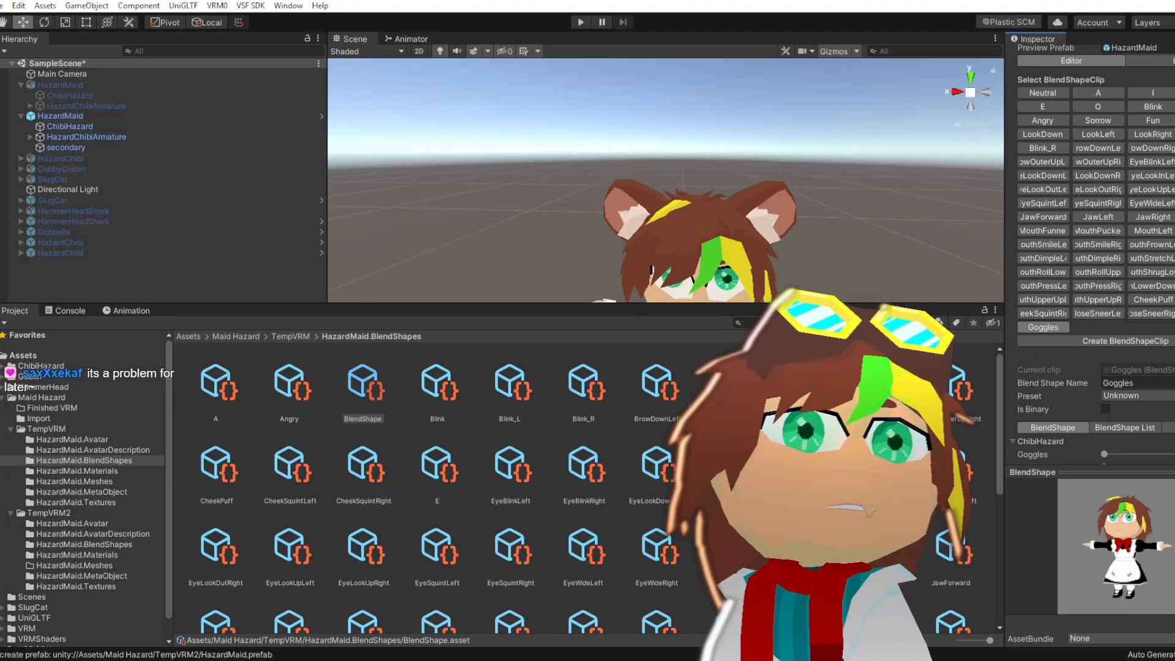
scroll(1085, 442, down, 3)
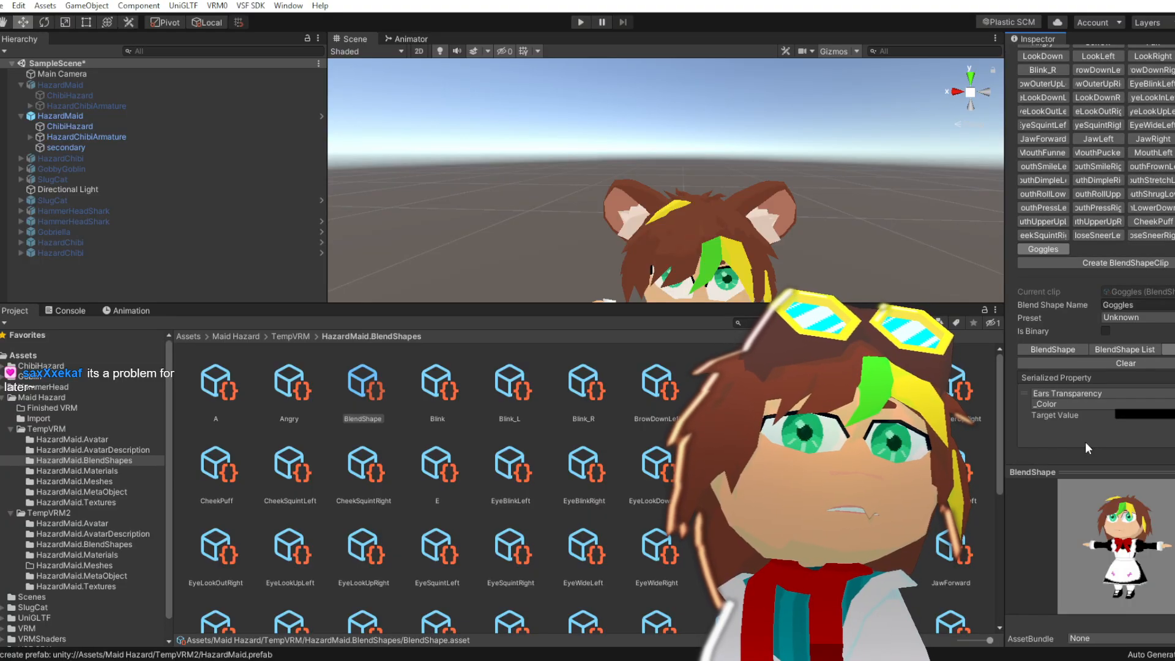
Set the Goggles clip's Ears Transparency _Color target value to white FFFFFF with alpha 100, and check the ear up close in the preview
click(1133, 413)
drag(1073, 423, 1080, 431)
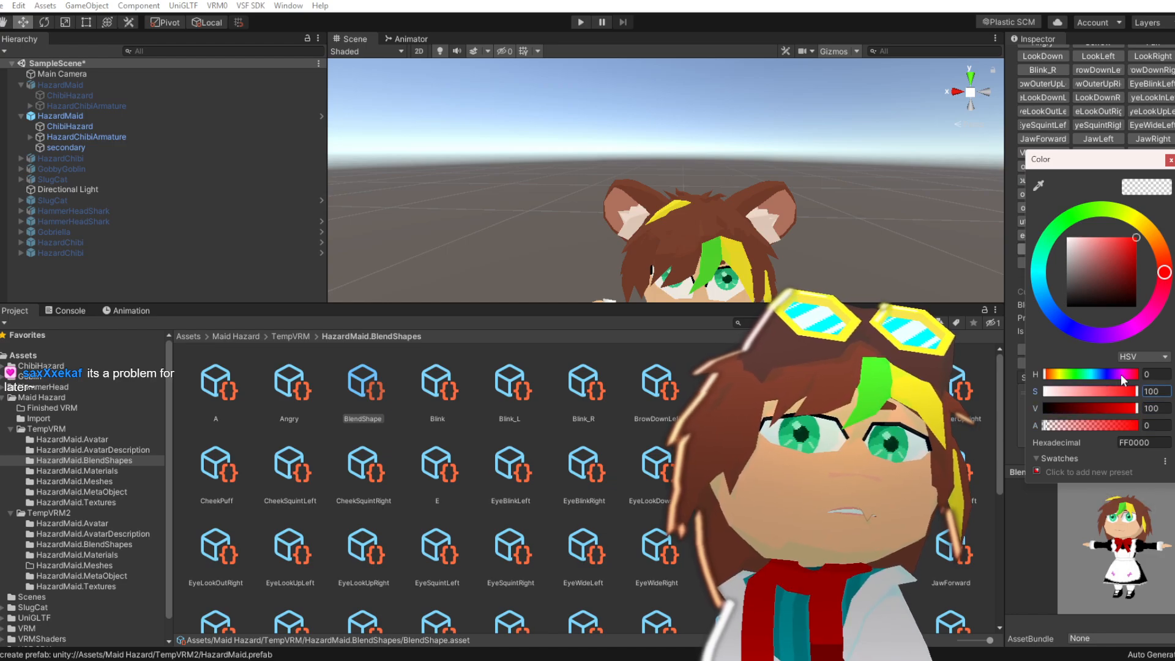
drag(1111, 257, 986, 207)
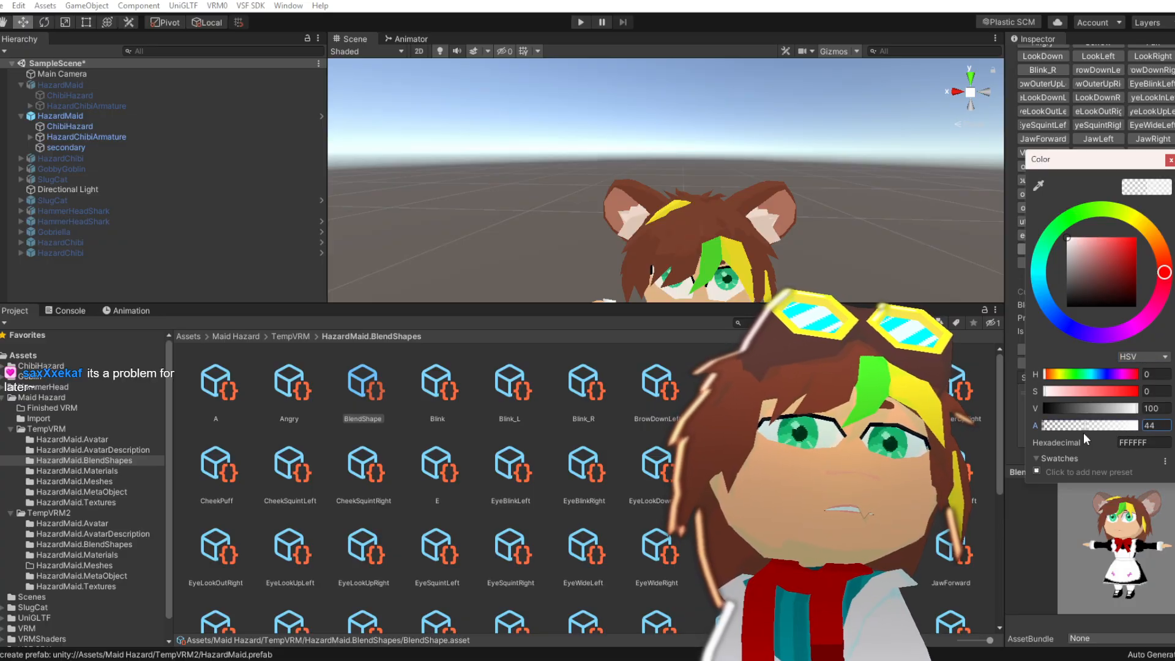
scroll(1145, 526, up, 5)
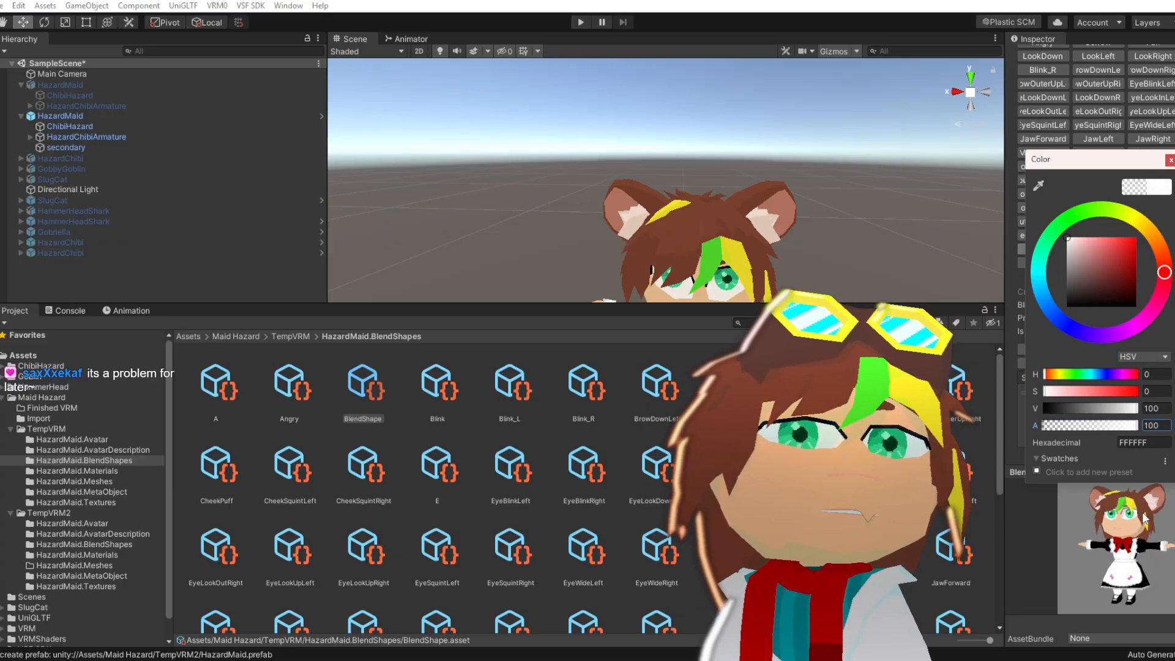
middle_drag(1147, 520, 1099, 580)
scroll(1095, 573, up, 5)
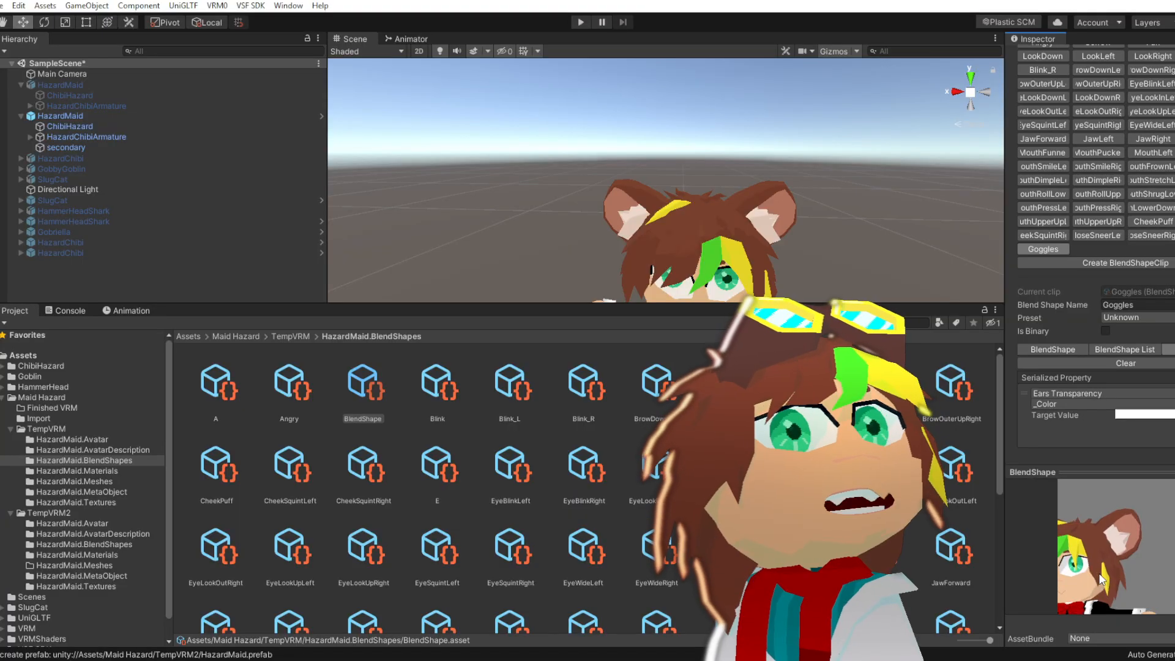
scroll(1118, 575, down, 2)
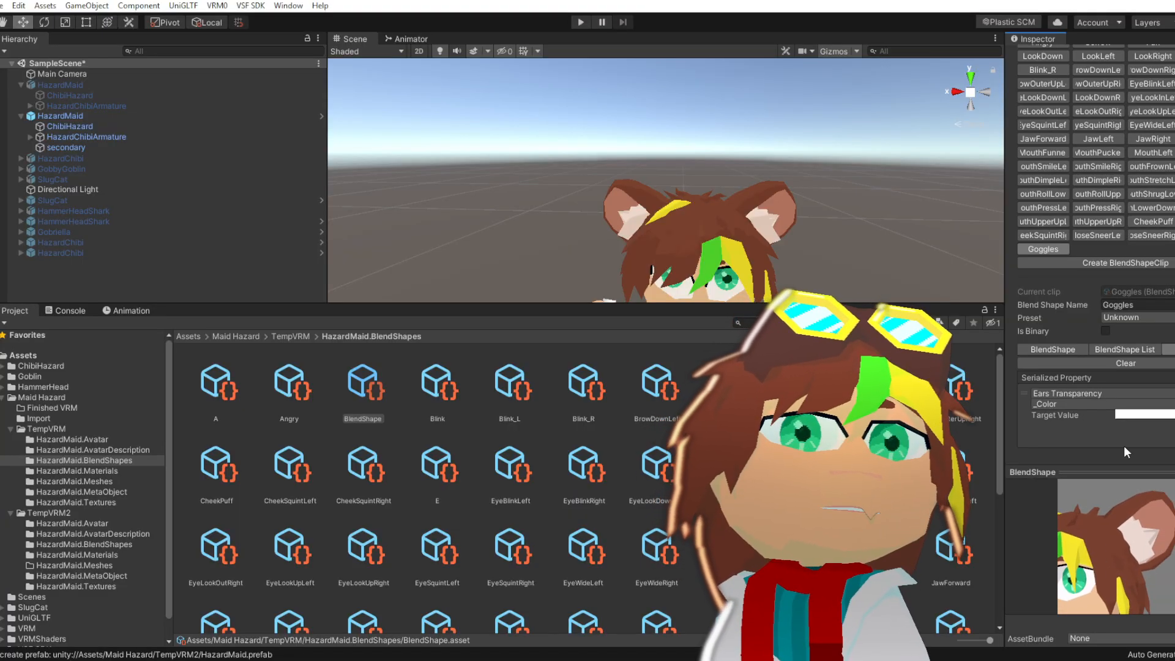
Test the ear fade by lowering the Goggles target colour's alpha to 38, and restore it to 100
click(1162, 415)
drag(1123, 428, 1079, 436)
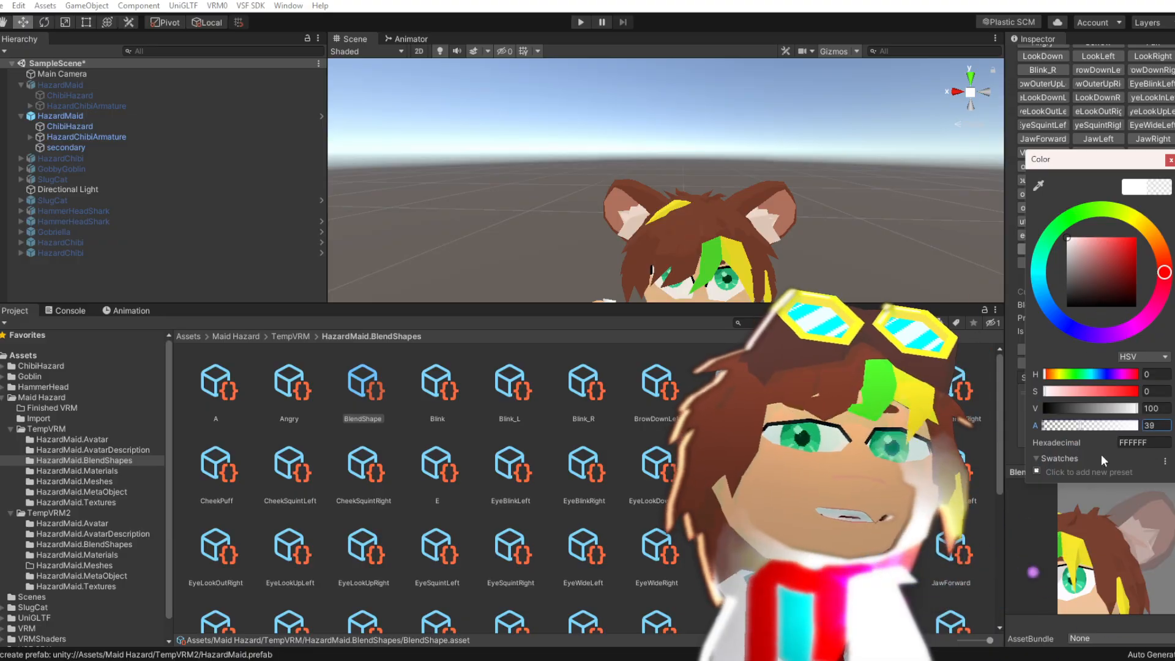
click(1124, 425)
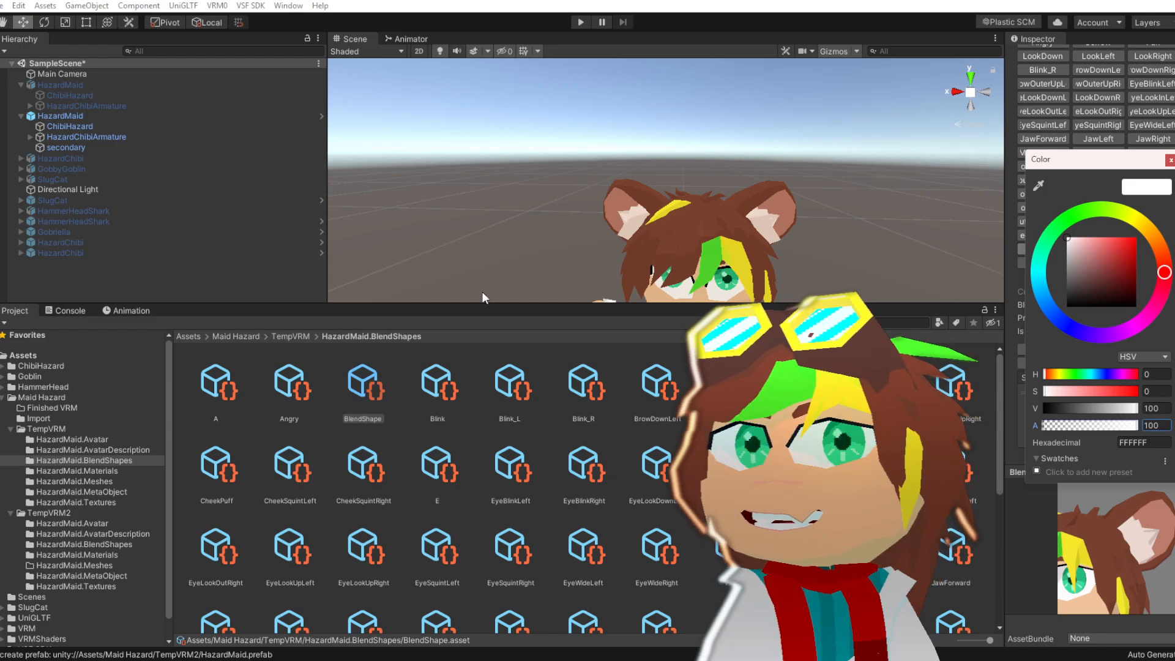
Examine the maid avatar from the side in the Scene view, focusing on the tail
scroll(601, 192, down, 5)
click(695, 198)
middle_drag(795, 245, 729, 169)
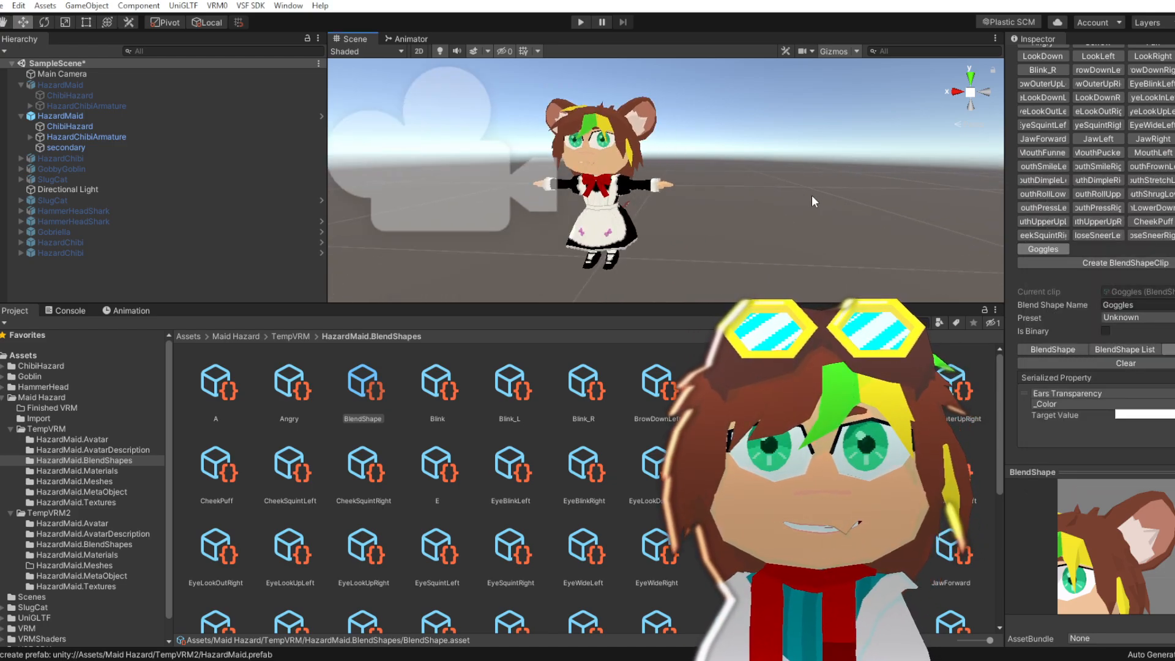
alt+drag(812, 198, 502, 194)
scroll(759, 244, up, 6)
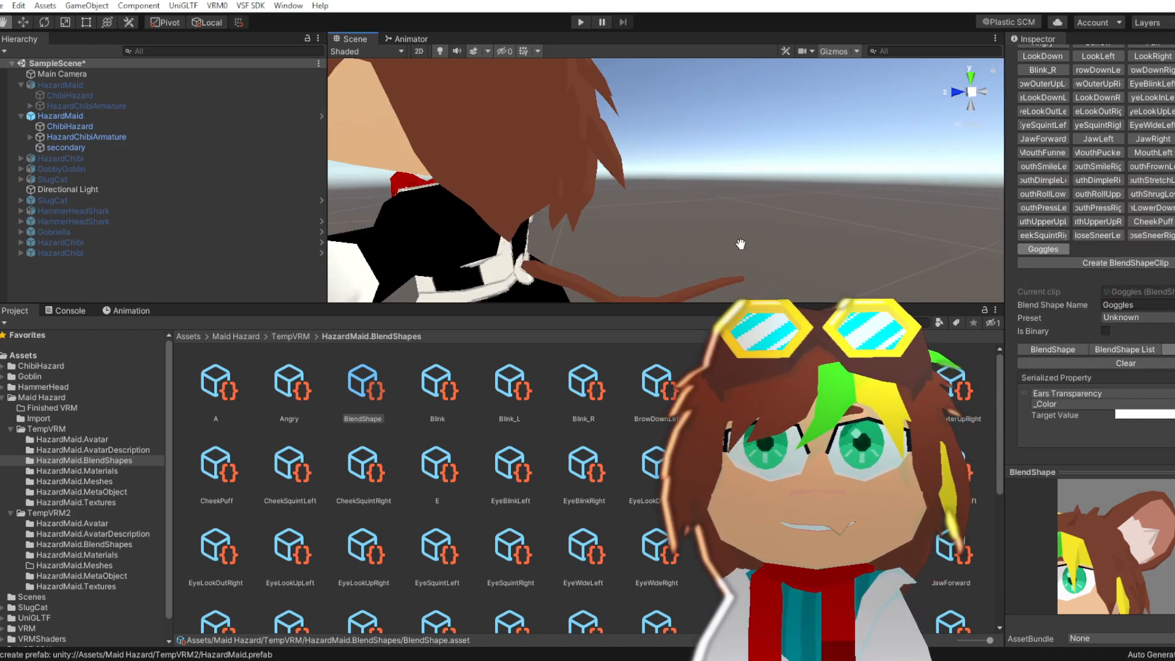
middle_drag(725, 246, 704, 230)
scroll(704, 230, down, 5)
scroll(617, 254, up, 3)
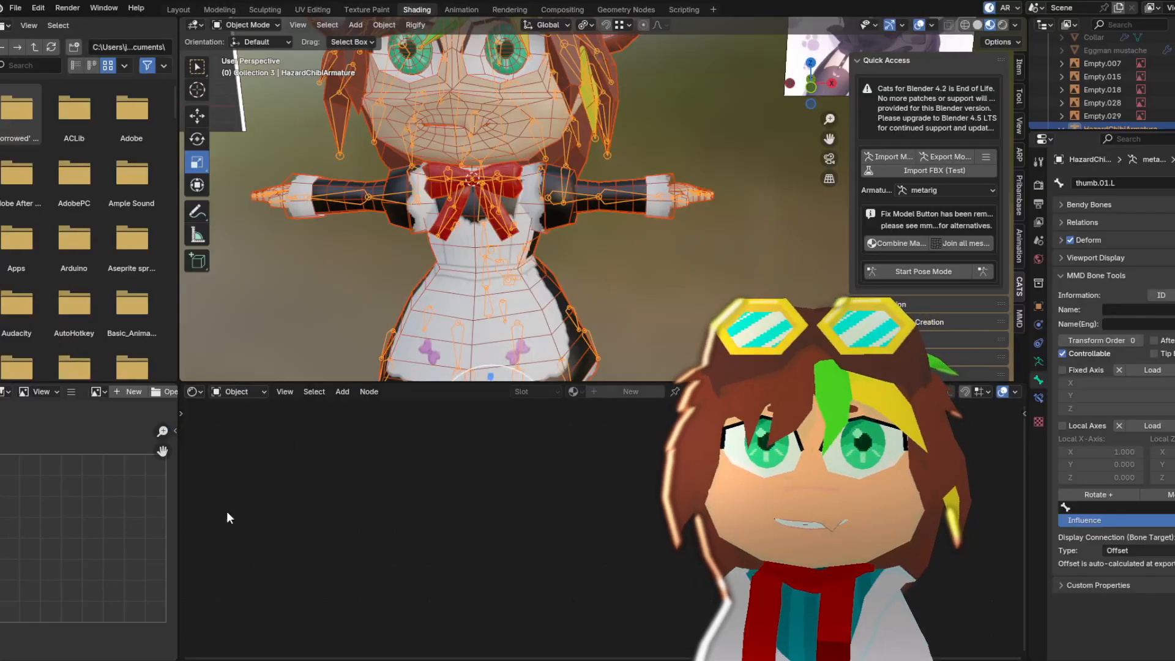
Switch to Blender, enter Edit Mode on the ChibiHazard mesh and try selecting the entire linked tail
scroll(479, 320, up, 3)
middle_drag(479, 321, 508, 242)
click(504, 239)
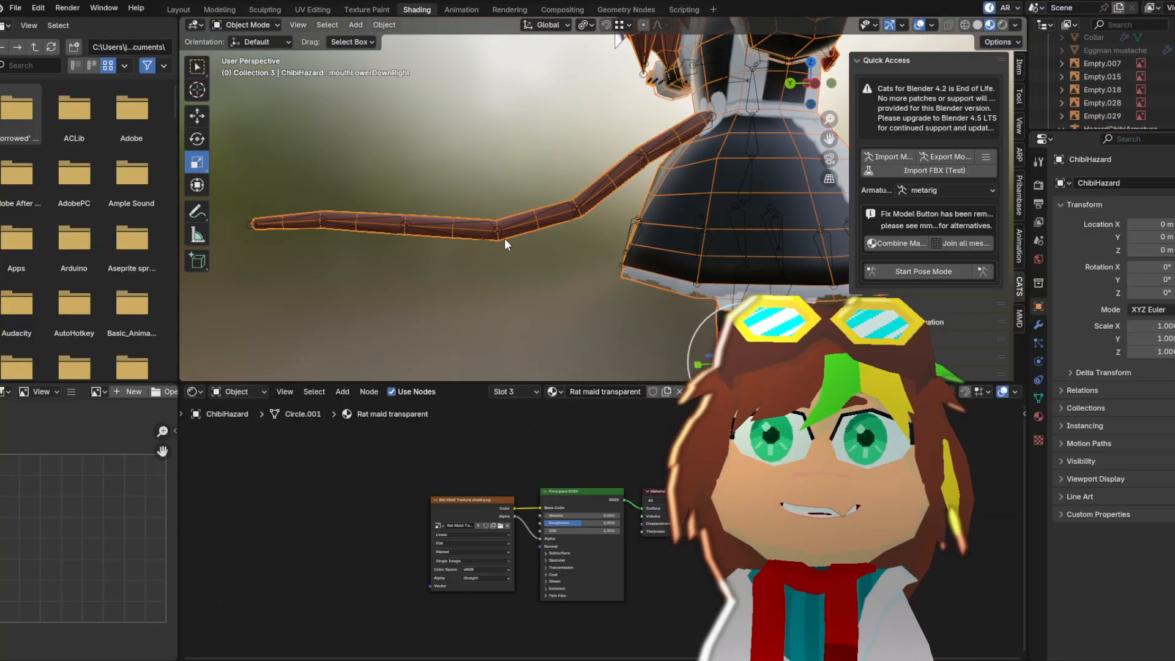
key(Tab)
drag(250, 185, 376, 263)
shift+drag(314, 163, 483, 312)
middle_drag(439, 223, 383, 212)
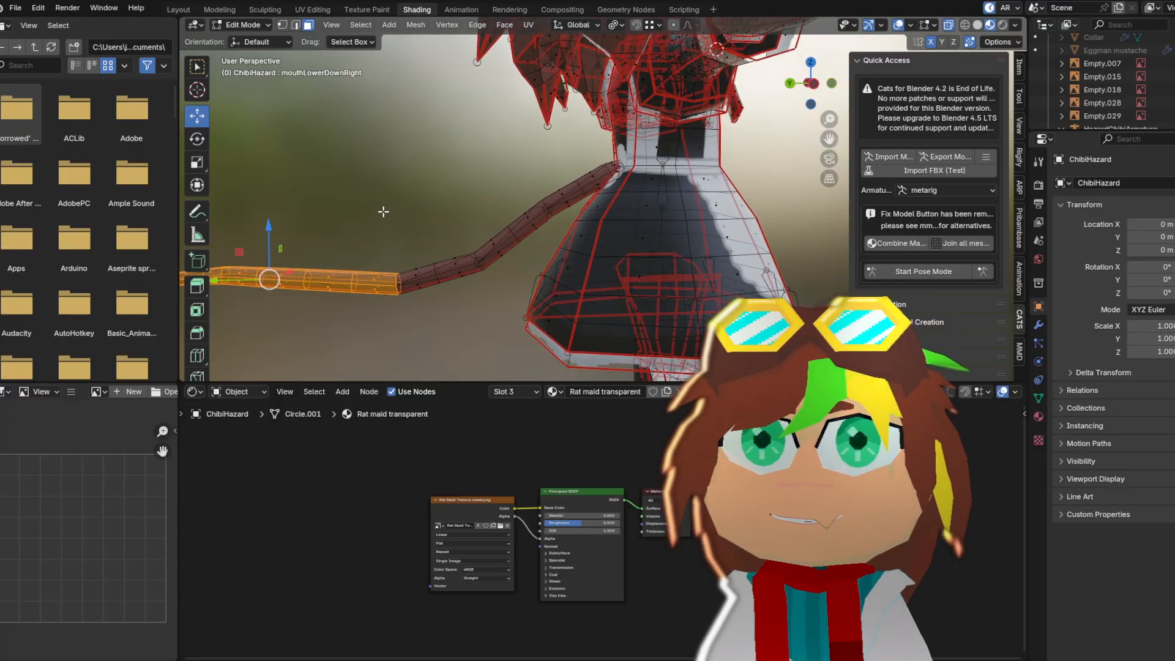
key(l)
middle_drag(422, 260, 230, 151)
click(17, 8)
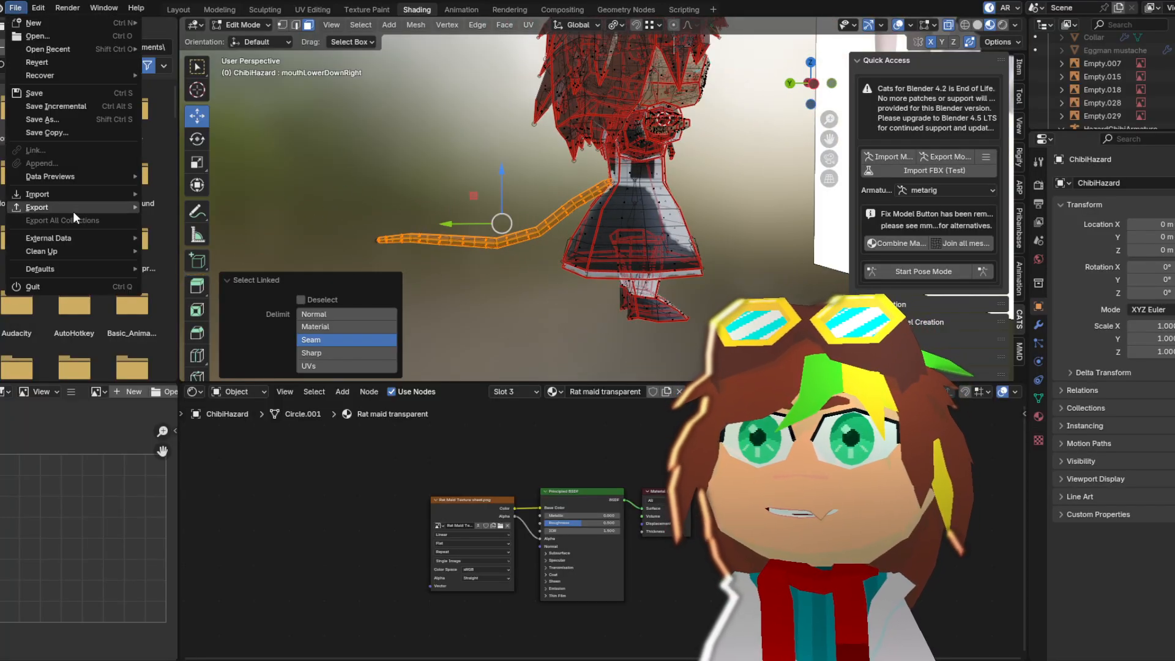
click(503, 270)
Select the whole linked tail, assign the Ears Transparency material to it, and return to Object Mode
scroll(490, 266, up, 5)
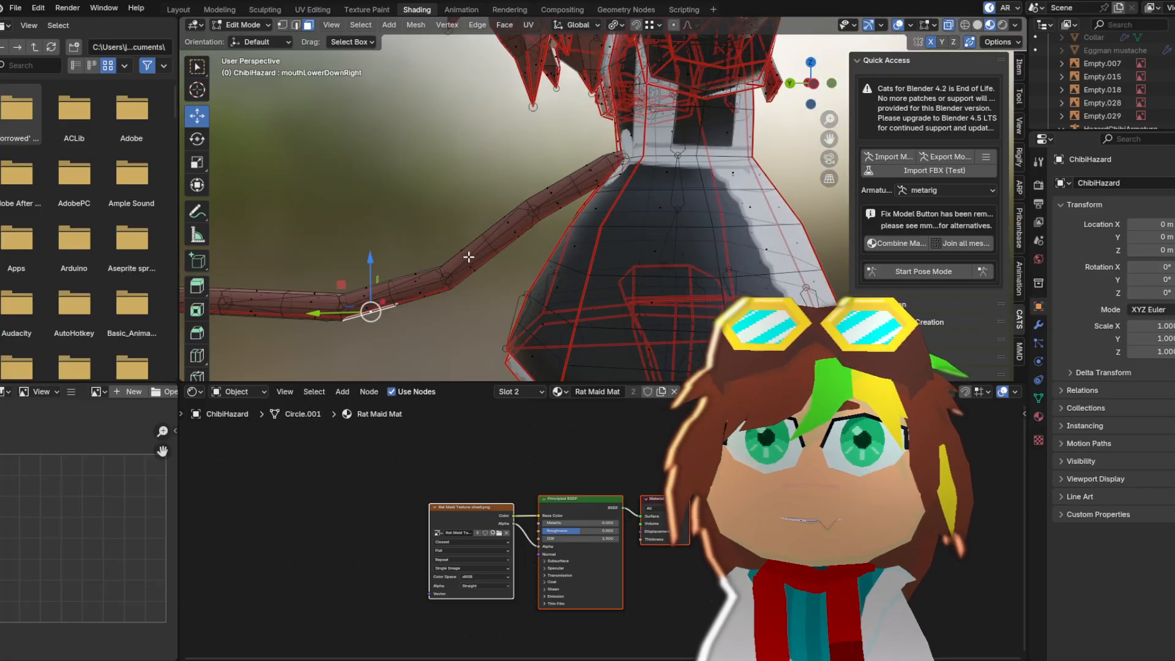
key(l)
click(519, 391)
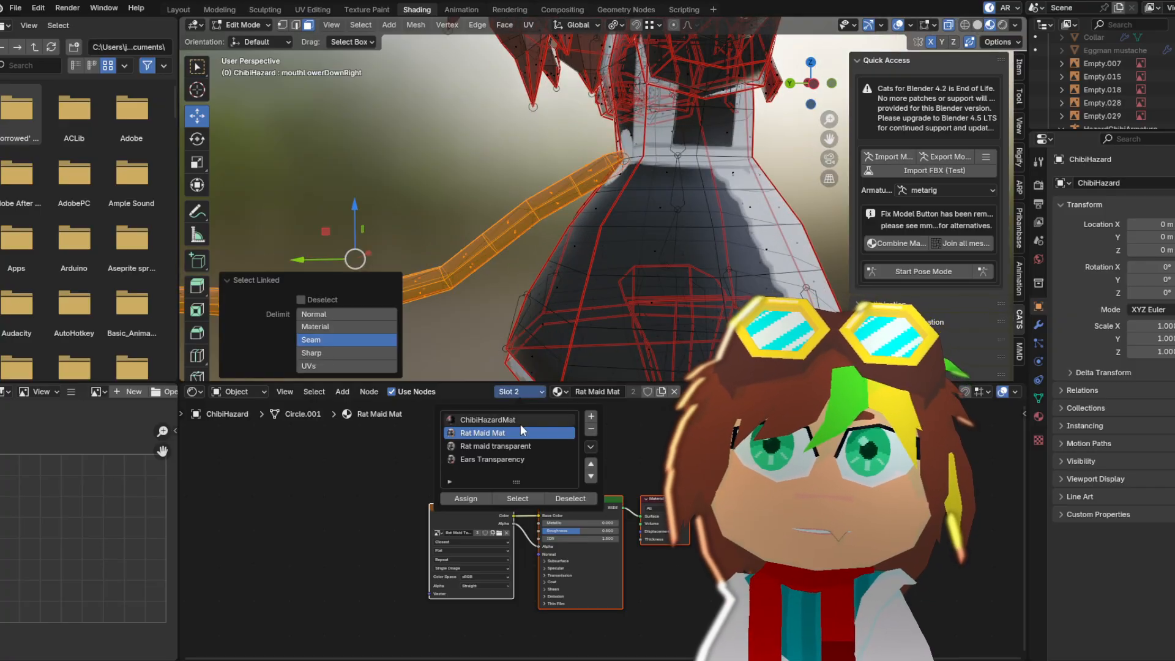
click(515, 461)
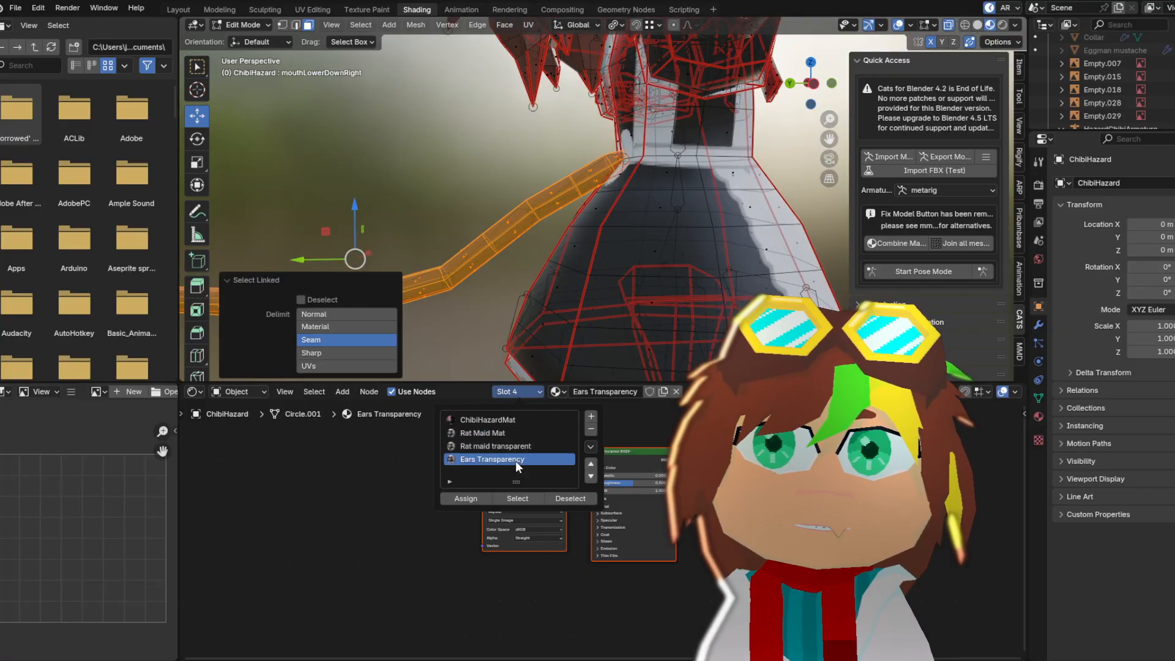
click(486, 494)
scroll(422, 293, down, 5)
middle_drag(441, 297, 432, 329)
key(Tab)
scroll(432, 329, up, 3)
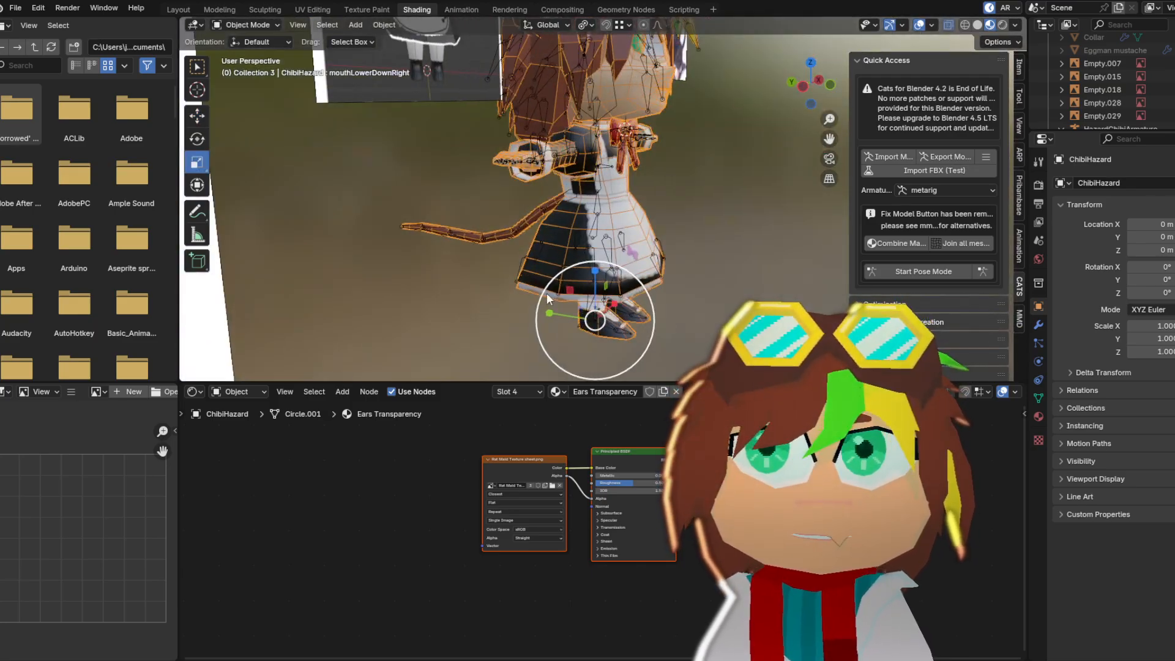
Save the Blender file and export the selected model and armature as FBX, overwriting HazardModelMaidVersion3.fbx in Maid Hazard's Import folder
middle_drag(619, 219, 495, 210)
key(ctrl+s)
click(456, 151)
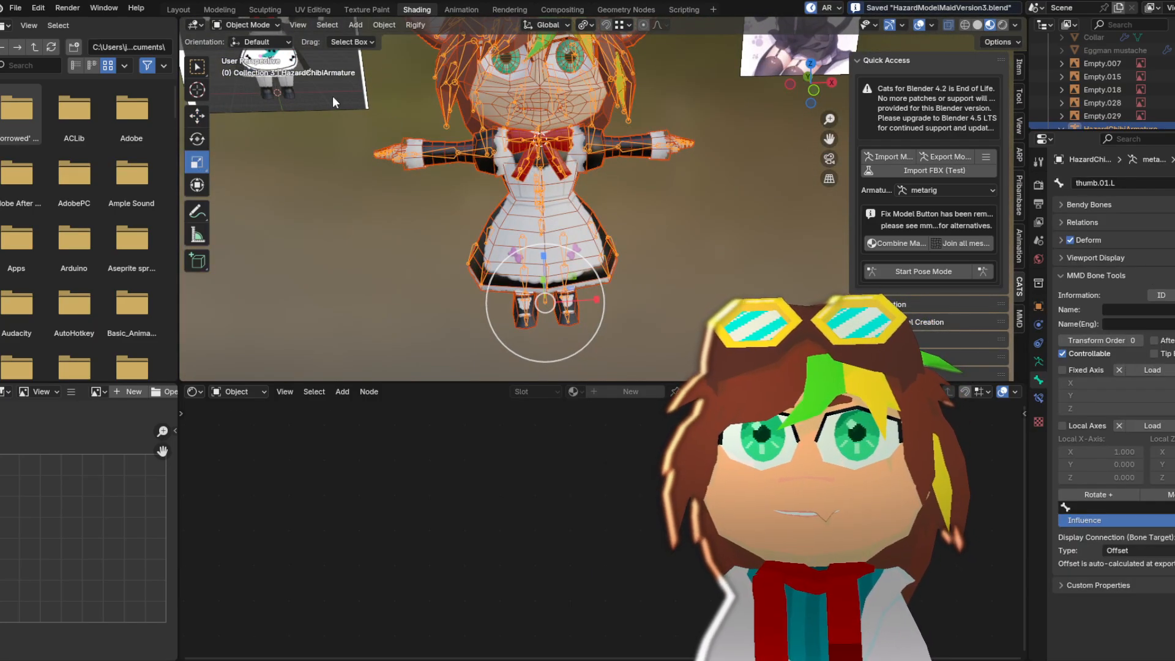
click(16, 8)
mouse_move(53, 208)
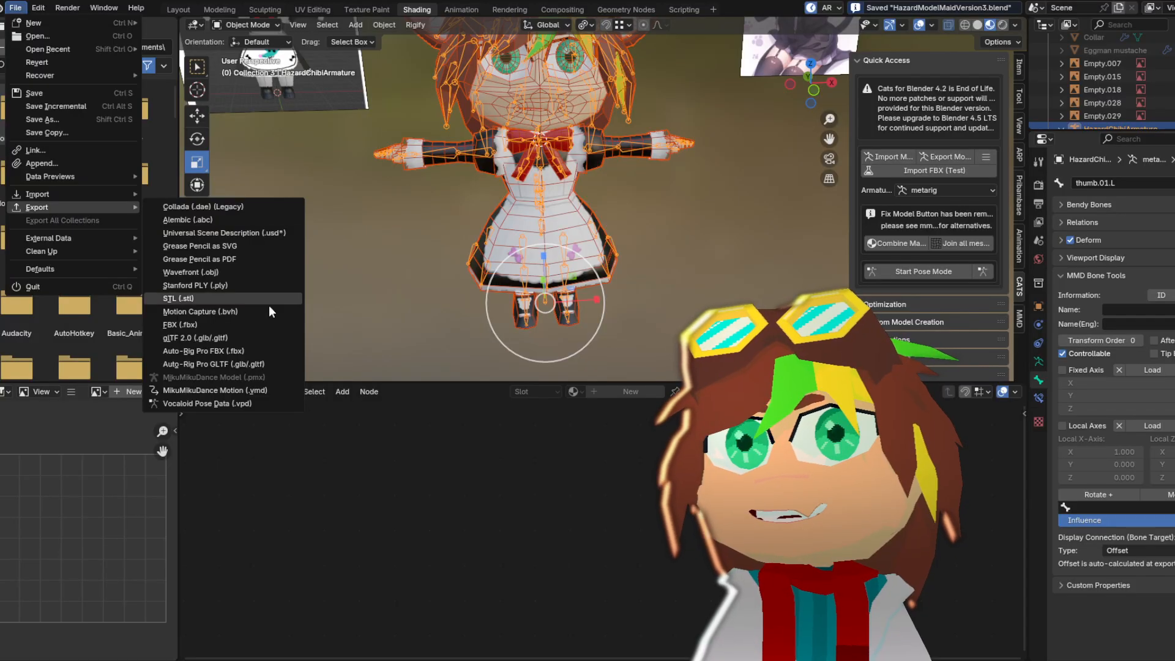
click(189, 324)
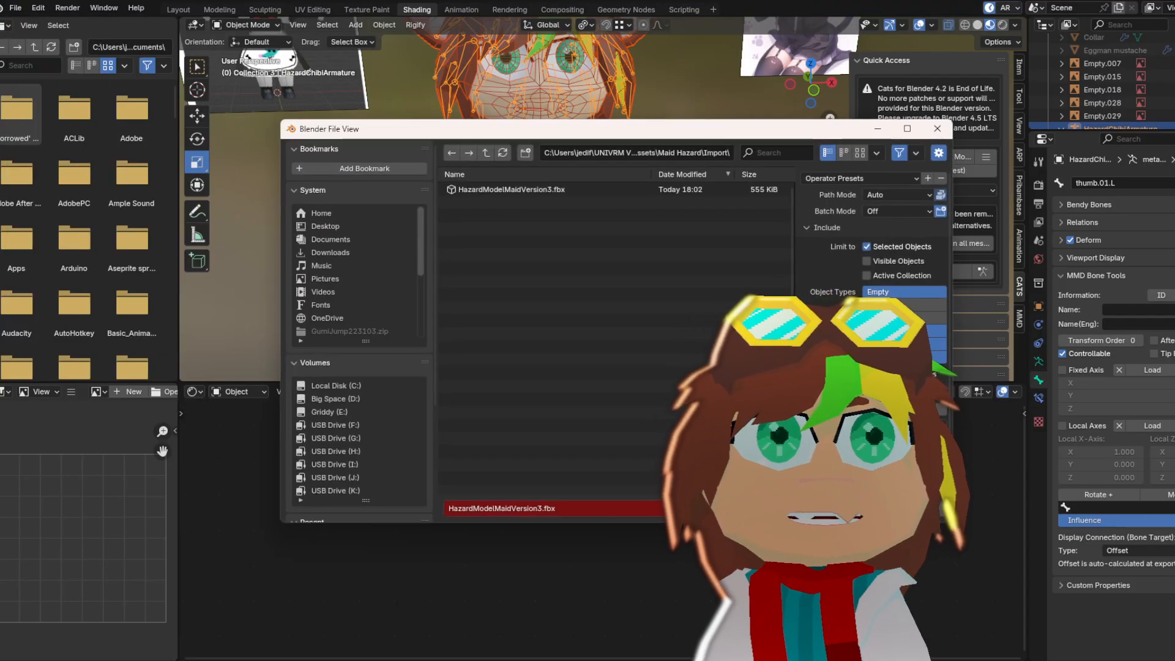
key(Return)
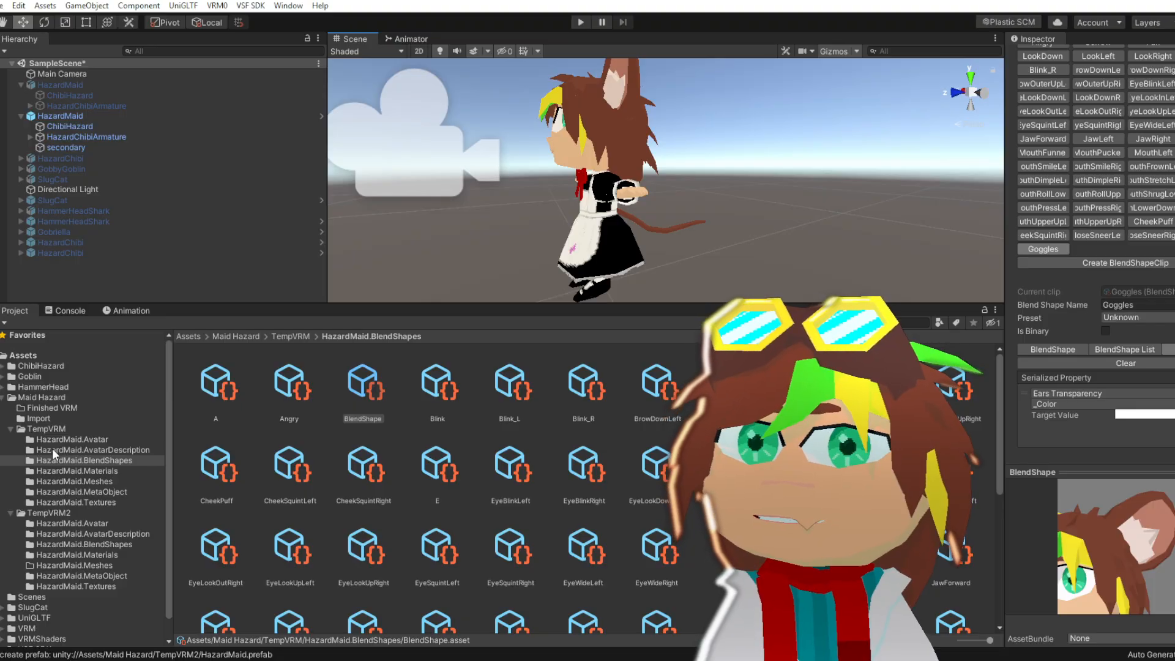
Switch to Unity and delete all contents of Maid Hazard's TempVRM2 folder
click(33, 420)
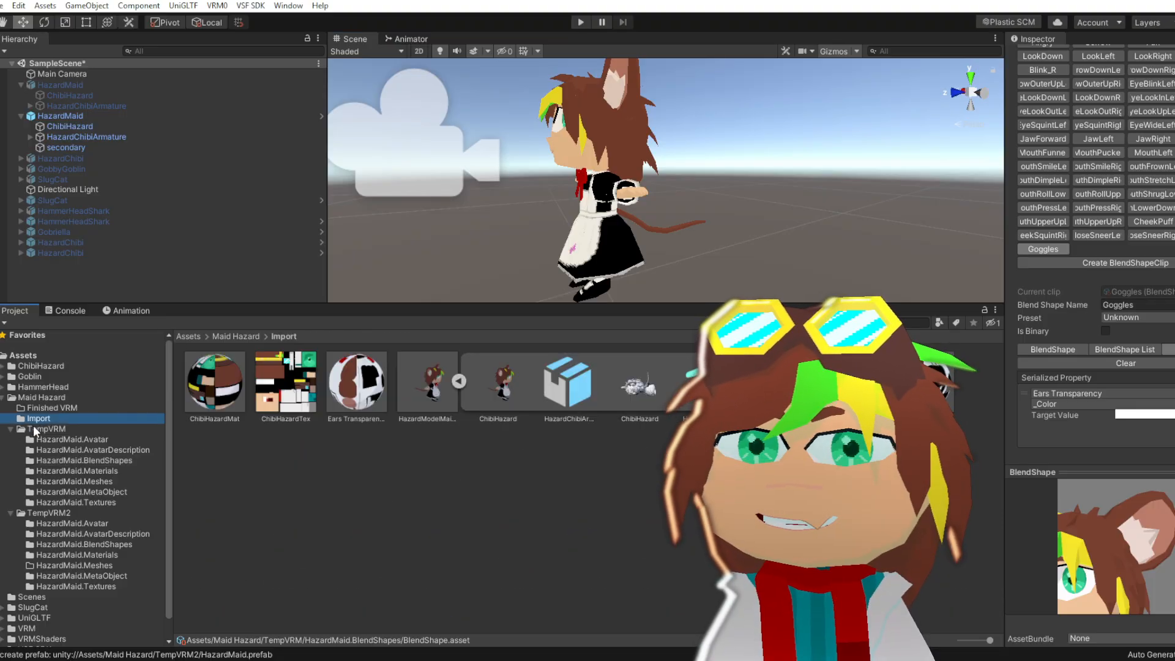
click(49, 513)
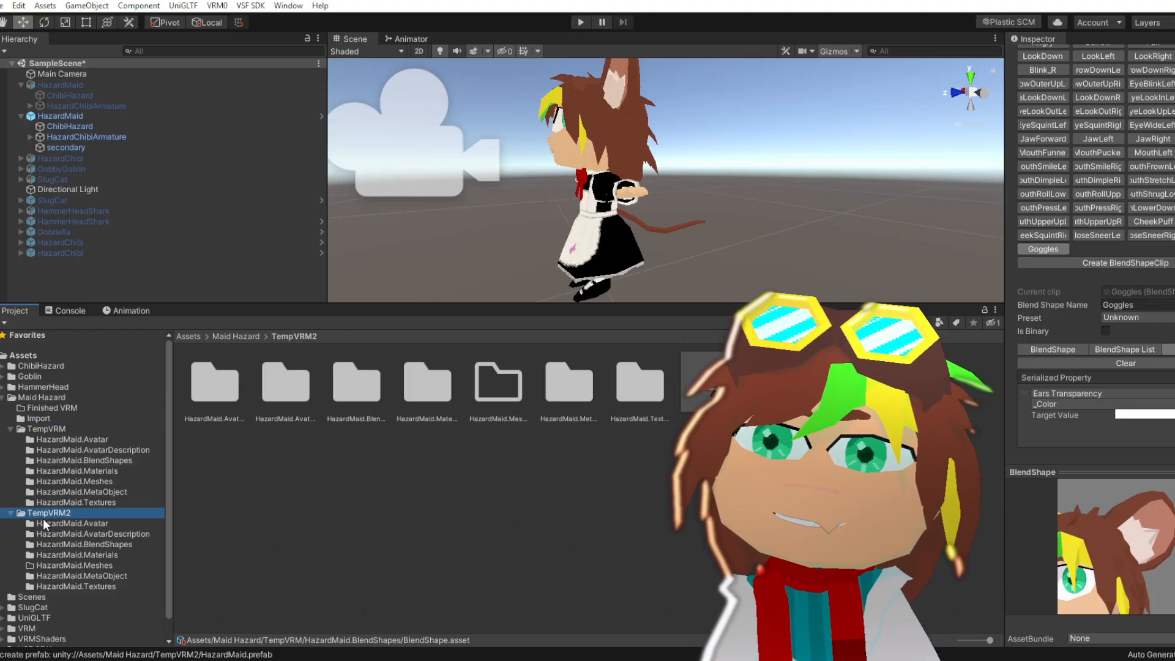
click(44, 522)
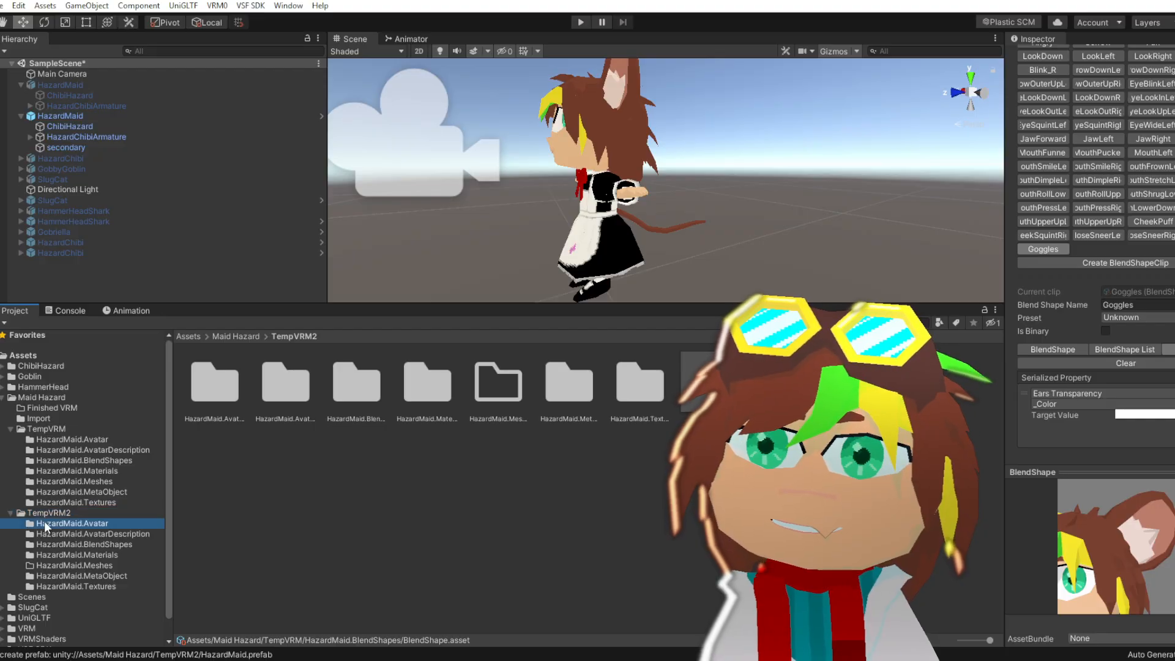
click(86, 503)
click(86, 512)
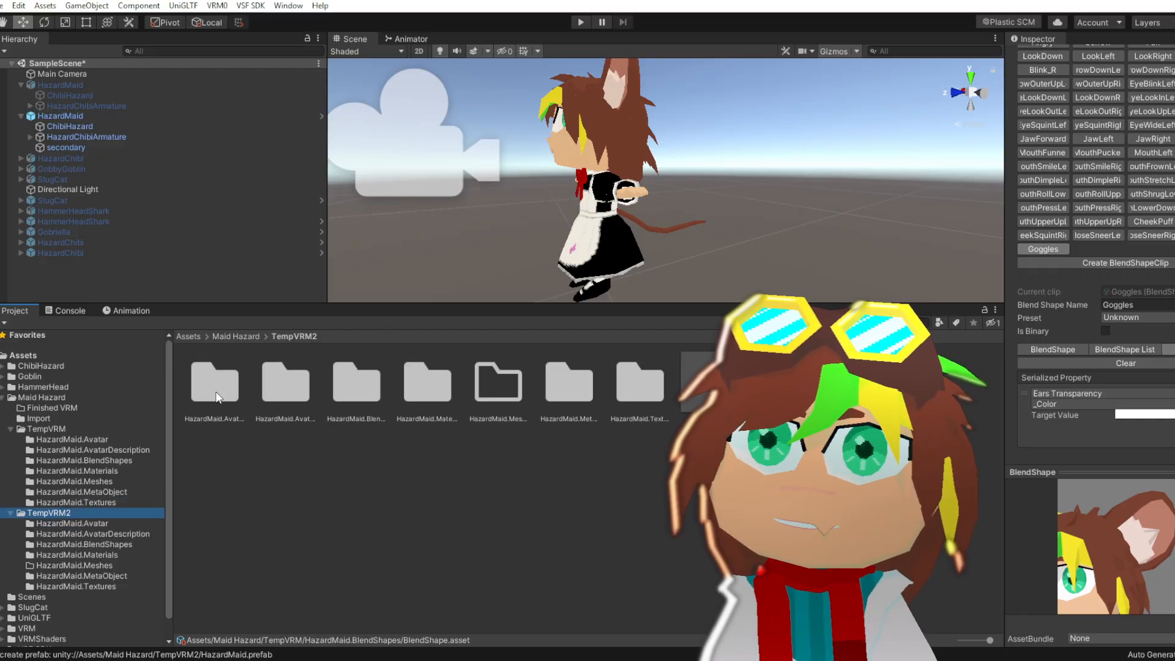
click(217, 394)
key(ctrl+a)
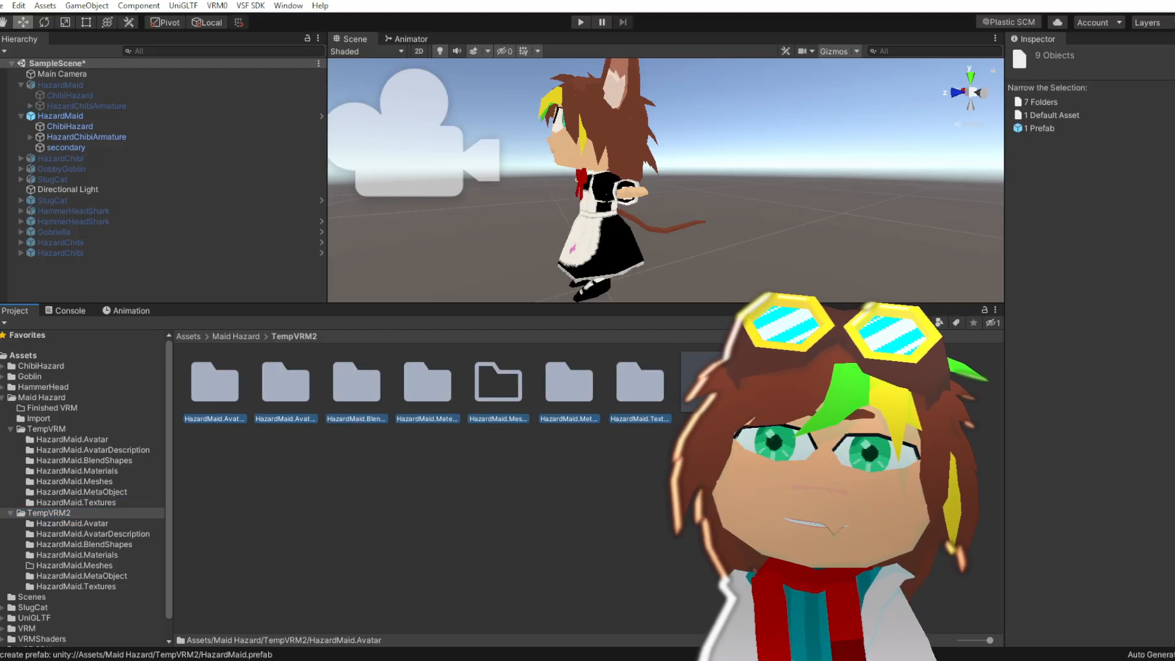
key(Delete)
click(677, 370)
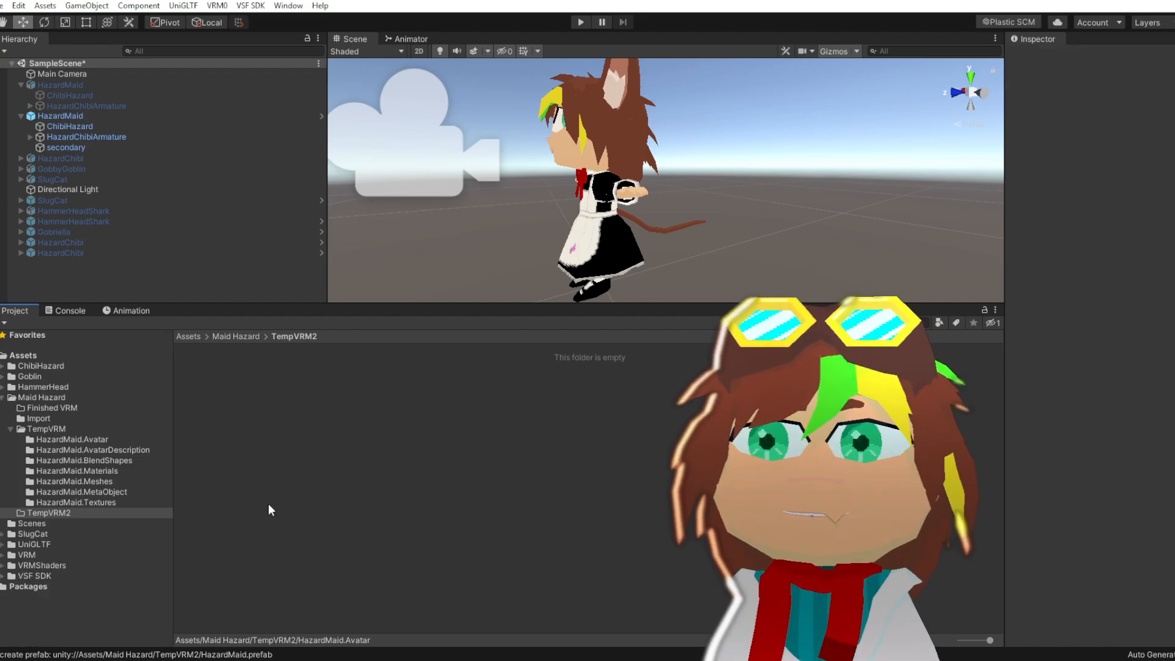
Activate the imported HazardMaid model in the scene and open the VRM Exporter for it
click(35, 419)
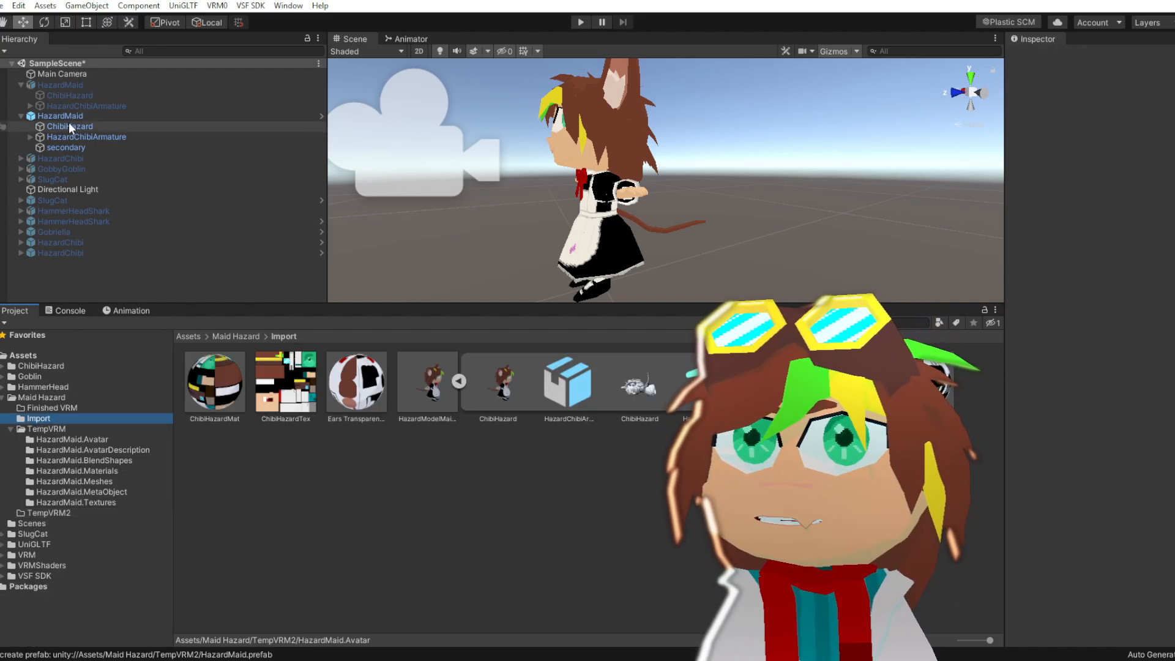
click(49, 87)
click(1040, 56)
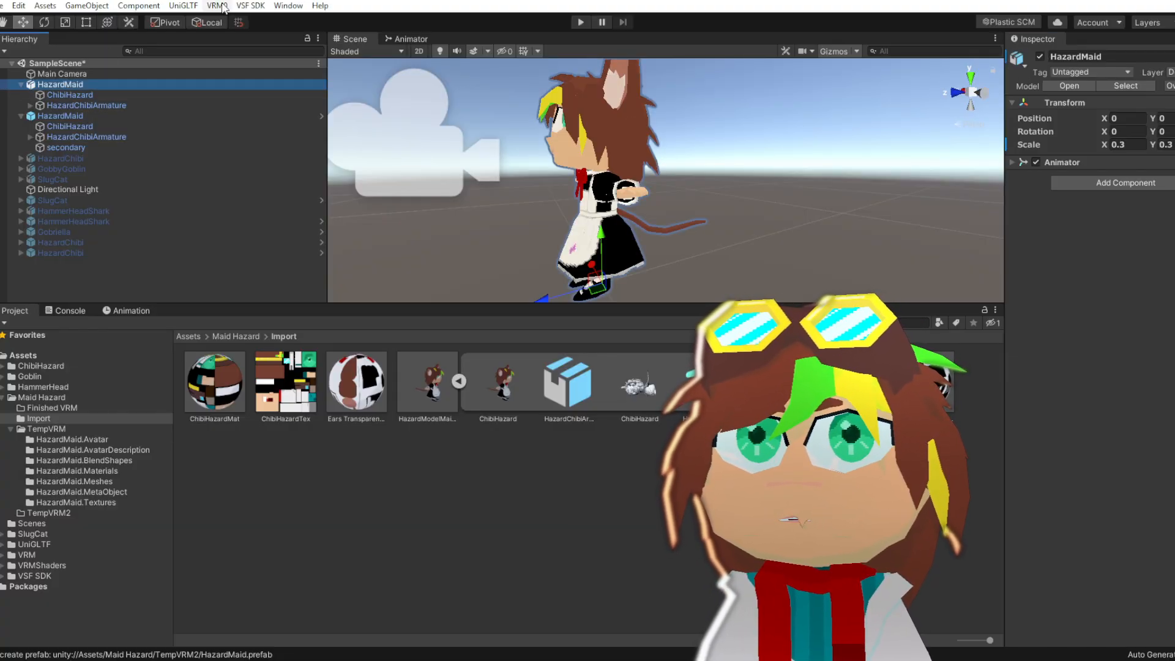
click(218, 6)
click(269, 35)
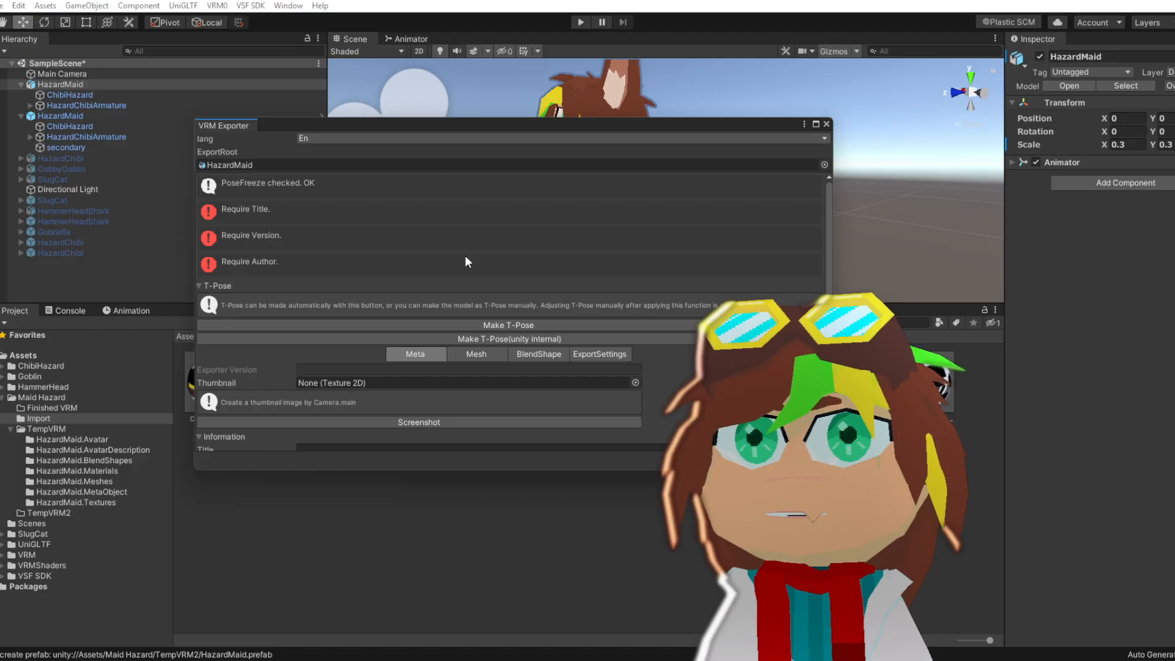
Fill in the export information with title Hazard Maid, version 0.04 and the author's name, and export the VRM into TempVRM2
scroll(630, 392, down, 5)
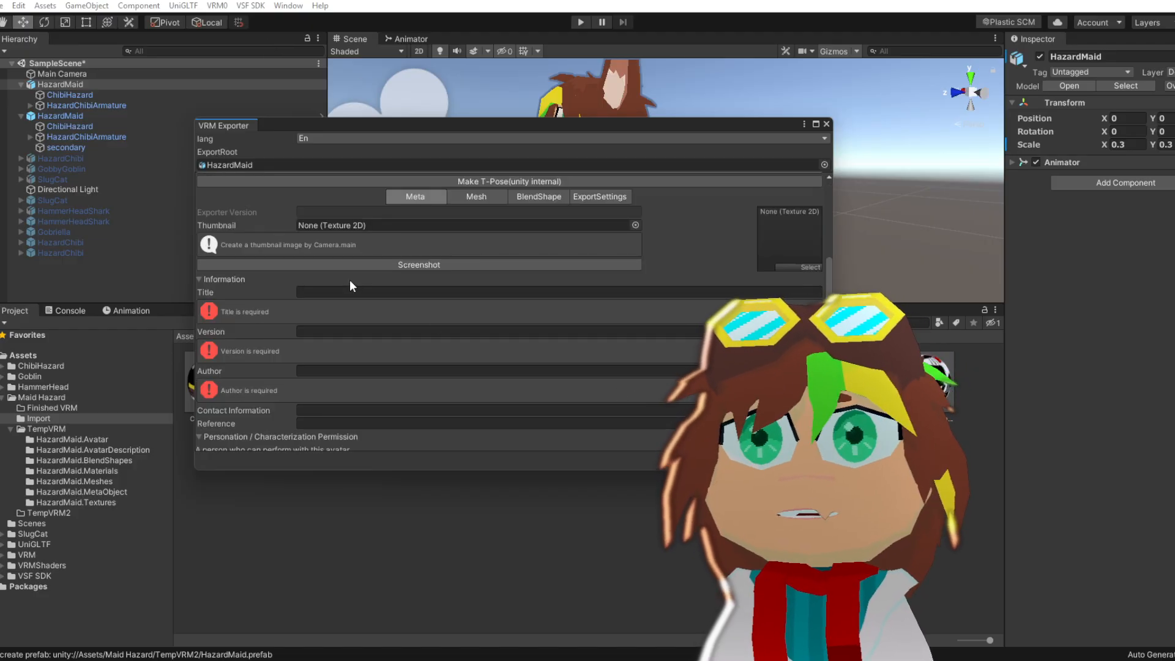
click(334, 266)
text(Hazard Maid)
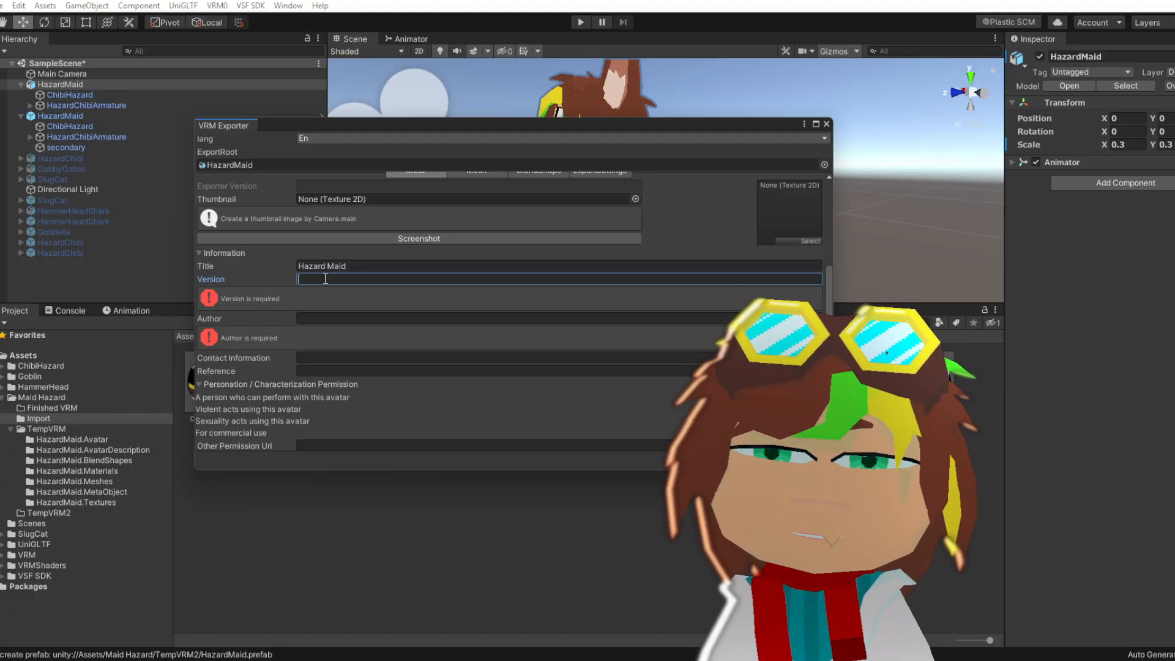
text(0.04)
key(Tab)
text(Hazard)
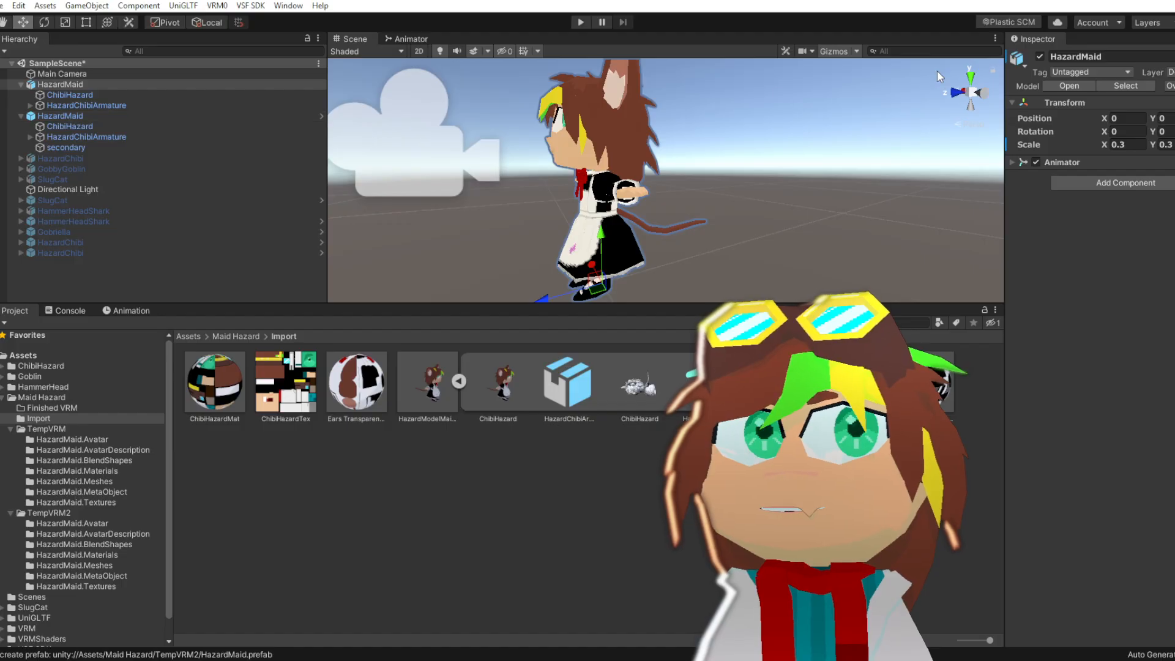
Deactivate the imported HazardMaid source model so only the HazardMaid VRM prefab stays active in the scene
click(1039, 57)
click(94, 116)
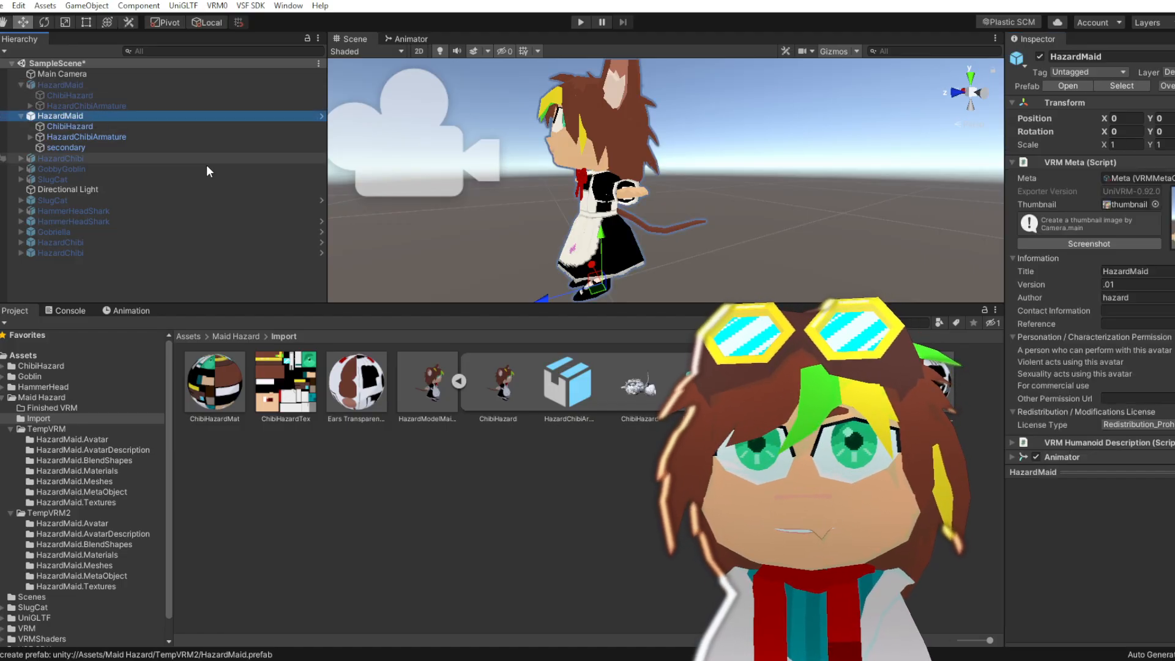
click(126, 84)
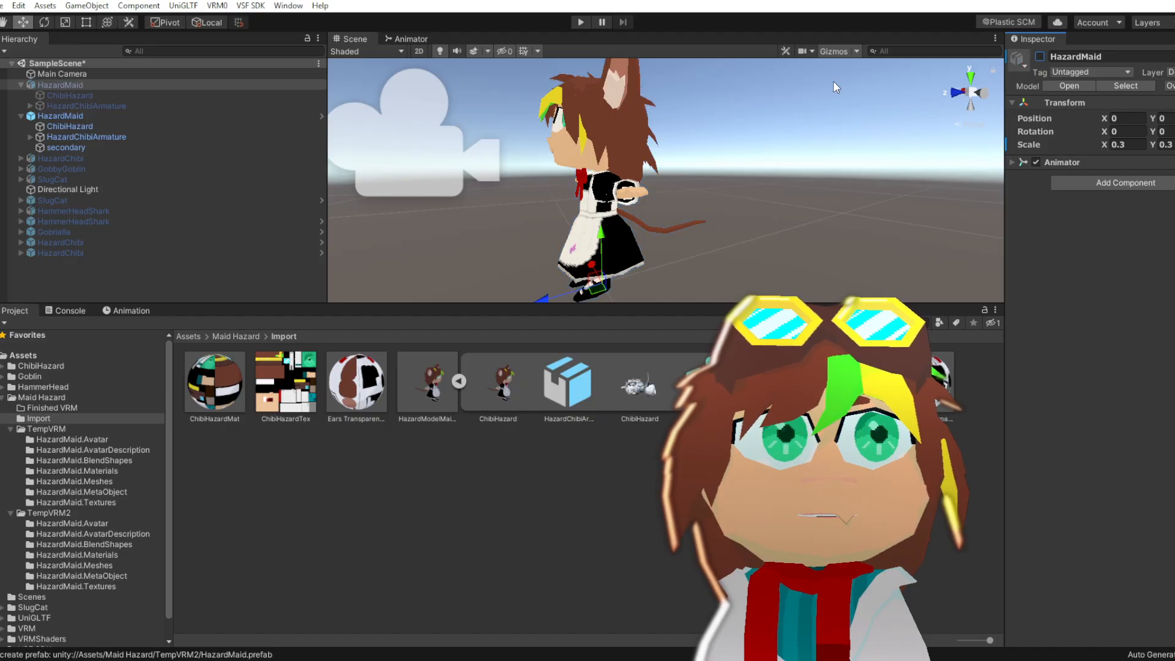
Assign TempVRM2's ChibiHazard.baked mesh to ChibiHazard in the HazardMaid VRM prefab and apply the override to the prefab
click(64, 116)
click(66, 127)
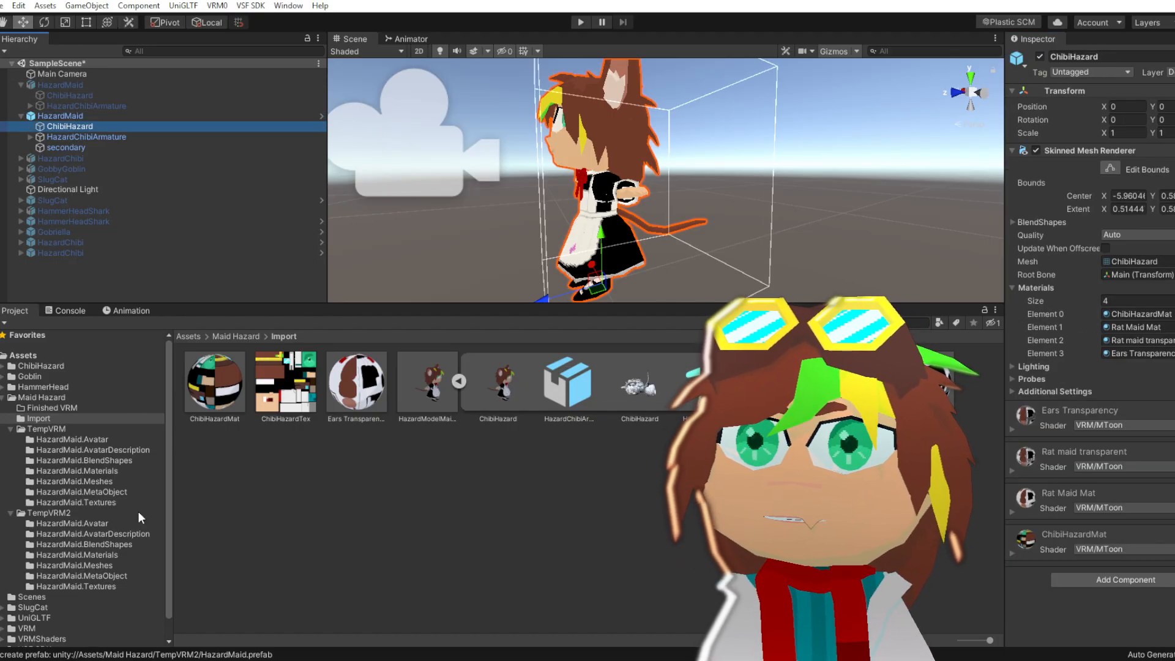
click(125, 565)
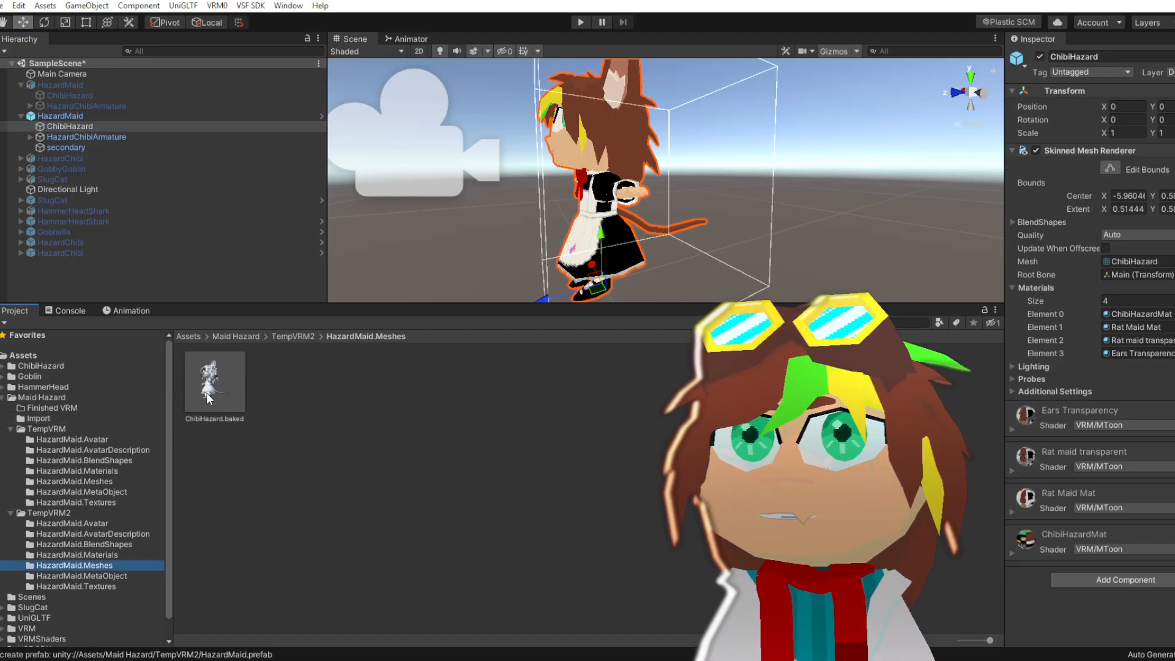
drag(207, 392, 1104, 273)
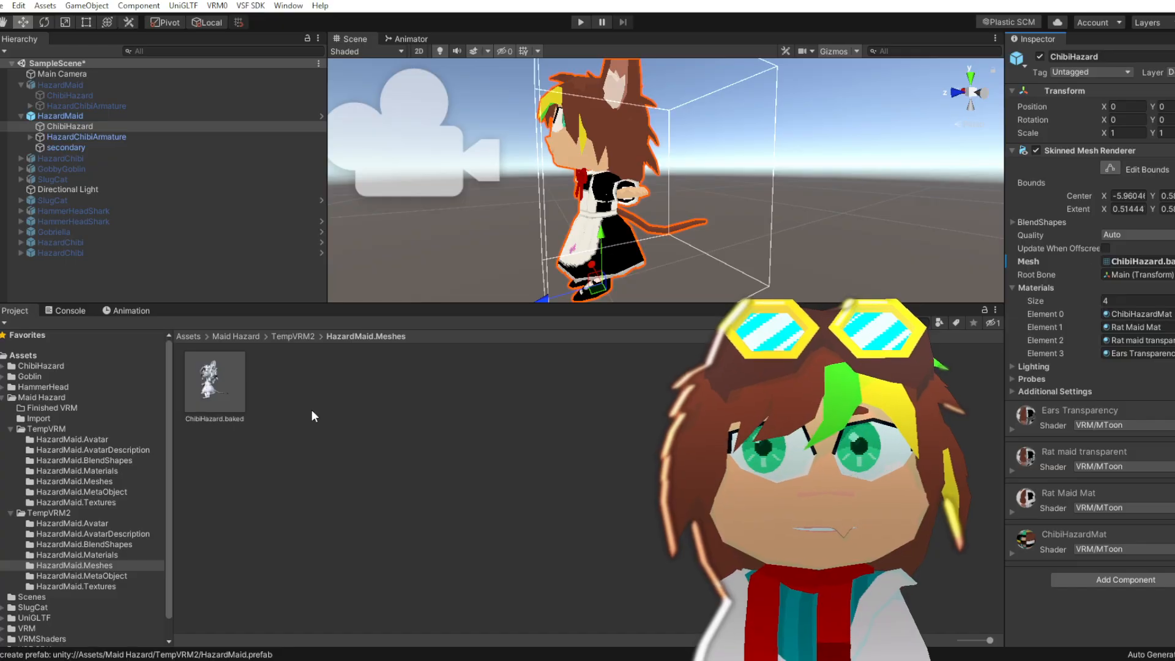
click(105, 116)
click(1165, 86)
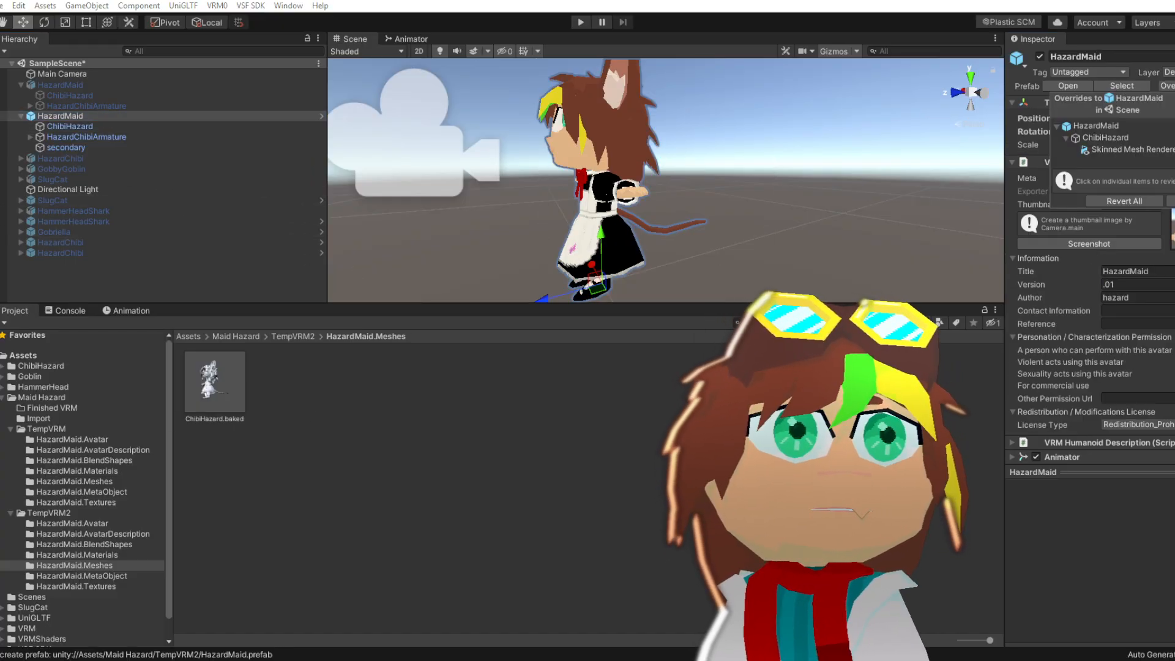
click(776, 280)
Delete the old ChibiHazard.baked mesh from the HazardMaid.Meshes folder in TempVRM
click(113, 481)
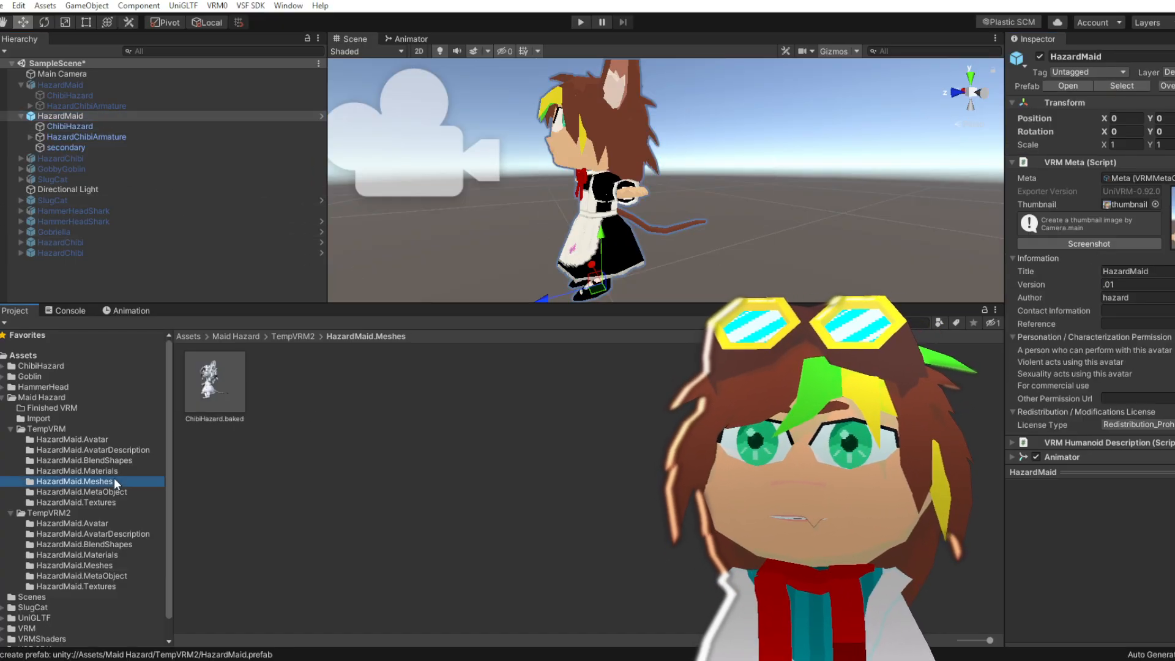
click(214, 382)
key(Delete)
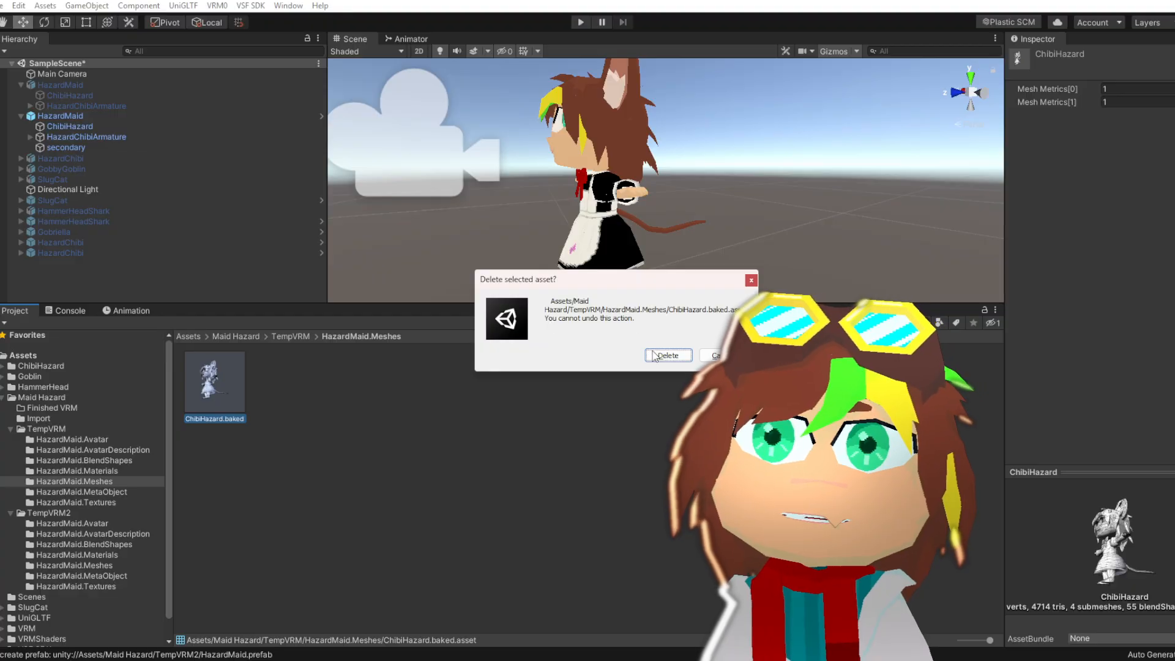
click(655, 356)
Move the new ChibiHazard.baked mesh from TempVRM2's HazardMaid.Meshes folder into TempVRM's HazardMaid.Meshes folder
click(112, 564)
click(217, 389)
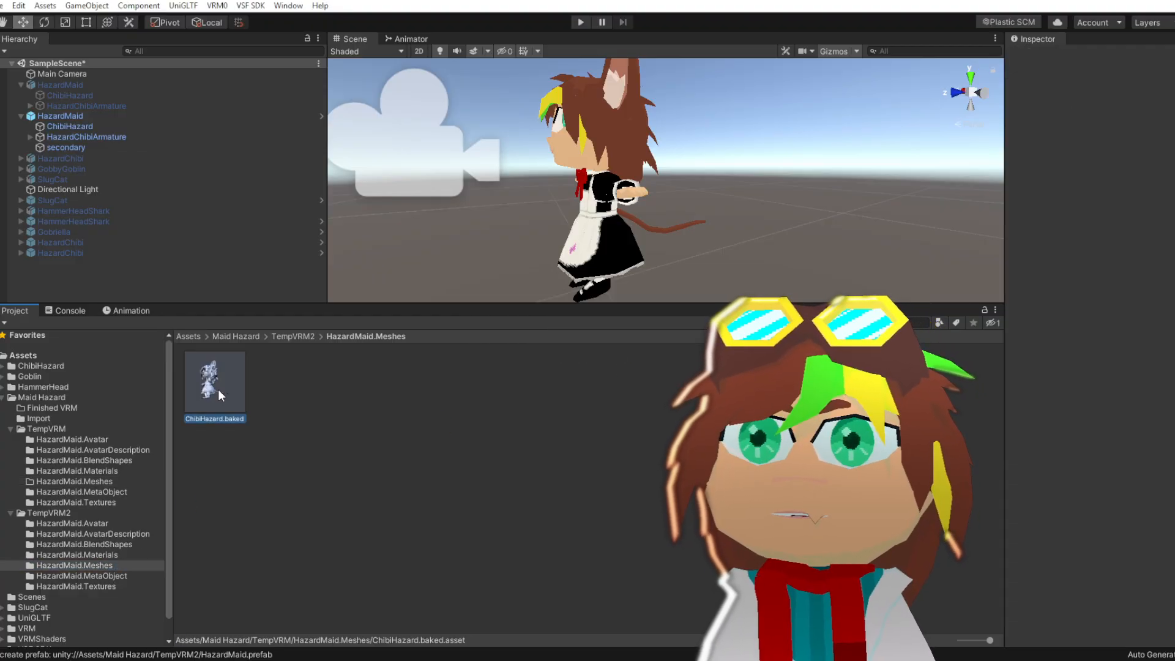
click(88, 480)
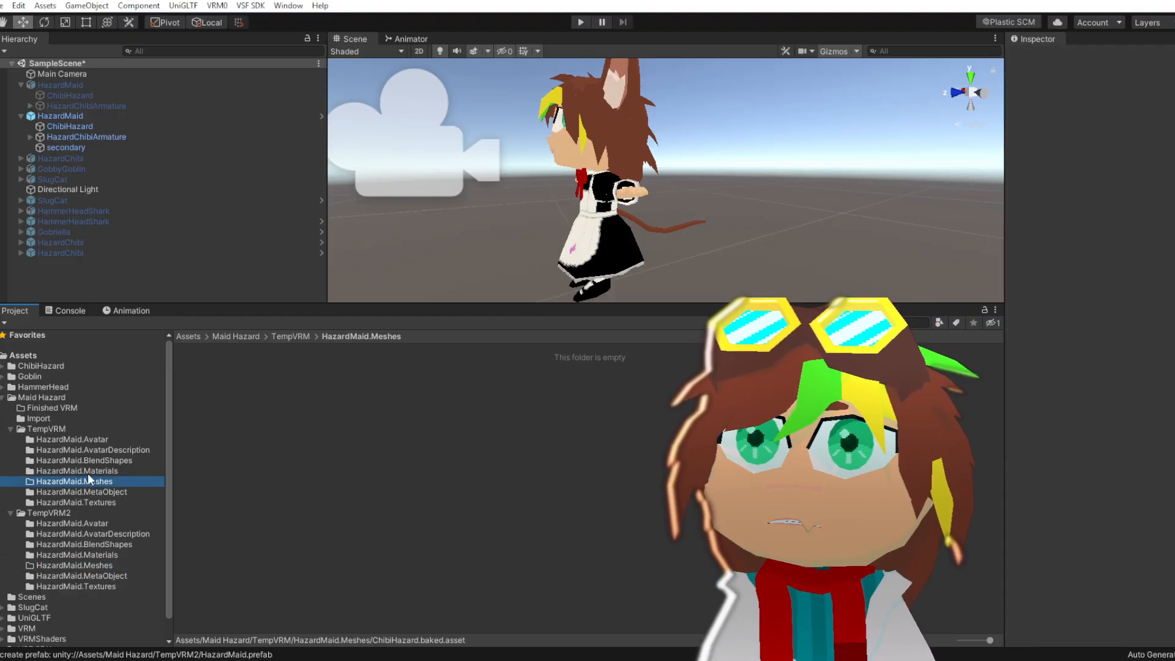
click(52, 429)
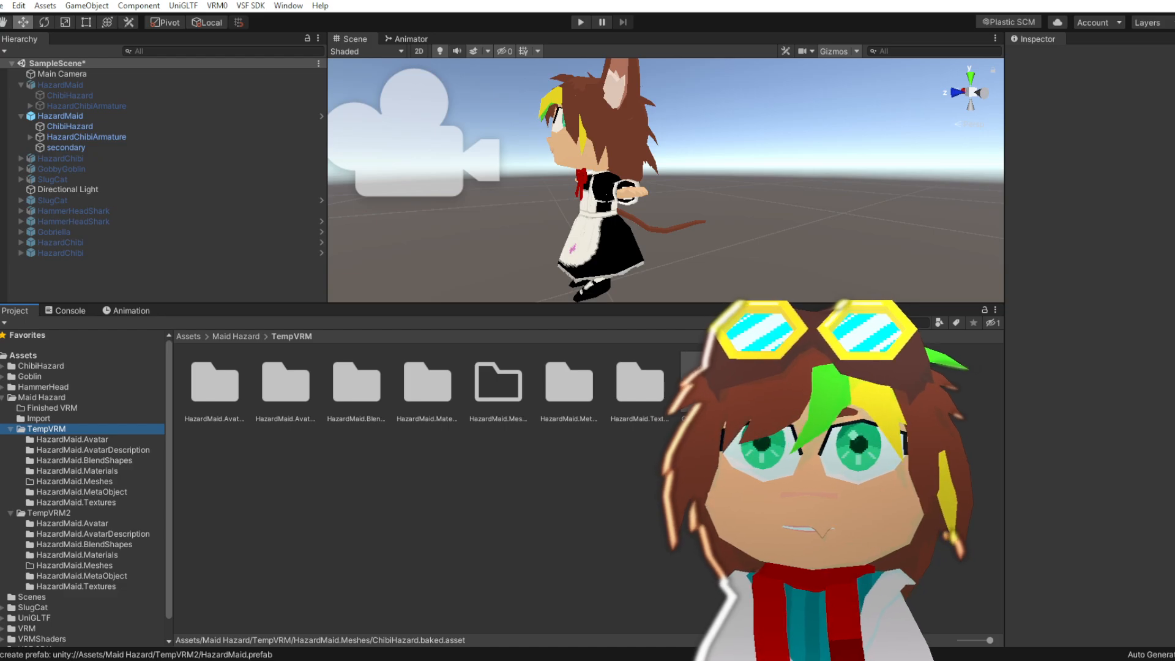
drag(495, 401, 494, 401)
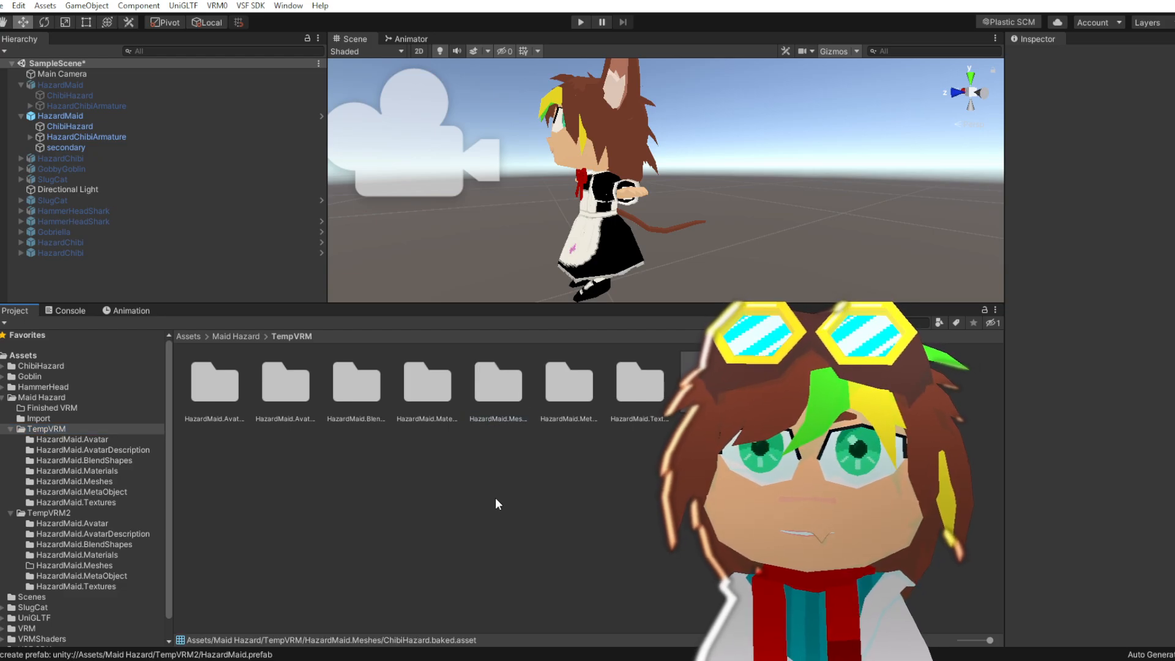
Delete all remaining contents of Maid Hazard's TempVRM2 folder
click(49, 524)
click(57, 504)
click(57, 512)
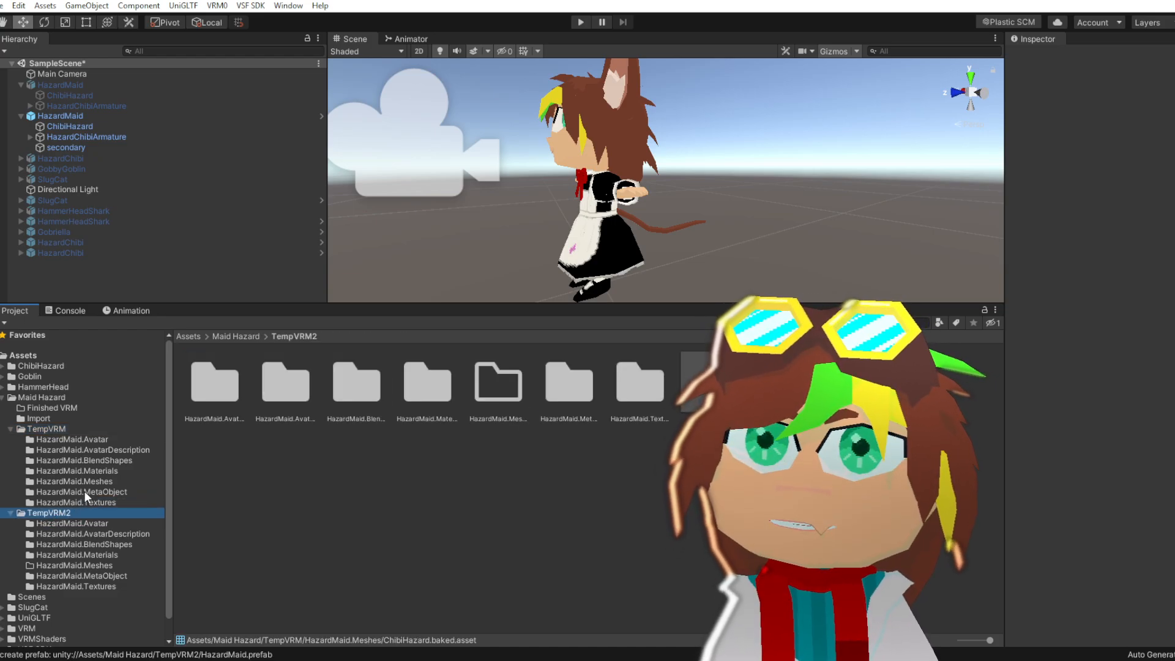
click(233, 383)
key(ctrl+a)
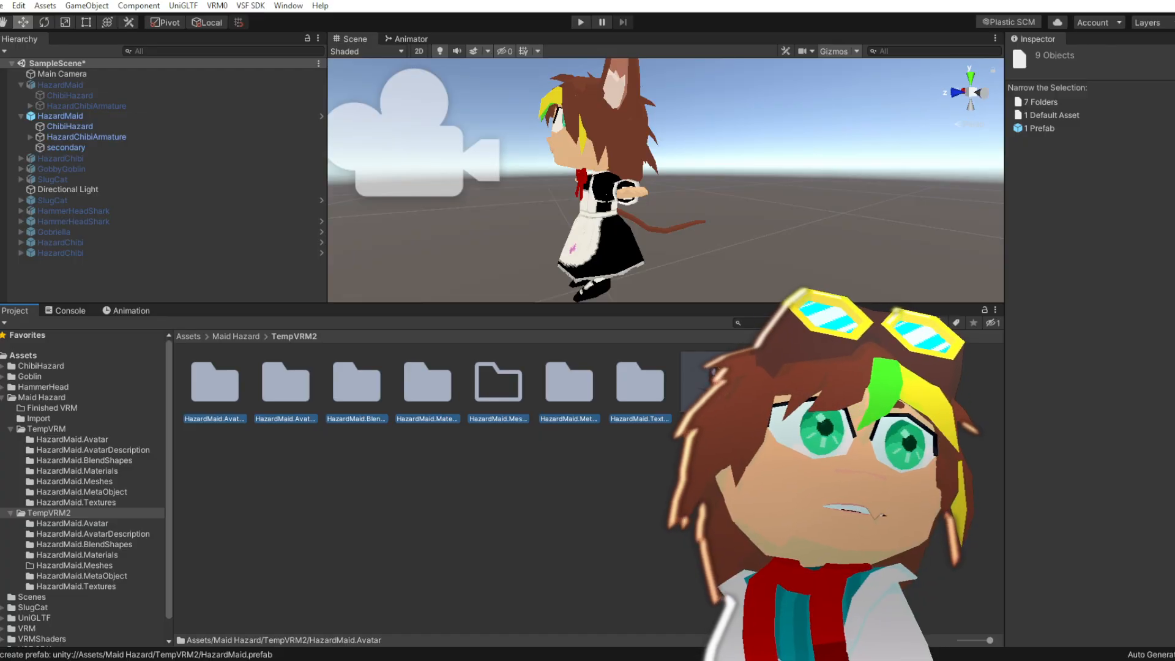
key(Delete)
key(Return)
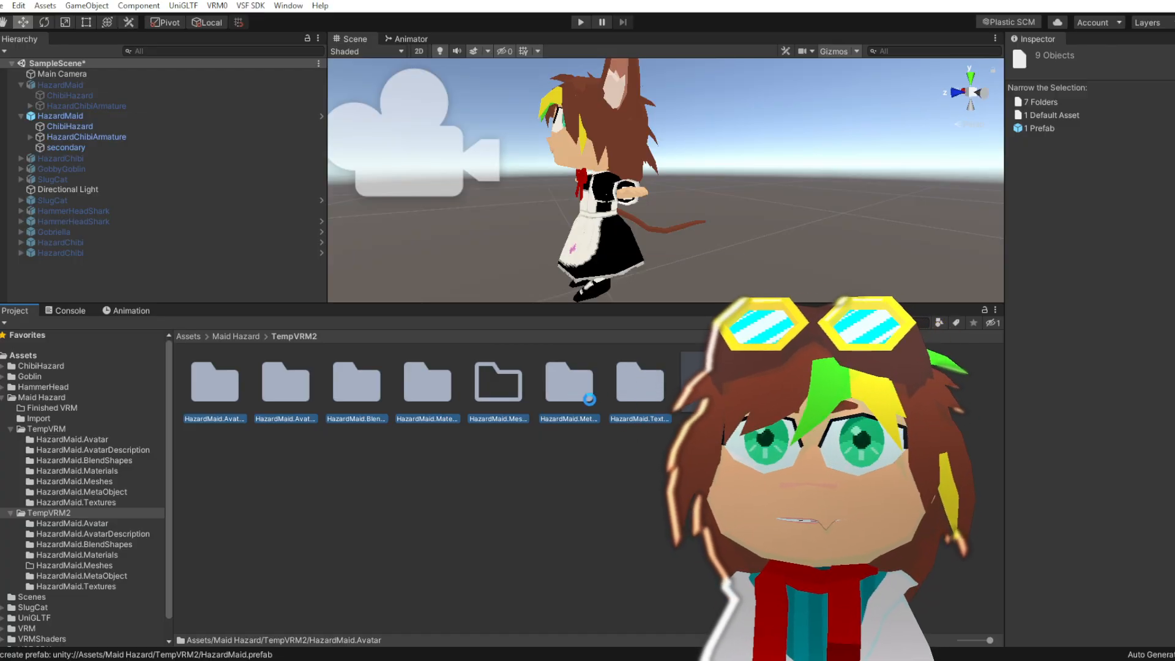
Open the BlendShape asset referenced by the HazardMaid prefab's blend shape proxy and frame the whole model in its preview
alt+drag(524, 261, 698, 259)
scroll(733, 255, up, 4)
middle_drag(697, 258, 737, 264)
click(87, 116)
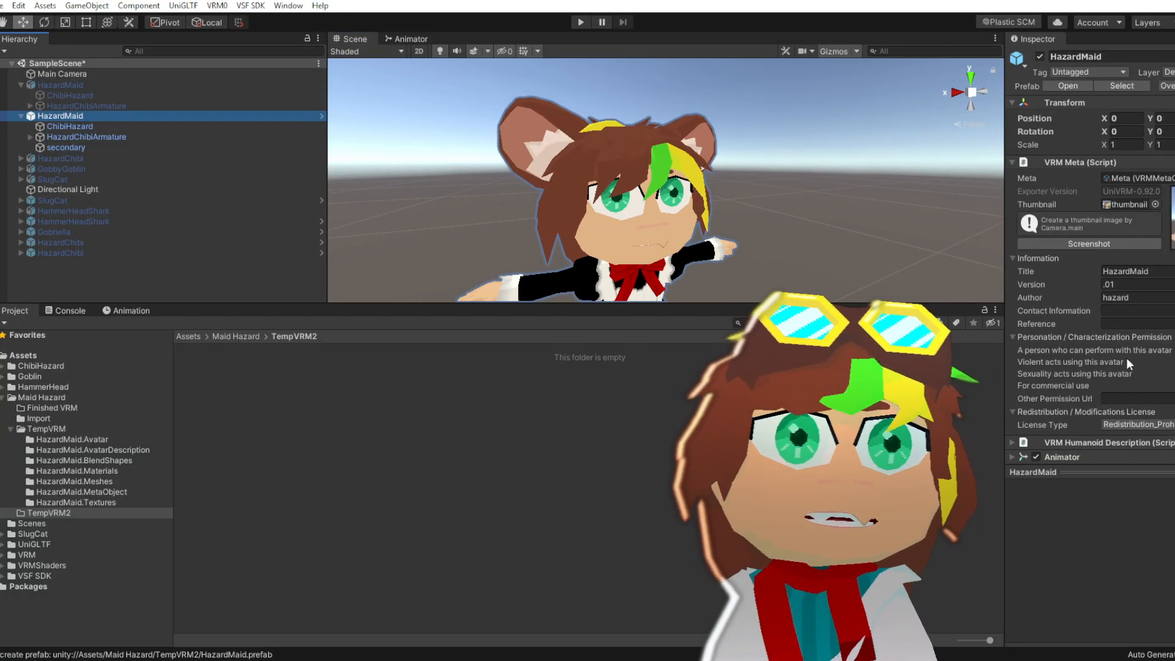
scroll(1126, 358, down, 3)
double_click(1129, 359)
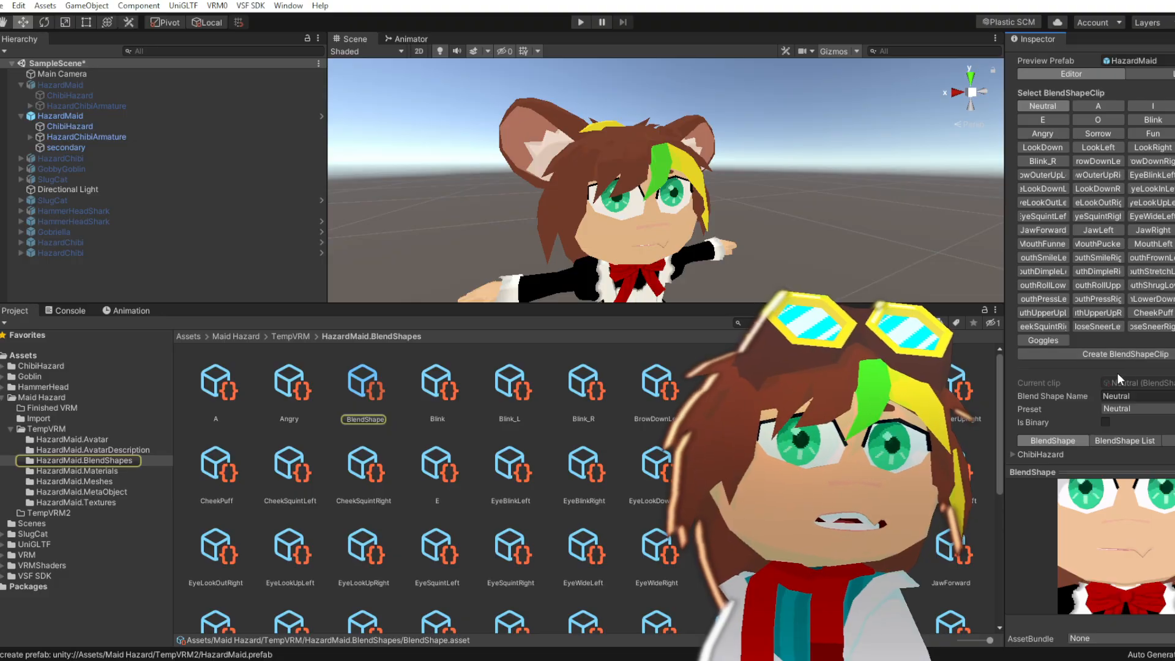
scroll(1105, 551, down, 5)
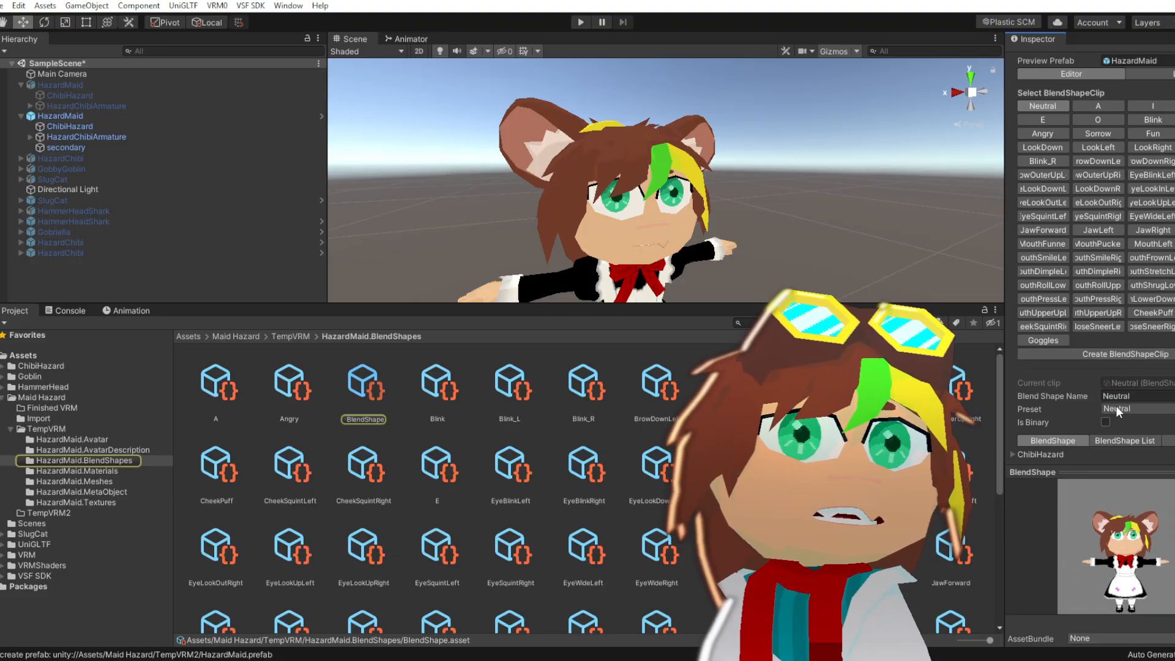
In the Goggles clip's material settings, set the Ears Transparency _Color target value to alpha 0 and inspect the preview
click(1049, 338)
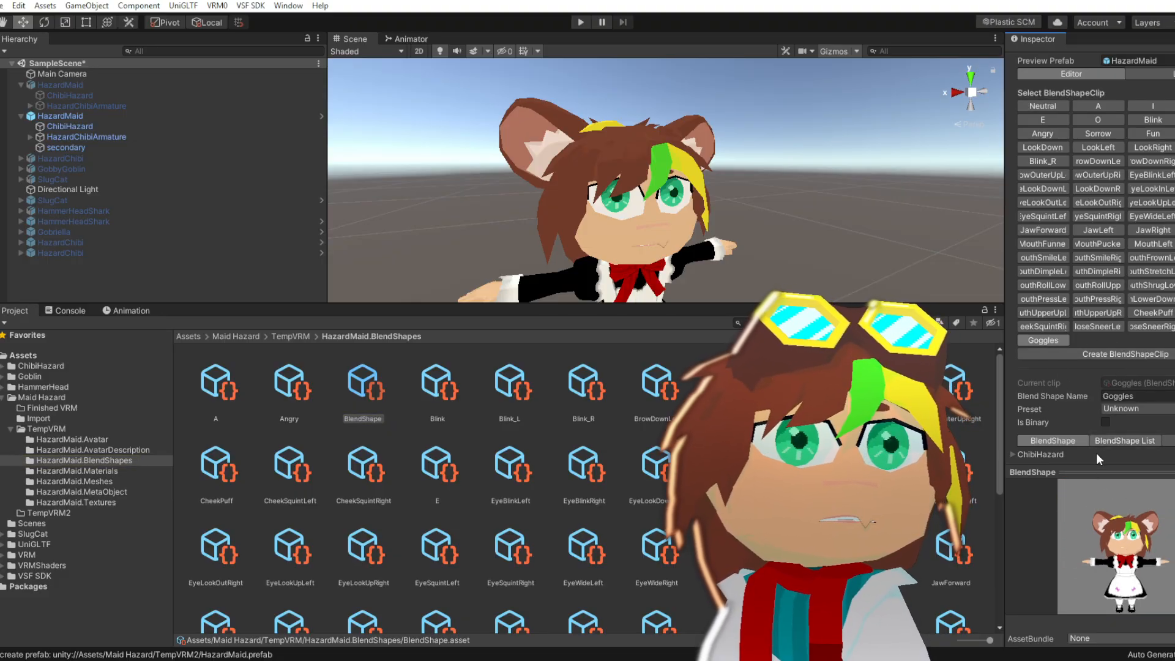
click(1170, 441)
scroll(1092, 428, down, 3)
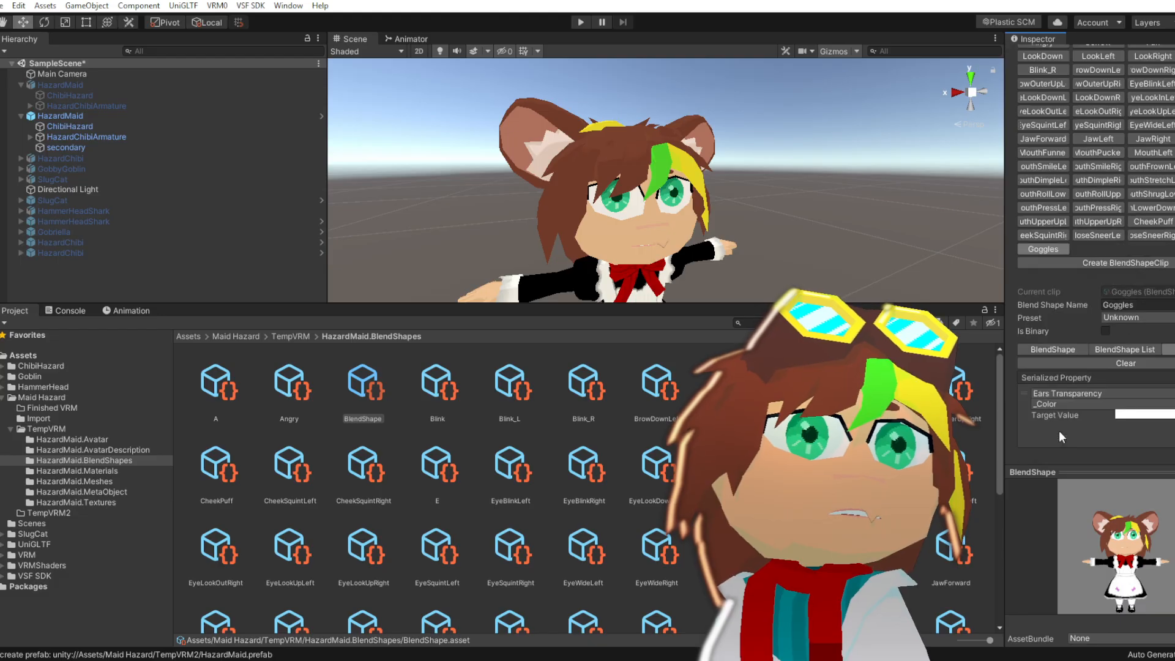
click(1059, 432)
click(1129, 427)
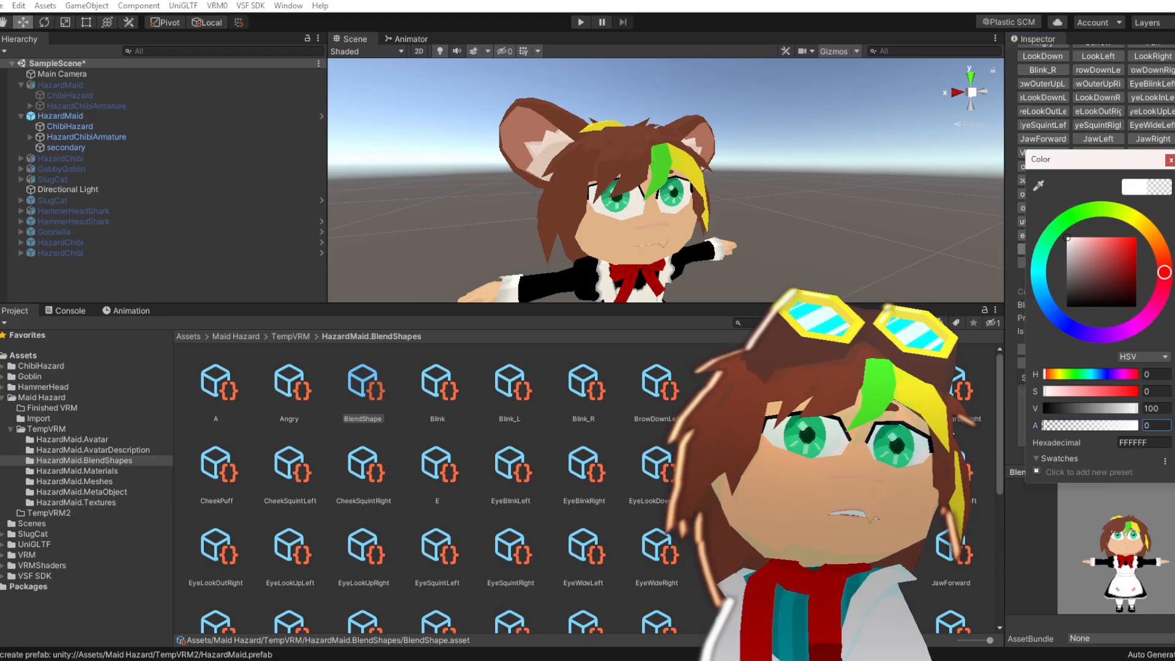
drag(1125, 574, 866, 582)
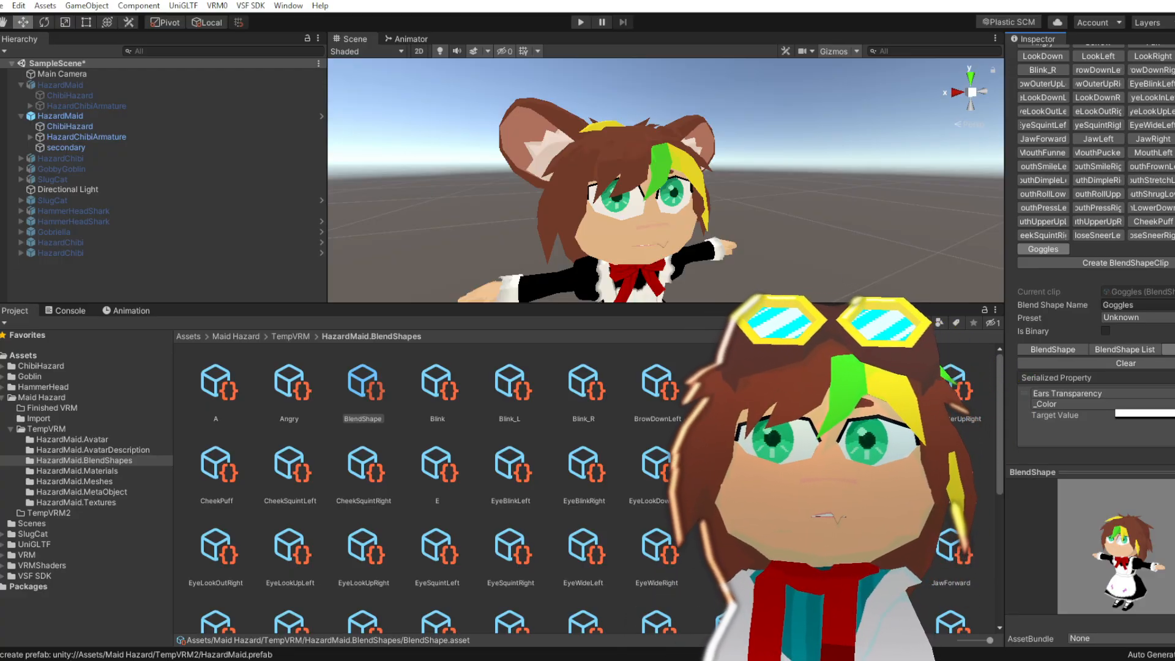
Save the scene and view the maid model from the front
alt+drag(734, 266, 747, 249)
middle_drag(747, 249, 702, 222)
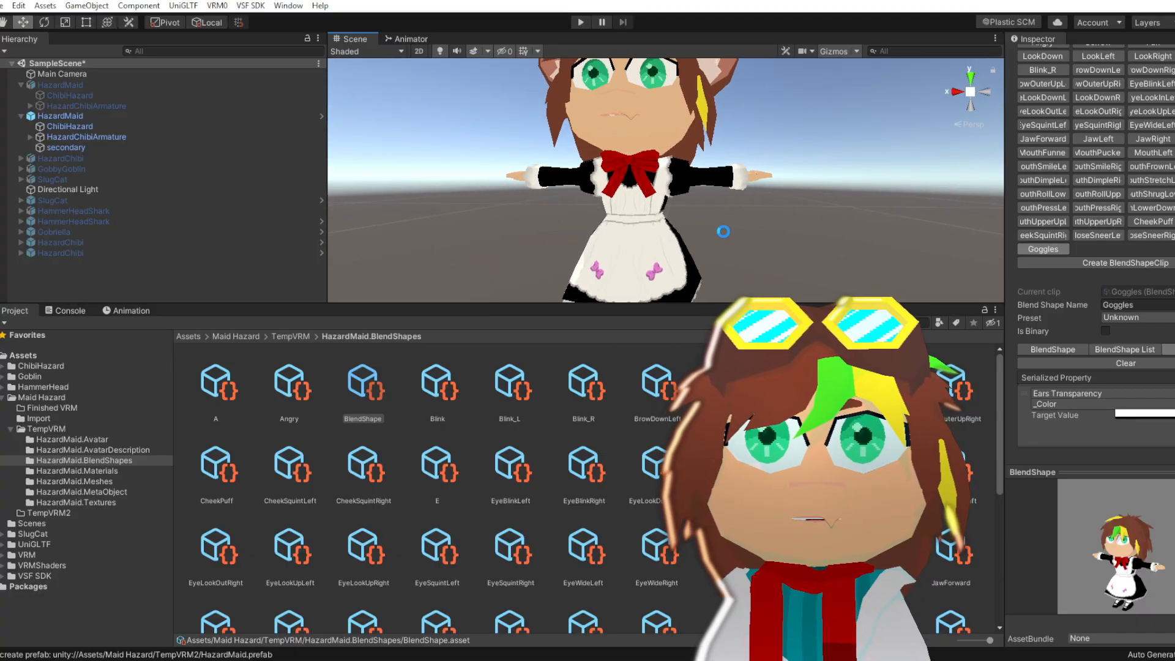
middle_drag(678, 230, 695, 239)
alt+drag(637, 249, 673, 250)
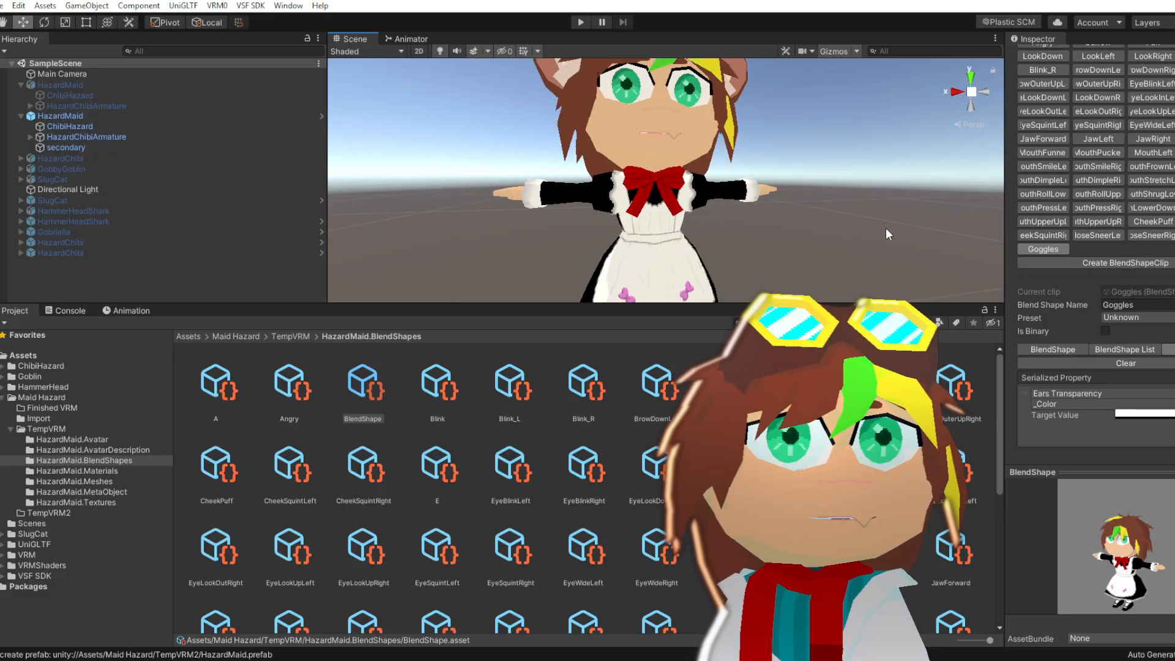
Open the HazardChibi model's BlendShape clips for reference and examine the maid model from several sides in the scene
click(86, 242)
double_click(1159, 381)
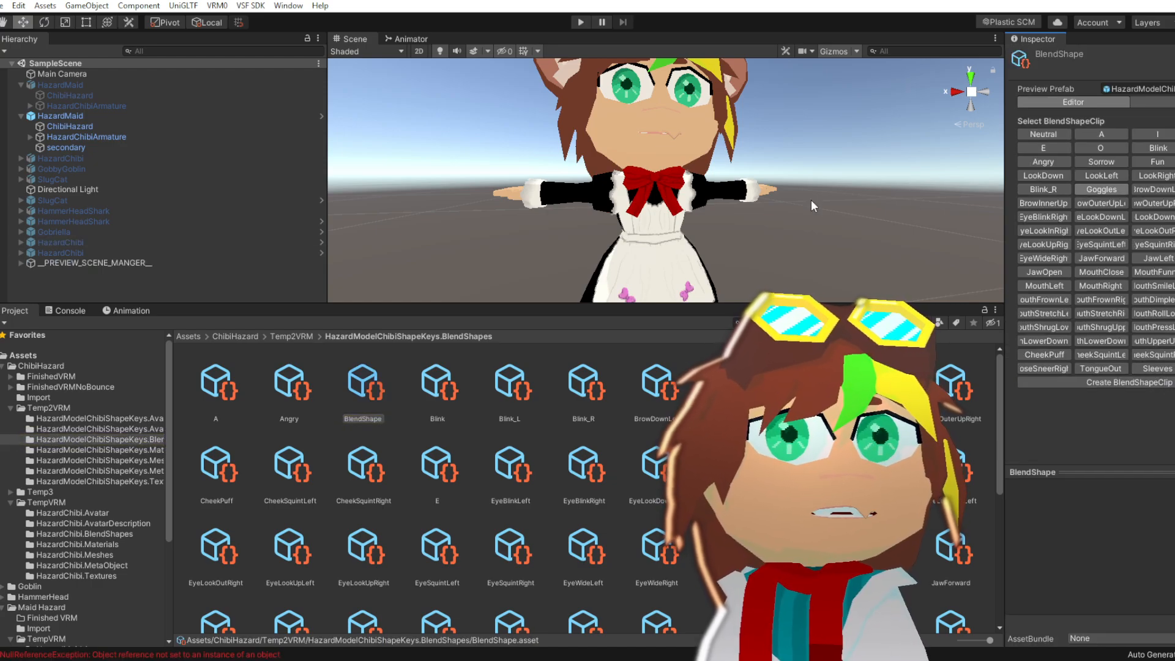
middle_drag(560, 252, 594, 249)
scroll(658, 227, up, 4)
alt+drag(658, 227, 736, 214)
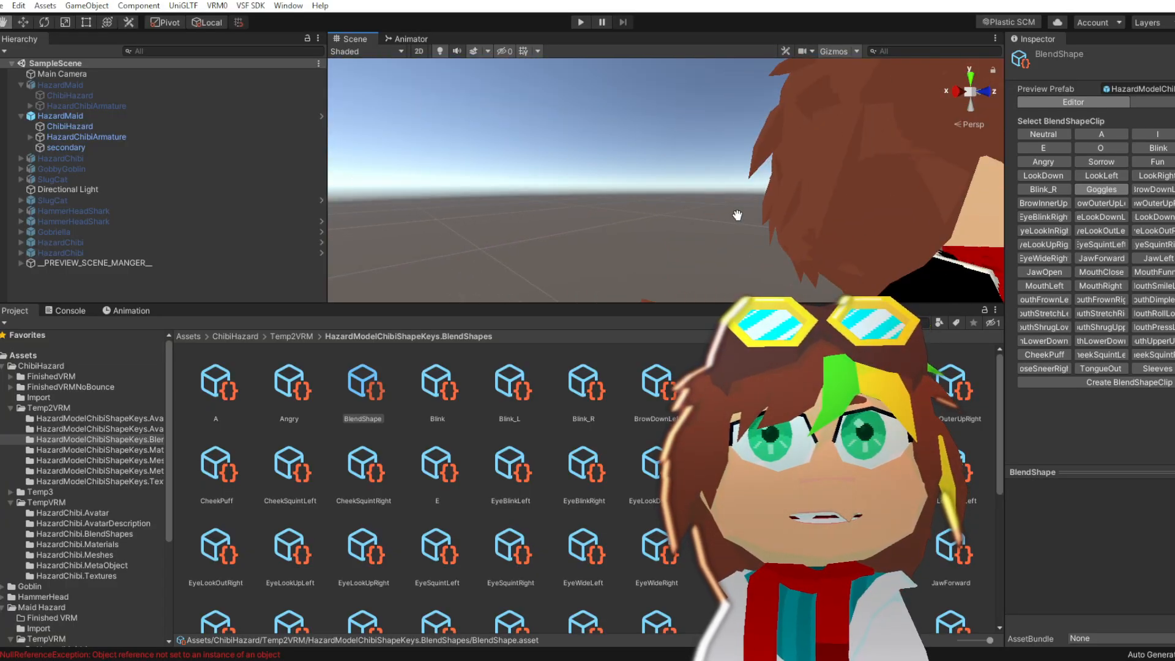
scroll(740, 169, down, 8)
alt+drag(803, 194, 720, 236)
scroll(719, 236, up, 5)
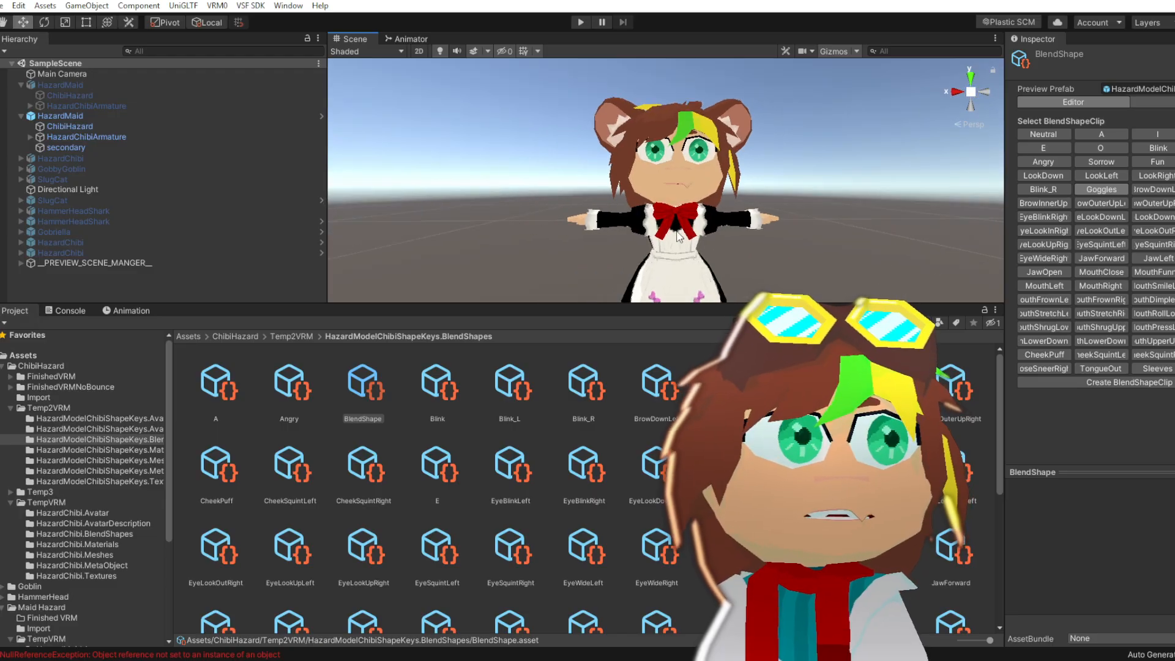
scroll(704, 232, up, 4)
scroll(654, 229, down, 6)
middle_drag(653, 229, 681, 238)
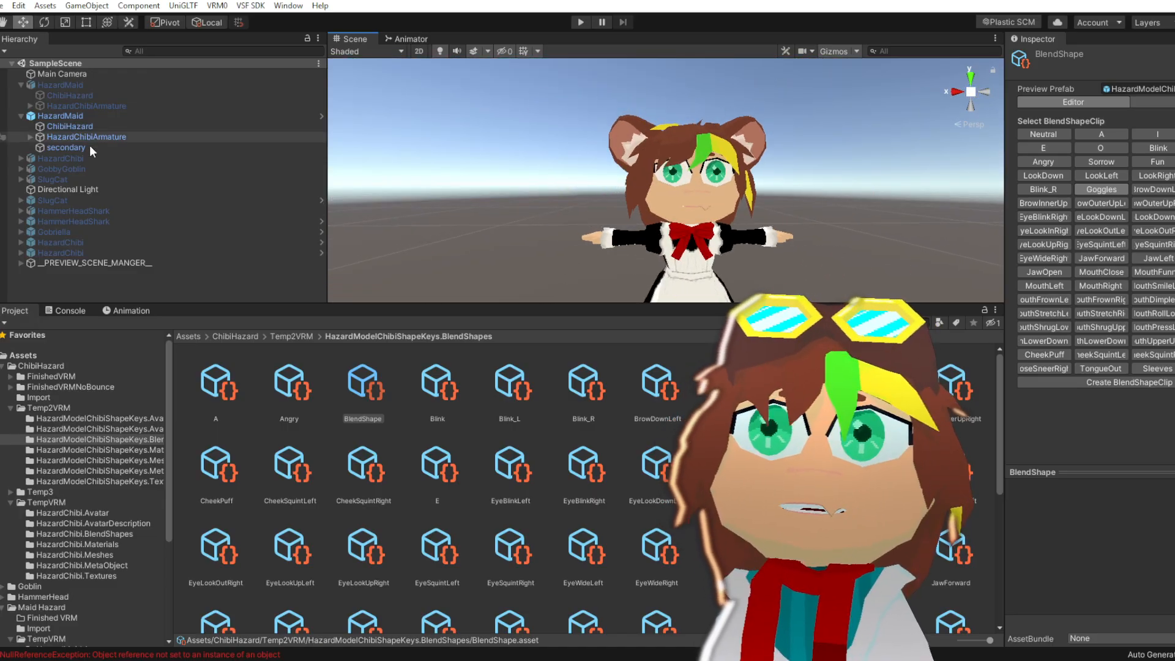
Review the active HazardMaid object's VRM Blend Shape Proxy component and examine the logged error's details in the console
click(78, 116)
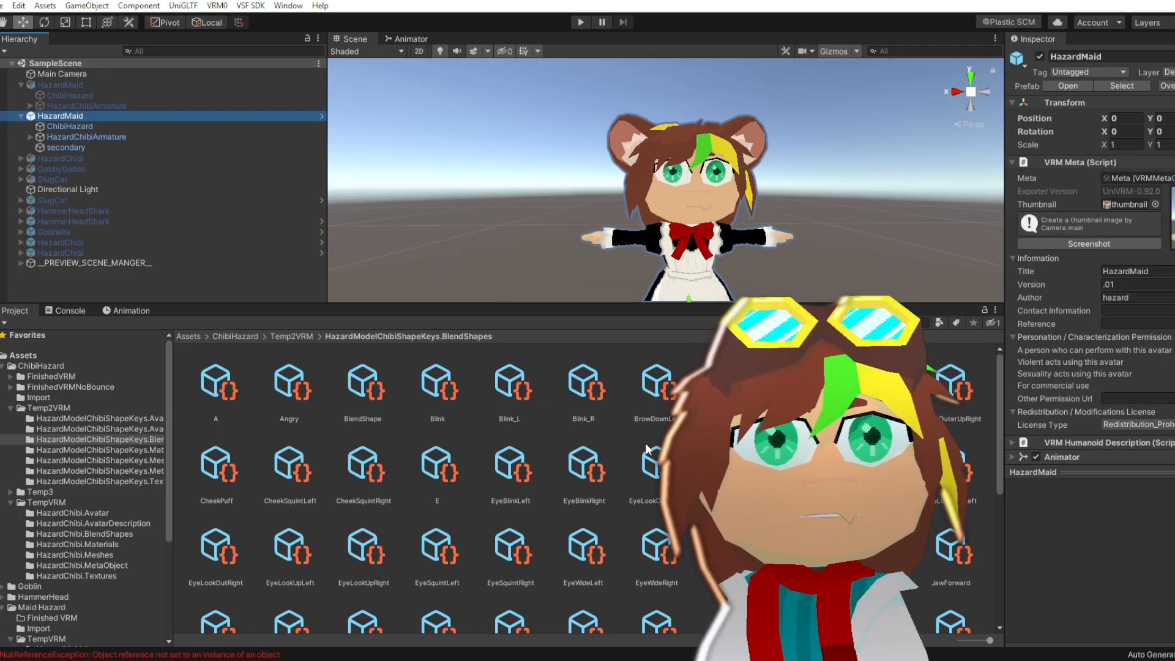
scroll(1047, 385, down, 5)
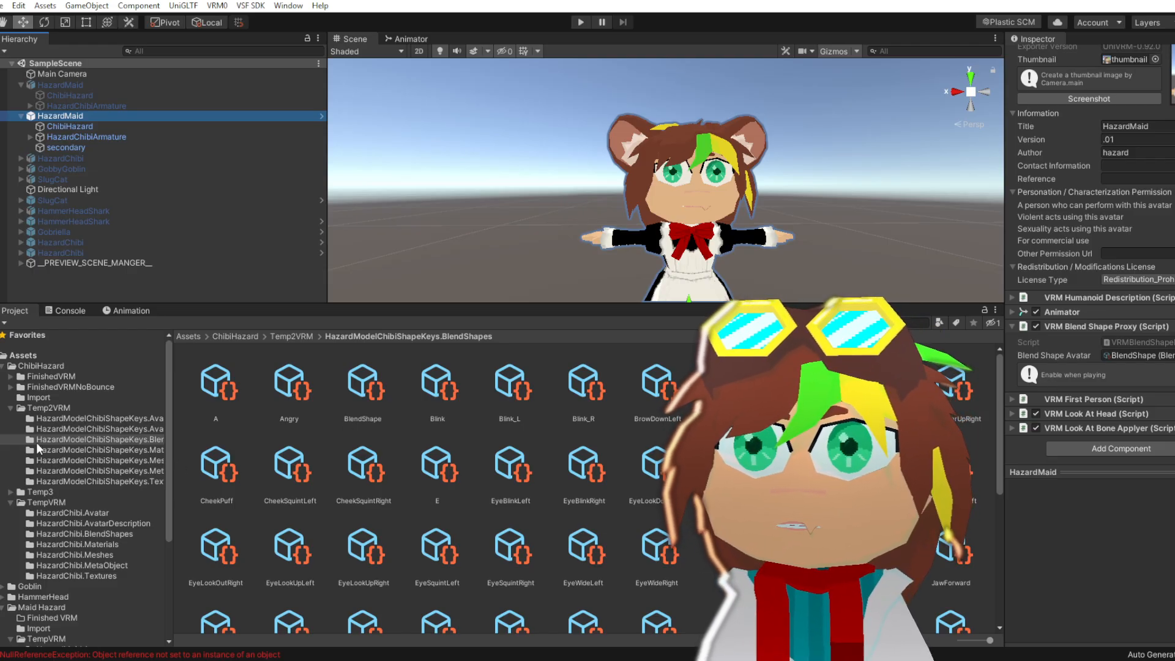
click(2, 366)
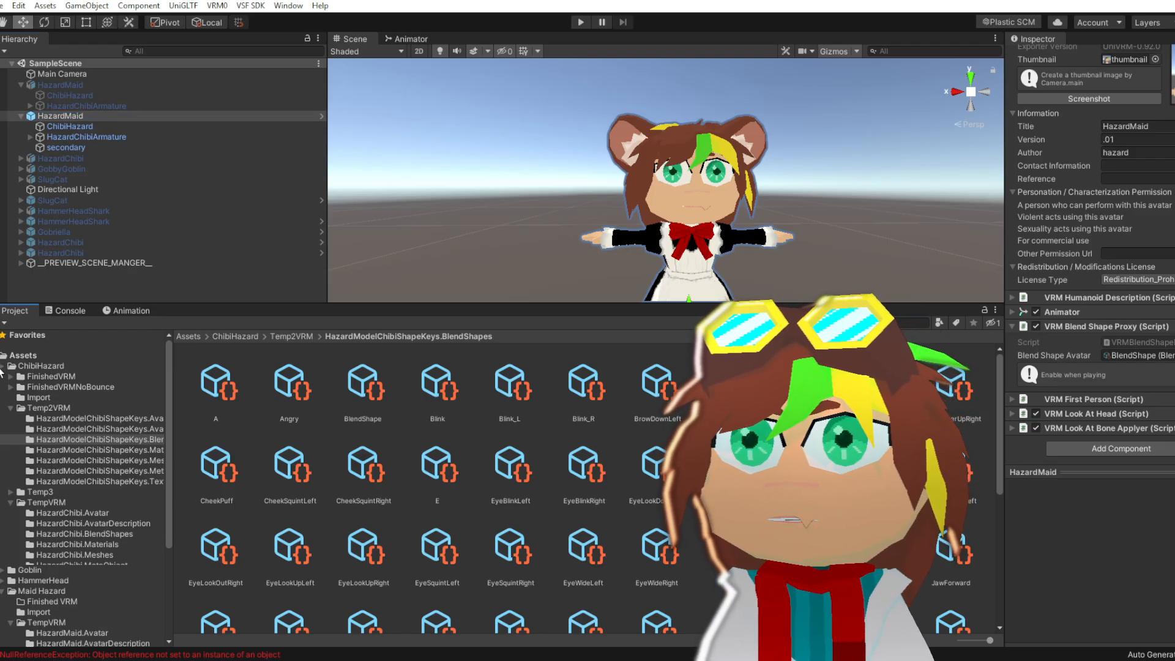
click(64, 116)
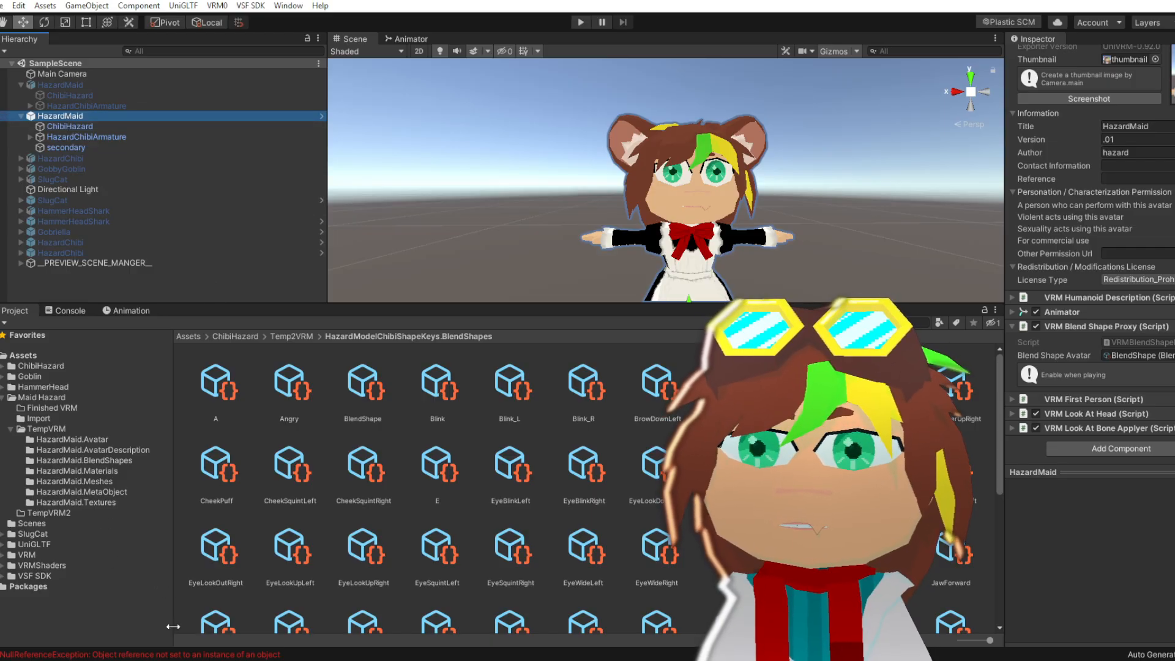
click(162, 653)
click(149, 538)
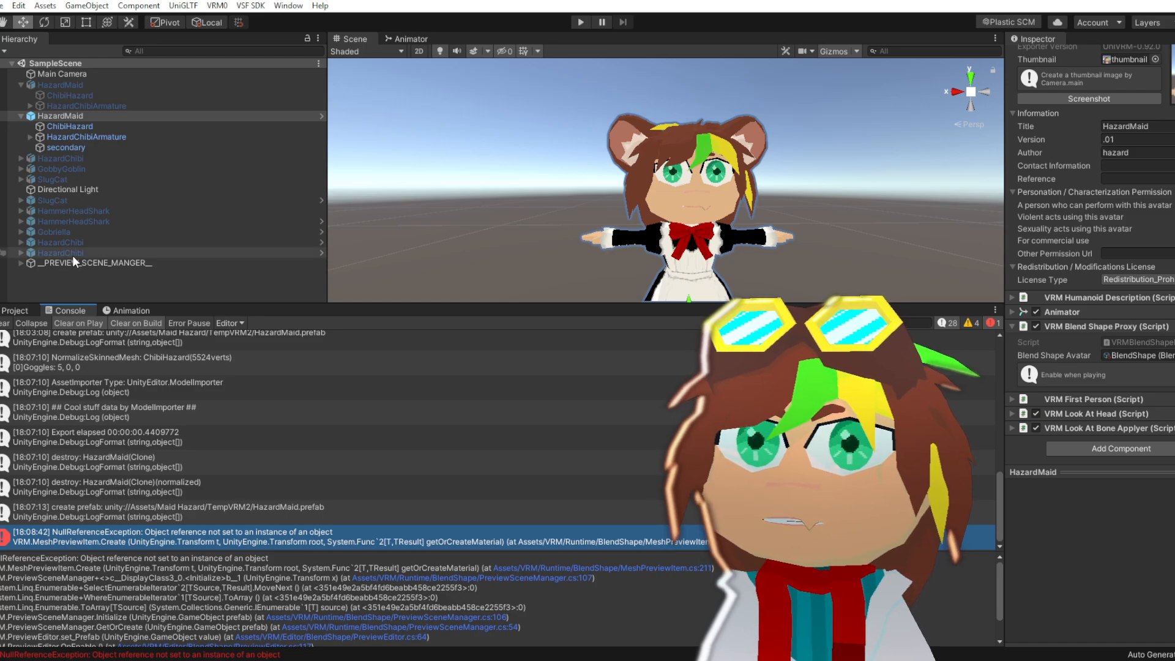
click(63, 116)
click(15, 310)
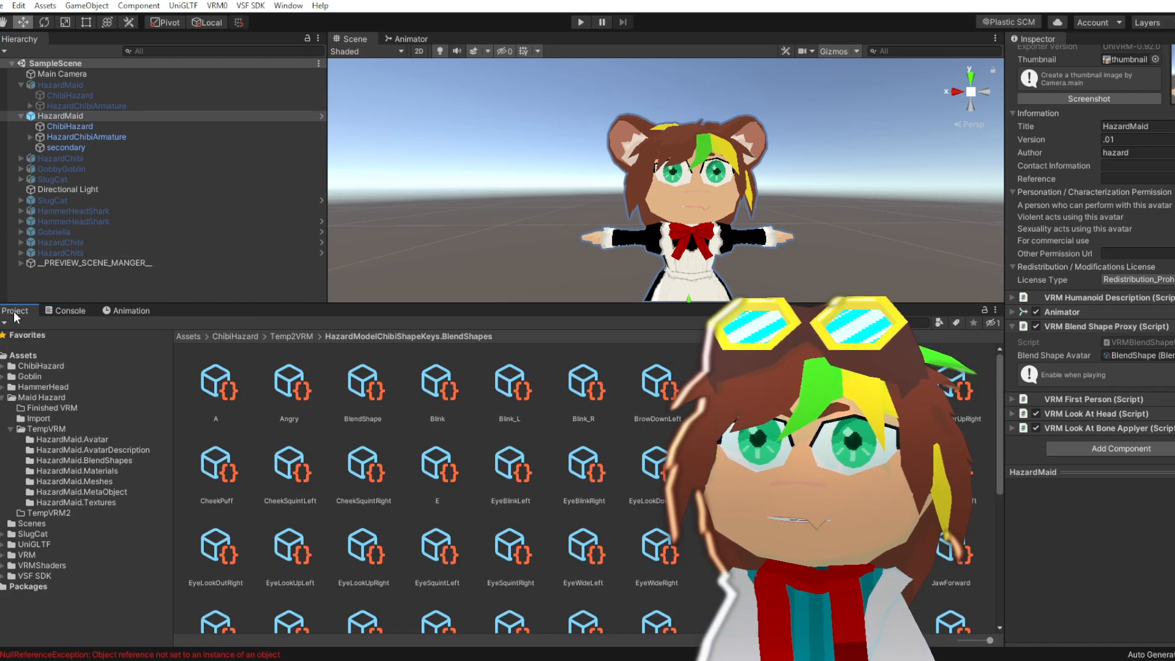
Examine the maid model's ears, hair and outfit up close and from an angle in the scene
middle_drag(759, 271, 723, 235)
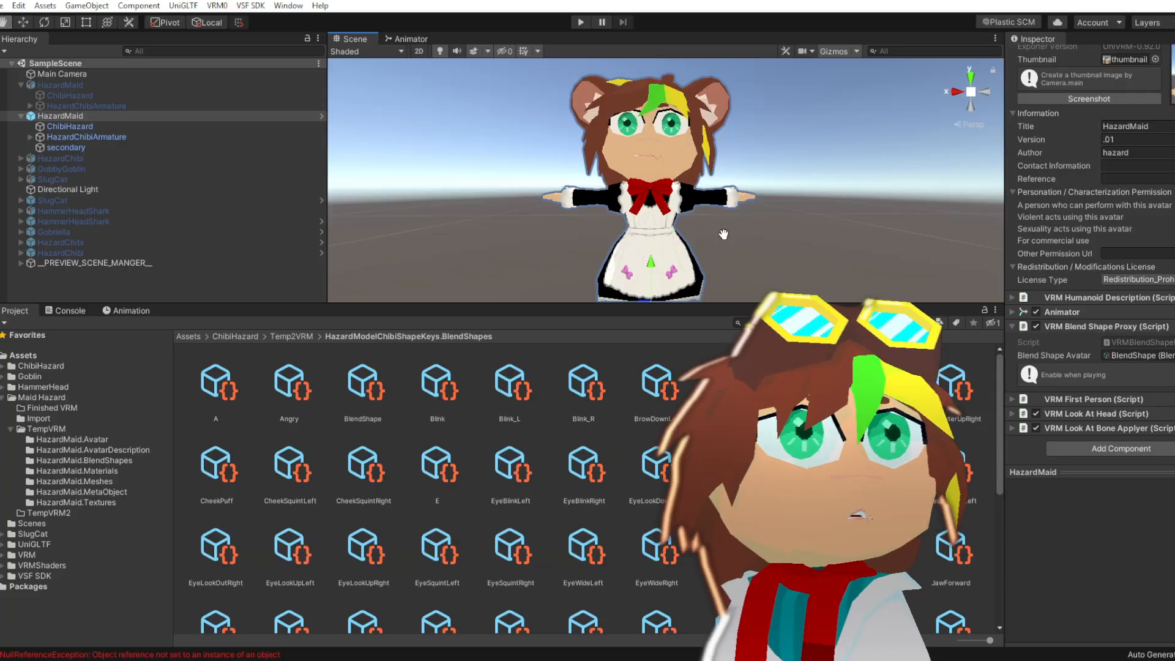
scroll(723, 234, up, 5)
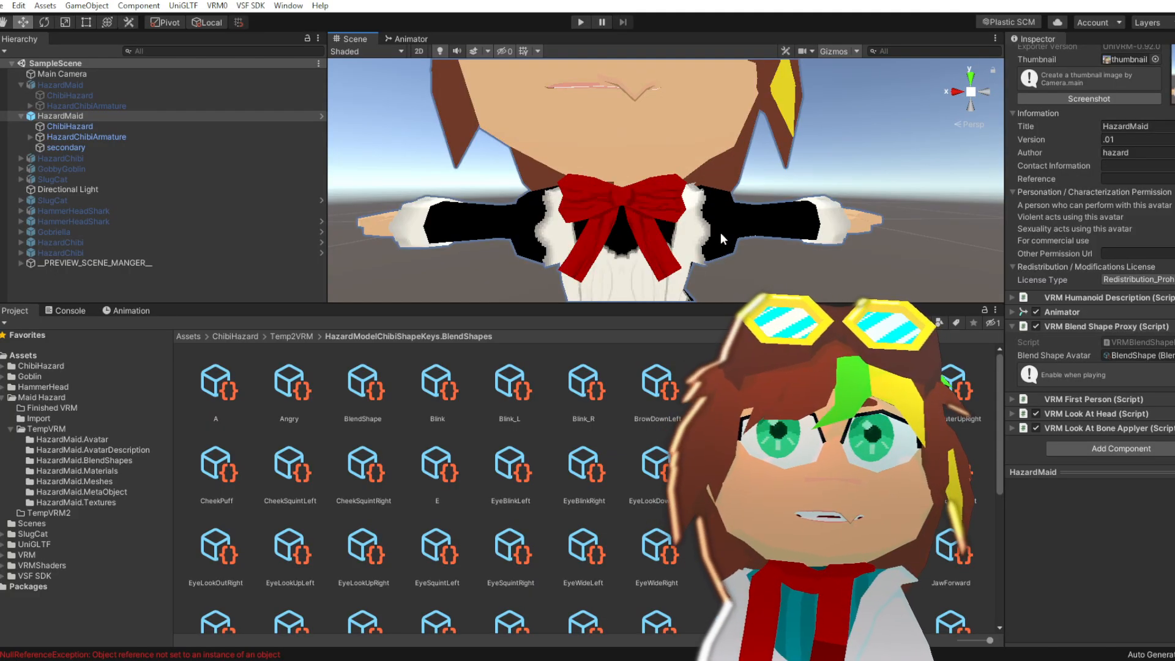
middle_drag(721, 232, 724, 255)
scroll(724, 255, up, 3)
scroll(571, 226, up, 2)
middle_drag(572, 227, 592, 230)
click(592, 231)
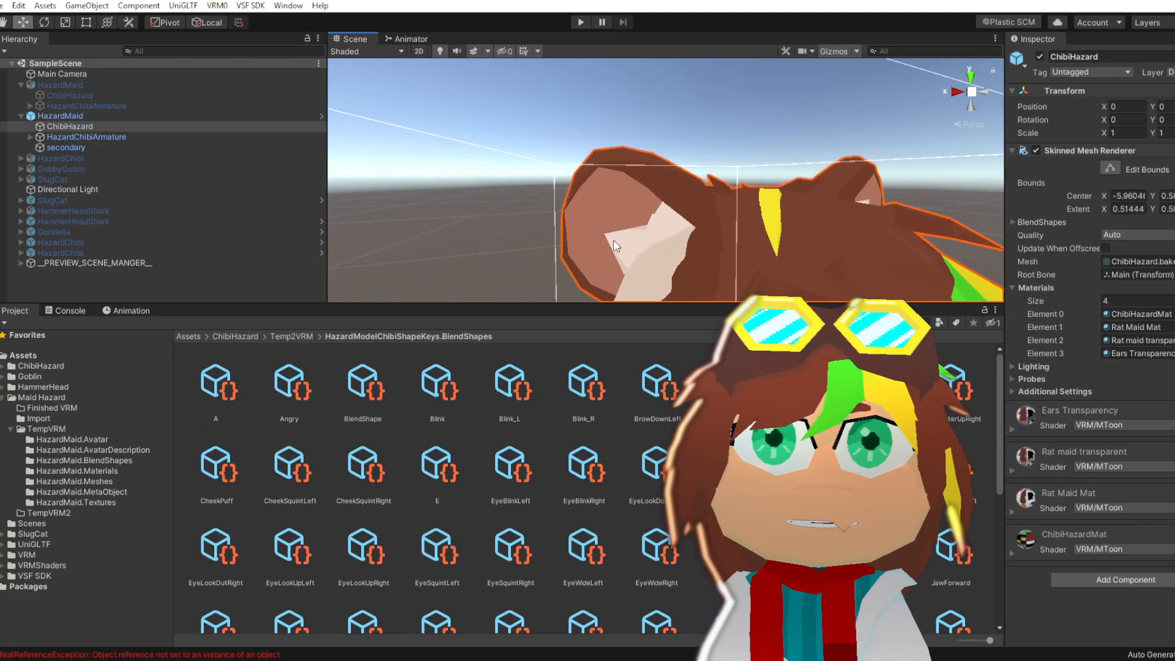
scroll(616, 244, down, 3)
scroll(617, 246, up, 3)
right_drag(619, 248, 813, 264)
mouse_move(813, 263)
middle_down()
mouse_move(837, 259)
mouse_move(826, 260)
middle_up()
right_drag(825, 260, 737, 252)
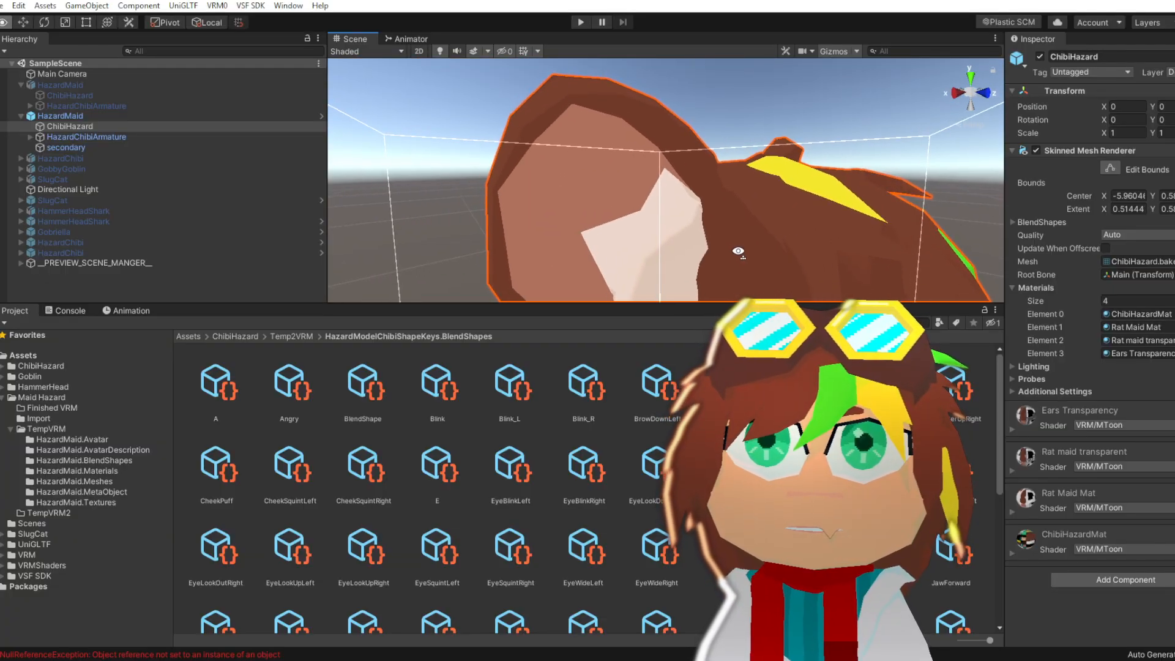
middle_drag(737, 251, 716, 246)
right_drag(716, 247, 679, 241)
middle_drag(679, 241, 670, 239)
scroll(669, 239, down, 8)
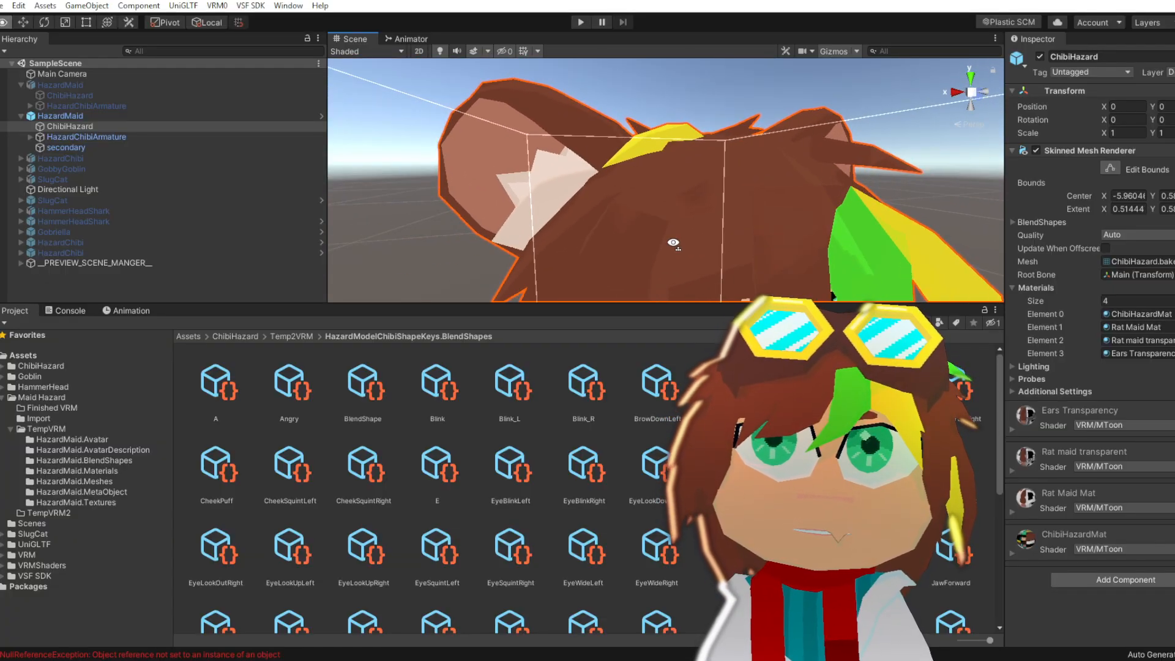
click(794, 244)
scroll(795, 244, up, 8)
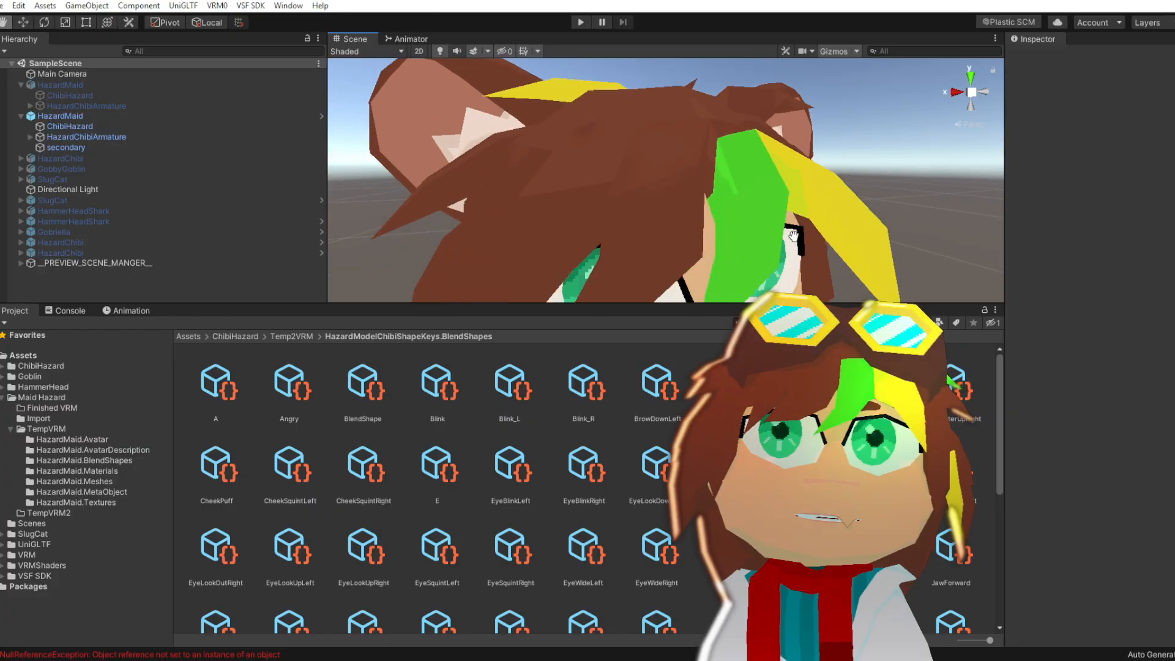
mouse_move(795, 244)
middle_down()
mouse_move(797, 211)
mouse_move(793, 239)
mouse_move(777, 227)
middle_up()
scroll(794, 238, down, 8)
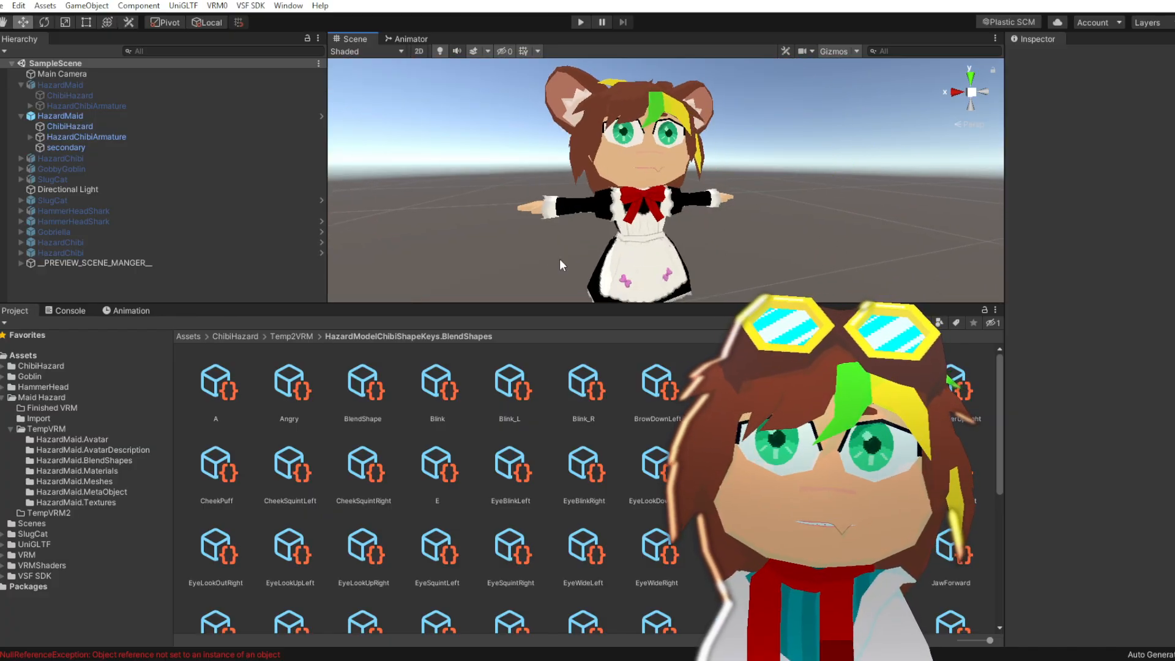
Expand HazardMaid's armature down to the bones under spine and select the secondary object with its VRM Spring Bone component
click(31, 137)
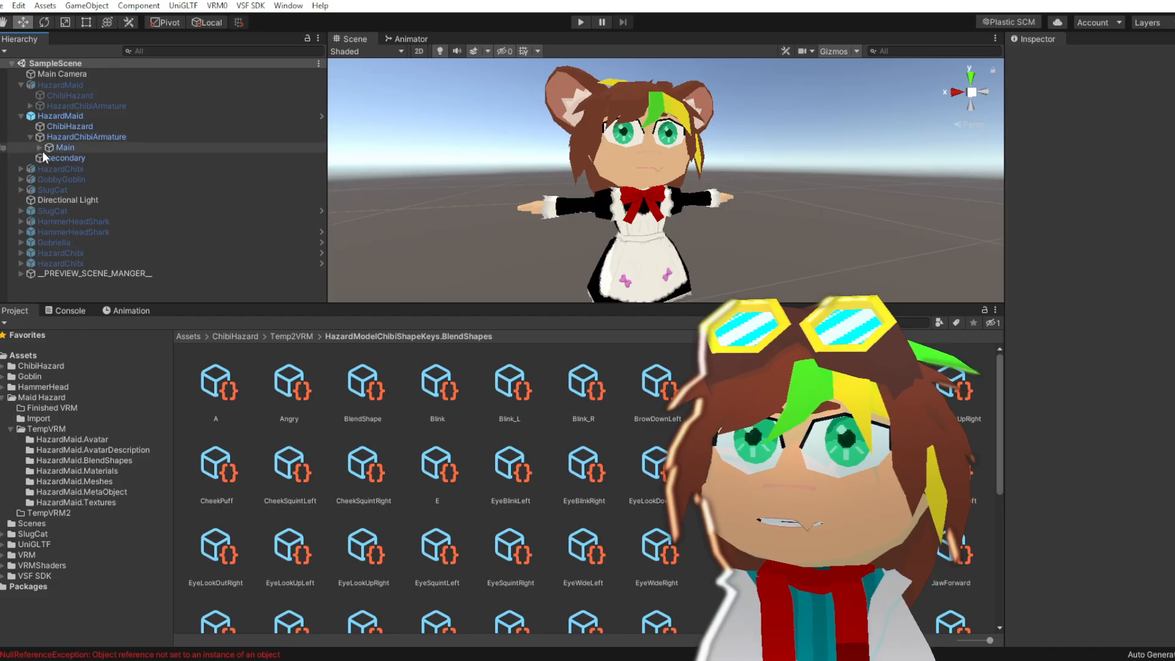
click(38, 148)
click(50, 157)
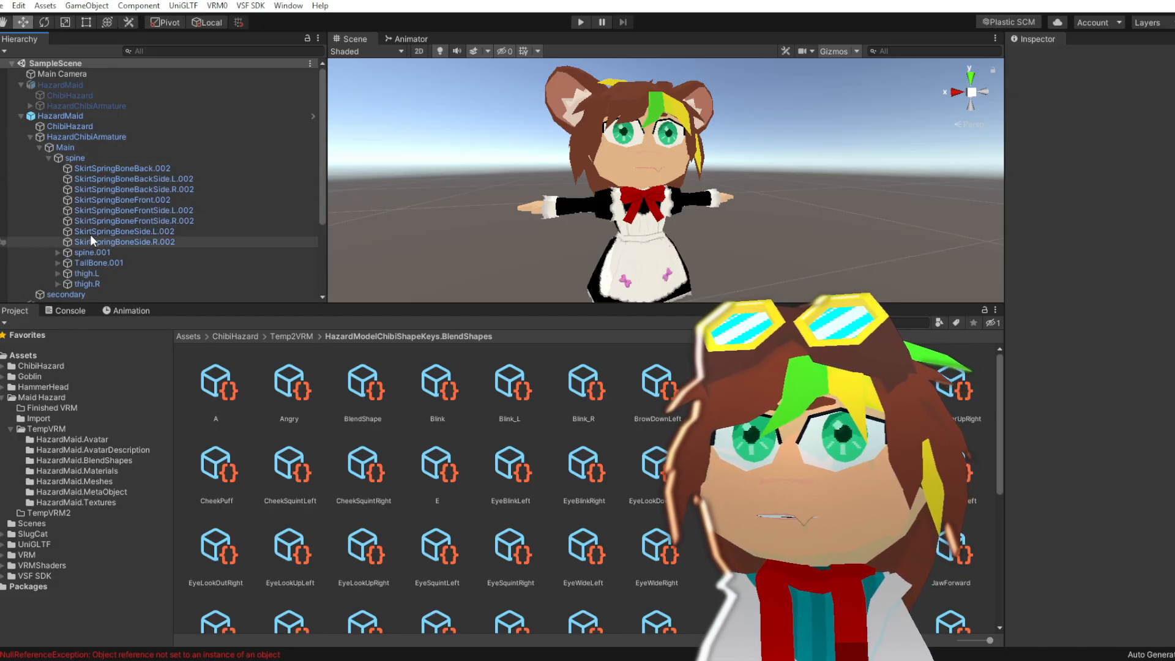
scroll(90, 233, down, 3)
click(55, 216)
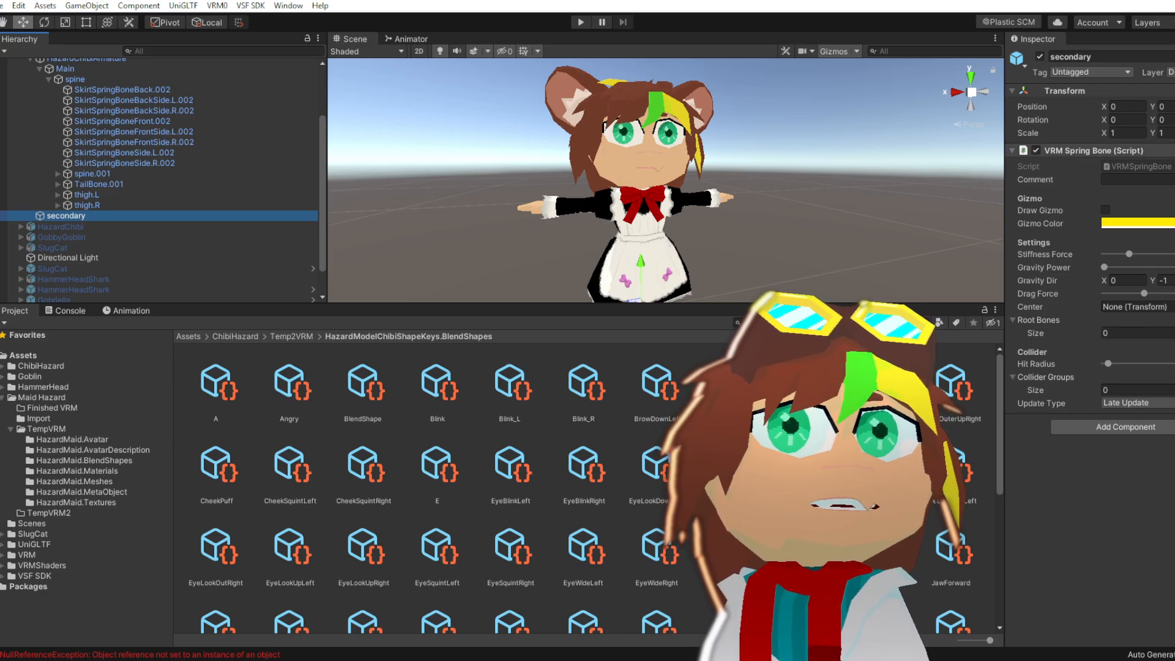
right_click(1092, 155)
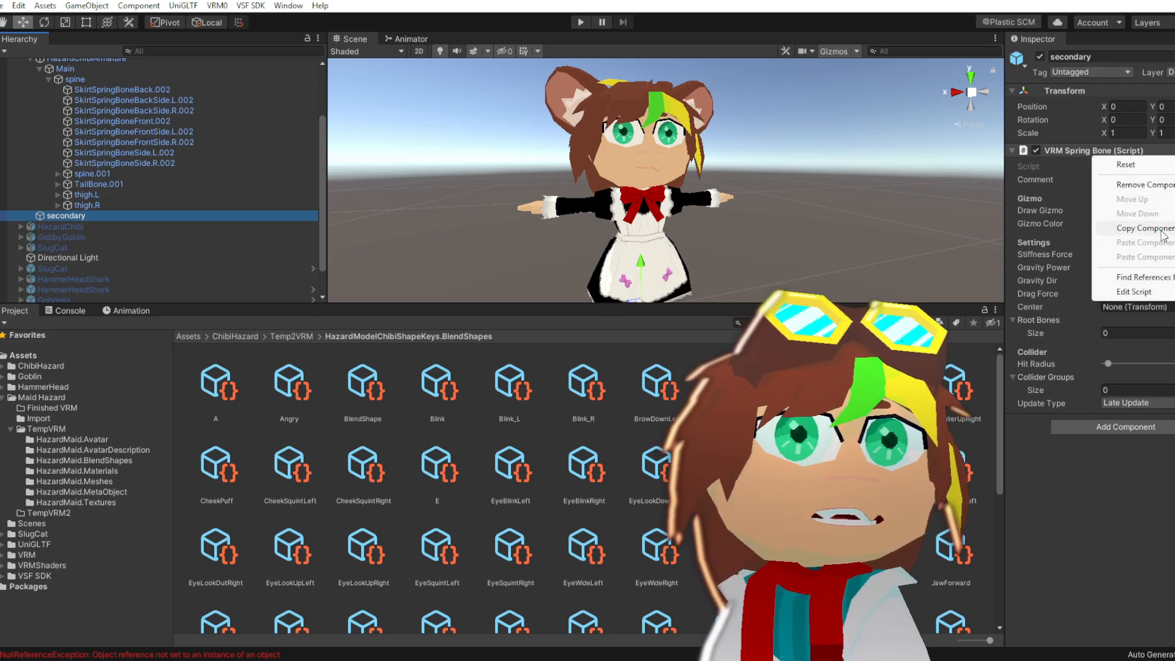
click(1150, 464)
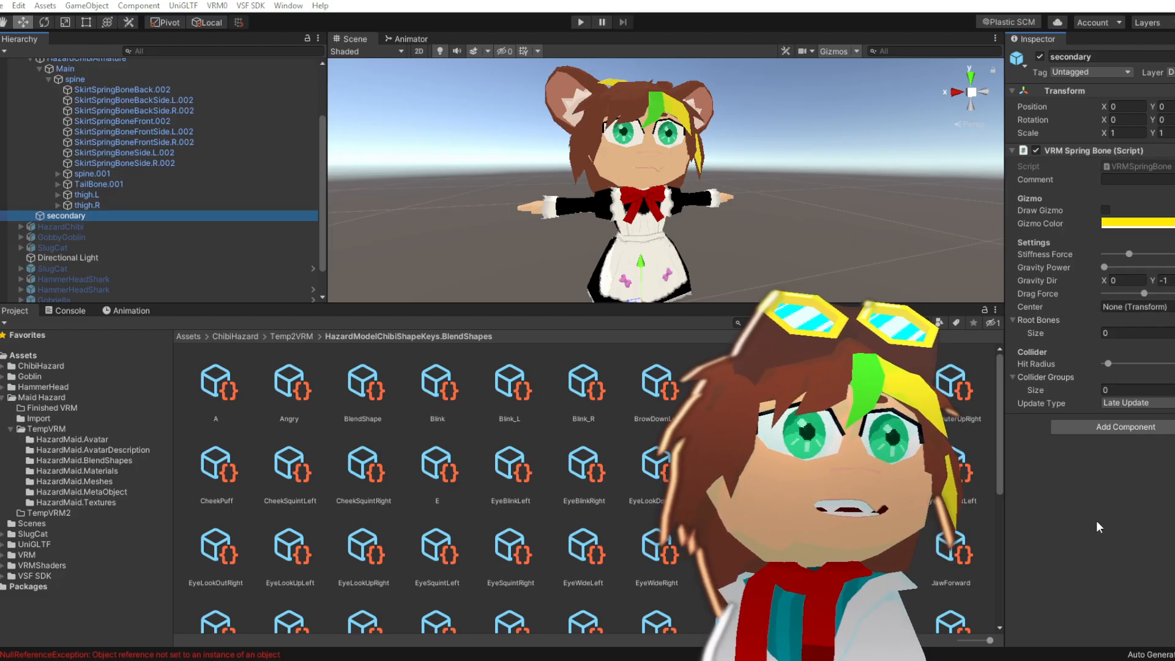
click(1083, 506)
Expand spine.001 with all of its nested bones to reach the hair bones under Head
scroll(137, 219, up, 1)
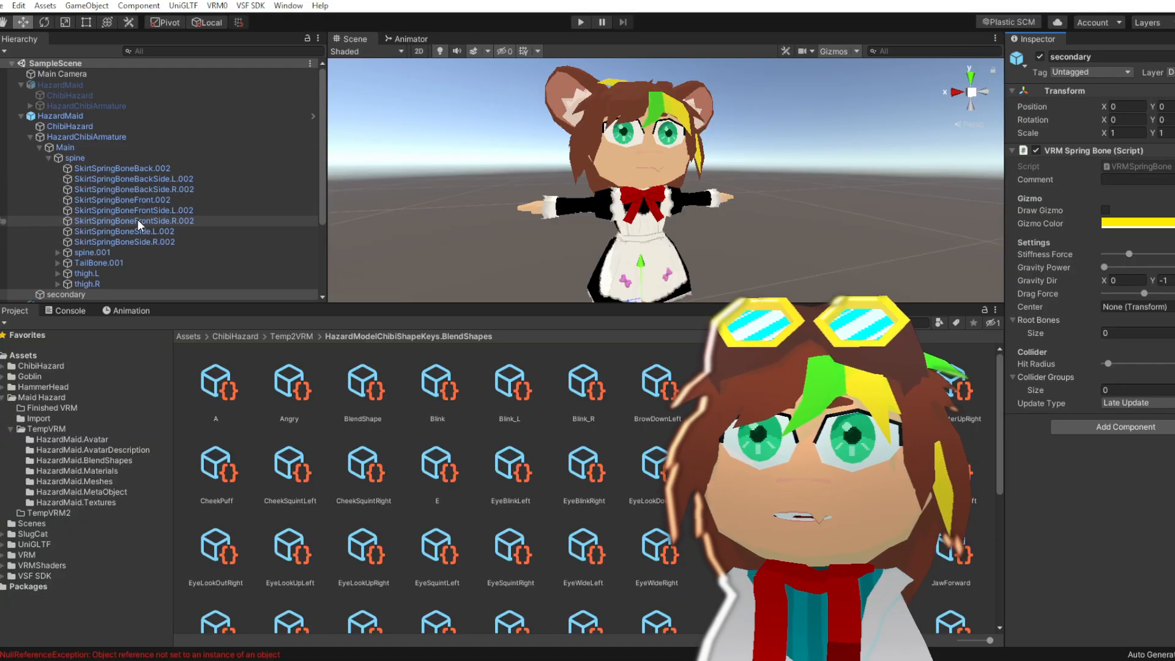
scroll(79, 231, up, 1)
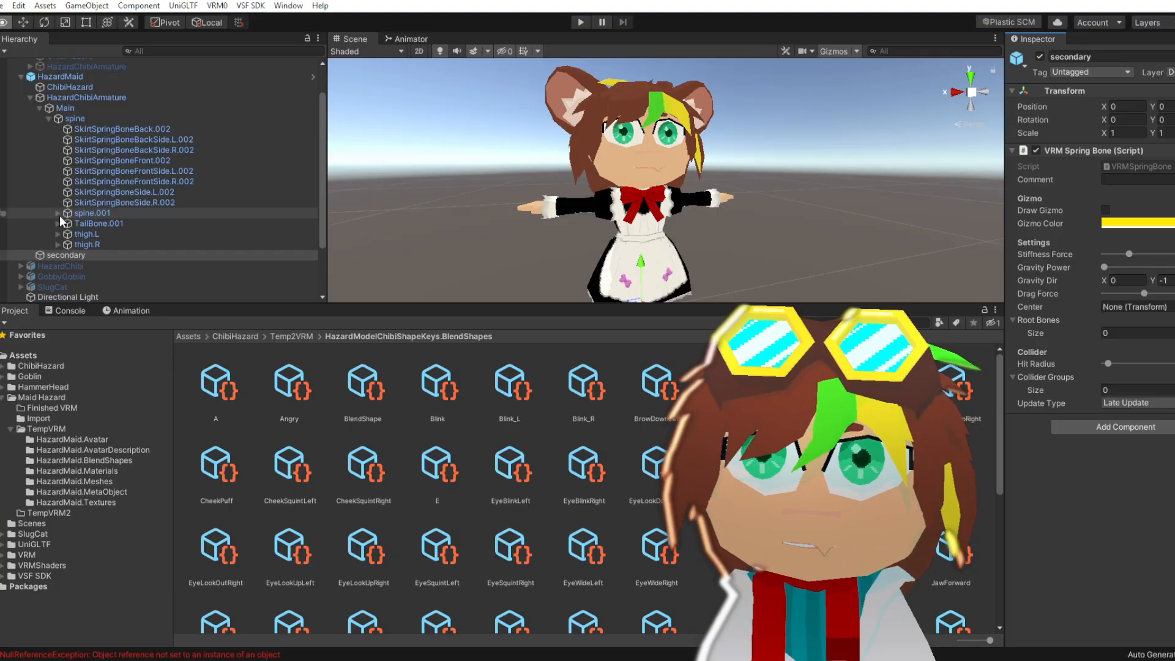
click(60, 215)
click(60, 216)
click(60, 216)
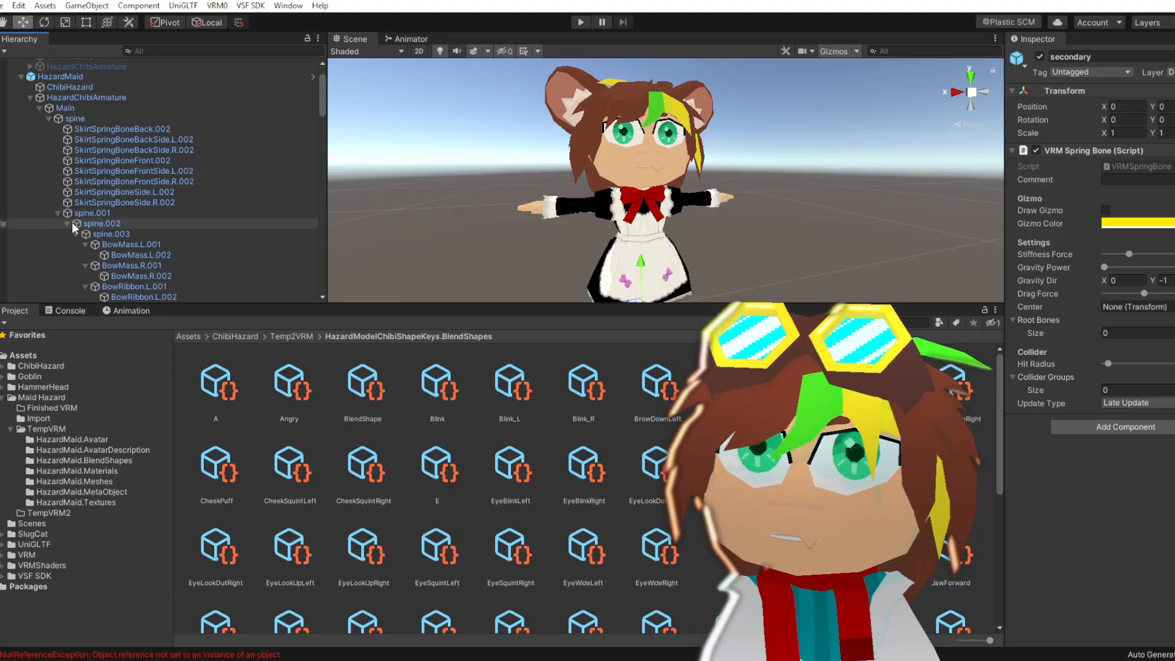
scroll(72, 228, down, 5)
scroll(71, 233, down, 15)
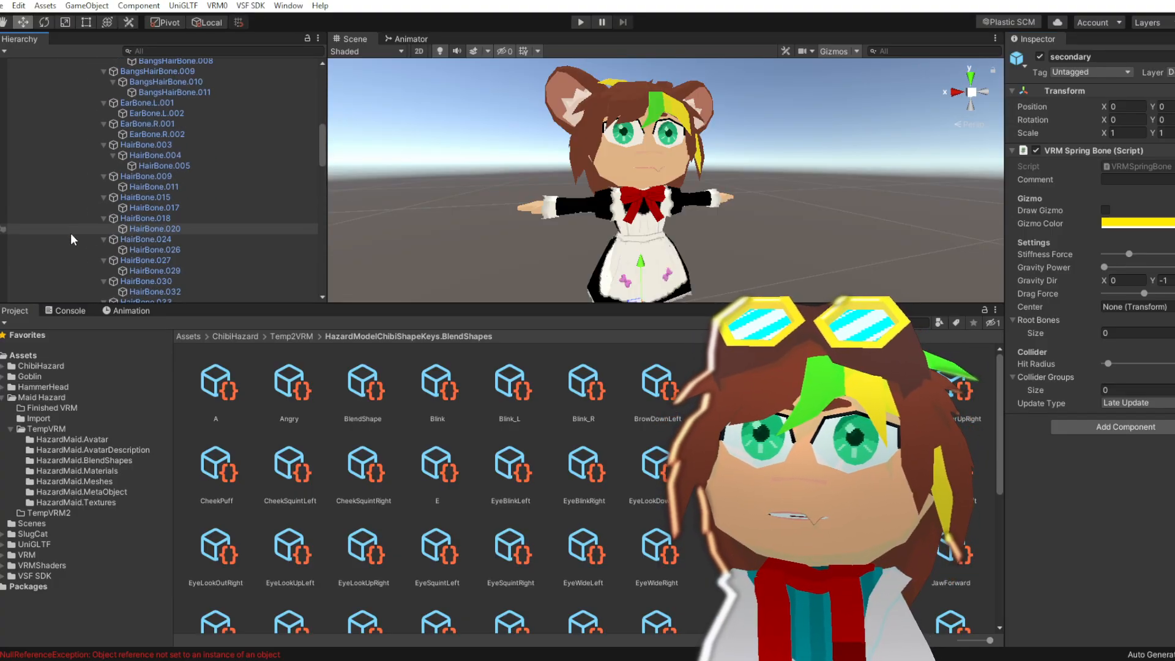
scroll(68, 233, down, 5)
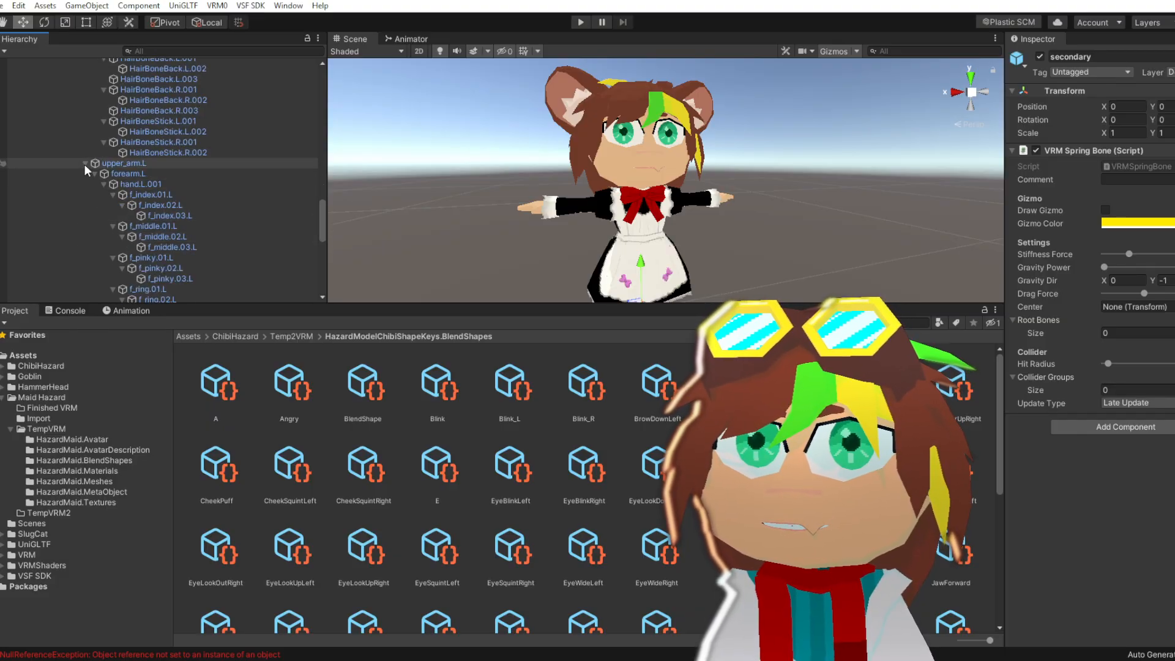
Collapse the hair bones under Head one by one, from HairBoneStick.R.001 up through HairBone.027
click(142, 142)
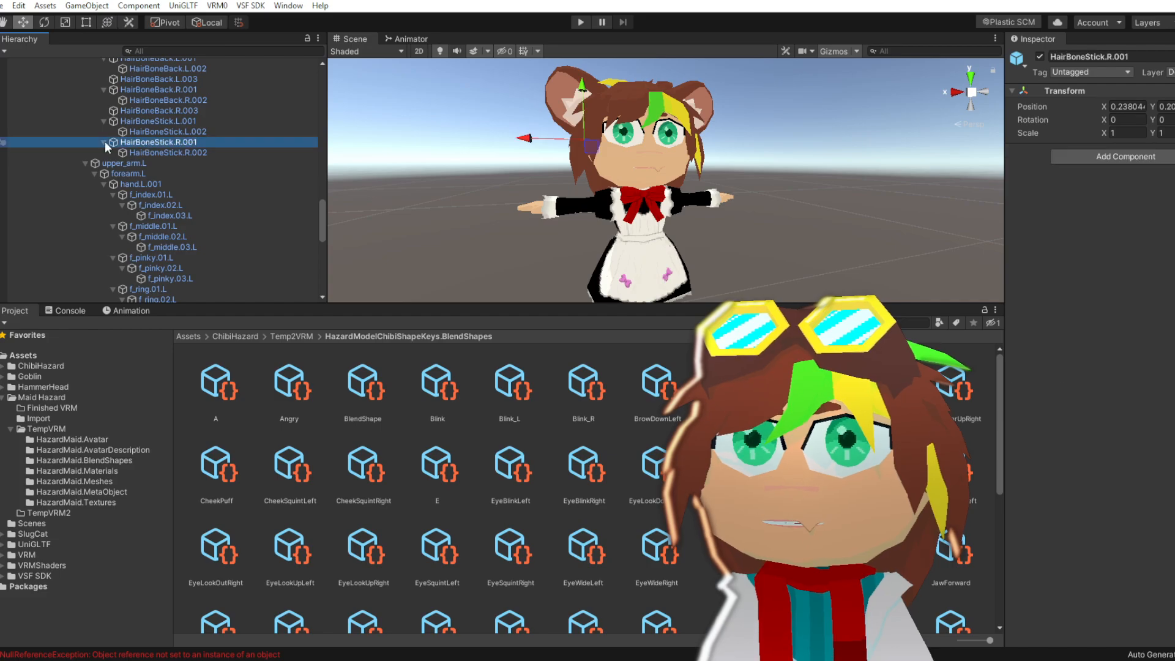
click(103, 142)
click(101, 124)
scroll(104, 162, up, 3)
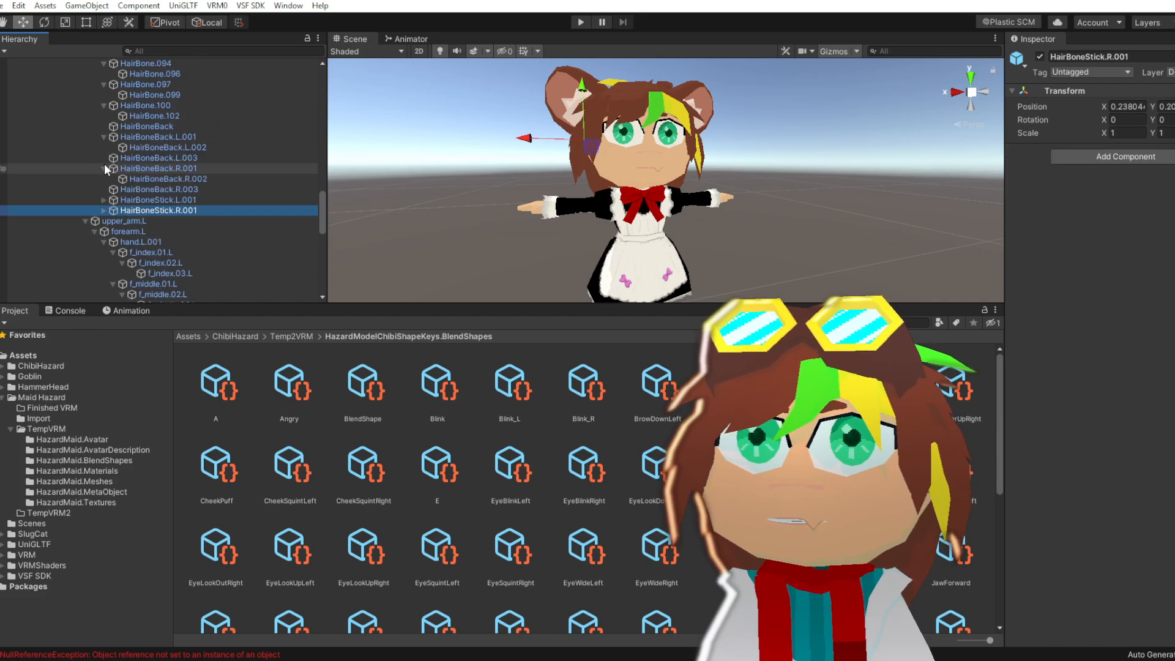
click(104, 168)
scroll(103, 180, up, 4)
click(102, 216)
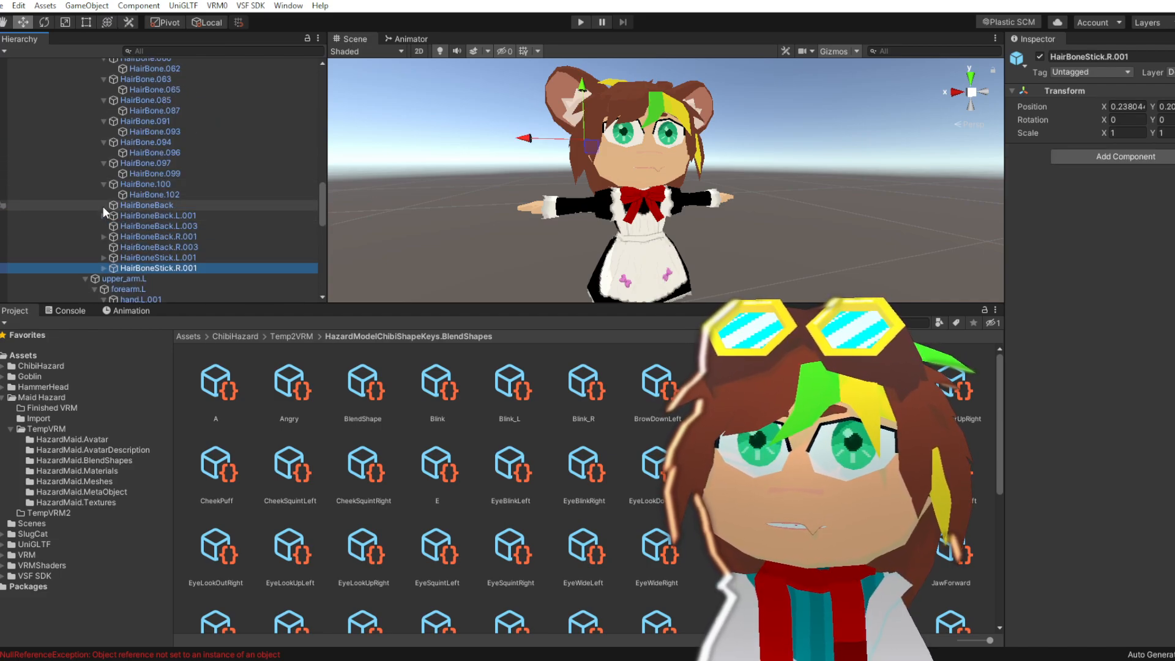
click(102, 184)
click(104, 163)
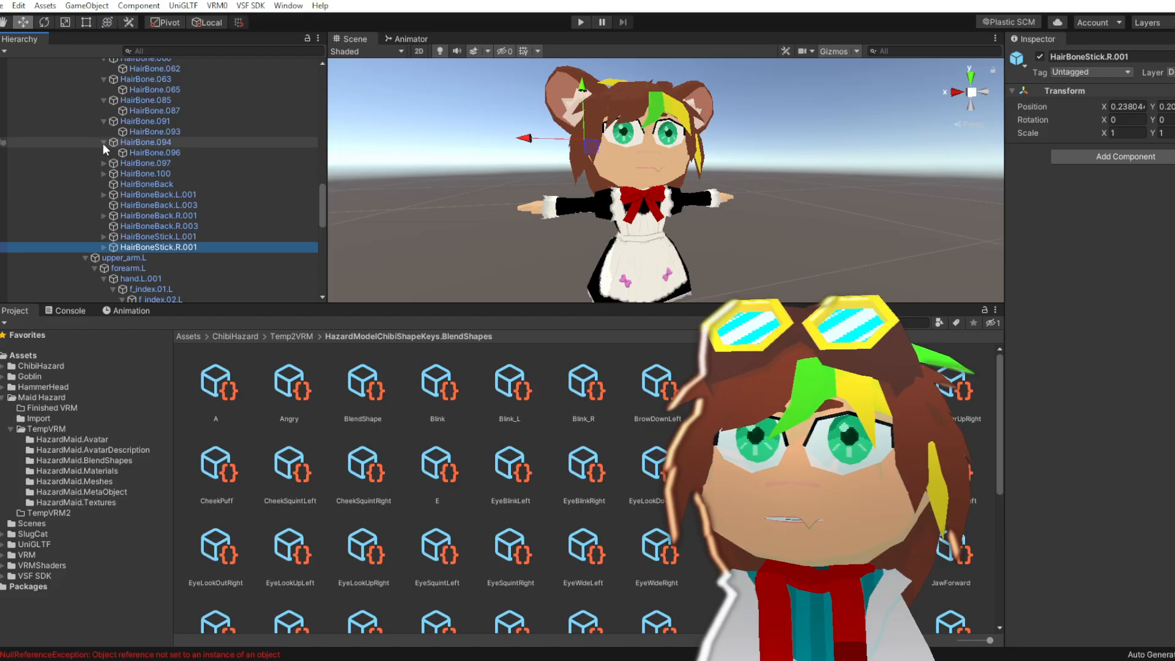
click(103, 142)
click(104, 121)
click(104, 99)
click(104, 79)
scroll(115, 153, up, 4)
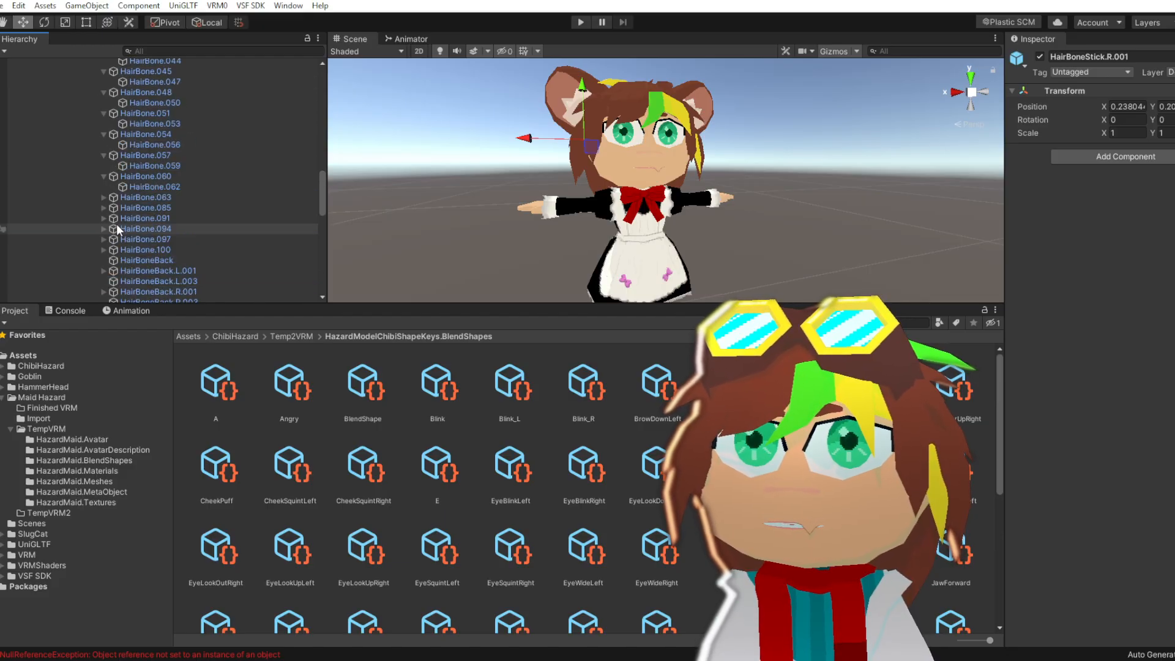
click(102, 177)
click(102, 155)
click(103, 134)
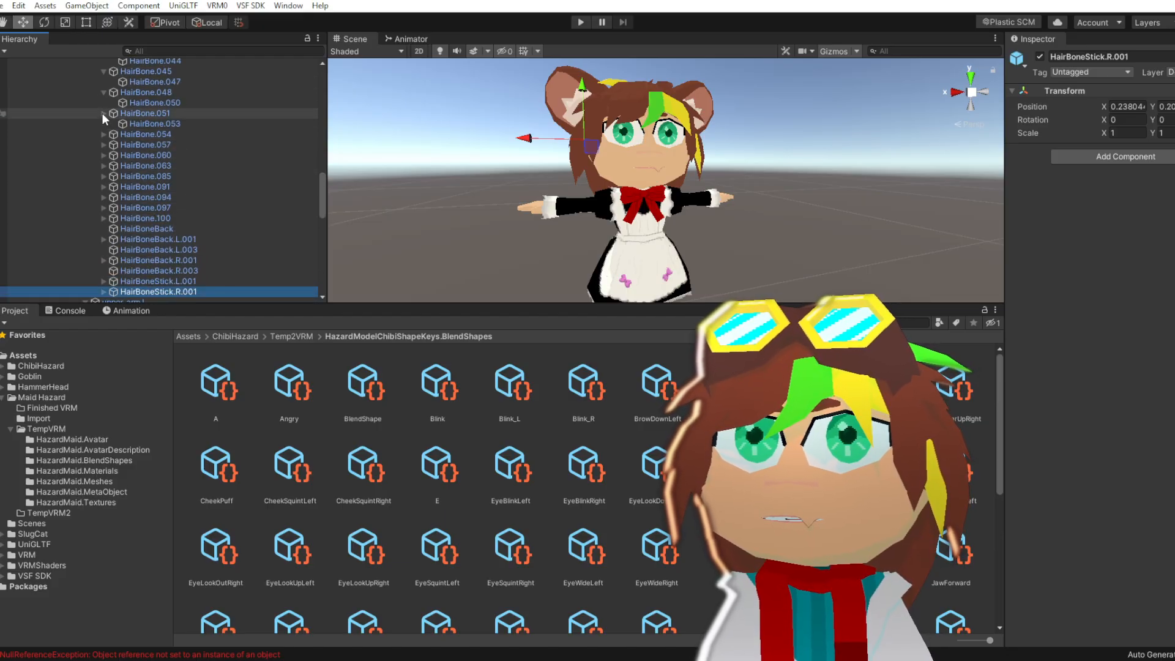
click(101, 113)
click(103, 92)
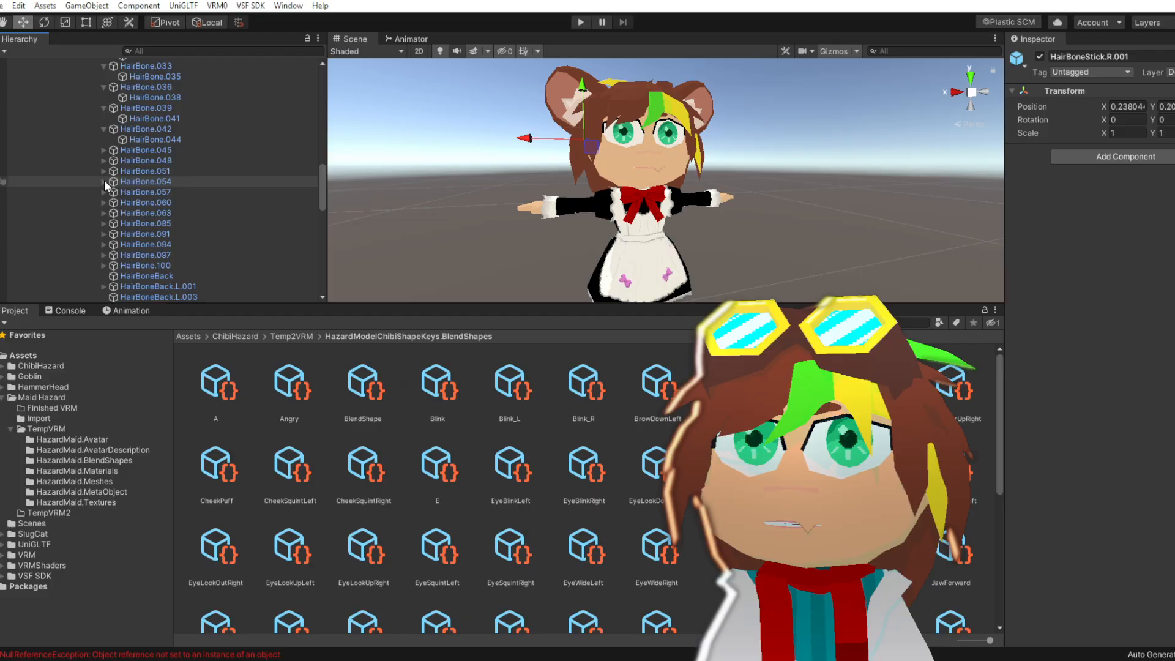
click(104, 129)
click(103, 107)
scroll(96, 181, up, 3)
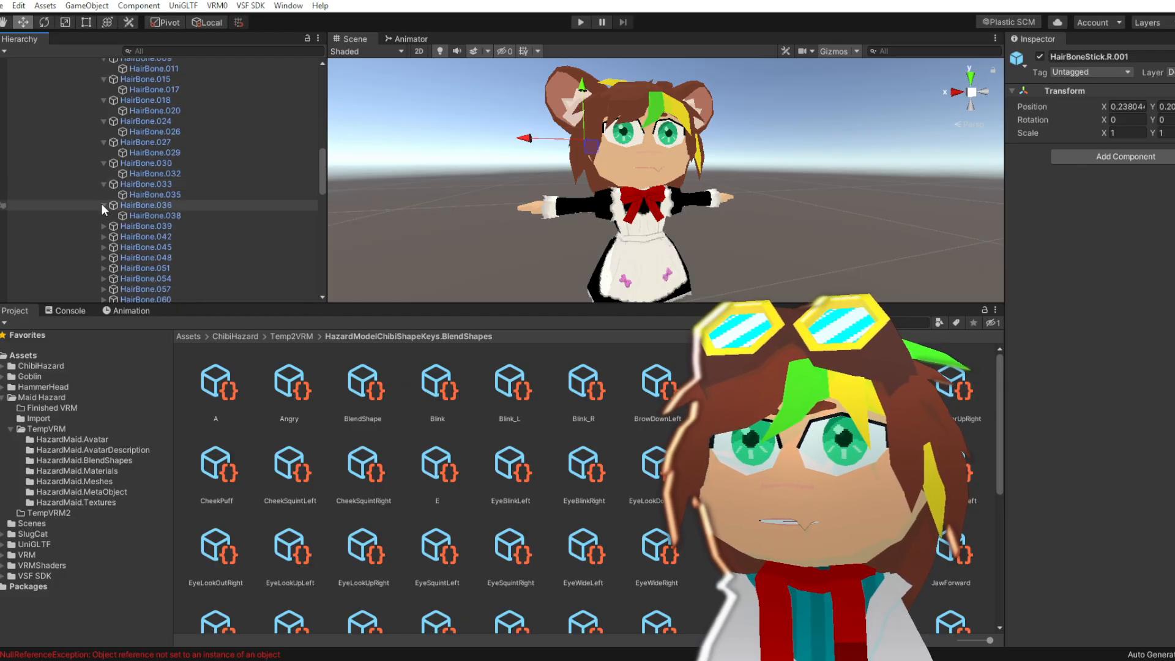
click(104, 205)
click(103, 183)
click(104, 163)
click(104, 142)
Collapse all bones nested under Head so only its direct children are listed, and select BangsHairBone
scroll(101, 186, up, 5)
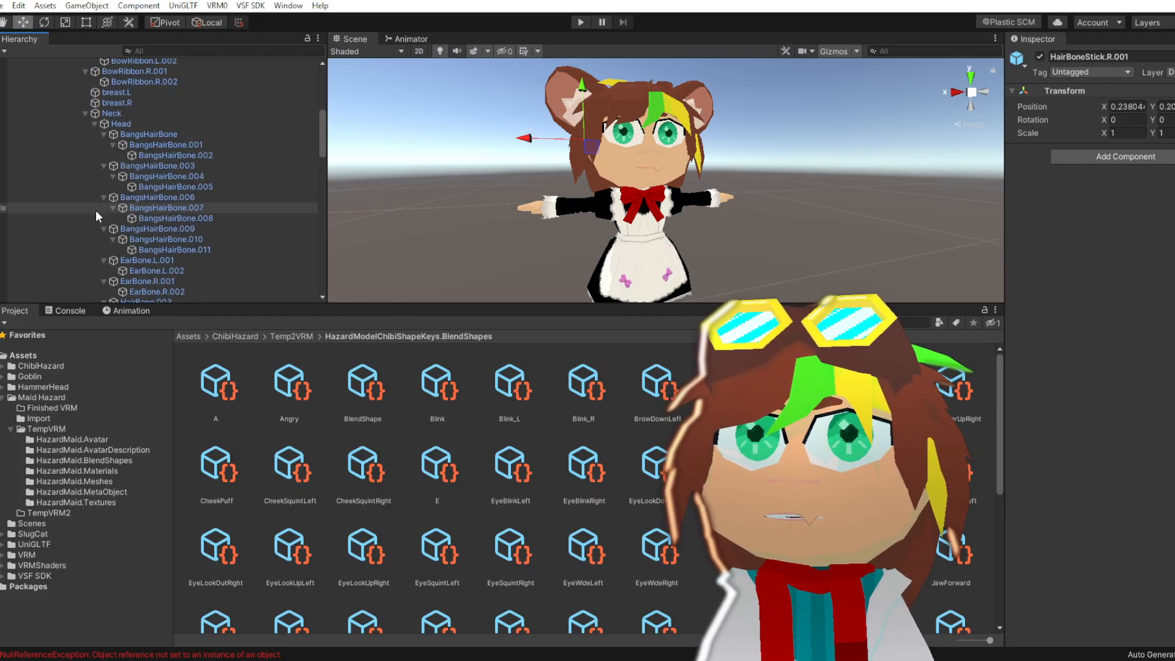
click(94, 124)
click(93, 123)
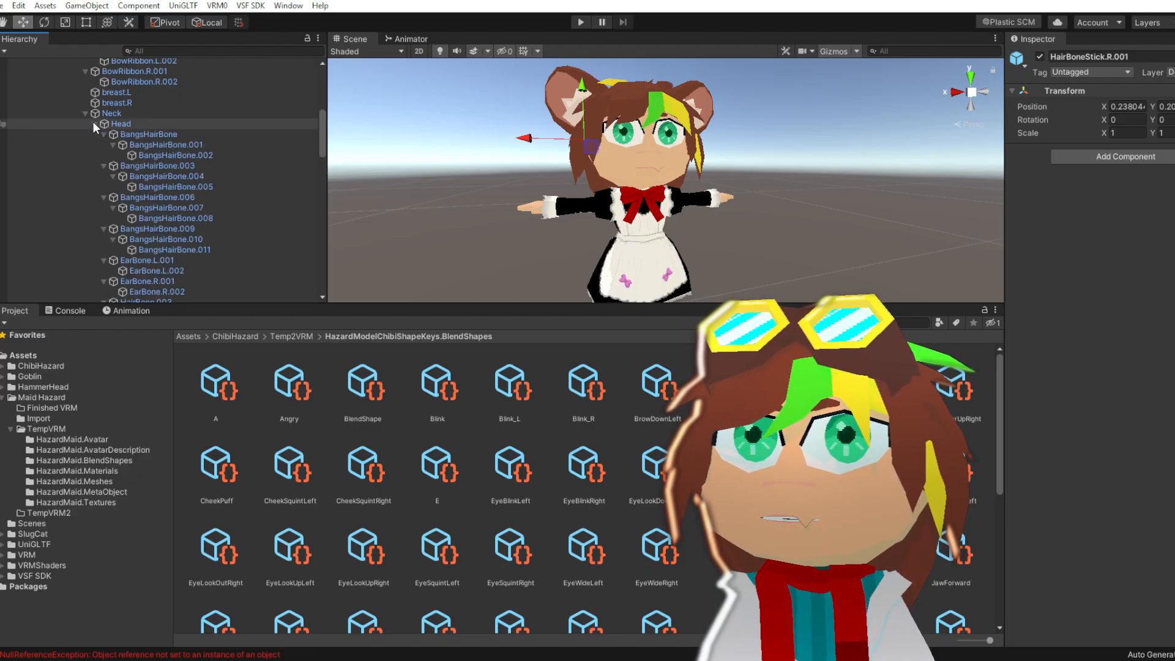
alt+click(95, 124)
click(94, 124)
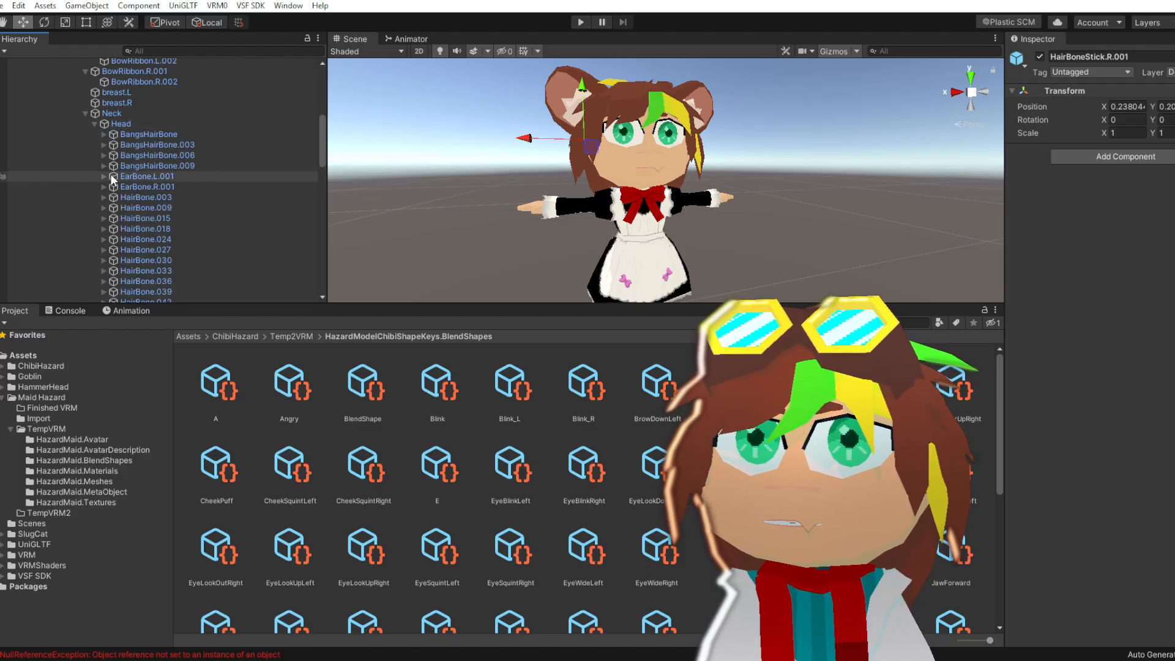
click(142, 134)
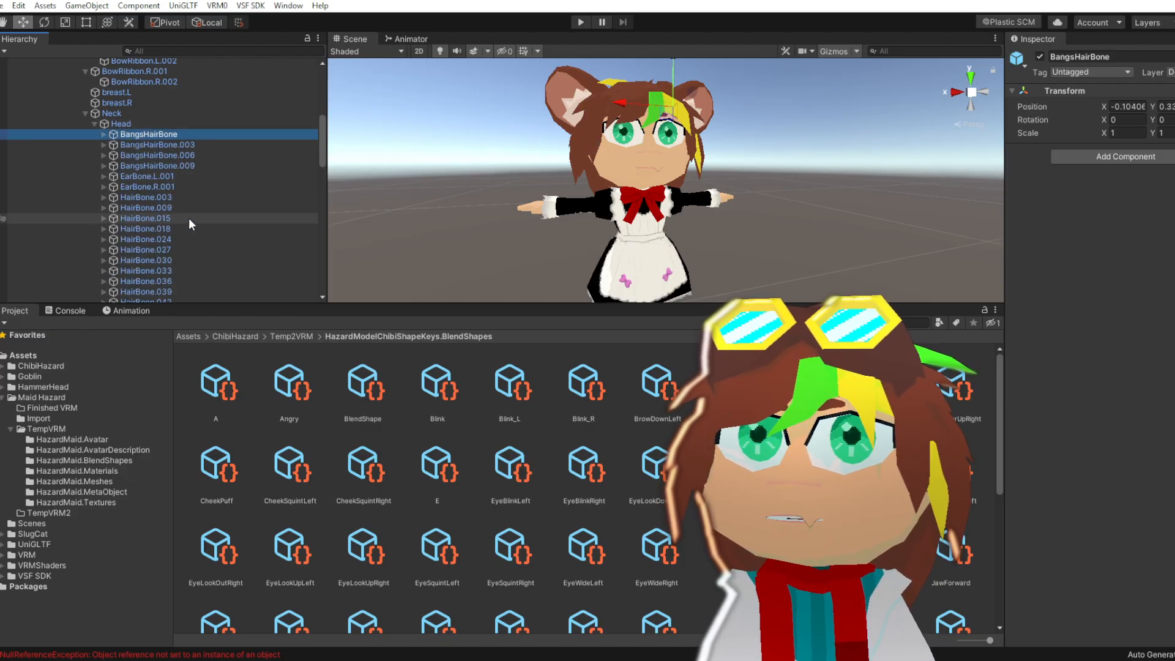
click(156, 175)
click(158, 184)
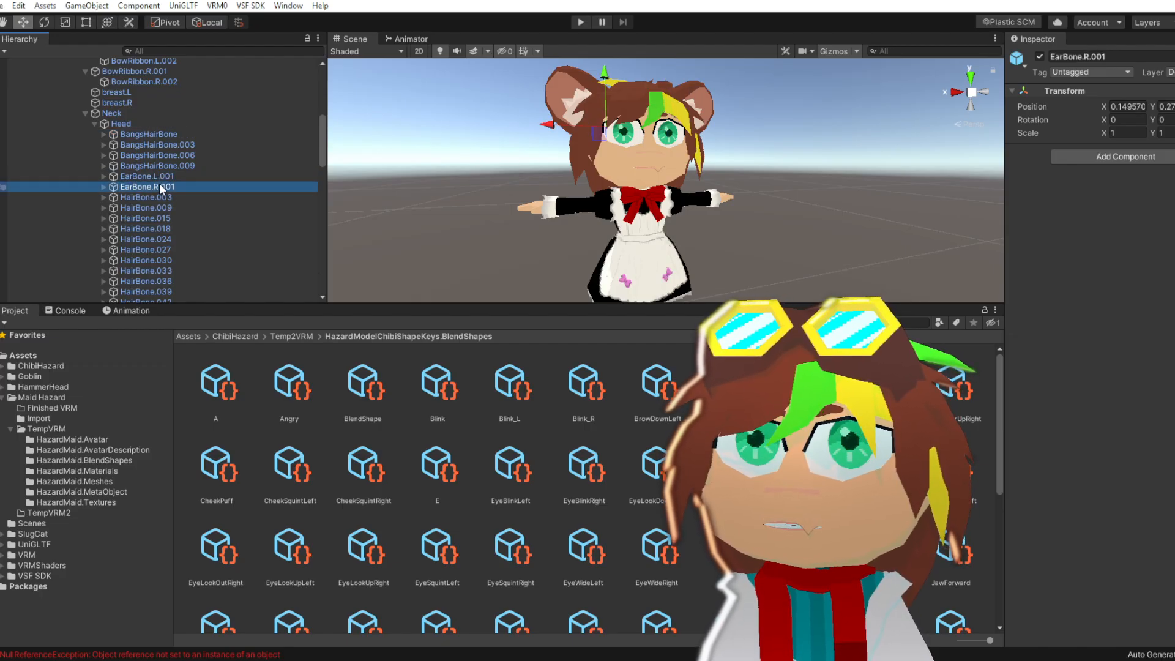
click(173, 136)
scroll(178, 256, down, 6)
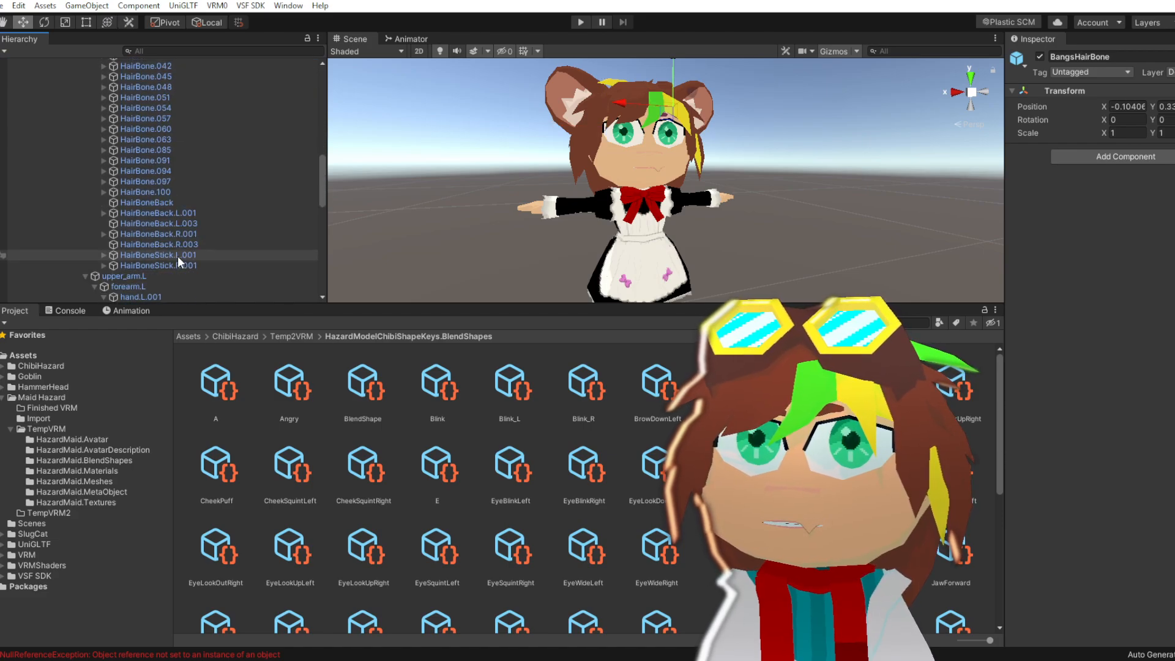
scroll(177, 255, down, 2)
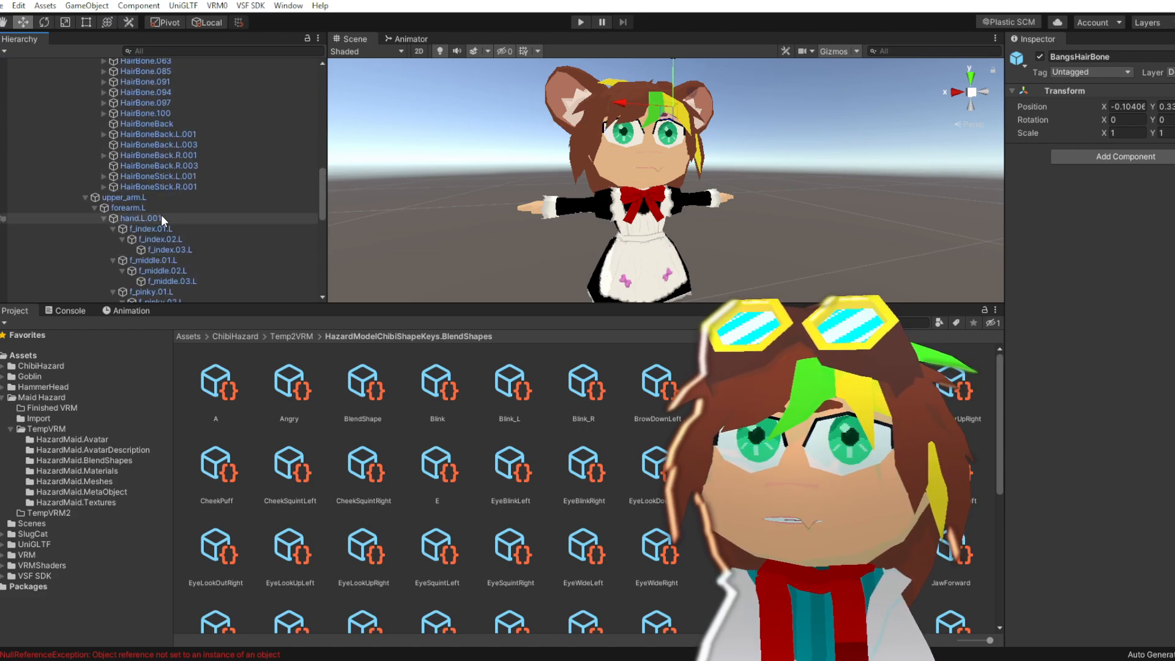
shift+click(142, 185)
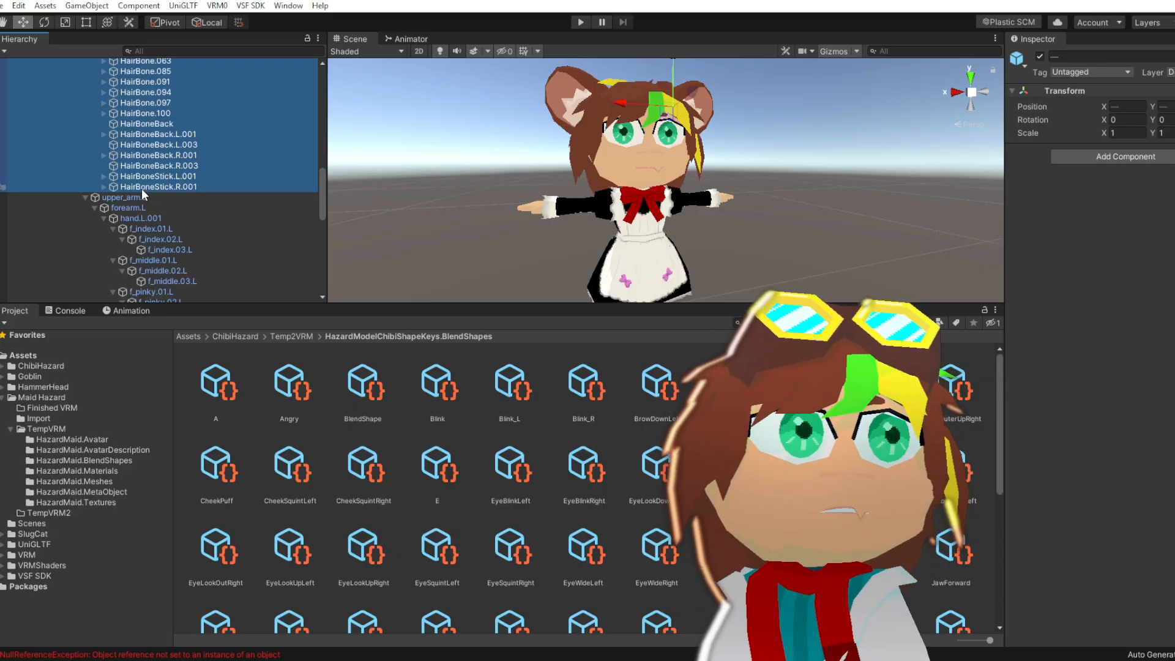
click(141, 187)
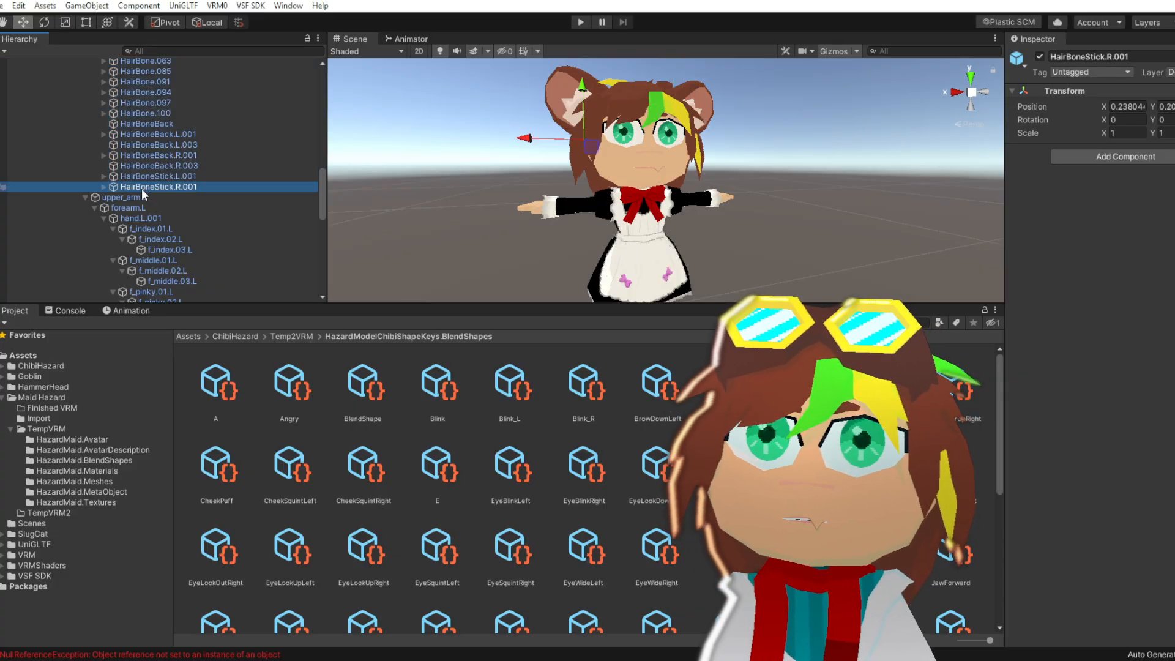
Collapse the upper arm bones, expand the lowest HazardChibi in the scene and select its secondary object
click(80, 198)
click(84, 197)
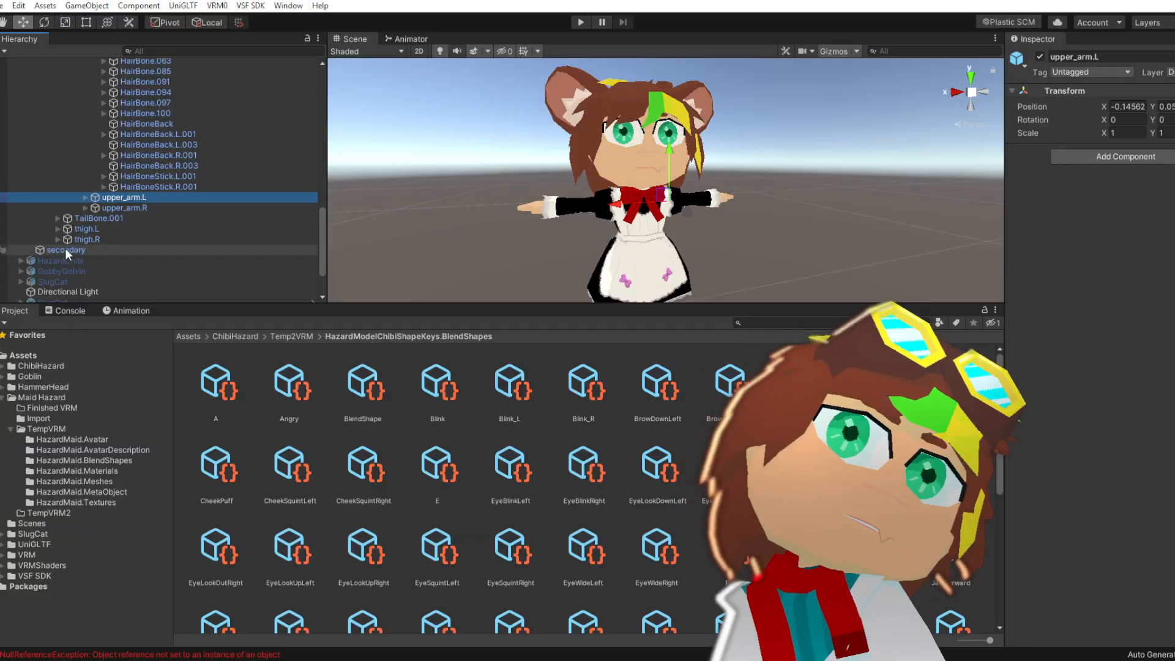
scroll(66, 249, up, 10)
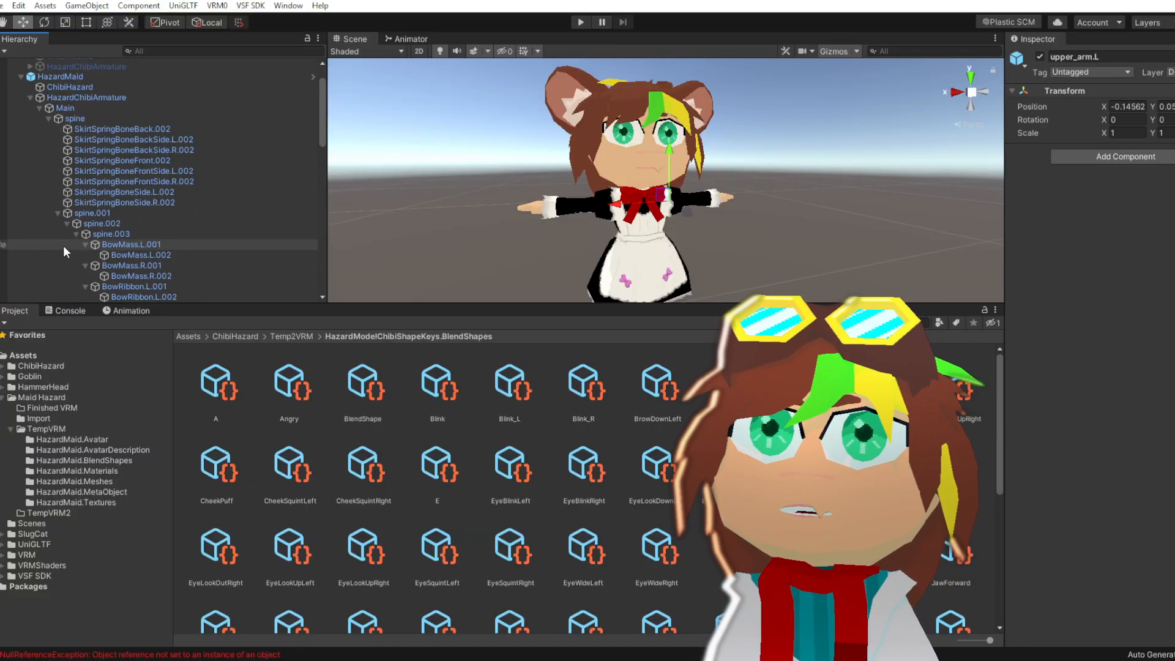
scroll(64, 245, up, 2)
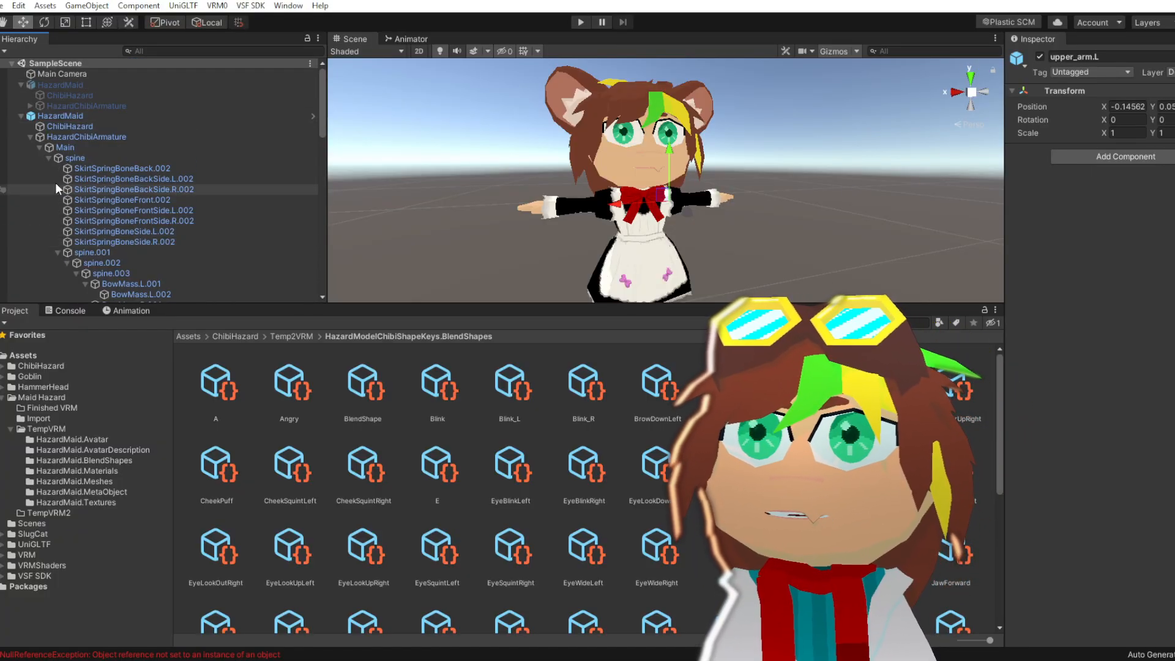
scroll(72, 241, down, 15)
click(53, 286)
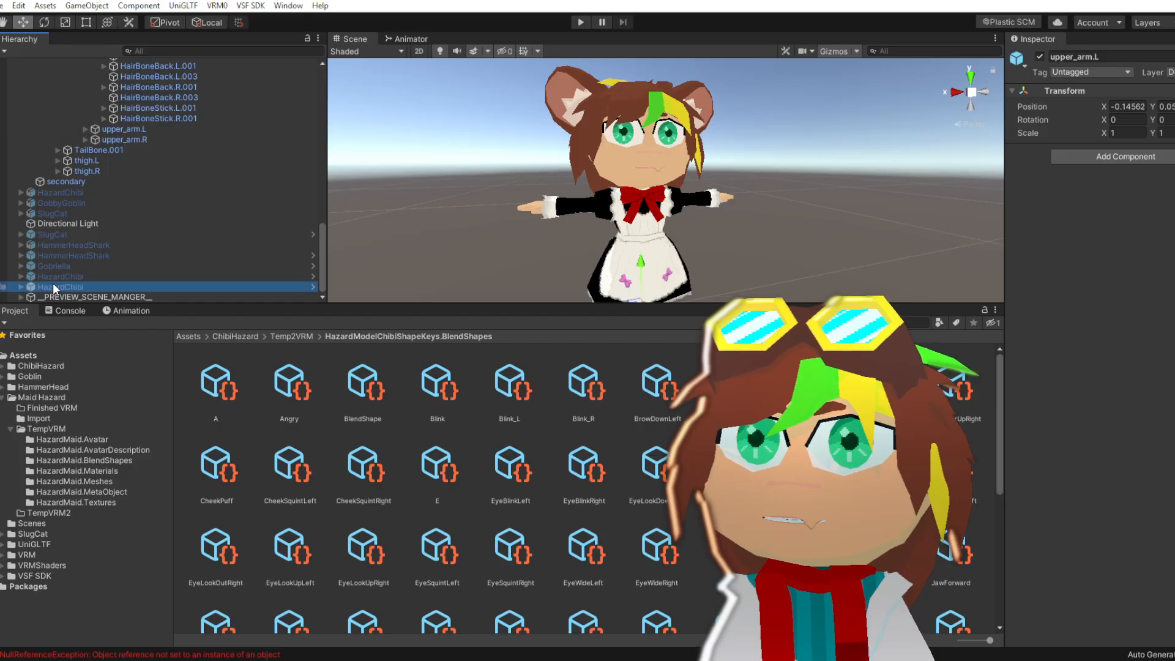
click(22, 286)
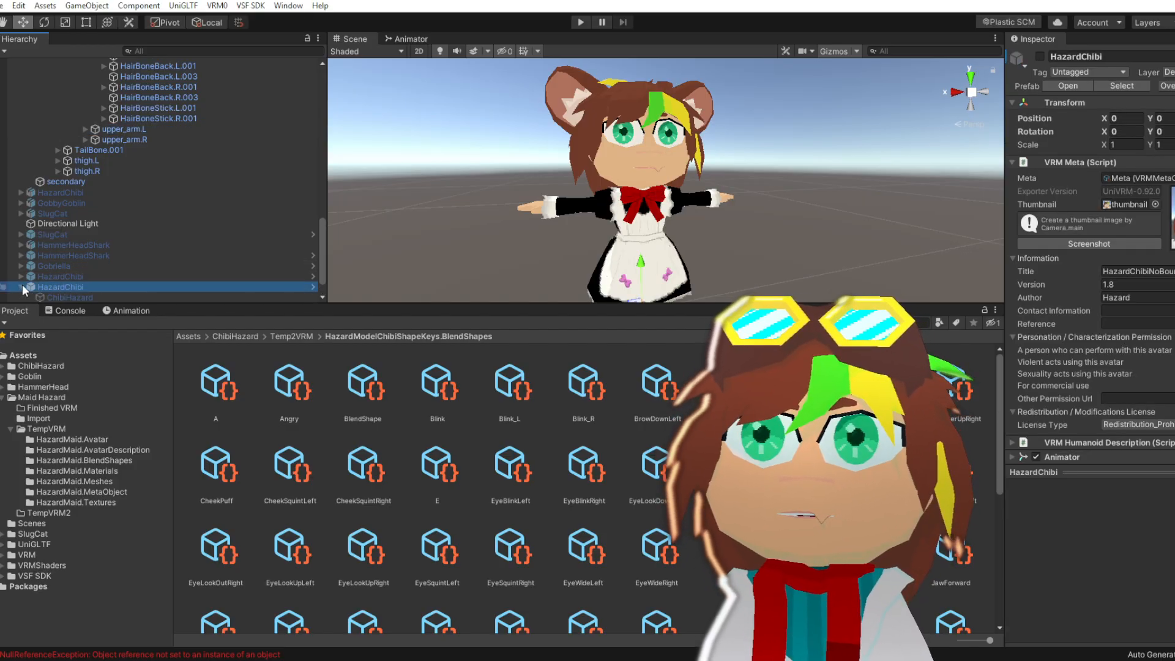
scroll(31, 277, down, 1)
click(70, 285)
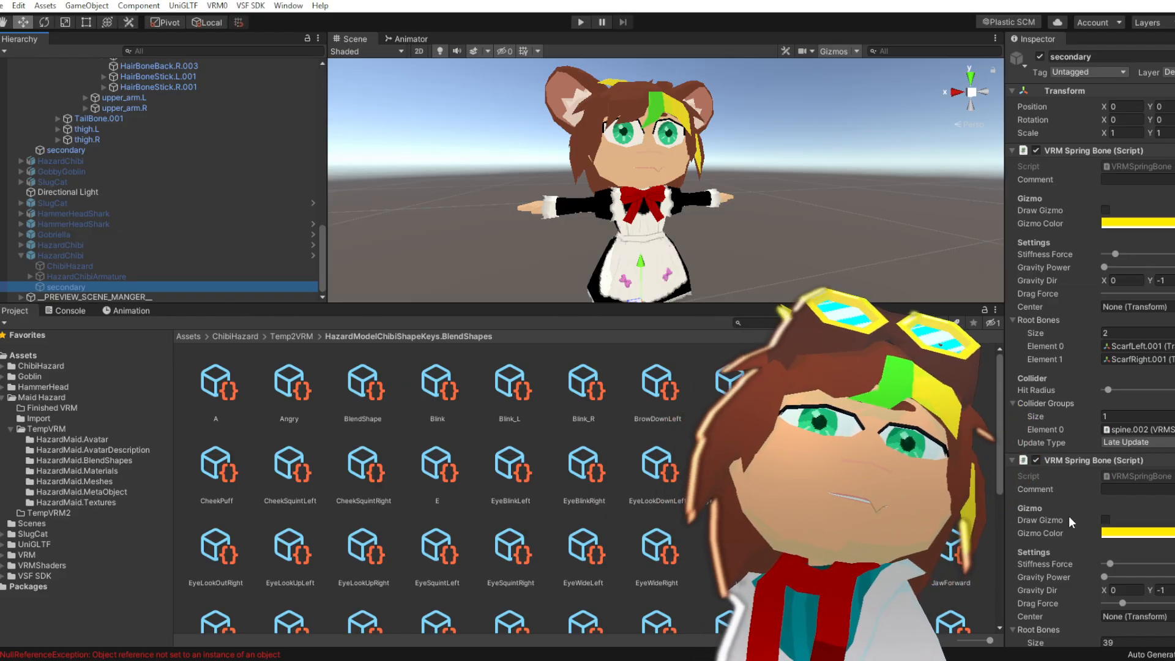
Copy HazardChibi's second VRM Spring Bone component, the one whose root bones are the bangs and hair bones
scroll(1069, 514, down, 10)
scroll(1070, 511, up, 6)
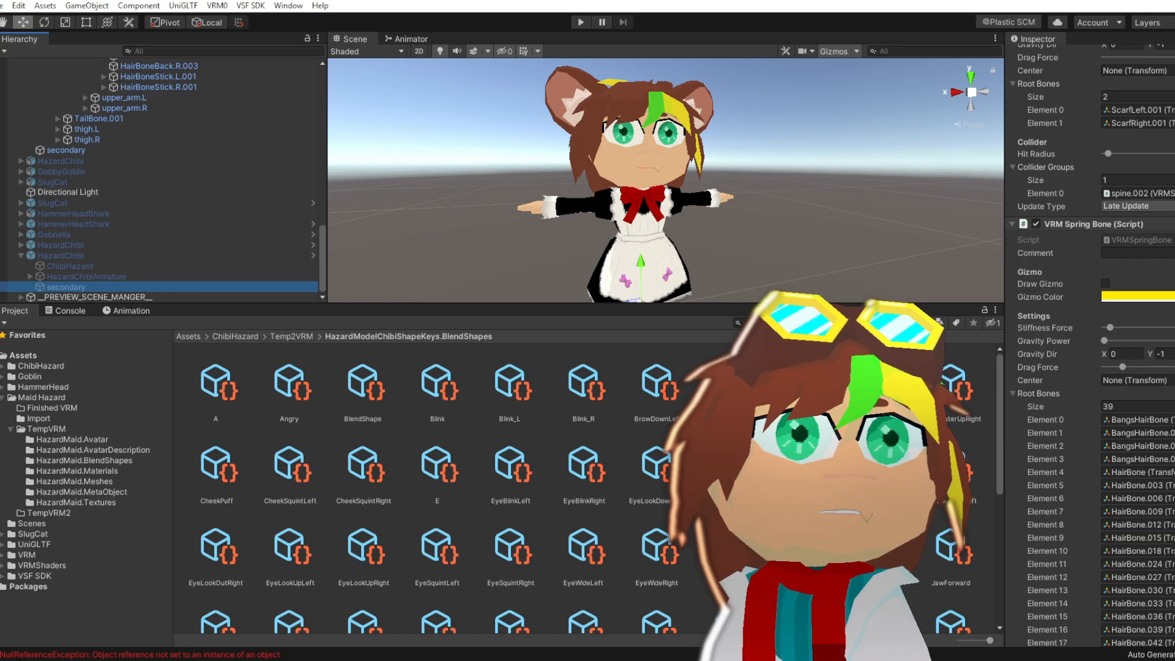
scroll(1097, 485, down, 10)
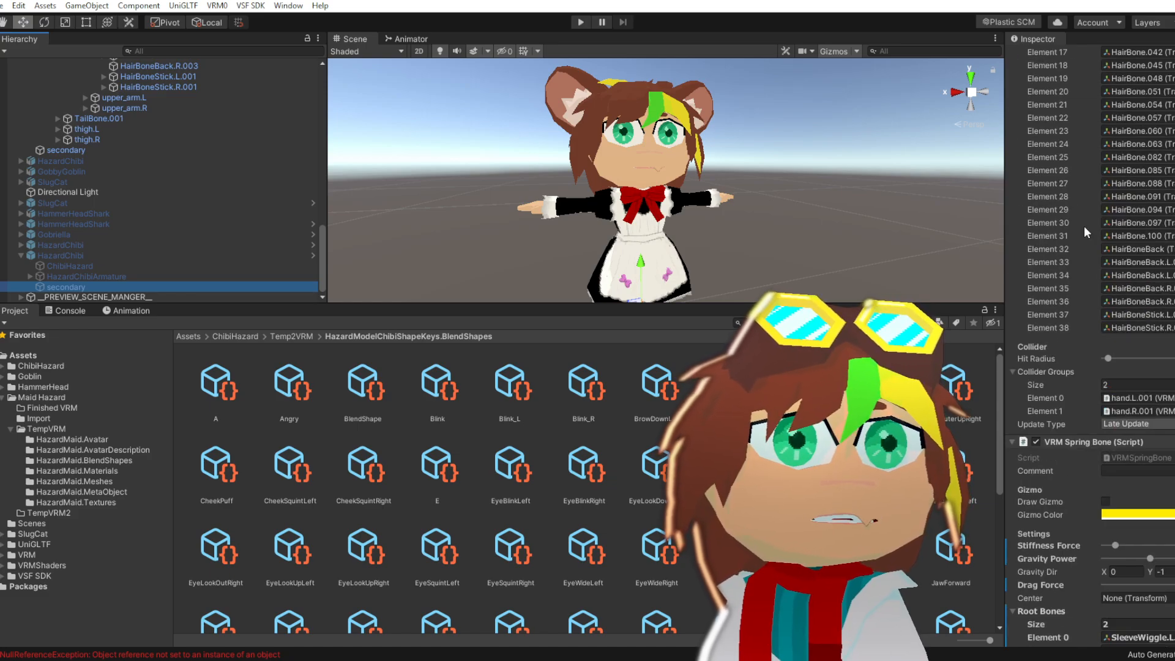
scroll(1081, 292, up, 10)
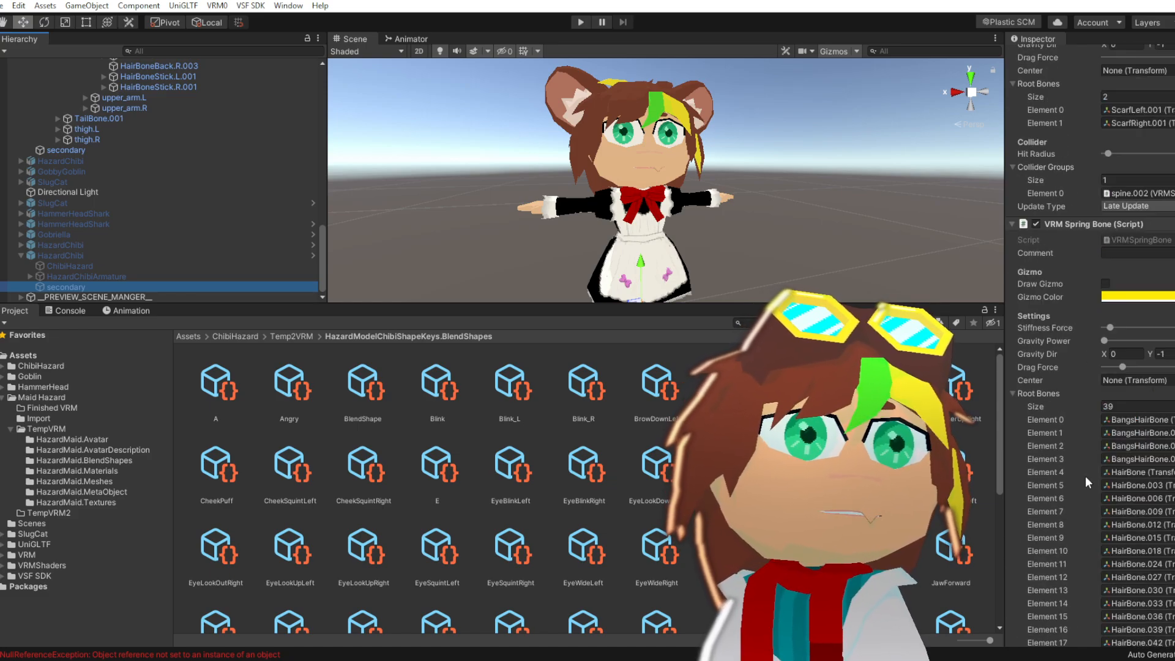
right_click(1094, 224)
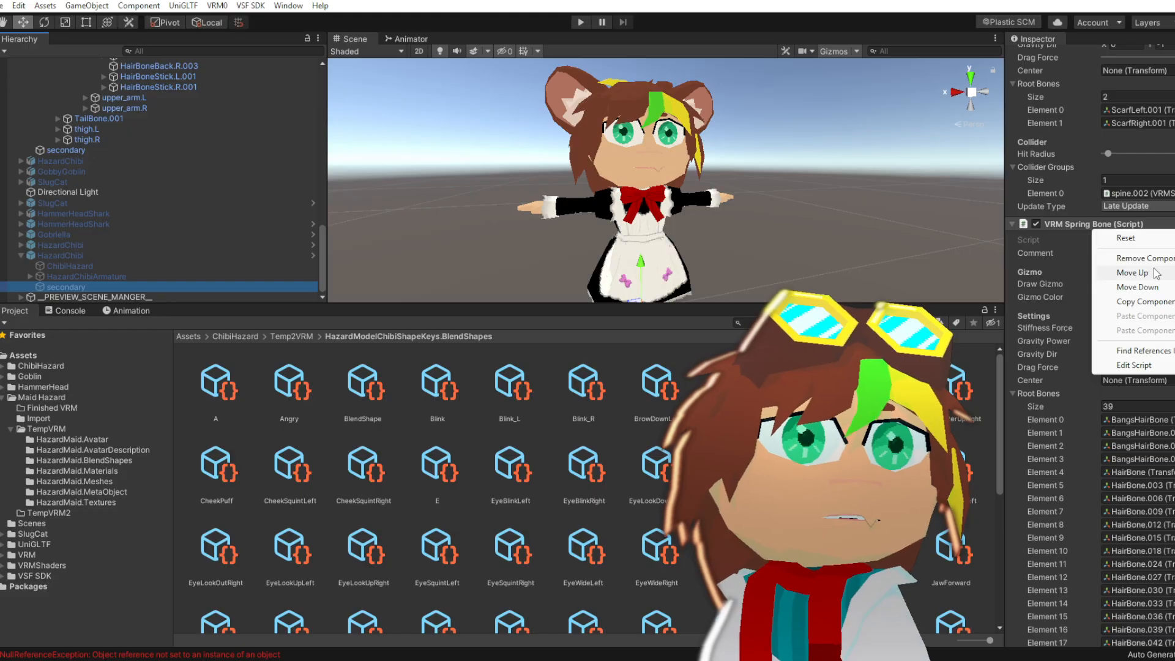
click(1142, 302)
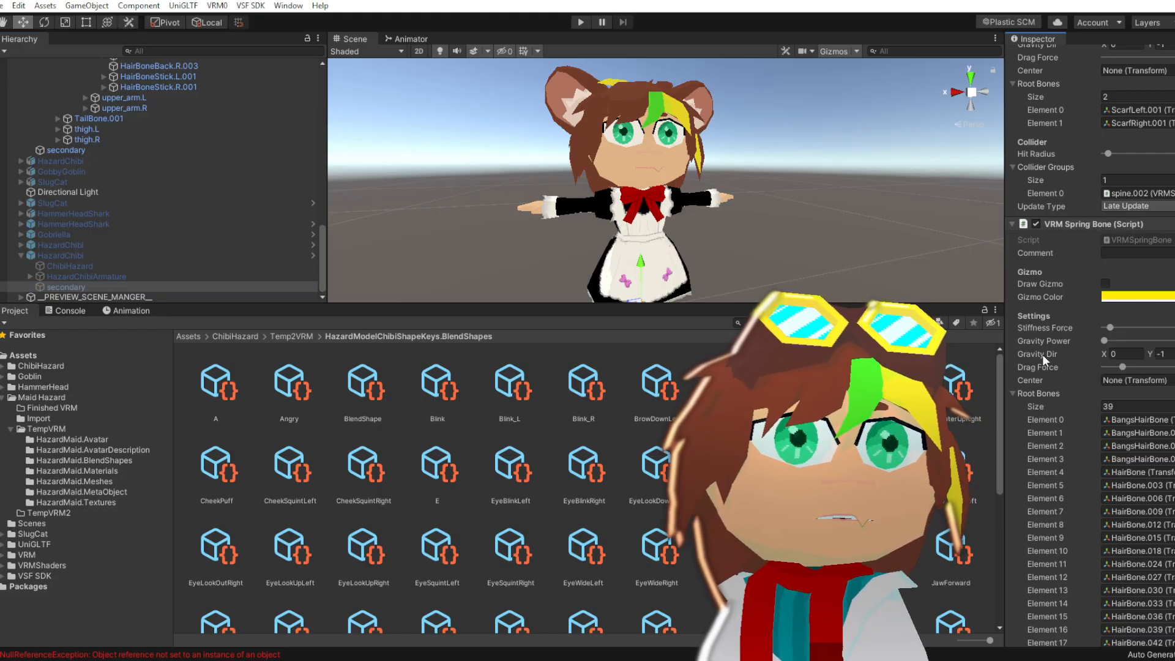
Paste the copied VRM Spring Bone as a new component on HazardMaid's secondary object
scroll(71, 263, up, 2)
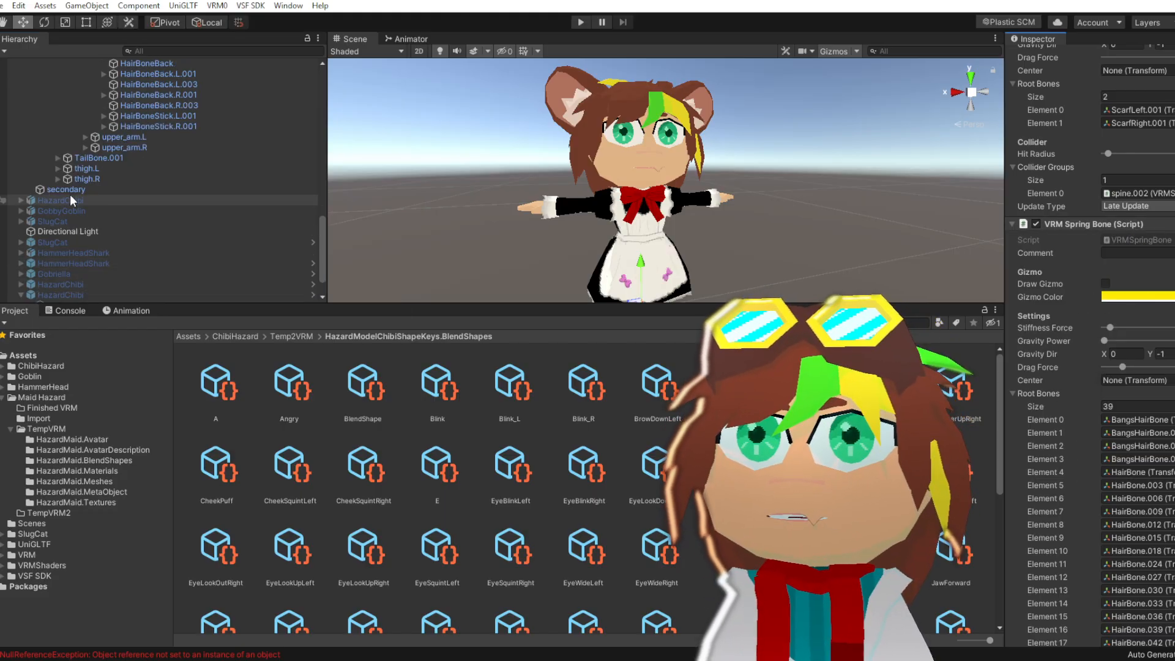
click(66, 189)
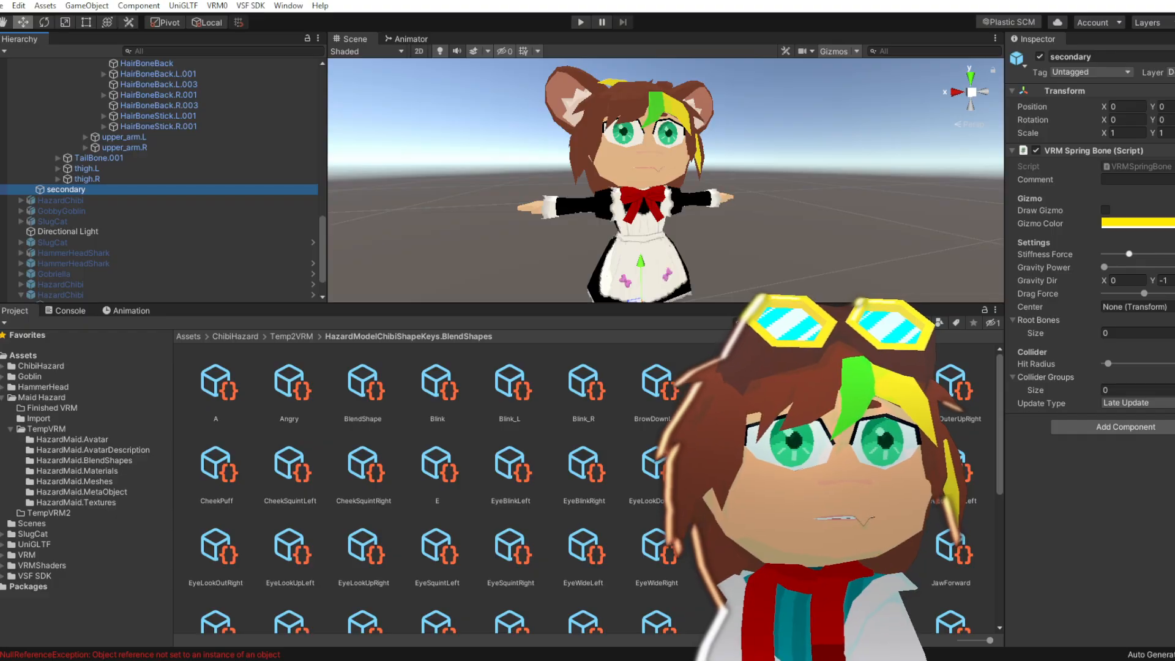
click(1173, 151)
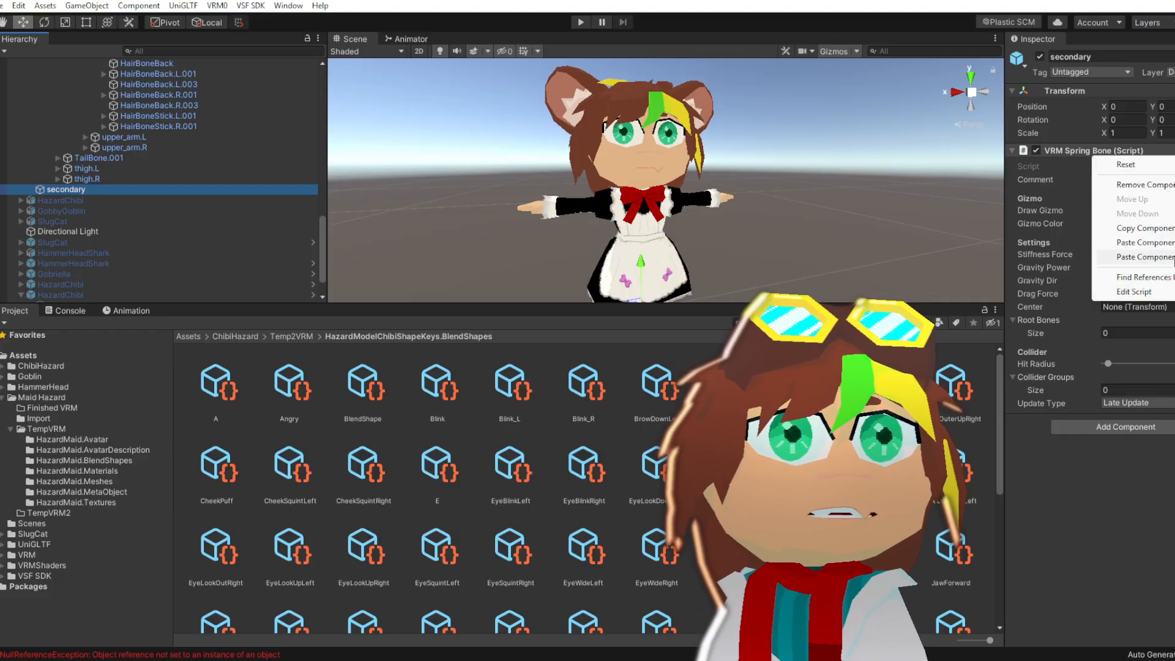
click(1144, 242)
Clear the pasted VRM Spring Bone by setting its Root Bones size and Collider Groups size to 0
scroll(1045, 490, down, 8)
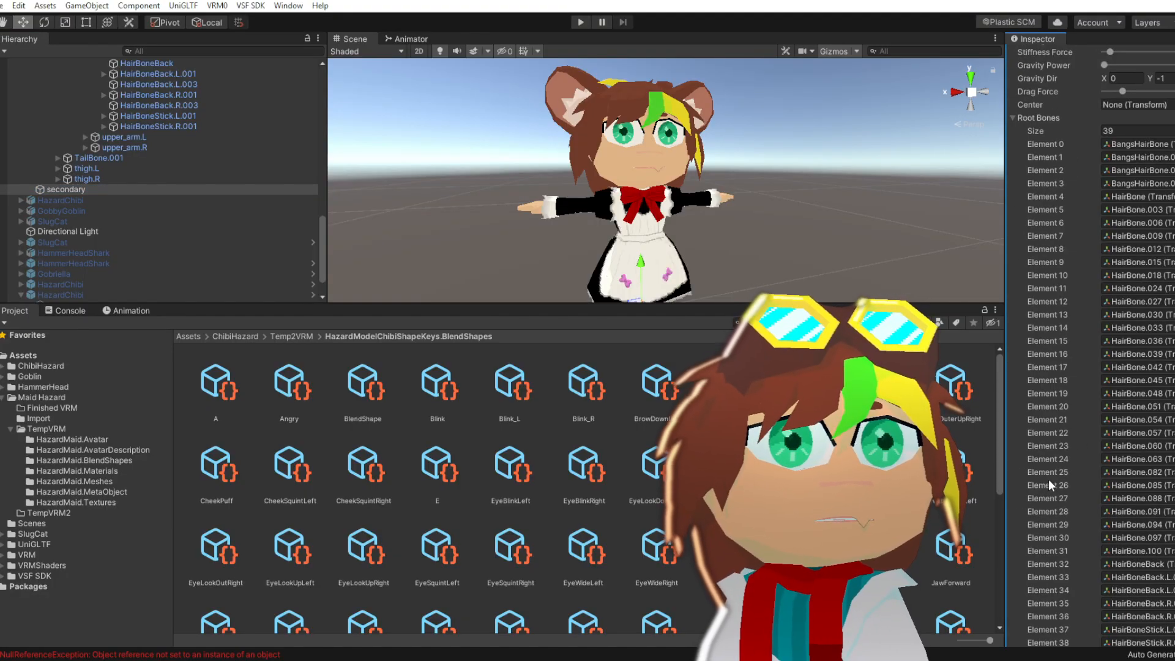
click(1111, 131)
key(Return)
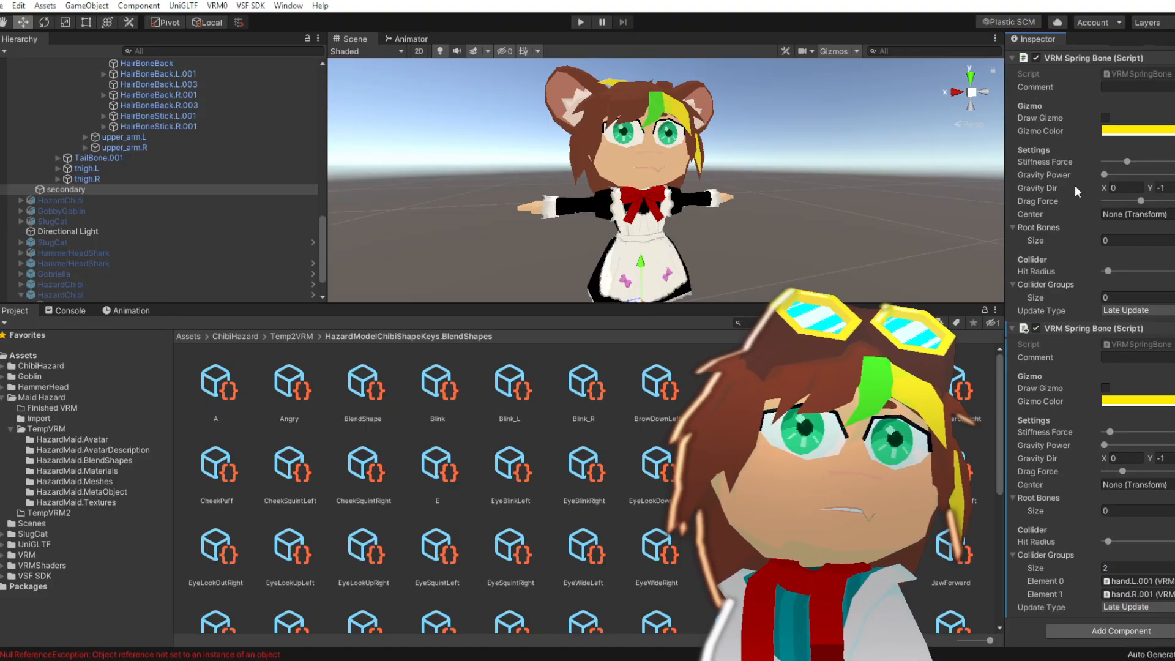
click(1045, 508)
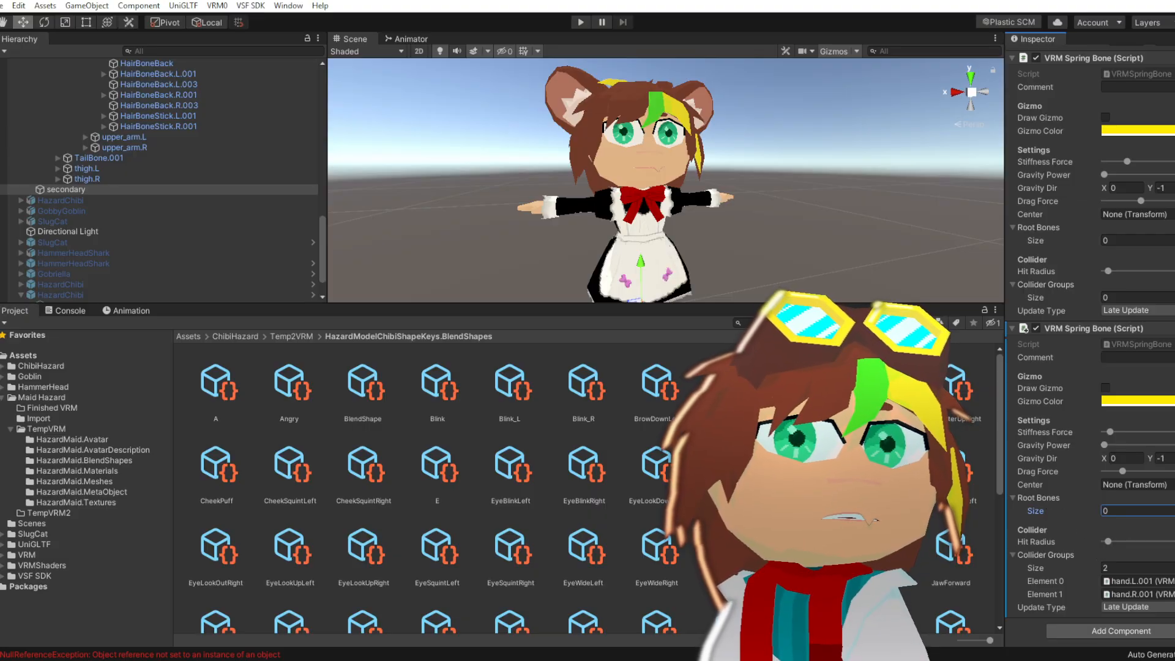
click(1141, 568)
text(0)
key(Return)
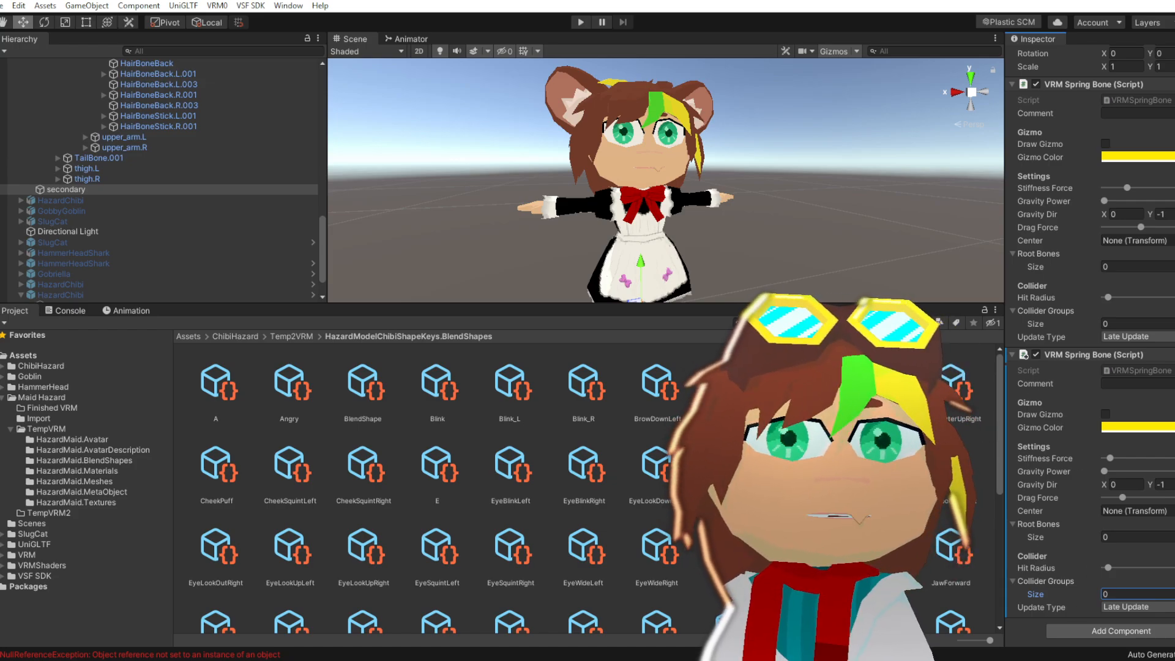
Select HazardMaid's secondary object and keep the Inspector locked on it while other bones are selected
scroll(43, 273, down, 3)
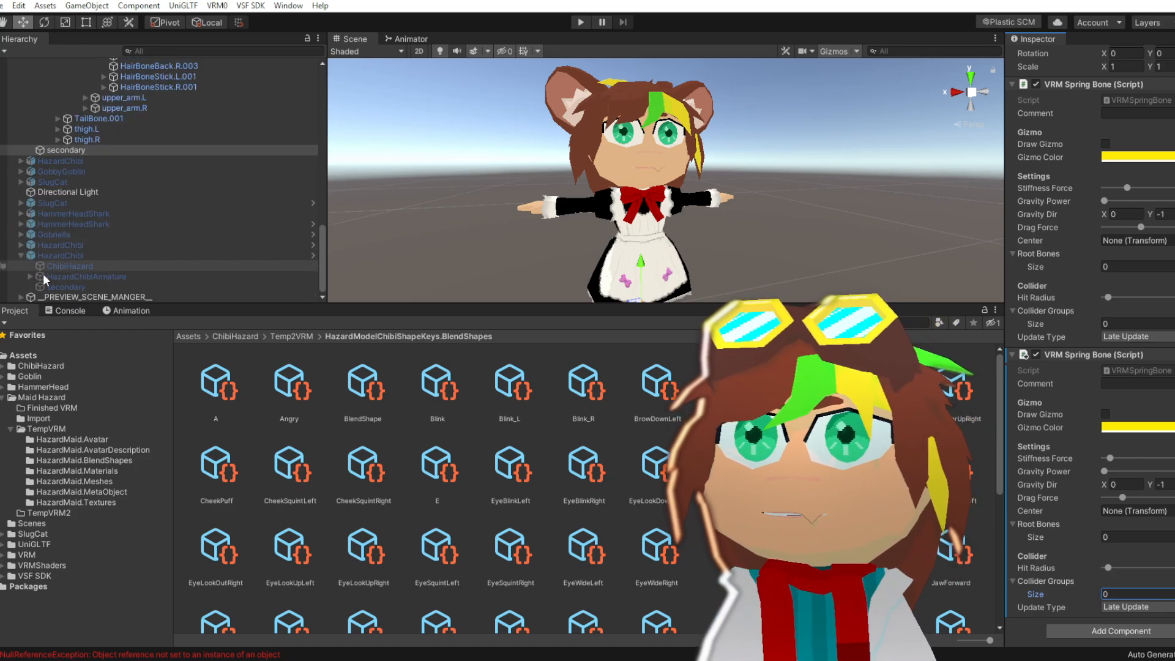
scroll(75, 279, up, 3)
scroll(181, 286, down, 3)
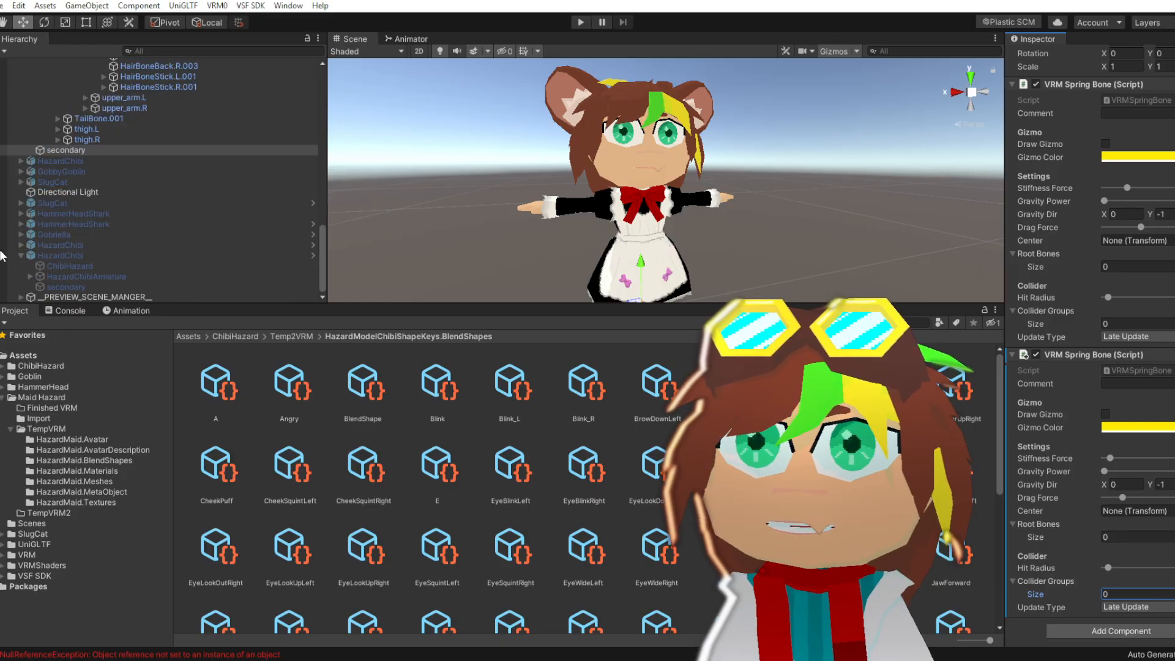
scroll(90, 274, up, 5)
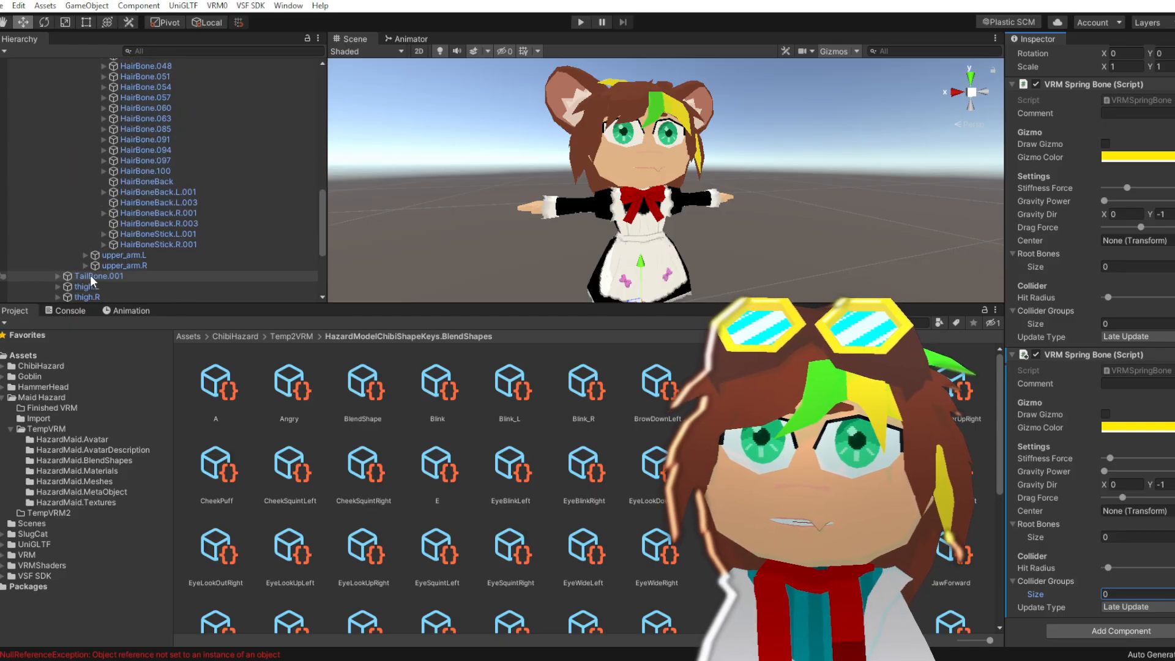
click(169, 246)
scroll(144, 257, down, 3)
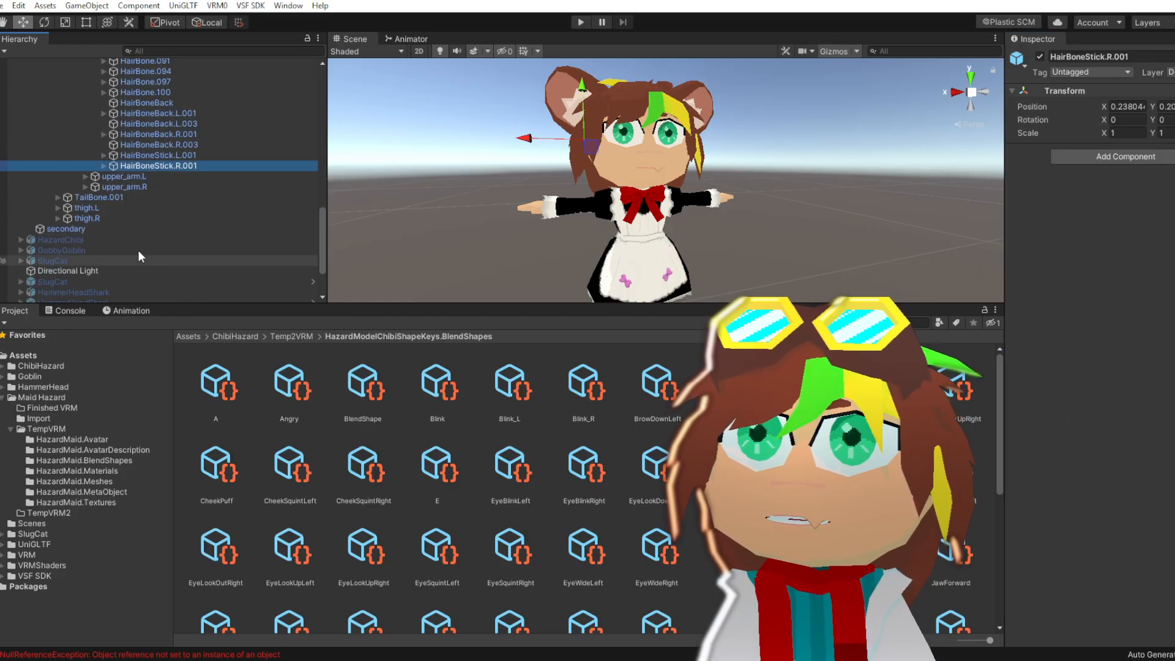
click(122, 229)
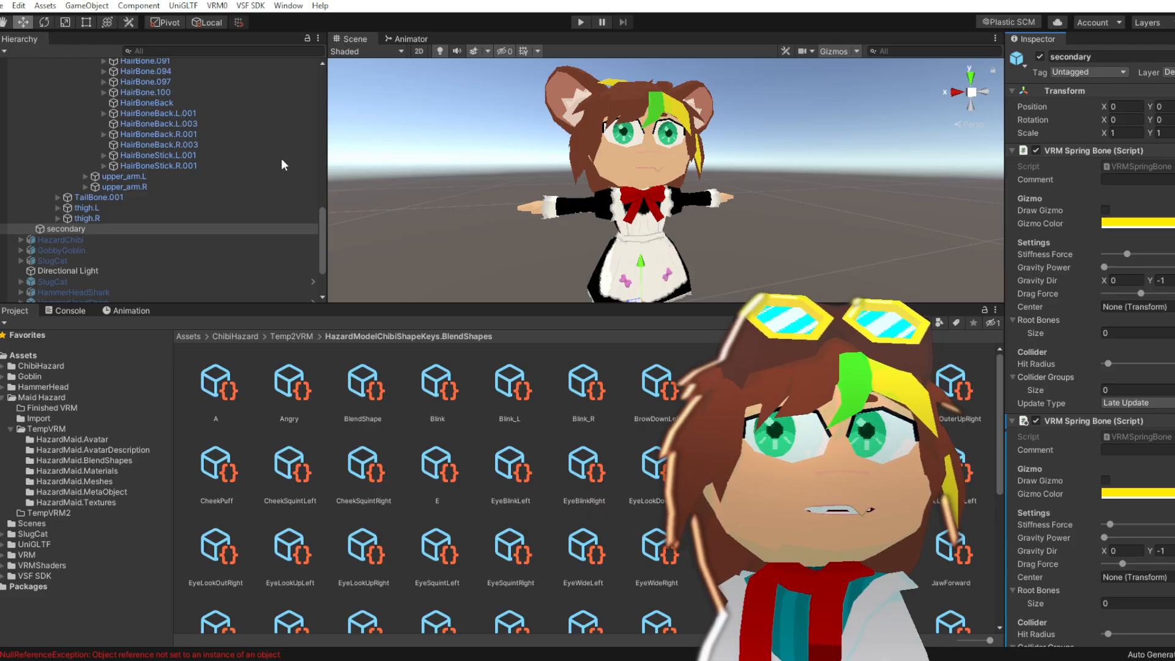
Add all bones from BangsHairBone through HairBoneStick.R.001, except EarBone.L.001 and EarBone.R.001, to the pasted spring bone's Root Bones
scroll(199, 213, up, 10)
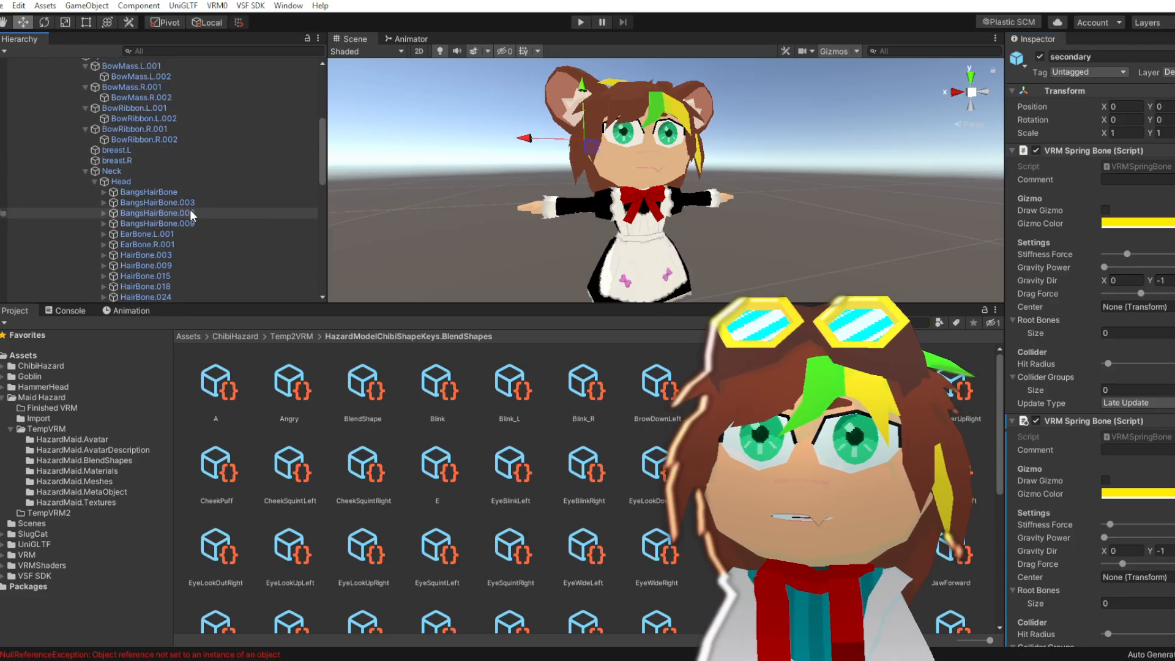
shift+click(153, 195)
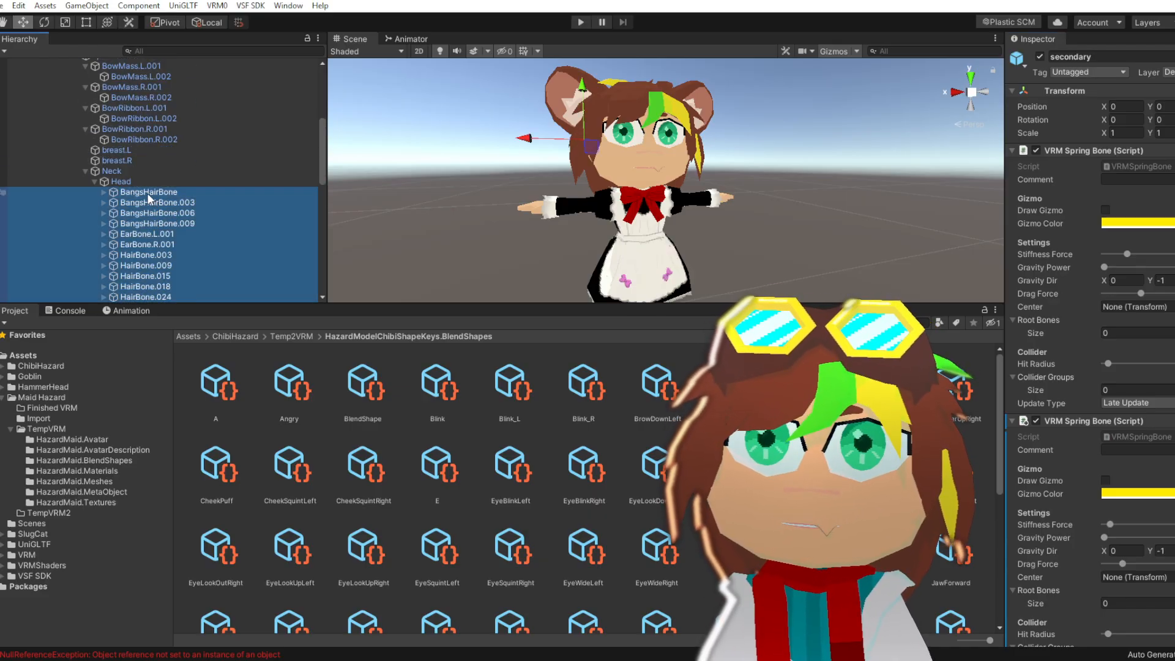
ctrl+click(146, 233)
ctrl+click(148, 243)
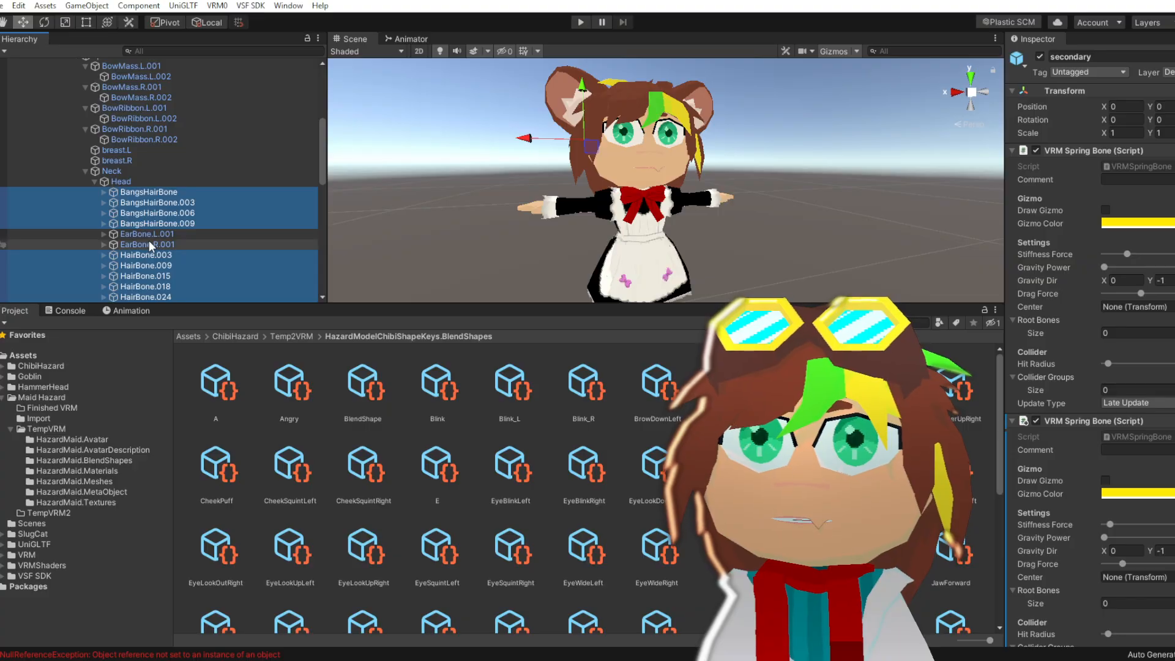
drag(142, 192, 1030, 443)
scroll(1069, 562, down, 2)
drag(1074, 567, 1051, 523)
scroll(1052, 523, down, 5)
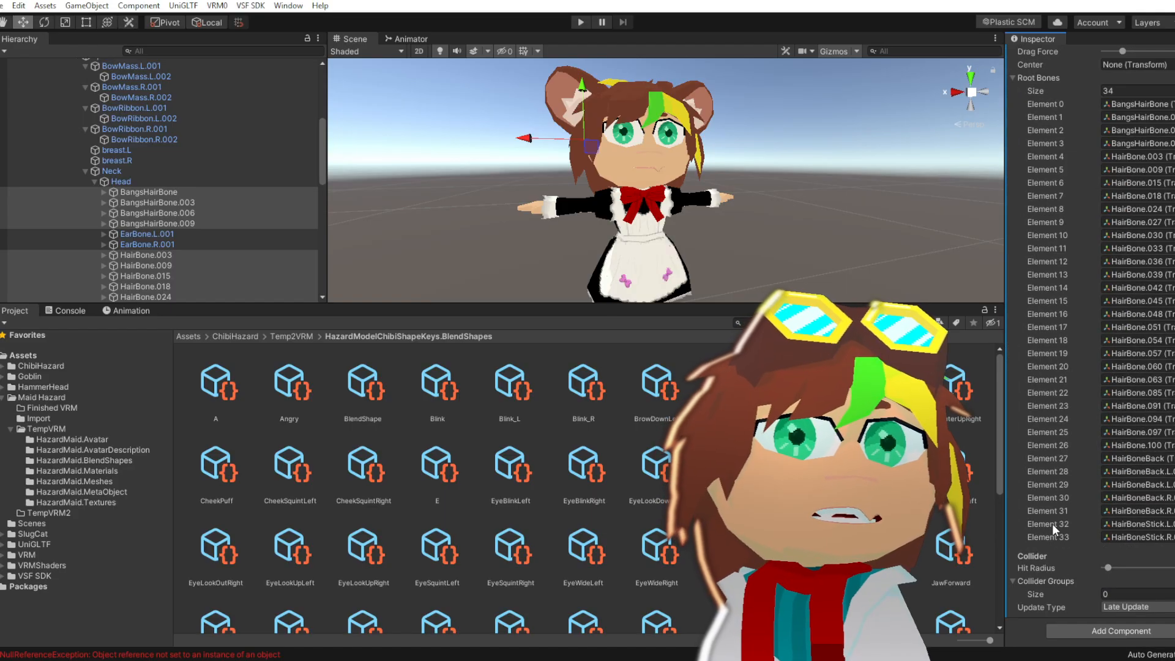
scroll(1104, 466, down, 3)
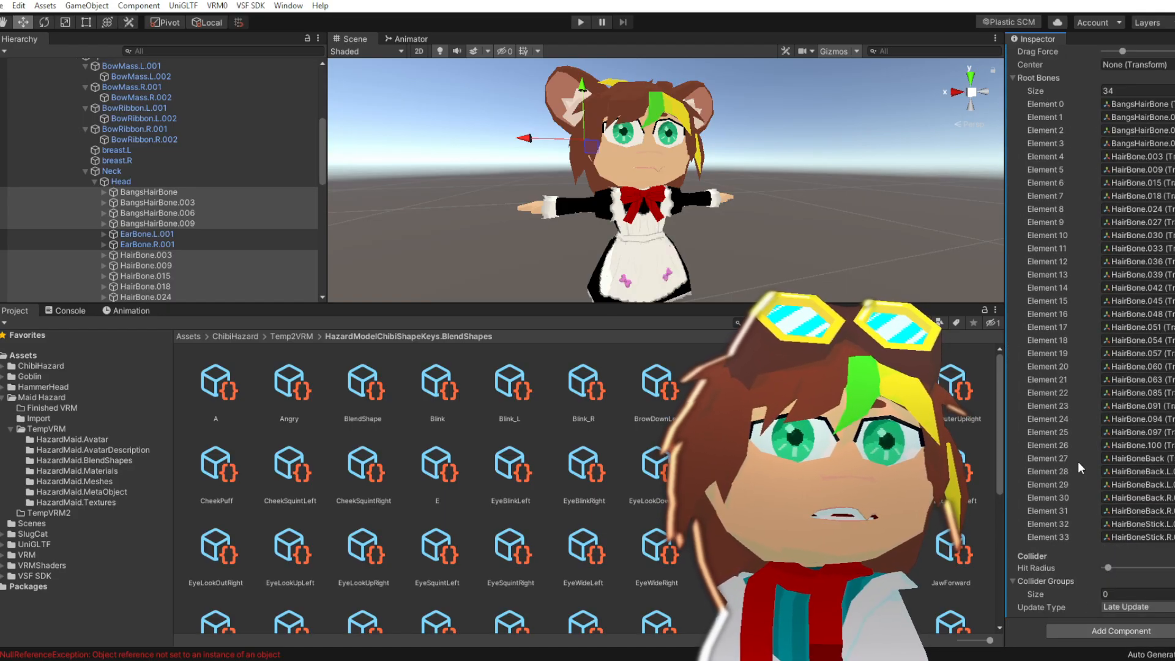
scroll(1076, 530, up, 3)
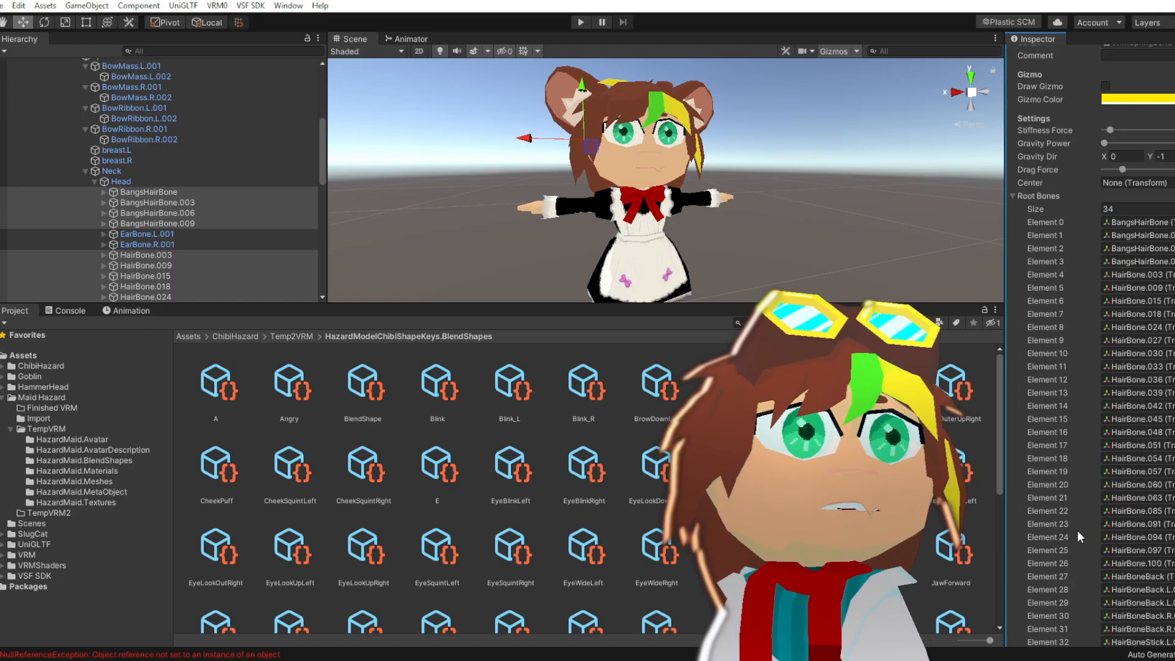
scroll(1076, 530, up, 6)
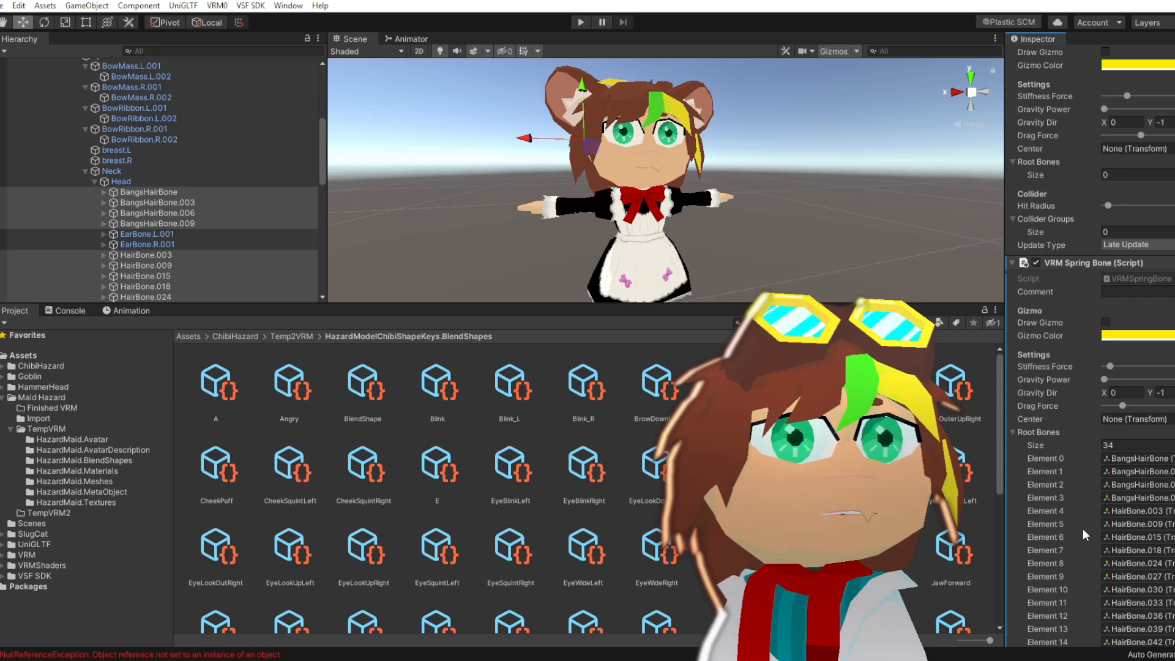
Duplicate the hair VRM Spring Bone as a new component on secondary and set the copy's Root Bones size to 0
scroll(1083, 427, up, 3)
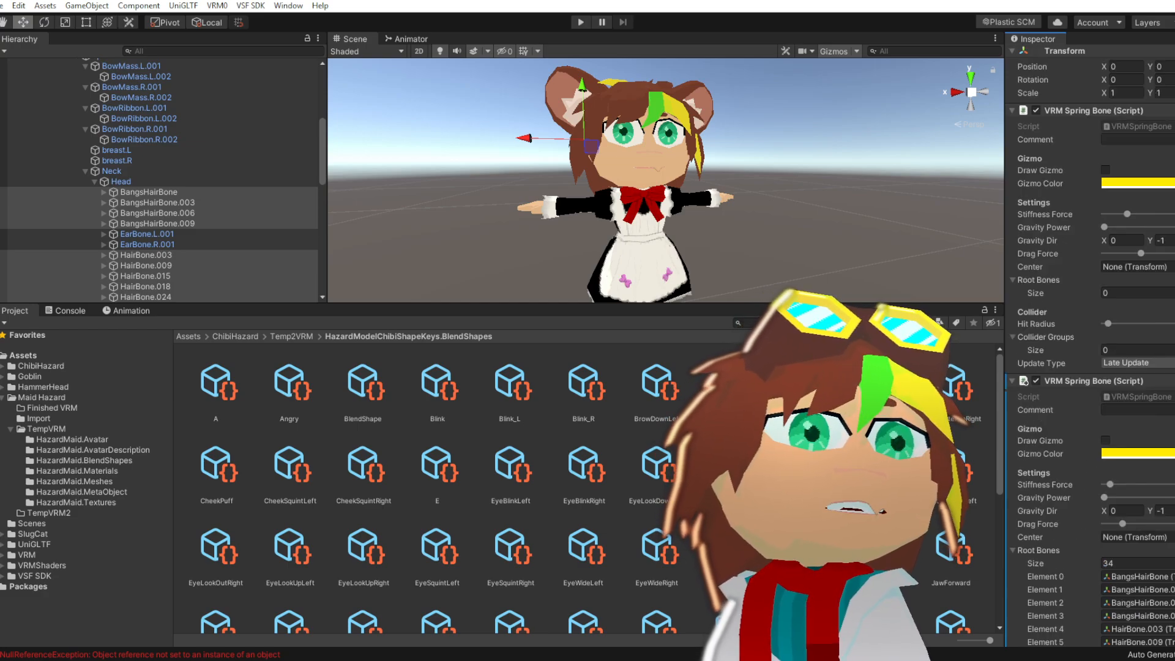
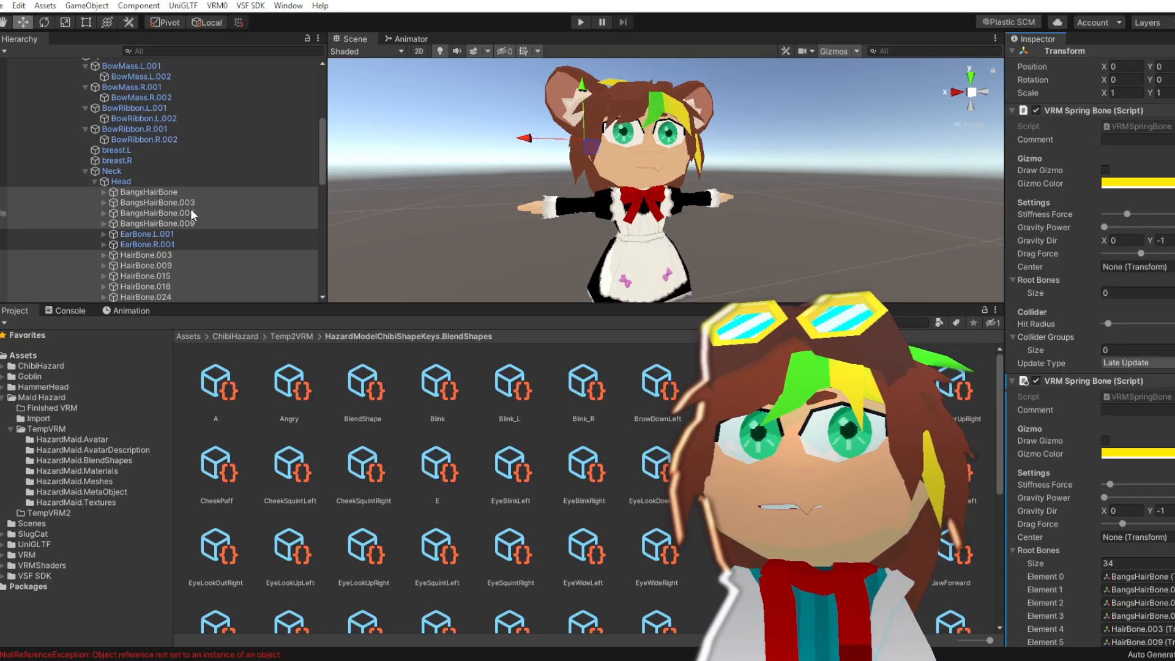
click(1017, 381)
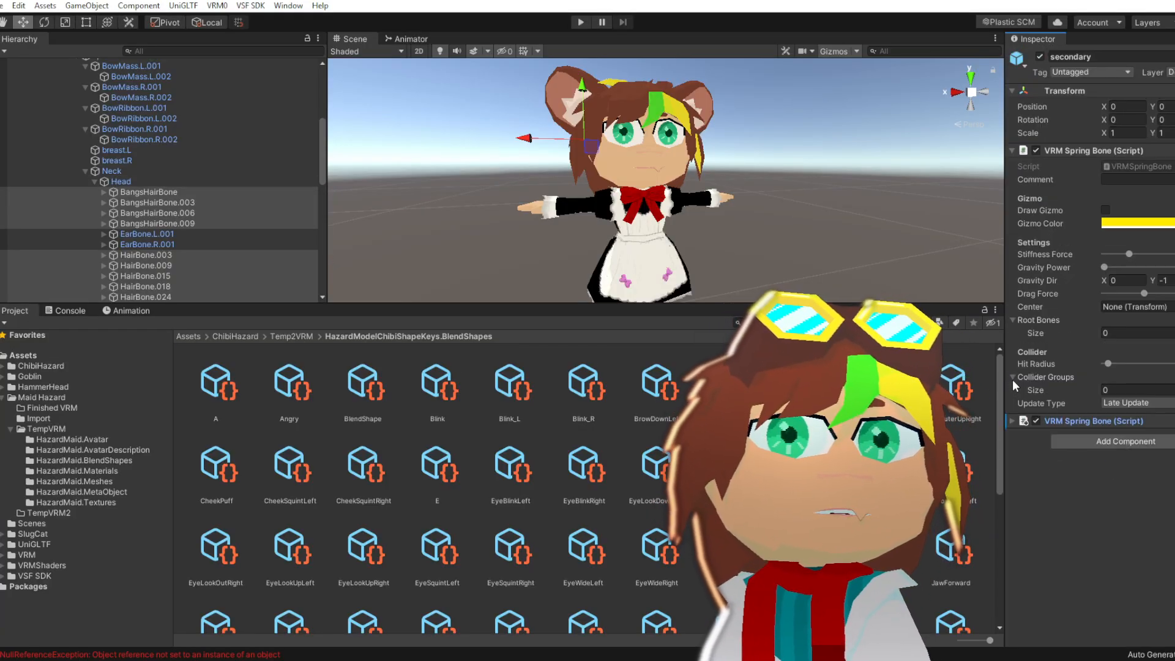
right_click(1092, 422)
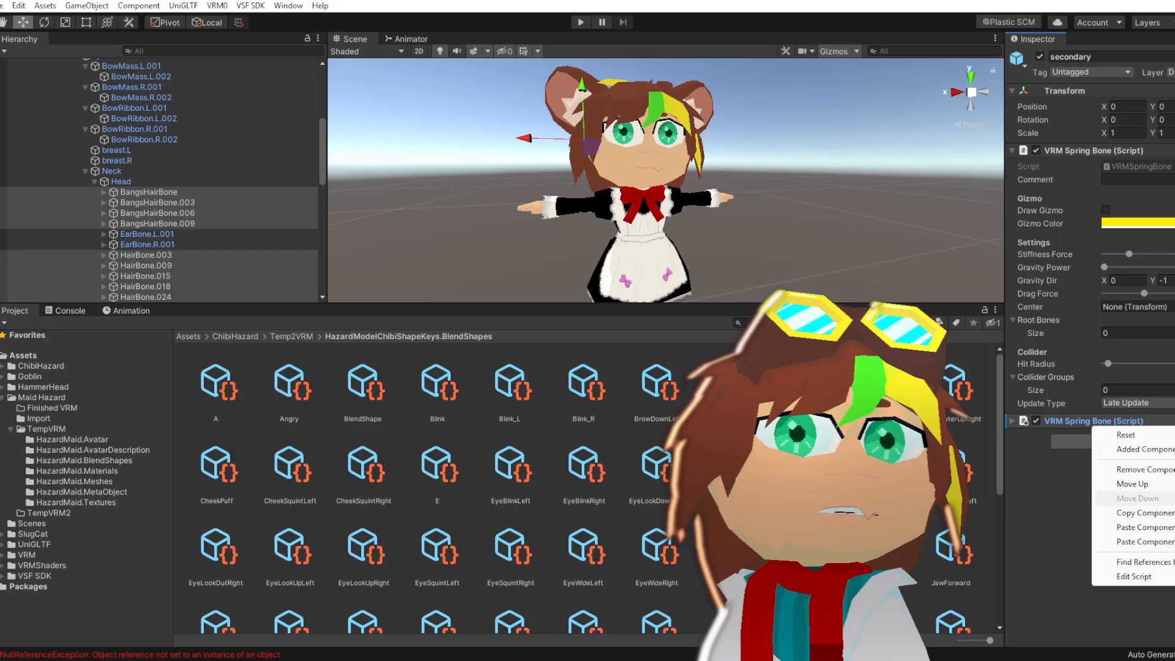
click(1170, 518)
right_click(1092, 422)
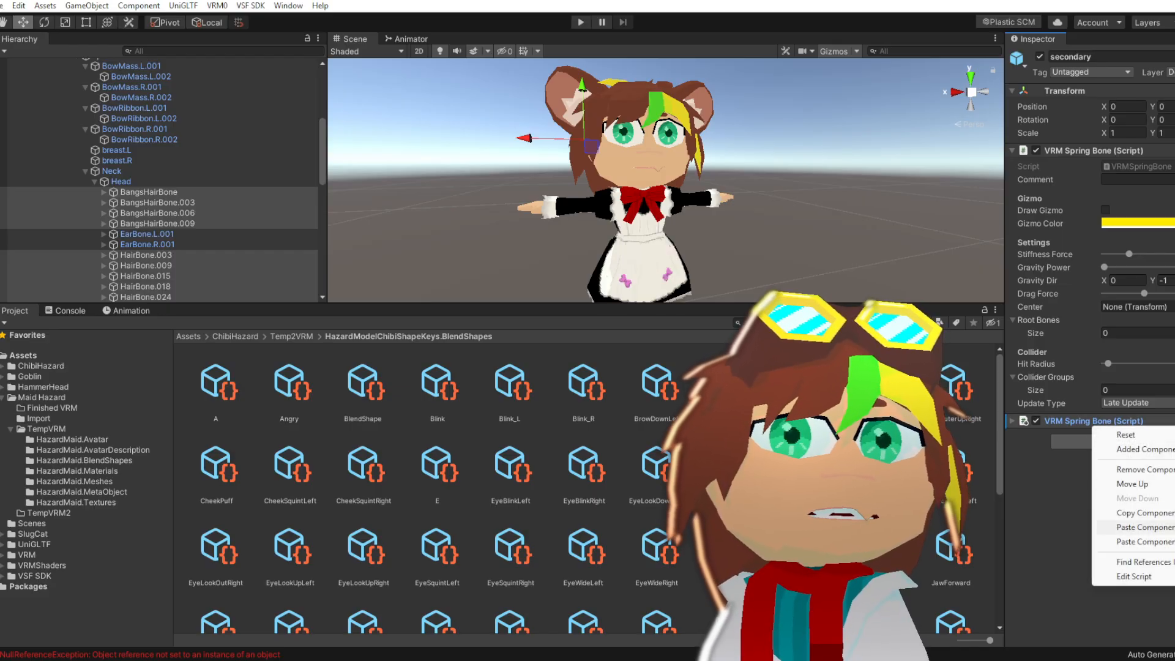
click(1166, 527)
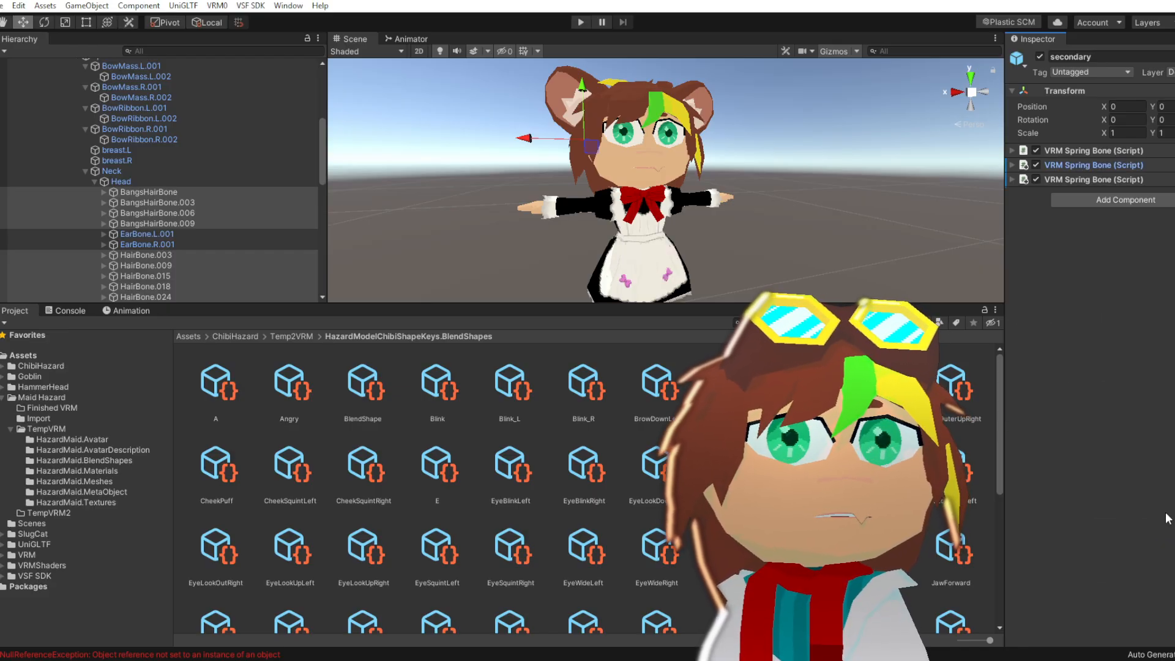
click(1012, 180)
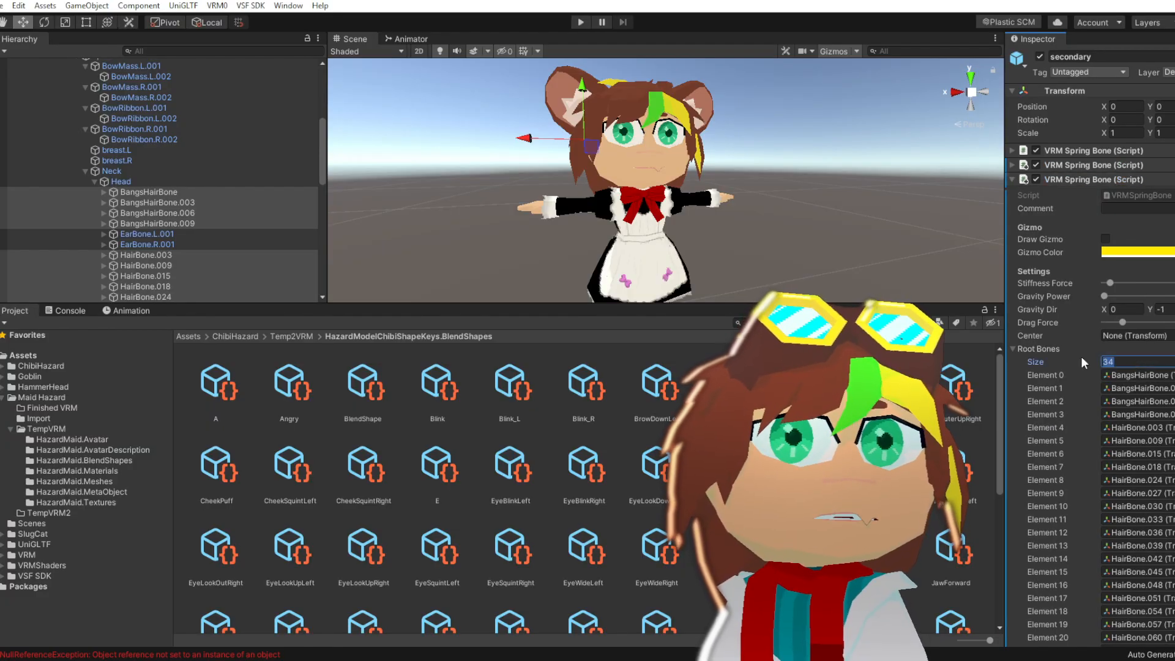
text(0)
key(Return)
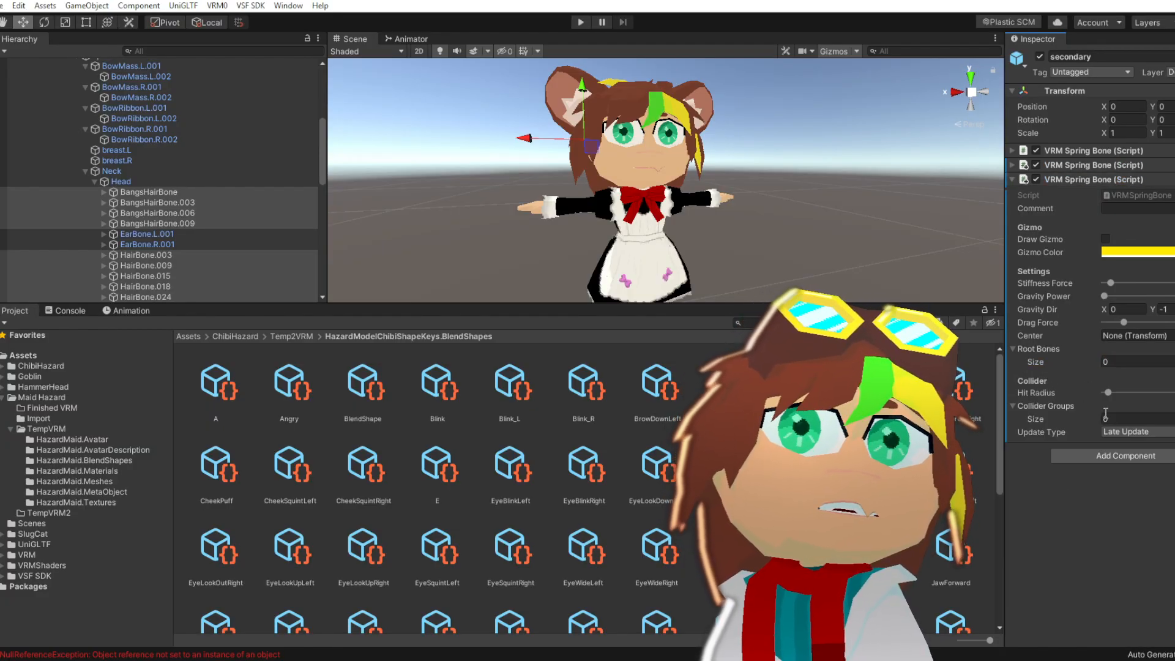
Add EarBone.L.001 and EarBone.R.001 to the Root Bones of the third VRM Spring Bone
click(132, 234)
ctrl+click(138, 245)
drag(137, 237, 529, 302)
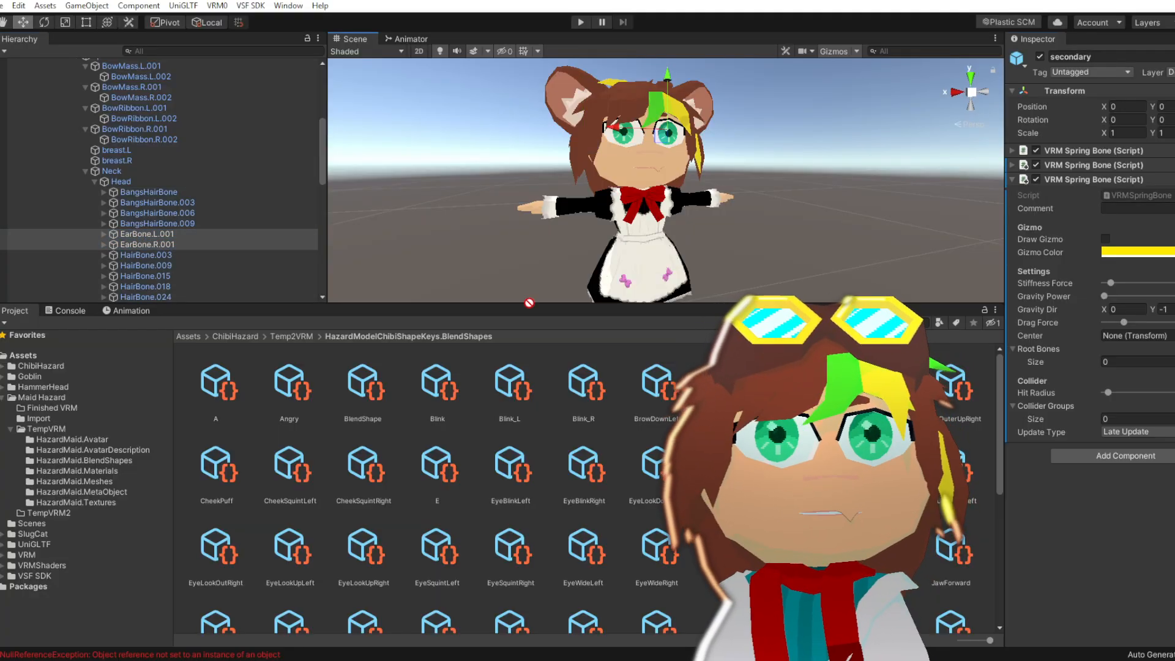
drag(1047, 353, 1047, 353)
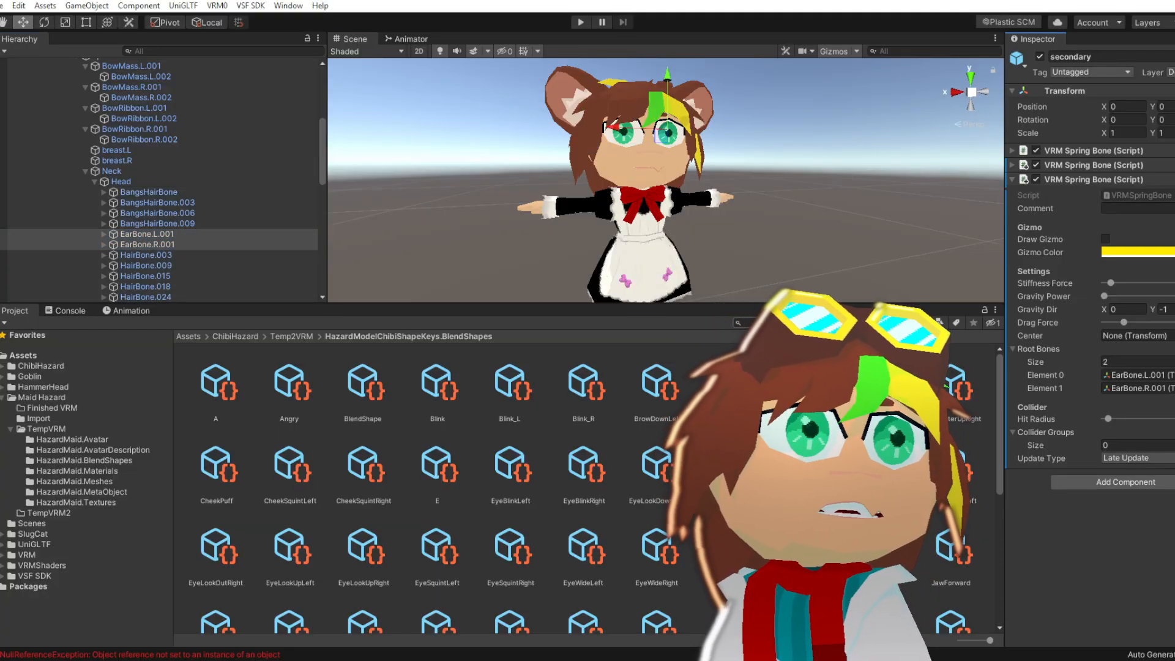
Examine the character's ears, bow and skirt in the scene for further parts that need spring bones
middle_drag(754, 294, 756, 264)
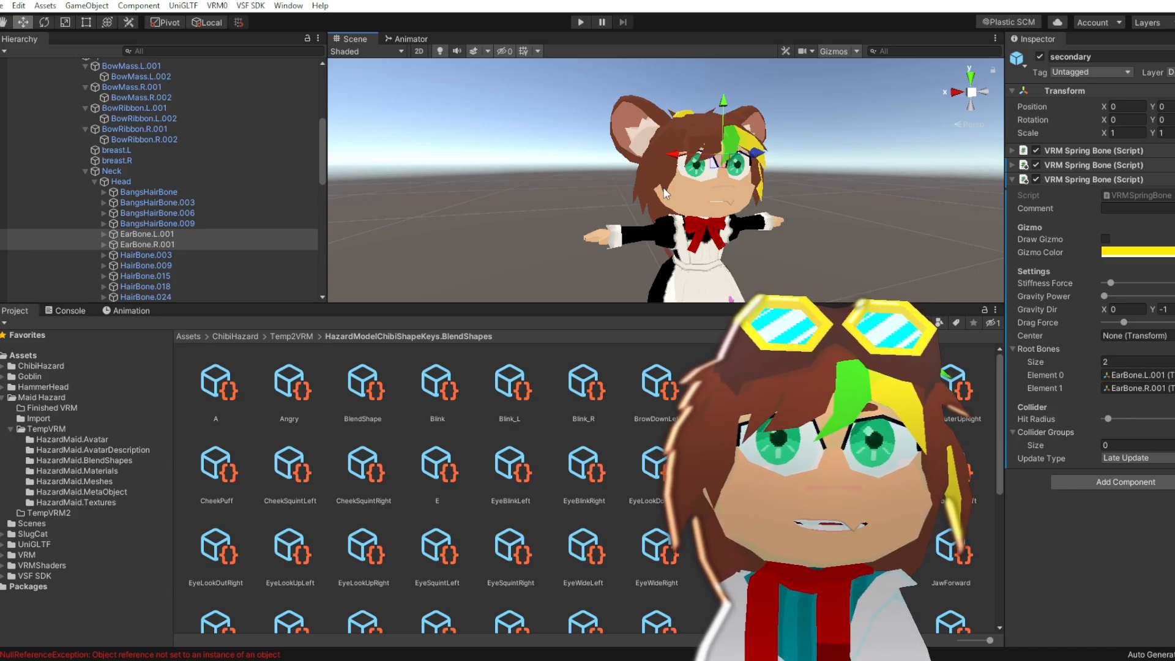
right_drag(649, 161, 656, 115)
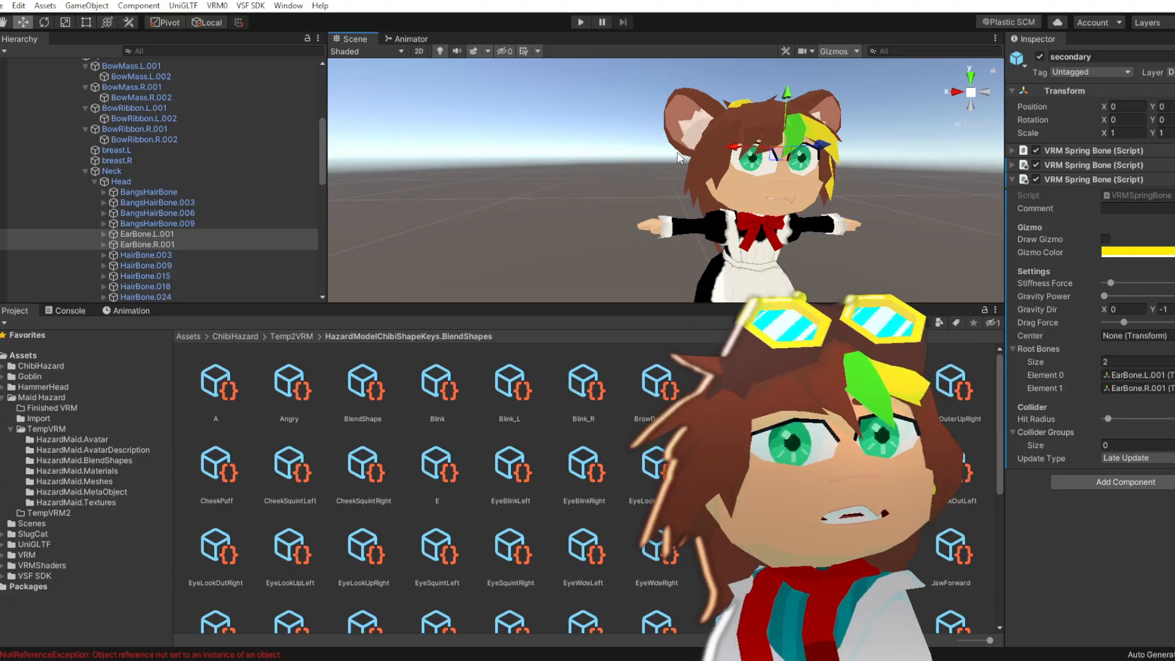
right_drag(929, 200, 908, 207)
middle_drag(909, 207, 813, 218)
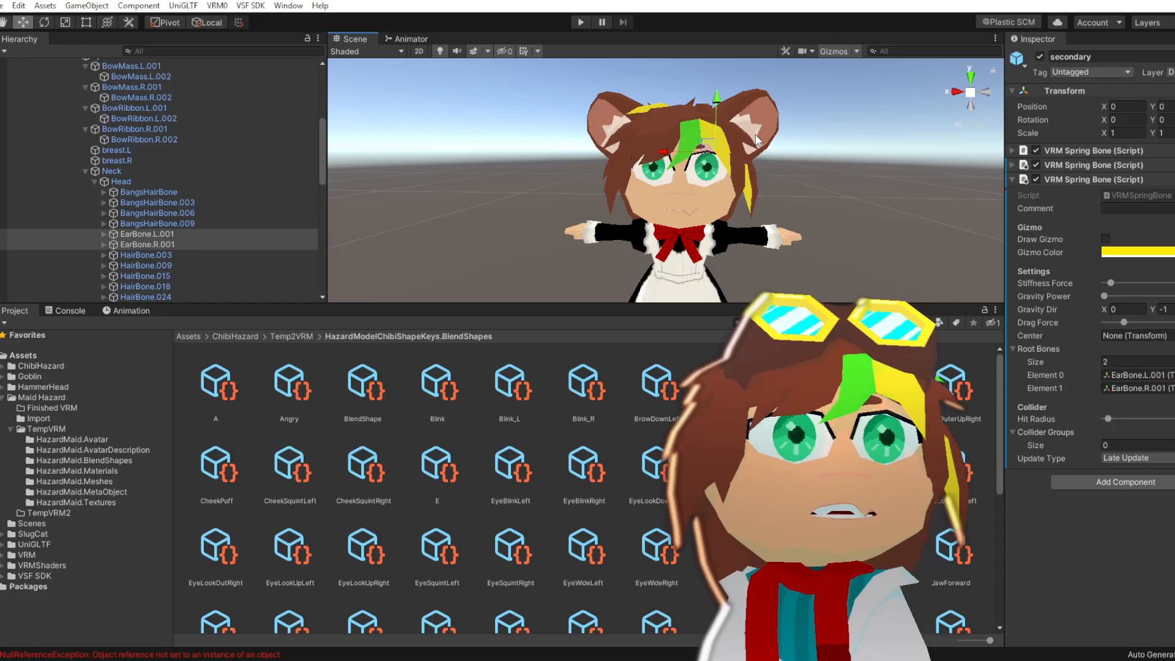
scroll(663, 242, down, 3)
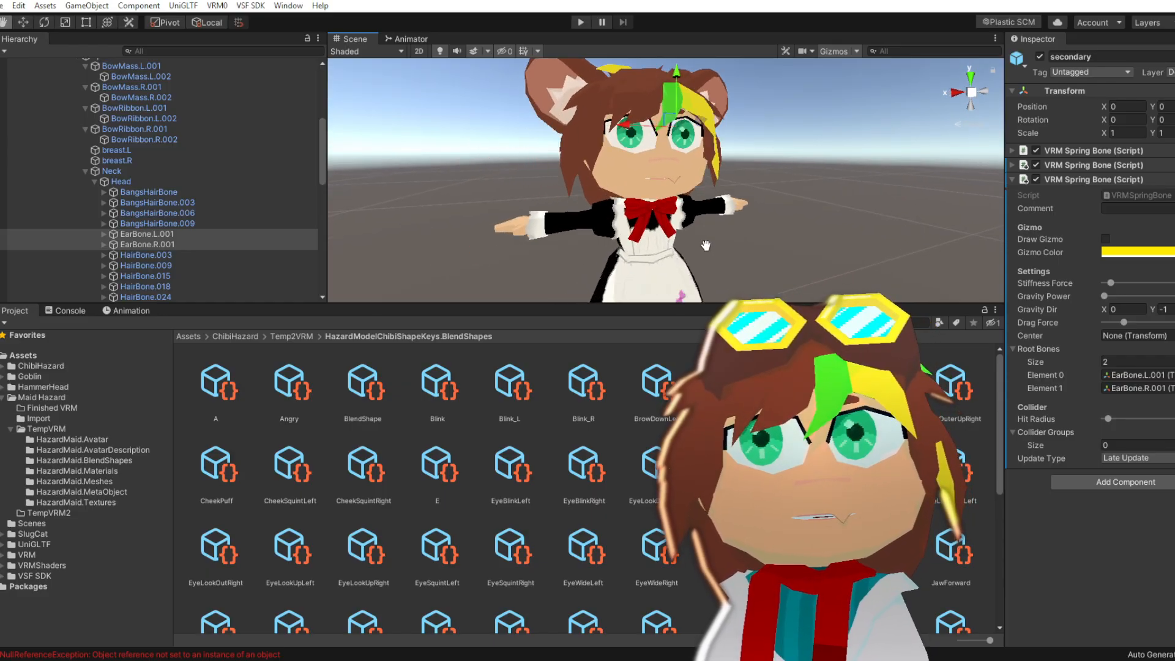
scroll(630, 240, up, 8)
scroll(629, 239, down, 6)
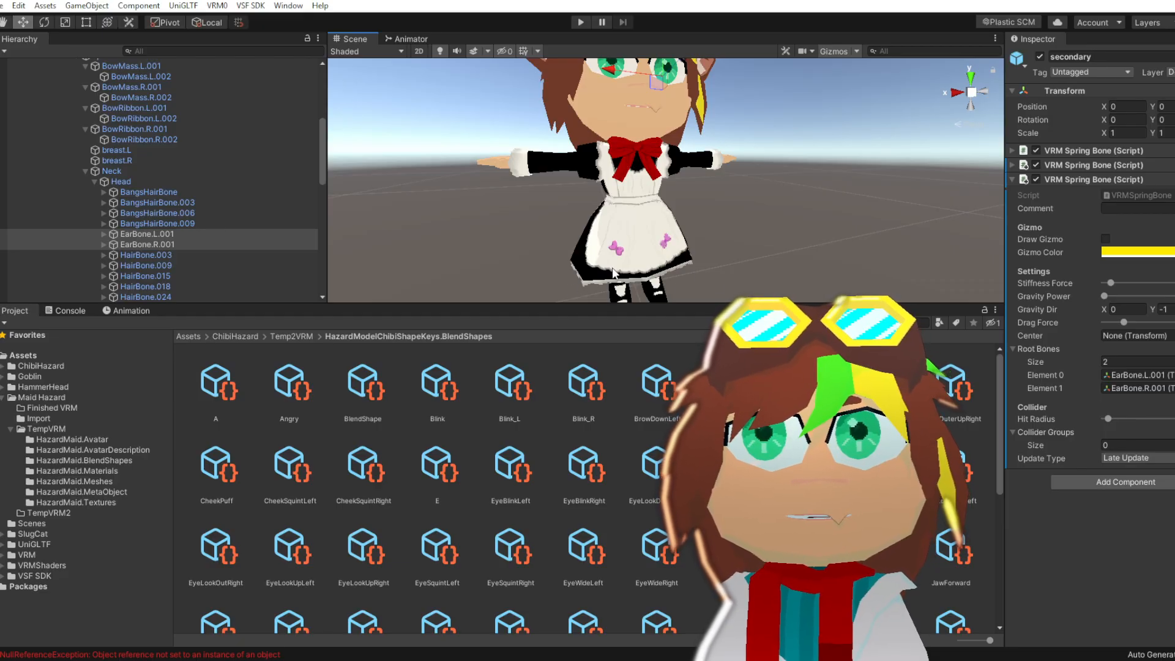
middle_drag(674, 284, 676, 303)
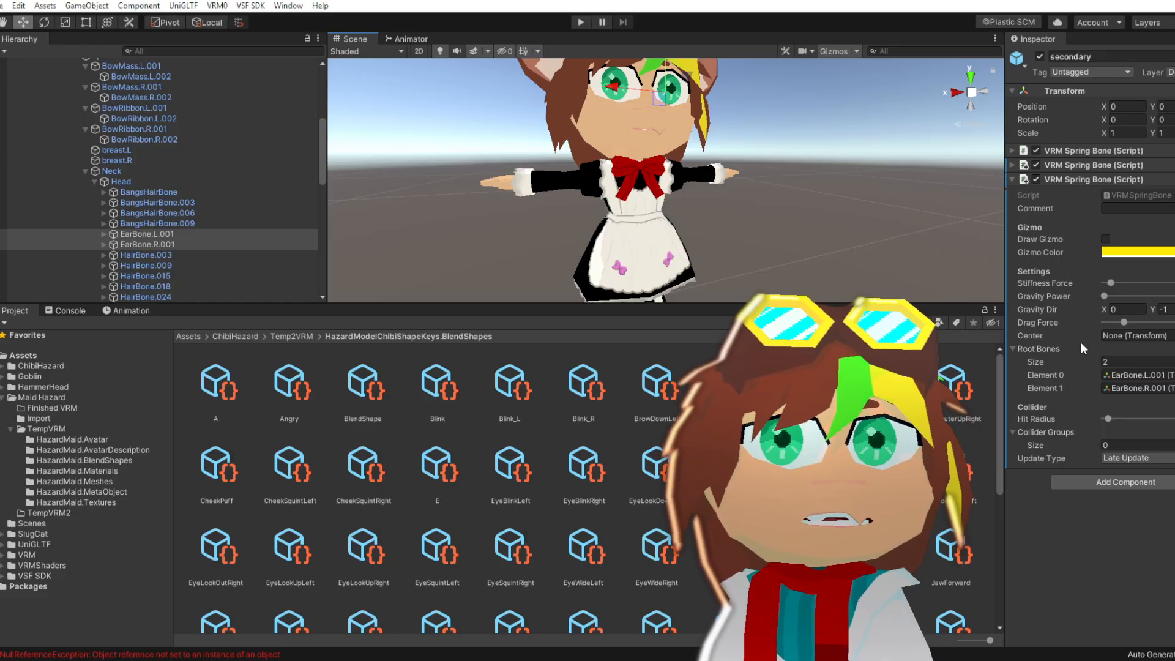
right_drag(716, 231, 744, 234)
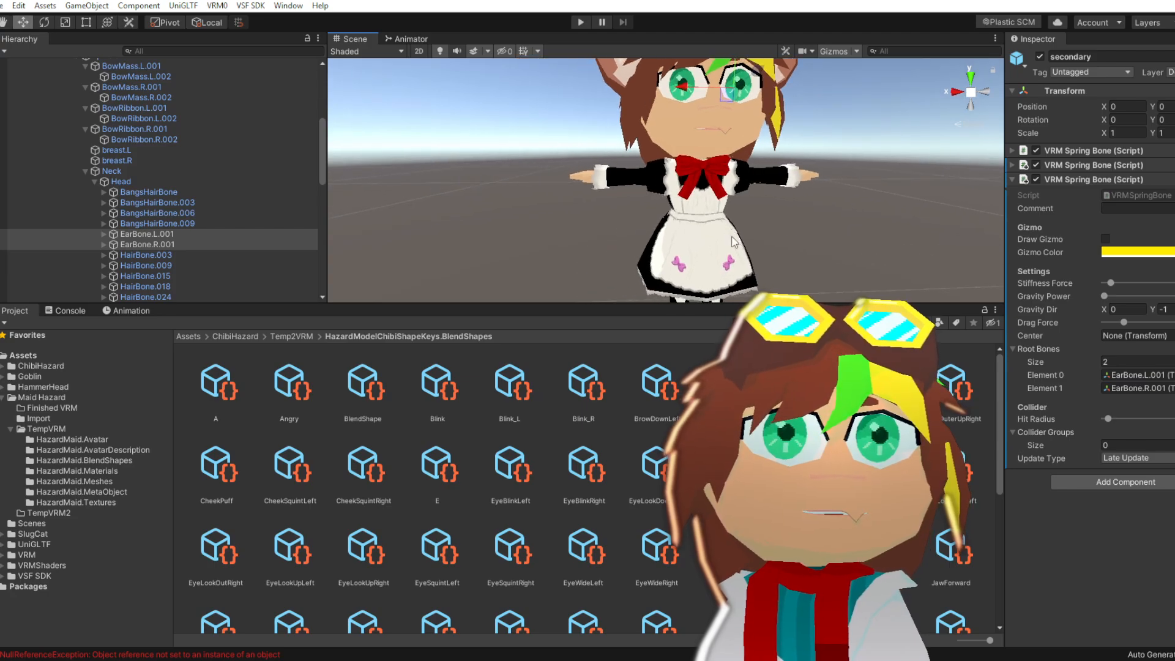
middle_drag(759, 235, 720, 236)
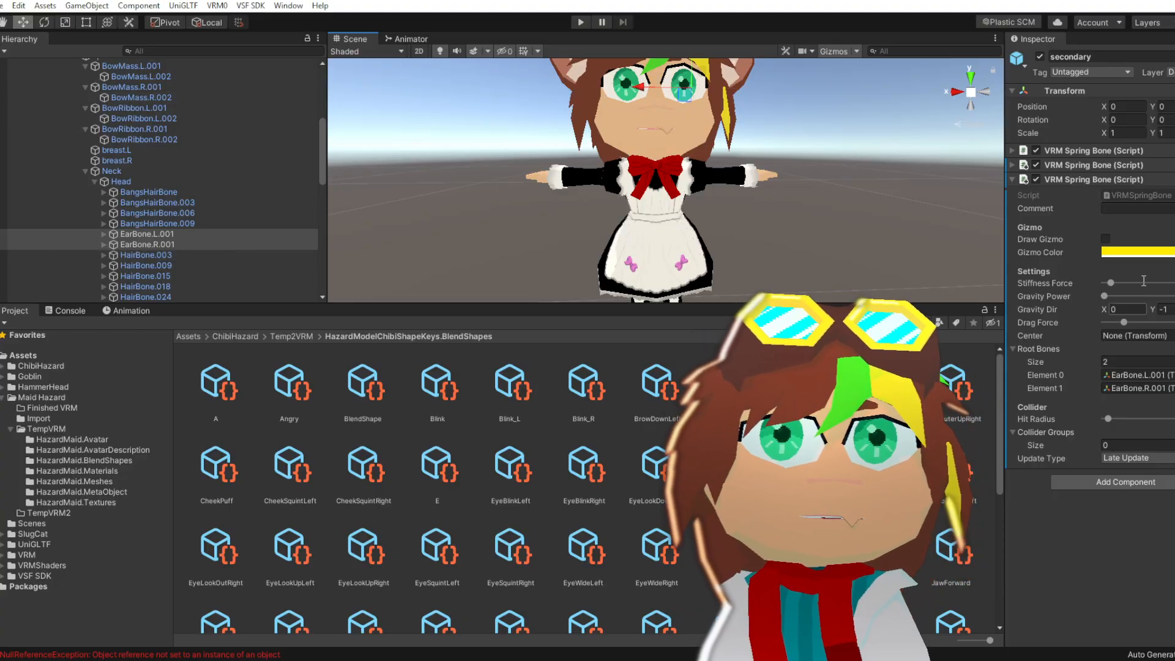
Duplicate the ear VRM Spring Bone as a new component and set the copy's Root Bones size to 0
click(1013, 180)
right_click(1094, 180)
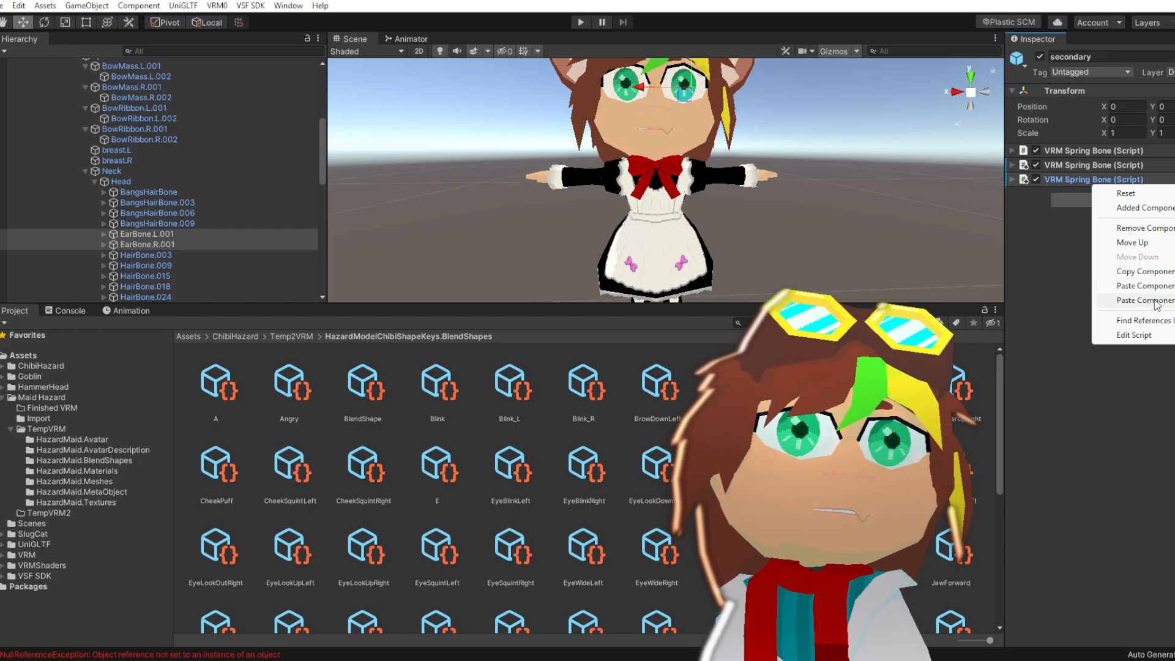
click(1166, 274)
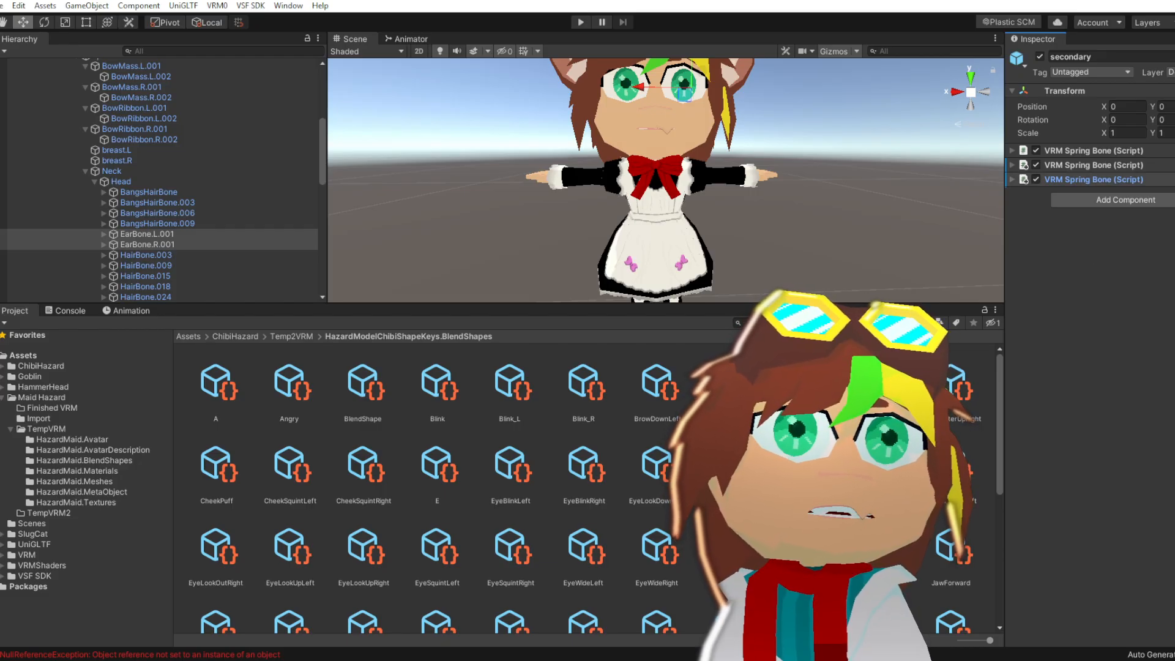
click(1174, 179)
click(1150, 273)
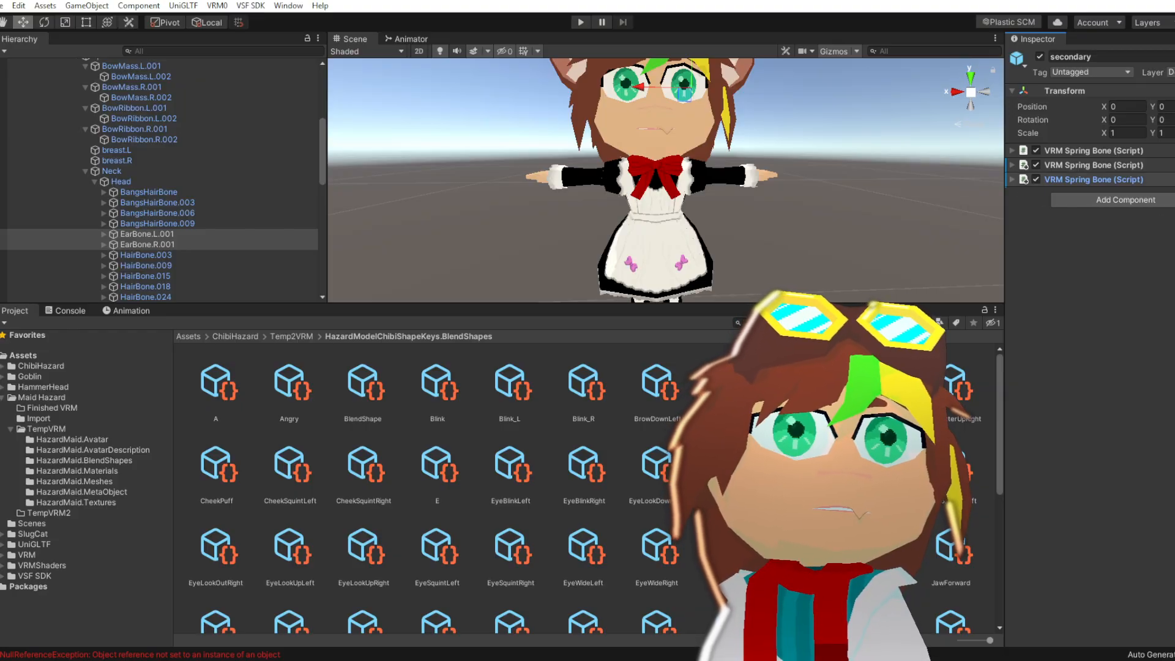
click(1174, 179)
click(1144, 285)
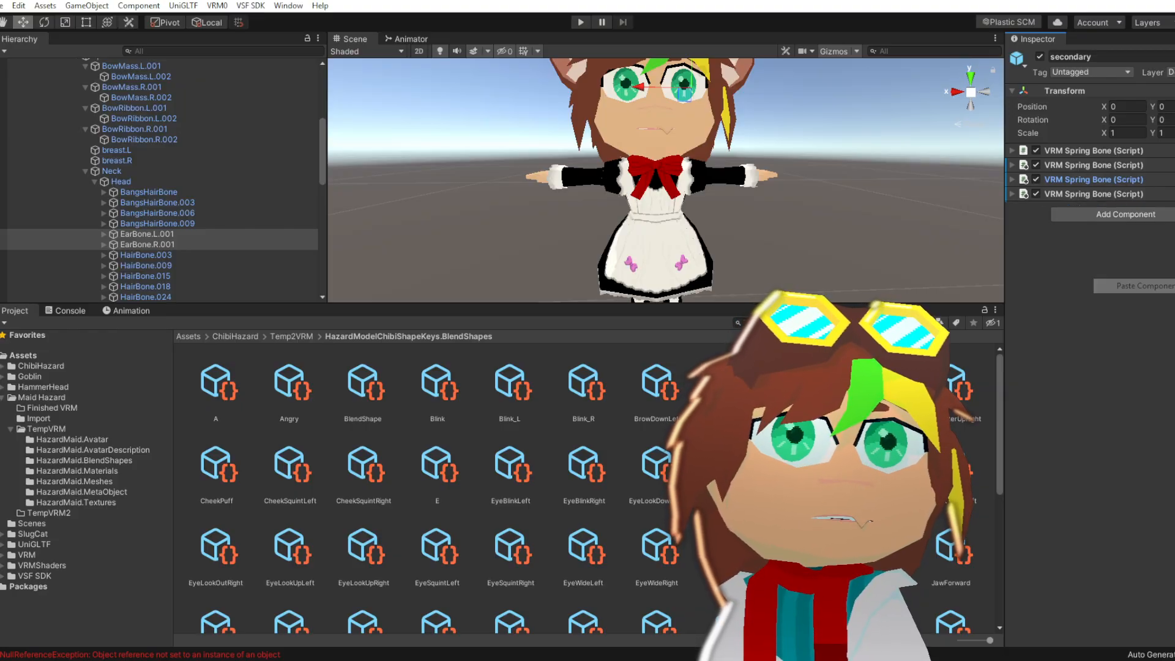
click(1008, 196)
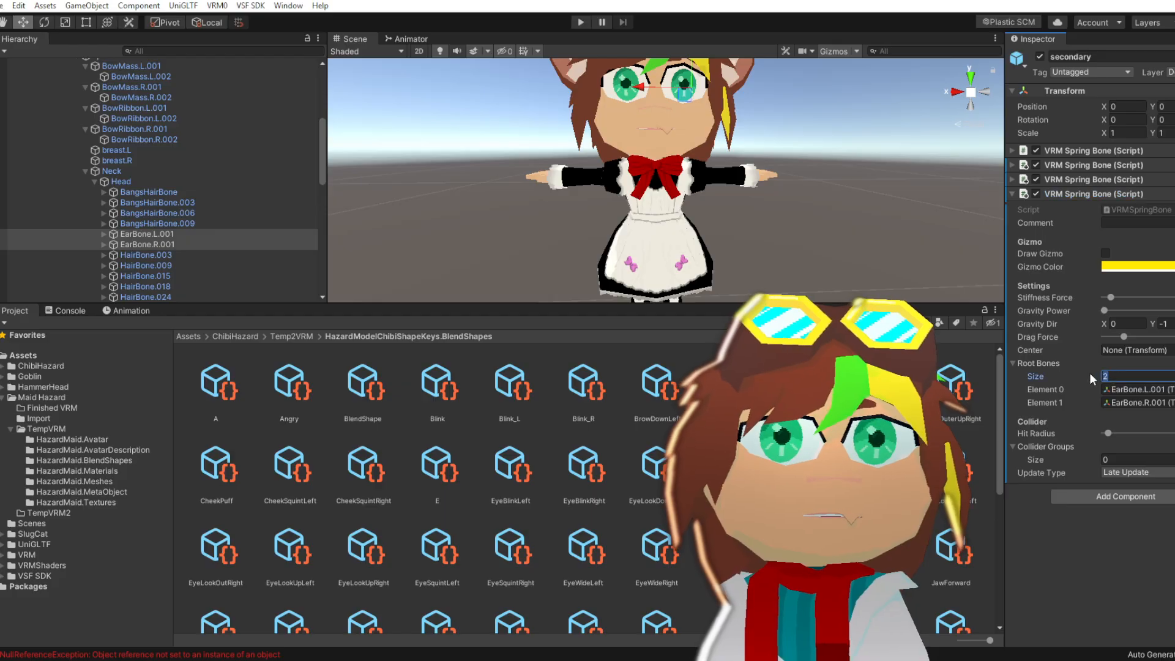
text(0)
key(Return)
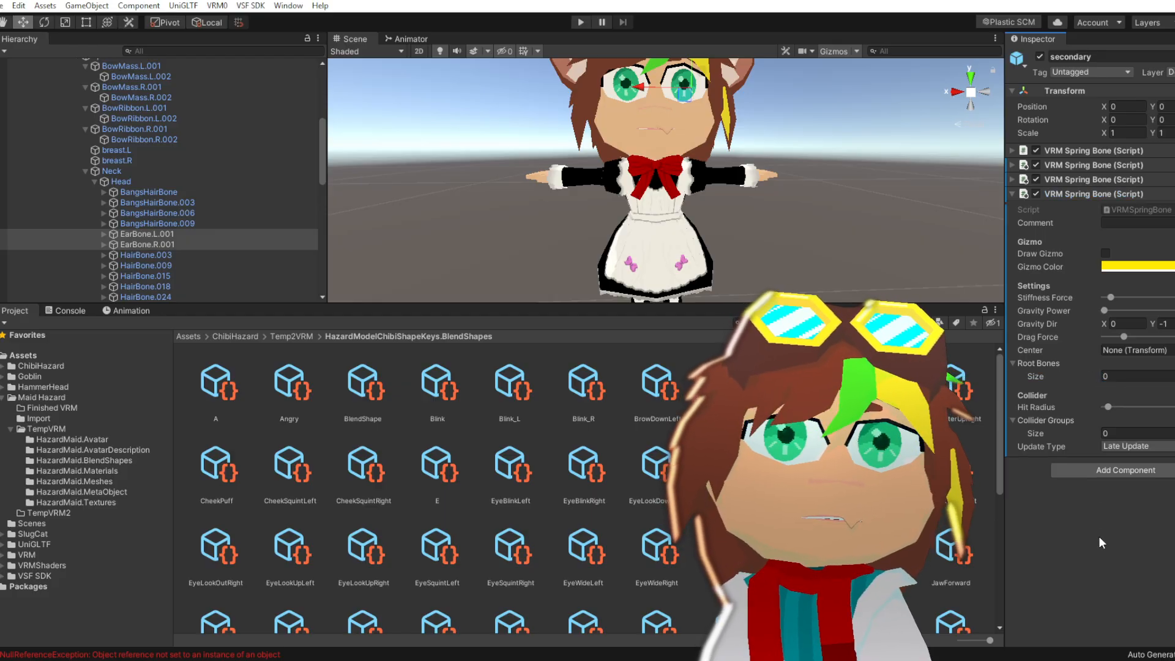
Add TailBone.001 to the Root Bones of the fourth VRM Spring Bone
click(94, 182)
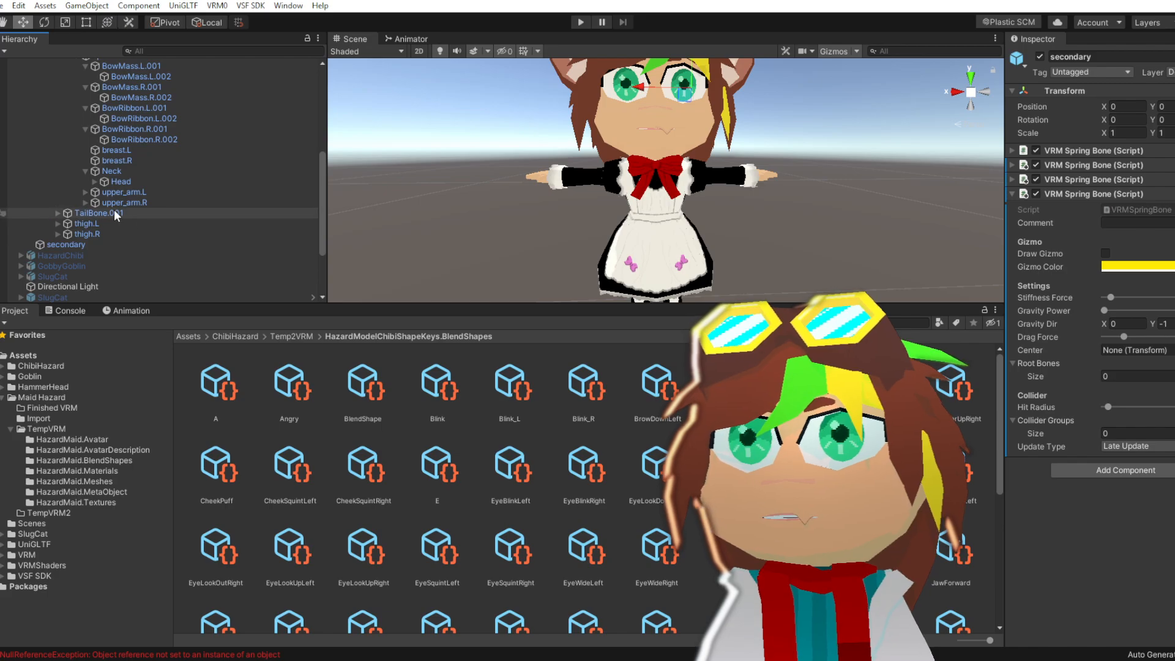
drag(116, 214, 1135, 289)
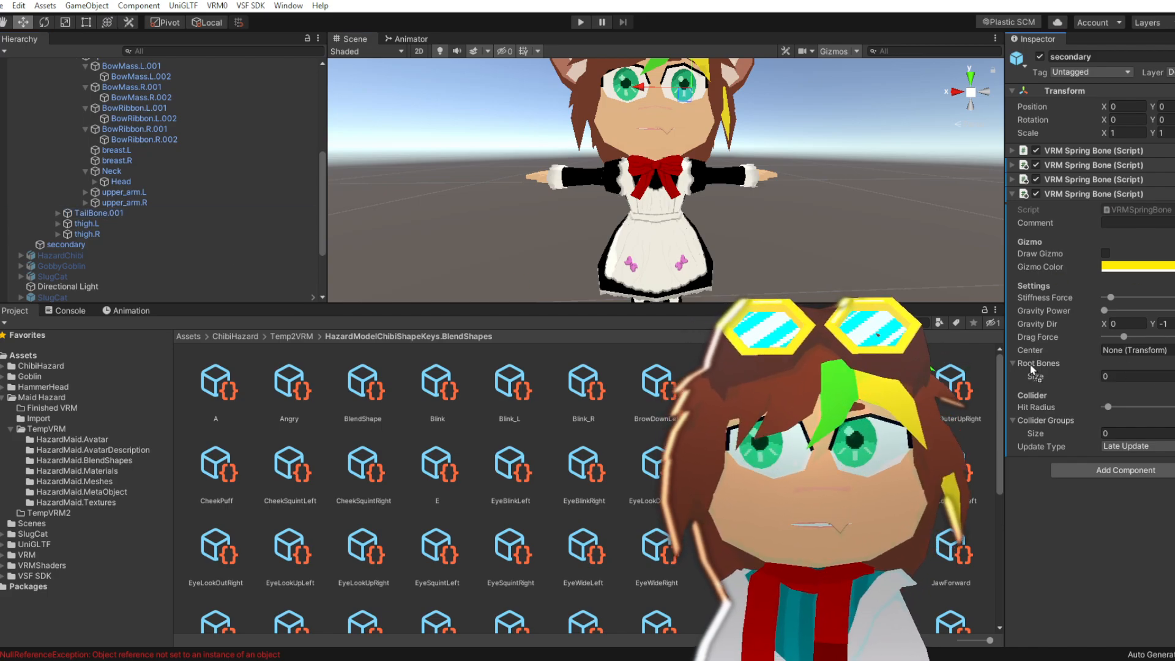
drag(1033, 370, 1034, 368)
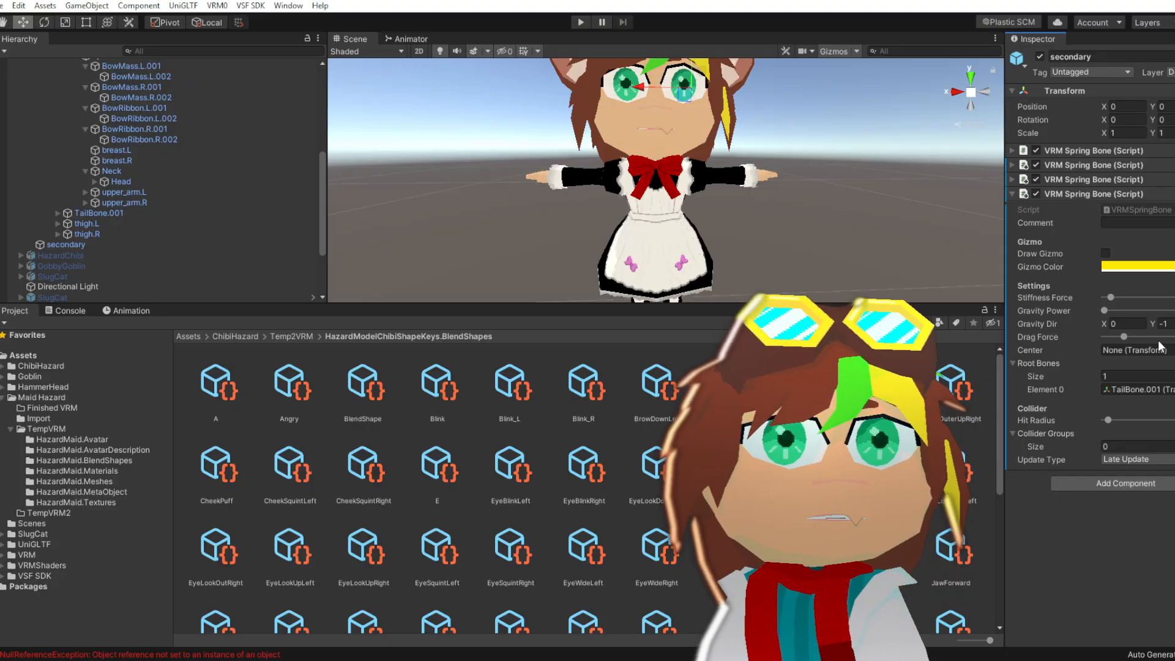
Duplicate the tail VRM Spring Bone as a fifth component and set the copy's Root Bones size to 0
right_click(1092, 195)
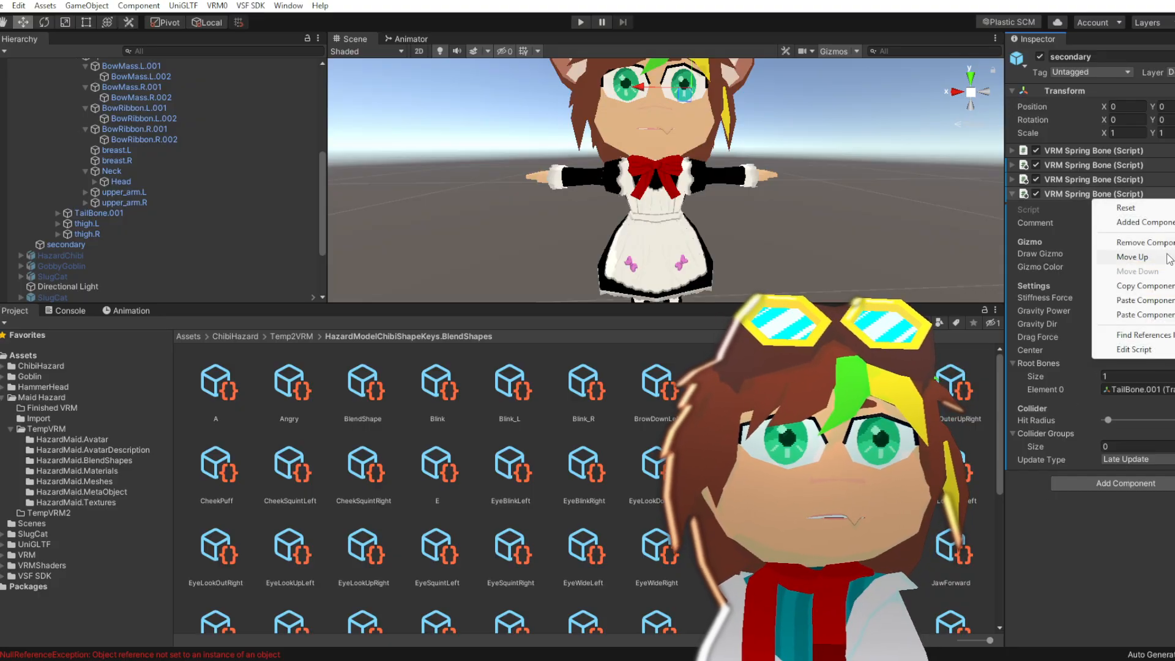
click(1144, 286)
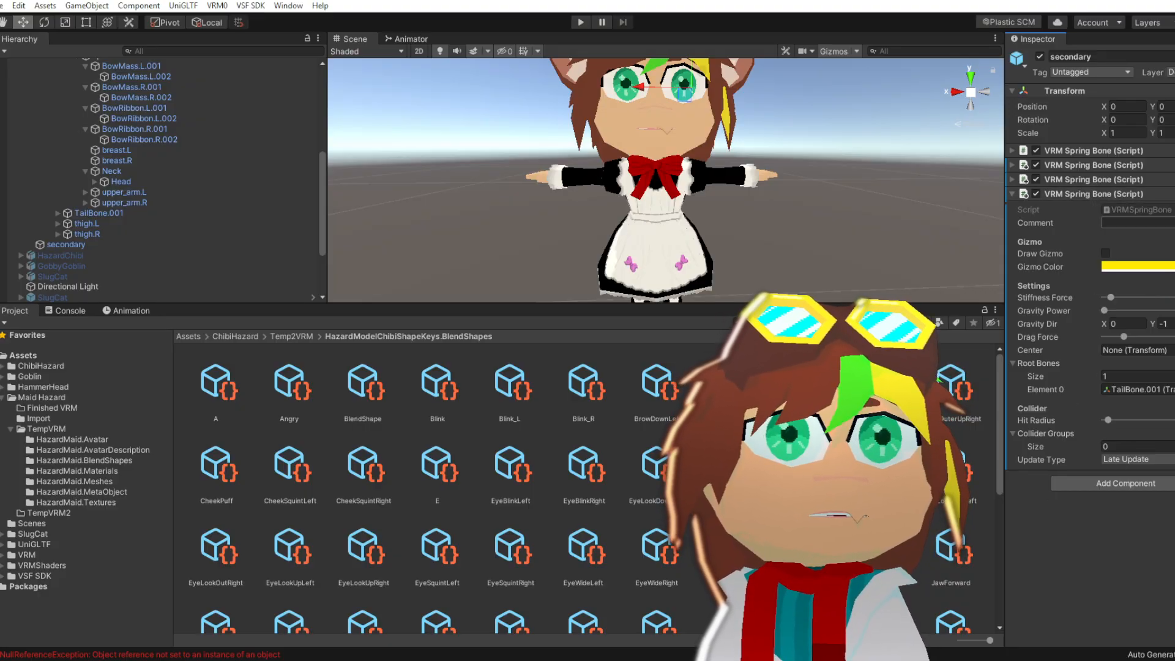
right_click(1092, 195)
click(1165, 300)
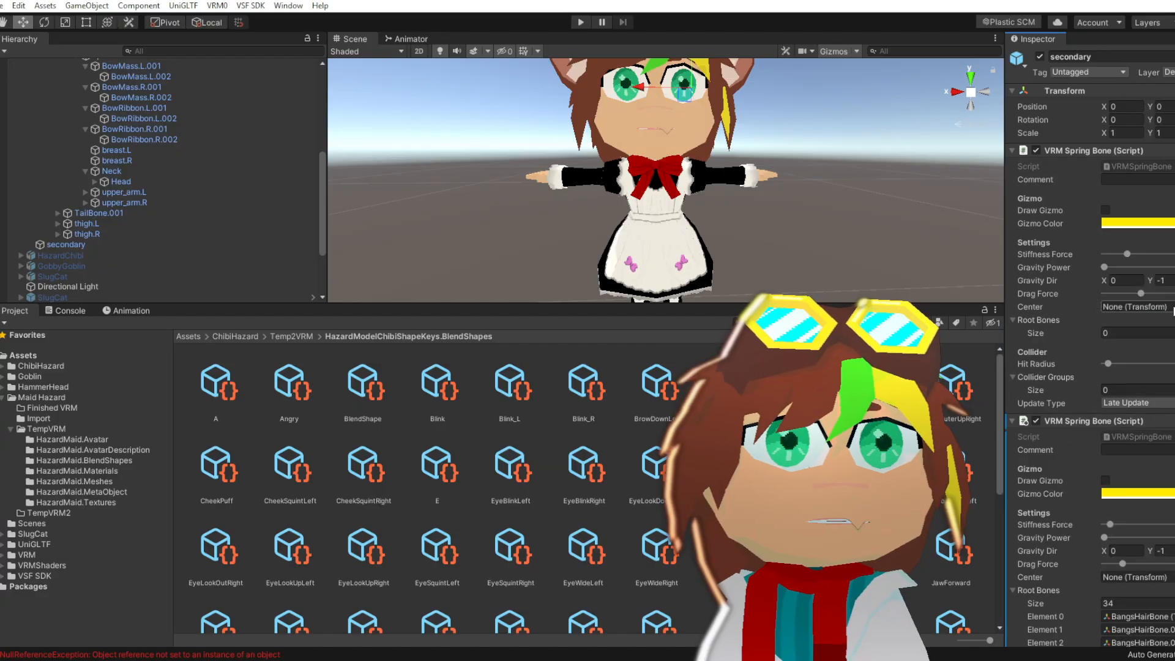
click(1013, 152)
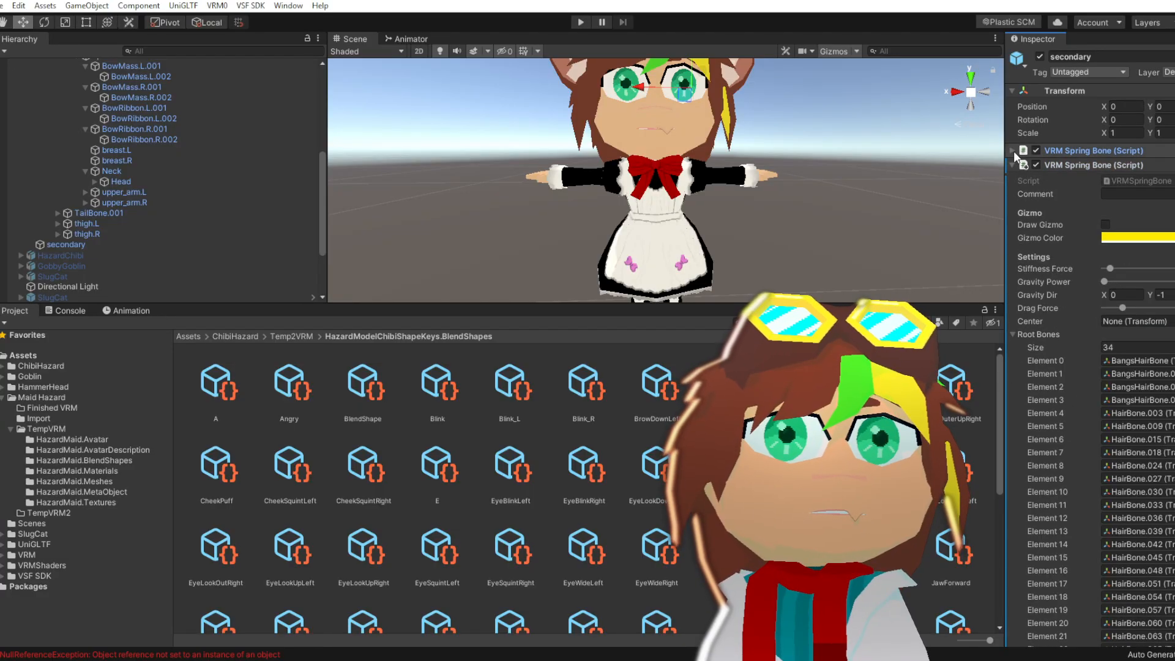
click(1014, 165)
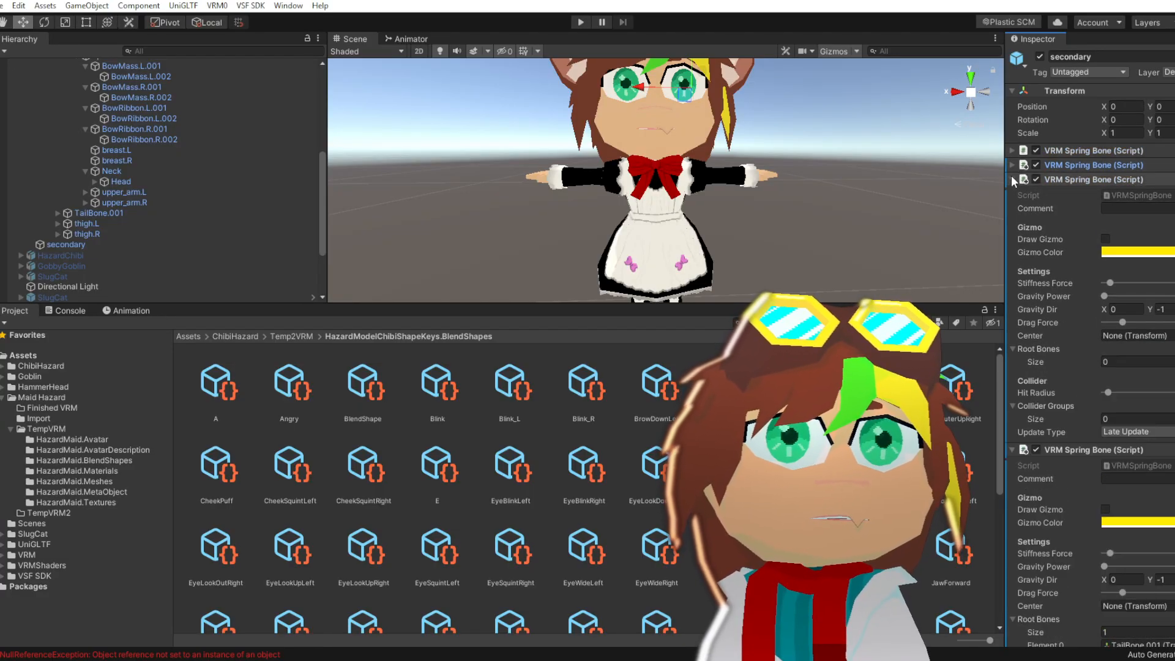
click(1013, 180)
click(1014, 193)
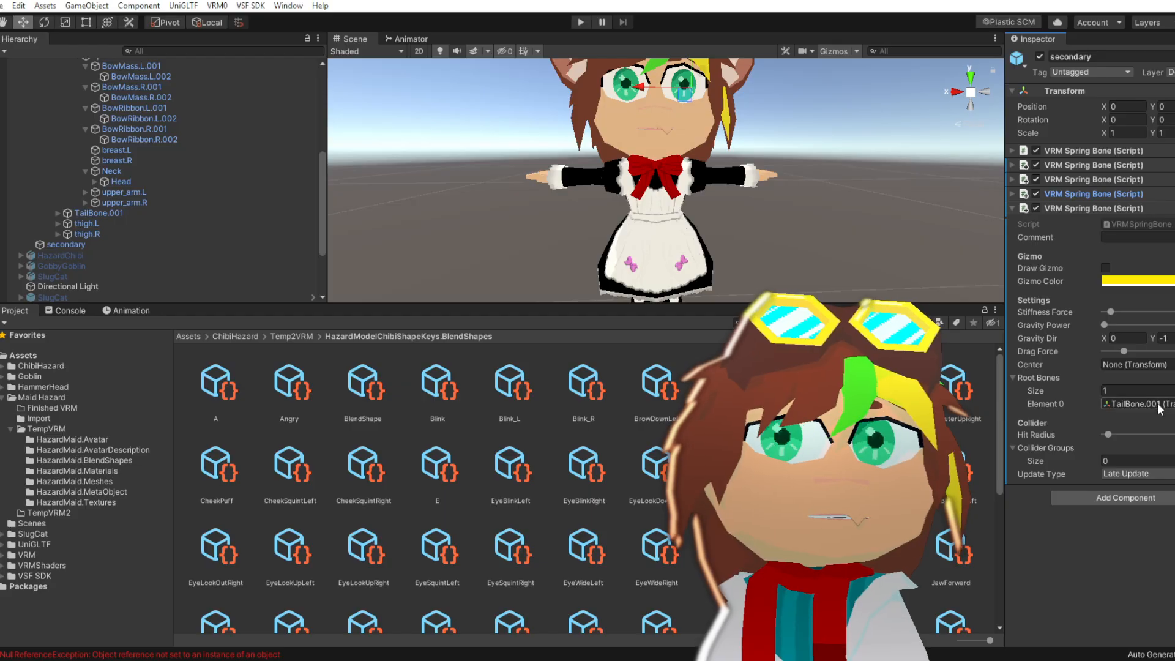
drag(1115, 391, 1068, 389)
text(0)
click(1099, 541)
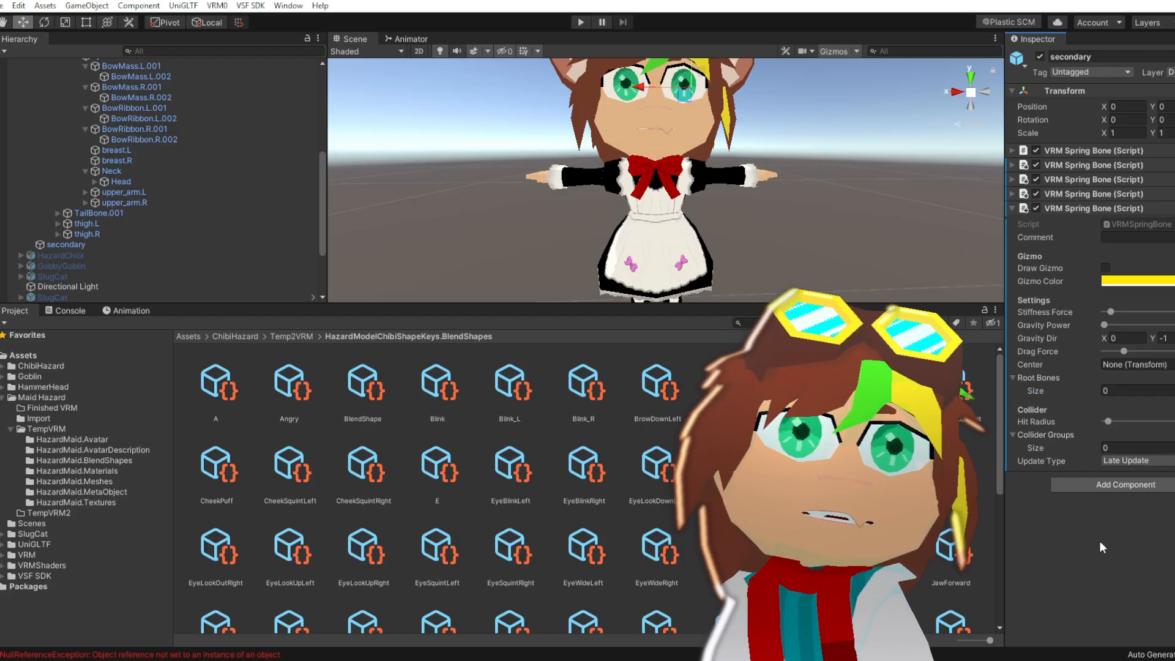
Add BowMass.L.001, BowMass.R.001, BowRibbon.L.001 and BowRibbon.R.001 to the Root Bones of the fifth VRM Spring Bone
scroll(181, 246, up, 1)
scroll(181, 247, up, 3)
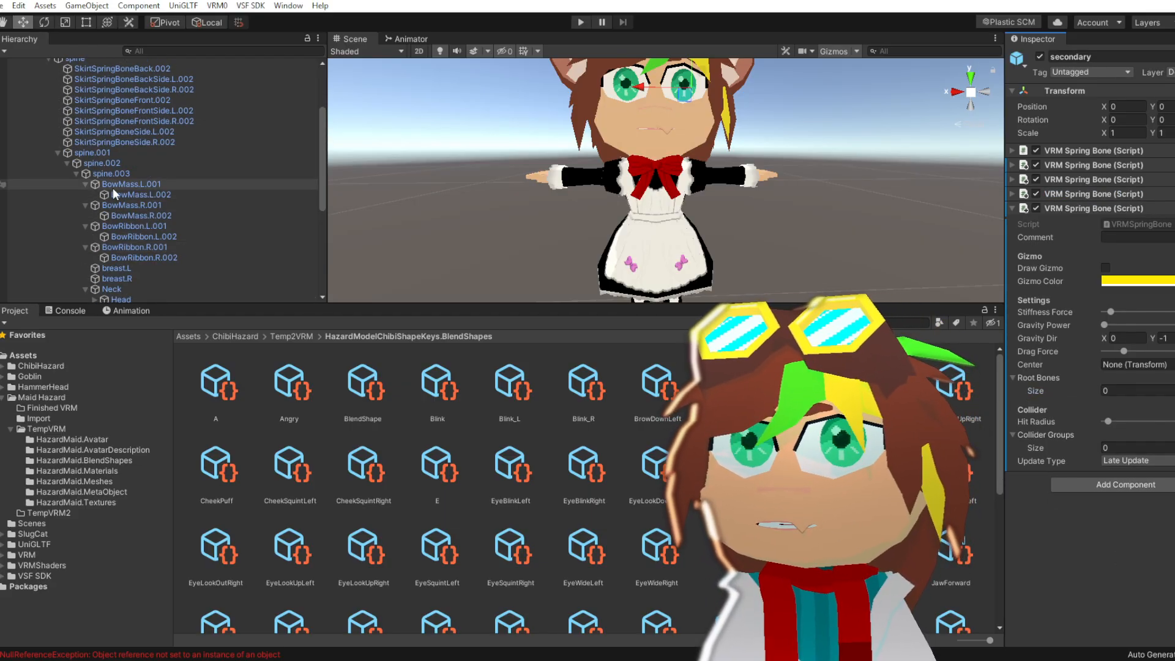
click(86, 205)
click(86, 216)
click(85, 226)
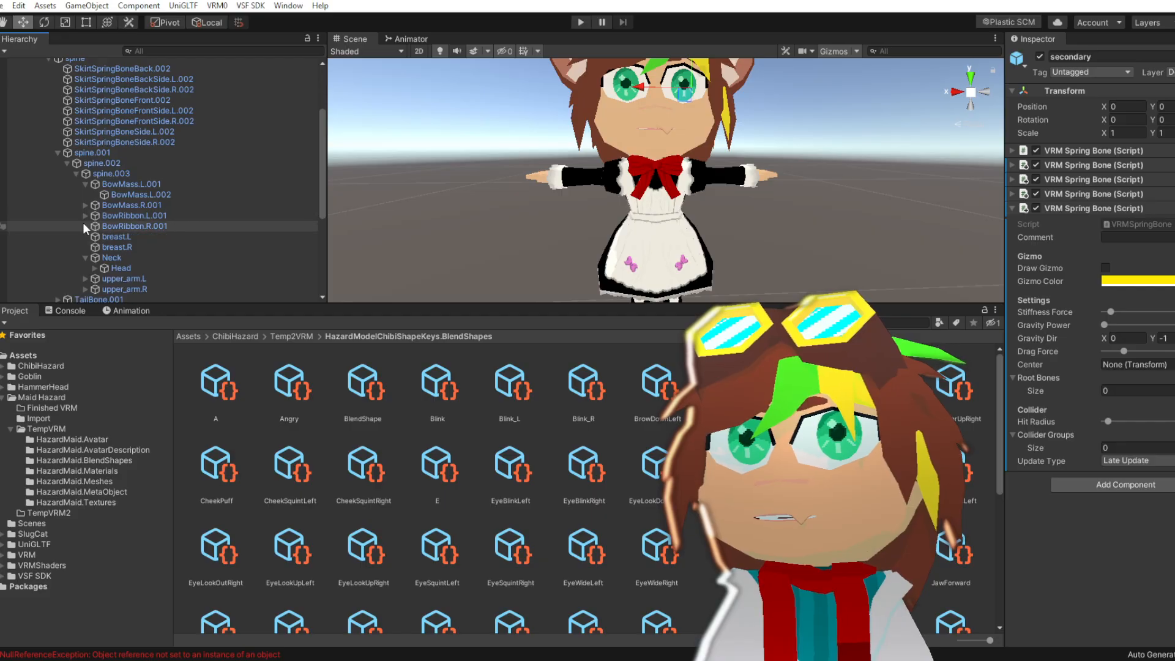
click(86, 185)
click(116, 216)
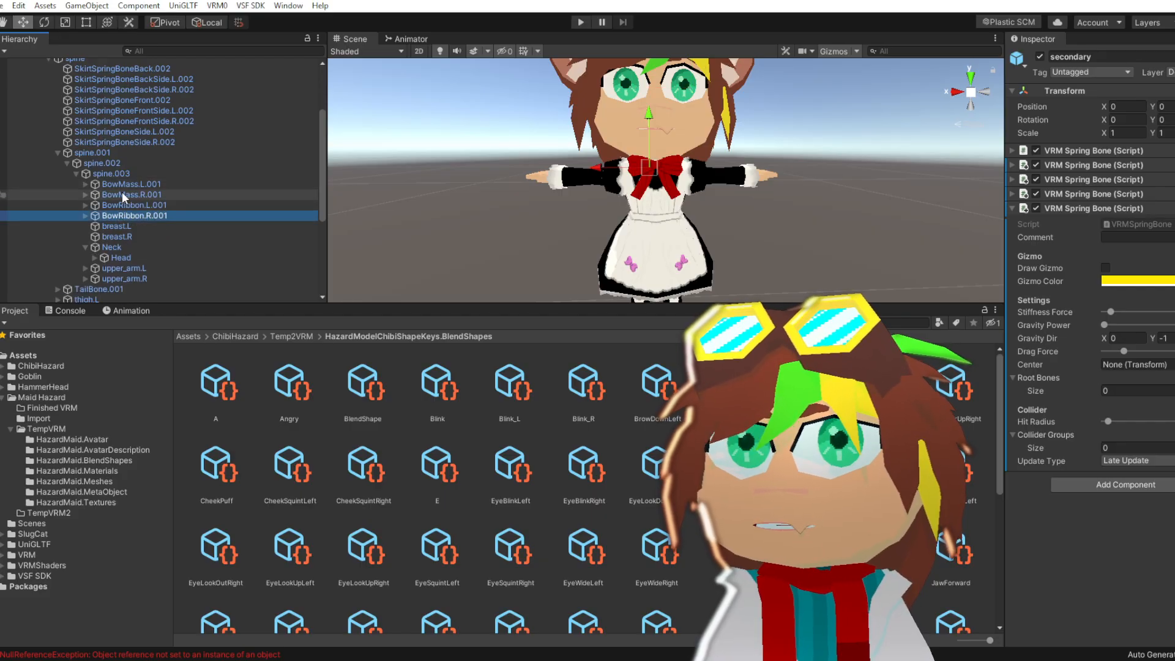
shift+click(123, 185)
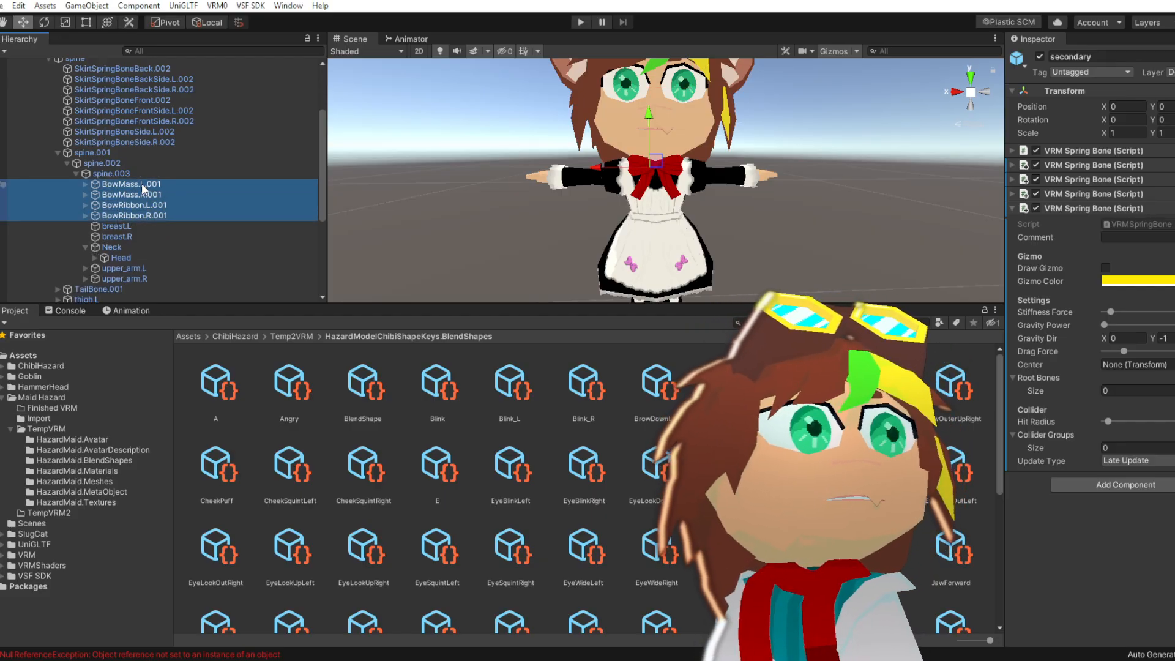
drag(141, 183, 850, 361)
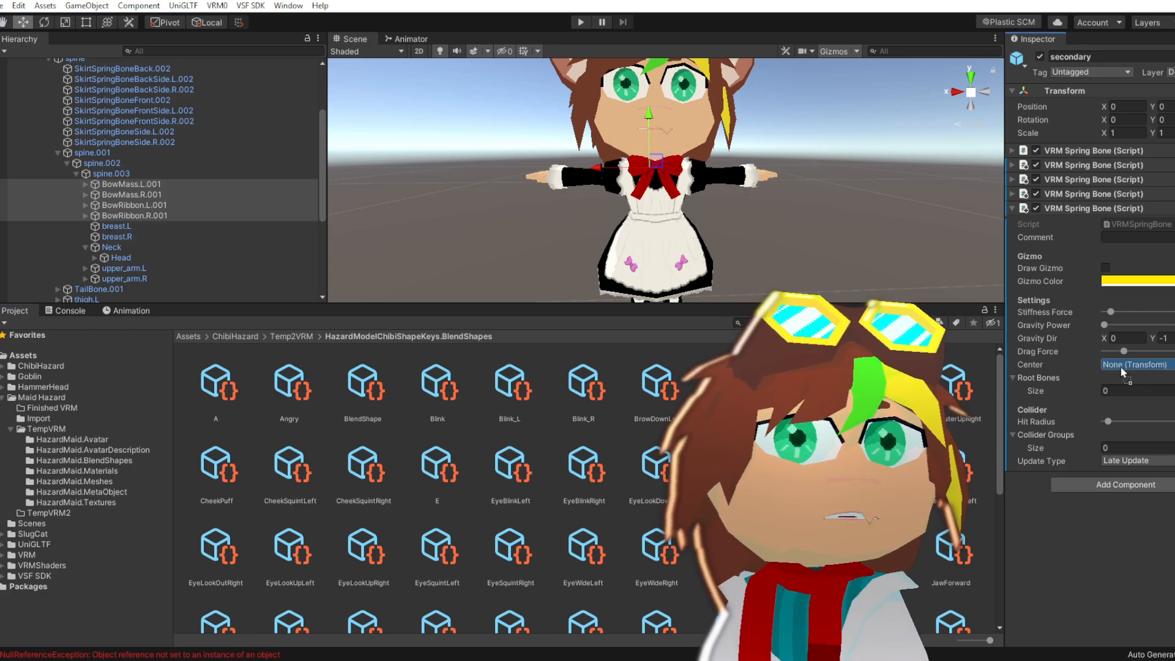
drag(1038, 383, 1034, 379)
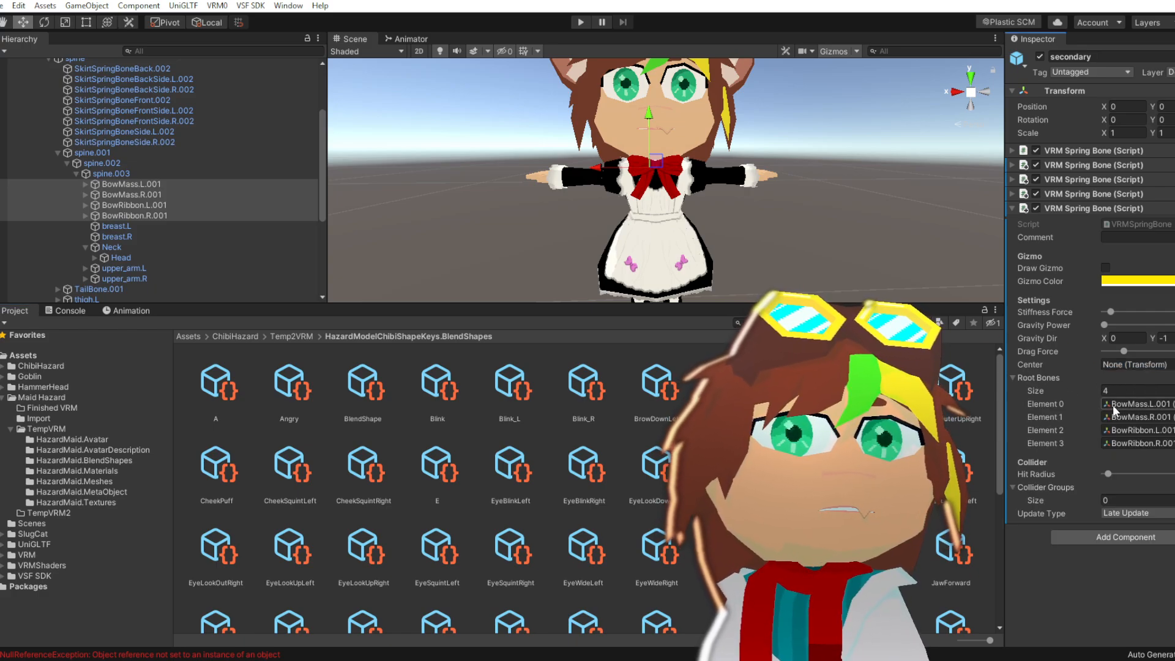
click(1011, 208)
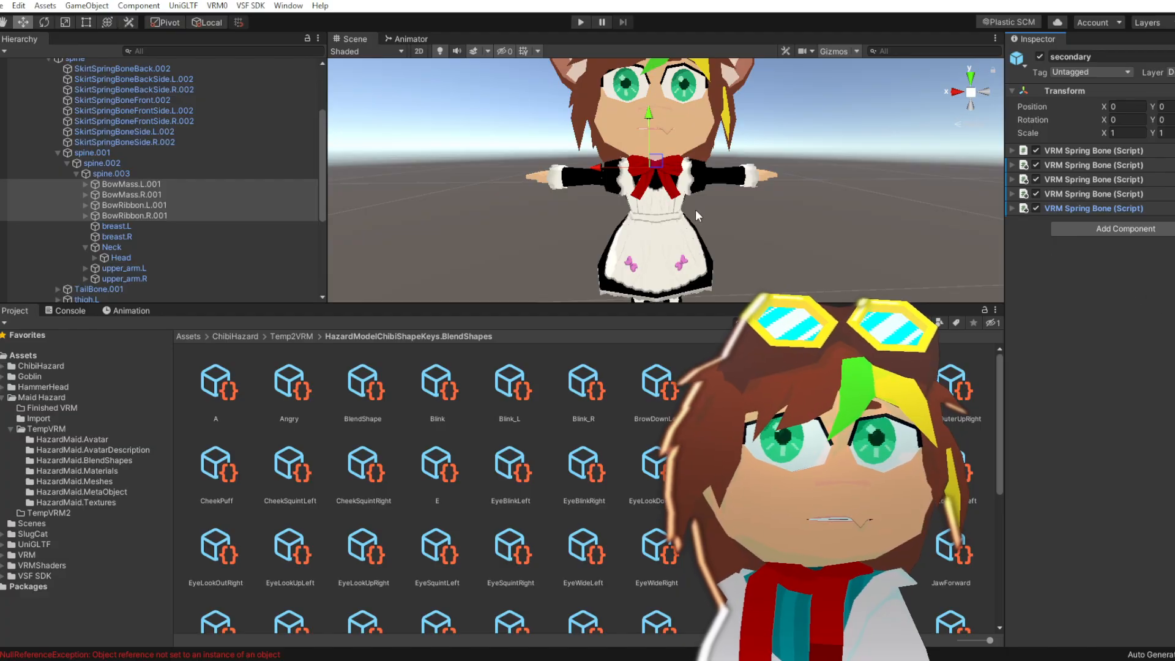
Collapse the spine.003, spine.002 and spine.001 branches of the HazardMaid armature
click(75, 174)
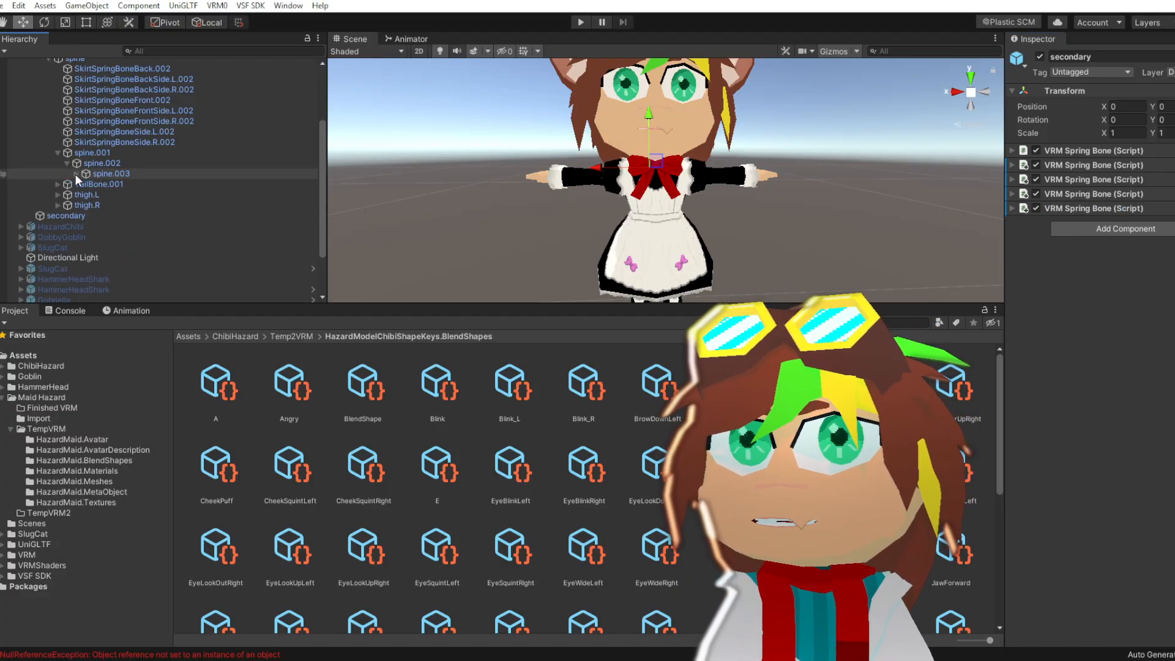
click(66, 163)
click(57, 153)
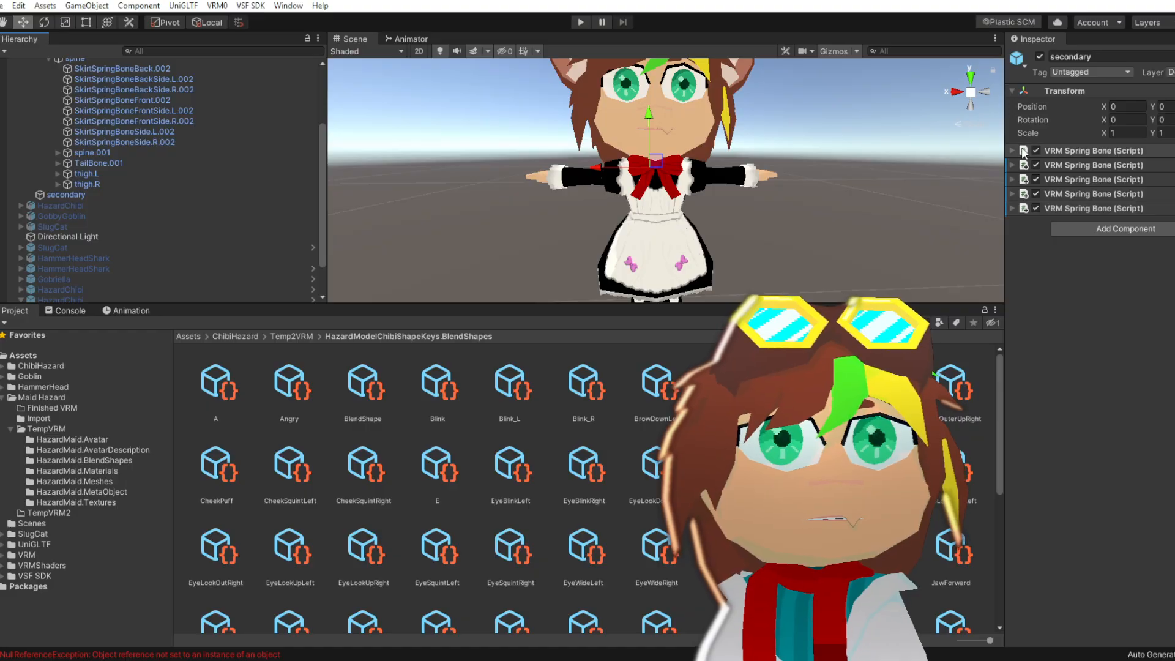
Remove the first VRM Spring Bone with the empty Root Bones list and collapse the remaining spring bone components
click(1012, 150)
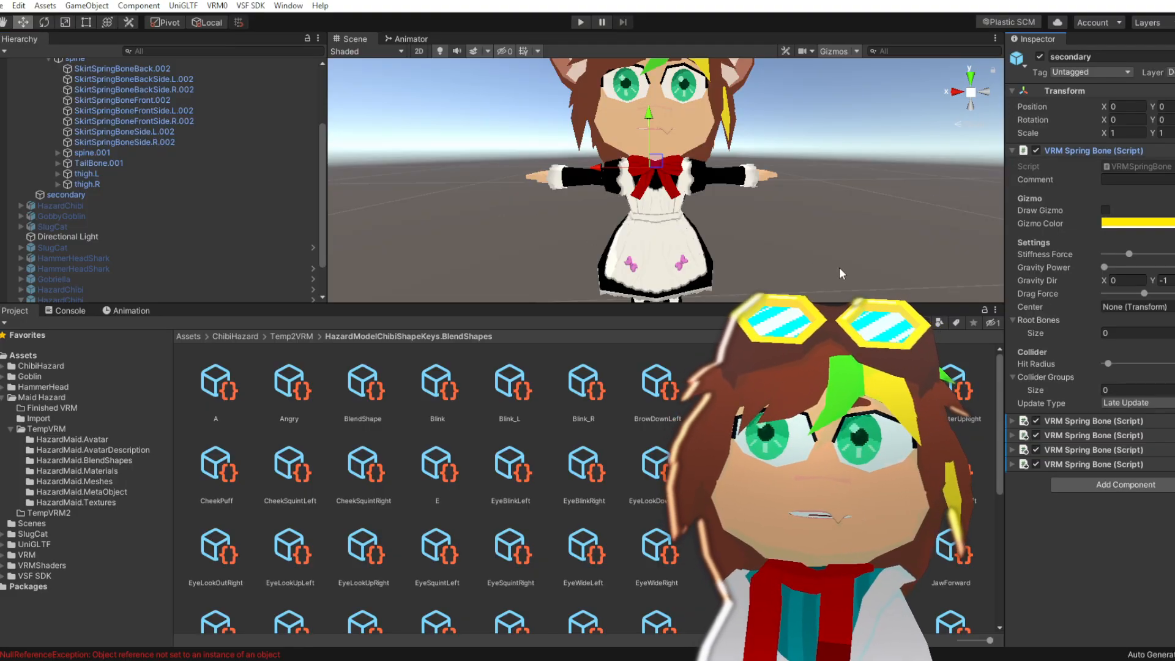
click(1174, 150)
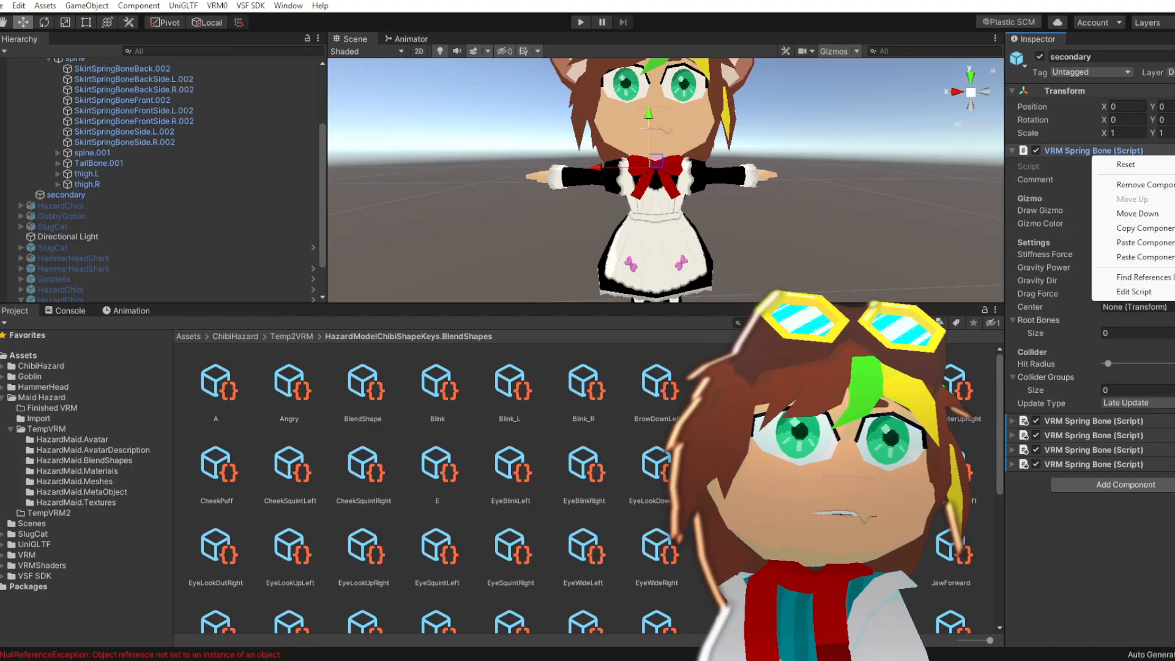
click(1149, 185)
click(1012, 167)
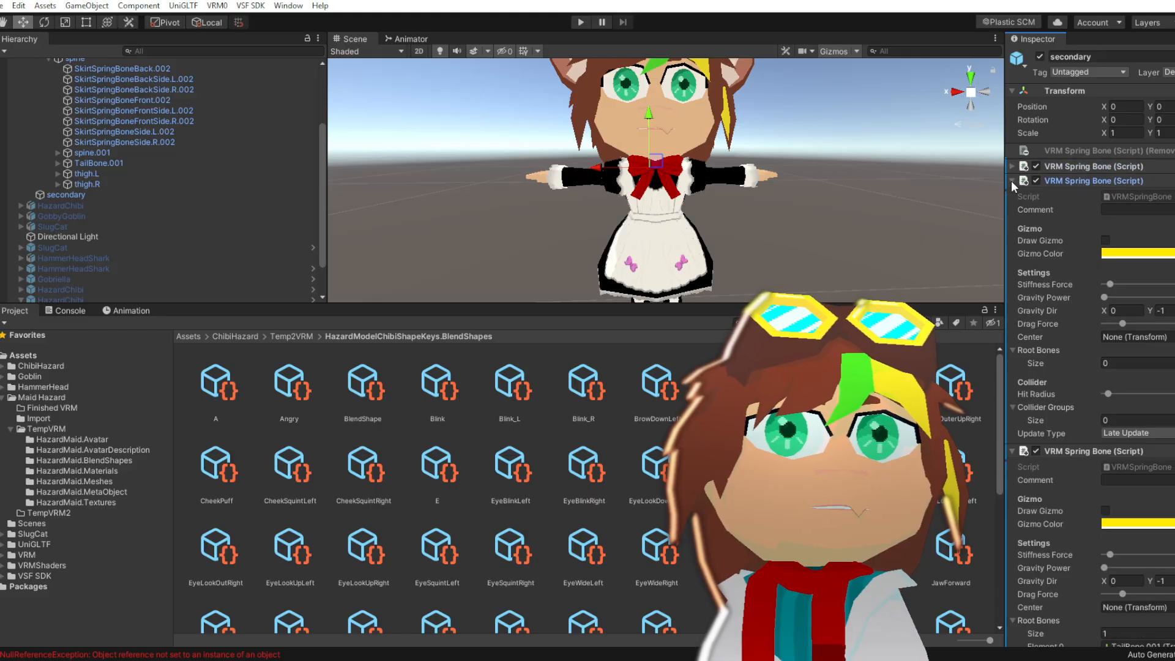
click(1010, 181)
click(1011, 194)
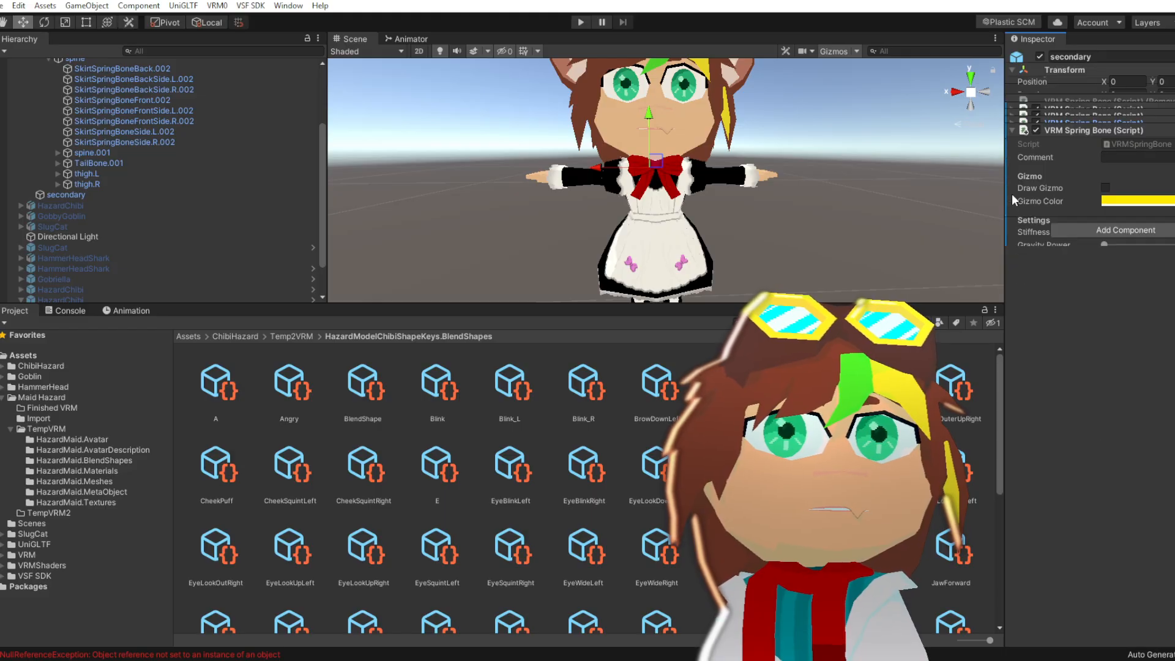
click(1011, 128)
click(1174, 210)
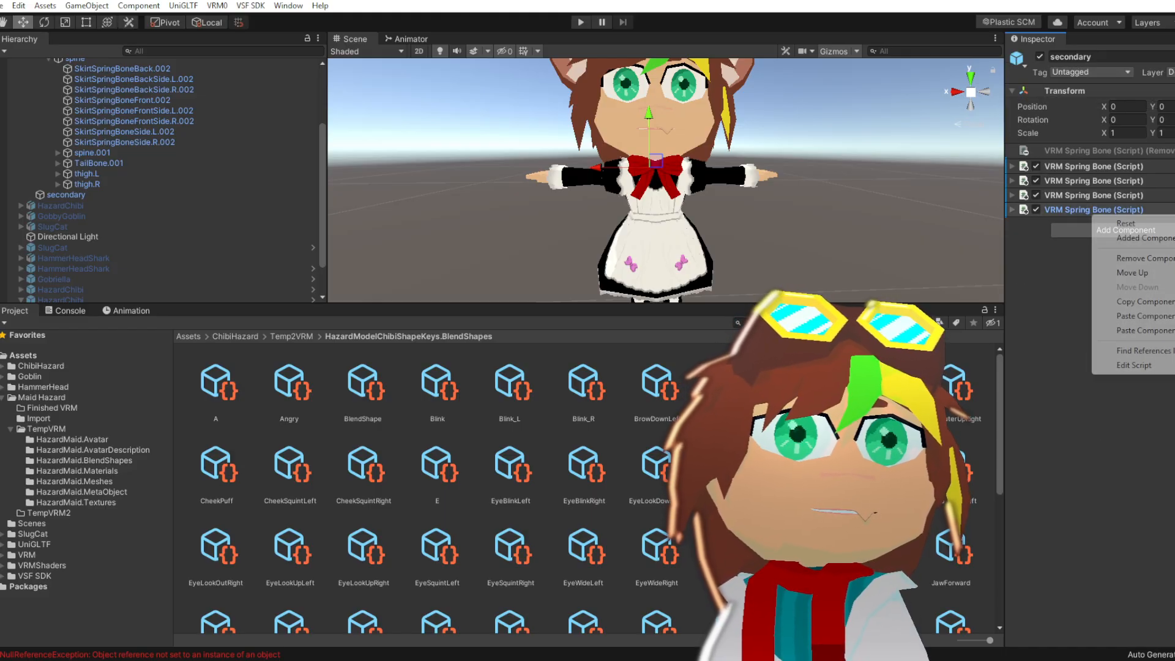
click(1132, 272)
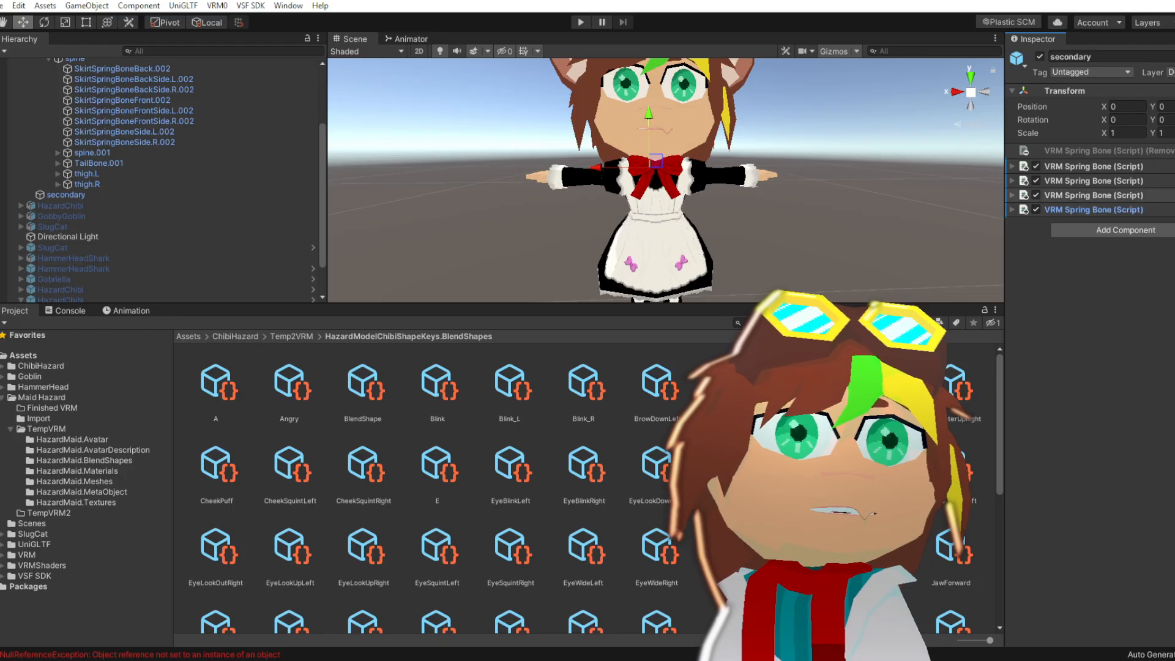
click(1174, 195)
click(1167, 286)
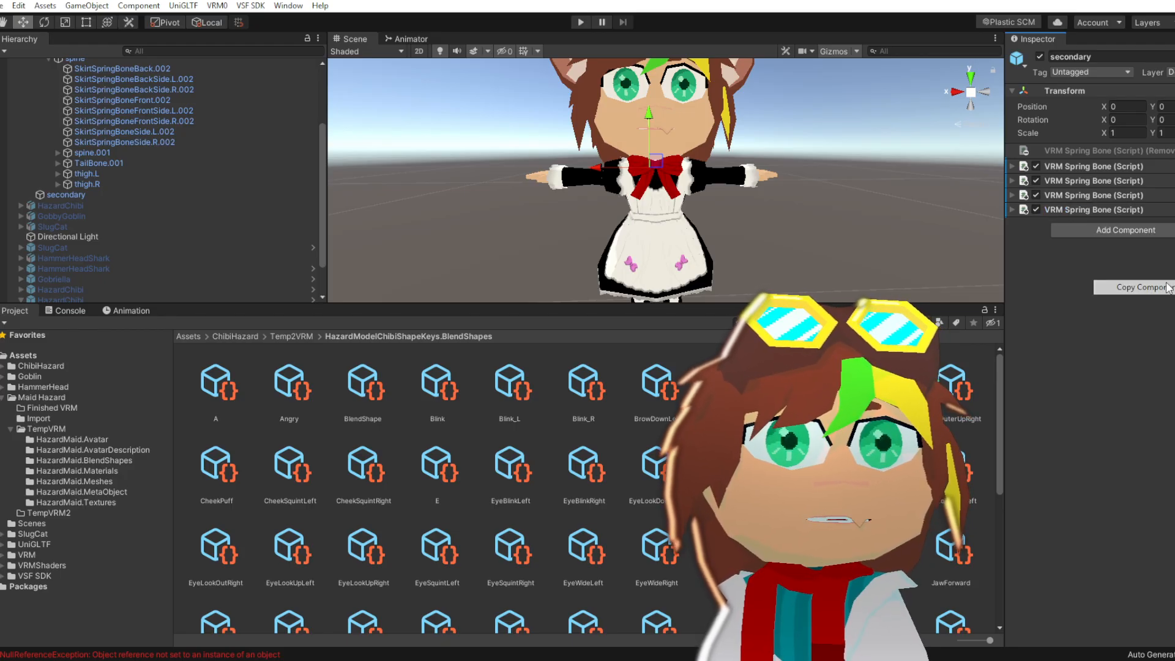
Copy the bow VRM Spring Bone component and check the Root Bones of the bow and tail components
click(1174, 209)
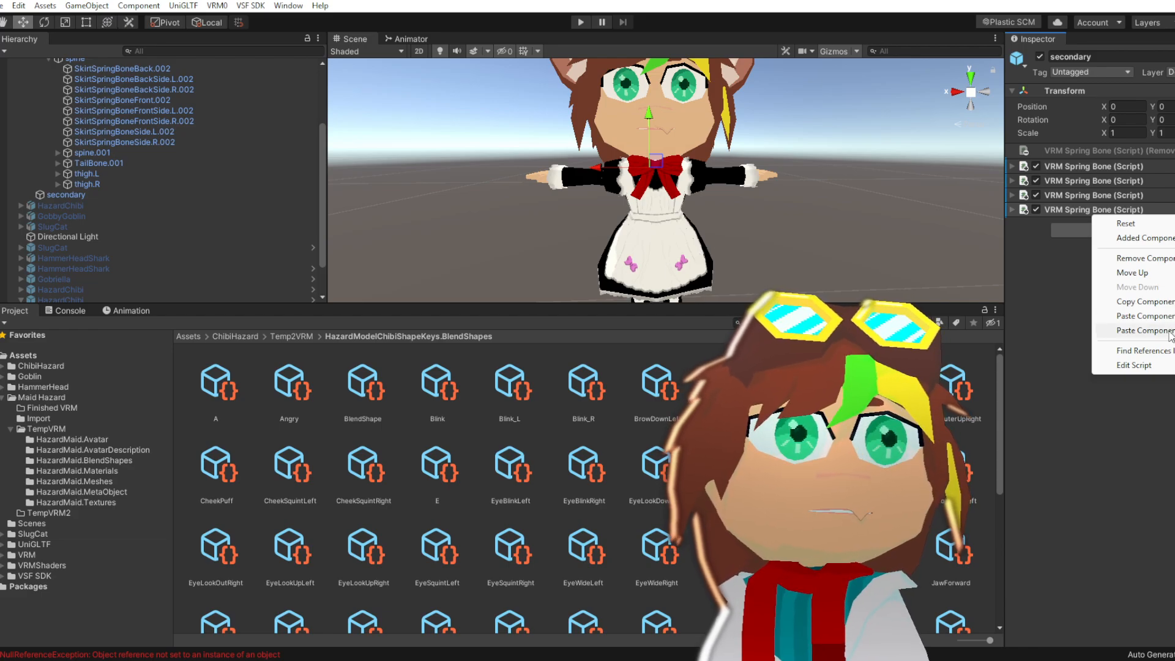
click(1145, 301)
click(1174, 209)
click(1146, 330)
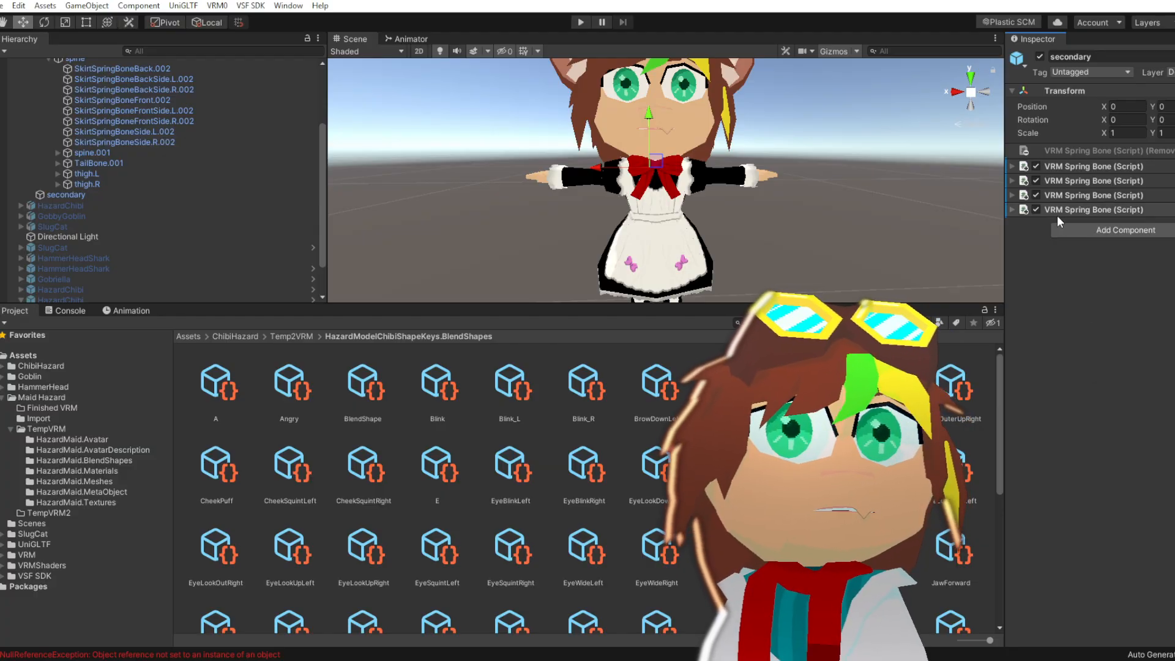
key(ctrl+y)
click(1011, 209)
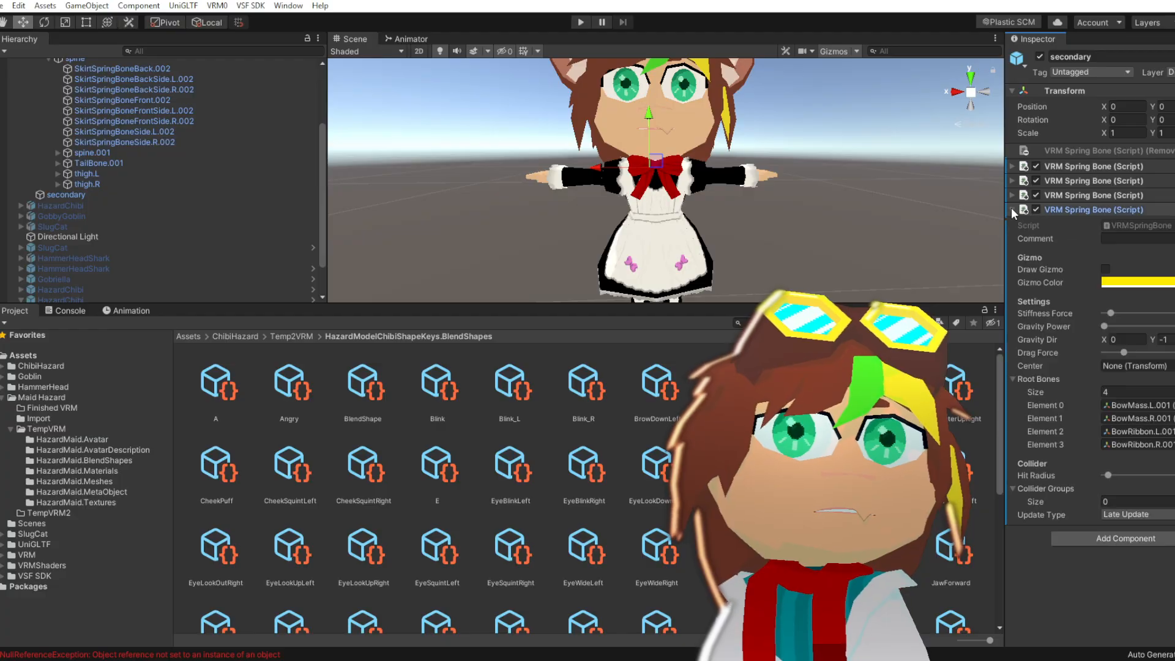
click(1011, 197)
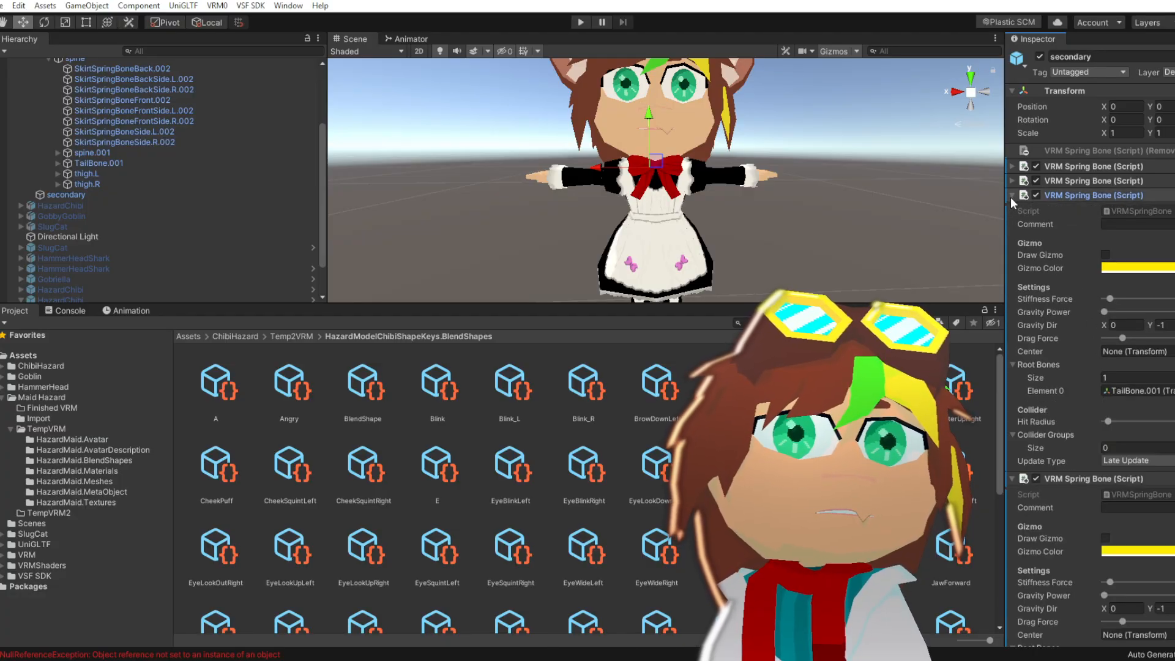
click(1011, 197)
click(1011, 210)
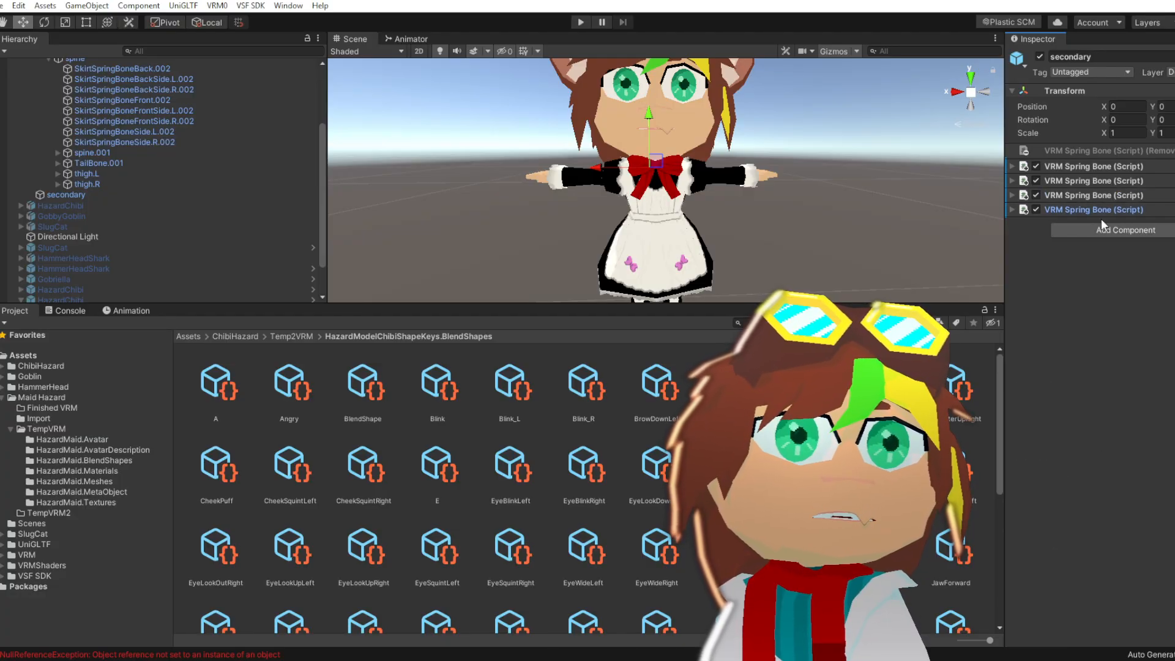
Paste the copied bow VRM Spring Bone as a new component and set its Root Bones size to 0
right_click(1093, 211)
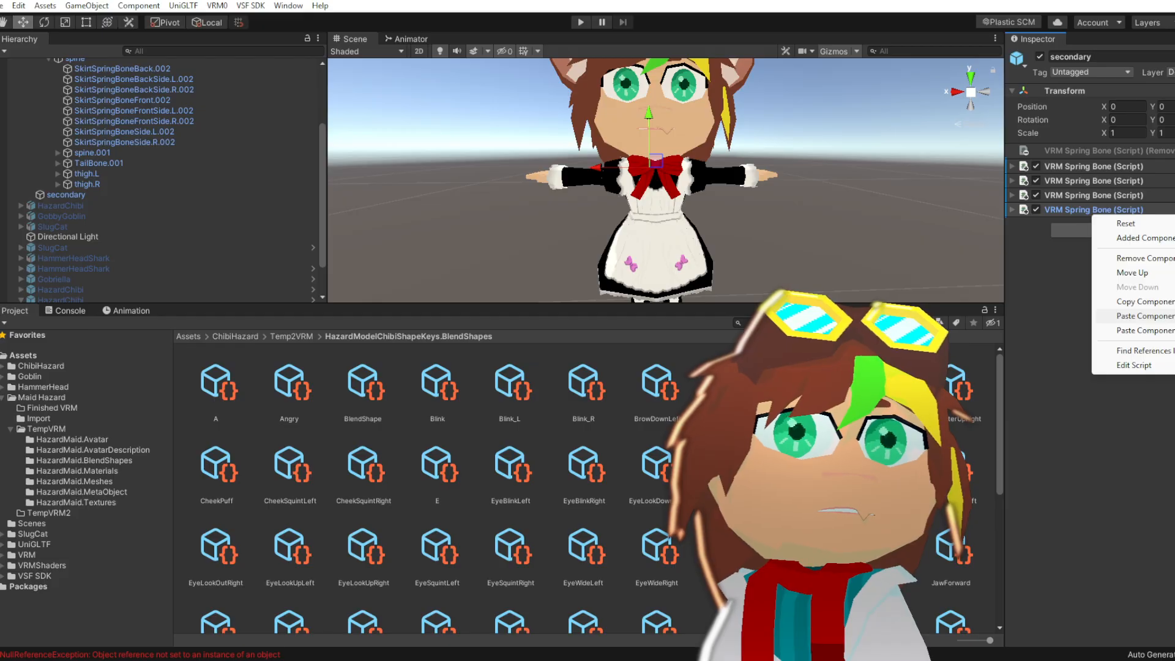
click(1143, 315)
click(1011, 224)
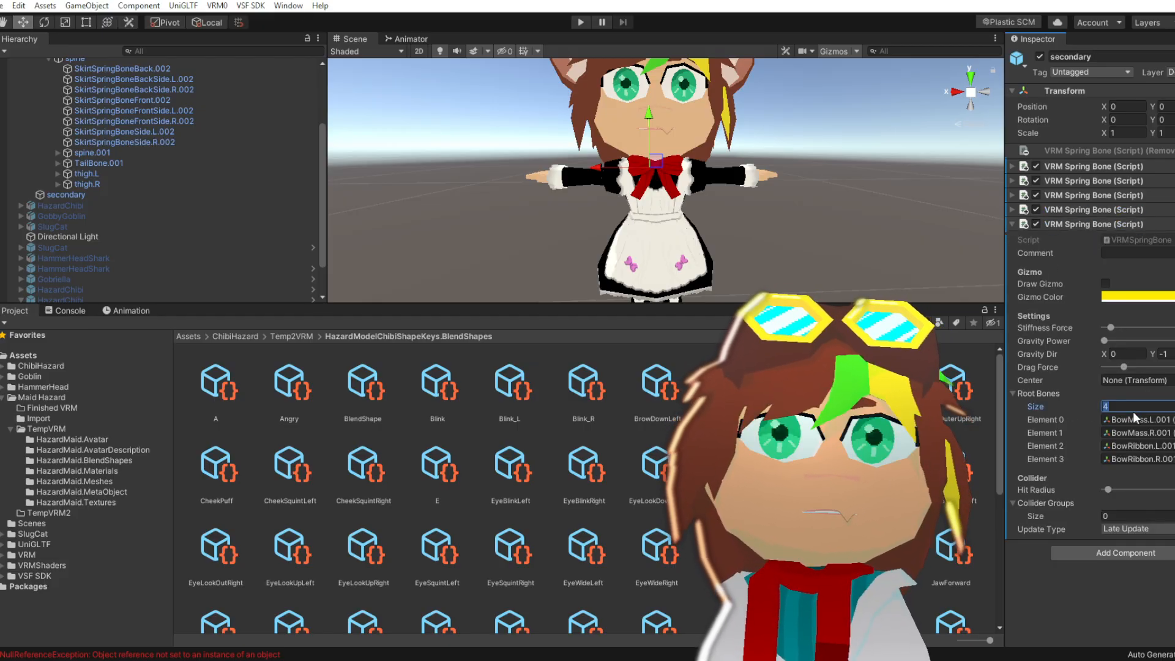
text(0)
key(Return)
Add all eight SkirtSpringBone bones, from SkirtSpringBoneBack.002 to SkirtSpringBoneSide.R.002, to the Root Bones of the new VRM Spring Bone
scroll(83, 208, up, 3)
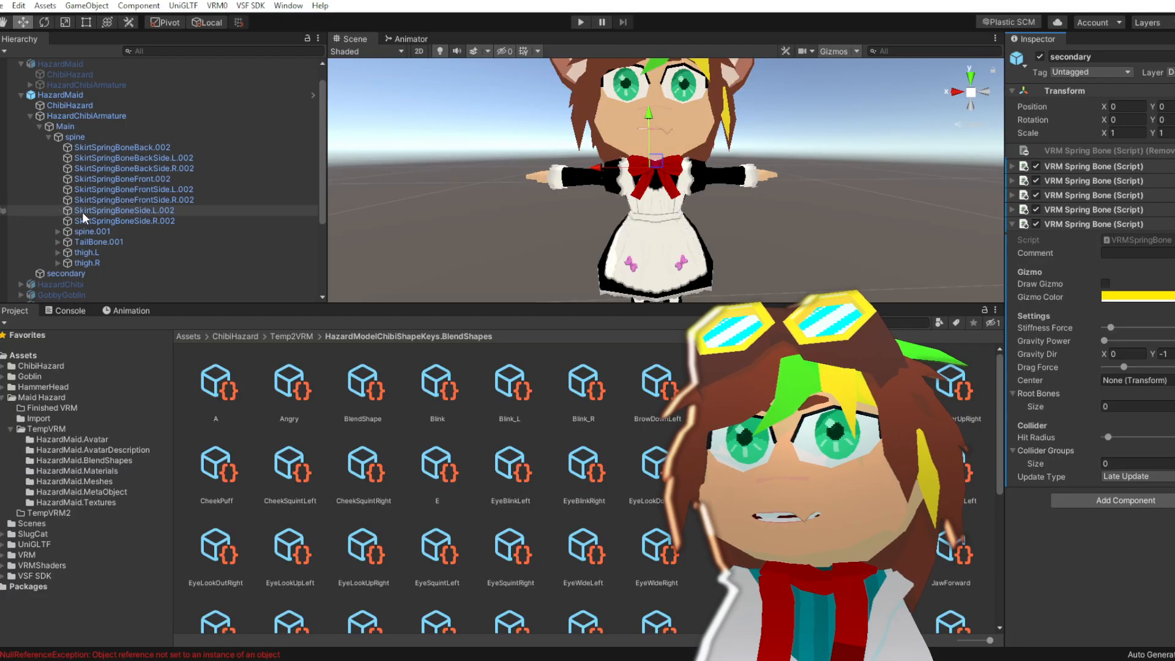
click(108, 148)
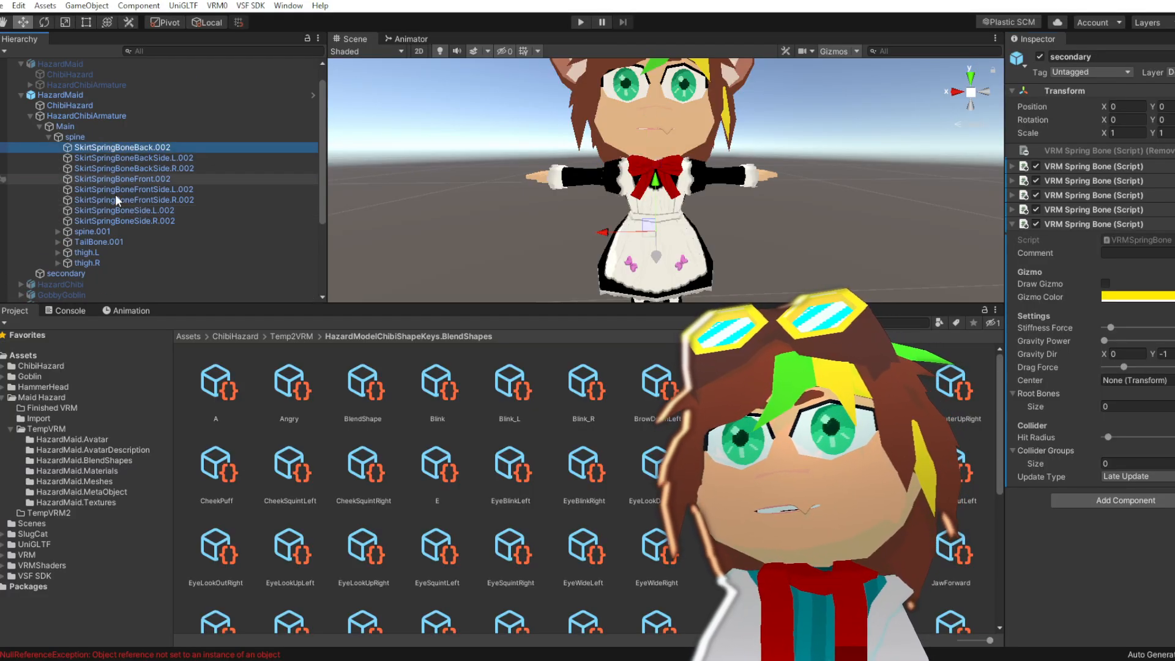
shift+click(109, 220)
drag(105, 148, 1038, 403)
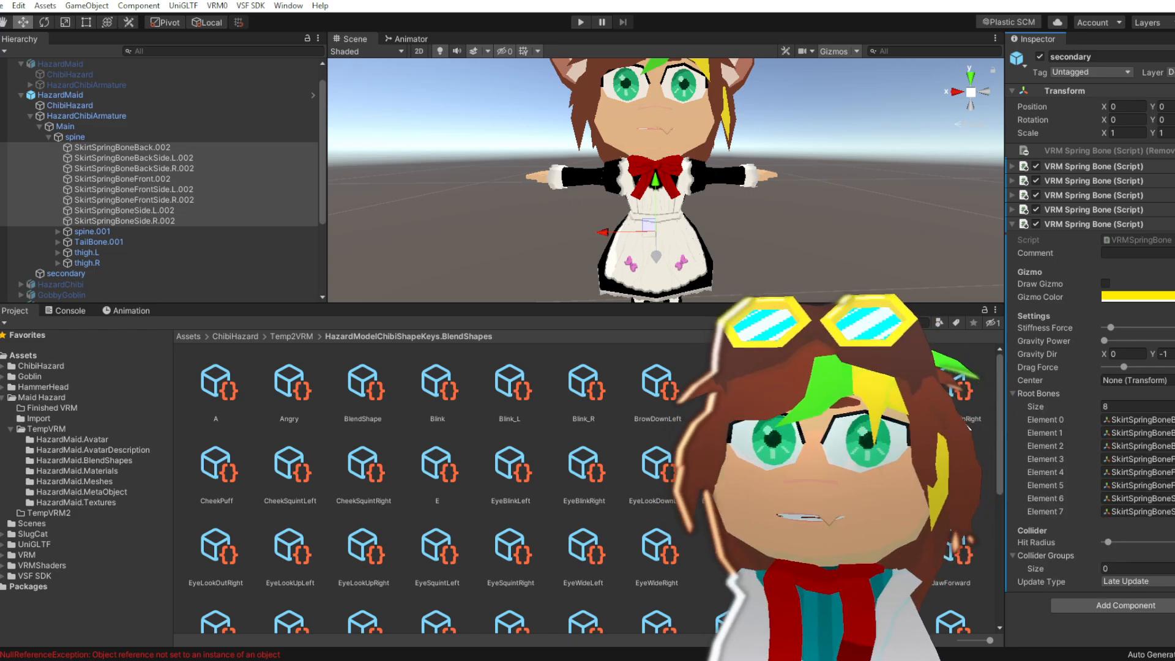
Enlarge the Scene view and examine the skirt and the whole character for further parts needing spring bones
middle_drag(641, 260, 626, 186)
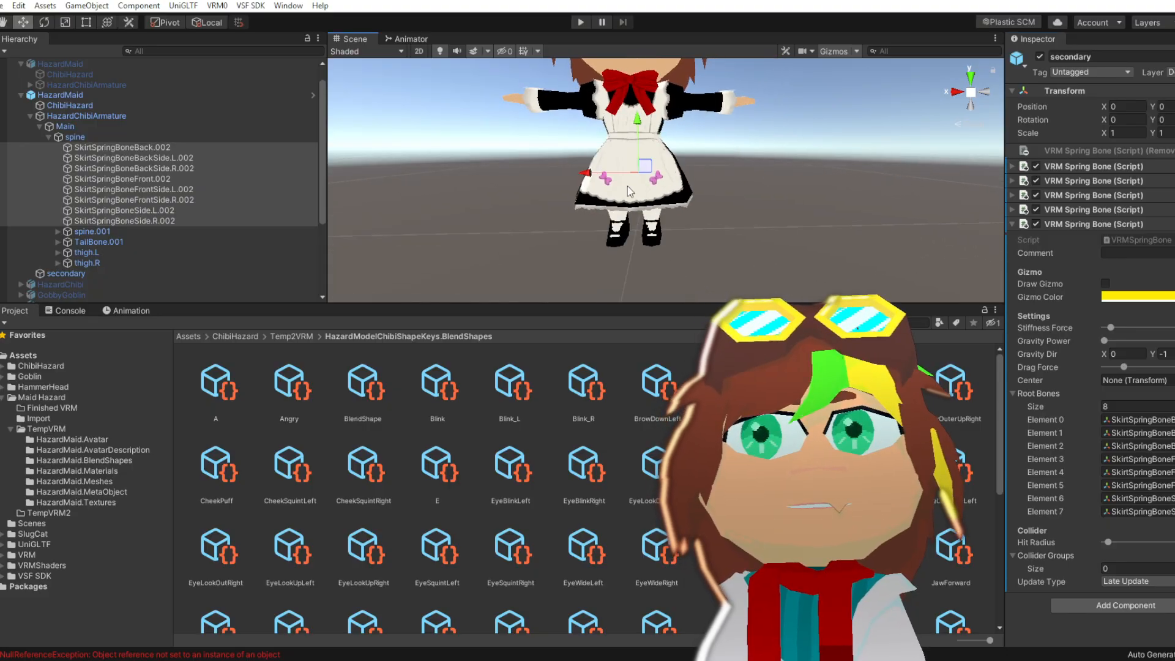
right_drag(627, 186, 696, 229)
scroll(696, 229, up, 4)
middle_drag(599, 171, 726, 241)
right_drag(776, 235, 745, 229)
scroll(745, 228, down, 5)
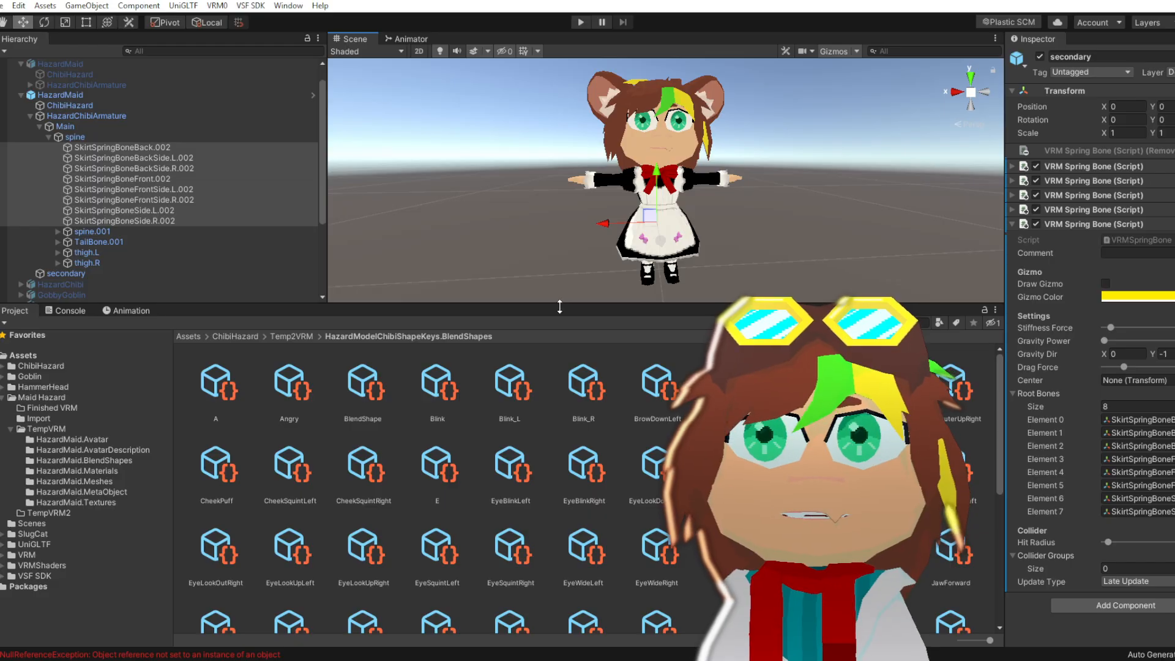
drag(558, 306, 550, 460)
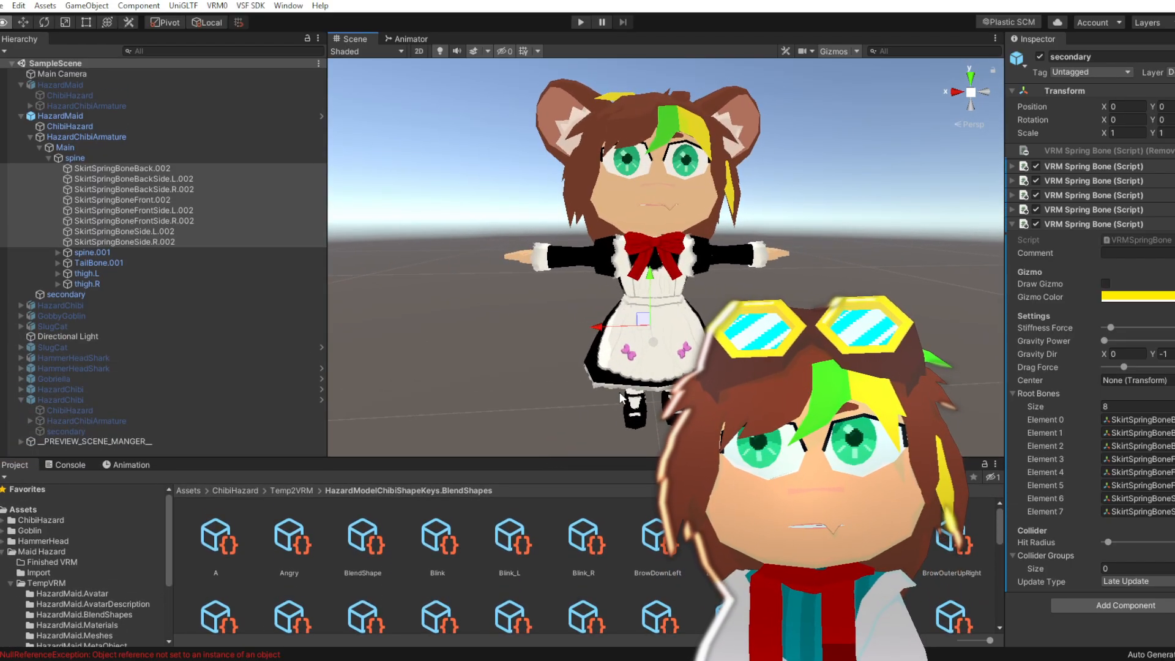
right_drag(617, 330, 716, 336)
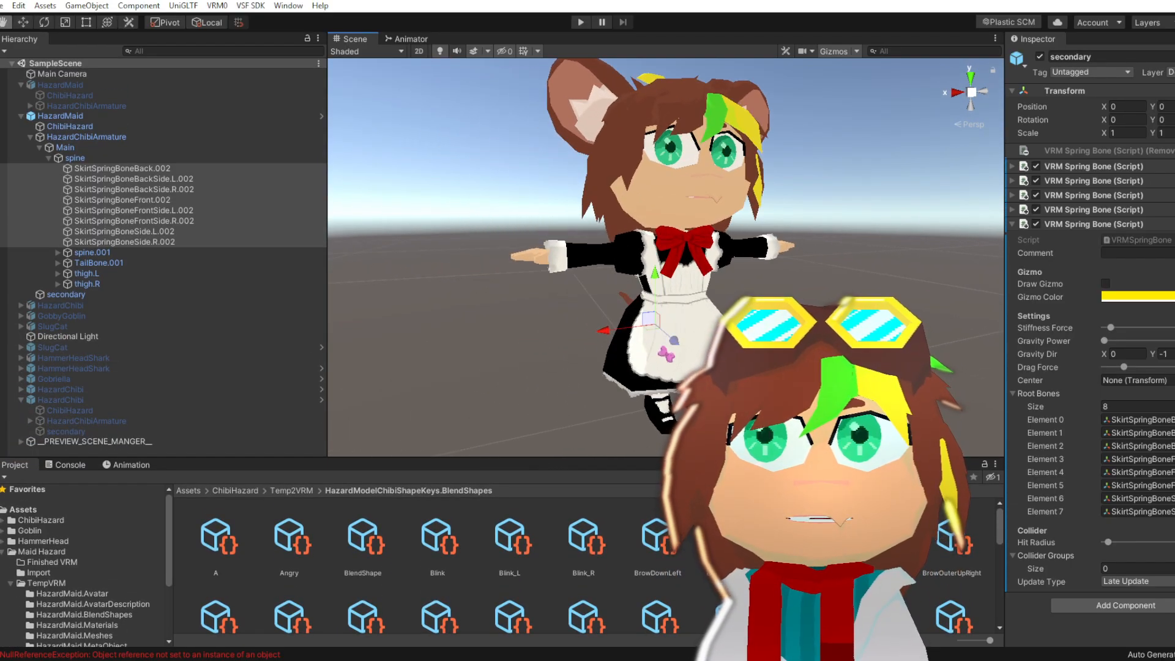
Collapse the HazardChibiArmature hierarchy down from spine and Main, and collapse the skirt VRM Spring Bone component
click(52, 158)
click(49, 158)
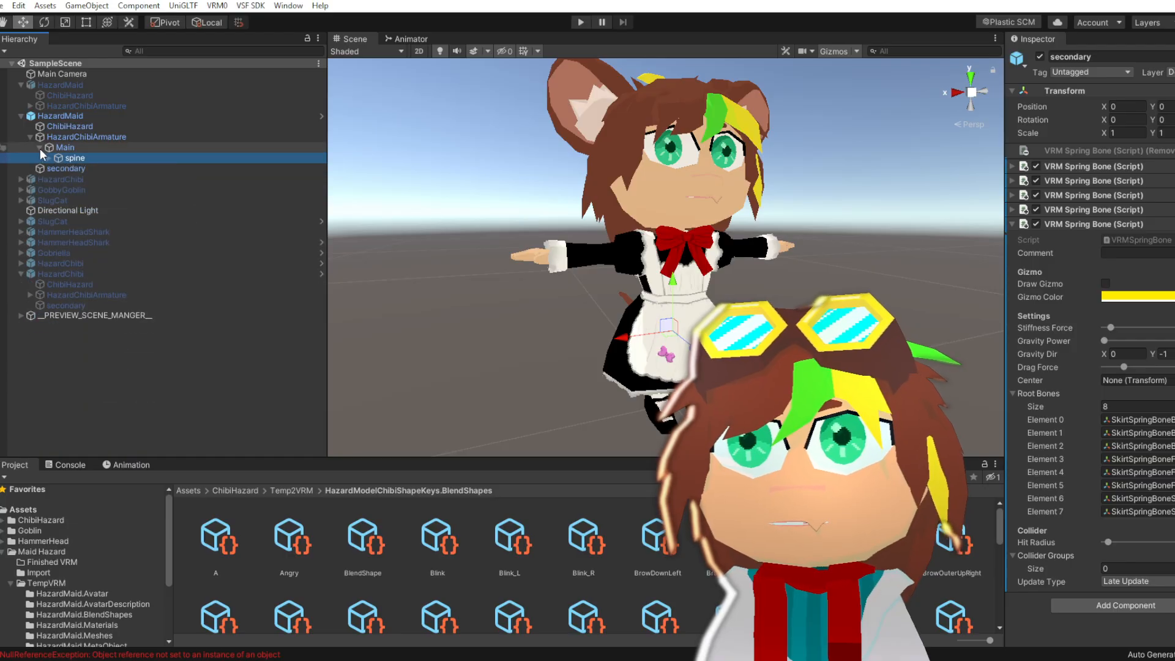
click(39, 148)
click(29, 137)
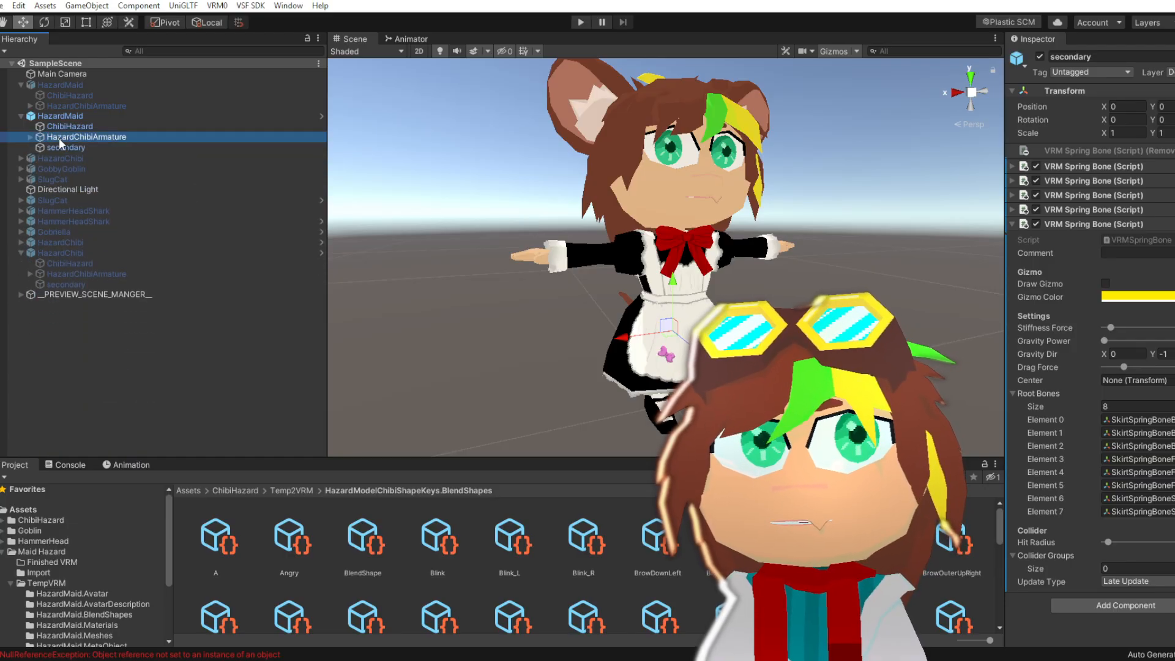
click(1012, 224)
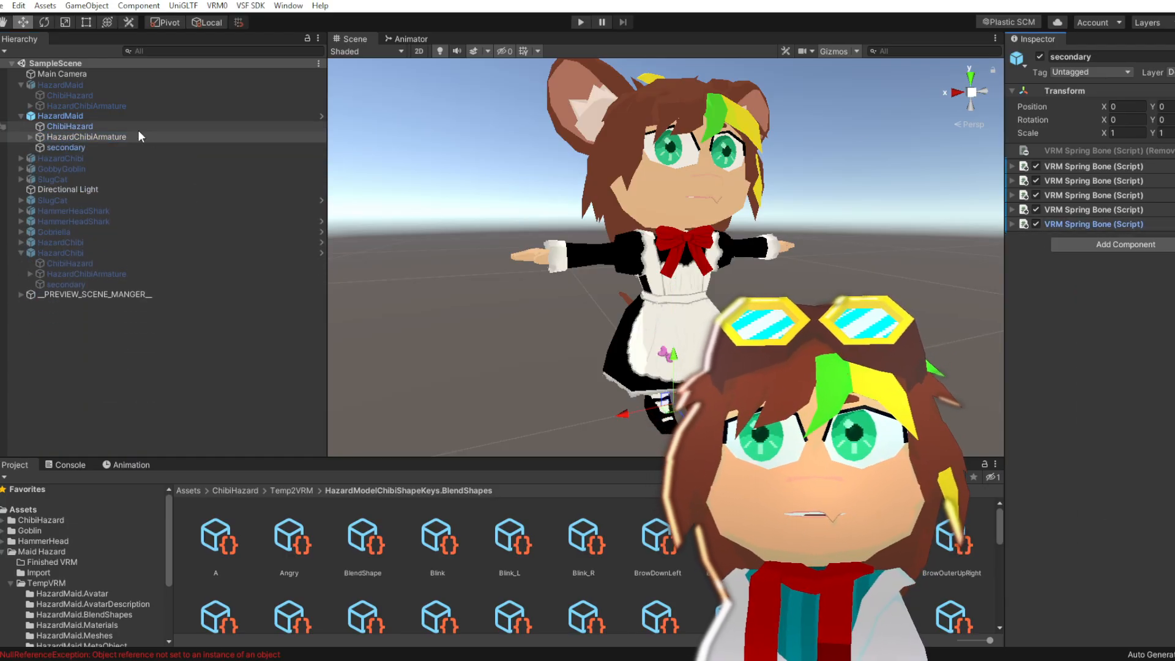
Select the active HazardMaid root object and show its own components in place of those of secondary
click(89, 117)
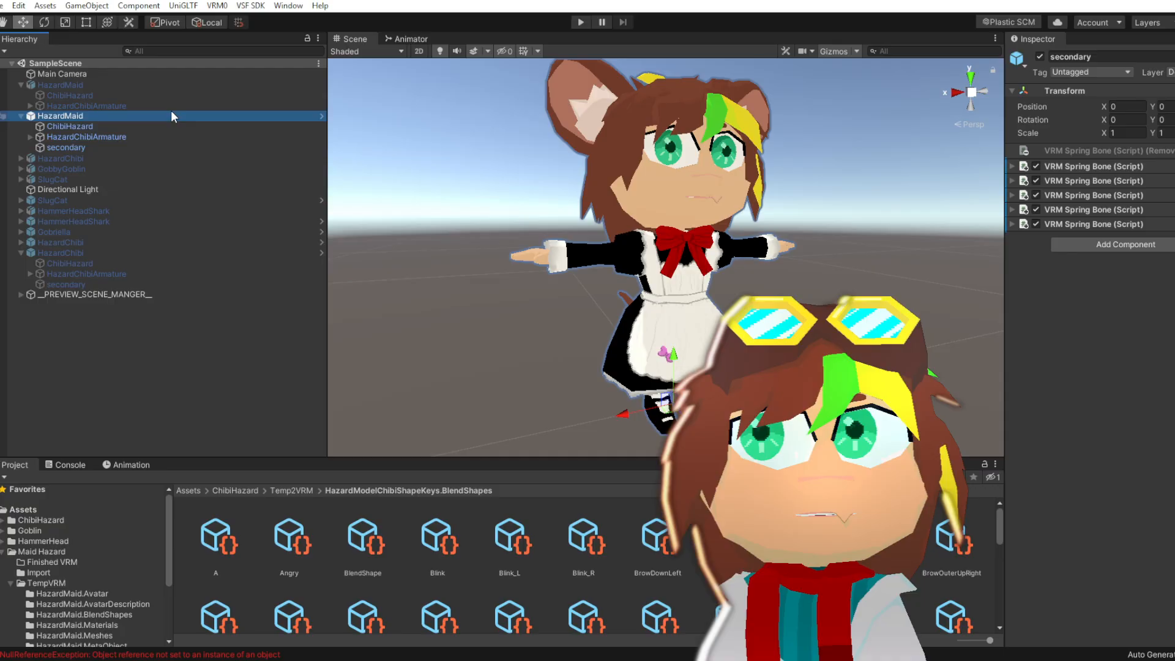
click(70, 116)
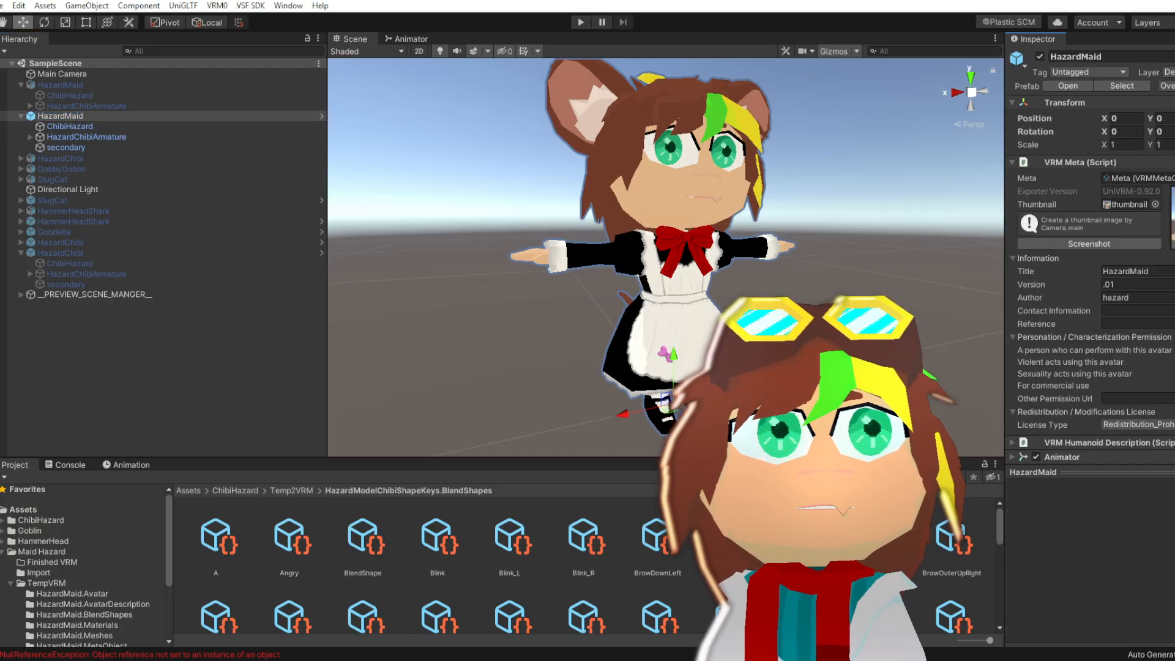
Apply the HazardMaid root's prefab overrides, and start Play mode to test the spring bones
click(1167, 86)
click(1168, 262)
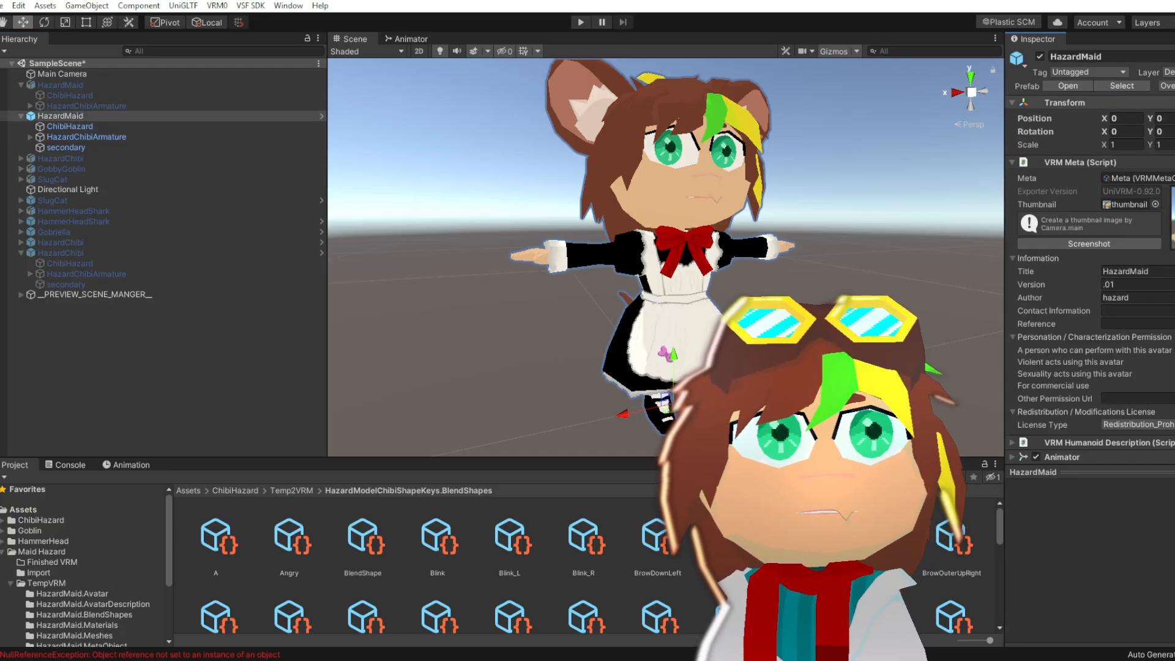
click(60, 137)
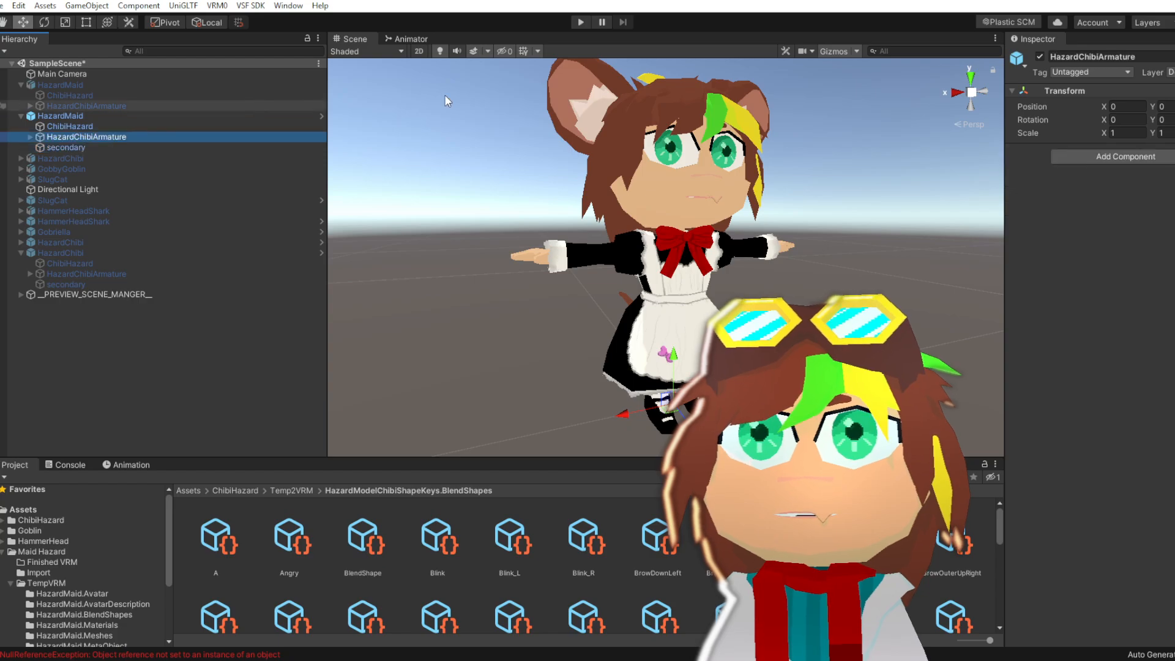
click(576, 23)
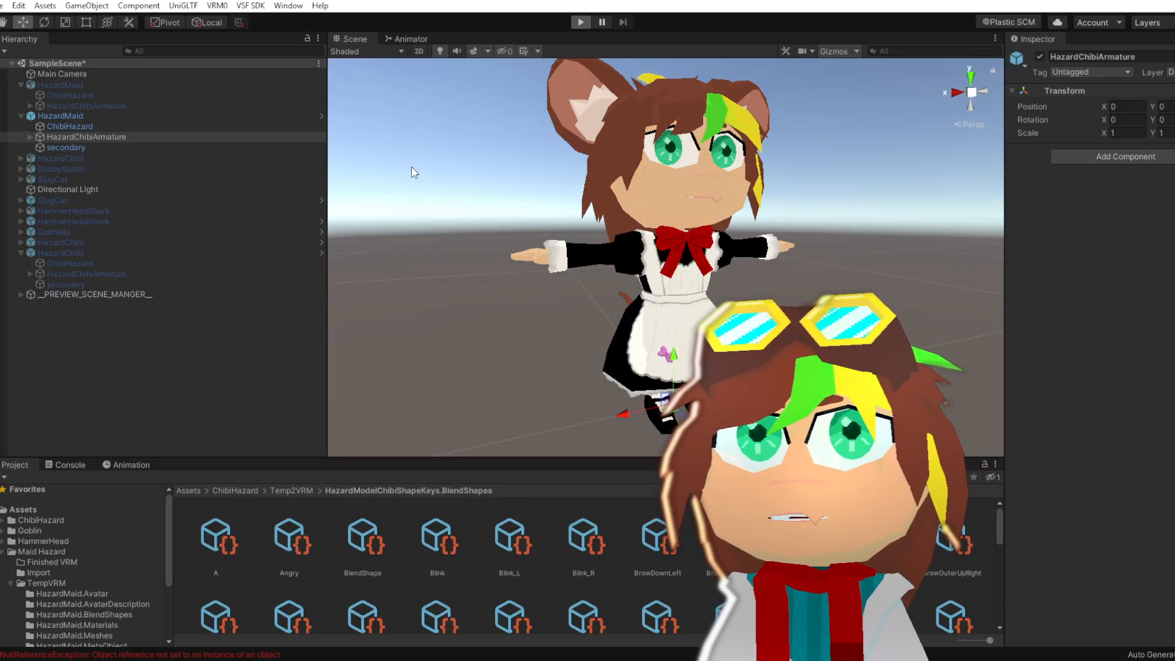
click(450, 173)
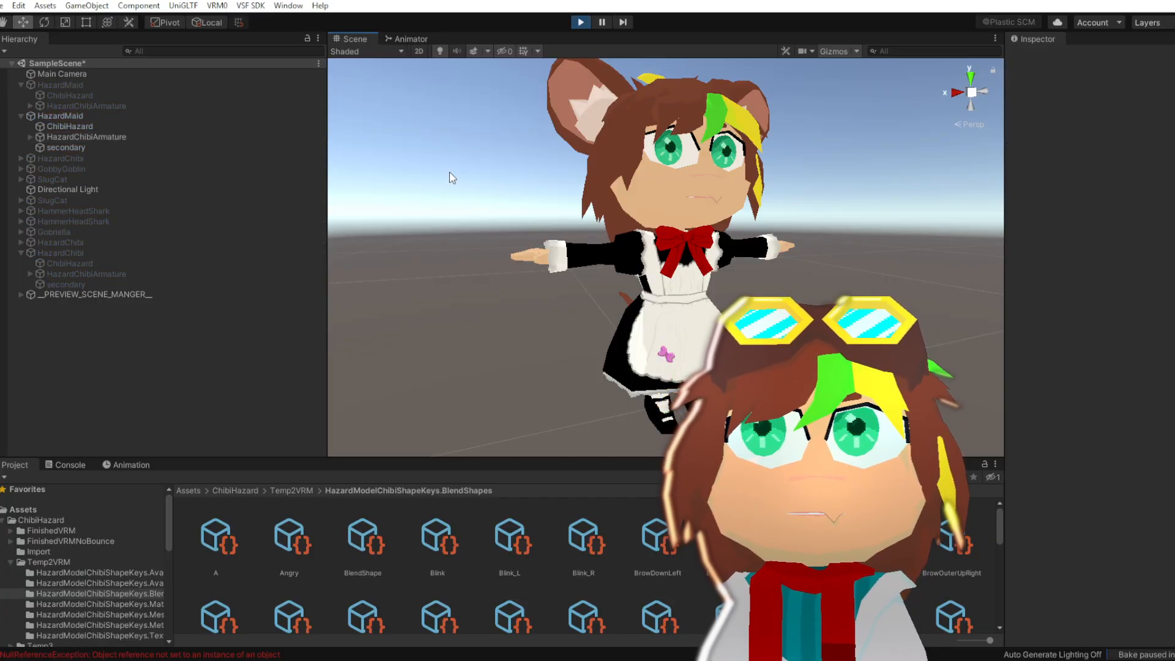
Shift HazardChibiArmature around in the running scene to test the spring bones, watching the tail and skirt from the side
click(108, 137)
drag(671, 414, 632, 394)
right_drag(632, 394, 885, 374)
key(a)
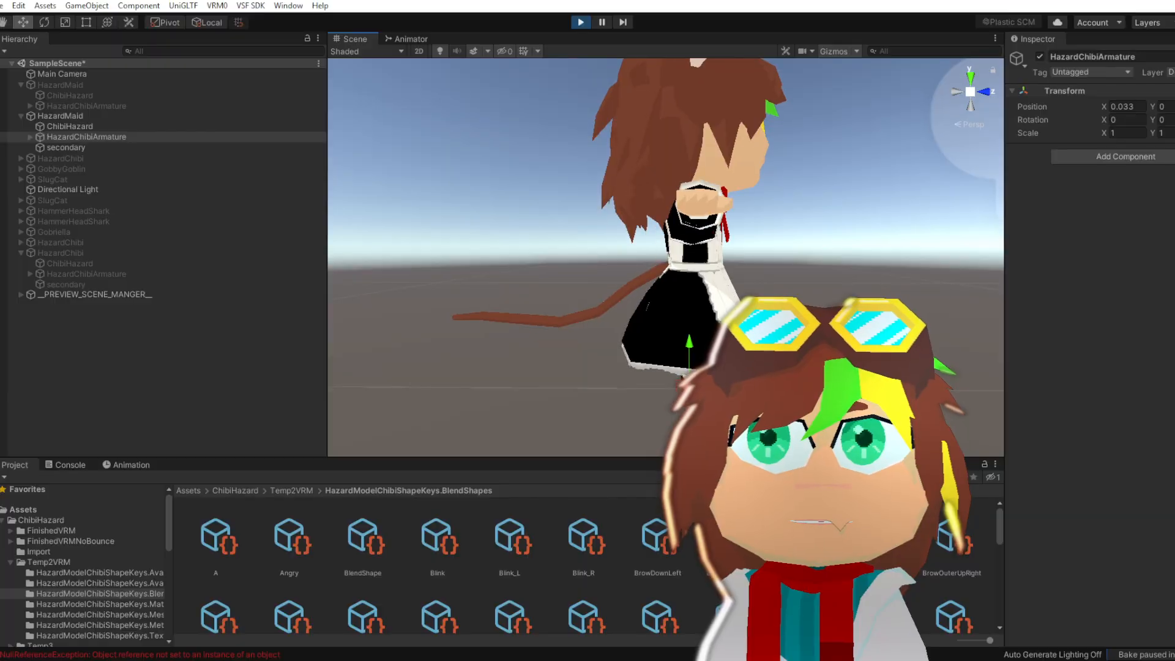
key(e)
right_drag(655, 324, 663, 362)
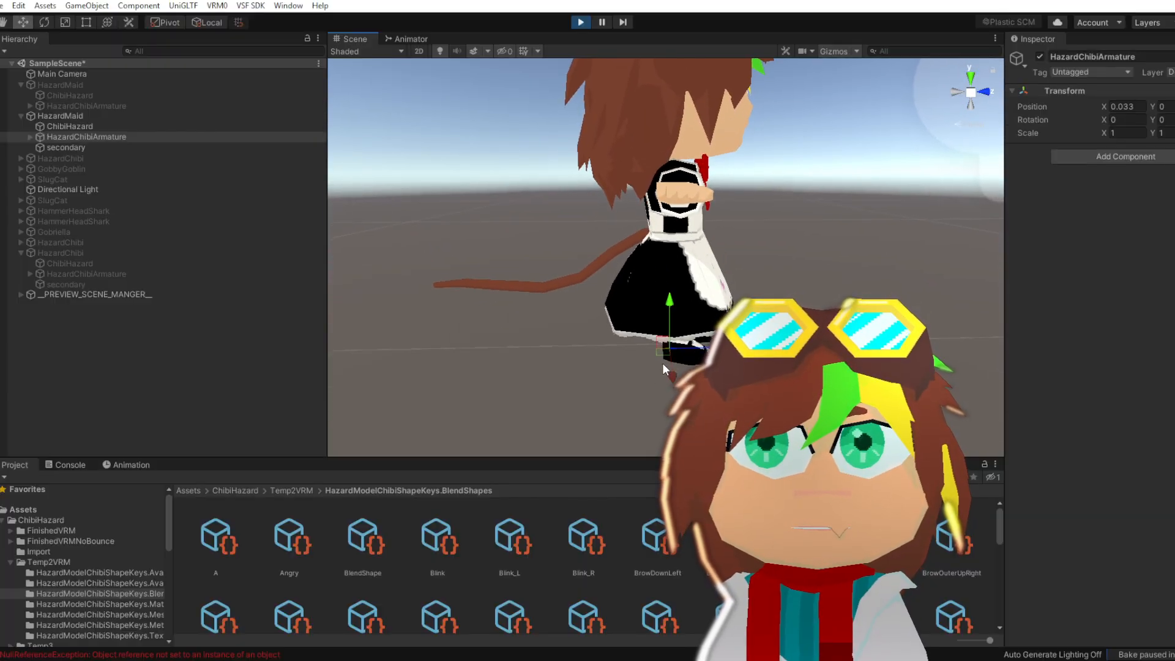
mouse_move(662, 363)
mouse_down()
mouse_move(659, 391)
mouse_move(661, 340)
mouse_move(645, 351)
mouse_up()
scroll(588, 330, up, 5)
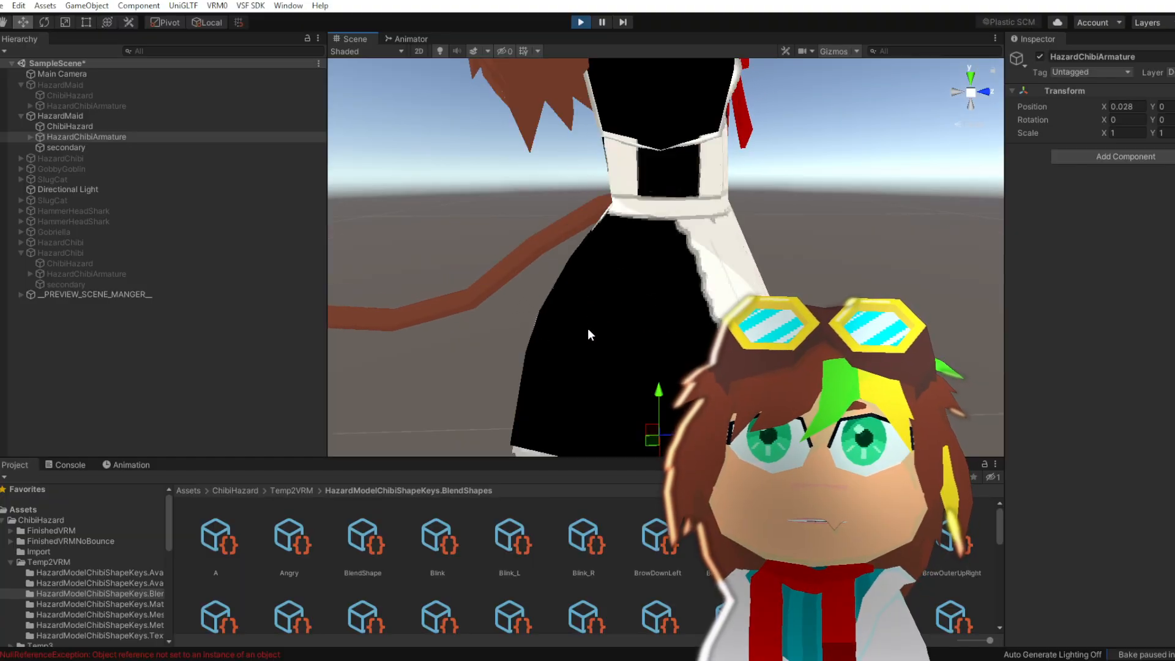
Examine the running character from the back and front, and shift the armature once more to check the ears, hair, bow and skirt
mouse_move(603, 333)
middle_down()
mouse_move(590, 328)
mouse_move(612, 337)
middle_up()
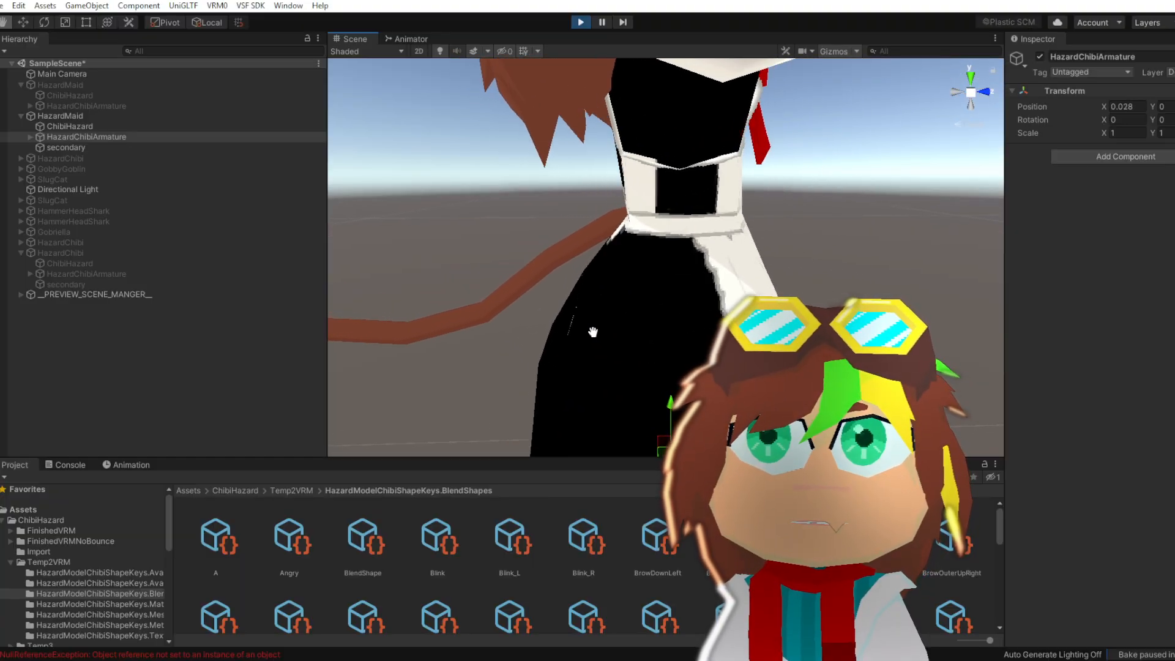
scroll(616, 295, down, 5)
right_drag(577, 290, 648, 322)
middle_drag(648, 322, 698, 331)
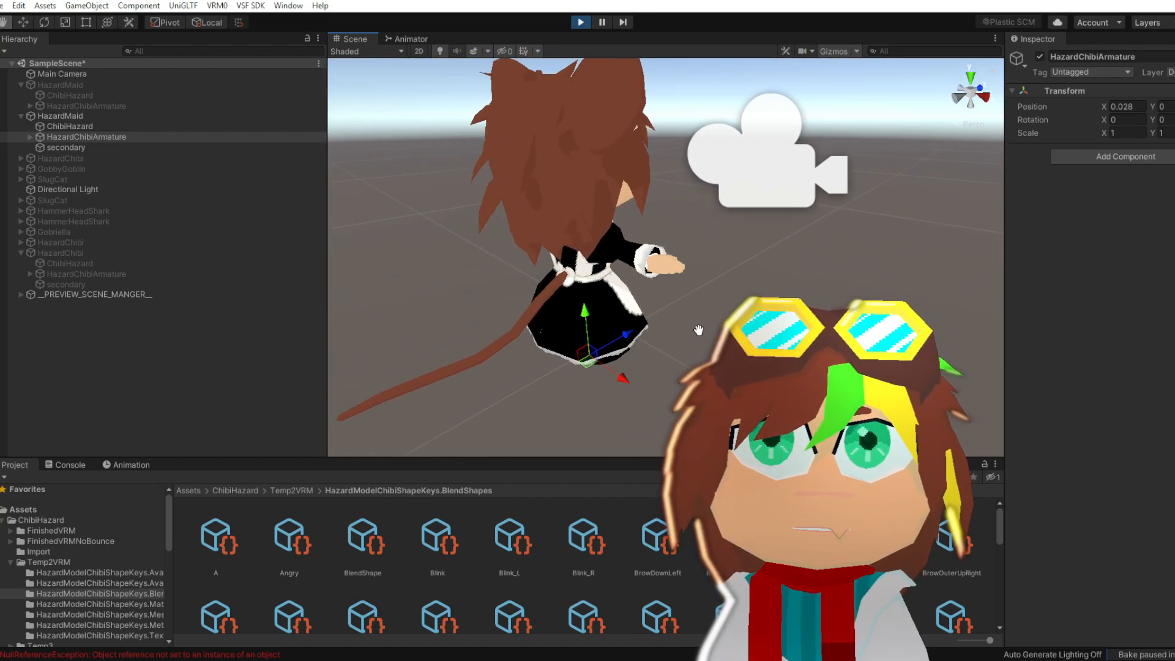
right_drag(722, 308, 680, 306)
middle_drag(697, 306, 667, 305)
right_drag(746, 306, 695, 304)
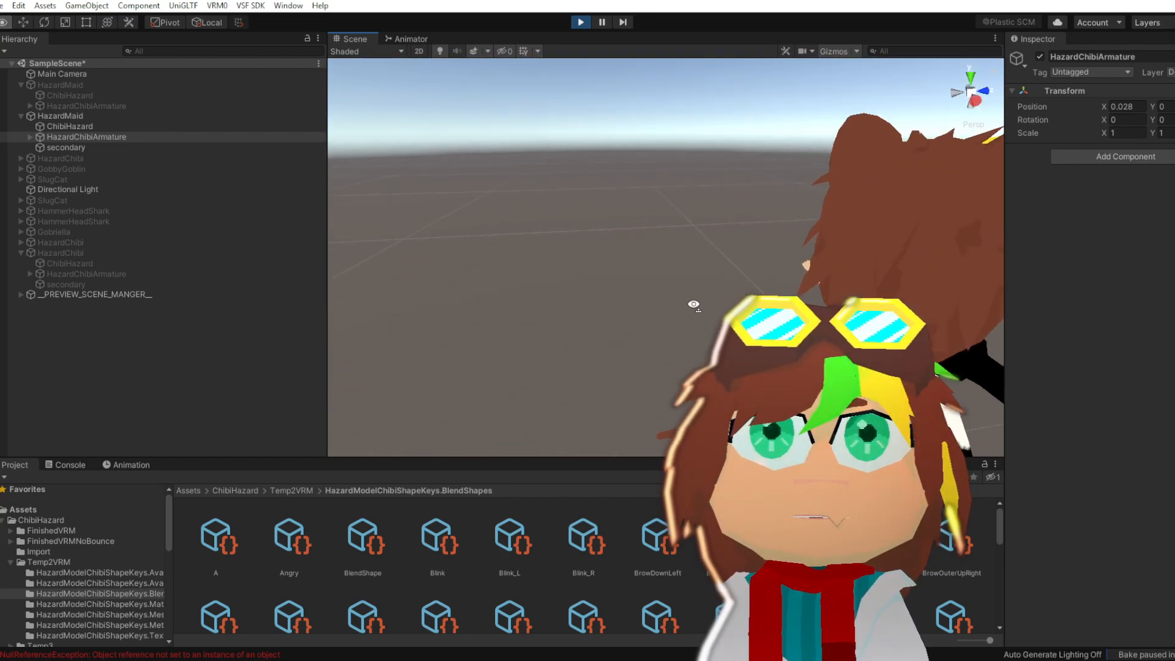
middle_drag(695, 304, 581, 299)
right_drag(722, 303, 624, 306)
middle_drag(624, 306, 486, 308)
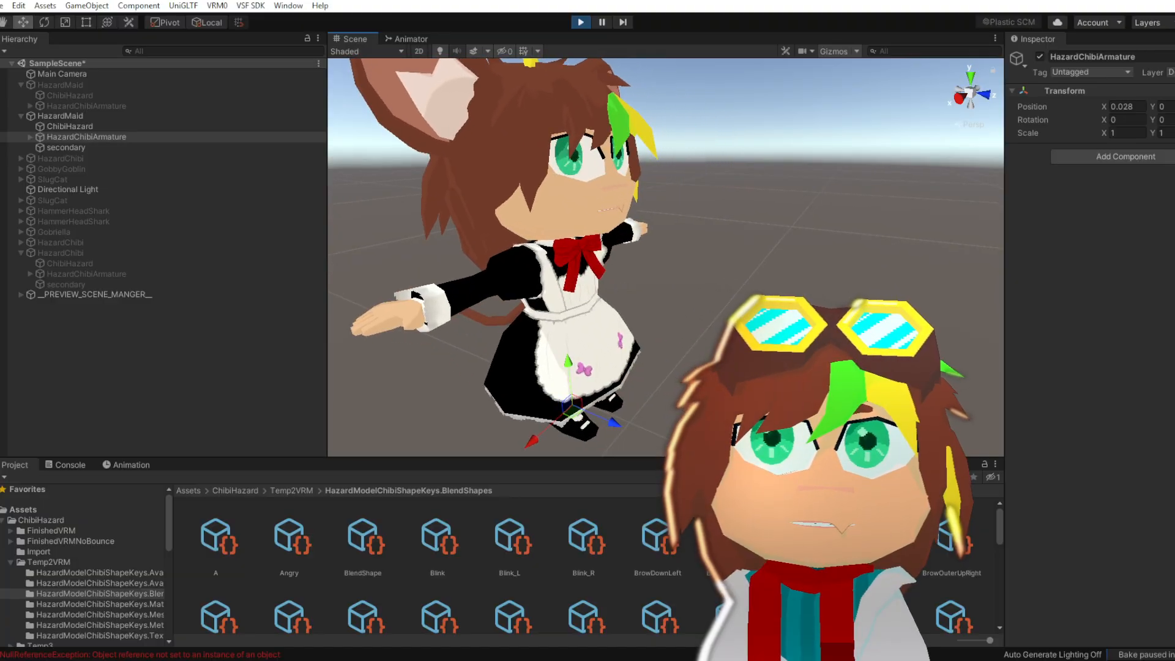
right_drag(752, 314, 697, 313)
middle_drag(697, 314, 471, 311)
right_drag(617, 310, 566, 310)
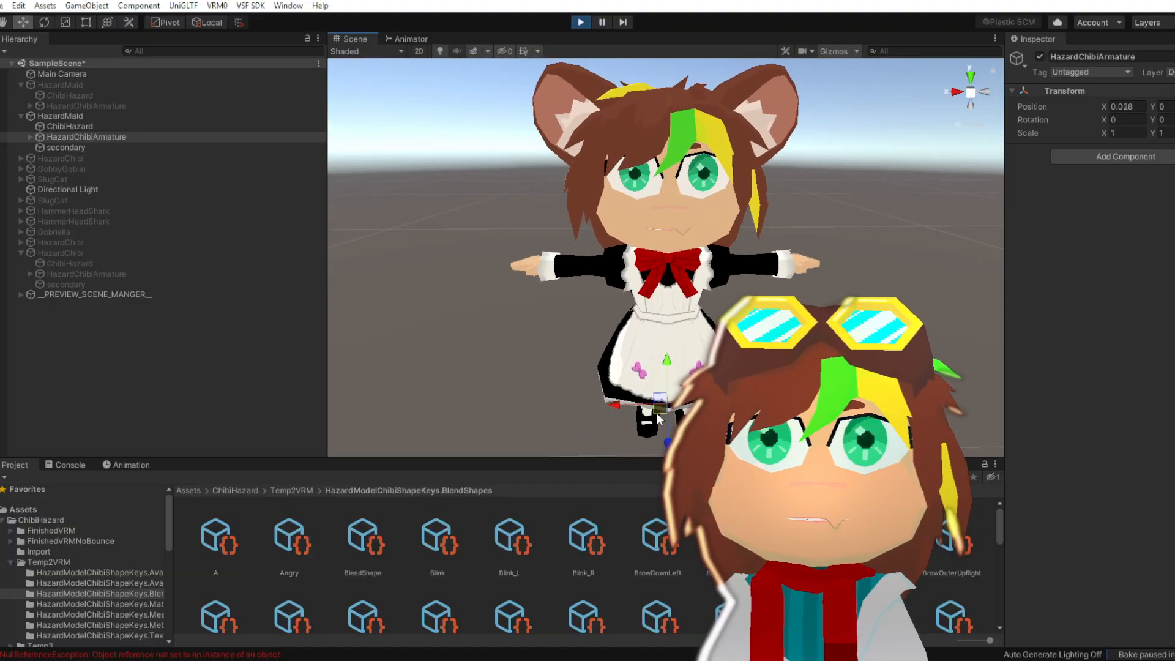
mouse_move(691, 409)
mouse_down()
mouse_move(640, 412)
mouse_move(678, 405)
mouse_up()
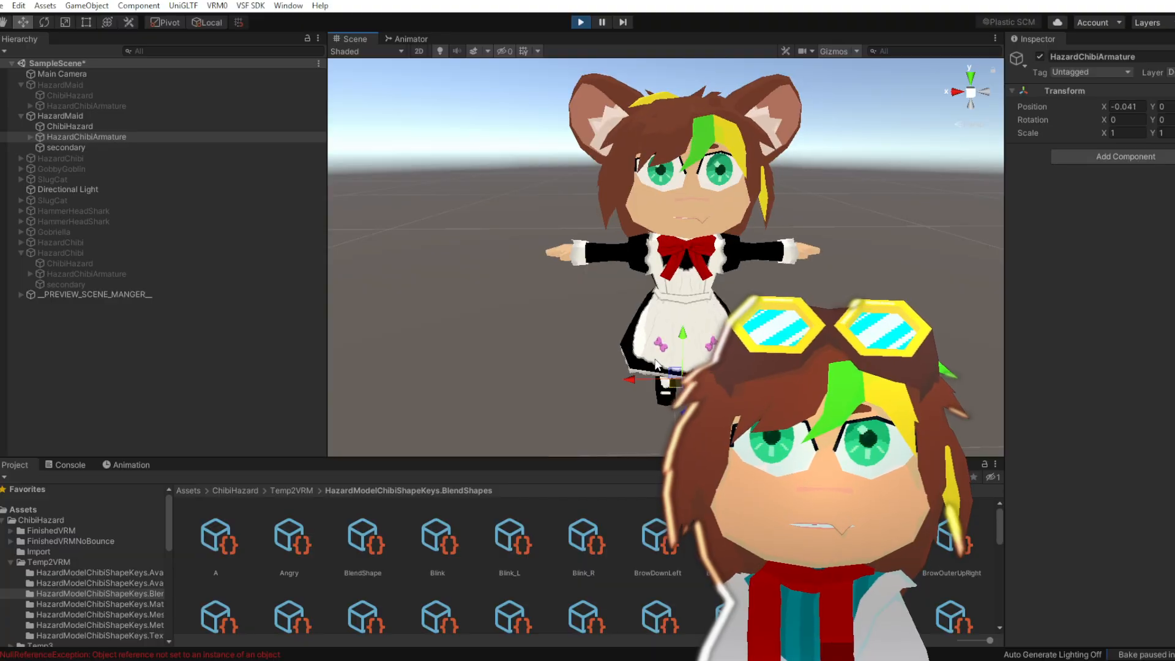
right_drag(539, 290, 369, 239)
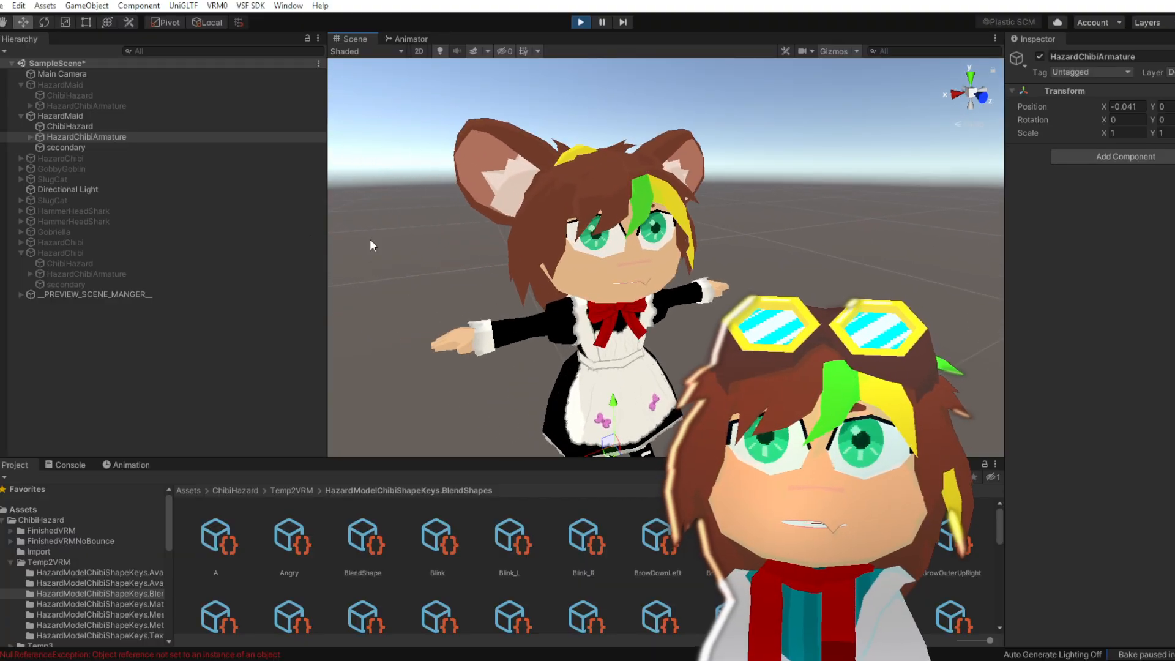
Check the Root Bones of the first three VRM Spring Bone components on secondary, and stop Play mode
click(47, 147)
click(1013, 178)
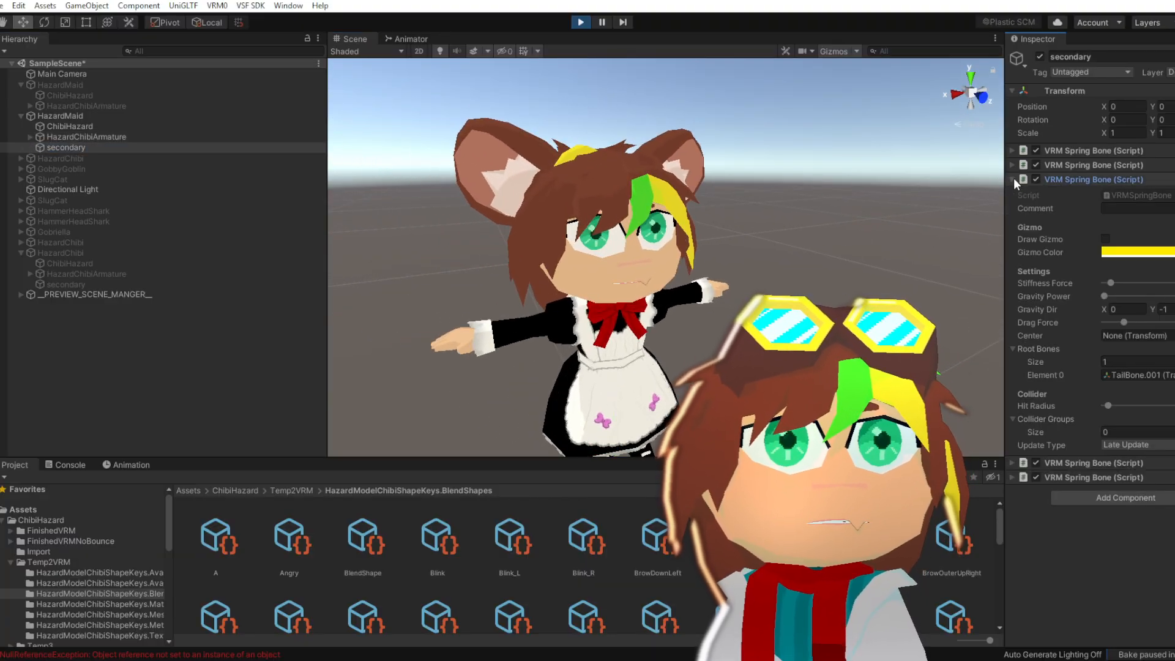
click(1013, 164)
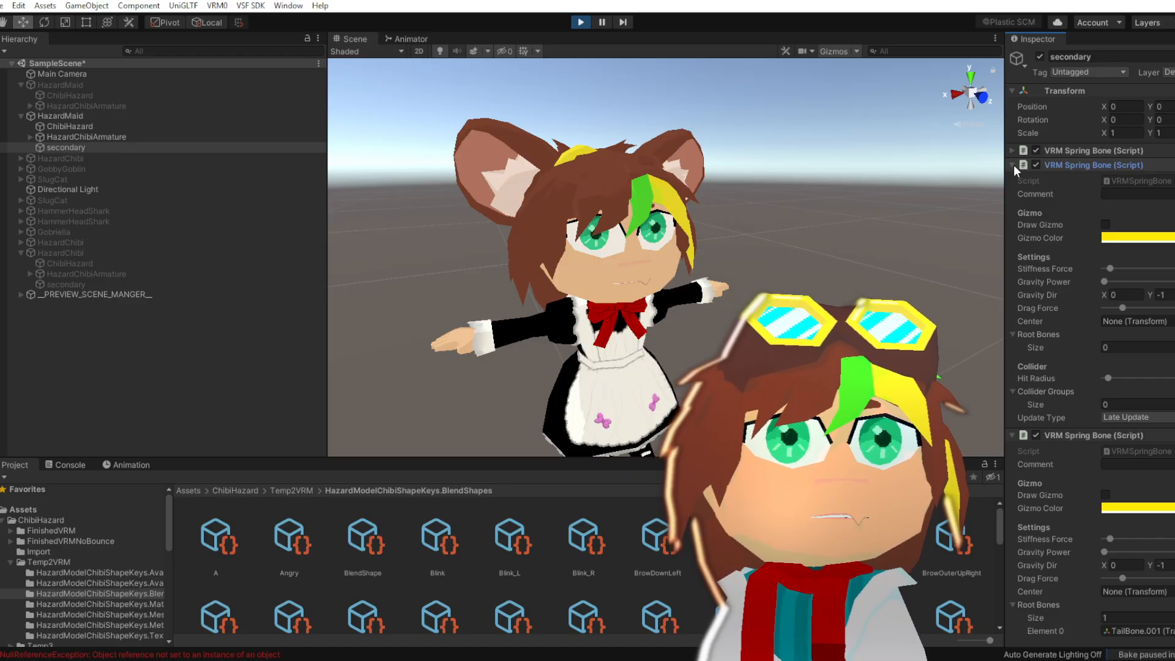
click(1013, 164)
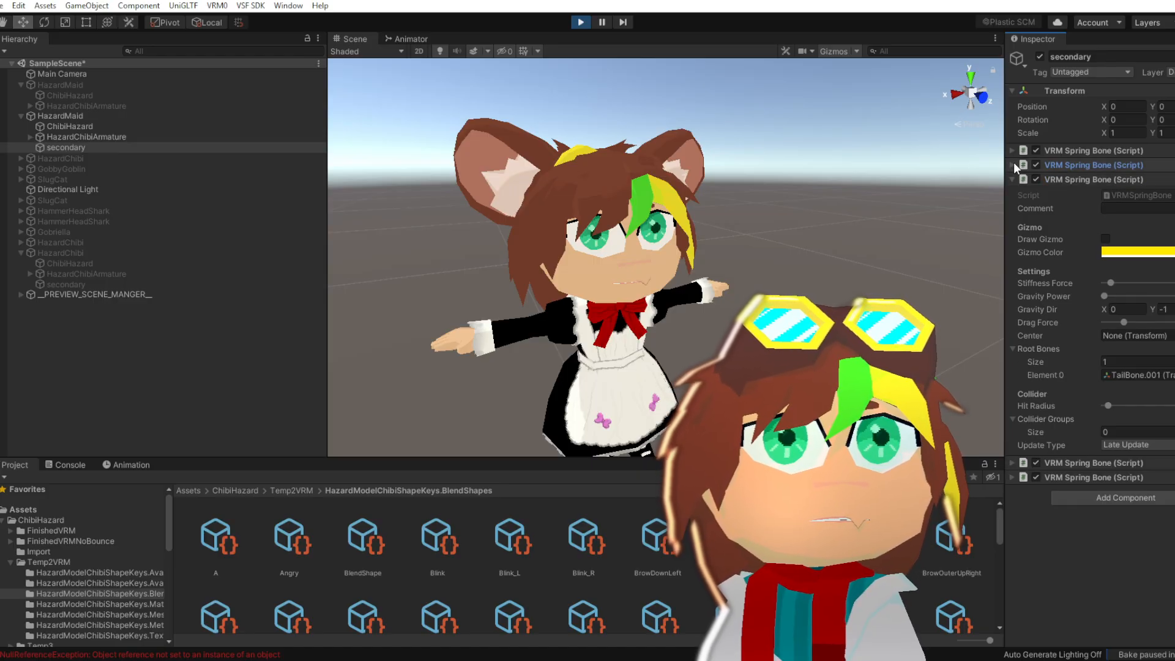
click(1015, 151)
click(1015, 152)
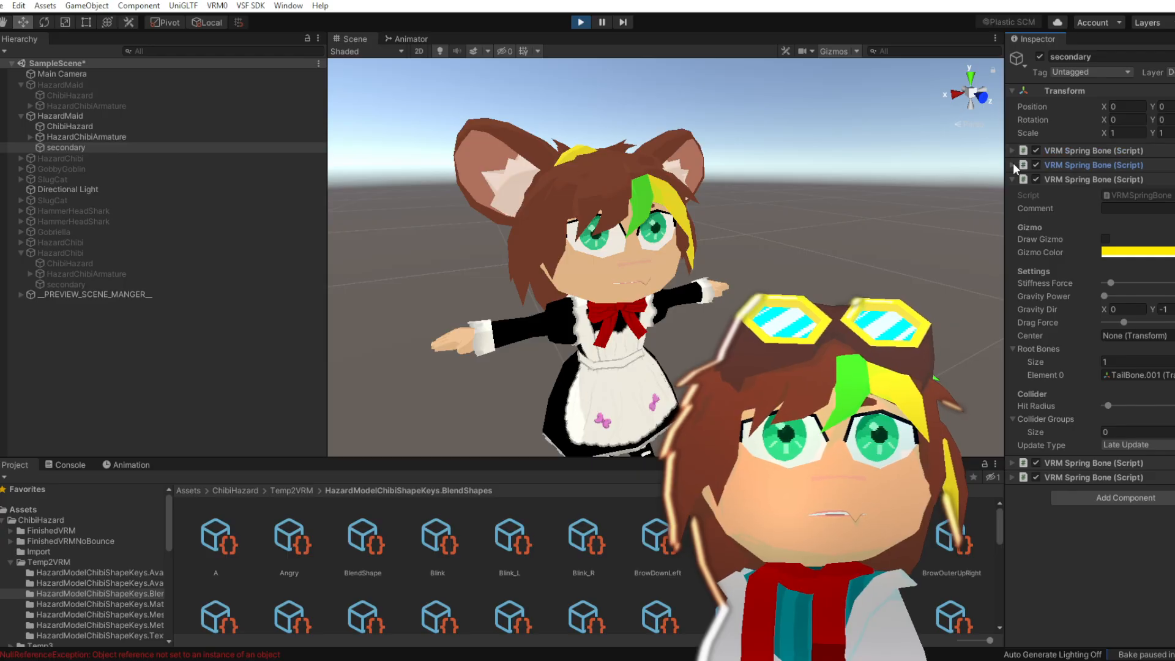
click(1012, 162)
click(1012, 162)
click(1012, 162)
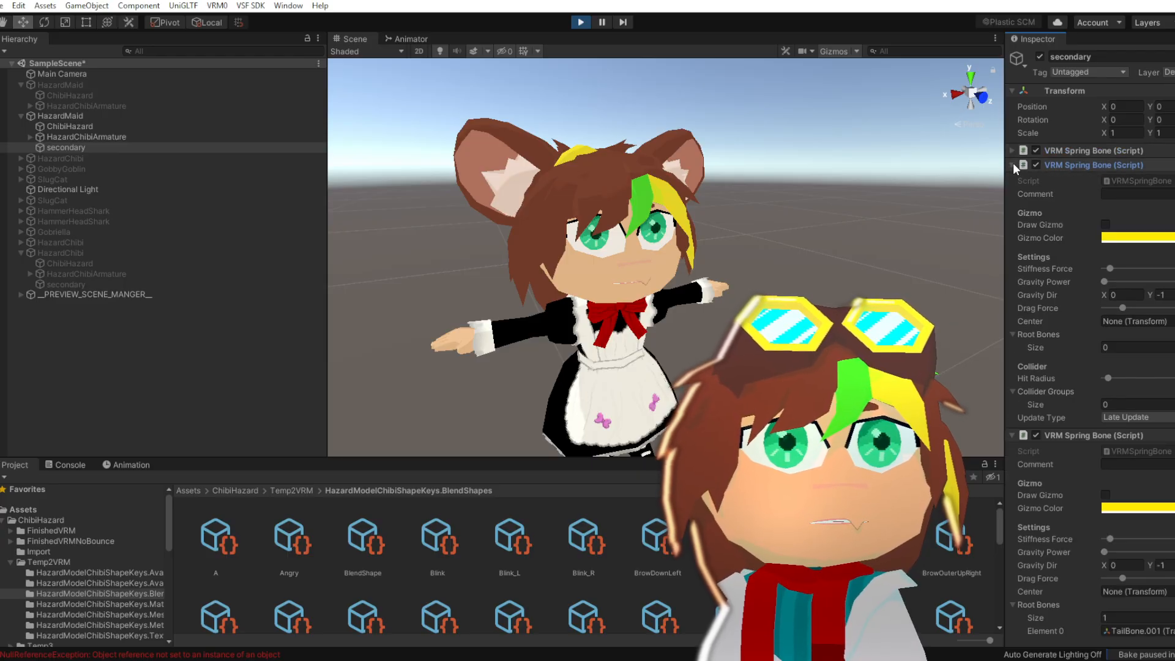
click(1012, 163)
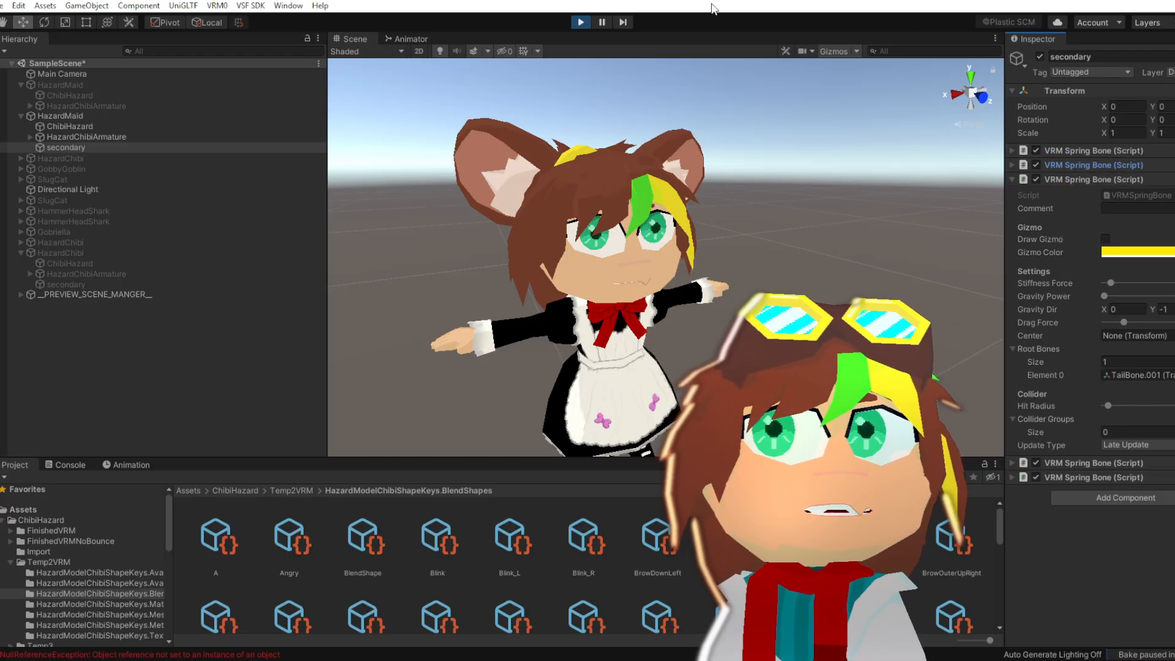
click(580, 23)
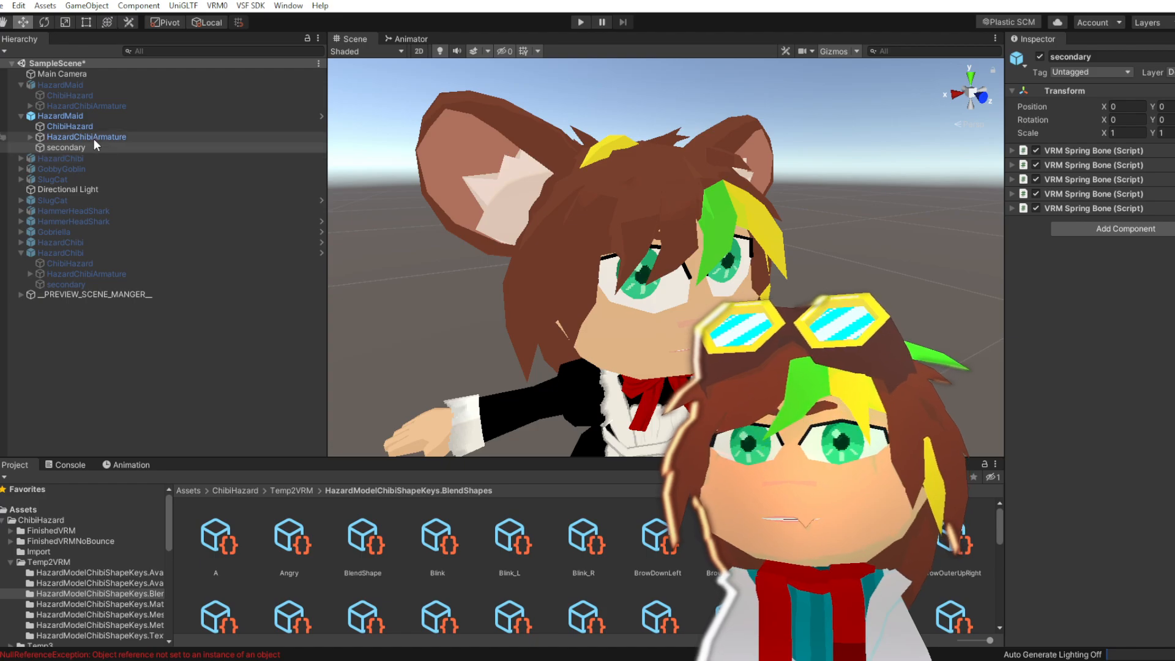
Expand the HazardChibiArmature hierarchy through Main, the spine bones and Neck to show the ear and hair bones under Head
click(69, 138)
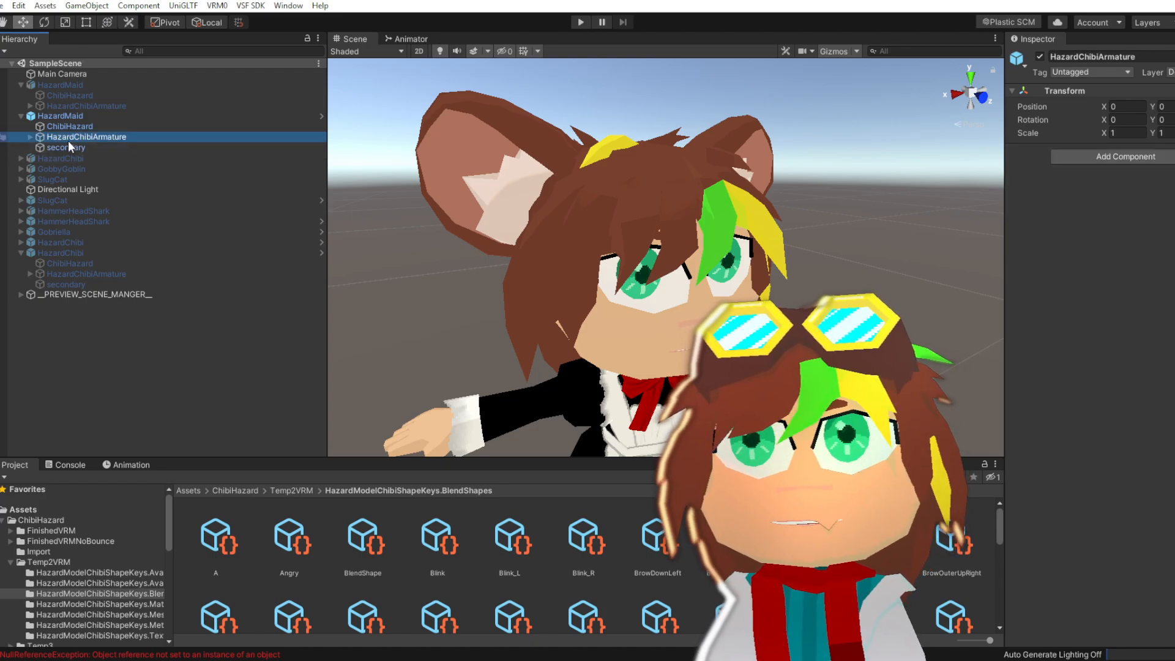
click(31, 138)
click(39, 147)
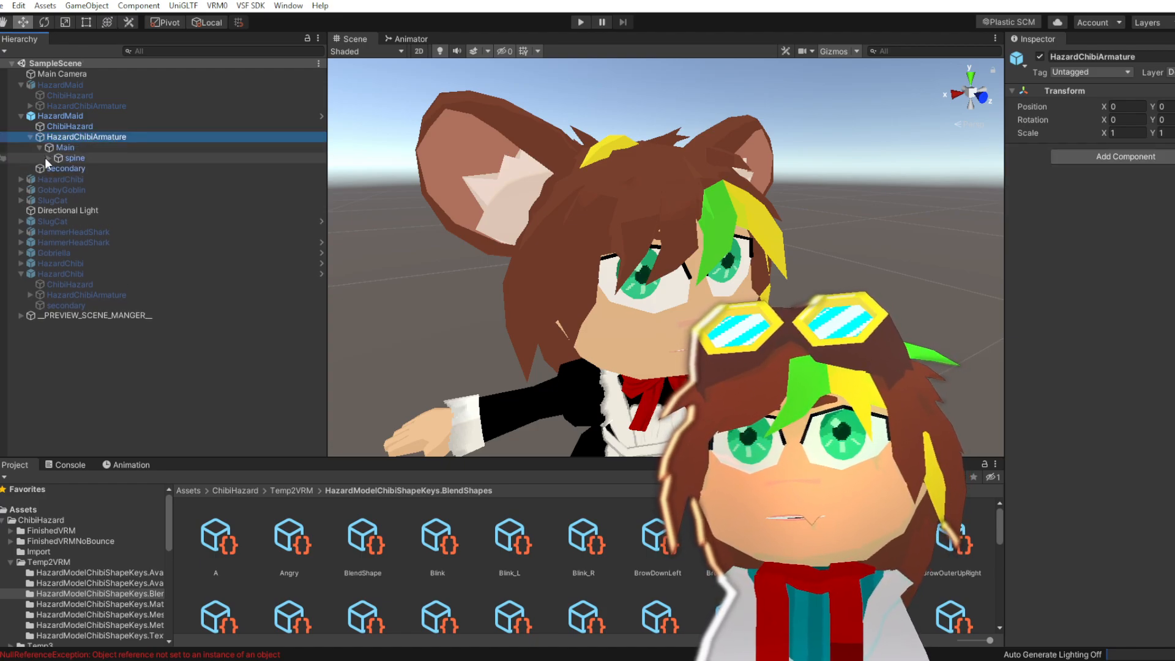
click(48, 158)
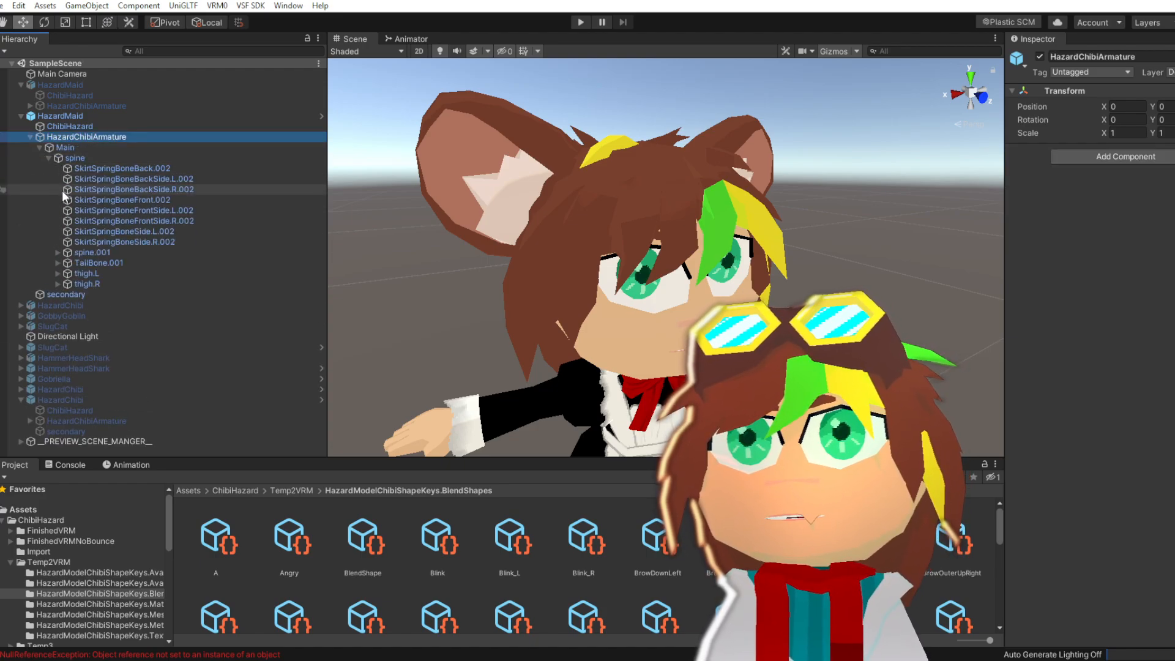
click(58, 252)
click(67, 263)
click(76, 273)
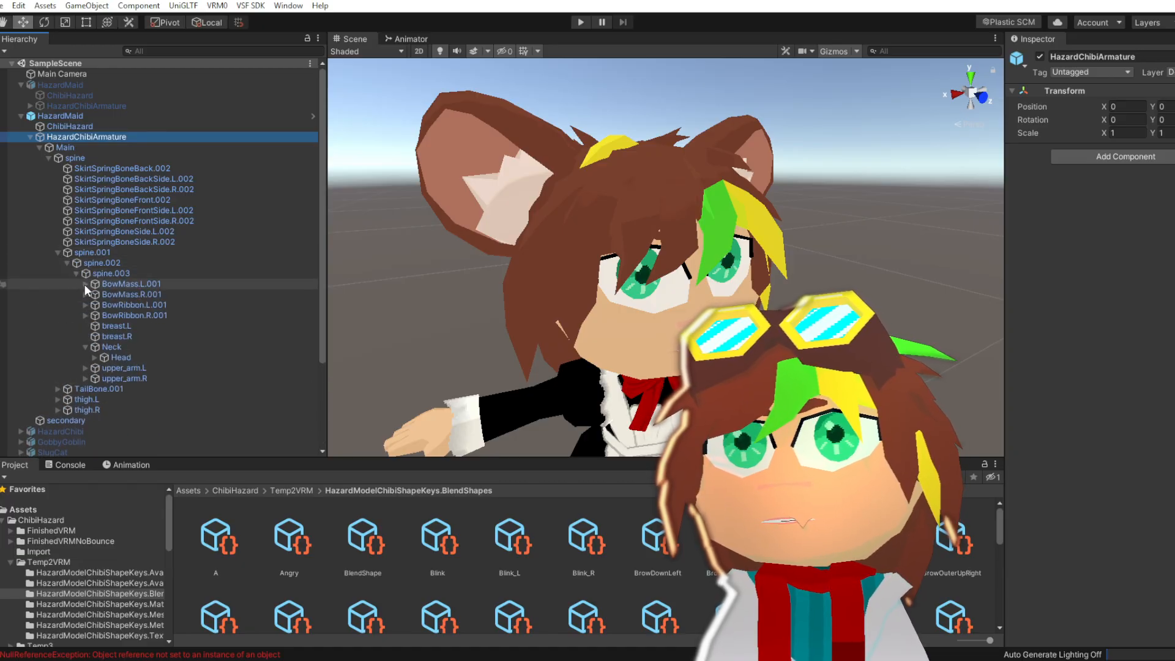
click(94, 358)
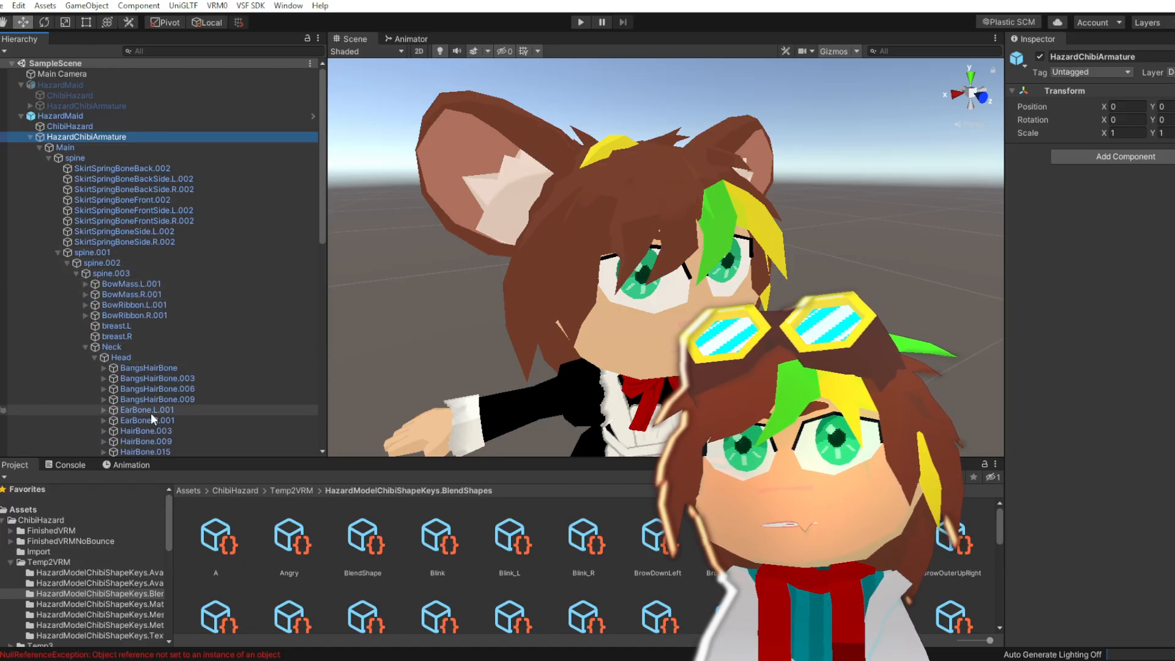
scroll(146, 409, down, 10)
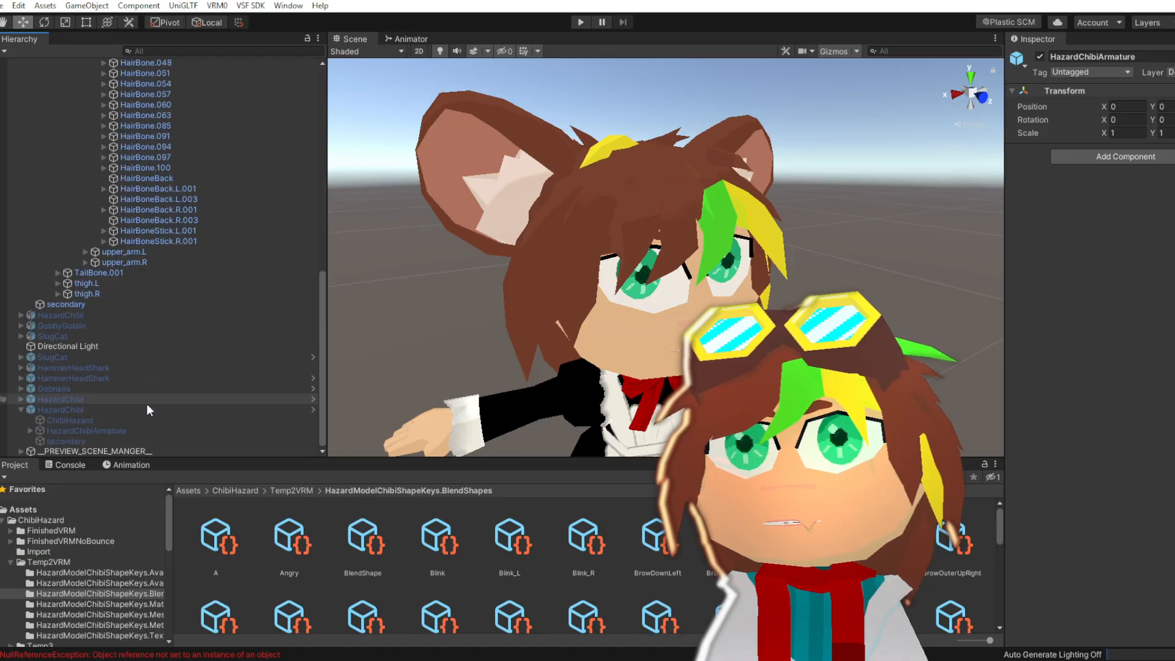
Assign EarBone.L.001 and EarBone.R.001 as root bones of the second VRM Spring Bone on the secondary object
click(83, 304)
click(1014, 166)
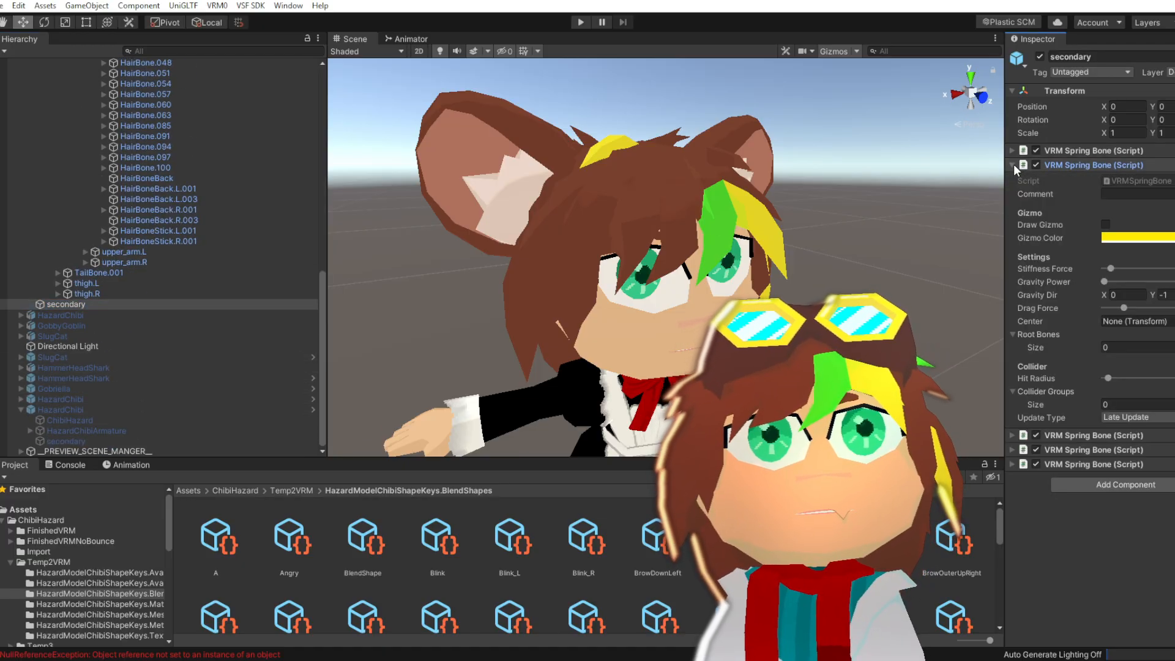
scroll(203, 232, up, 5)
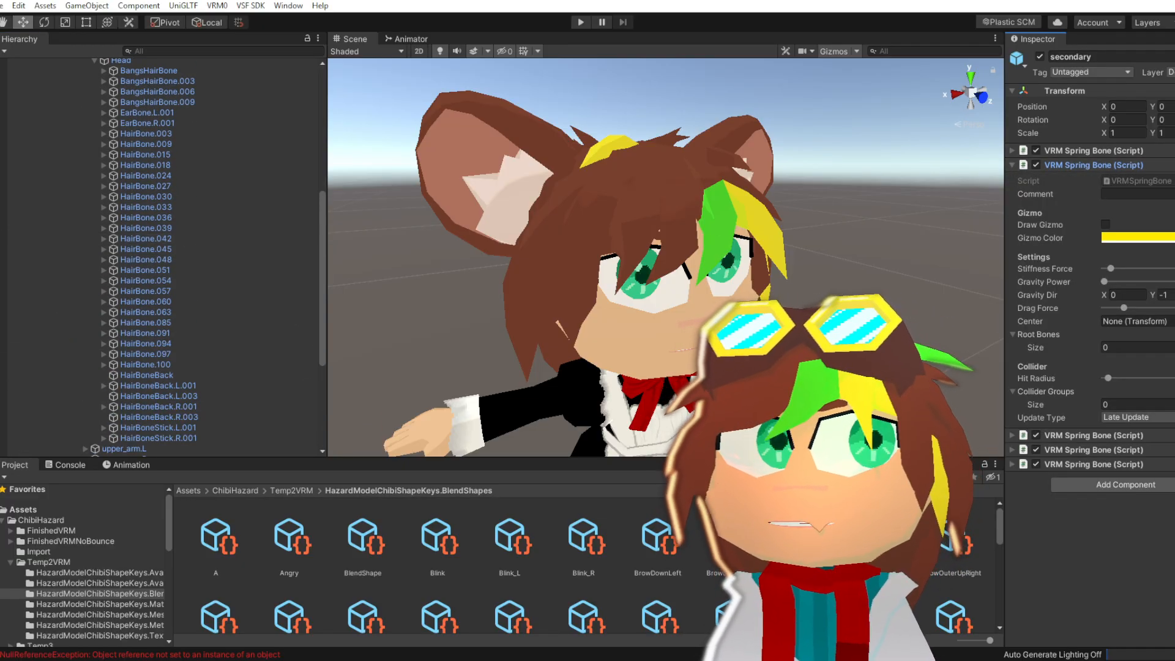
scroll(254, 267, up, 3)
click(146, 231)
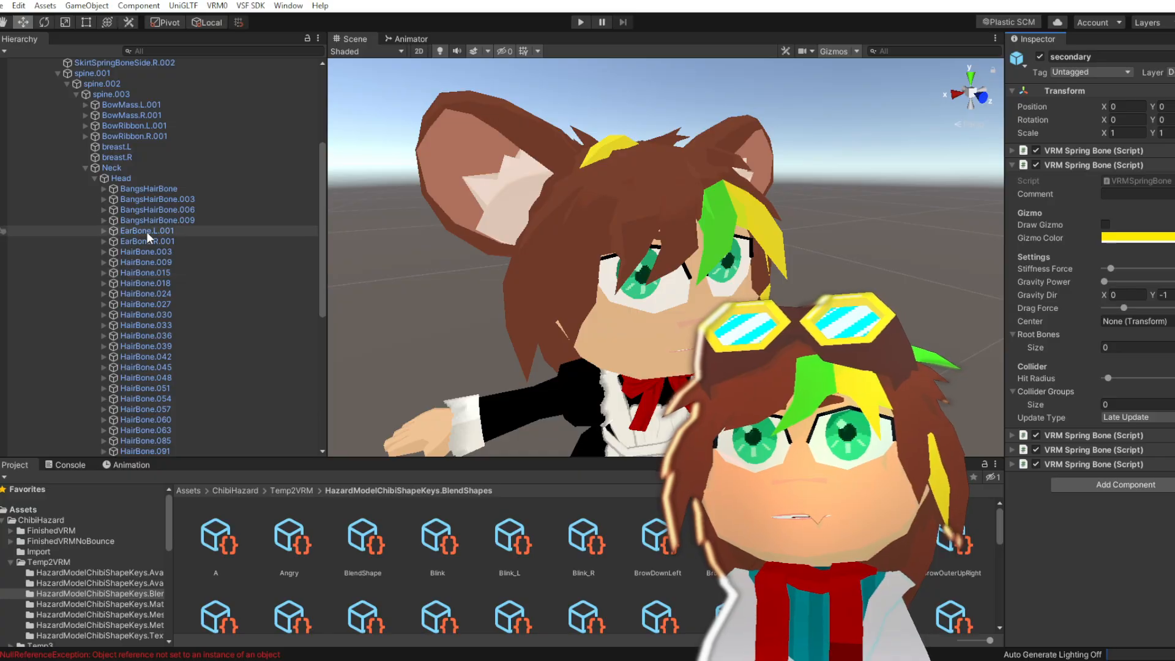
ctrl+click(150, 240)
drag(153, 236, 1133, 340)
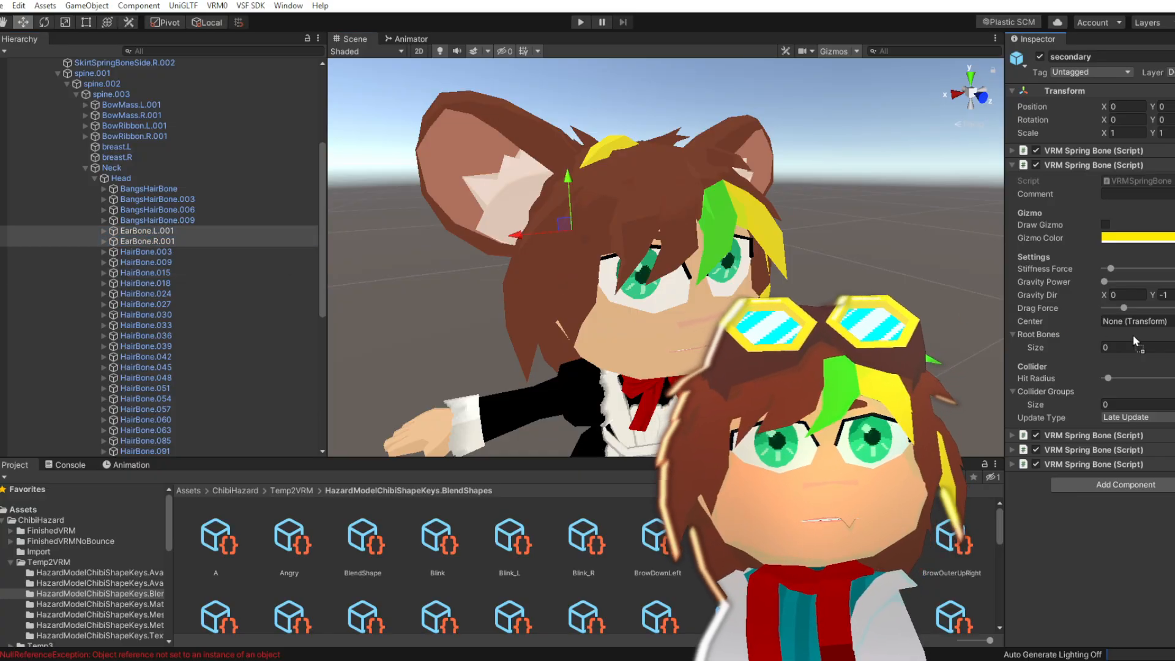
drag(1039, 341, 1043, 337)
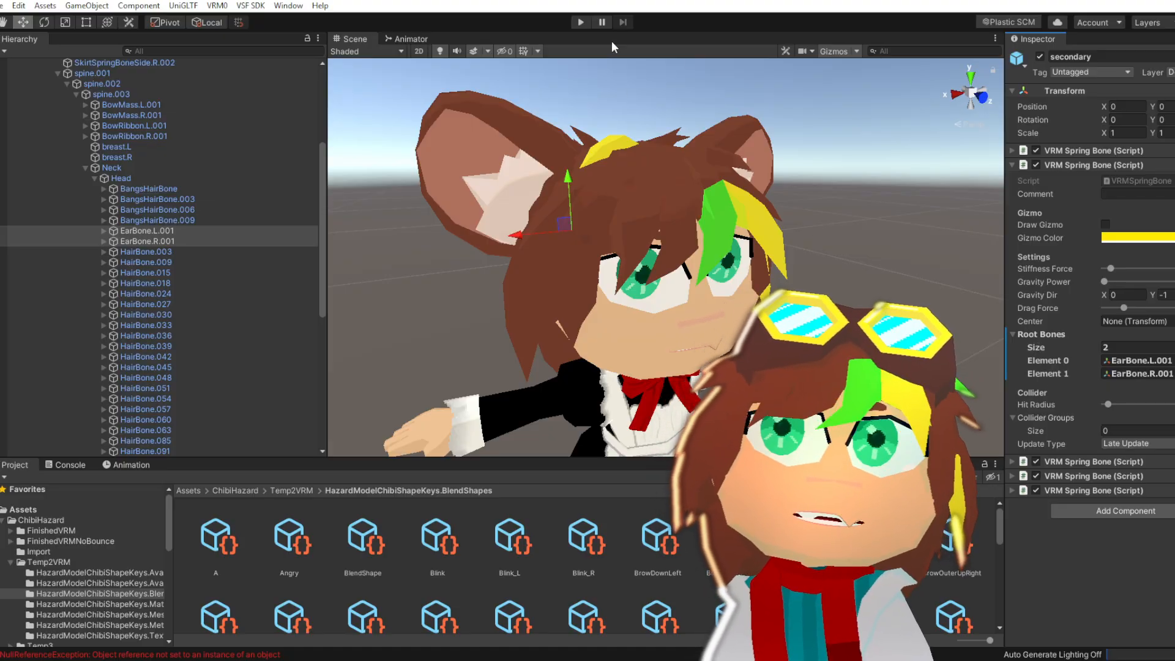
Enter play mode, select HazardChibiArmature and move it around the scene to test the spring bone physics
click(580, 23)
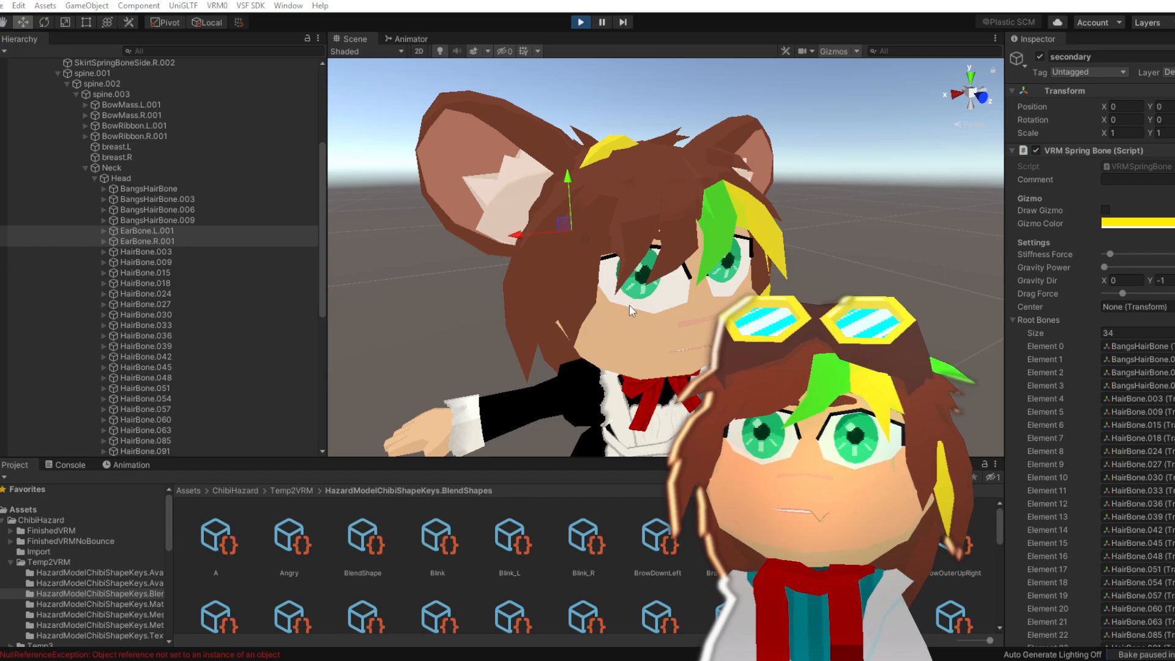
click(85, 167)
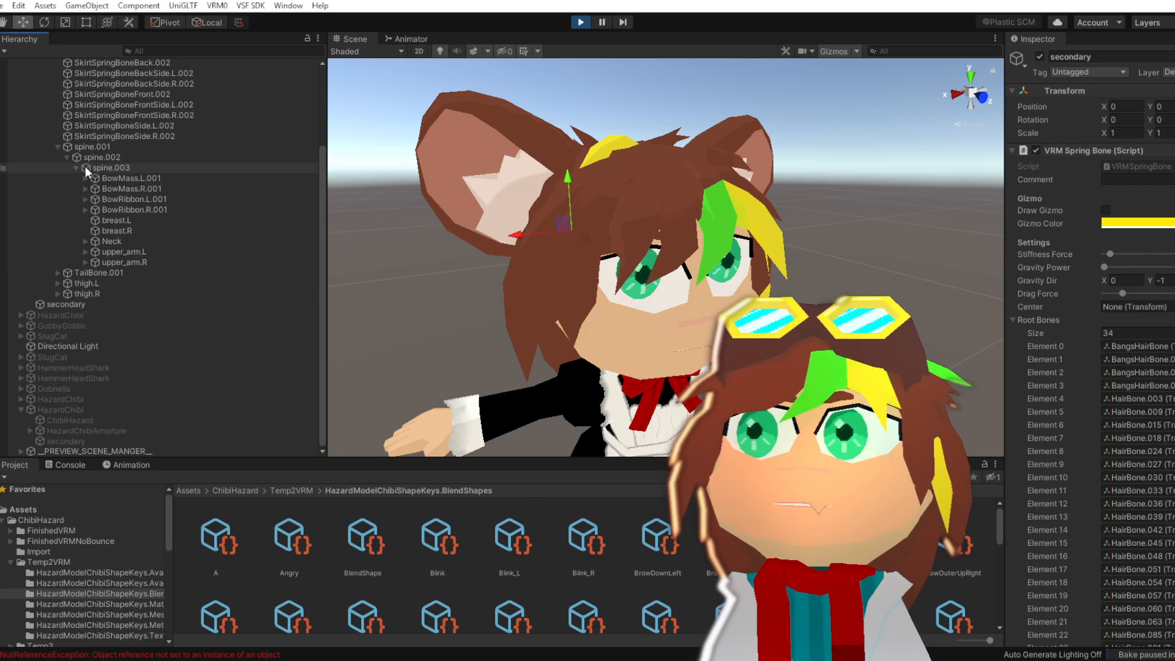
click(59, 147)
double_click(56, 138)
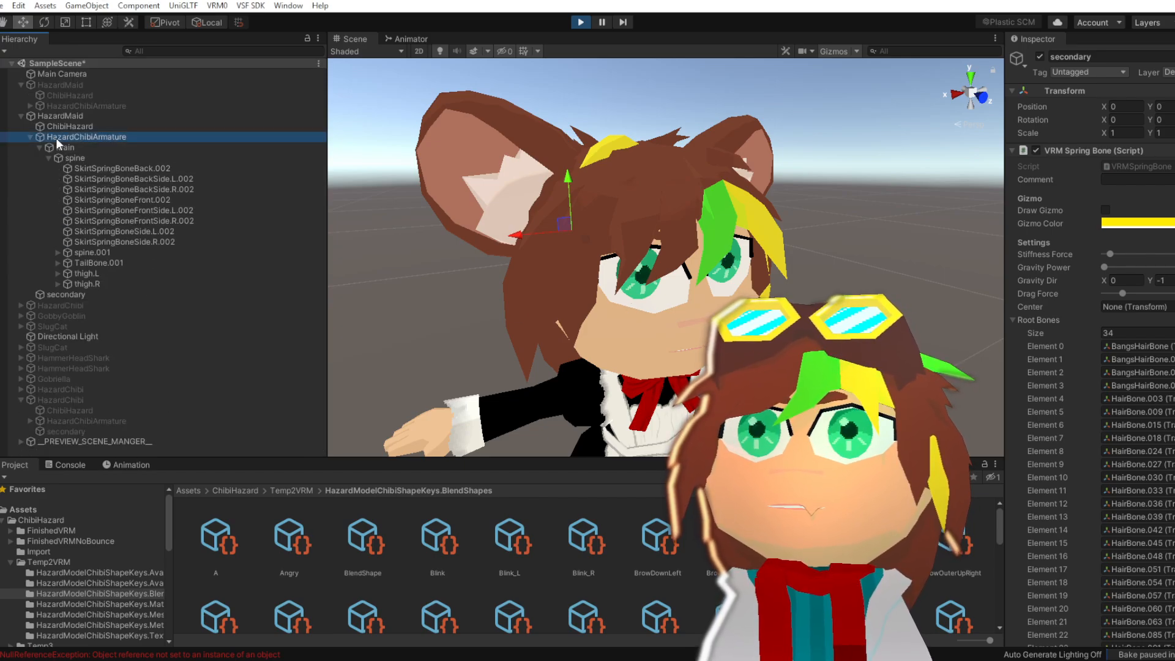
drag(653, 442, 665, 395)
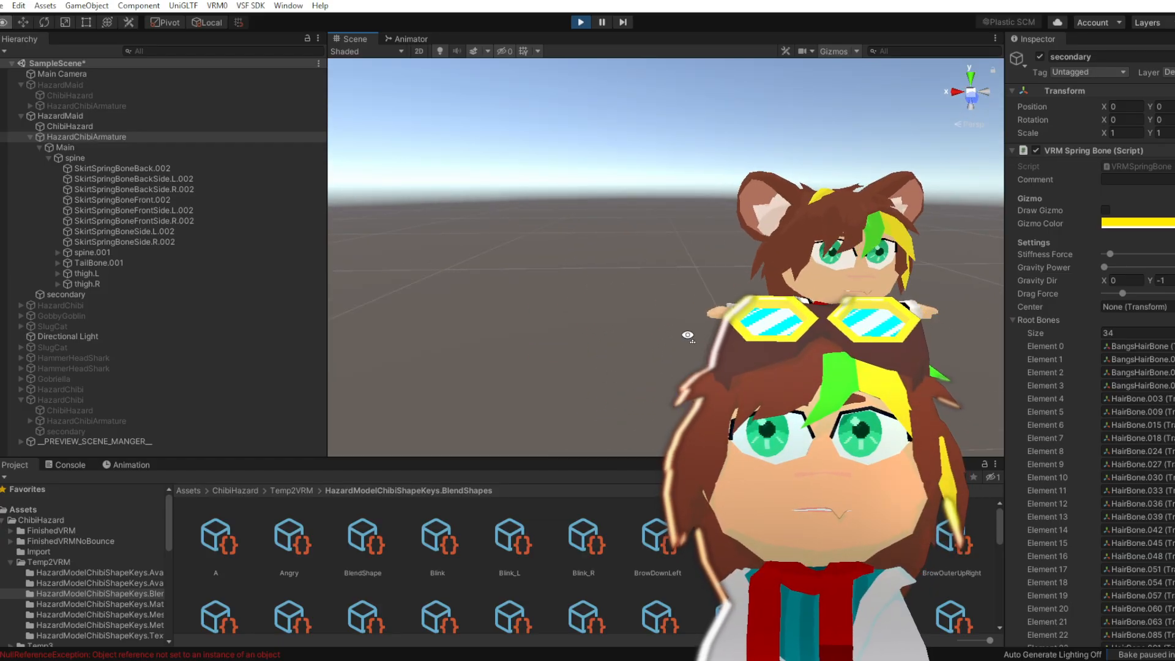
drag(841, 453, 661, 340)
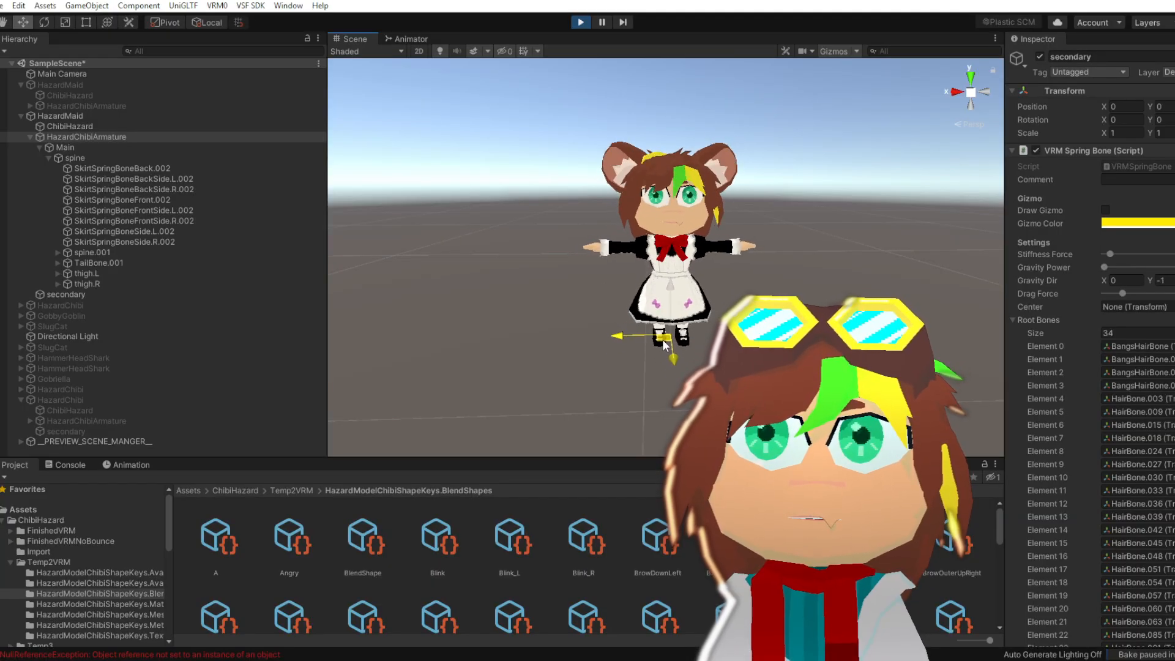
right_drag(590, 335, 523, 282)
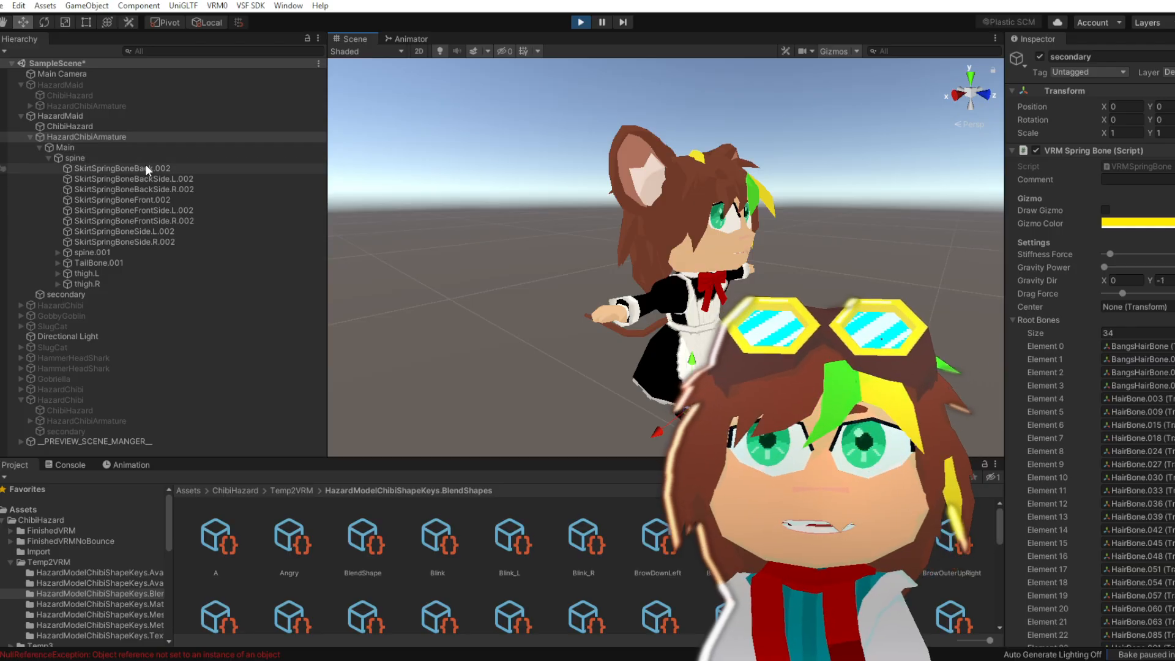
Try a higher stiffness force on the ear spring bone in play mode, test it by moving the armature, and exit play mode
click(1012, 150)
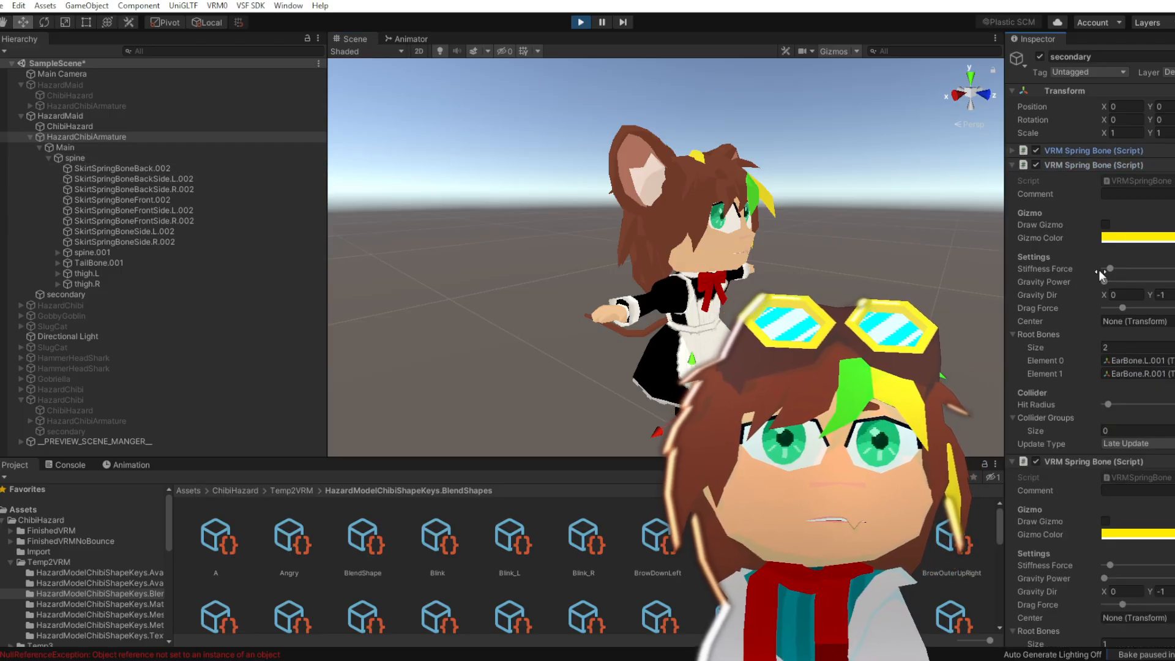
drag(1099, 269, 1115, 270)
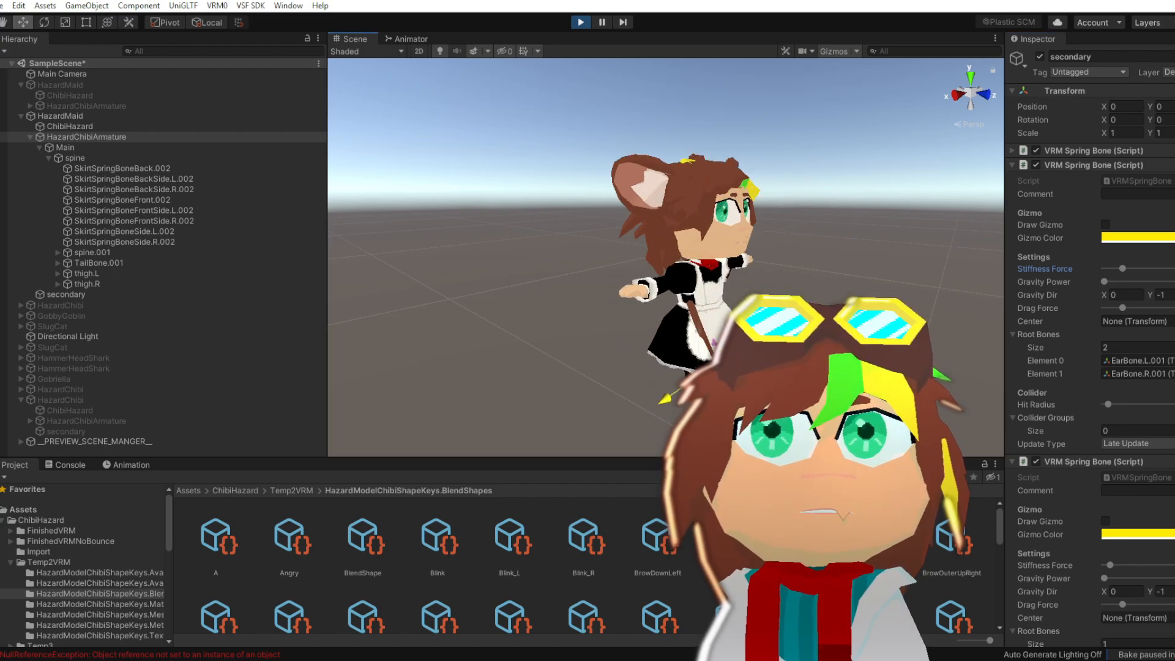
drag(667, 397, 722, 376)
right_drag(722, 376, 629, 368)
key(d)
drag(685, 423, 664, 426)
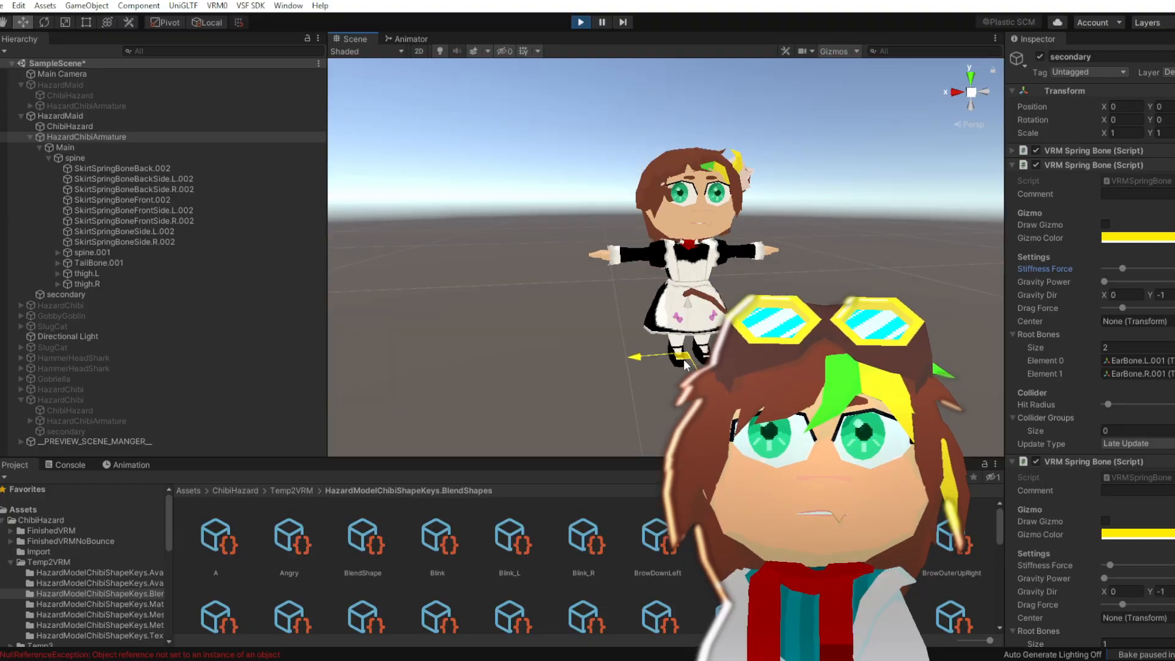
scroll(671, 385, down, 3)
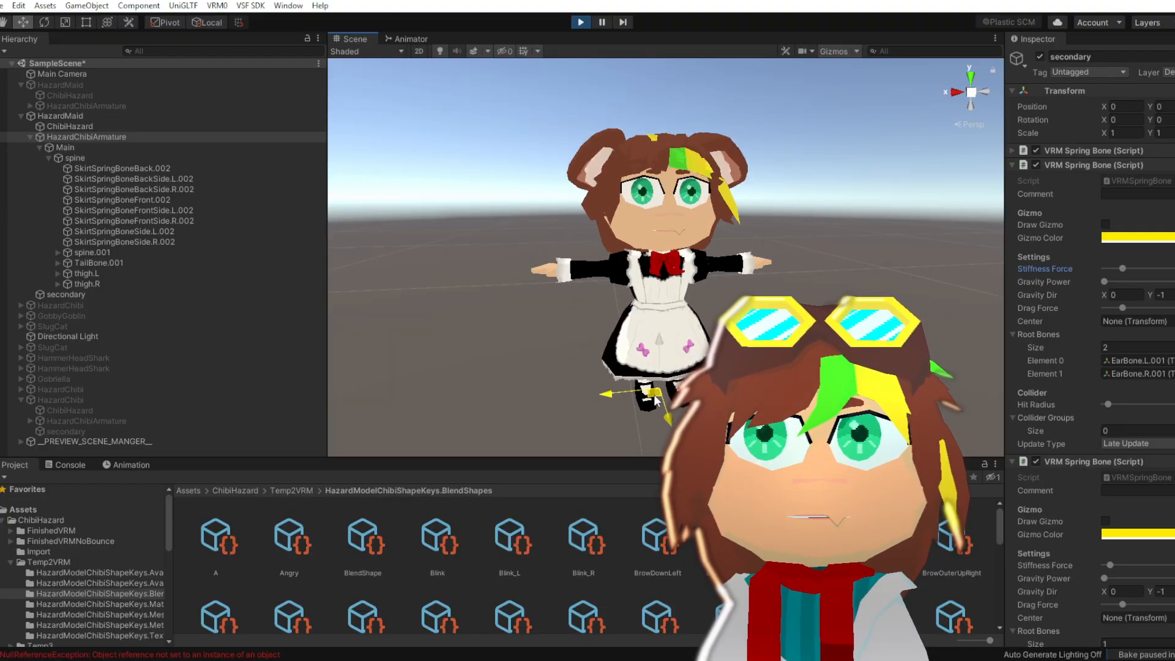
drag(654, 399, 672, 395)
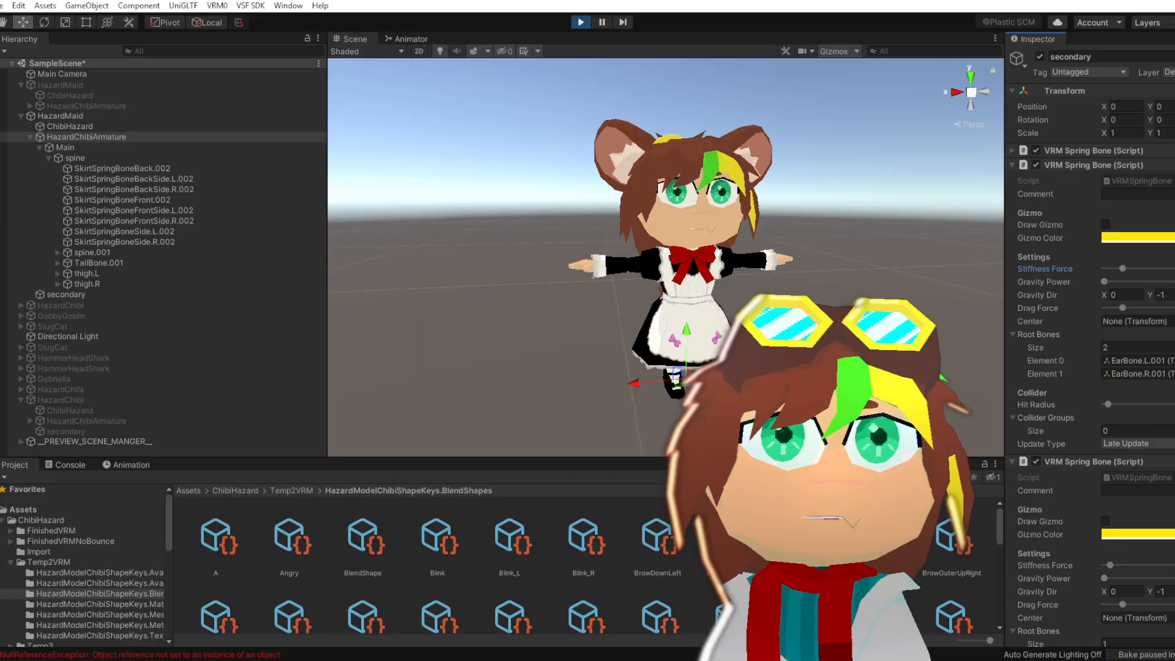
click(578, 23)
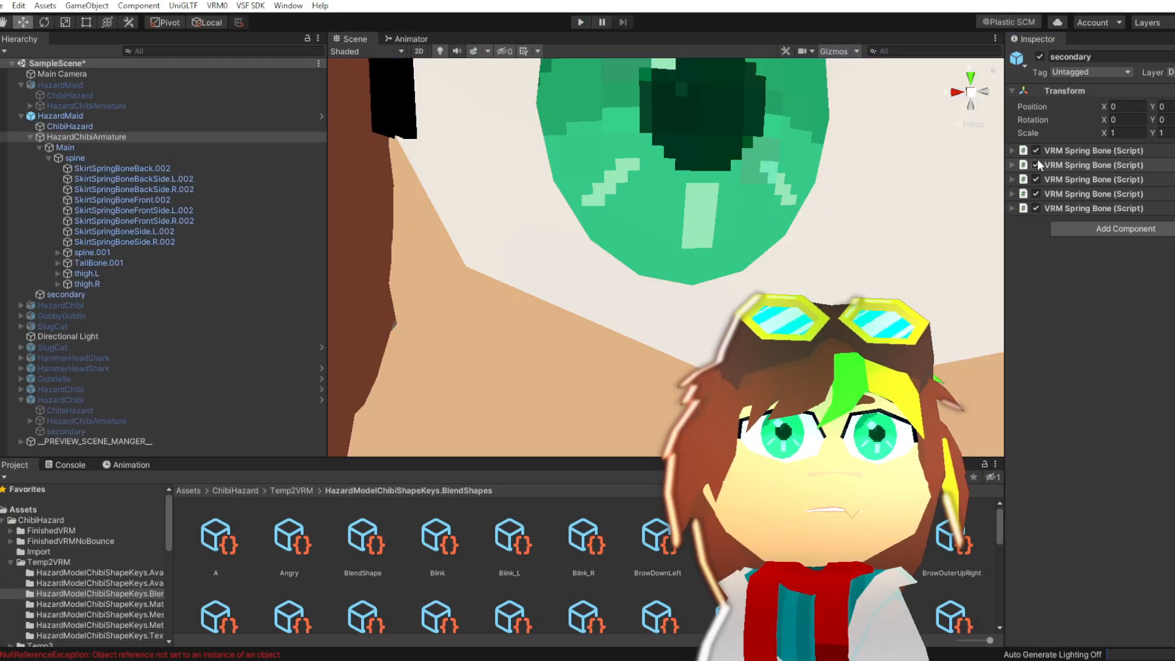
Raise the stiffness force of the ear bones' VRM Spring Bone in edit mode and collapse the component
click(1012, 165)
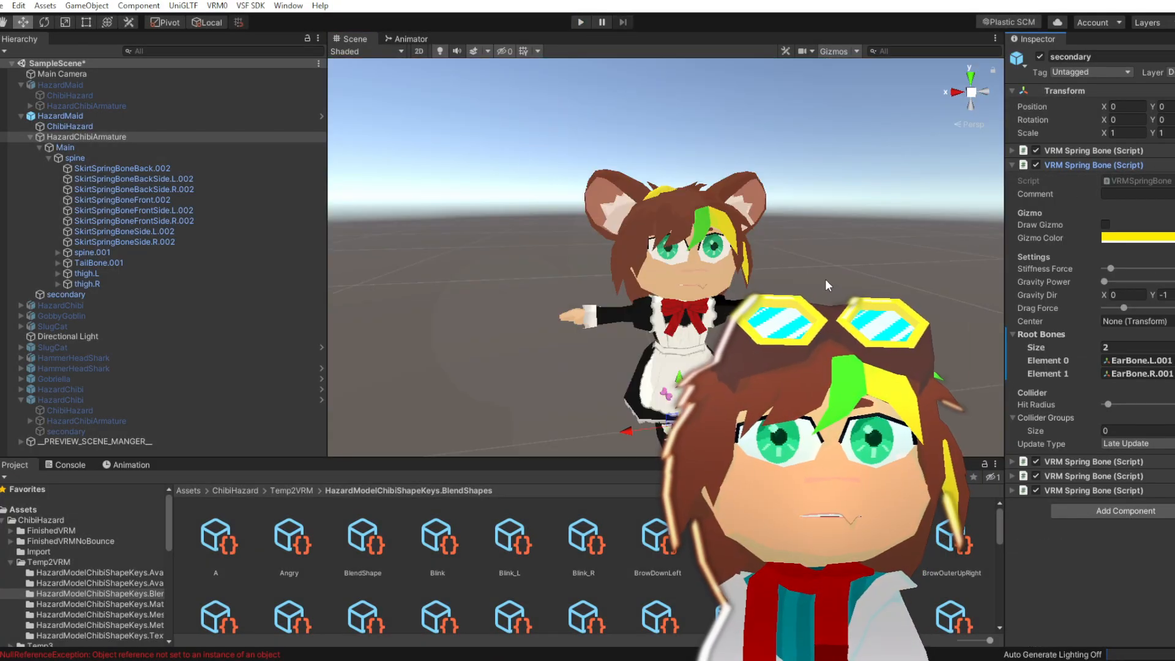
drag(1110, 268, 1123, 268)
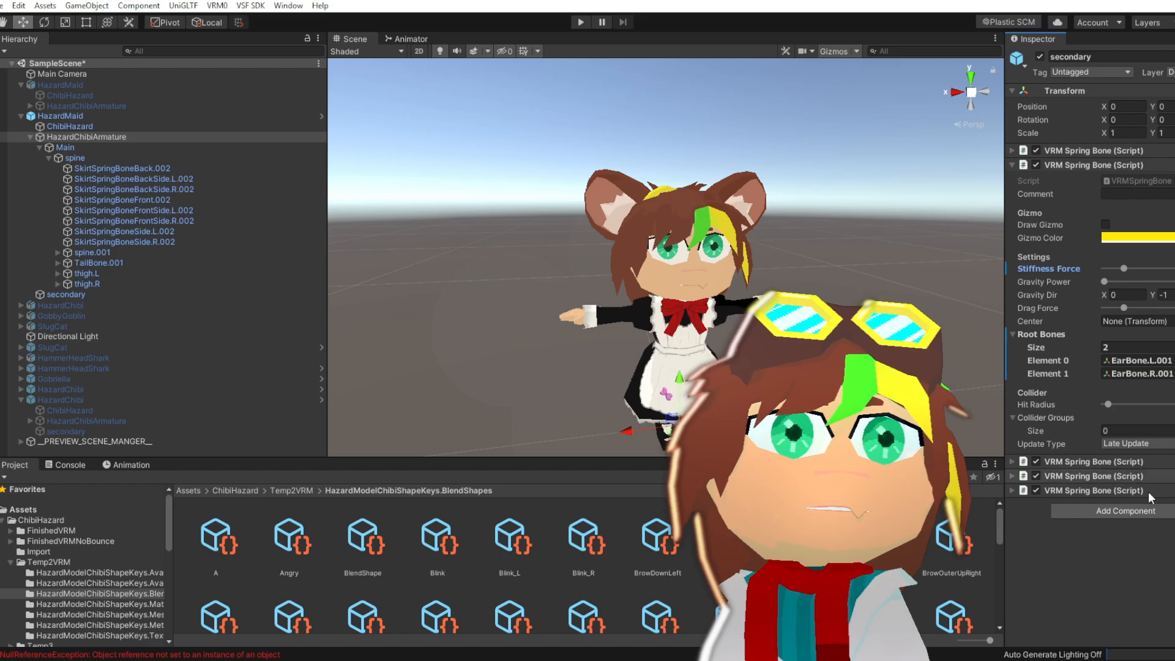
click(1011, 333)
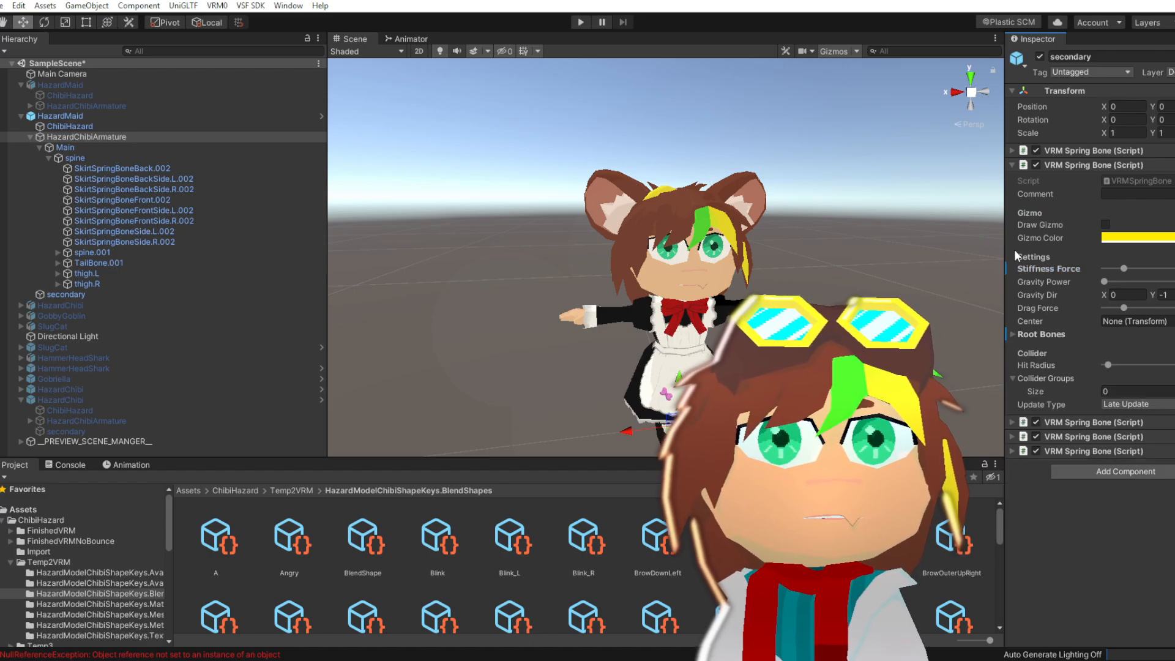
click(1012, 167)
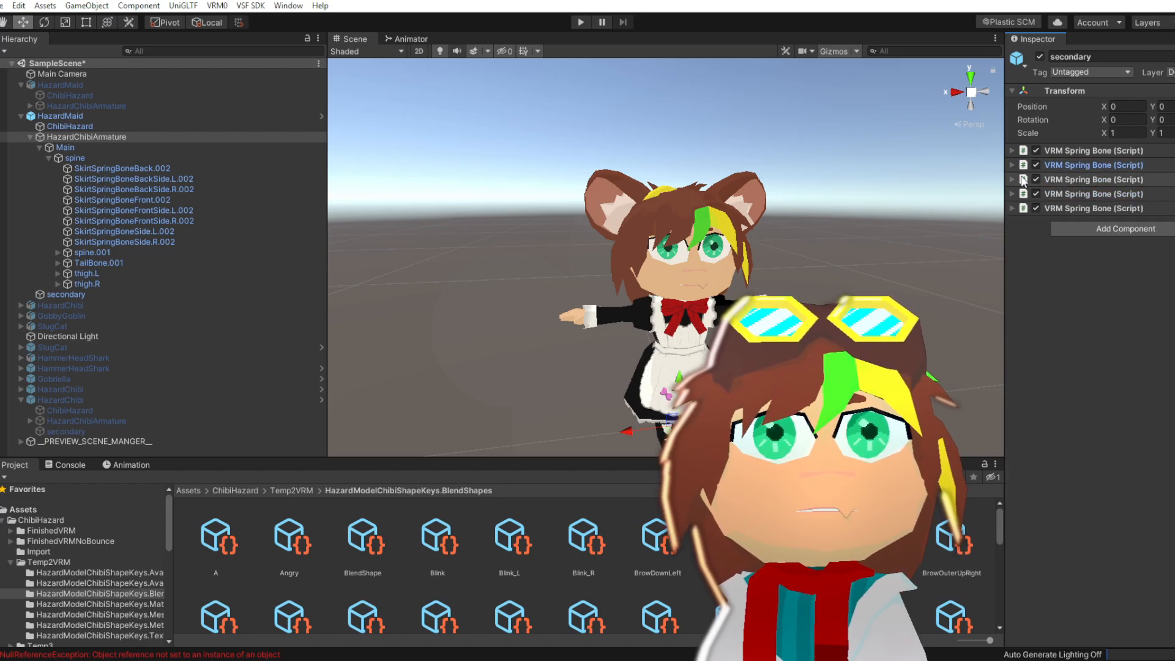
Raise the gravity power slightly on the VRM Spring Bone that drives TailBone.001
click(1012, 180)
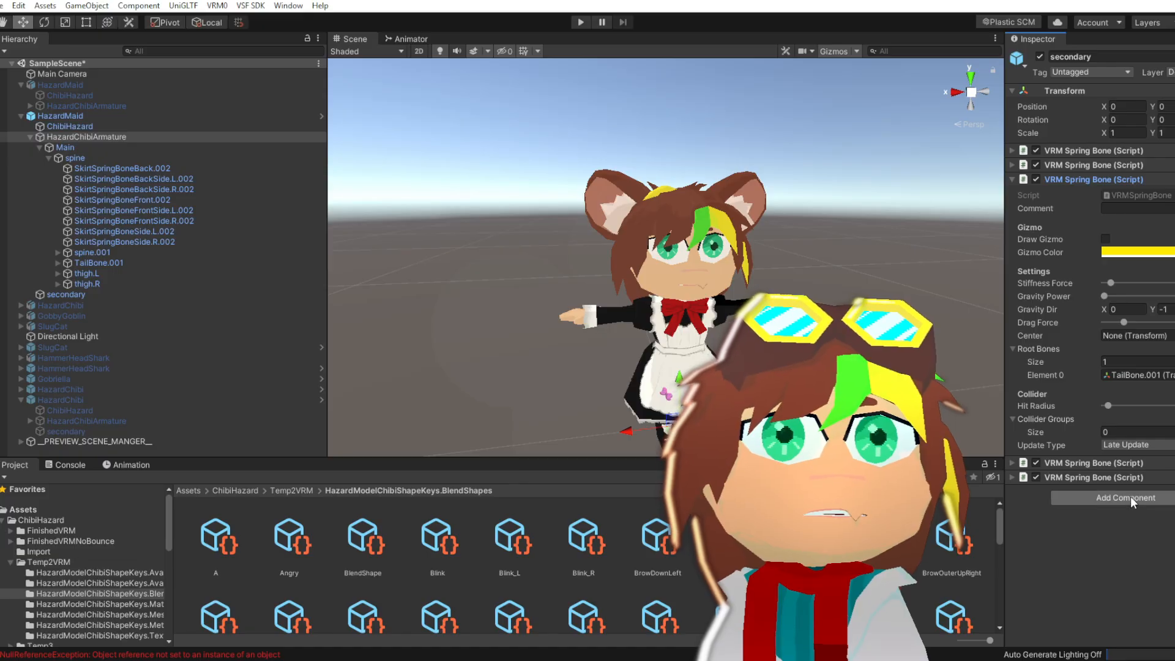
right_drag(520, 263, 700, 338)
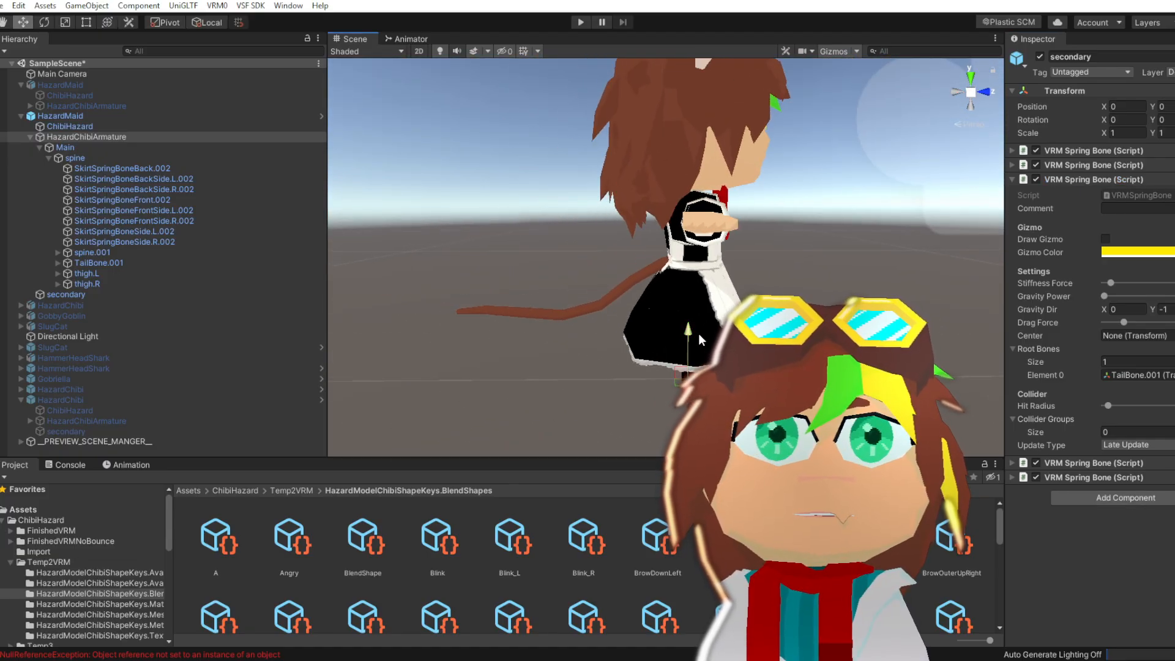
click(1105, 296)
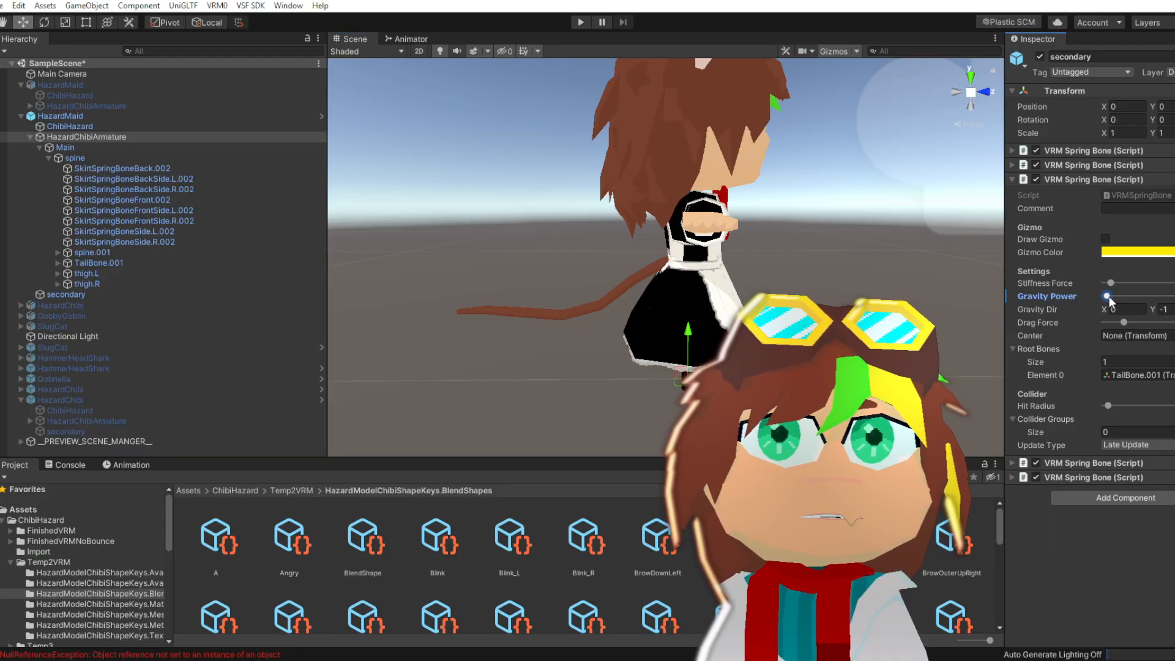
Enter play mode and lower the tail spring bone's gravity power to its minimum to compare the tail's droop
click(580, 22)
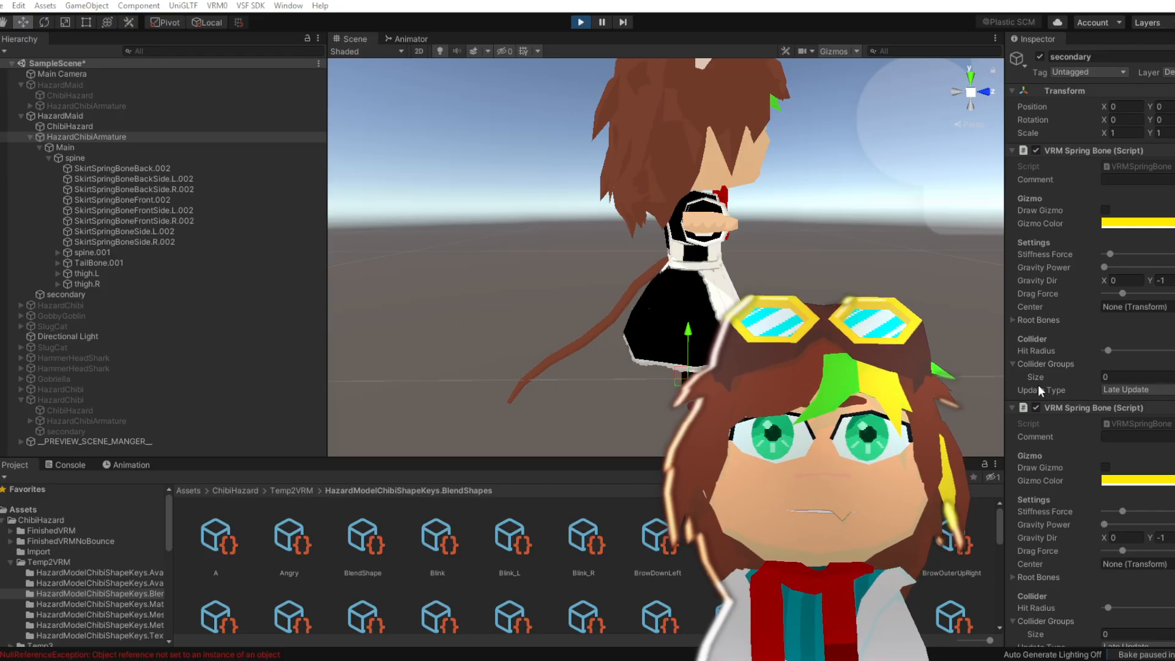
middle_drag(826, 361, 796, 372)
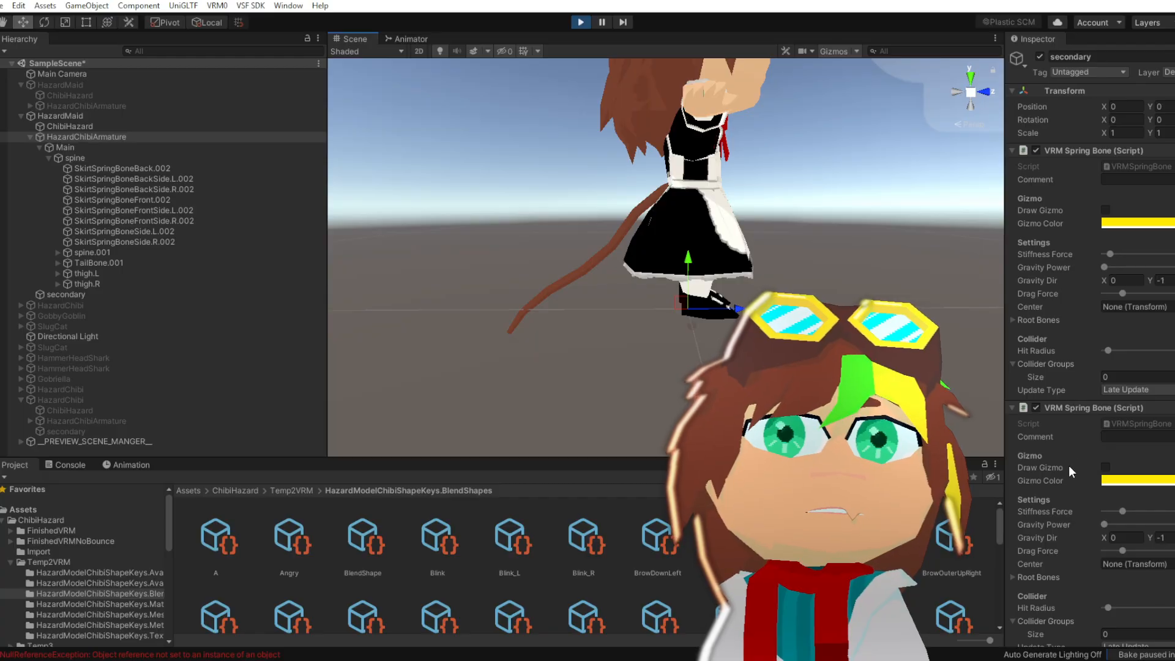
click(1012, 407)
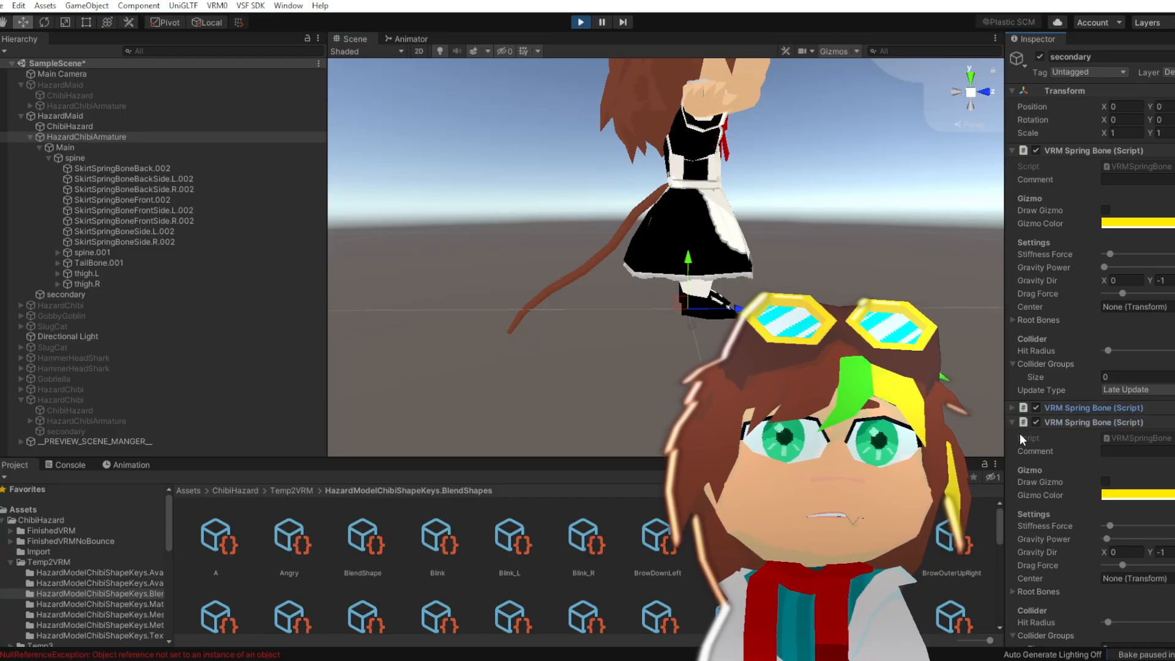
scroll(1019, 434, down, 6)
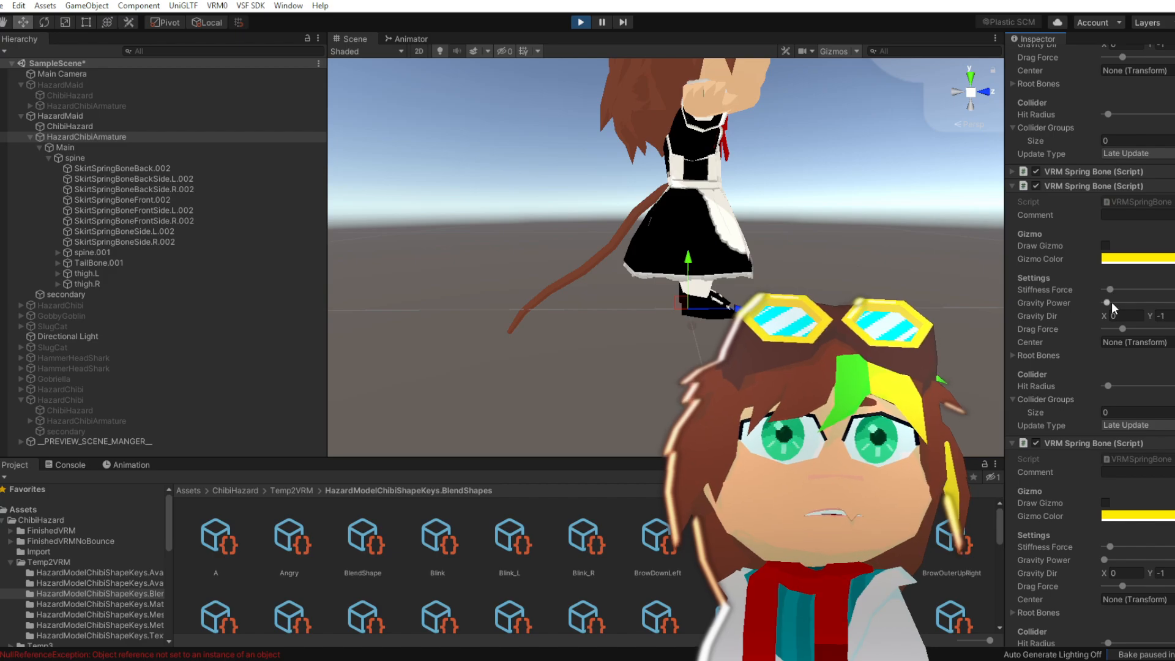
drag(1111, 302, 1105, 302)
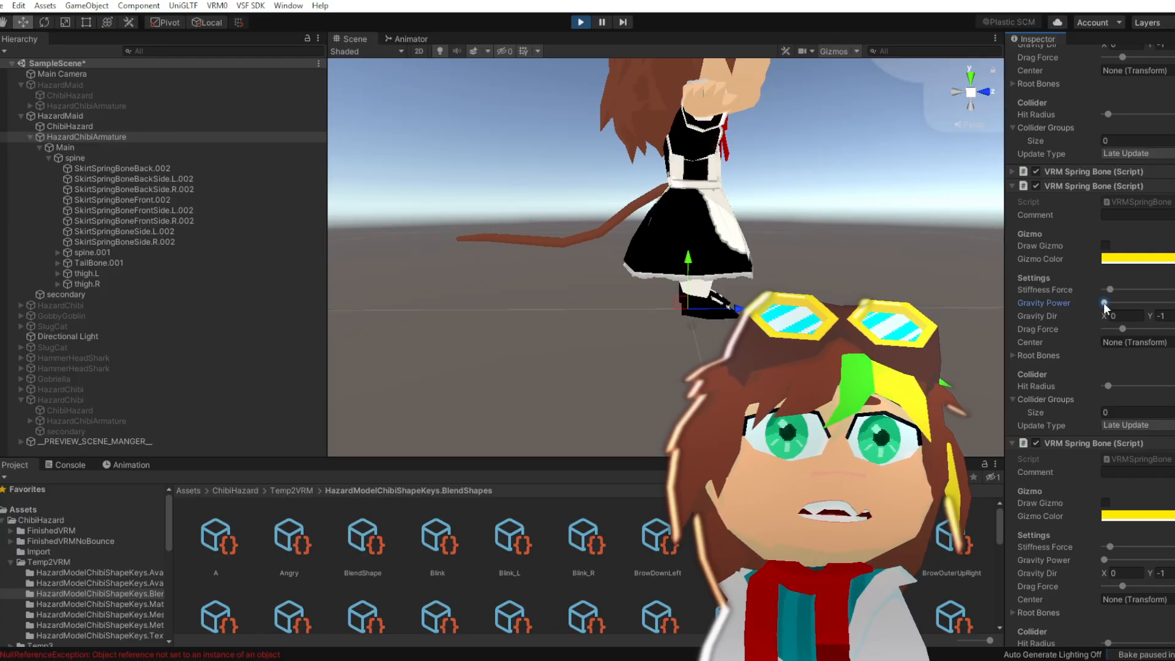
Try a slightly higher stiffness force on the tail spring bone, test it by moving the armature, and restore the stiffness
drag(1110, 289, 1116, 290)
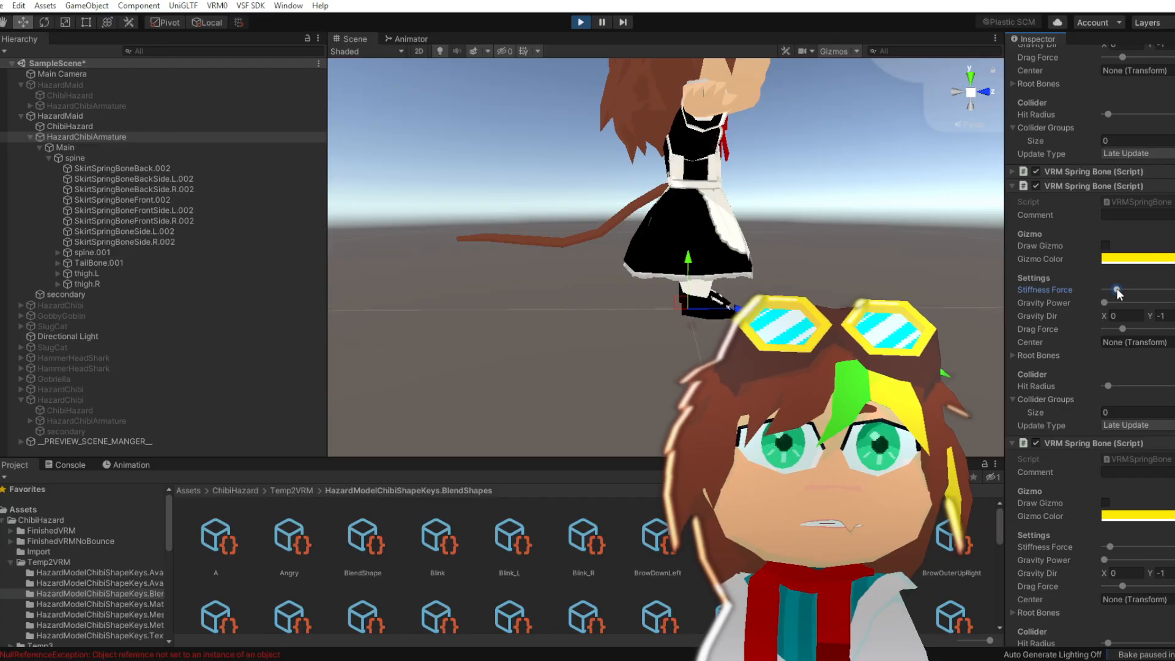
drag(681, 310, 688, 309)
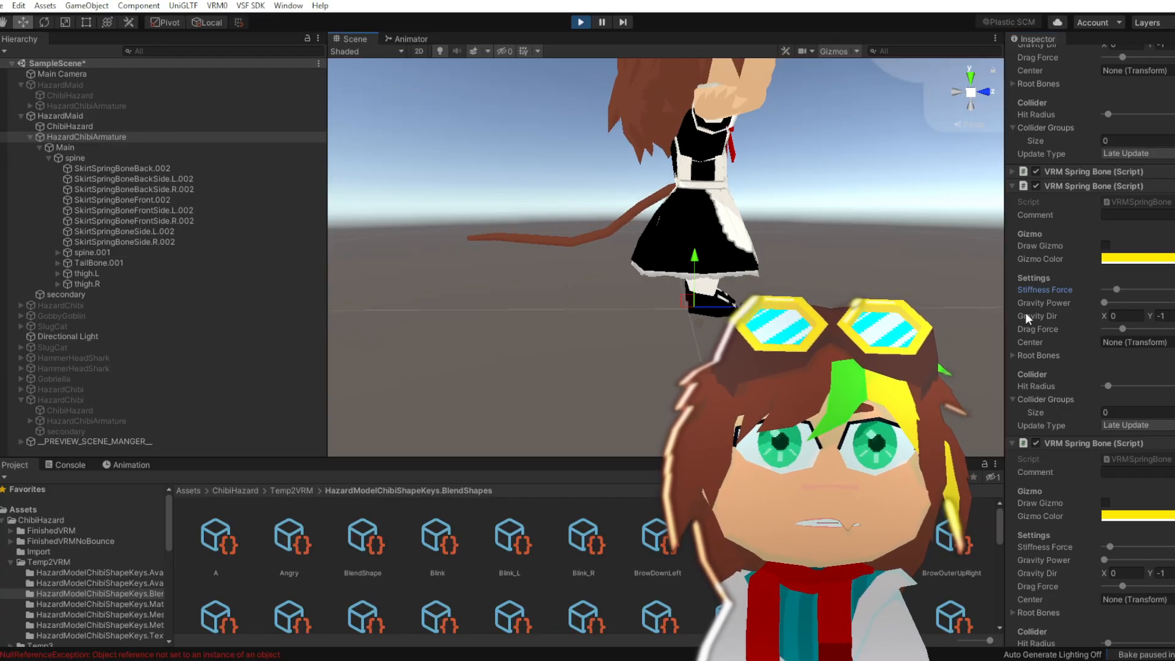
drag(1147, 298, 1140, 298)
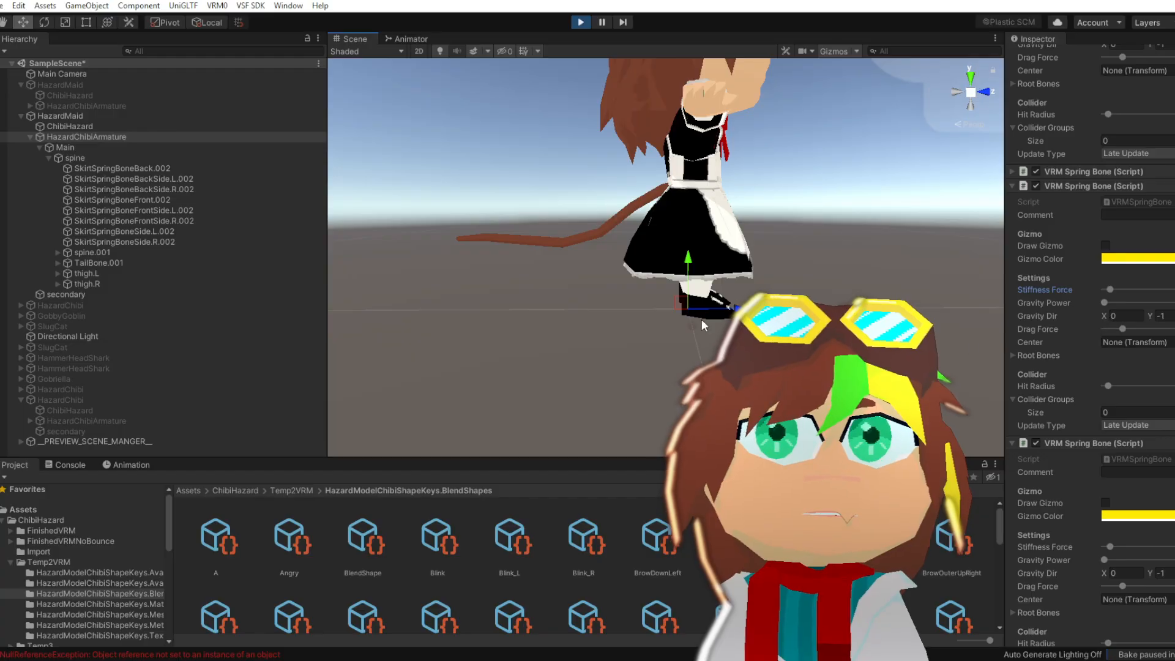
Move the armature around to check the tail, ear and hair motion from the side and front, and exit play mode
drag(686, 312, 691, 328)
middle_drag(838, 184, 689, 317)
right_drag(690, 317, 588, 327)
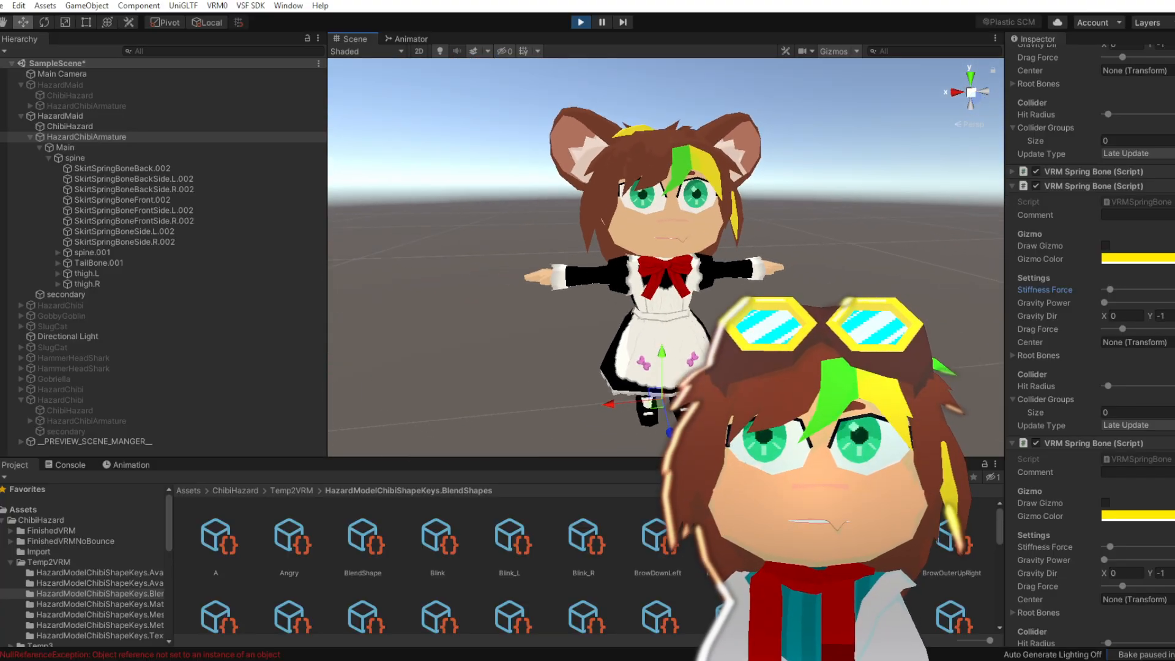
middle_drag(814, 342, 841, 338)
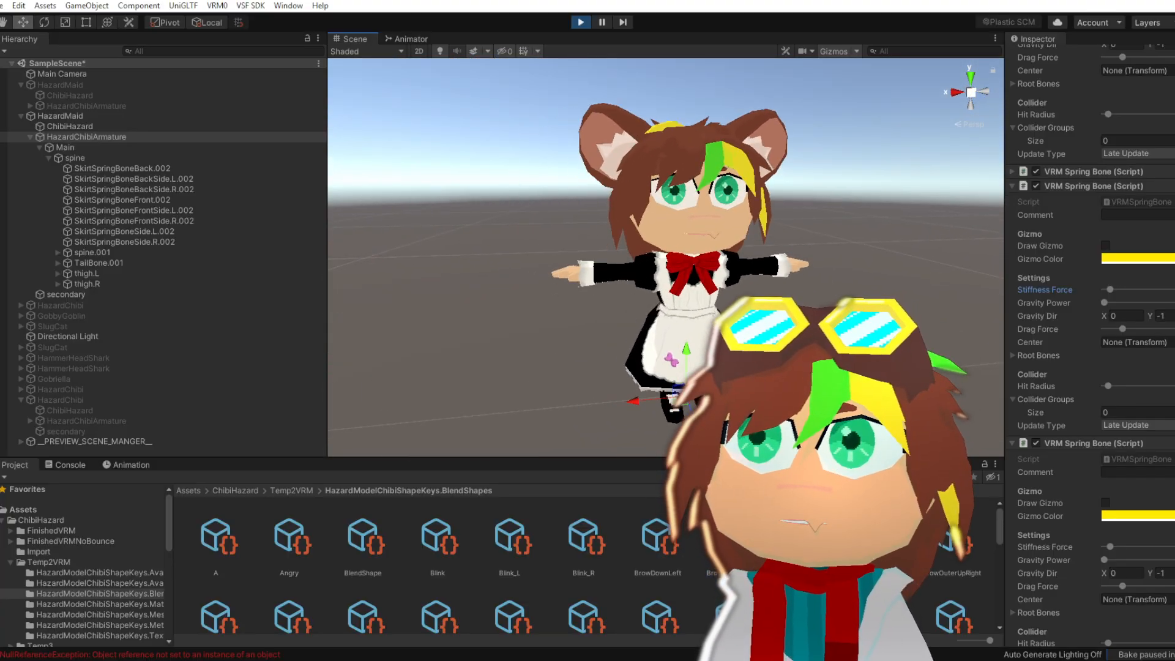
click(582, 23)
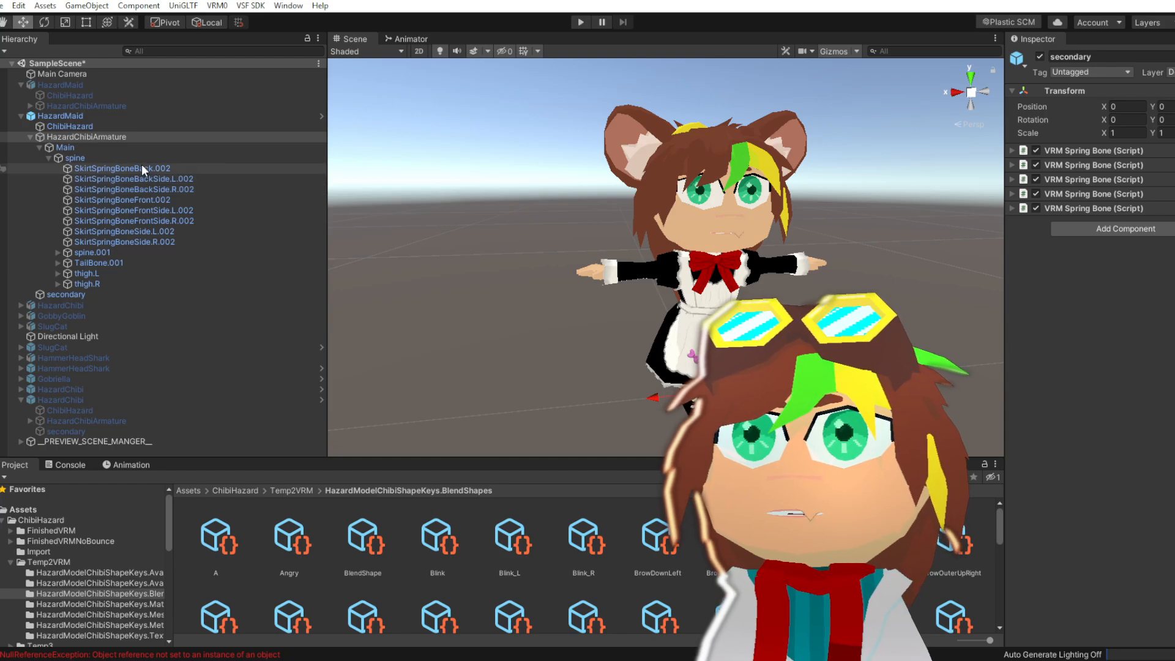
Enter play mode and check the root bones of the VRM Spring Bone that drives the bow
click(152, 179)
click(157, 189)
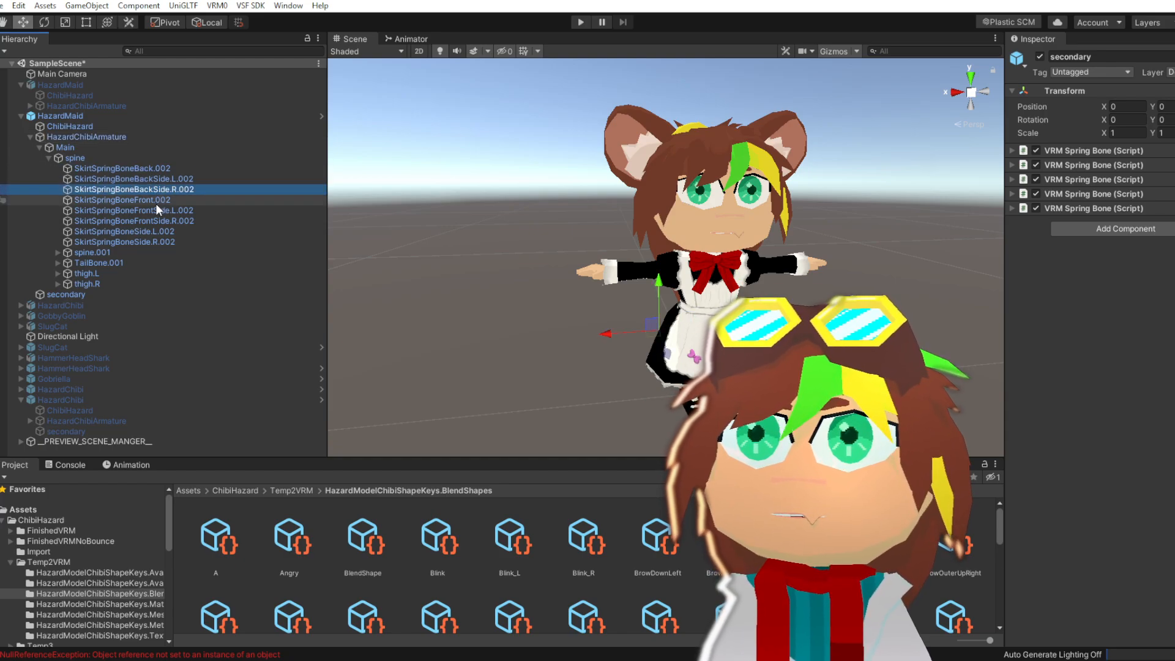
click(49, 159)
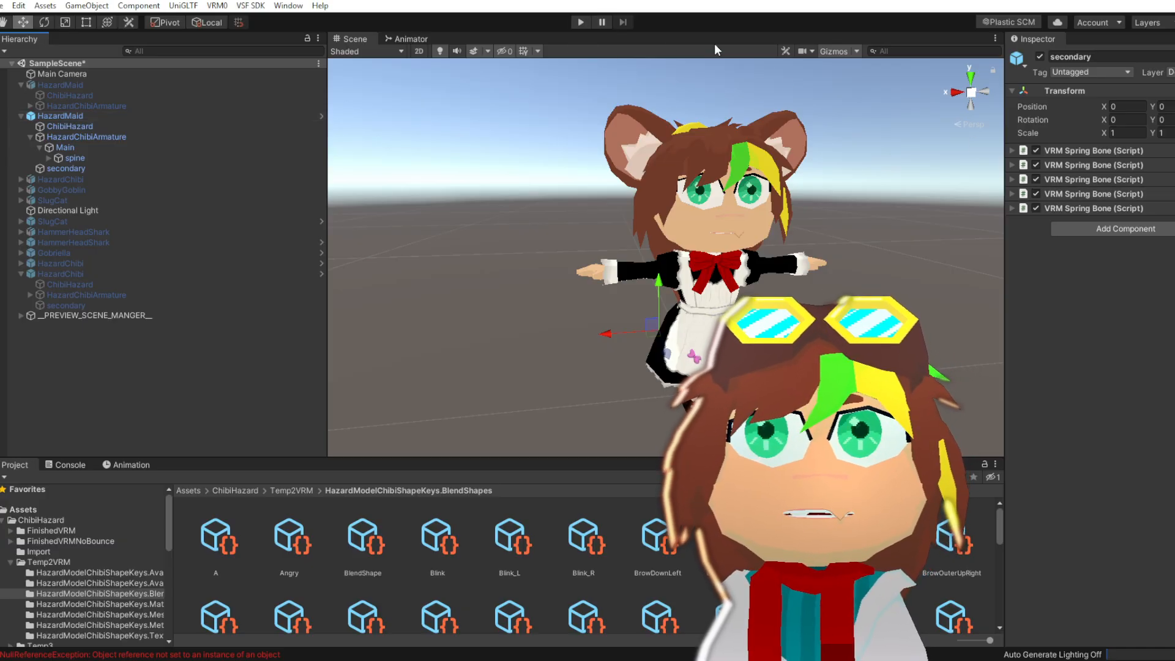
click(578, 23)
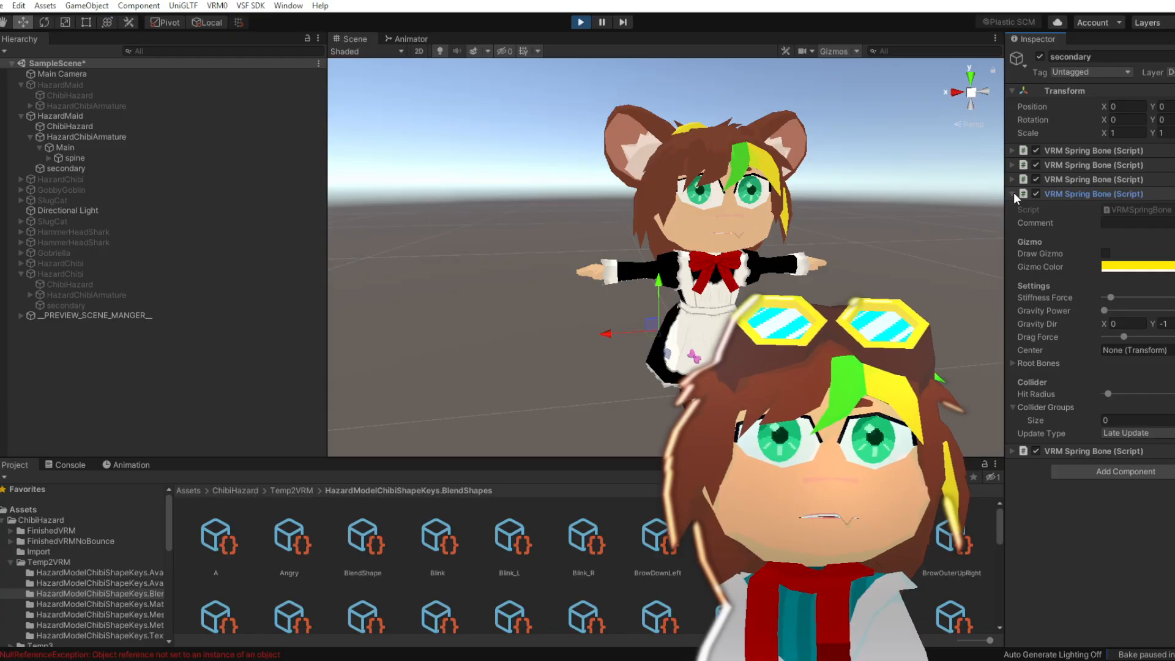
click(1012, 364)
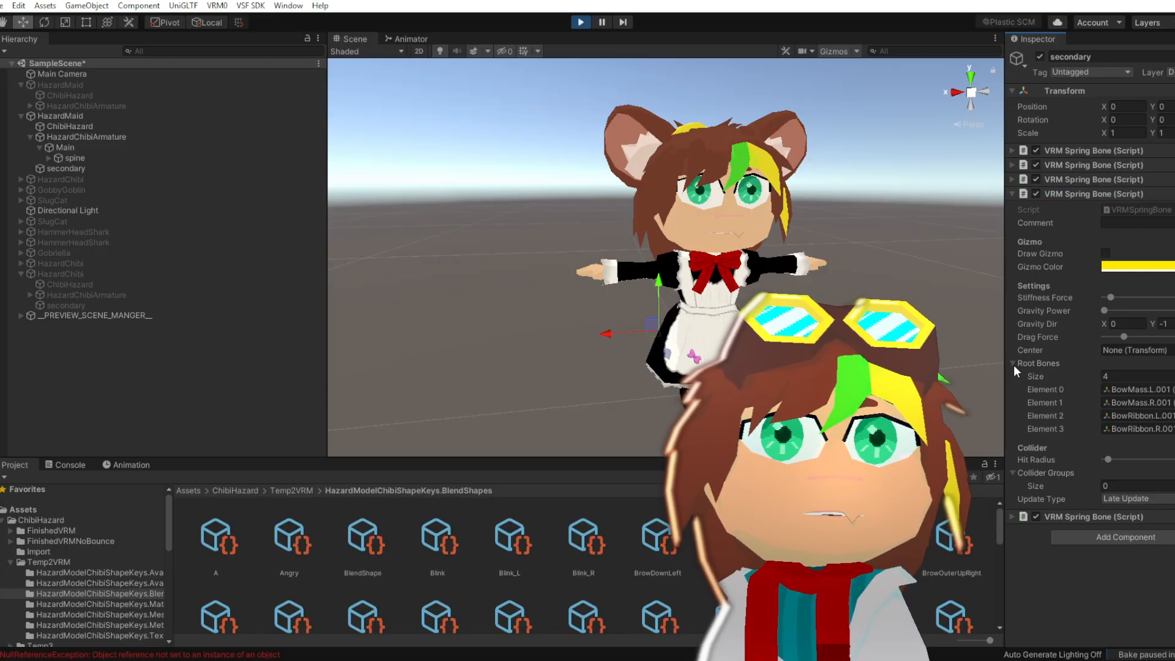
click(1013, 363)
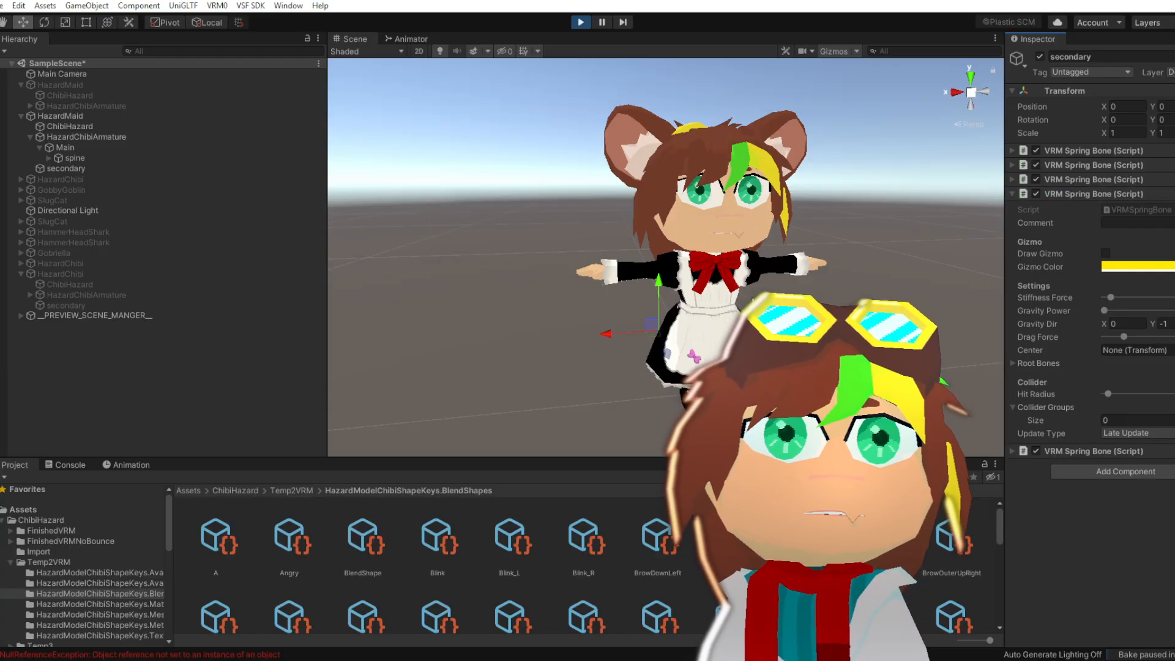
Move HazardChibiArmature around to test the bow's motion from the front and side
click(72, 137)
mouse_move(699, 401)
mouse_down()
mouse_move(715, 401)
mouse_move(681, 405)
mouse_up()
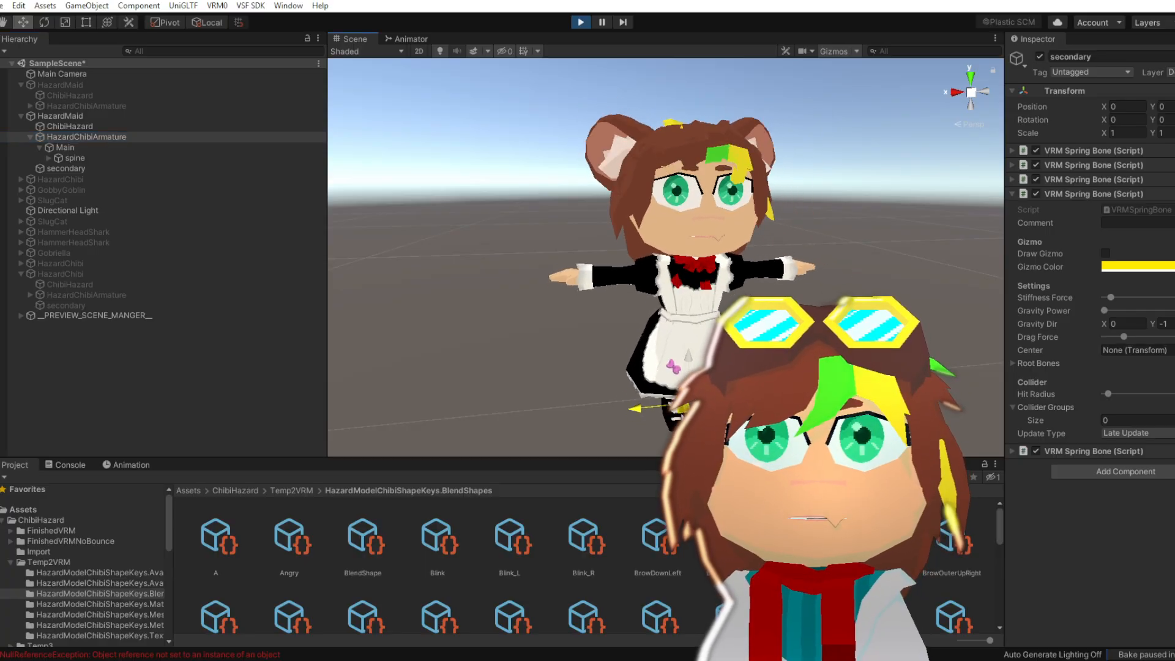
scroll(550, 337, up, 3)
right_drag(504, 332, 714, 334)
key(f)
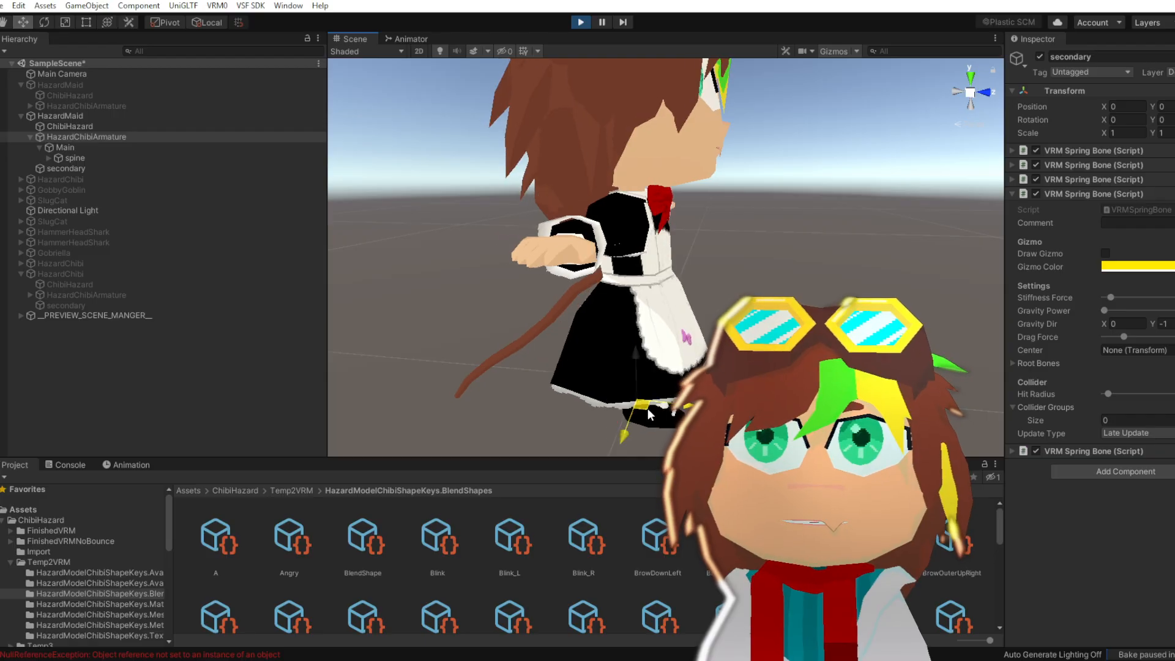
drag(651, 409, 634, 430)
right_drag(750, 343, 656, 352)
alt+drag(655, 352, 496, 354)
middle_drag(737, 401, 628, 344)
drag(600, 435, 617, 410)
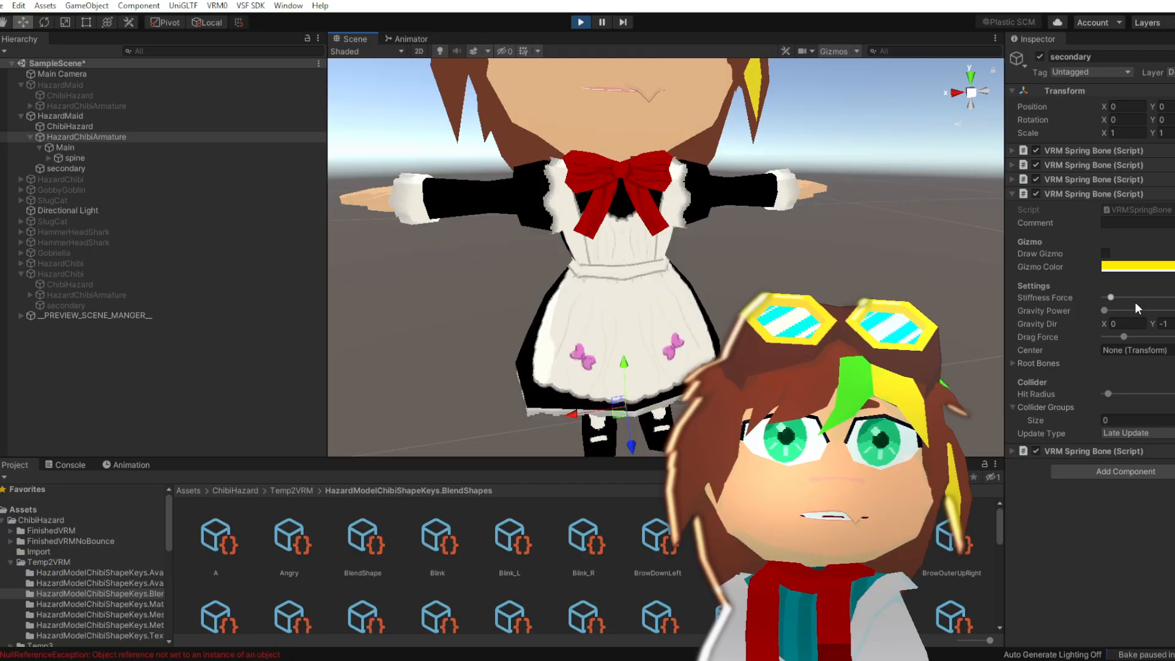
Try a higher stiffness force on the bow's spring bone and test it by moving the armature
click(1112, 298)
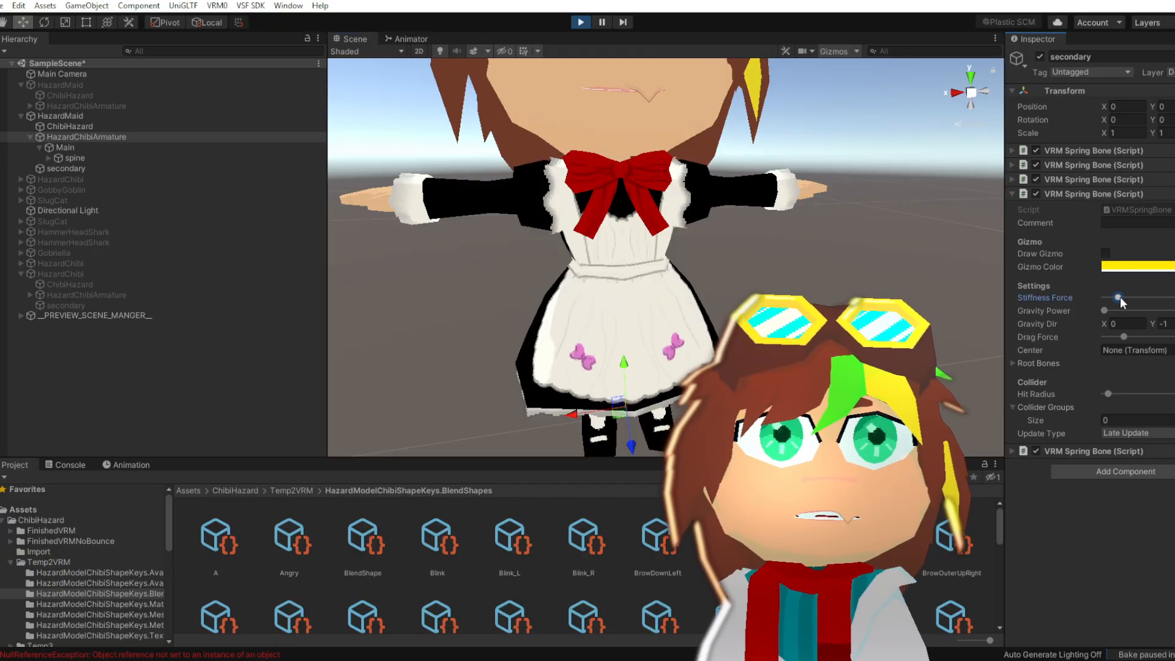
drag(1120, 298, 1130, 297)
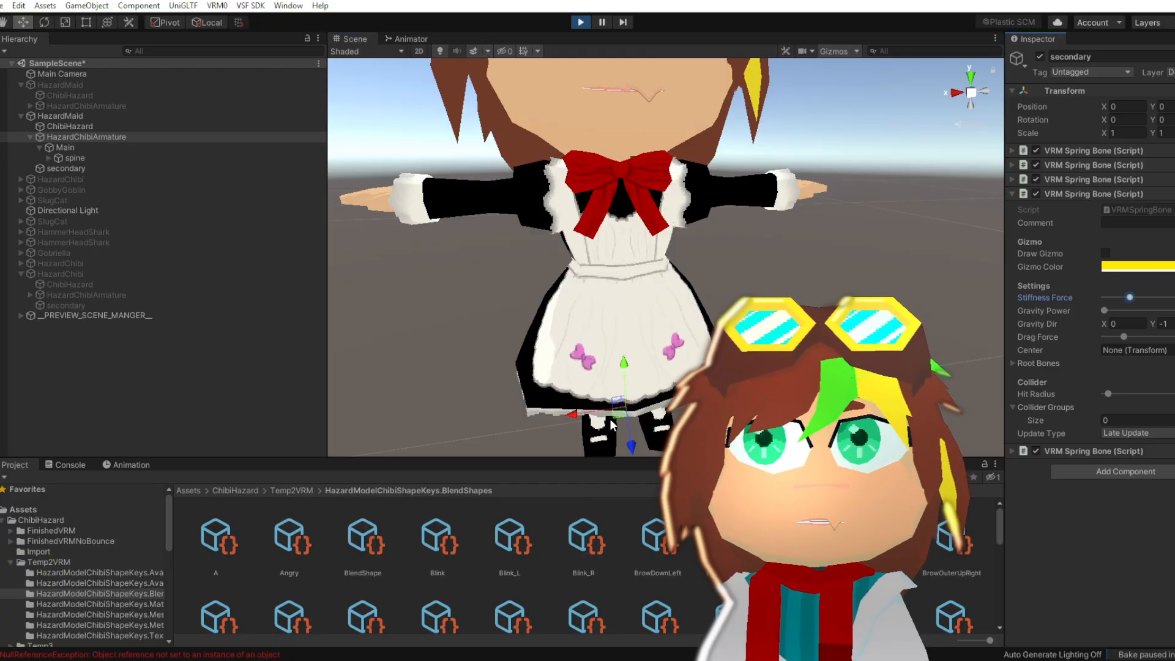
mouse_move(609, 419)
mouse_down()
mouse_move(616, 427)
mouse_move(612, 408)
mouse_up()
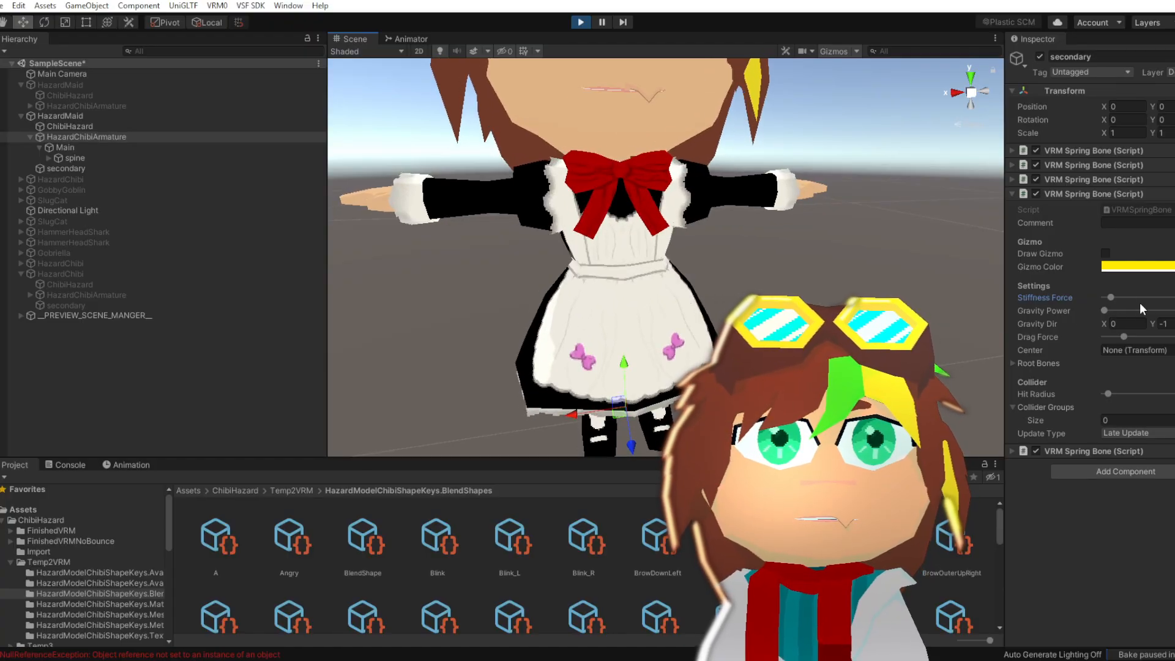
Try lower and higher drag force settings on the bow's spring bone, moving the armature to compare each one
drag(1121, 337, 1111, 337)
mouse_move(619, 405)
mouse_down()
mouse_move(640, 420)
mouse_move(623, 408)
mouse_up()
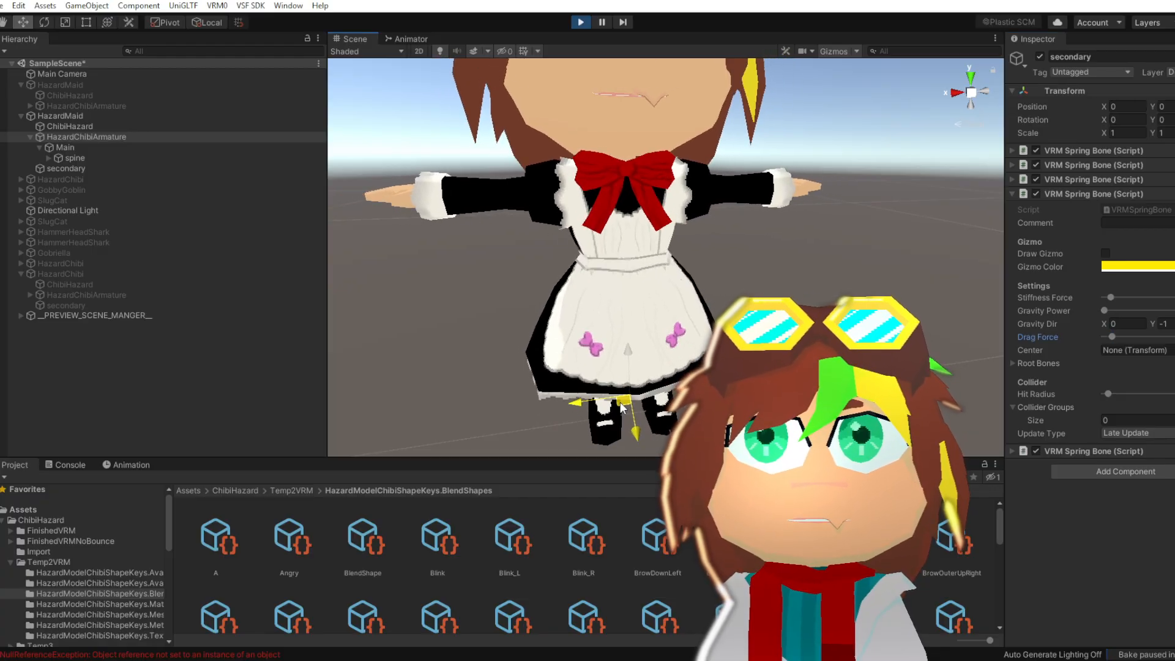
drag(1111, 337, 1142, 337)
mouse_move(622, 404)
mouse_down()
mouse_move(622, 390)
mouse_move(632, 408)
mouse_move(621, 398)
mouse_up()
drag(1140, 343, 1168, 345)
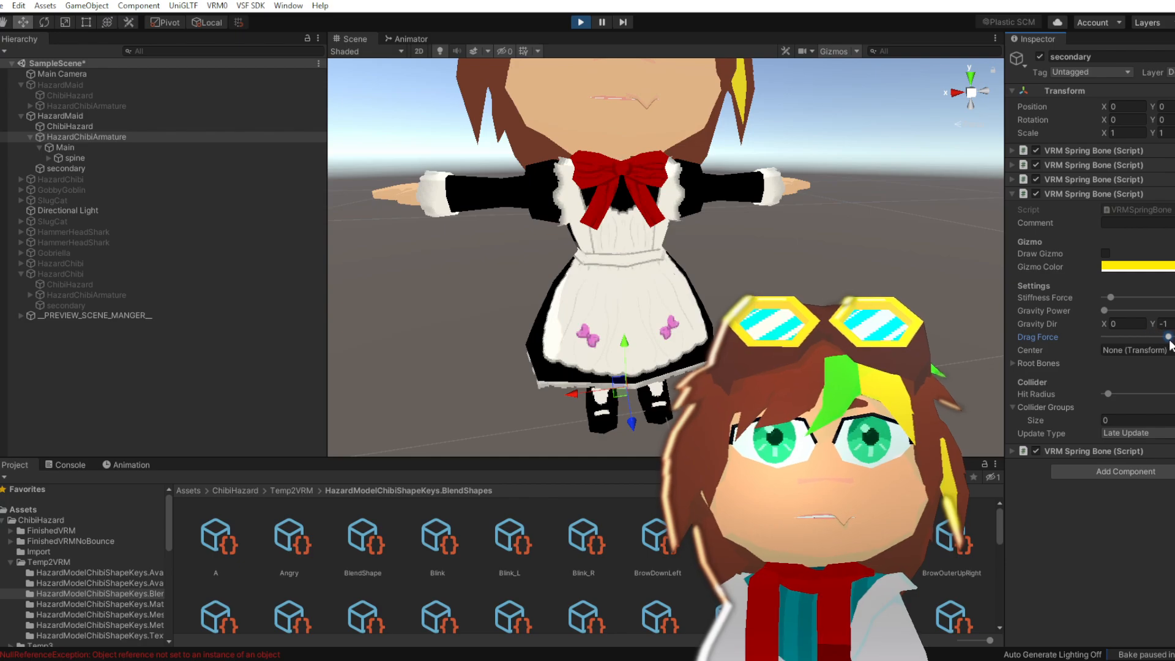
mouse_move(617, 395)
mouse_down()
mouse_move(615, 374)
mouse_move(616, 404)
mouse_up()
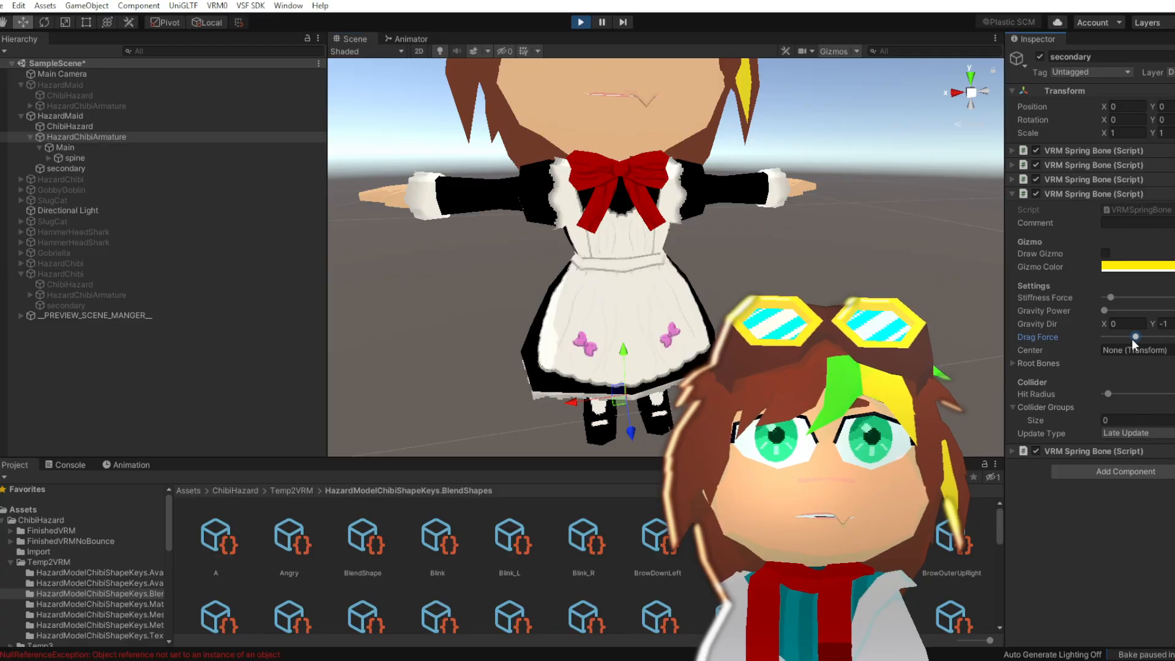
drag(619, 402, 622, 405)
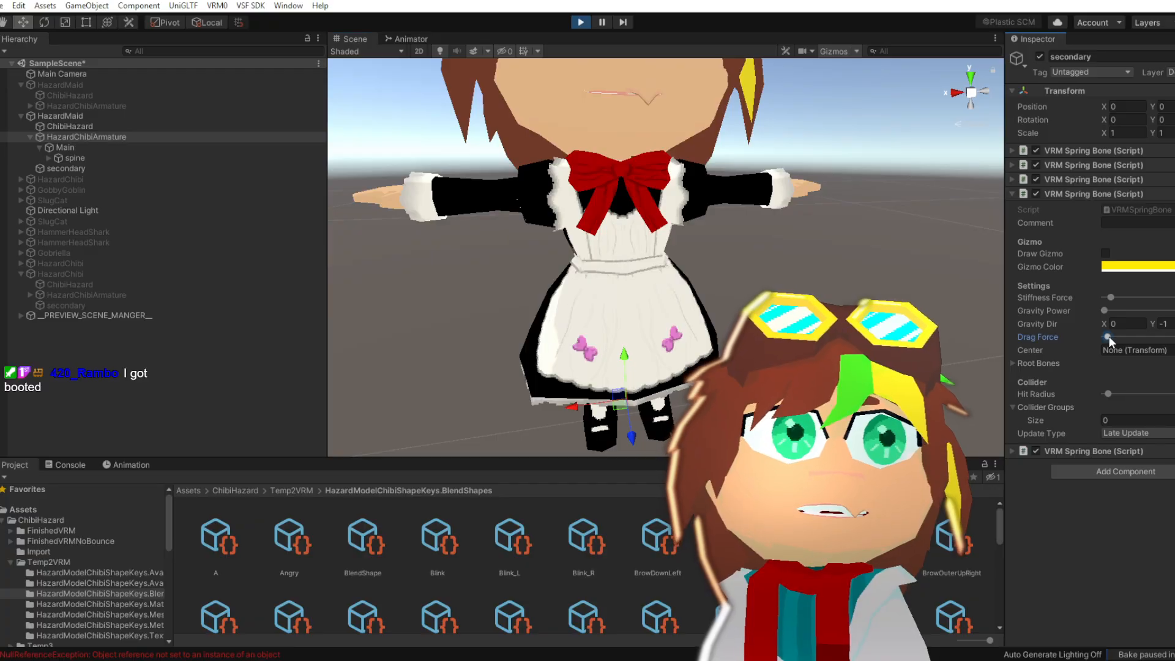
drag(617, 408, 615, 426)
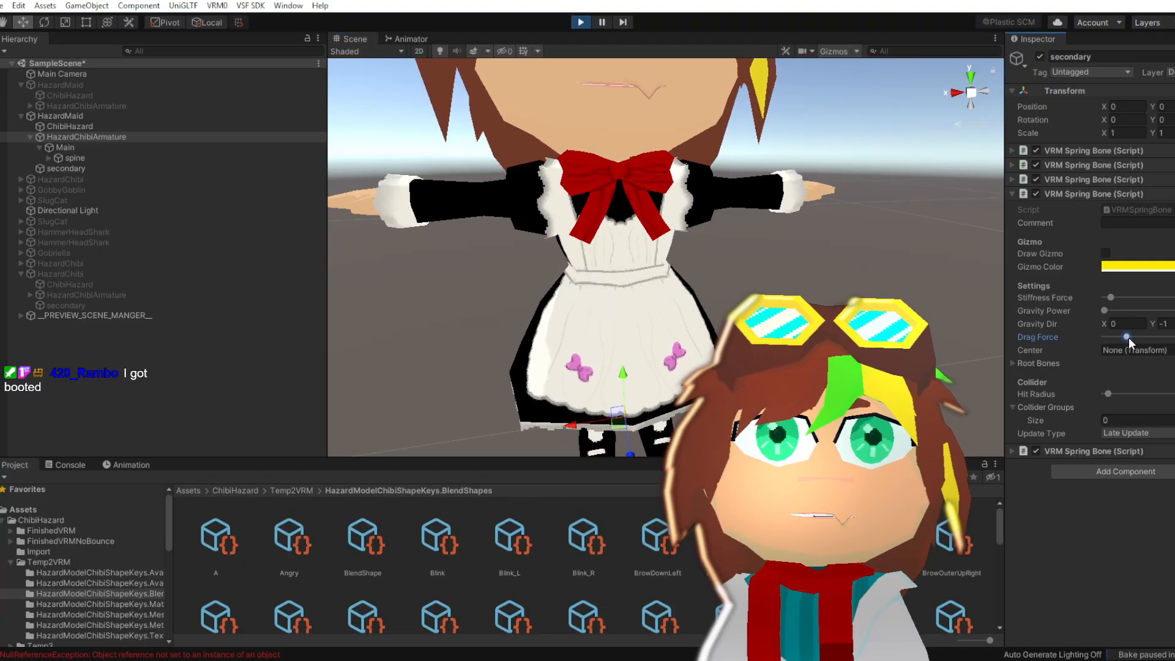
Raise the bow's drag force and lower its stiffness force slightly, testing the swing by moving the armature
mouse_move(604, 426)
mouse_down()
mouse_move(637, 428)
mouse_move(615, 420)
mouse_move(625, 419)
mouse_up()
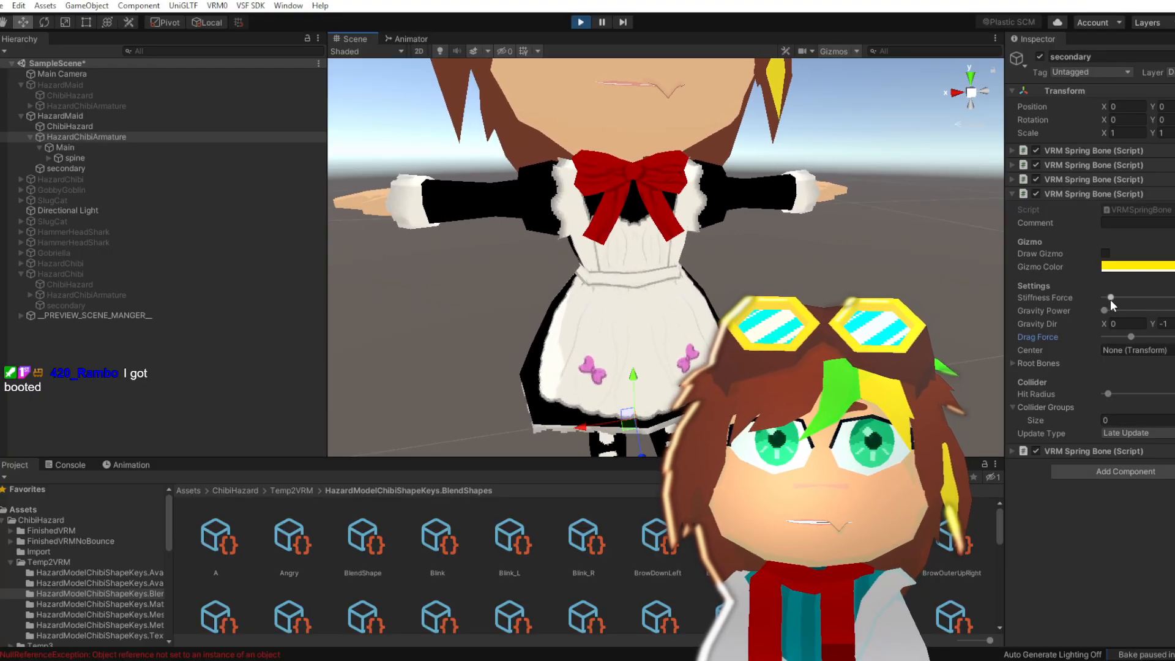
drag(626, 425, 887, 330)
middle_drag(735, 327, 459, 278)
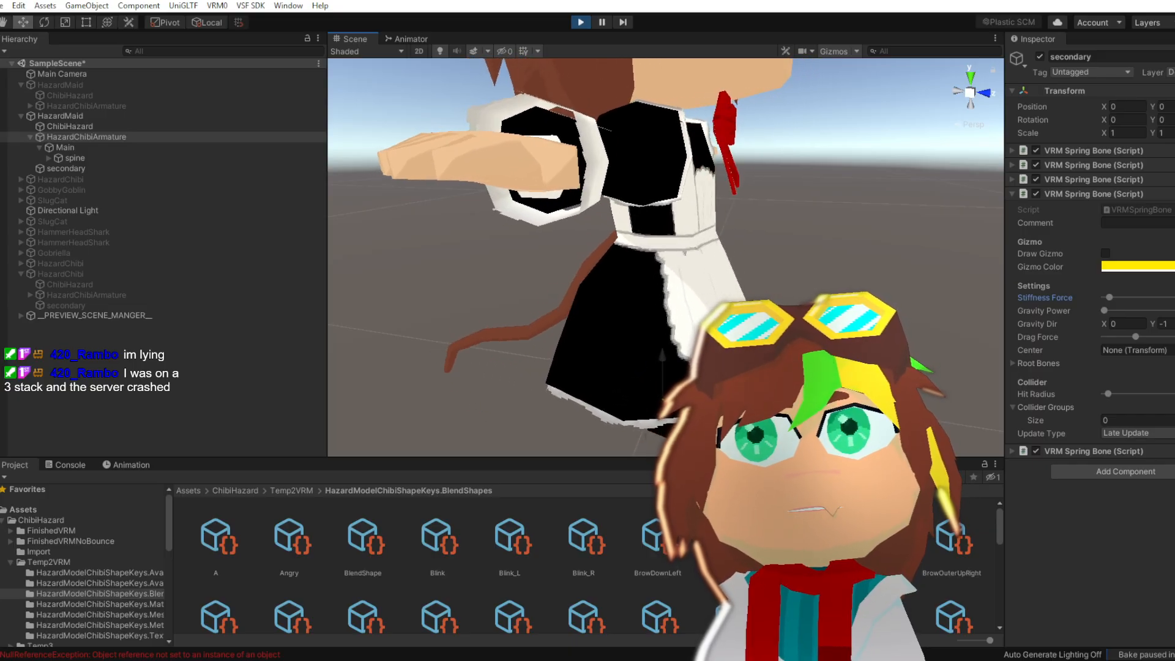
alt+drag(765, 144, 660, 141)
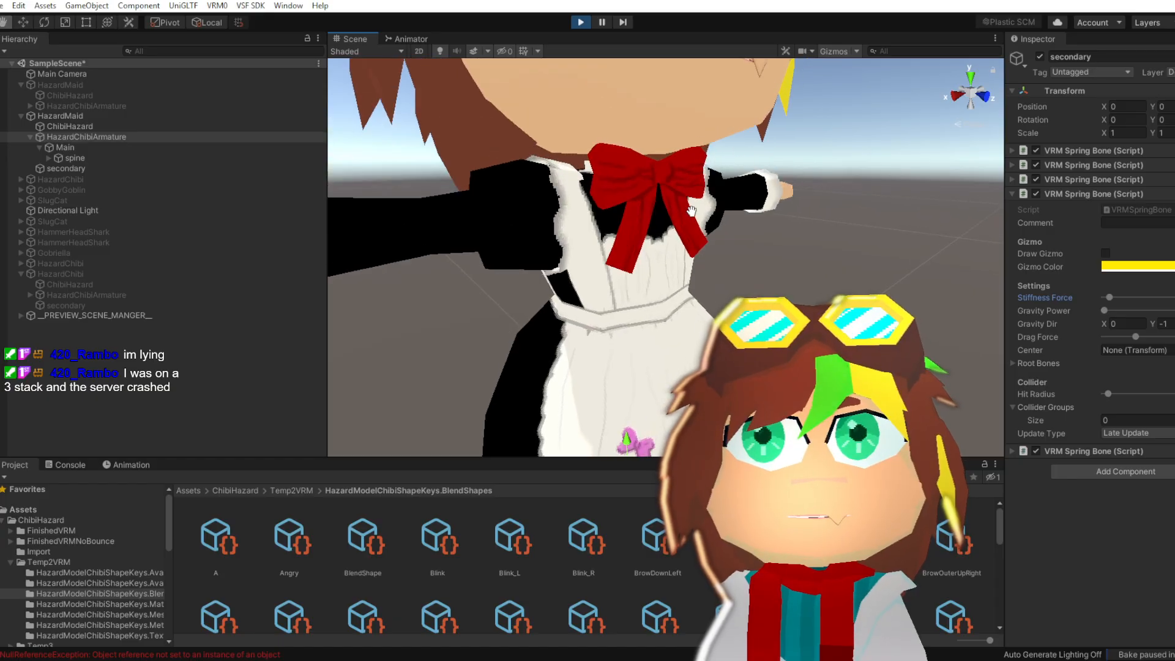
middle_drag(647, 205, 630, 279)
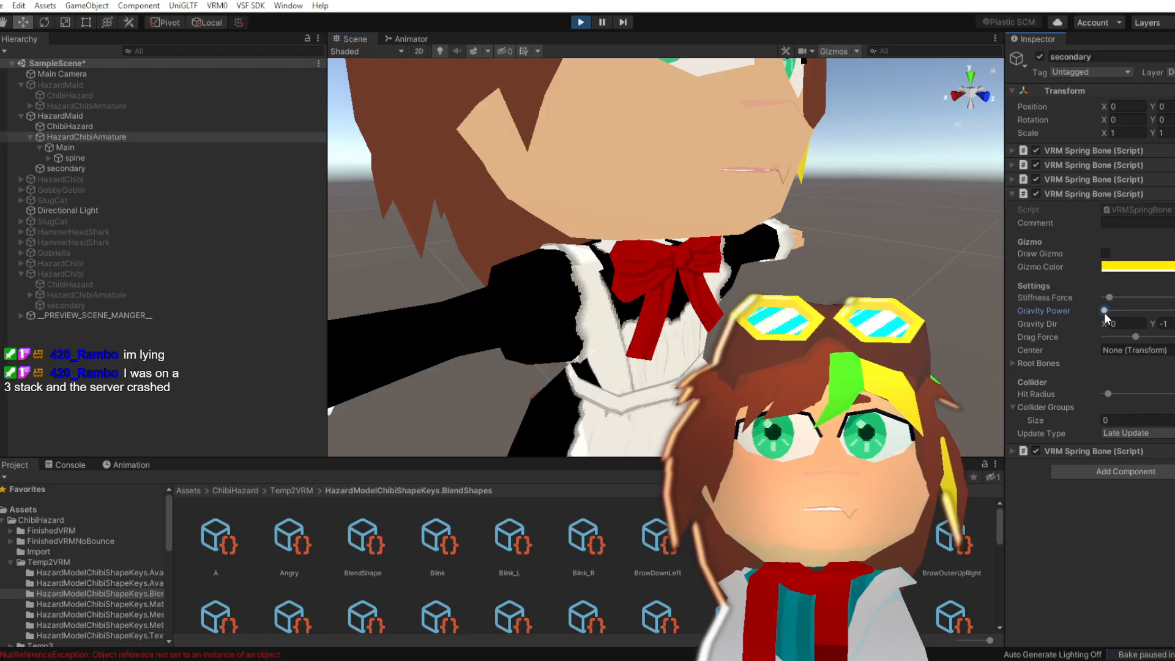
Set the bow spring bone's gravity power to its minimum and move the armature to check the bow
mouse_move(1105, 312)
mouse_down()
mouse_move(1136, 312)
mouse_move(1084, 309)
mouse_up()
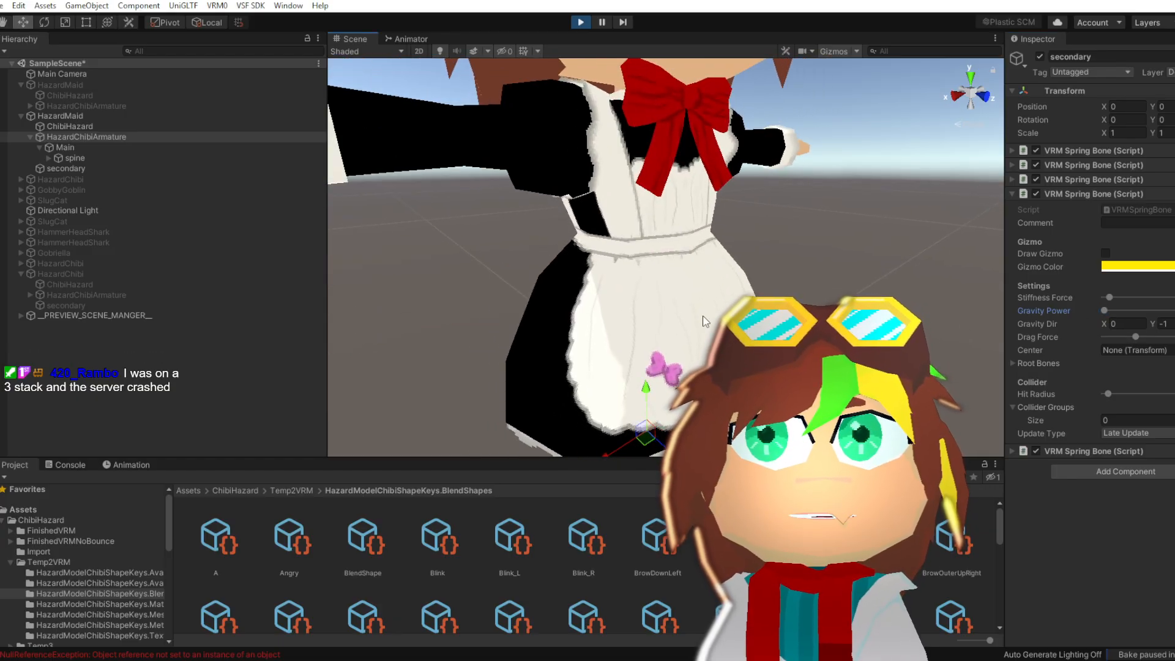
scroll(703, 320, down, 5)
mouse_move(684, 369)
mouse_down()
mouse_move(708, 383)
mouse_move(671, 386)
mouse_up()
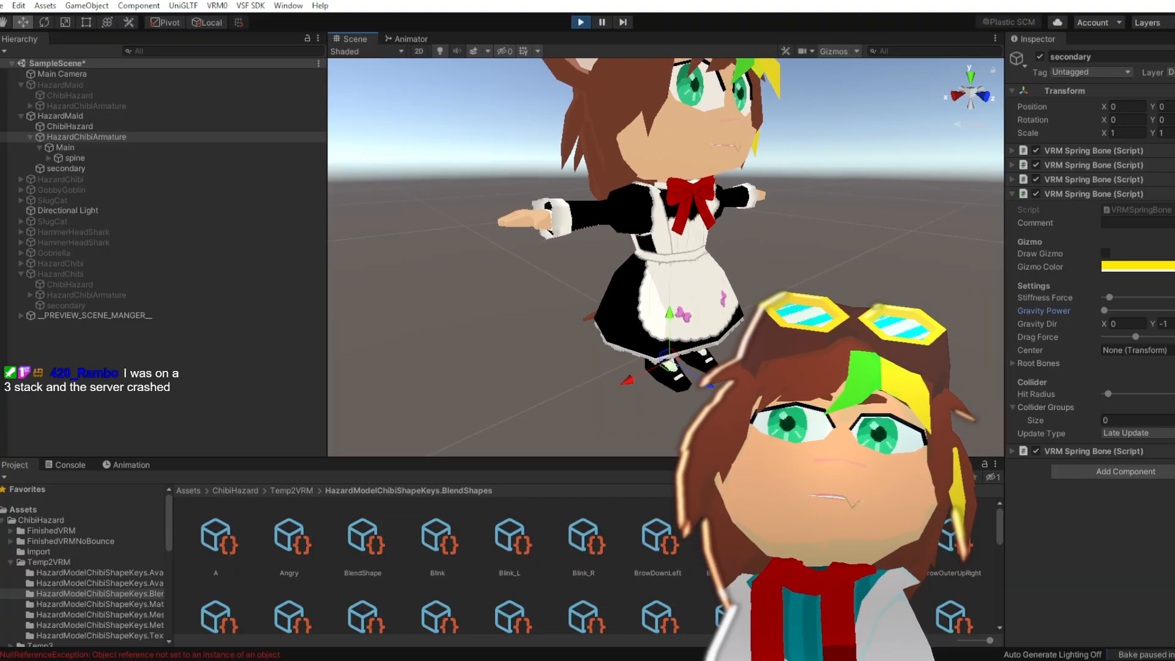
alt+drag(819, 330, 682, 320)
middle_drag(866, 312, 651, 322)
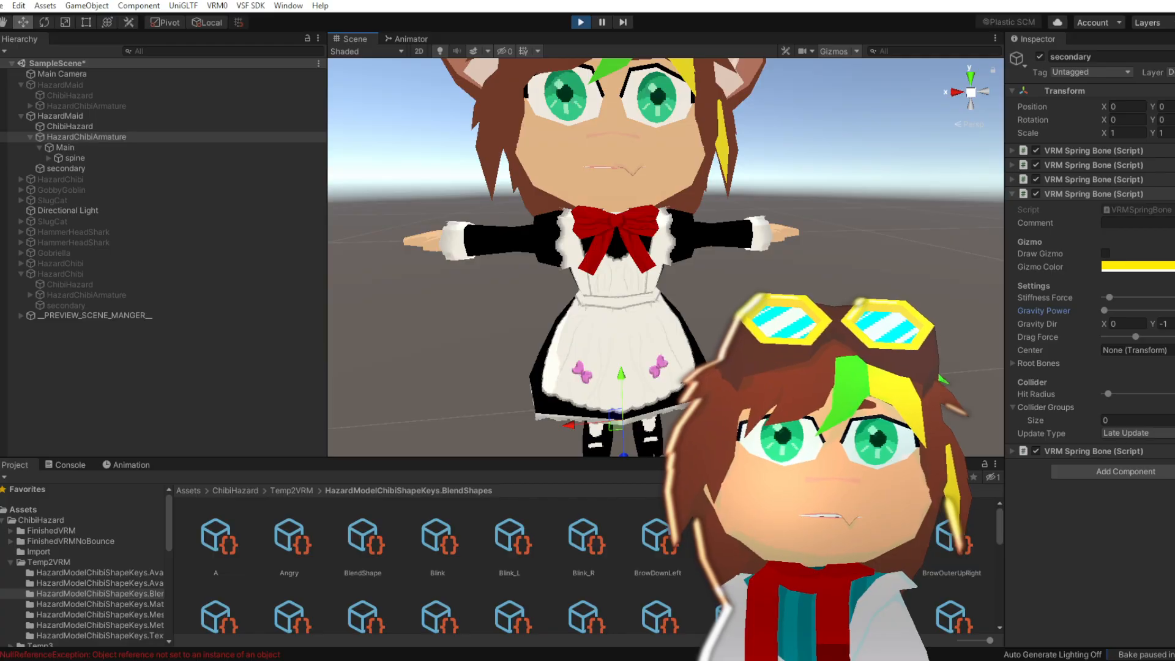
Copy the tuned bow VRM Spring Bone component and exit play mode
right_click(1093, 195)
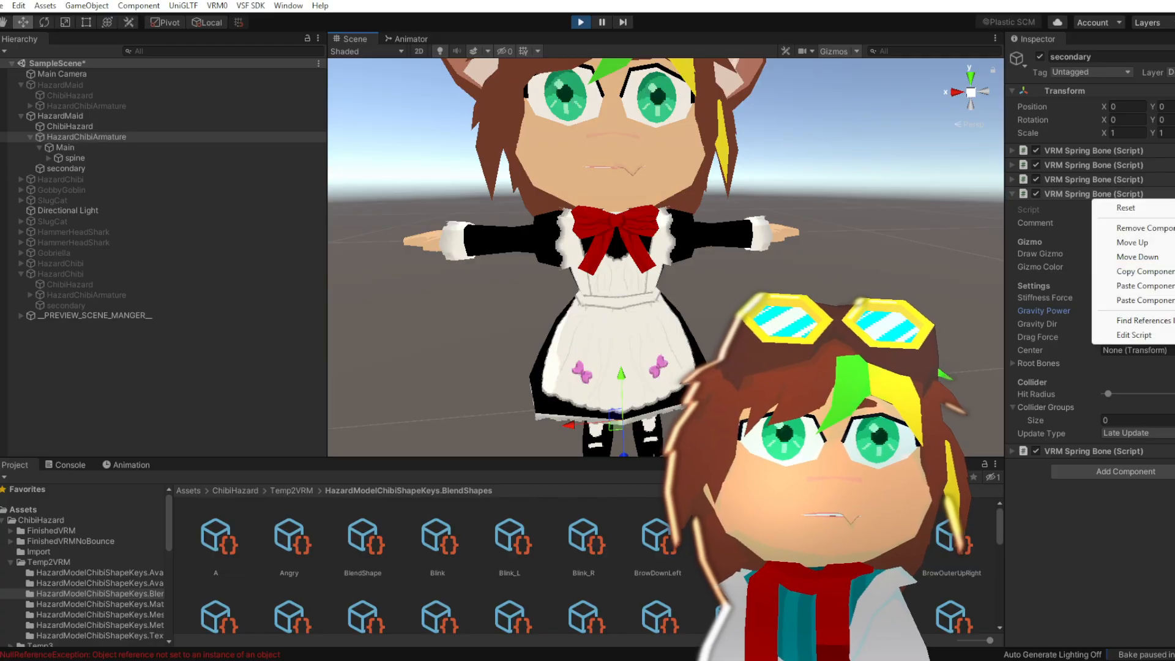
click(1156, 275)
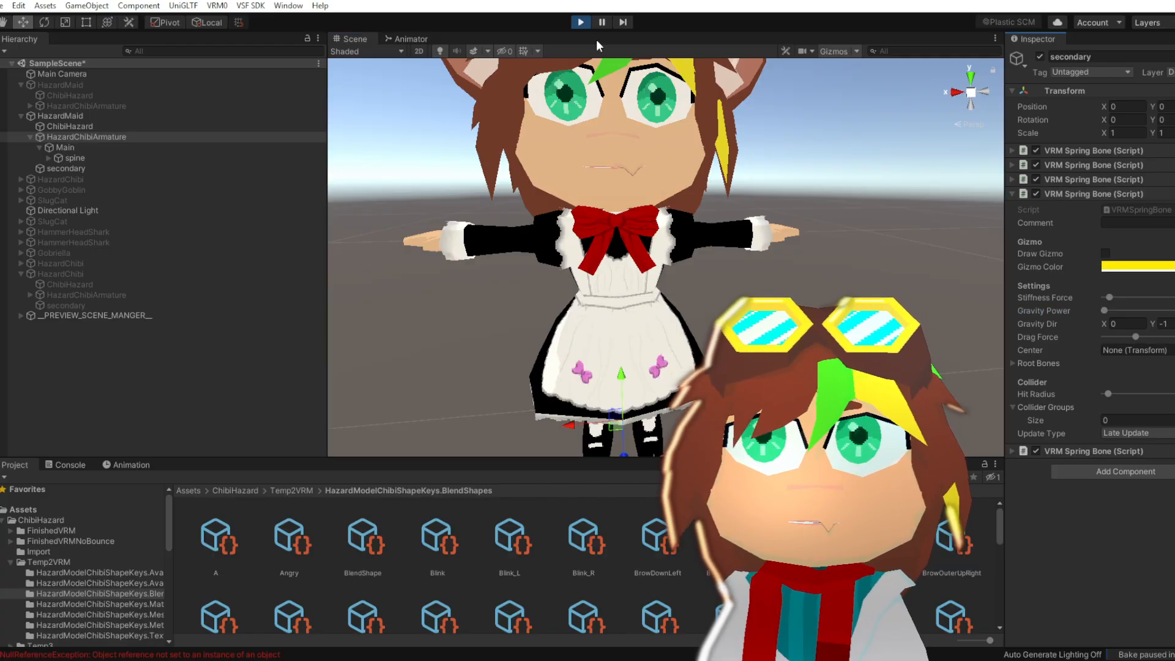
key(ctrl+p)
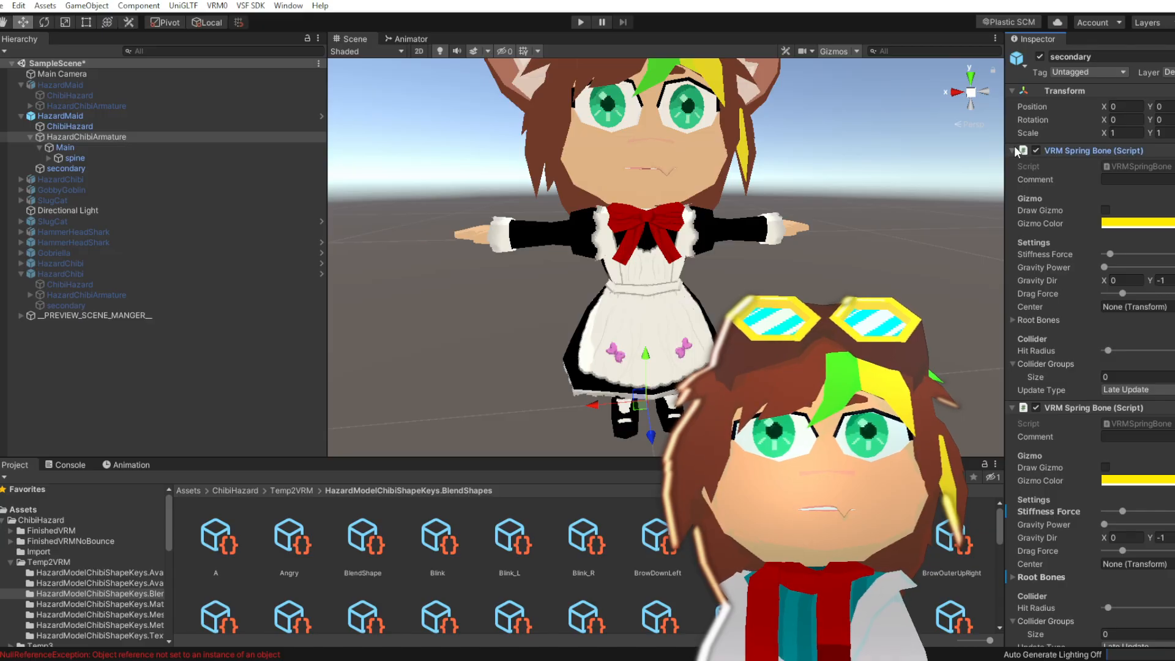
Paste the copied component values onto the VRM Spring Bone that holds the bow's root bones
click(1012, 180)
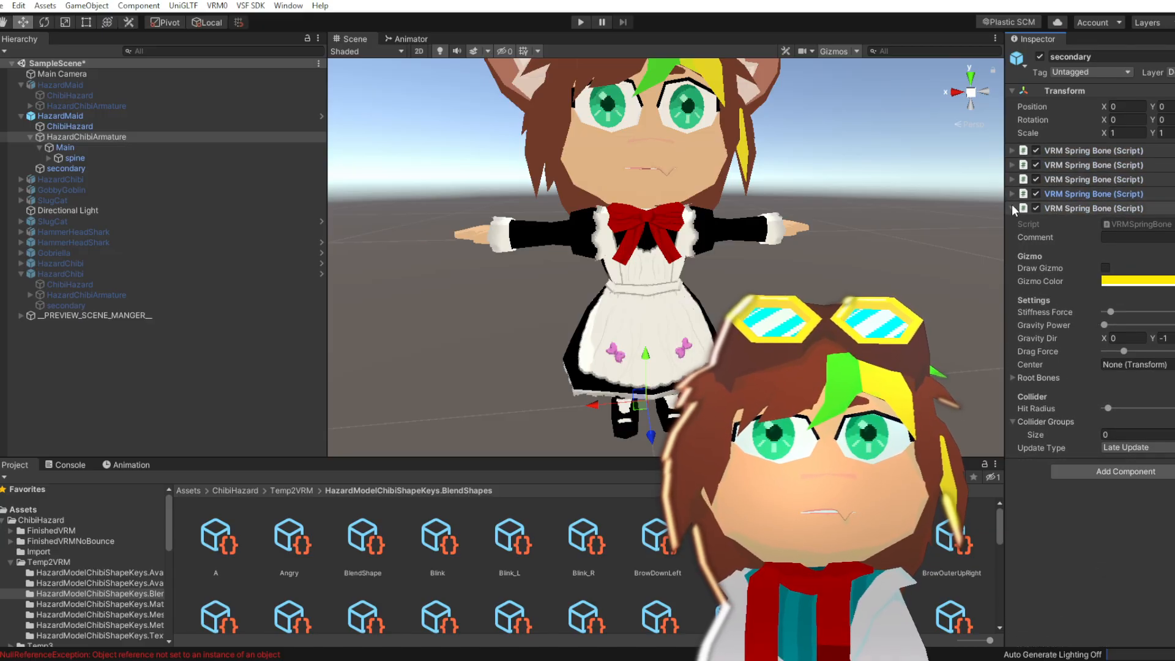
click(1012, 179)
click(1040, 194)
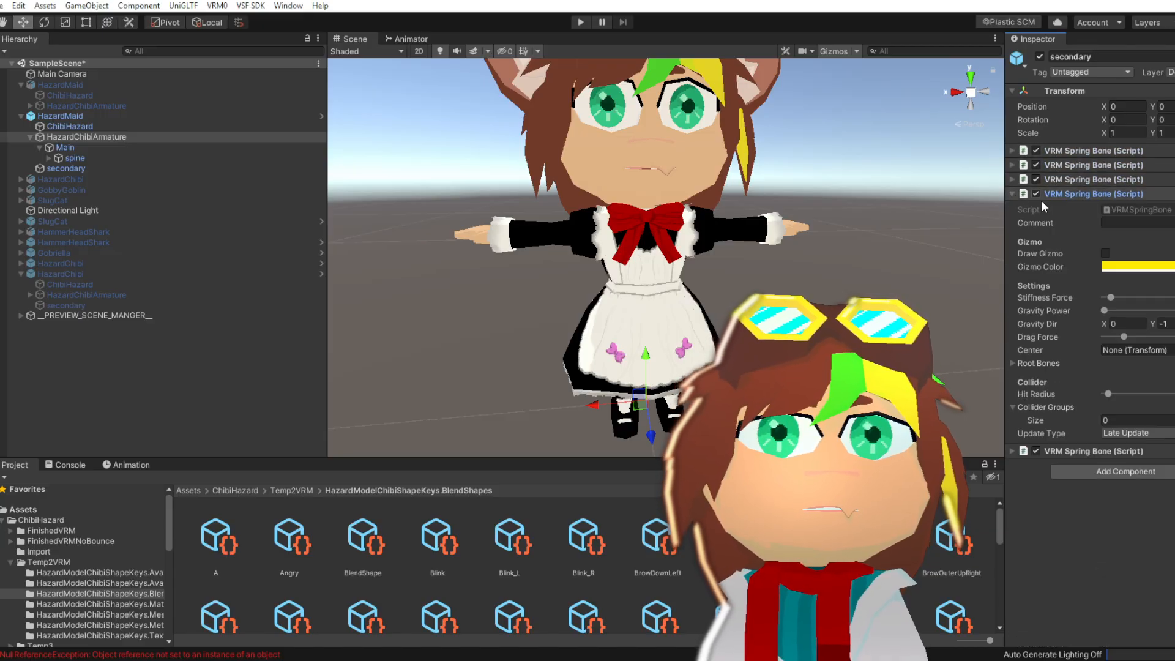
click(1014, 362)
click(1014, 363)
click(1172, 194)
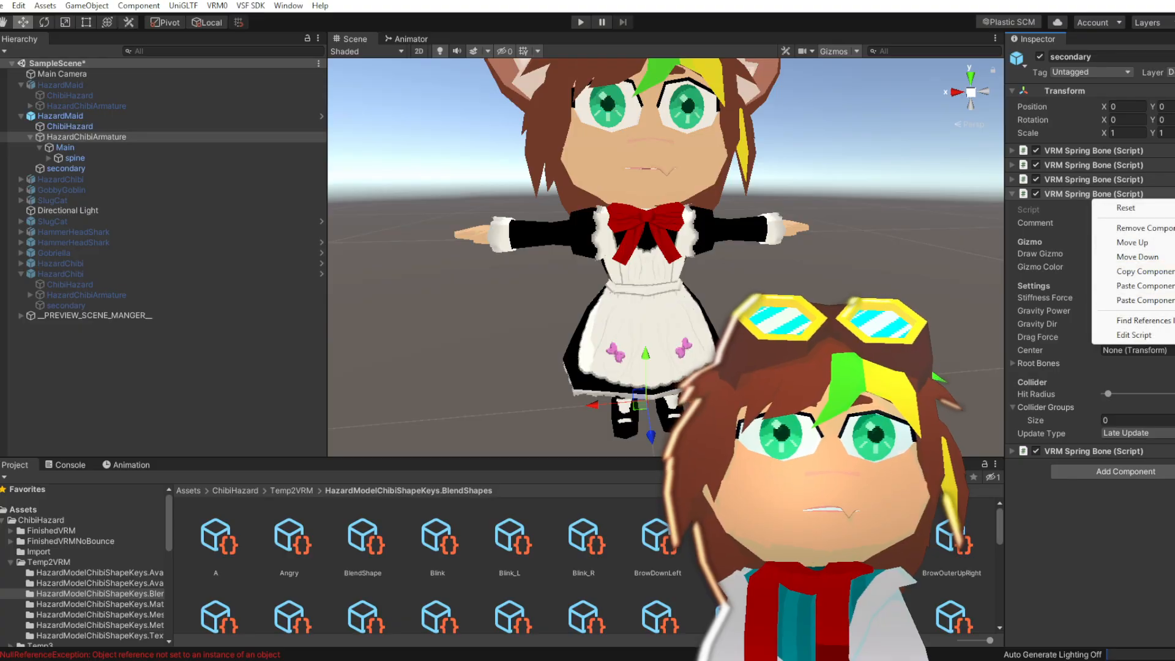
click(1156, 300)
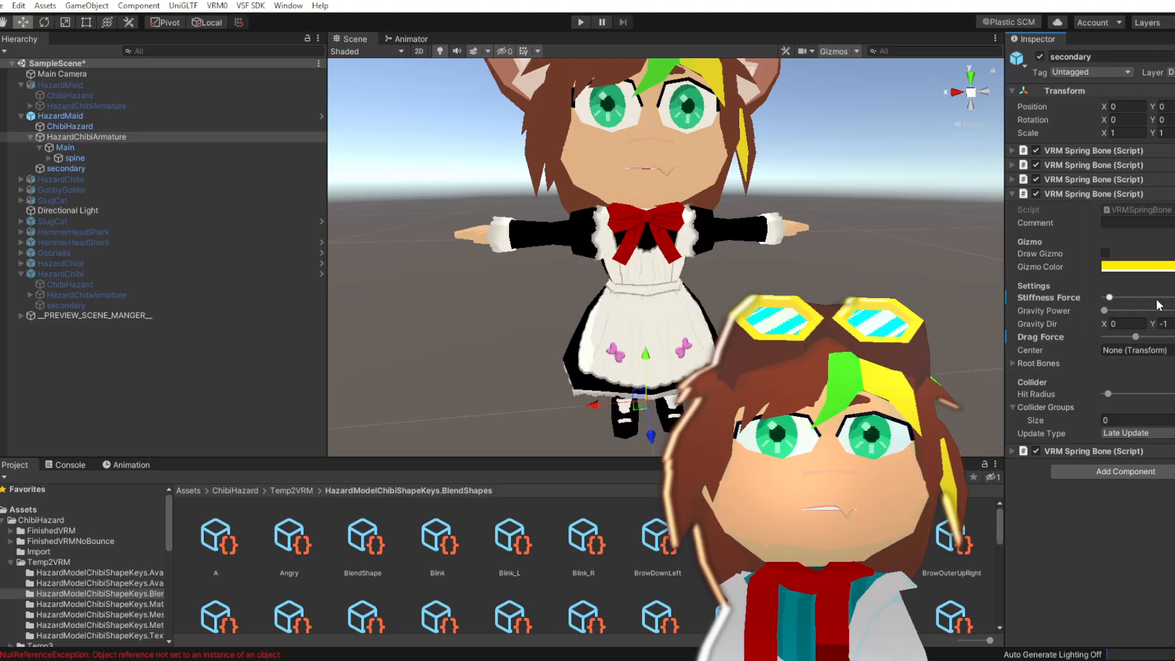
Collapse the bow's spring bone and show the root bones of the skirt's VRM Spring Bone
click(1013, 194)
click(1012, 208)
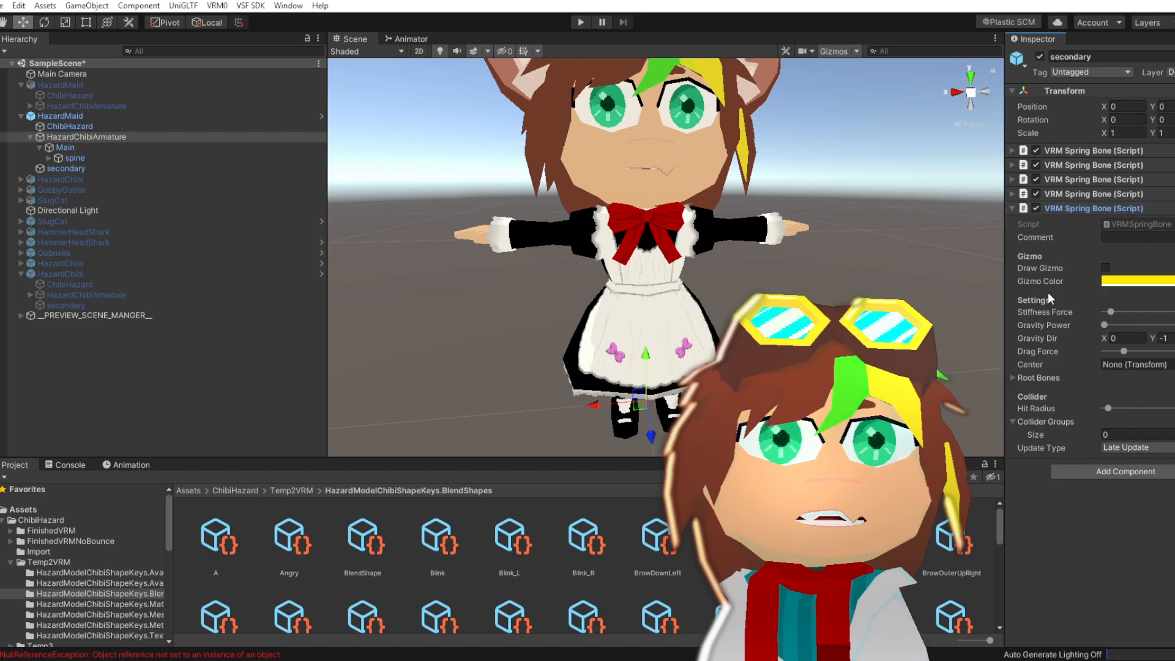
click(1013, 378)
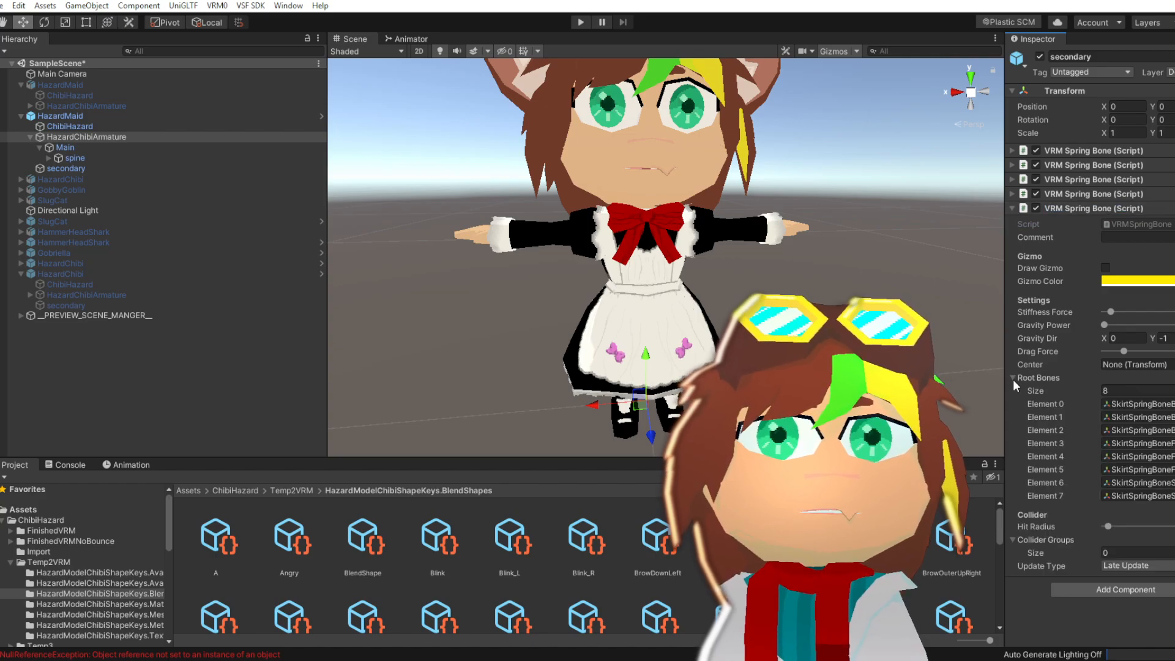
Enter play mode and collapse all the VRM Spring Bone components on the secondary object
key(ctrl+p)
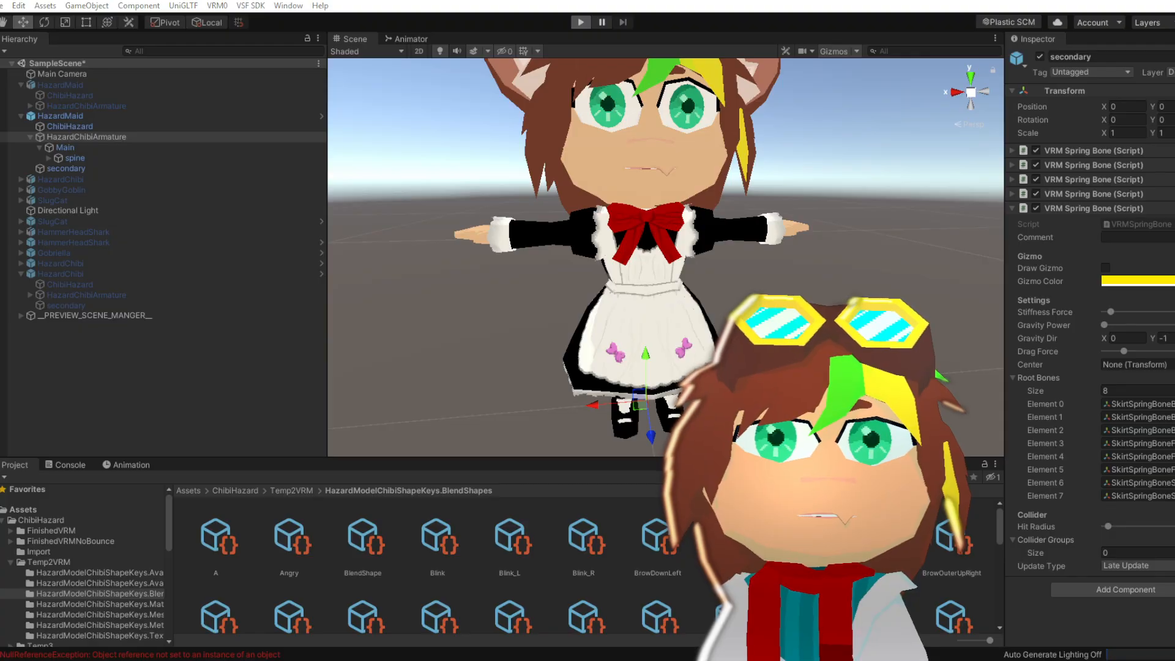
click(1012, 150)
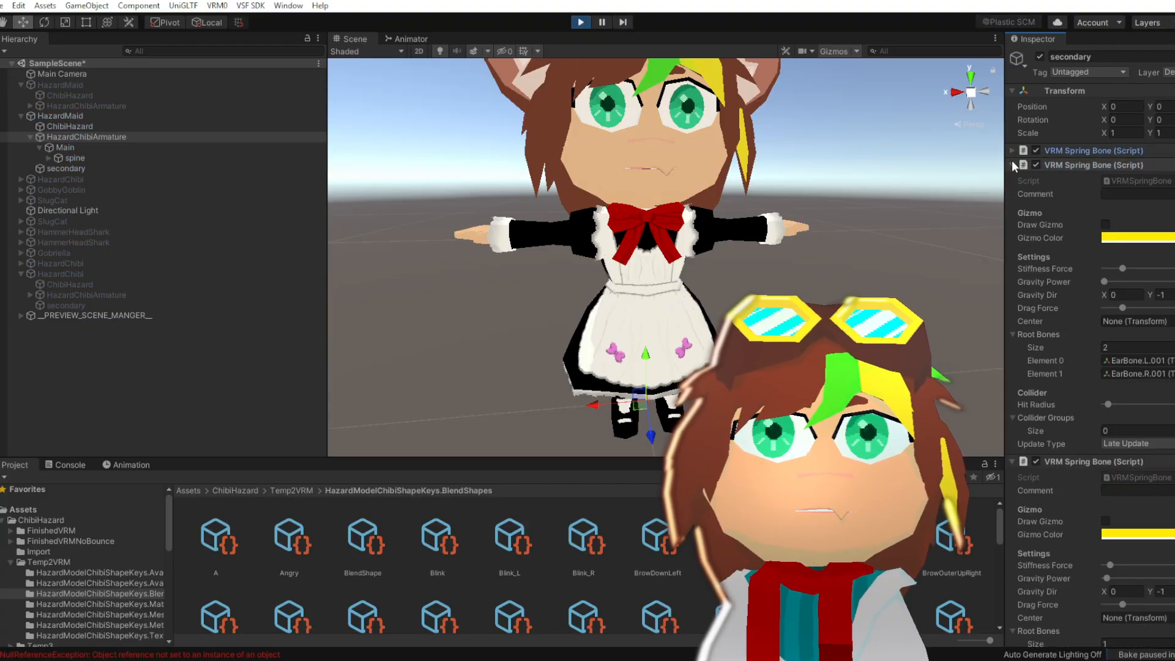
click(1011, 164)
click(1012, 178)
click(1010, 194)
click(1011, 208)
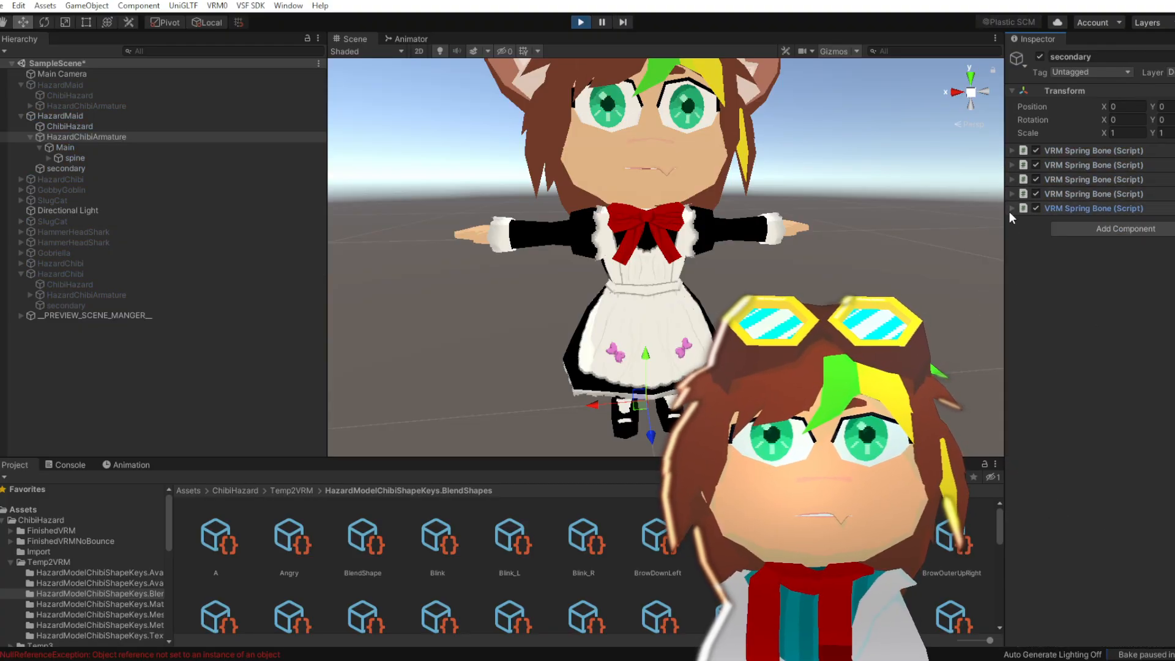
Lower the Stiffness Force of the skirt's VRM Spring Bone, raise its Drag Force and move the avatar to test the sway
click(1010, 208)
scroll(634, 340, up, 4)
mouse_move(624, 362)
middle_down()
mouse_move(635, 340)
mouse_move(611, 363)
middle_up()
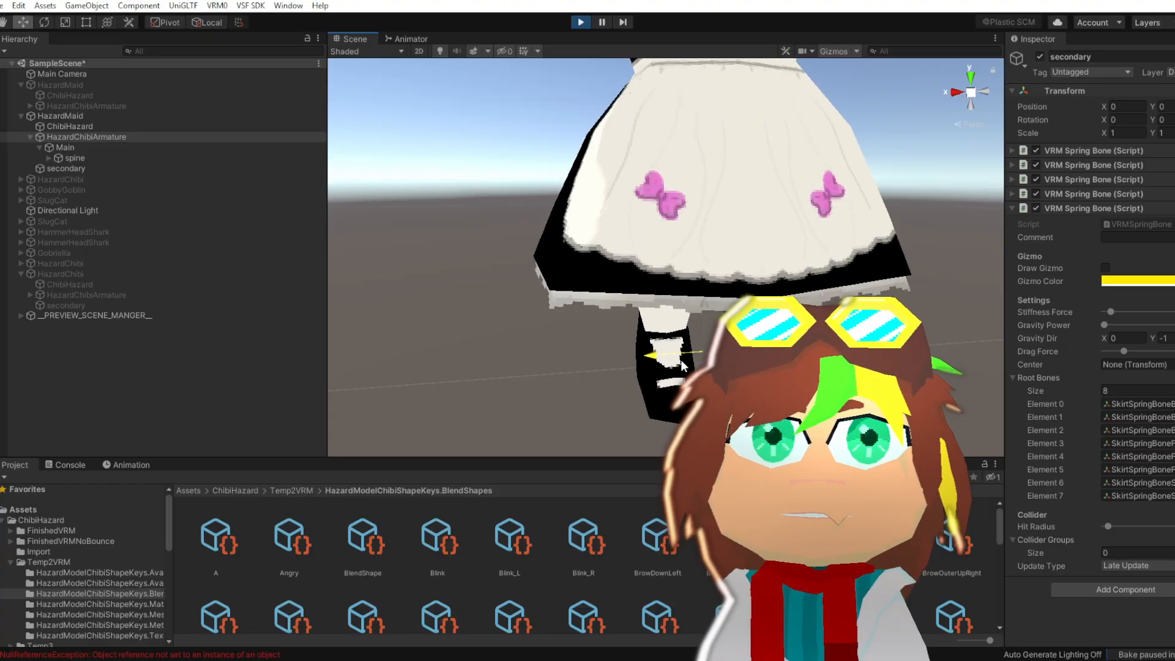
click(1109, 313)
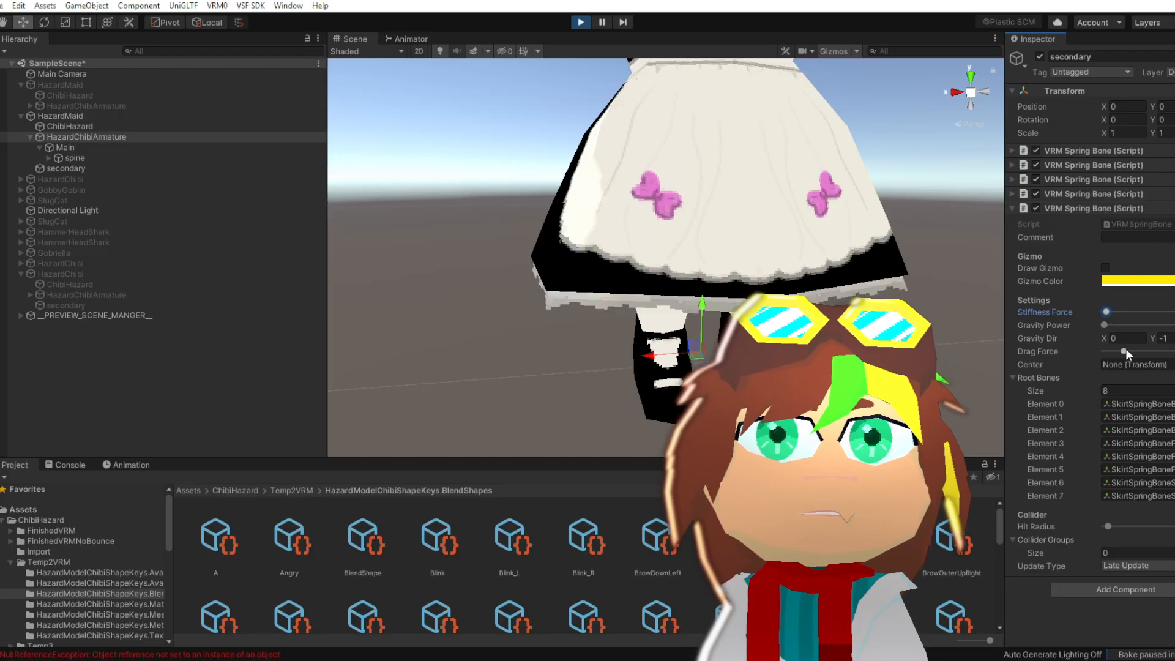
drag(1122, 351, 1128, 352)
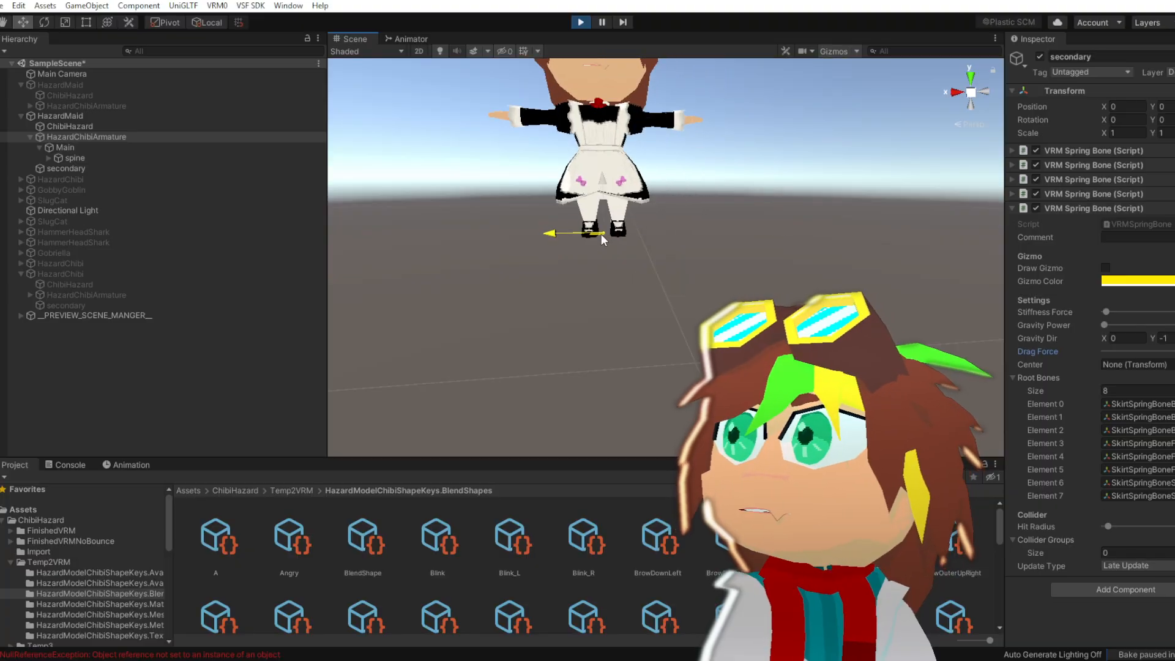
mouse_move(655, 257)
mouse_down()
mouse_move(612, 268)
mouse_move(684, 271)
mouse_move(670, 268)
mouse_up()
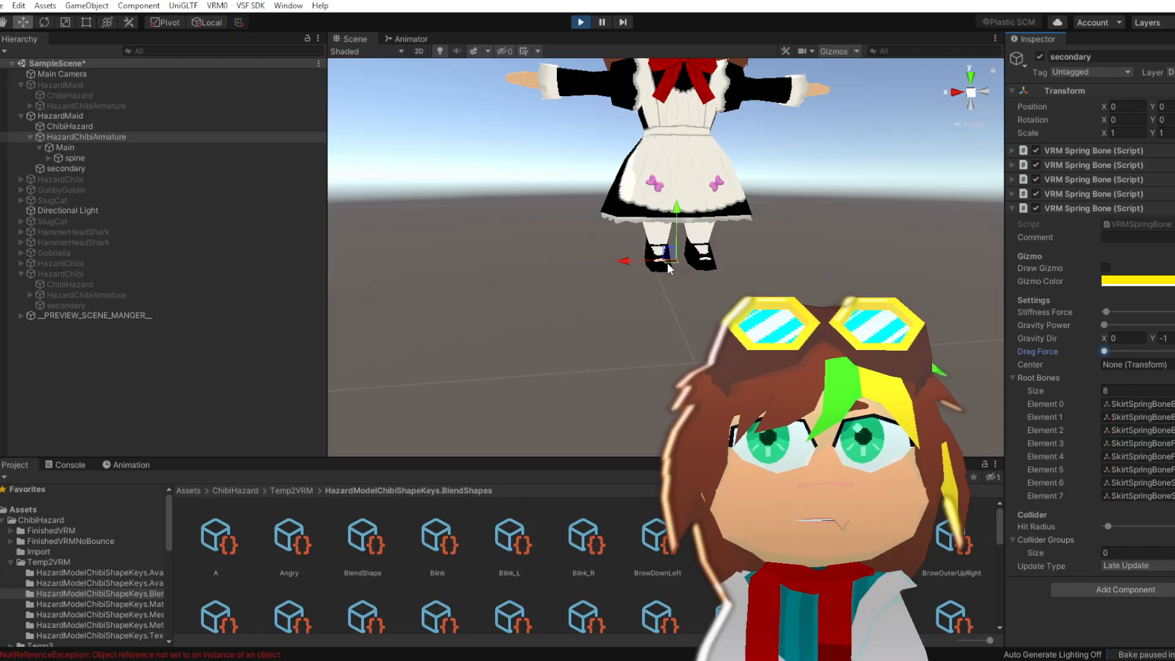
Test the skirt's sway with Drag Force at its minimum by moving the avatar around
drag(669, 268, 664, 277)
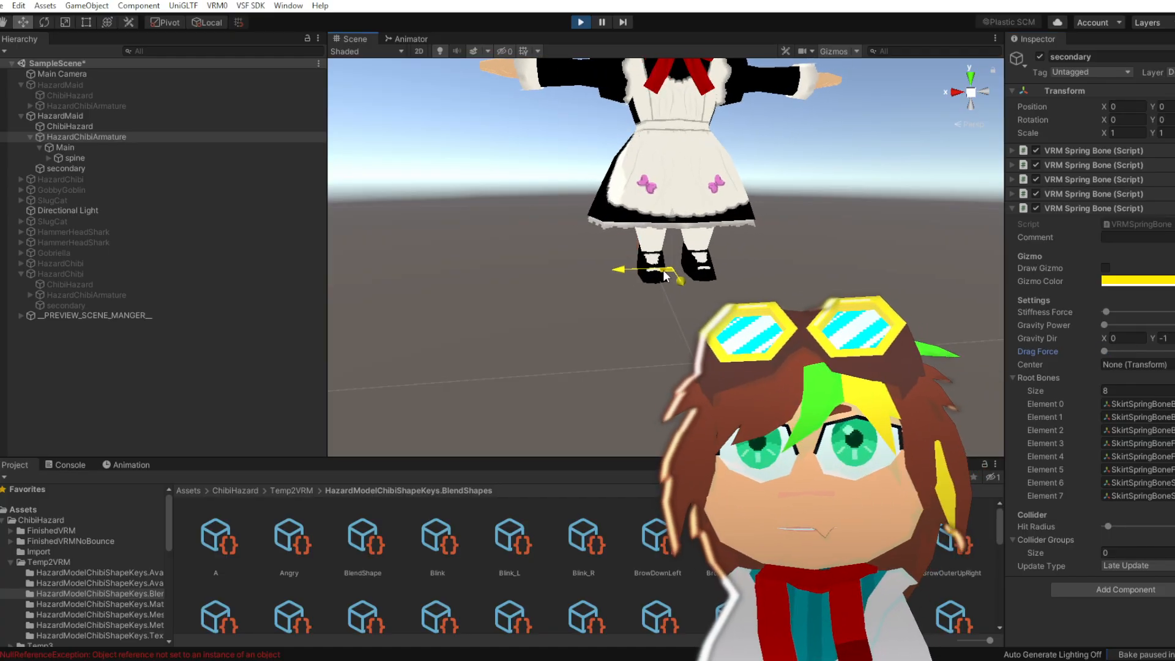
right_drag(658, 300, 650, 379)
mouse_move(644, 358)
mouse_down()
mouse_move(654, 370)
mouse_move(667, 361)
mouse_up()
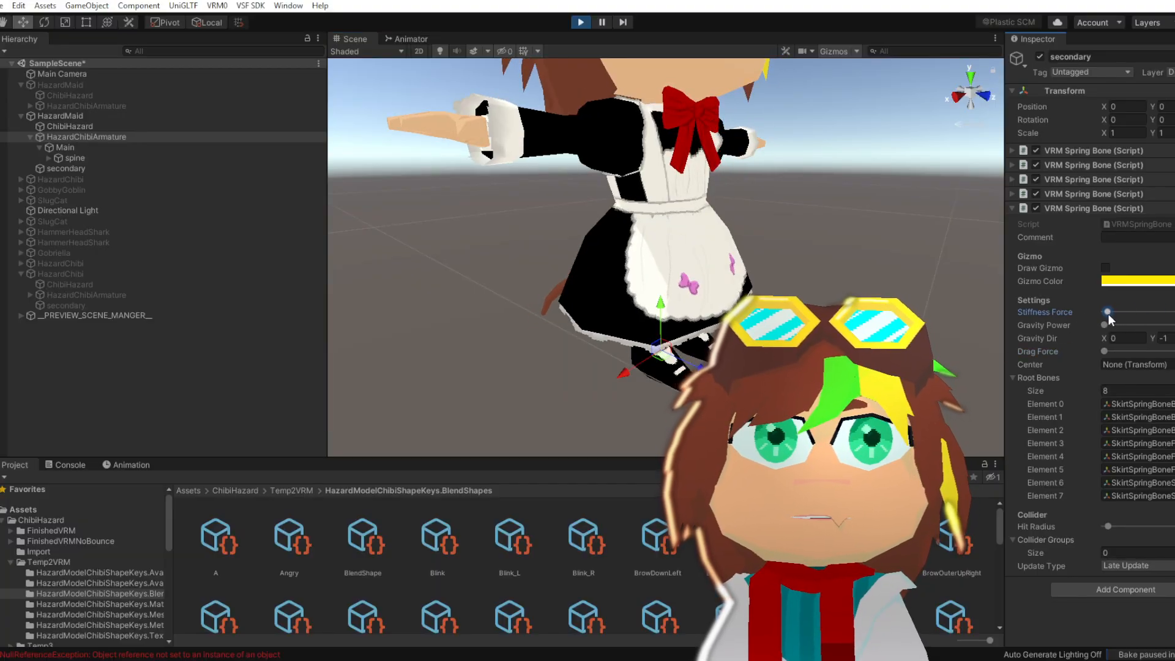
Raise the skirt's Stiffness Force slightly, return Drag Force to its minimum and test by moving the avatar in side view
drag(663, 354, 777, 376)
mouse_move(710, 347)
mouse_down()
mouse_move(724, 348)
mouse_move(442, 347)
mouse_move(715, 347)
mouse_move(704, 347)
mouse_up()
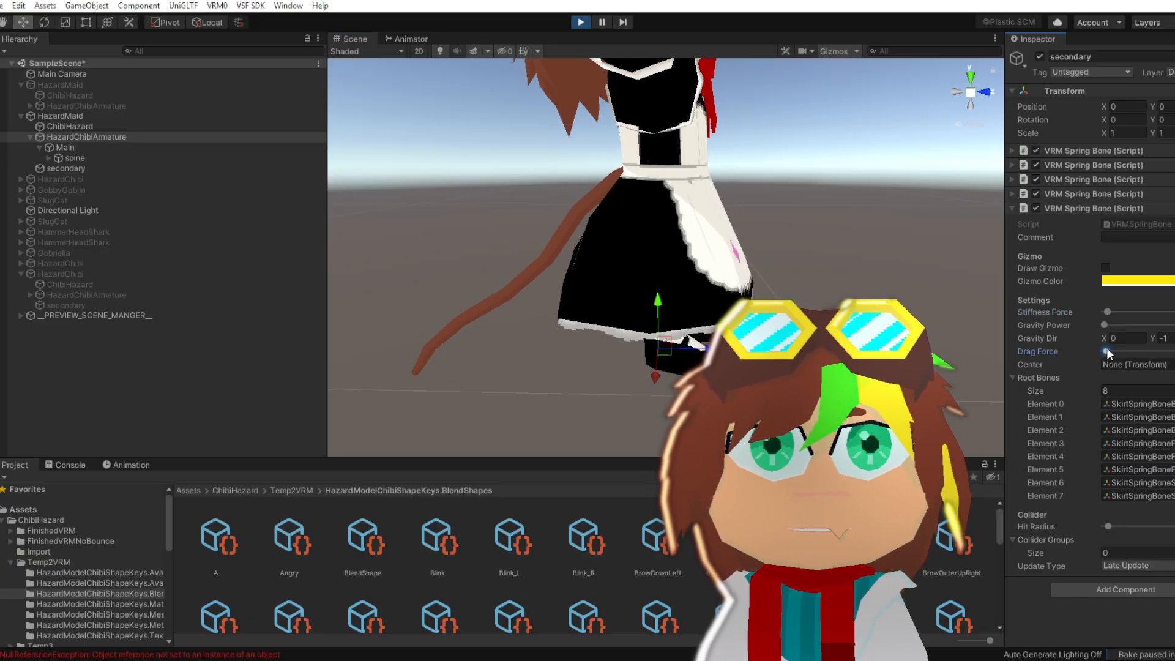
mouse_move(710, 347)
mouse_down()
mouse_move(812, 347)
mouse_move(667, 348)
mouse_move(721, 357)
mouse_up()
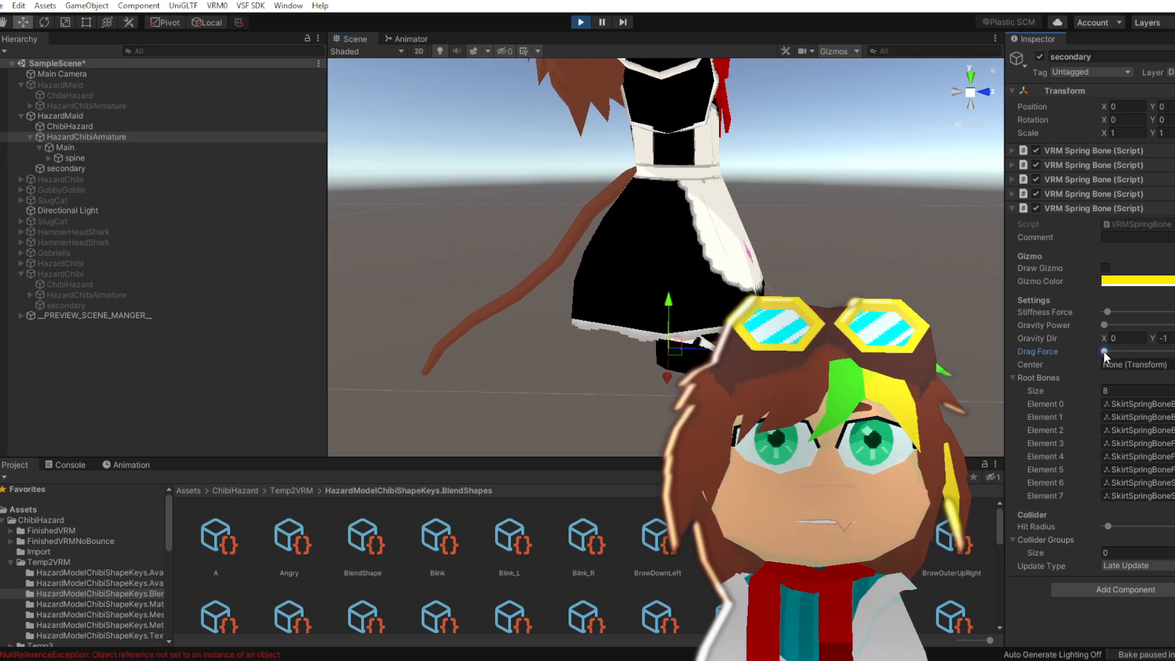
mouse_move(702, 355)
mouse_down()
mouse_move(588, 353)
mouse_move(688, 358)
mouse_up()
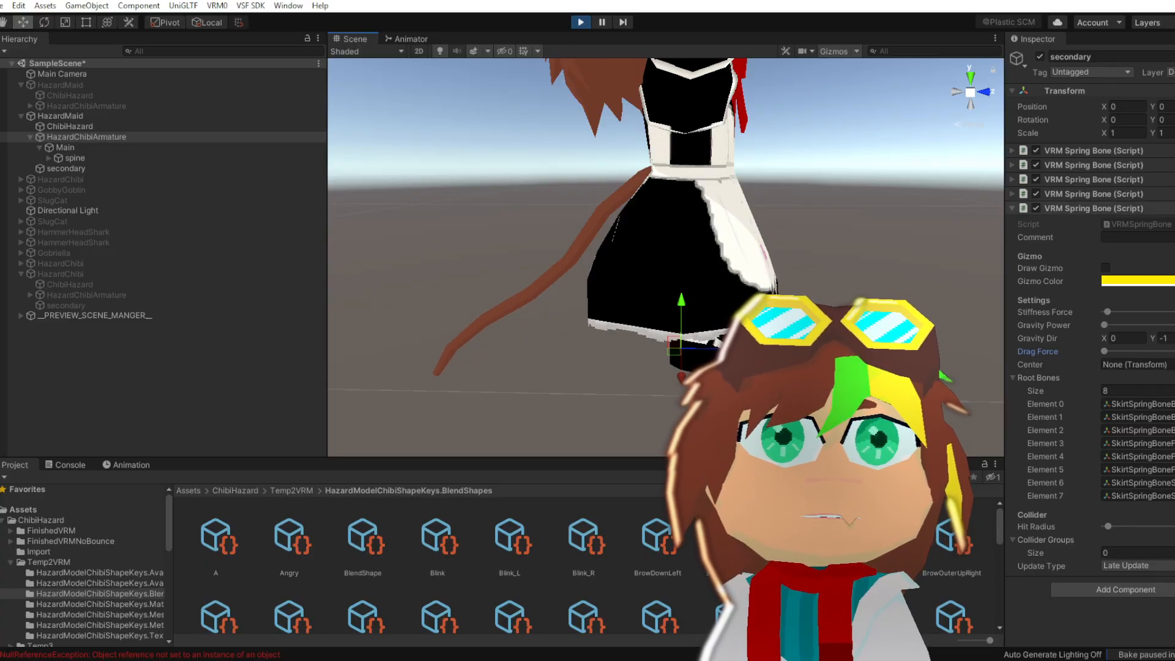
Copy the tuned skirt VRM Spring Bone component and exit play mode
right_click(1092, 211)
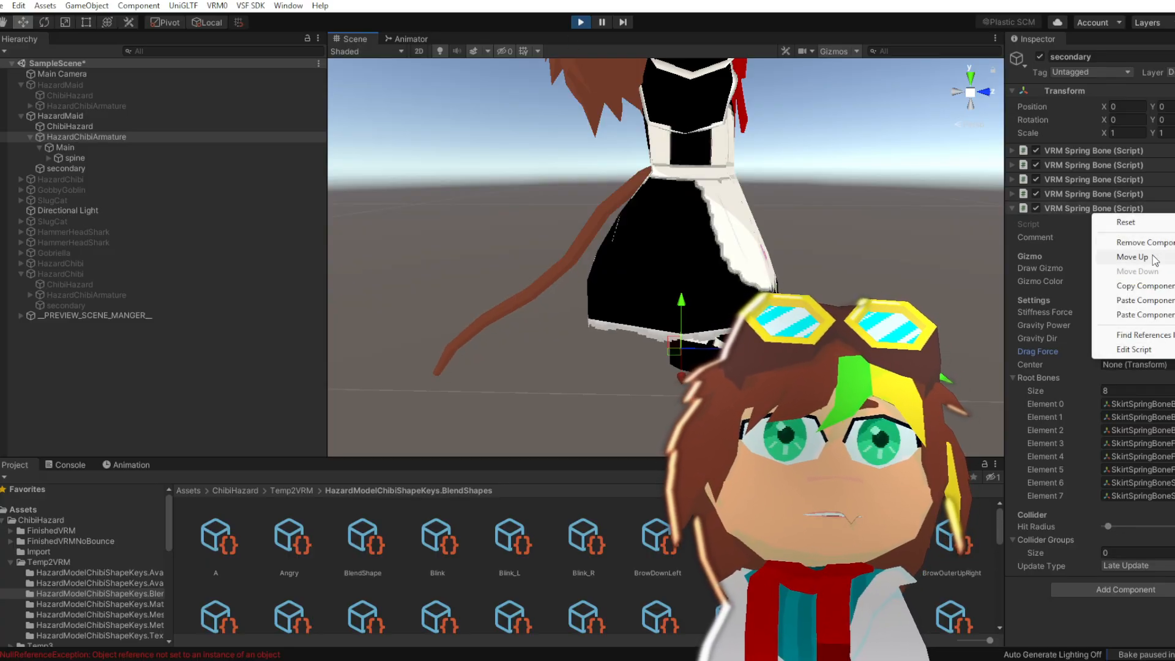
click(1148, 288)
click(580, 22)
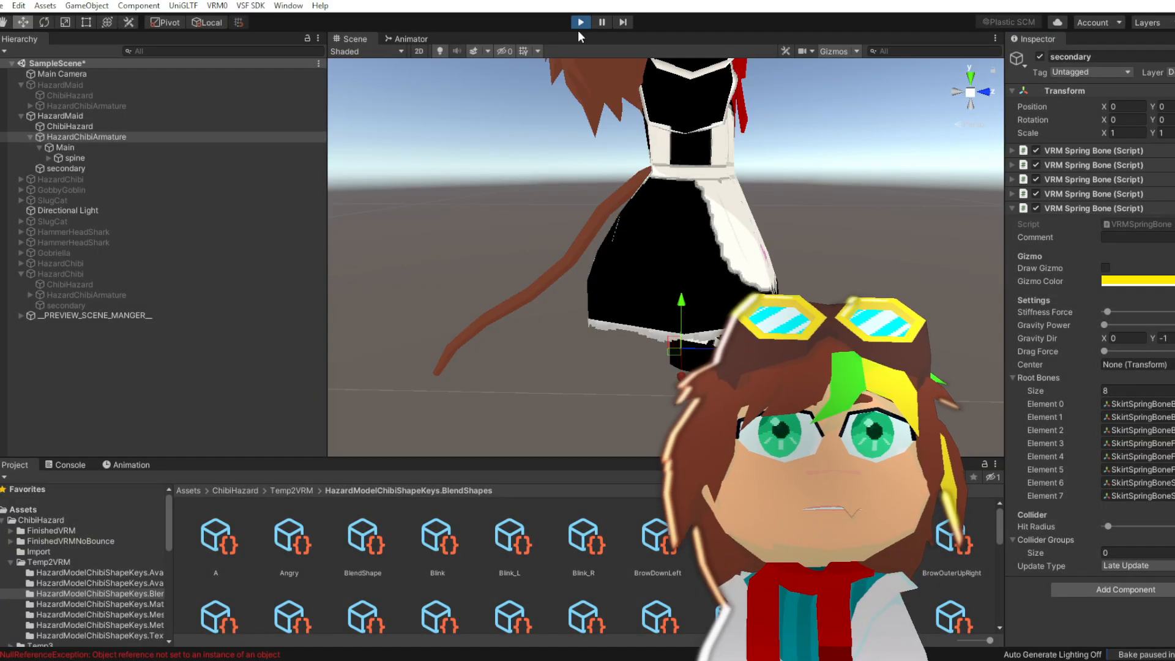
Collapse all the VRM Spring Bone components and paste the copied values onto the last one, which drives the skirt
click(1011, 150)
click(1013, 164)
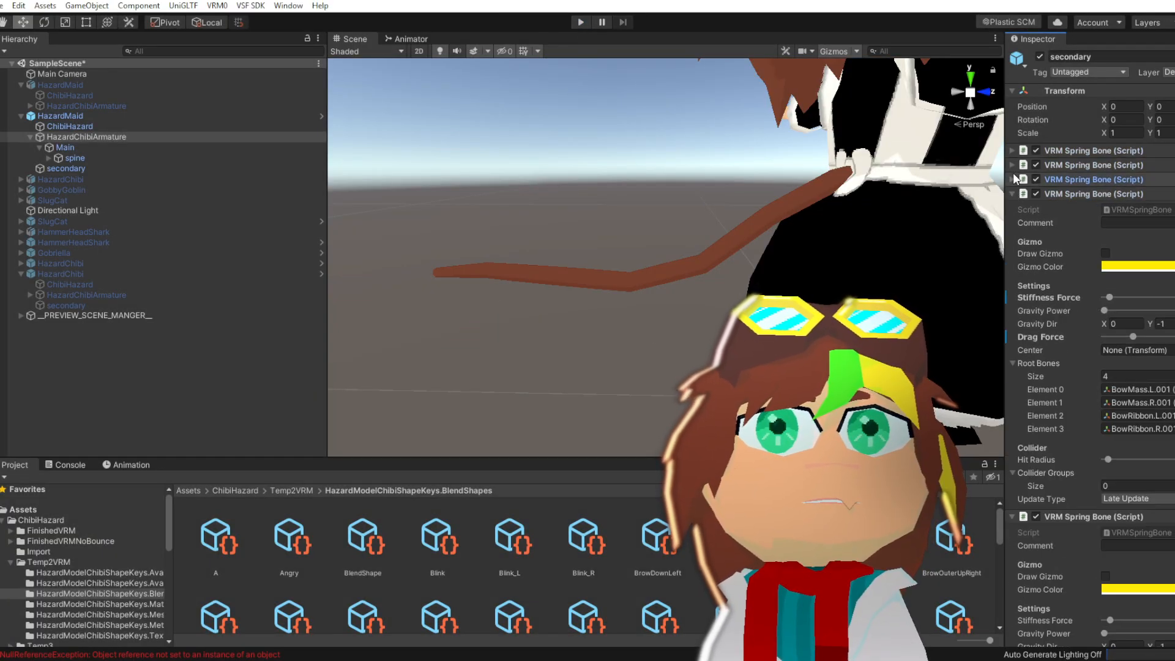
click(1013, 179)
click(1014, 193)
click(1014, 208)
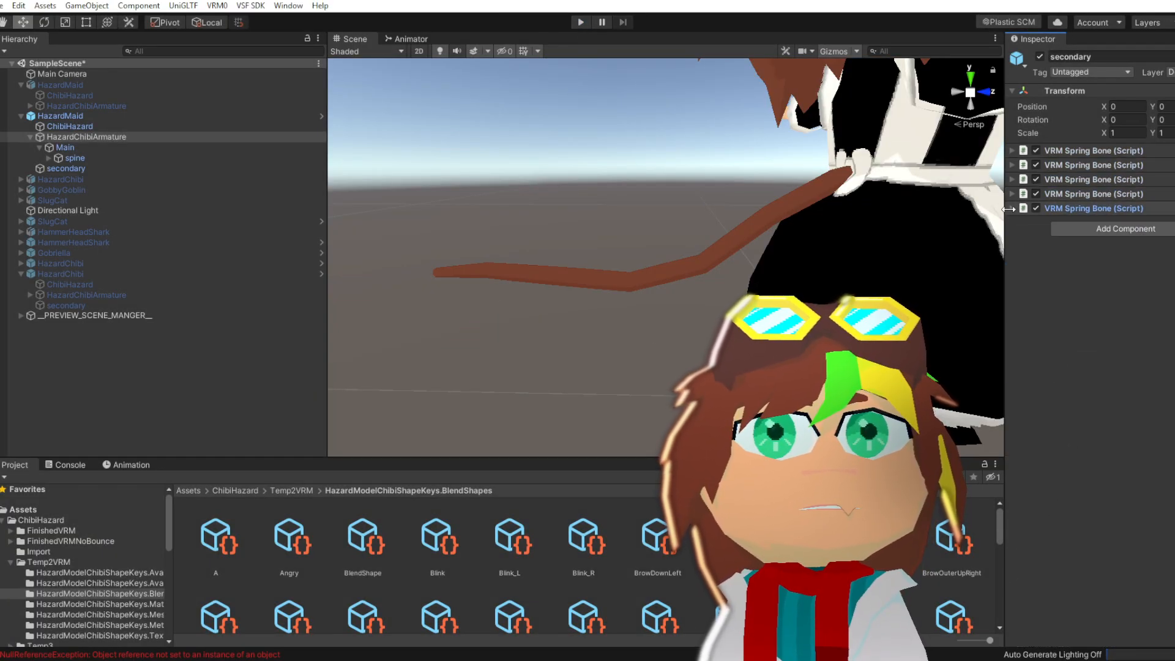
click(1012, 208)
click(1013, 211)
right_click(1091, 208)
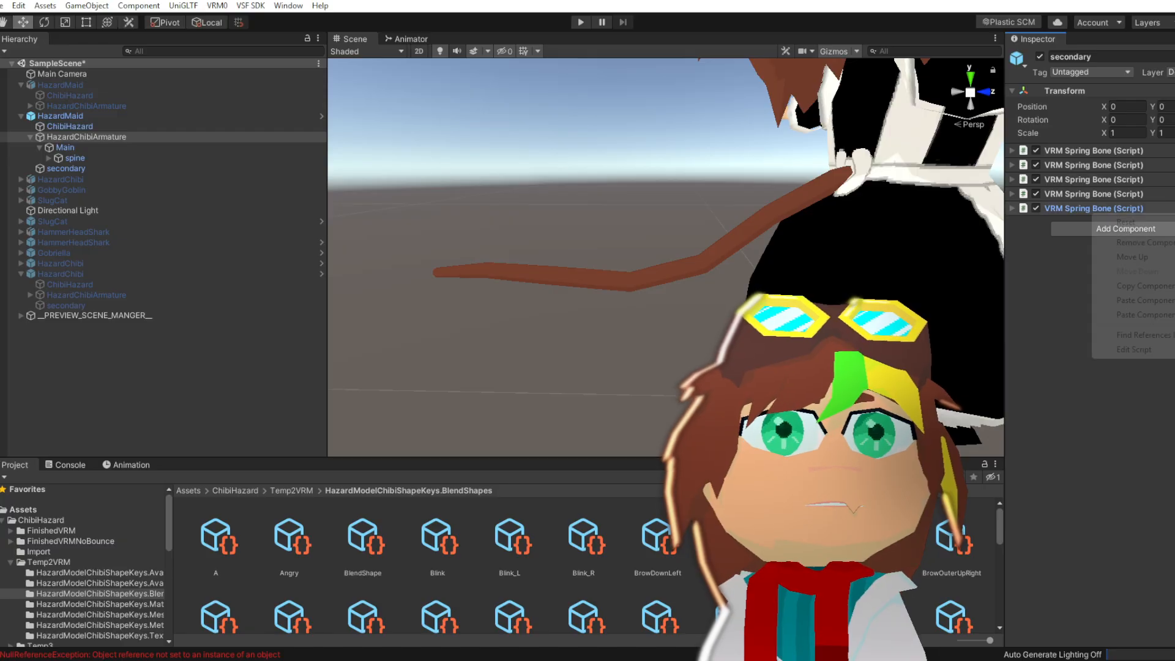
click(1138, 315)
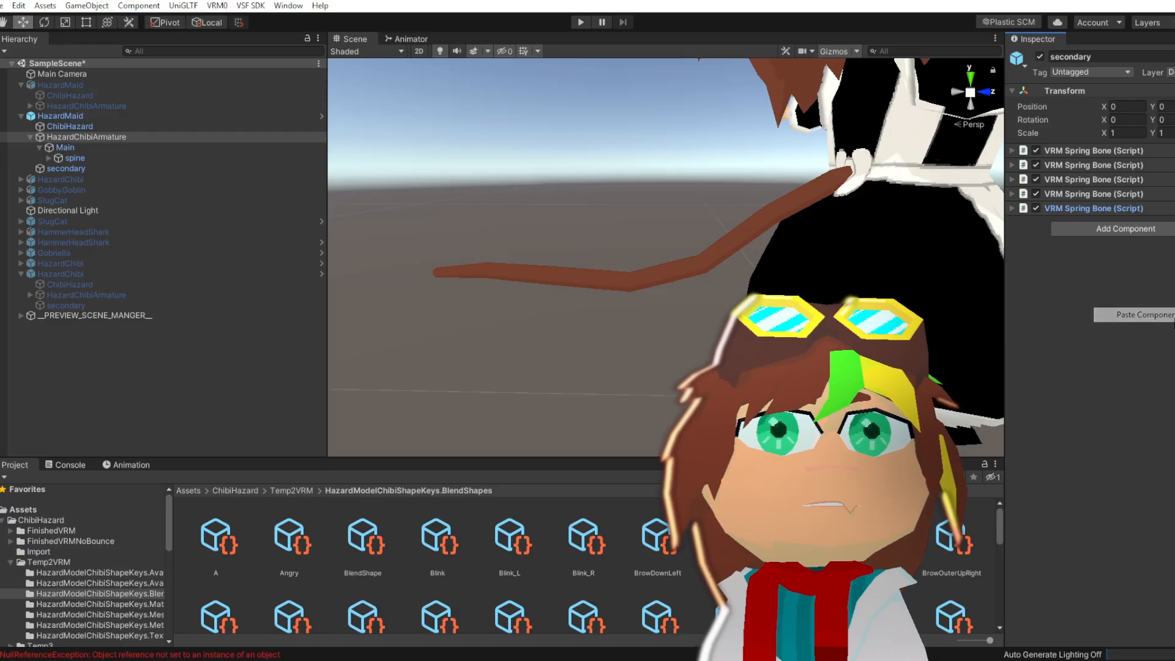
Set the Gravity Power of the tail's VRM Spring Bone to 0
click(1011, 180)
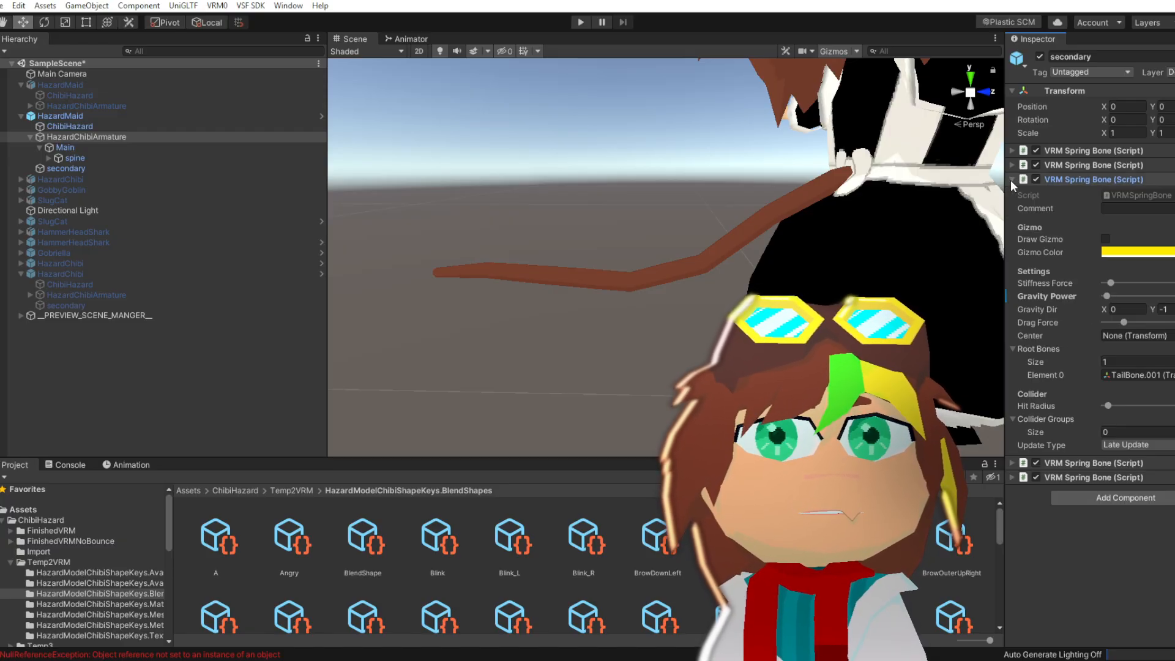
drag(1106, 297, 1076, 297)
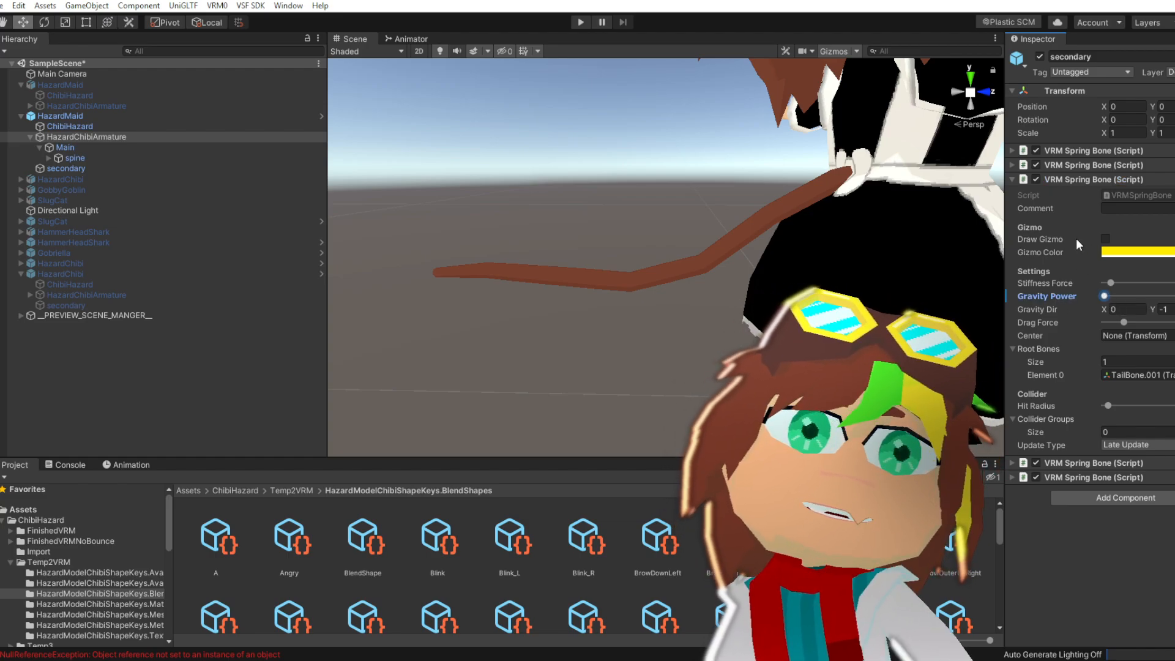
Review the spring bone settings of the hair and the bow on the secondary object
click(1012, 164)
click(1011, 162)
click(1009, 152)
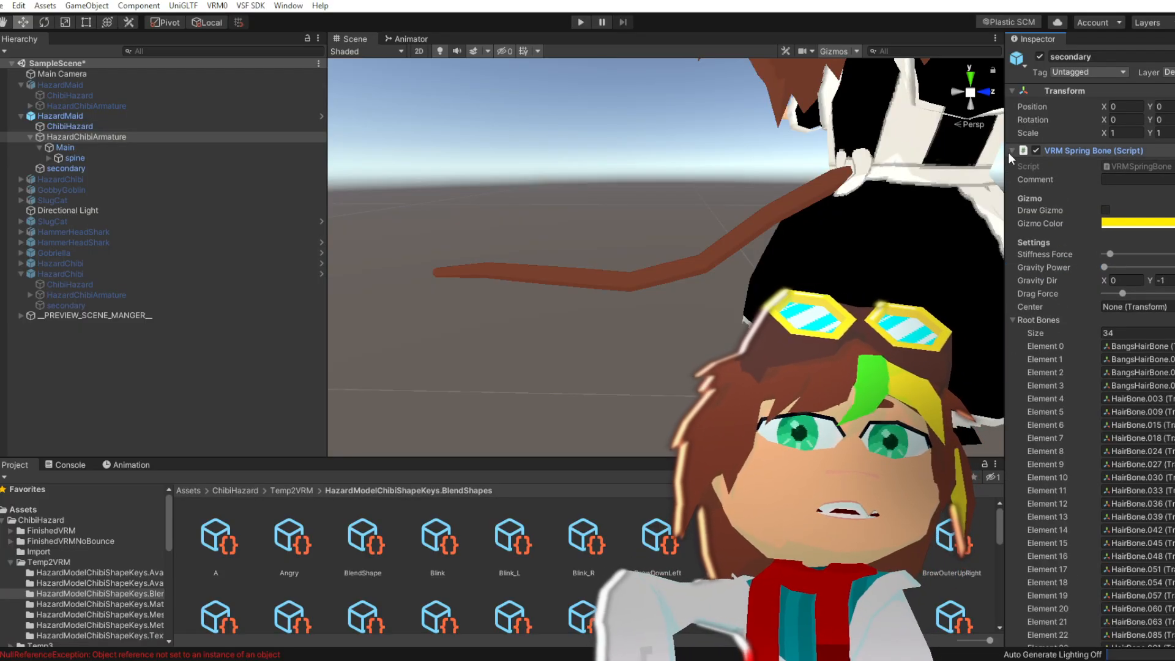
click(1009, 152)
click(1013, 180)
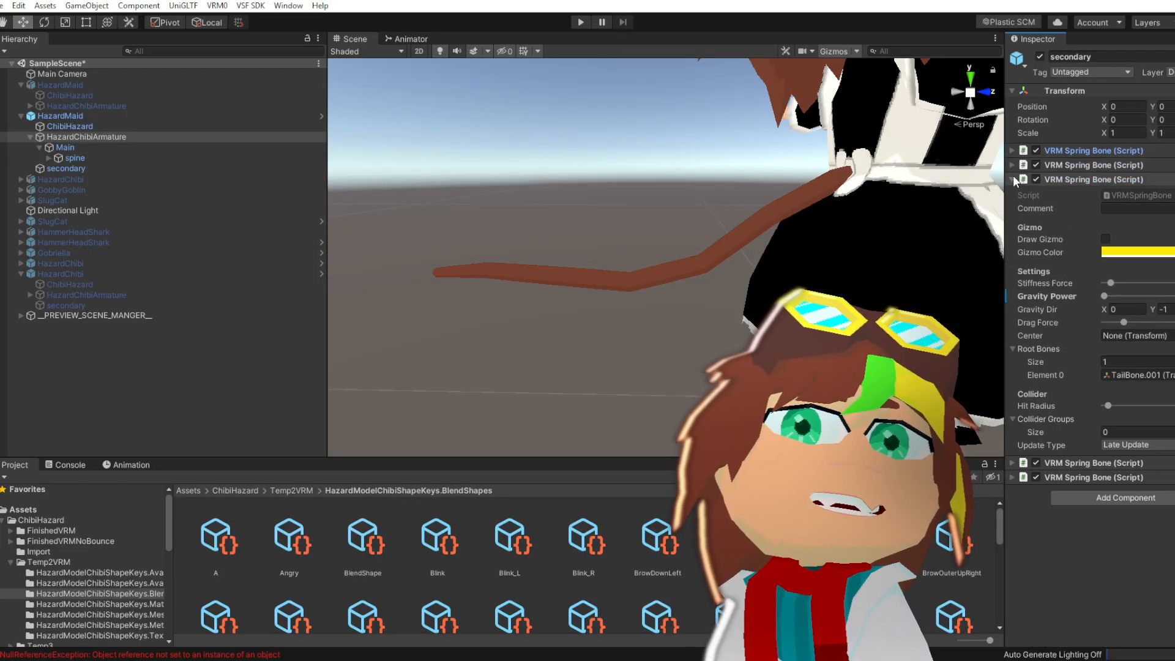
click(1013, 179)
click(1014, 193)
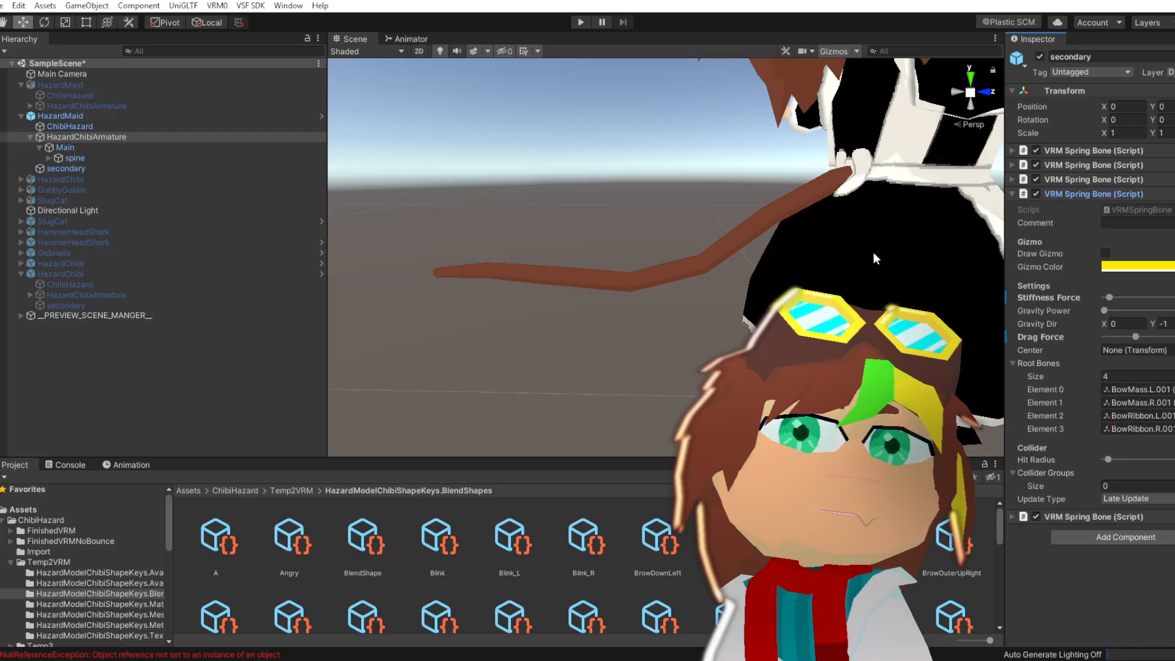
middle_drag(872, 252, 838, 271)
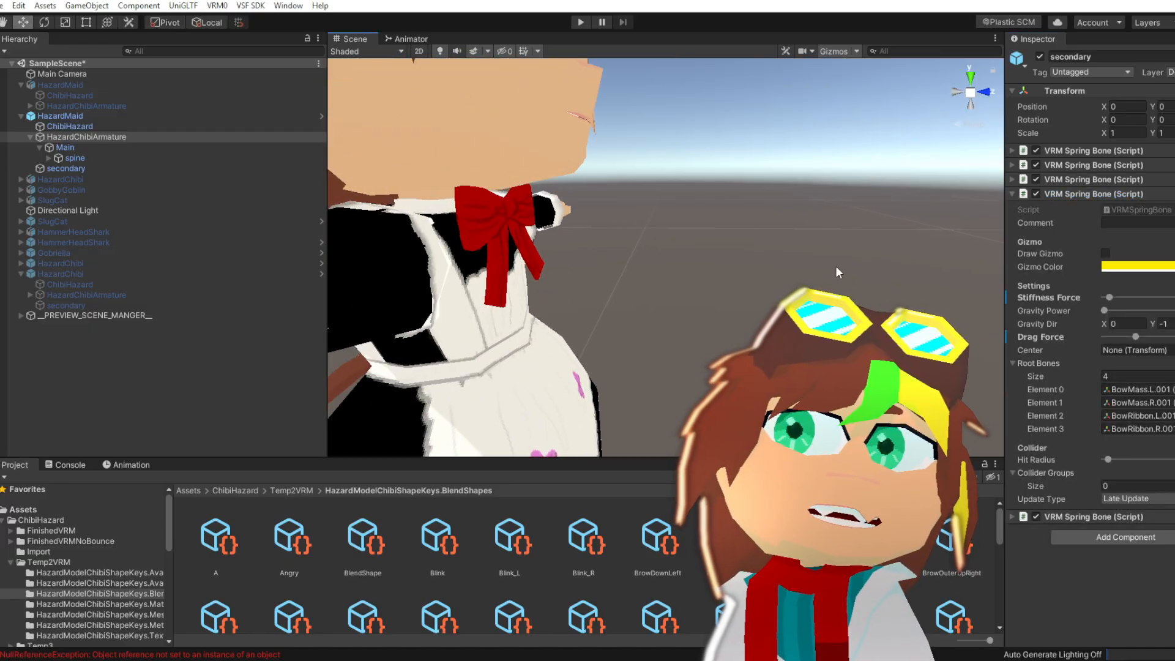
Test the combined hair, ear, bow, tail and skirt physics in play mode by moving the avatar, and exit play mode
click(573, 25)
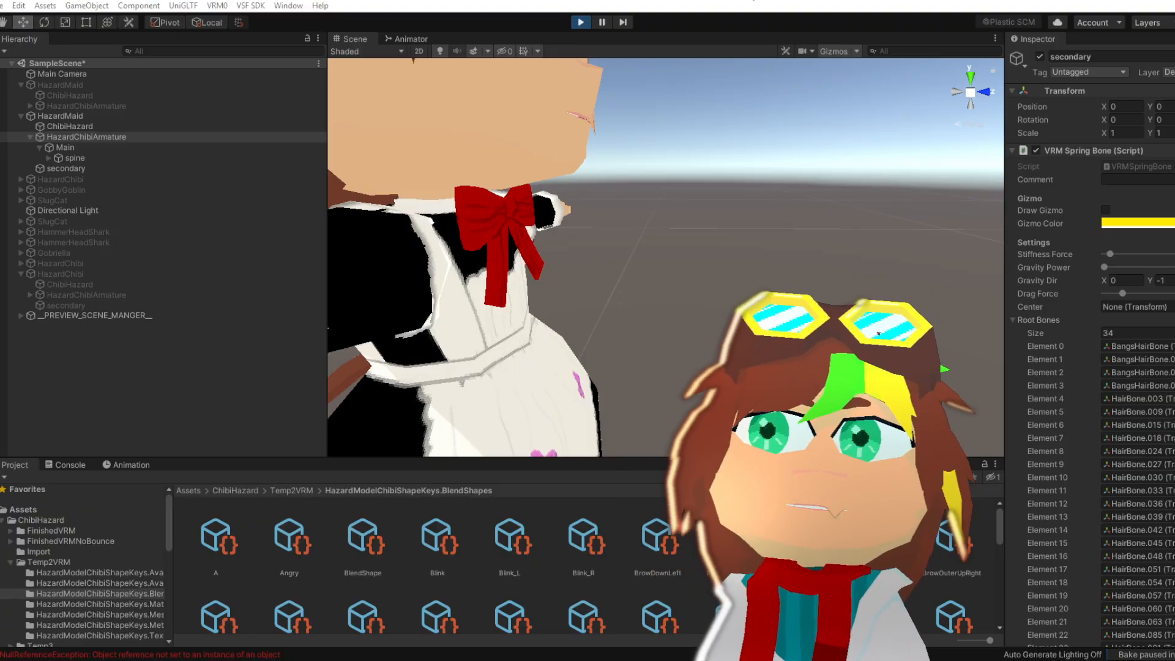
scroll(710, 228, down, 8)
drag(598, 403, 577, 337)
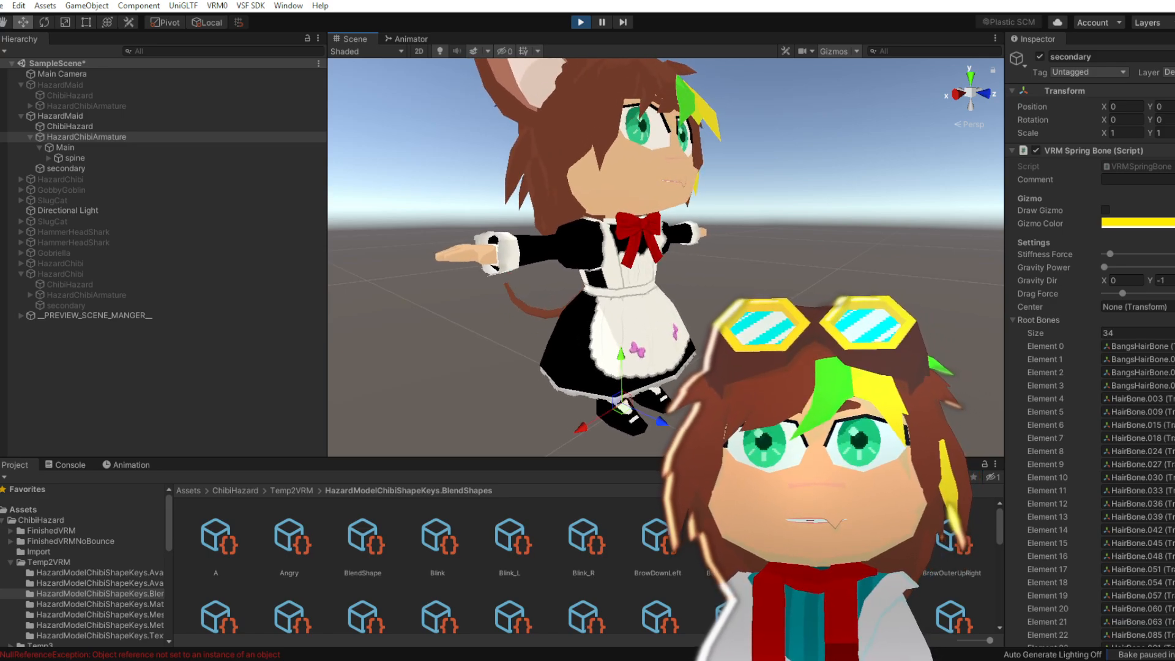
alt+drag(795, 374, 640, 354)
middle_drag(771, 361, 625, 351)
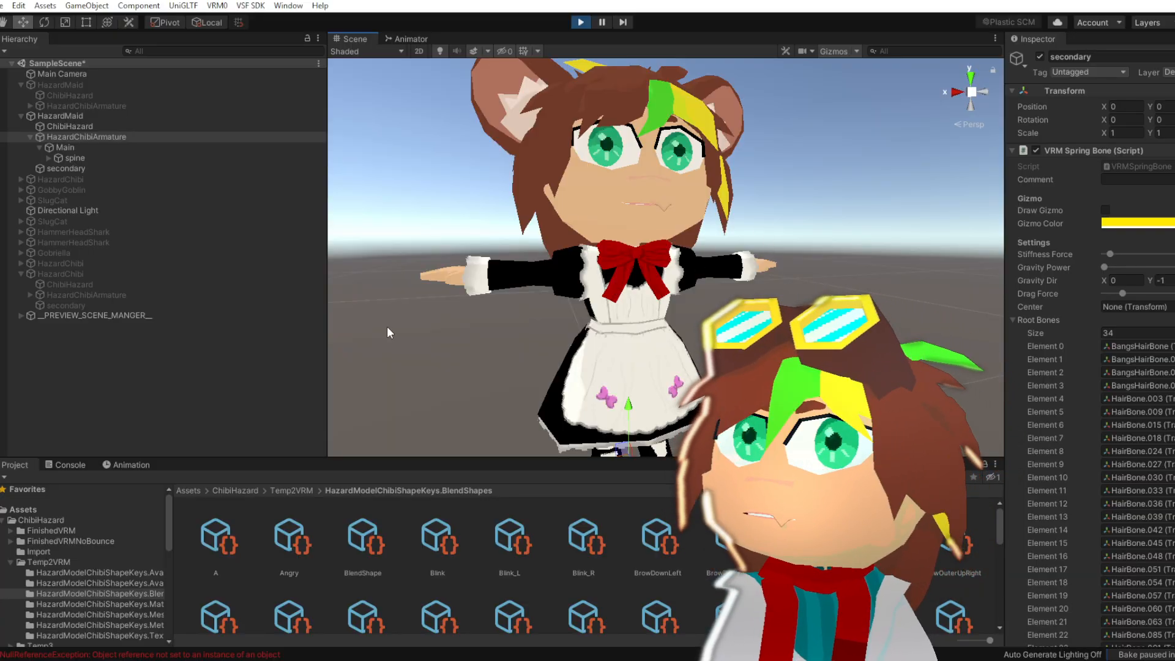
click(580, 23)
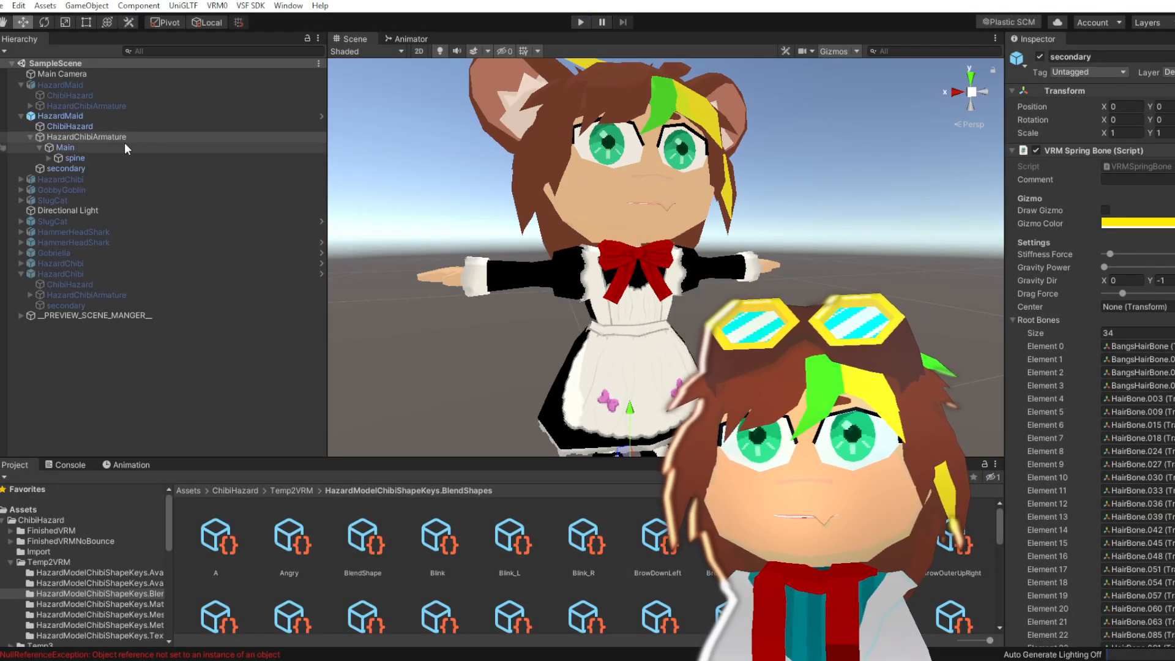
Unlock the inspector to show HazardMaid and apply all its spring bone overrides to the prefab
click(88, 115)
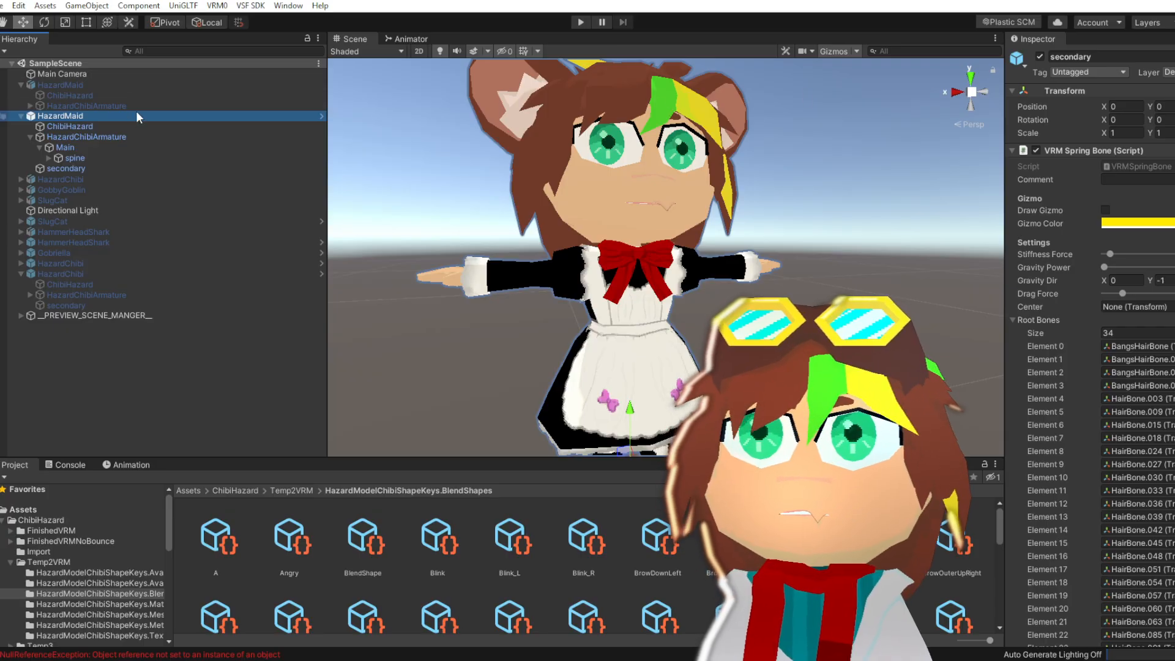
click(1011, 91)
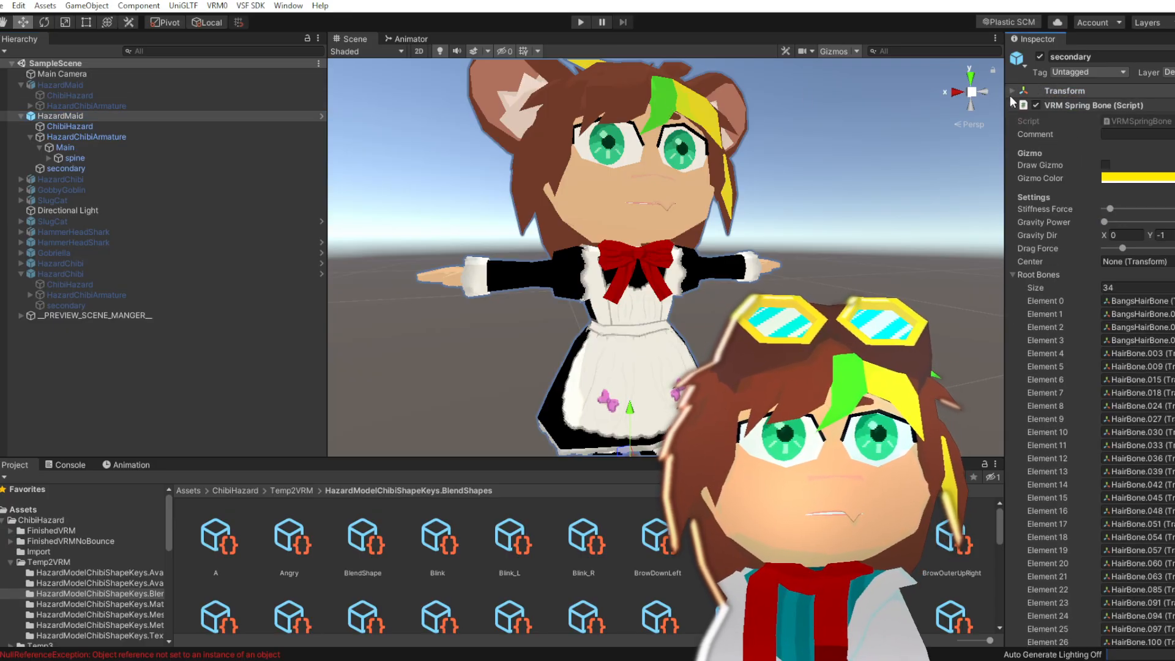
click(1174, 39)
click(1169, 85)
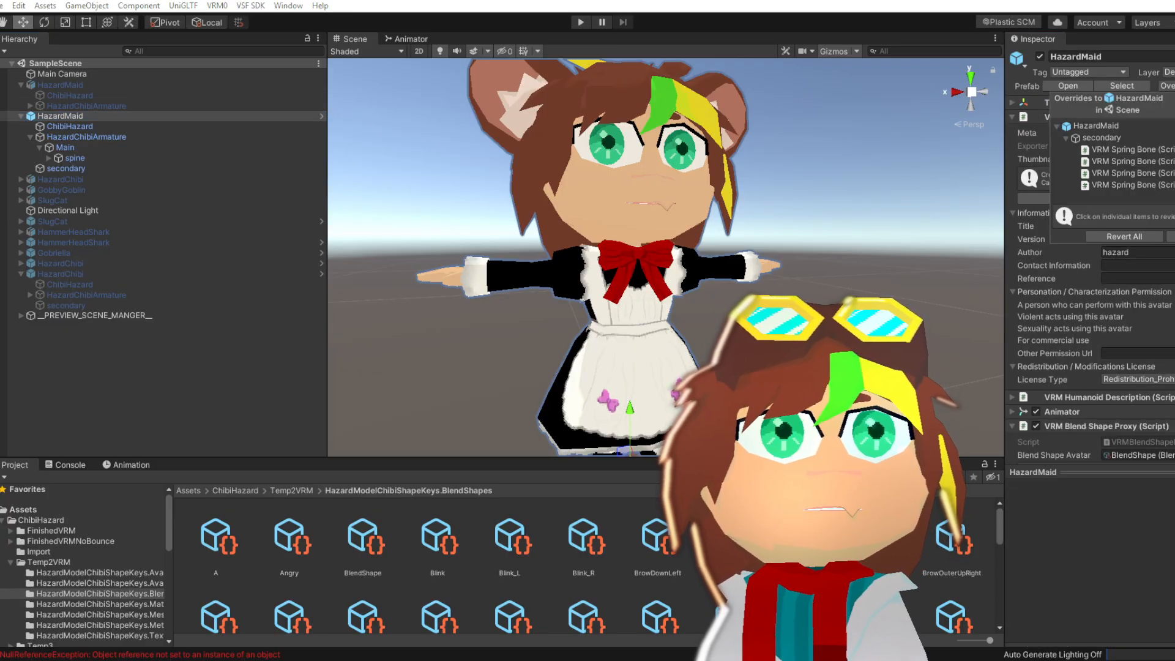
click(1171, 237)
Add a VRM Spring Bone Collider Group to the spine.003 bone in HazardMaid's armature
scroll(633, 322, up, 6)
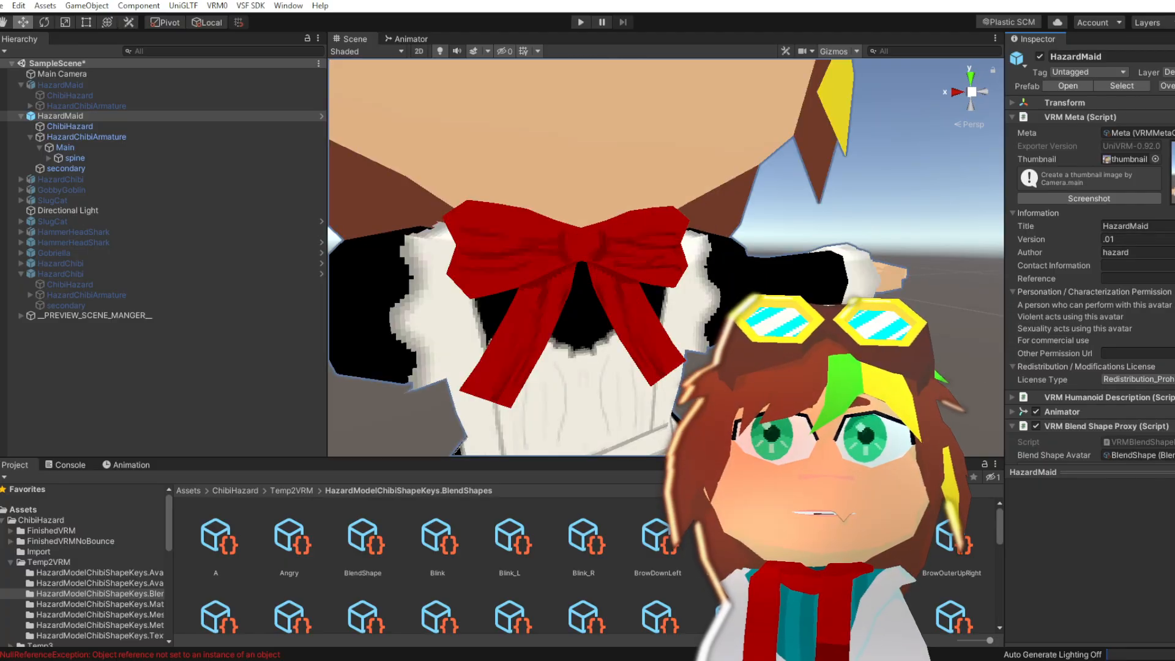
middle_drag(633, 322, 612, 364)
scroll(611, 364, down, 6)
right_drag(783, 332, 684, 326)
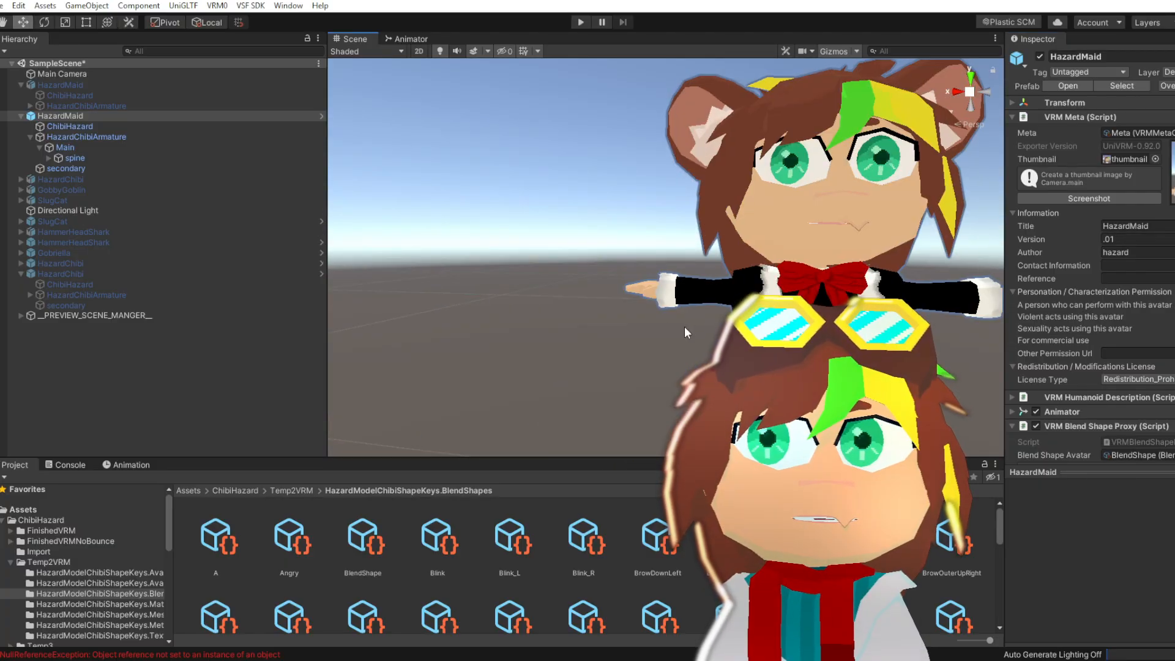
click(49, 158)
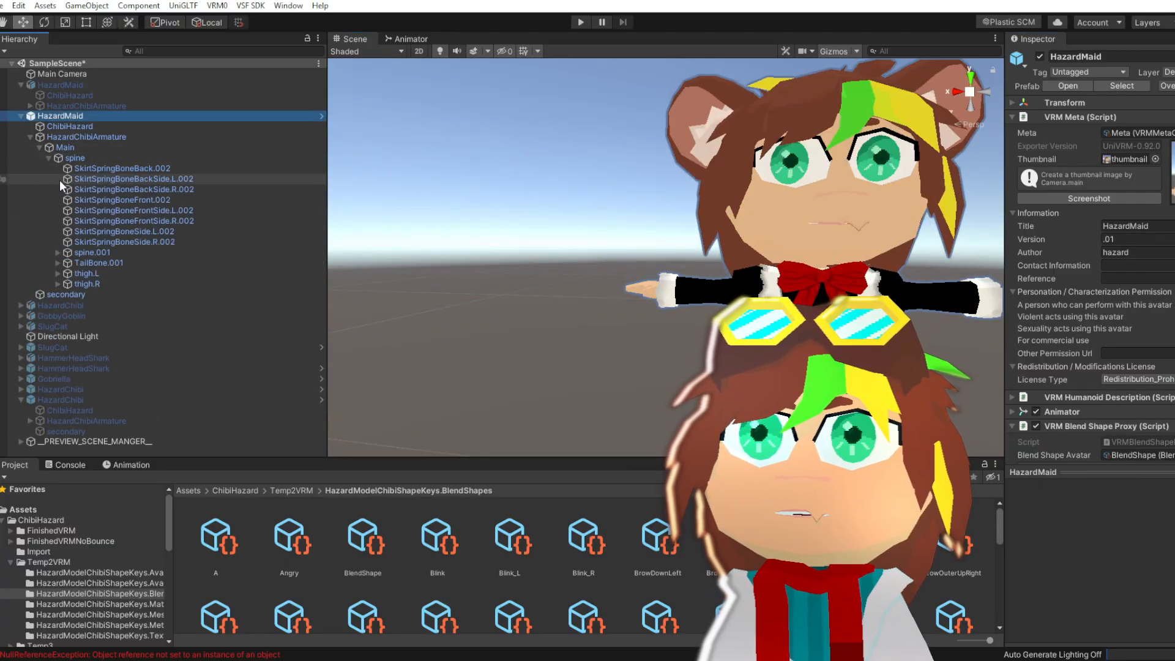
click(58, 252)
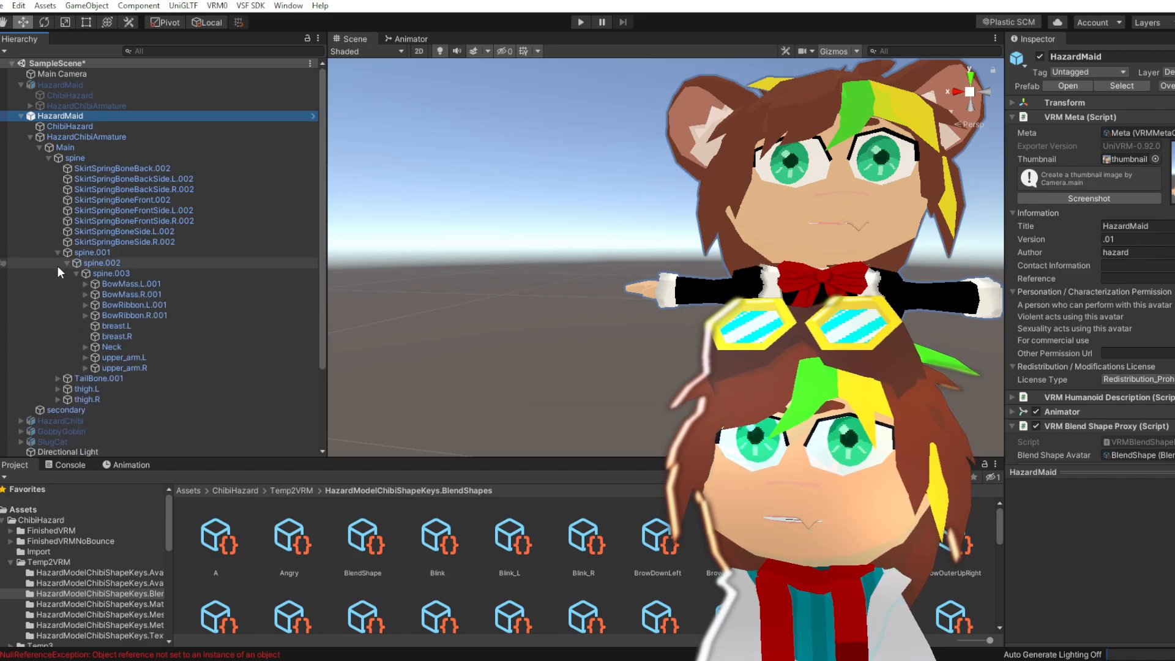
click(111, 273)
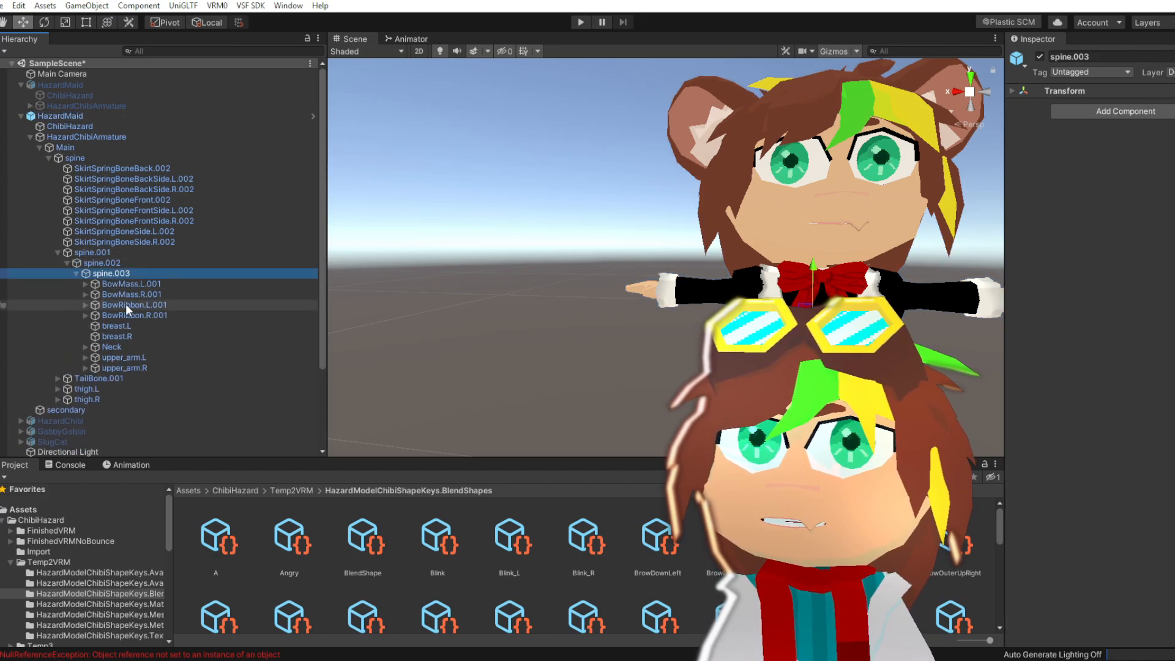
click(111, 274)
middle_drag(671, 259, 597, 260)
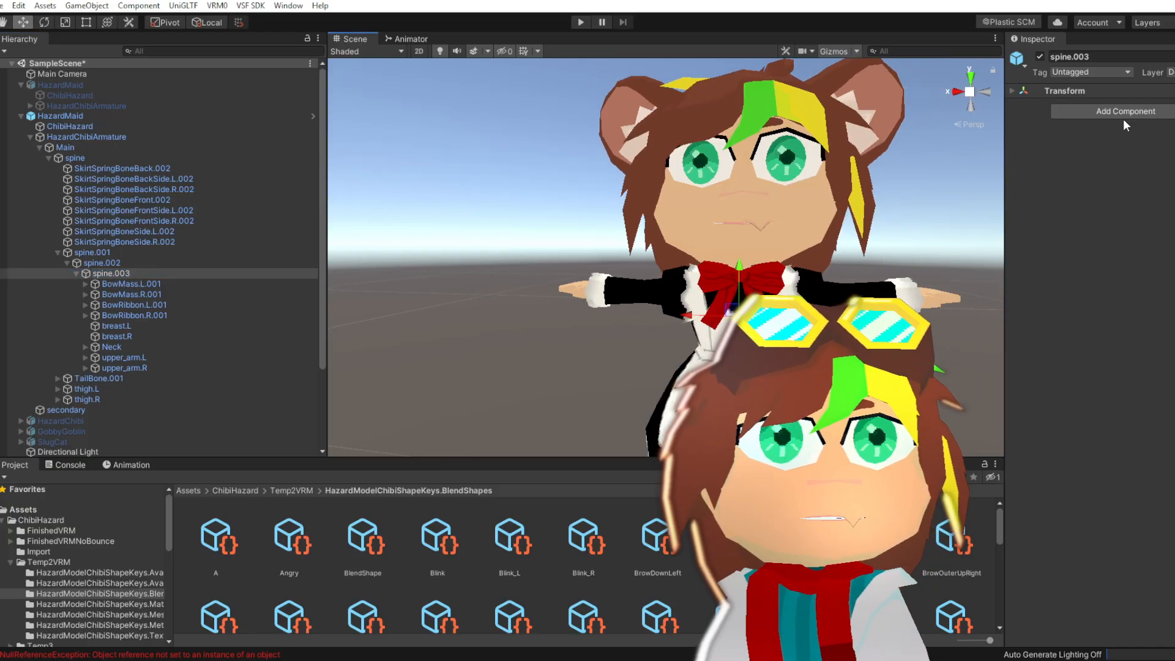
click(1084, 112)
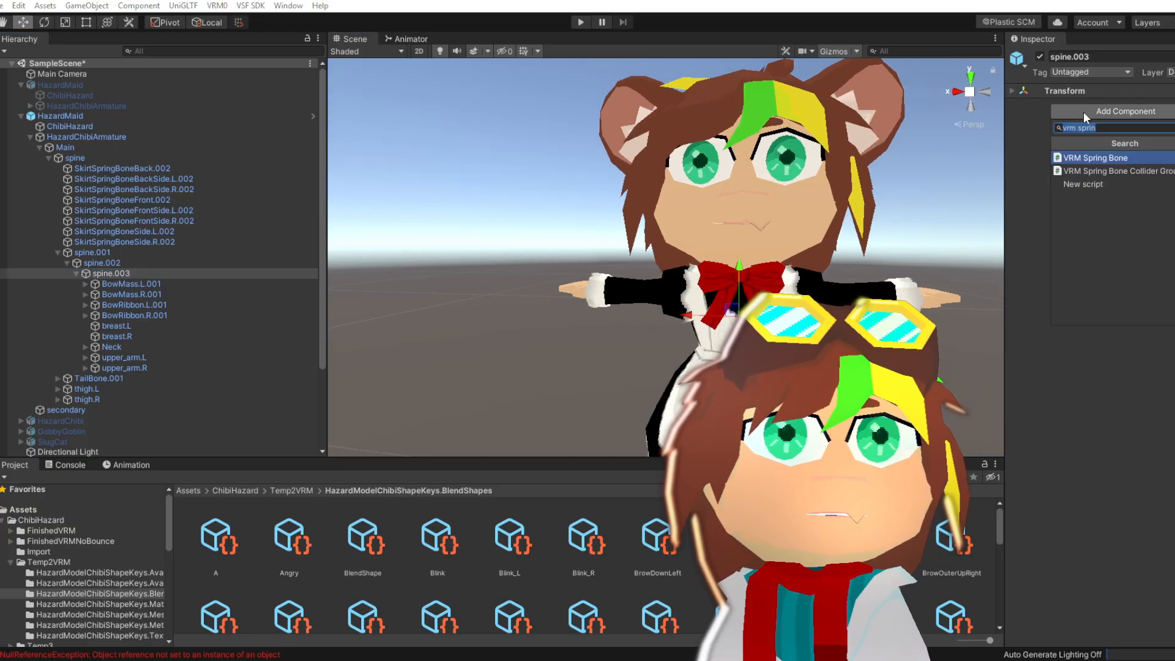
click(1114, 174)
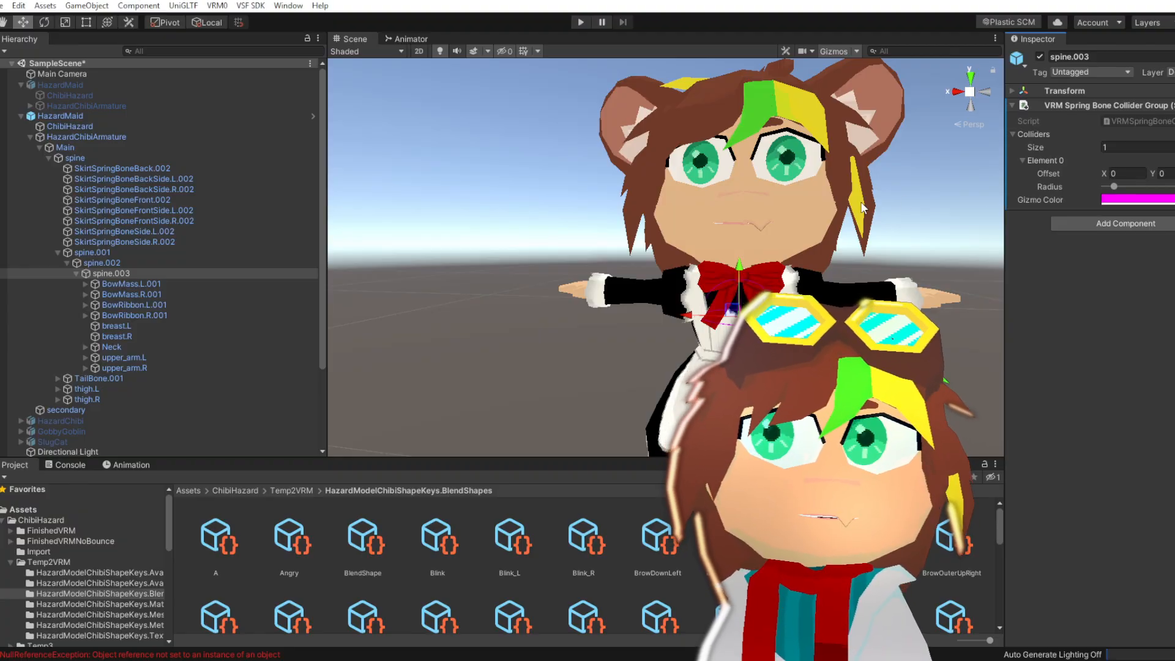
Try to move the spine.003 bone upward in a side view of the chest, and undo the move
key(f)
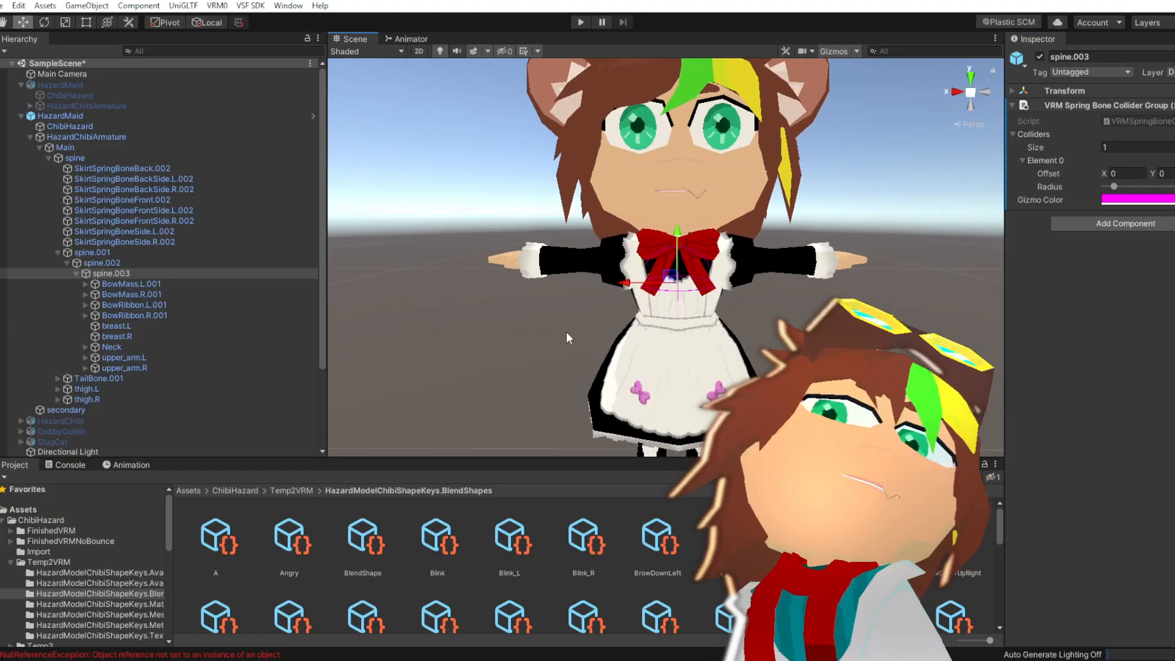
alt+drag(583, 321, 701, 333)
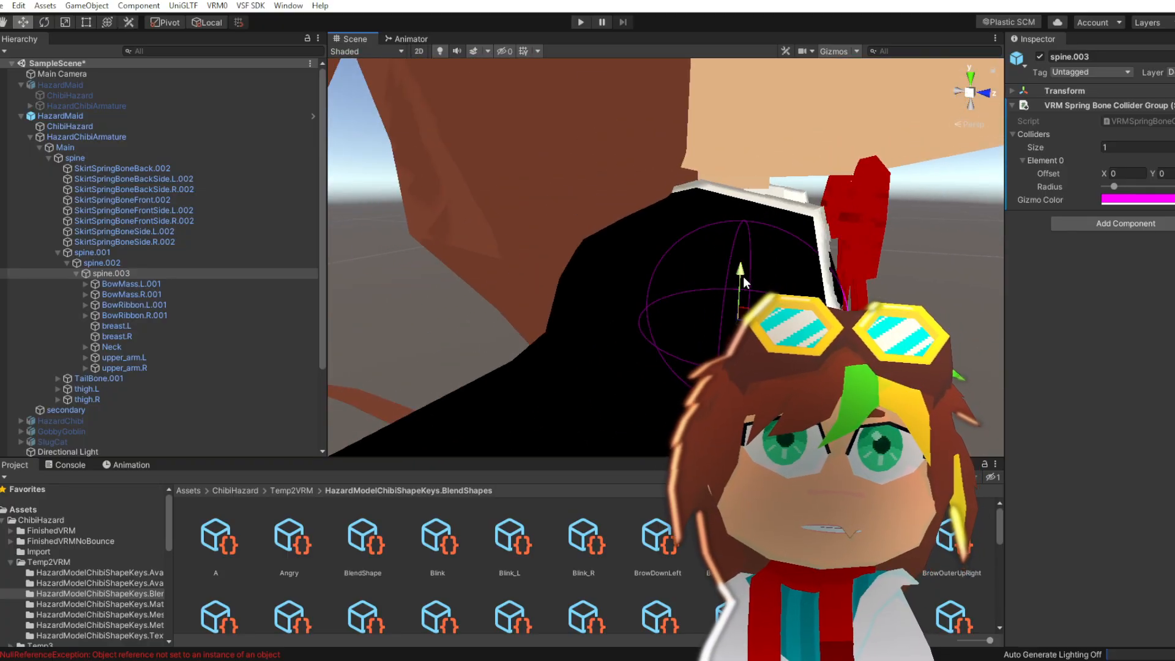
alt+drag(742, 277, 770, 78)
key(ctrl+z)
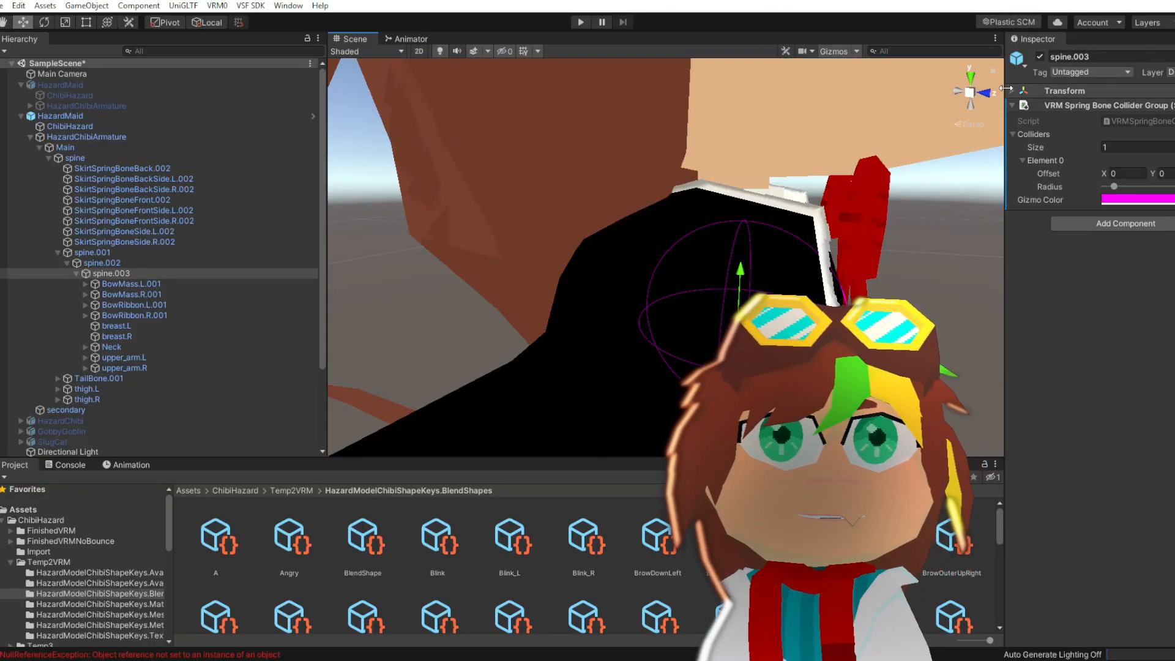
Try distorted scale values on individual axes of spine.003 with the Game view open, and restore the scale to 1
click(1043, 90)
drag(1155, 135, 1147, 160)
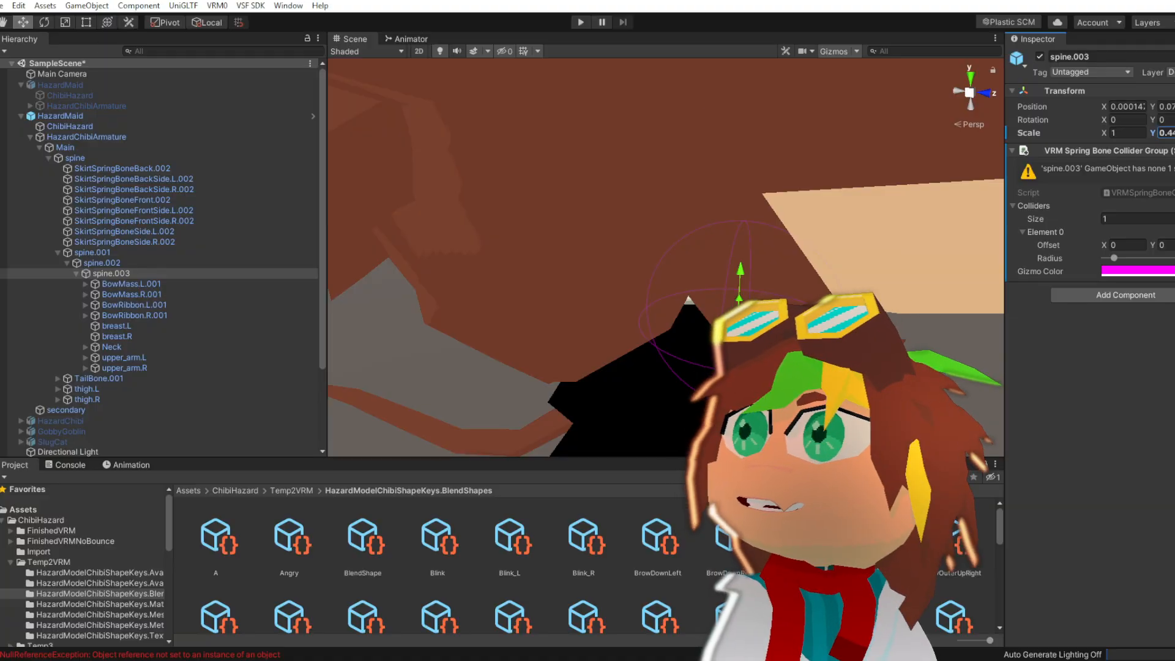
drag(0, 160, 767, 72)
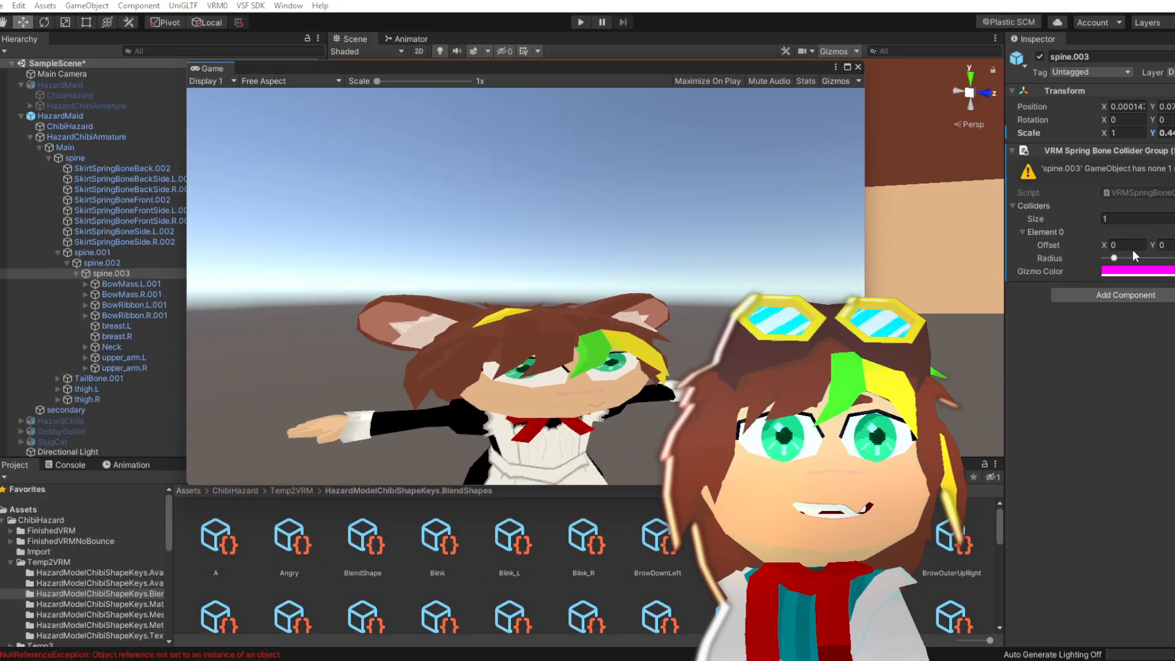
drag(1153, 133, 1081, 154)
key(ctrl+z)
key(ctrl+z)
drag(1077, 156, 1043, 156)
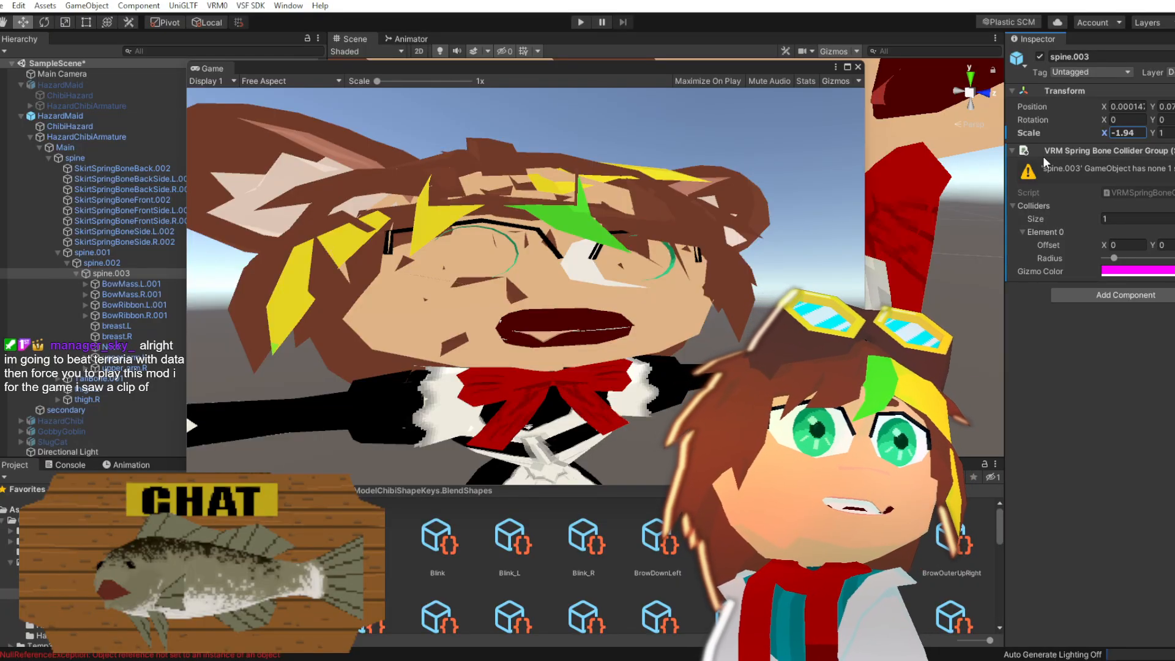
text(1)
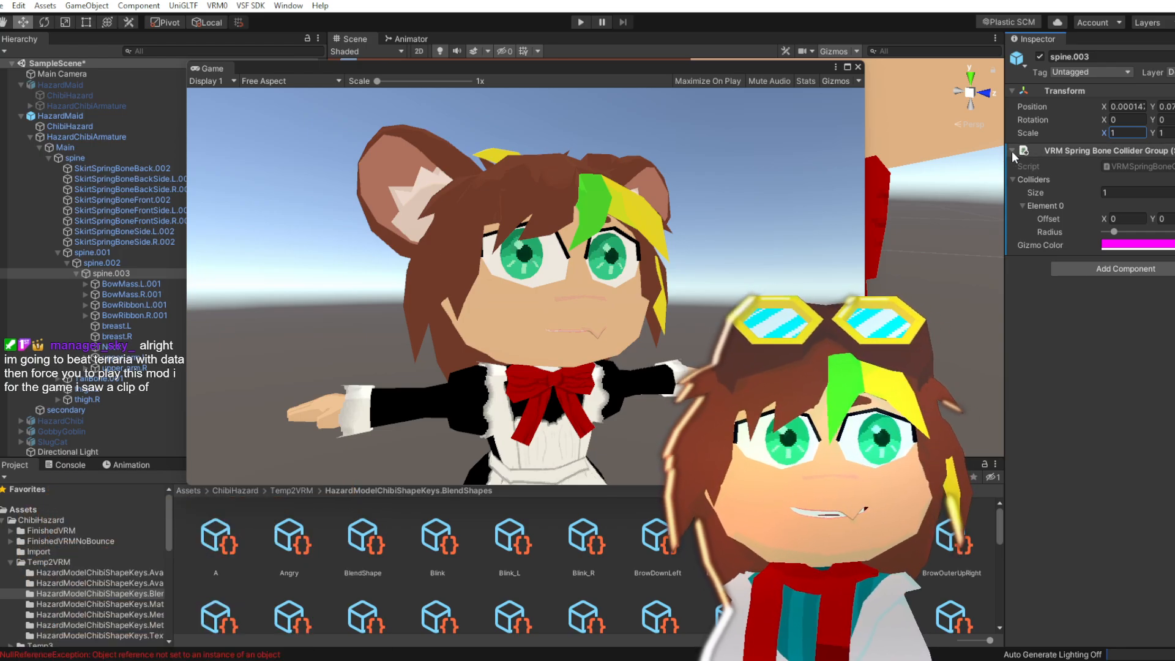
drag(1174, 133, 2, 151)
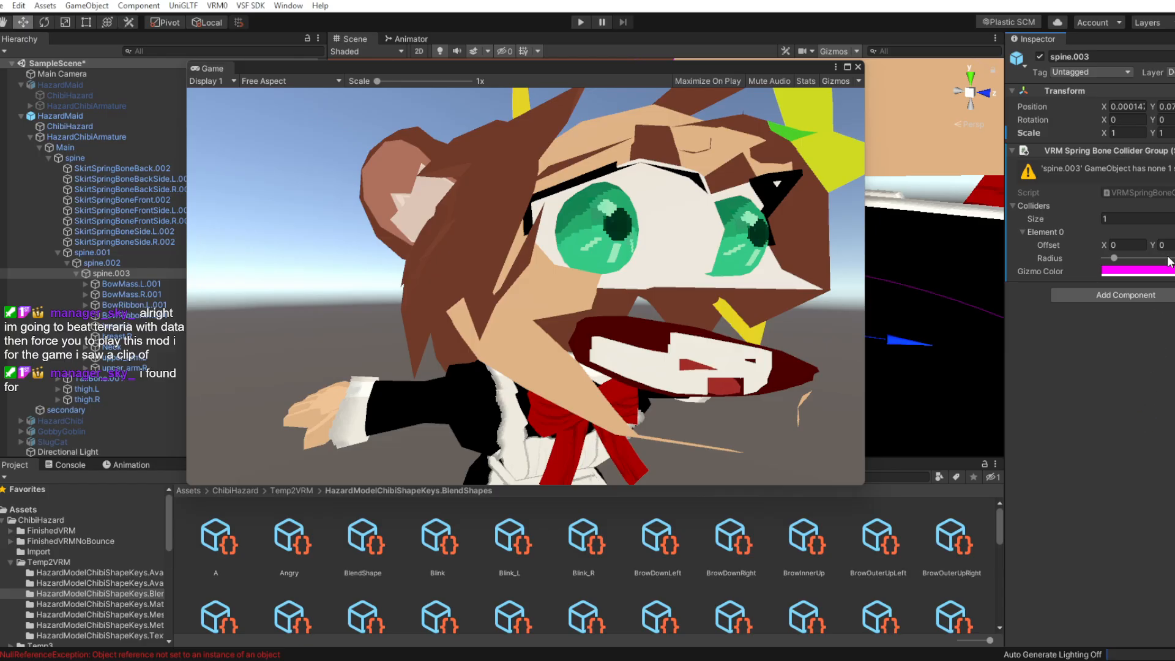
drag(21, 154, 0, 234)
key(ctrl+z)
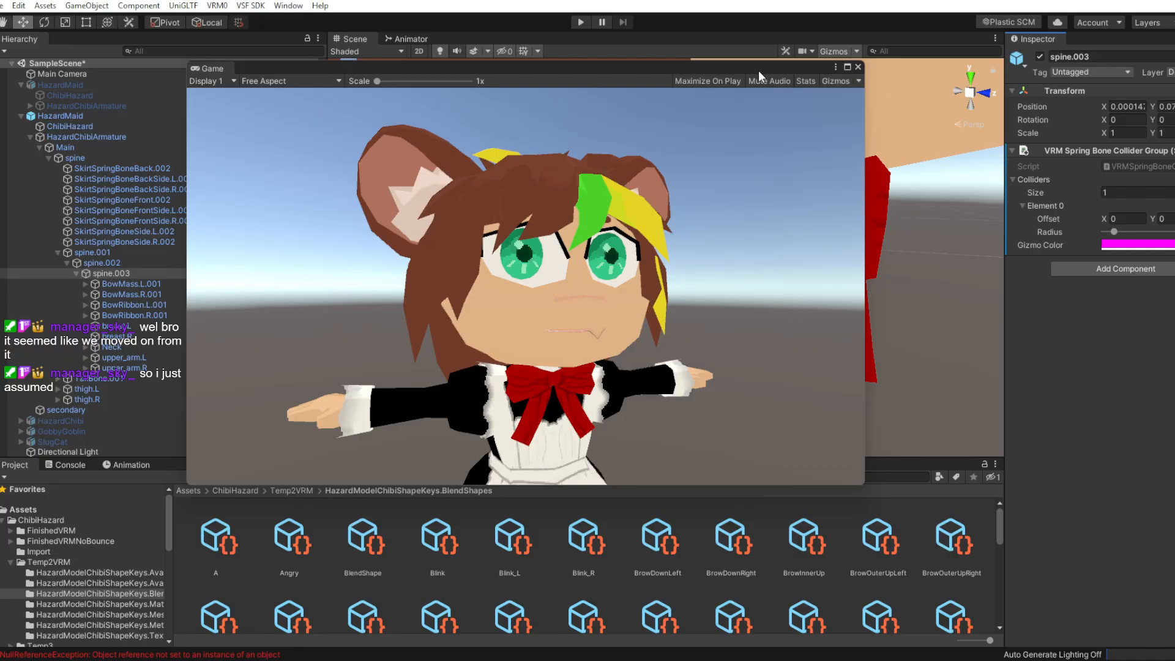
drag(758, 71, 0, 126)
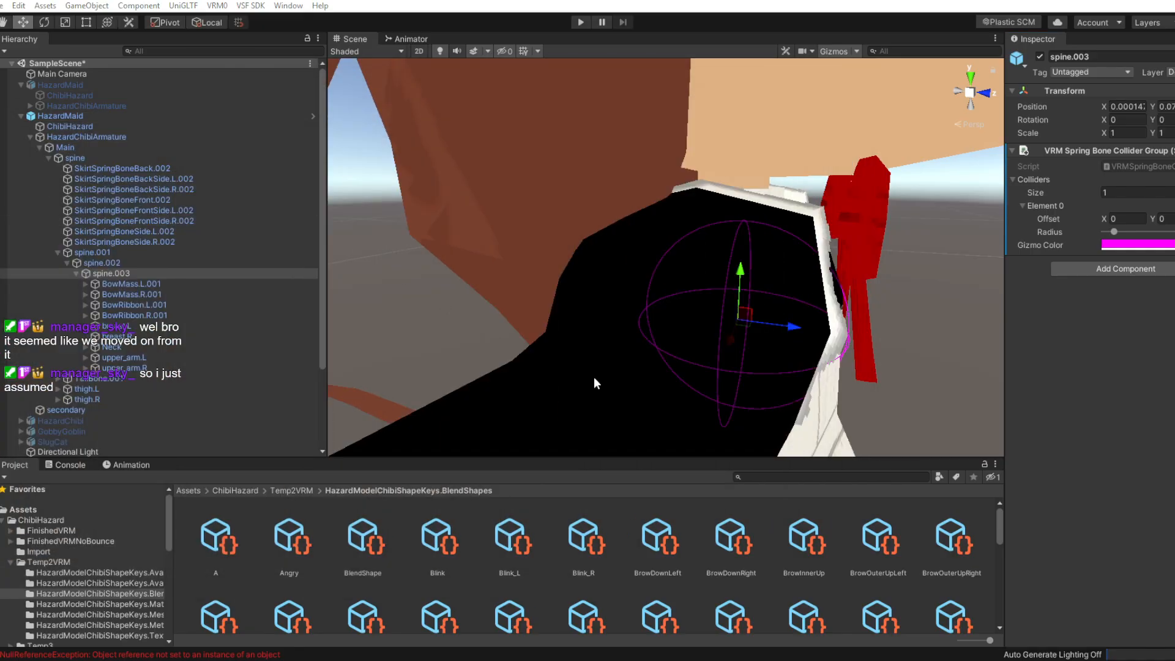
Set the X offset of spine.003's first collider to -0.07, checking its fit behind one side of the bow
alt+drag(850, 304, 547, 303)
right_drag(547, 303, 670, 307)
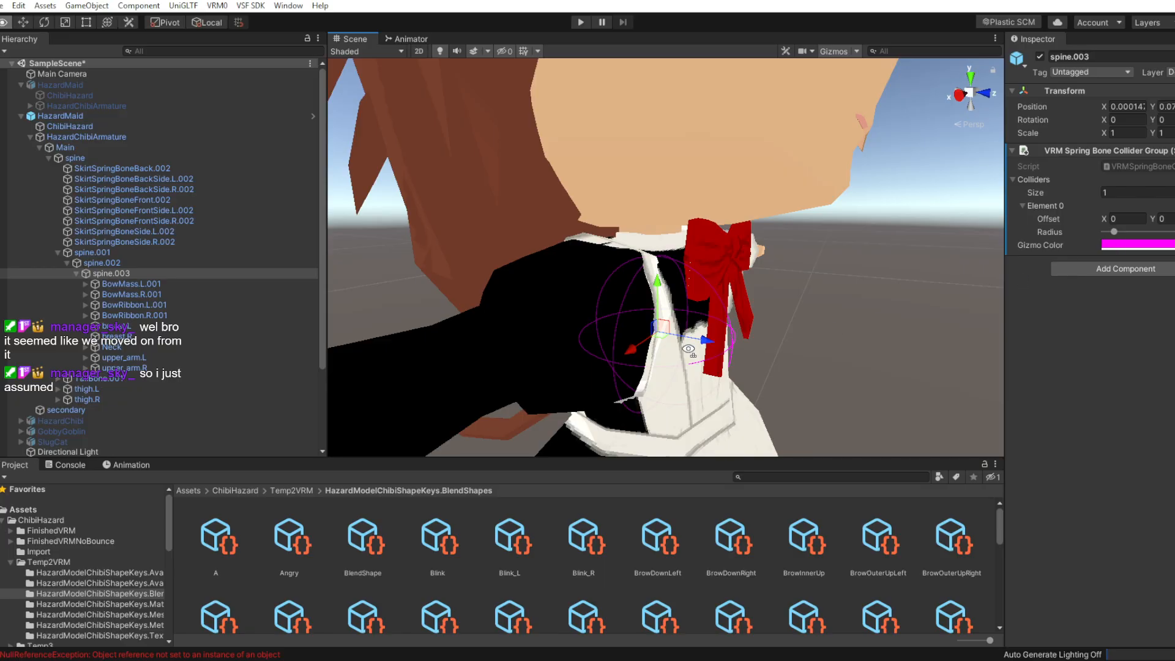
right_drag(689, 350, 452, 330)
middle_drag(453, 330, 691, 362)
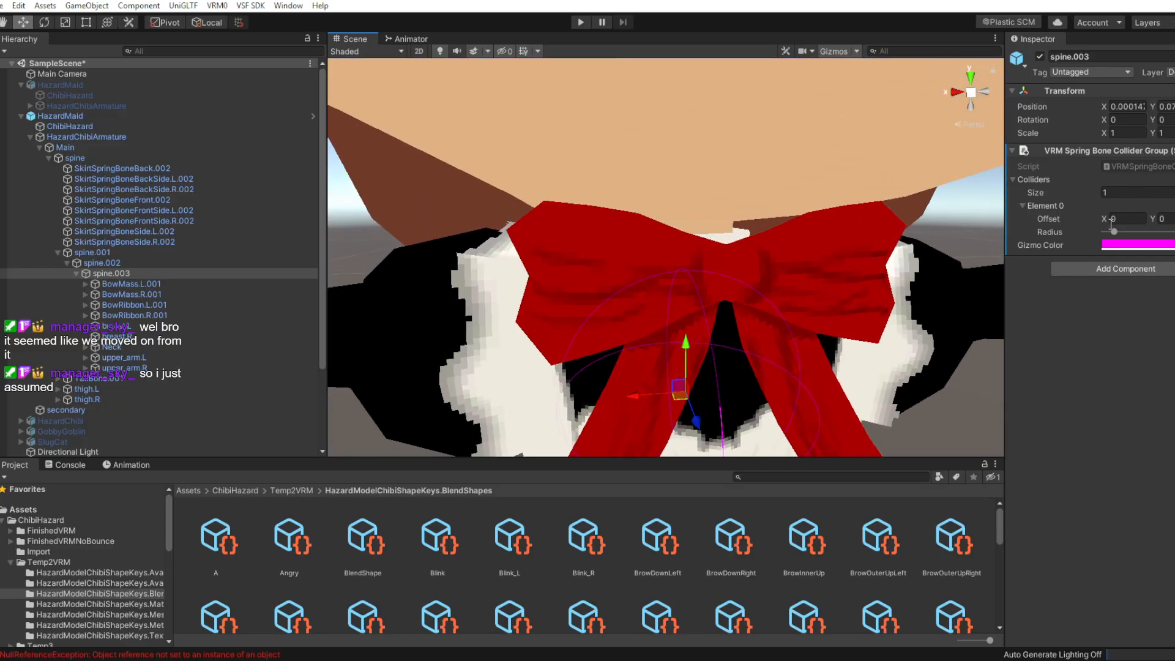
drag(1101, 219, 1099, 219)
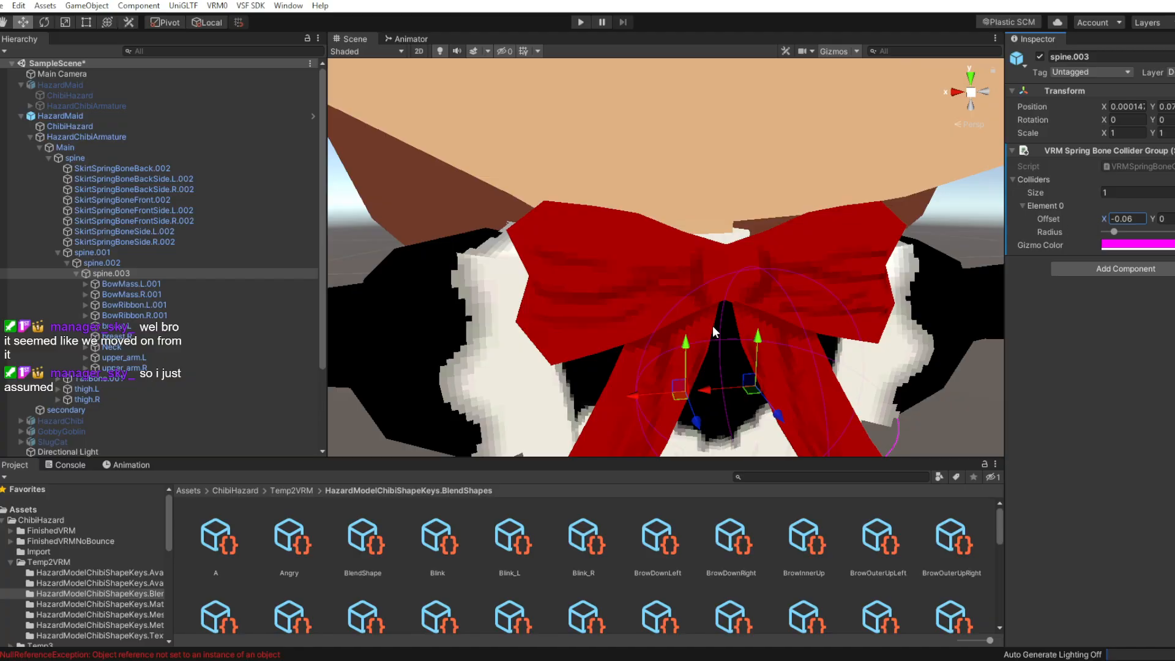
right_drag(713, 326, 787, 359)
middle_drag(787, 359, 787, 360)
right_drag(787, 360, 816, 348)
middle_drag(817, 348, 815, 347)
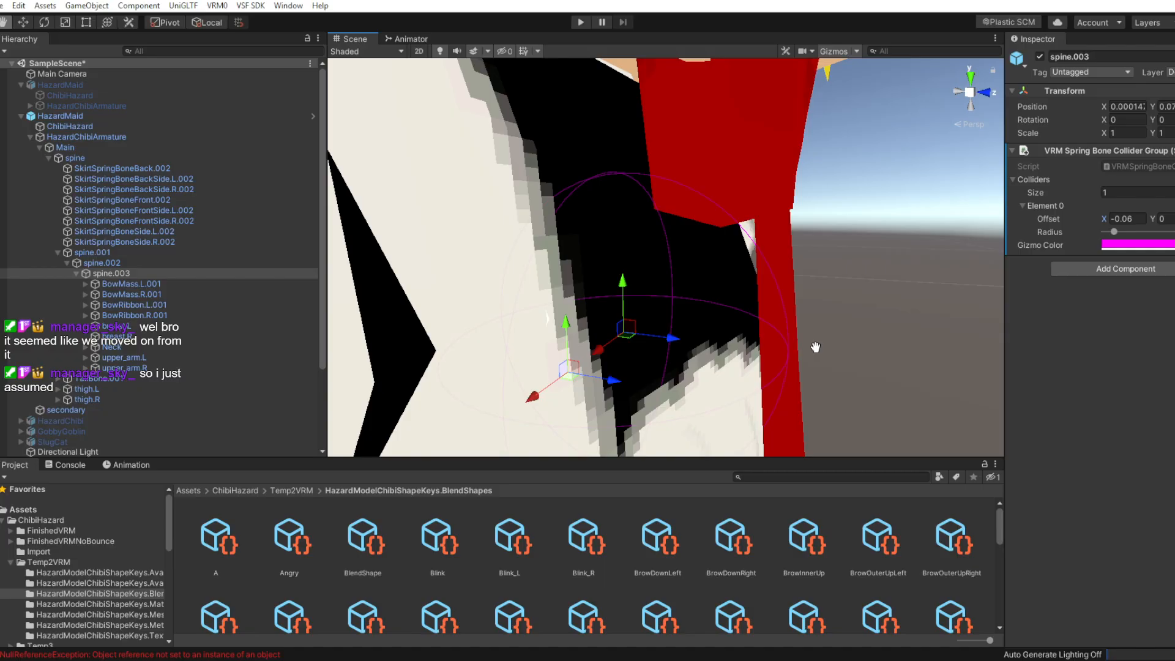
drag(1103, 220, 1105, 228)
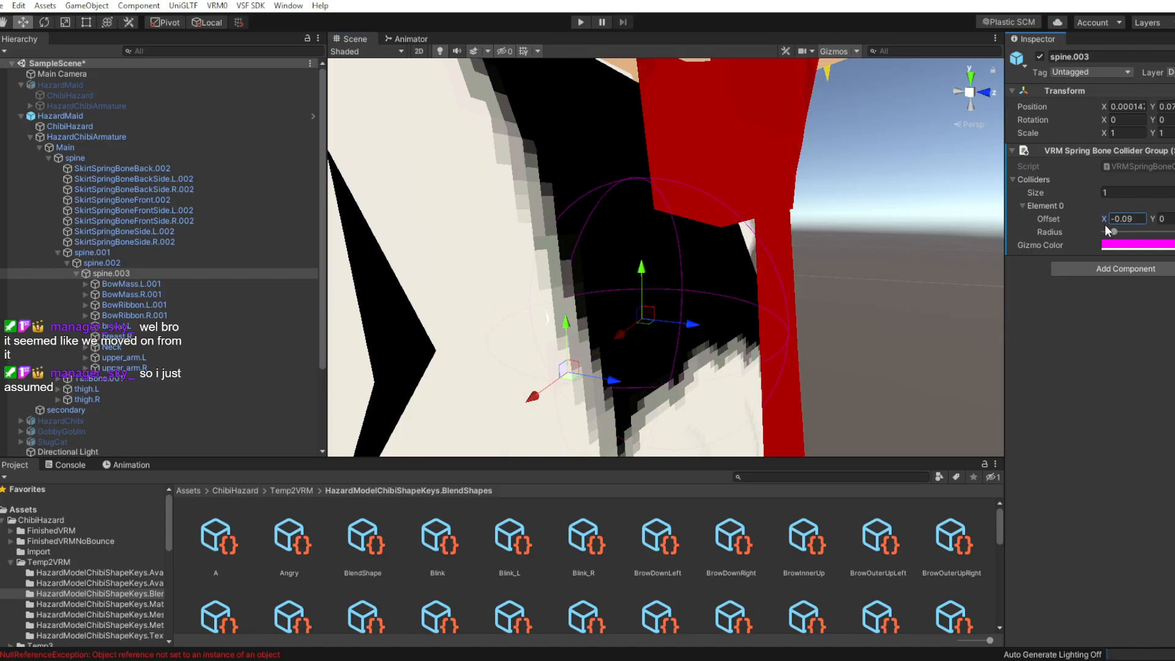
right_drag(744, 347, 607, 342)
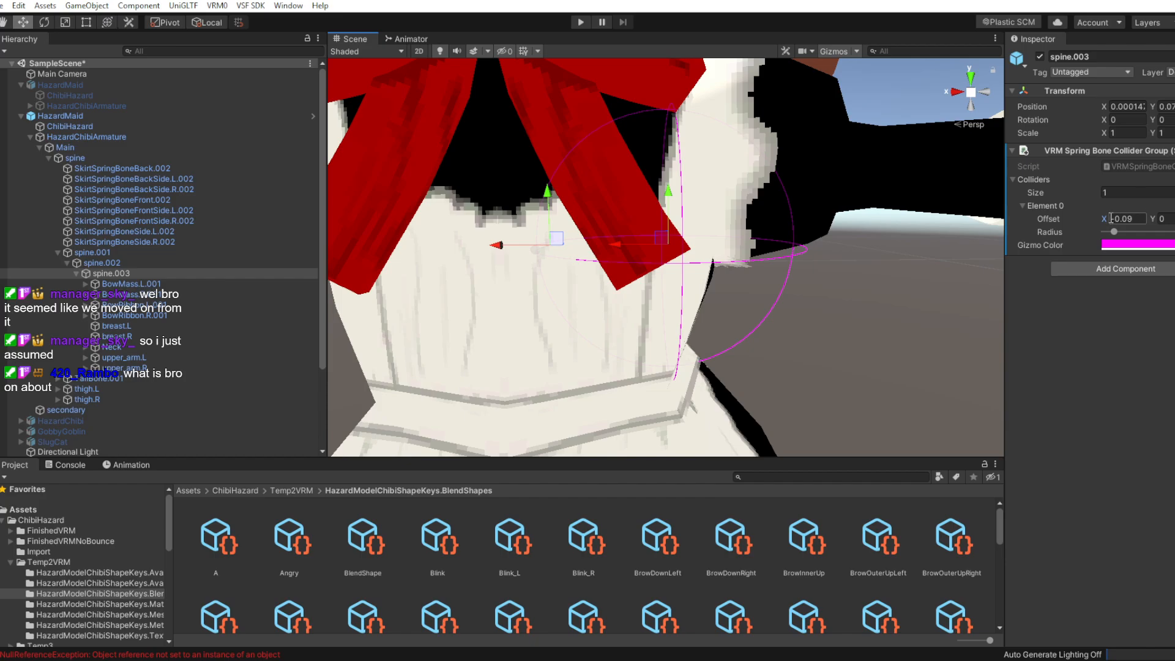
drag(1103, 218, 1100, 219)
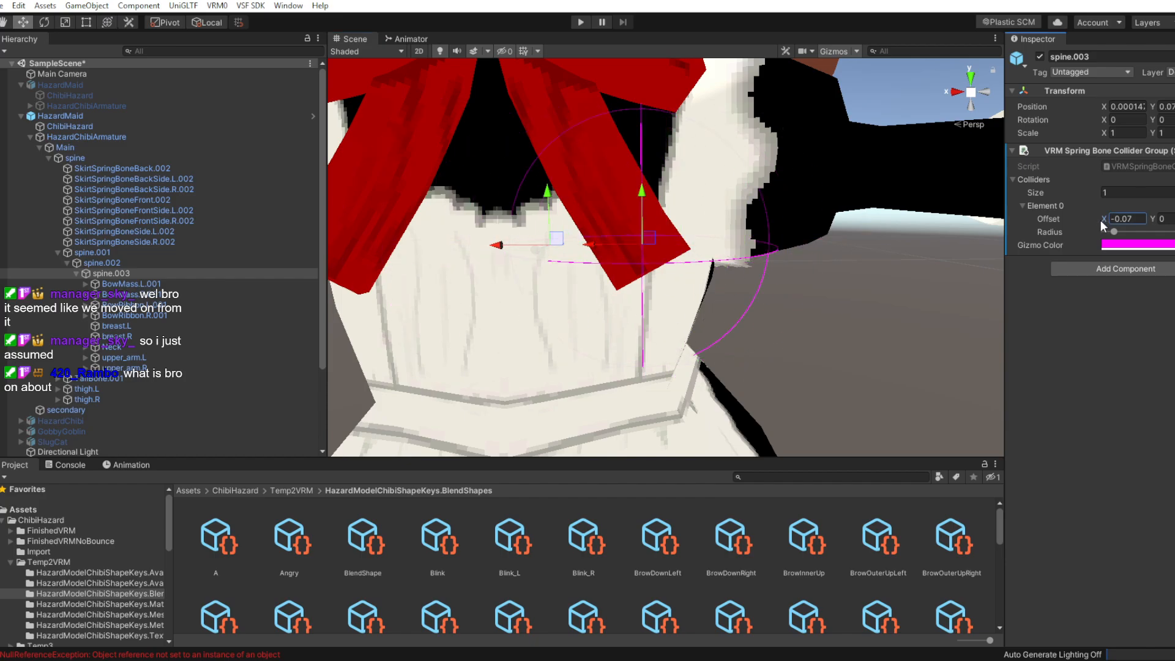
Raise spine.003's first collider by setting its Y offset to 0.03
right_drag(703, 330, 547, 315)
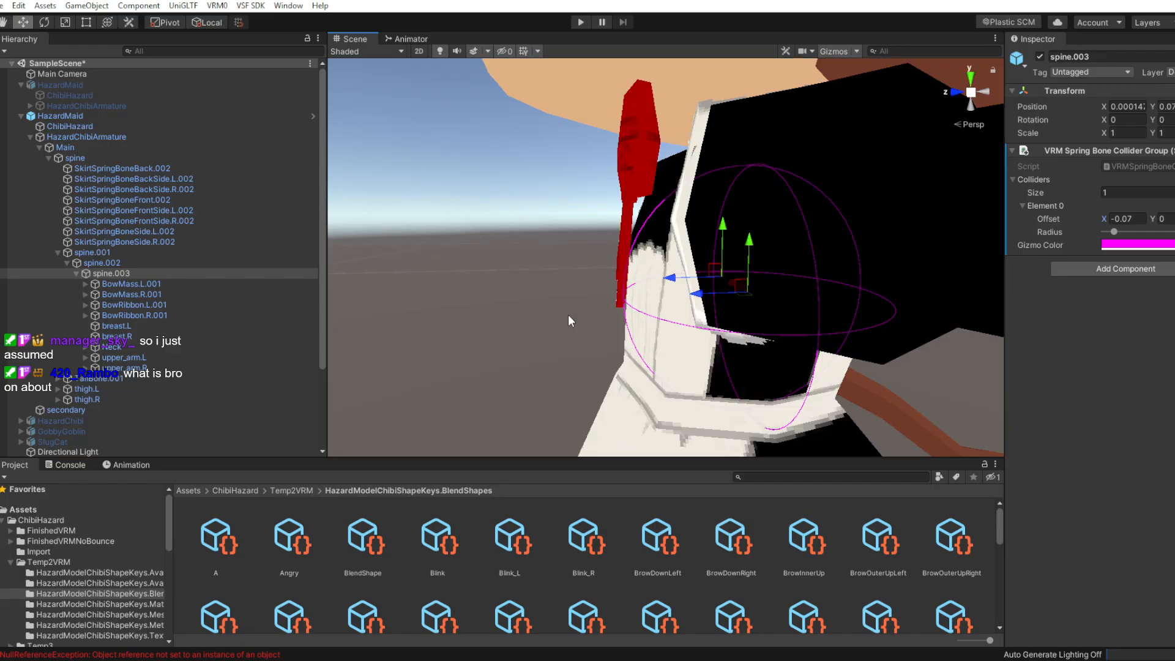
right_drag(747, 300, 689, 281)
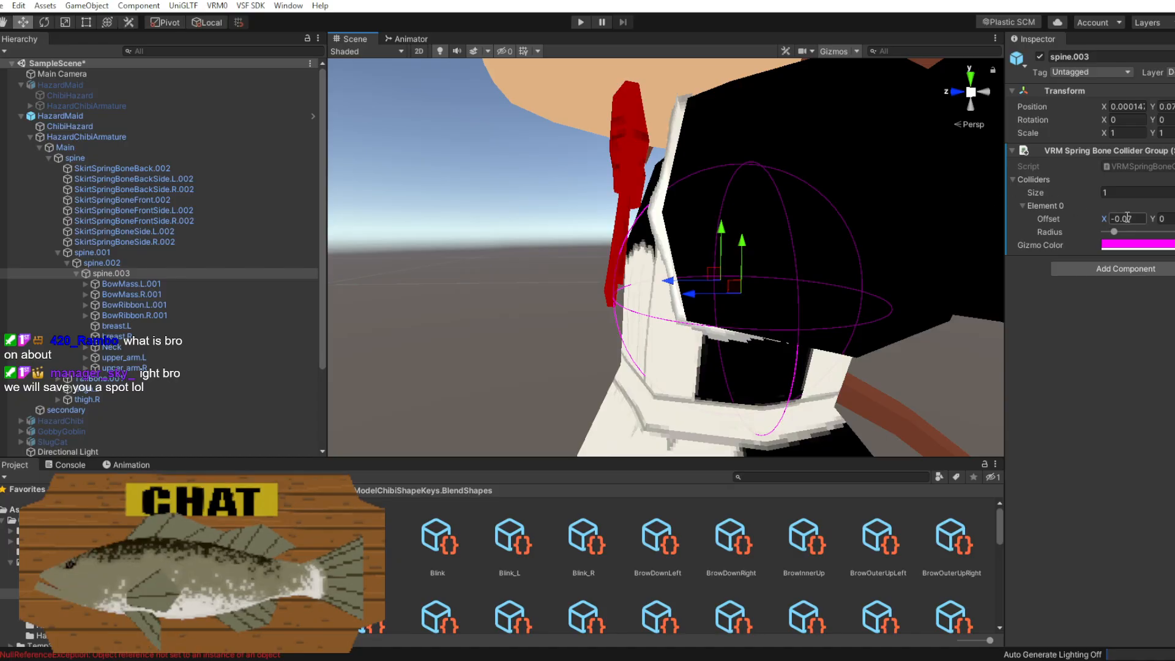
drag(1152, 226, 1156, 223)
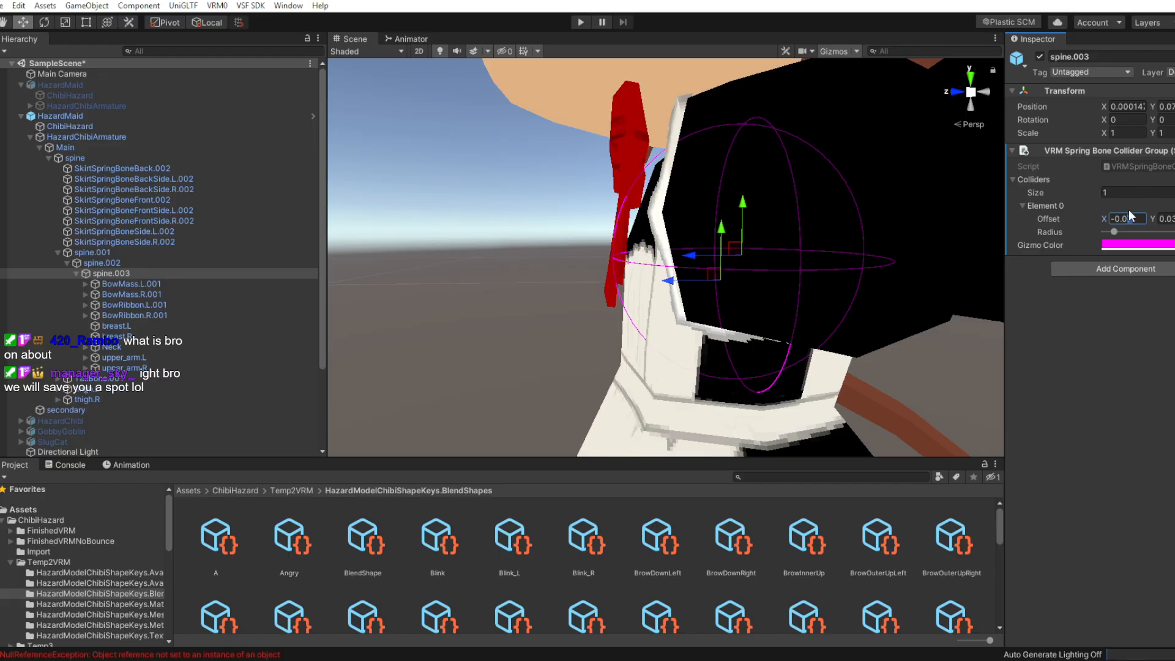
Try an X offset of -0.06 and a shifted Z offset on the chest collider, and restore both offsets
text(6)
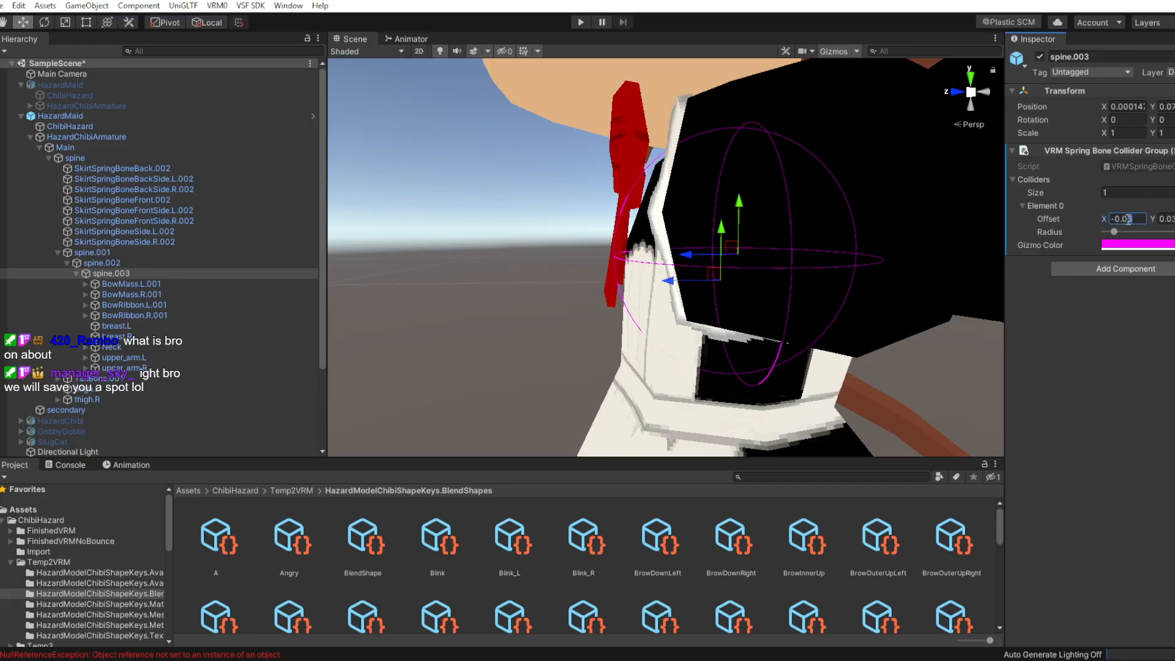
key(BackSpace)
text(7)
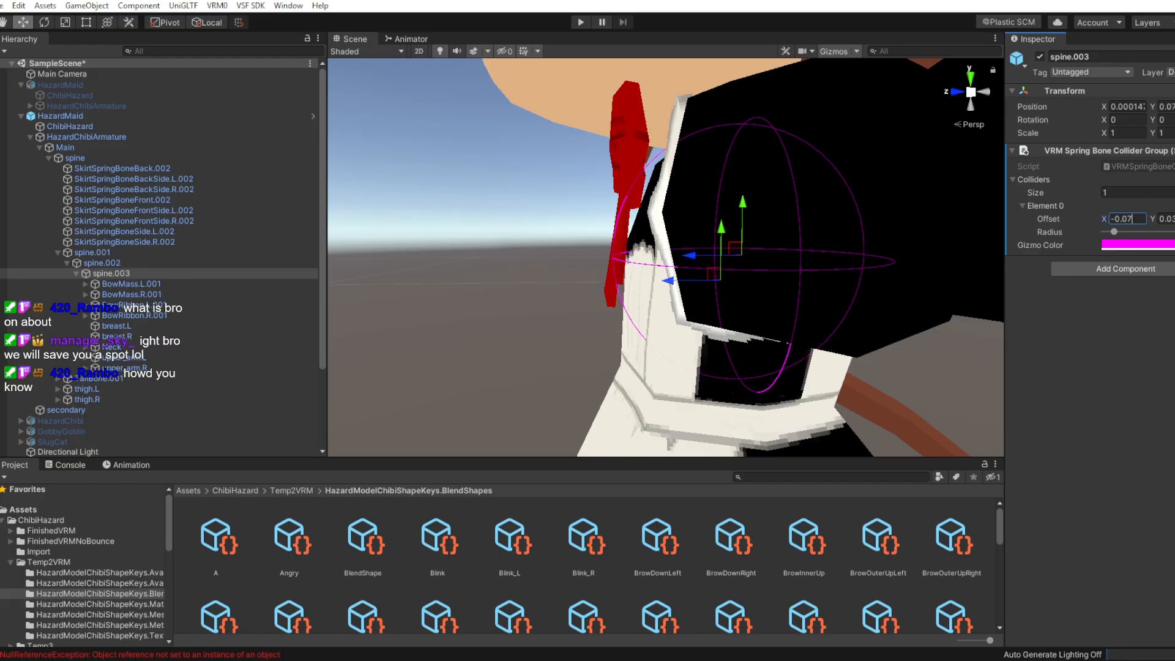
drag(1174, 219, 1174, 218)
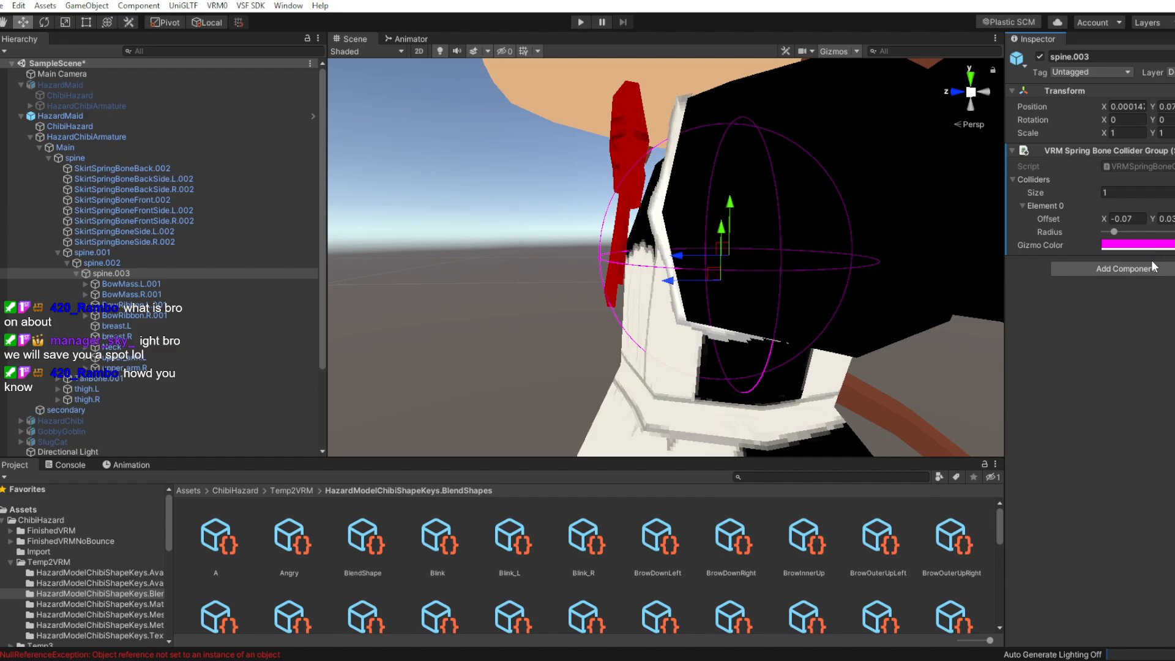
drag(1174, 219, 1171, 218)
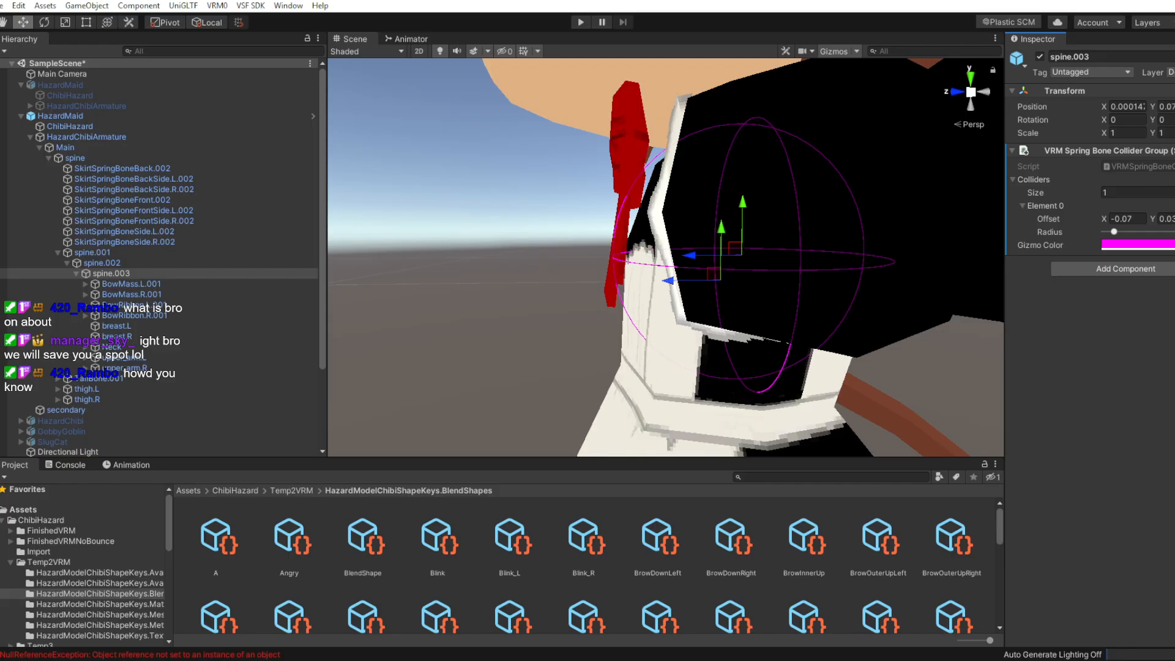
drag(1174, 219, 1171, 218)
Examine the chest collider's placement behind the bow and ribbons from the side and front
middle_drag(824, 298, 823, 301)
middle_drag(489, 344, 642, 333)
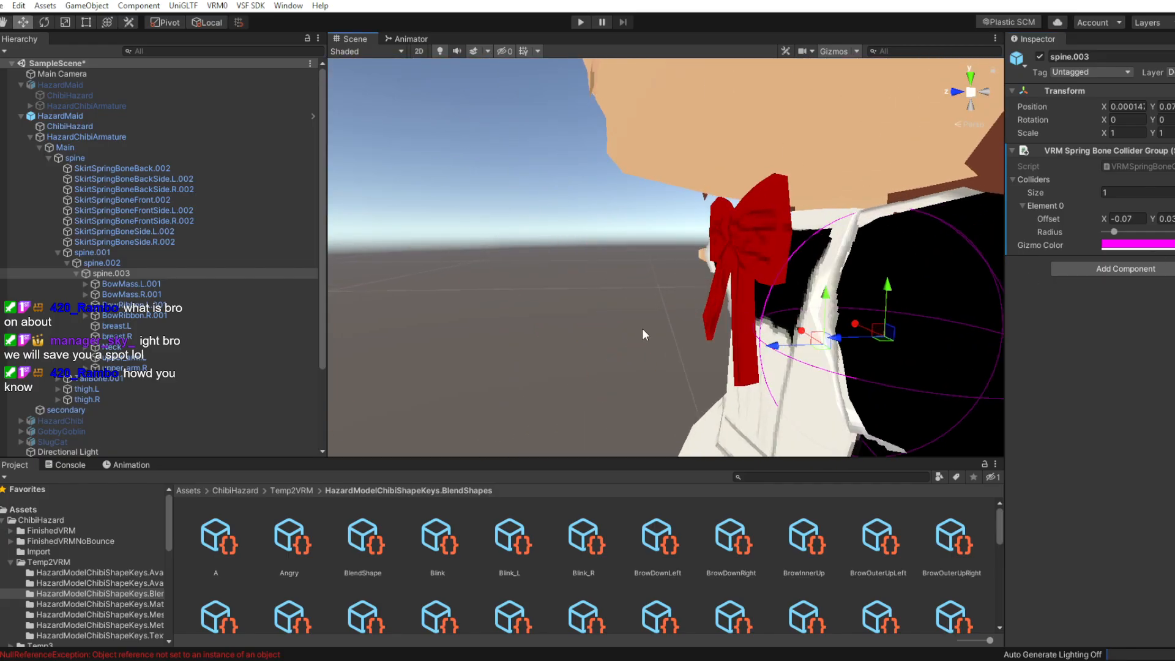
right_drag(514, 343, 708, 354)
middle_drag(465, 334, 729, 349)
right_drag(643, 355, 697, 341)
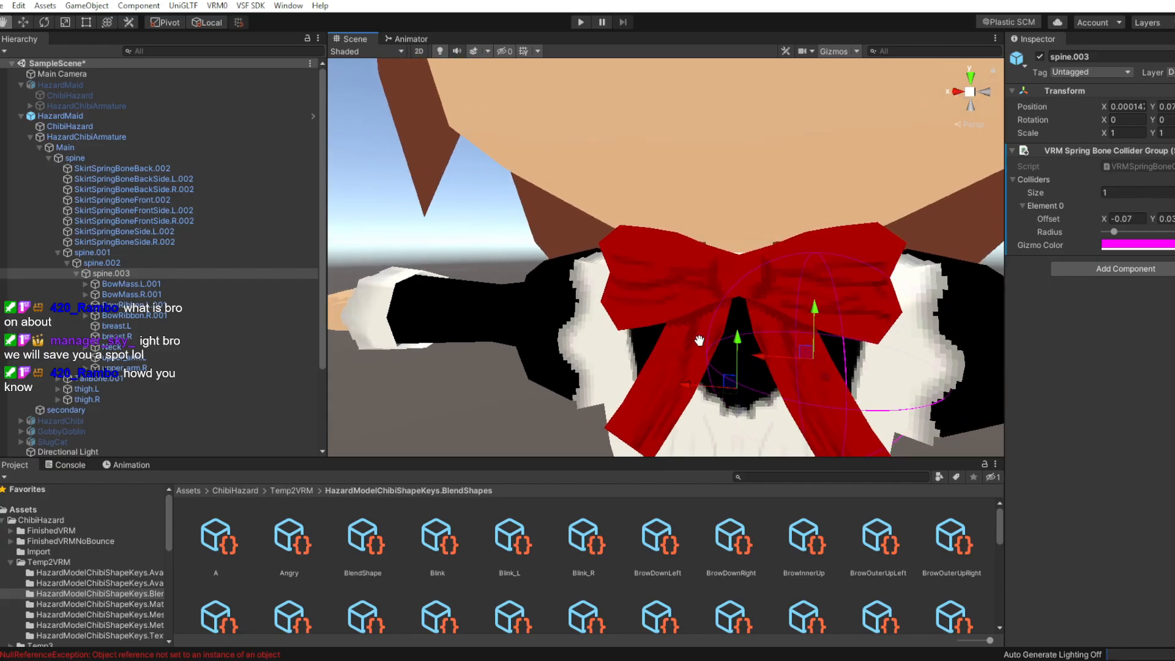
middle_drag(731, 438, 697, 338)
scroll(700, 340, down, 3)
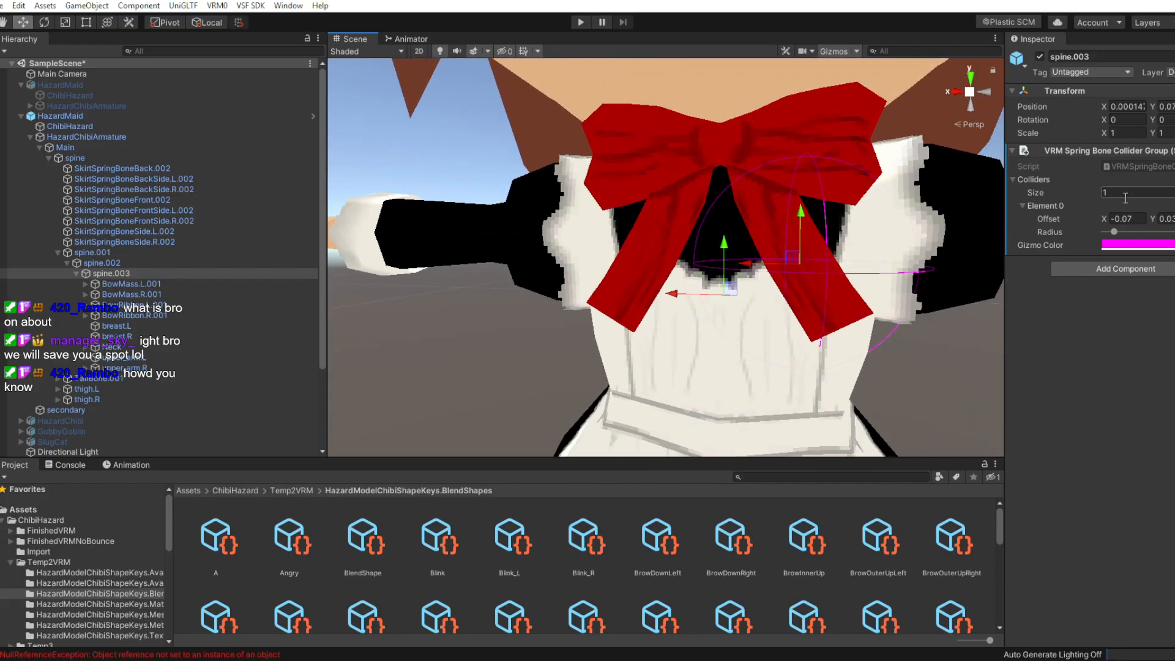
Add a second collider to spine.003's collider group and mirror it to the other side with an X offset of 0.07
click(1102, 193)
key(Return)
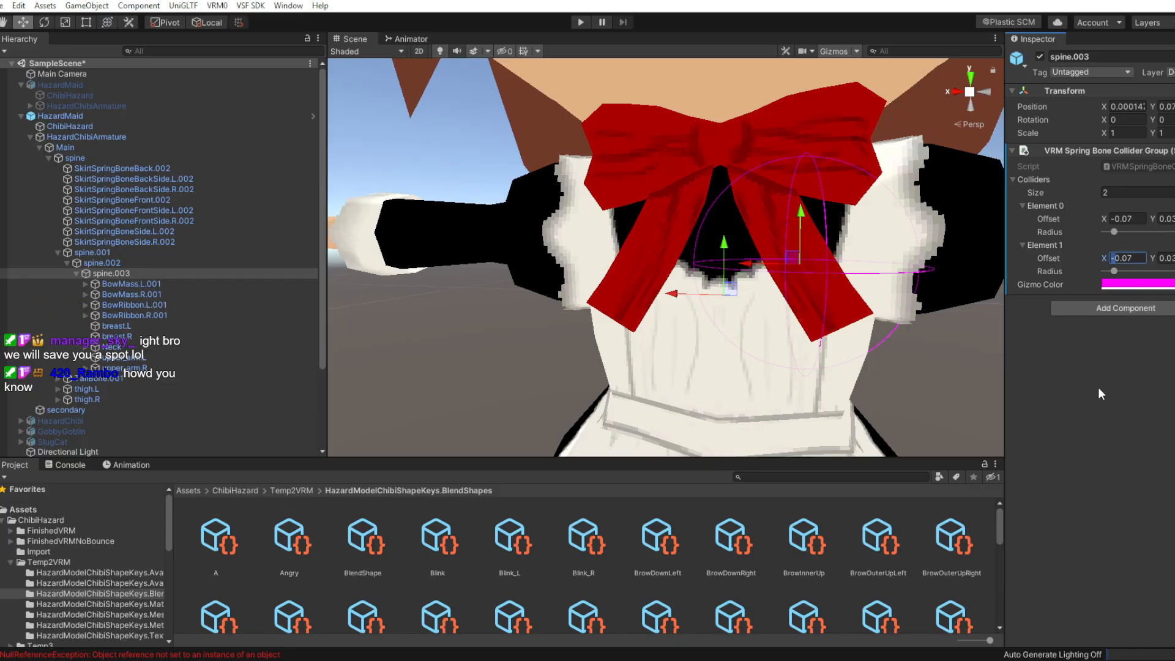
key(Delete)
middle_drag(754, 343, 771, 349)
right_drag(703, 358, 723, 359)
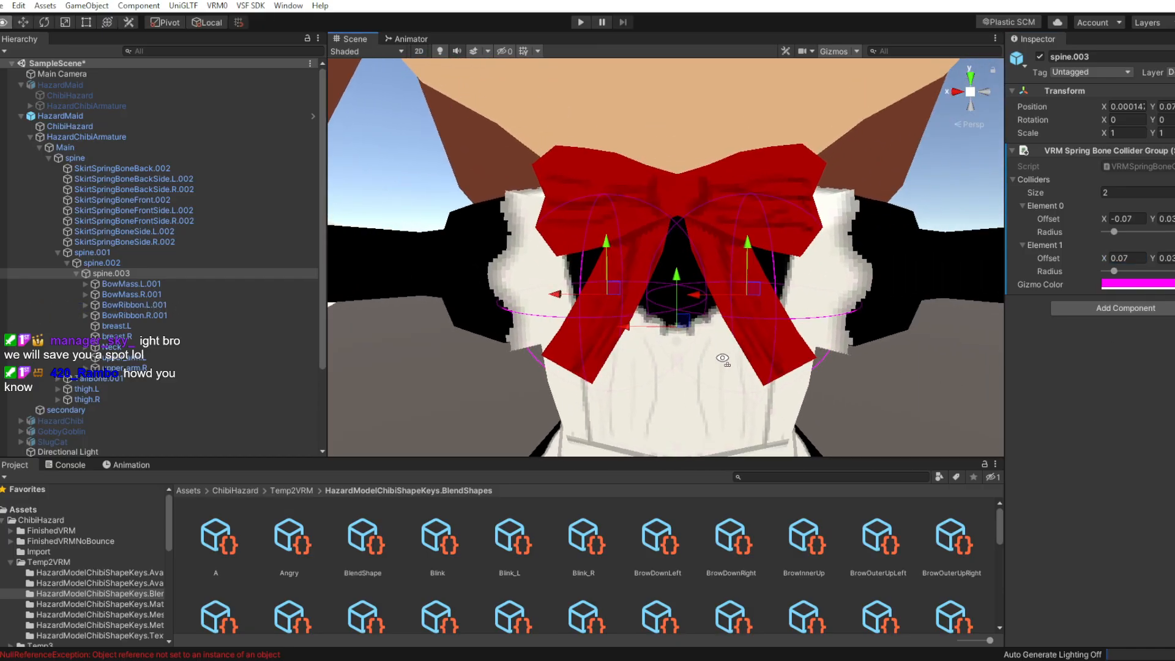
middle_drag(728, 360, 787, 361)
right_drag(734, 362, 768, 362)
middle_drag(768, 363, 762, 364)
Expand spine.003's group to four colliders, placing the two new ones at X offsets -0.07 and 0.07 with Y offset 0.11
click(1102, 193)
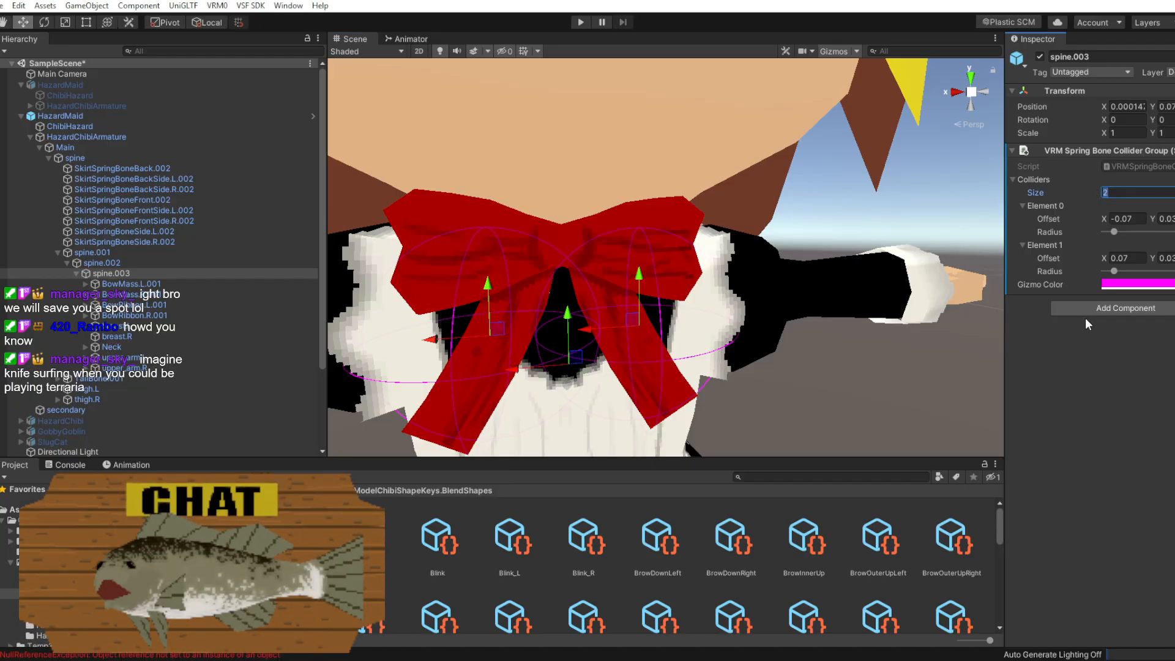
text(4)
key(Return)
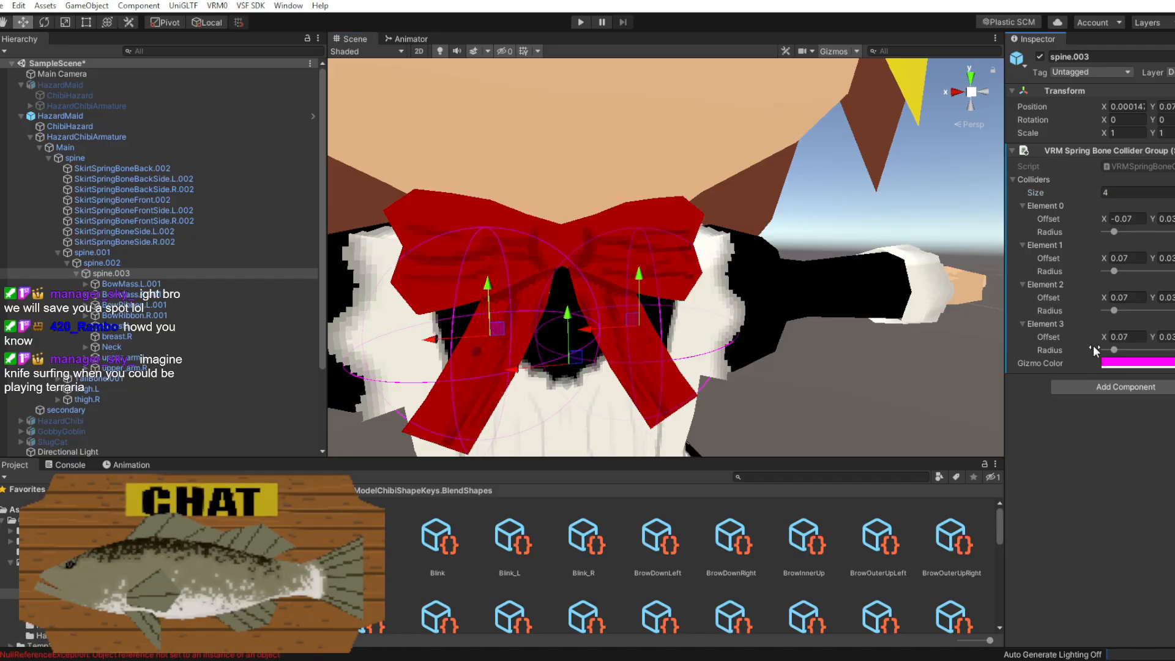
click(1114, 296)
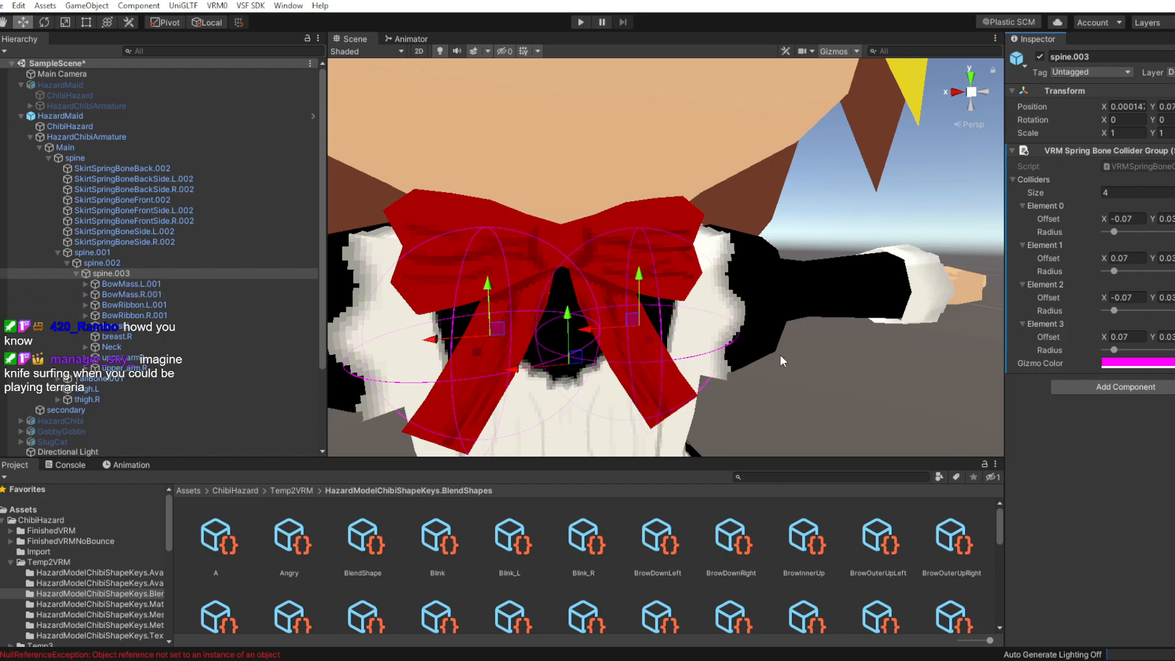
drag(491, 293, 491, 219)
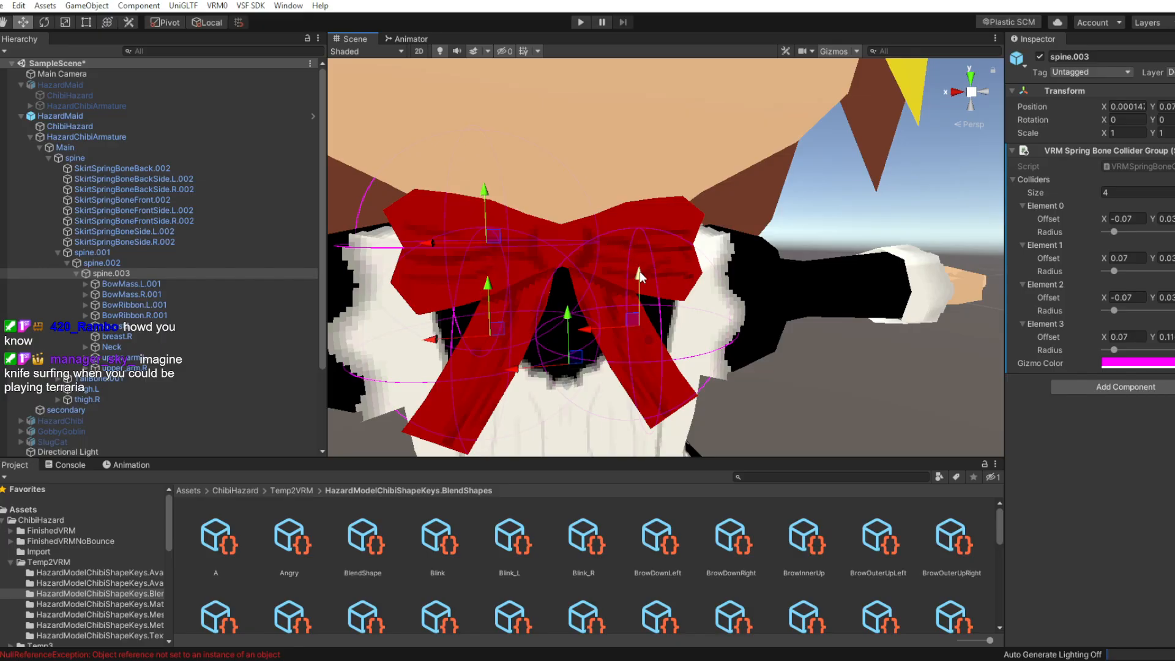
drag(640, 283, 645, 208)
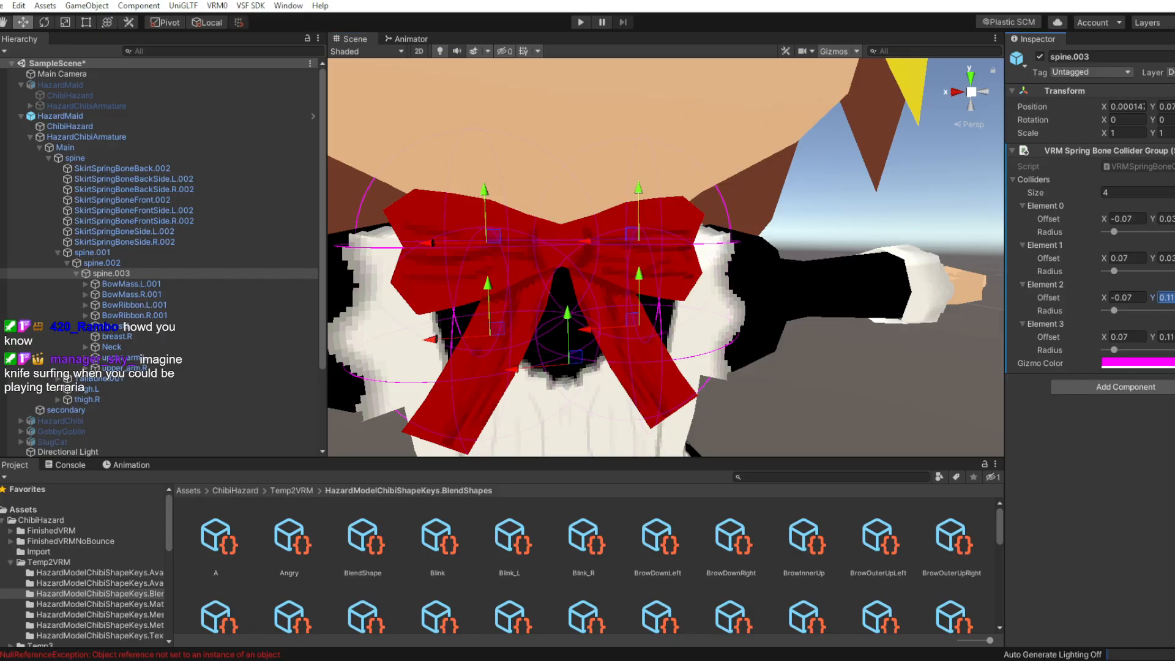
Shift the upper chest colliders slightly backward, away from the bow, checking their depth from both sides of the body
middle_drag(410, 284, 594, 284)
right_drag(428, 293, 545, 297)
middle_drag(452, 296, 595, 298)
right_drag(541, 299, 587, 307)
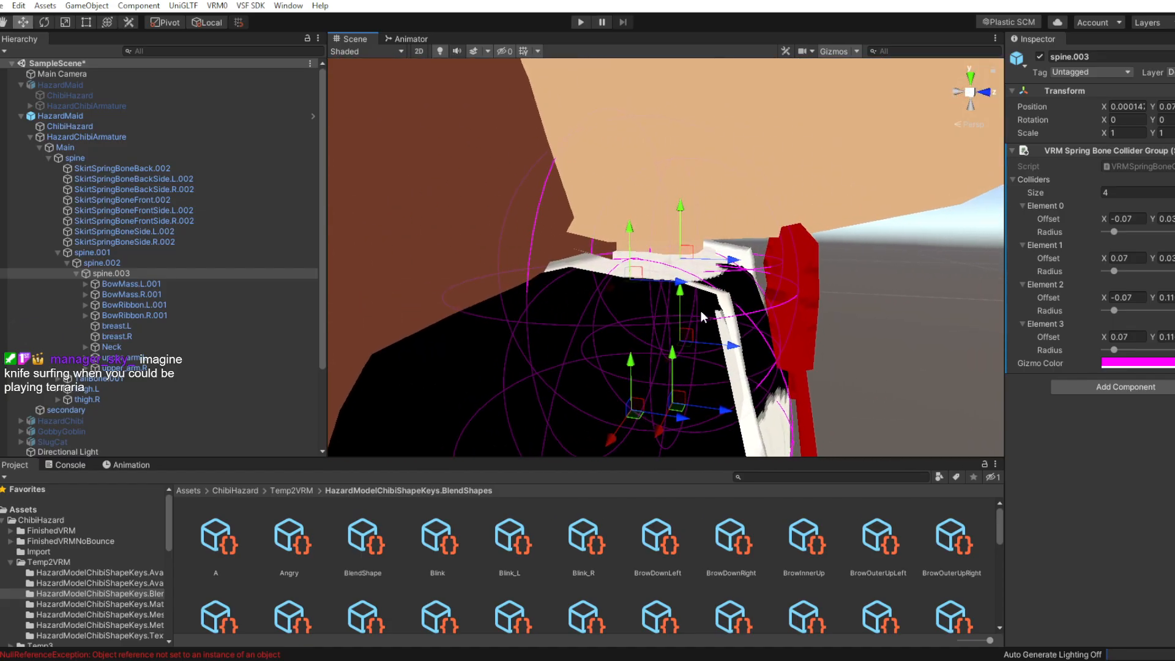
middle_drag(701, 313, 712, 314)
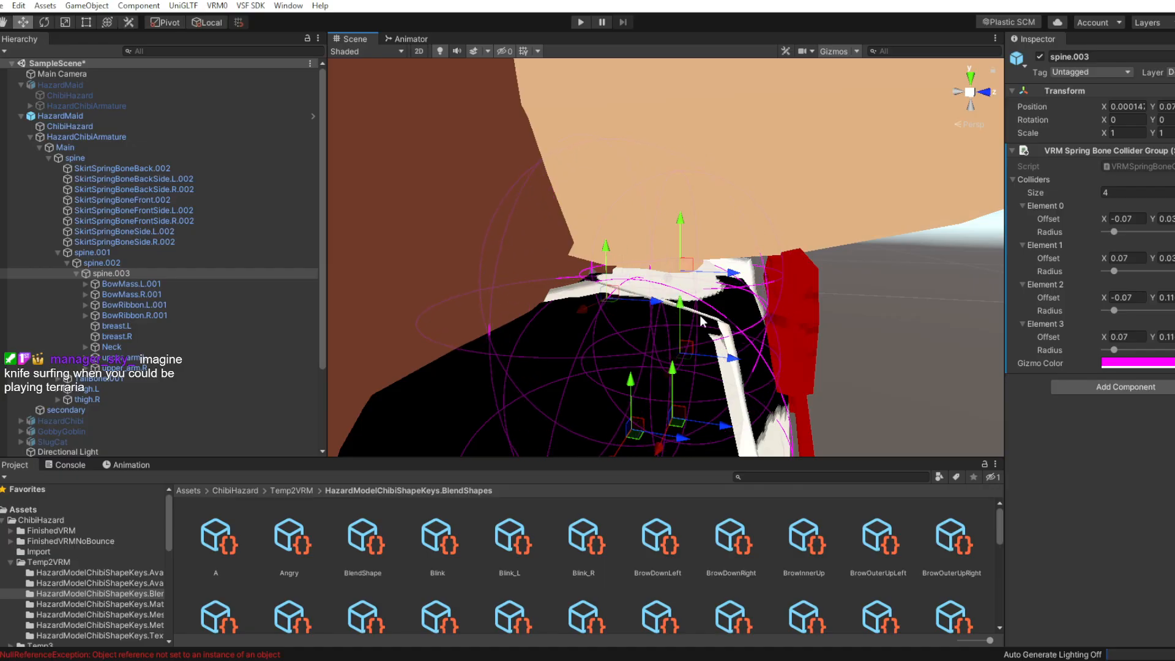
middle_drag(663, 302, 719, 311)
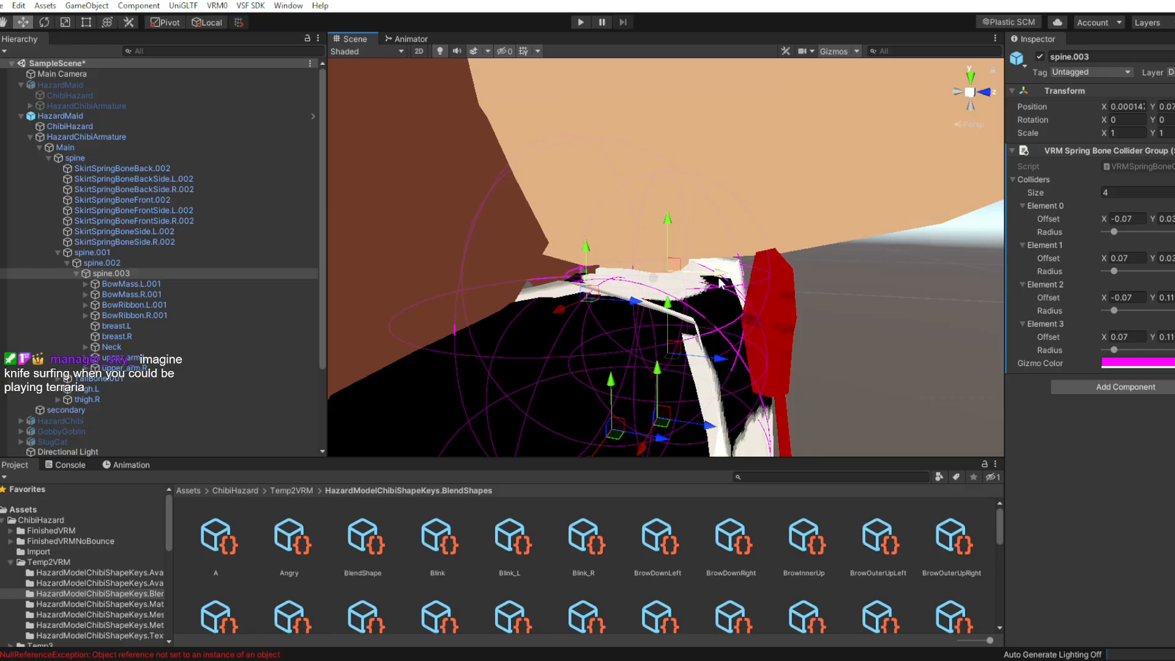
drag(719, 277, 708, 277)
click(1173, 333)
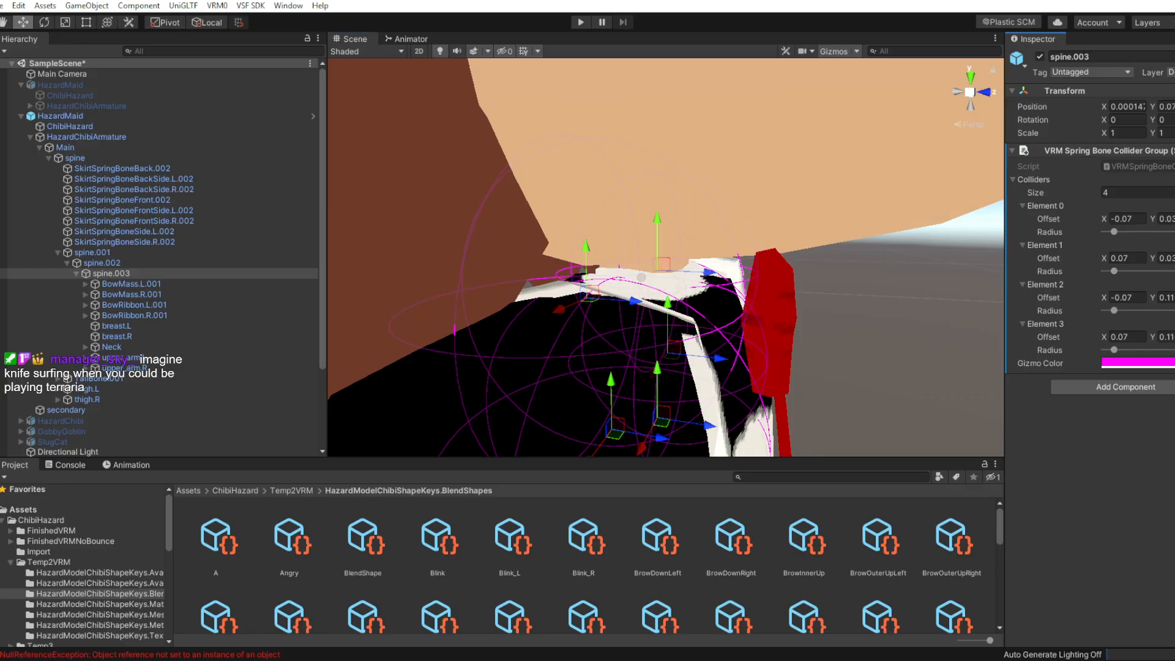
text(0)
alt+drag(778, 354, 600, 333)
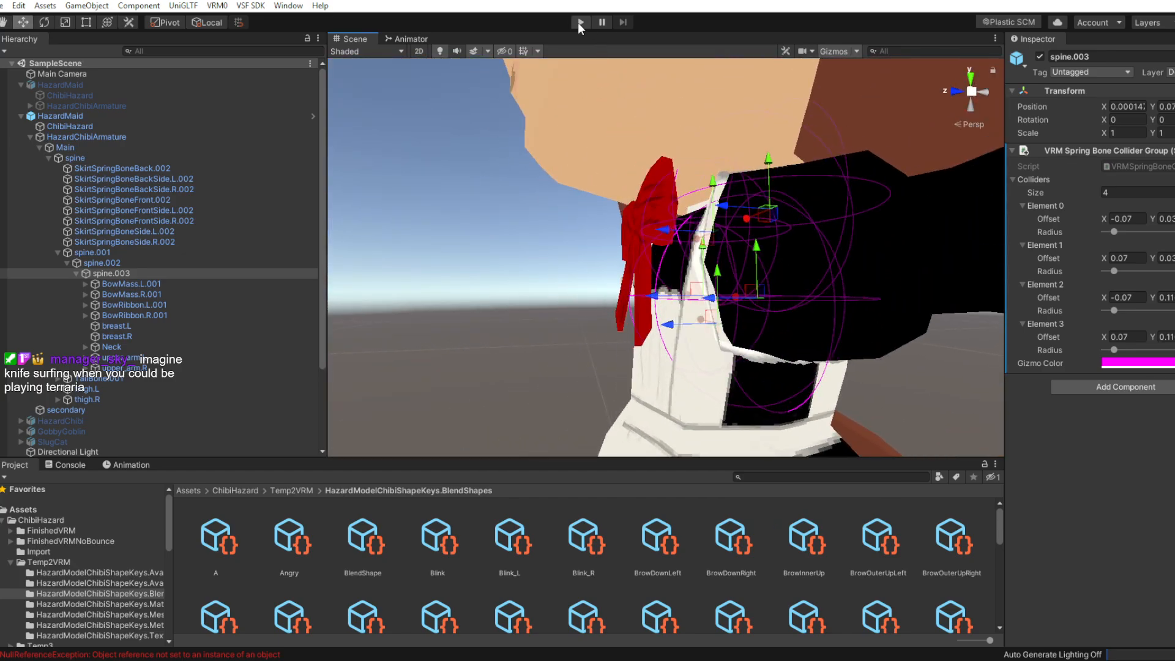
Assign spine.003 as a collider group on the bow's VRM Spring Bone in the secondary object
click(1012, 150)
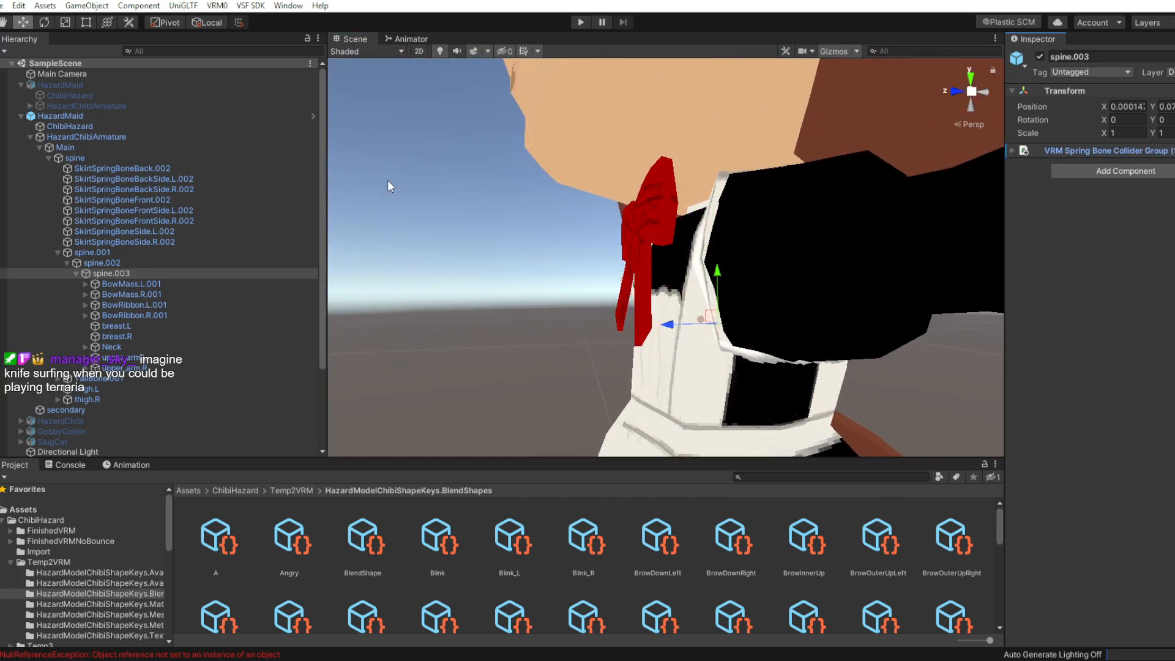
click(107, 409)
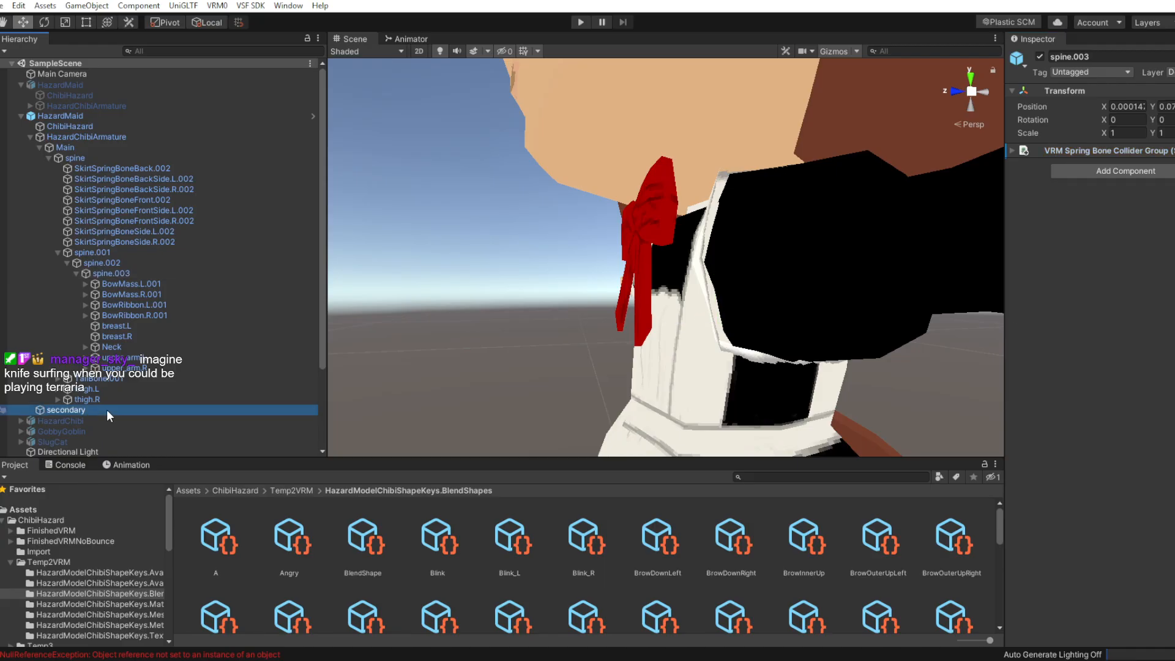
click(1011, 151)
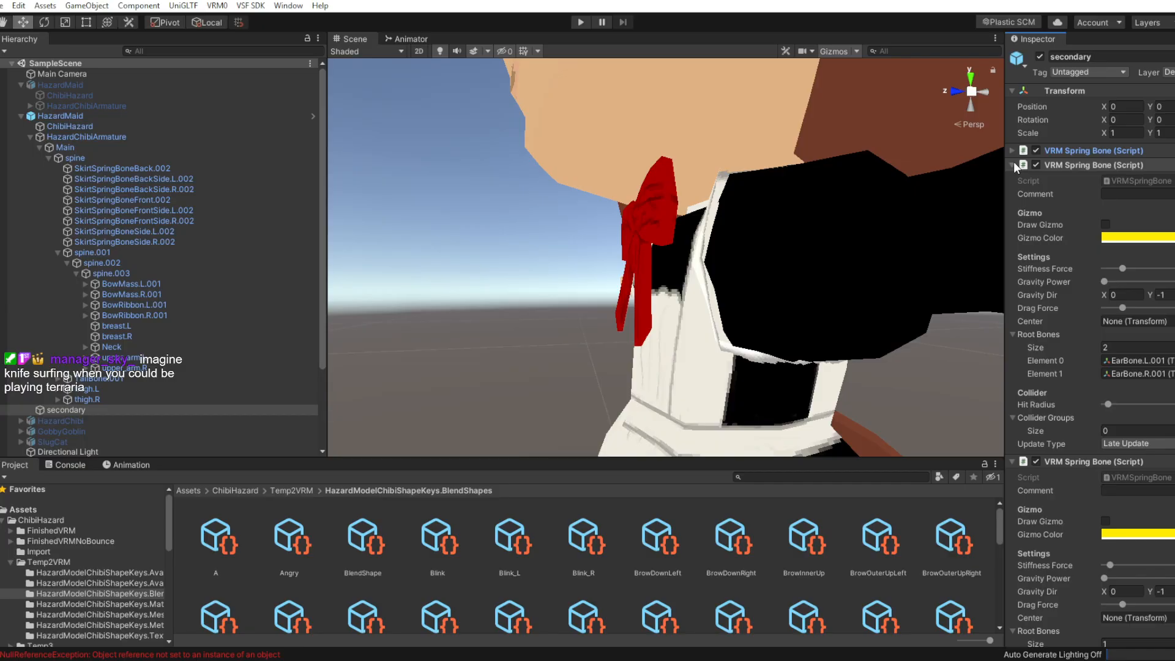
click(1013, 164)
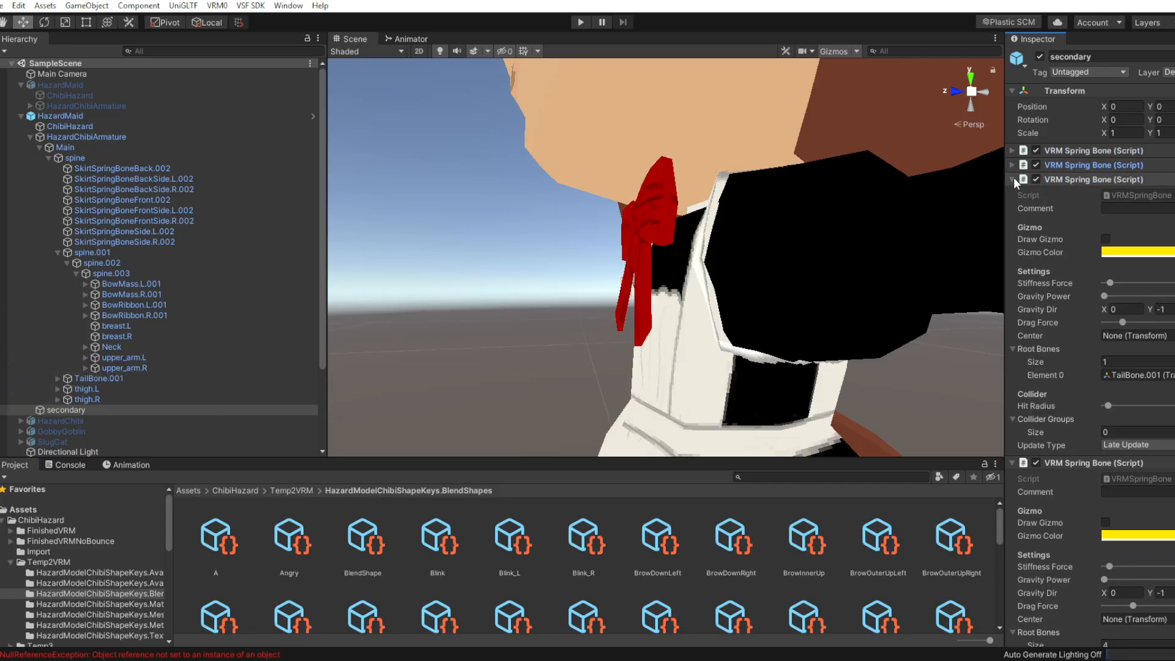
click(1014, 179)
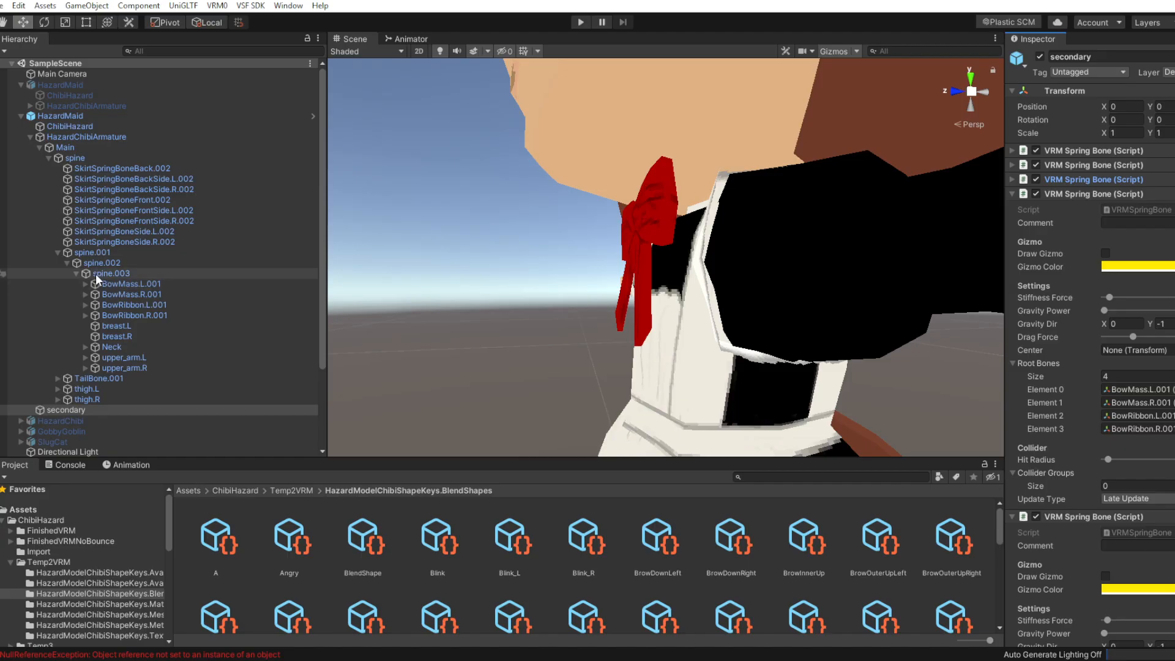
drag(98, 274, 1053, 481)
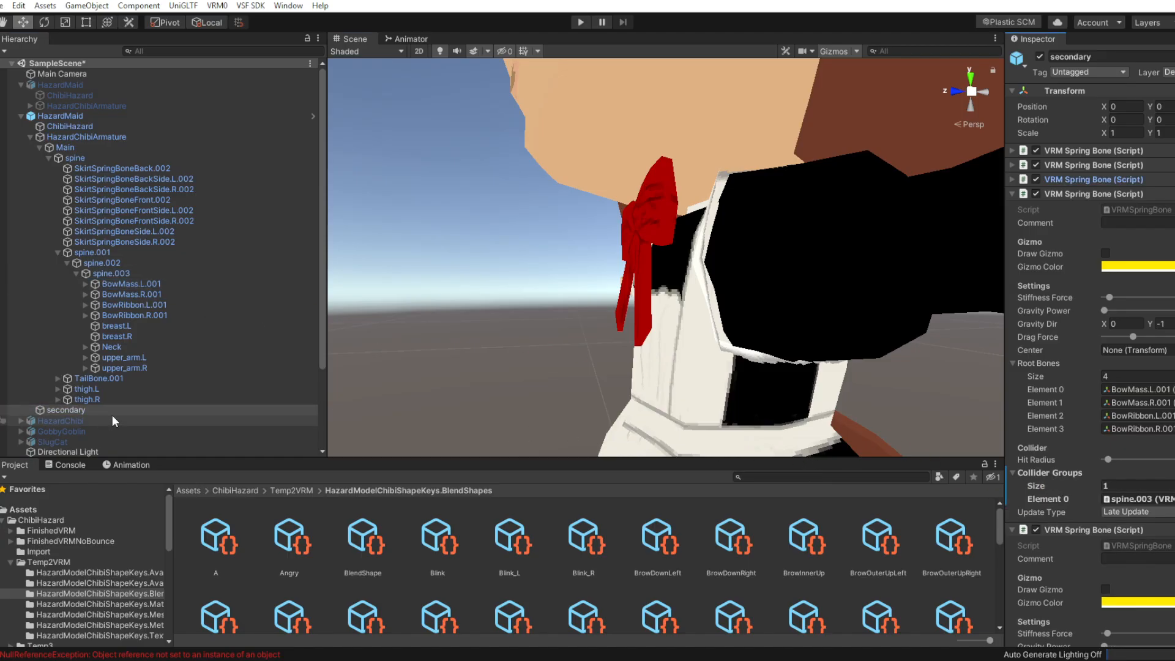
Test the bow's collisions in play mode by moving HazardChibiArmature around, and stop the playback
click(572, 25)
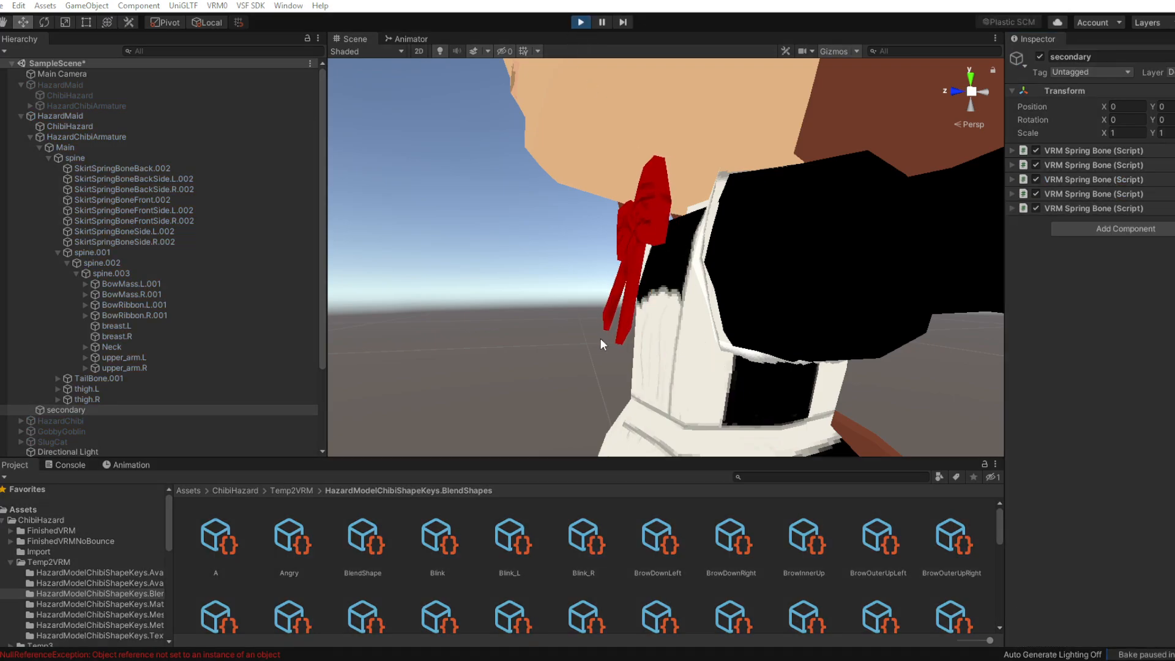
right_drag(599, 338, 656, 338)
scroll(728, 361, down, 3)
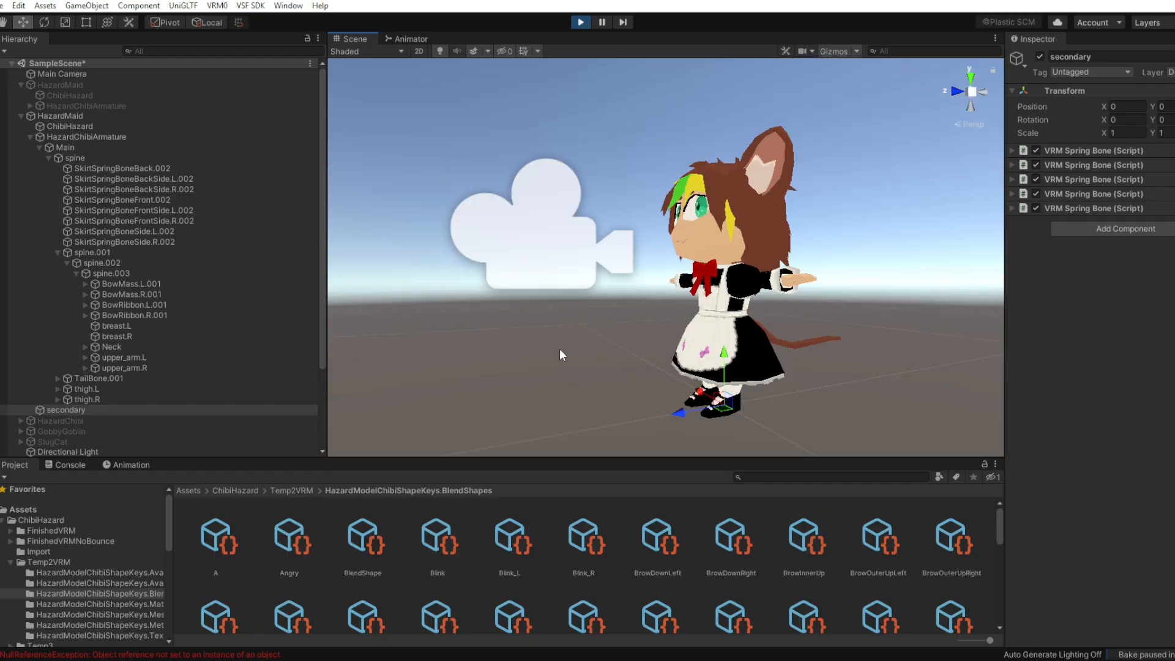
click(72, 149)
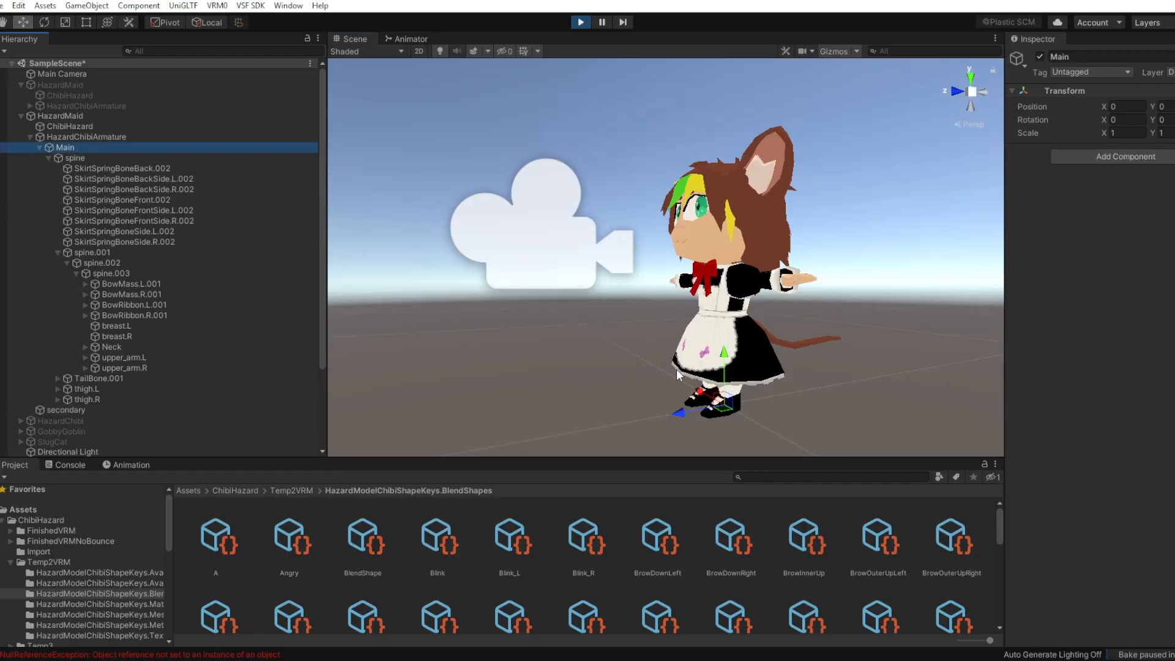
click(82, 137)
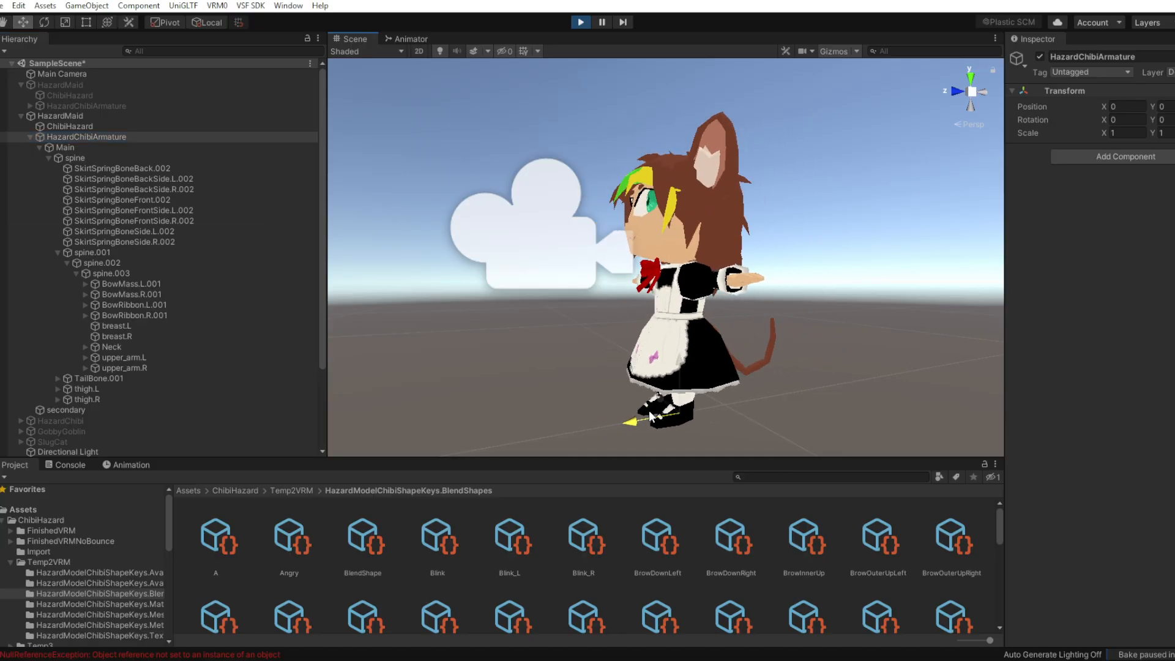
mouse_move(692, 422)
mouse_down()
mouse_move(666, 420)
mouse_move(726, 424)
mouse_move(648, 429)
mouse_move(711, 432)
mouse_move(652, 431)
mouse_move(698, 435)
mouse_move(632, 427)
mouse_move(680, 424)
mouse_move(656, 432)
mouse_move(677, 436)
mouse_up()
key(ctrl+p)
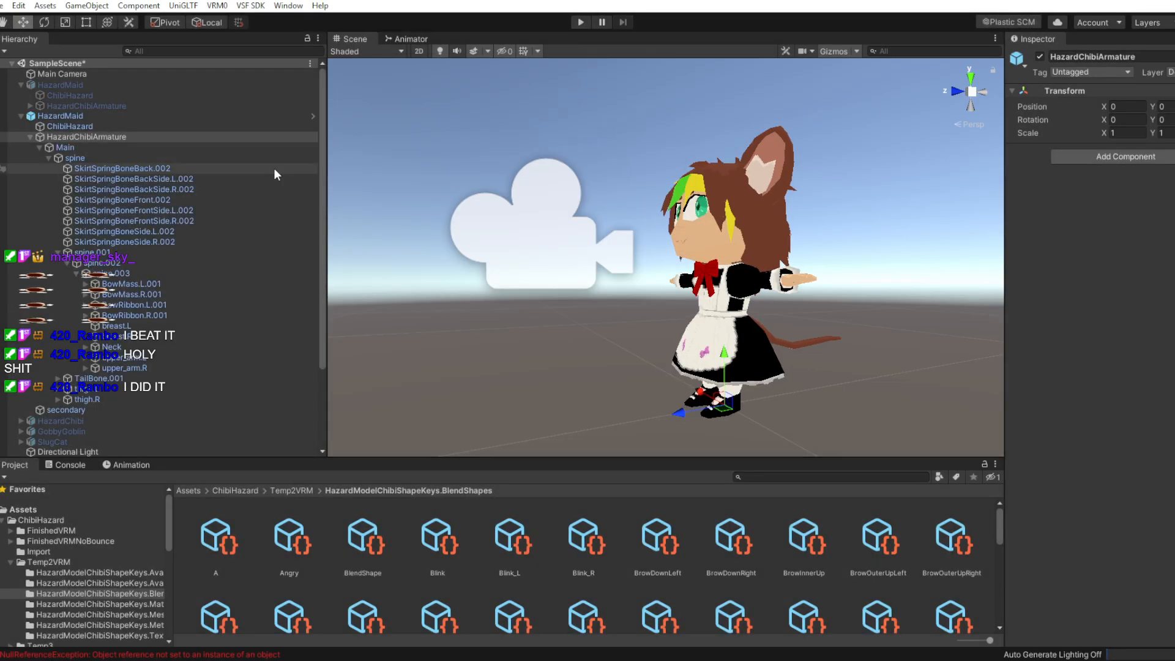
Show spine.003's colliders again and examine from the side how they sit against the bow
double_click(125, 275)
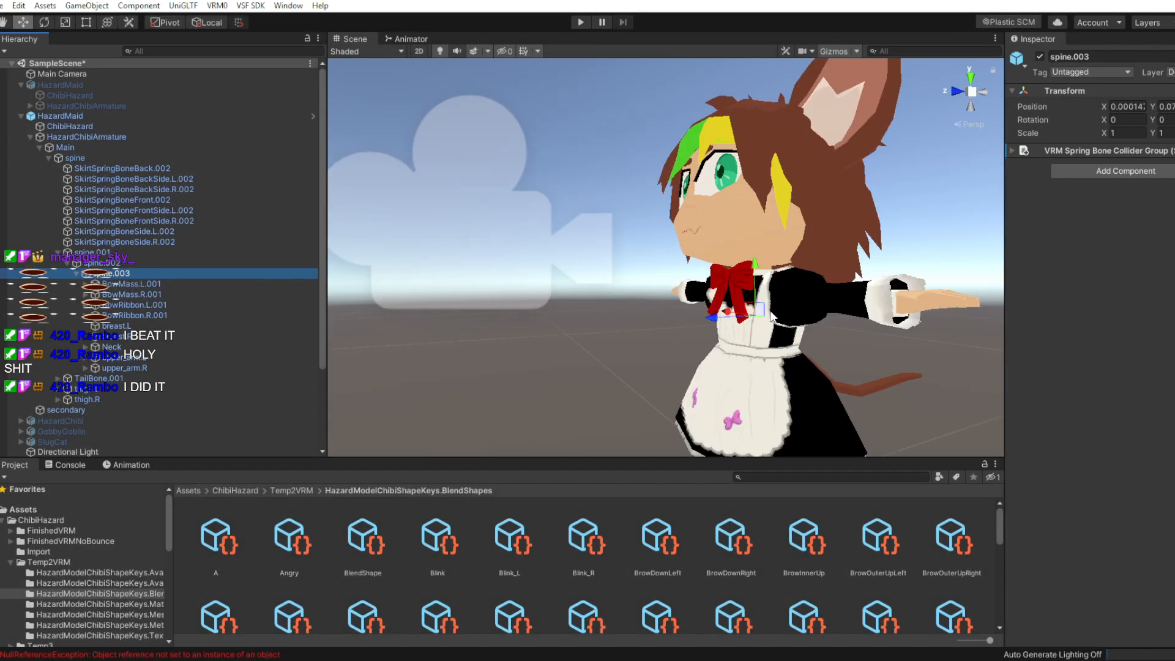
click(1063, 152)
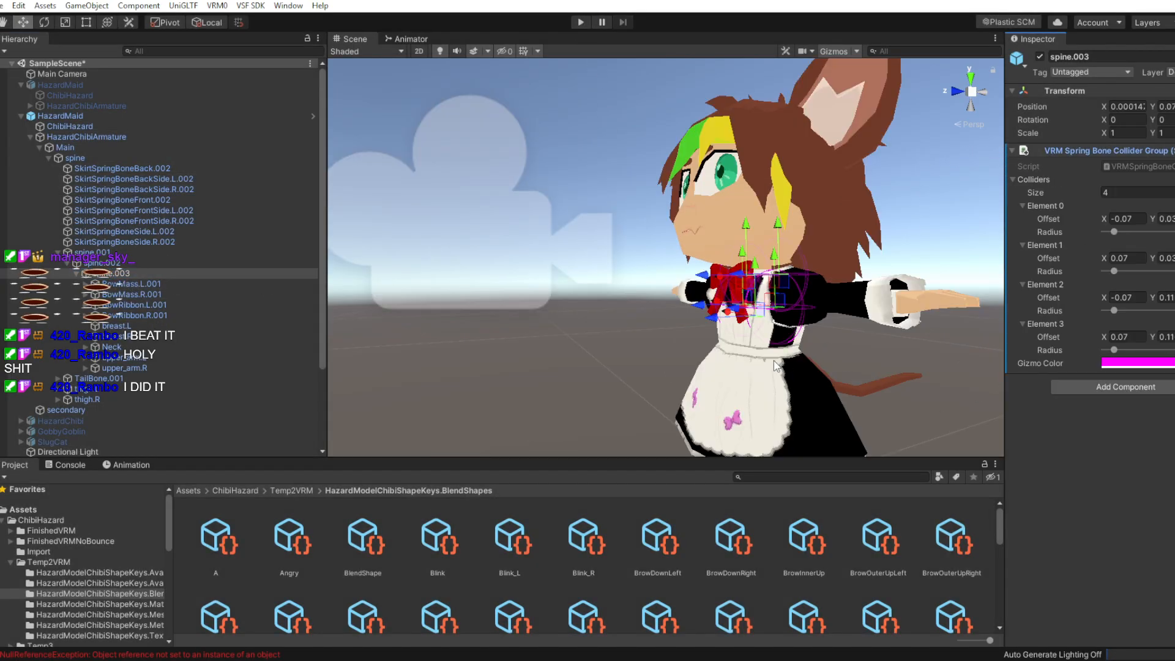
middle_drag(852, 357, 718, 359)
scroll(718, 359, up, 5)
scroll(513, 344, down, 2)
middle_drag(512, 343, 572, 186)
scroll(937, 195, up, 4)
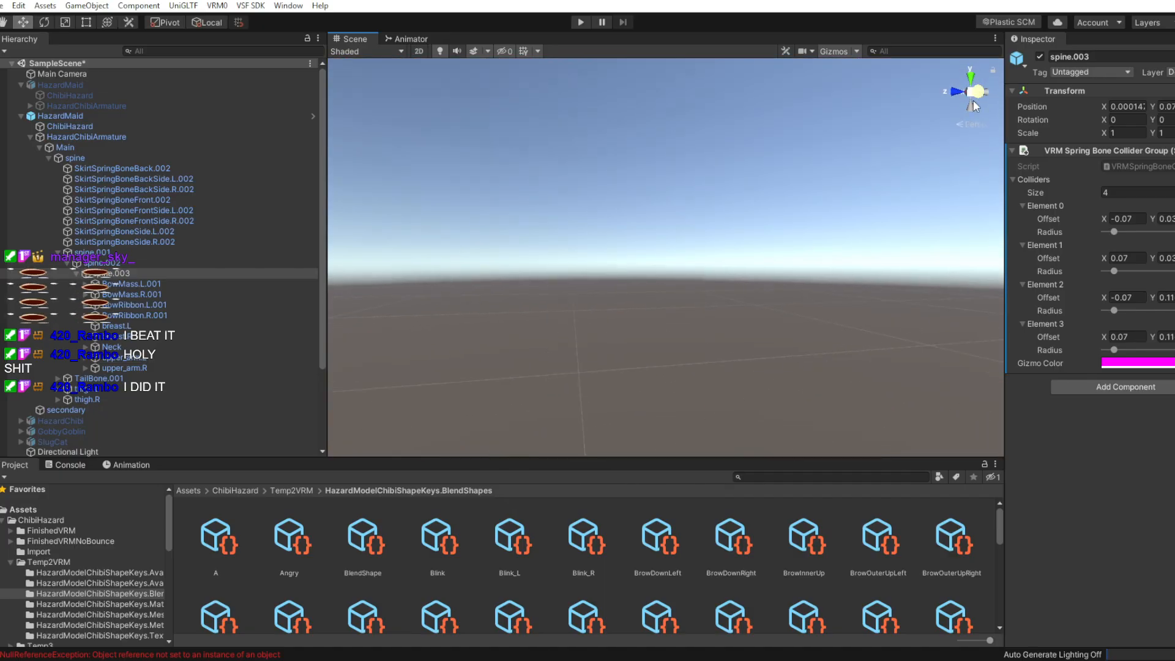
middle_drag(547, 319, 703, 331)
middle_drag(409, 327, 651, 325)
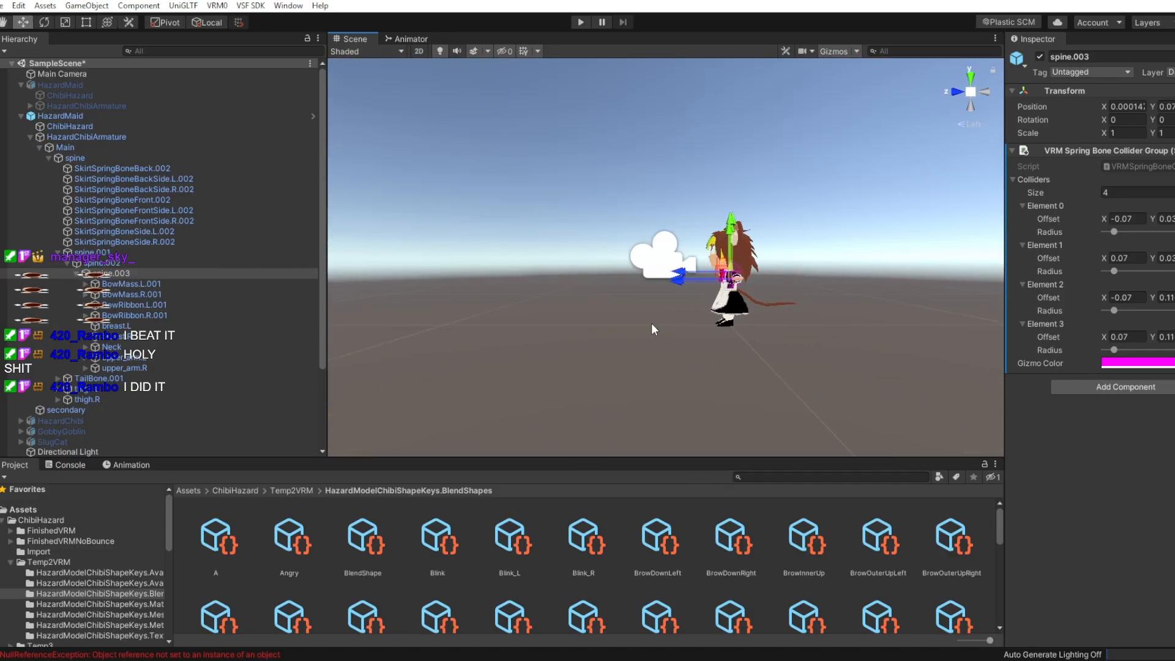
scroll(685, 334, up, 6)
scroll(672, 327, up, 5)
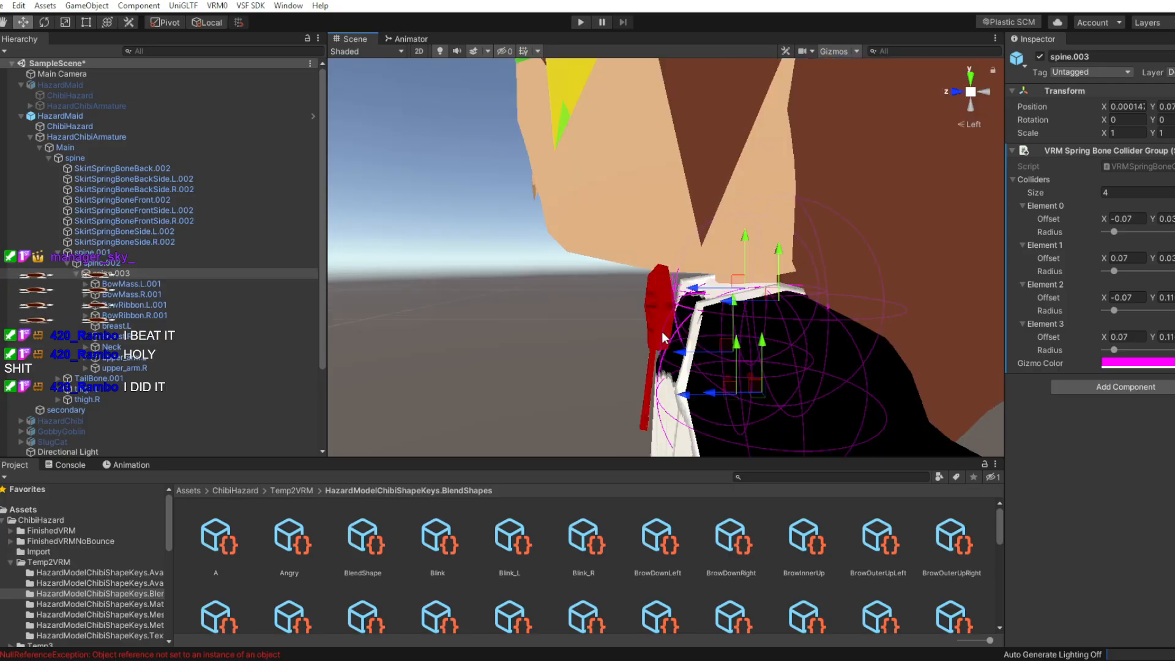
scroll(664, 328, up, 3)
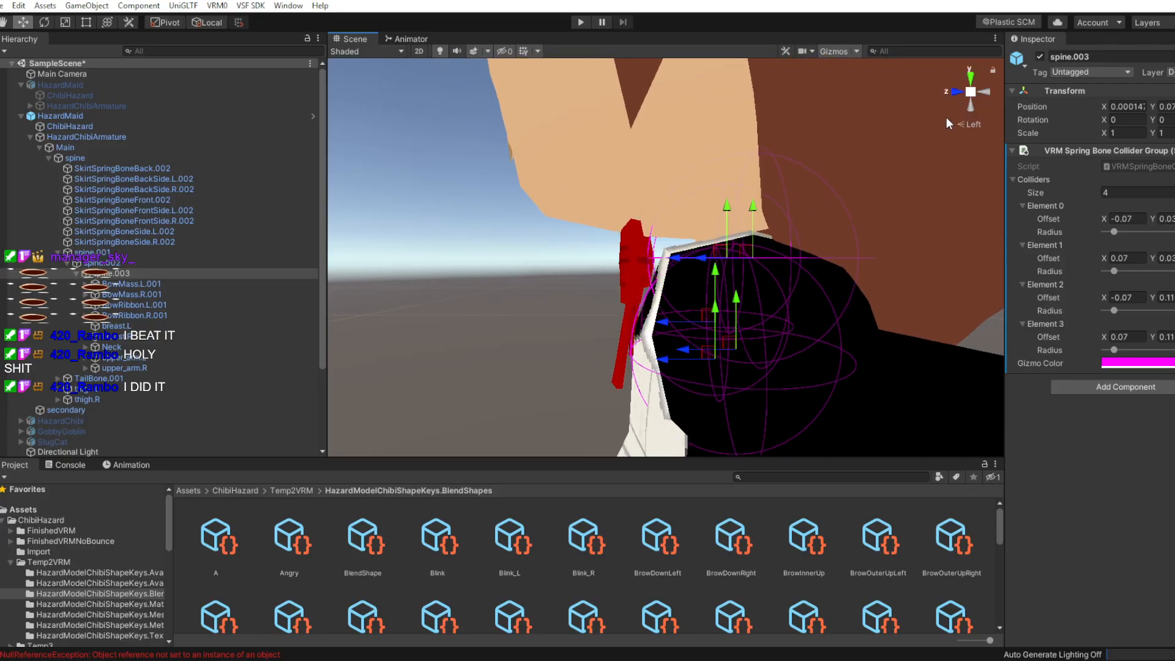
Compare the left-side views and examine the gap between the back of the bow and the upper chest colliders up close
click(970, 92)
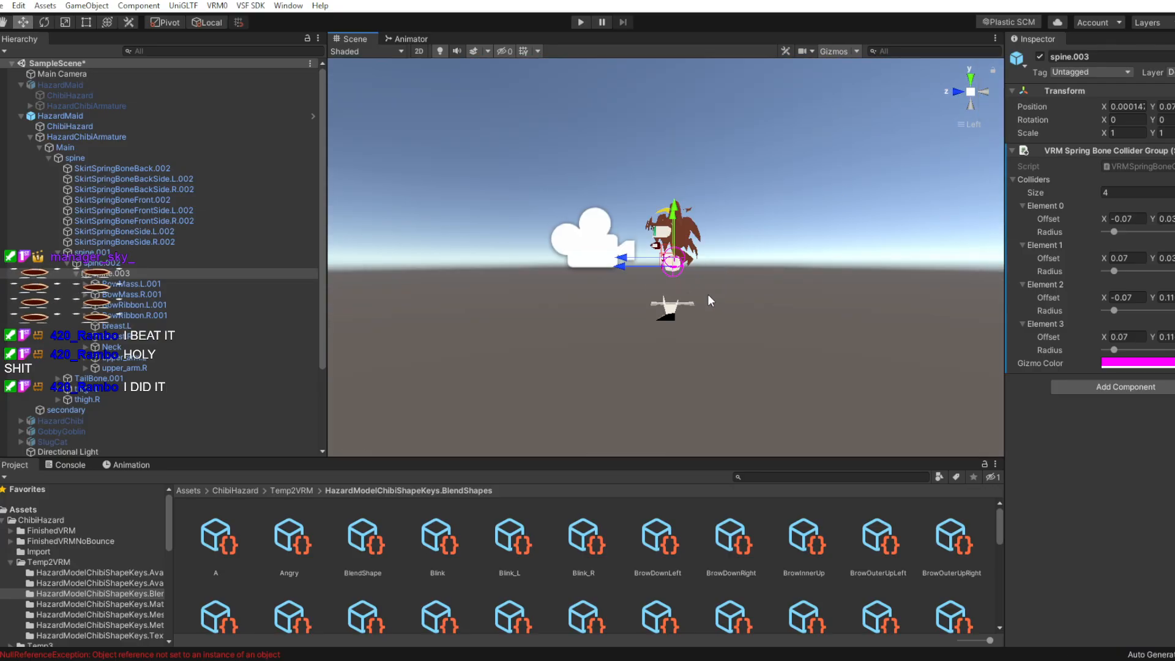
click(971, 91)
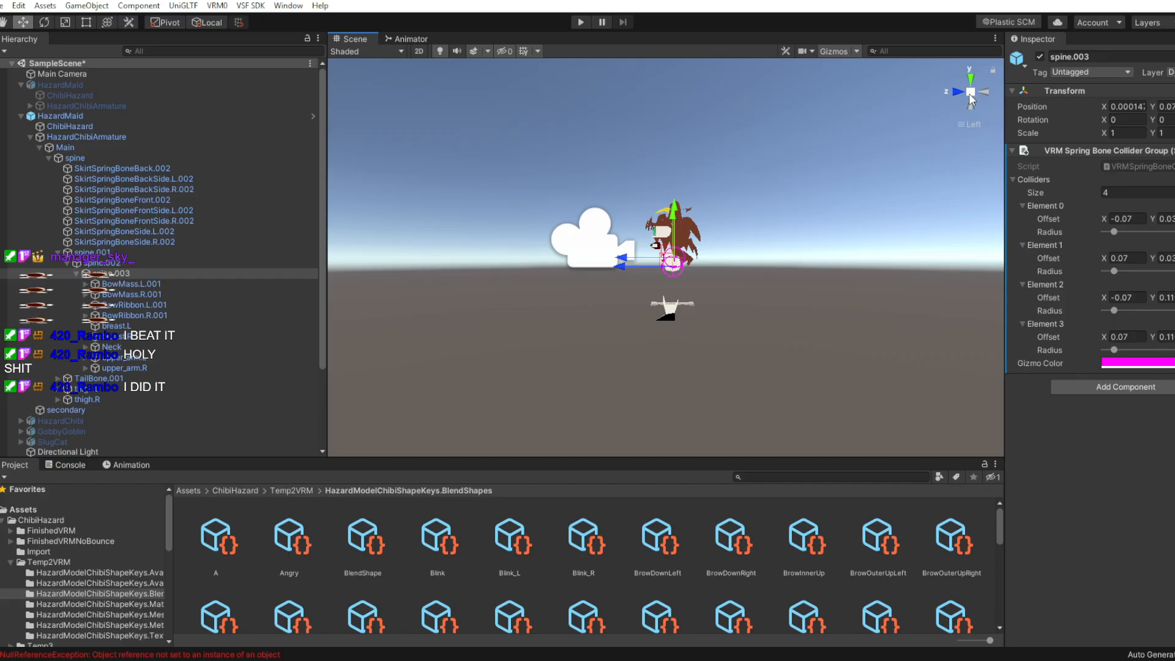
scroll(718, 303, down, 1)
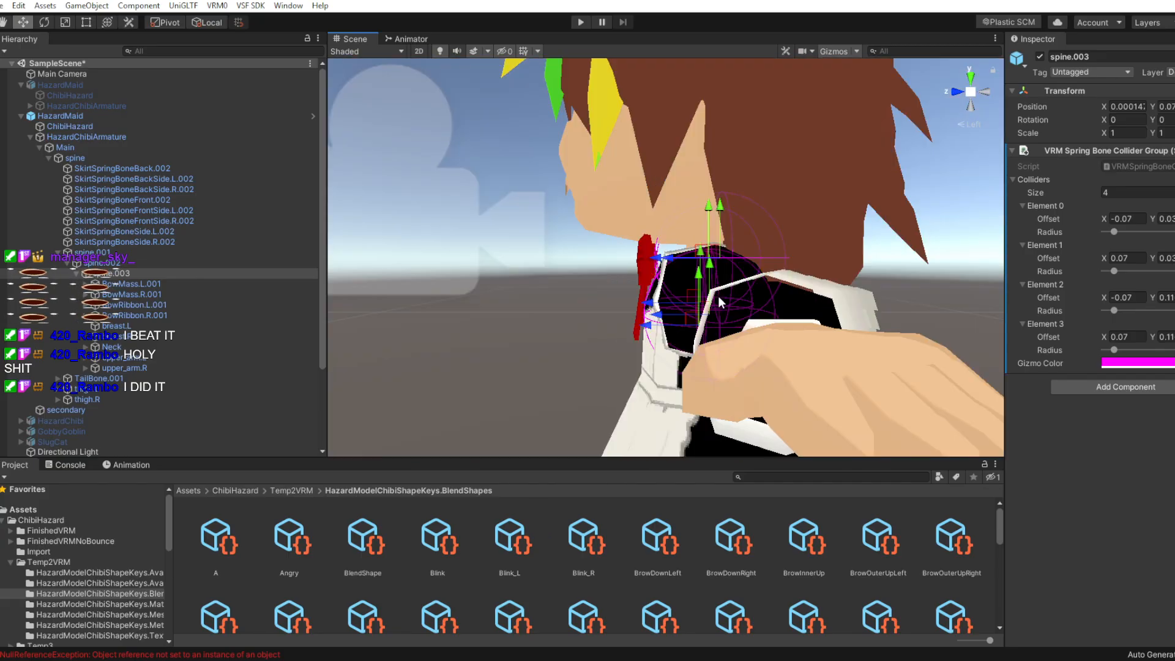
scroll(718, 302, up, 1)
scroll(719, 302, down, 1)
middle_drag(910, 266, 873, 271)
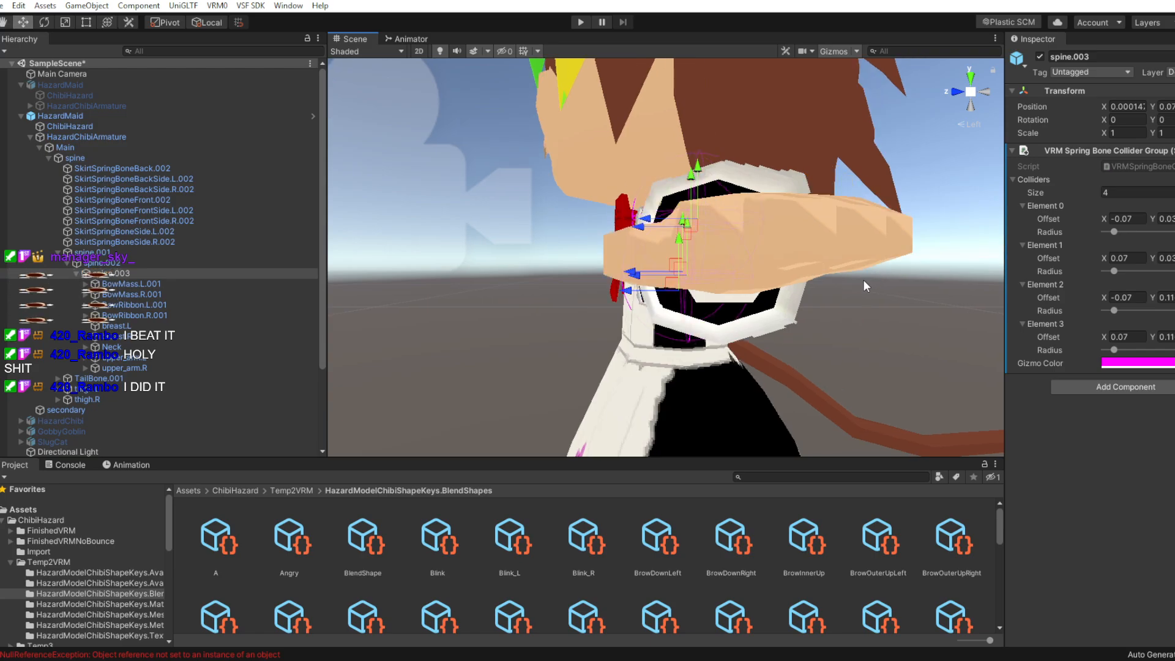
scroll(843, 313, up, 6)
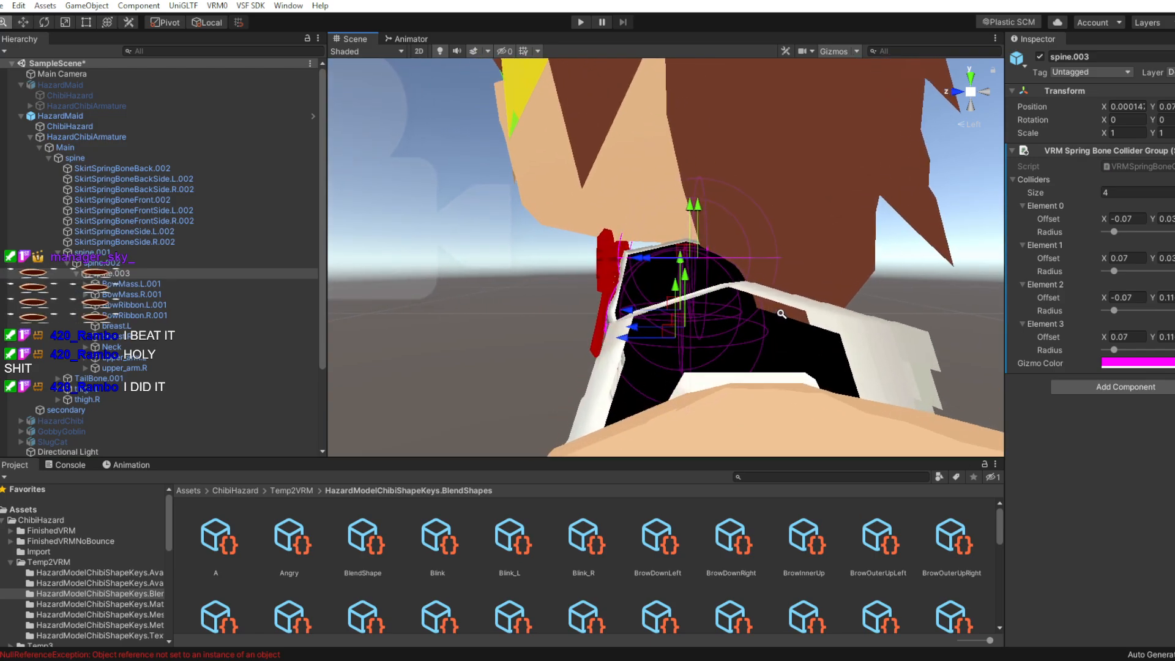
alt+right_drag(816, 316, 837, 317)
middle_drag(837, 317, 834, 318)
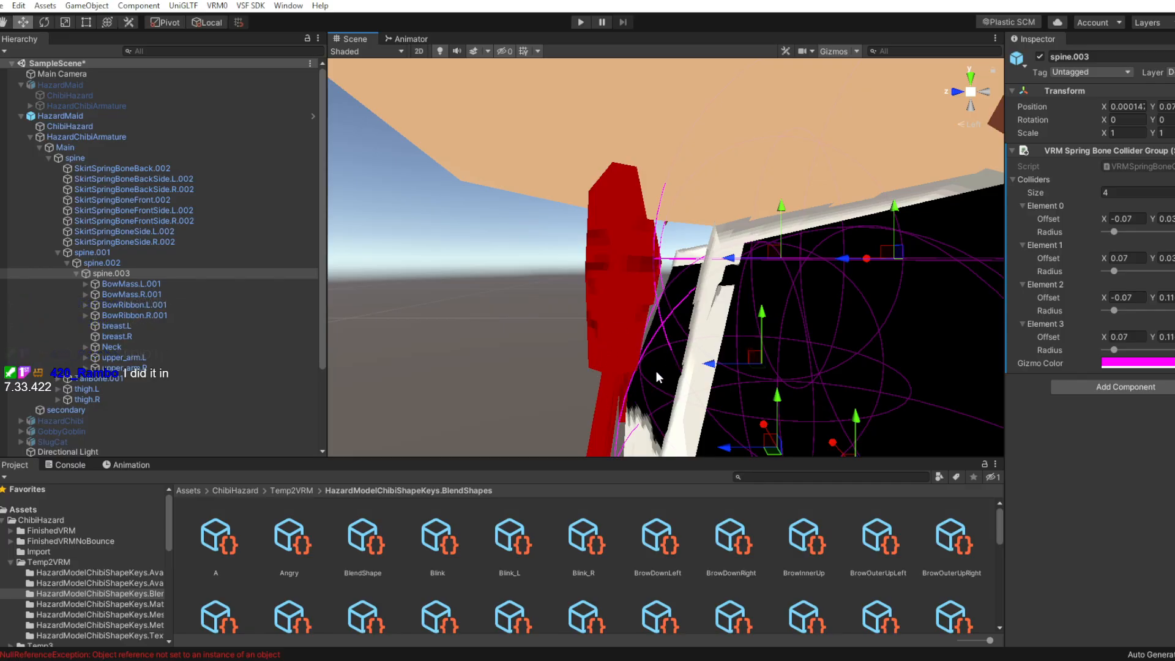
Shift the pair of upper chest colliders on spine.003 slightly back, so they clear the back of the bow, and match their depth
middle_drag(681, 312, 686, 311)
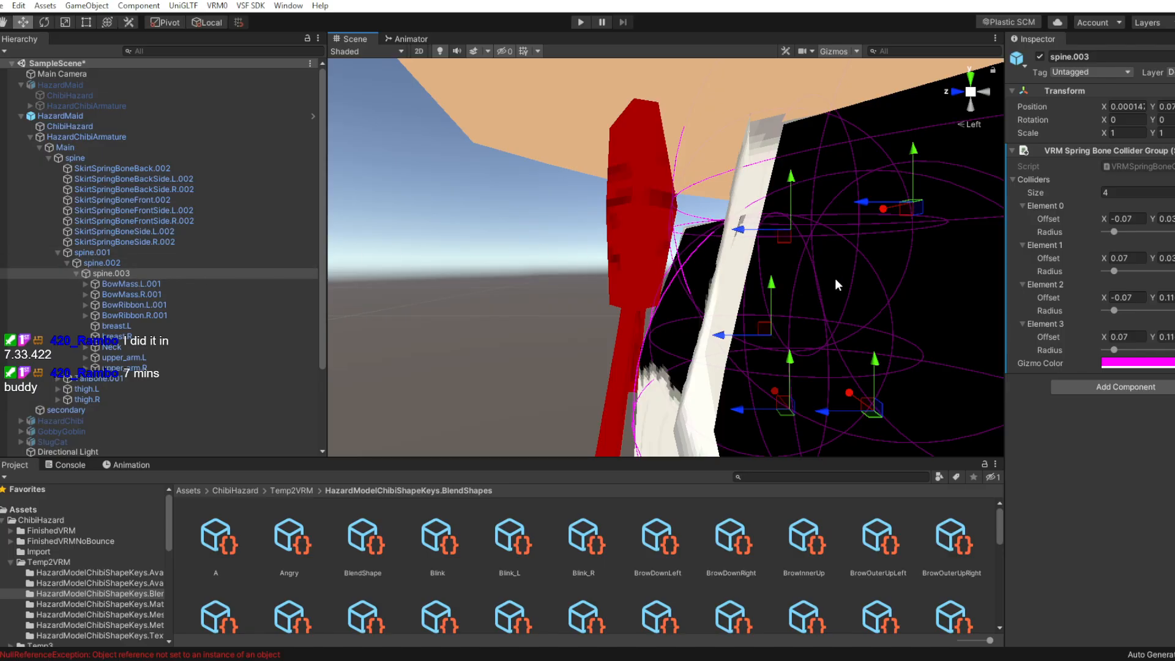
middle_drag(947, 218, 769, 272)
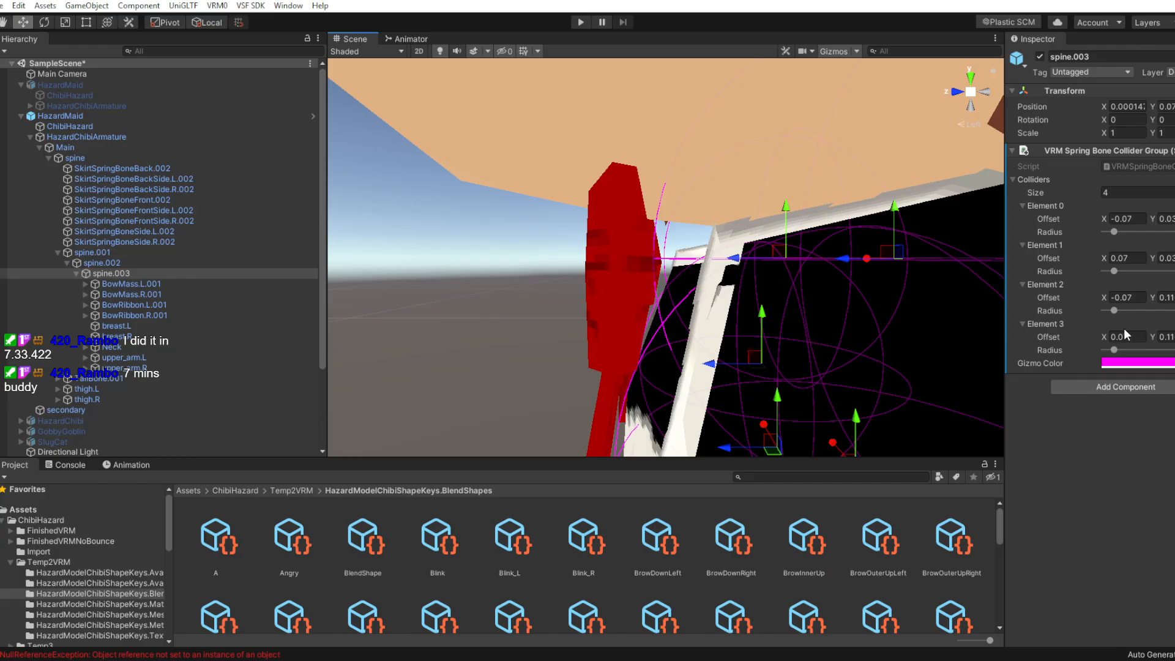
drag(842, 262, 864, 265)
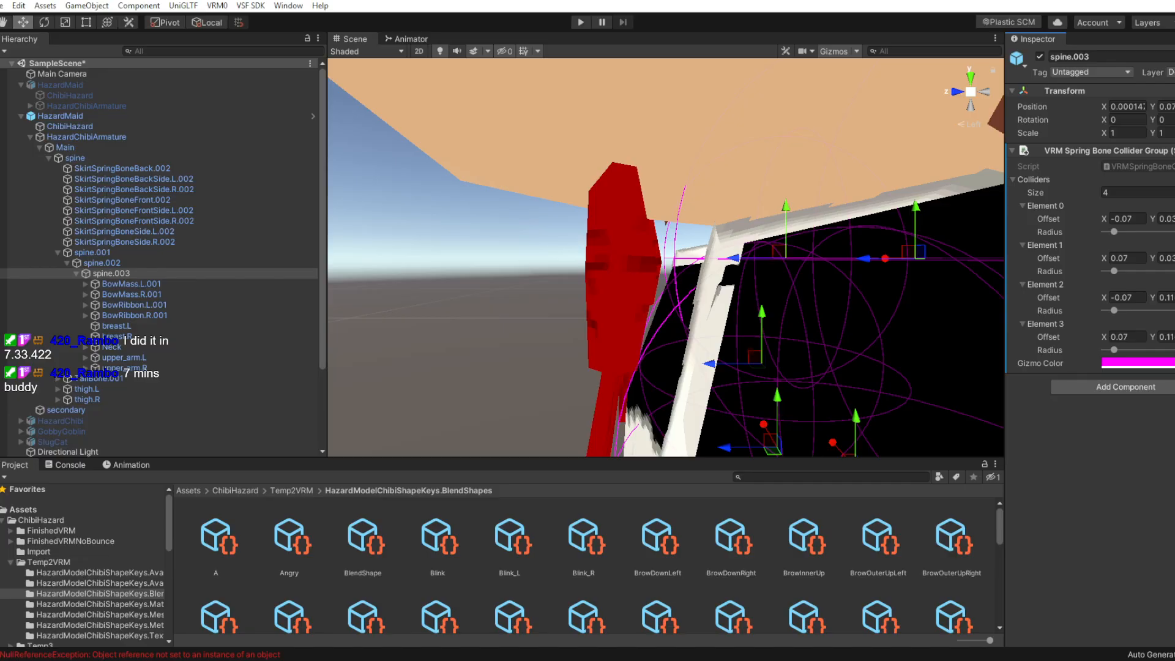
key(ctrl+z)
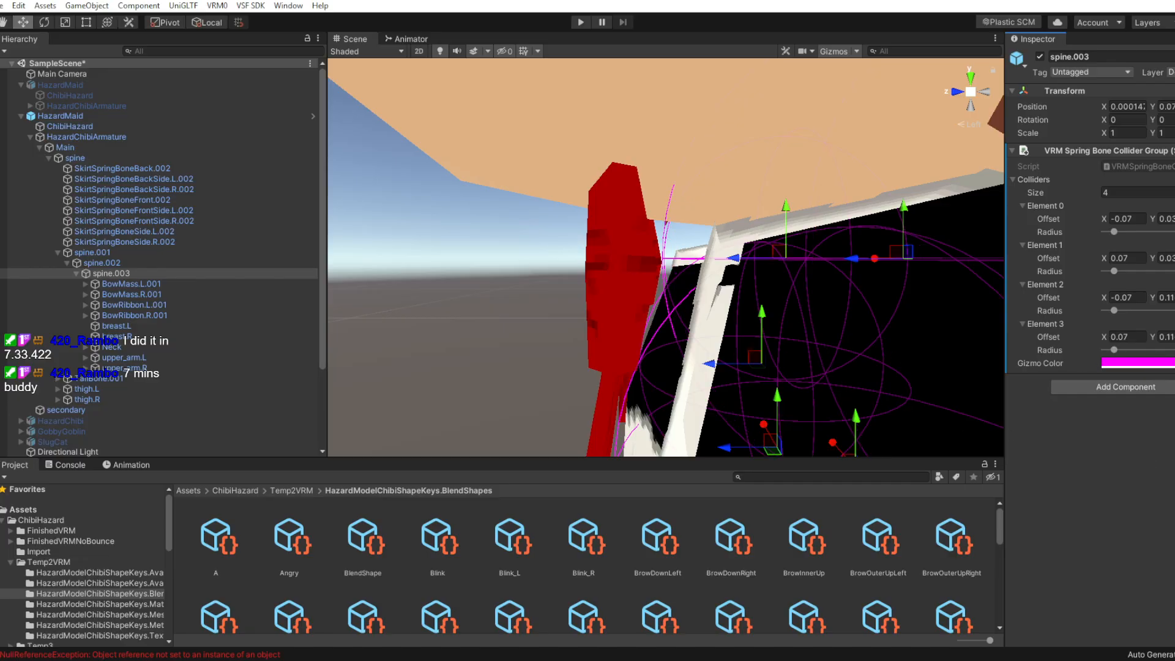
drag(747, 259, 854, 264)
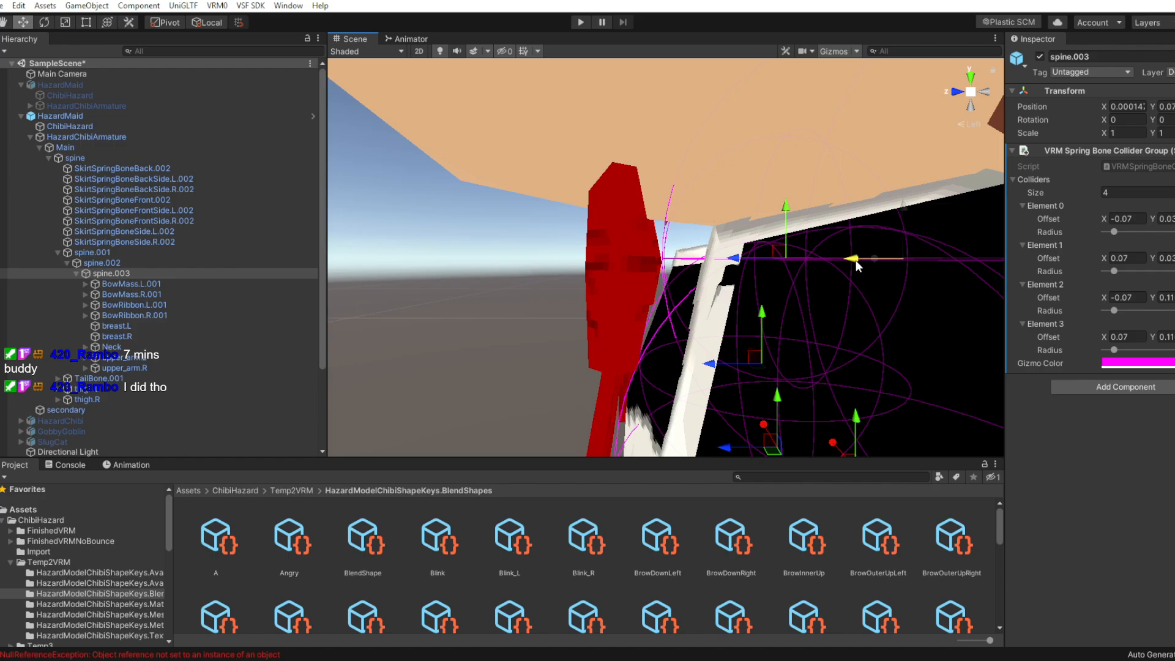
key(ctrl+z)
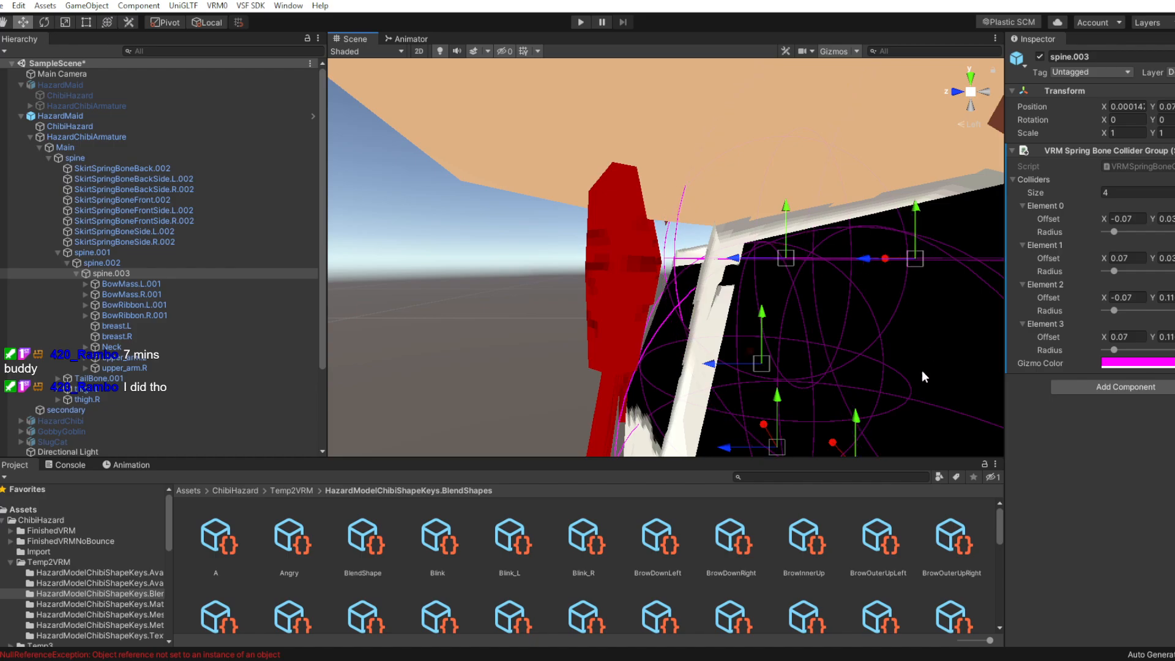
key(ctrl+y)
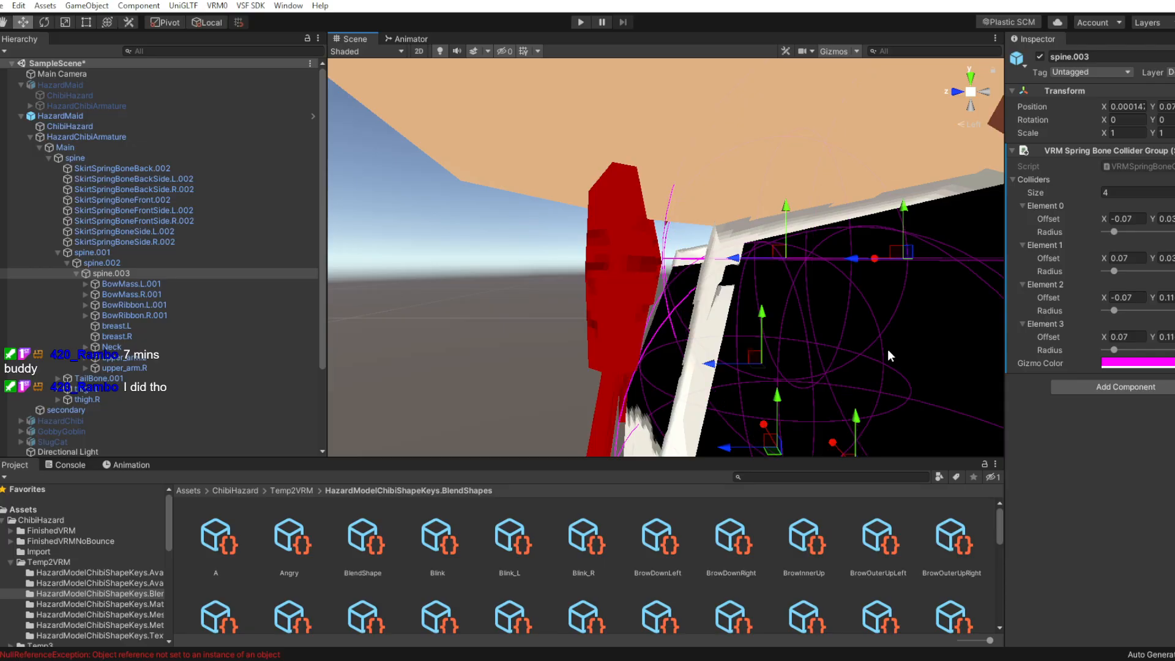
drag(852, 260, 861, 260)
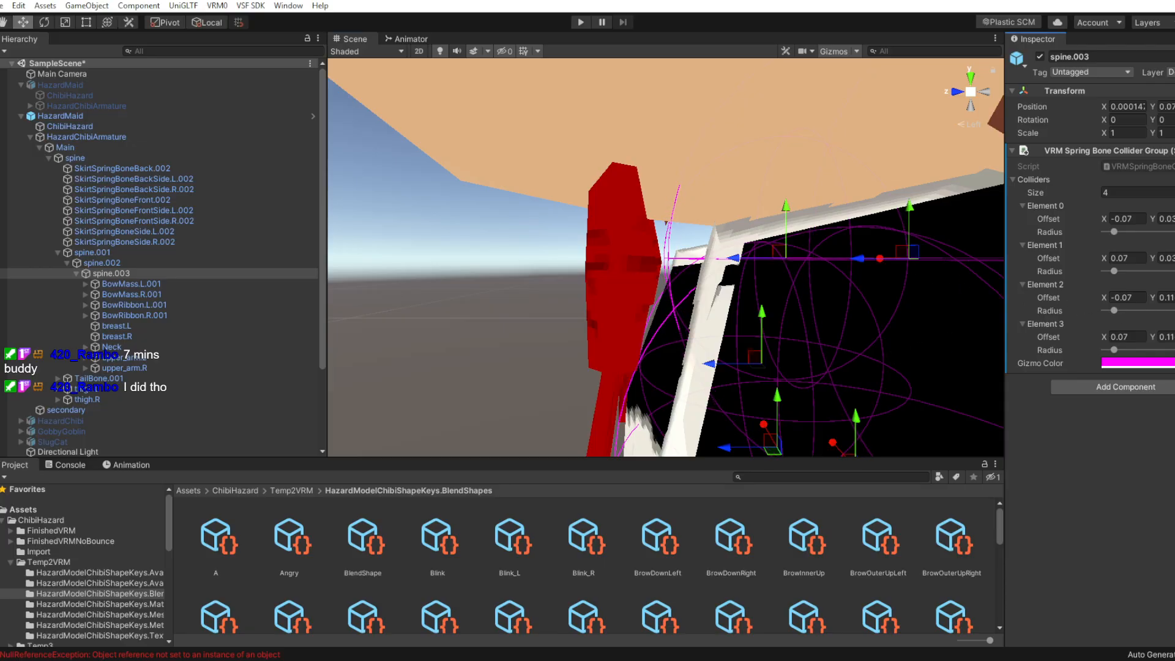
key(ctrl+v)
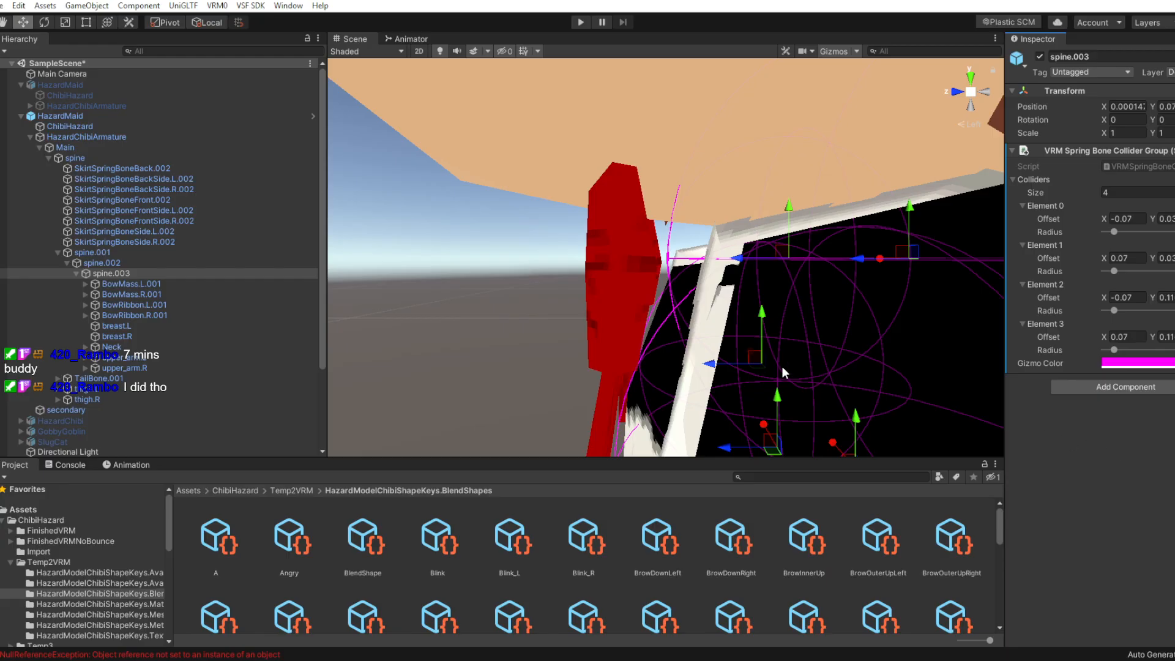
Move spine.003's lower chest colliders, Elements 0 and 1, slightly back into the torso, with Element 0's X offset at -0.07
middle_drag(782, 368, 783, 362)
scroll(784, 362, up, 1)
scroll(783, 362, down, 1)
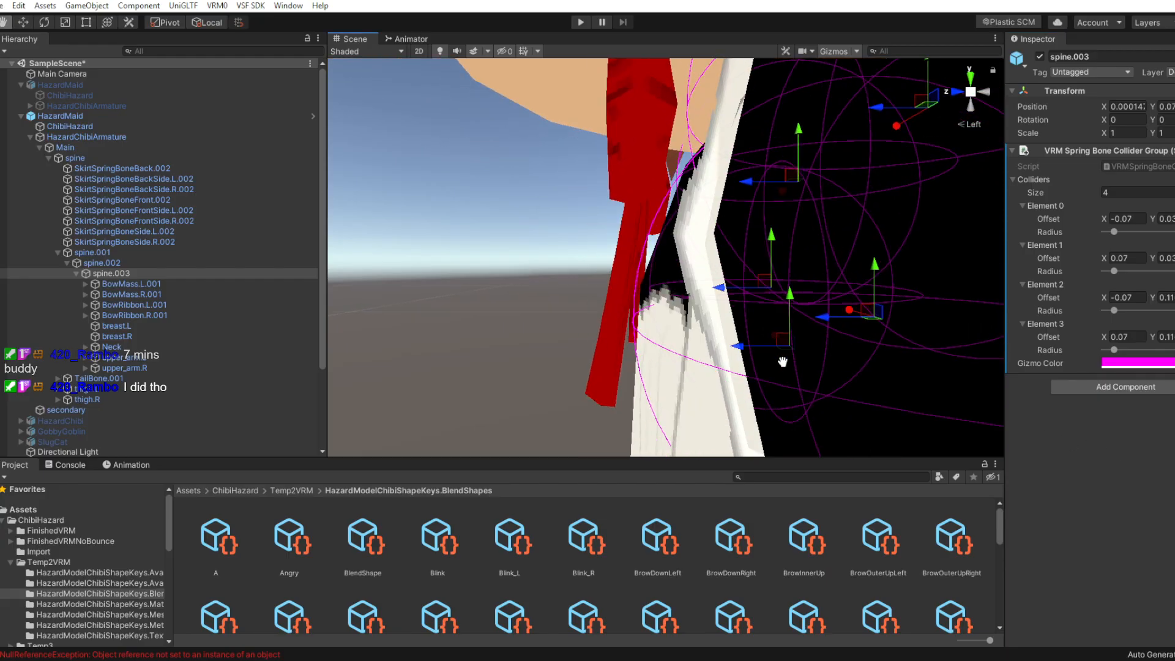
click(843, 326)
click(125, 274)
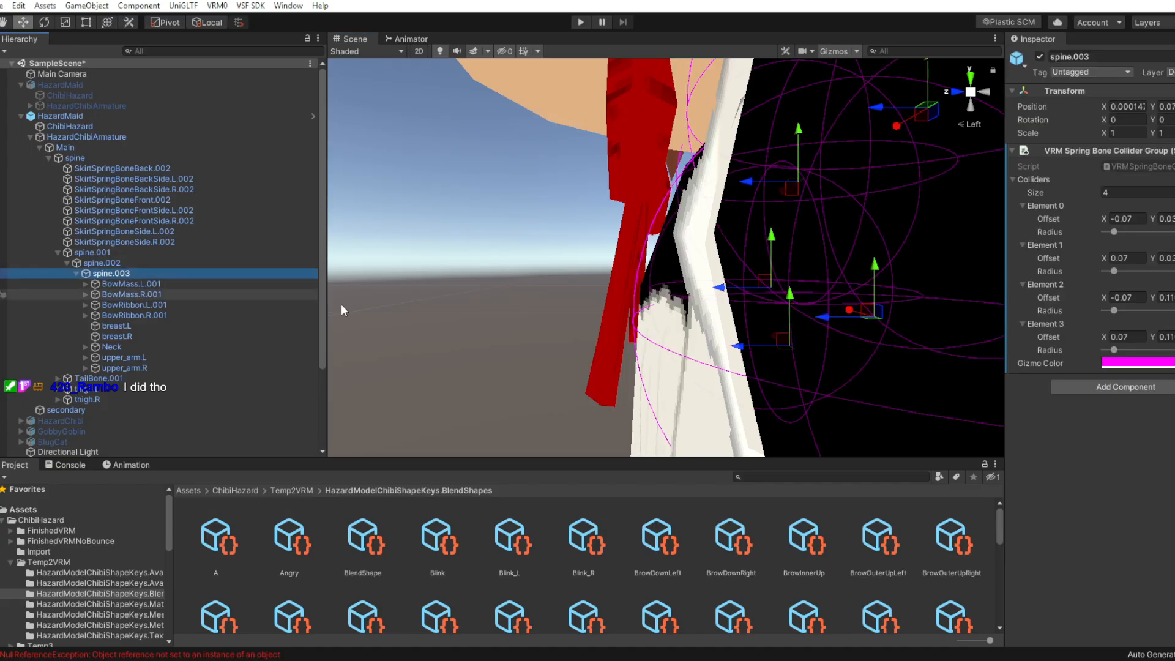
middle_drag(825, 319, 817, 307)
middle_drag(829, 258, 791, 269)
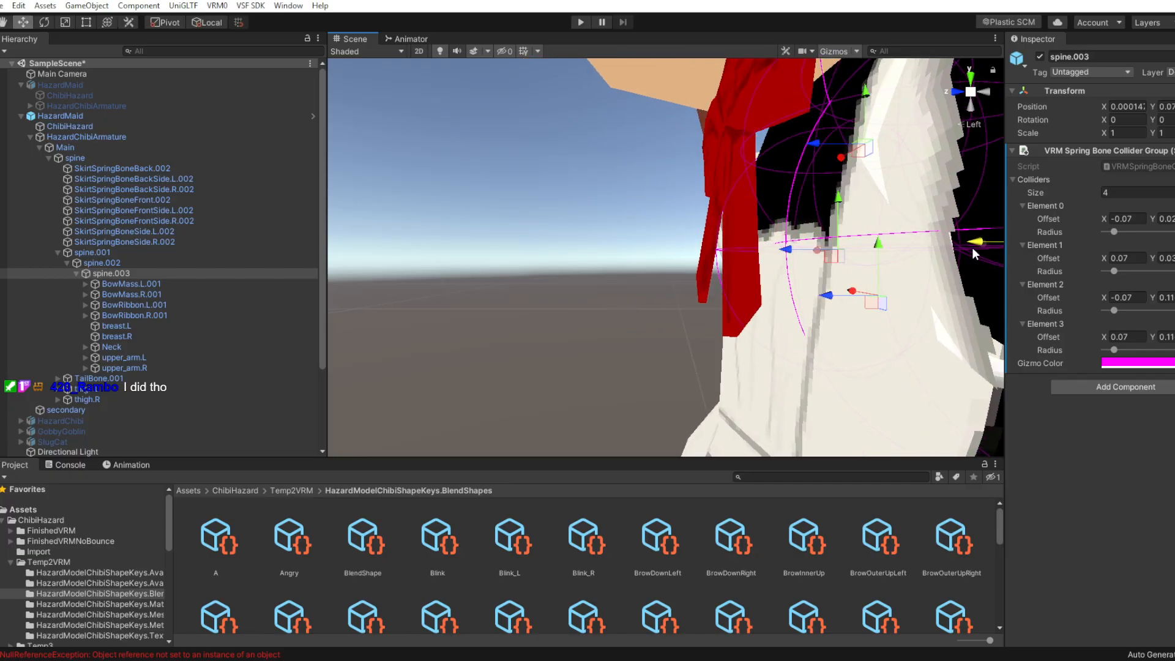
middle_drag(885, 283, 879, 279)
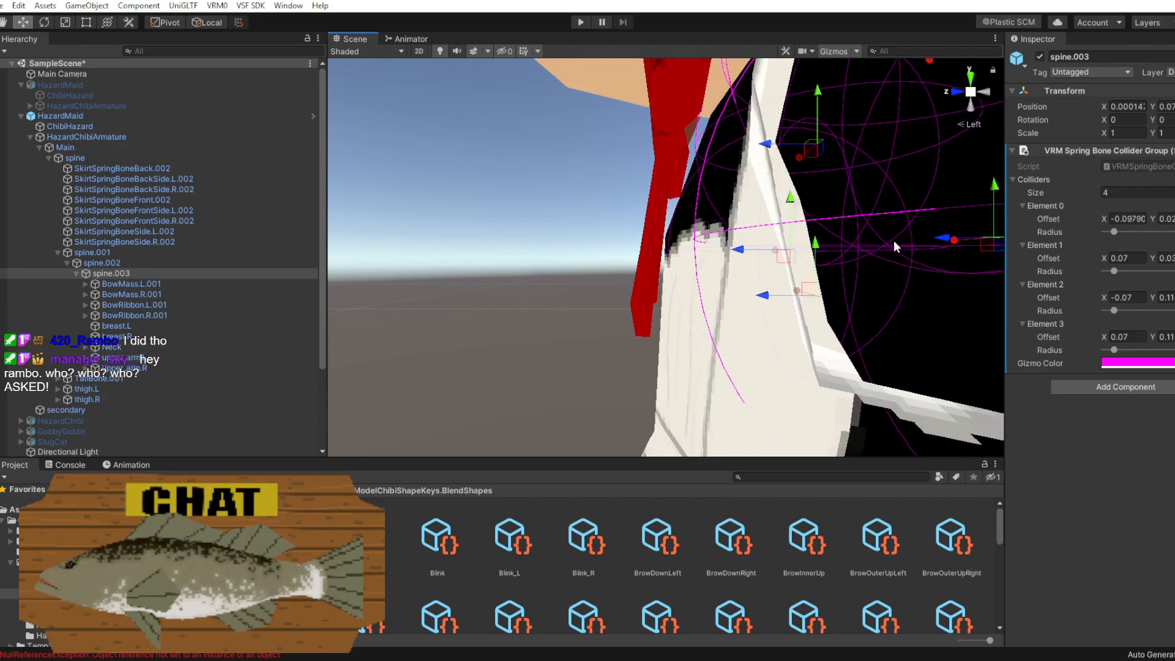
drag(878, 241, 891, 250)
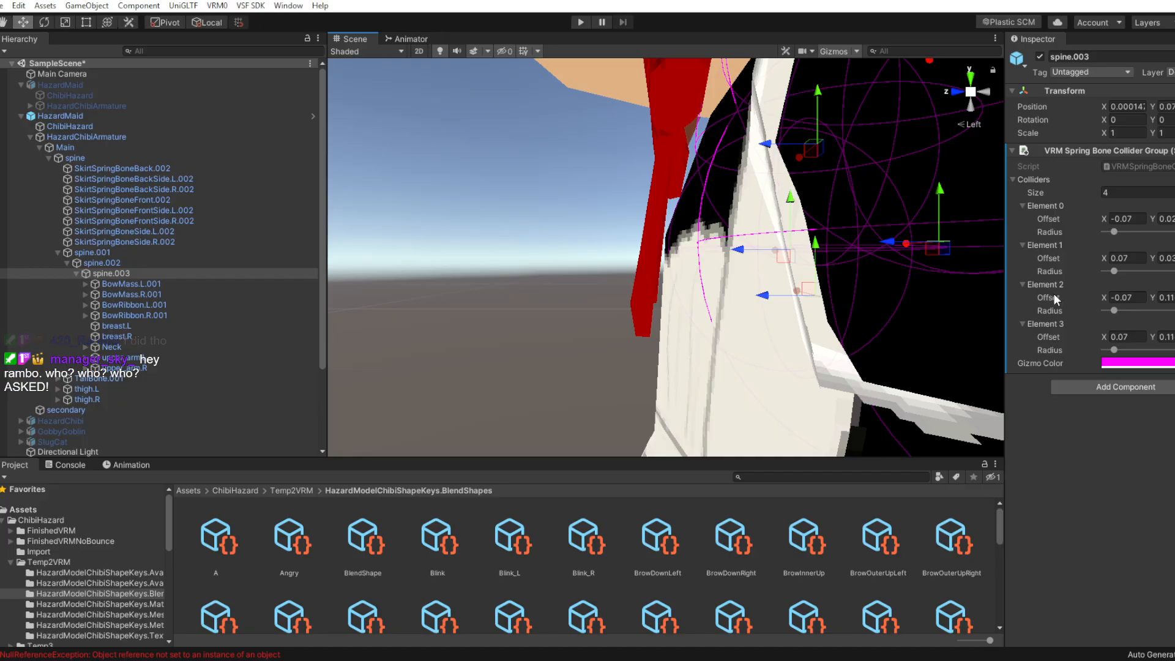
alt+drag(739, 301, 730, 335)
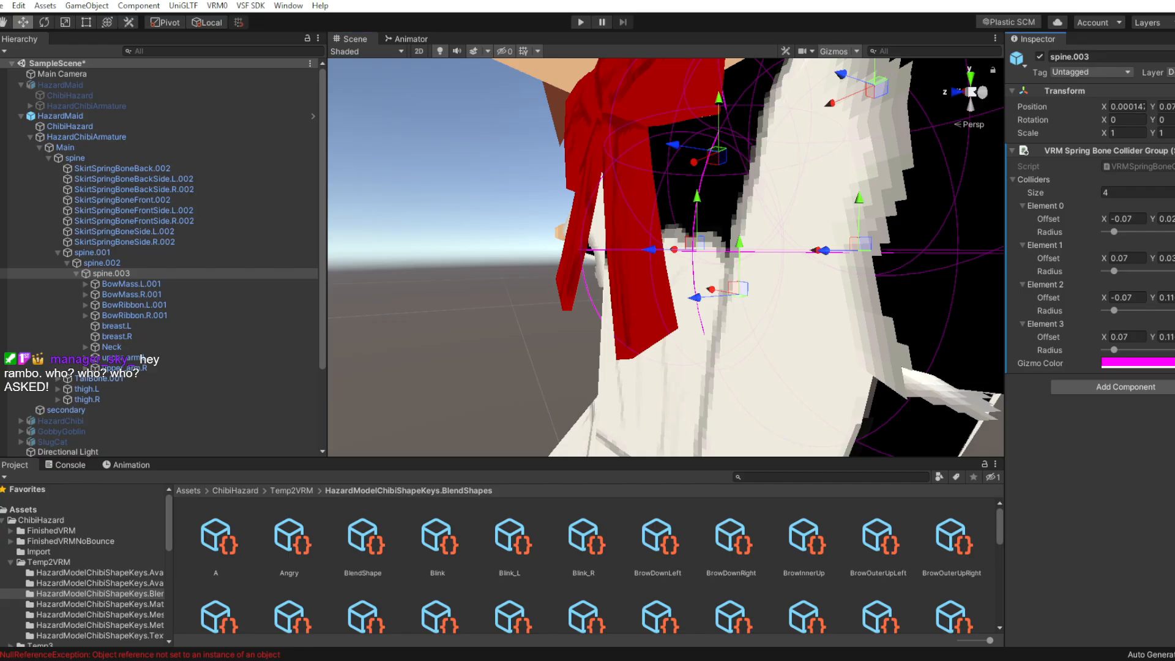
drag(1174, 258, 1166, 258)
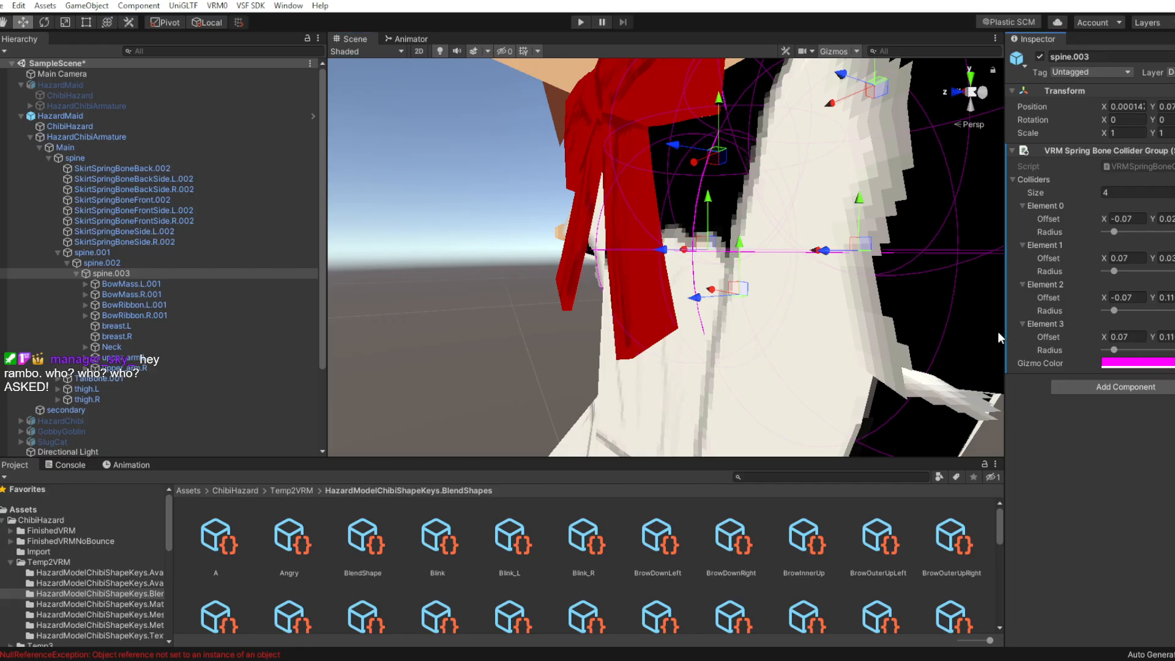
Increase the number of colliders in spine.003's VRM Spring Bone Collider Group to 5
alt+drag(997, 338, 958, 339)
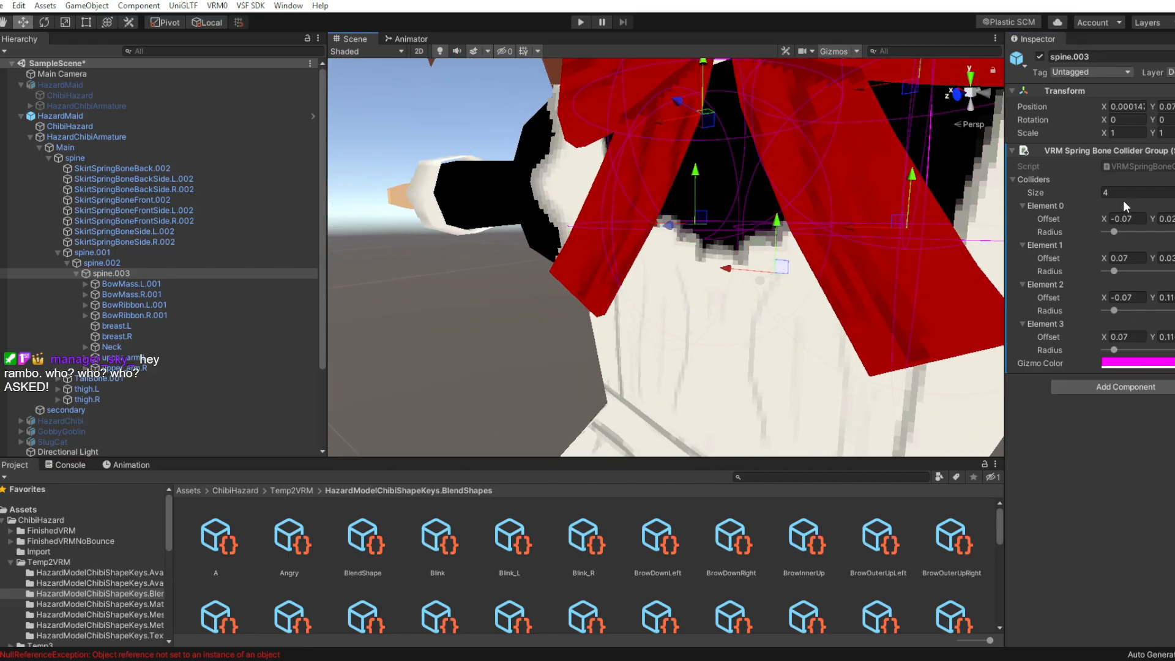
click(1088, 192)
click(1051, 246)
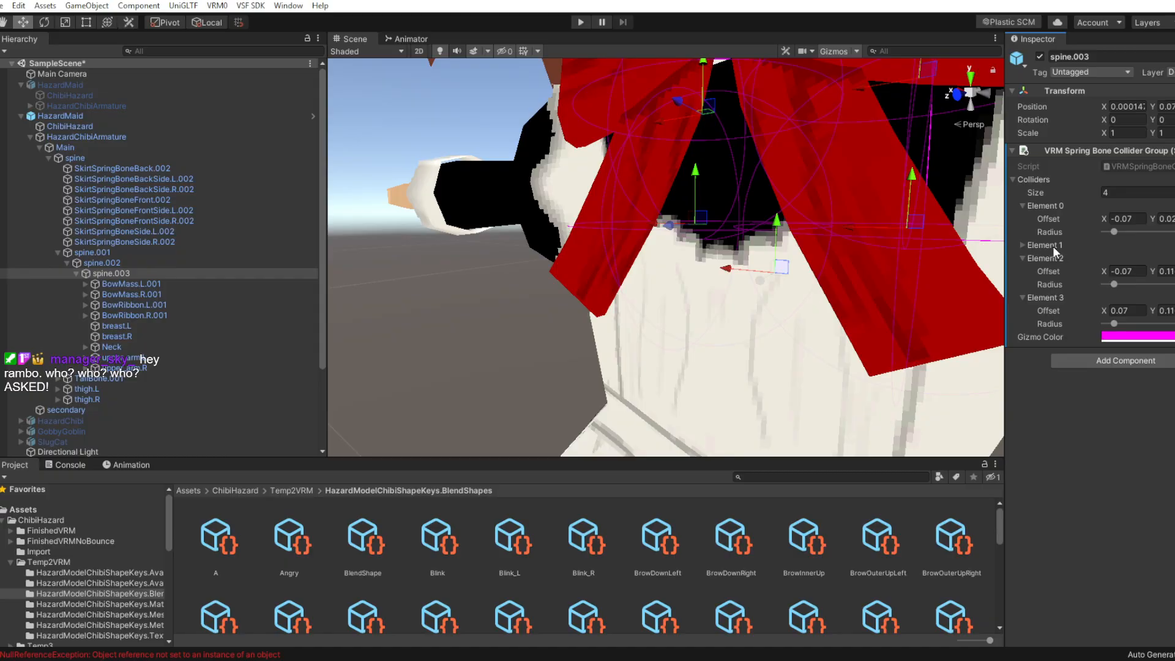
click(1053, 246)
click(1059, 256)
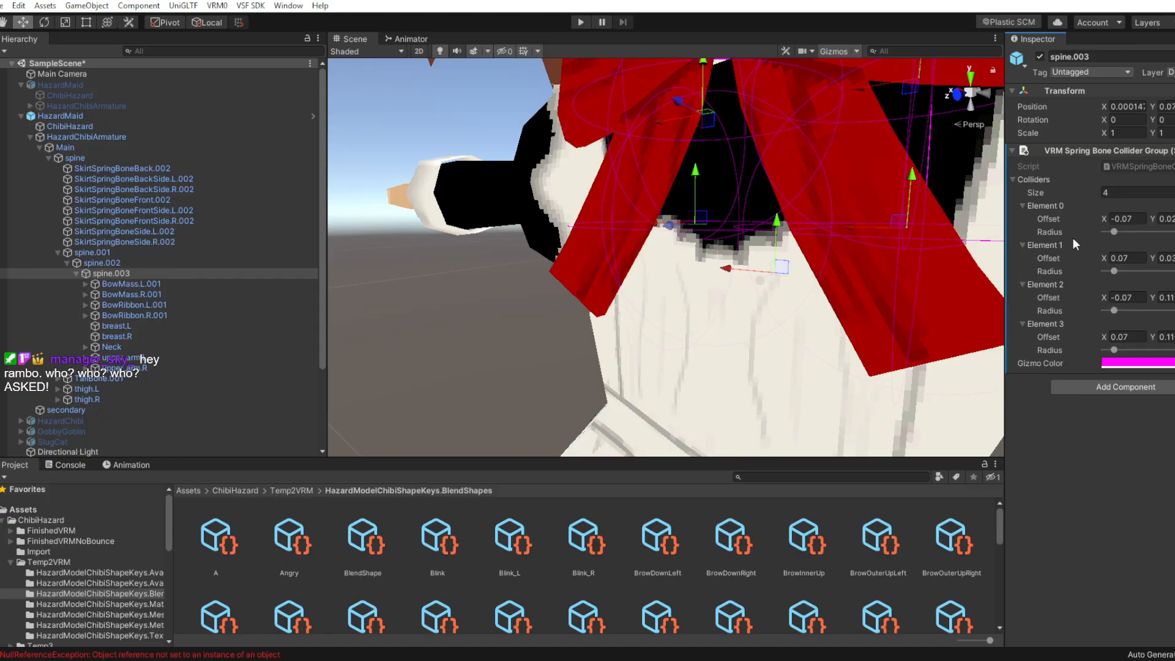
click(1107, 193)
text(5)
key(Return)
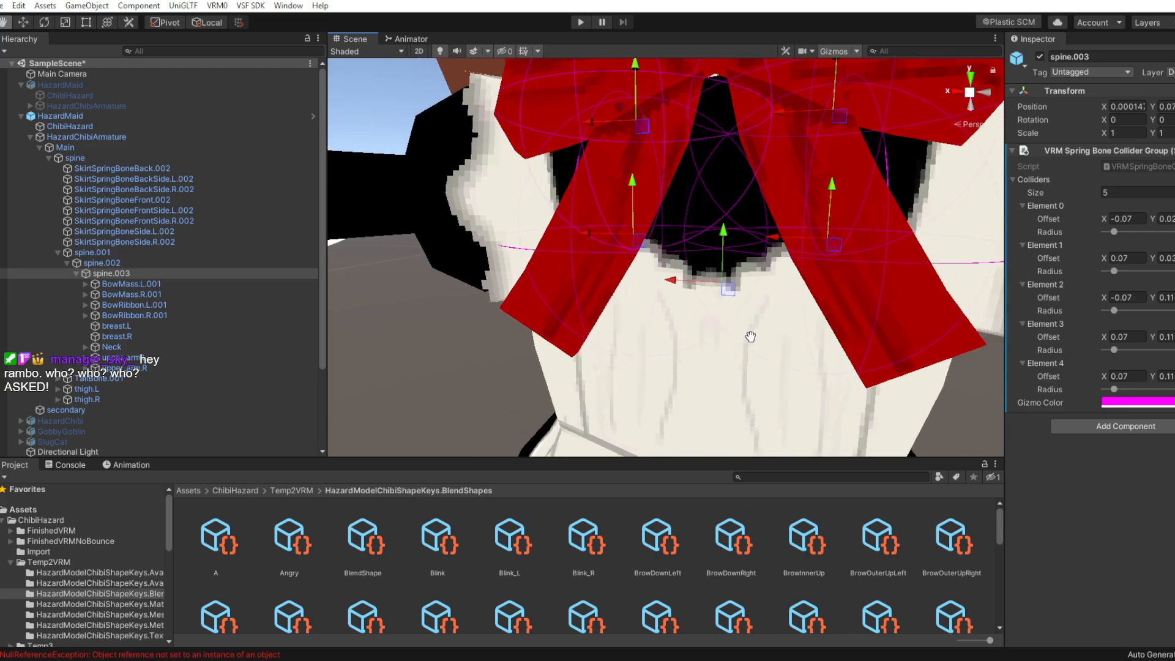
Set the X and Y offsets of collider Element 4 on spine.003 to 0
click(1164, 376)
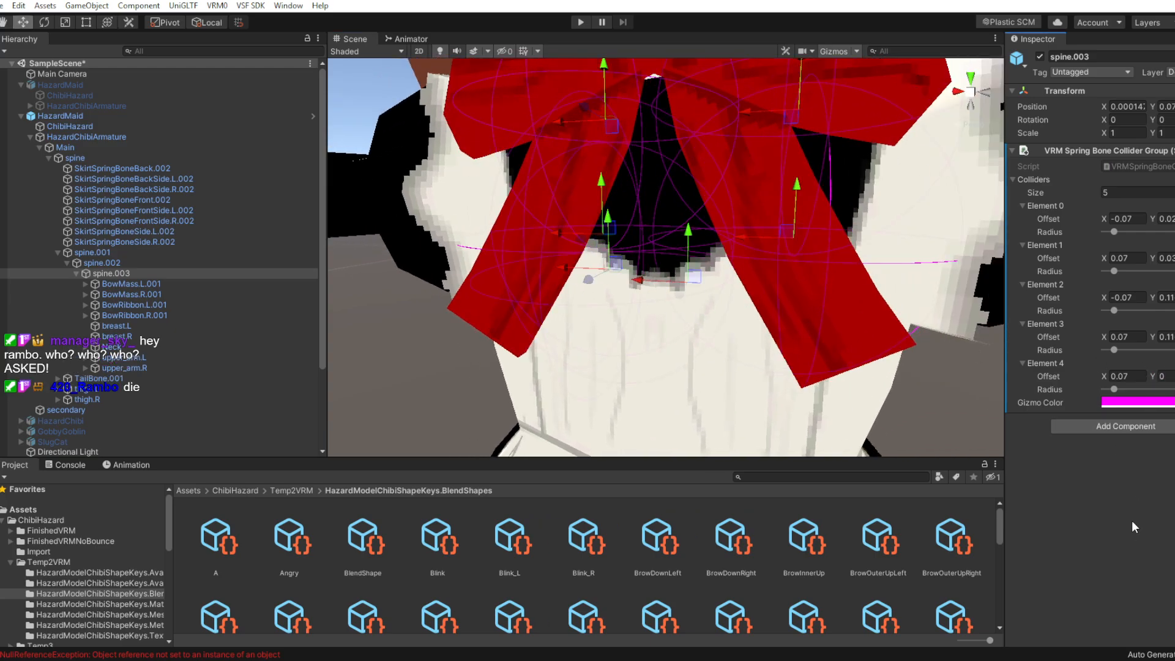
right_drag(683, 382, 764, 382)
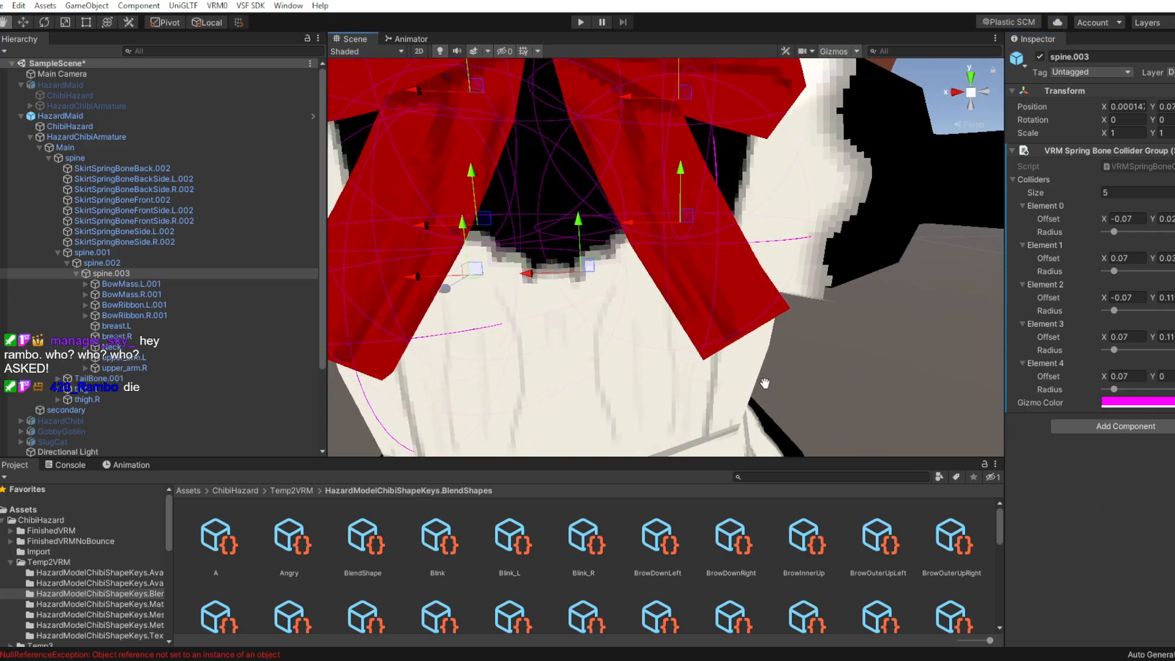
middle_drag(764, 382, 992, 396)
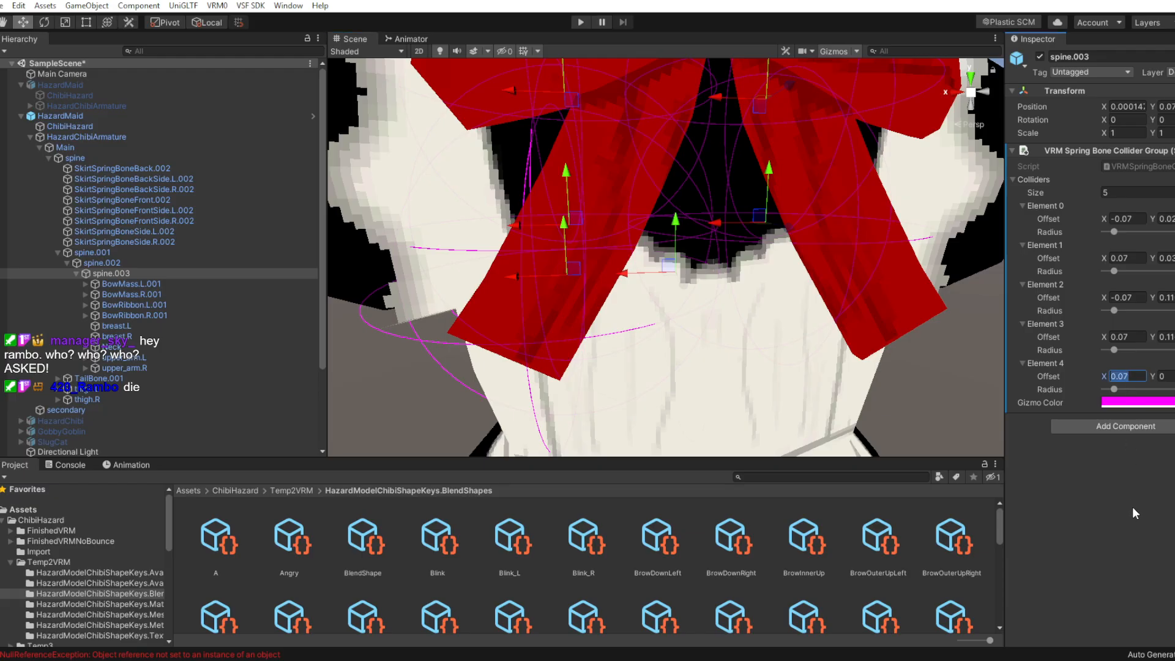
text(0)
key(Return)
Raise the centred collider Element 4 between the bow ribbons by setting its Y offset to 0.04
right_drag(714, 368, 782, 341)
middle_drag(782, 340, 742, 337)
right_drag(742, 337, 582, 345)
middle_drag(582, 346, 592, 340)
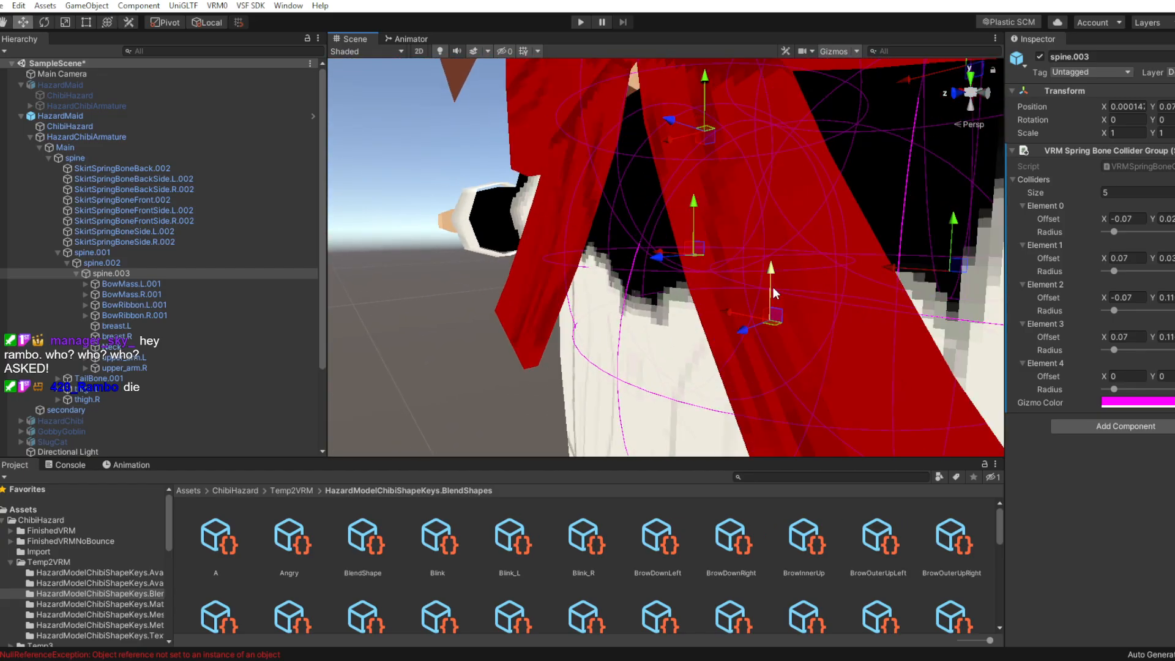
drag(775, 293, 777, 271)
key(ctrl+z)
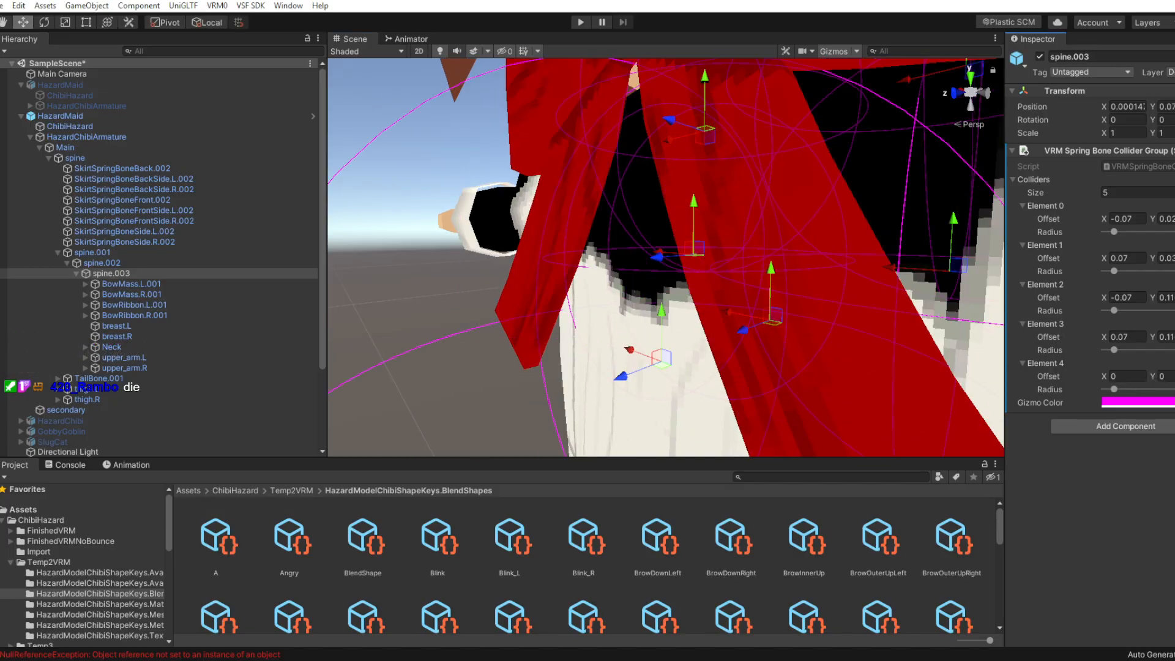
click(1161, 376)
text(0.18)
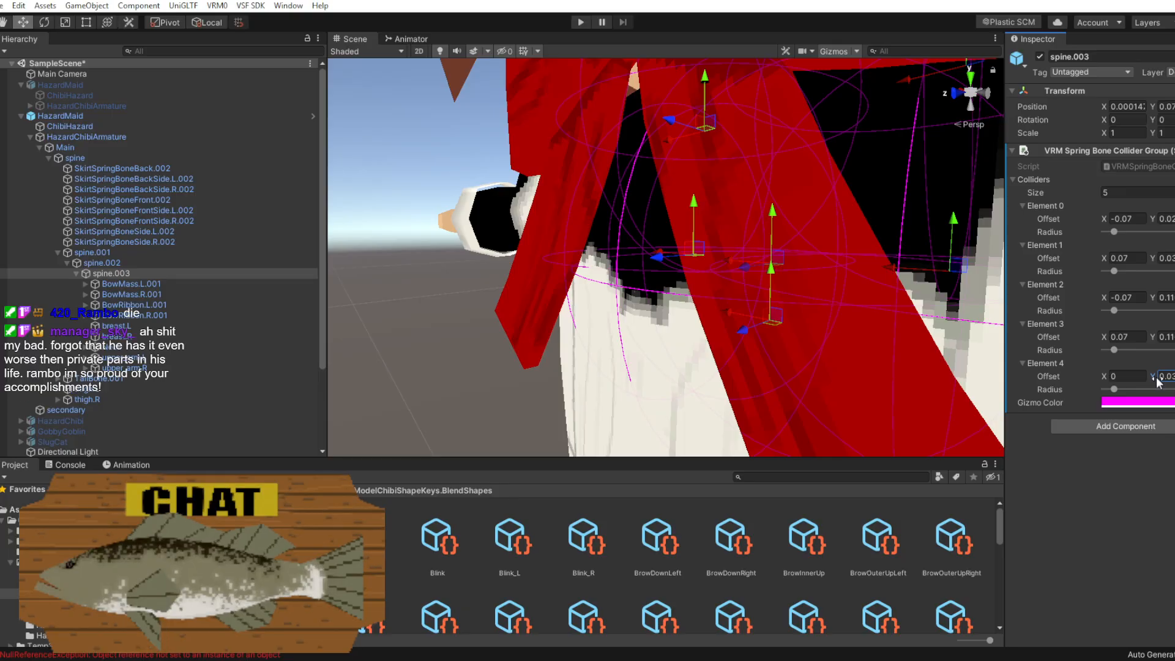
drag(1158, 377, 1157, 378)
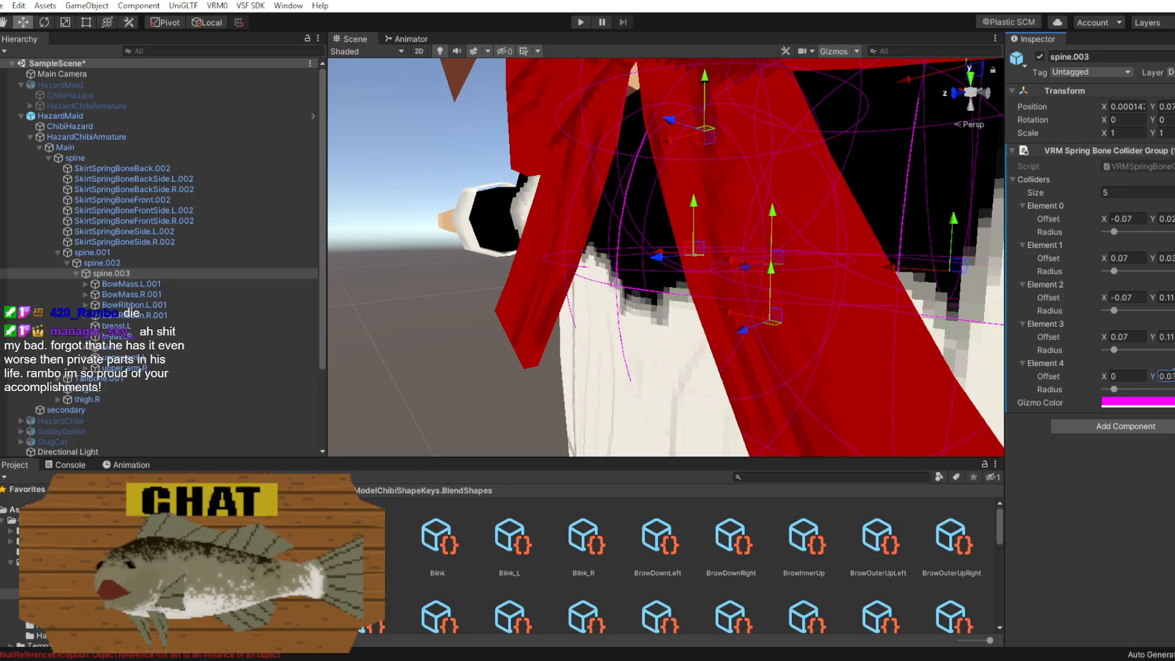
text(4)
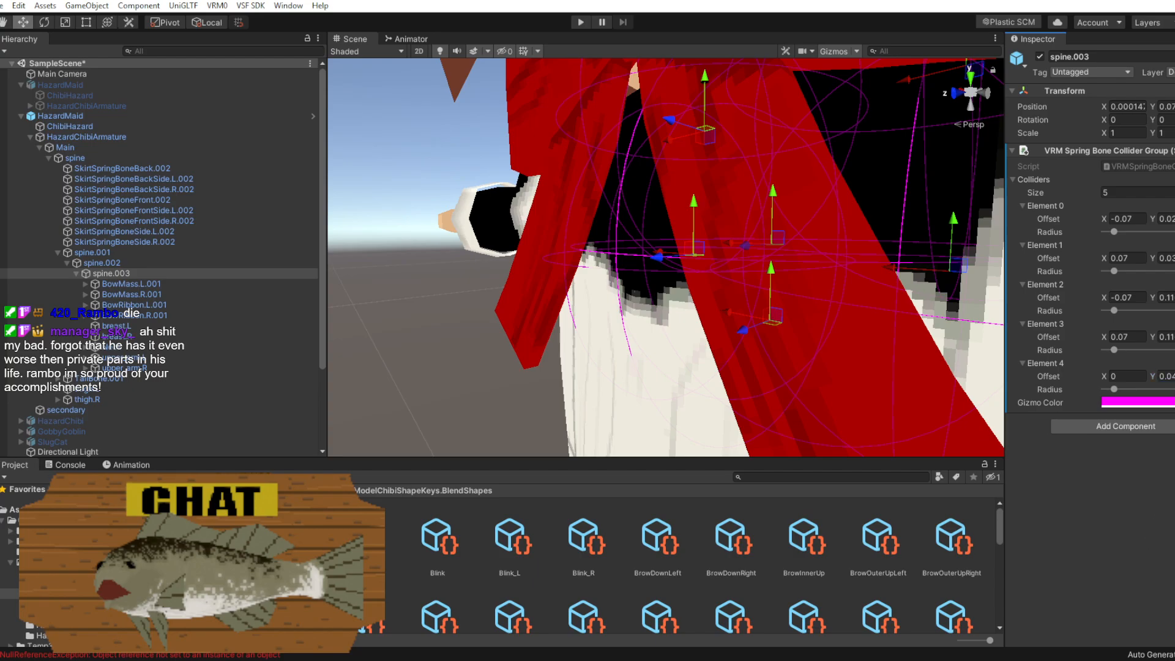
Save the scene and start play mode with the avatar's bow and chest in front view
right_drag(572, 335, 721, 337)
middle_drag(546, 325, 641, 347)
scroll(641, 349, down, 10)
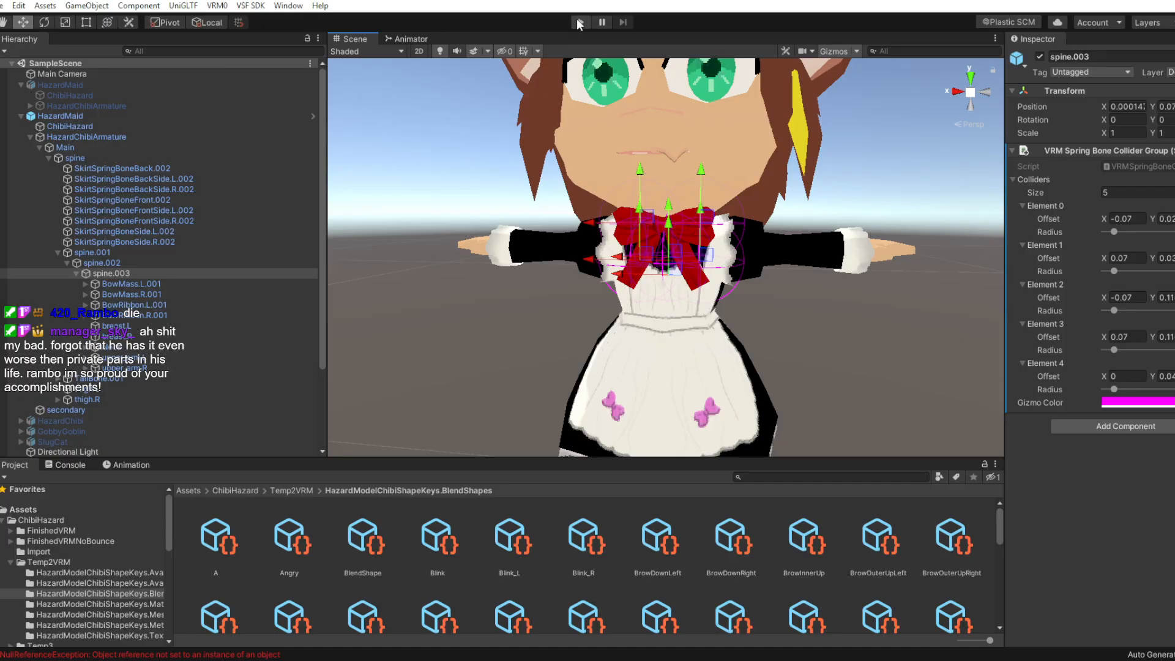
click(580, 22)
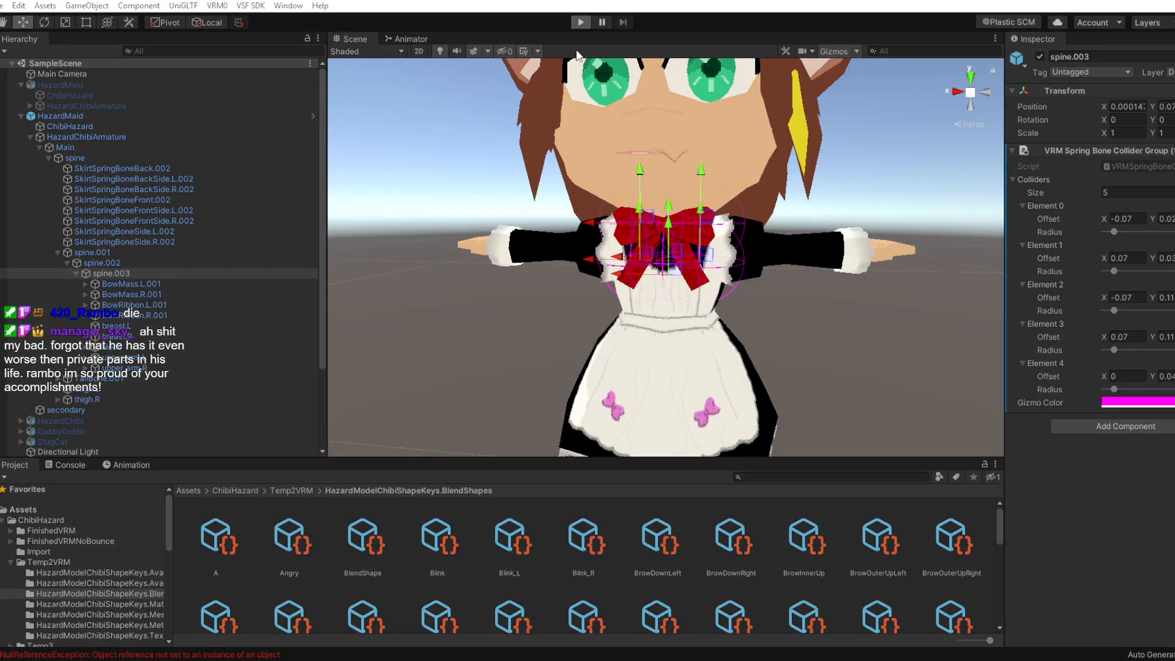
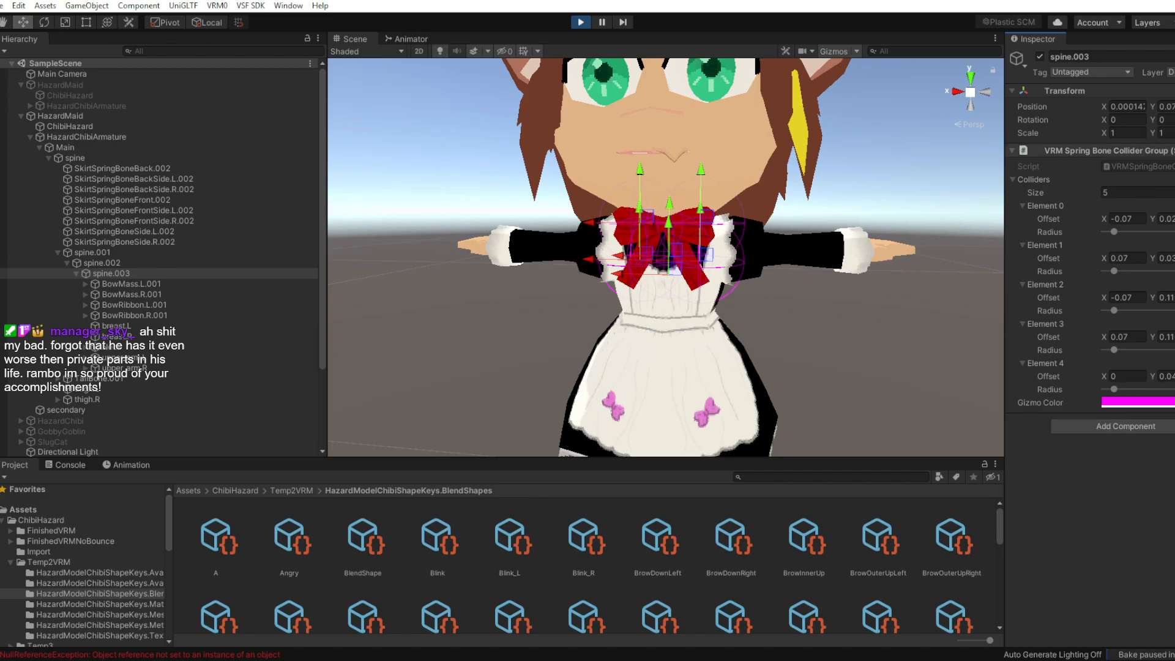
Copy spine.003's collider group component in play mode, stop the playback, and paste its values onto the same component
right_click(1092, 154)
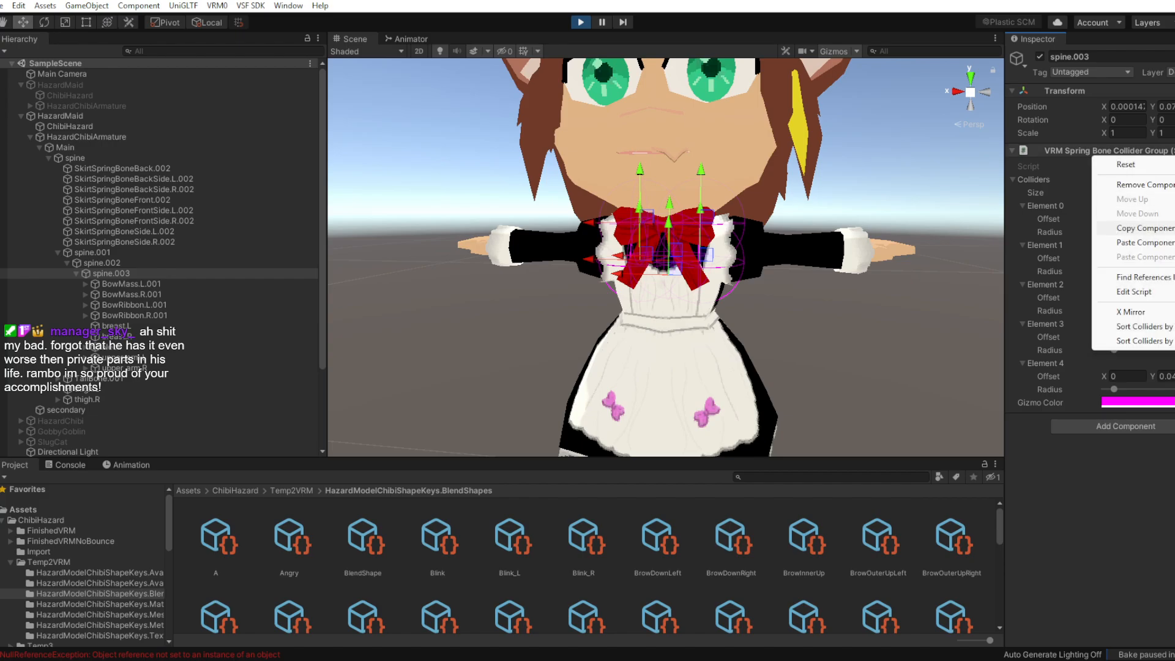
click(1169, 231)
click(580, 23)
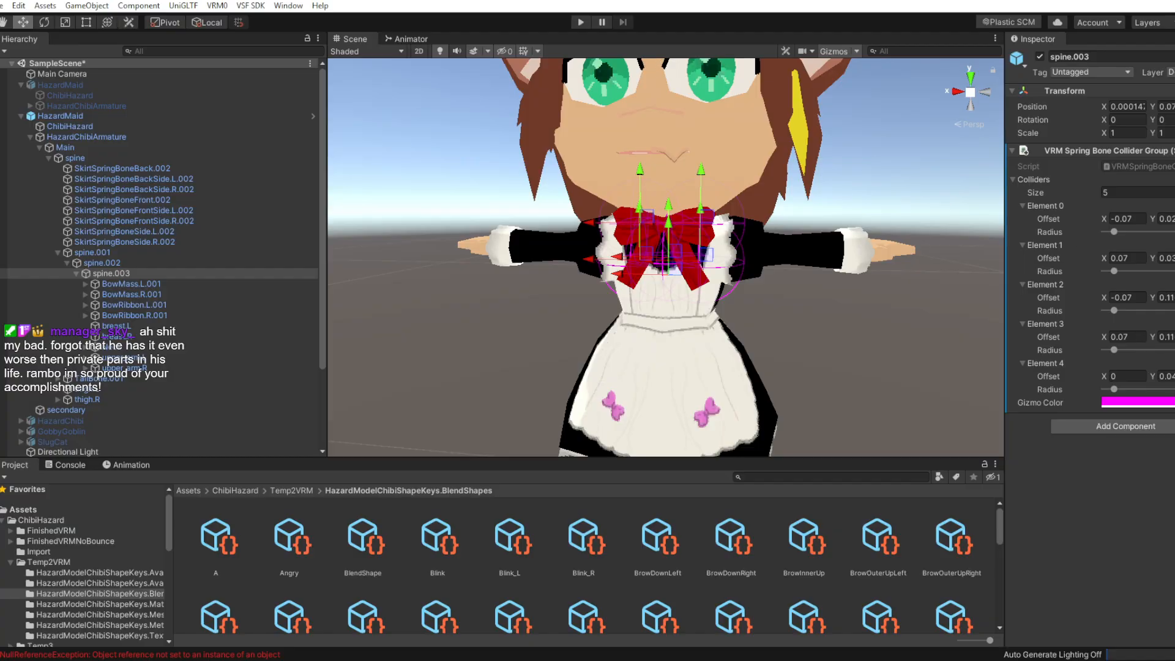
right_click(1092, 153)
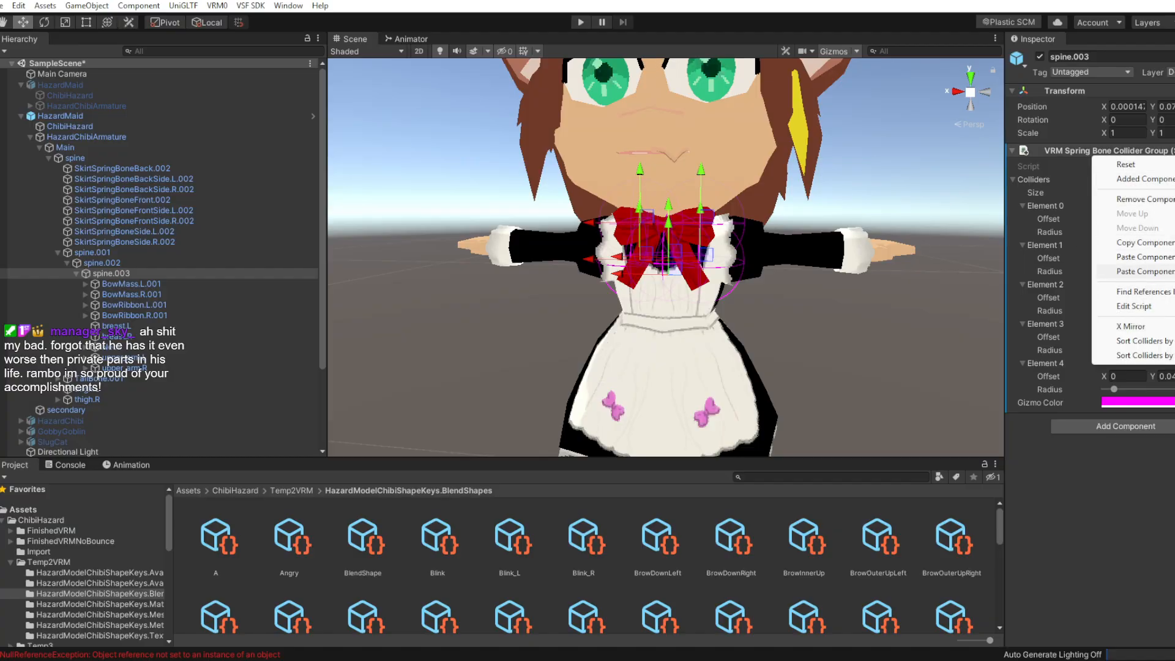
click(1138, 271)
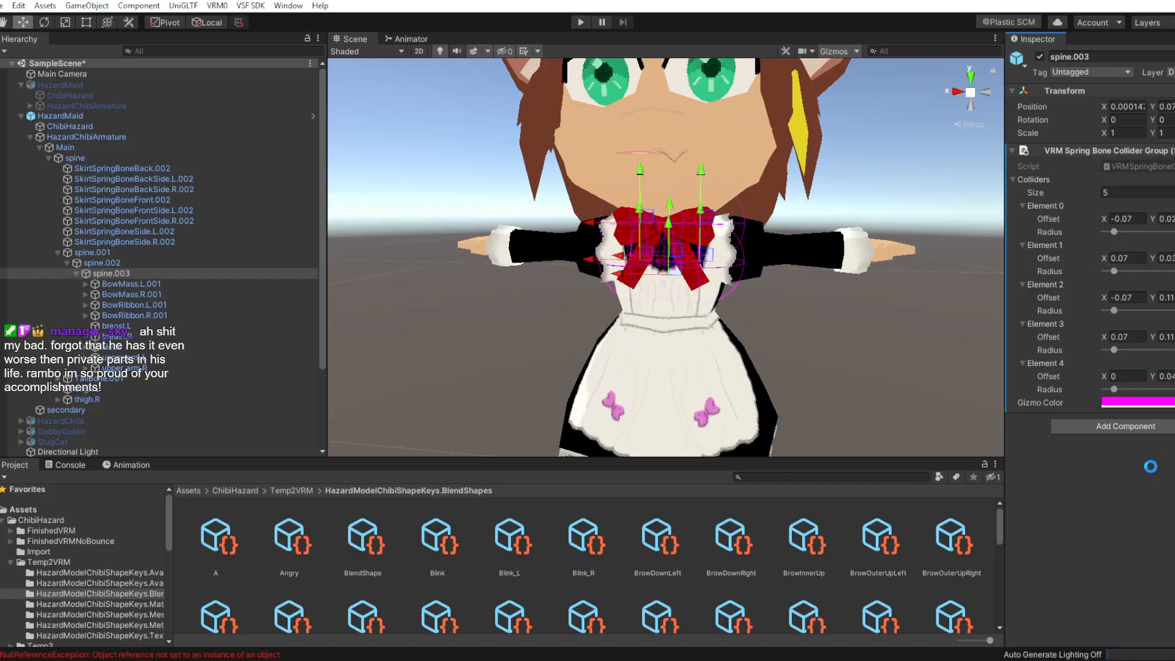
Start play mode and move HazardChibiArmature around to test how the bow swings against the chest colliders
click(580, 23)
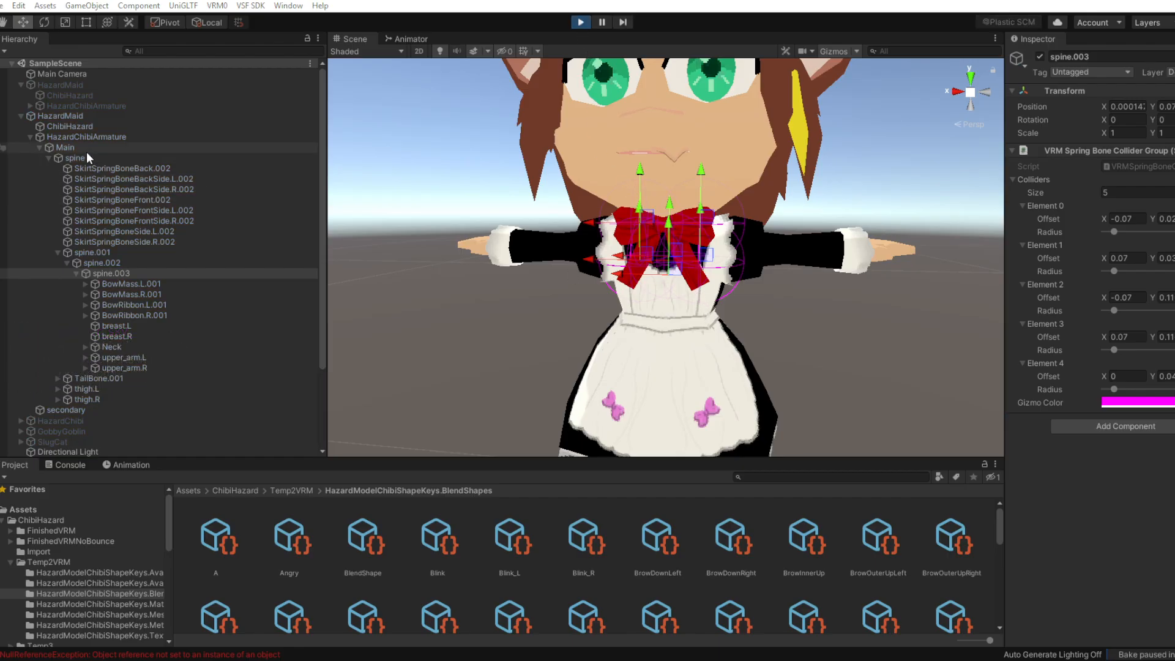
click(69, 137)
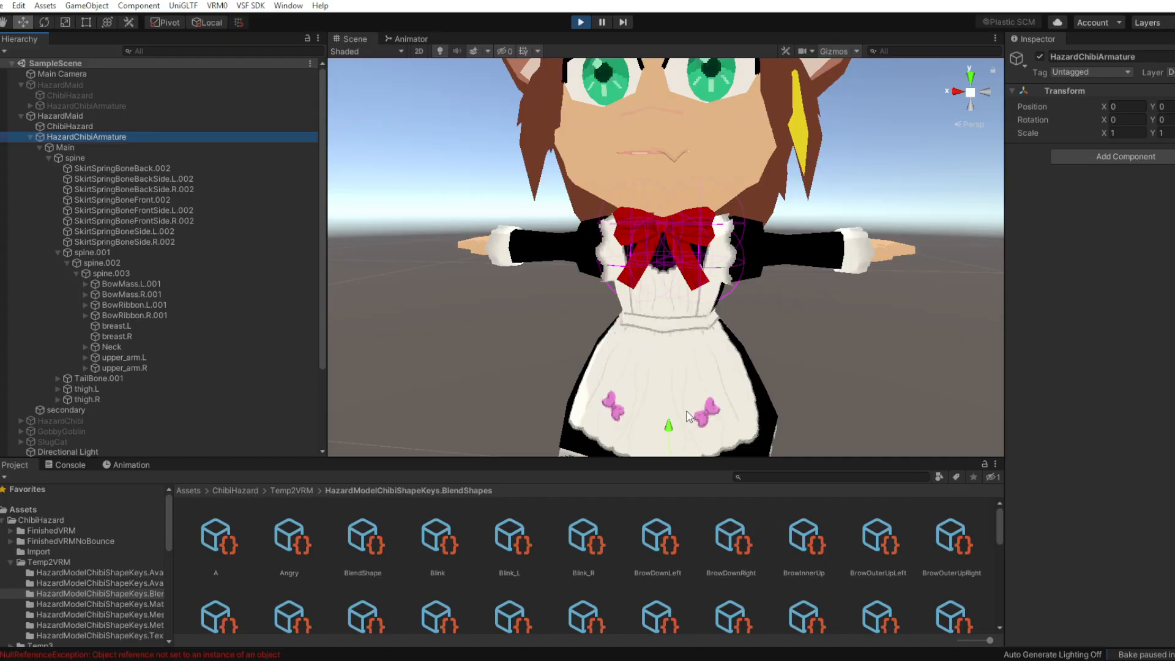
middle_drag(688, 416, 682, 408)
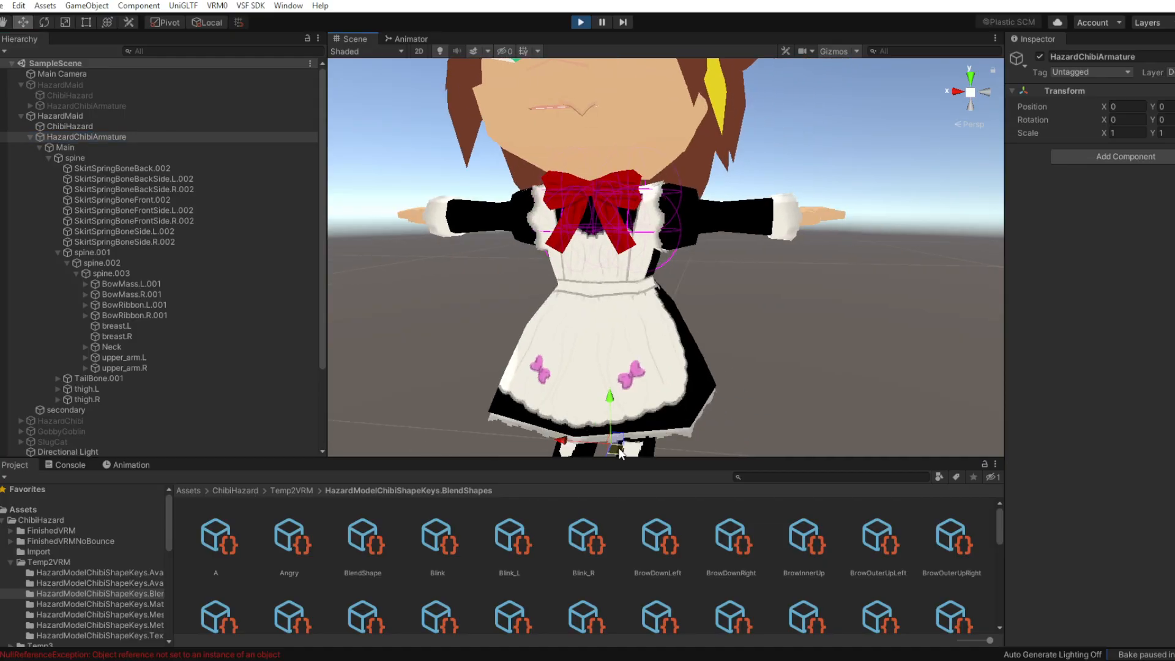
drag(621, 453, 653, 324)
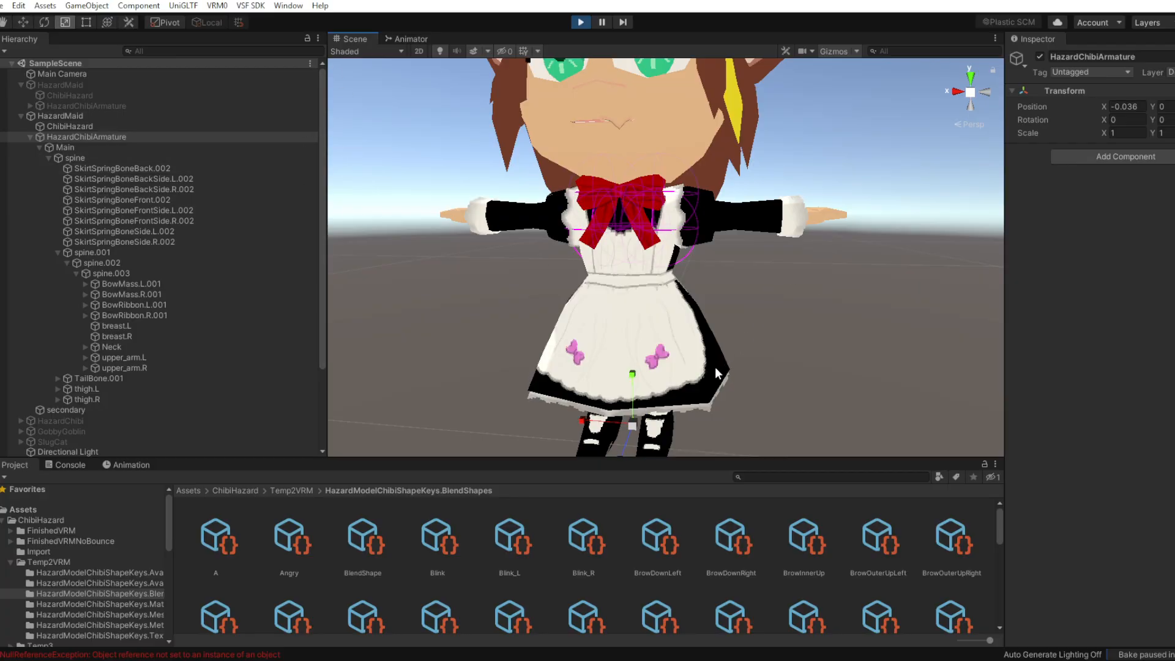
Rotate HazardChibiArmature in local orientation during play mode to test how the bow and skirt react
key(e)
key(t)
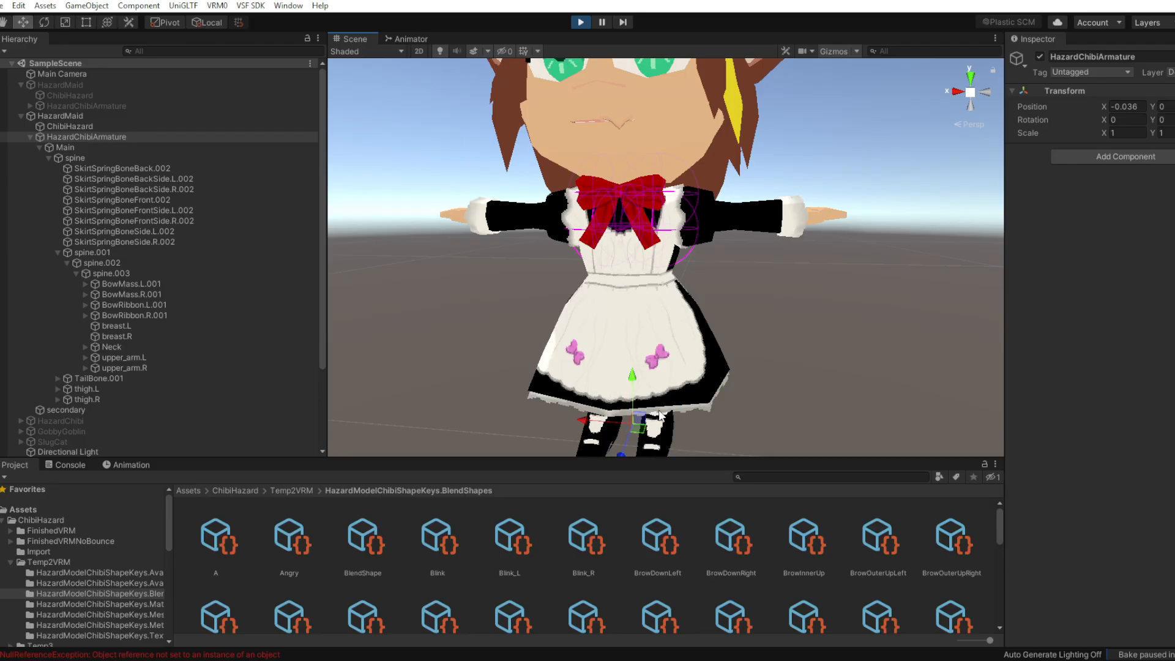
key(e)
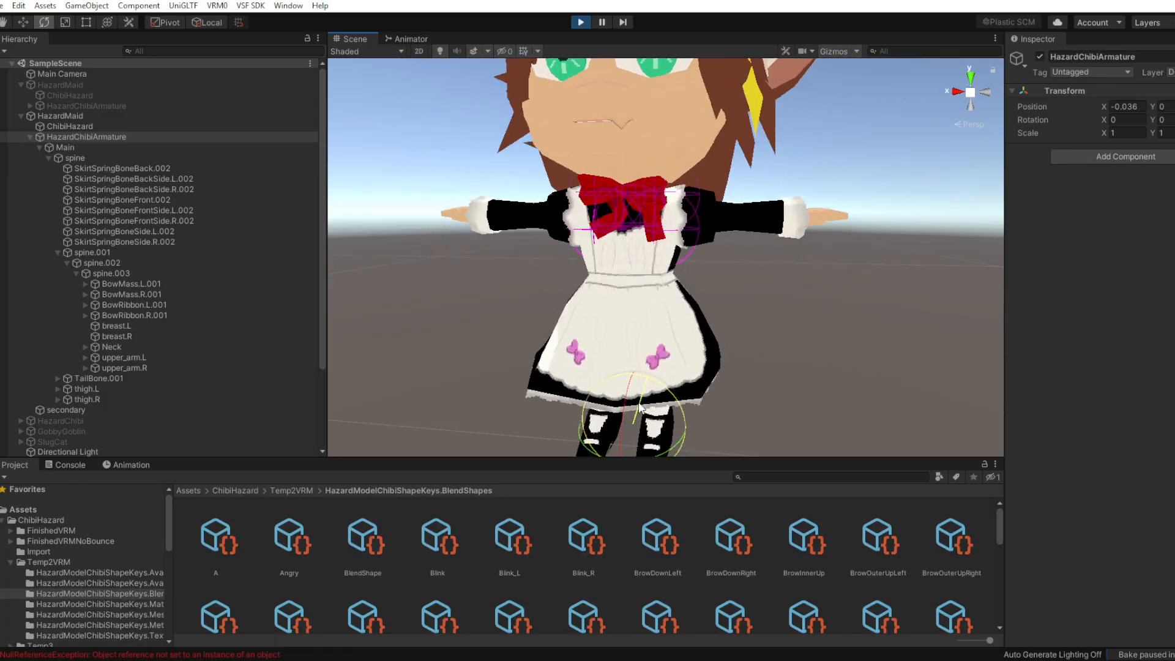
drag(639, 408, 674, 378)
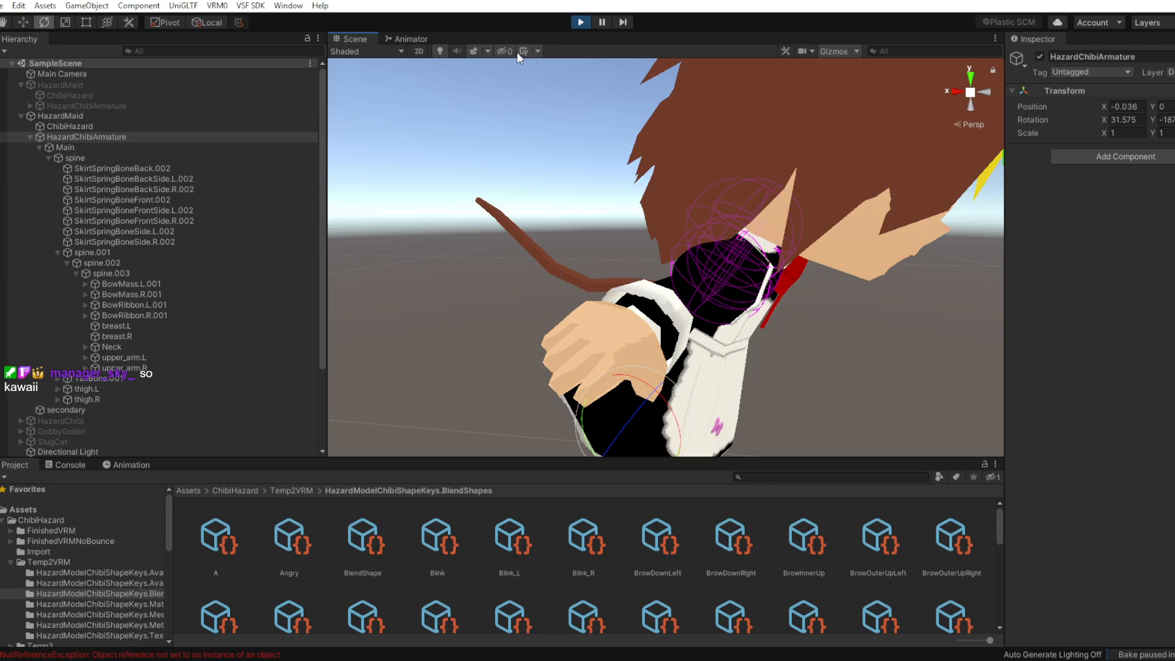
Switch the handle orientation to Global, spin and tilt HazardChibiArmature to test the spring bones, and stop the playback
click(202, 22)
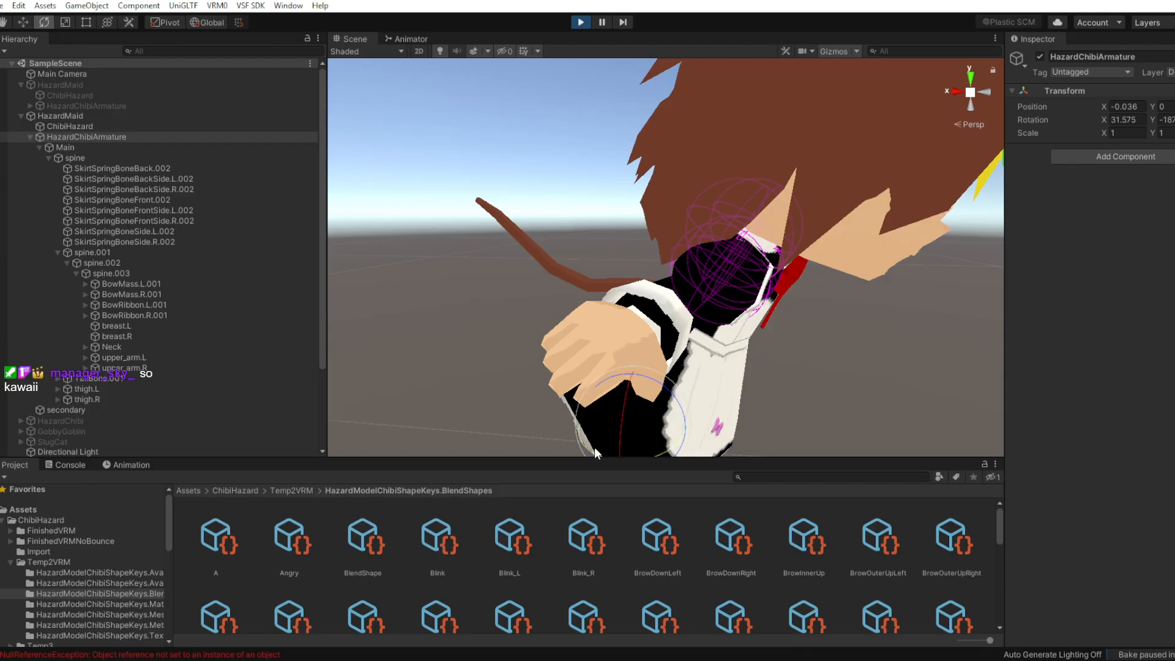
drag(594, 447, 325, 254)
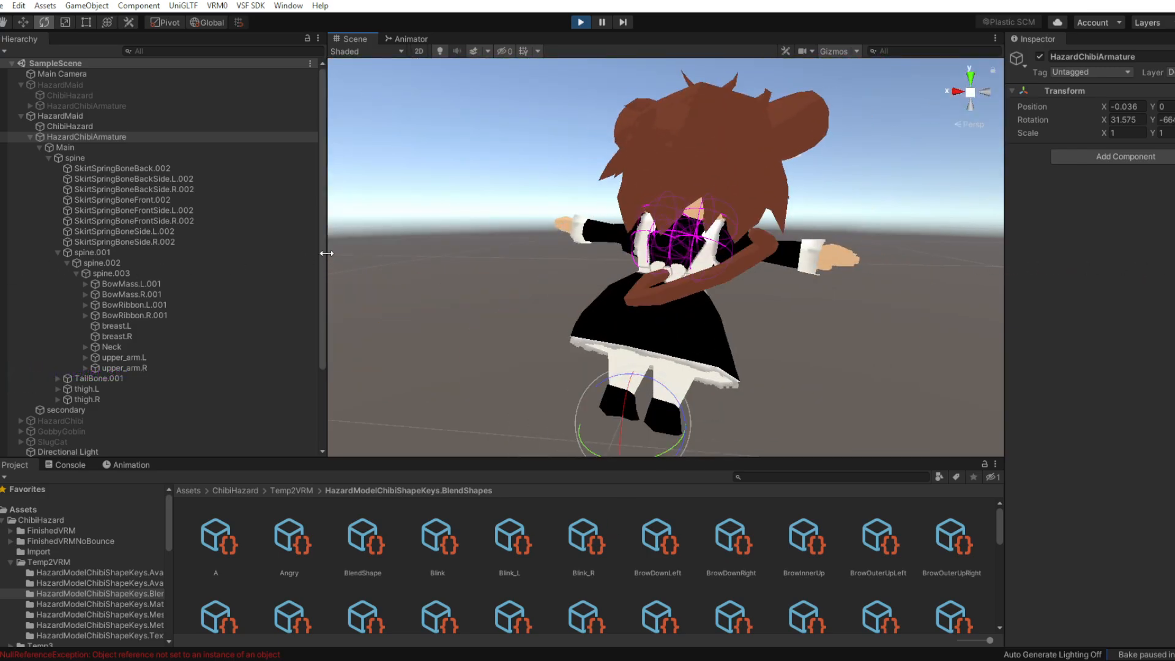
drag(653, 398, 593, 134)
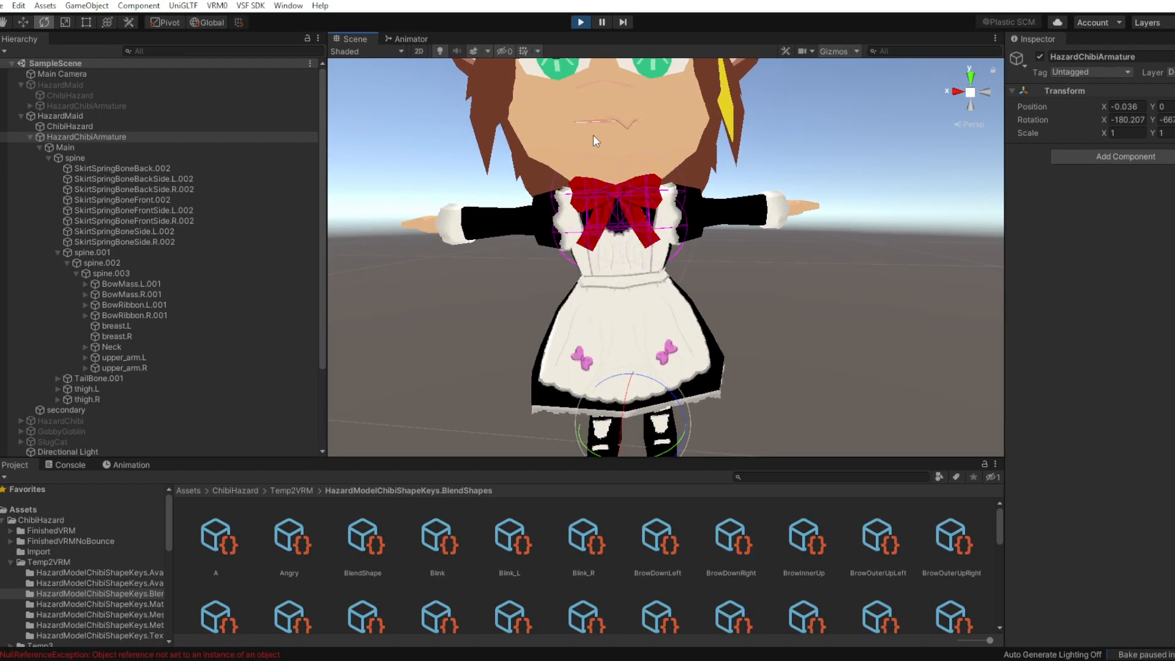
click(579, 22)
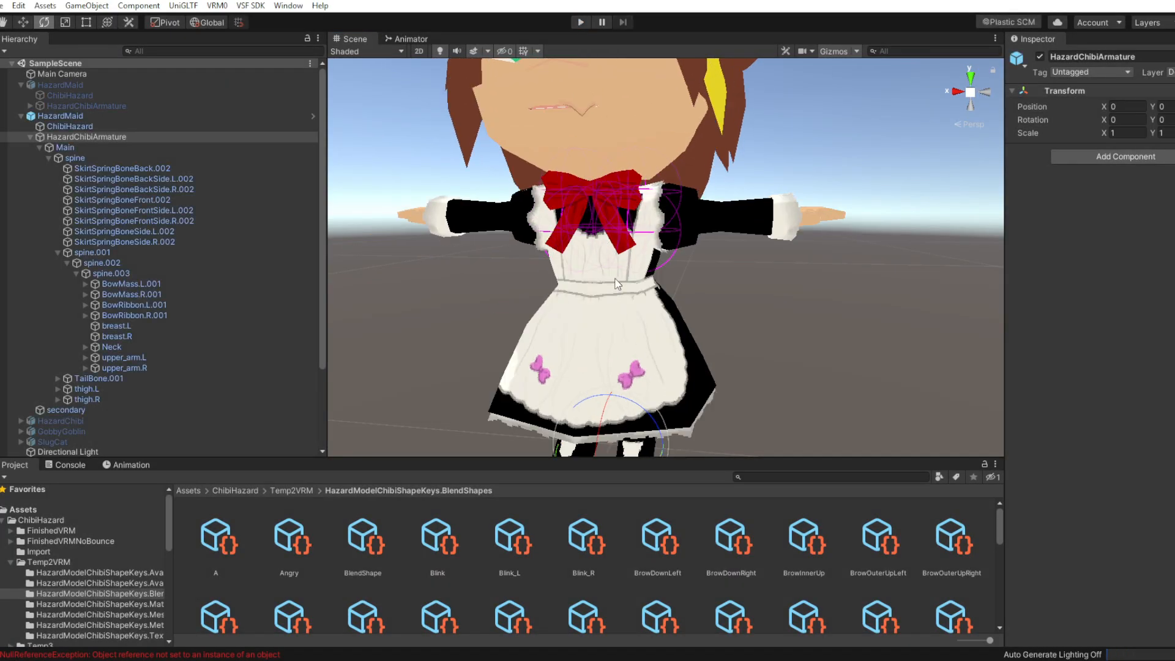
middle_drag(611, 281, 638, 290)
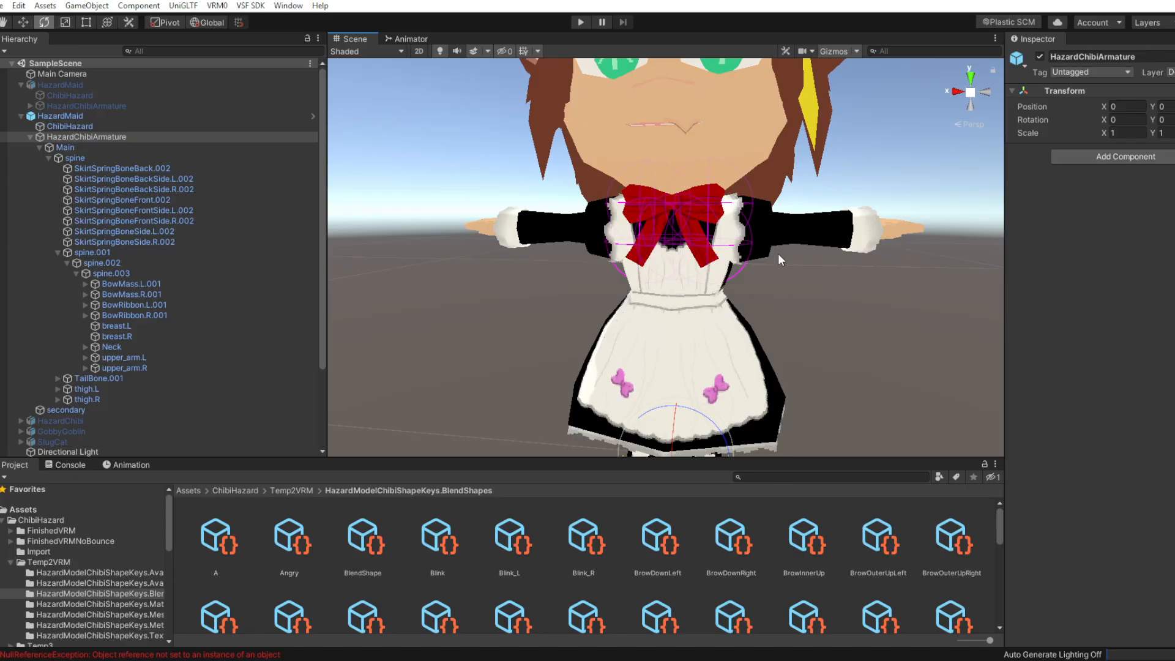
scroll(777, 253, up, 3)
right_drag(616, 312, 702, 328)
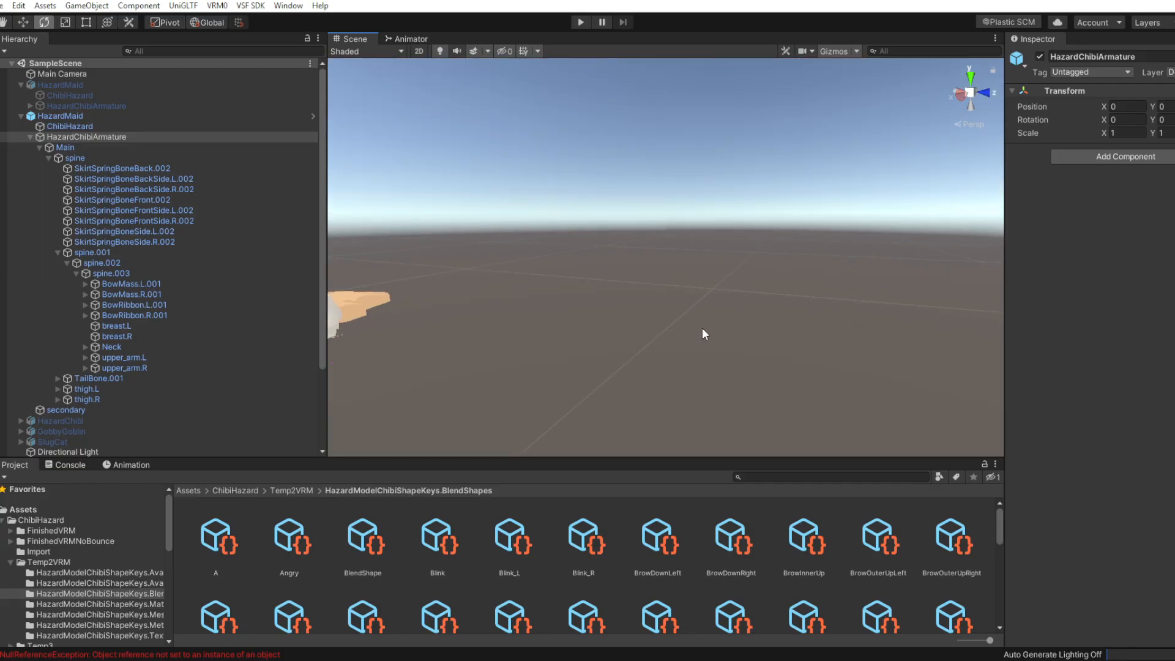
mouse_move(703, 328)
middle_down()
mouse_move(733, 318)
mouse_move(714, 319)
middle_up()
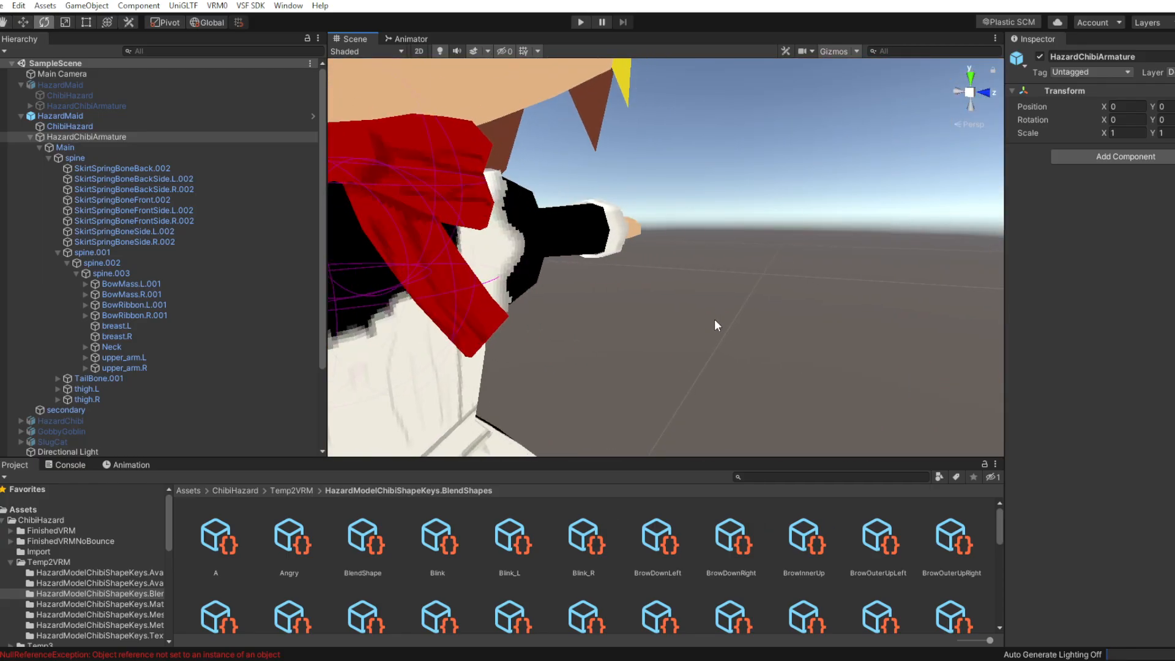
right_drag(714, 318, 561, 311)
scroll(561, 311, down, 4)
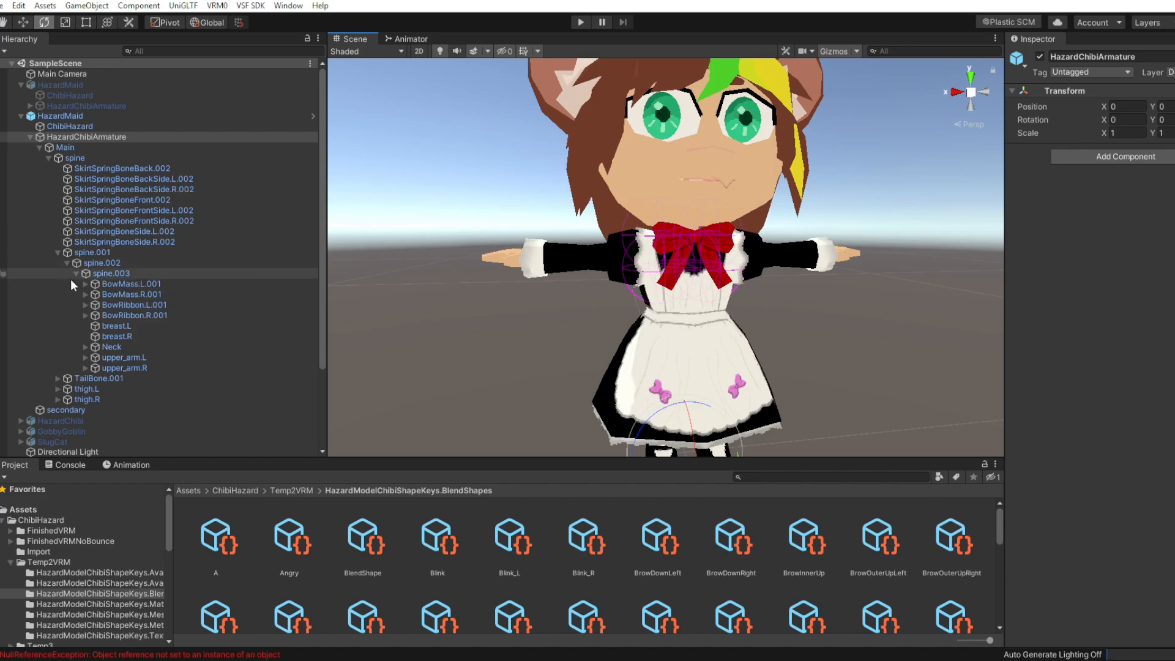
Add a VRM Spring Bone Collider Group component to hand.R.001 under the right forearm
alt+click(86, 368)
scroll(88, 380, down, 6)
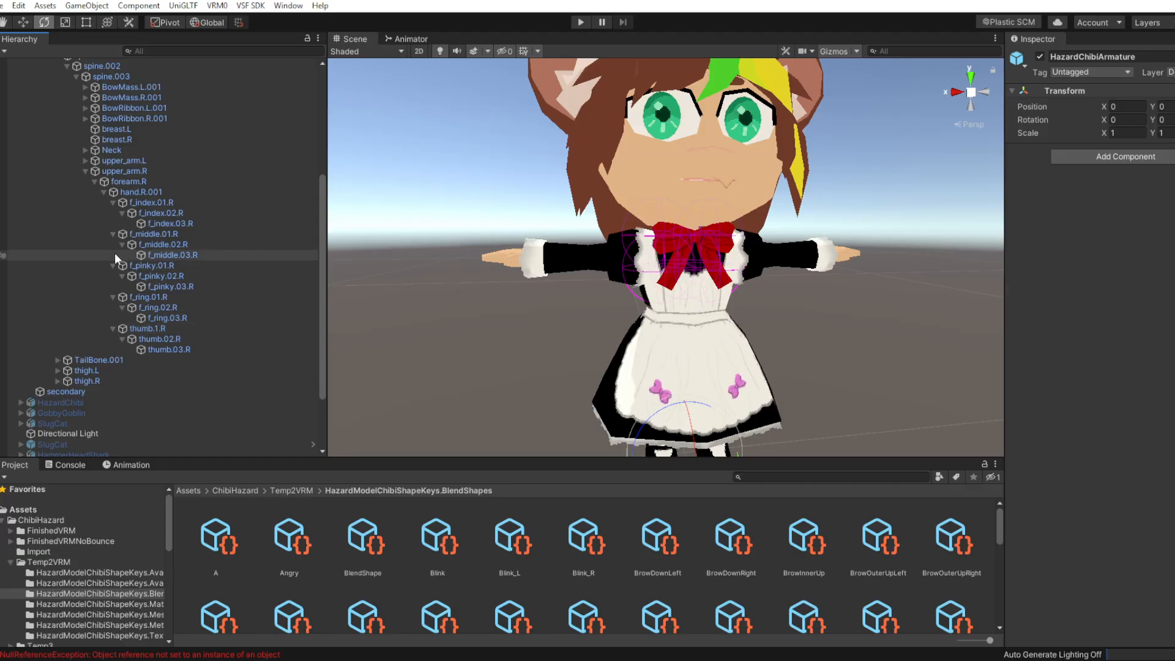
click(104, 191)
click(129, 263)
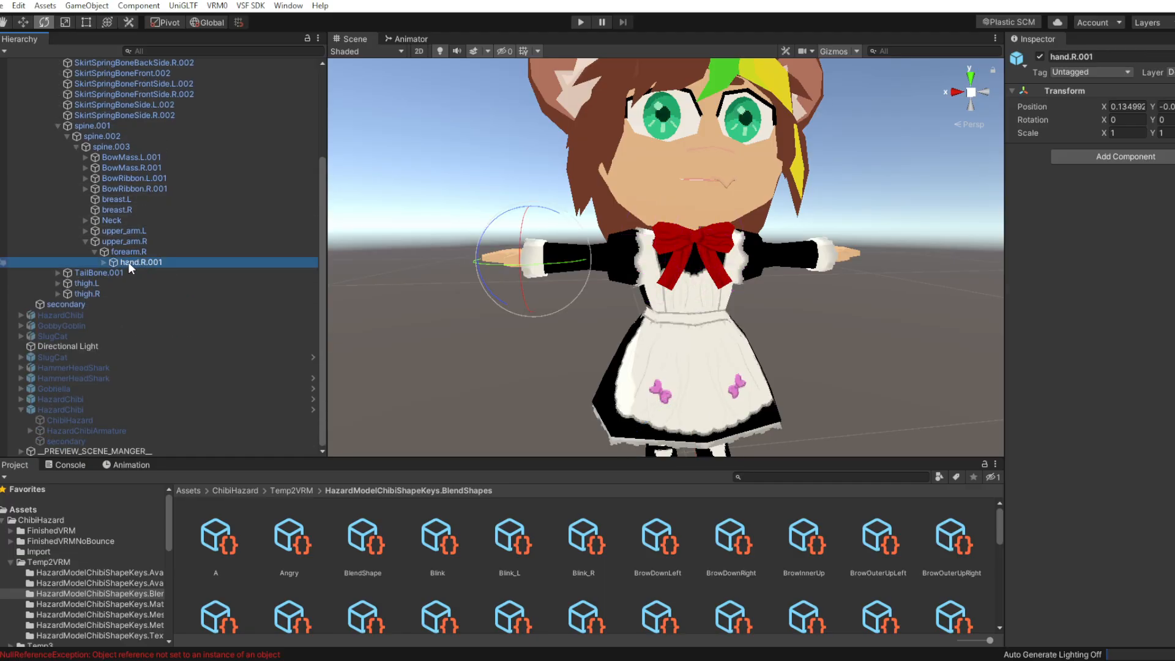
click(103, 262)
click(103, 262)
alt+drag(549, 263, 732, 262)
click(1112, 159)
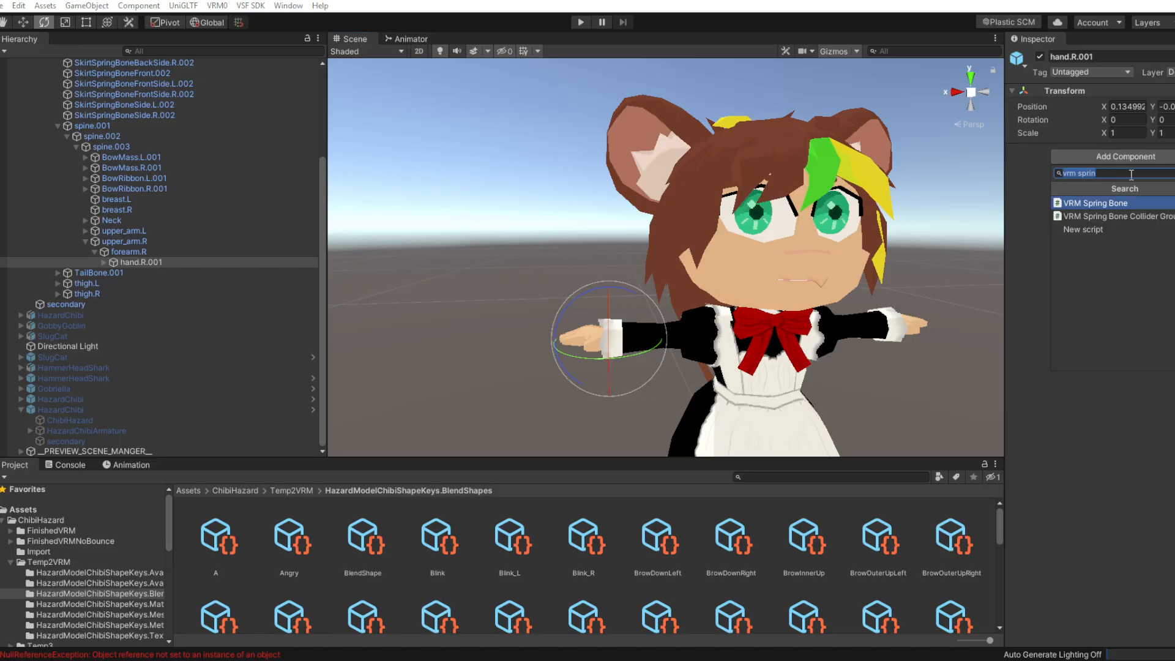
click(1138, 218)
key(f)
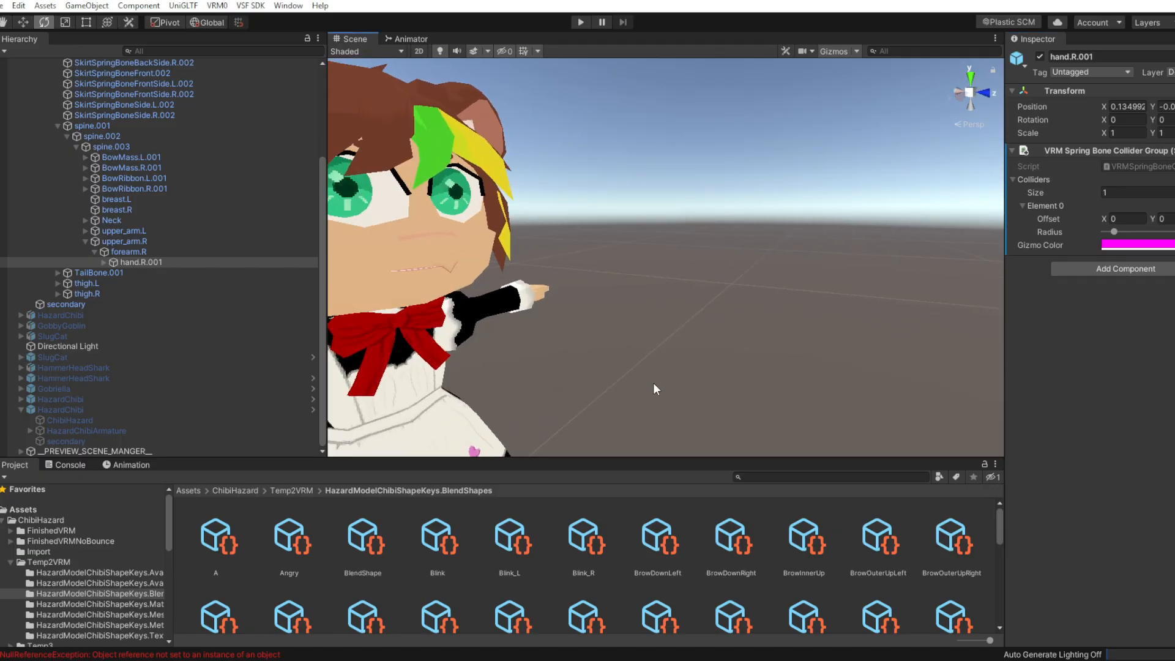
Shrink the radius of hand.R.001's Element 0 collider to roughly the size of the wrist cuff
alt+drag(653, 383, 753, 367)
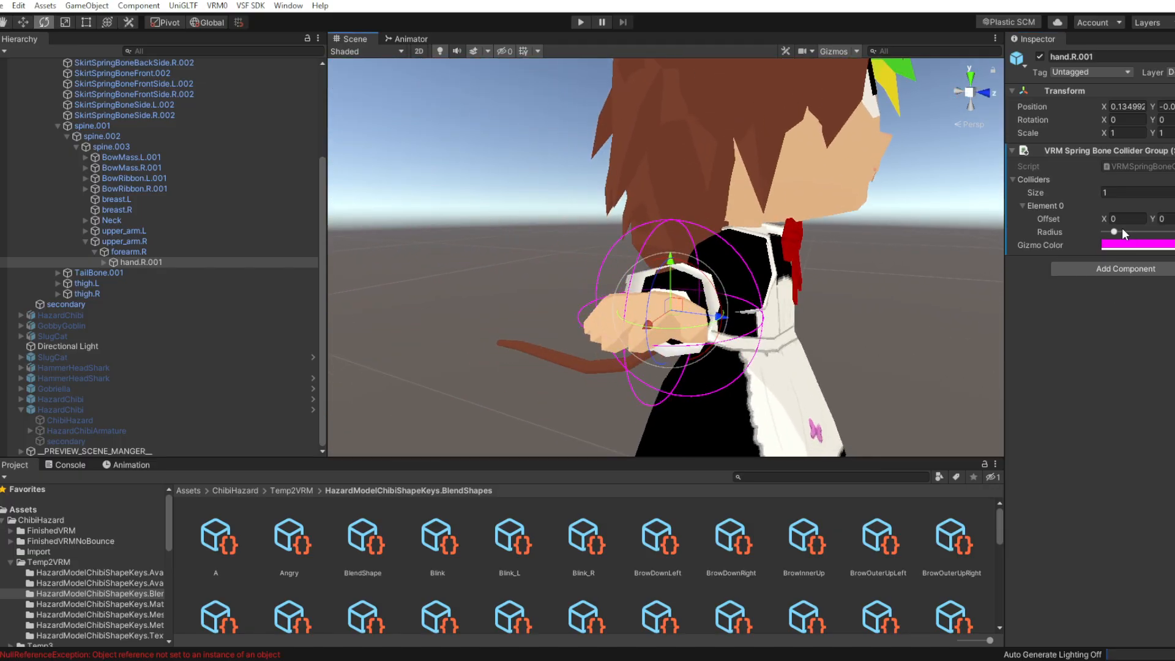
drag(1117, 231, 1109, 237)
alt+drag(704, 306, 437, 344)
middle_drag(437, 346, 595, 341)
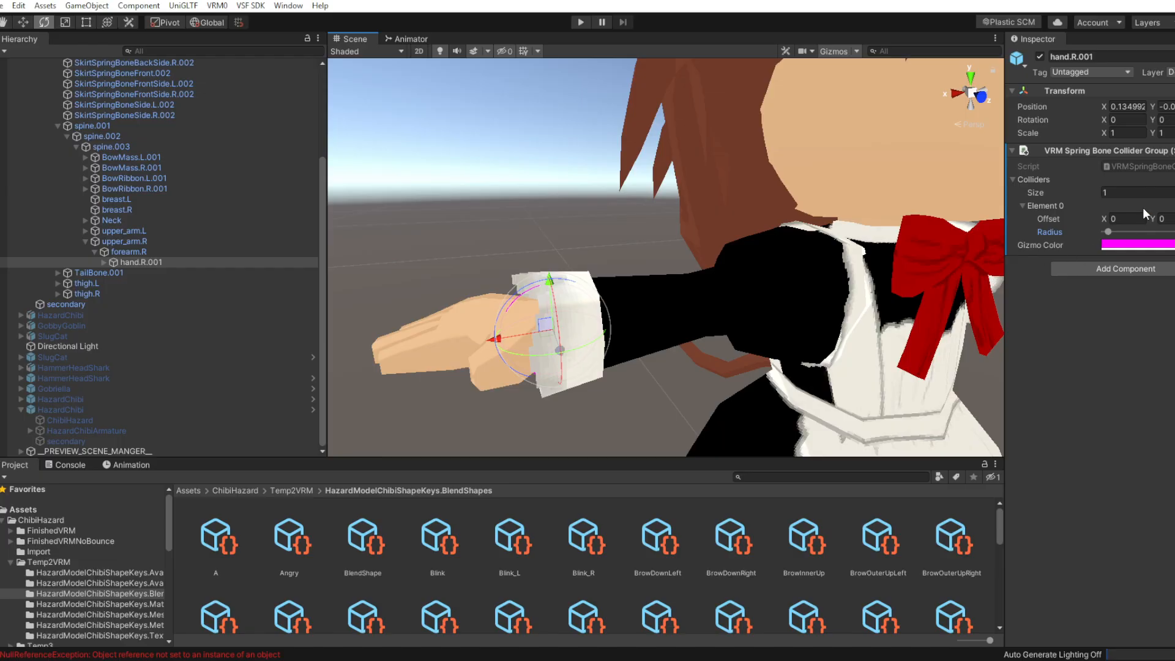
Set the number of colliders in hand.R.001's collider group to 4
alt+drag(597, 342, 736, 298)
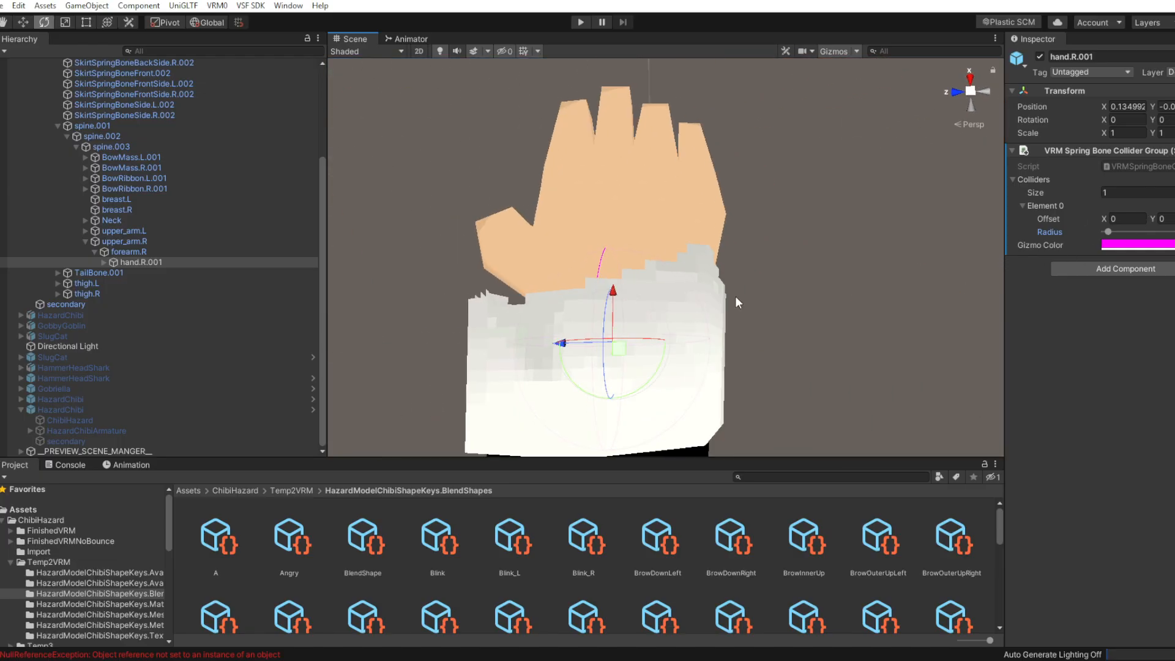
click(1125, 192)
text(4)
key(Return)
Spread hand.R.001's colliders towards the fingertips with X offsets of 0.03 for Element 1, 0.07 for Element 2 and 0.09 for Element 3
click(1160, 257)
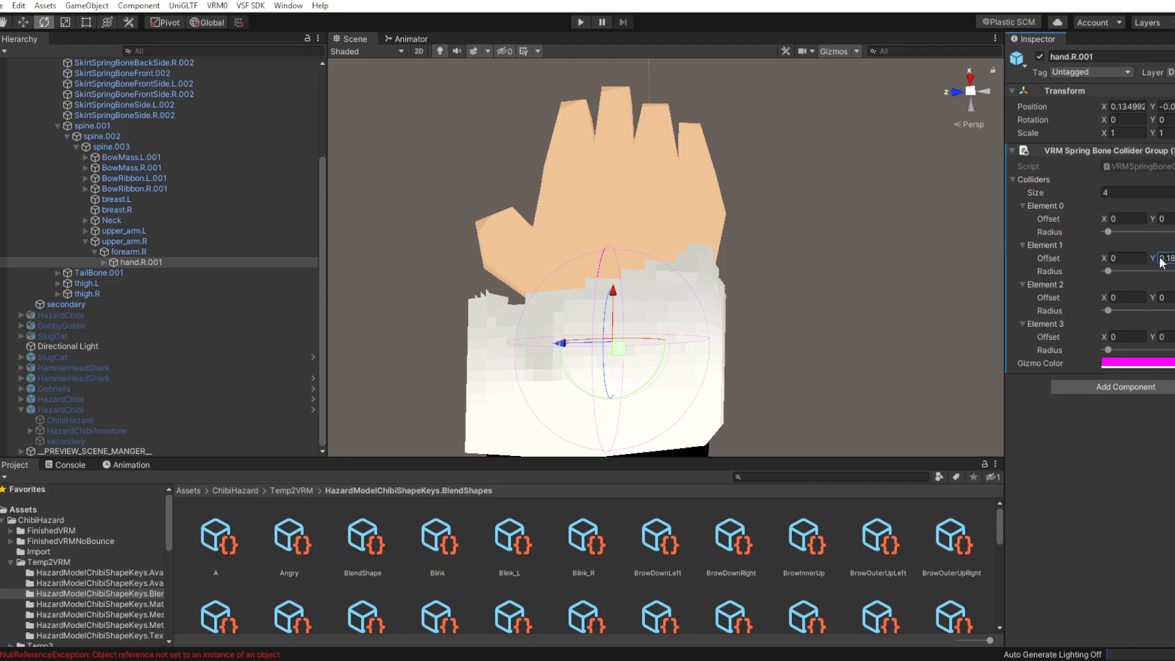
drag(1108, 257, 1110, 256)
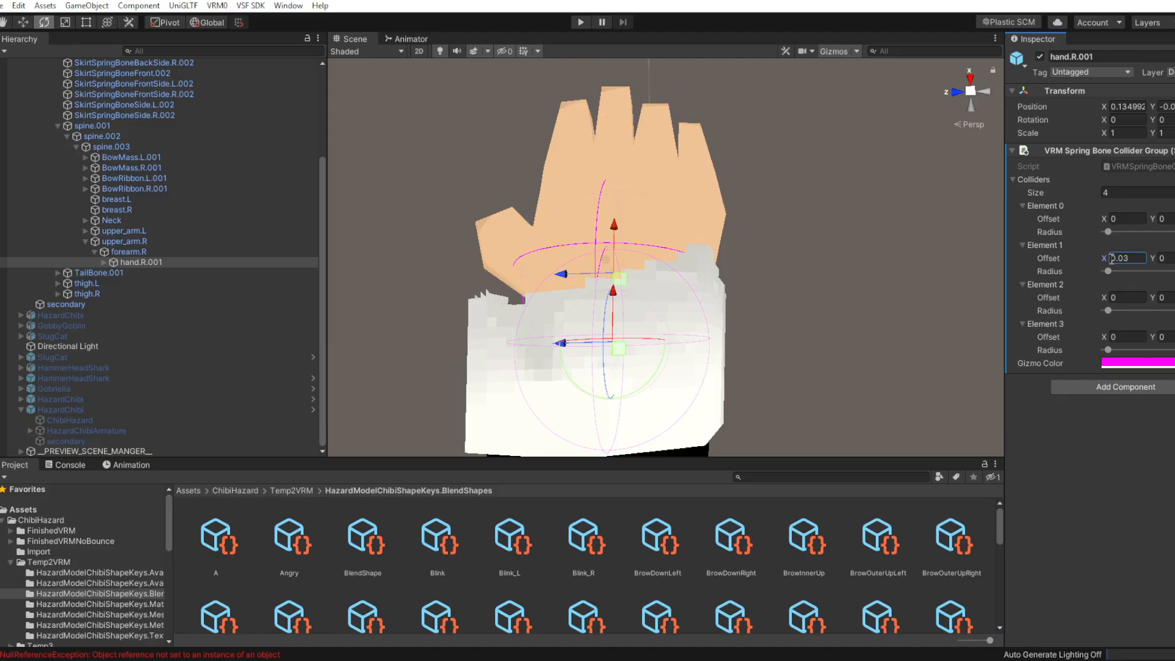
drag(1103, 300, 1106, 295)
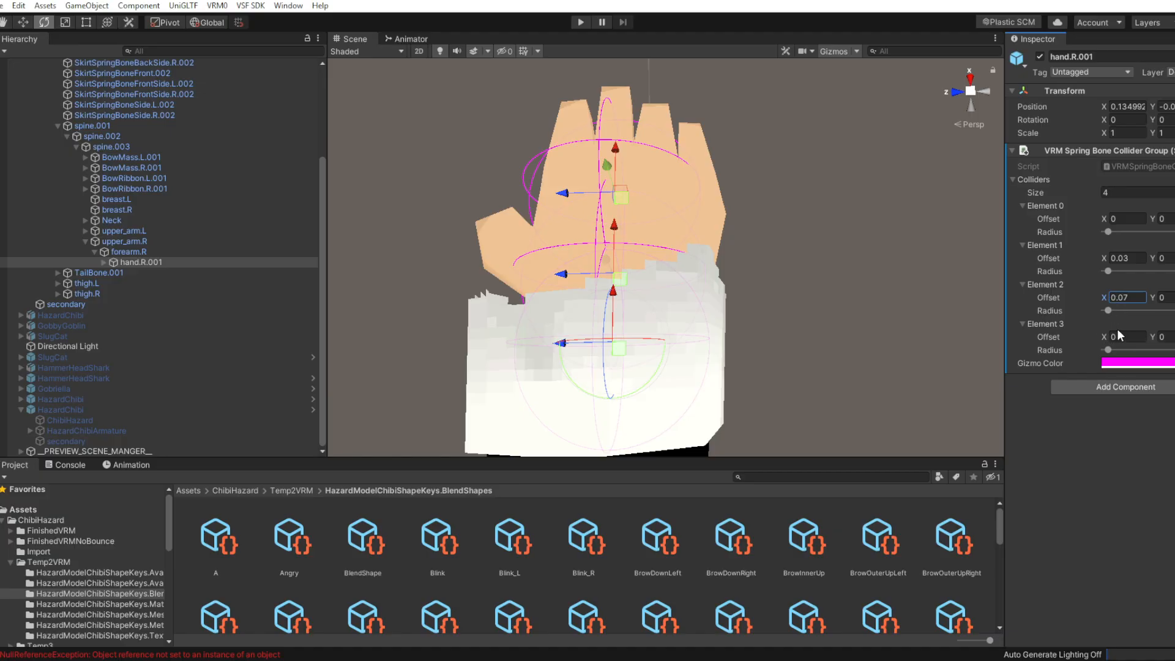
drag(1117, 328, 1109, 333)
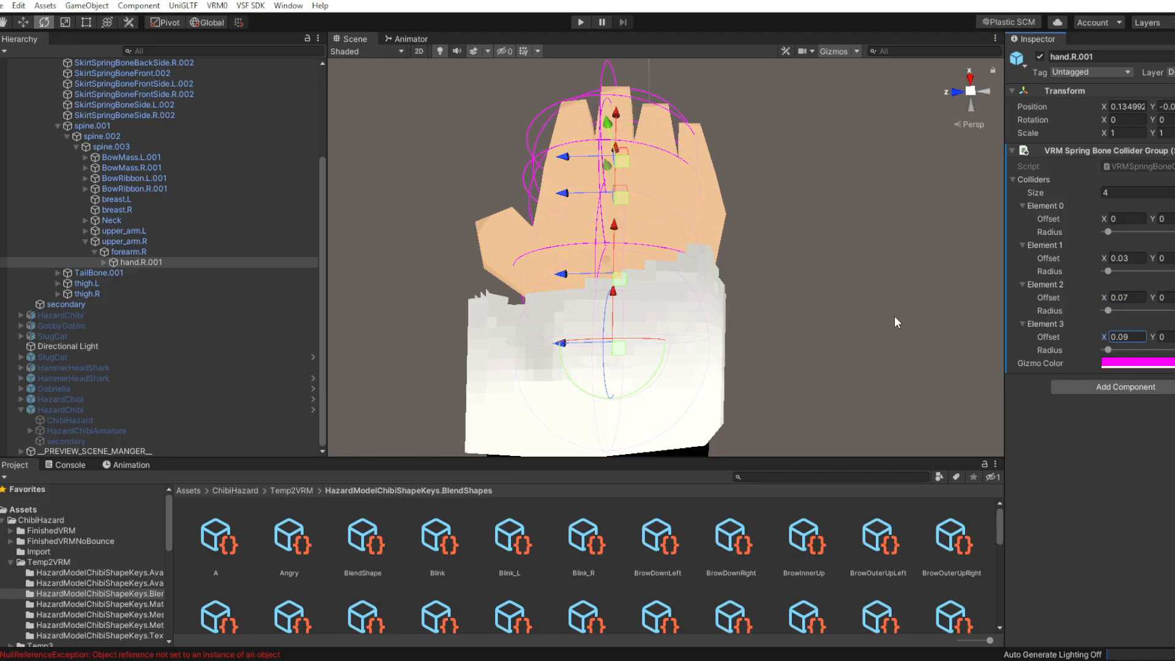
Slightly enlarge the radii of collider Elements 2 and 1 on hand.R.001 to cover the palm
alt+drag(897, 322, 847, 350)
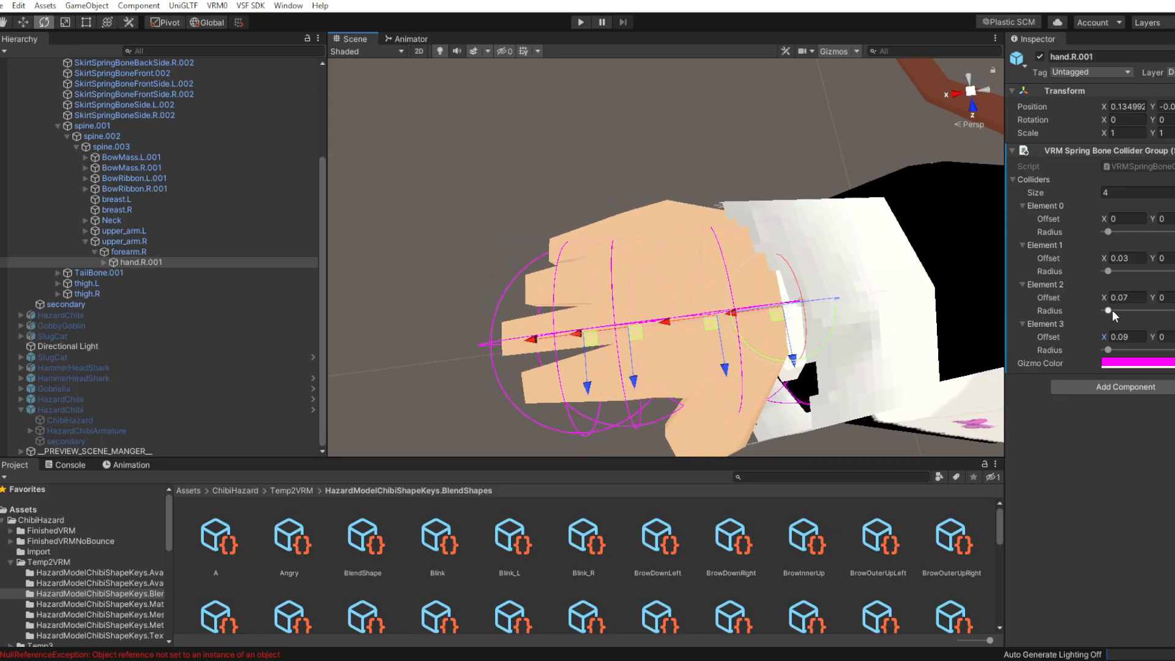
drag(1108, 311, 1110, 312)
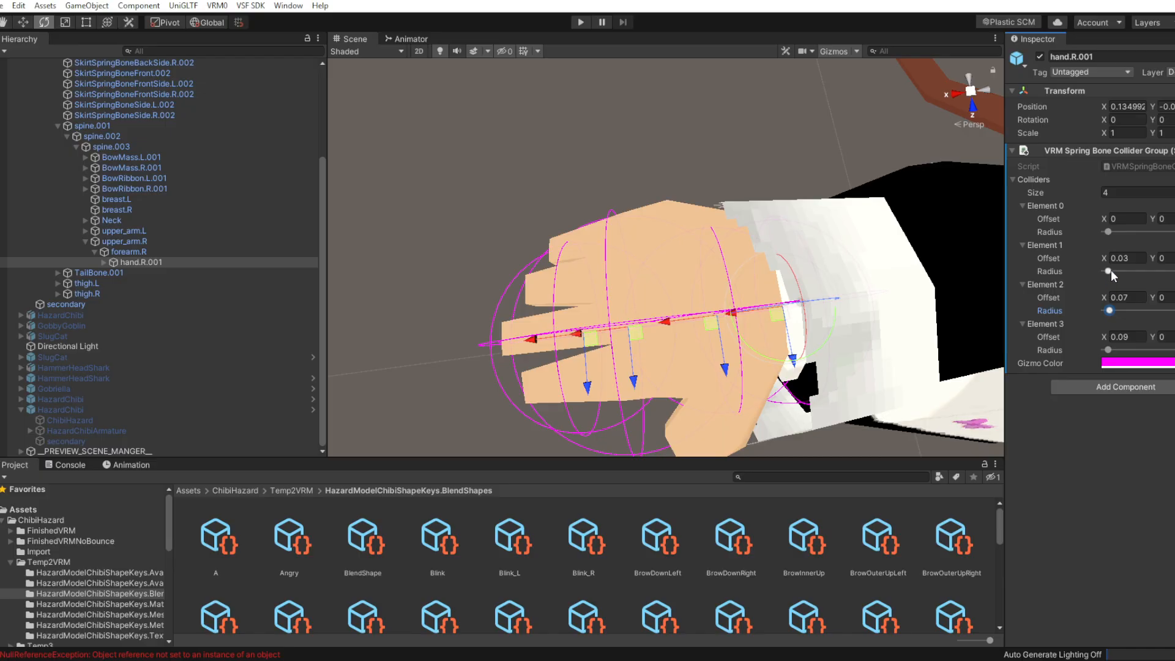
click(1109, 271)
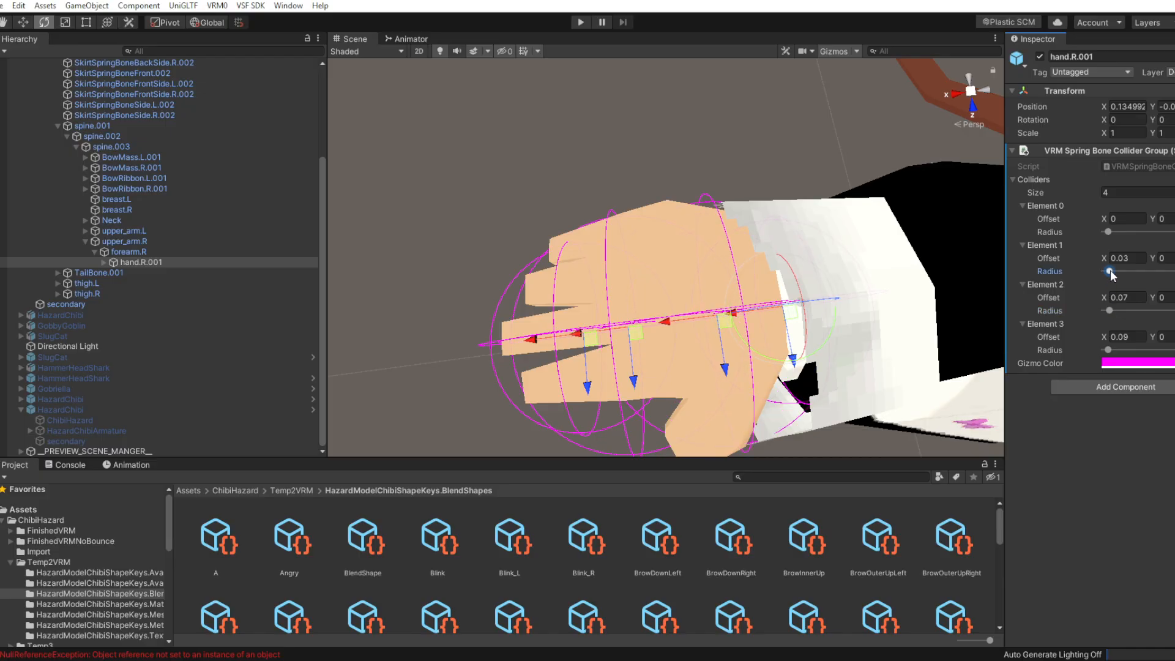
Copy the finished VRM Spring Bone Collider Group component from hand.R.001
alt+drag(747, 341, 881, 337)
scroll(839, 338, down, 10)
middle_drag(918, 378, 806, 332)
right_drag(805, 332, 678, 300)
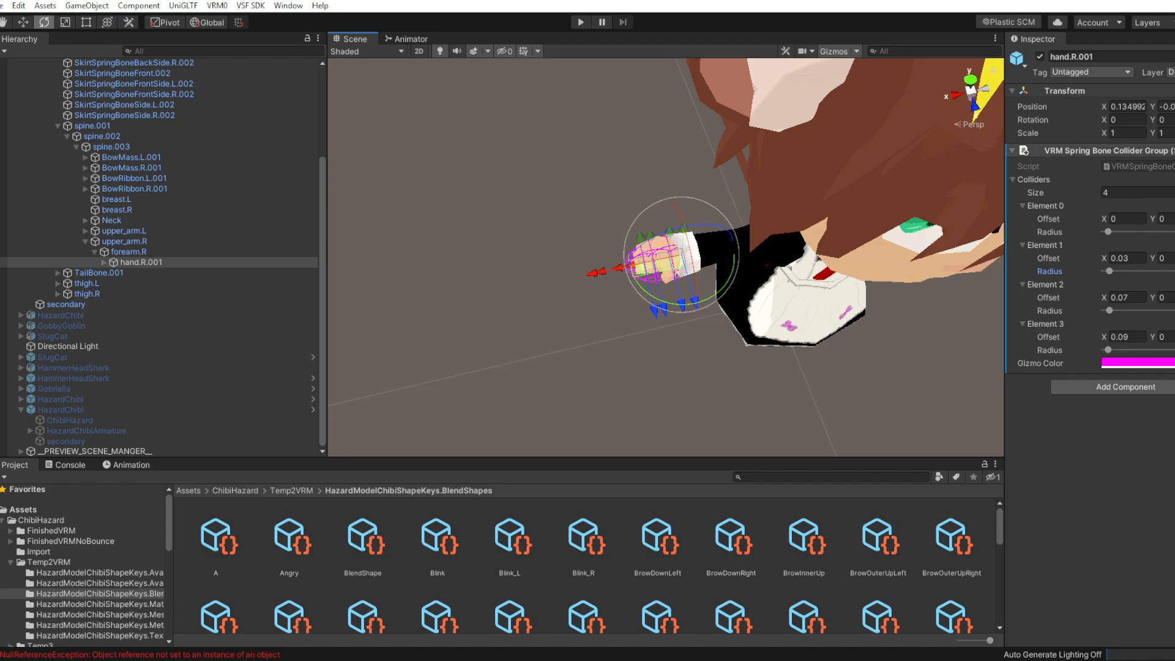
right_click(1090, 151)
click(1122, 242)
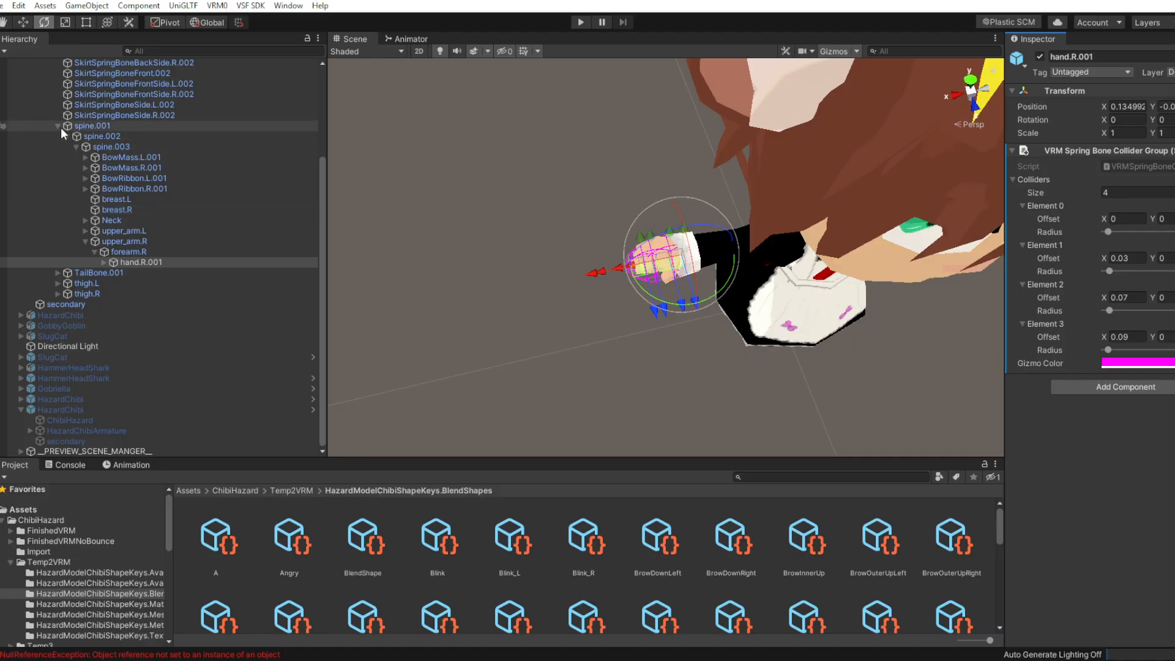
Paste the copied collider group as a new component on hand.L.001 and bring the left hand into view
alt+click(85, 231)
alt+click(86, 231)
click(86, 231)
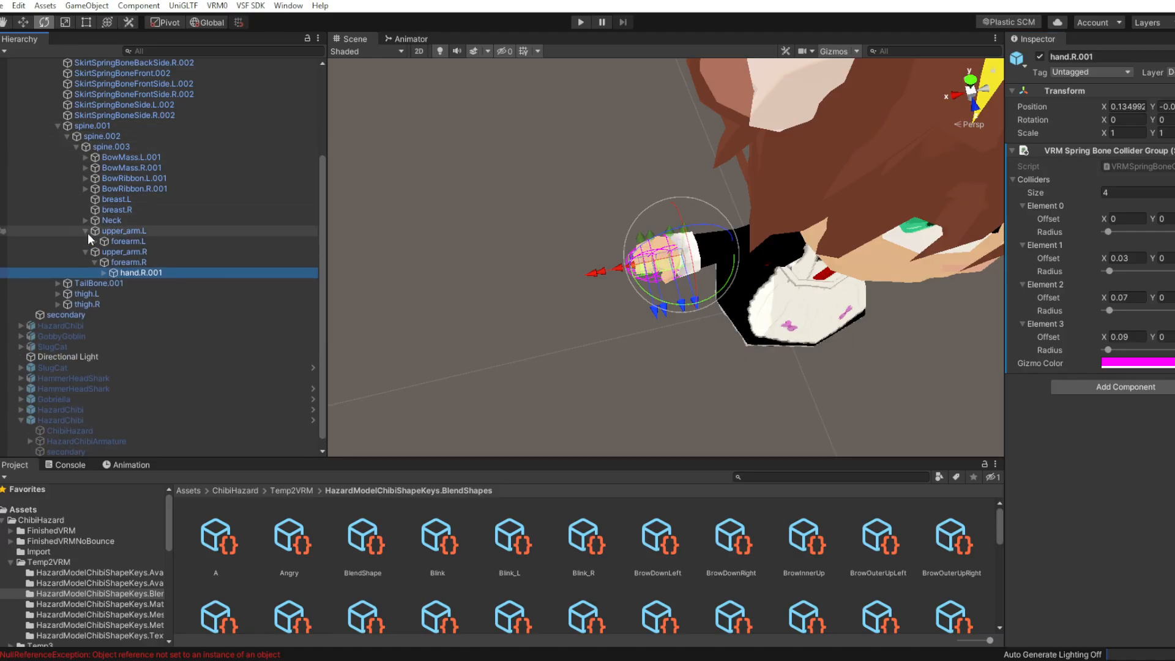
click(95, 241)
click(137, 251)
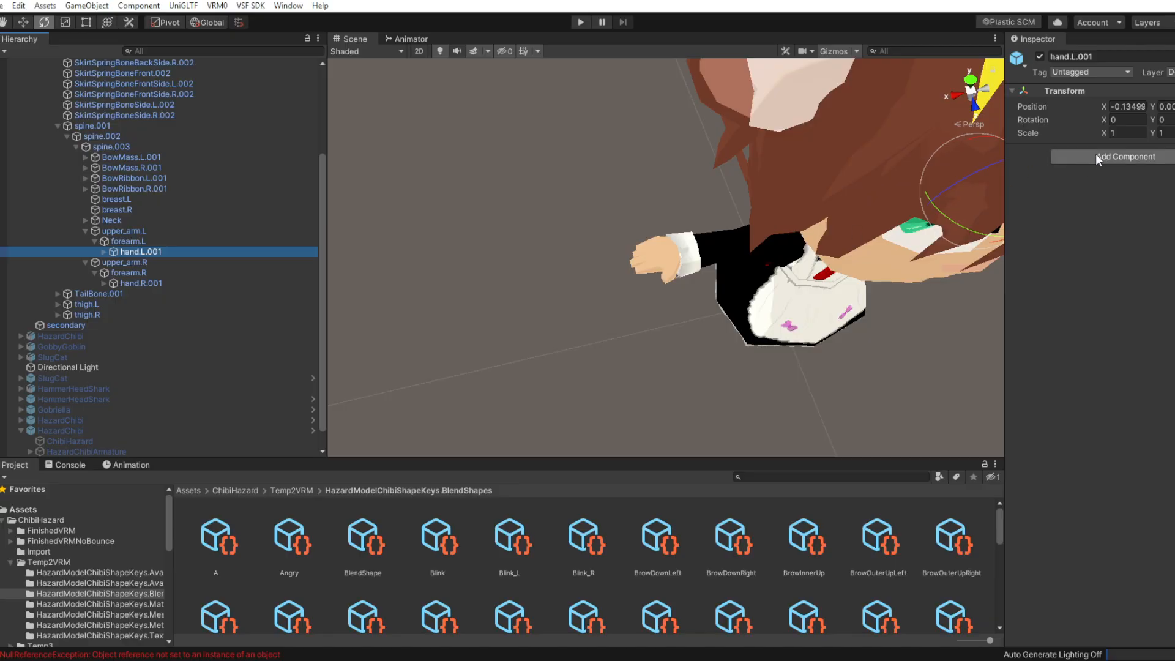
right_click(1093, 92)
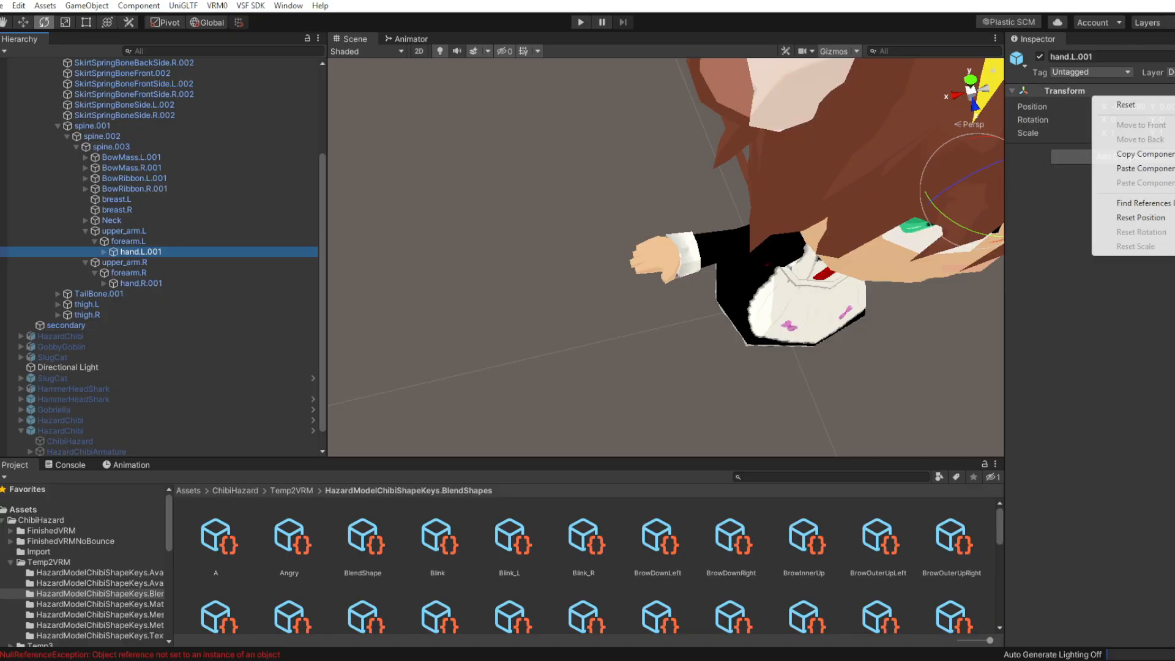
click(1138, 169)
key(f)
key(e)
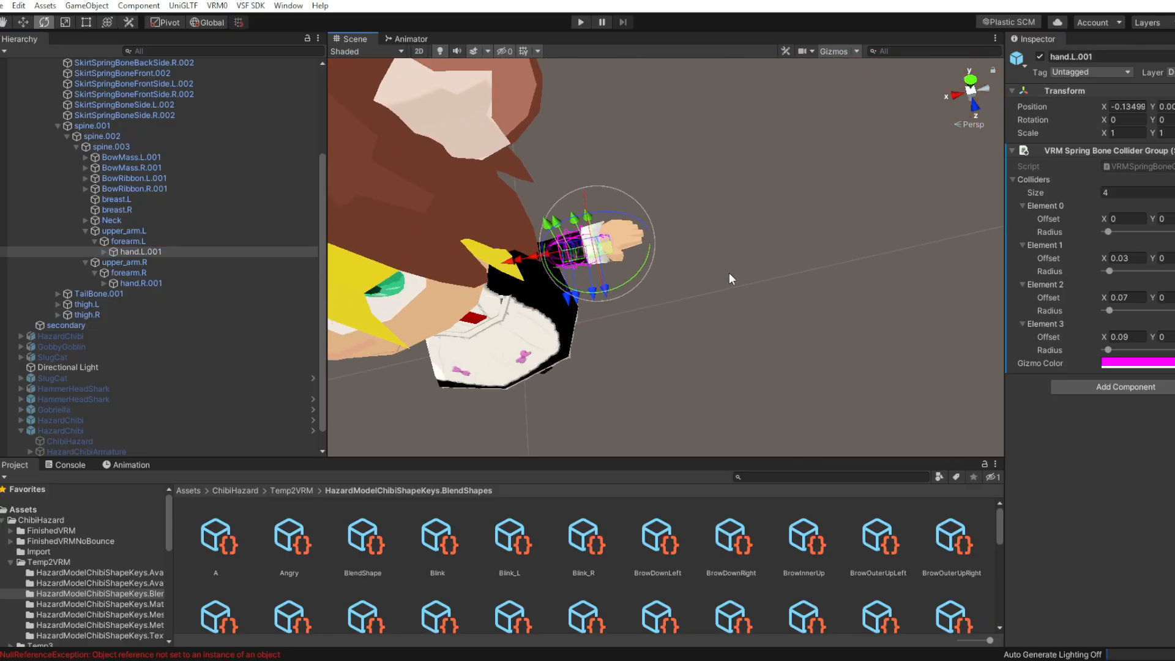
Mirror hand.L.001's colliders with X offsets of -0.03 for Element 1, -0.07 for Element 2 and -0.09 for Element 3
click(1111, 258)
click(1111, 257)
text(-)
click(1113, 297)
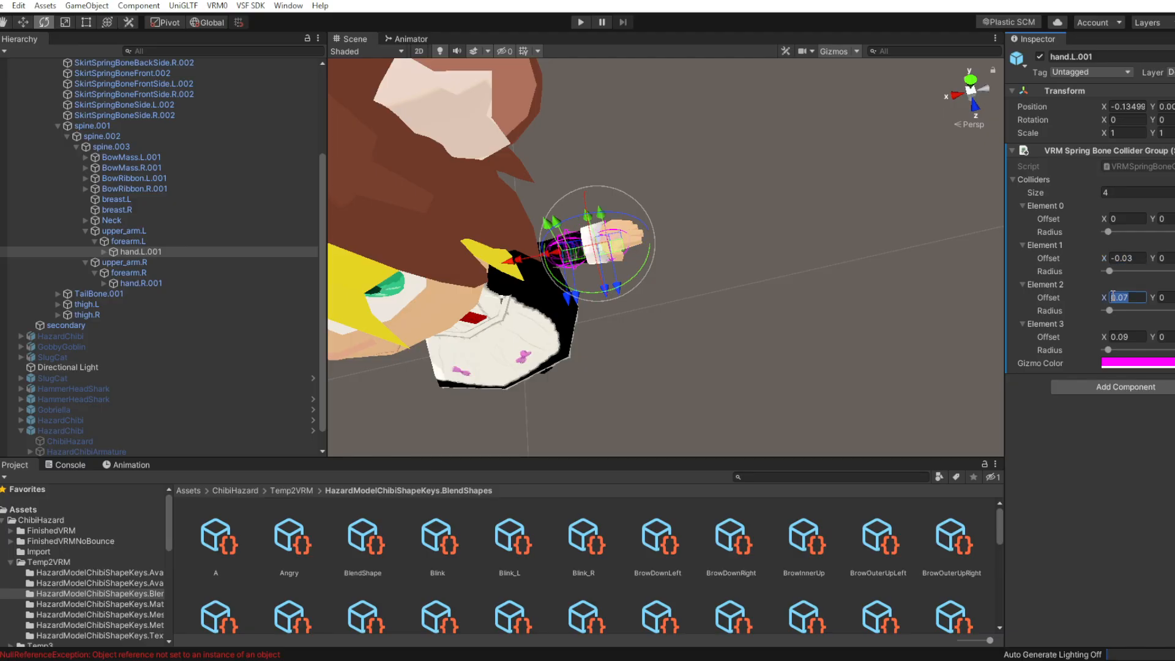
text(-)
click(1113, 336)
click(1113, 336)
text(-)
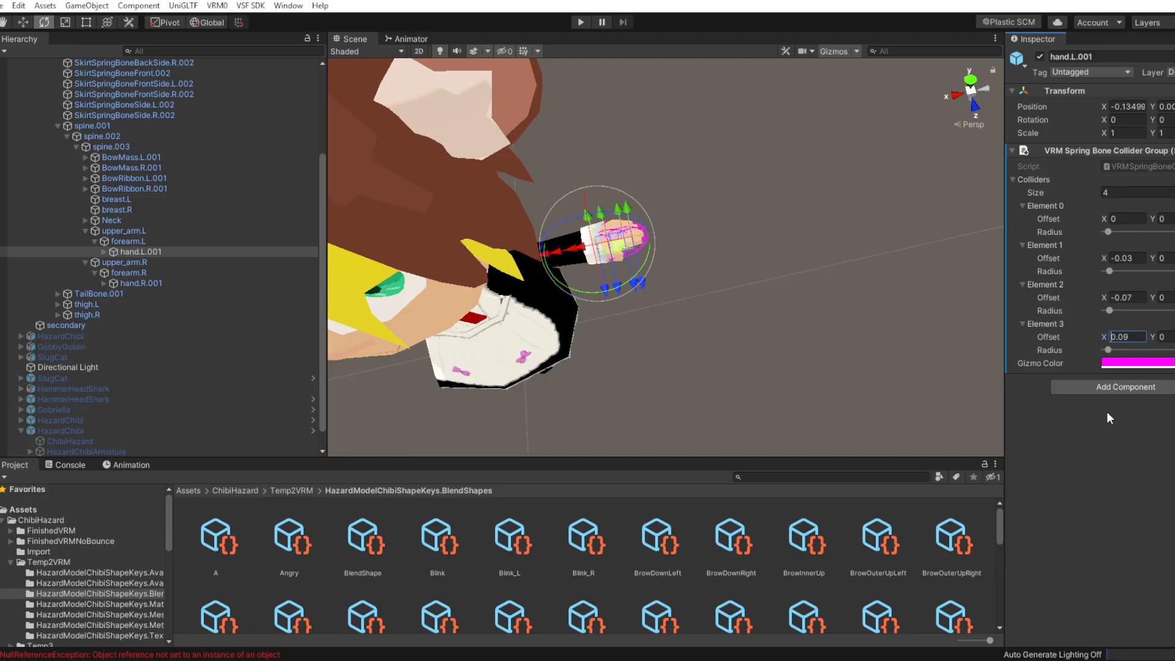
scroll(635, 312, up, 4)
alt+drag(634, 312, 514, 331)
key(f)
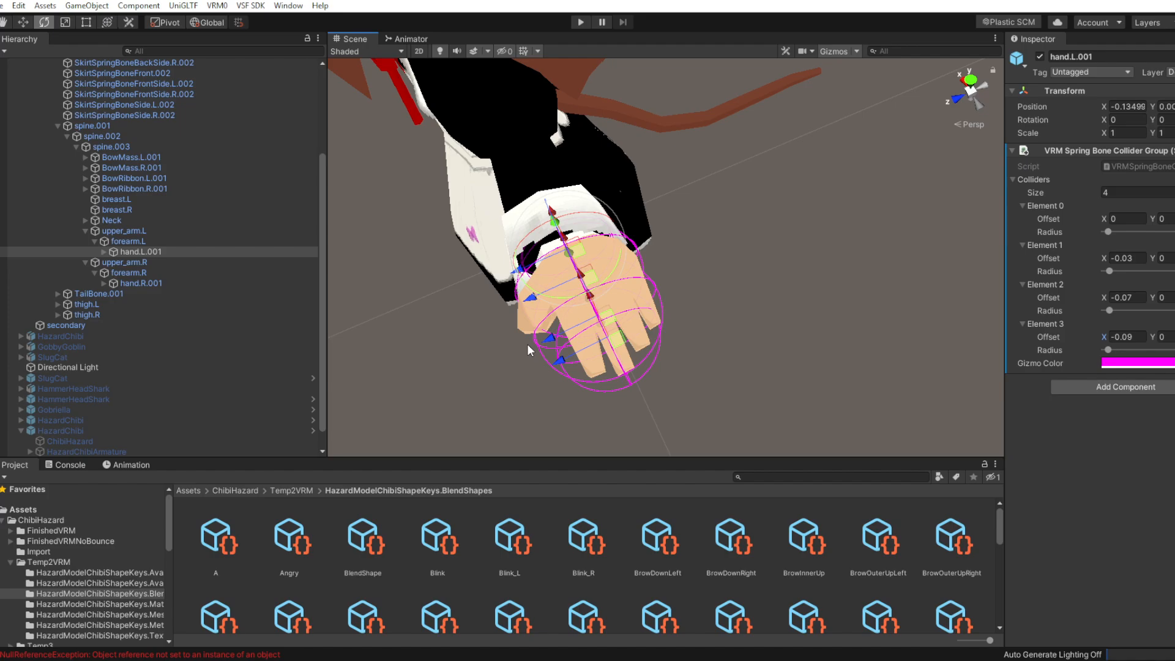
alt+drag(526, 344, 661, 245)
scroll(665, 273, down, 5)
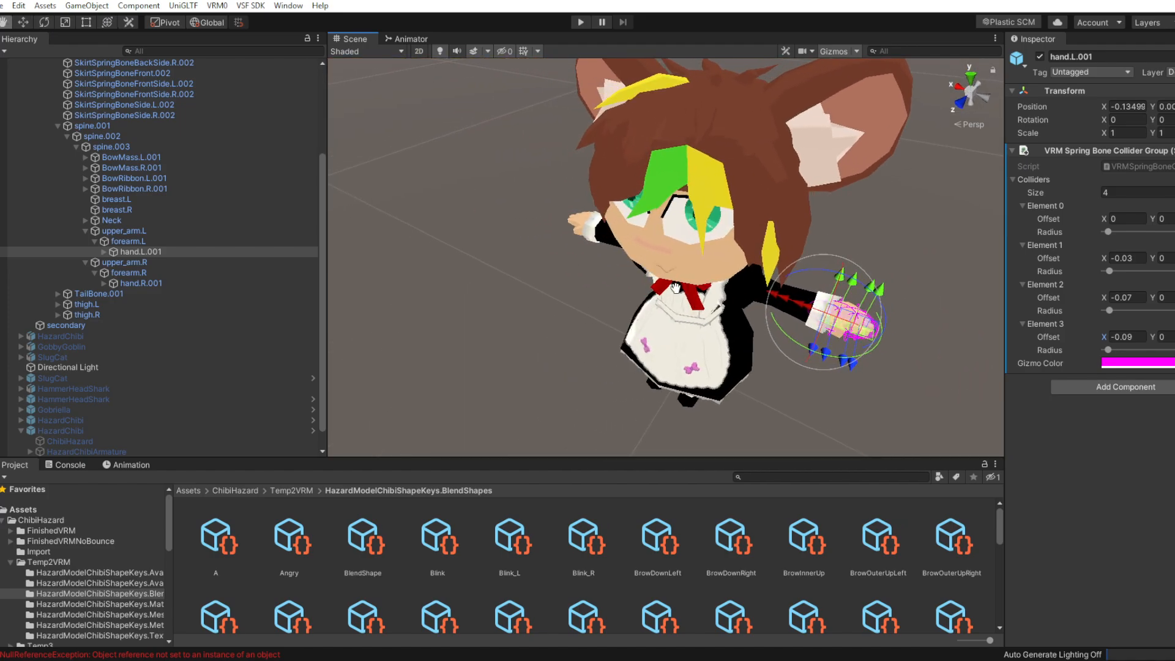
Assign the hand.L.001 and hand.R.001 collider groups to the hair VRM Spring Bone component on the secondary object
ctrl+click(142, 284)
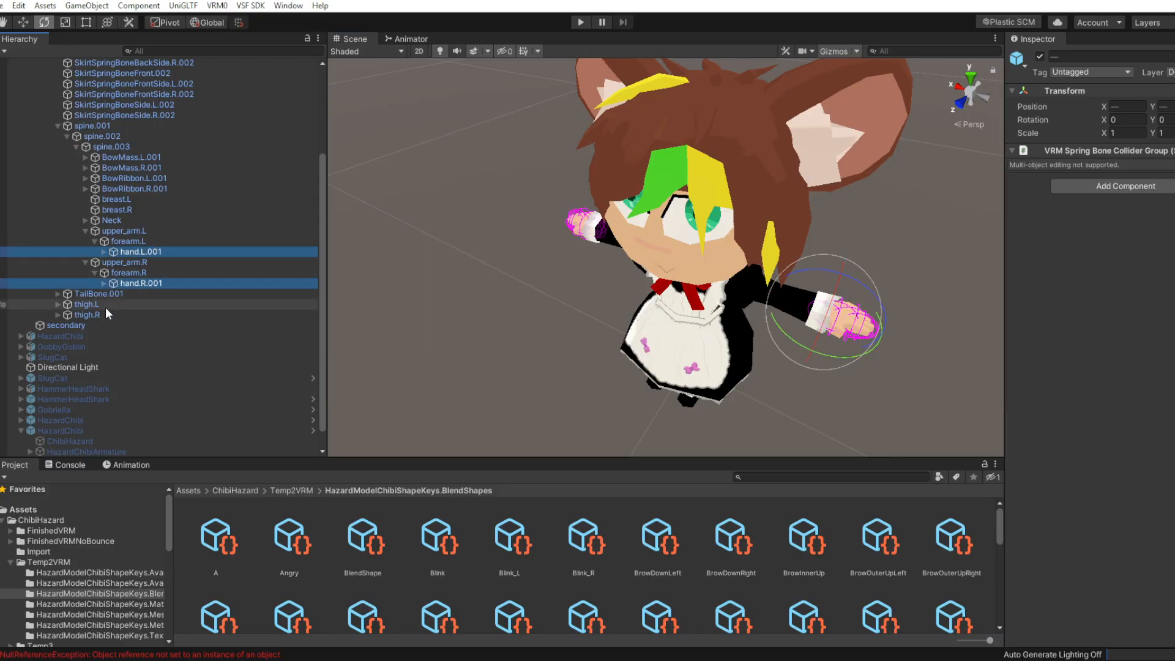
click(95, 323)
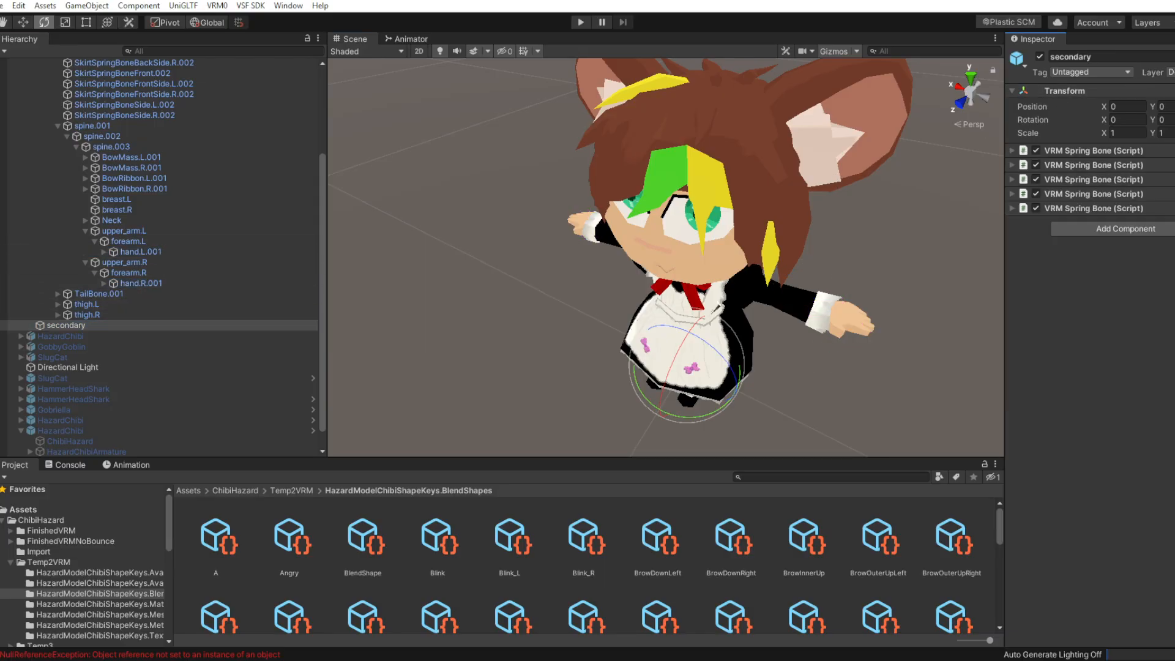
click(1010, 150)
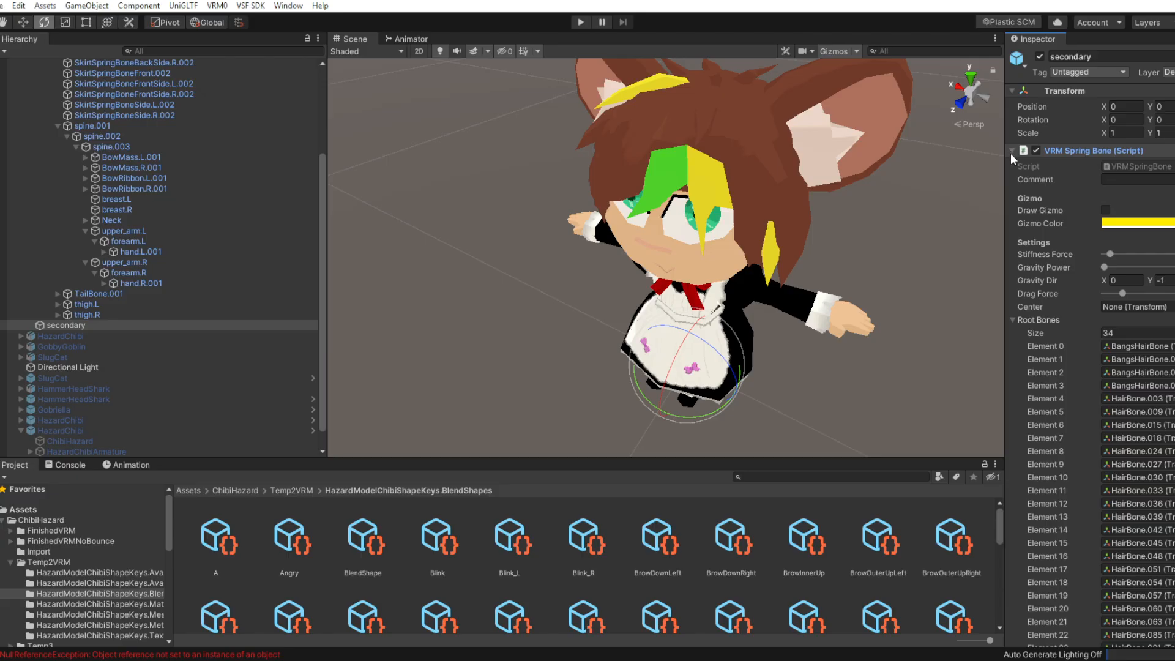
click(1012, 320)
click(139, 284)
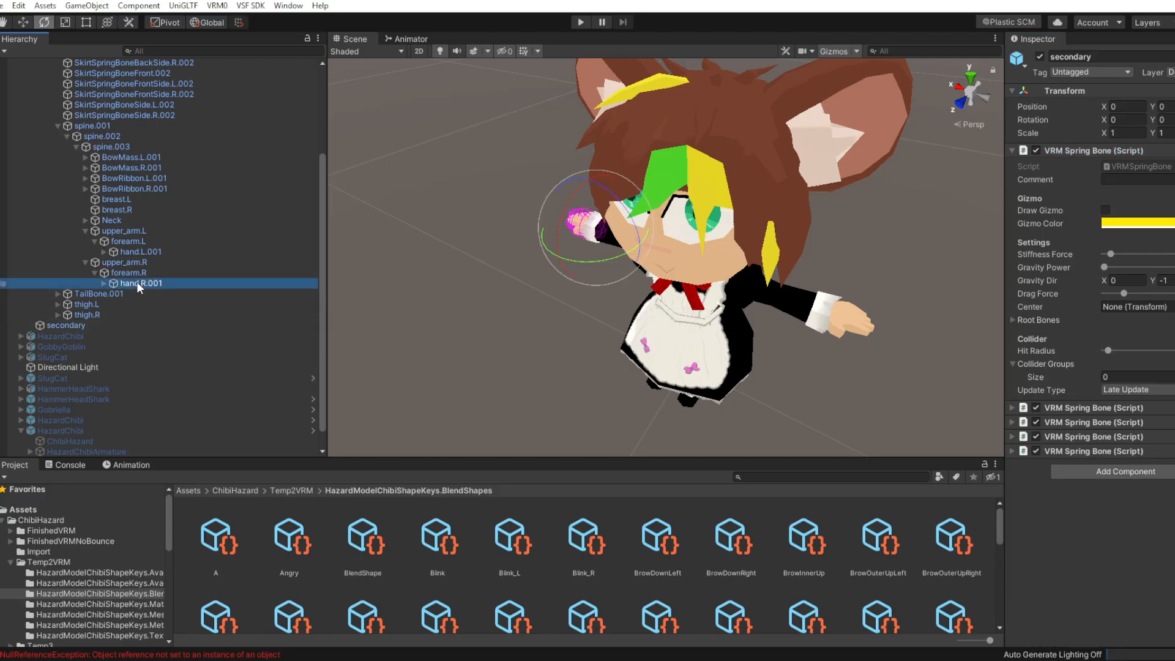
ctrl+click(139, 252)
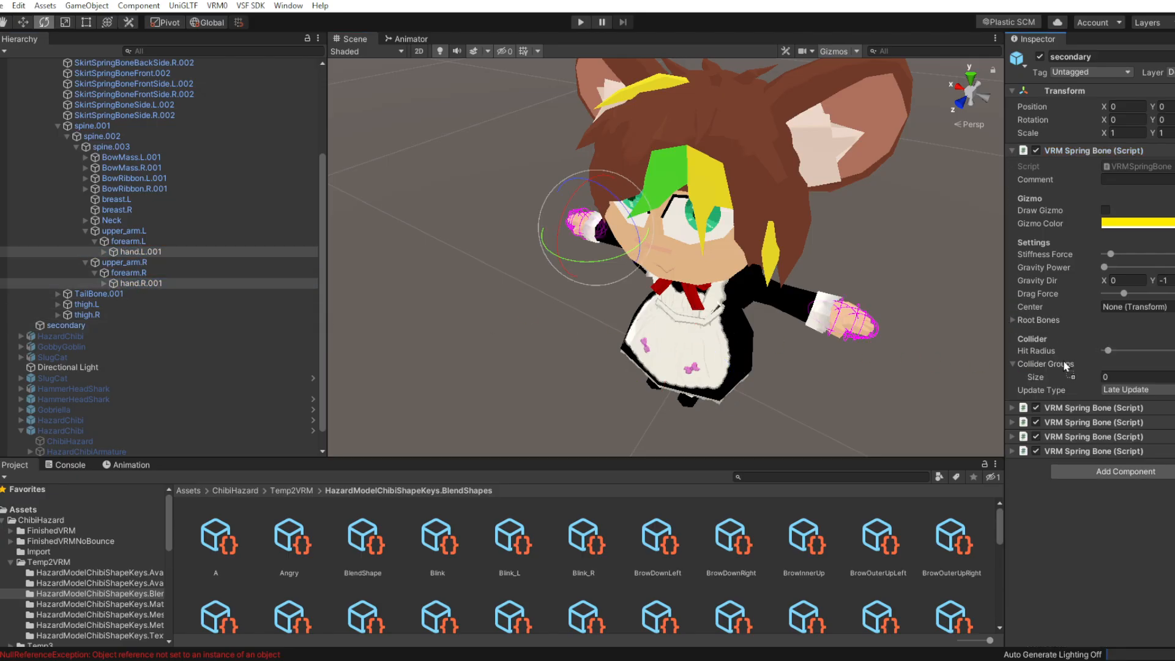
drag(1064, 364, 1063, 363)
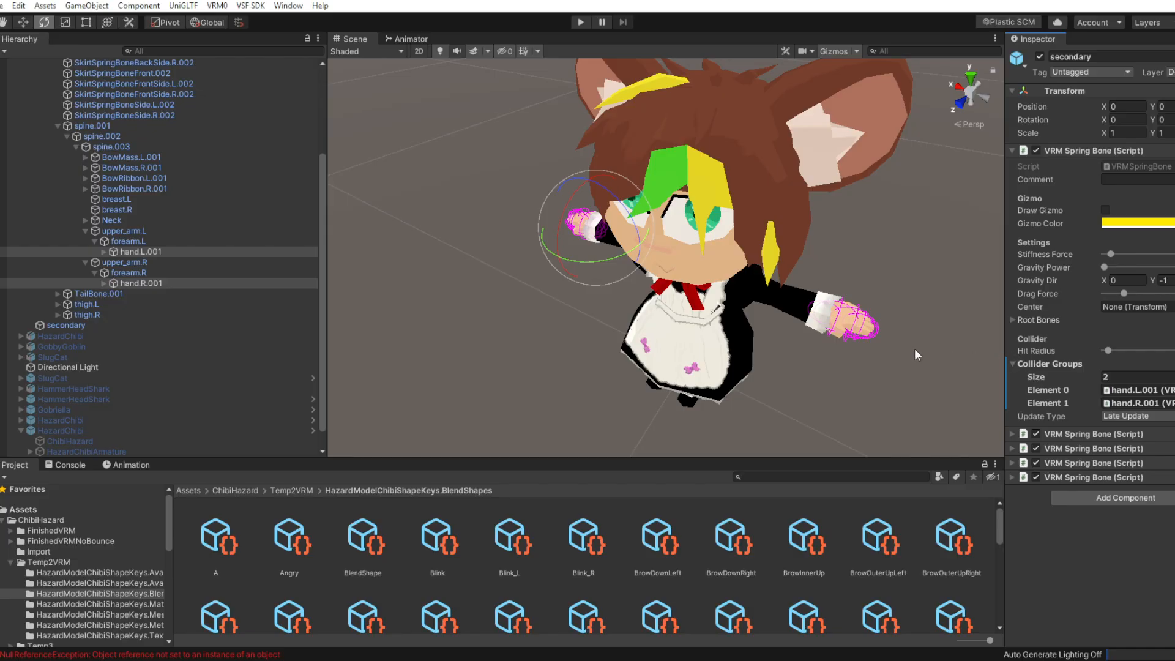
Add both hand collider groups to the ear spring bone component and collapse that component
click(1011, 434)
scroll(1033, 421, down, 5)
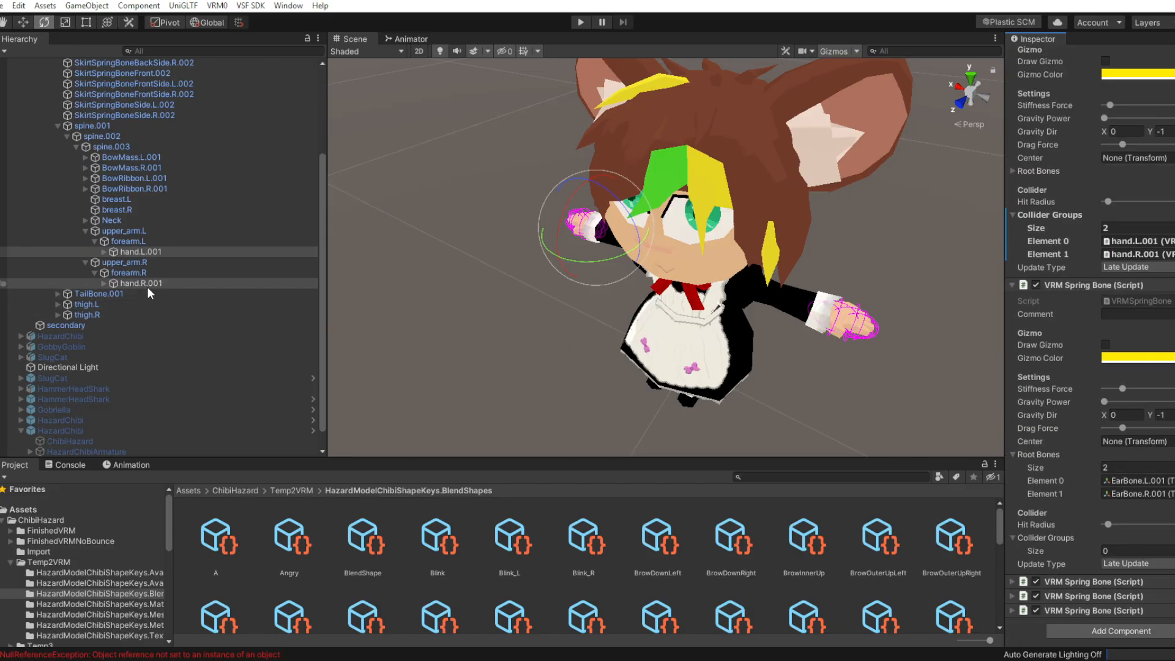
drag(142, 283, 1075, 539)
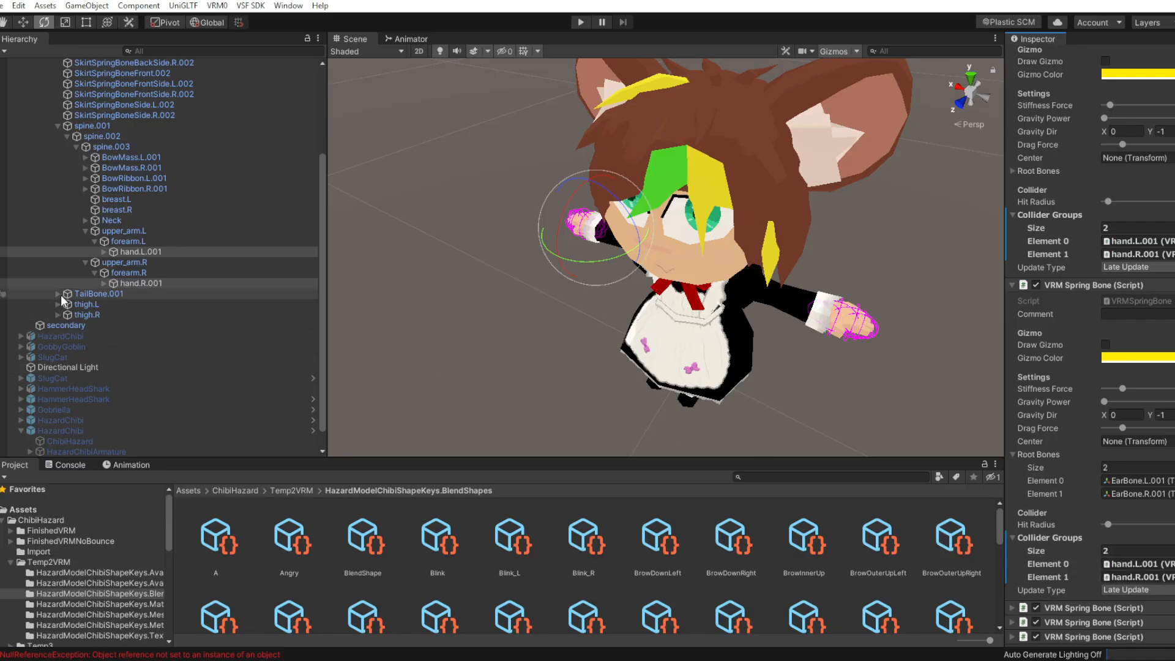
click(1013, 286)
Try adding both hand collider groups to the TailBone.001 spring bone component
click(1012, 446)
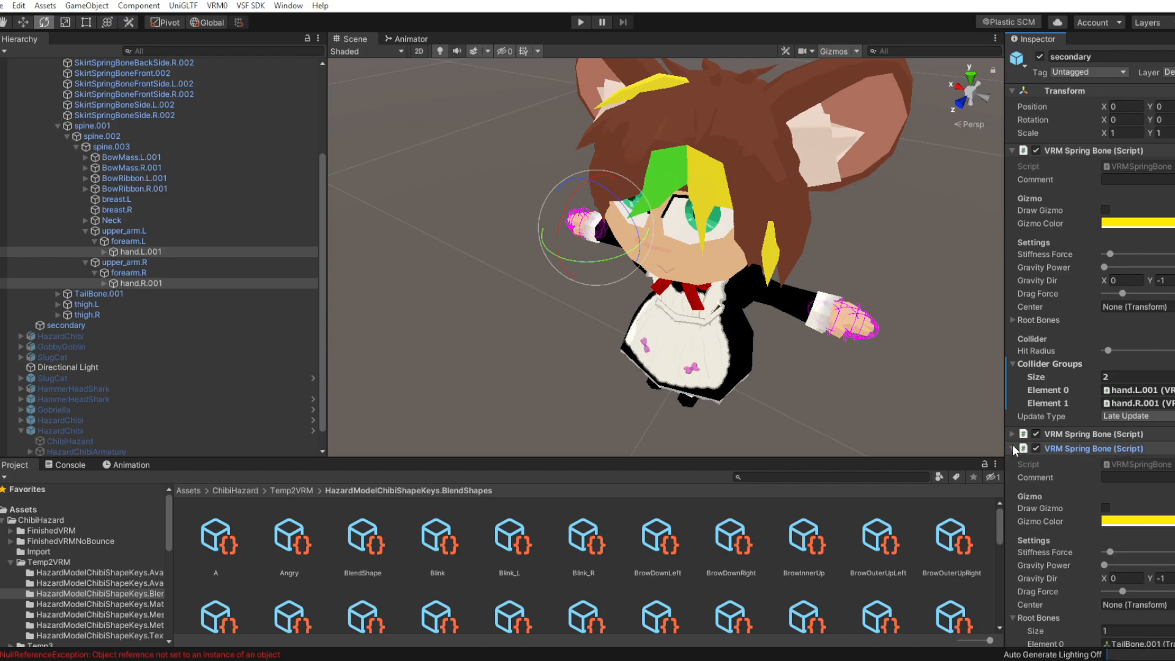
scroll(1012, 444, down, 3)
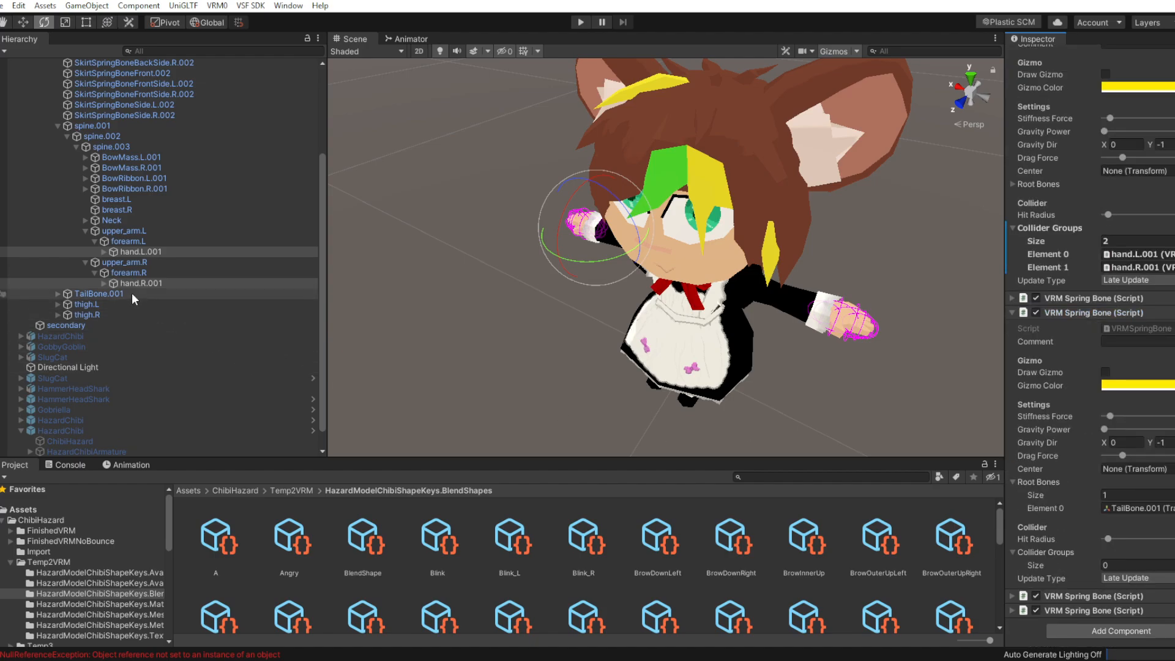
drag(131, 285, 1063, 553)
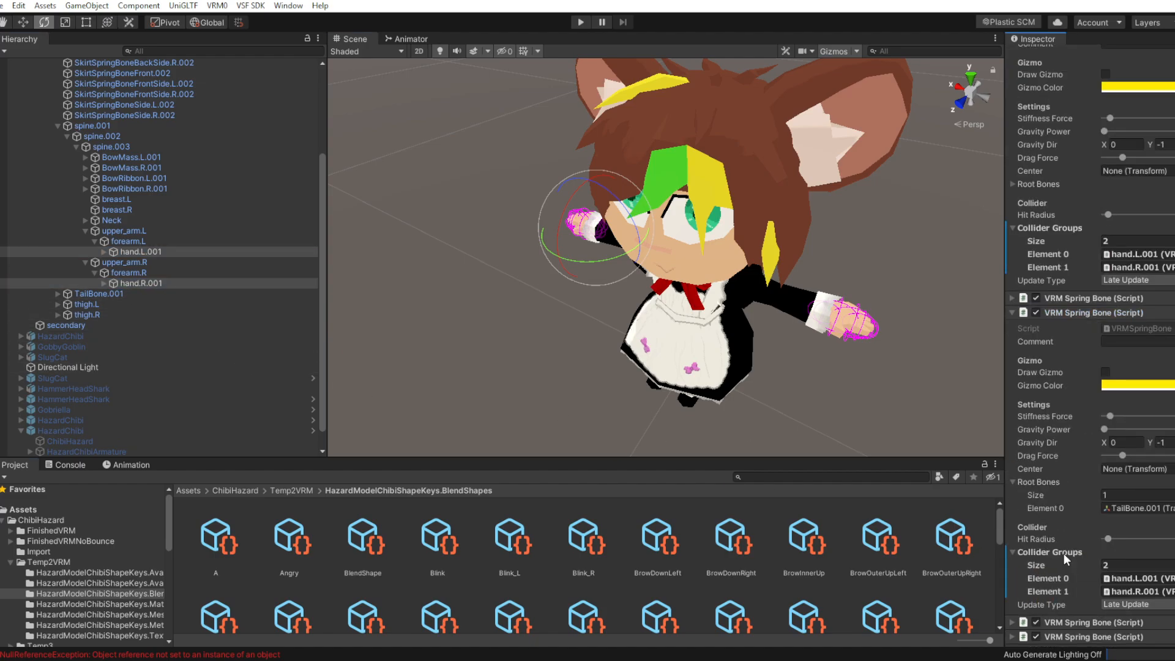
key(ctrl+z)
click(1012, 313)
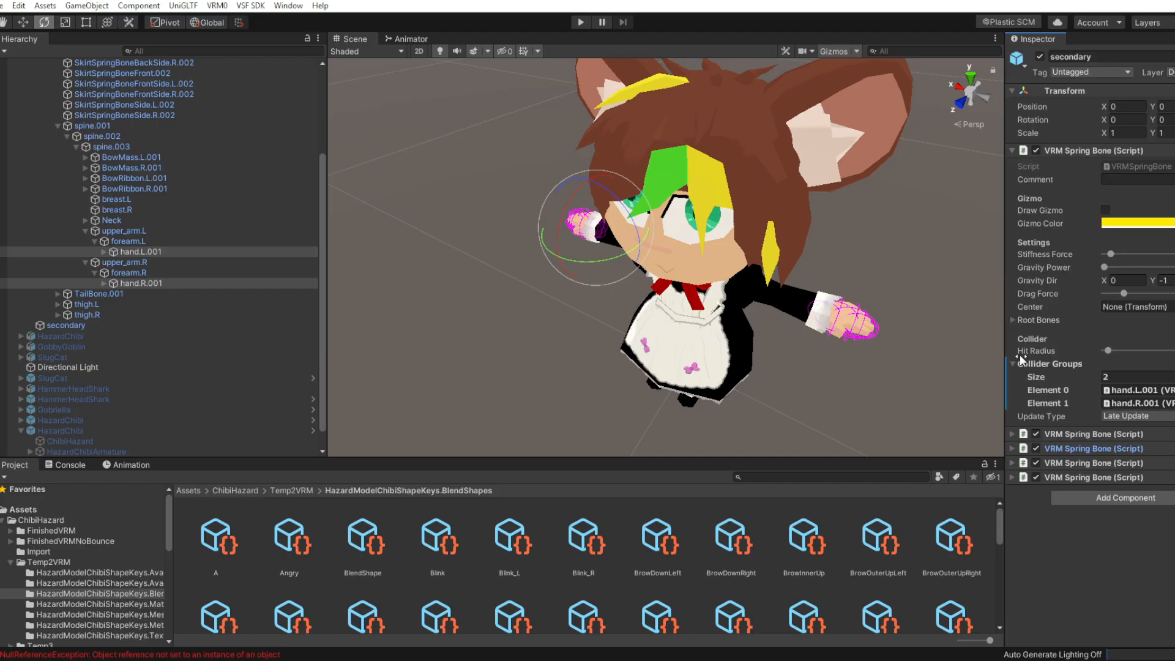
Append both hand collider groups to the BowMass and BowRibbon spring bone, keeping its spine.003 collider group
click(1015, 464)
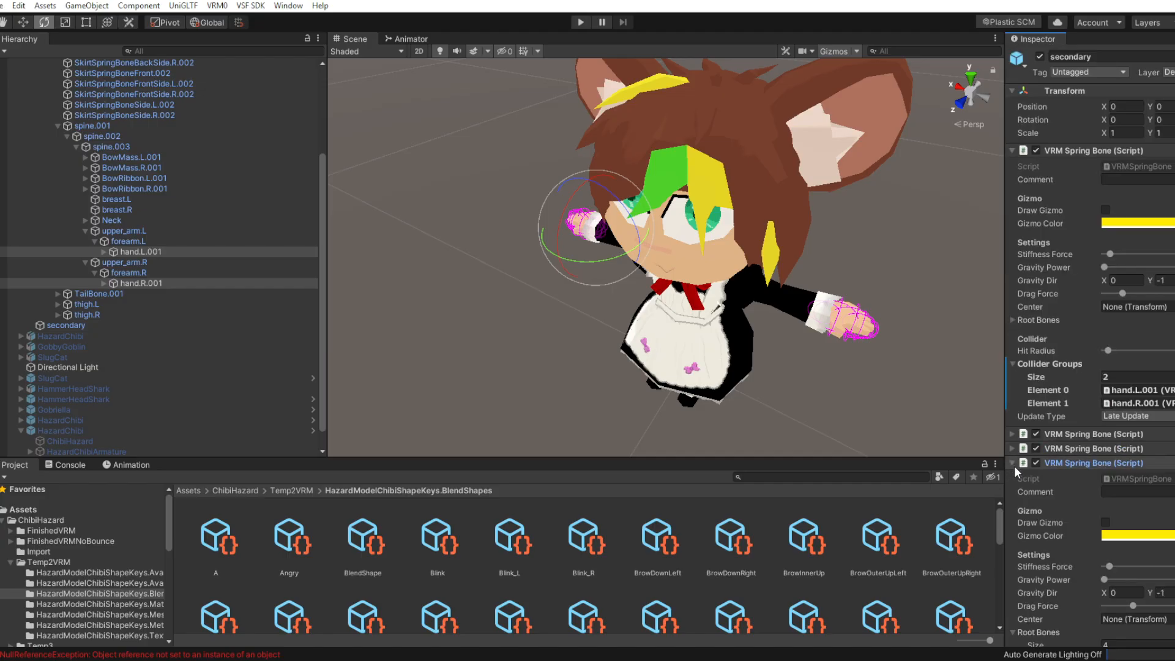
scroll(1015, 464, down, 3)
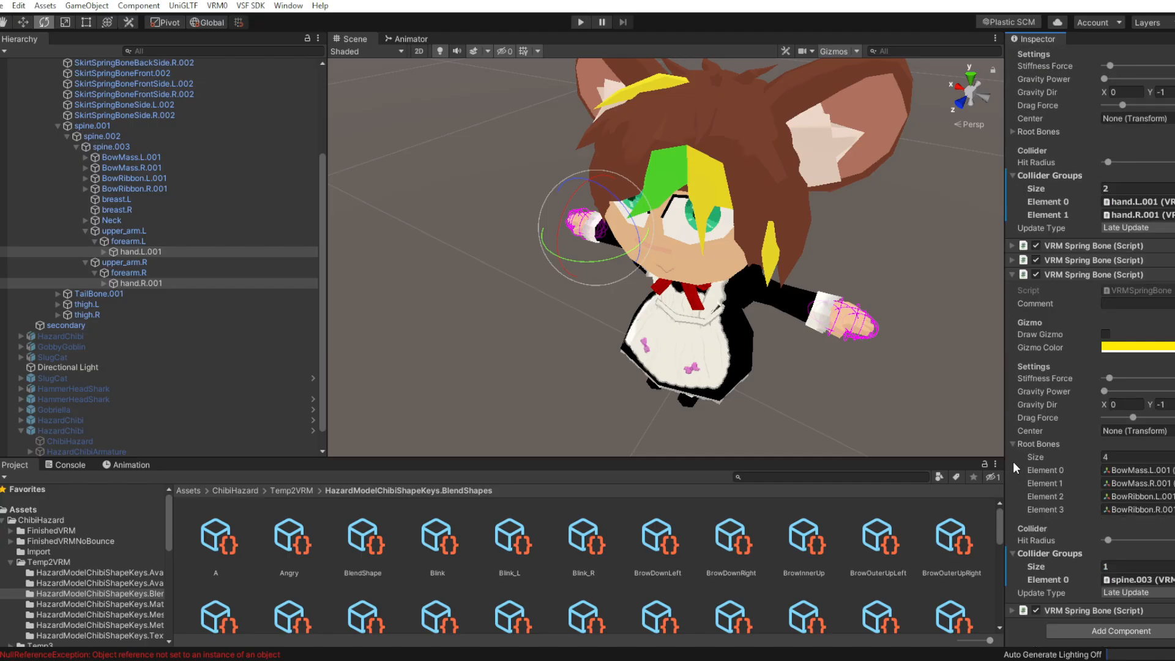
drag(141, 283, 1049, 553)
scroll(1044, 552, down, 1)
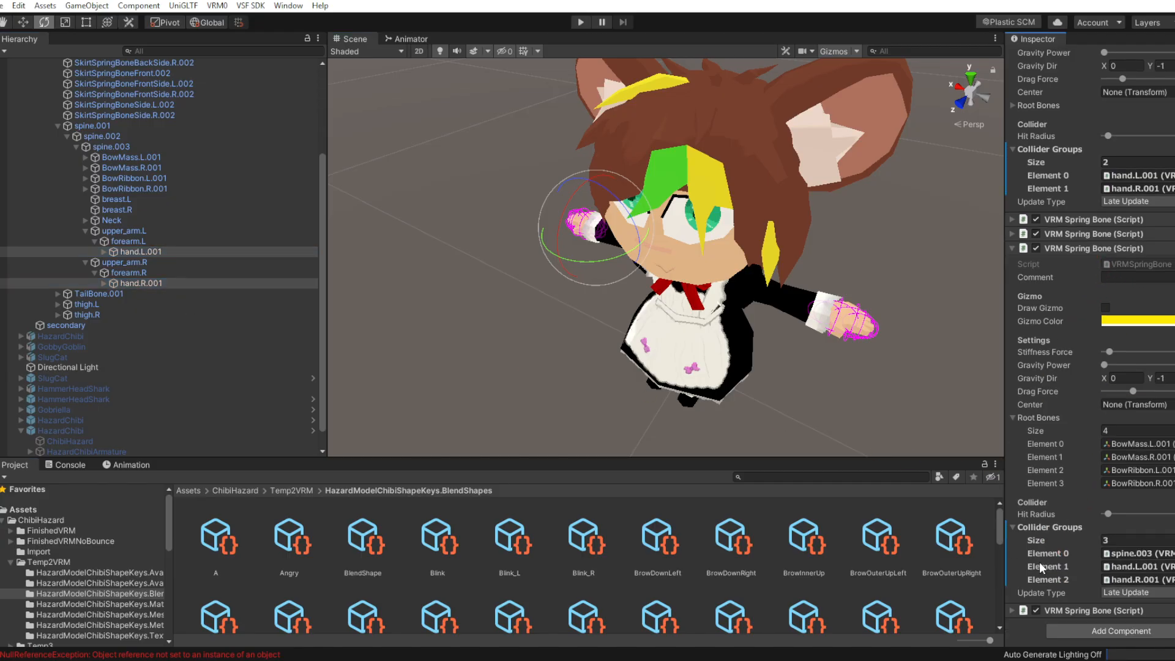
Assign both hand collider groups to the skirt spring bone component
click(1012, 610)
scroll(1021, 573, down, 5)
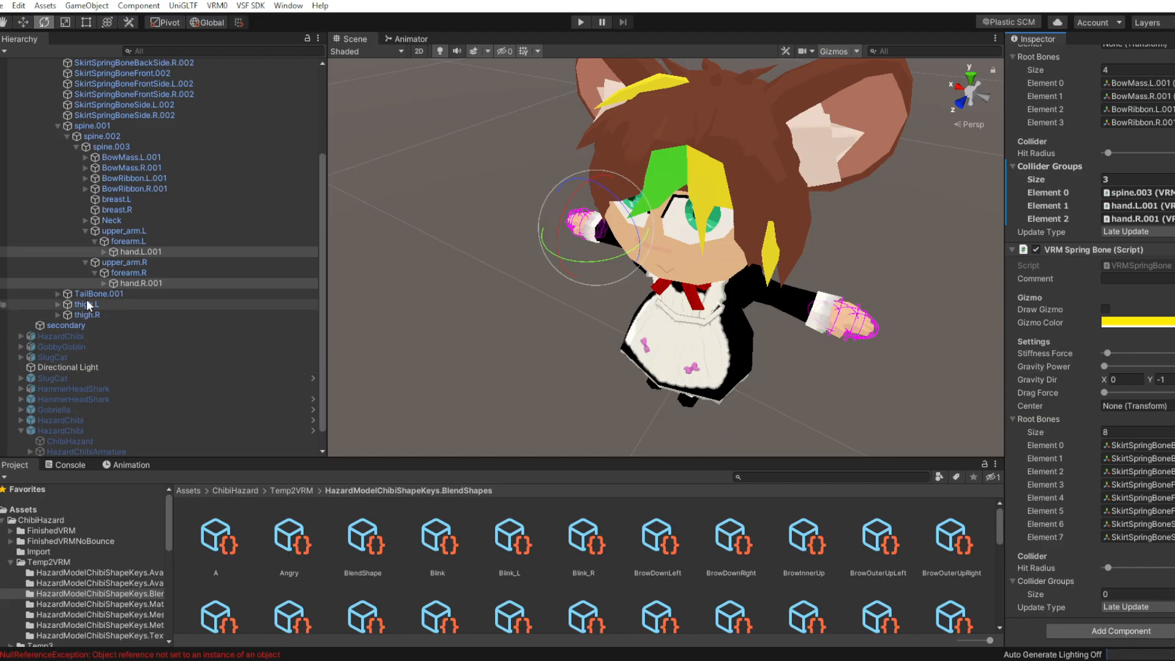
drag(122, 283, 1055, 587)
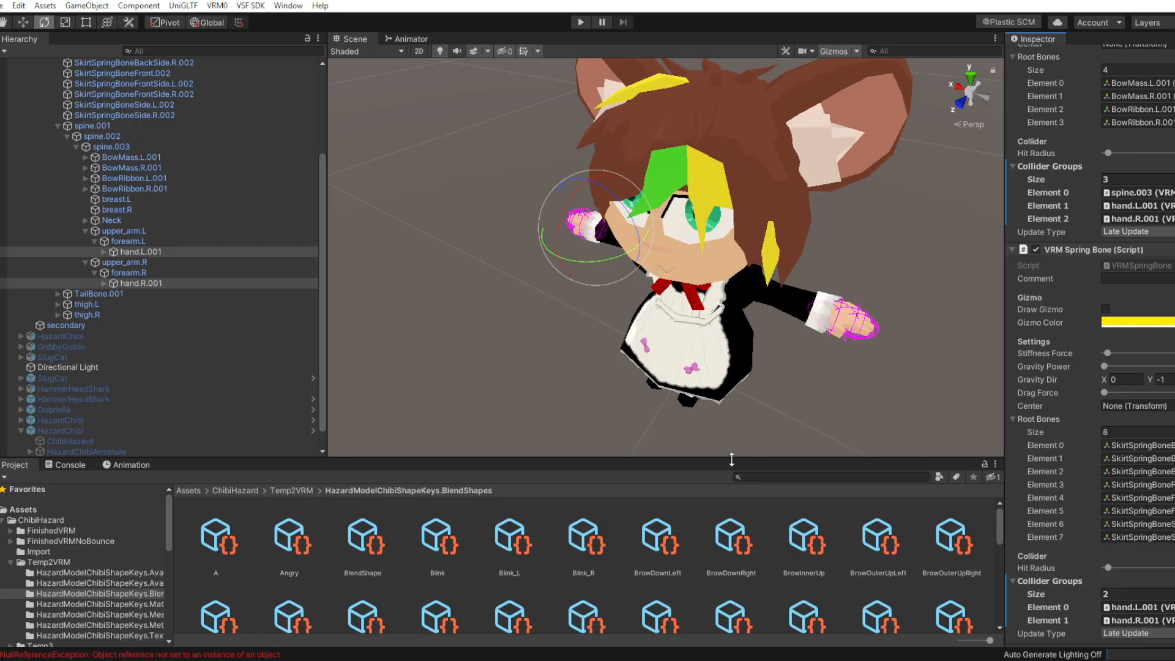
Select the HazardMaid root and examine the placement of its hand and chest colliders from the front
right_drag(540, 356, 622, 304)
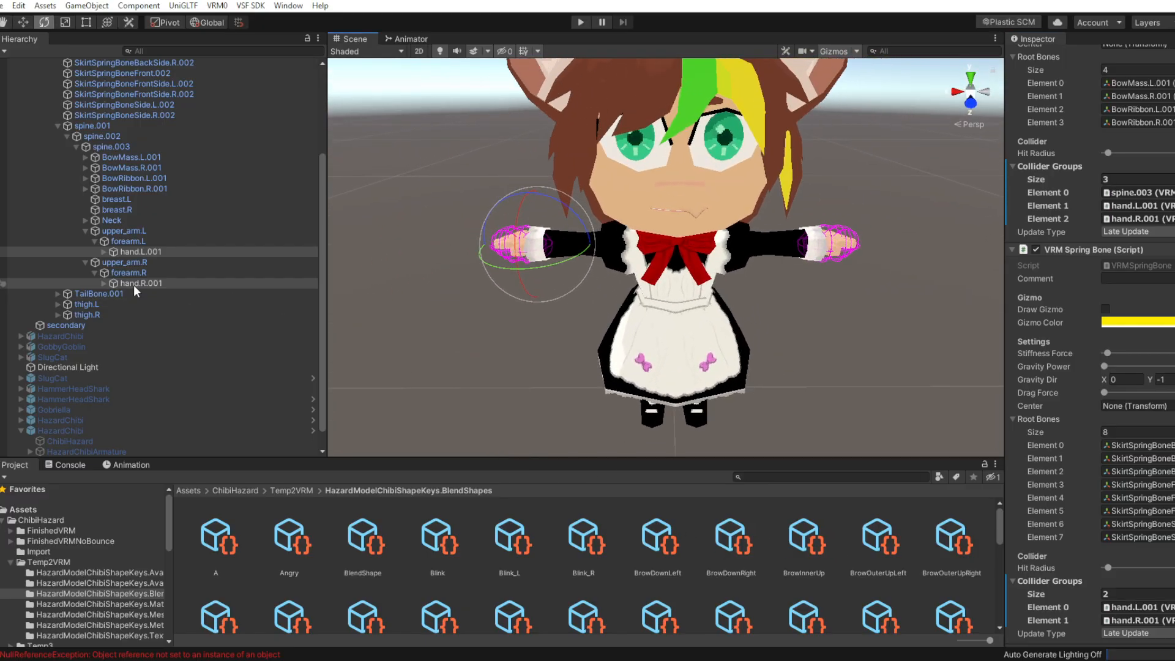
scroll(141, 288, up, 4)
click(22, 115)
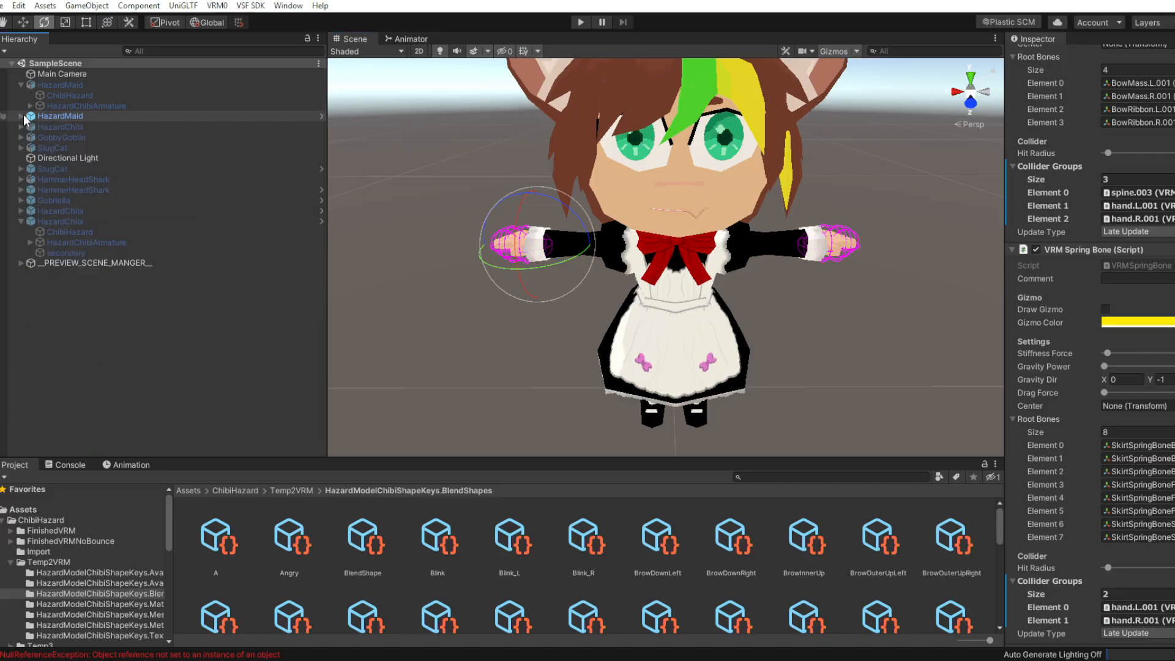
click(71, 120)
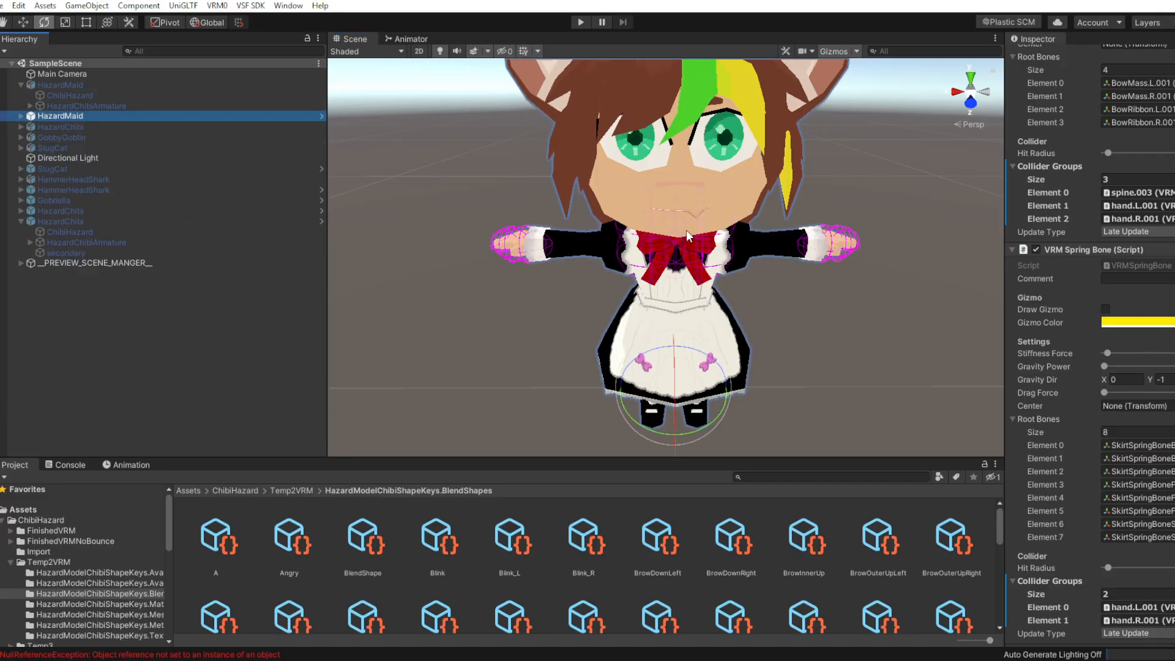
scroll(412, 221, up, 3)
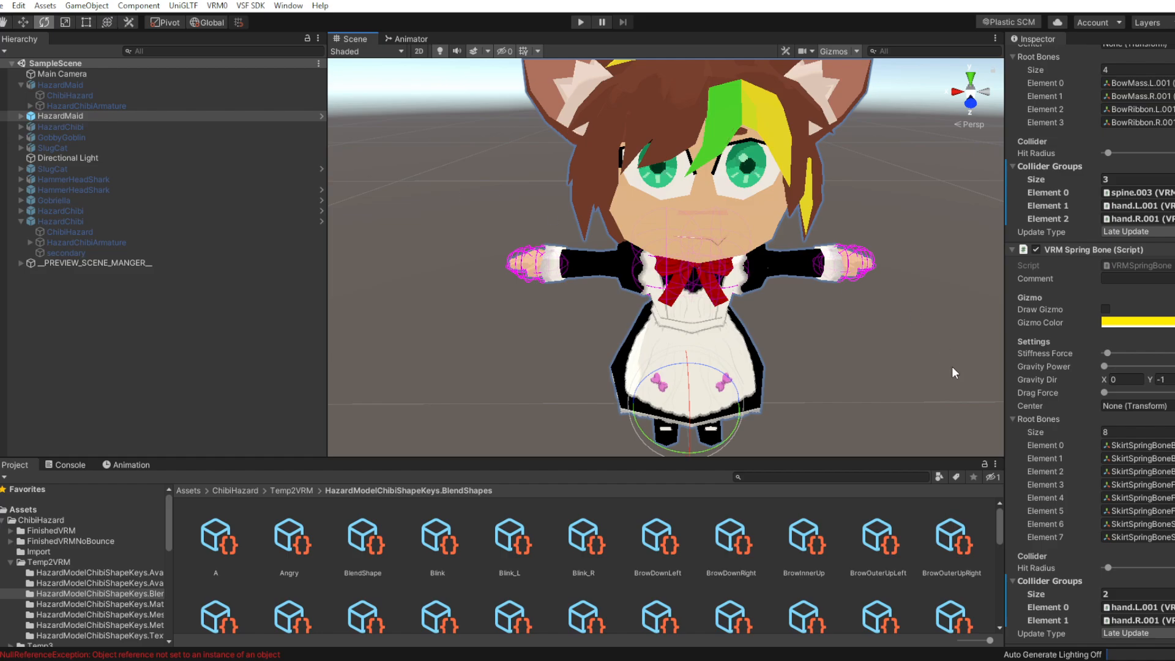
middle_drag(891, 331, 877, 334)
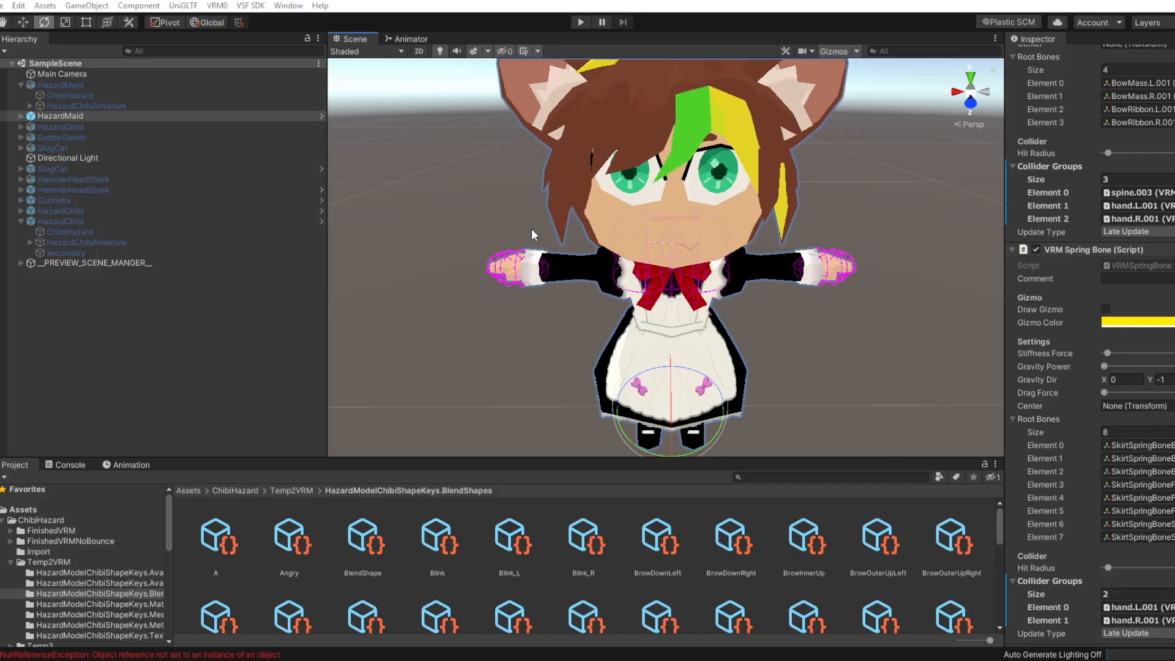
middle_drag(715, 258, 700, 275)
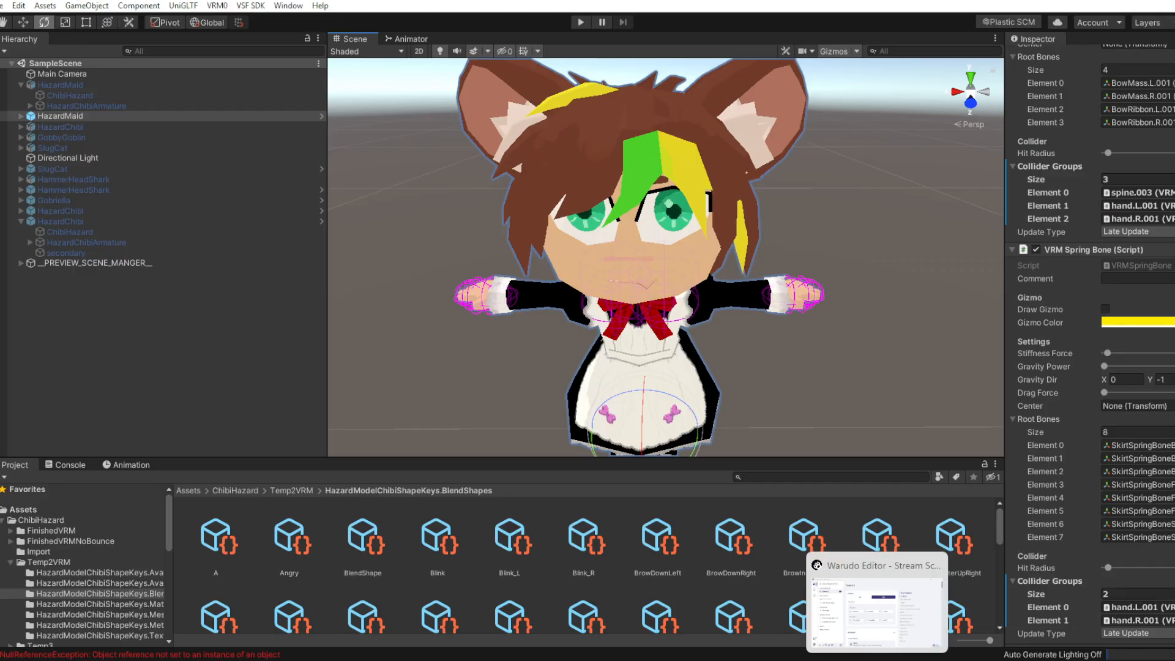
drag(1174, 171, 1174, 202)
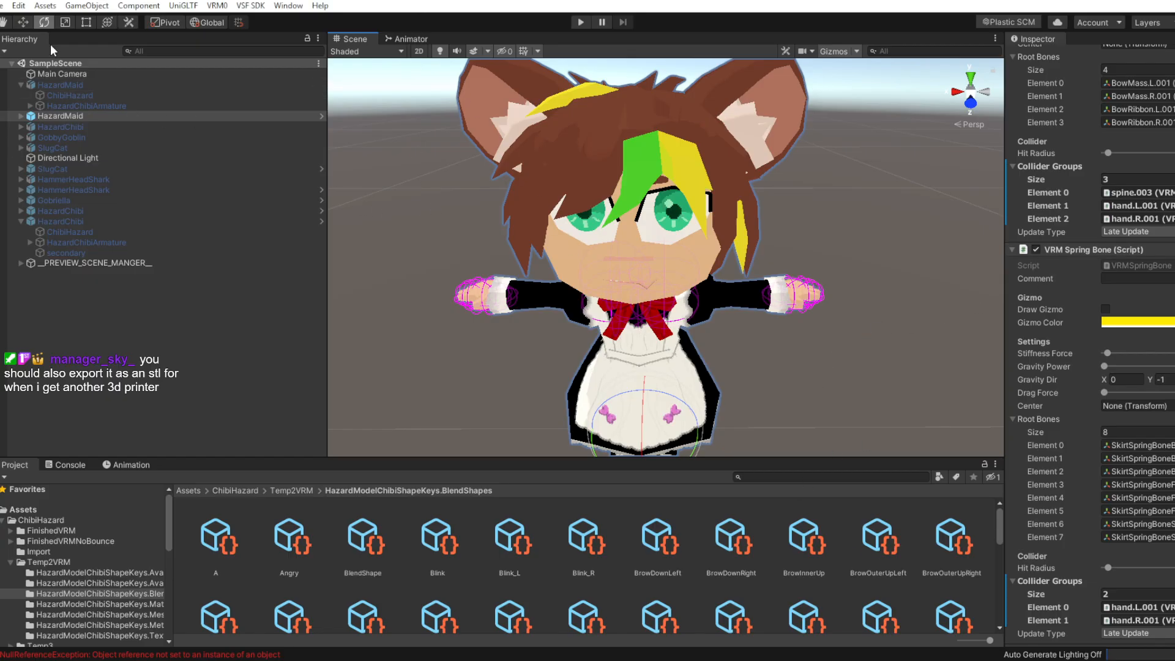
click(2, 6)
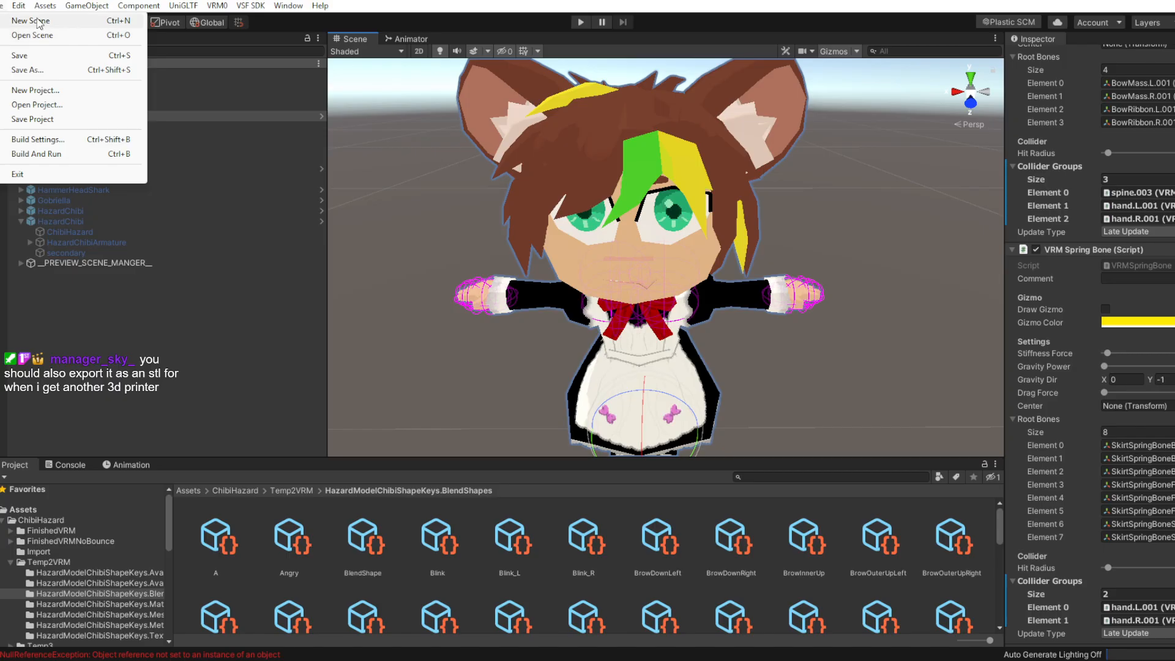
mouse_move(15, 4)
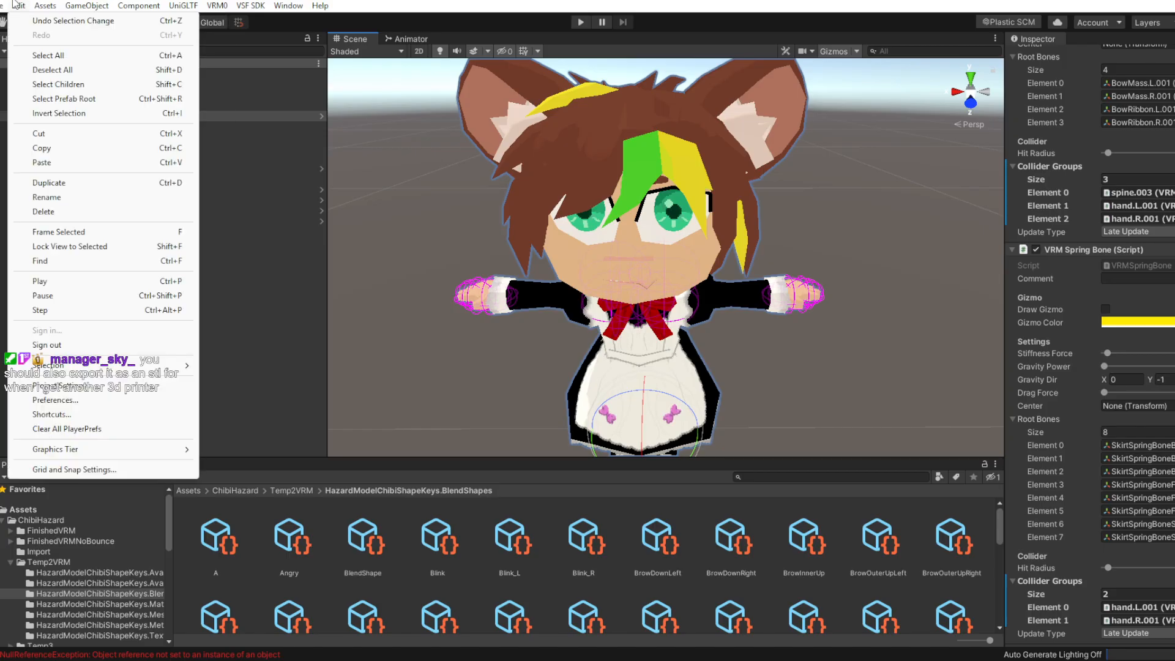
mouse_move(96, 8)
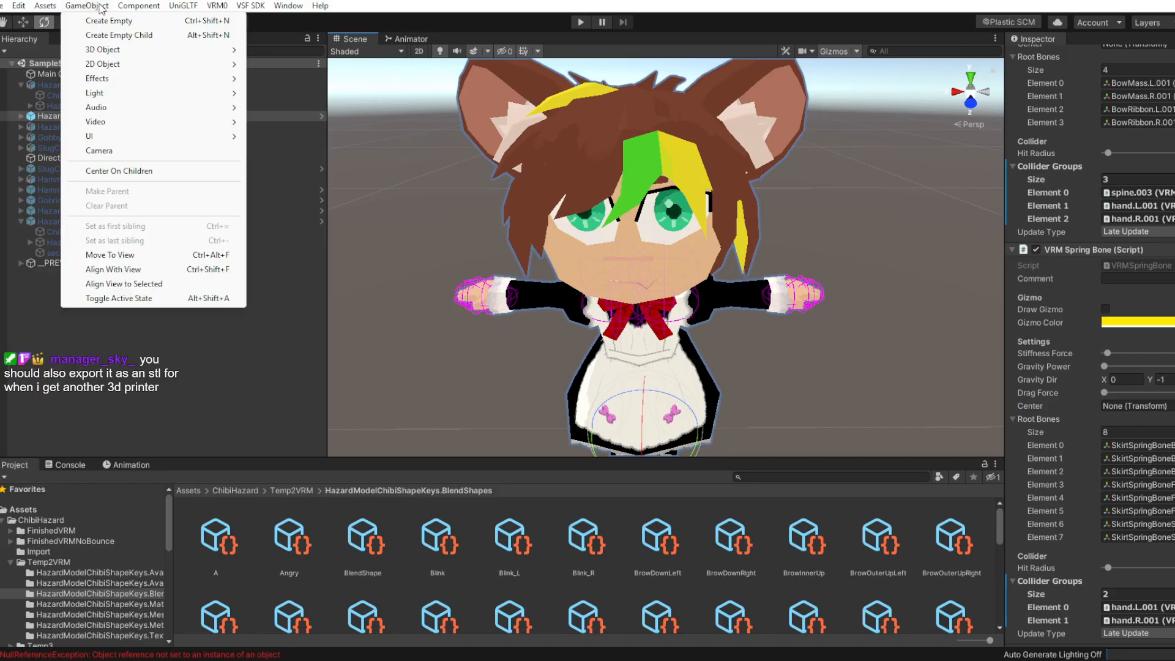
Export the HazardMaid root as a VRM with its version set to .1
click(45, 118)
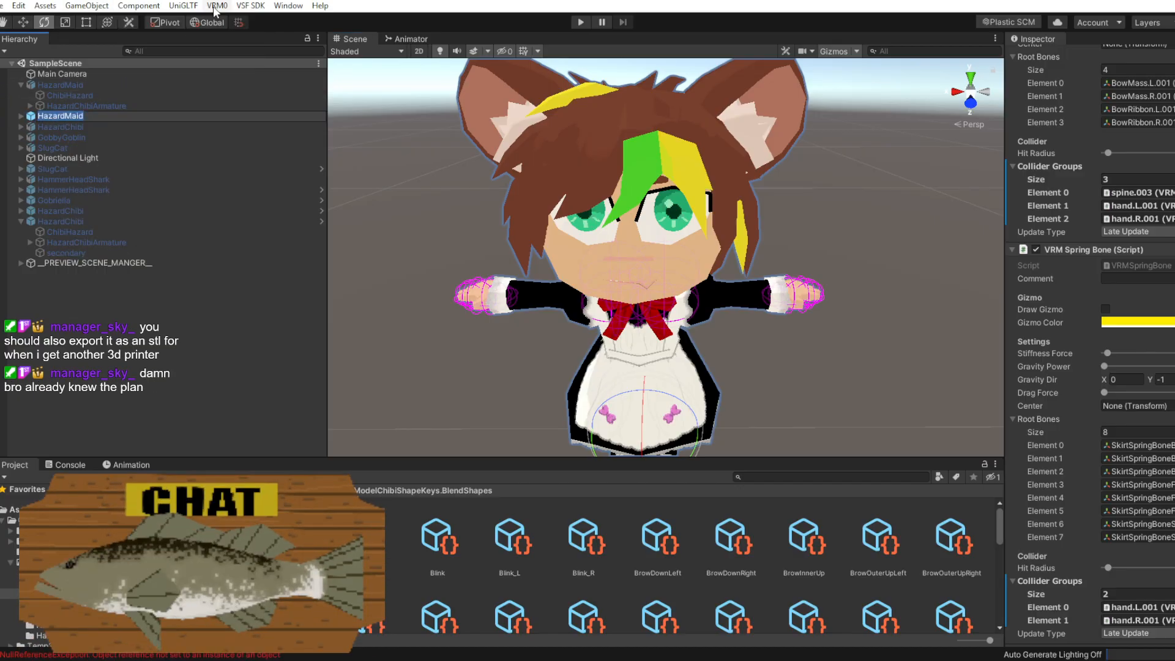
click(157, 103)
click(156, 119)
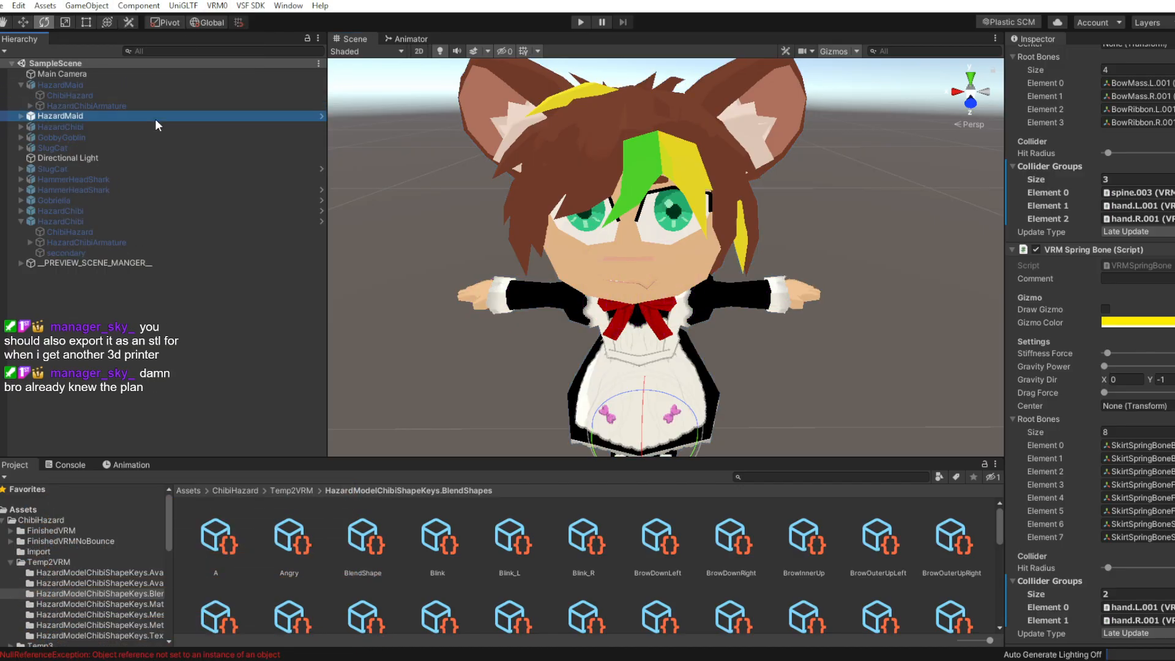
click(216, 5)
click(240, 37)
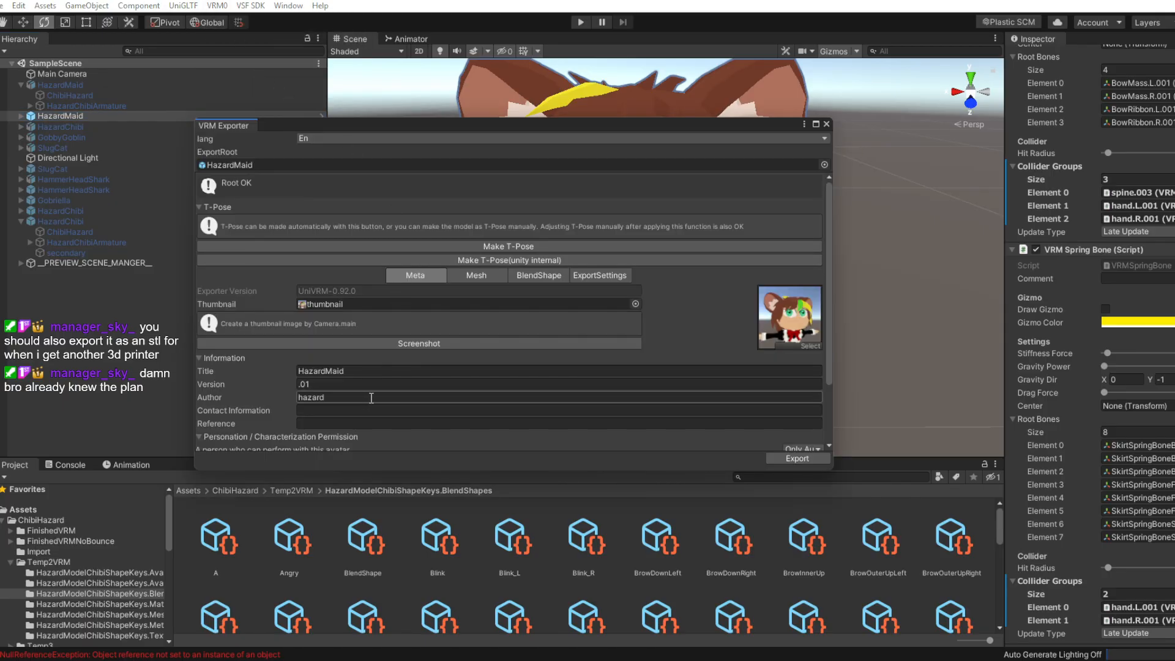
click(343, 381)
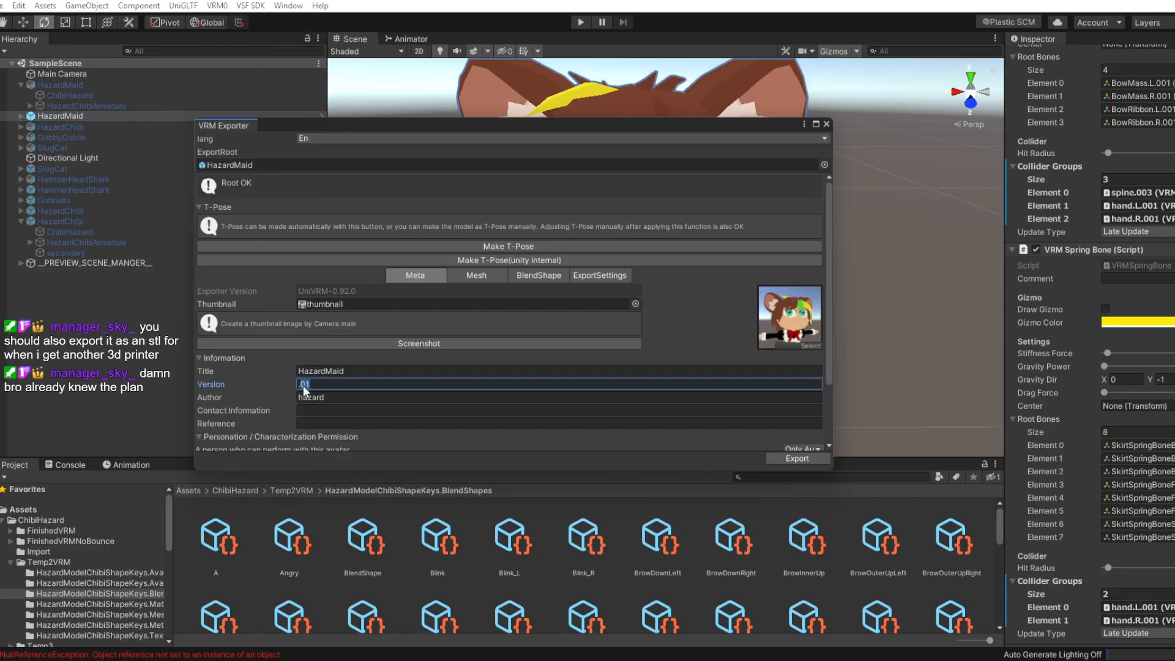
text(.1)
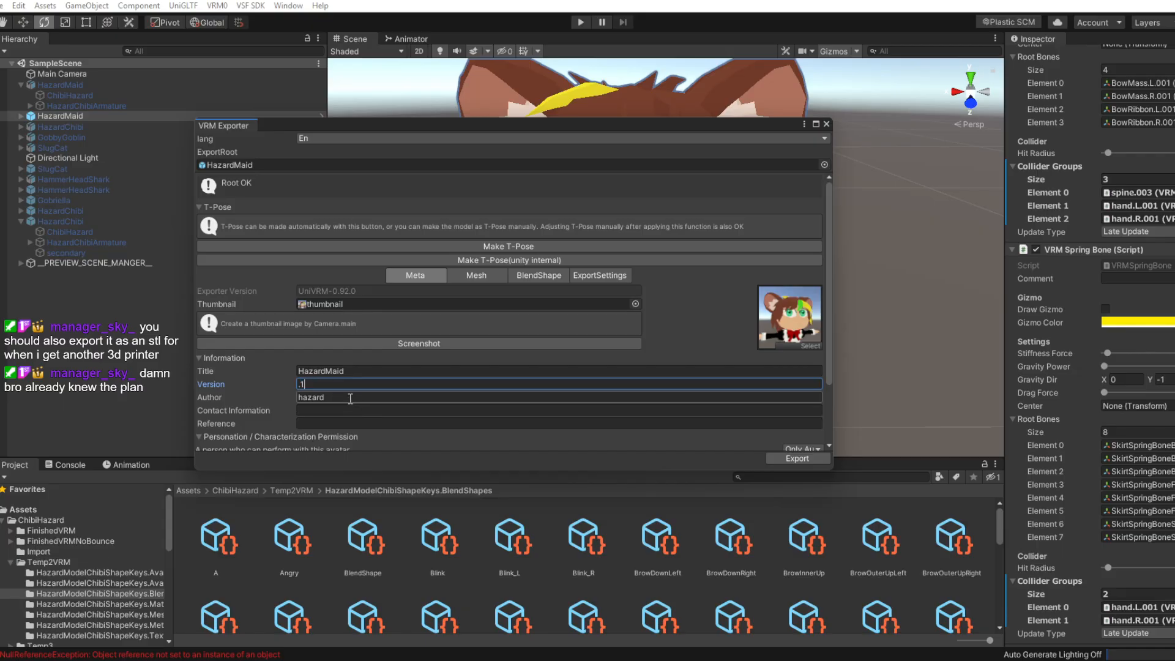
scroll(251, 387, down, 3)
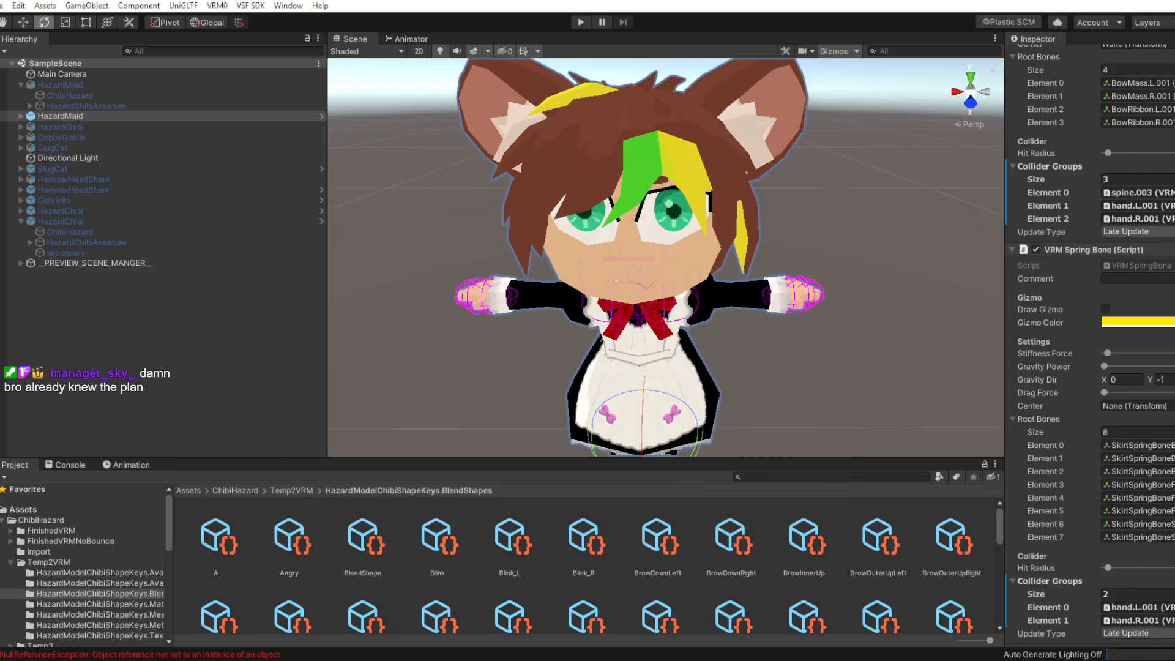
Switch to the Warudo Editor and open the characters folder from Character 1's settings
drag(1174, 202, 386, 97)
click(240, 303)
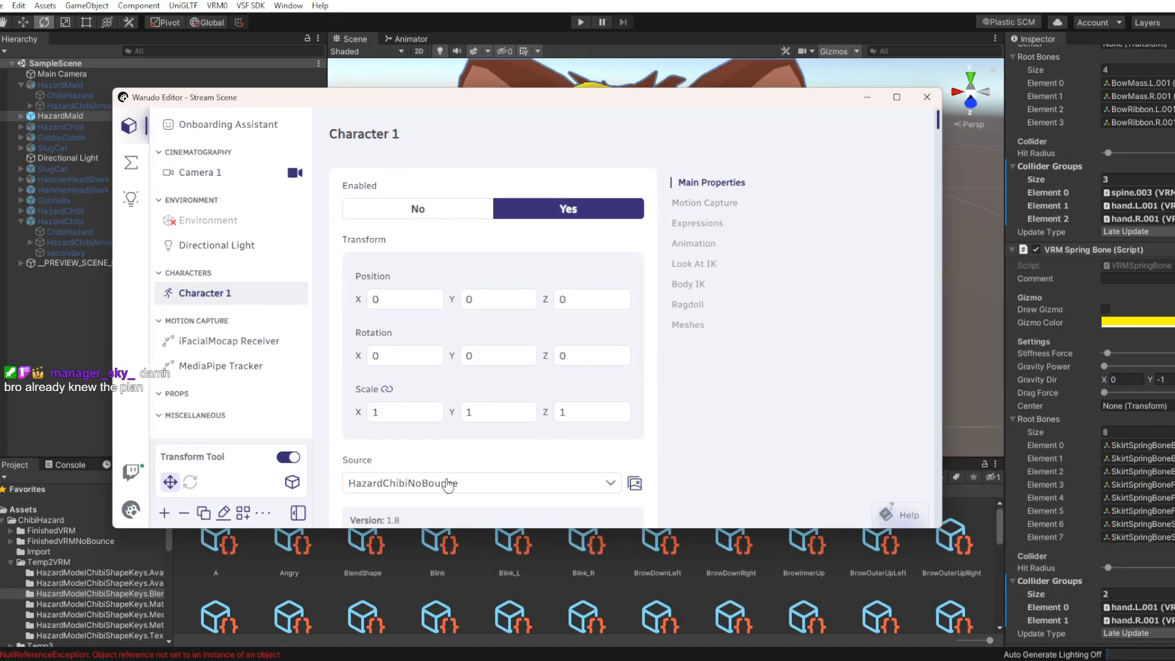
scroll(448, 485, down, 3)
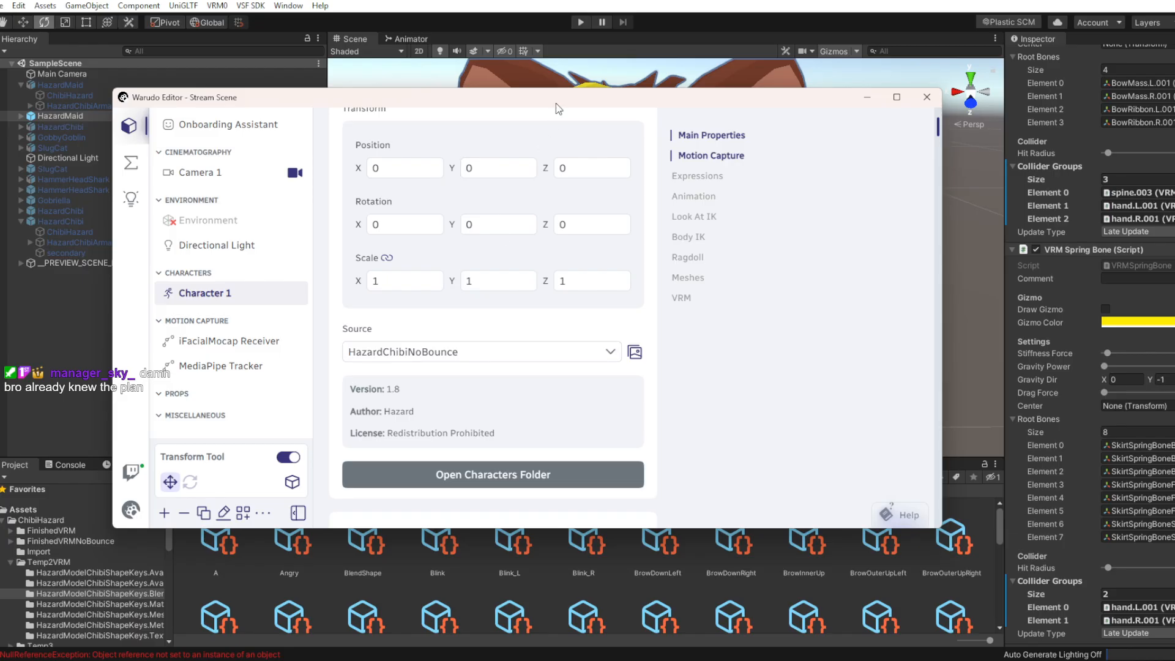
click(79, 106)
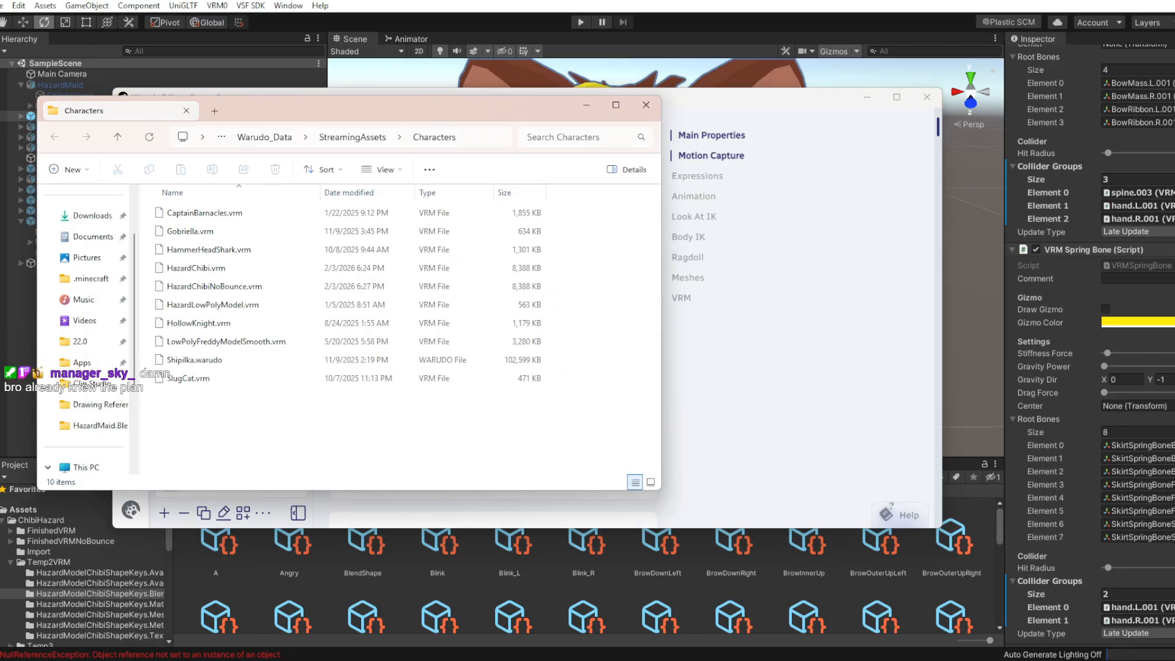
click(190, 111)
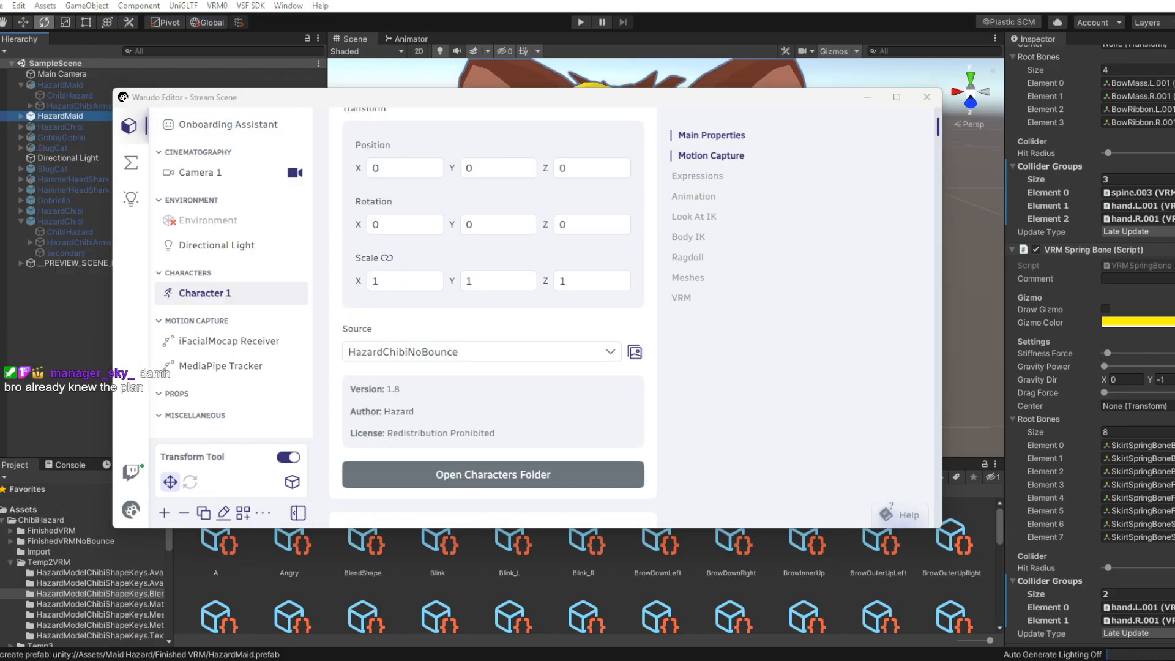
Return to Unity and look through the ChibiHazard project folders for the exported HazardMaid VRM
drag(721, 106, 773, 125)
click(104, 563)
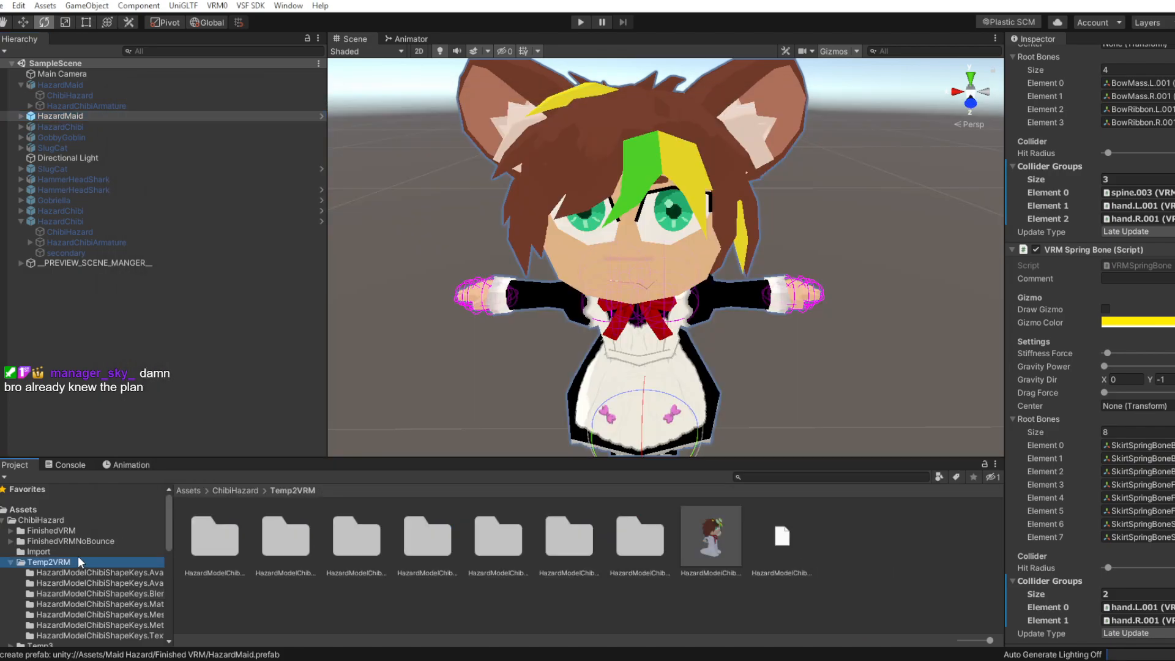
click(78, 553)
scroll(79, 546, down, 2)
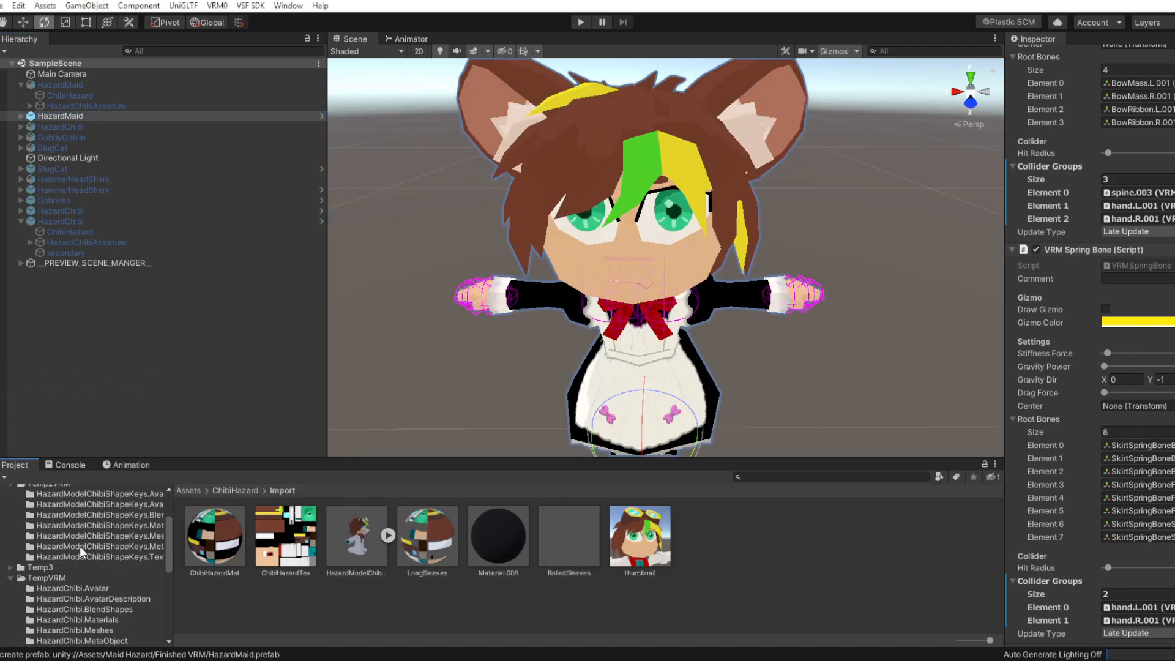
click(59, 616)
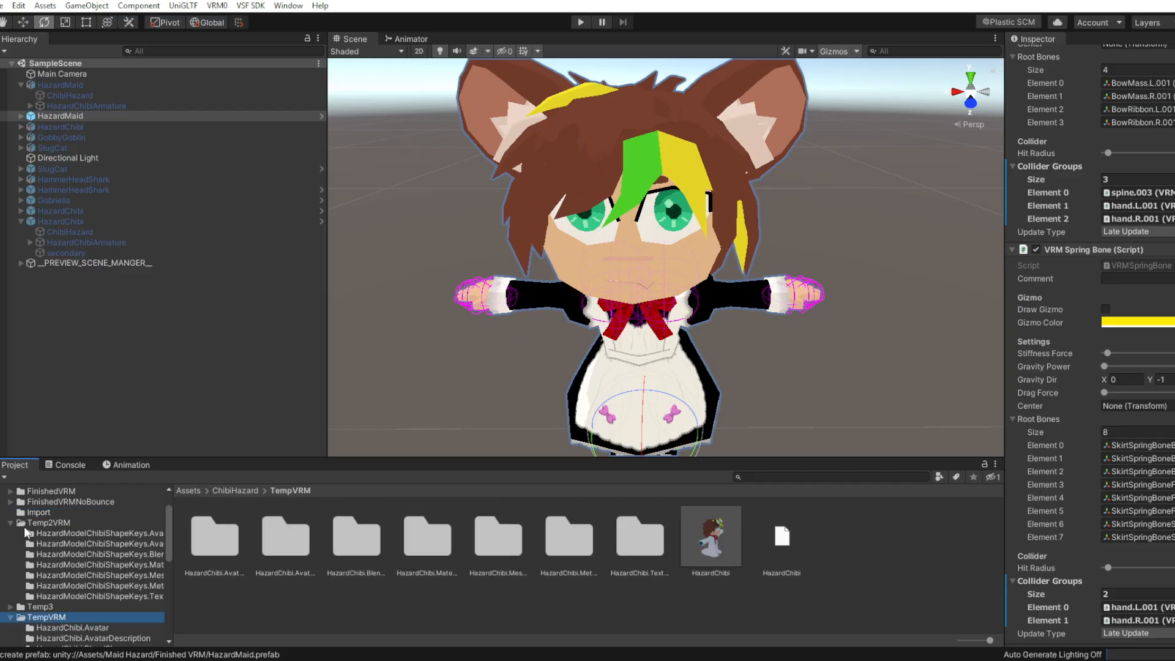
click(11, 524)
click(44, 505)
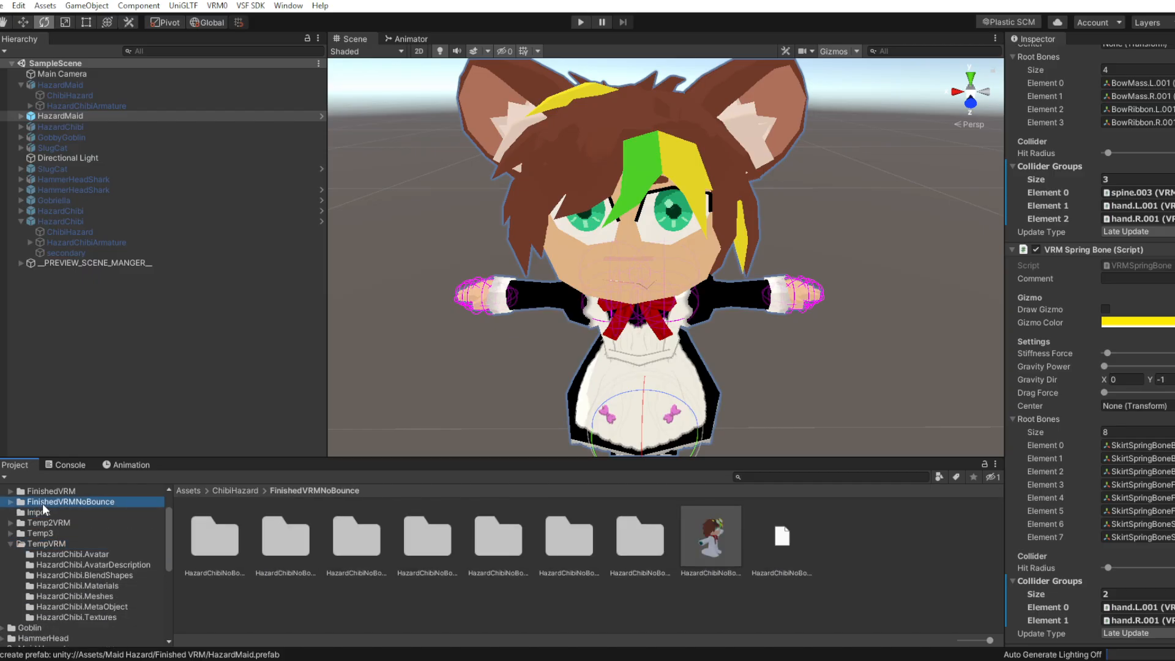
click(67, 503)
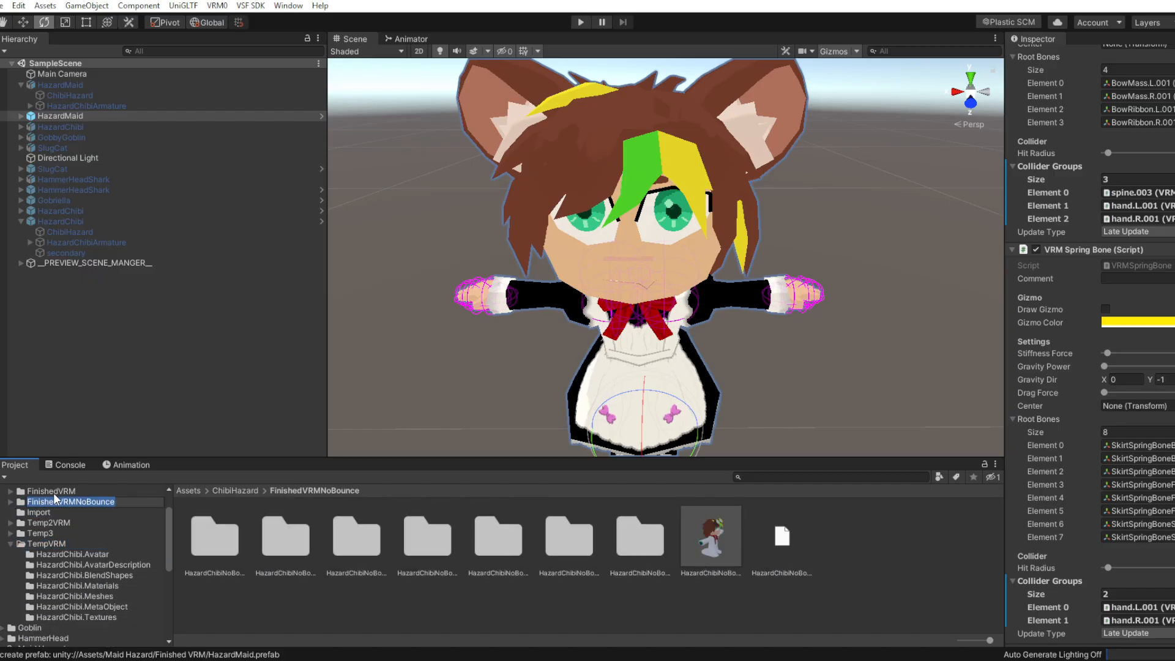
scroll(24, 555, down, 3)
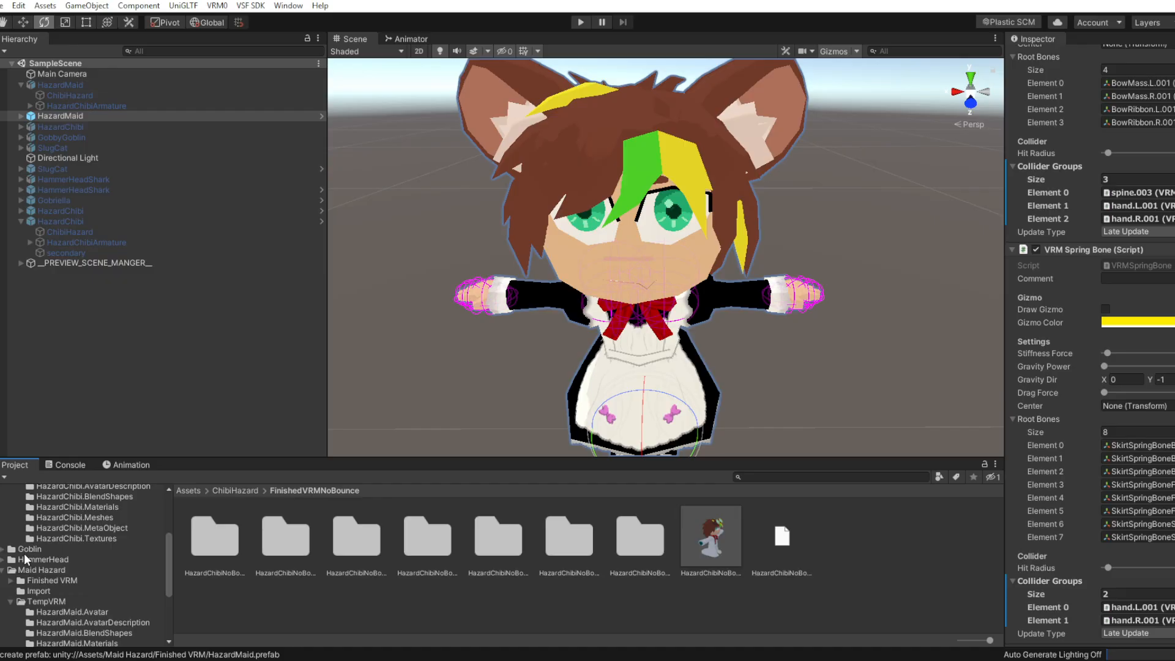
Locate the exported HazardMaid files in Maid Hazard's Finished VRM folder and show that folder in the file explorer
click(52, 580)
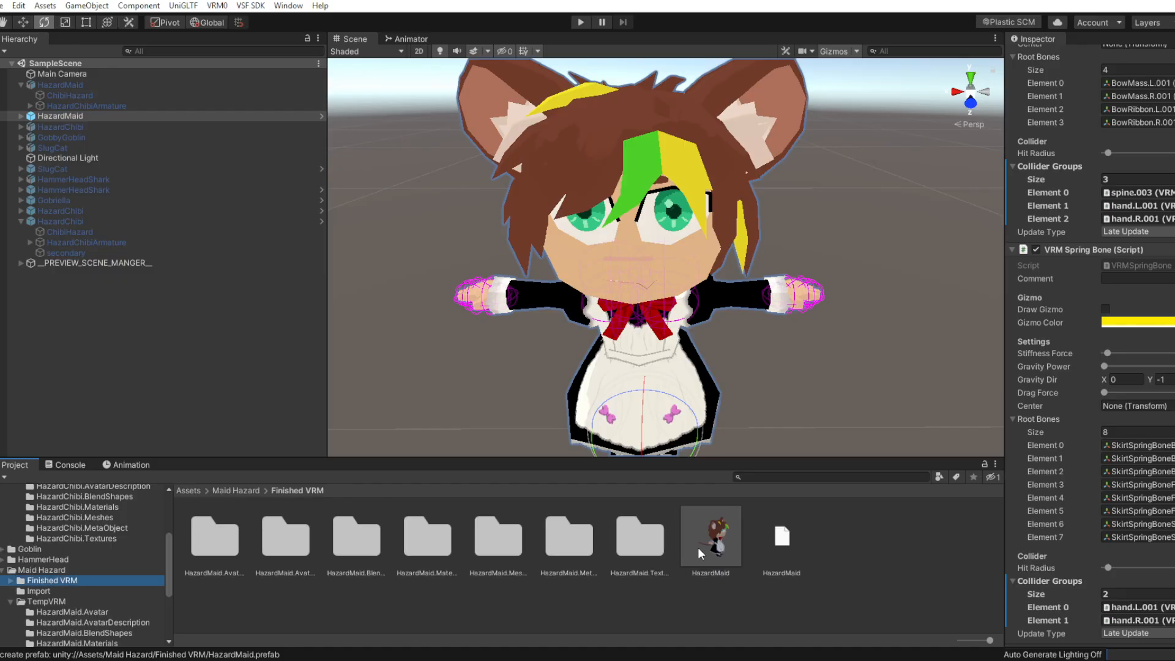
click(717, 549)
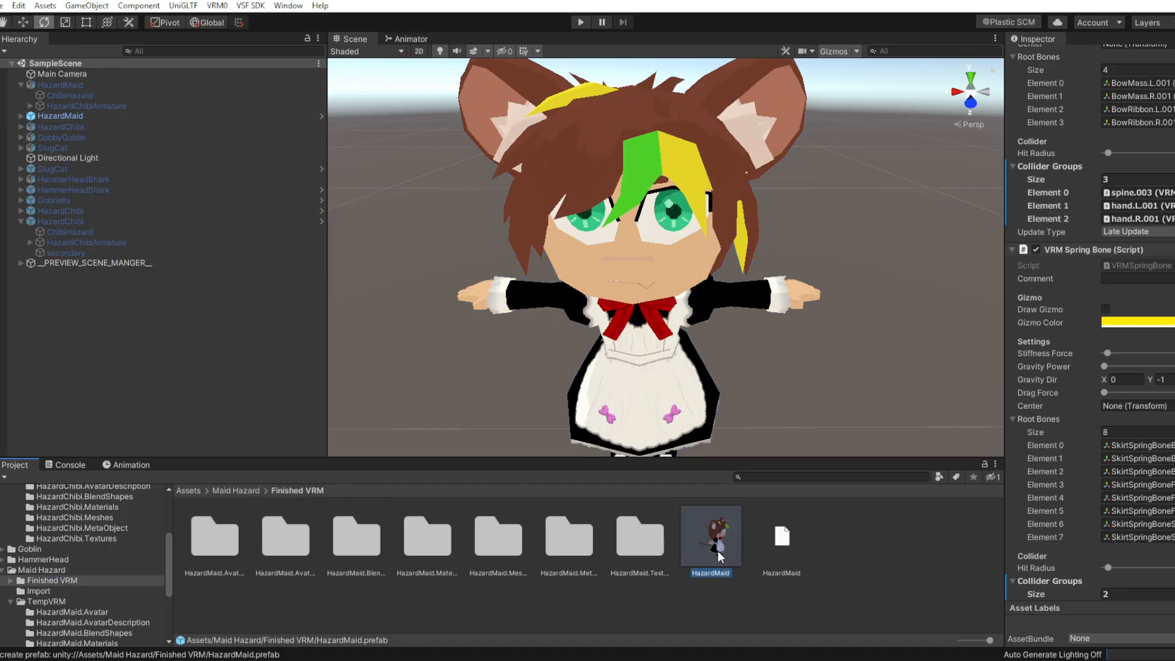
right_click(822, 556)
click(880, 238)
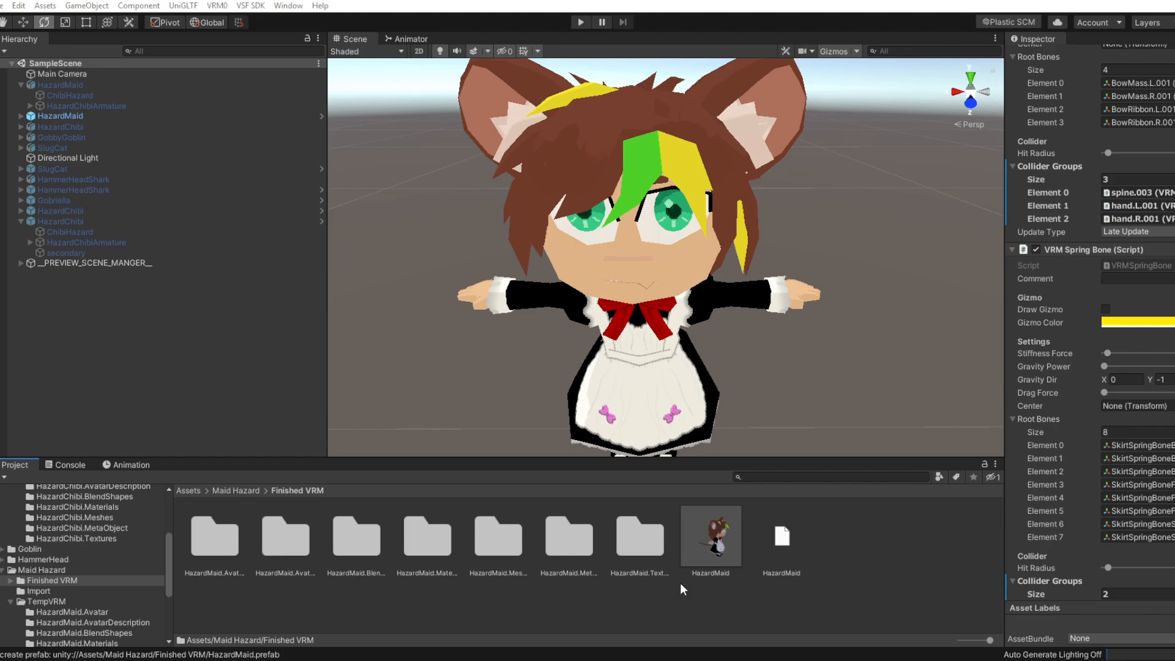
Switch to the Warudo Editor and set Character 1's source to the HazardMaid model
key(alt+Tab)
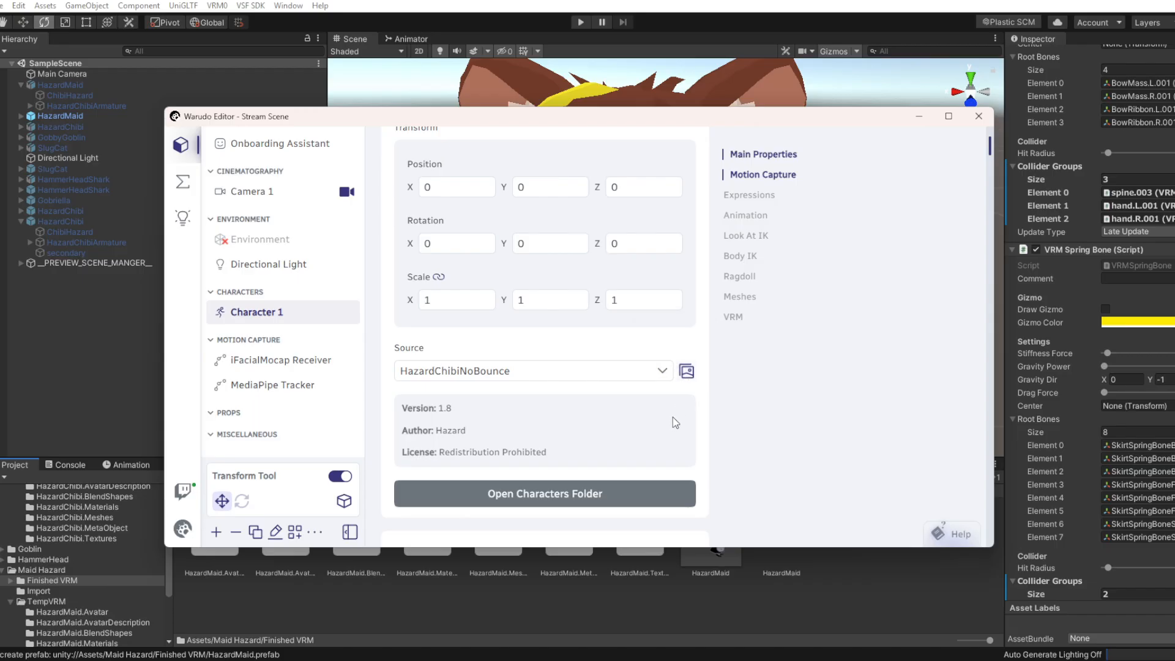
click(687, 372)
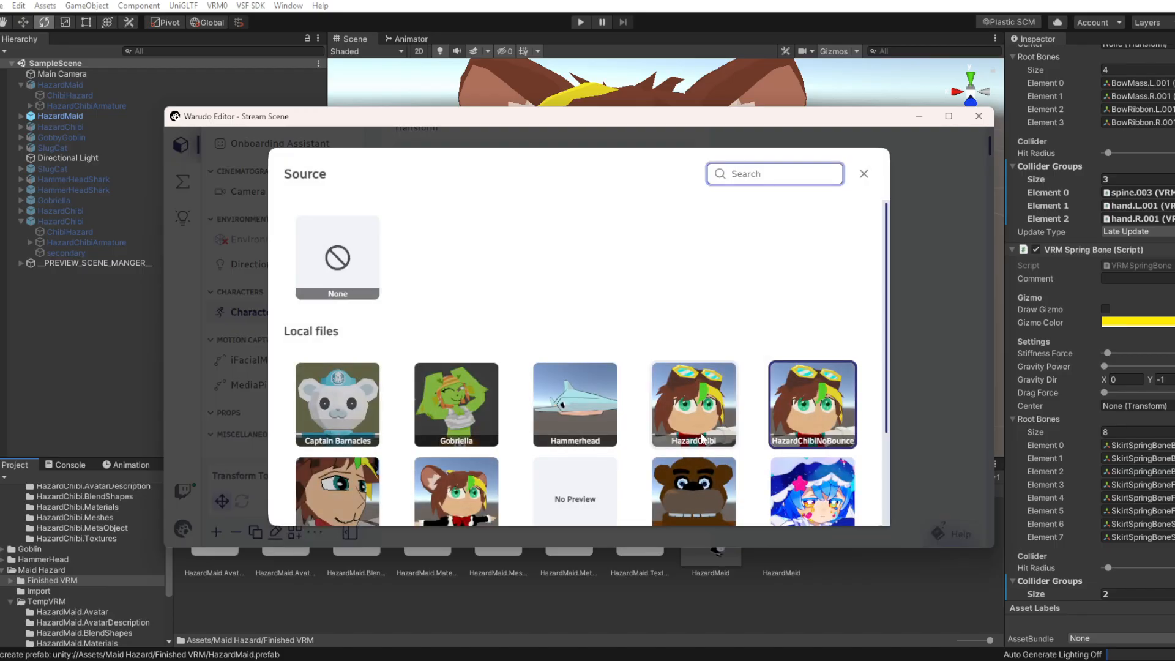
scroll(644, 354, down, 3)
click(471, 376)
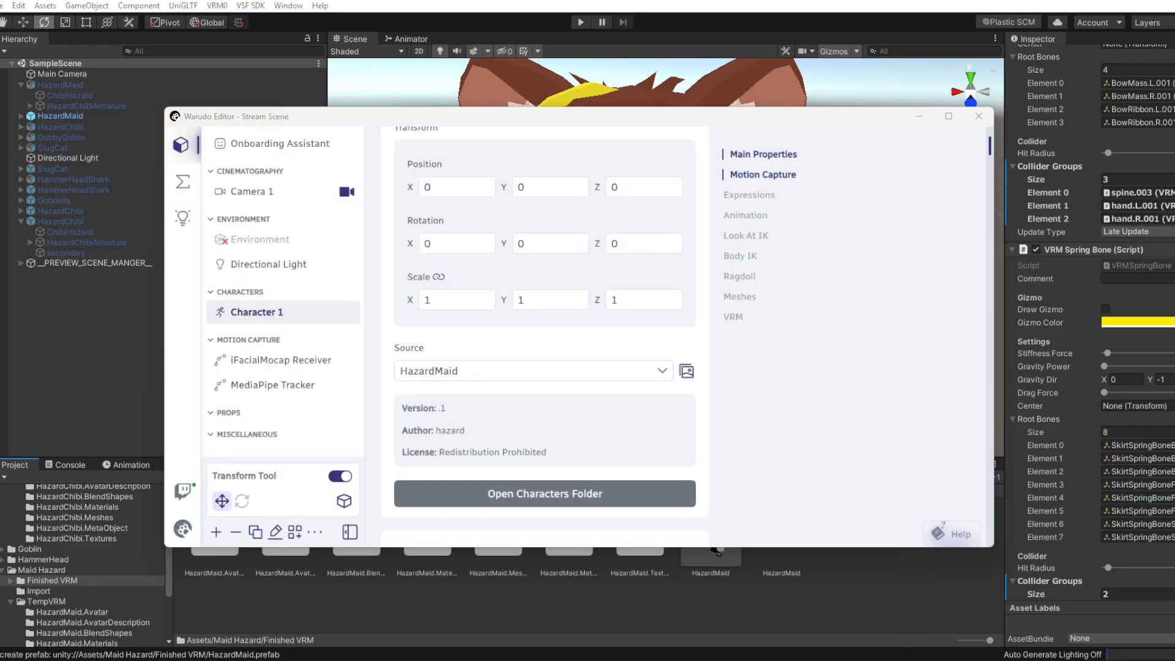
Examine the tracked HazardMaid avatar in Warudo's preview, checking face, hair, bow, hands and skirt from close up and full body
drag(1174, 86, 564, 54)
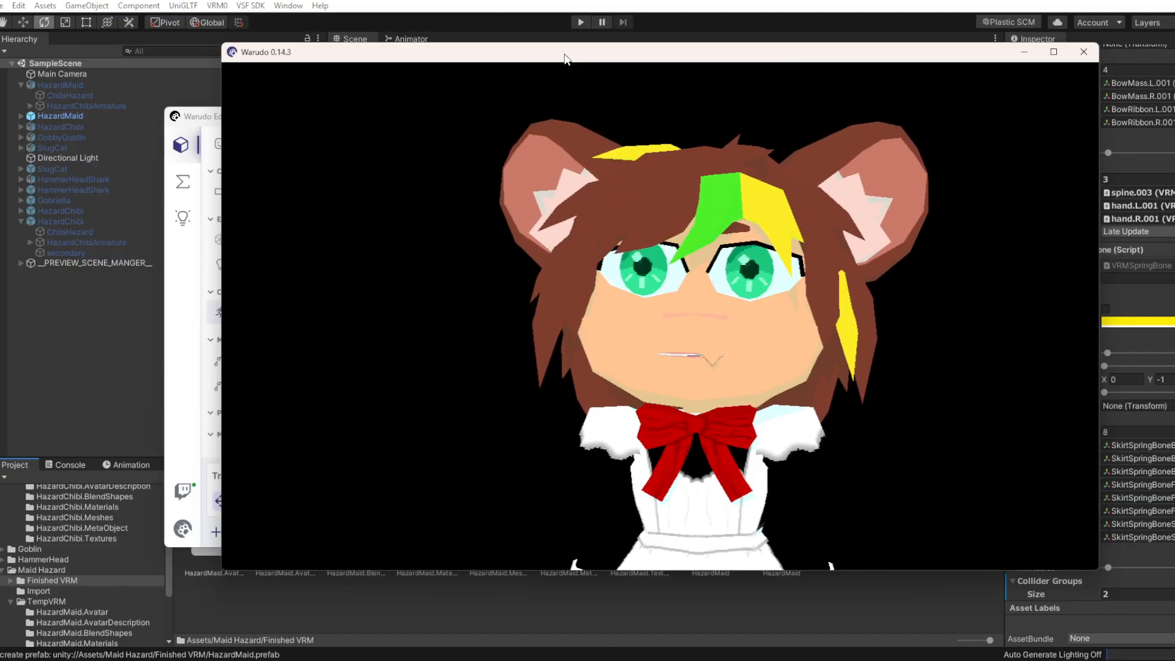
drag(564, 59, 496, 71)
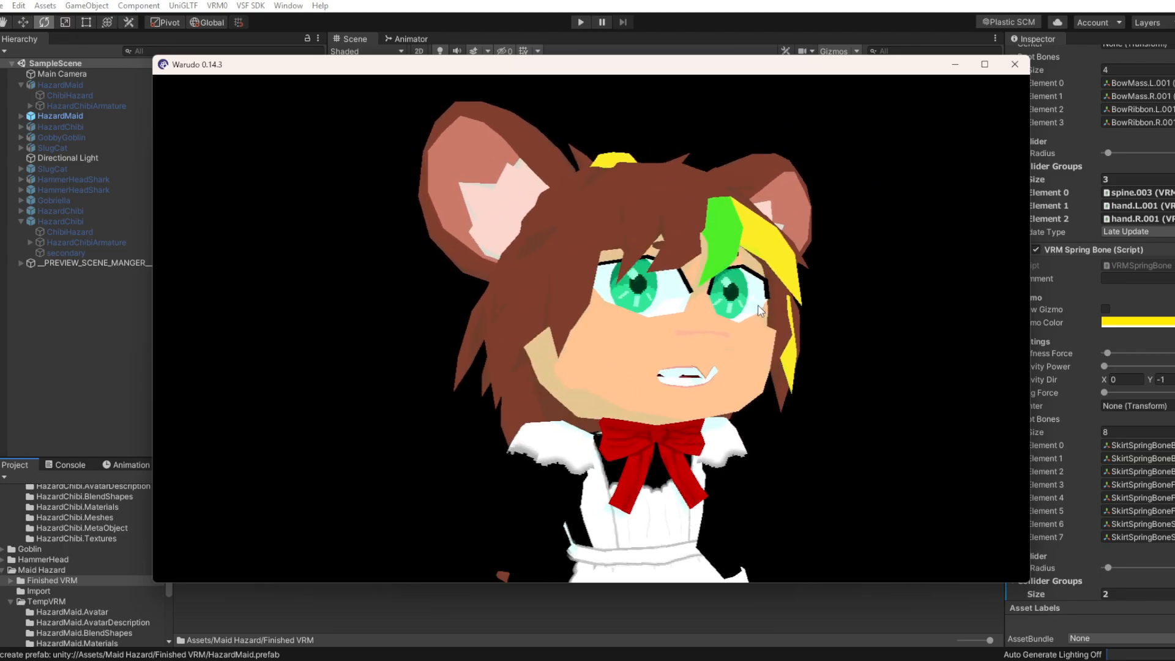
scroll(644, 361, down, 4)
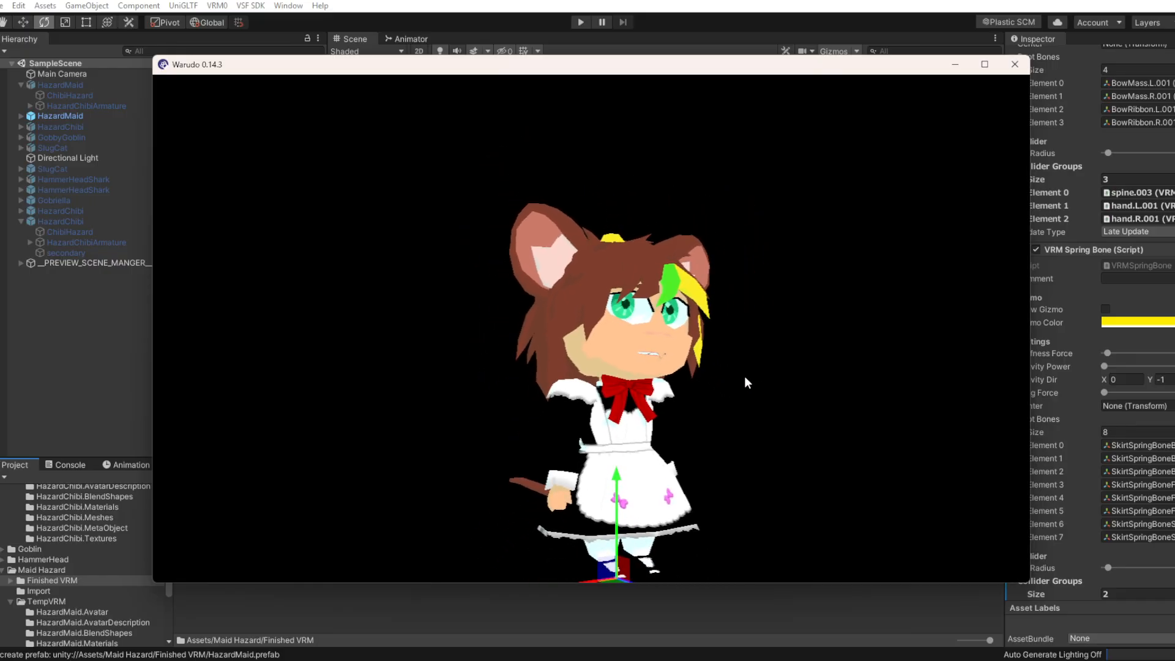
drag(744, 377, 684, 383)
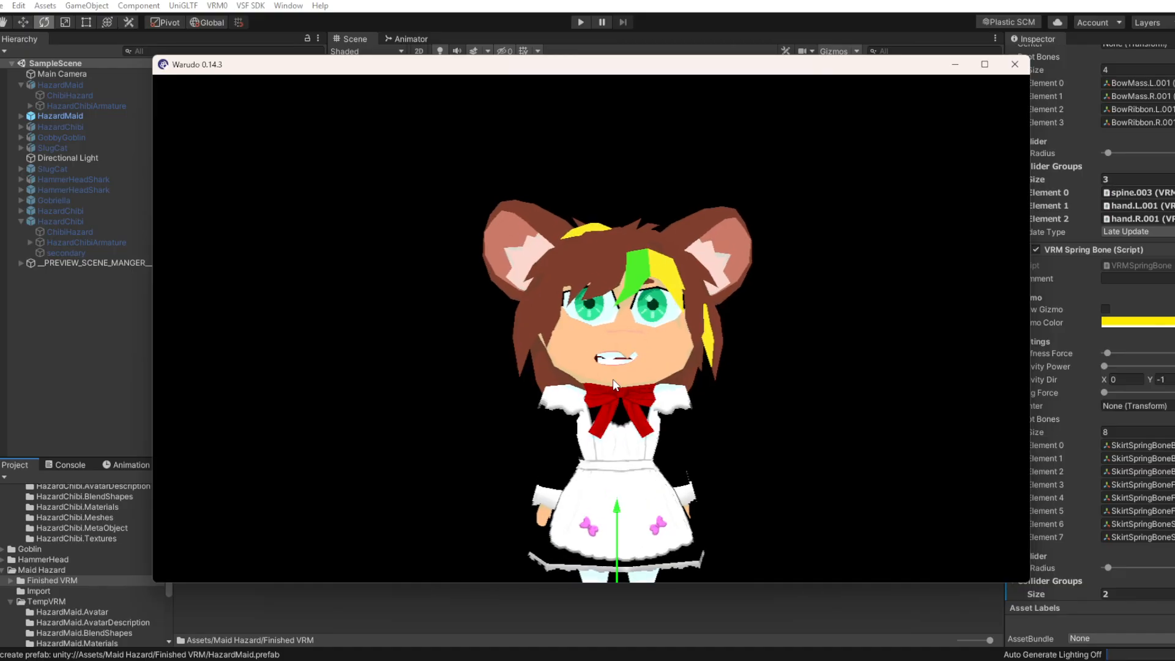
scroll(685, 381, up, 5)
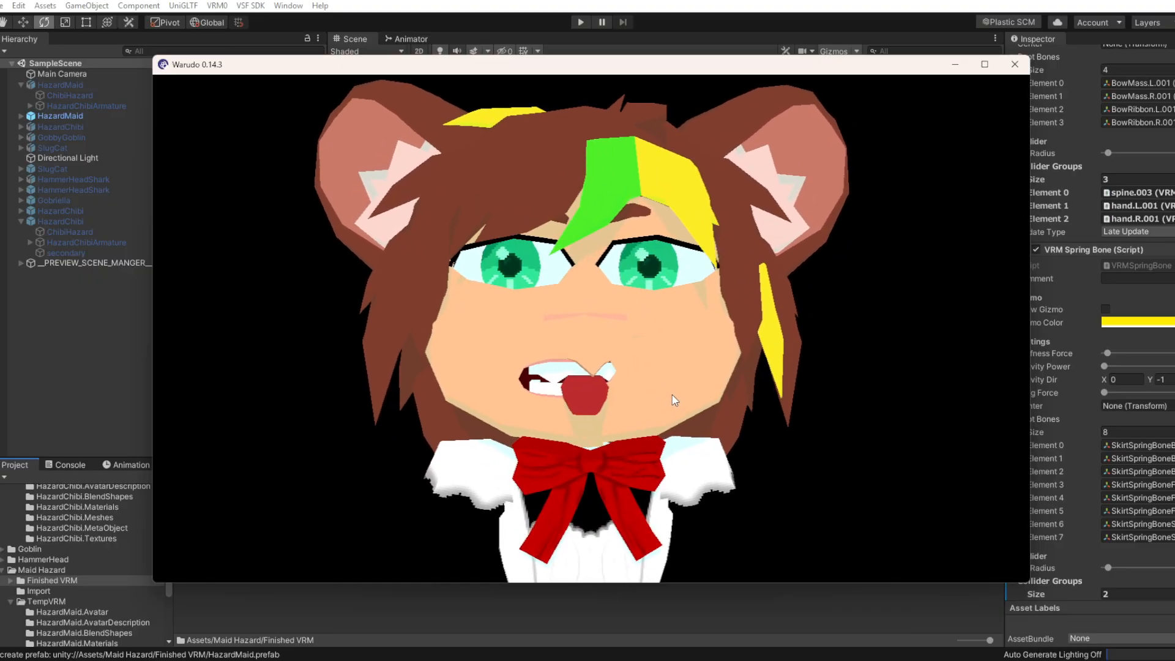
scroll(621, 397, down, 10)
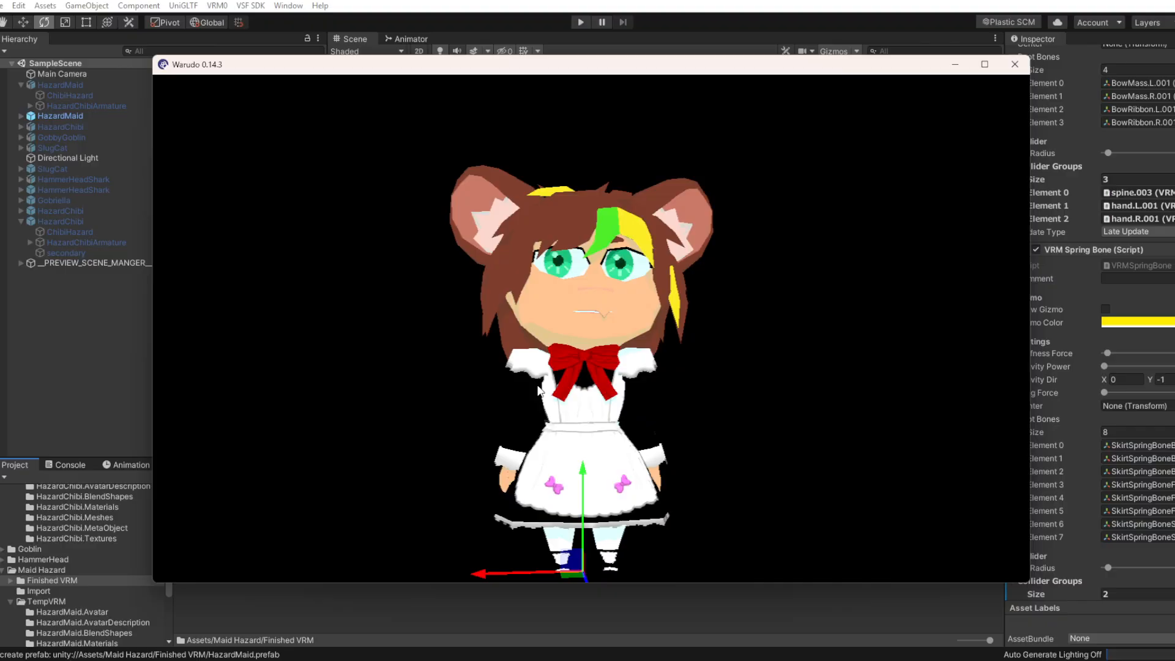
mouse_move(538, 390)
mouse_down()
mouse_move(767, 382)
mouse_move(480, 383)
mouse_move(535, 377)
mouse_up()
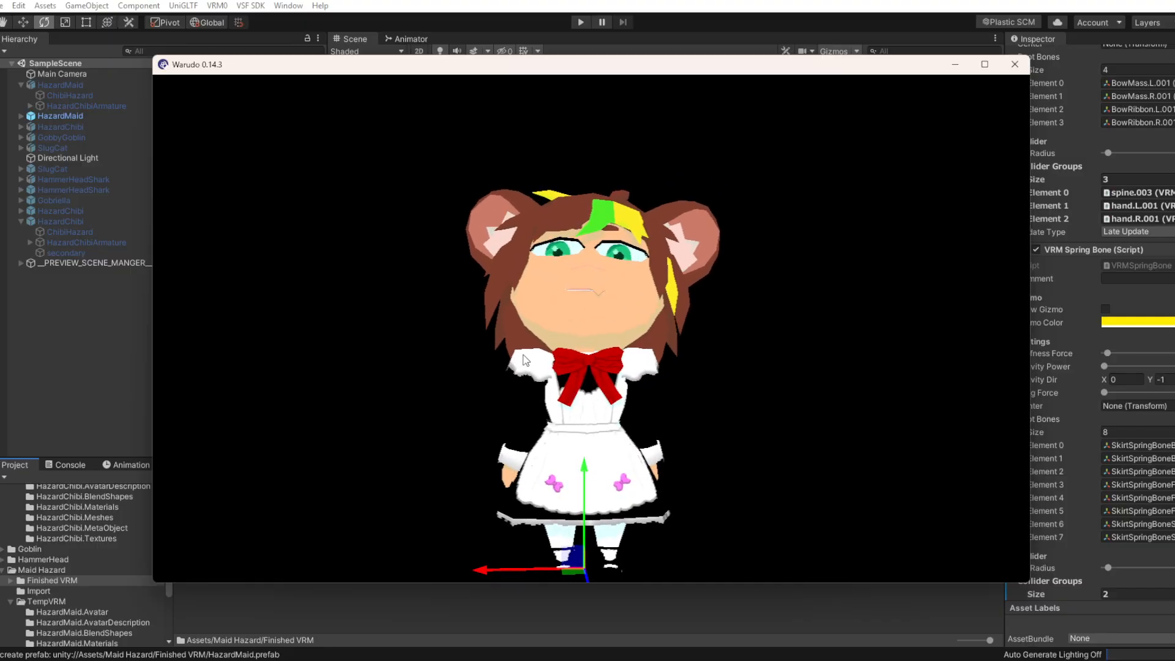
scroll(419, 409, up, 3)
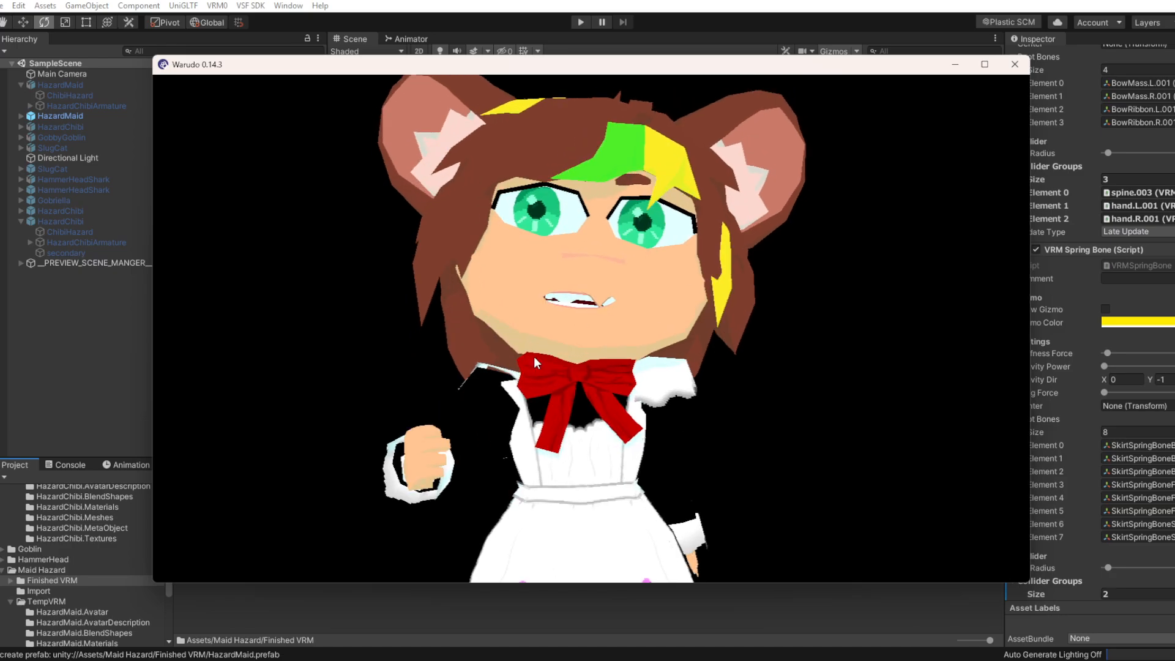
drag(853, 71, 0, 225)
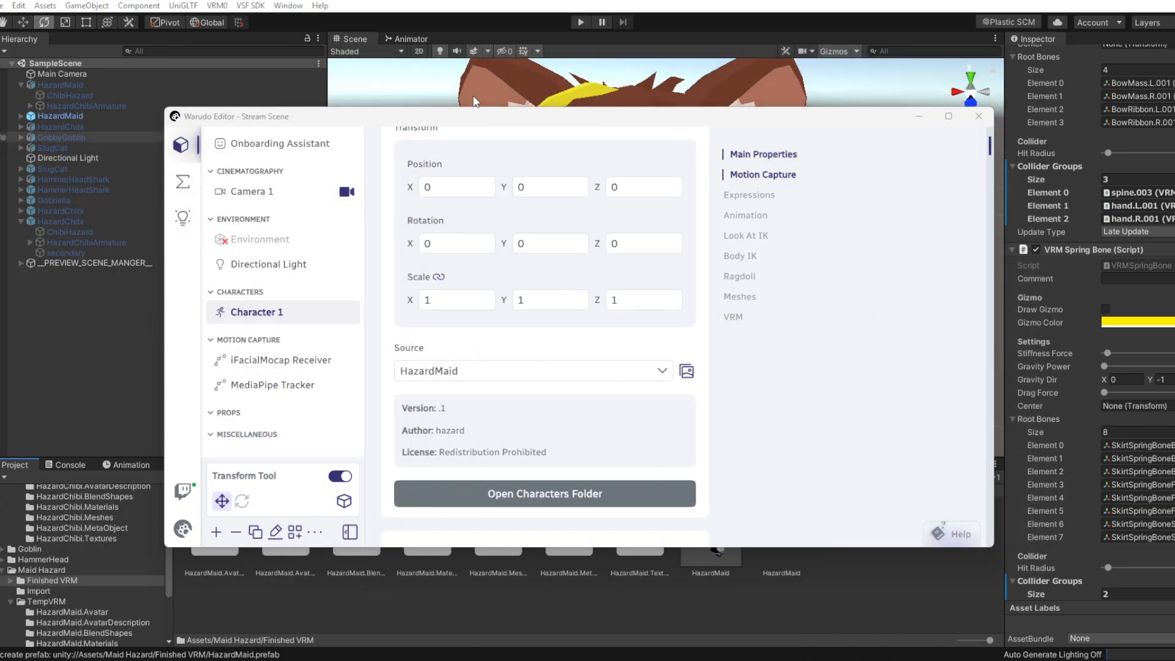
Switch back to Unity and open the BlendShape avatar asset assigned to HazardMaid's VRM Blend Shape Proxy
click(873, 2)
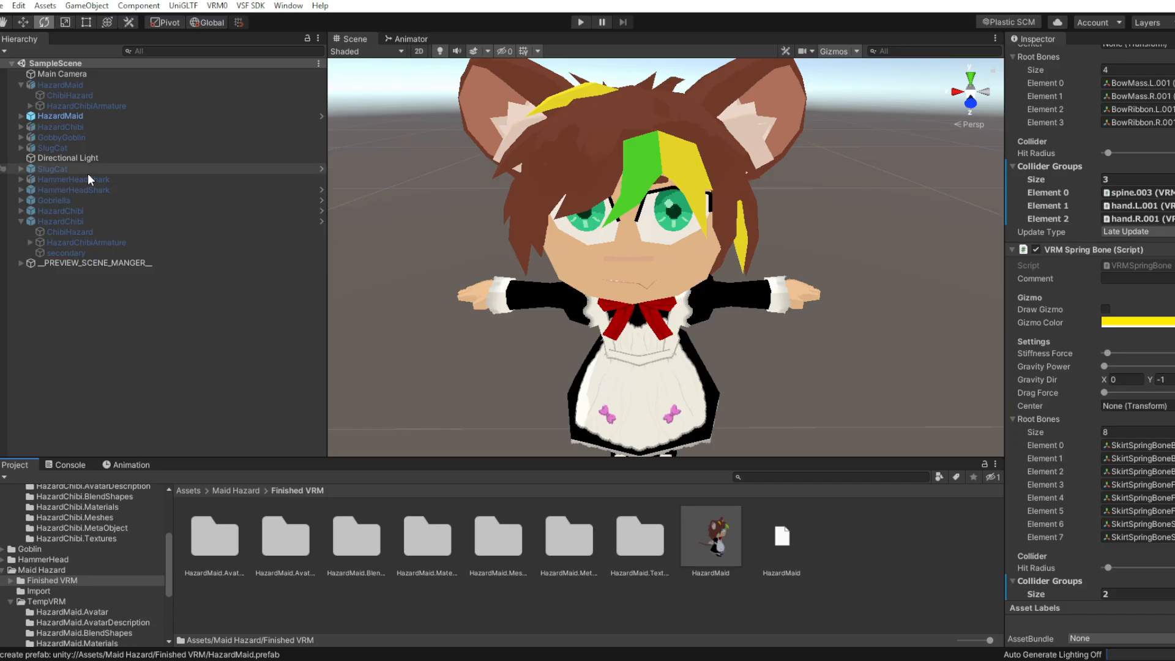
click(60, 115)
scroll(1043, 254, up, 12)
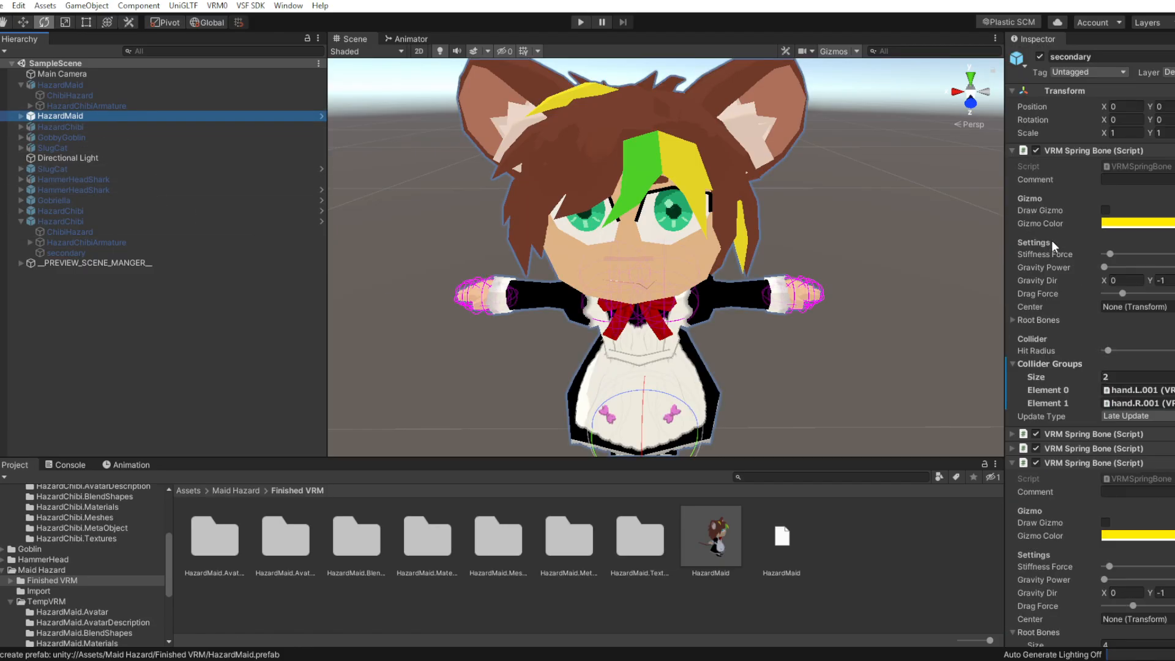
click(1173, 38)
scroll(1043, 393, down, 5)
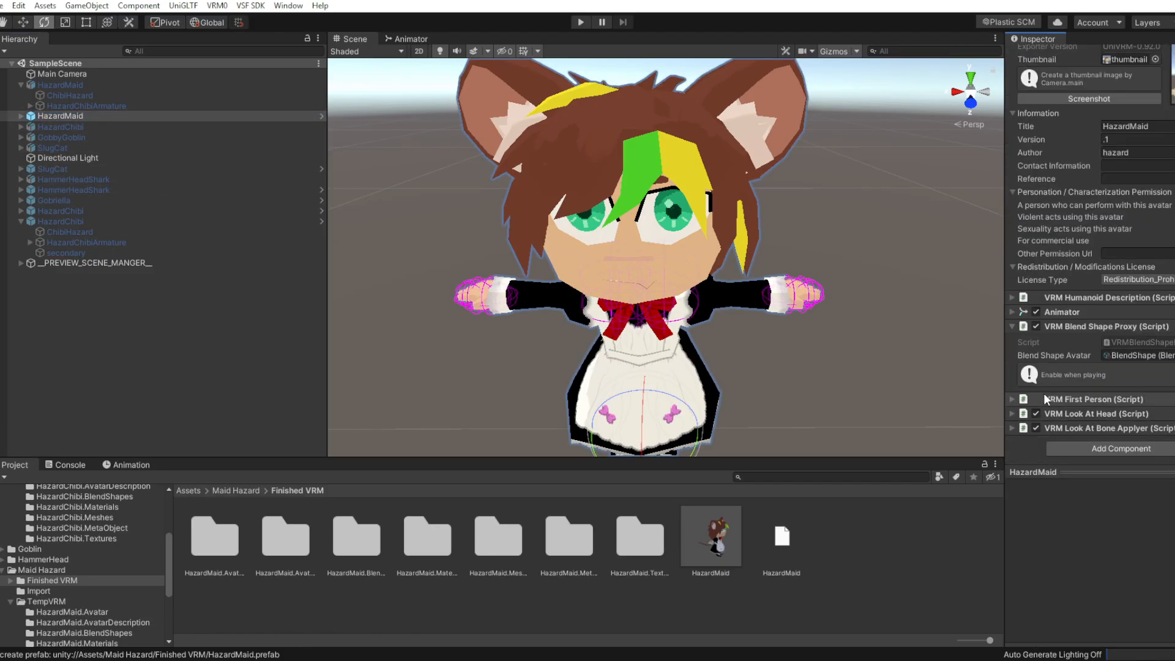
click(1126, 358)
double_click(1124, 357)
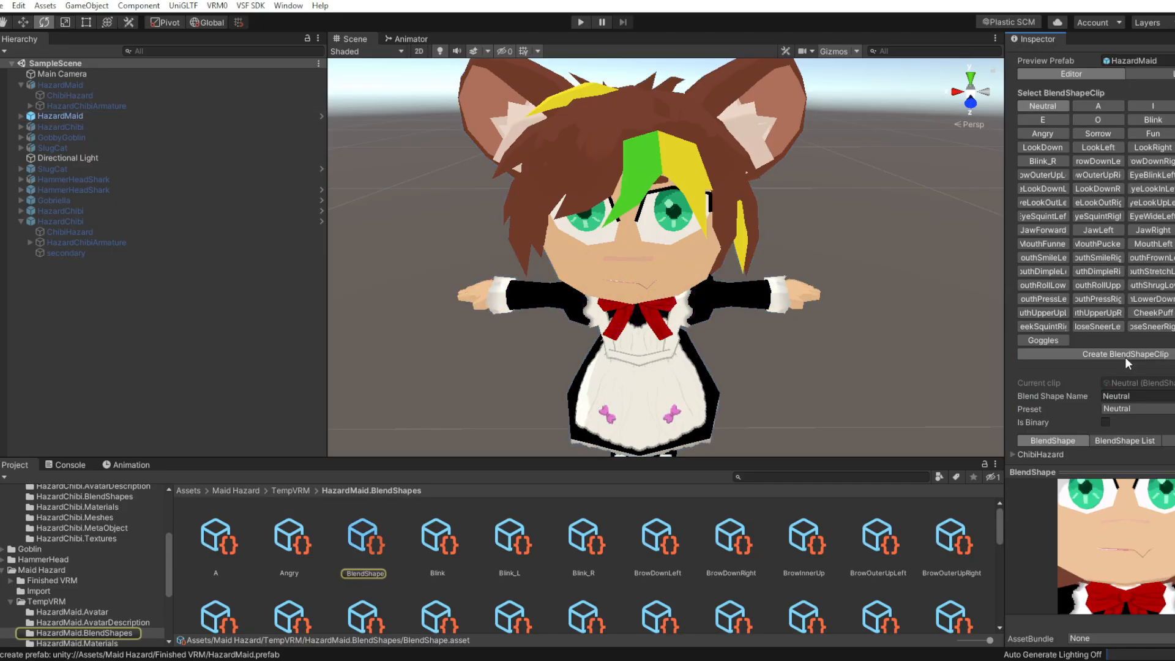
Preview HazardMaid's brow, EyeBlinkLeft and jaw blend shape clips, from BrowDownLeft through JawOpen
click(1099, 160)
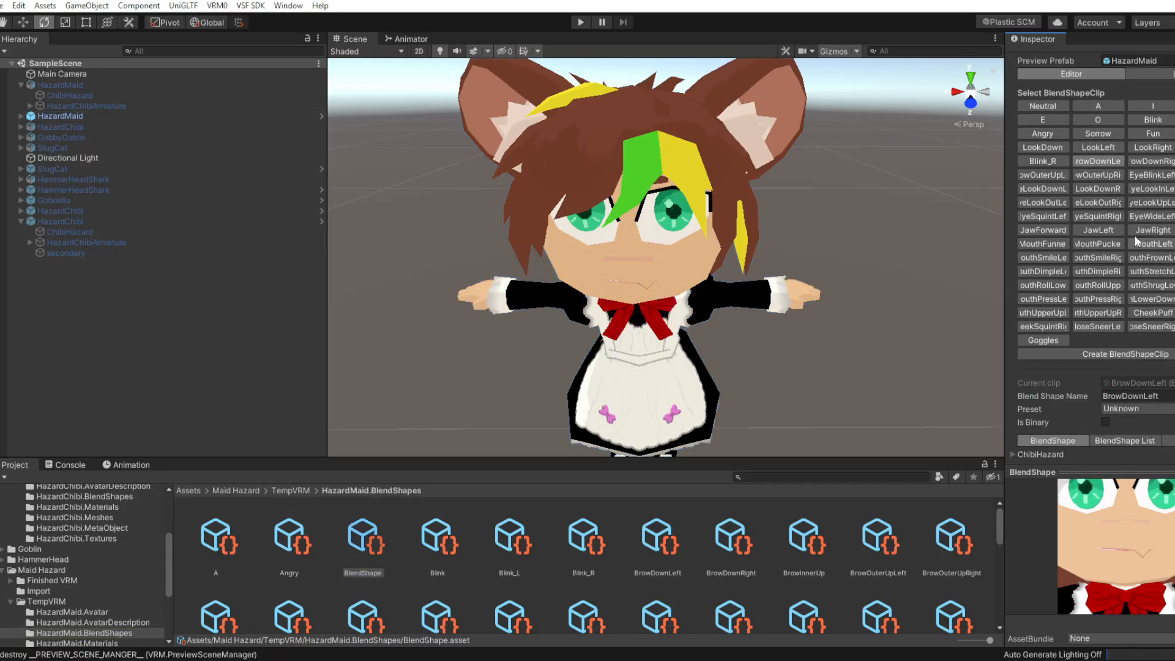
click(1167, 245)
click(1173, 244)
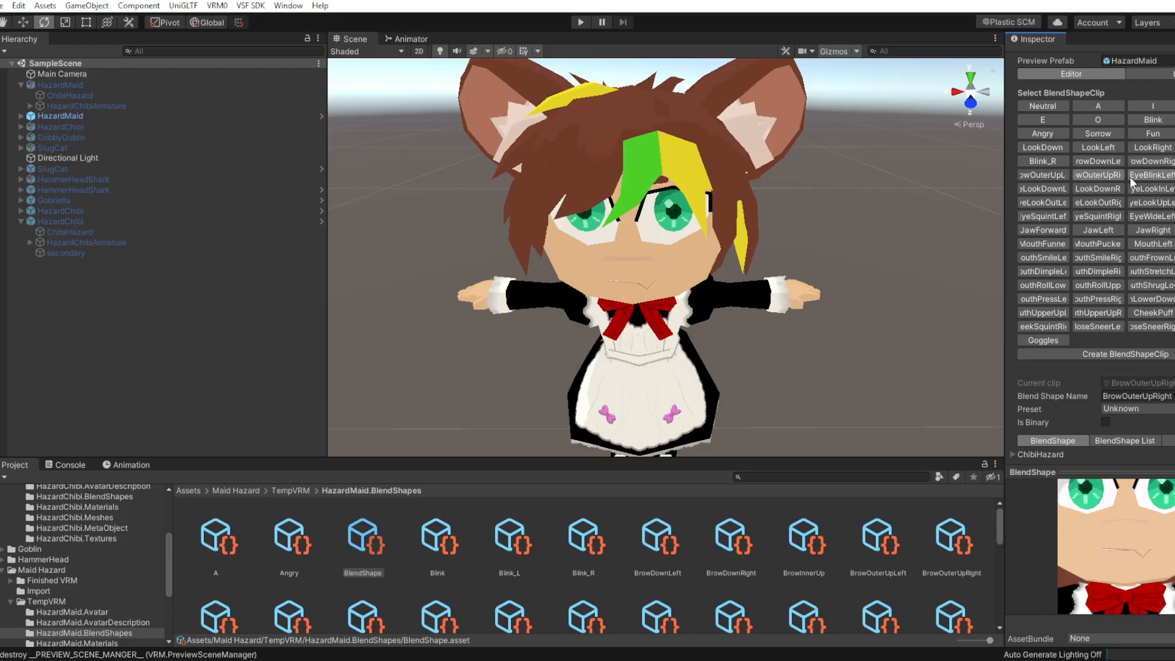
click(1150, 175)
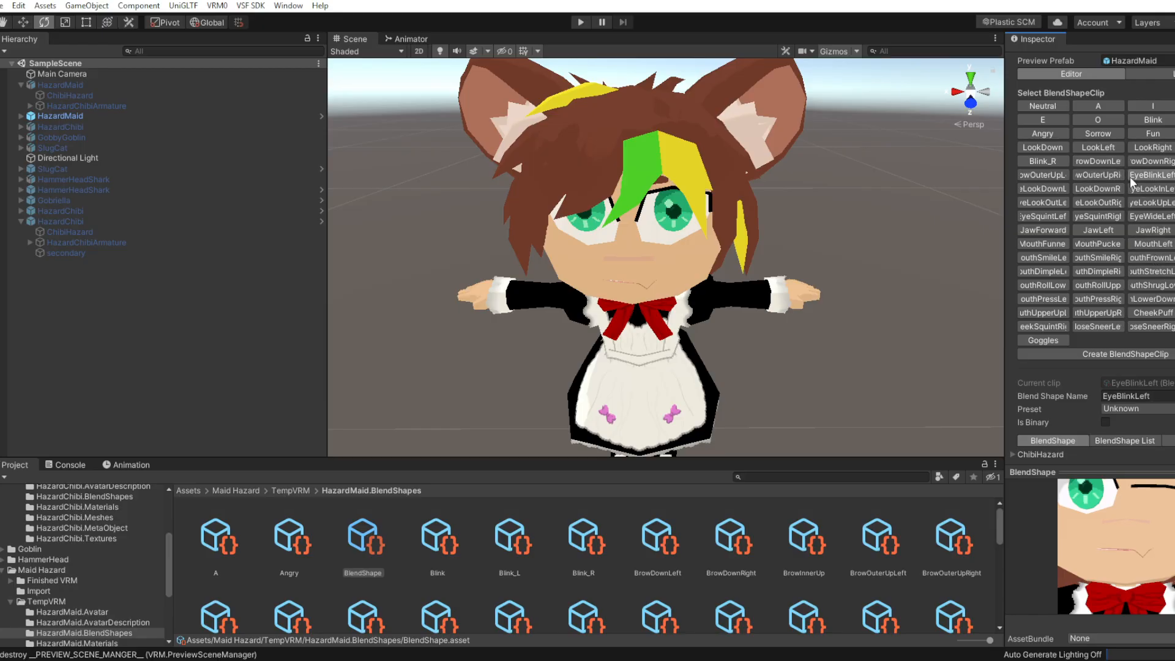
click(1041, 230)
click(1091, 230)
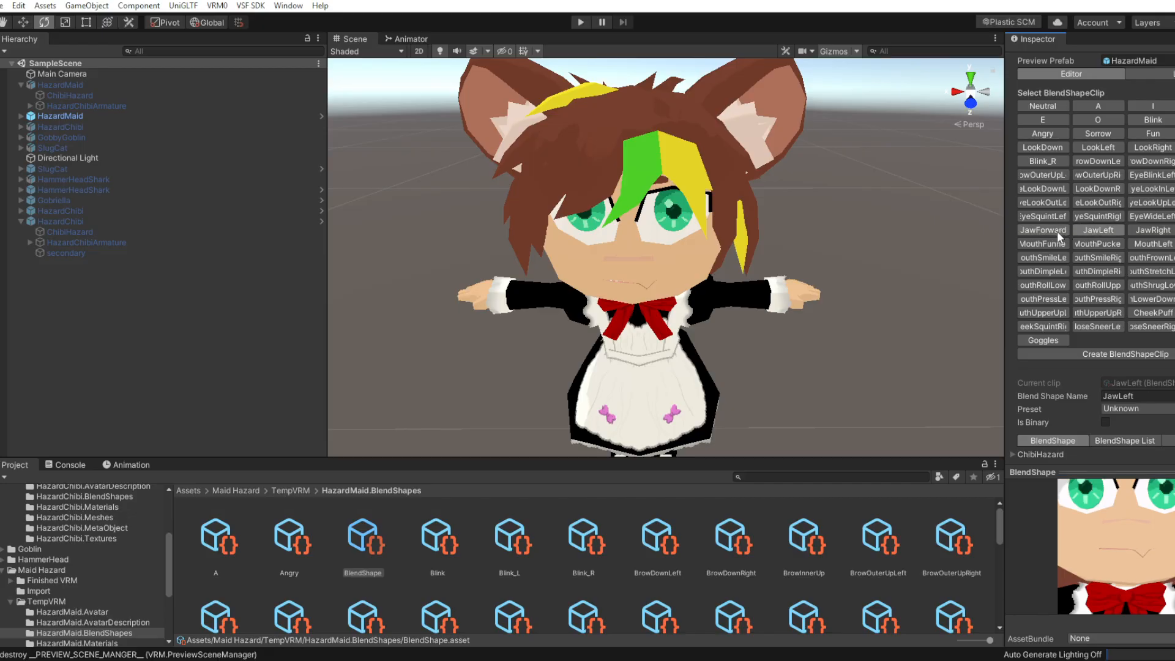
click(1143, 230)
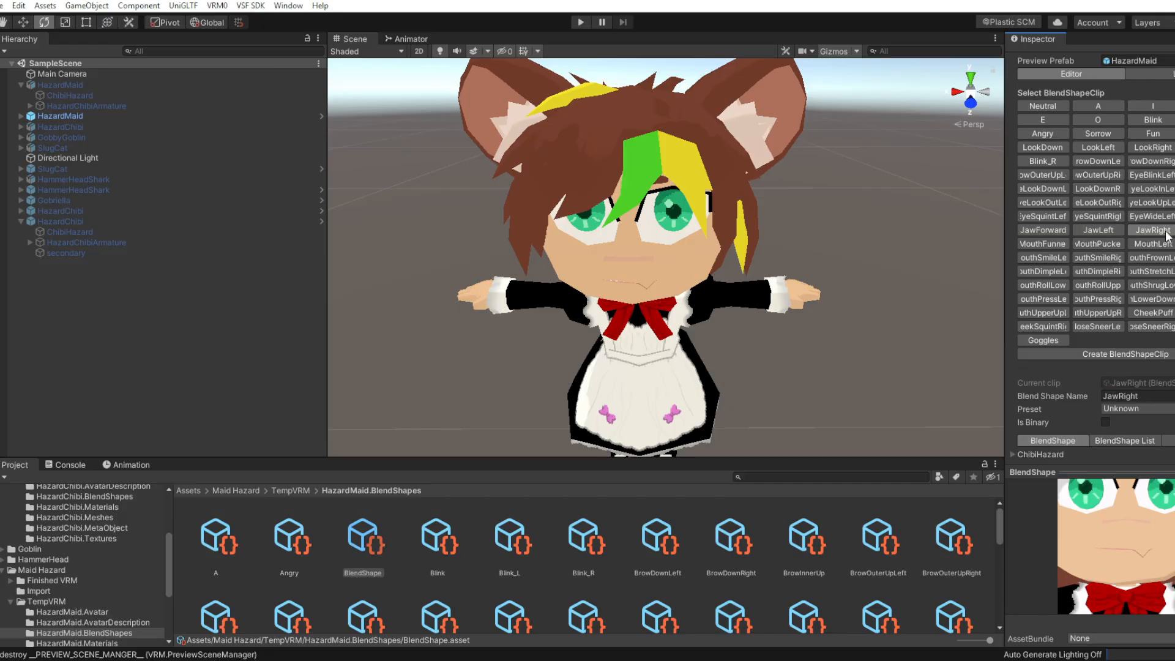
click(1174, 230)
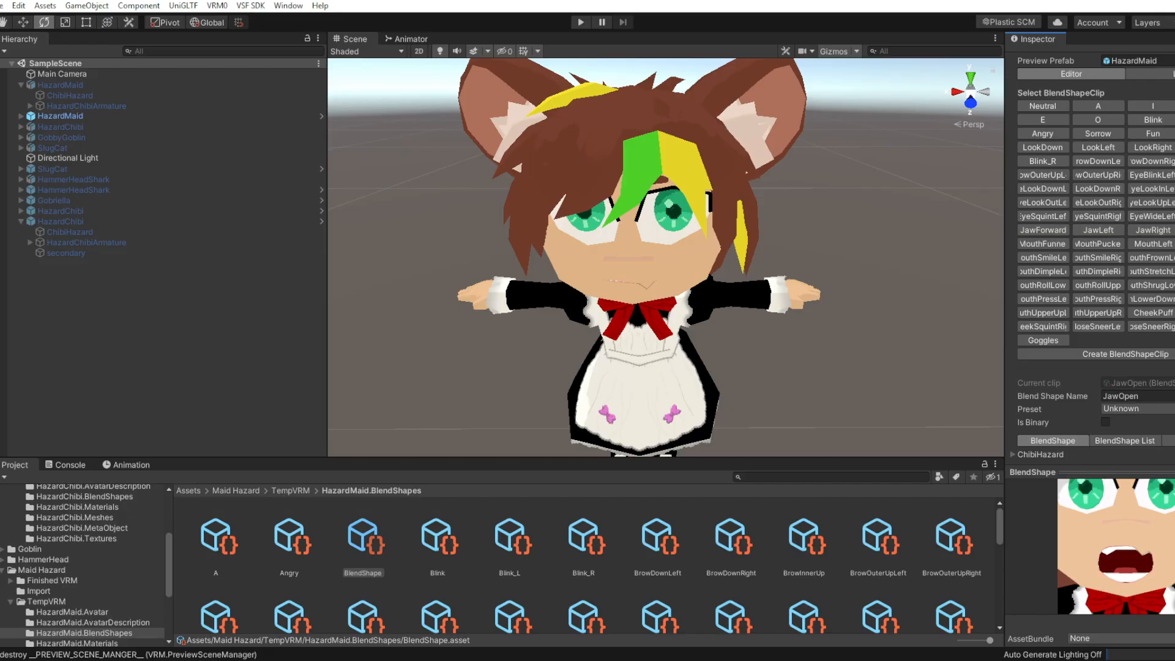
Preview the MouthFunnel, MouthPucker, MouthLeft, MouthRight, MouthSmile and MouthFrown blend shape clips, comparing the left and right smiles
click(1032, 244)
click(1091, 245)
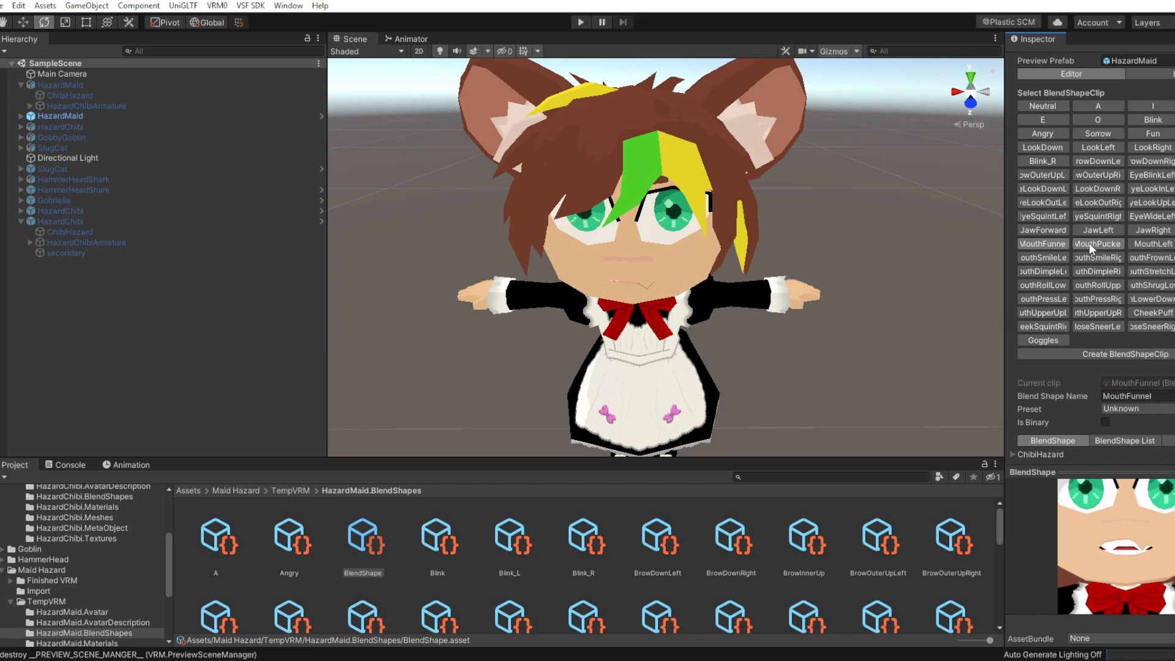
click(1153, 245)
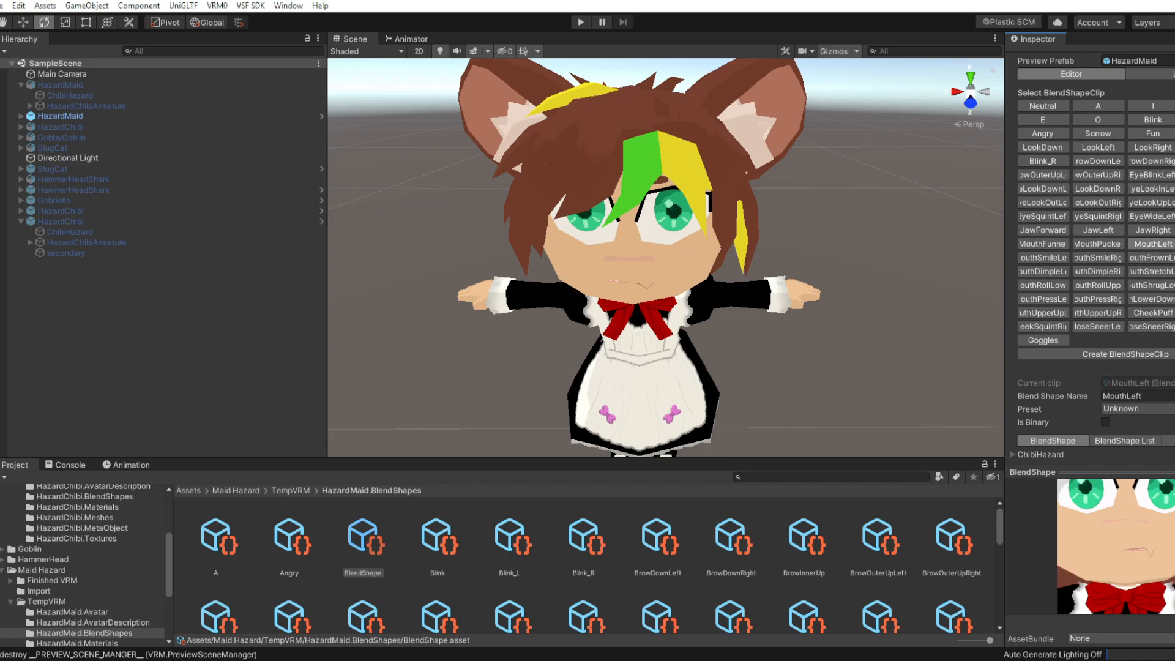
click(1171, 244)
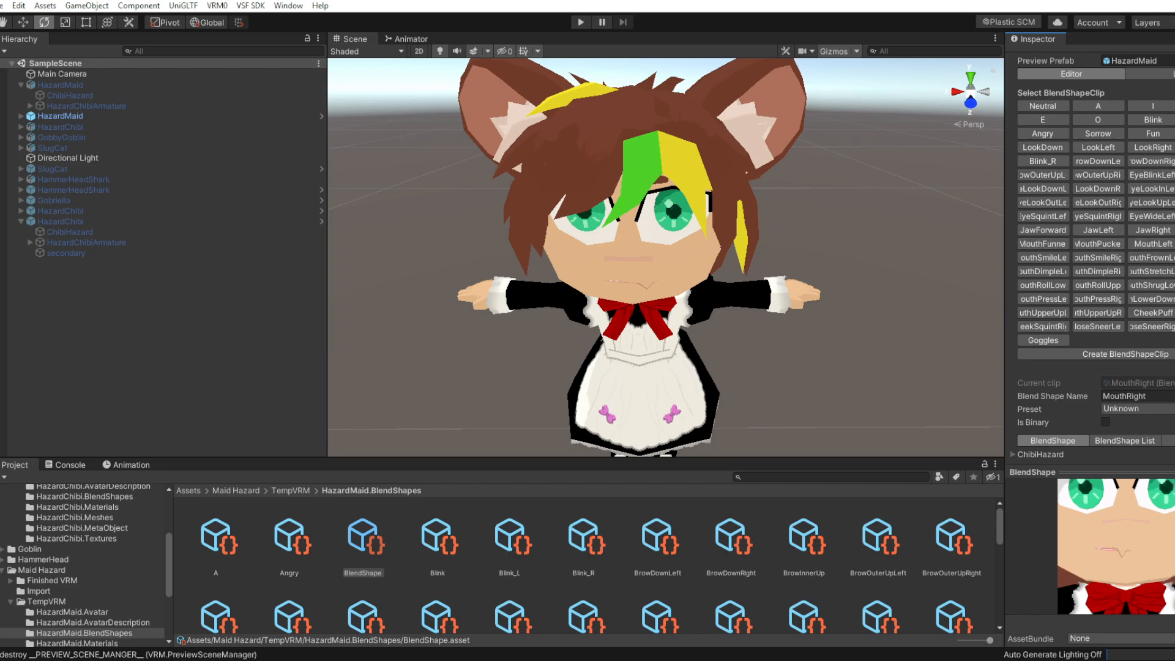
click(1032, 255)
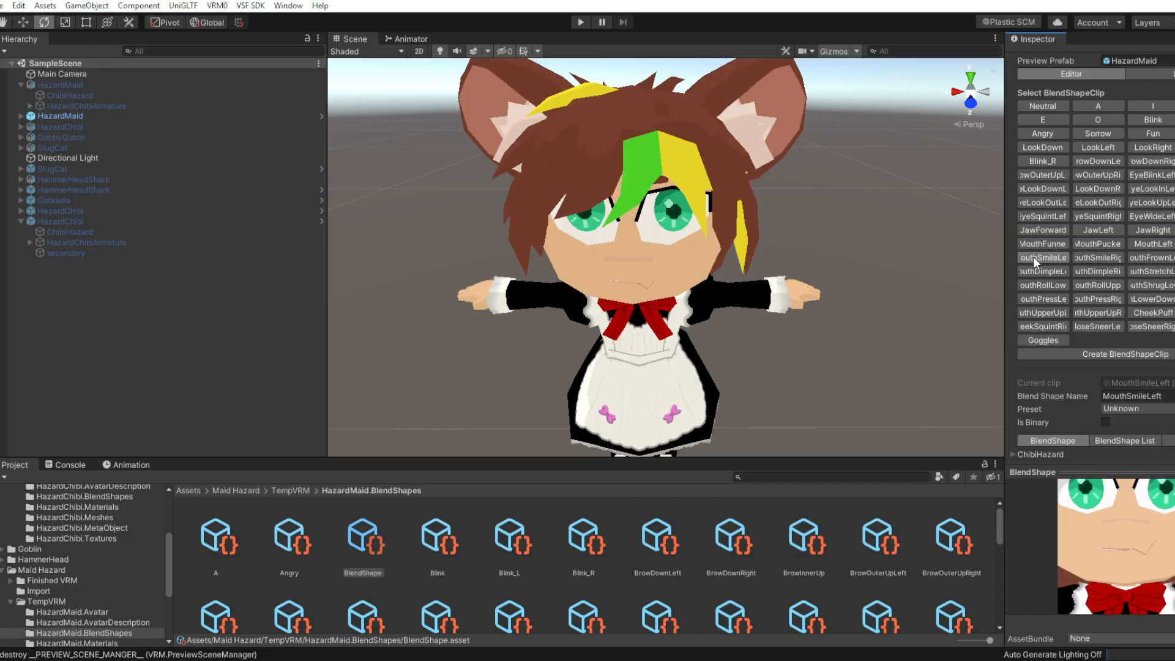
click(1087, 257)
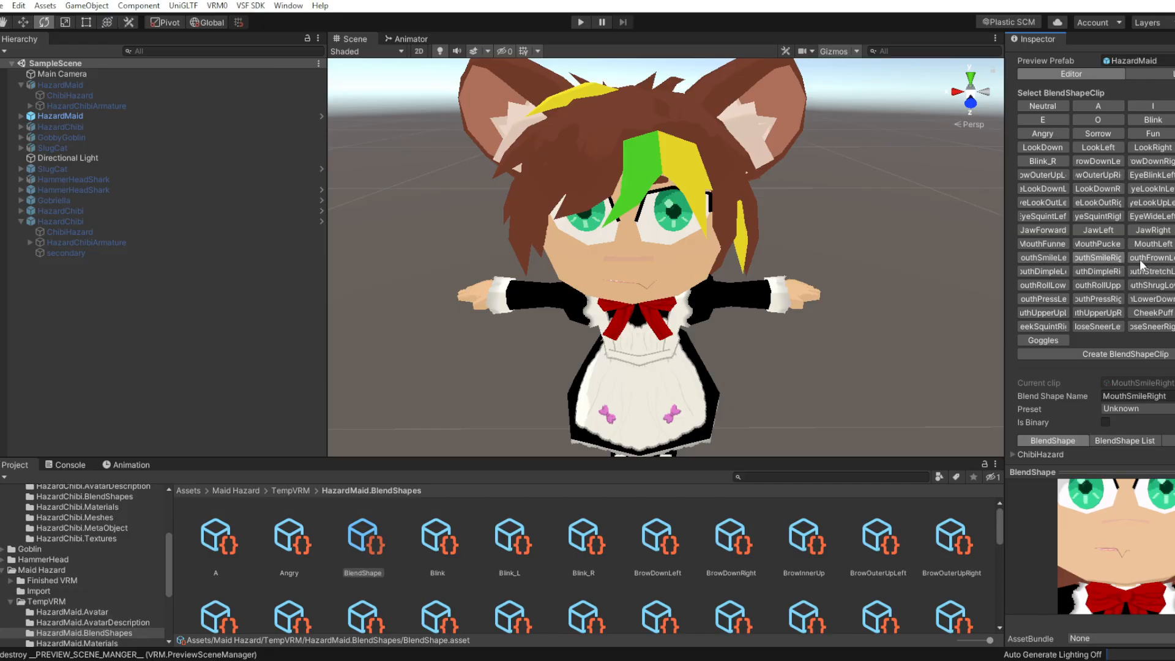
click(1056, 256)
click(1096, 257)
click(1148, 259)
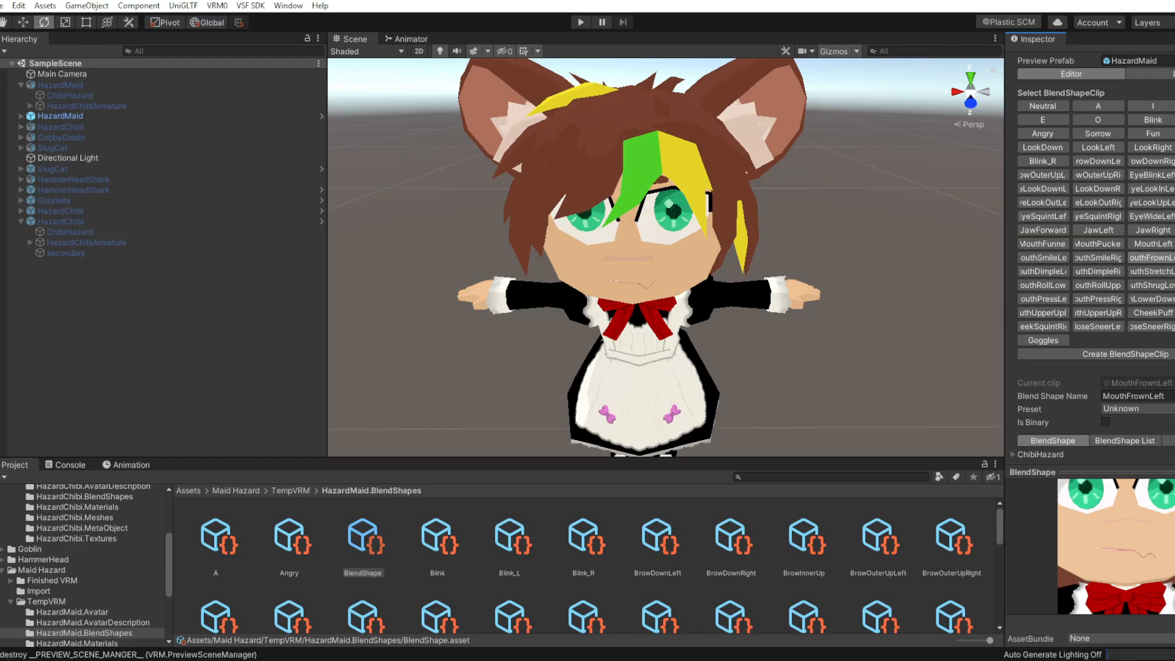
click(1174, 258)
Preview the MouthDimple, MouthStretch, MouthRoll, MouthShrug and MouthPress blend shape clips, comparing the left and right press shapes
click(1048, 273)
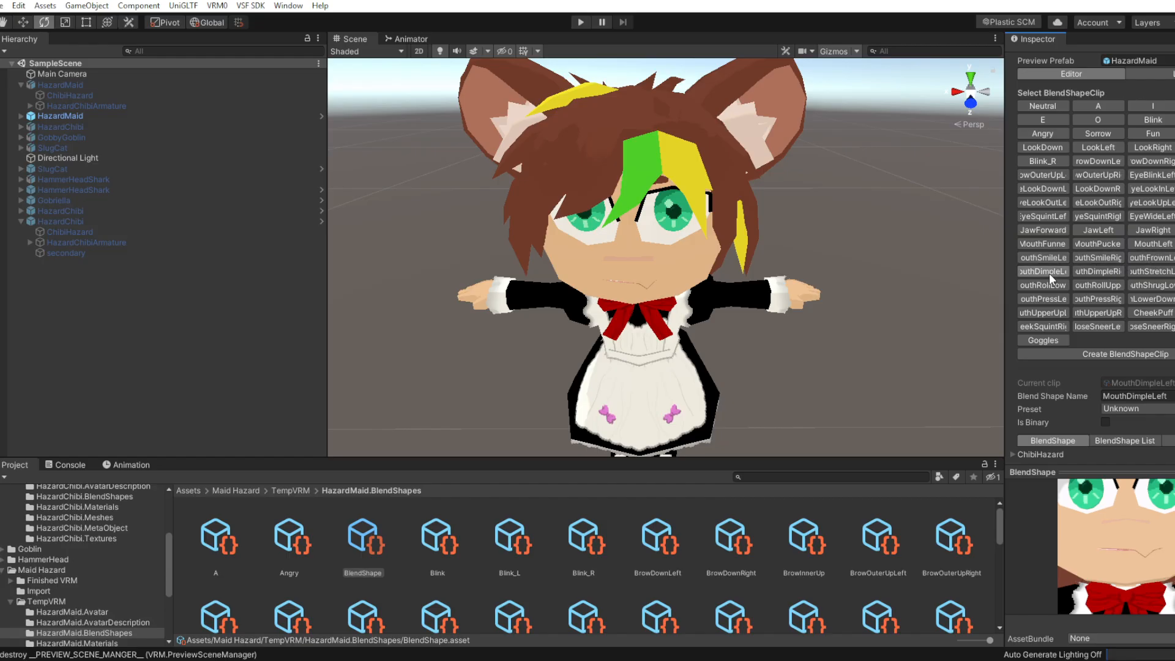
click(1104, 273)
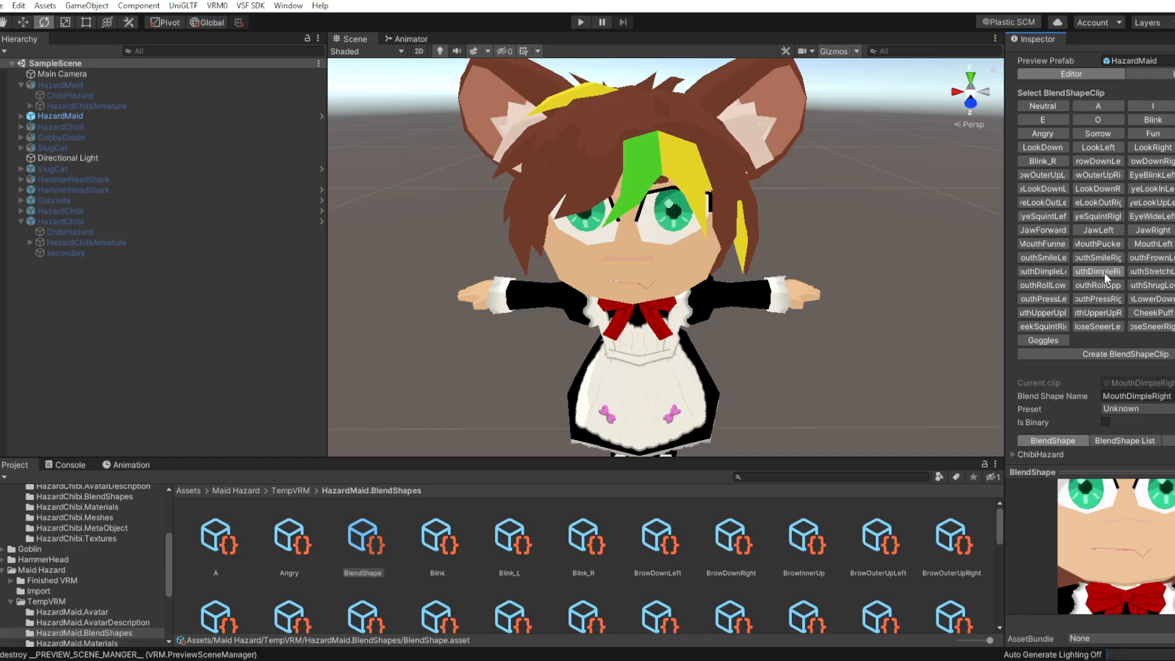
click(1151, 270)
click(1174, 271)
click(1051, 288)
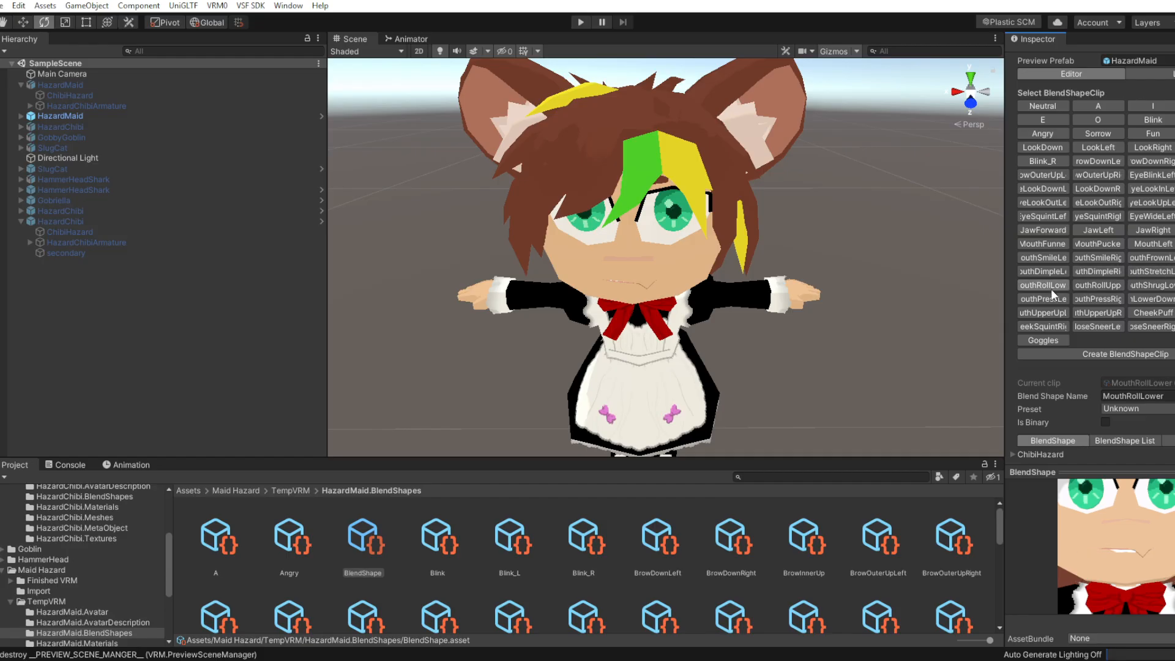
click(1094, 288)
click(1146, 285)
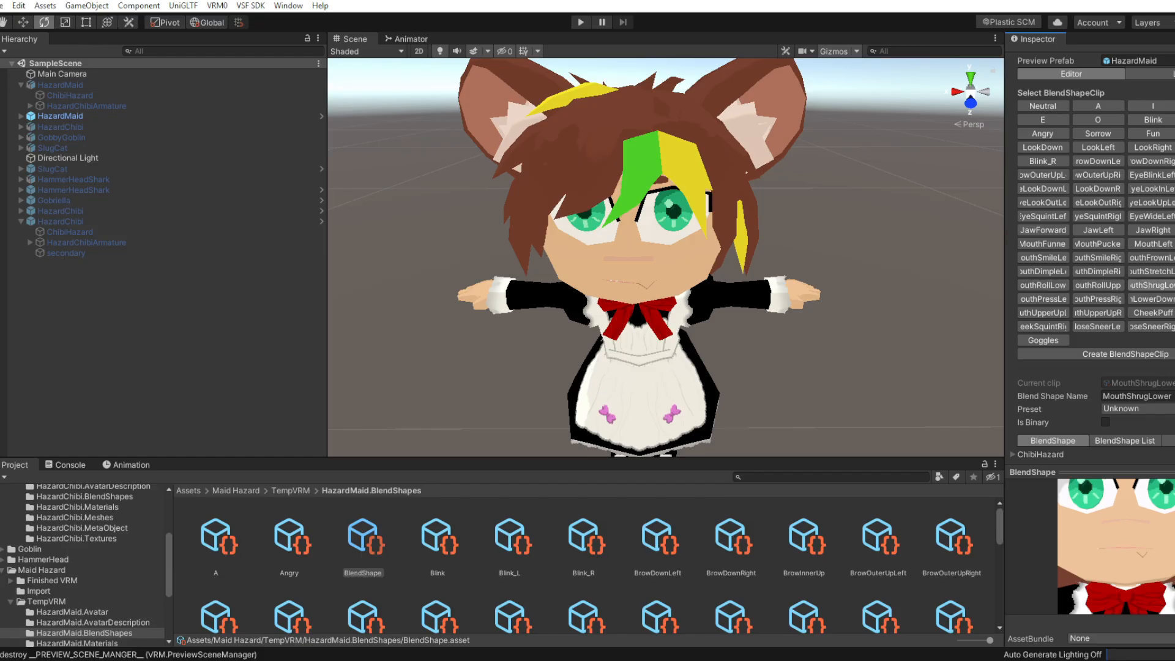
click(1174, 285)
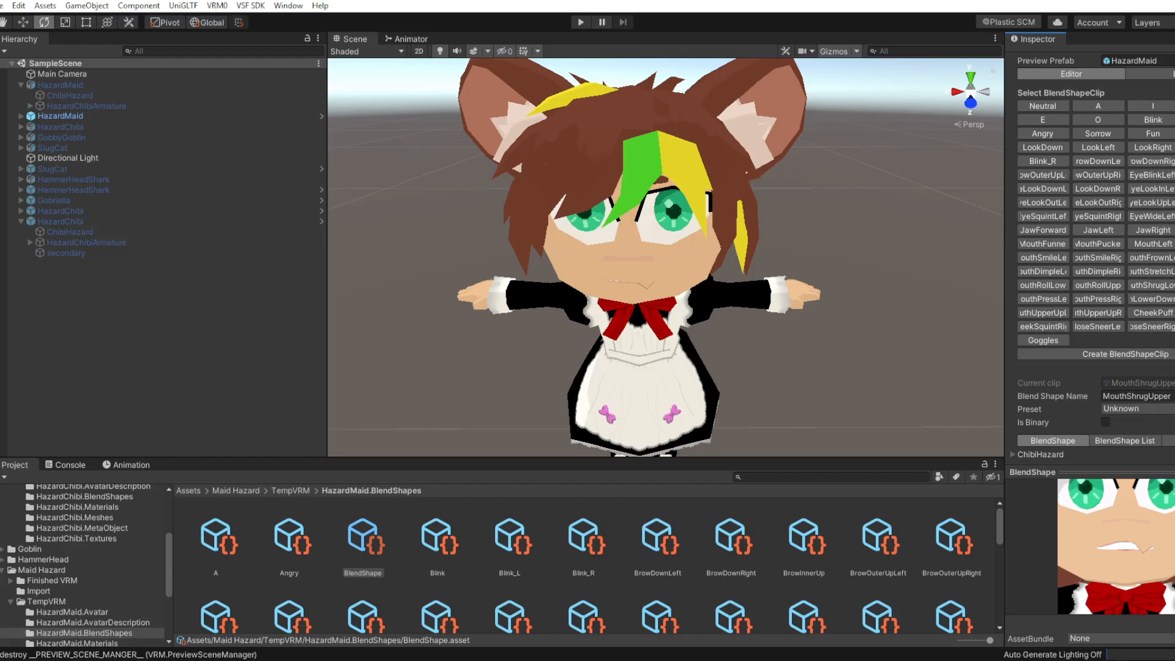
click(1045, 299)
click(1097, 296)
click(1065, 298)
click(1089, 299)
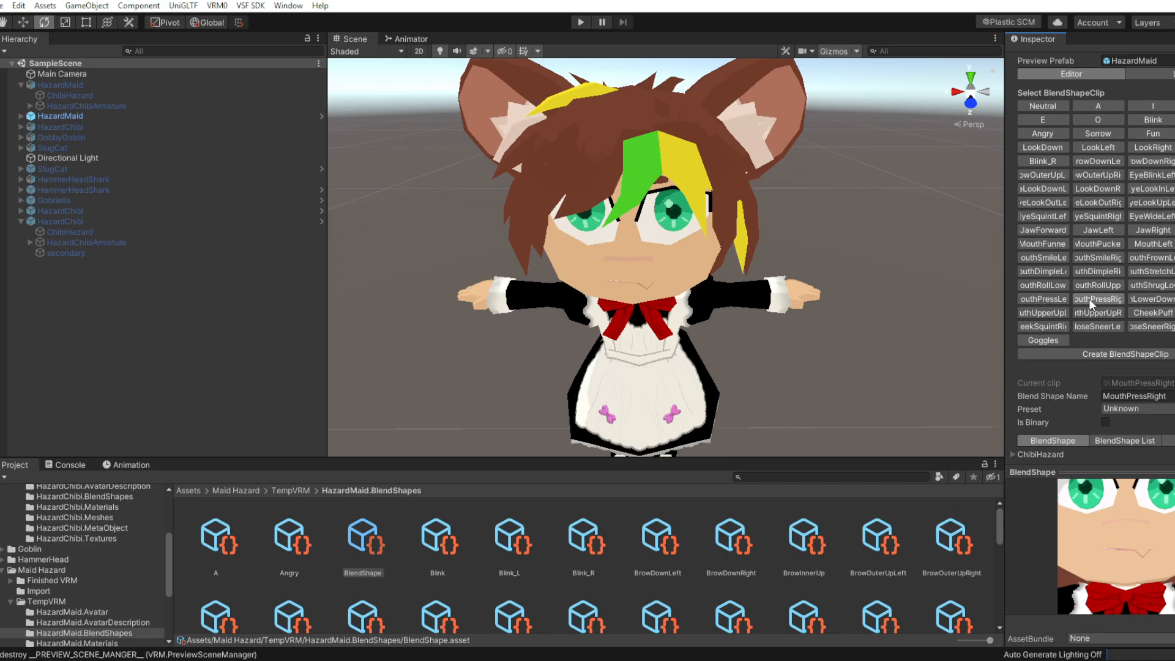
Preview the remaining blend shape clips for MouthLowerDown, MouthUpperUp, CheekPuff, CheekSquint, NoseSneer and TongueOut
click(1142, 300)
click(1142, 301)
click(1050, 309)
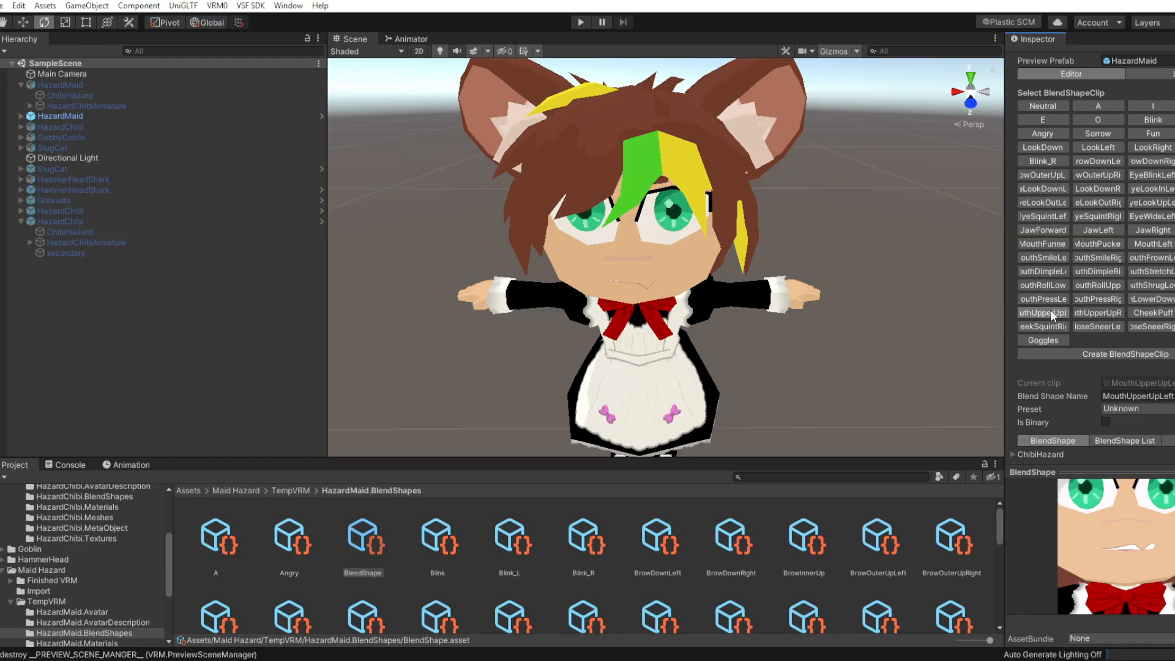
click(1100, 313)
click(1152, 314)
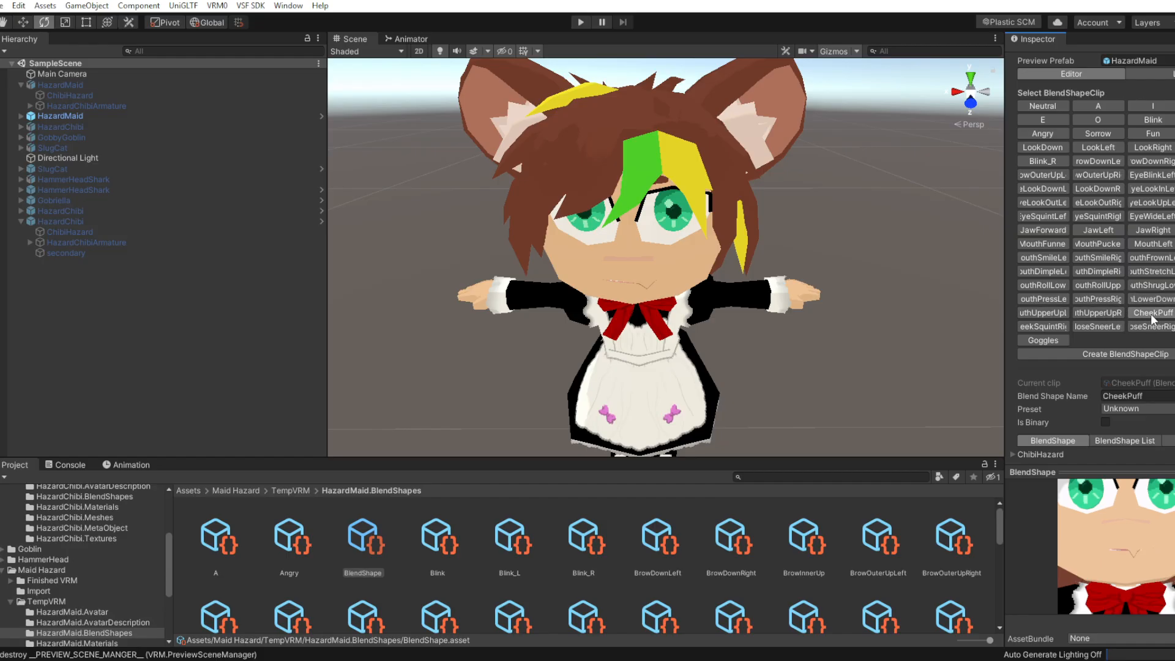
click(1043, 326)
click(1097, 326)
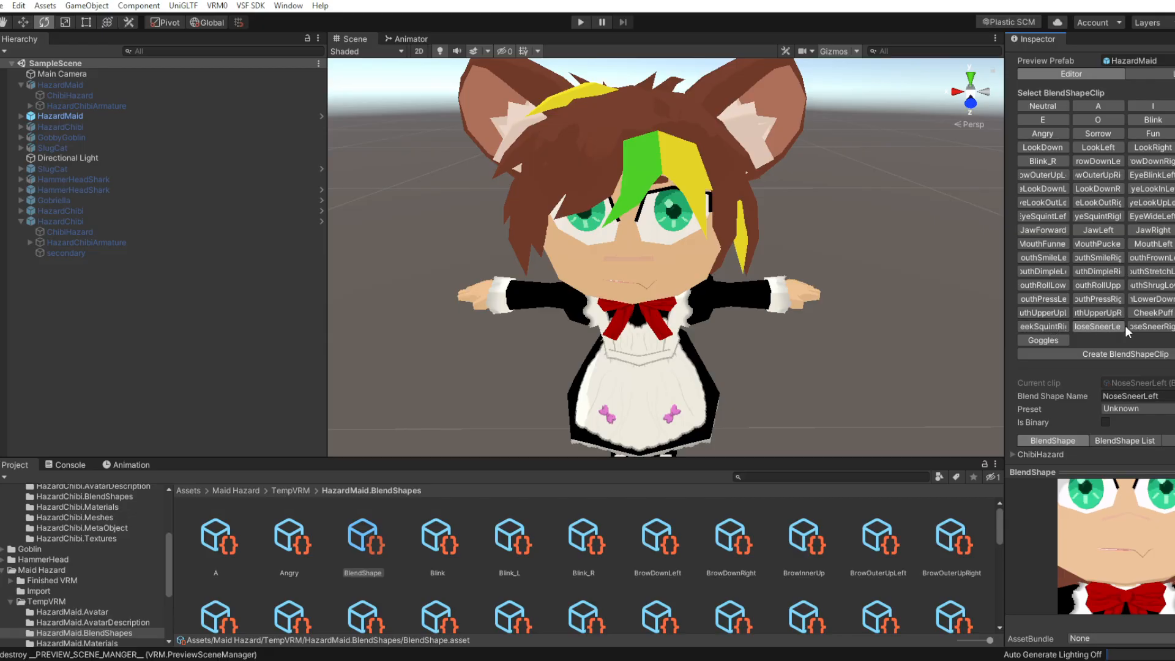
click(1173, 326)
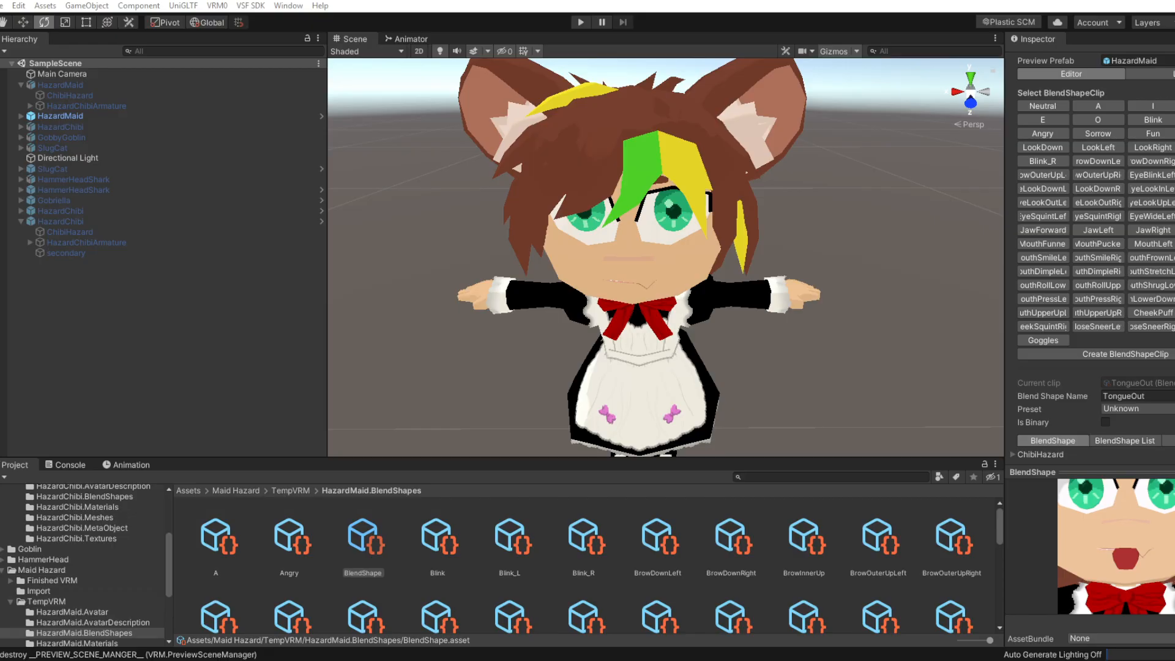
Check HazardMaid's tracked face in the Warudo window and compare it with the MouthSmile, MouthFrown and MouthLeft clips in Unity
drag(0, 89, 737, 59)
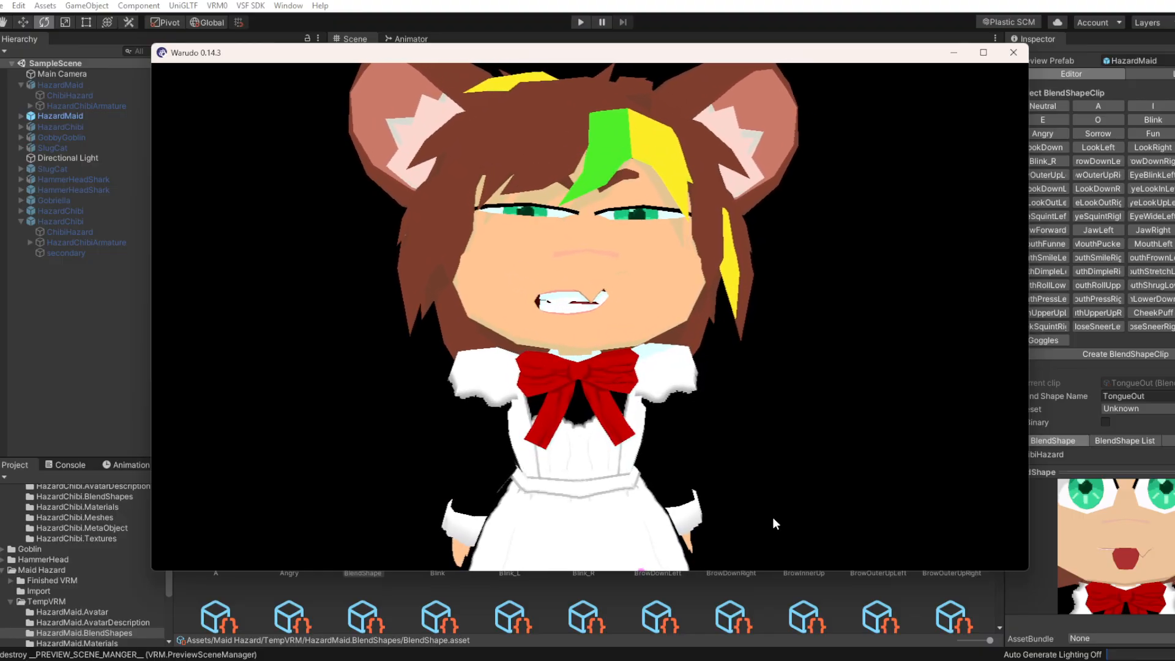
click(1130, 335)
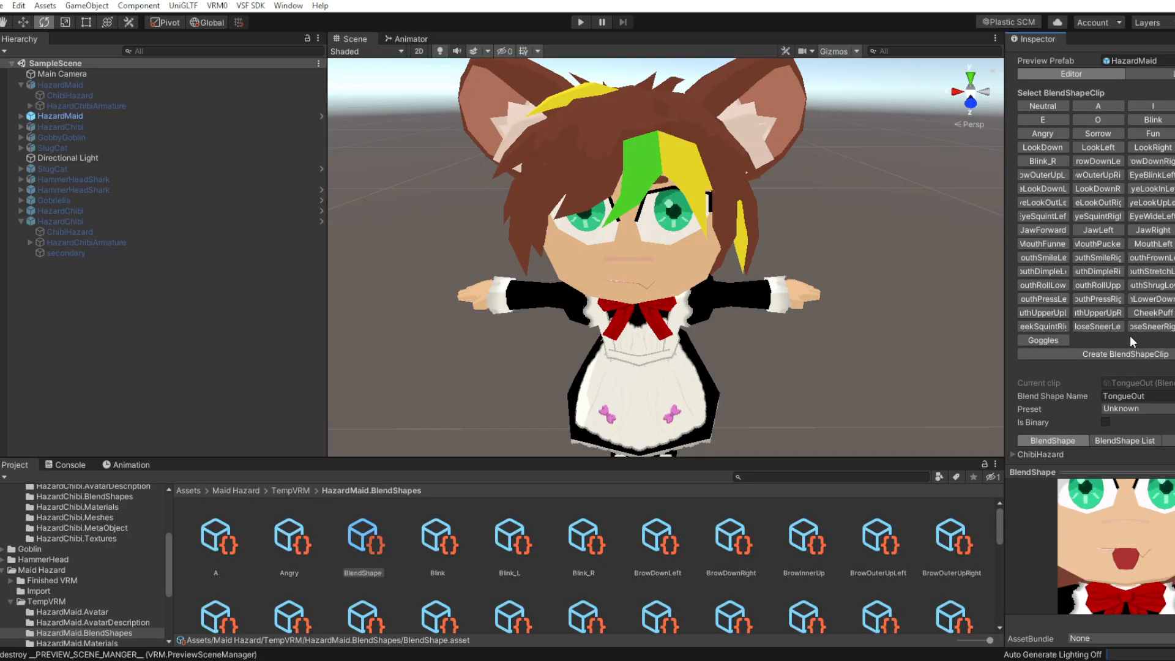
click(1107, 267)
click(1103, 256)
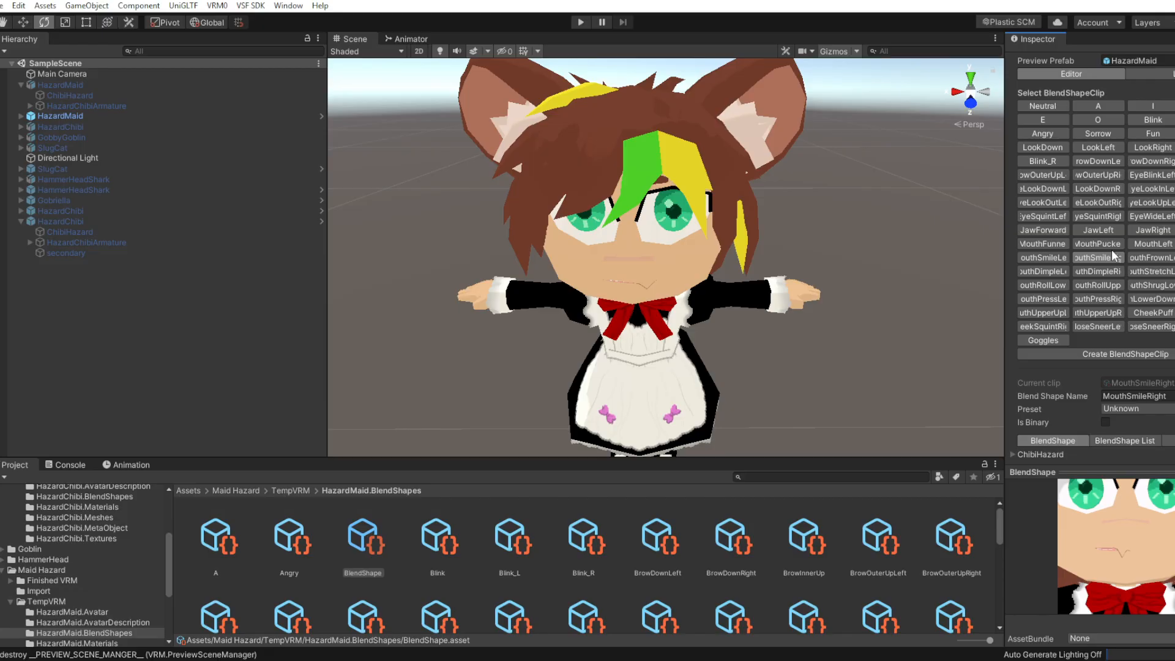
click(1161, 258)
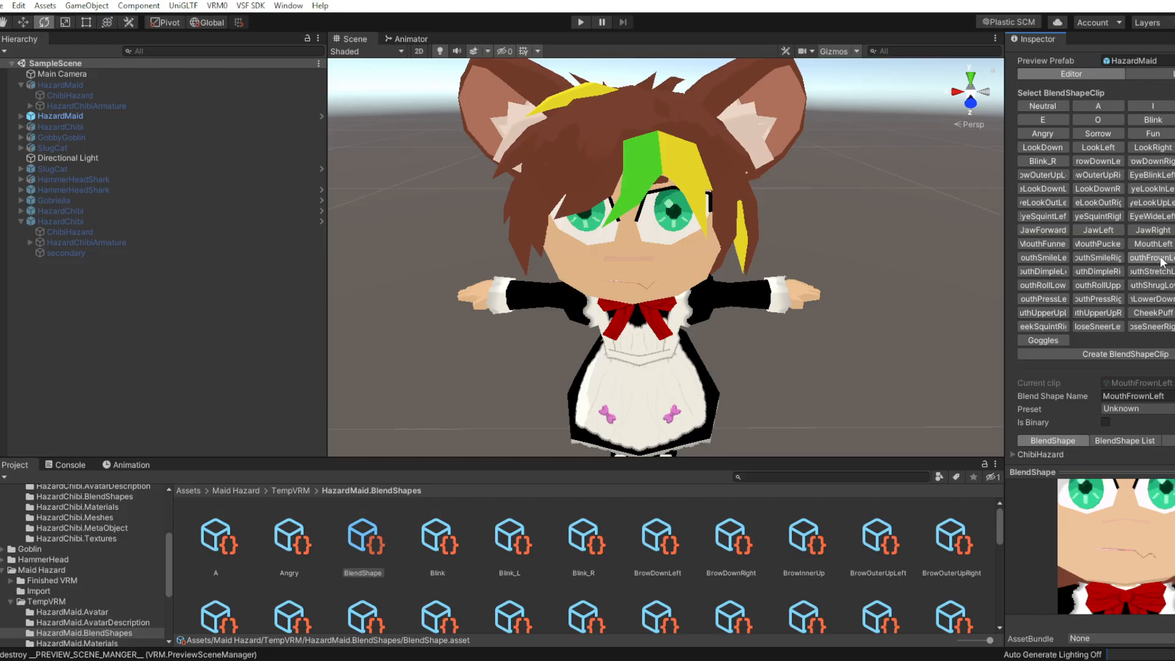
click(1046, 258)
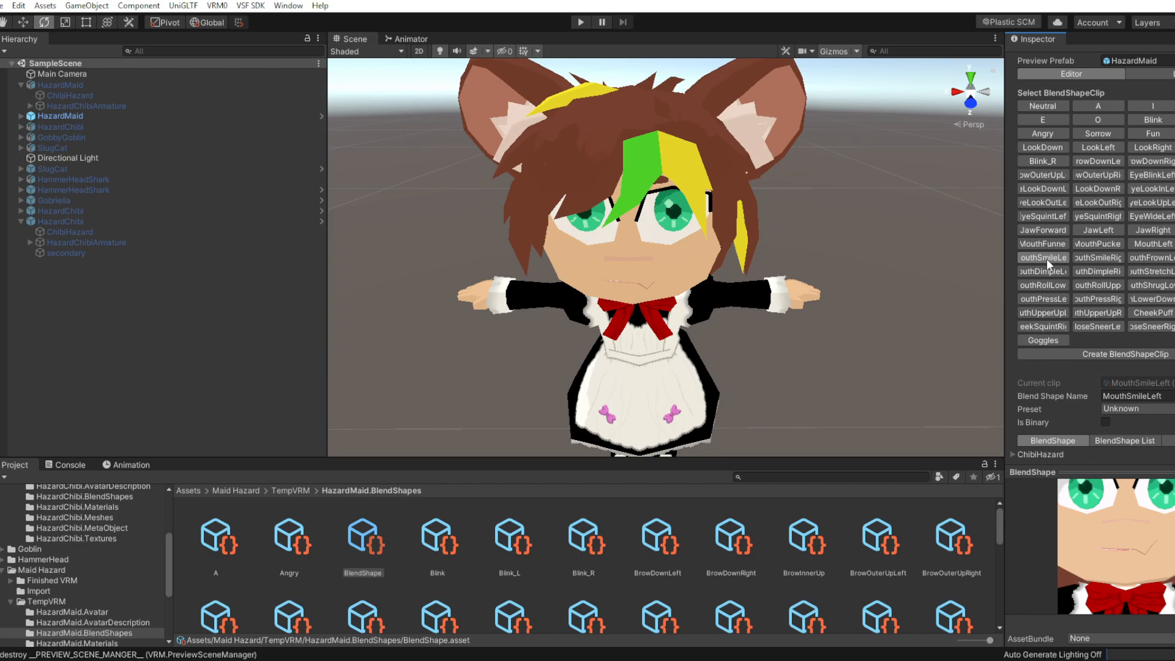
click(1174, 243)
click(1147, 245)
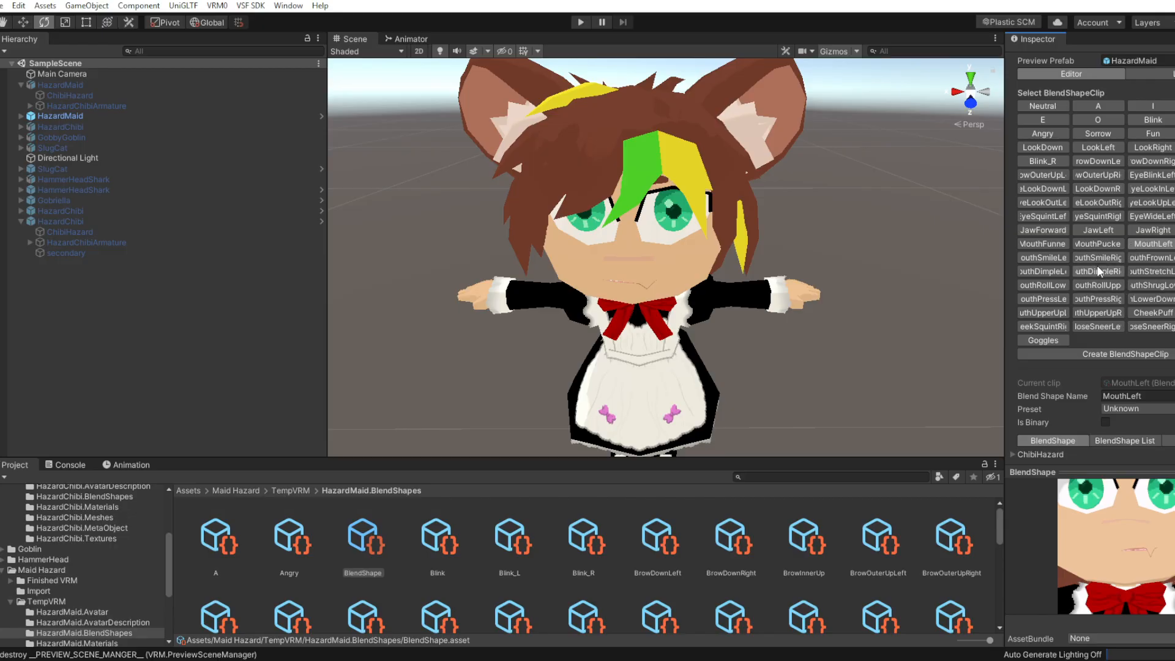
click(1143, 259)
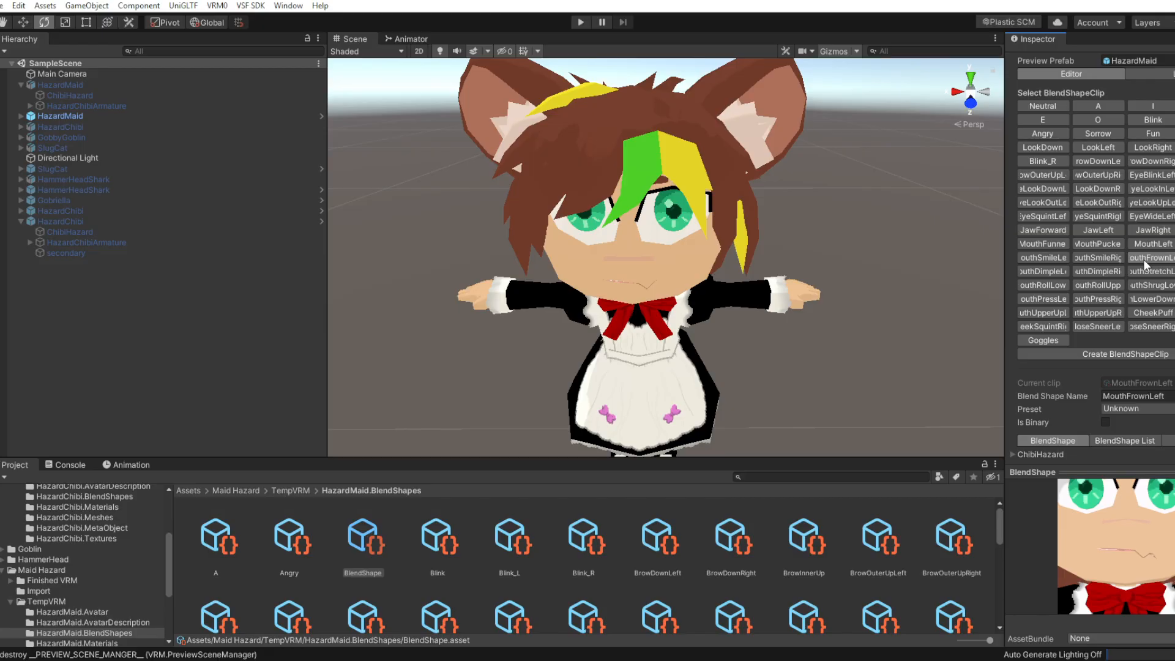
click(1055, 261)
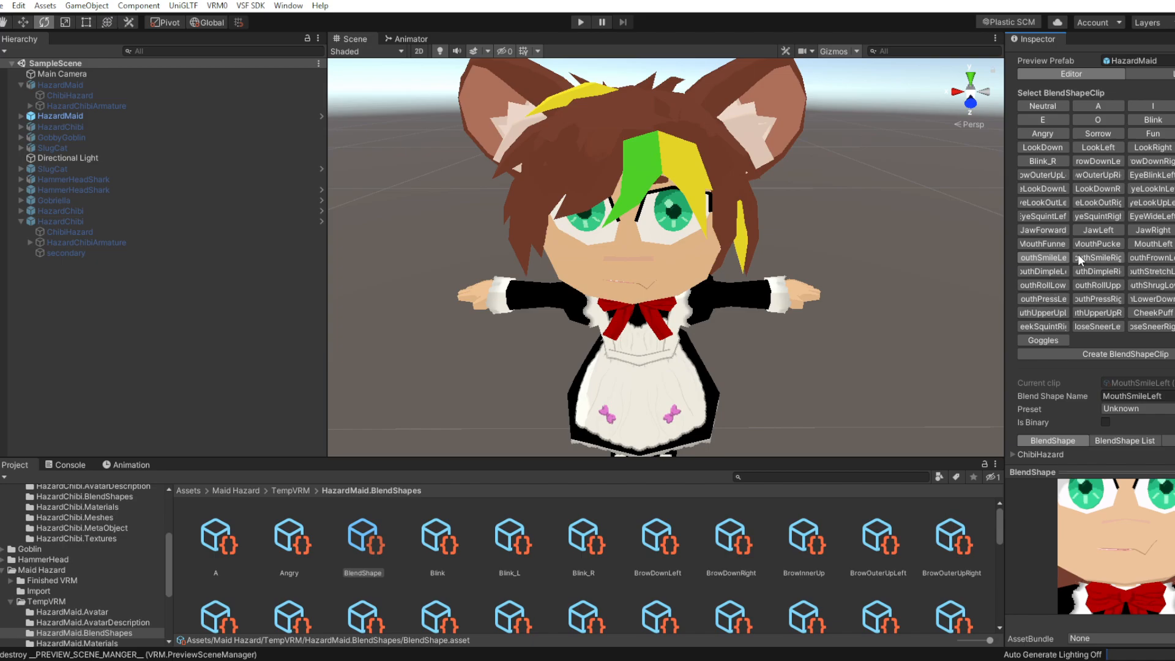
click(1095, 257)
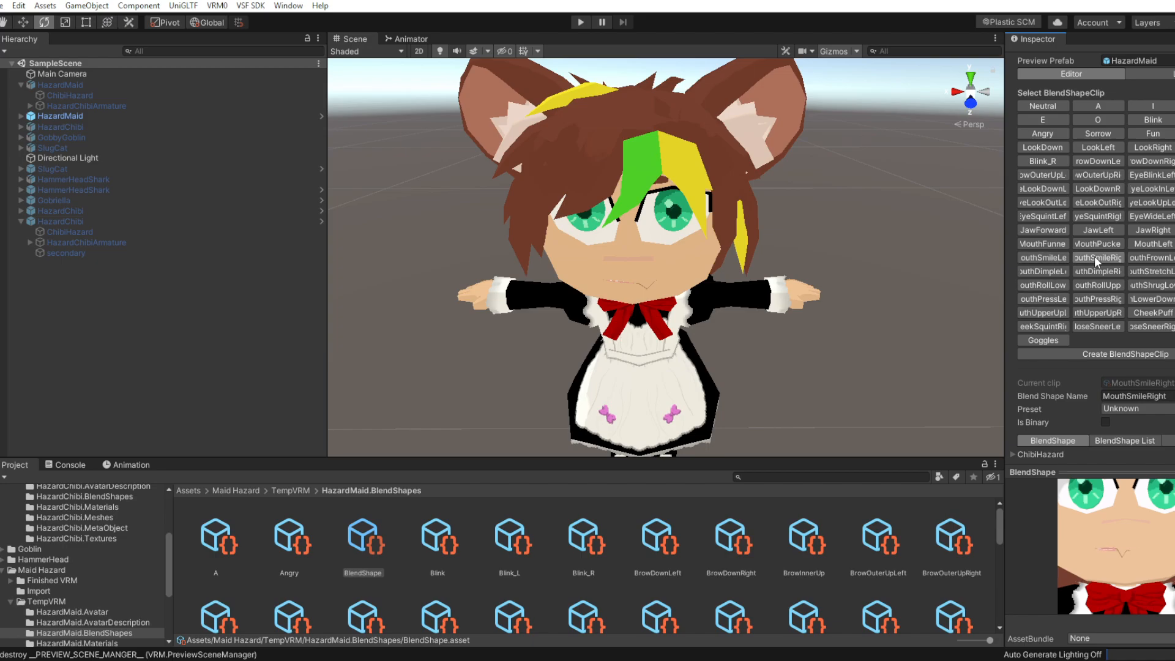
click(1150, 257)
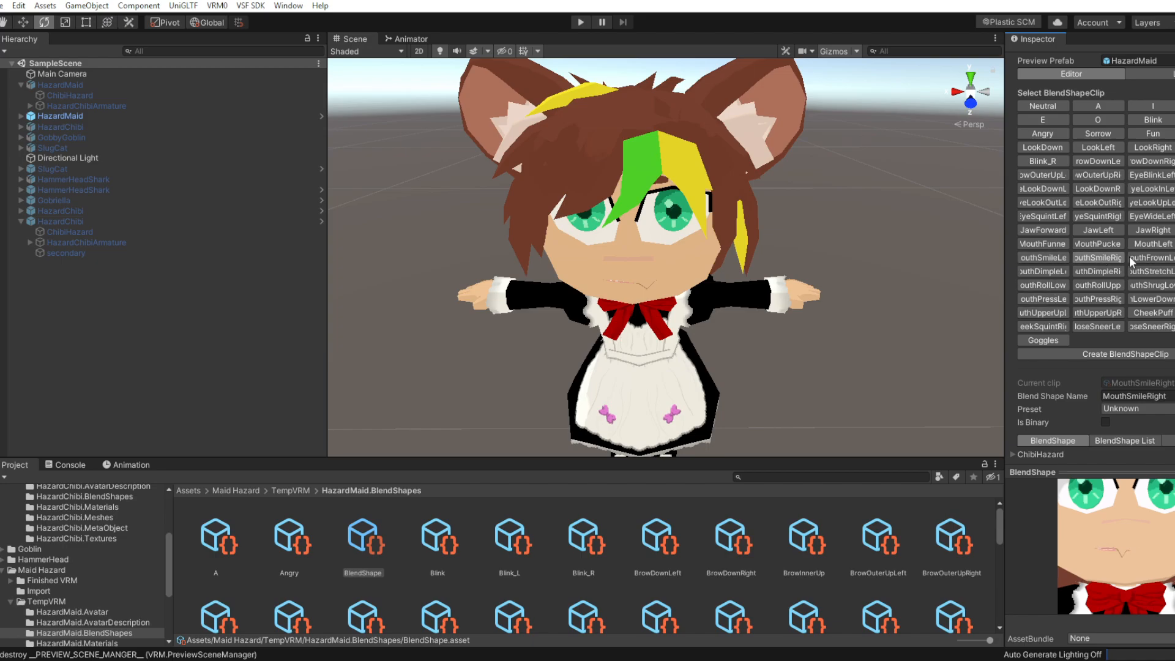
click(1174, 259)
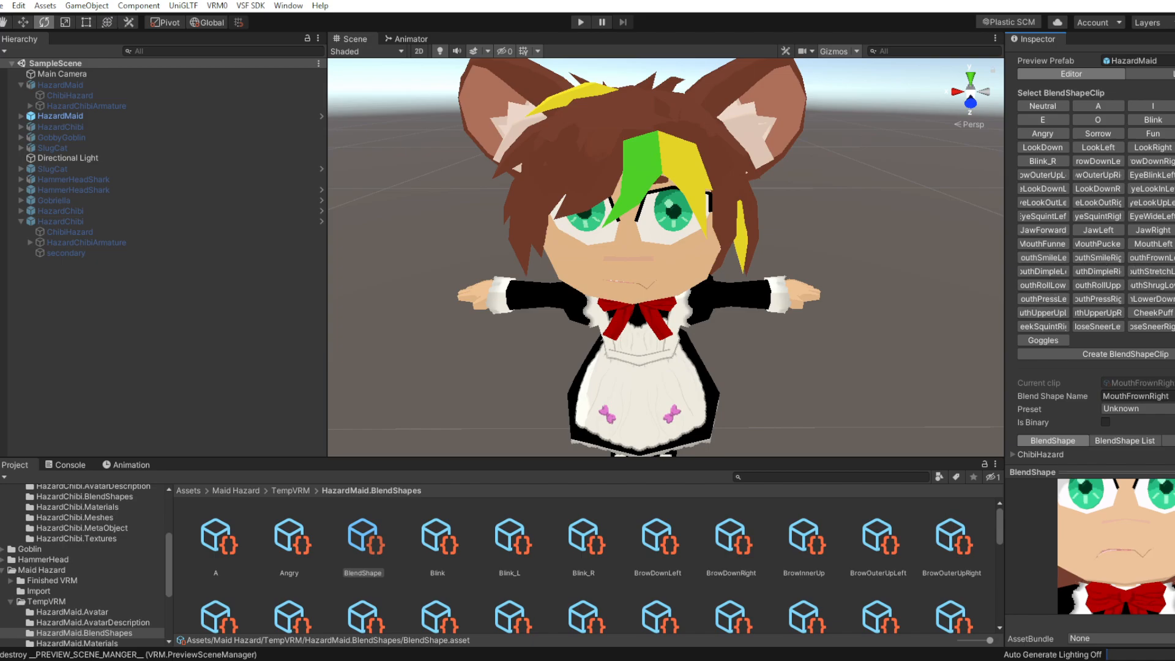
Compare the MouthDimpleLeft and MouthDimpleRight clips by switching between them repeatedly, and preview MouthStretchLeft
click(1040, 273)
click(1102, 273)
click(1049, 276)
click(1087, 272)
click(1055, 273)
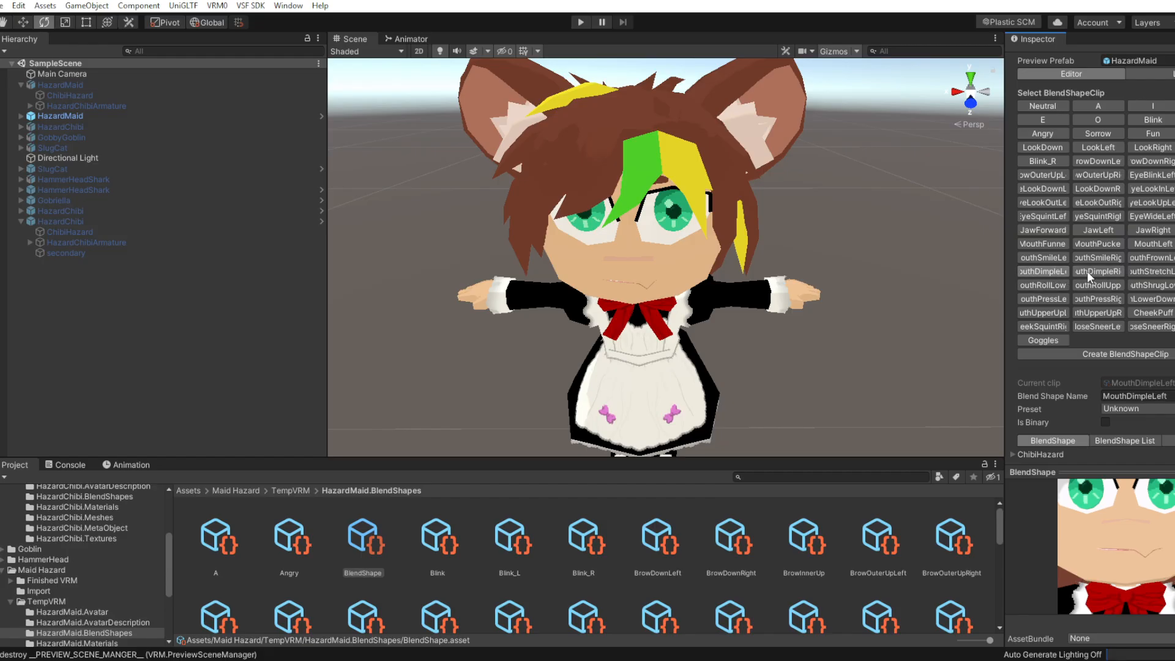
click(1086, 271)
click(1049, 270)
click(1092, 270)
click(1062, 269)
click(1098, 271)
click(1148, 270)
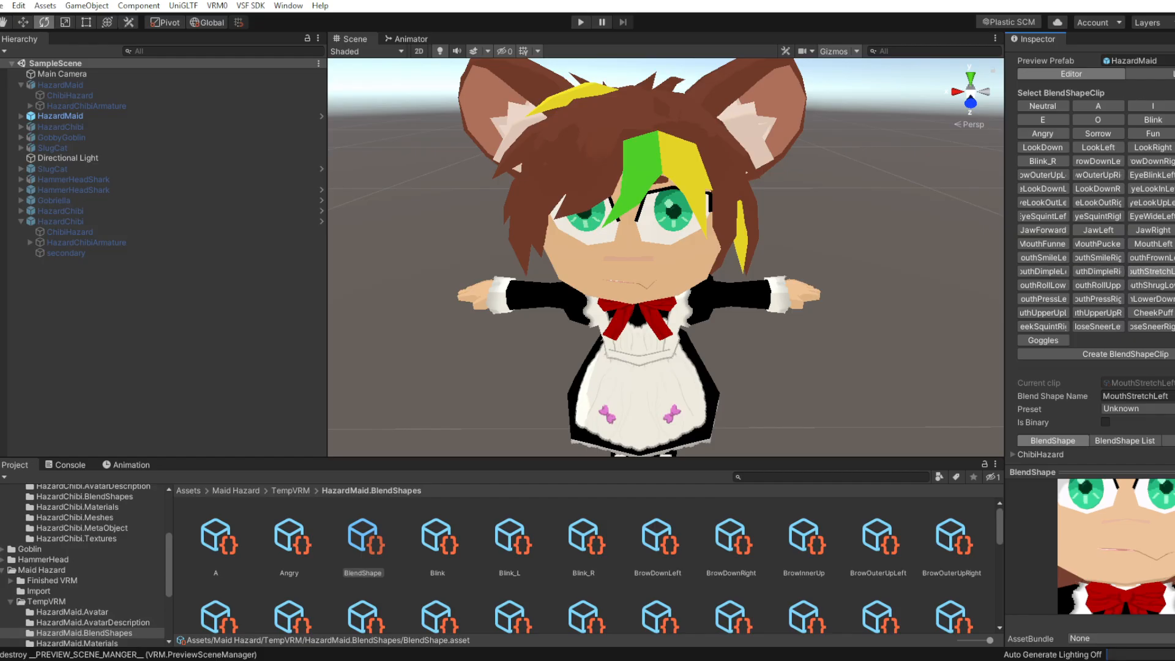
Compare the left and right MouthStretch clips, and preview the lower and upper MouthRoll and MouthShrug blend shape clips
click(1174, 272)
click(1161, 273)
click(1174, 271)
click(1035, 285)
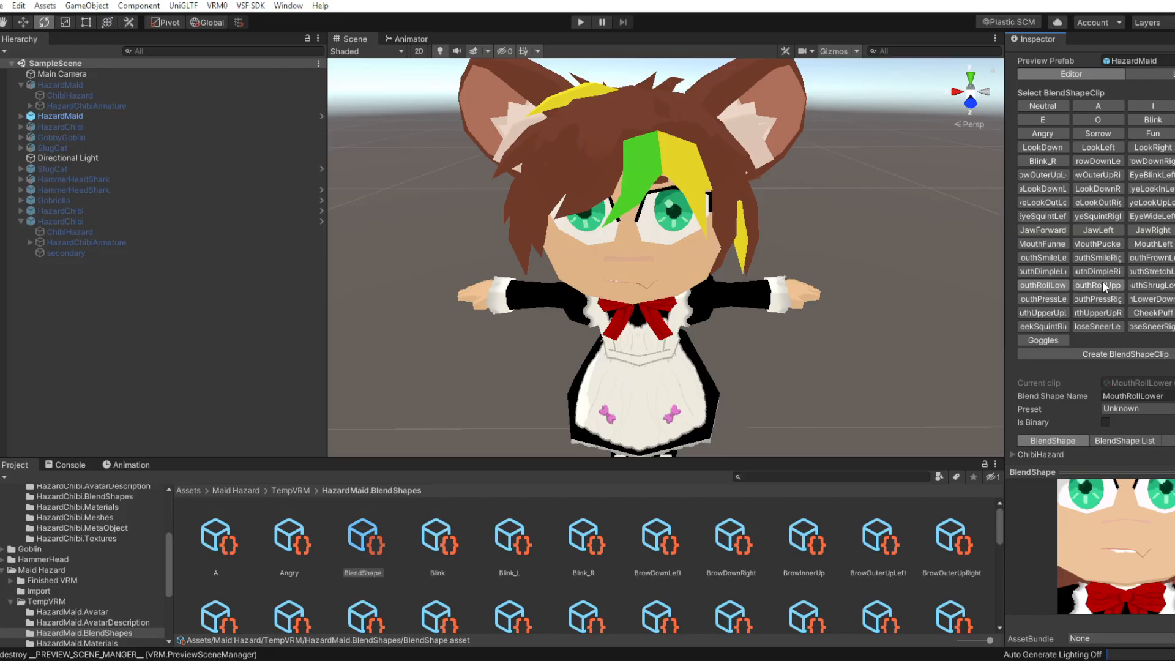
click(1101, 284)
click(1061, 285)
click(1102, 286)
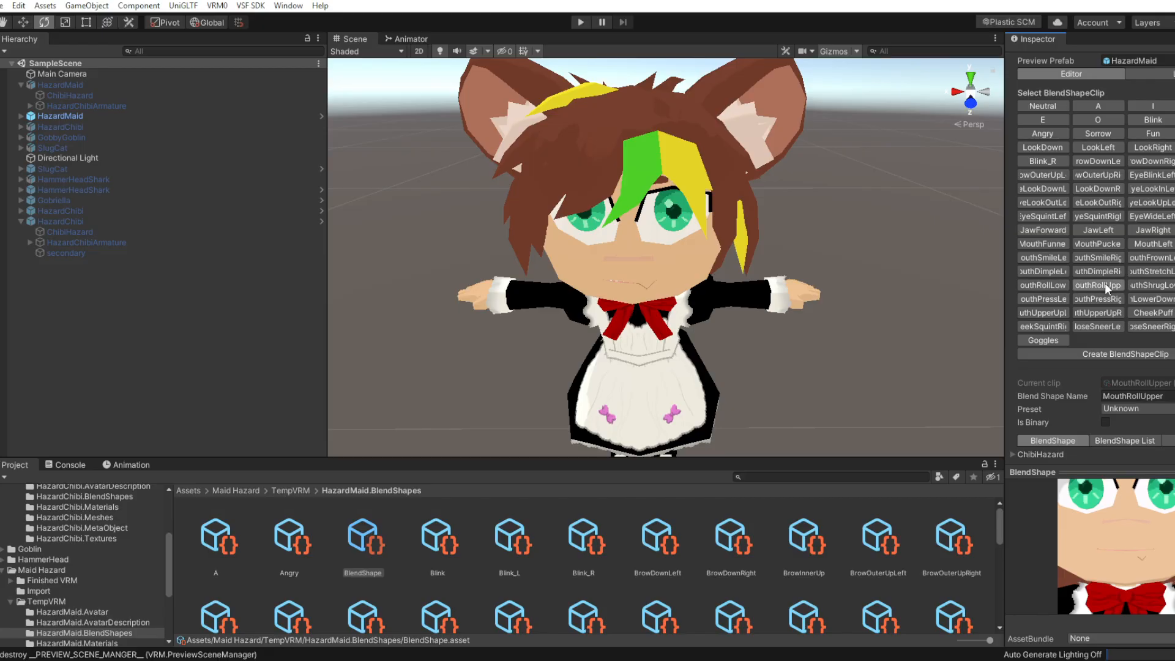
click(1174, 285)
click(1170, 287)
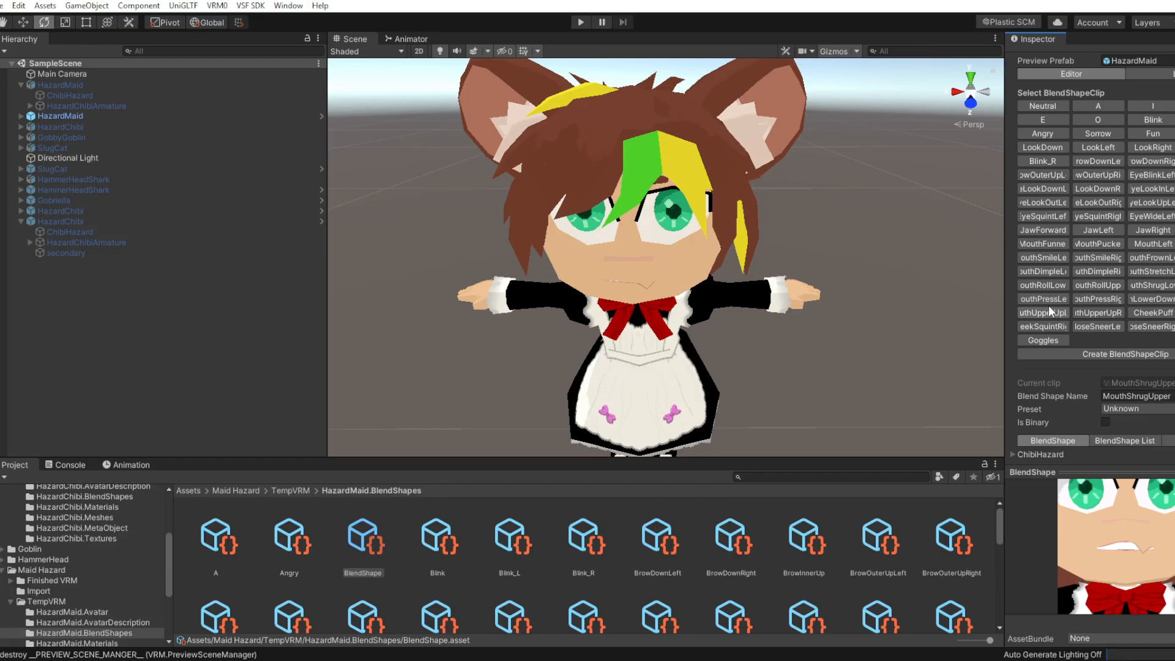
Preview the MouthPress, MouthLowerDown and CheekPuff clips, and compare MouthUpperUpLeft with MouthUpperUpRight
click(1081, 301)
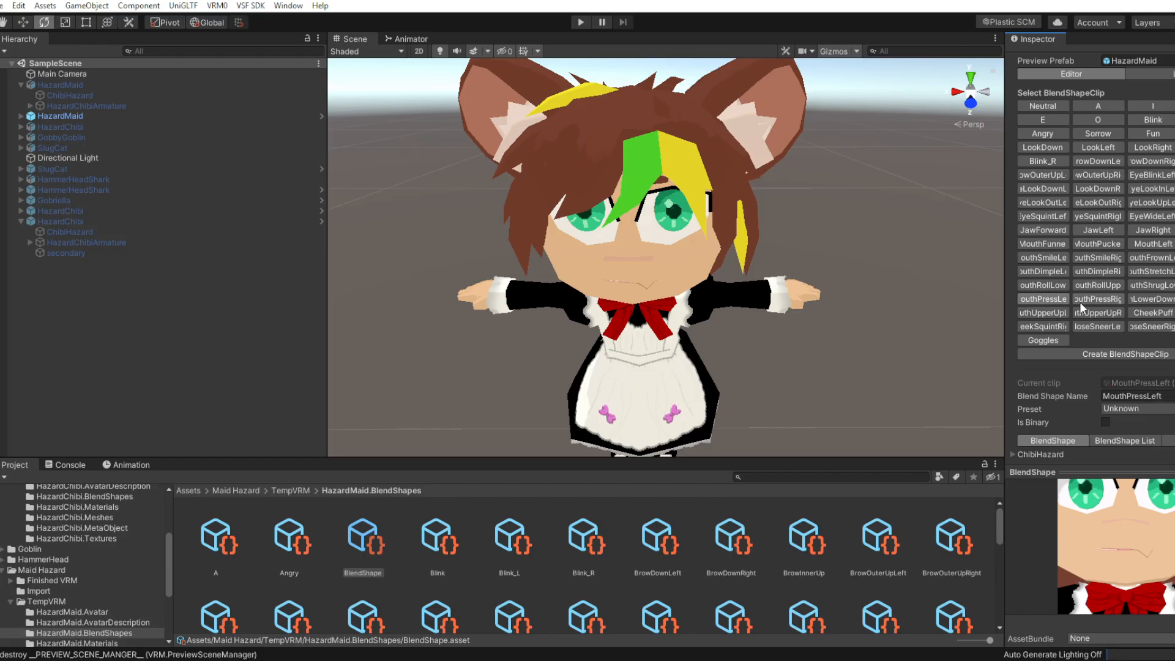
click(1158, 301)
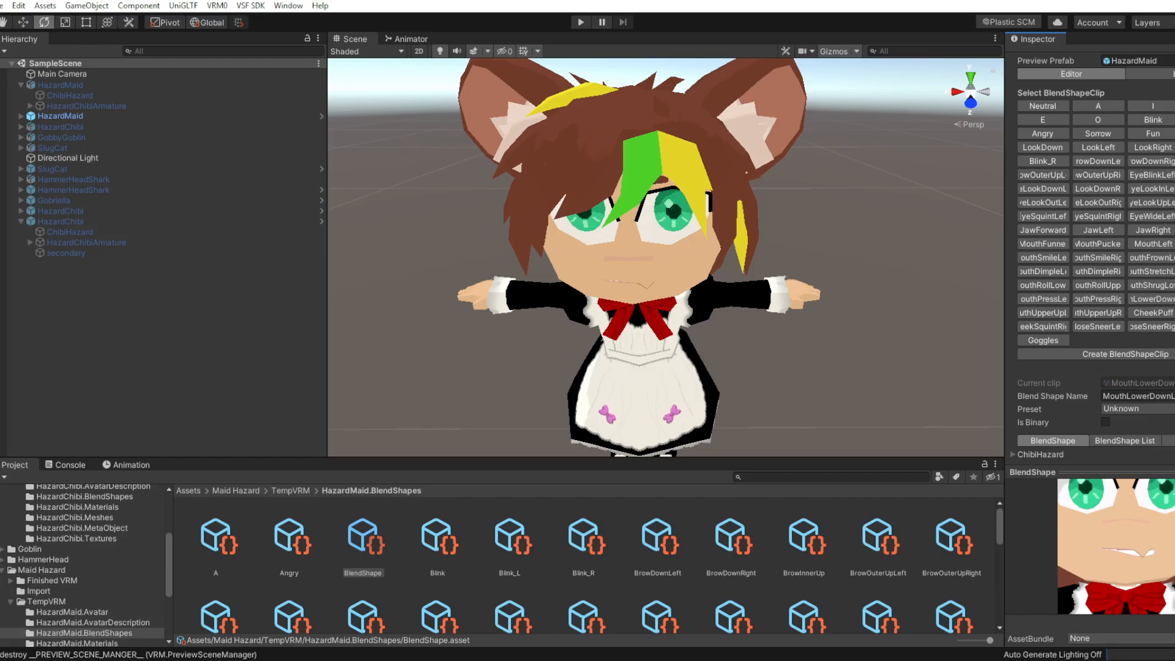
click(1052, 313)
click(1098, 312)
click(1059, 314)
click(1097, 312)
click(1153, 314)
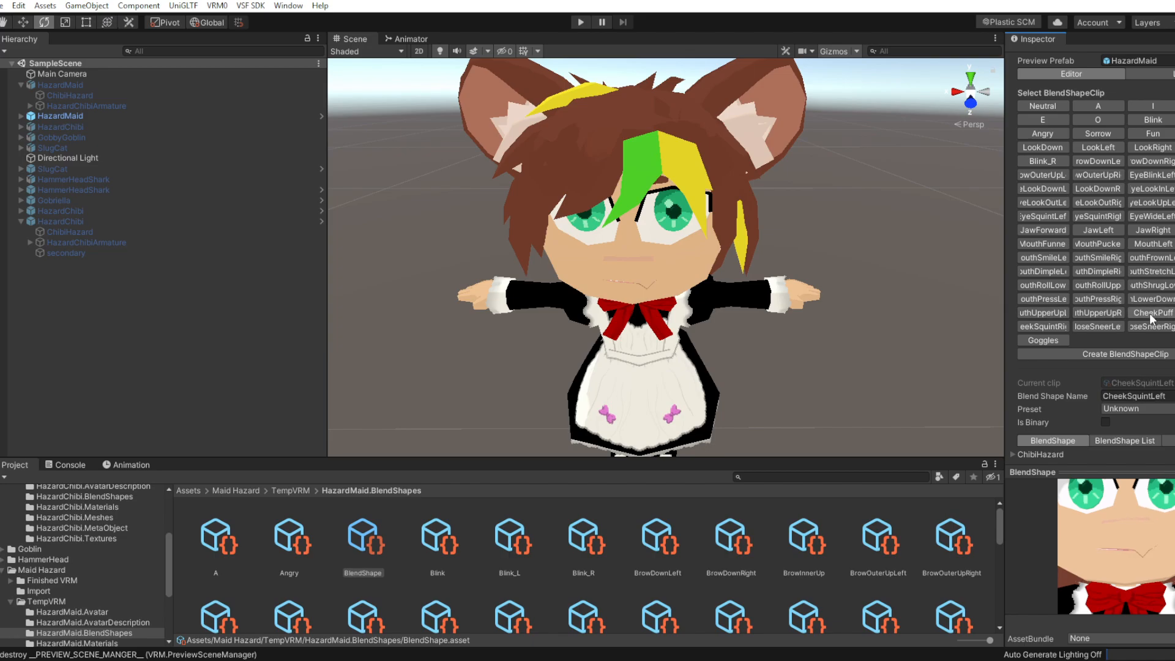
Preview the JawForward, JawLeft, JawRight and MouthFunnel clips, and compare MouthLeft with MouthRight
click(1041, 231)
click(1103, 232)
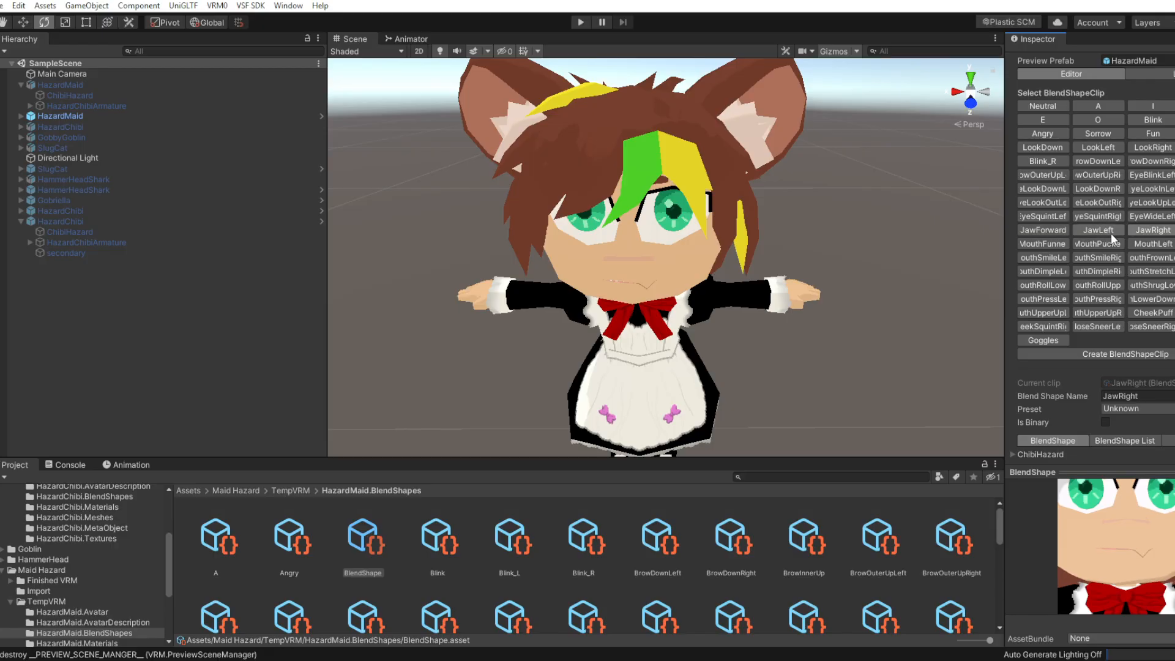
click(1154, 231)
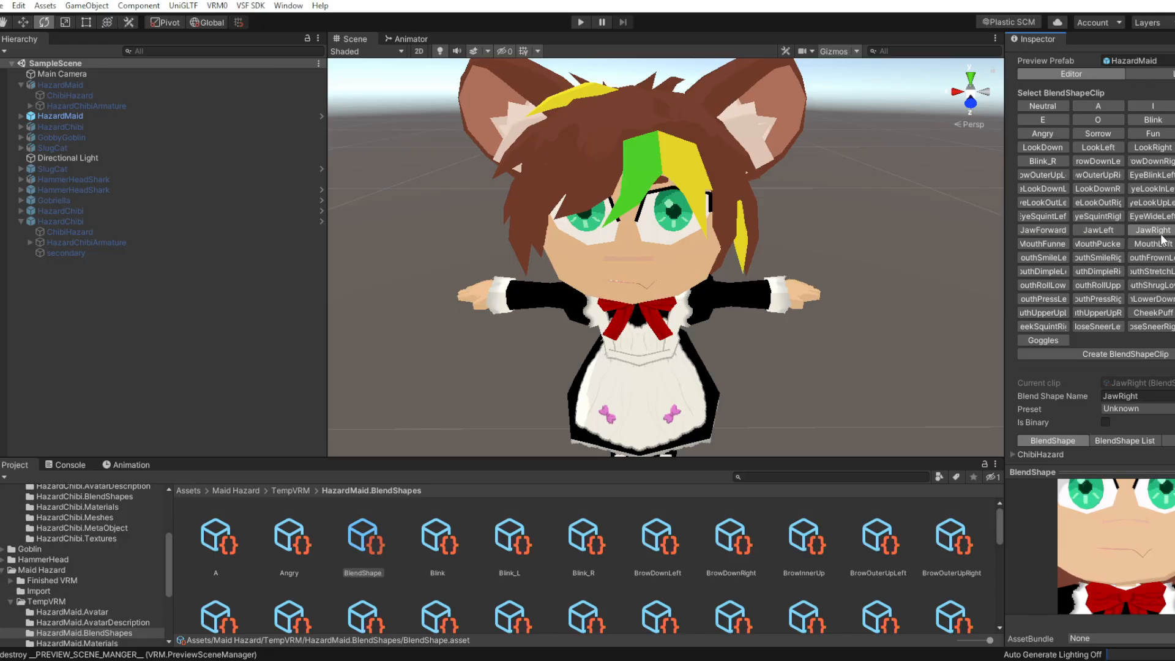
click(1056, 242)
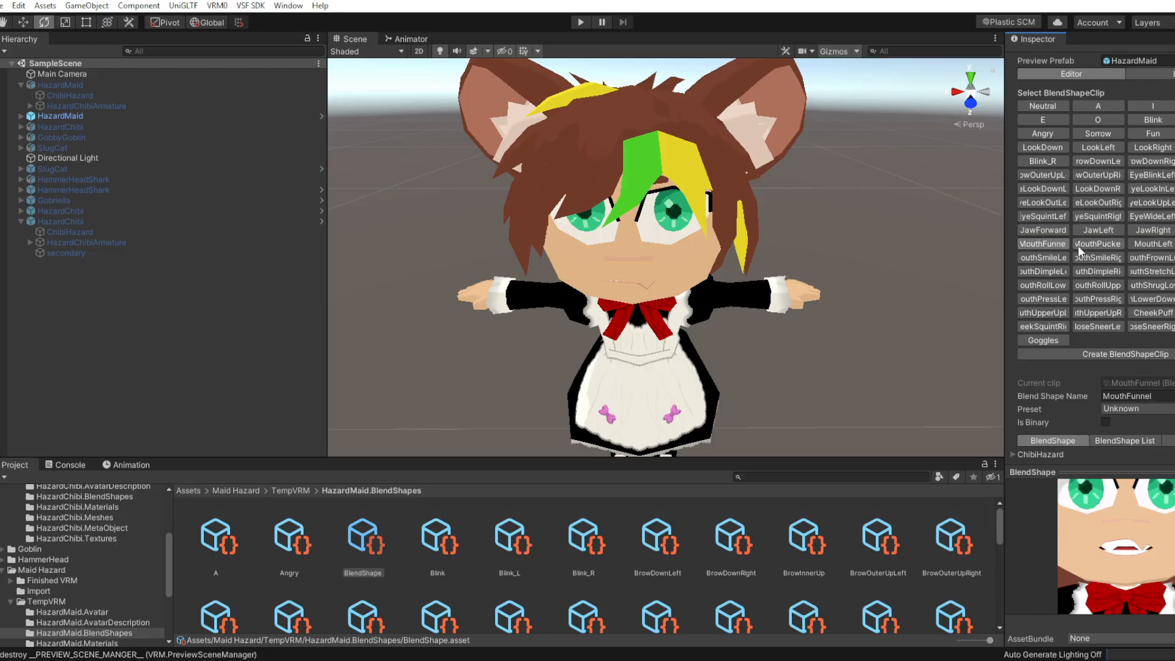
click(1151, 244)
click(1151, 245)
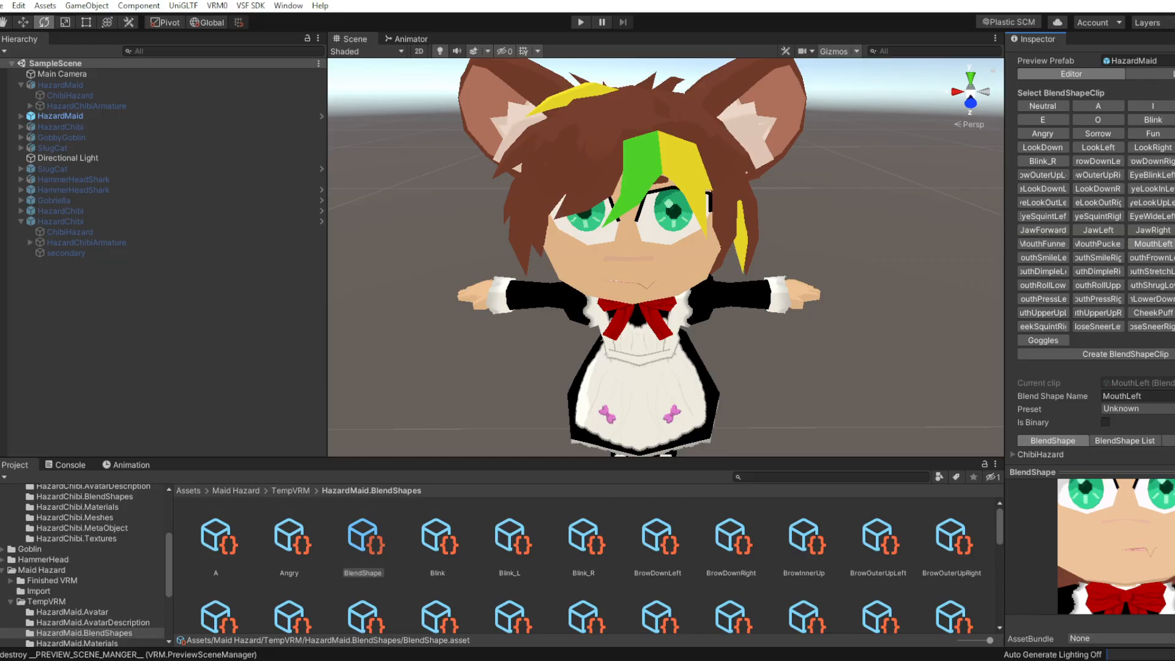
click(1174, 244)
click(1167, 244)
click(1174, 244)
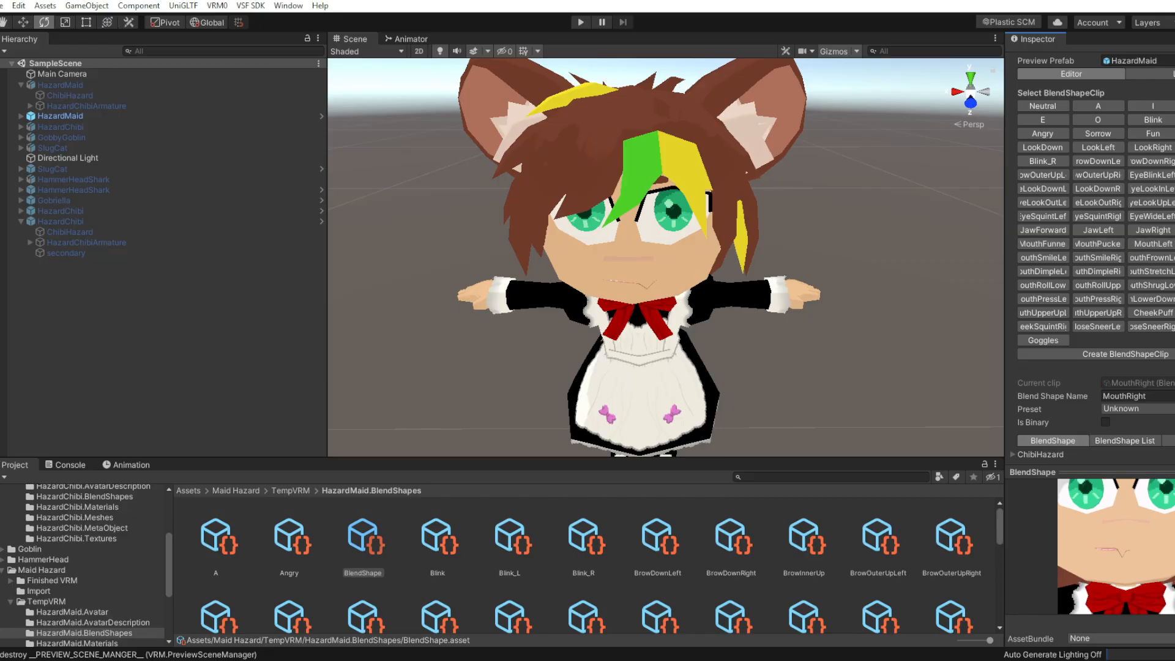
Compare the MouthSmileLeft and MouthSmileRight clips by switching between them, and preview MouthFrownLeft
click(1047, 259)
click(1097, 259)
click(1044, 257)
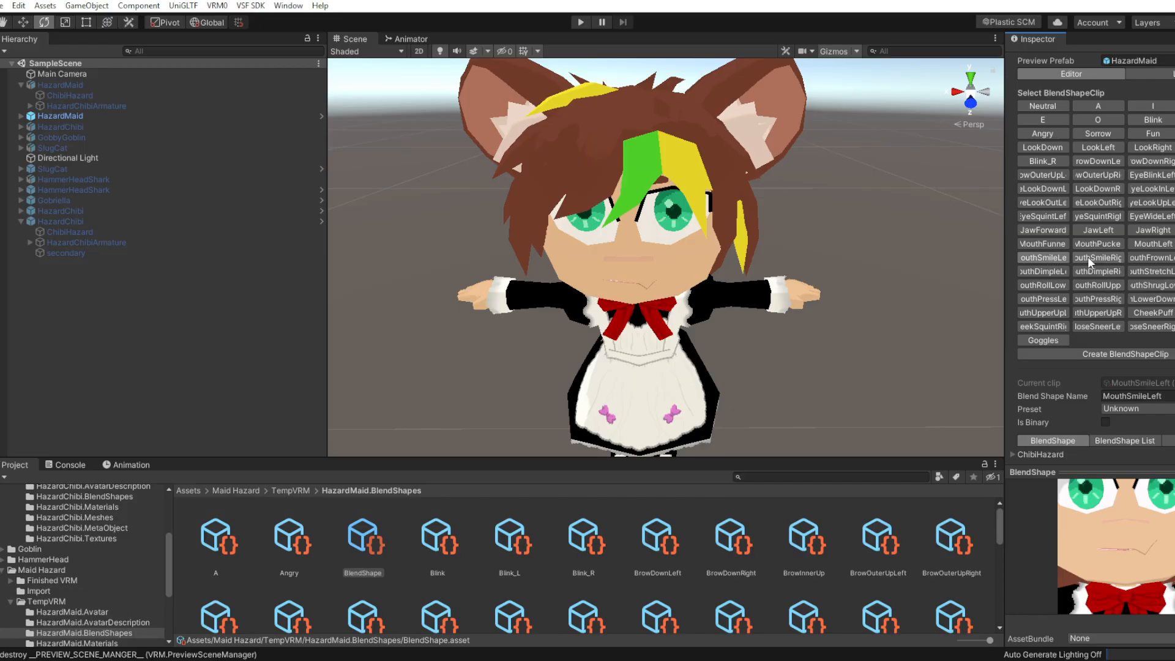
click(1088, 257)
click(1059, 259)
click(1150, 258)
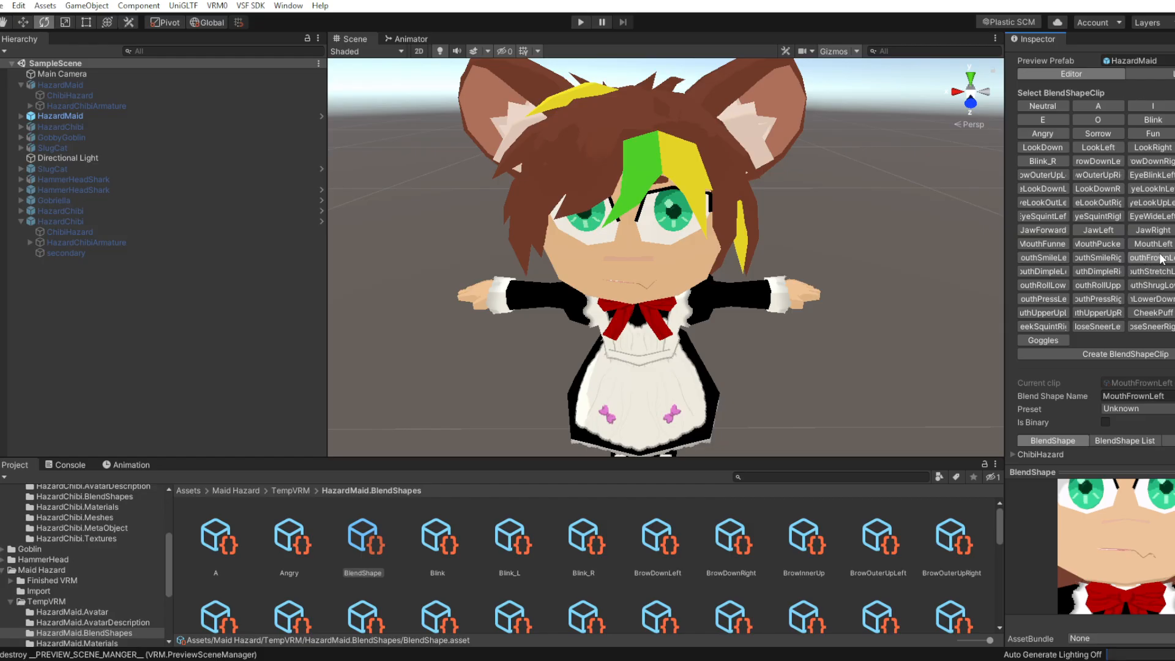
click(1158, 262)
Switch to the Warudo Editor and look through Character 1's settings from Expressions to VRM, briefly expanding the ChibiHazard mesh entry
key(alt+Tab)
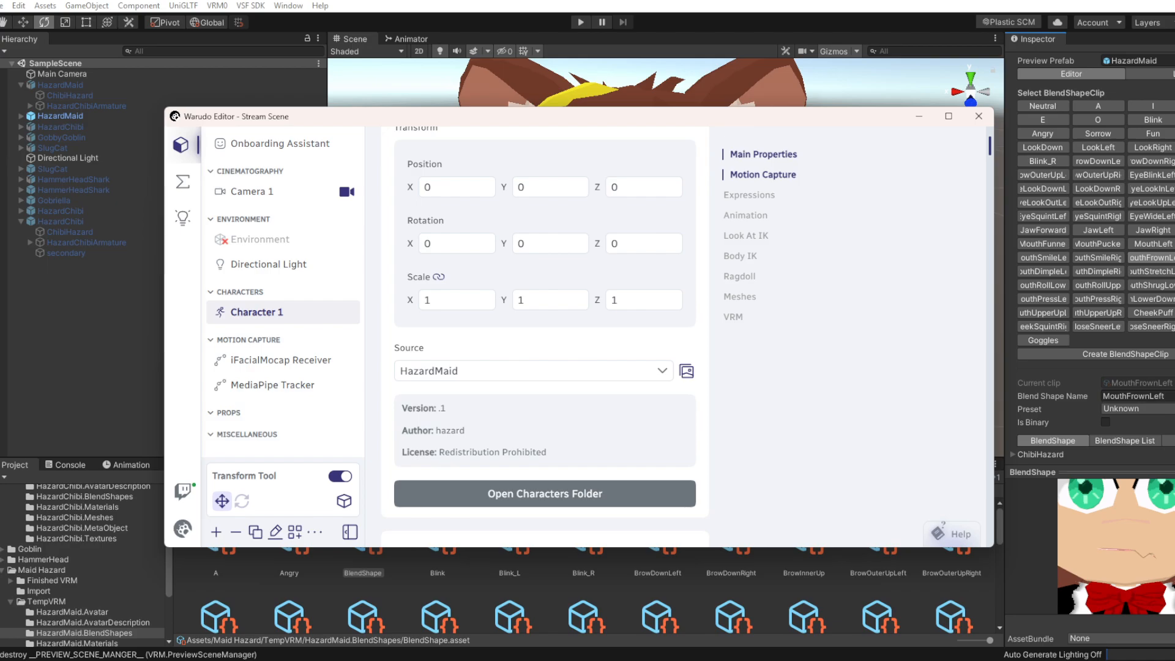
scroll(707, 483, down, 10)
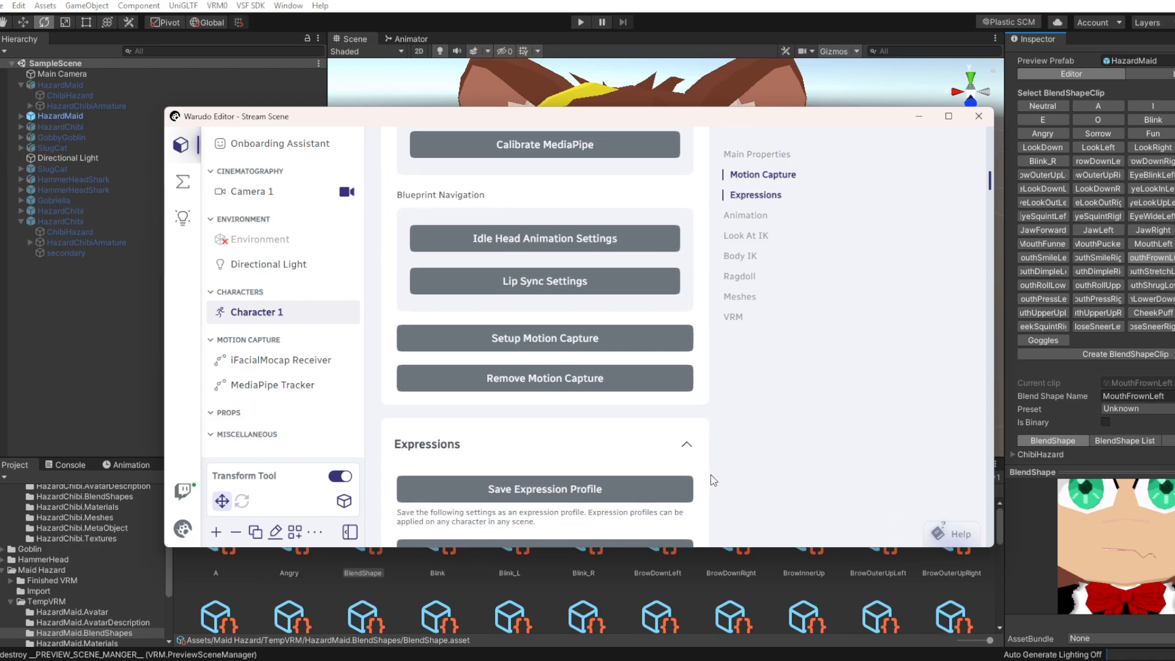
scroll(711, 473, up, 2)
scroll(713, 472, down, 8)
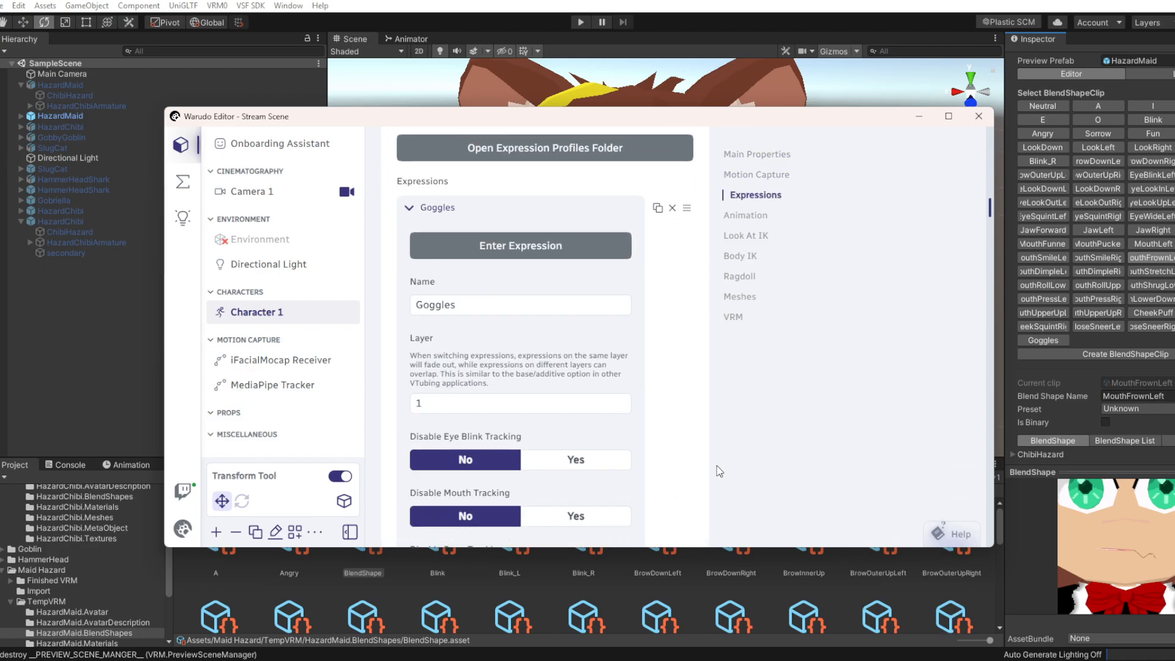
scroll(717, 468, down, 10)
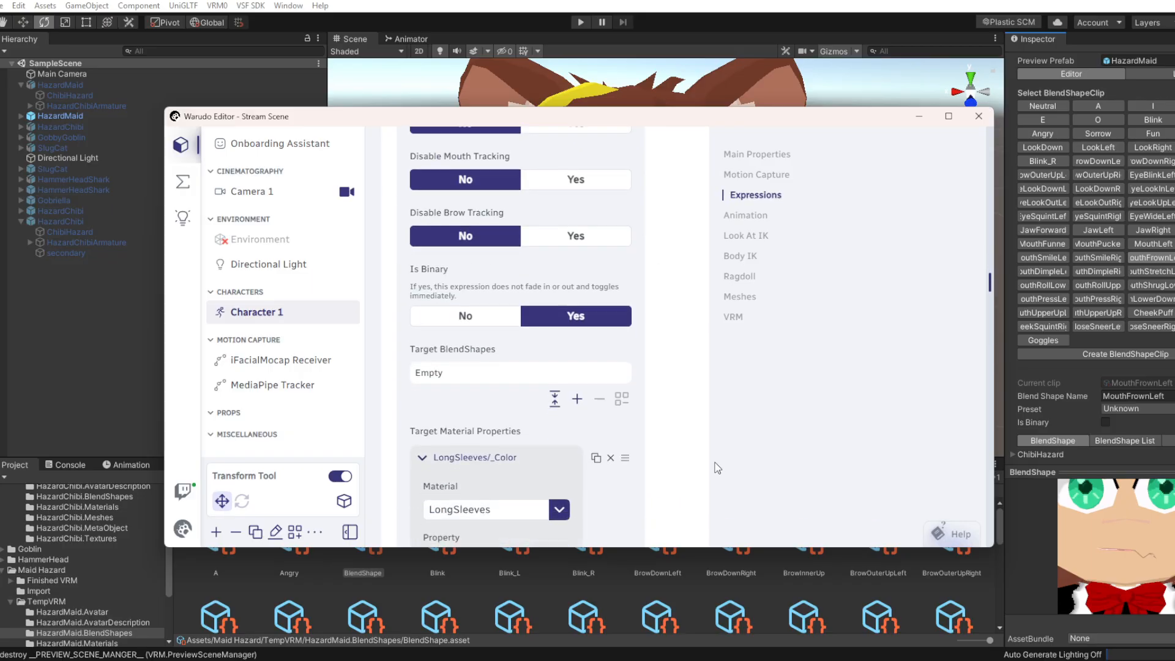
scroll(717, 467, down, 10)
scroll(713, 465, down, 15)
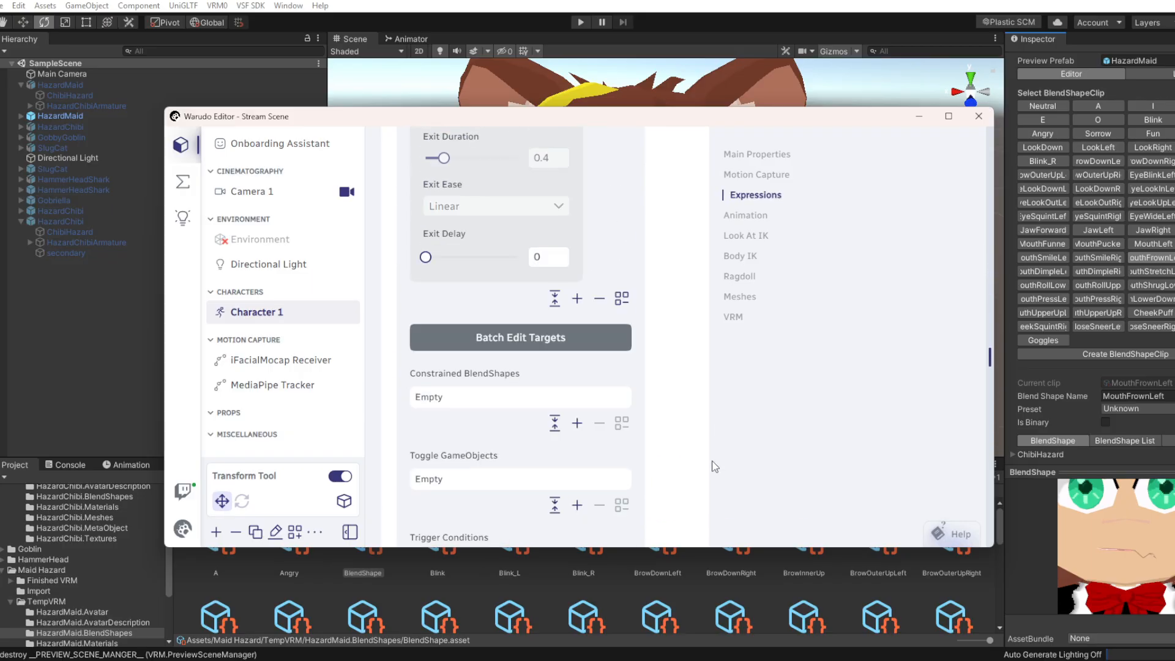
scroll(710, 457, down, 15)
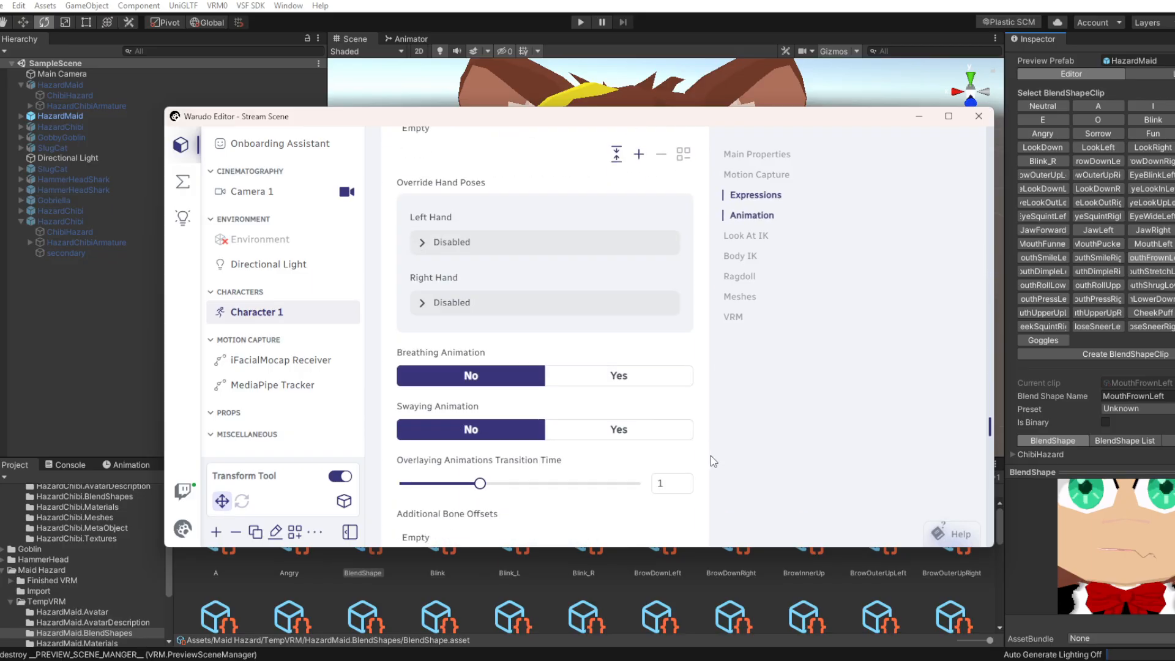
scroll(717, 453, down, 15)
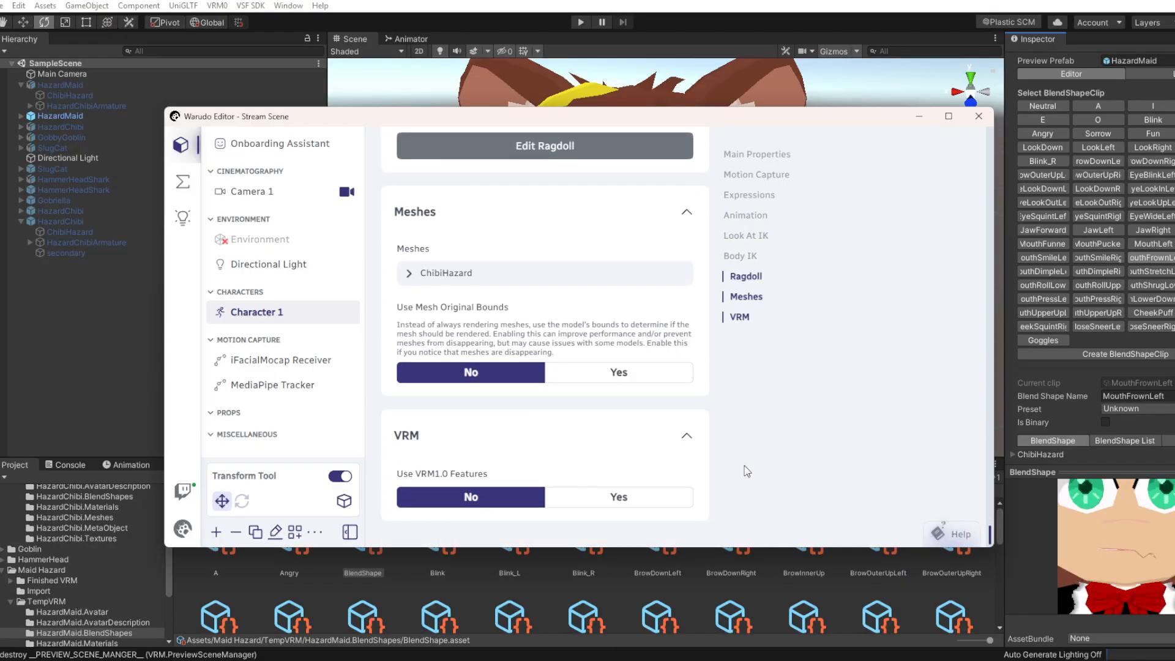
click(410, 274)
click(410, 274)
Review Character 1's Body IK, Look At IK and Animation settings in the Warudo Editor
scroll(769, 483, up, 10)
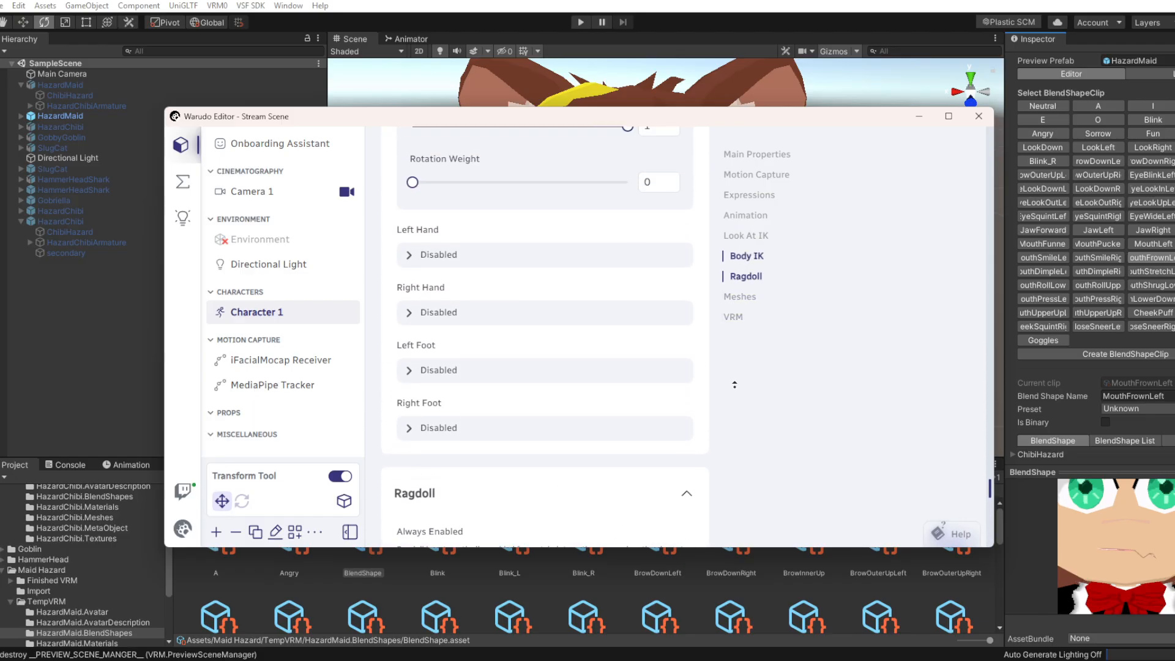
scroll(728, 439, up, 1)
scroll(703, 531, down, 3)
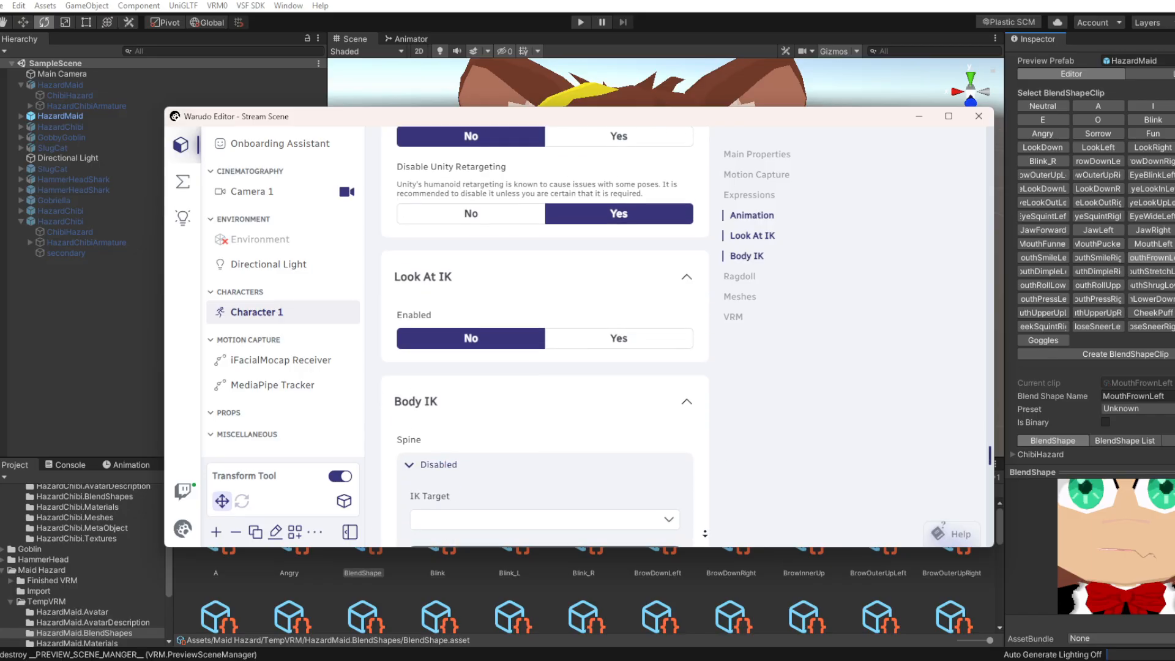
scroll(714, 487, down, 1)
scroll(728, 459, up, 1)
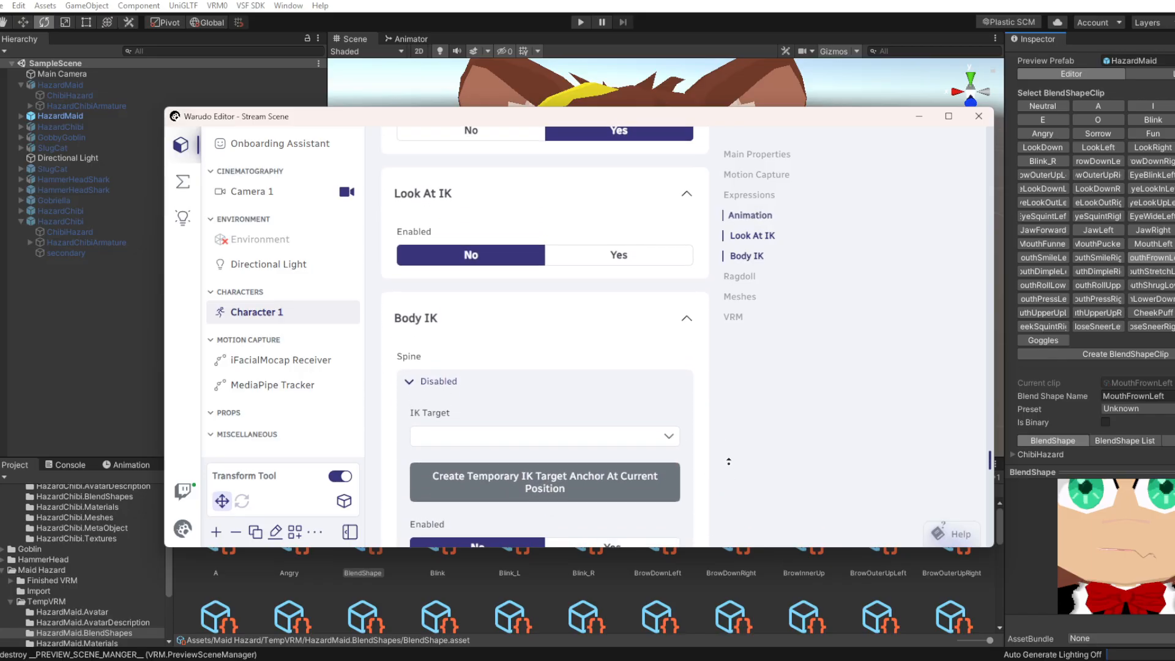
scroll(714, 500, down, 1)
scroll(714, 500, down, 3)
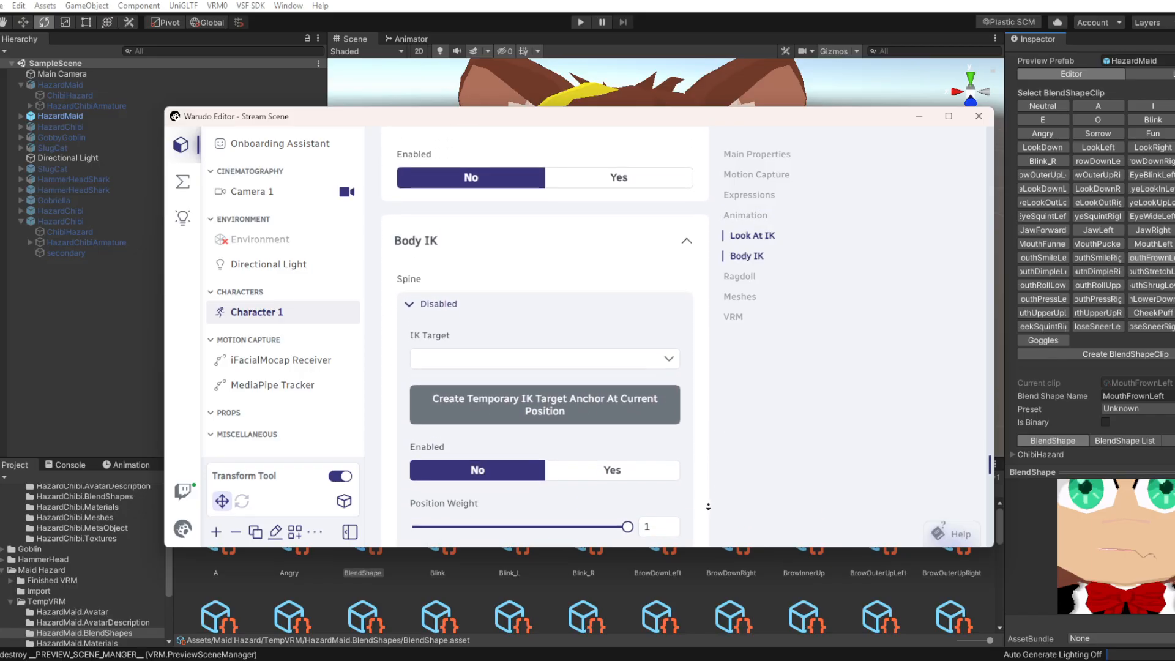
scroll(709, 502, down, 1)
scroll(746, 432, up, 8)
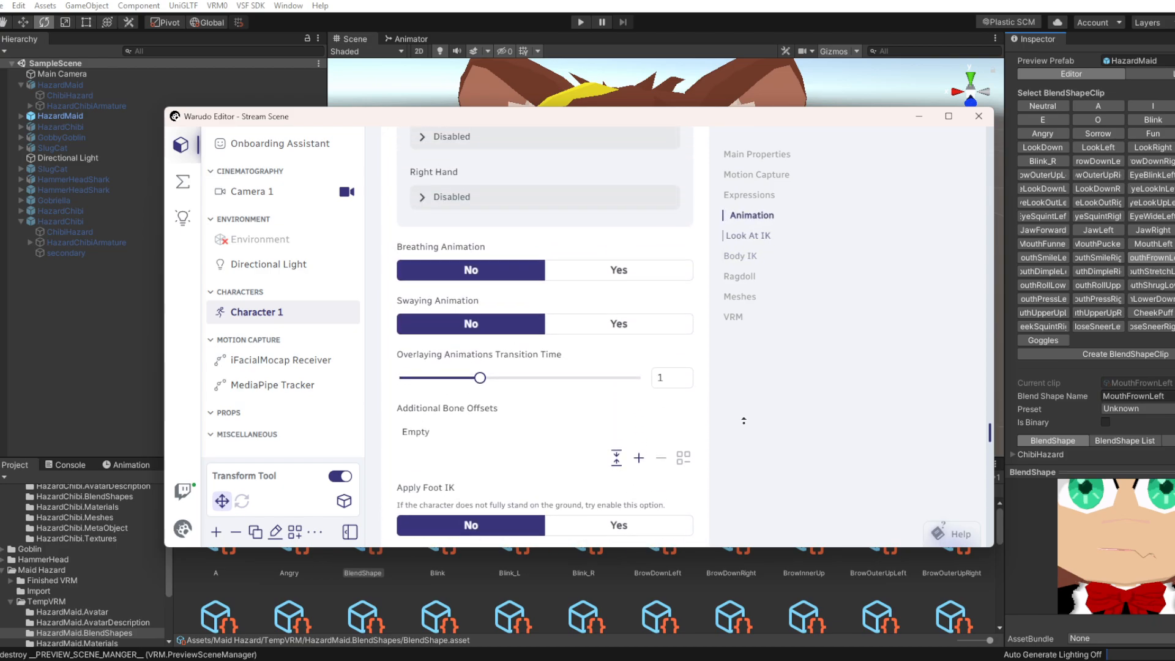
scroll(747, 432, up, 2)
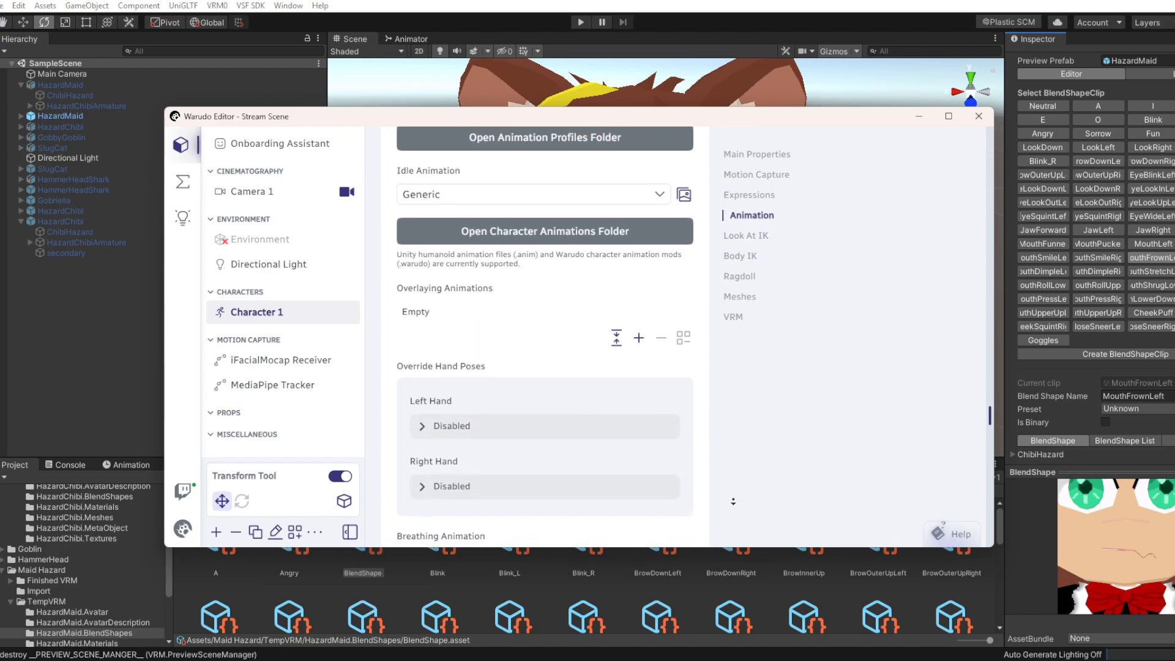
scroll(743, 425, up, 10)
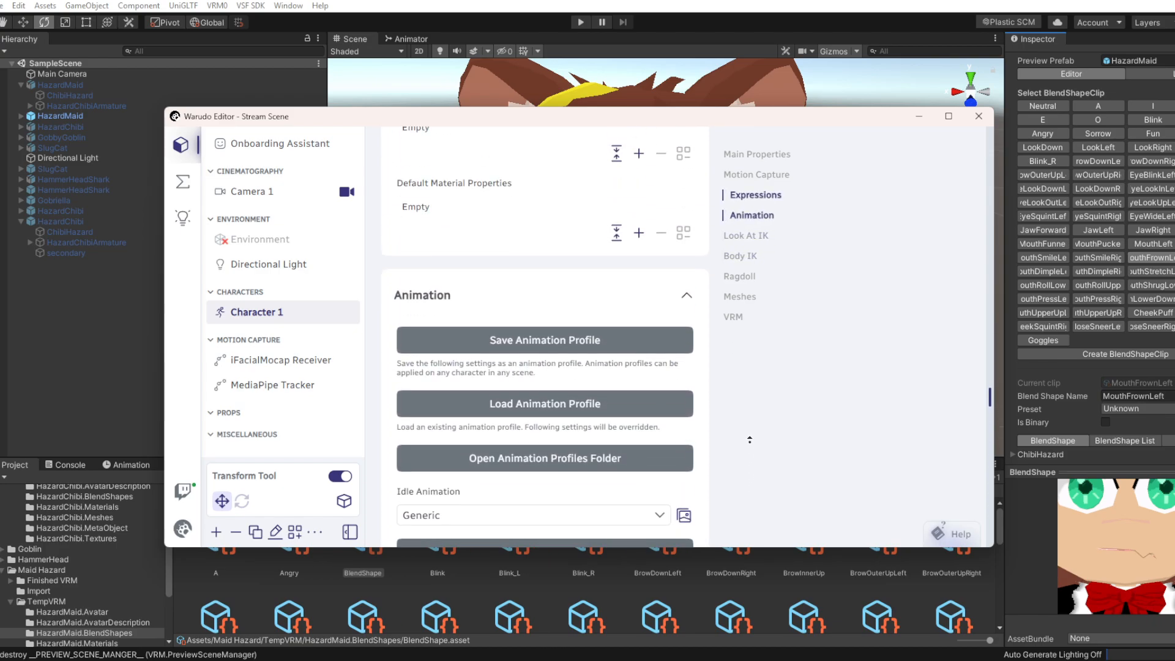
Review Character 1's Expressions settings, including the sleeve material properties and Goggles blend shape targets, and return to Motion Capture
scroll(749, 433, up, 5)
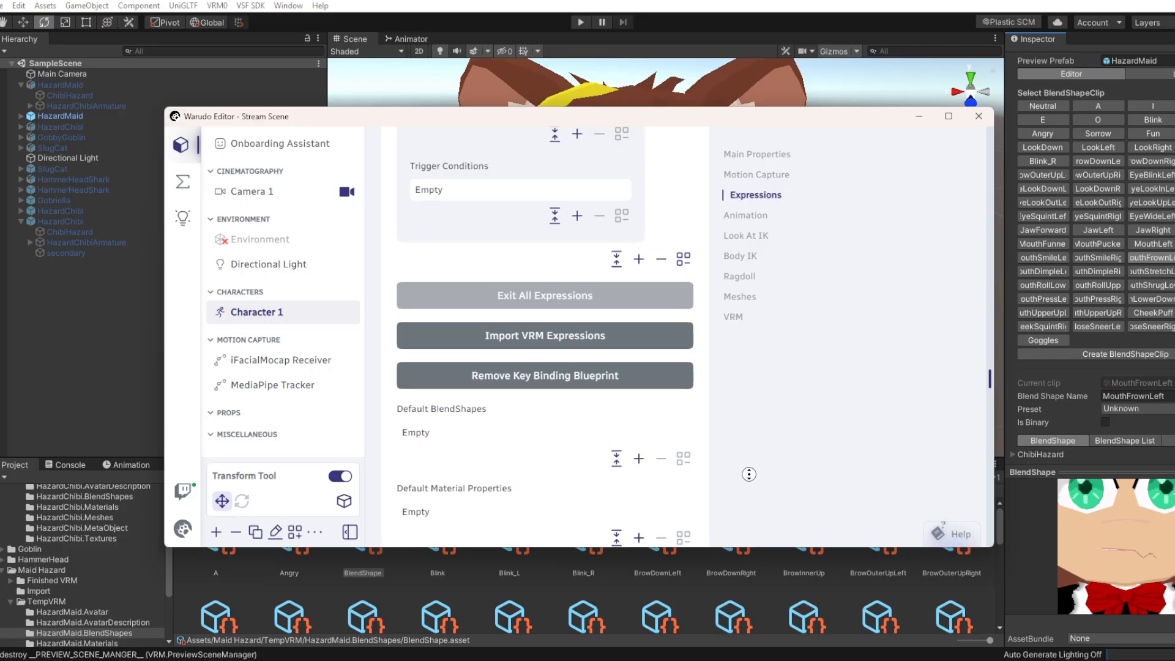
middle_click(750, 474)
scroll(752, 480, up, 10)
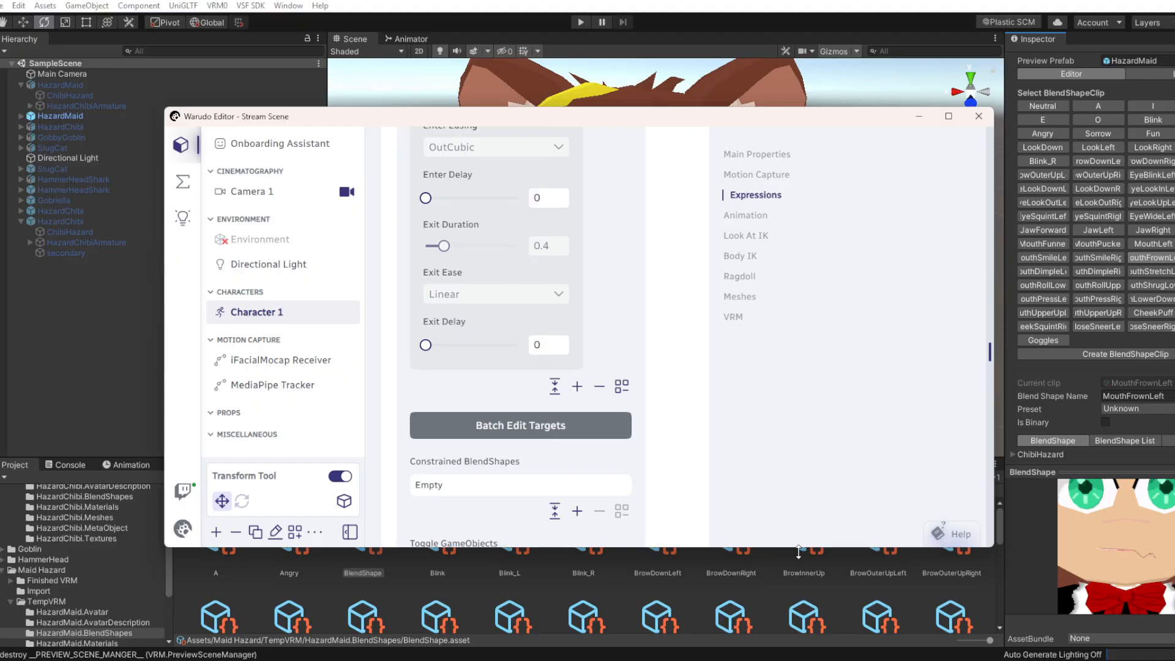
scroll(748, 489, down, 1)
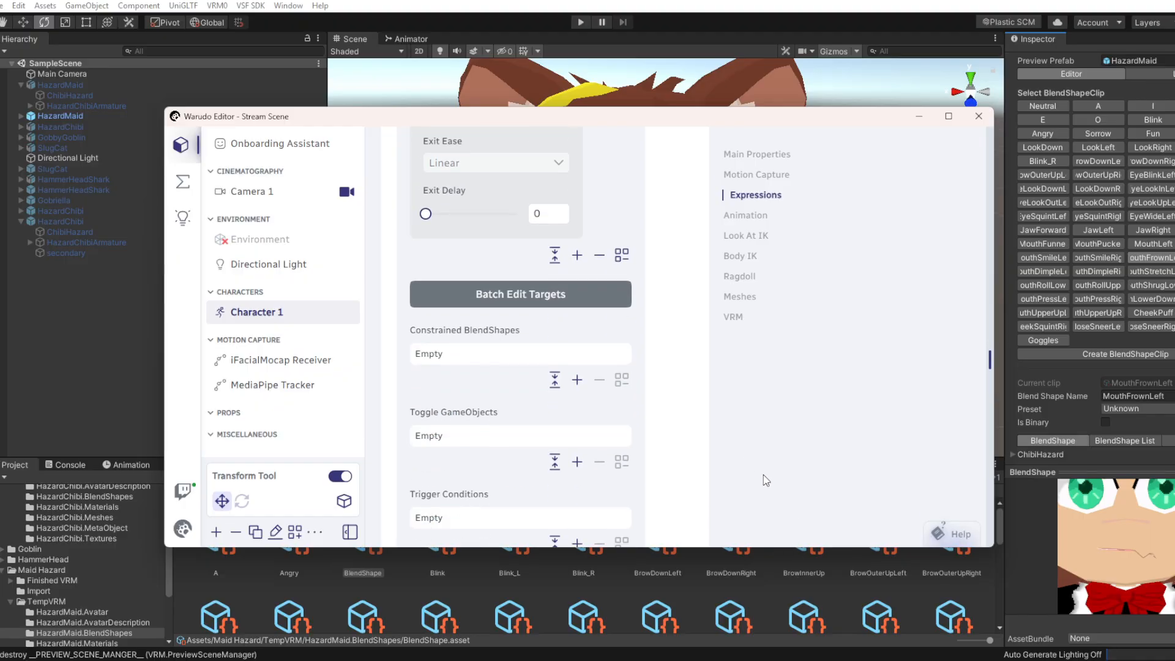
scroll(774, 489, down, 1)
scroll(776, 368, up, 9)
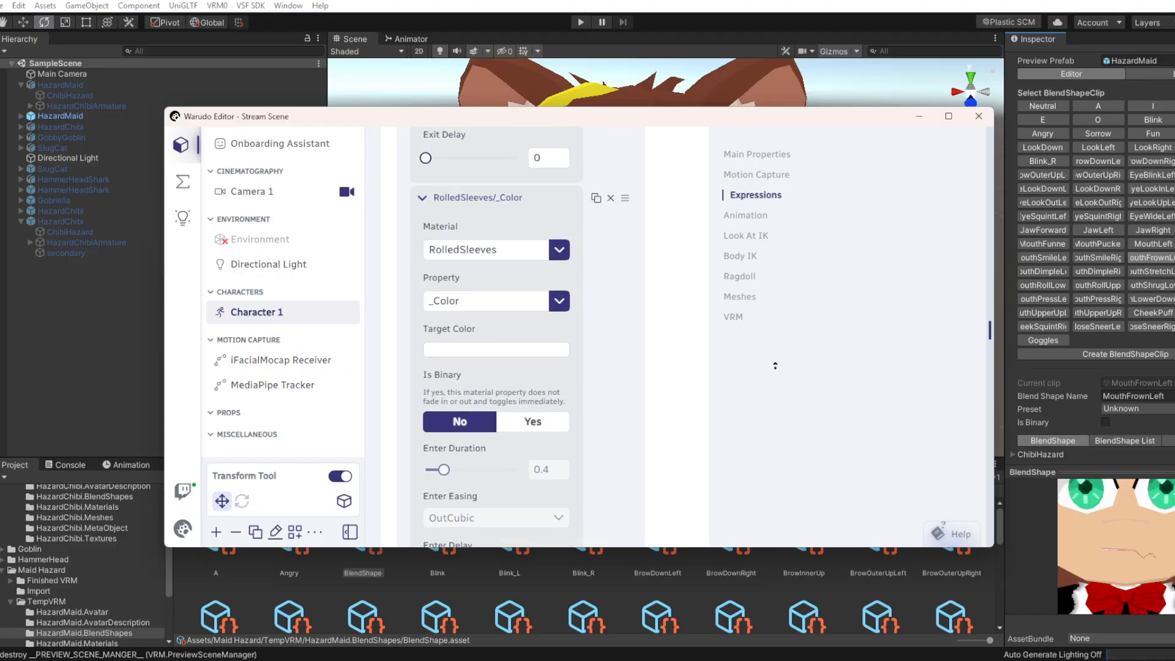
scroll(780, 374, up, 15)
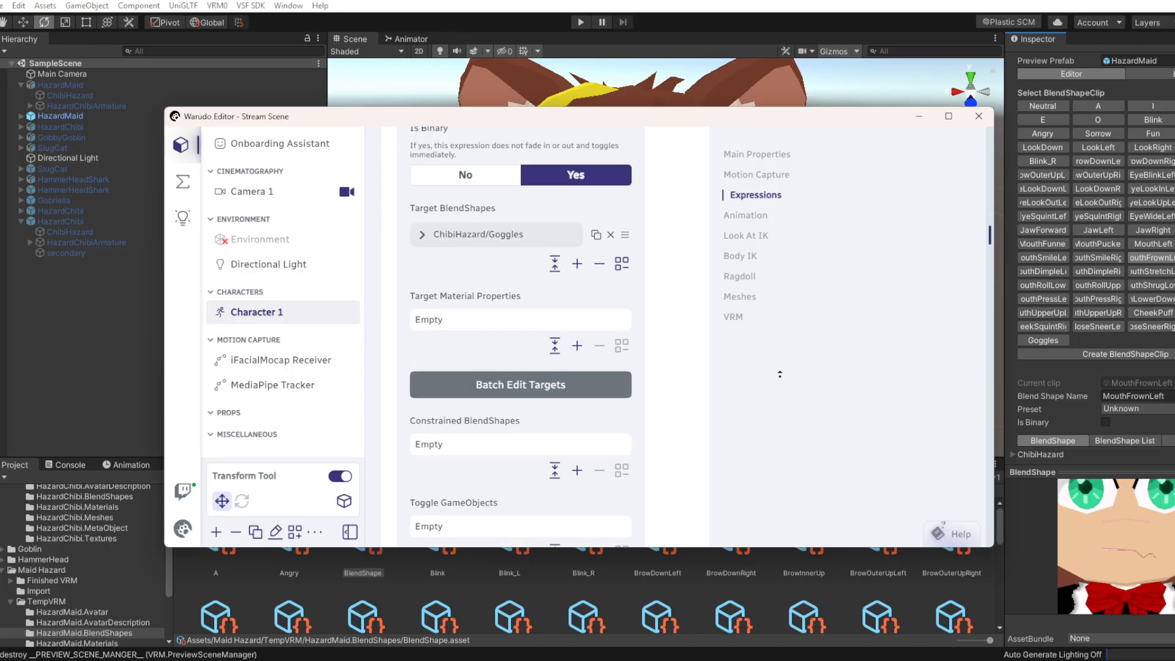
scroll(769, 424, up, 6)
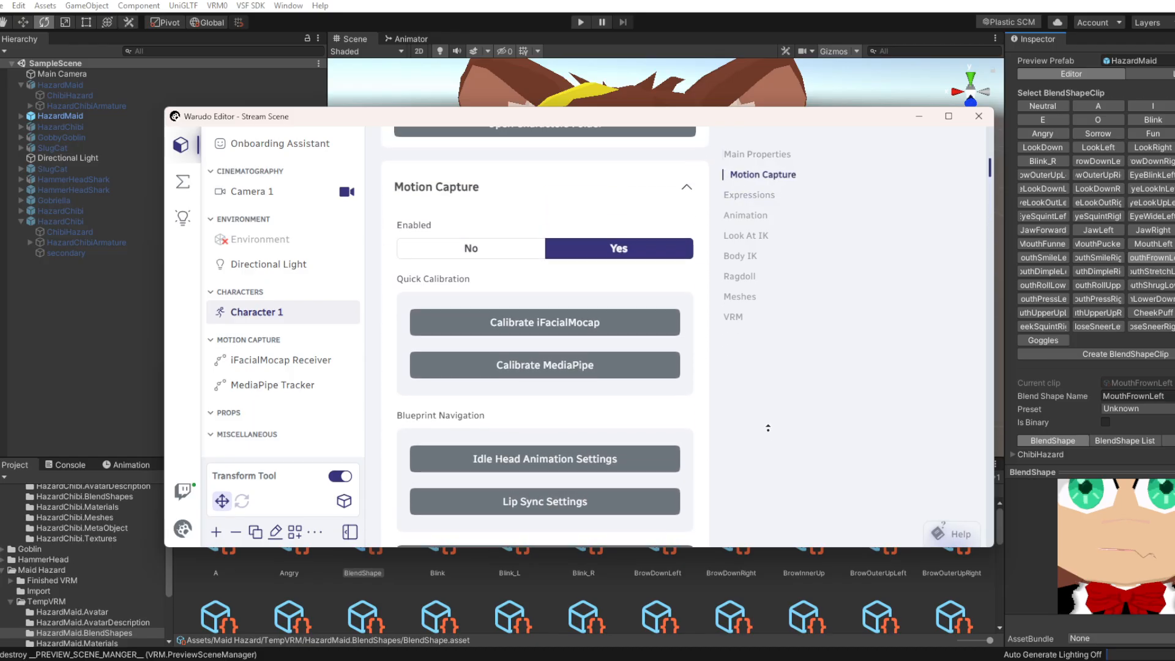
Review Character 1's Motion Capture and Expressions settings, including the Goggles expression options
scroll(755, 484, down, 5)
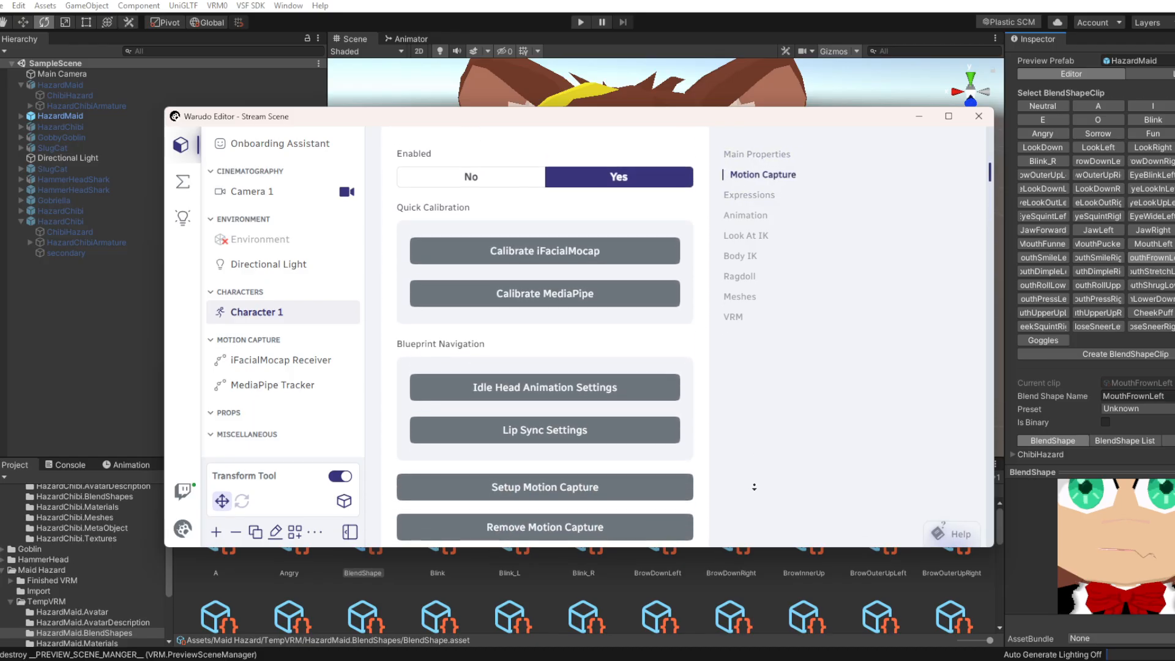
scroll(747, 465, up, 5)
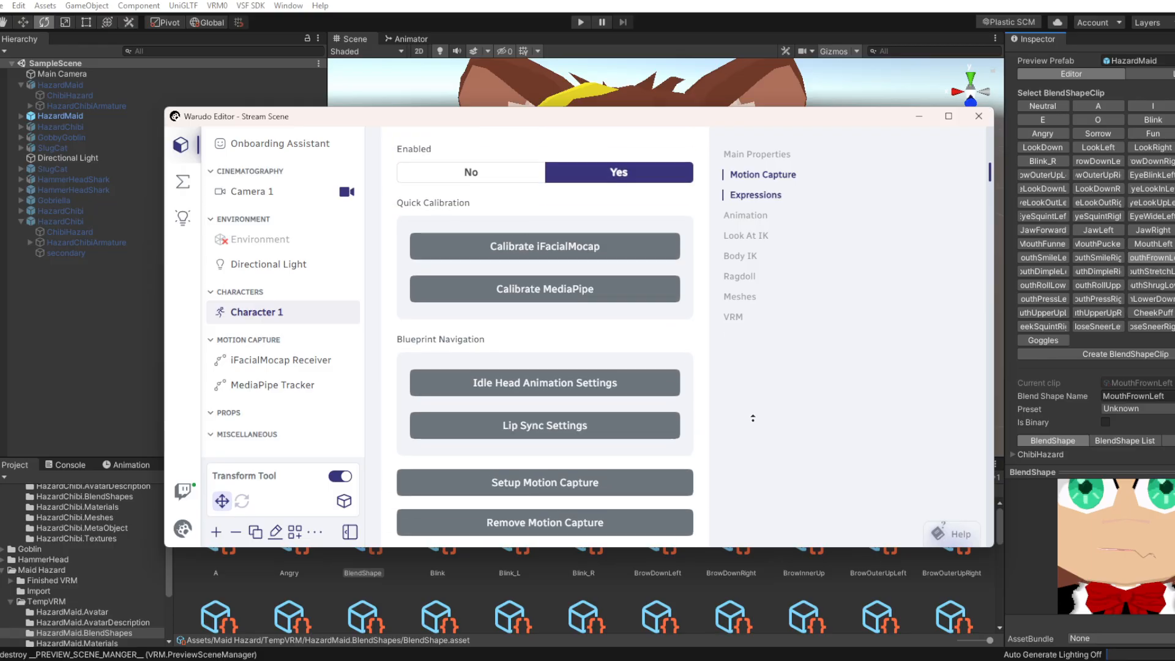
scroll(741, 471, down, 3)
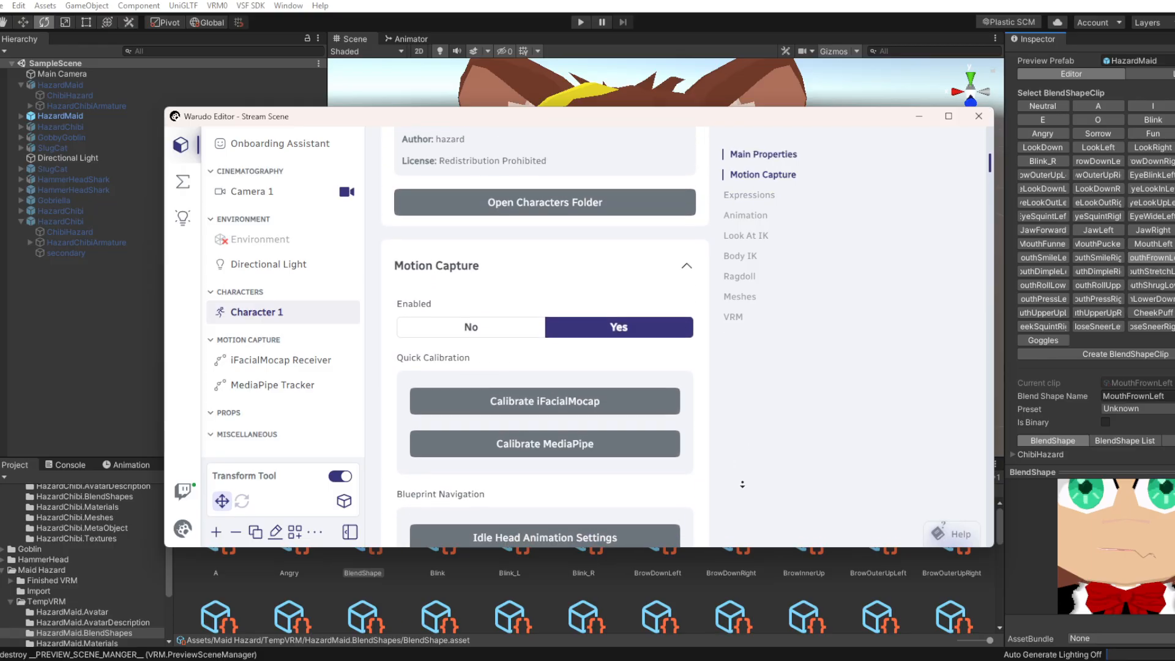
scroll(734, 487, down, 1)
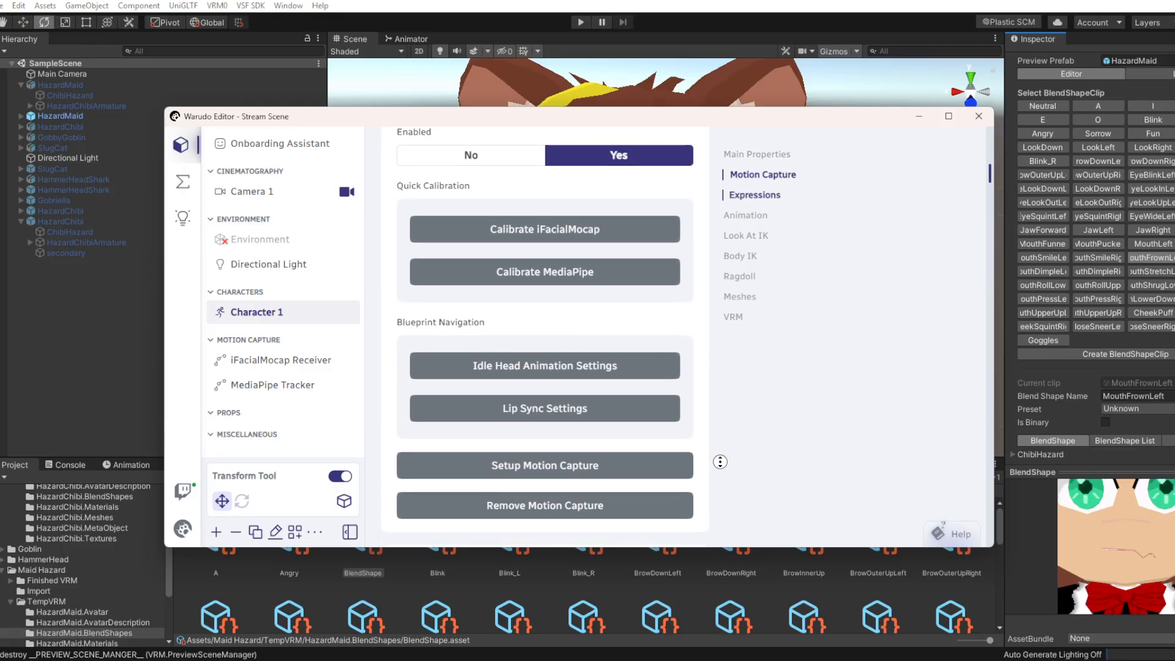
scroll(716, 434, up, 1)
scroll(715, 434, up, 10)
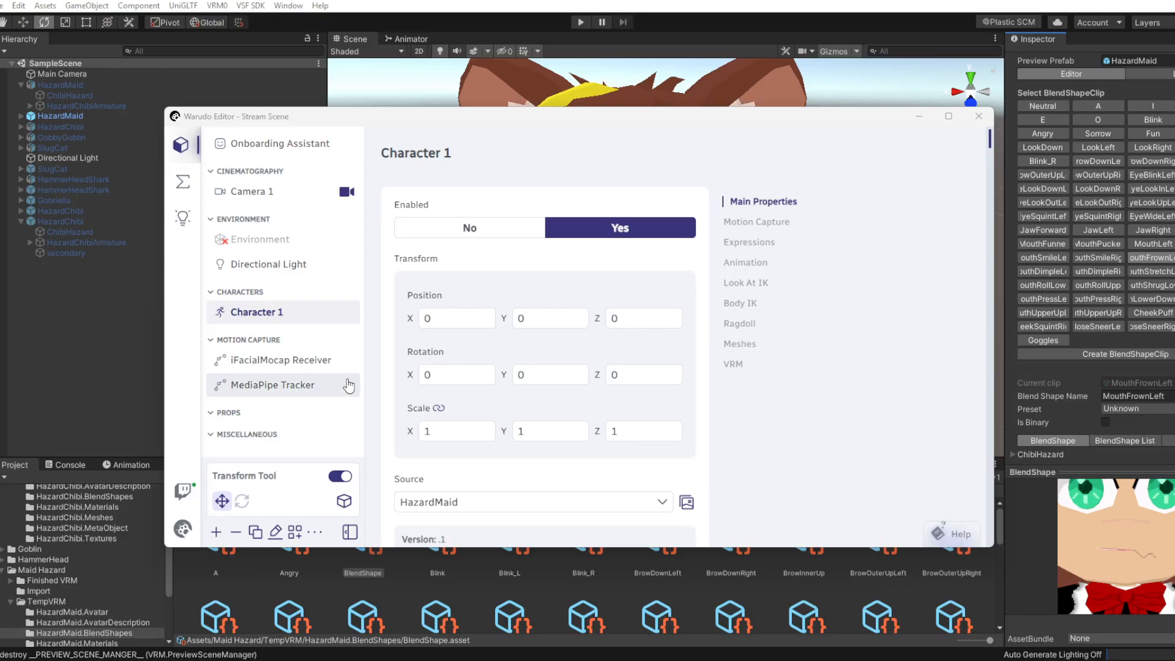
click(753, 223)
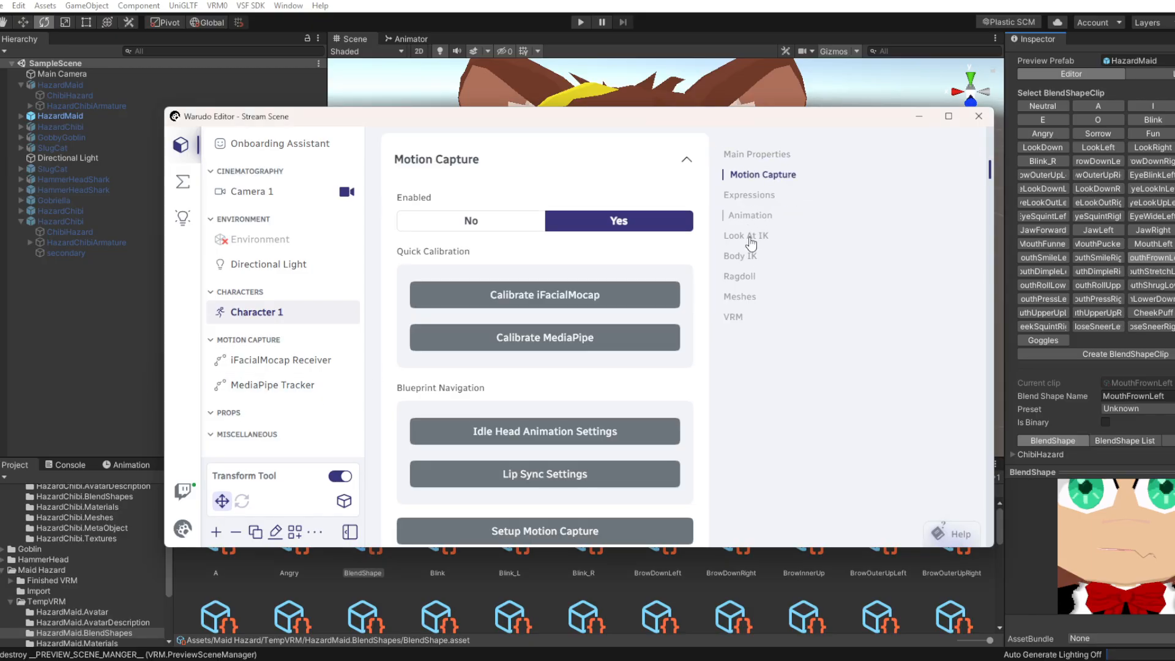
scroll(762, 406, down, 5)
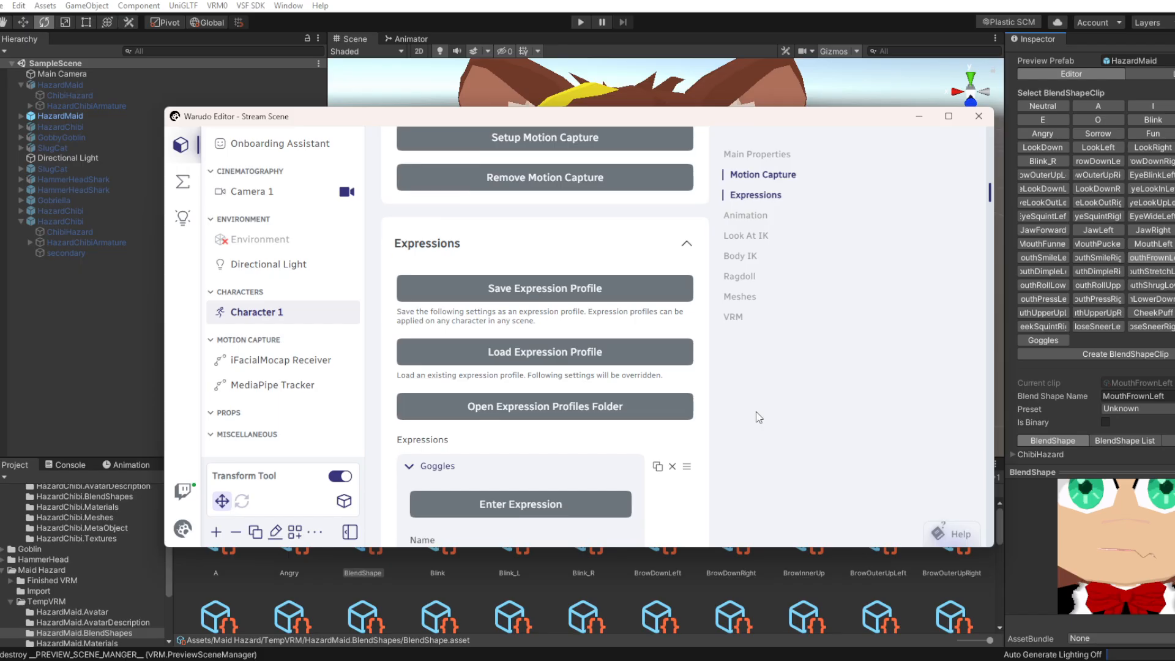
scroll(756, 417, down, 3)
scroll(753, 419, down, 3)
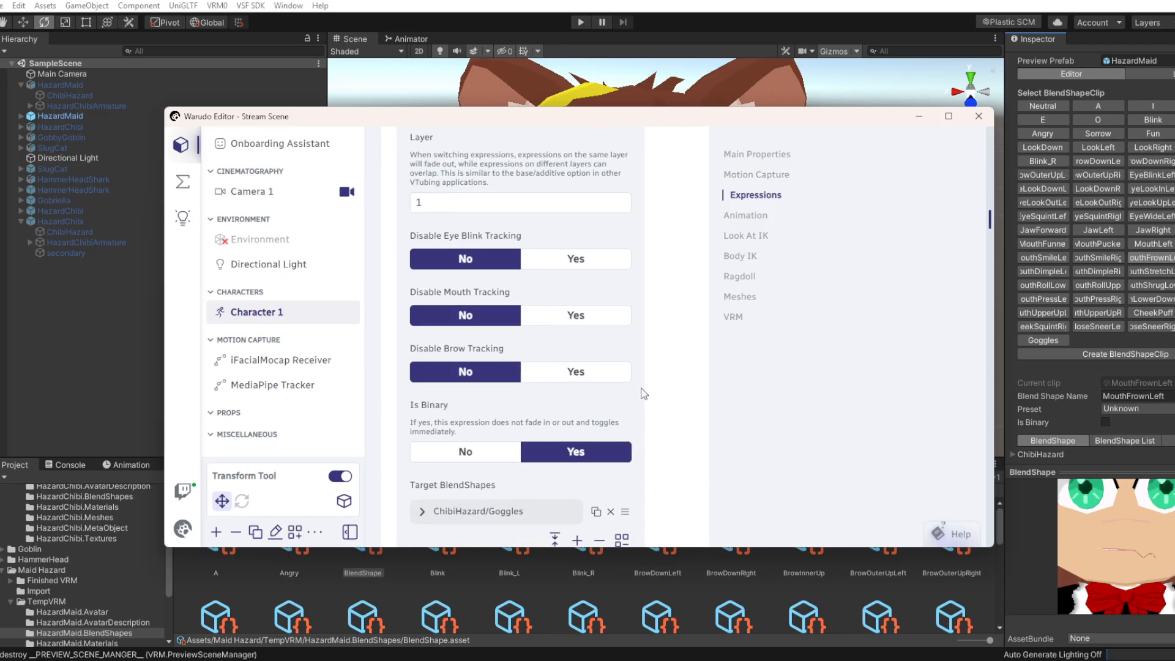
Open the iFacialMocap Receiver's blendshape mapping configuration and move the MediaPipe Tracker window out of the way
click(254, 361)
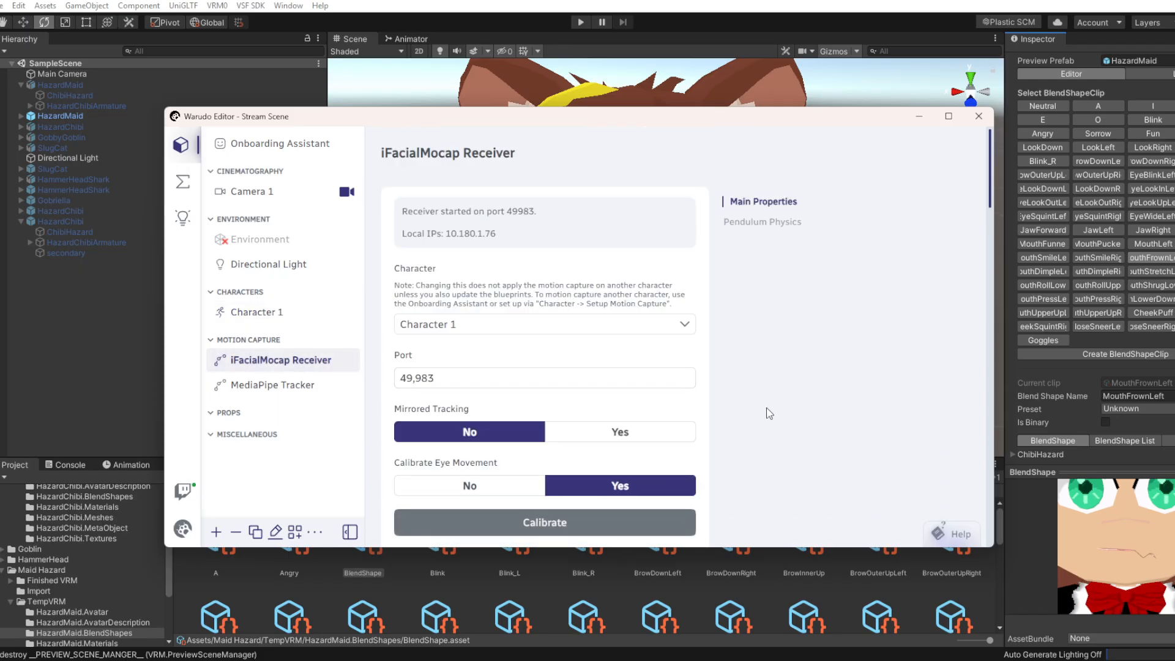
scroll(759, 415, down, 3)
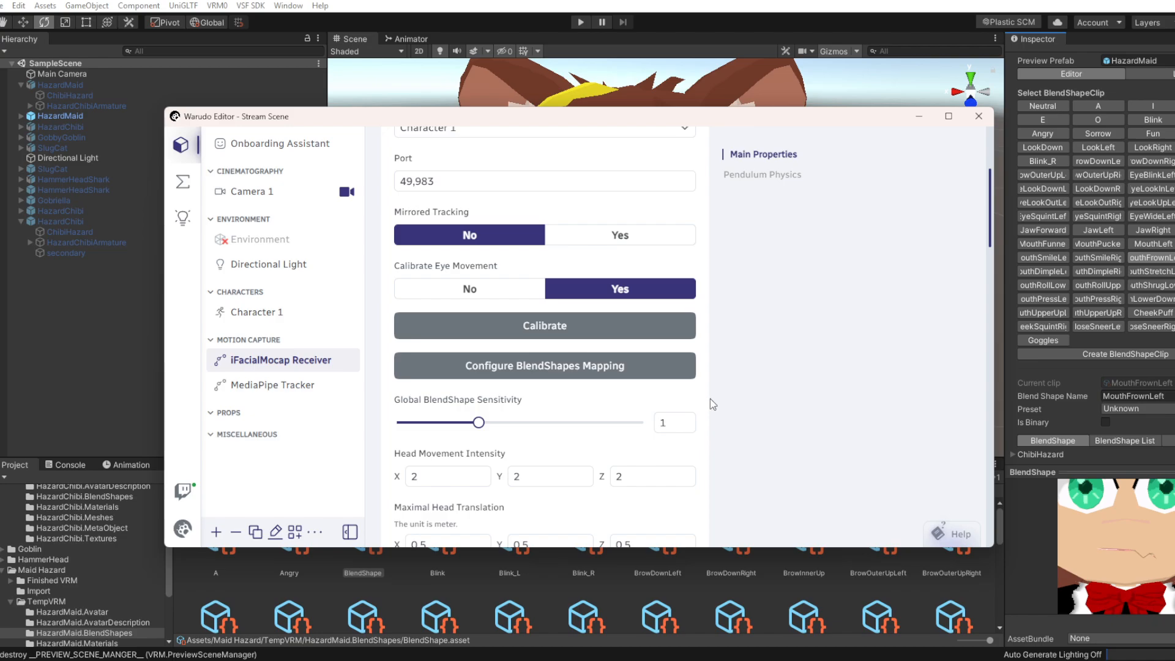
scroll(713, 404, down, 10)
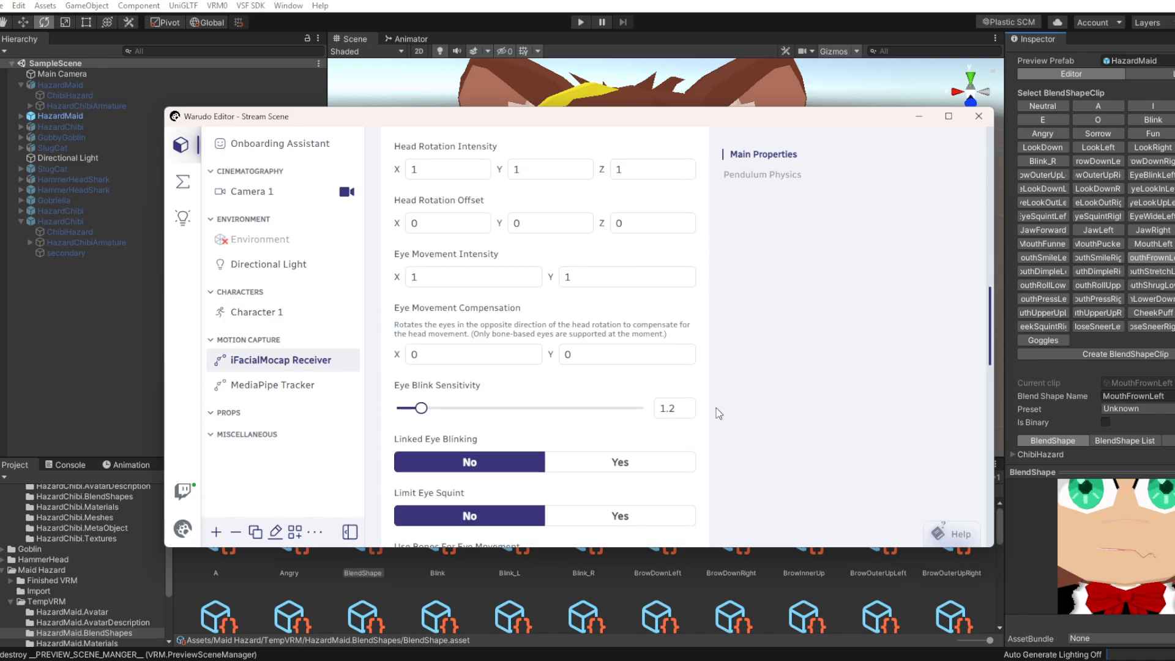
scroll(716, 407, down, 15)
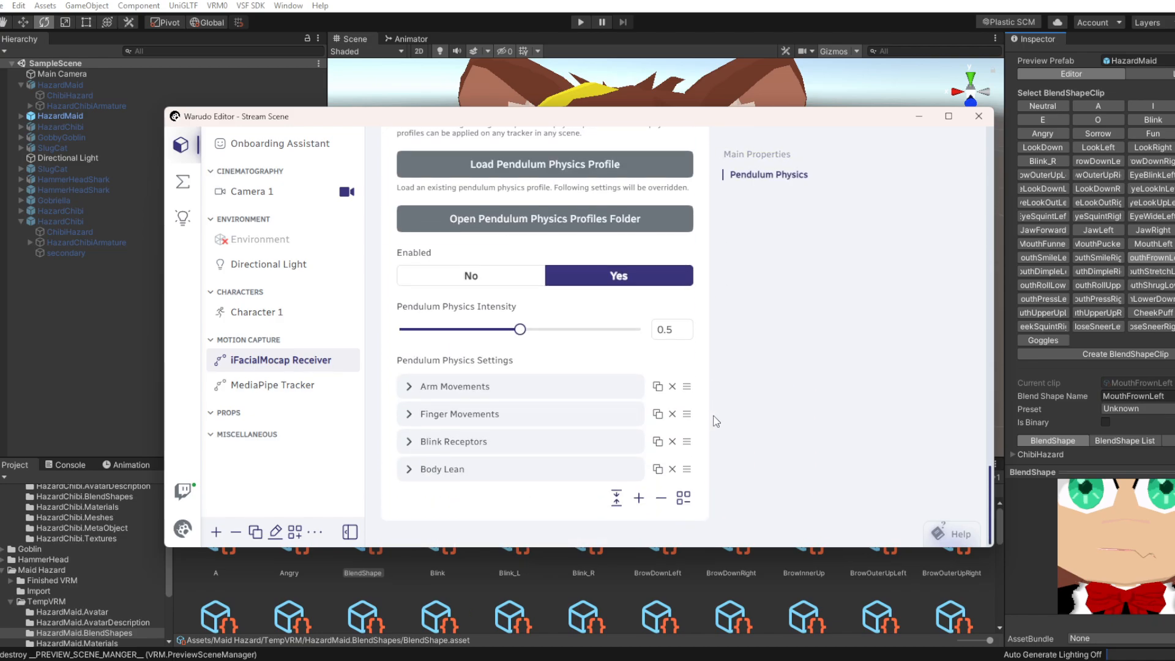
scroll(716, 421, up, 15)
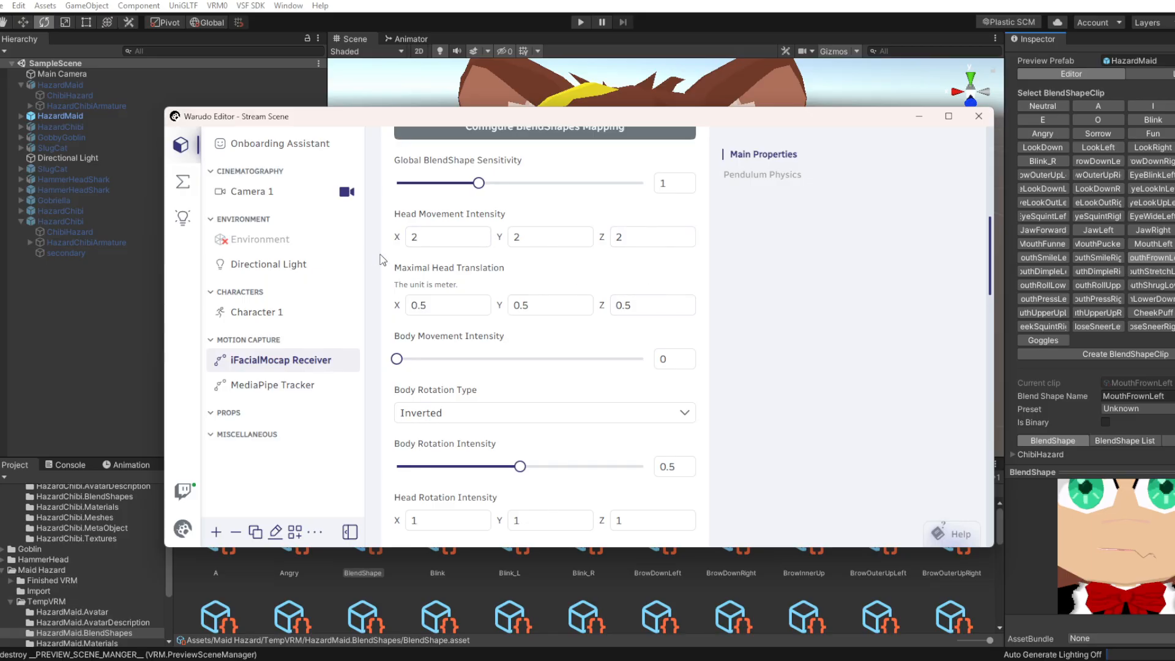
scroll(379, 259, up, 6)
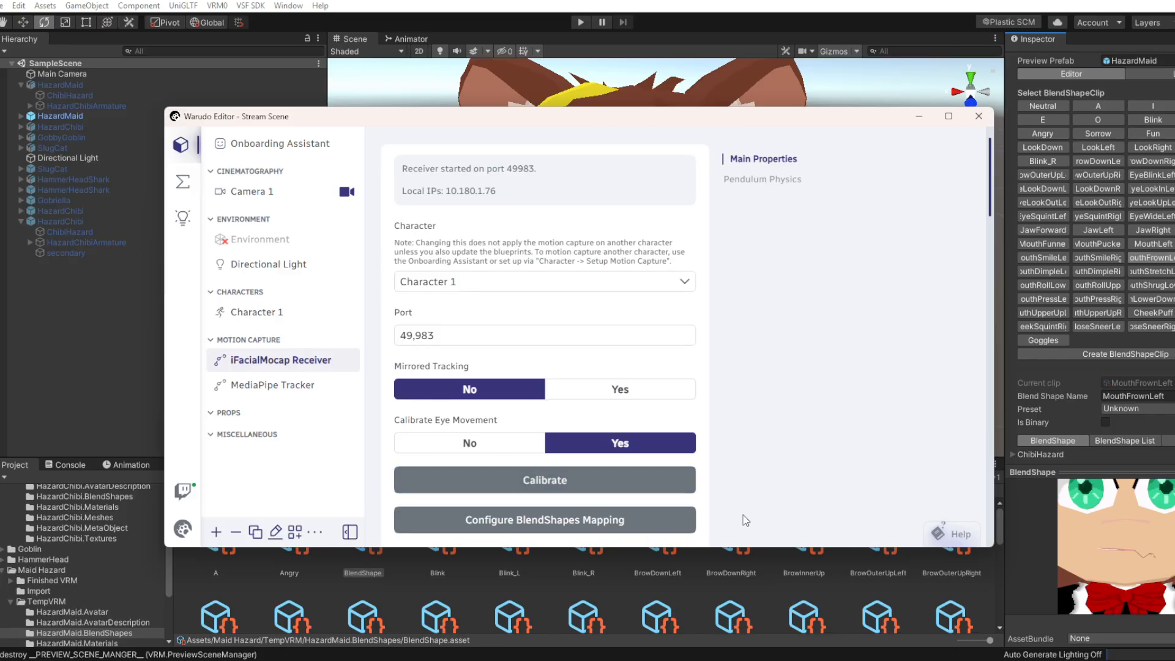
scroll(687, 515, down, 1)
scroll(688, 515, down, 1)
click(574, 389)
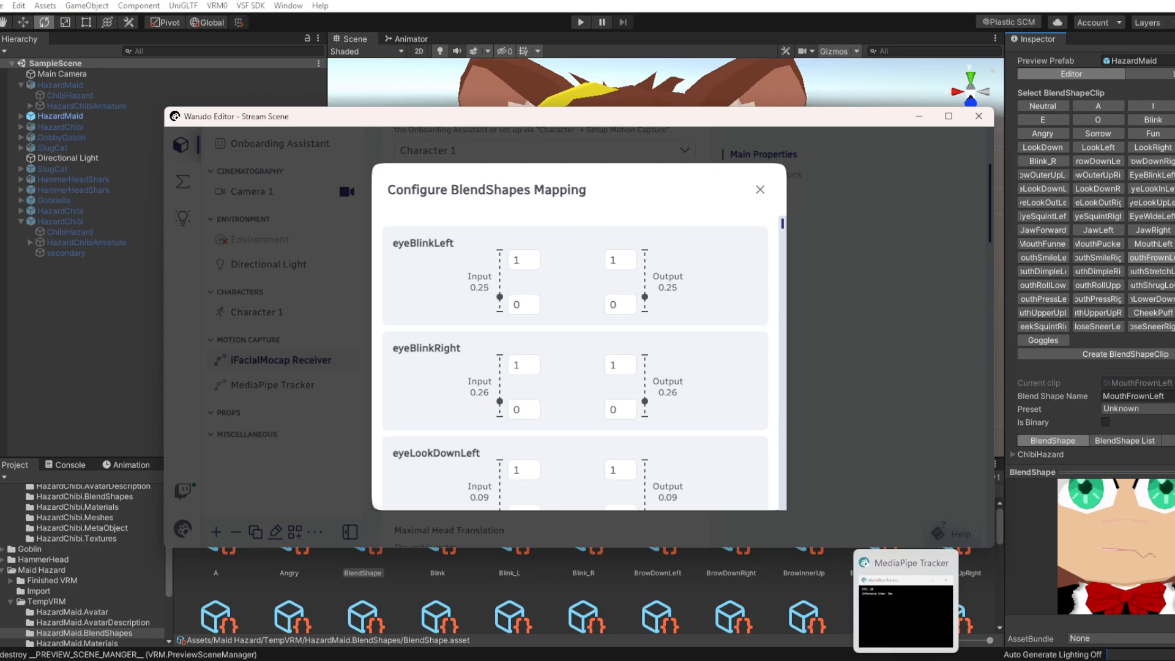
click(836, 659)
drag(635, 54, 0, 72)
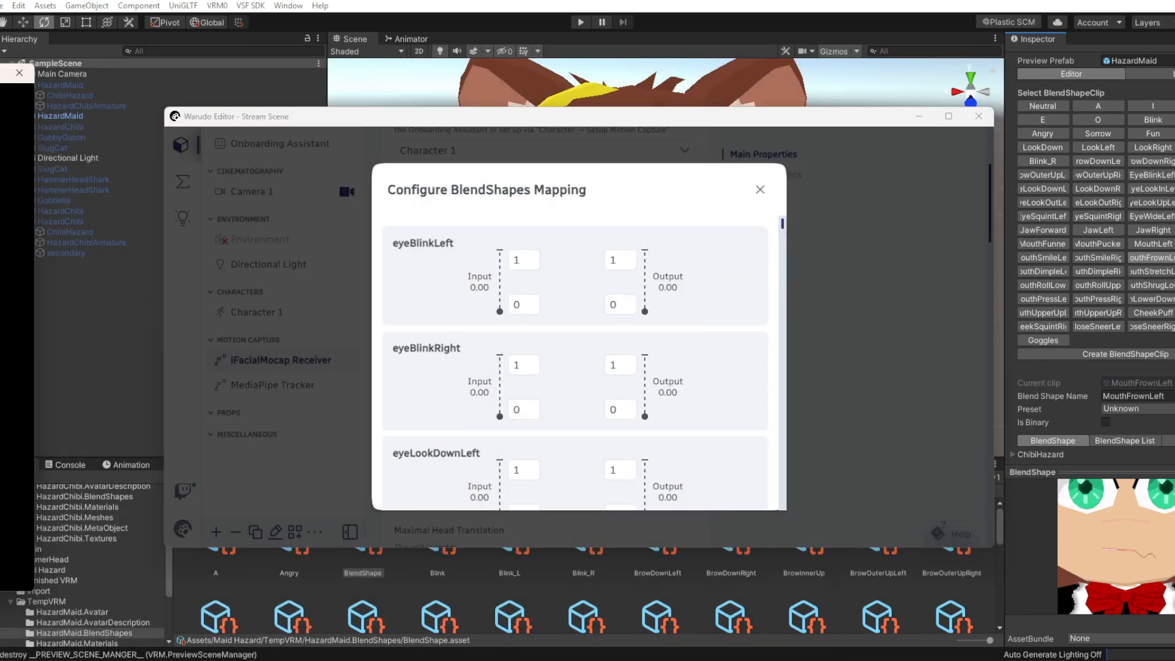
Examine the live input and output values of the eye, jaw, mouth, cheek and nose blendshapes in the mapping list
scroll(655, 409, down, 15)
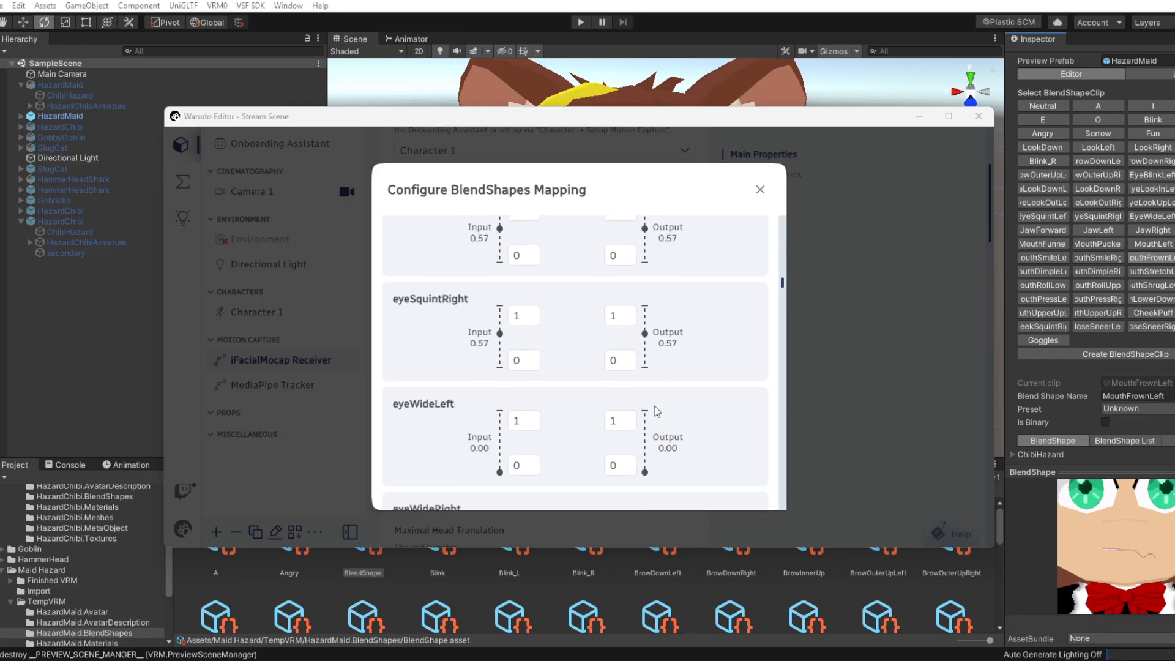
scroll(659, 410, down, 3)
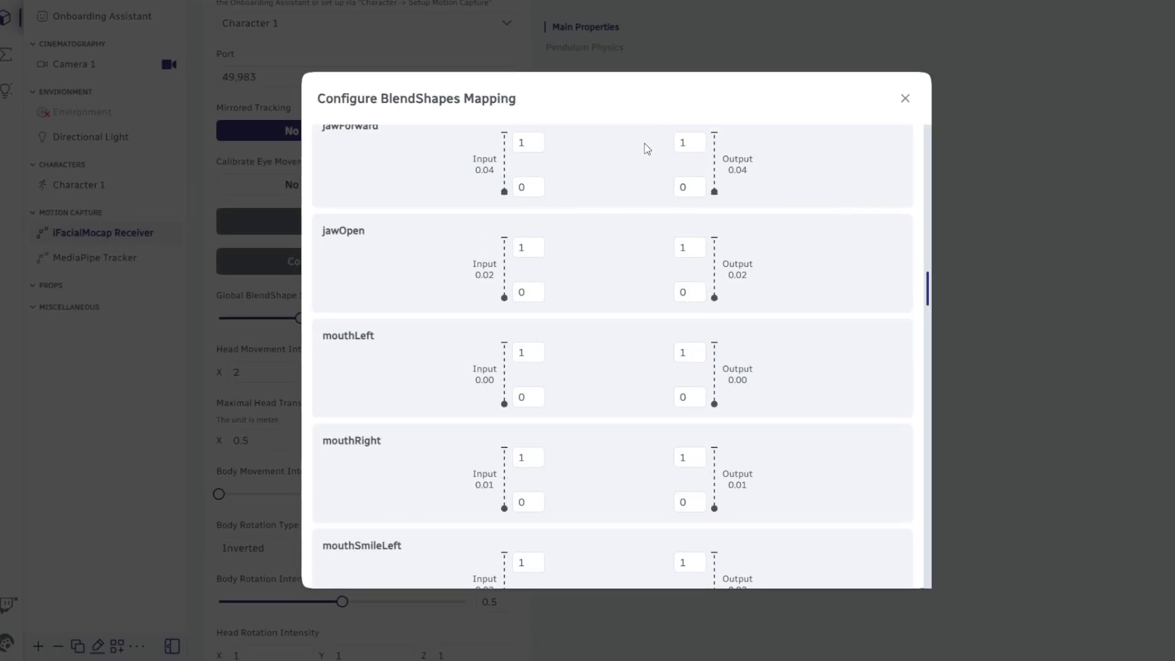
scroll(631, 362, down, 15)
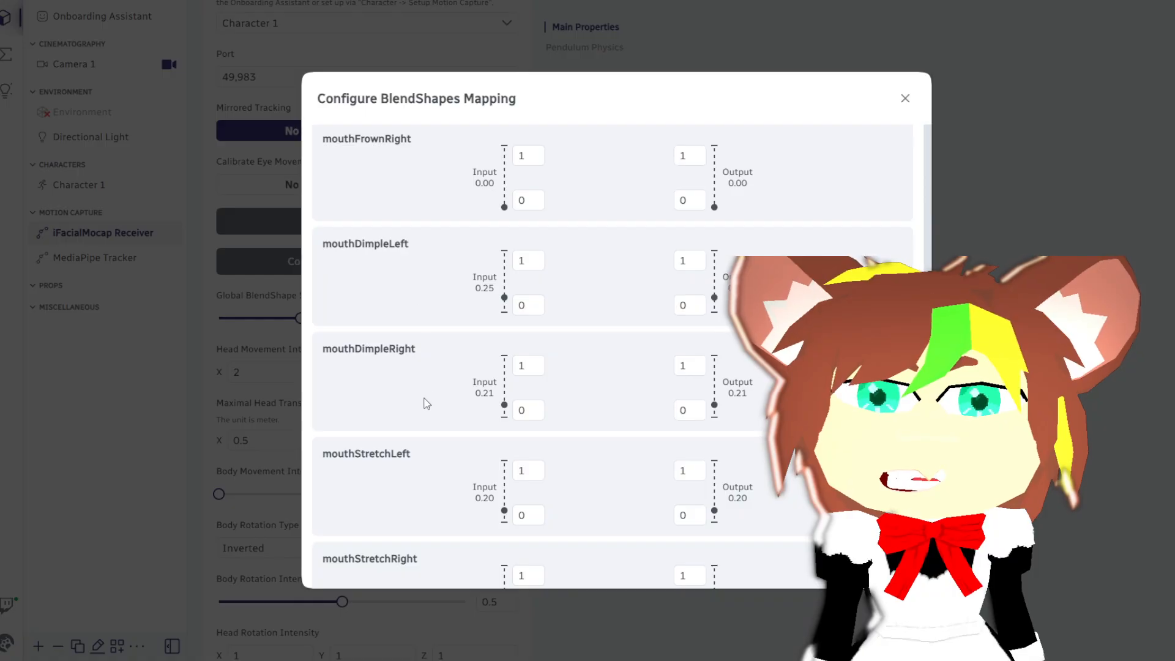
scroll(428, 404, down, 4)
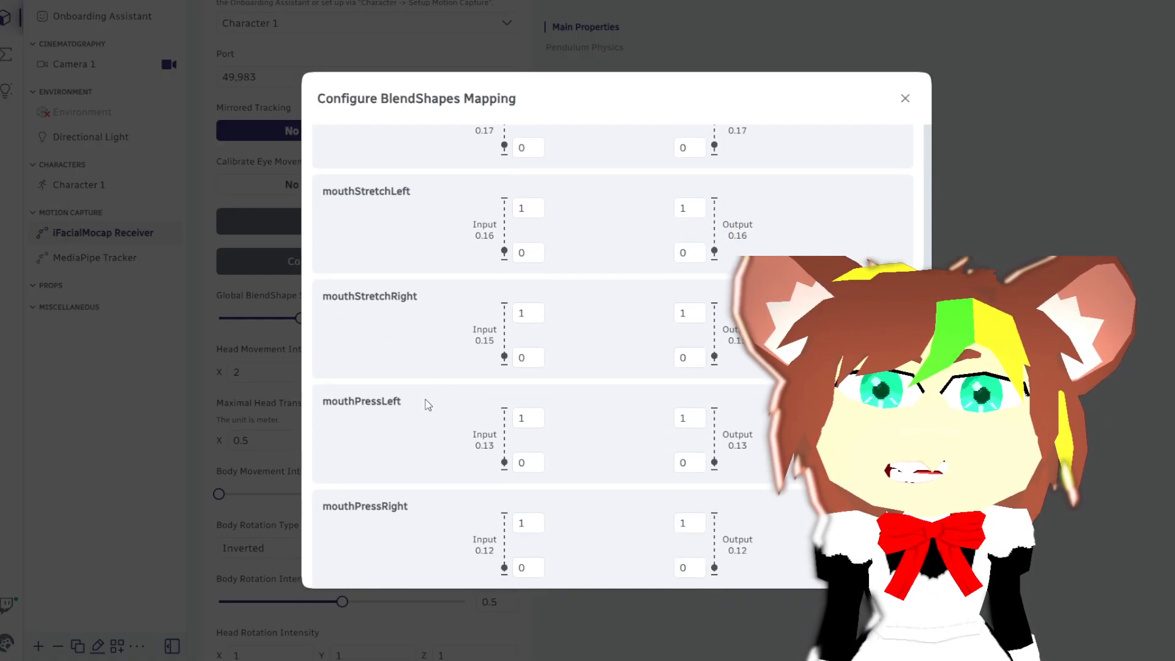
scroll(428, 404, down, 1)
scroll(428, 404, down, 2)
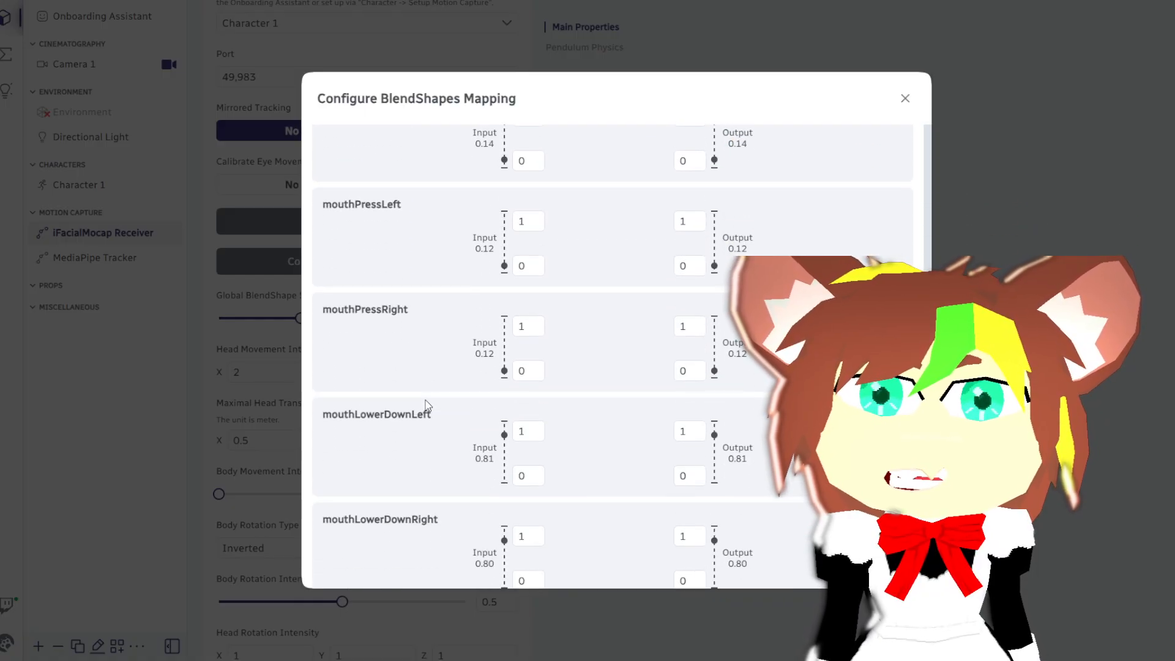
scroll(451, 439, down, 5)
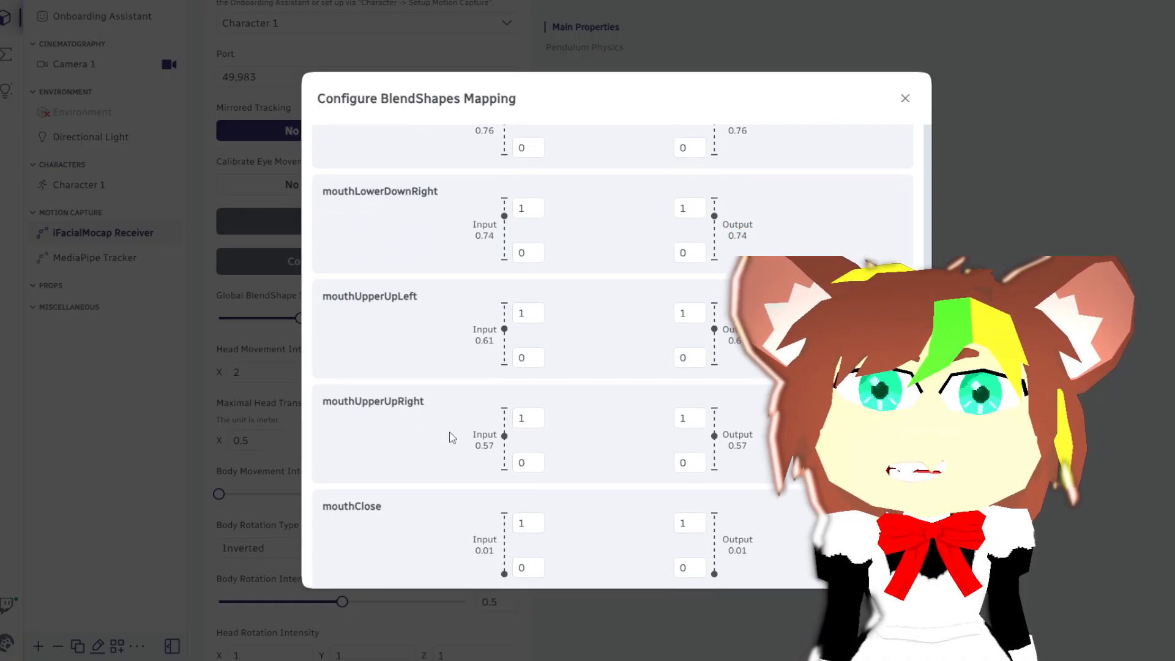
scroll(451, 437, down, 2)
scroll(451, 436, down, 8)
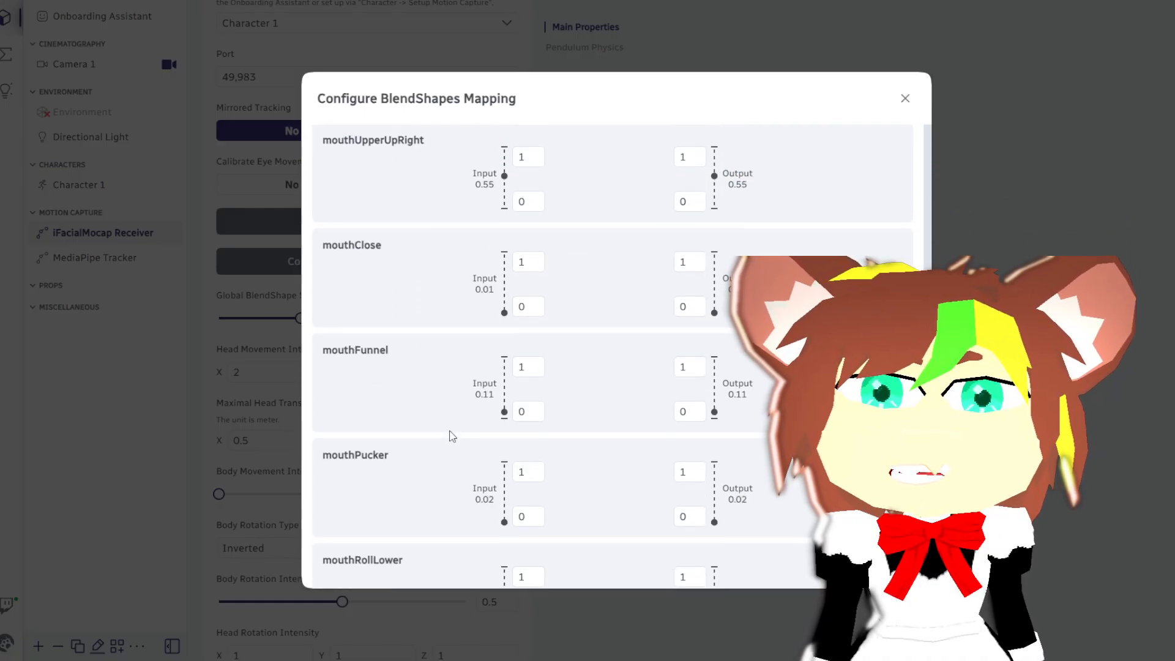
scroll(451, 435, down, 8)
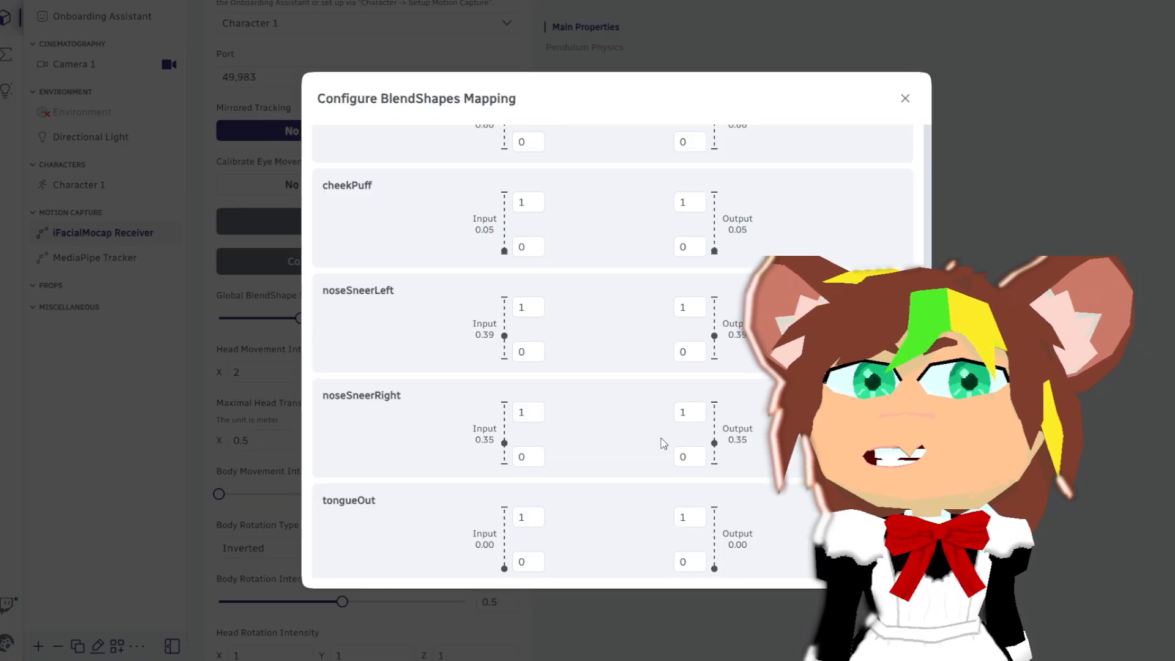
Try an upper output limit of 2 for the mouthUpperUpLeft blendshape and restore it to 1
scroll(663, 442, up, 3)
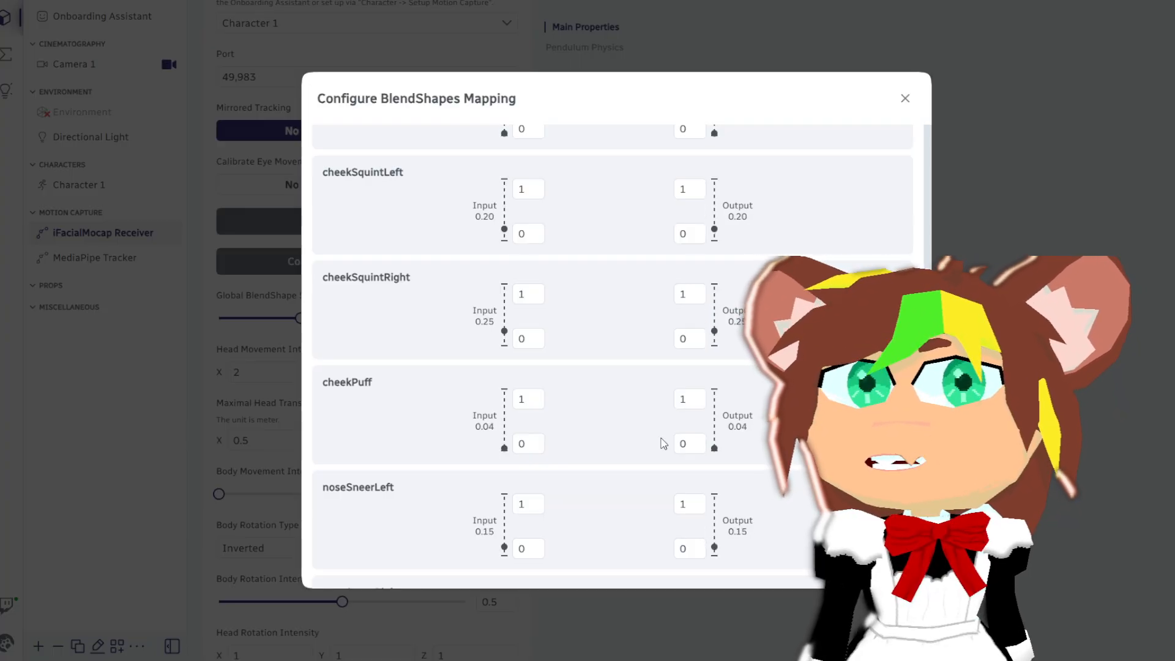
scroll(663, 442, up, 3)
scroll(662, 442, up, 5)
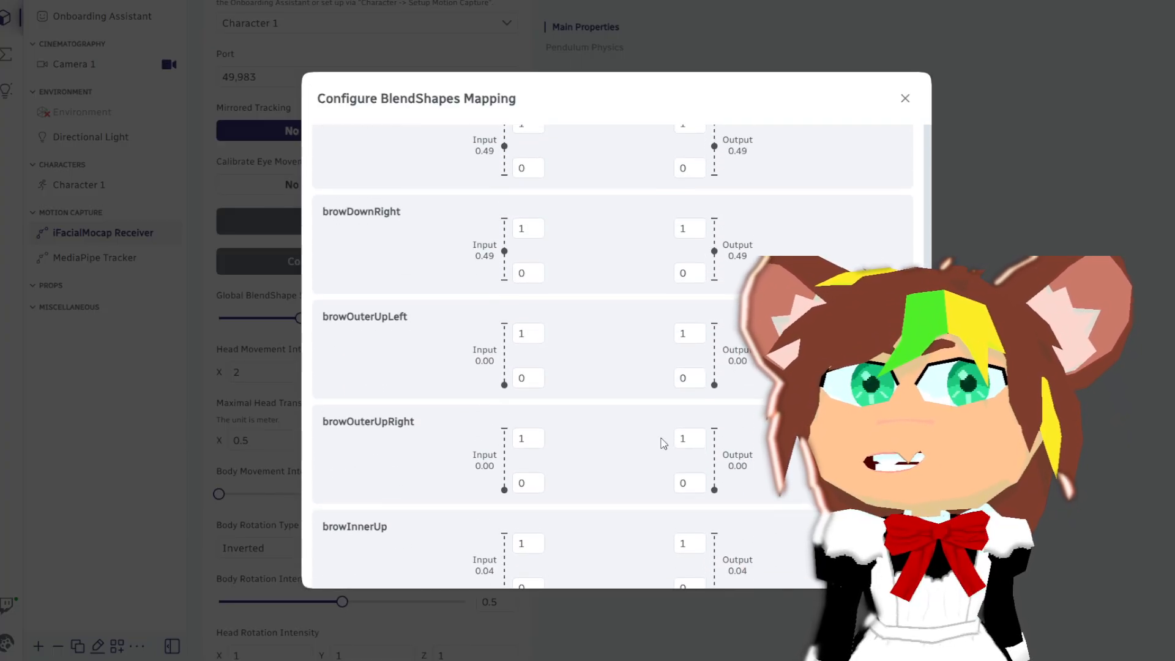
scroll(662, 441, up, 3)
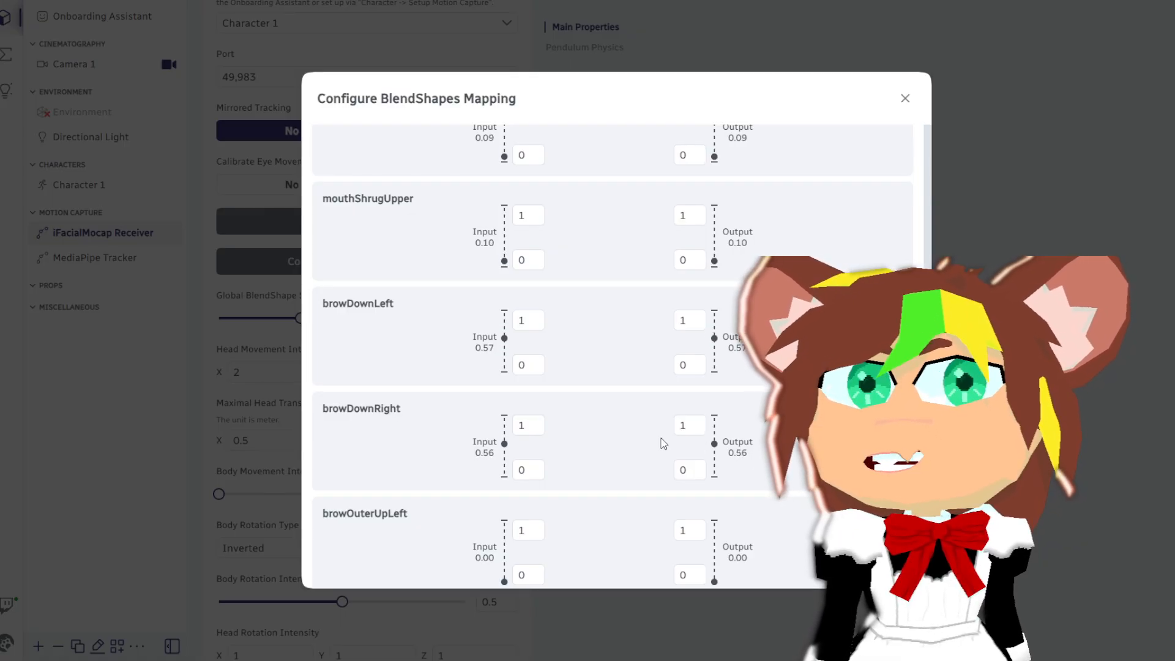
scroll(663, 441, up, 3)
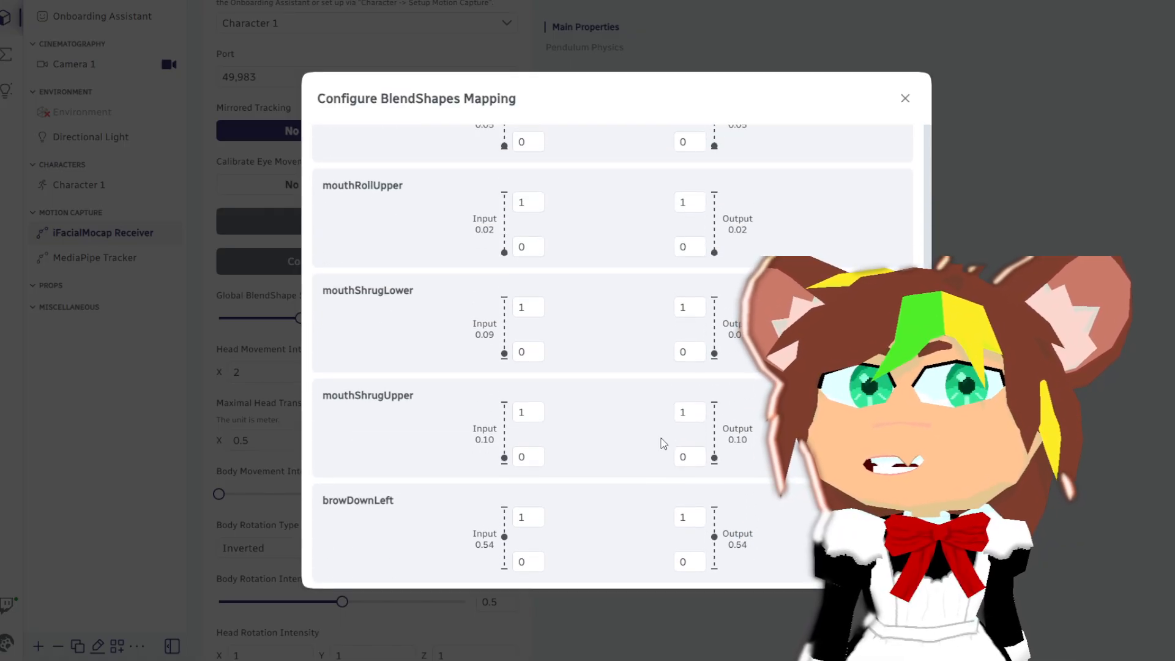
scroll(663, 441, up, 3)
scroll(662, 442, up, 4)
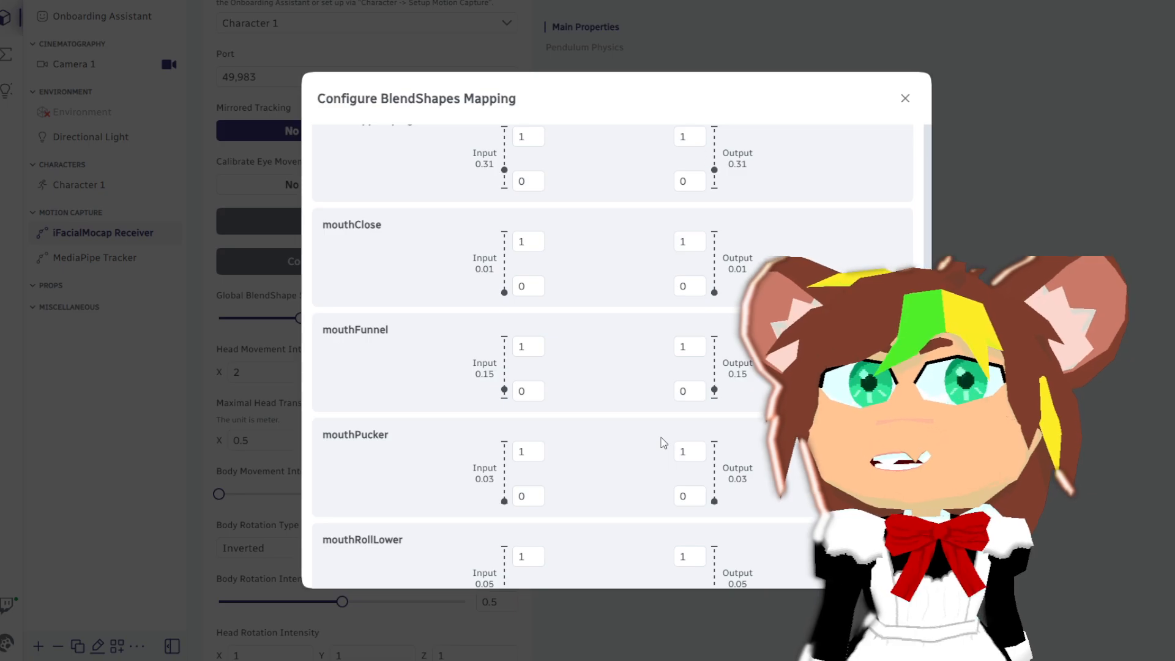
scroll(663, 441, up, 3)
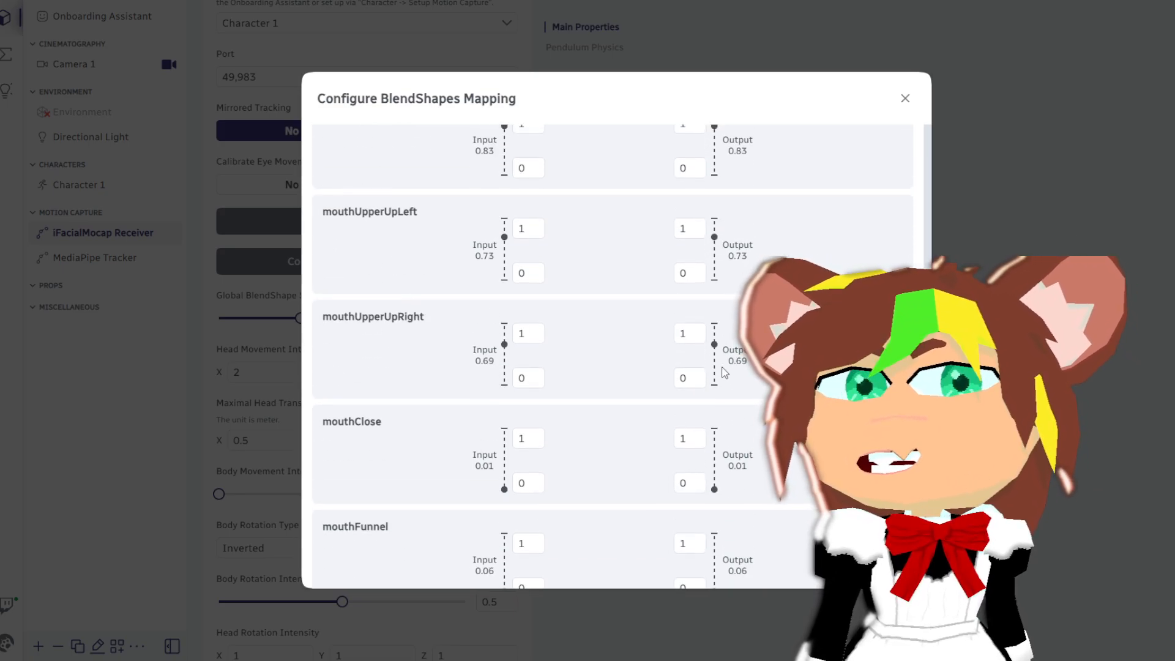
double_click(684, 333)
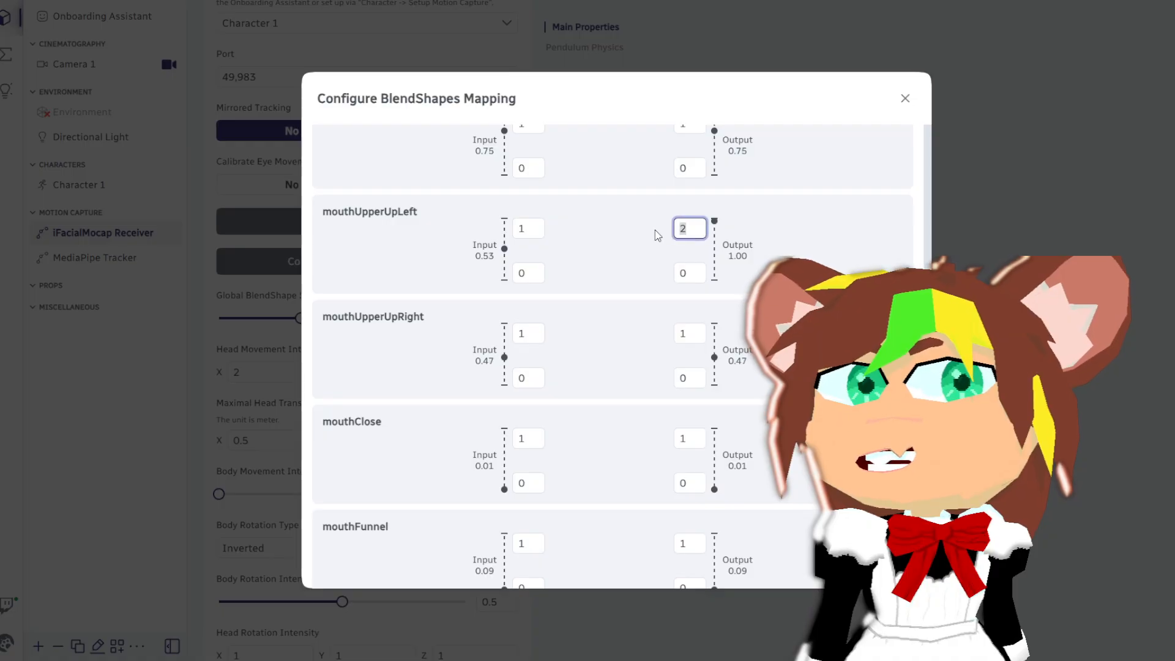
text(1)
Set the upper output limit of the mouthStretchLeft blendshape to 2
scroll(658, 236, up, 3)
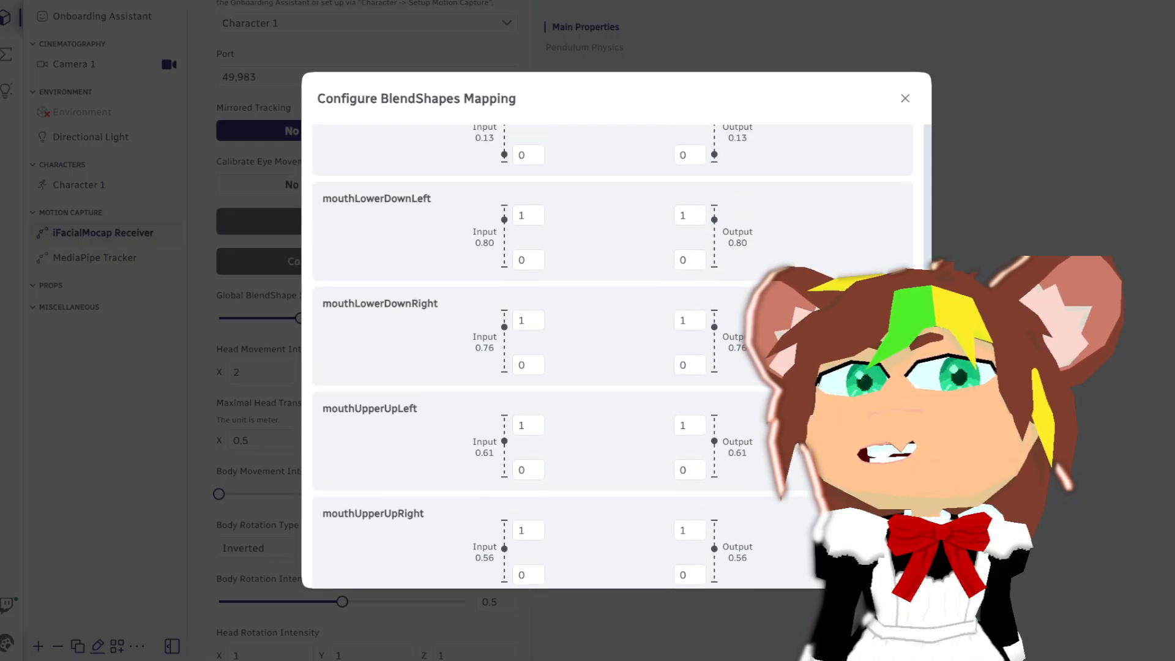
scroll(765, 381, up, 5)
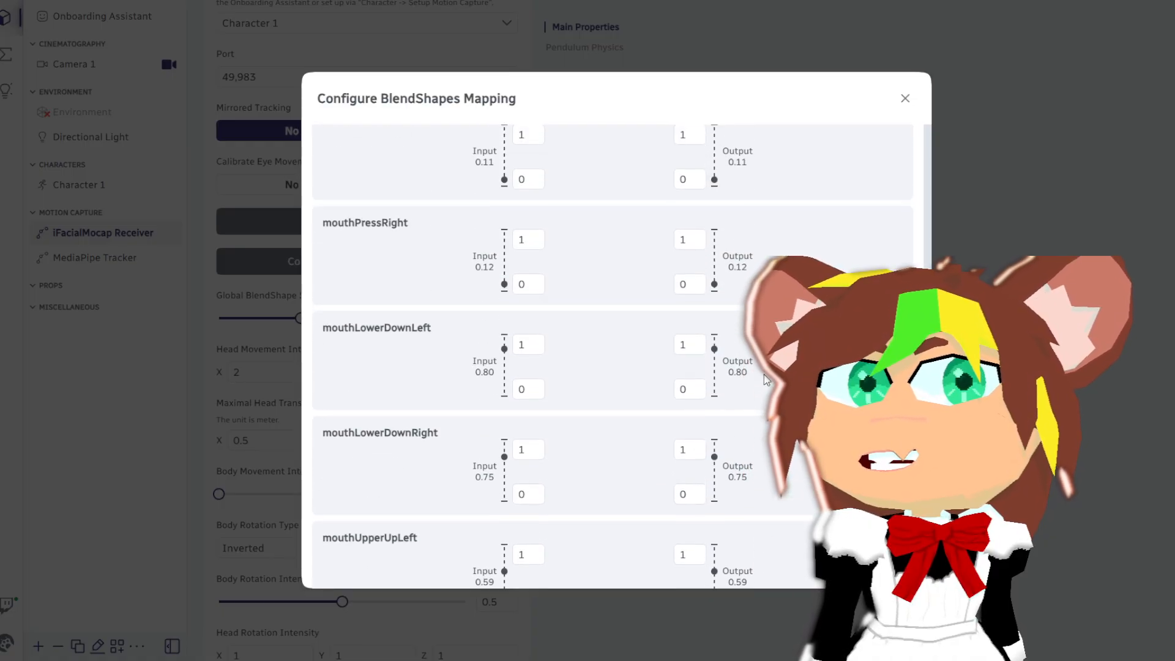
scroll(765, 380, up, 2)
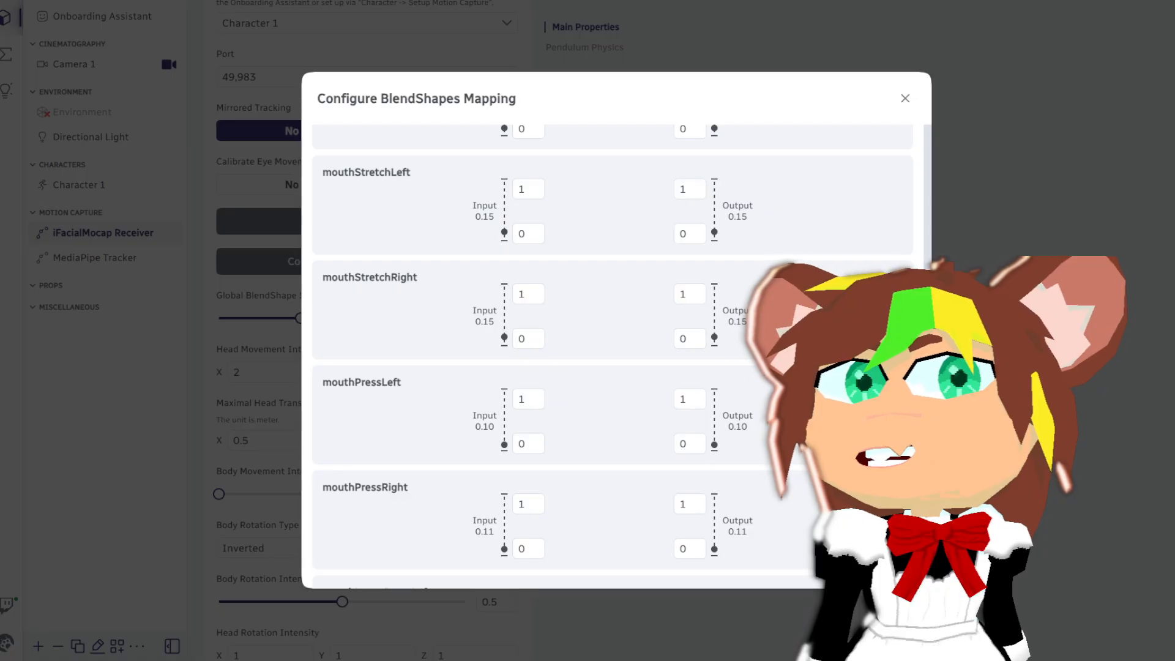
scroll(764, 381, up, 1)
double_click(686, 254)
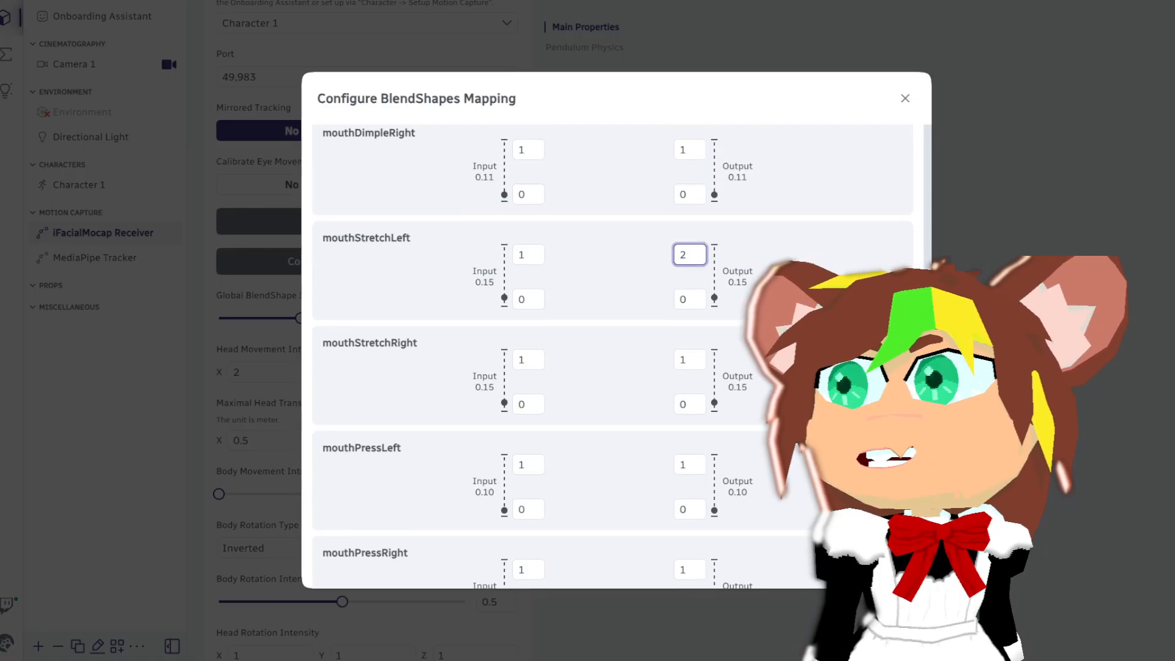
Apply the upper output limit of 2 to the mouthStretchLeft blendshape and restore it to 1
text(2)
key(Return)
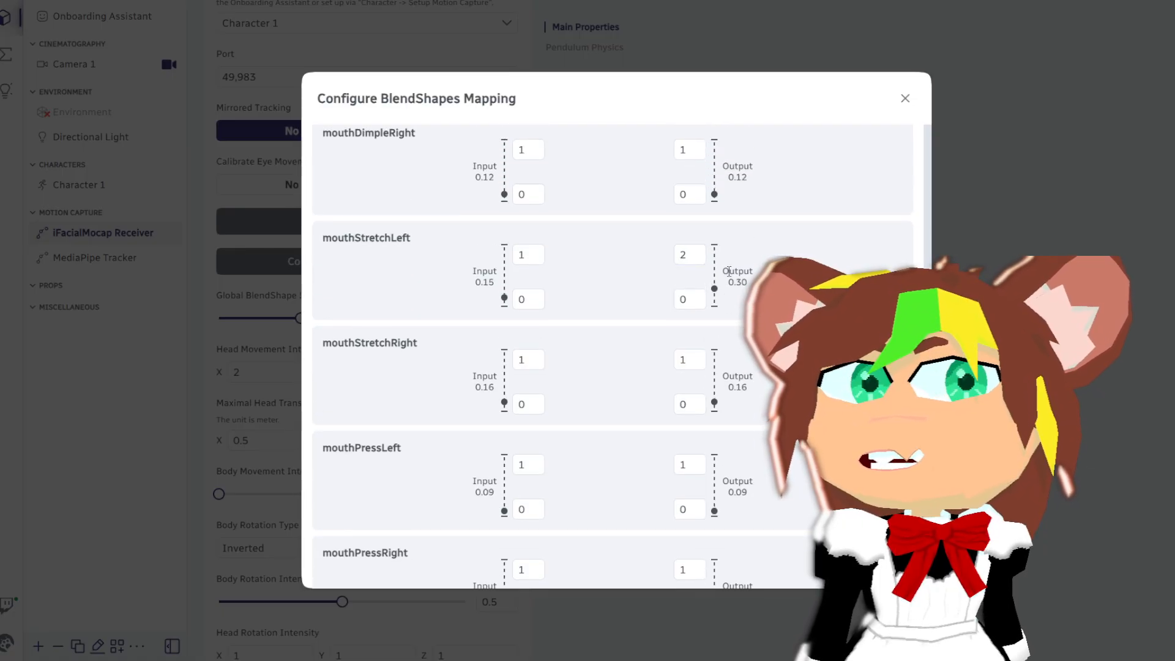
double_click(685, 255)
text(1)
key(Return)
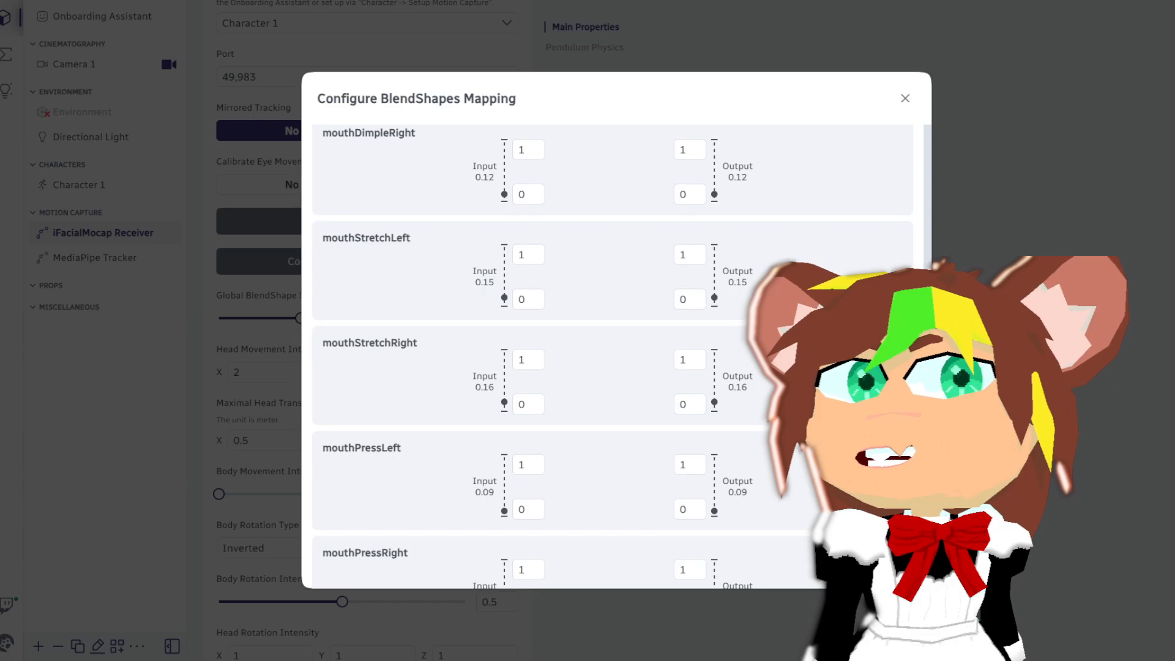
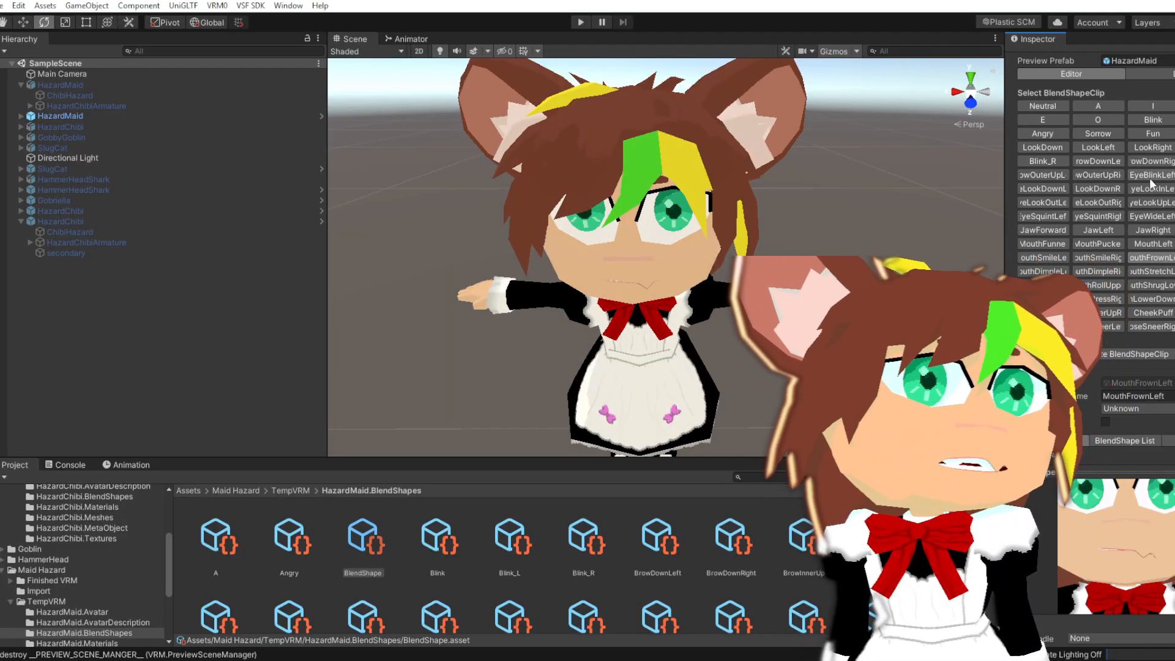
Switch to Unity and examine HazardMaid's brow and eye blendshape clips, including BrowDownLeft, BrowDownRight, BrowInnerUp, EyeBlinkRight and EyeLookUpLeft, in the preview
click(1161, 163)
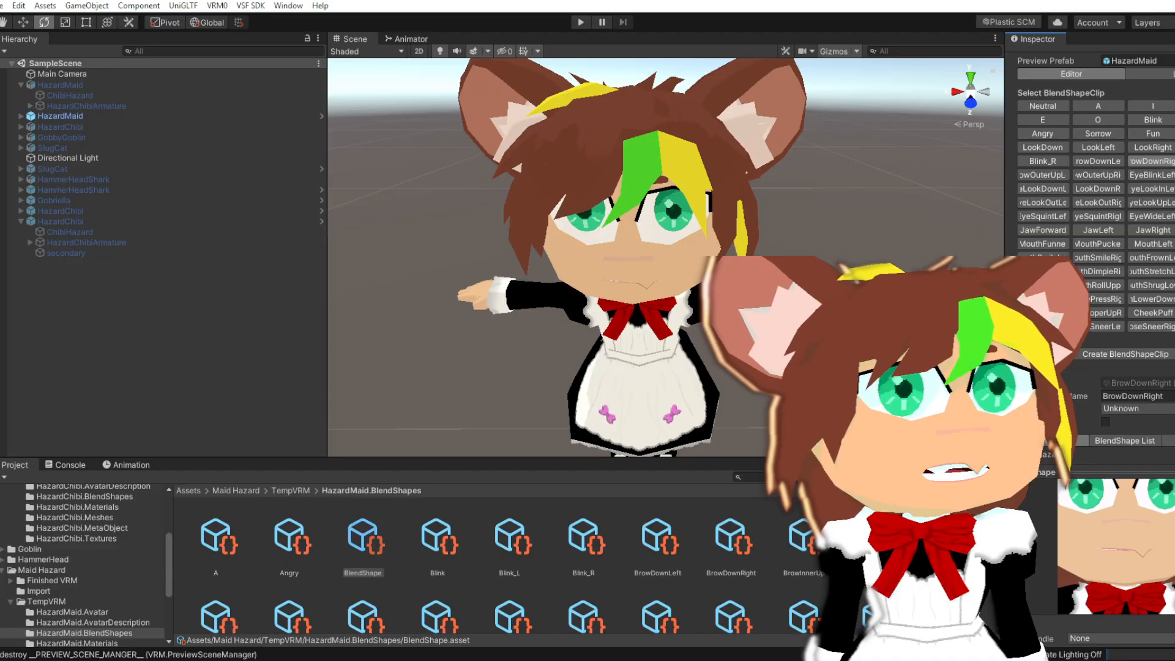
scroll(1095, 244, down, 20)
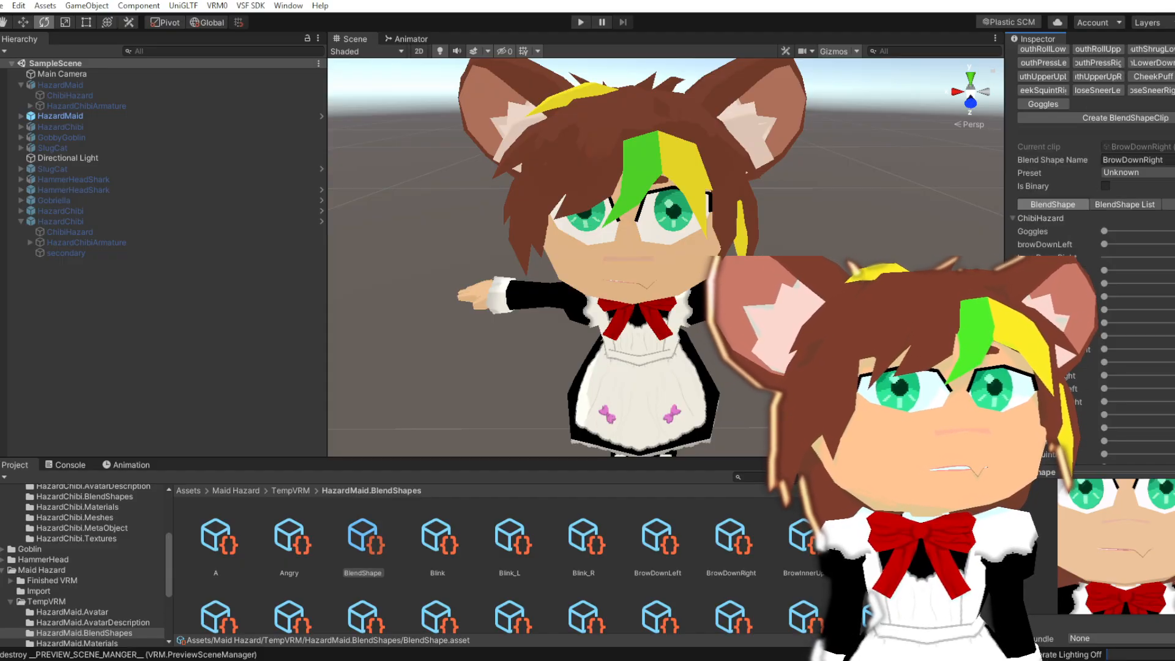
scroll(1095, 245, up, 20)
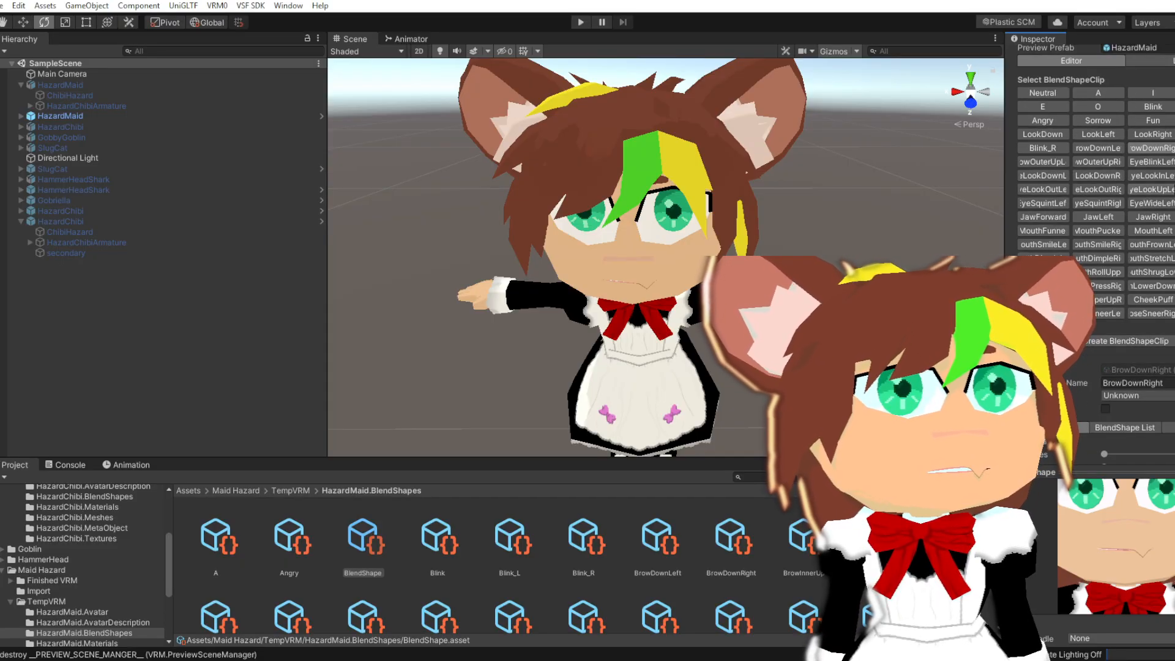
click(1173, 148)
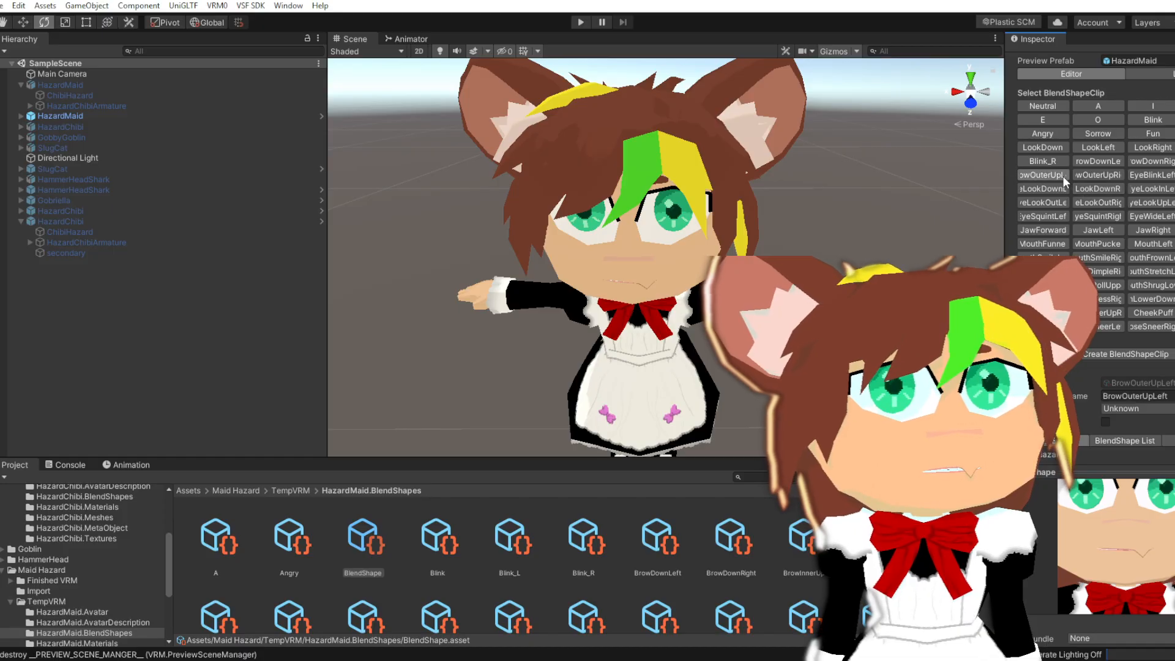
click(1152, 175)
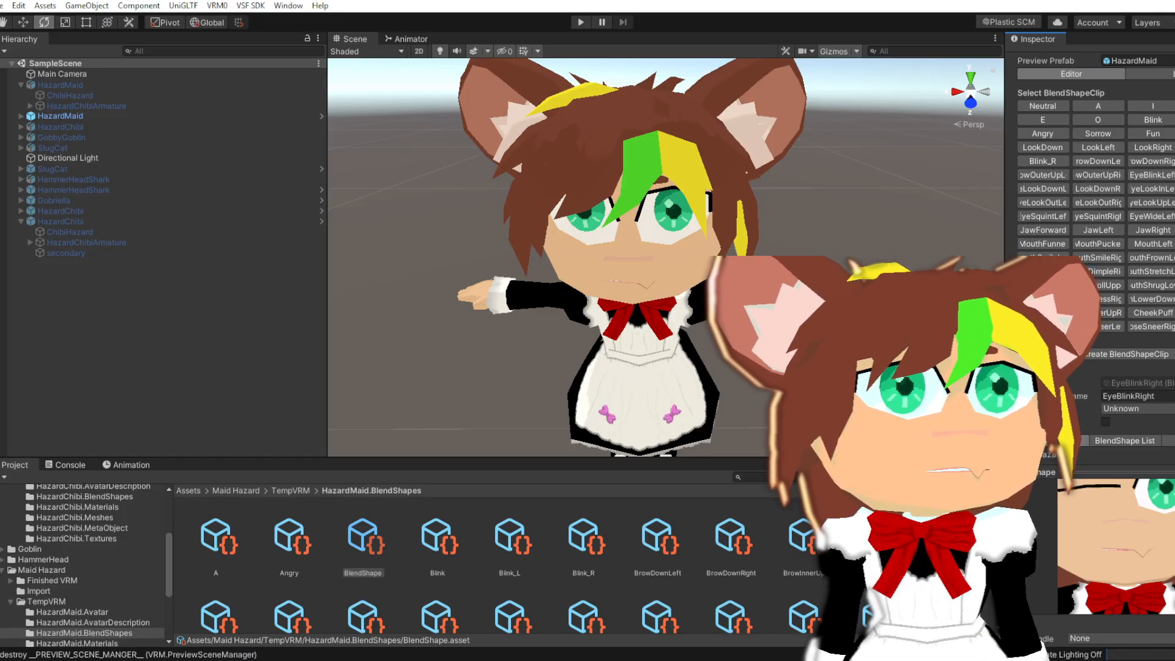
click(1097, 189)
click(1136, 187)
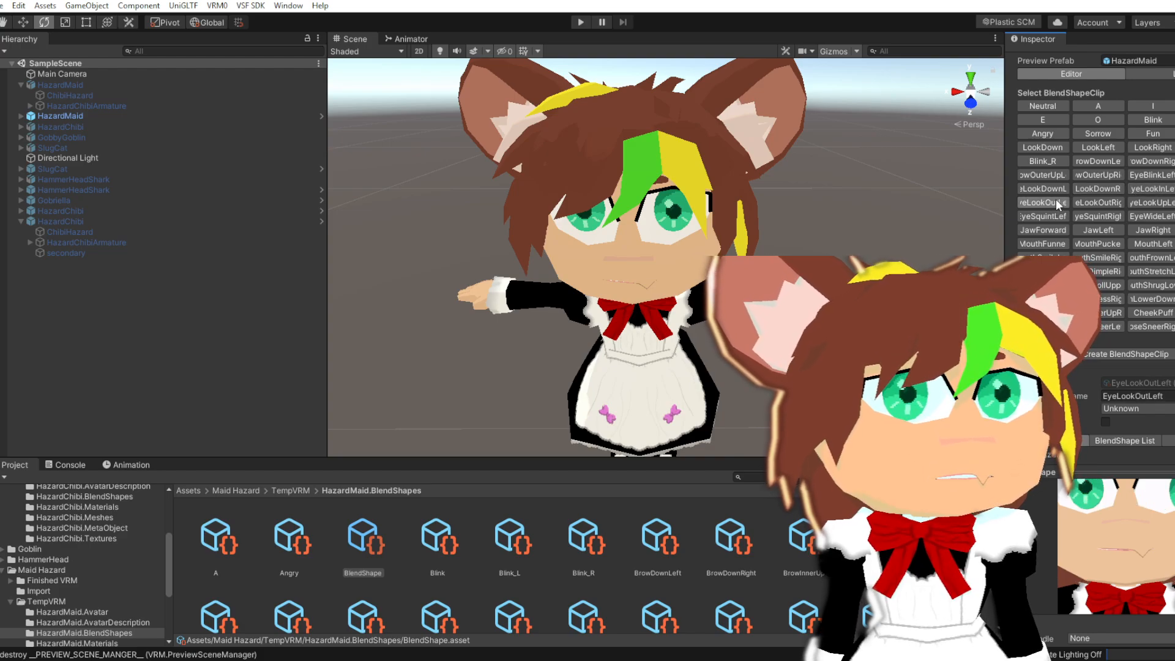
click(1051, 159)
click(1084, 160)
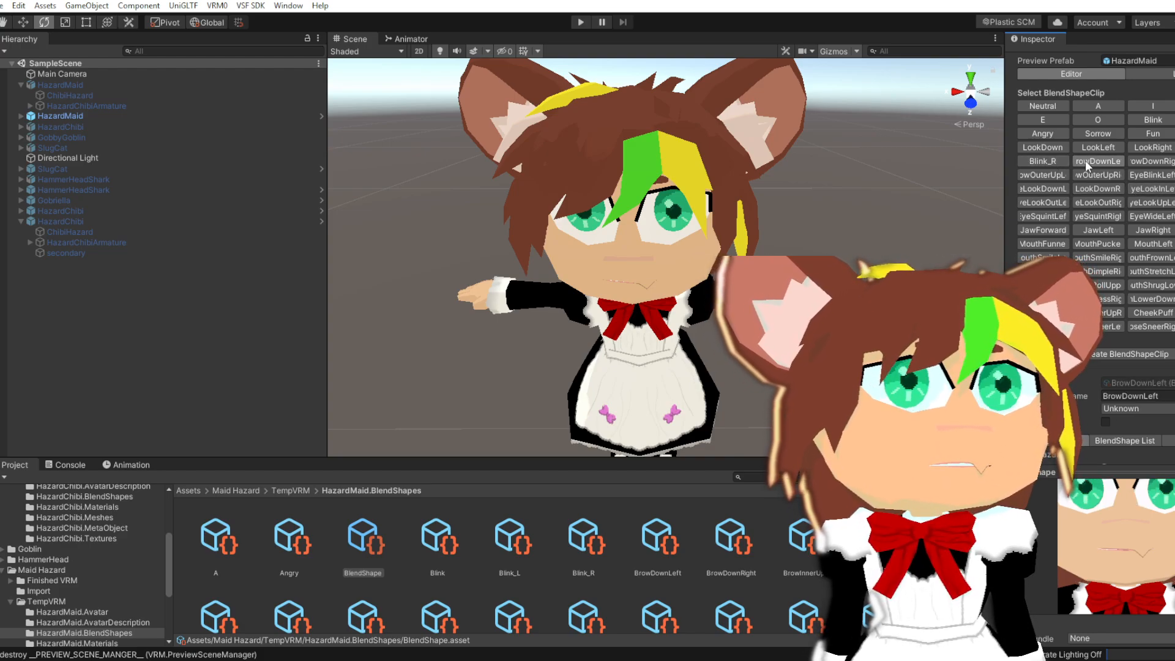
click(1133, 160)
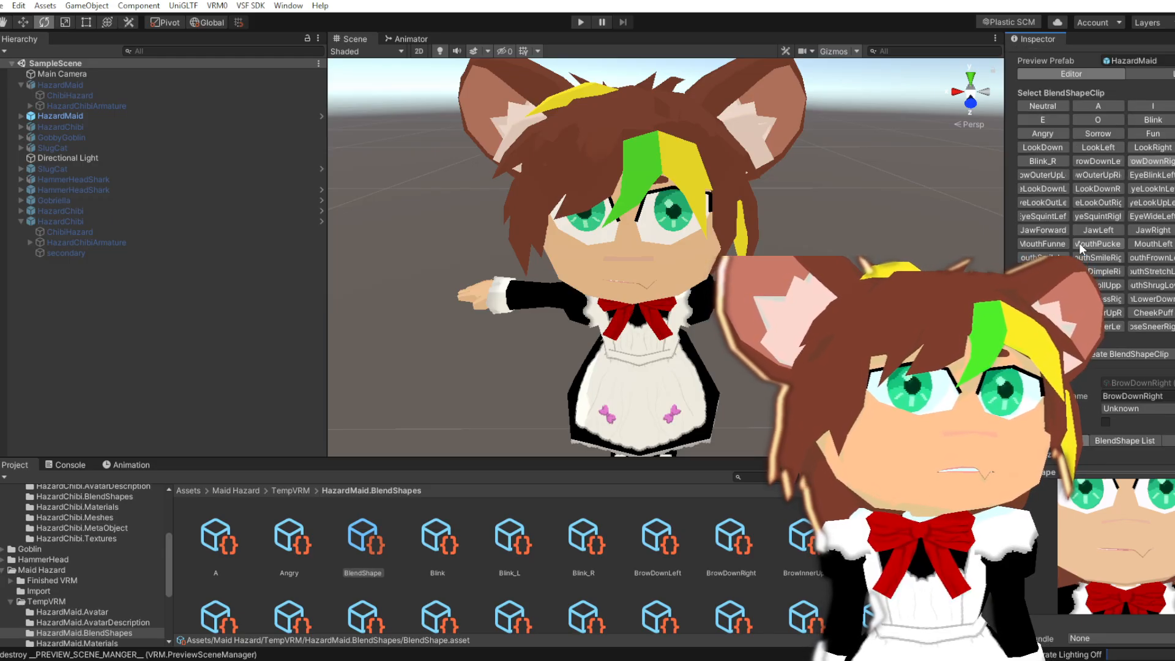
click(1174, 161)
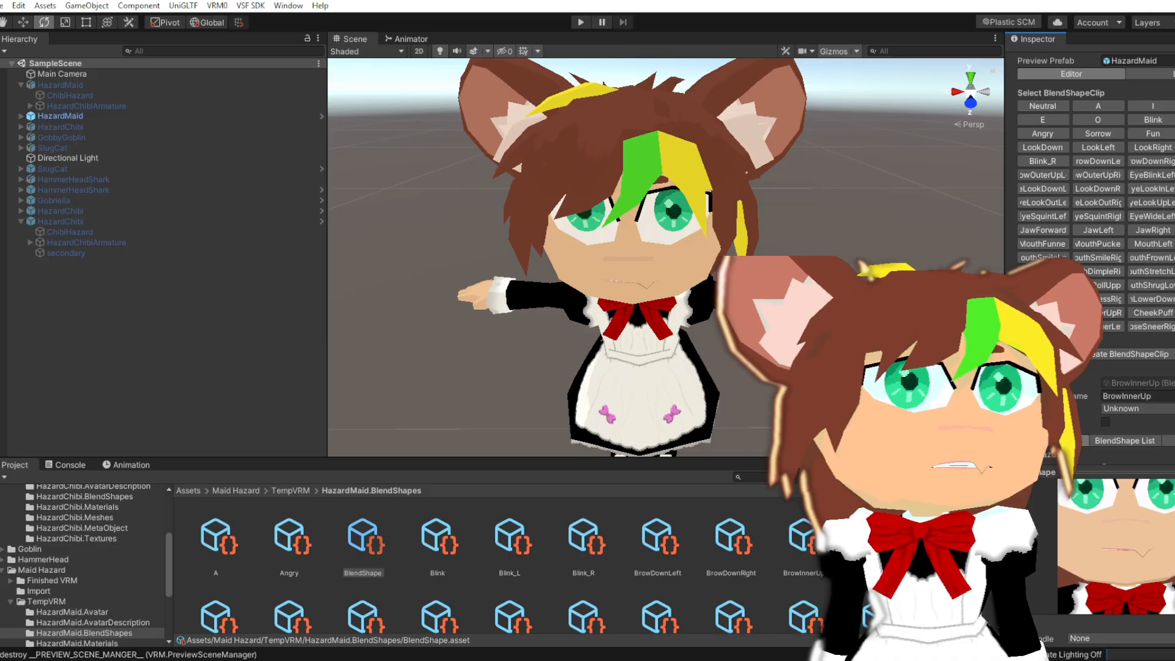
click(1104, 216)
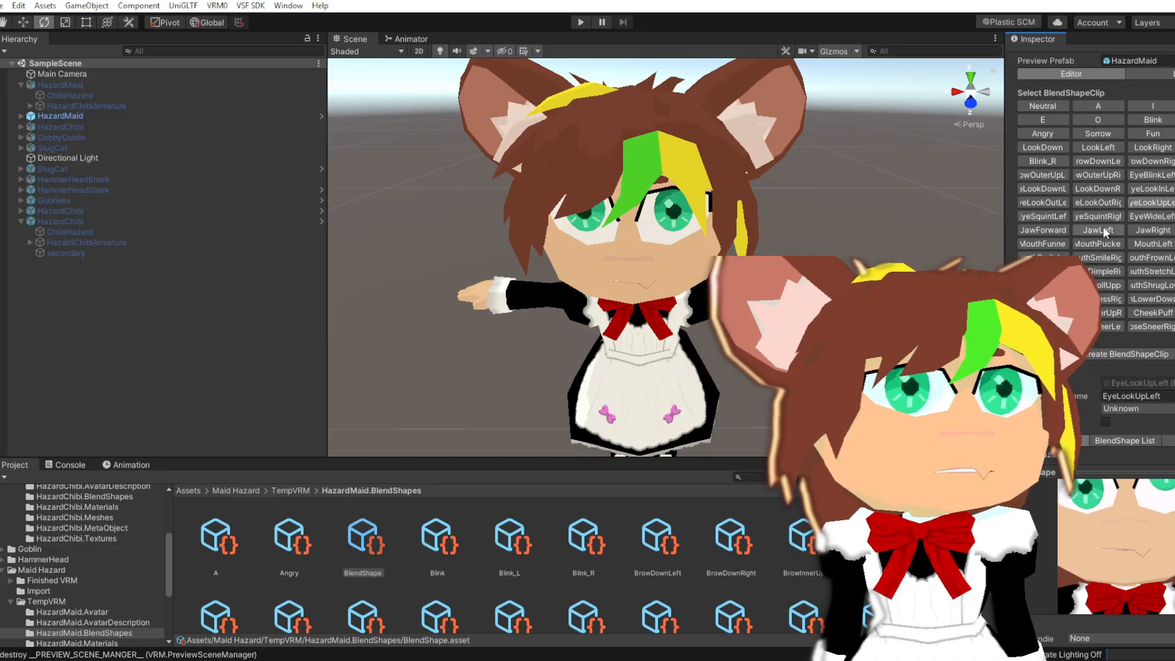
Check the JawLeft, JawRight and JawOpen clips against their blendshape sliders and the face preview
click(1086, 230)
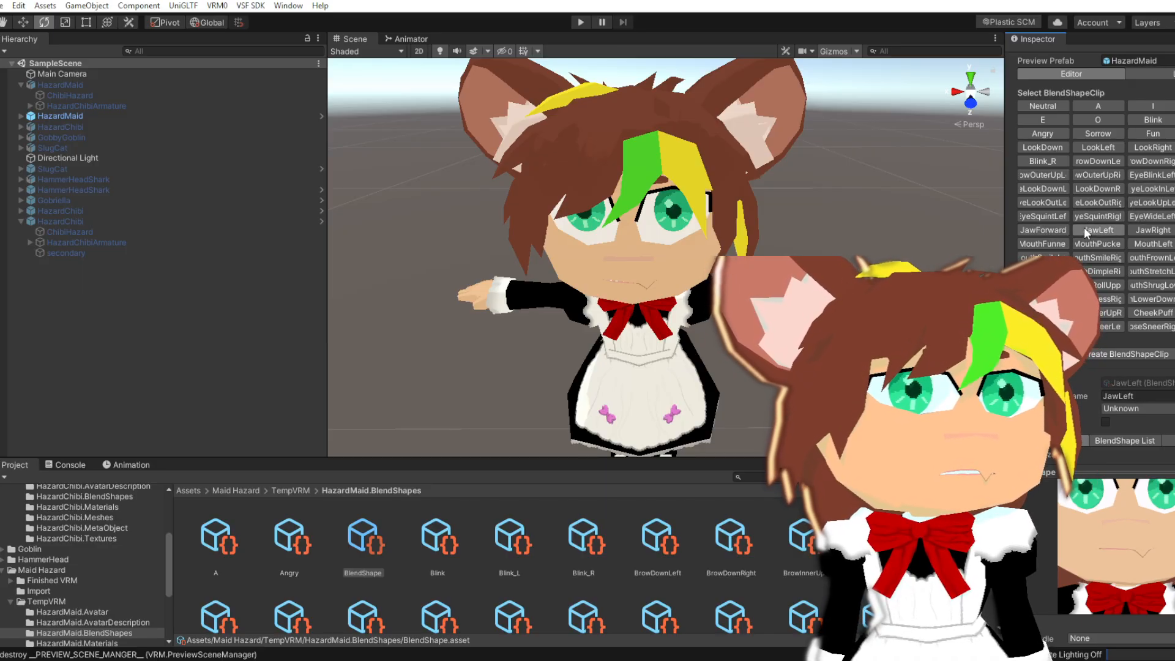
scroll(1097, 240, down, 10)
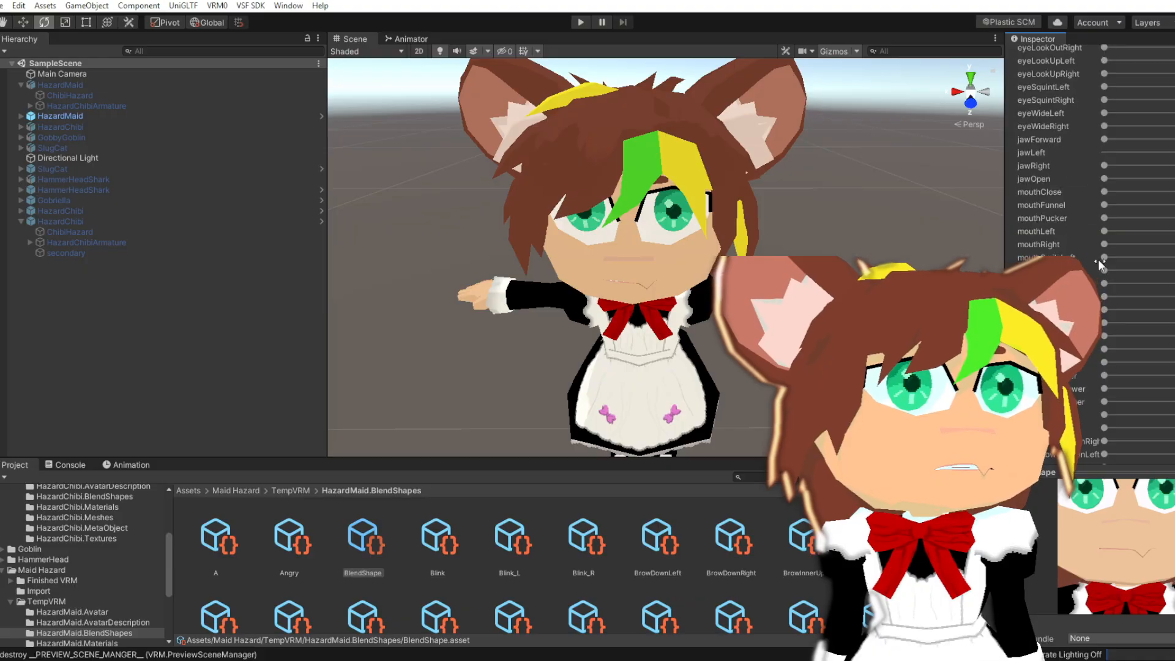
scroll(1099, 251, up, 10)
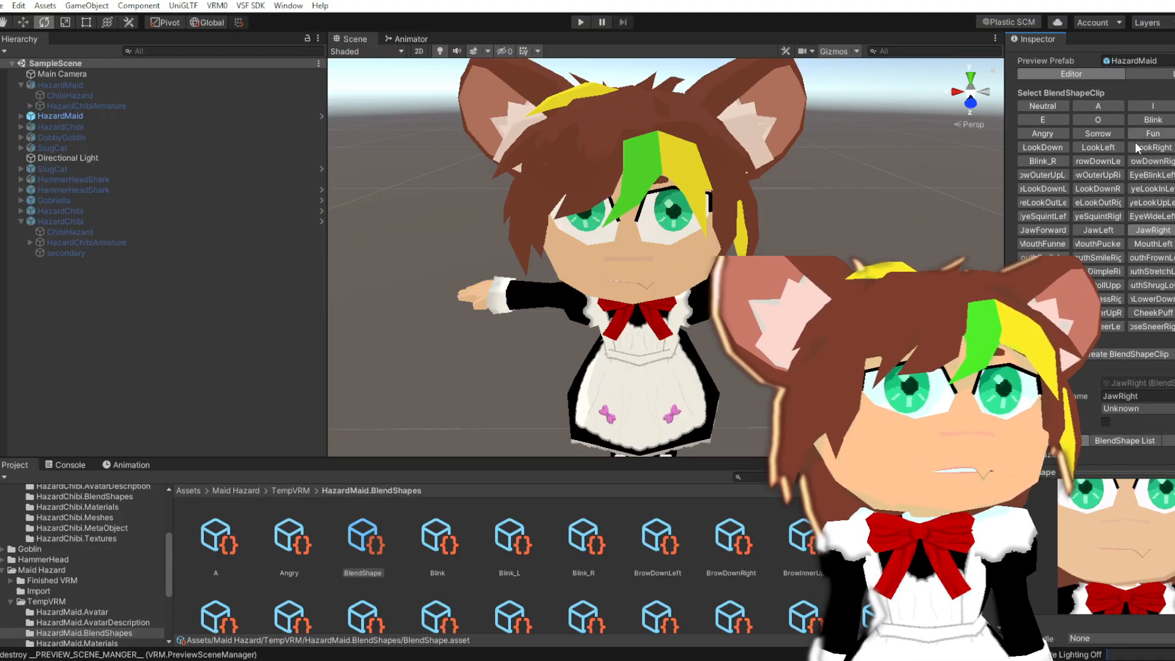
scroll(1119, 230, down, 10)
scroll(1136, 254, up, 10)
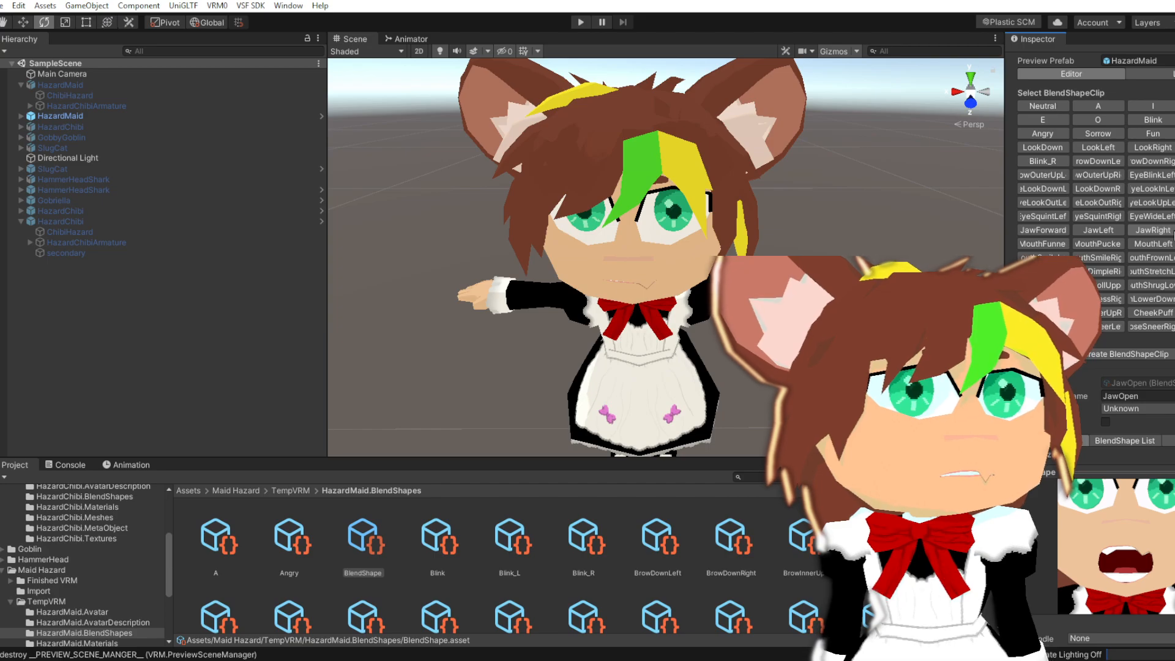
scroll(1173, 232, down, 10)
scroll(1150, 233, up, 10)
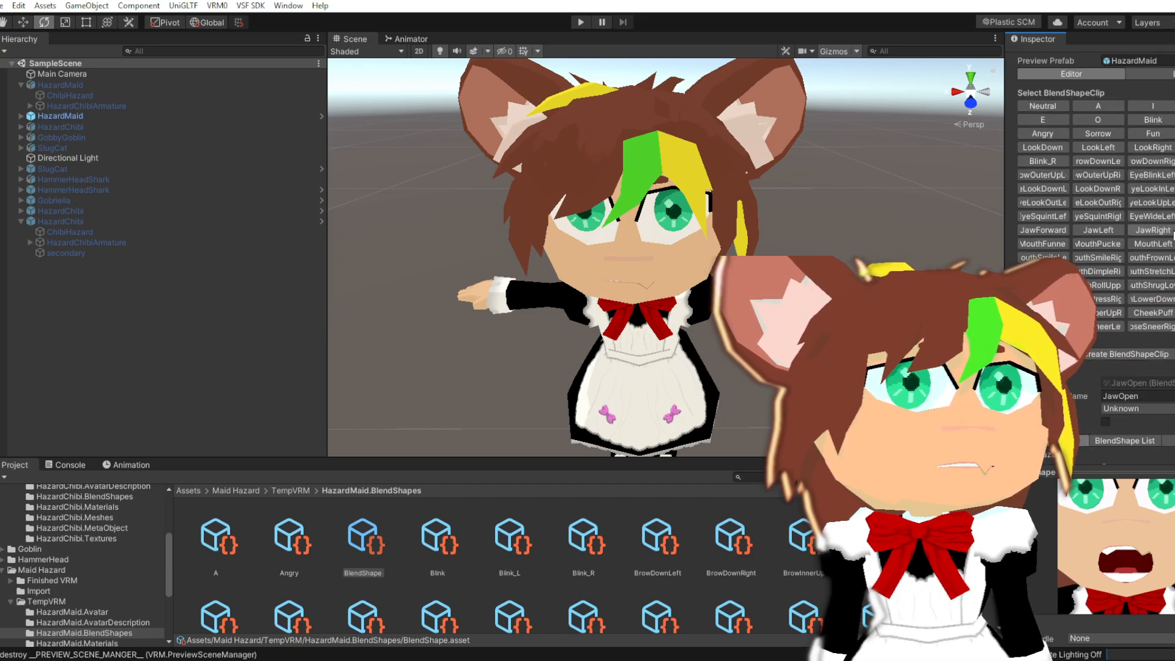
Check the MouthFunnel, MouthPucker, MouthLeft, MouthRight and MouthSmileLeft clips against their blendshape sliders
click(1042, 243)
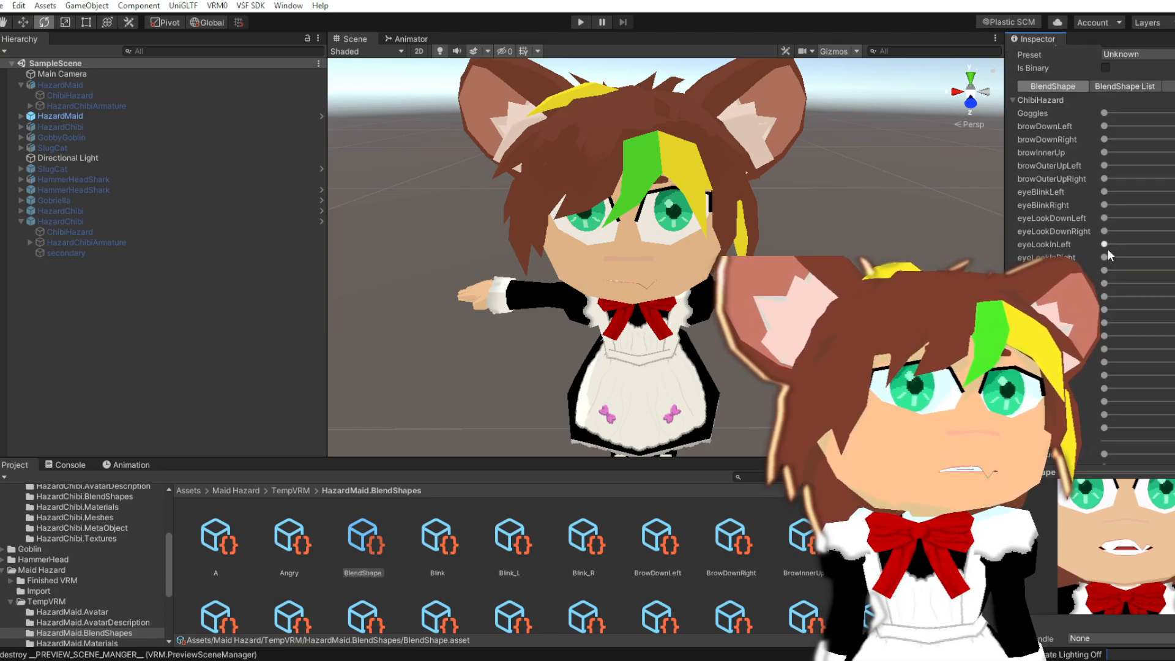
scroll(1109, 254, down, 10)
scroll(1100, 244, up, 10)
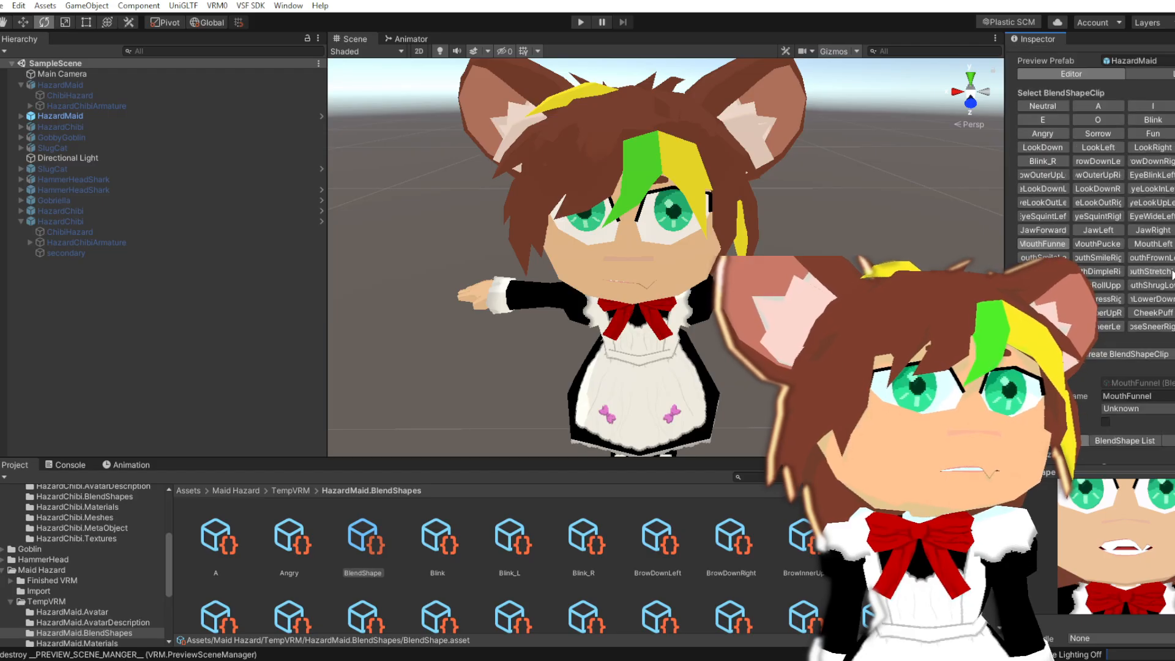
click(1100, 245)
scroll(1131, 254, down, 10)
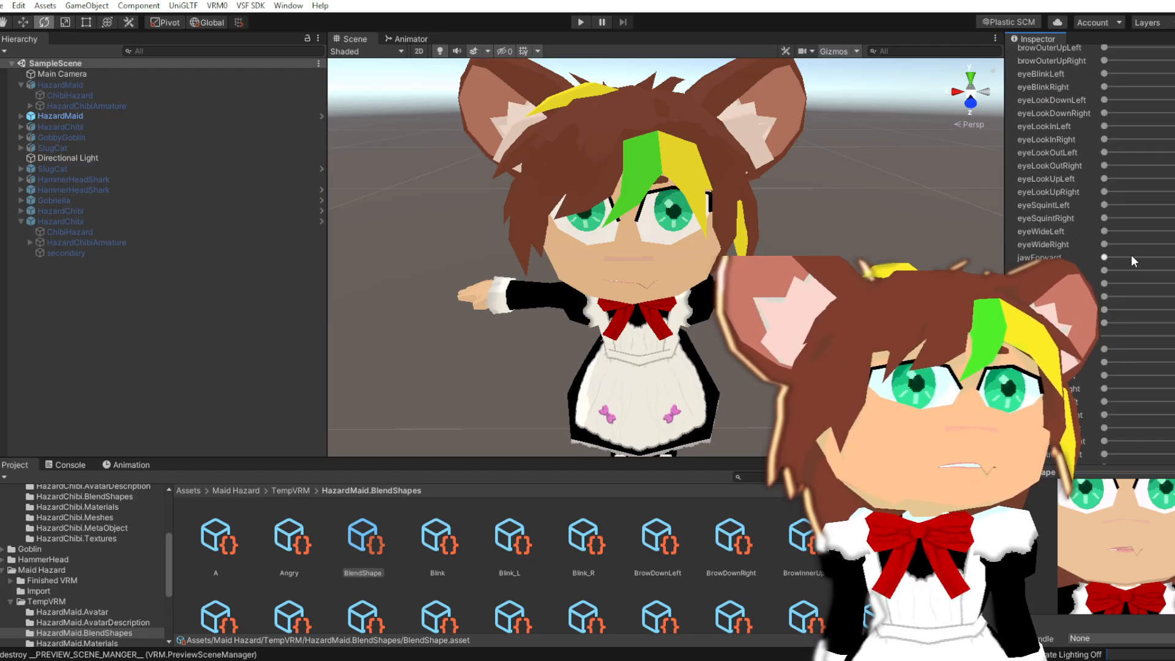
scroll(1132, 255, up, 10)
click(1142, 243)
scroll(1142, 243, down, 10)
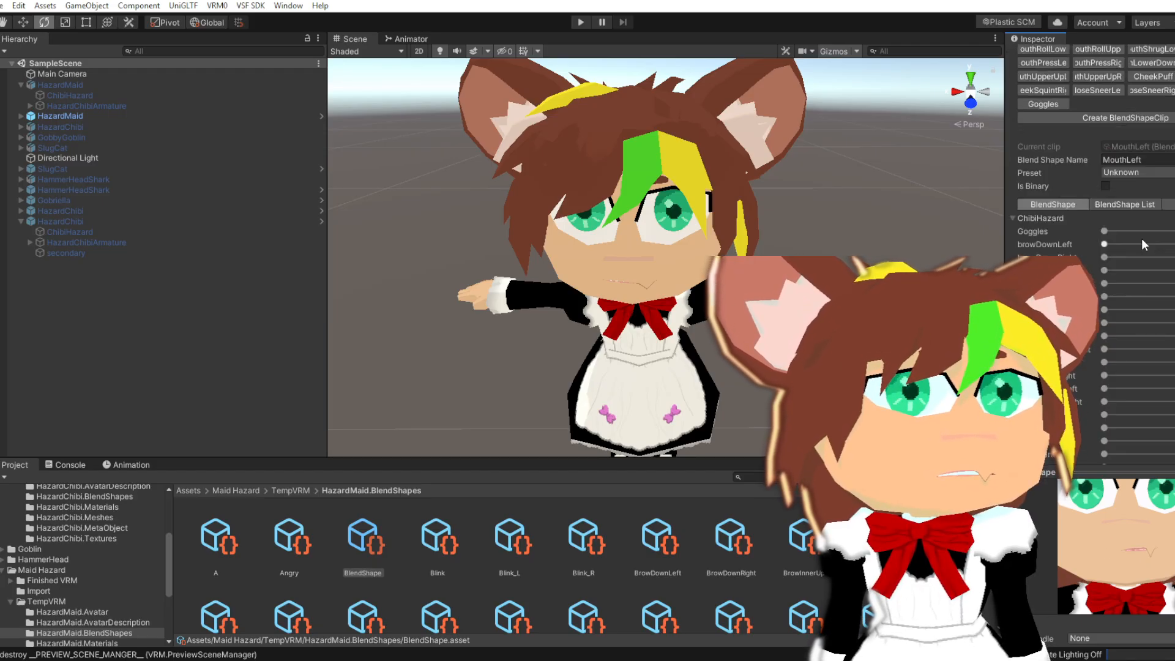
scroll(1142, 244, up, 7)
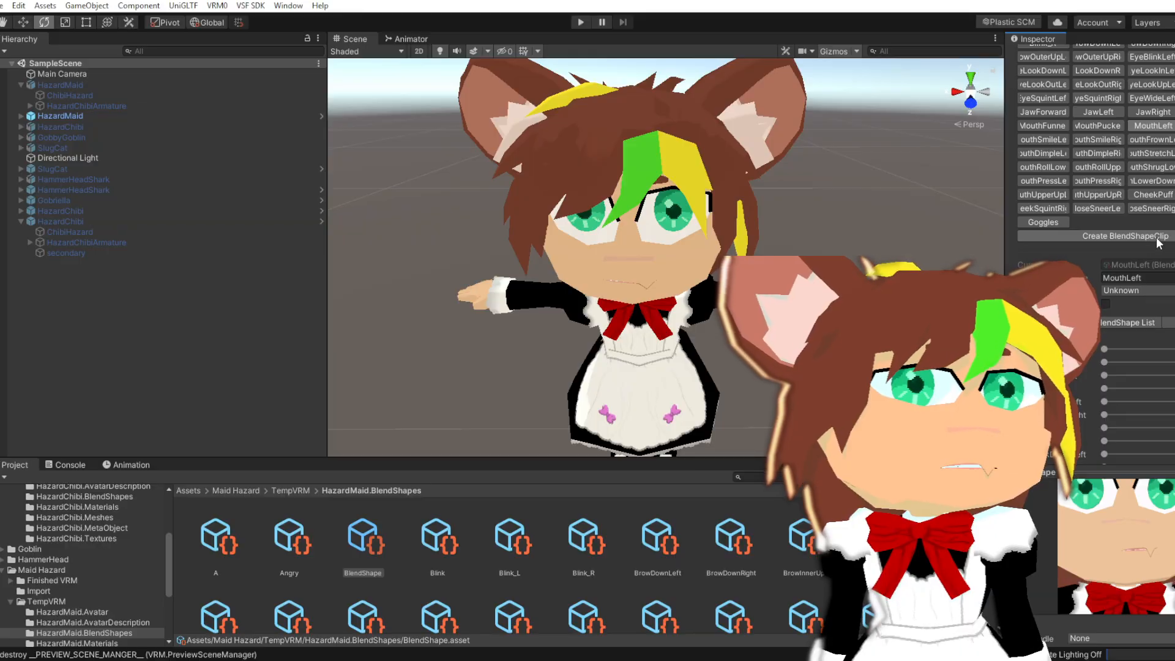
click(1174, 125)
scroll(1170, 215, down, 10)
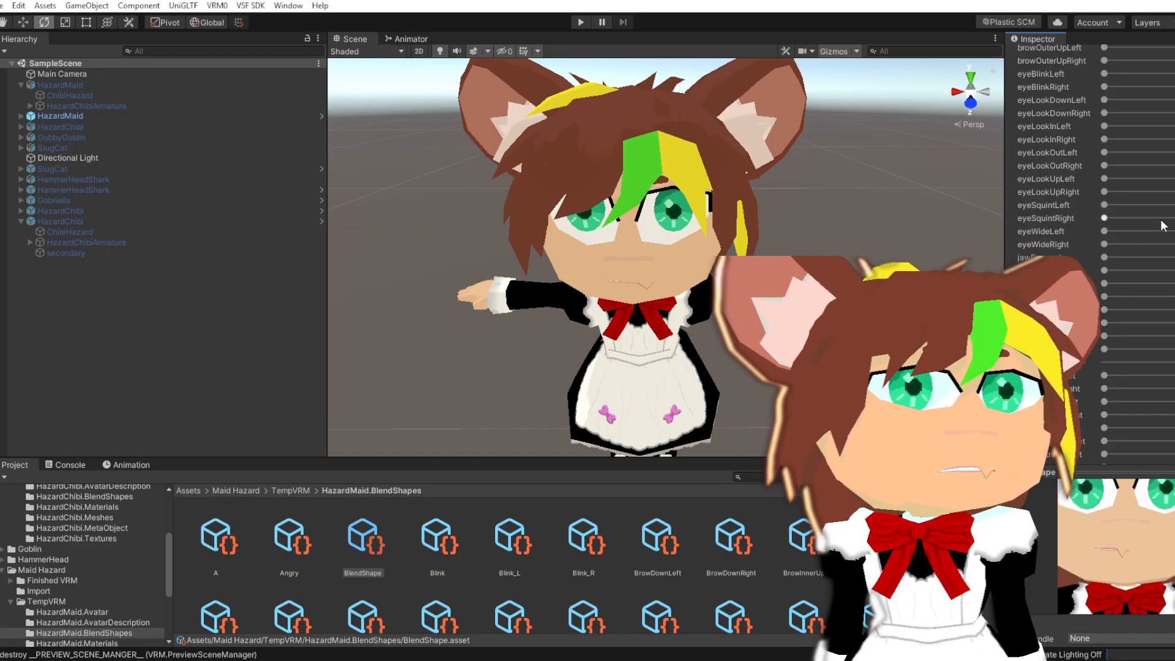
scroll(1068, 258, up, 10)
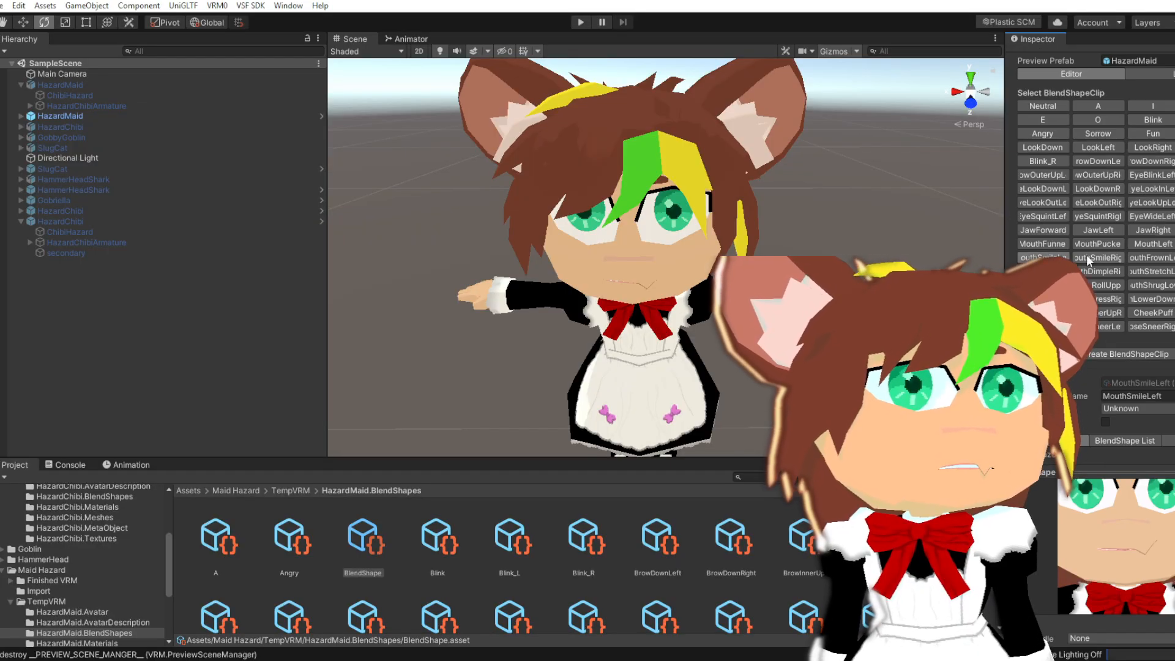
scroll(1116, 252, down, 10)
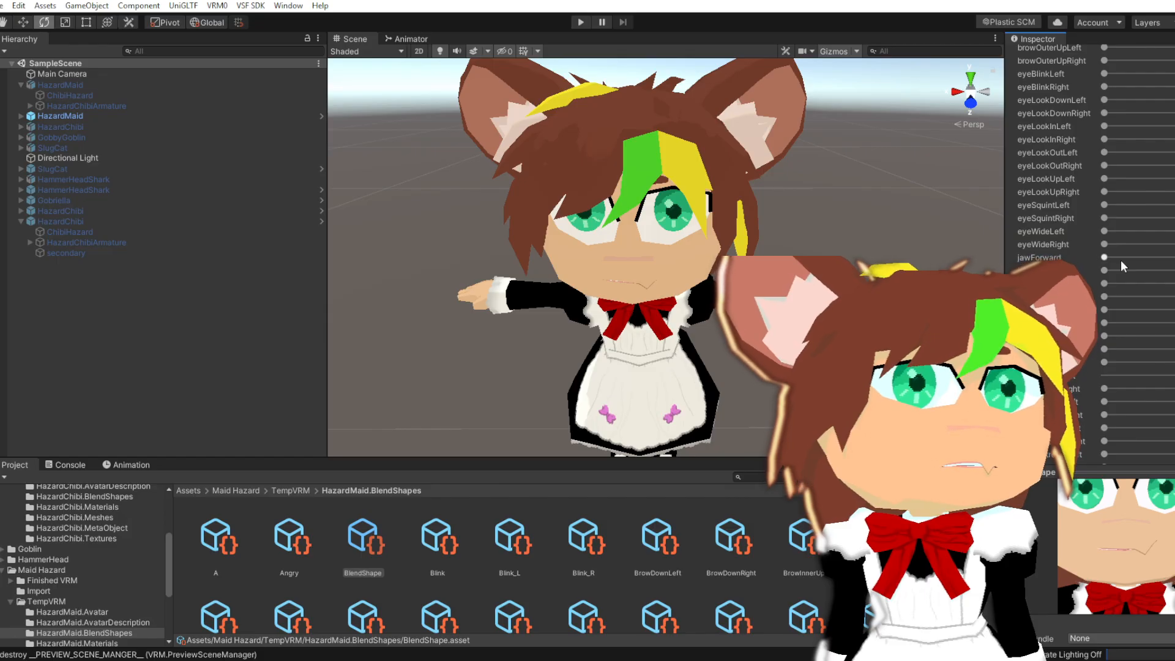
scroll(1121, 259, up, 10)
In the MouthSmileRight clip, reduce the mouthRight blendshape to its minimum and raise mouthSmileRight to its maximum
click(1082, 142)
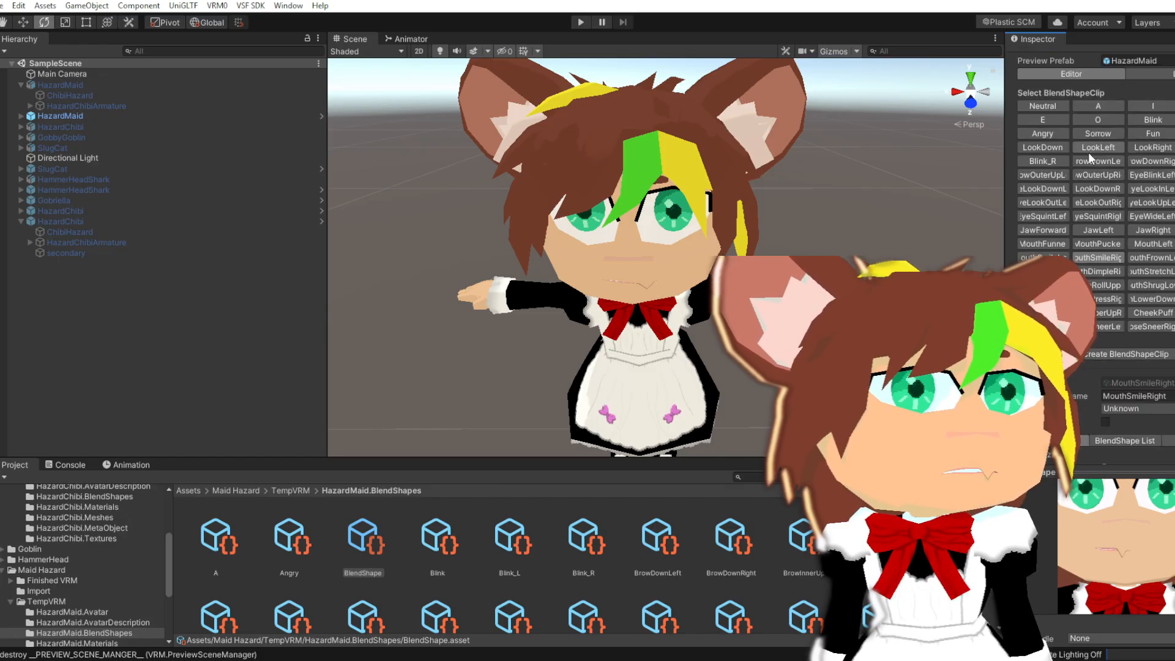
scroll(1129, 219, down, 10)
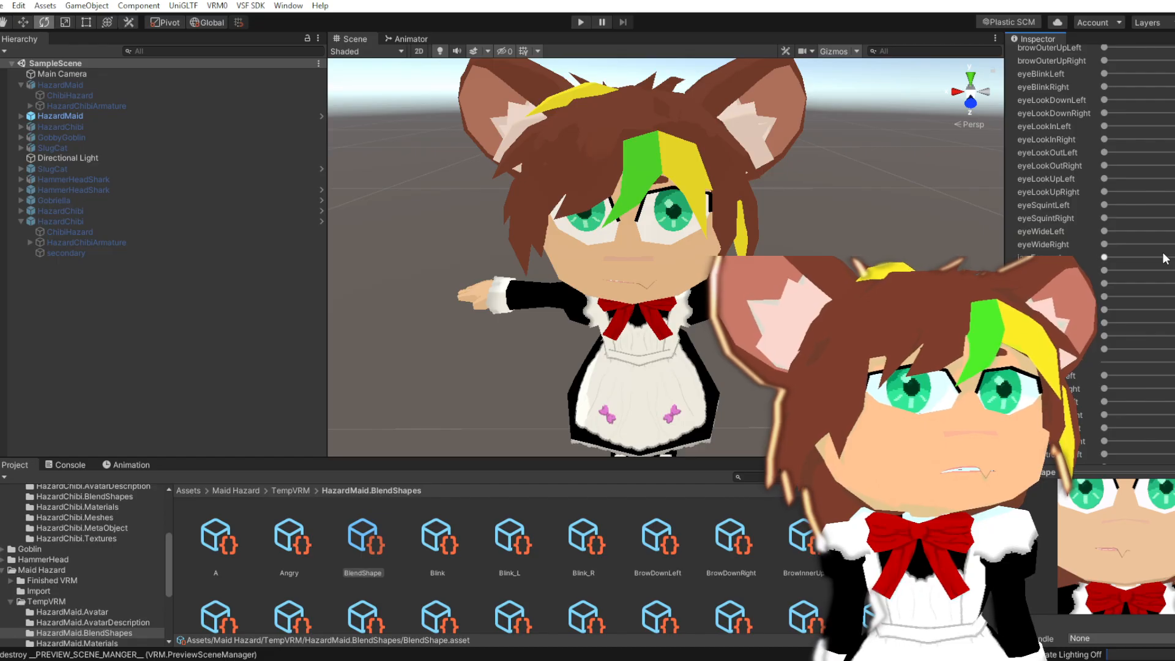
scroll(1163, 263, up, 10)
click(1098, 258)
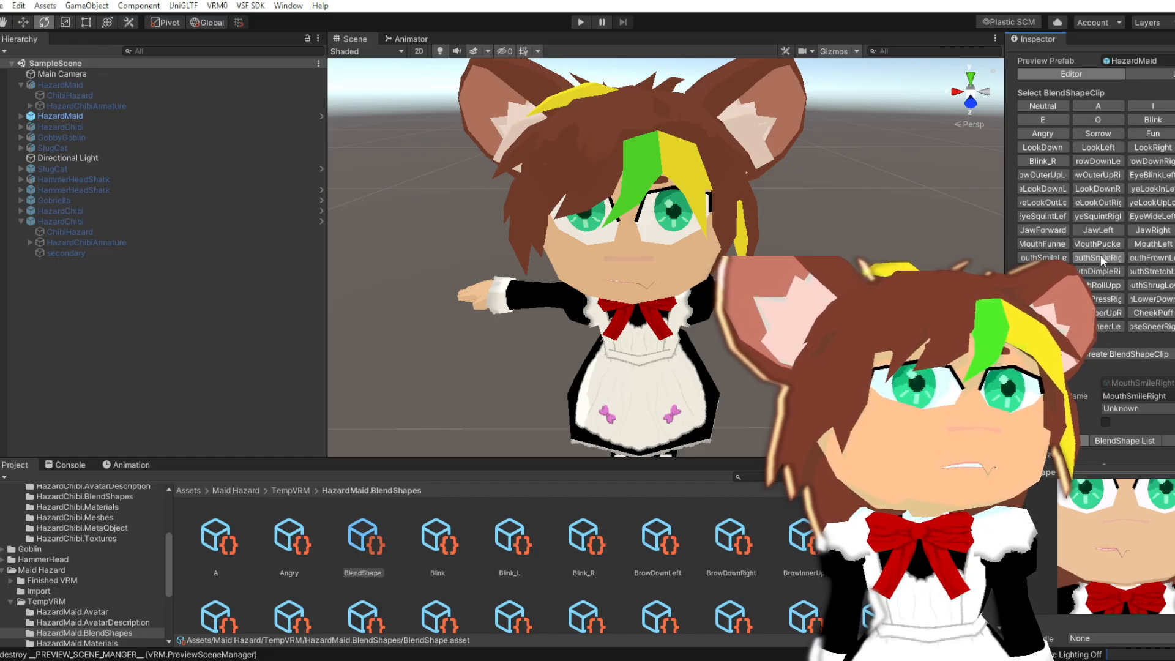
scroll(1116, 265, down, 10)
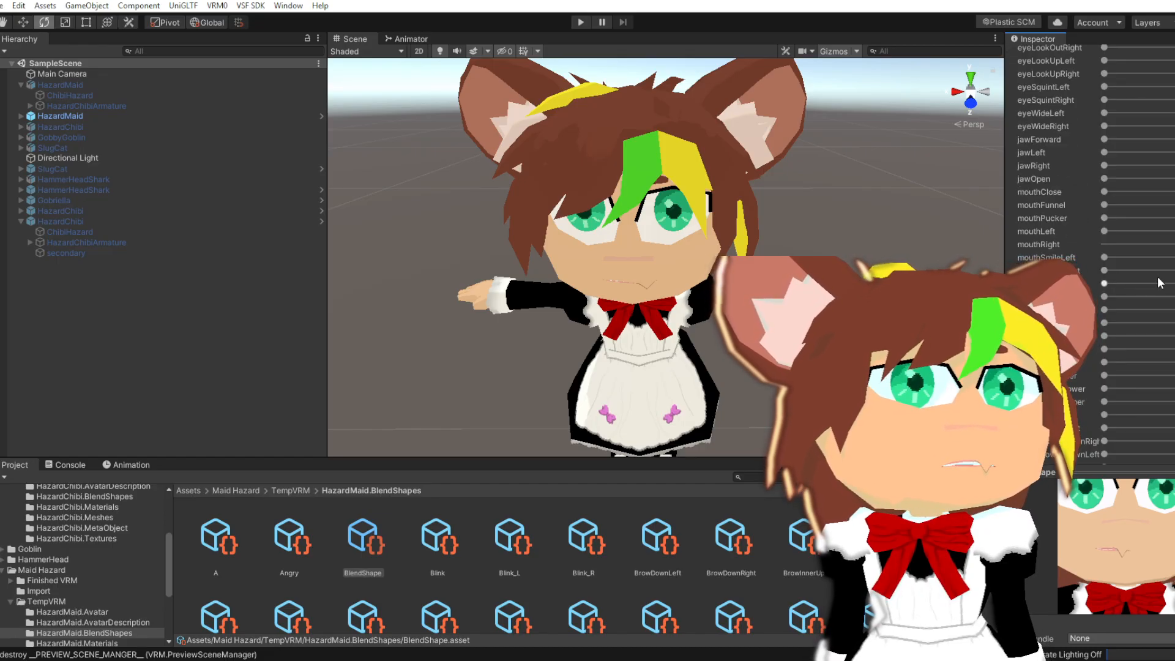
click(1057, 247)
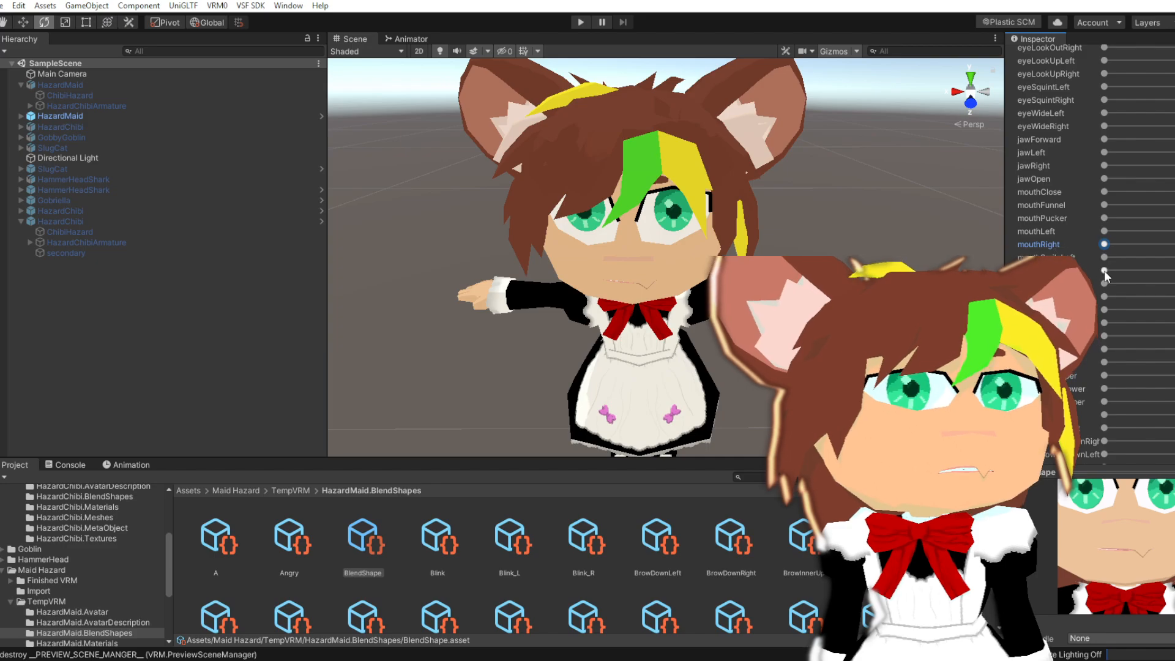
drag(1103, 270, 1170, 270)
scroll(1169, 332, up, 5)
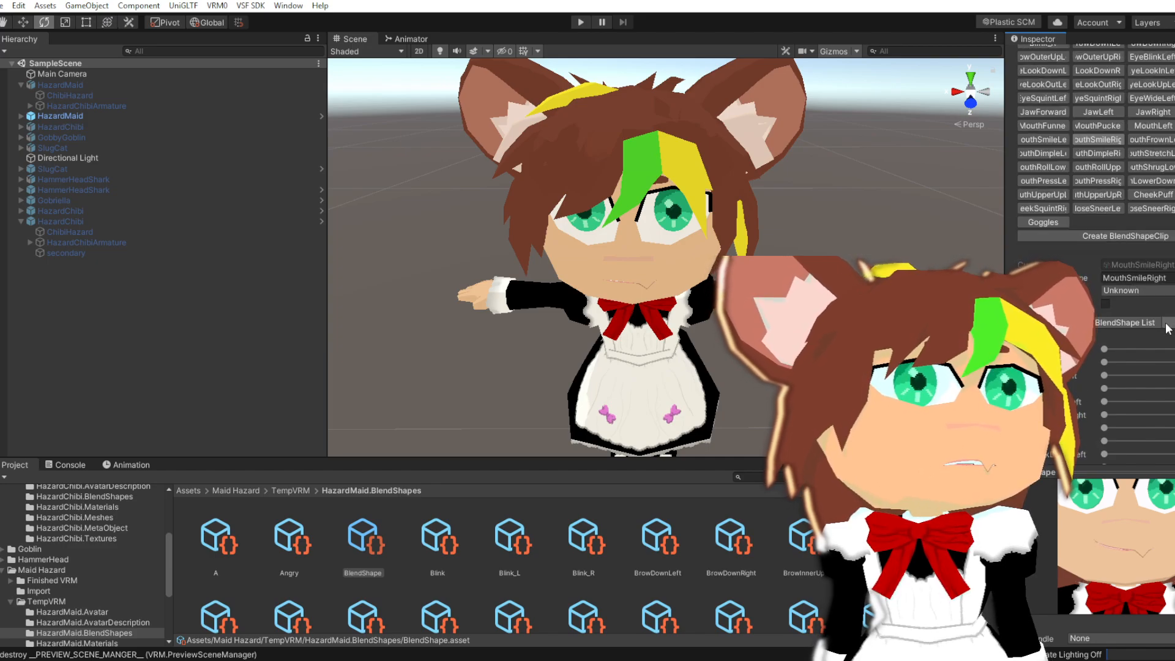
Check the MouthFrownLeft clip's preview and the MouthSmileLeft clip's blendshape sliders
click(1138, 141)
scroll(1137, 143, up, 3)
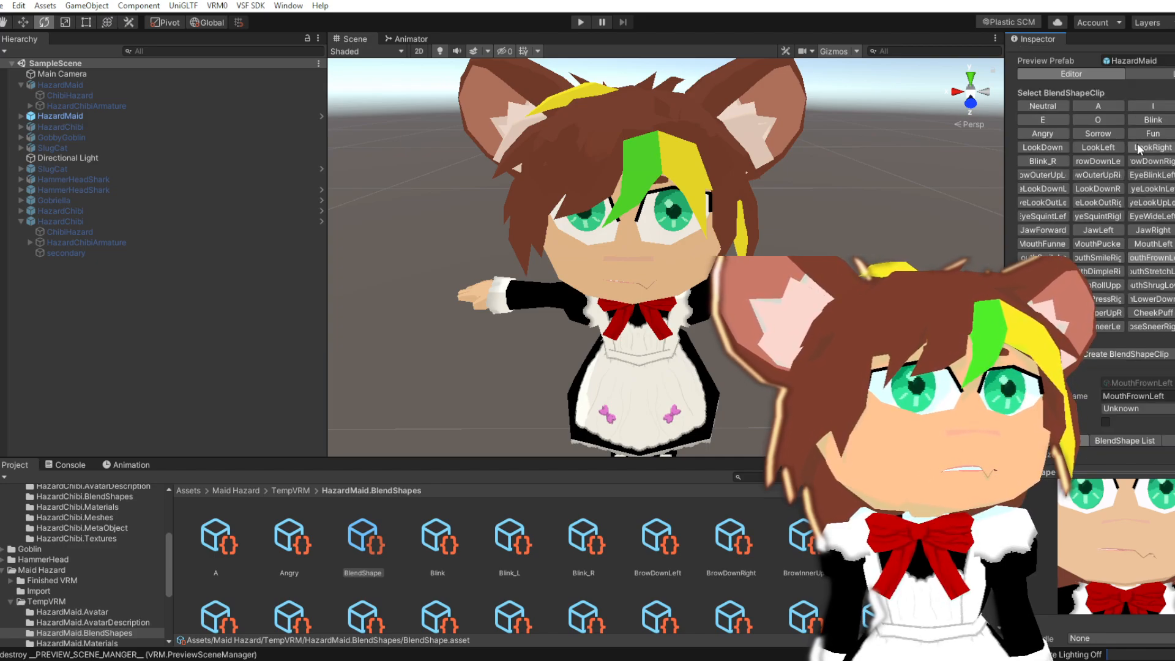
click(1044, 258)
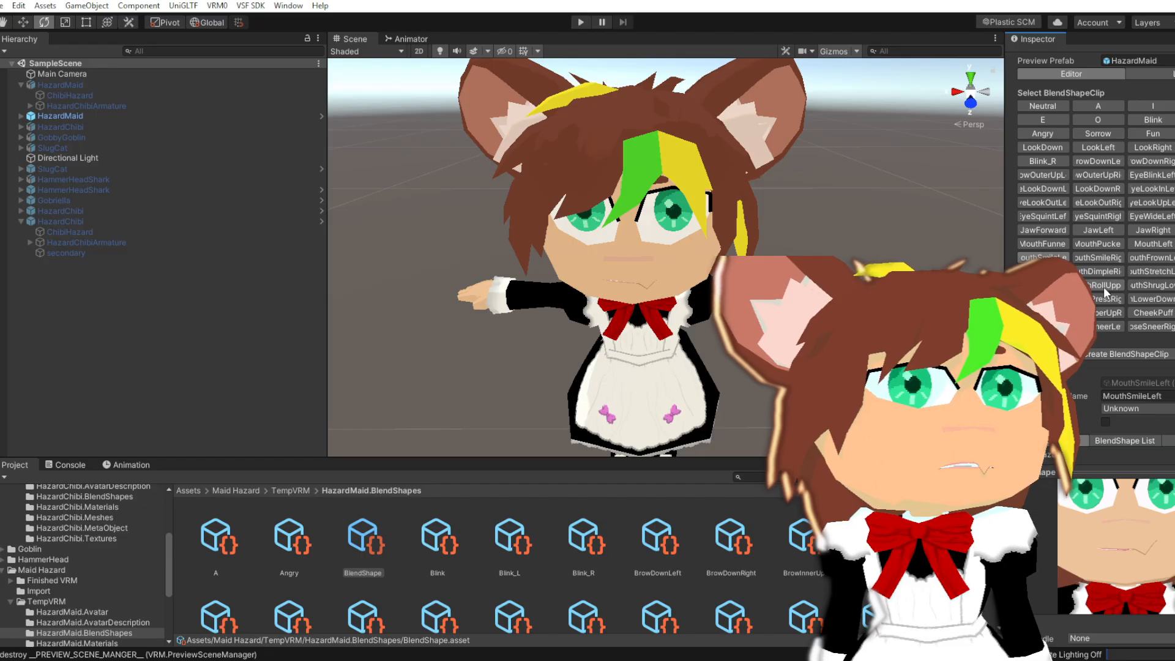
scroll(1089, 244, down, 10)
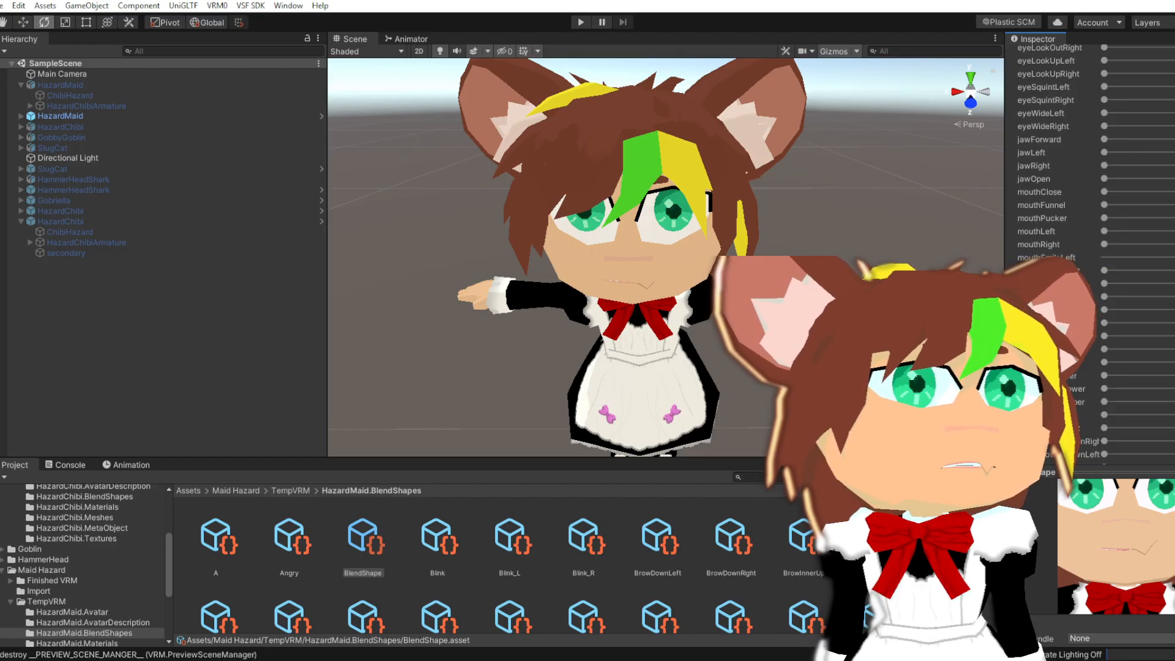
Check the MouthSmileLeft, MouthSmileRight, MouthFrownLeft and MouthFrownRight clips against their blendshape sliders and the face preview
scroll(1089, 245, up, 10)
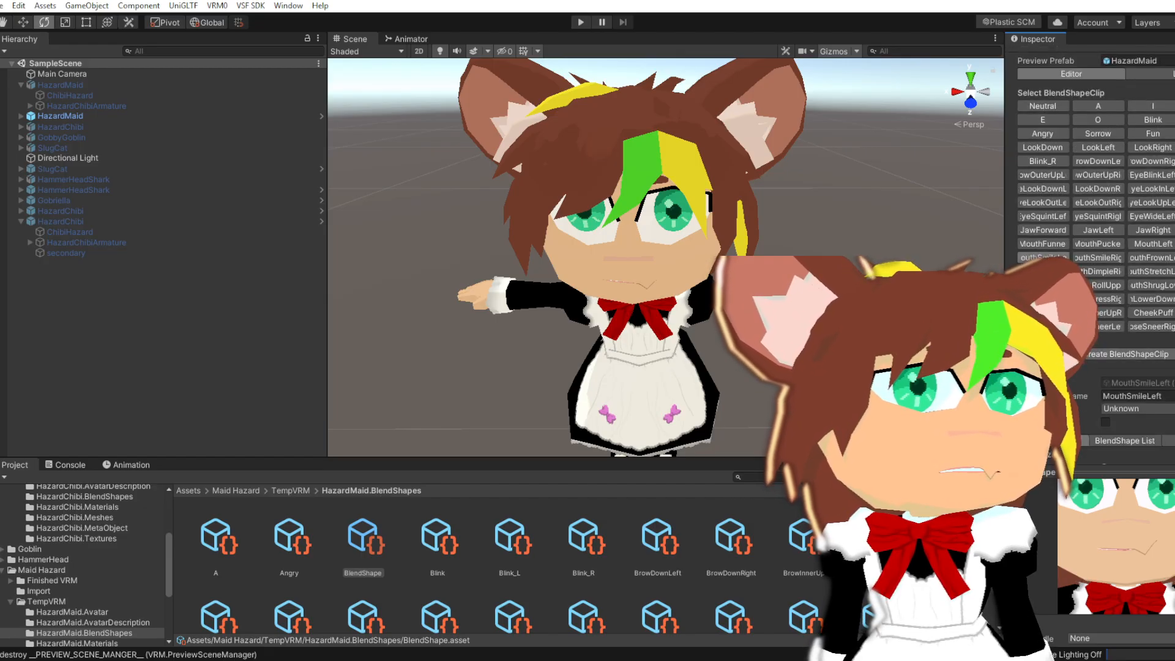
scroll(1093, 285, down, 4)
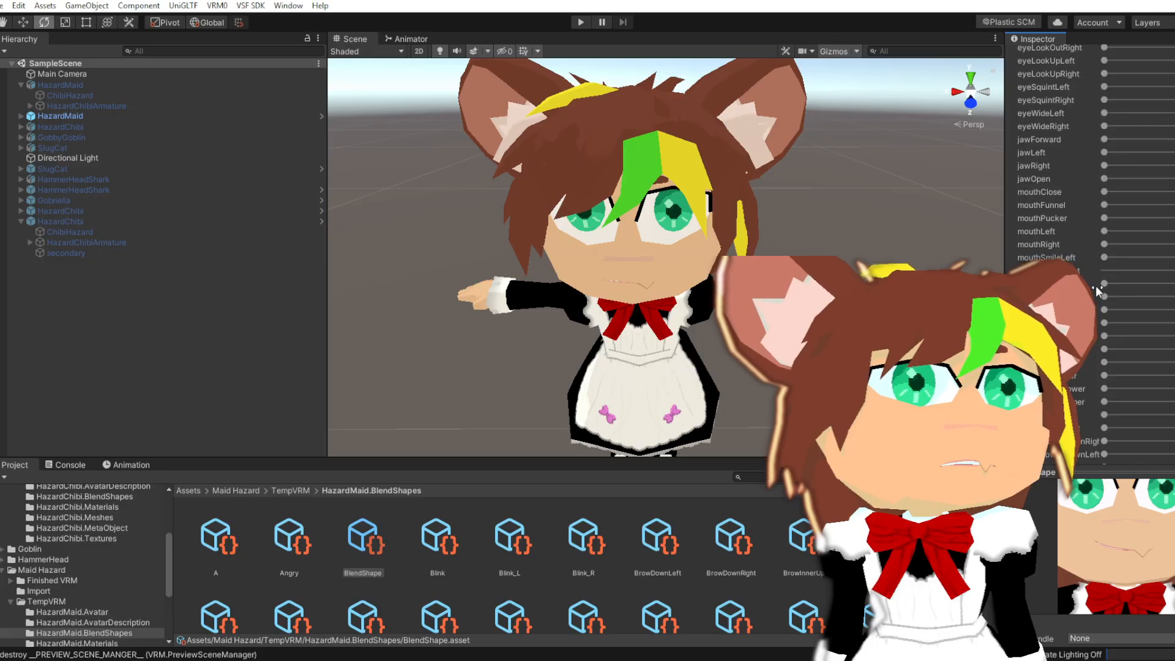
click(1147, 139)
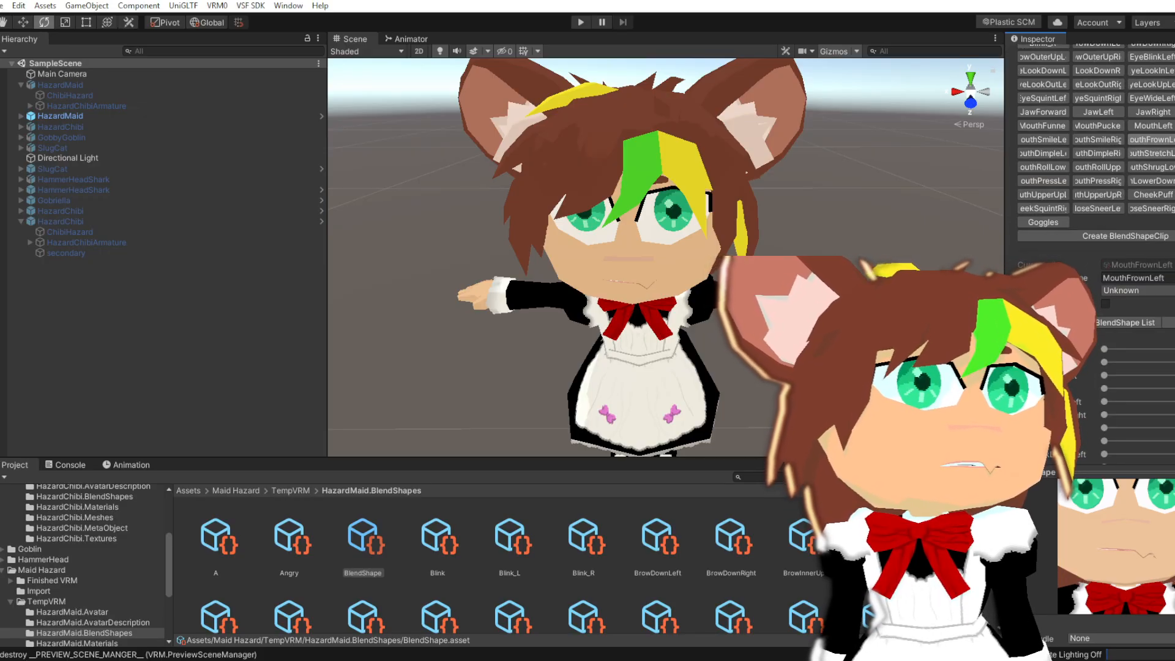
scroll(1128, 223, down, 10)
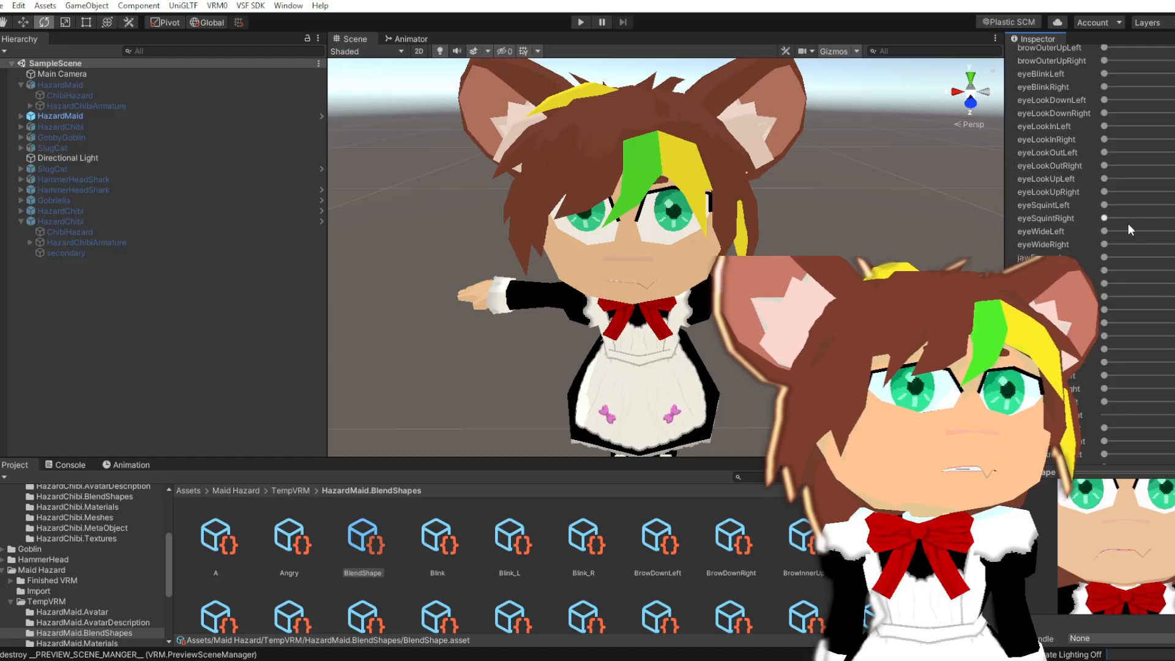
scroll(1125, 291, up, 4)
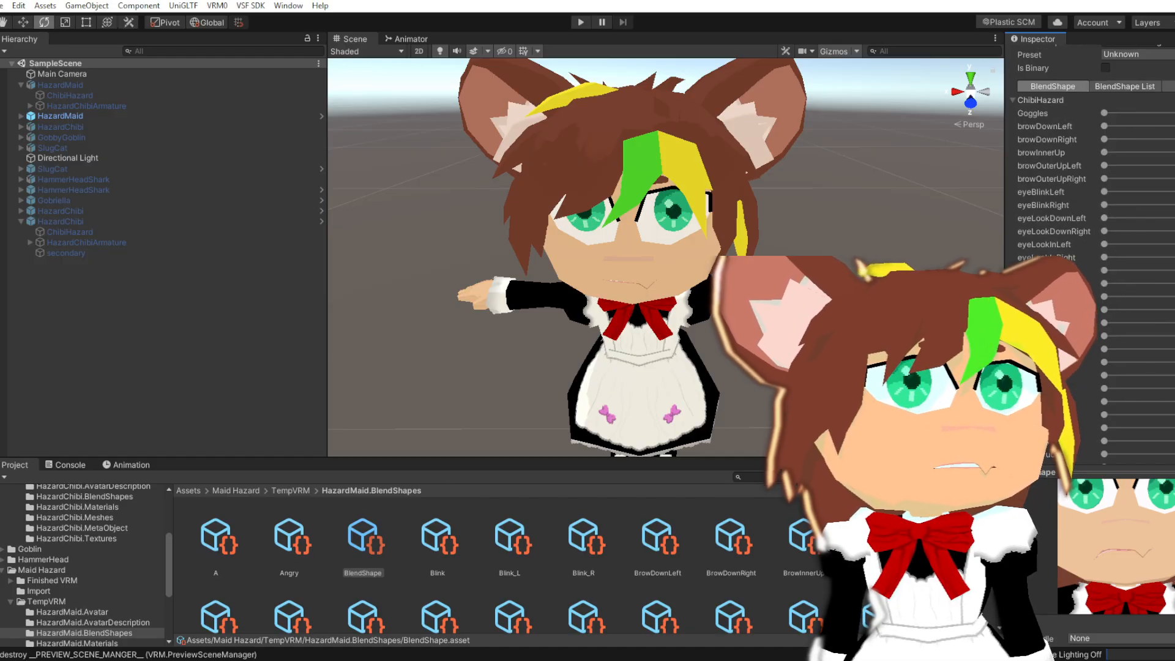
scroll(1095, 184, down, 4)
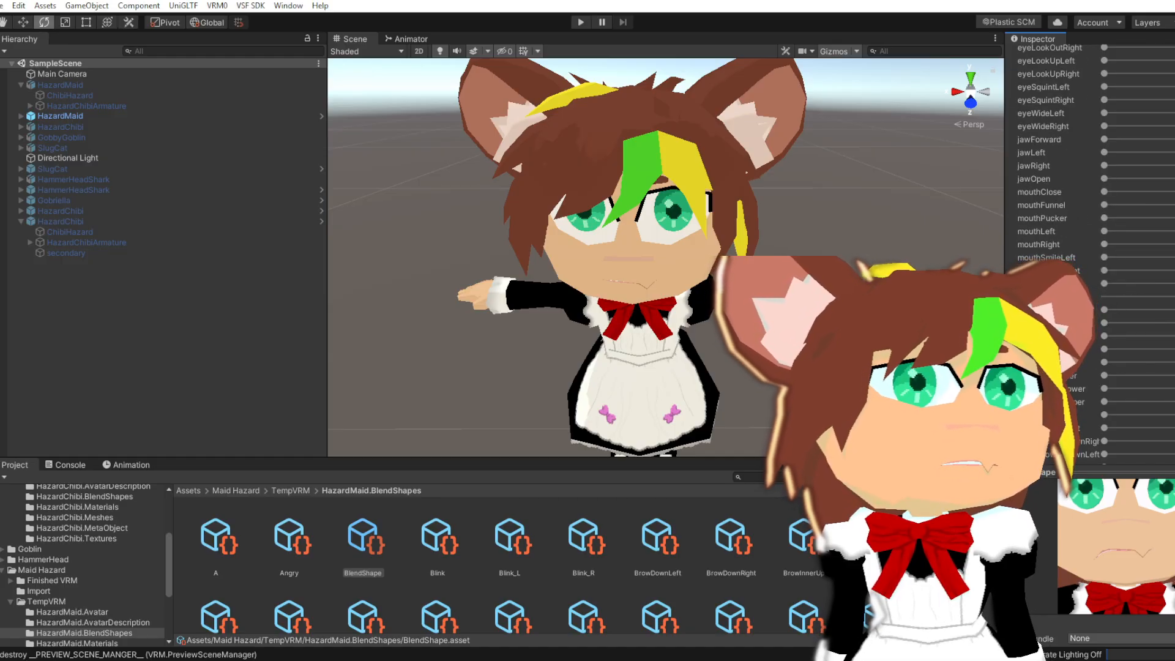
Check the MouthDimpleLeft, MouthDimpleRight, MouthStretchLeft and MouthStretchRight clips against their blendshape sliders
scroll(1095, 153, up, 5)
click(1042, 153)
scroll(1101, 233, up, 2)
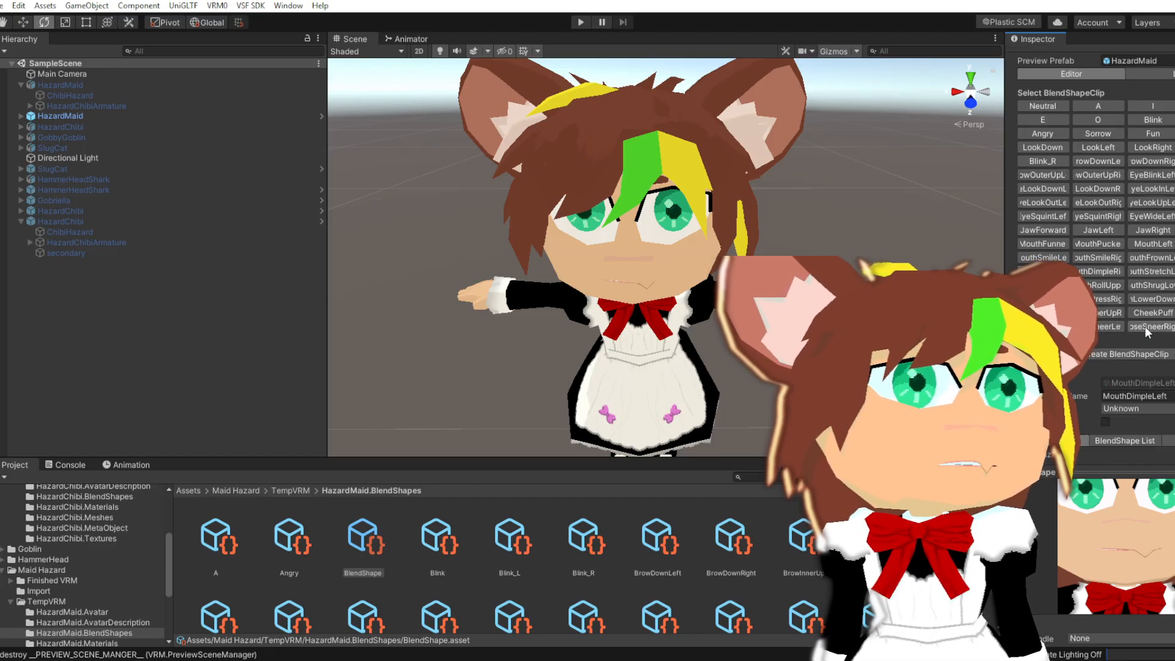
scroll(1102, 314, down, 5)
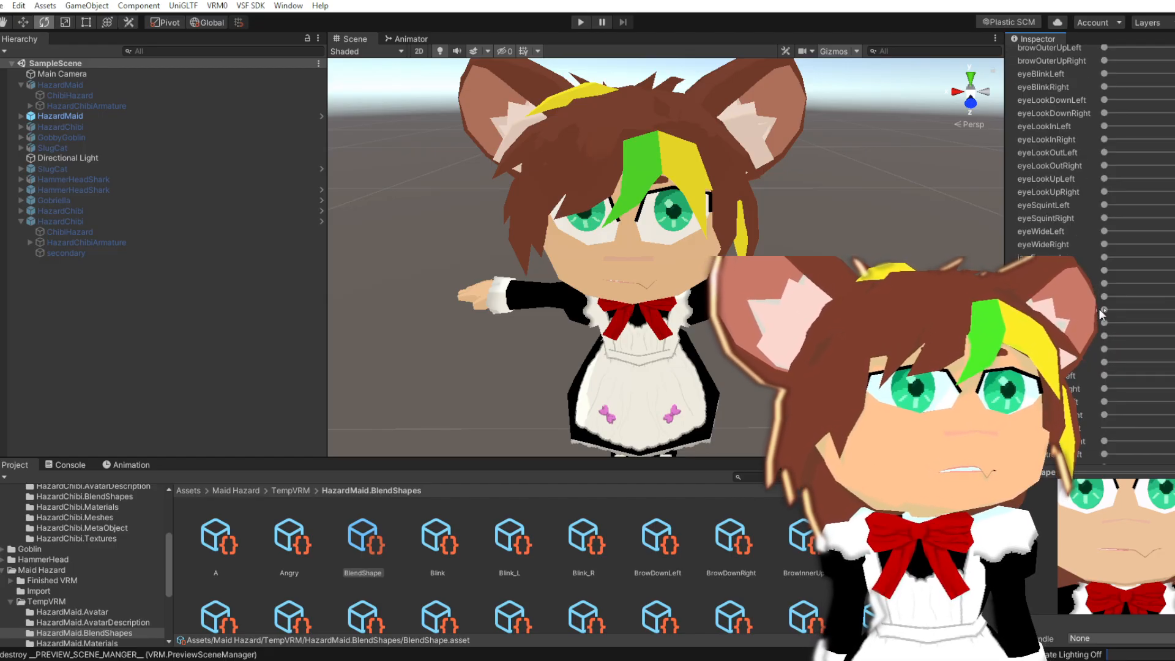
scroll(1089, 153, up, 5)
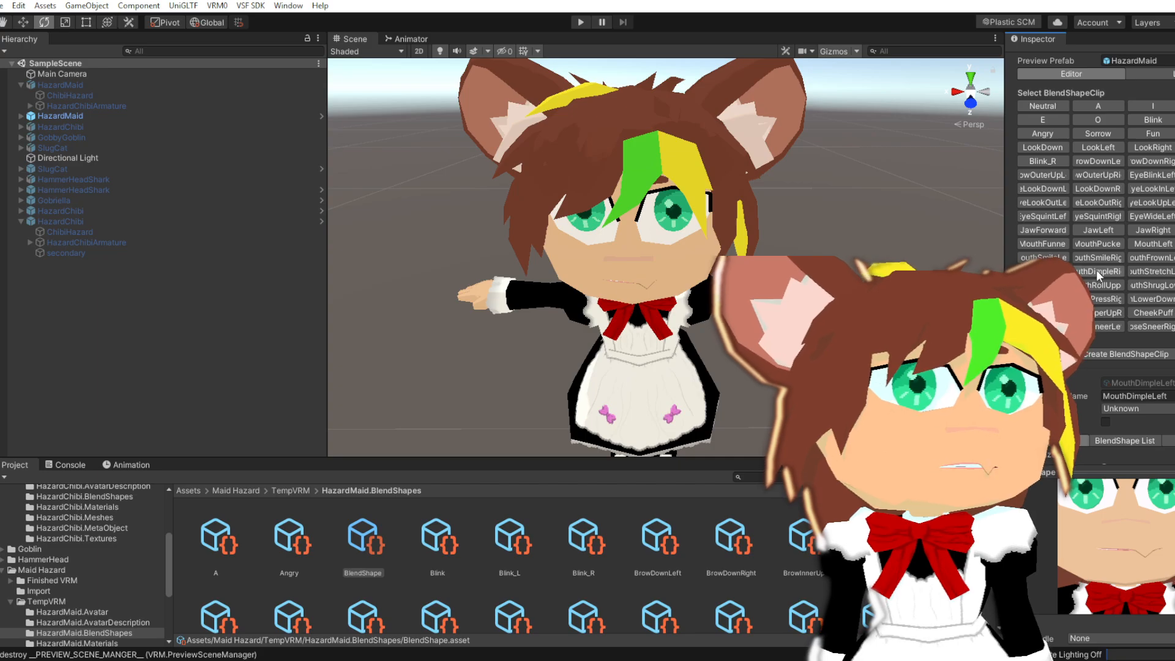
scroll(1125, 291, down, 5)
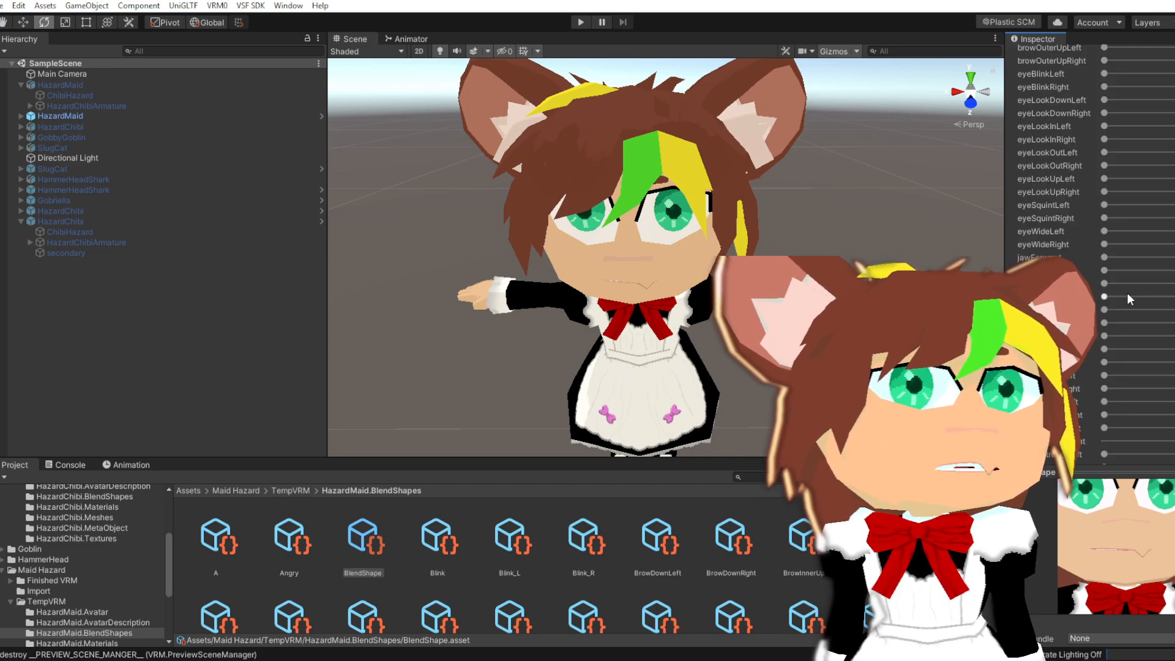
scroll(1141, 328, up, 5)
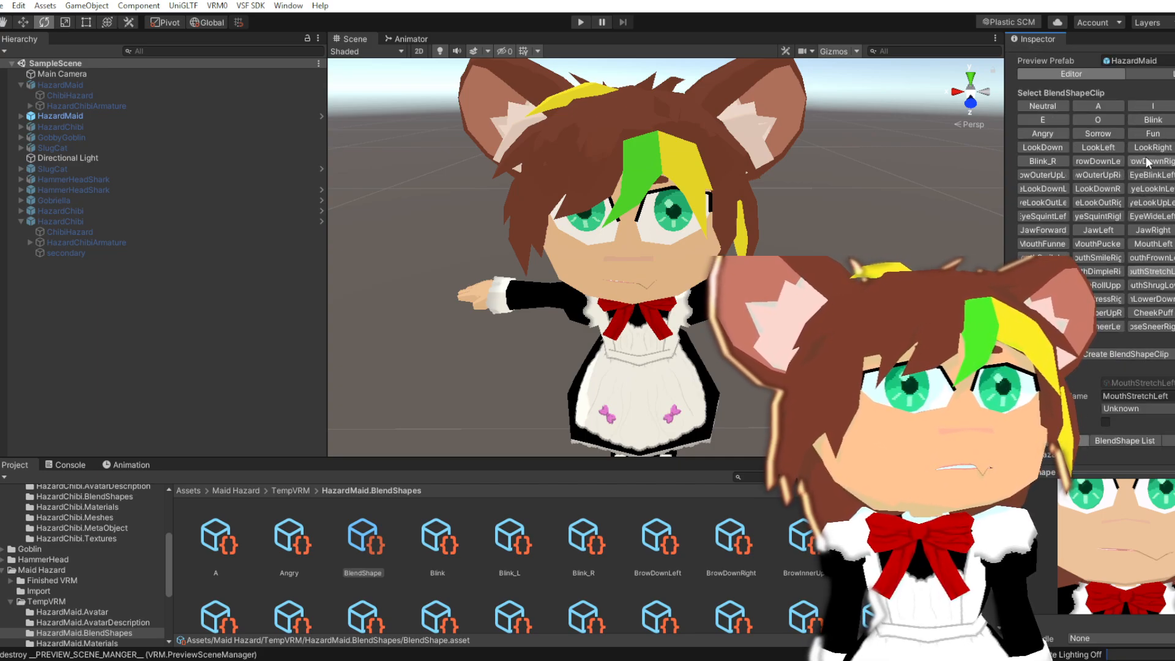
scroll(1122, 232, down, 5)
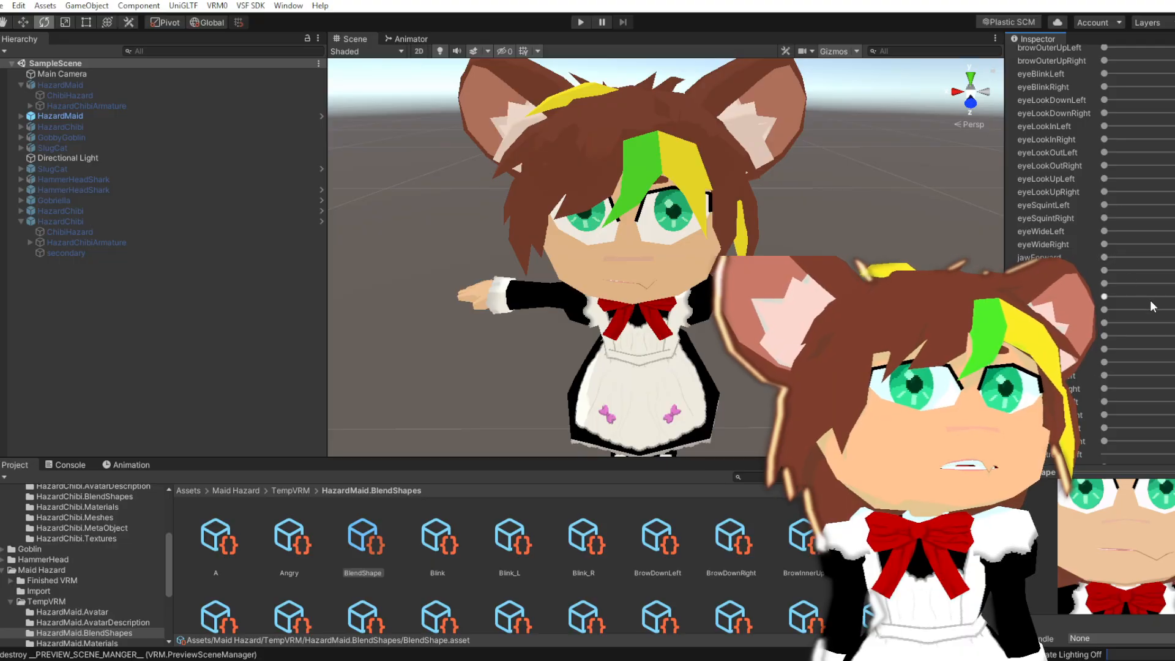
scroll(1151, 306, up, 5)
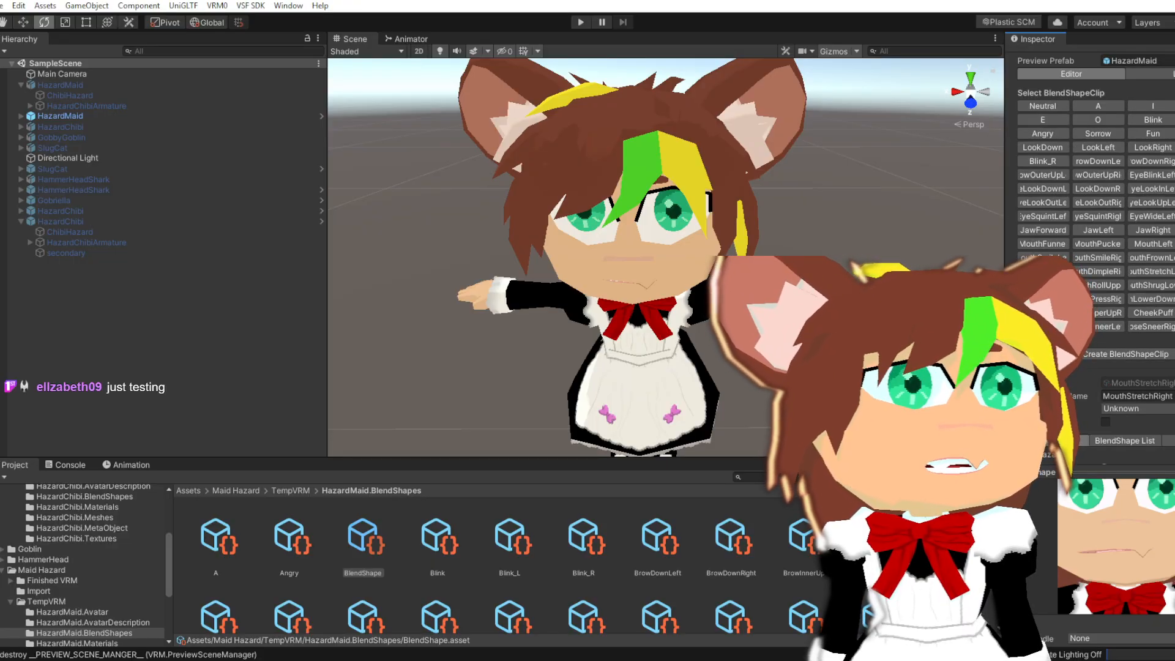
scroll(1089, 245, down, 8)
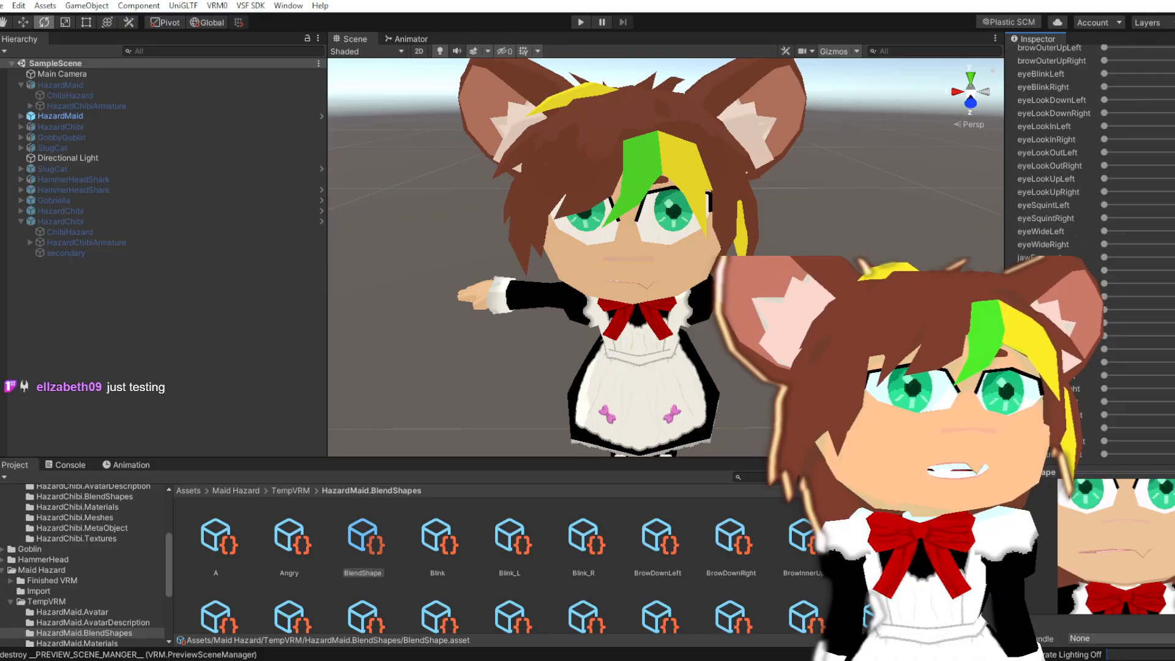
scroll(1172, 286, up, 8)
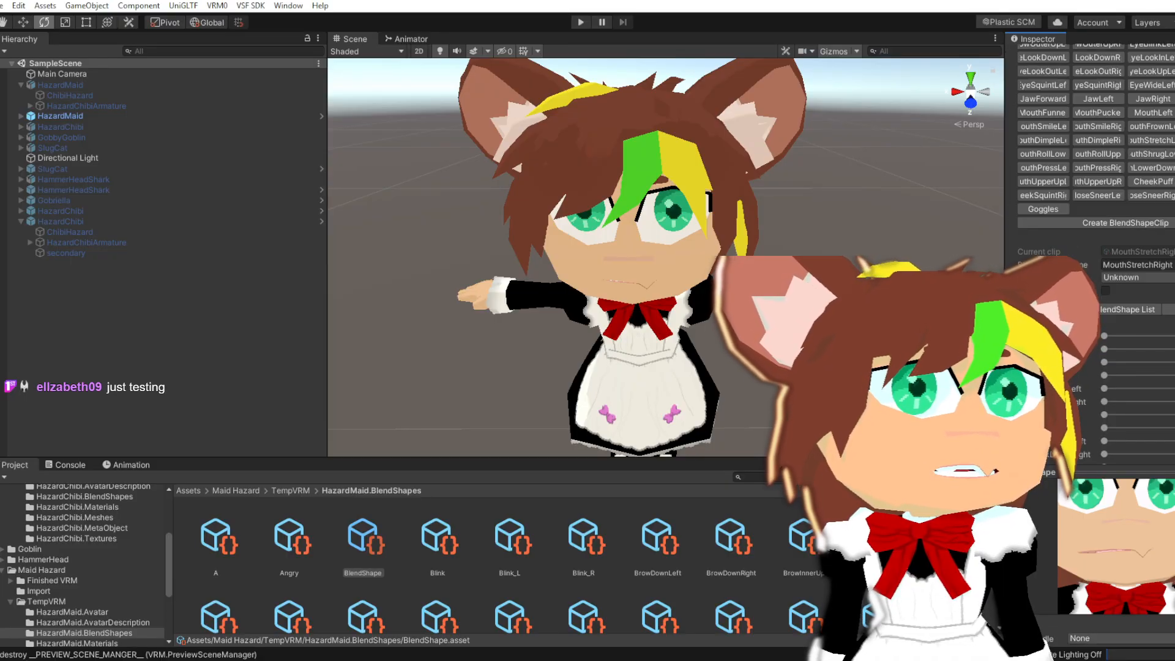
Check the MouthRollLower, MouthRollUpper, MouthShrugLower and MouthShrugUpper clips against their blendshape sliders
scroll(1101, 284, down, 10)
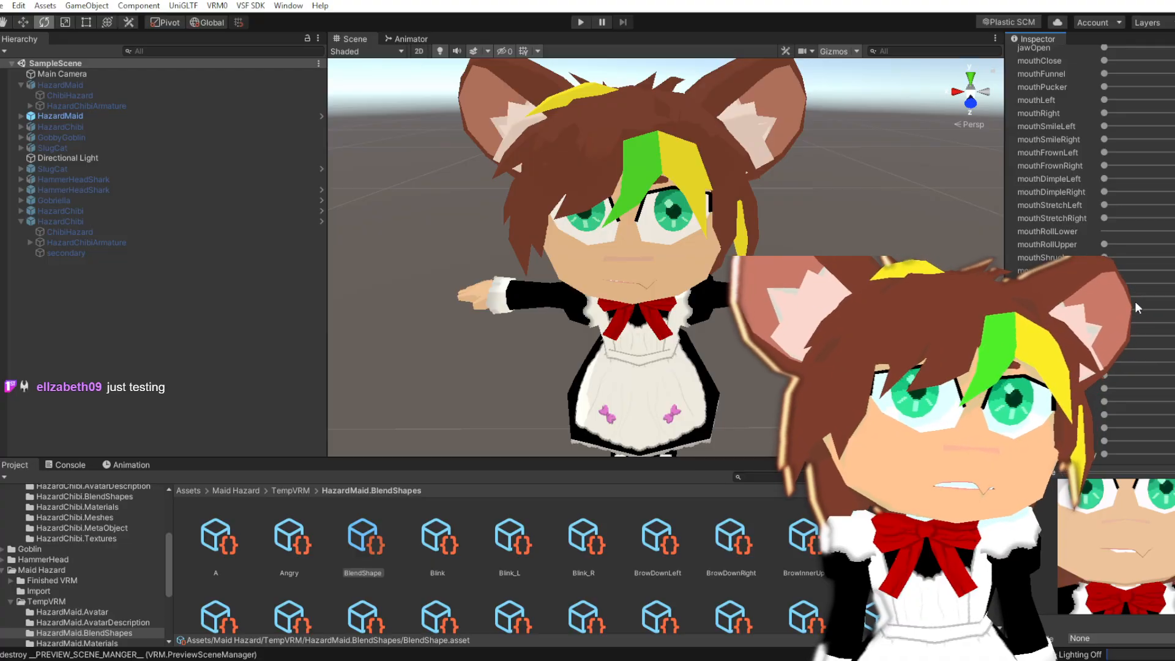
scroll(1135, 301, up, 10)
scroll(1101, 156, down, 10)
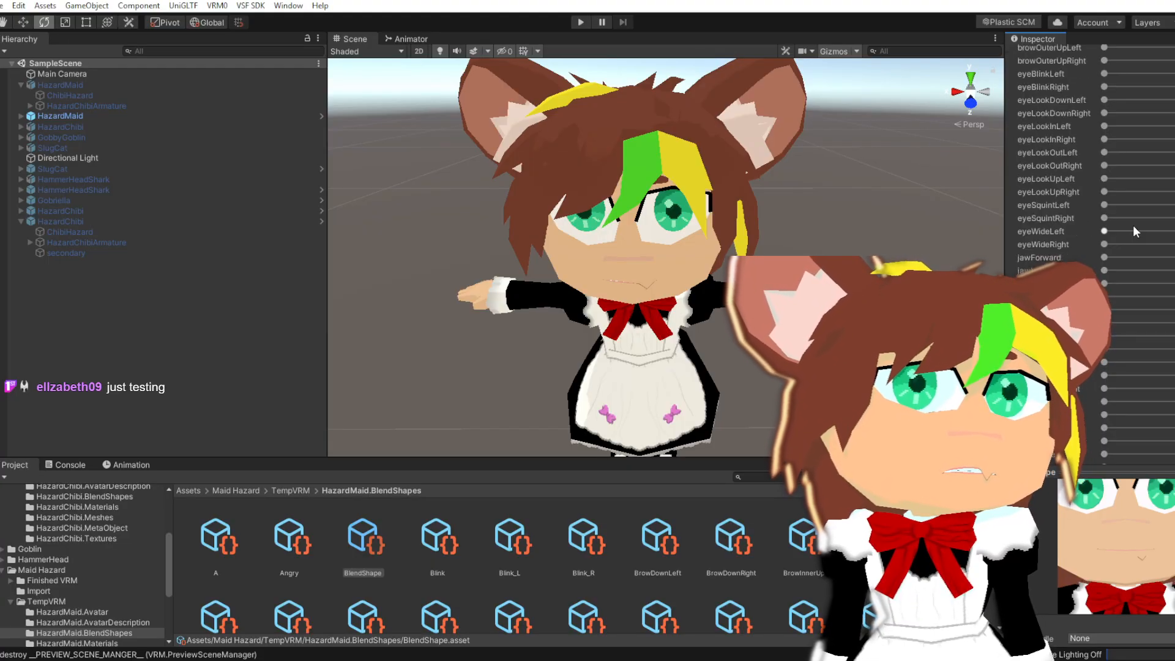
scroll(1132, 230, up, 10)
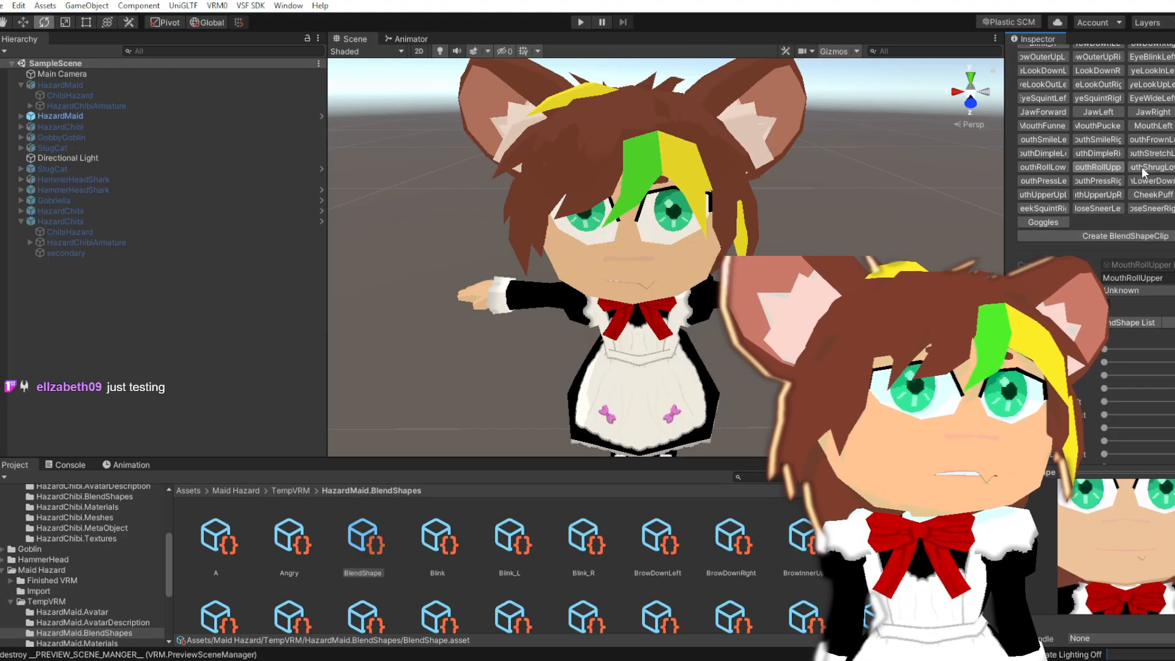
scroll(1140, 170, down, 10)
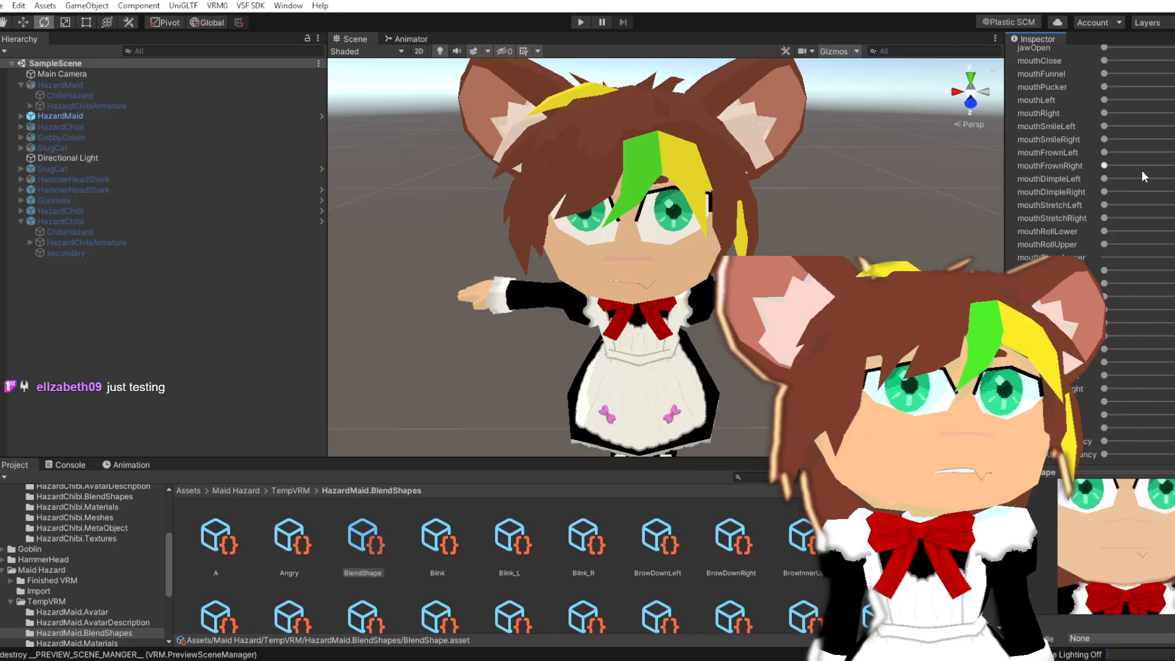
scroll(1149, 276, up, 10)
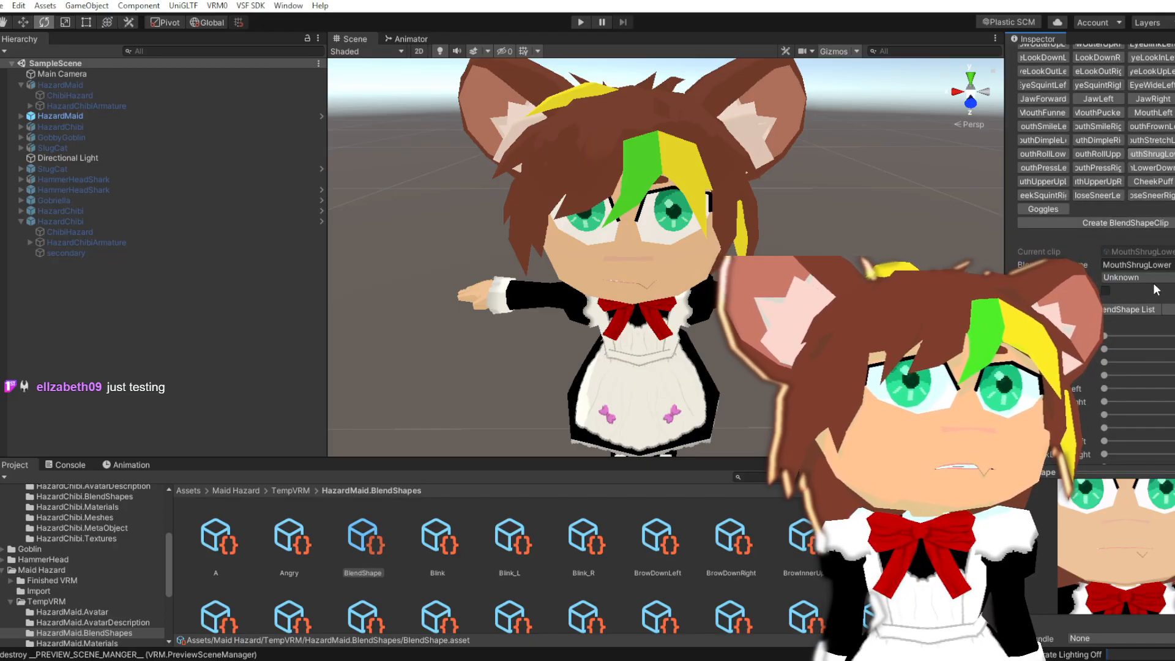
click(1174, 272)
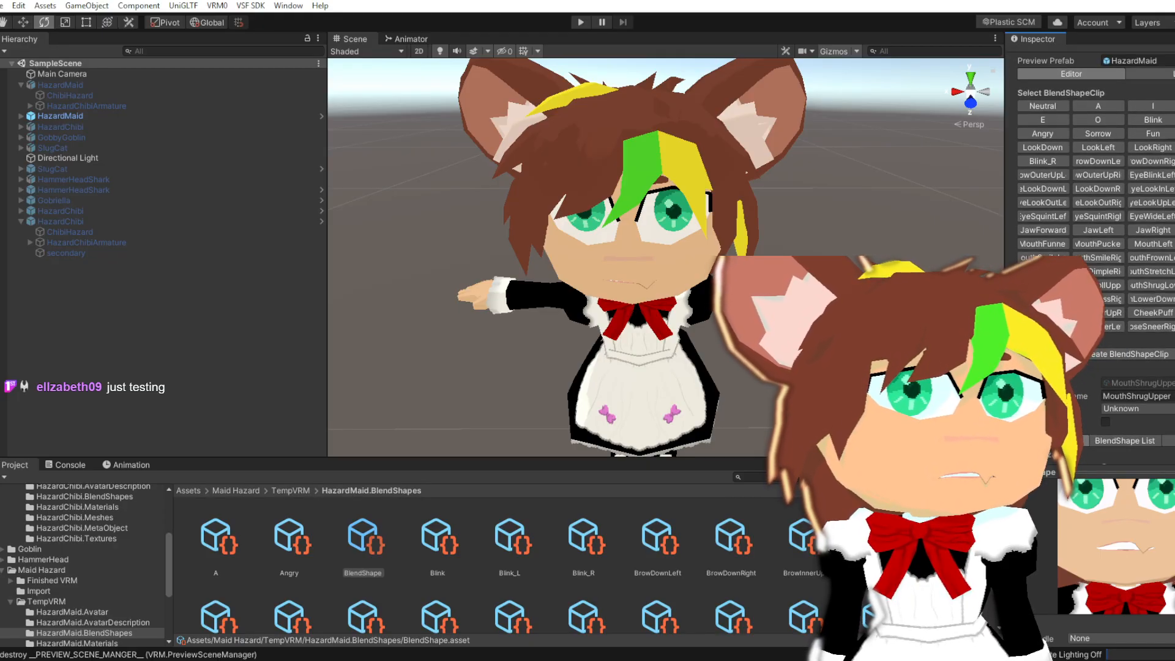
scroll(1089, 184, down, 8)
scroll(1089, 184, up, 8)
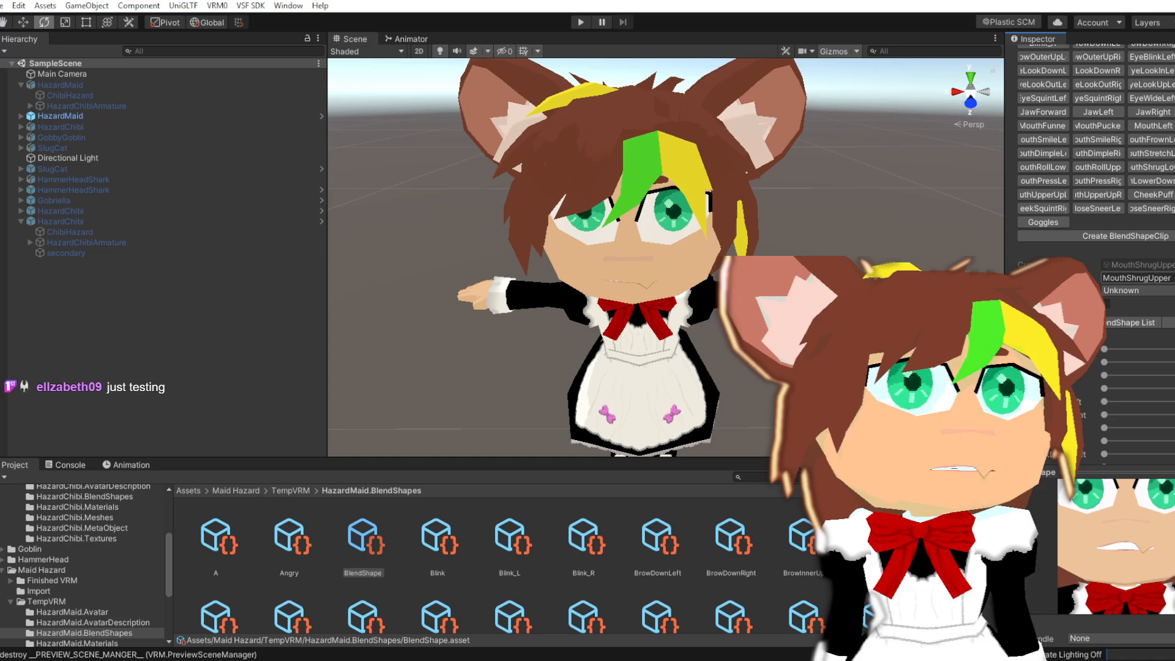
Check the MouthPressLeft, MouthPressRight, MouthLowerDownRight and MouthLowerDownLeft clips against their blendshape sliders
click(1049, 178)
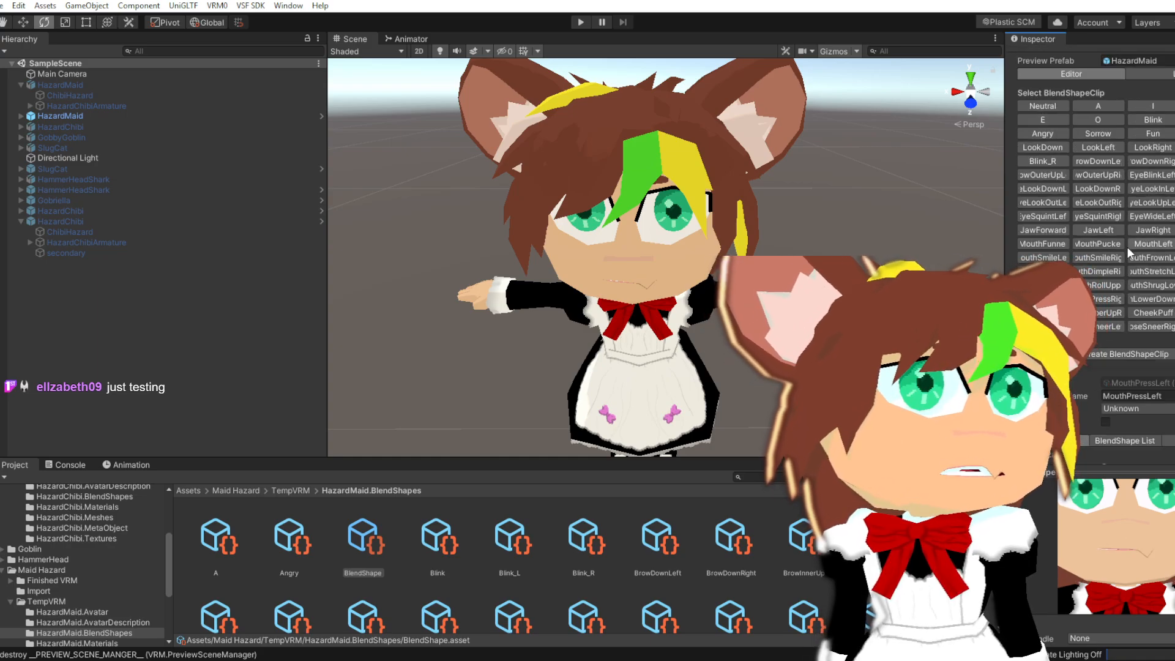
scroll(1138, 248, down, 4)
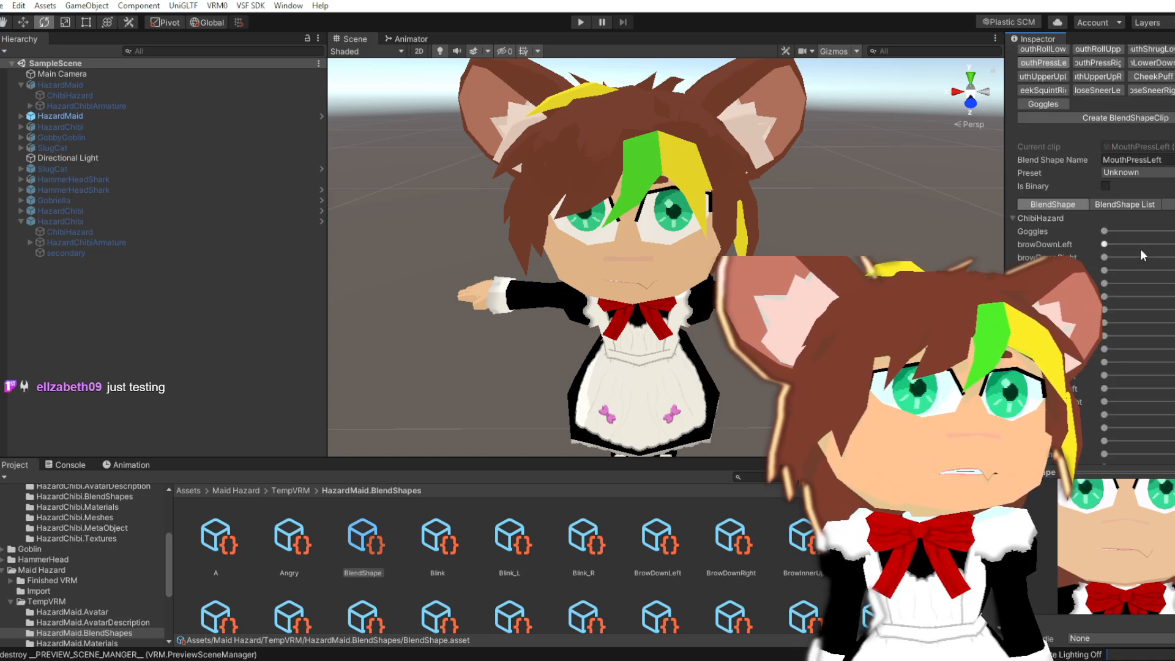
scroll(1137, 244, up, 3)
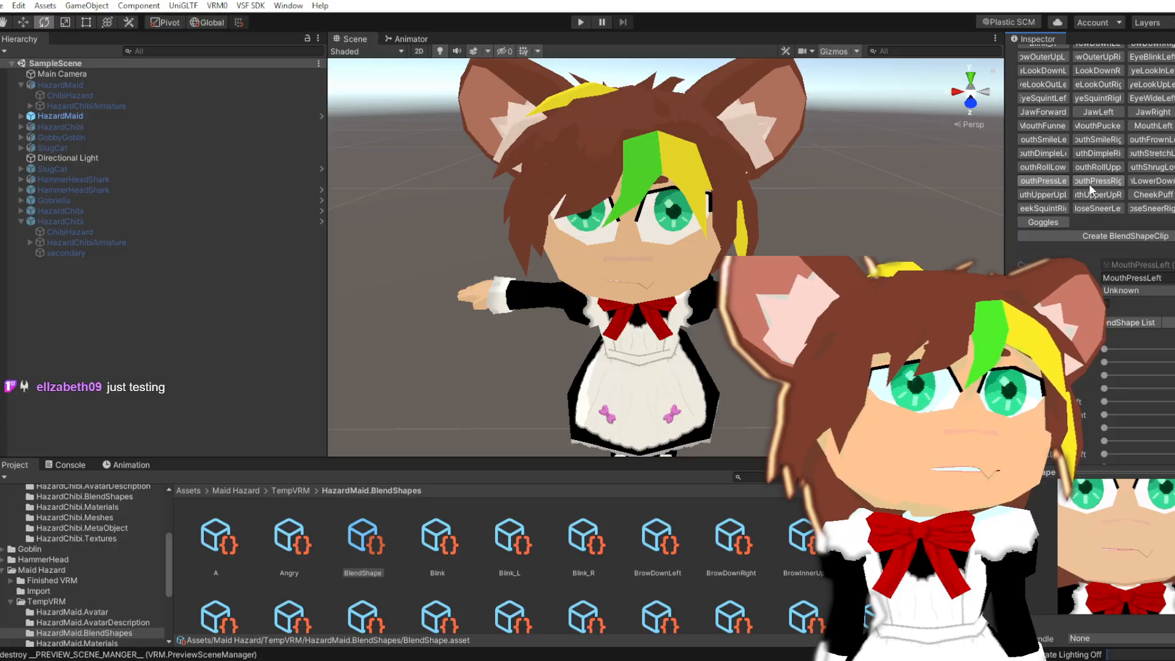
scroll(1102, 220, down, 8)
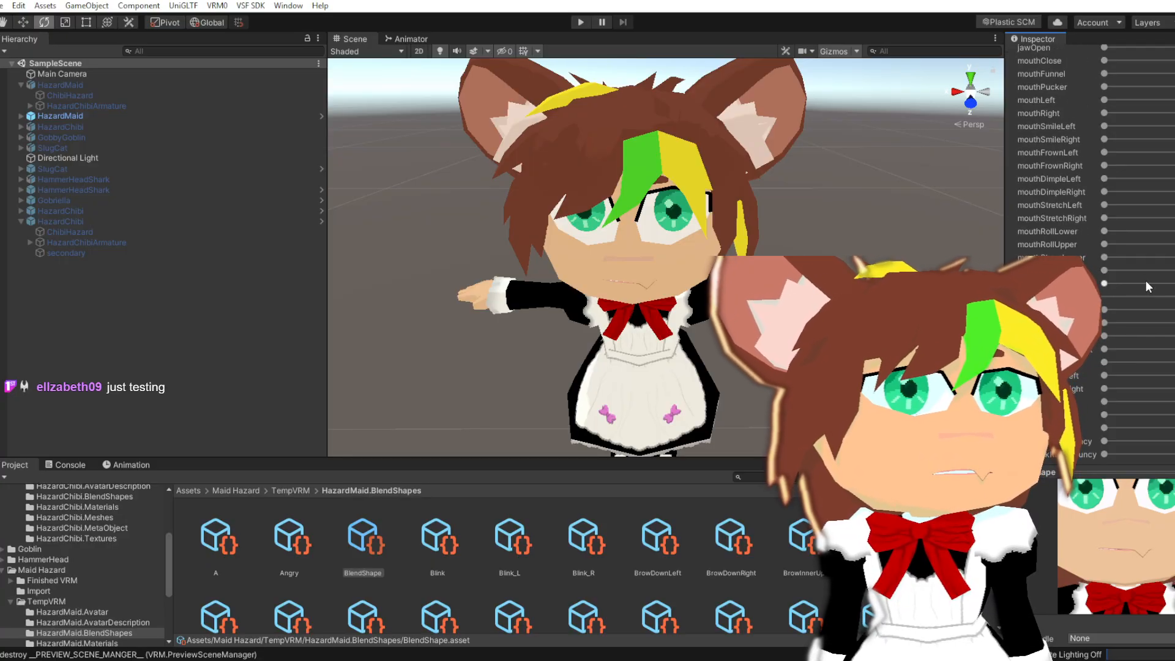
scroll(1147, 287, up, 8)
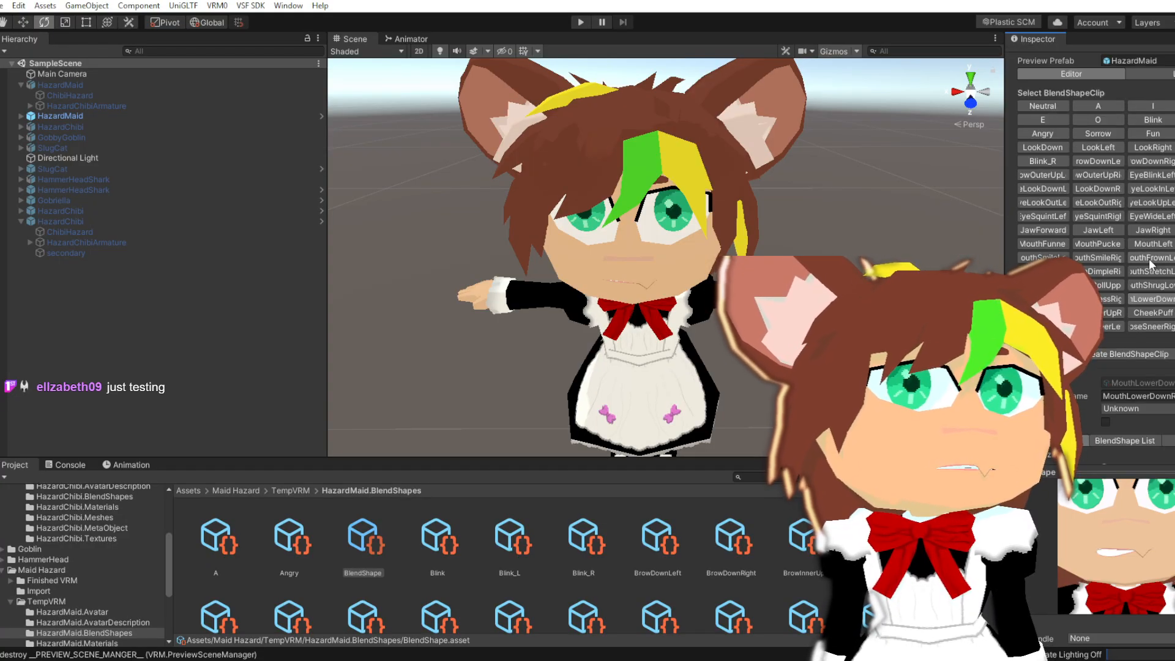
scroll(1144, 439, down, 3)
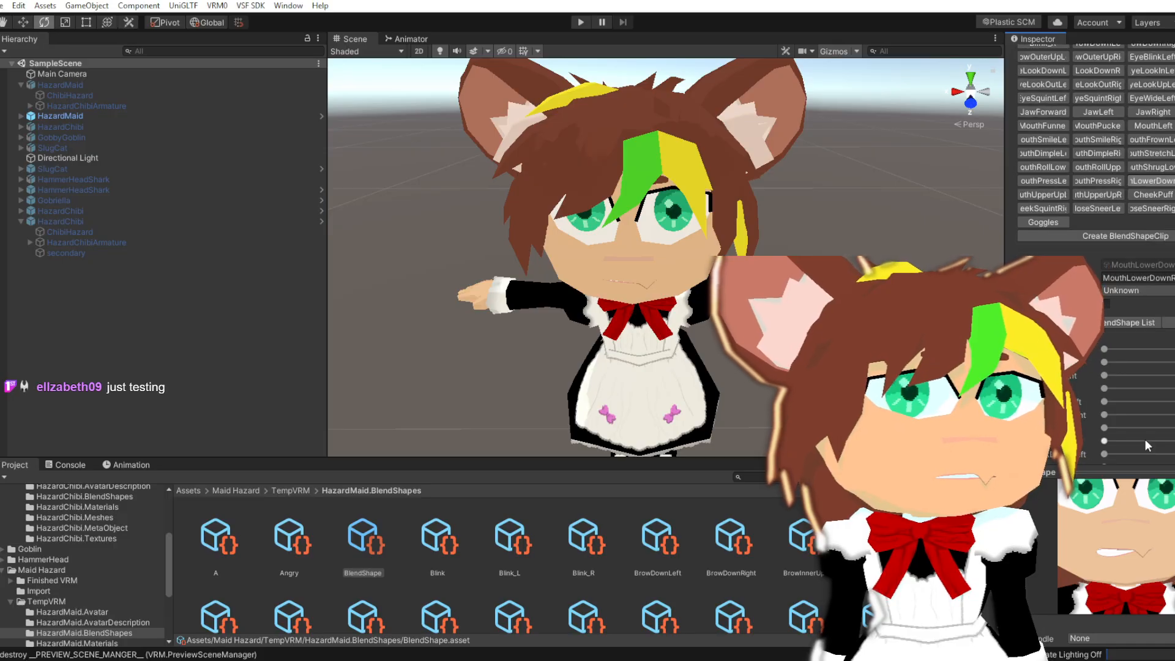
scroll(1144, 438, up, 3)
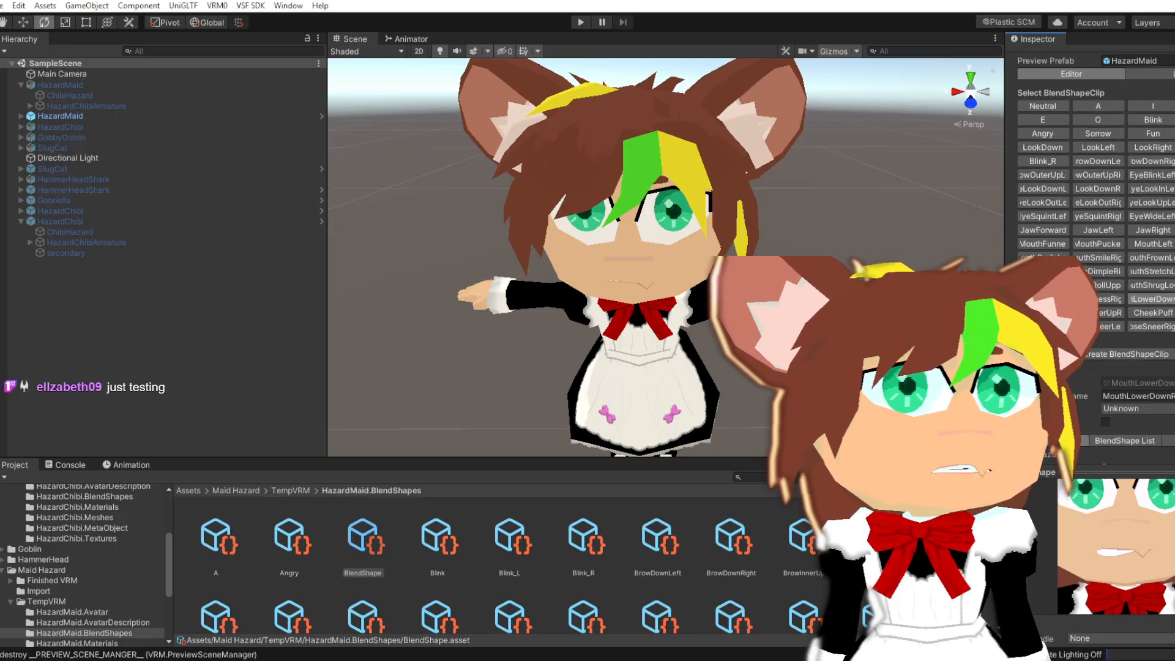
scroll(1150, 354, down, 10)
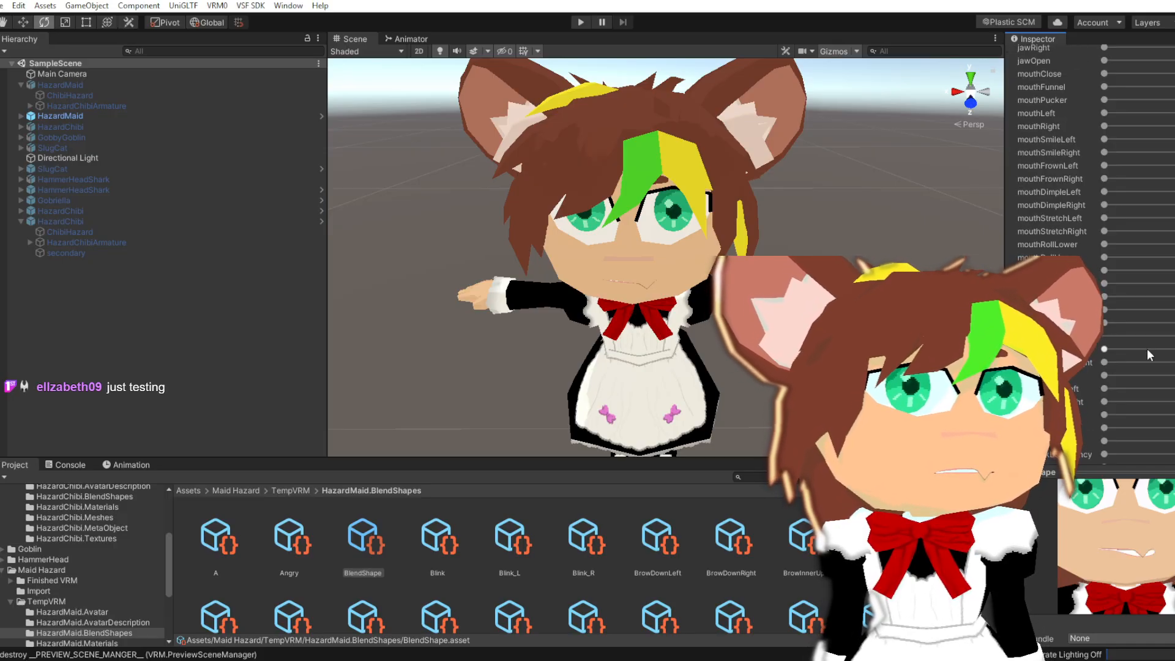
scroll(1149, 355, up, 10)
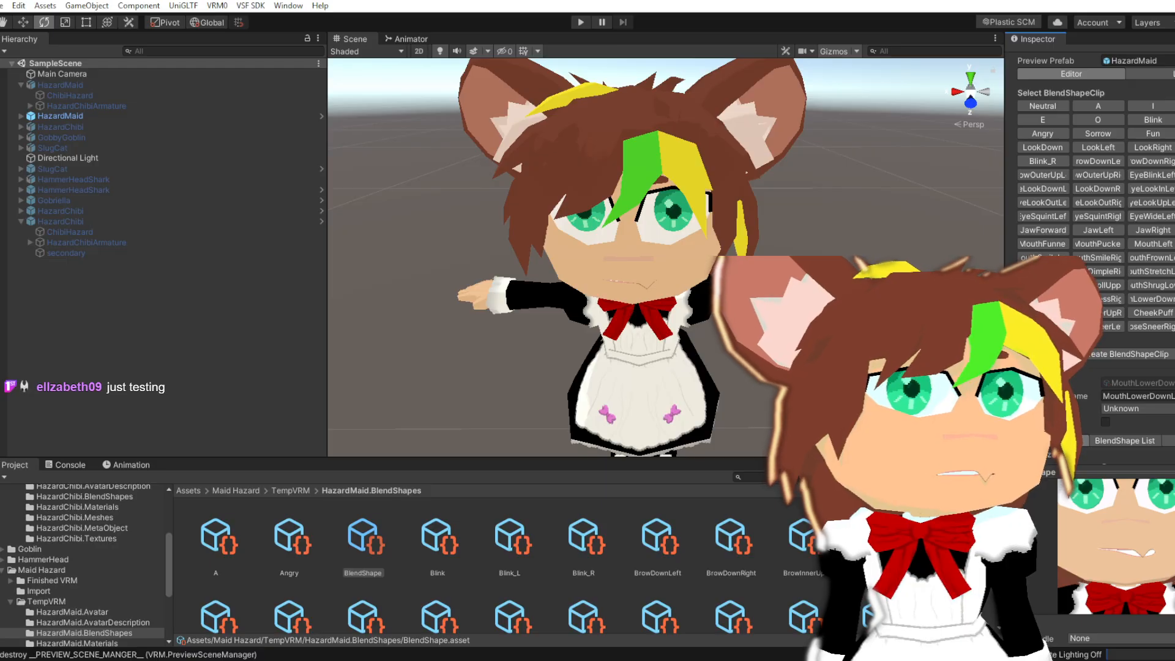
Check the MouthUpperUpLeft, MouthUpperUpRight and CheekPuff clips against their blendshape sliders and the face preview
scroll(1104, 318, down, 3)
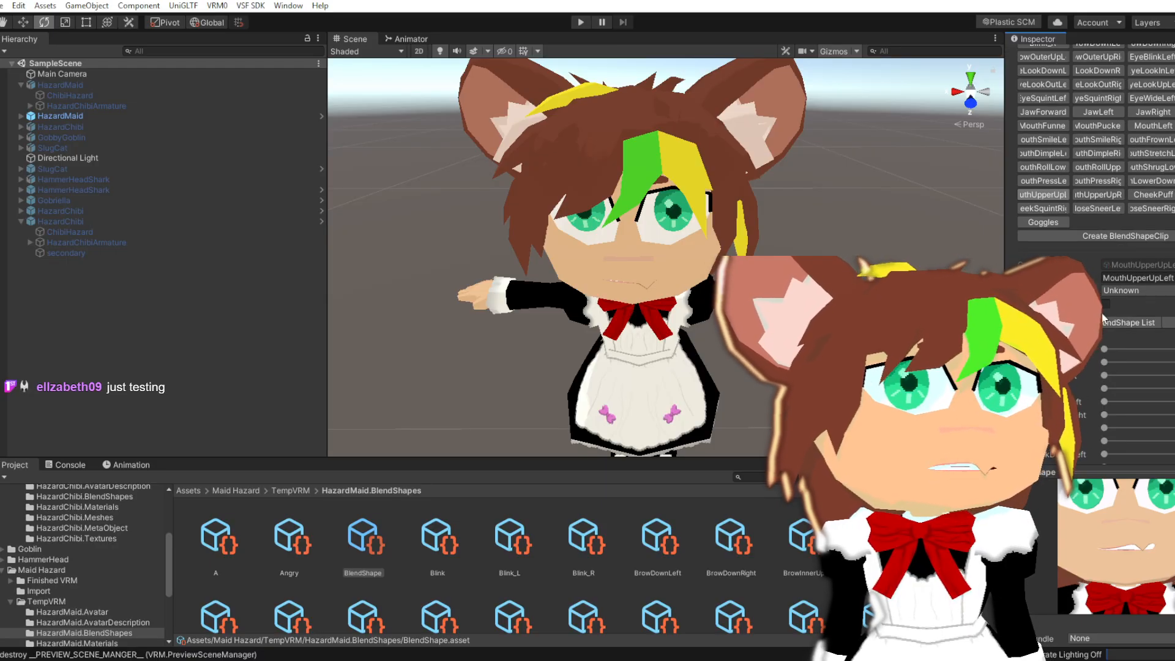
scroll(1105, 318, down, 5)
scroll(1163, 325, up, 7)
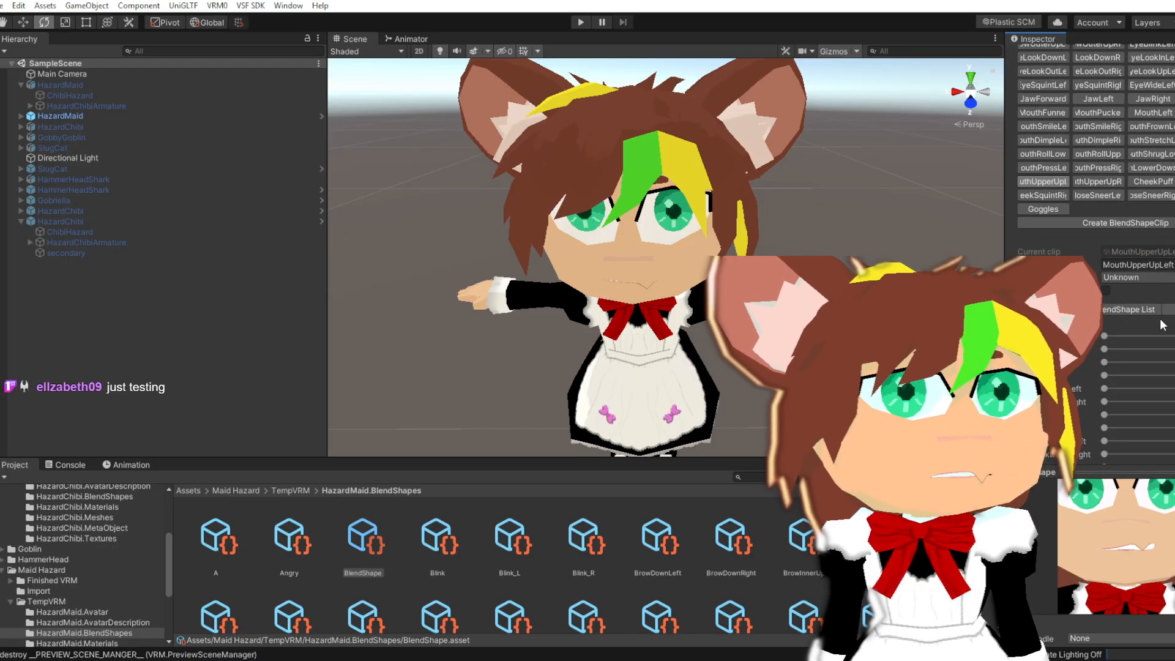
scroll(1108, 185, down, 5)
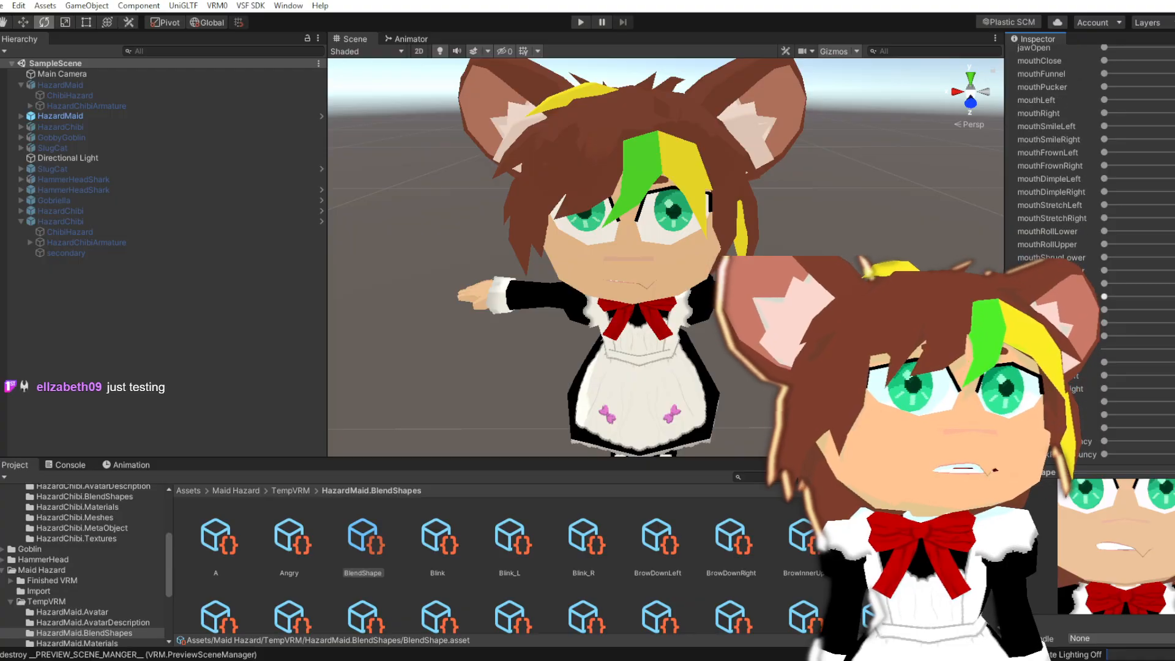
scroll(1095, 153, up, 5)
scroll(1159, 183, down, 5)
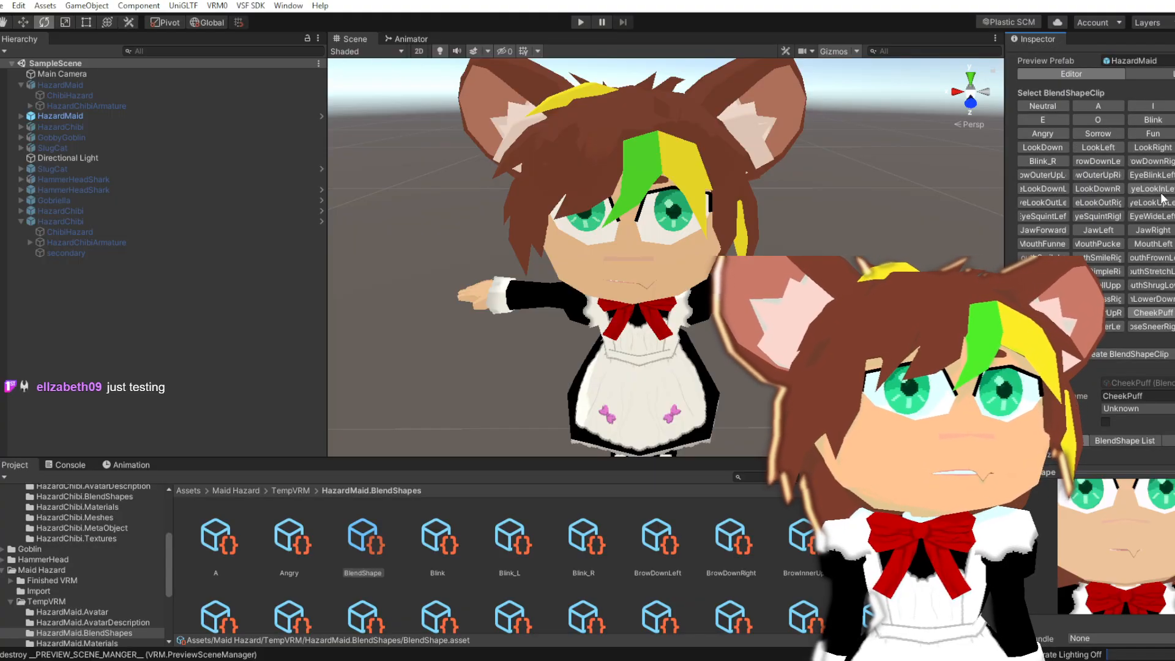
Check the CheekPuff and CheekSquintRight clips against their blendshape sliders
scroll(1154, 269, up, 5)
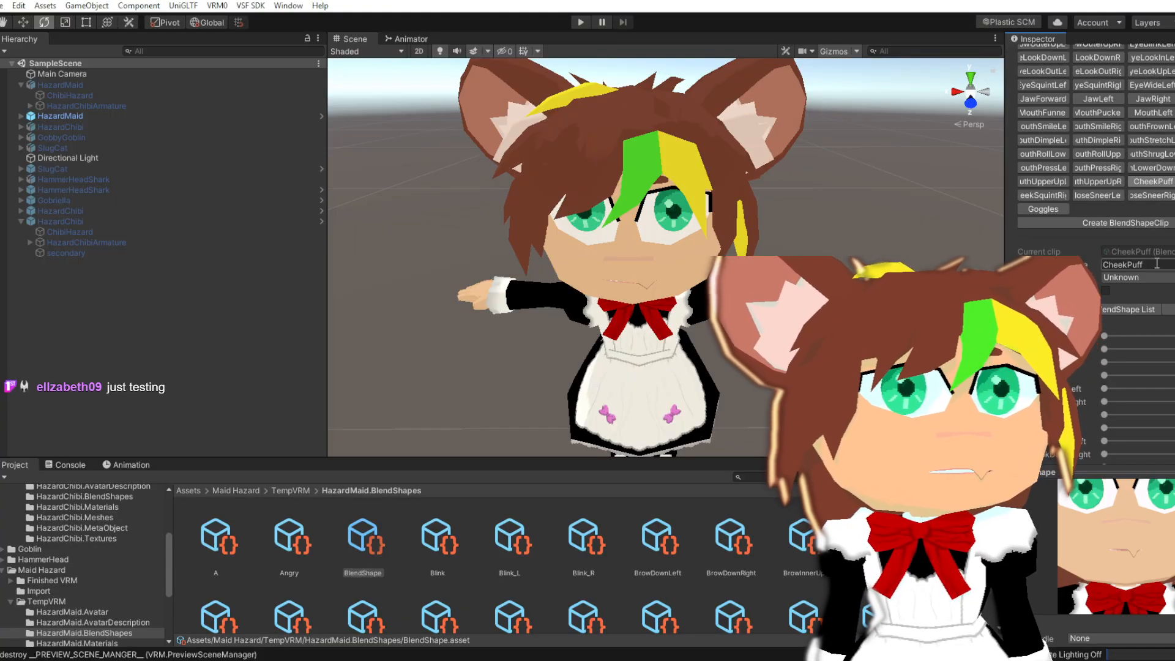
scroll(1095, 153, down, 5)
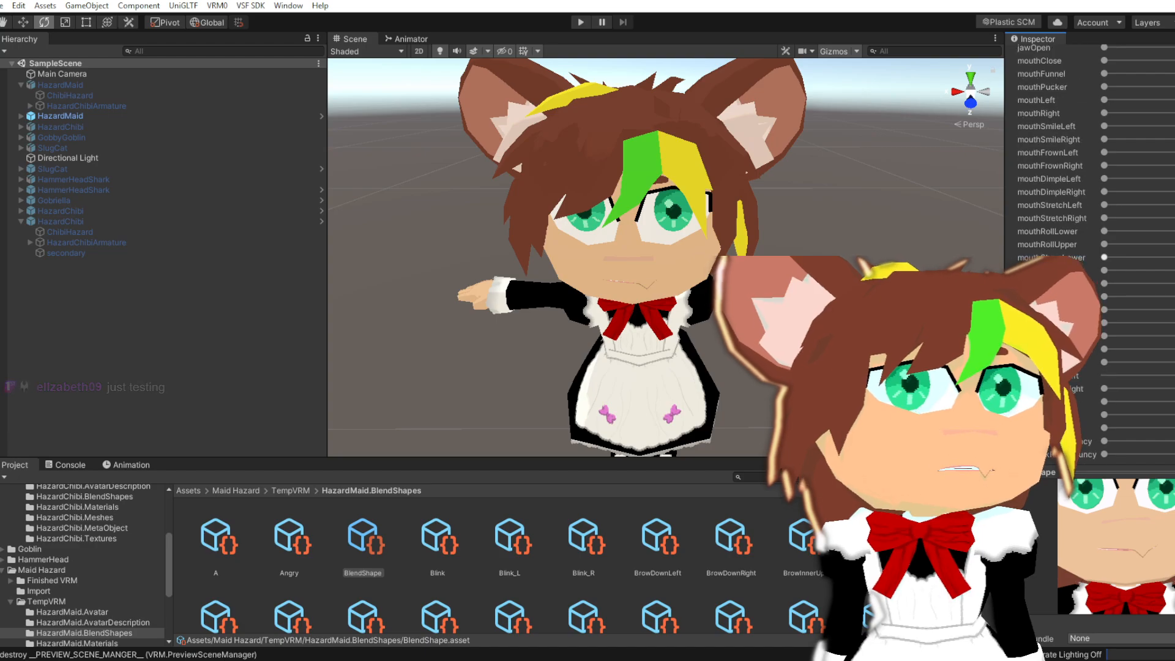
scroll(1162, 269, up, 5)
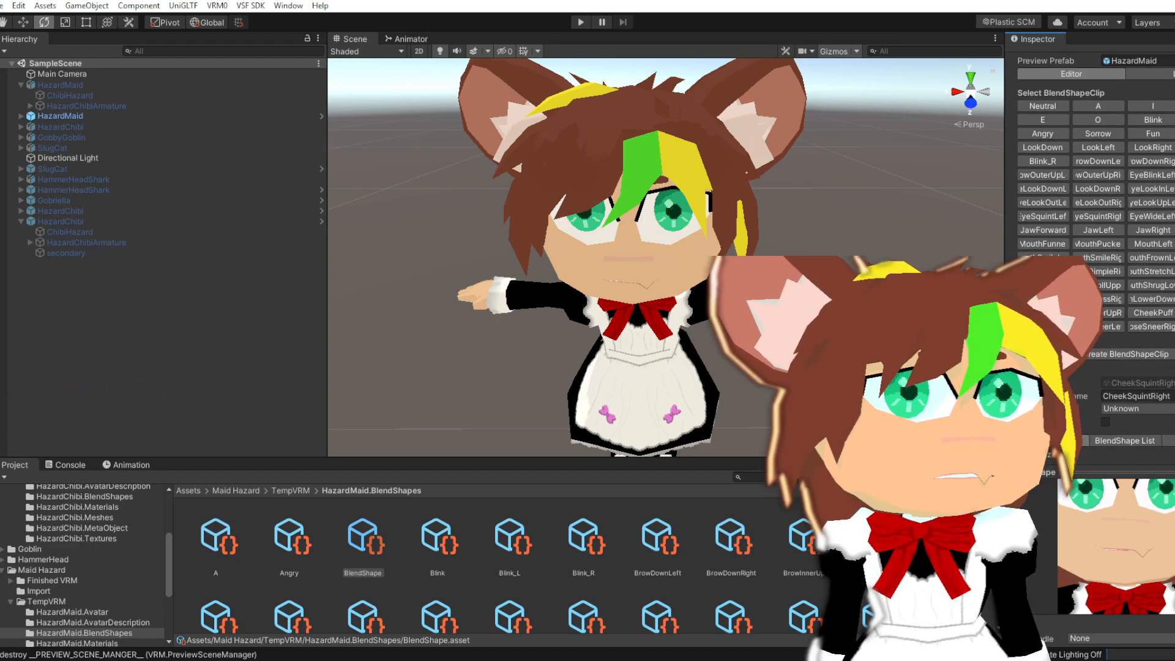
scroll(1095, 153, down, 5)
scroll(1109, 193, up, 10)
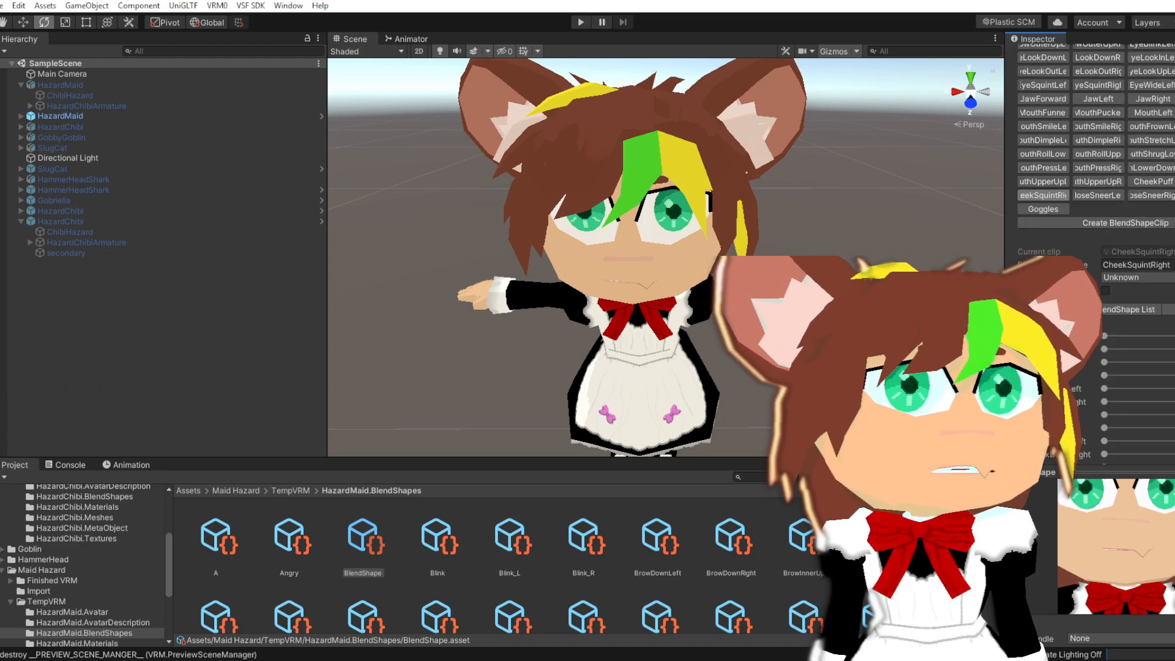
Check the remaining nose sneer clips, including NoseSneerRight, against their blendshape sliders
scroll(1137, 277, up, 5)
scroll(1138, 284, down, 12)
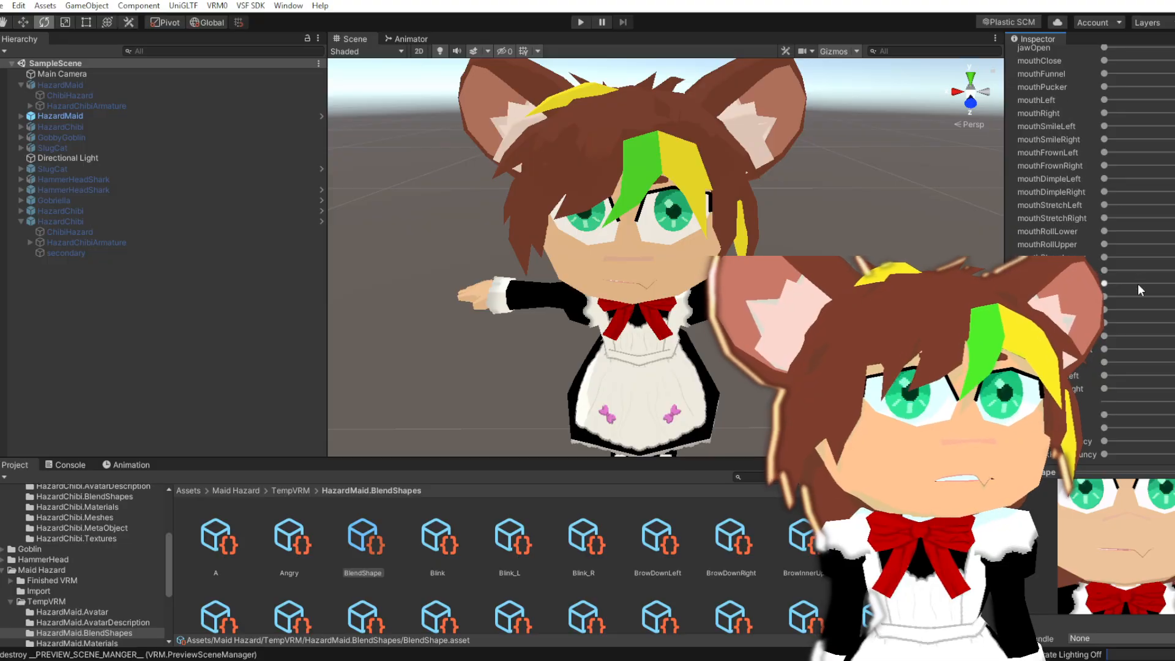
scroll(1137, 283, up, 10)
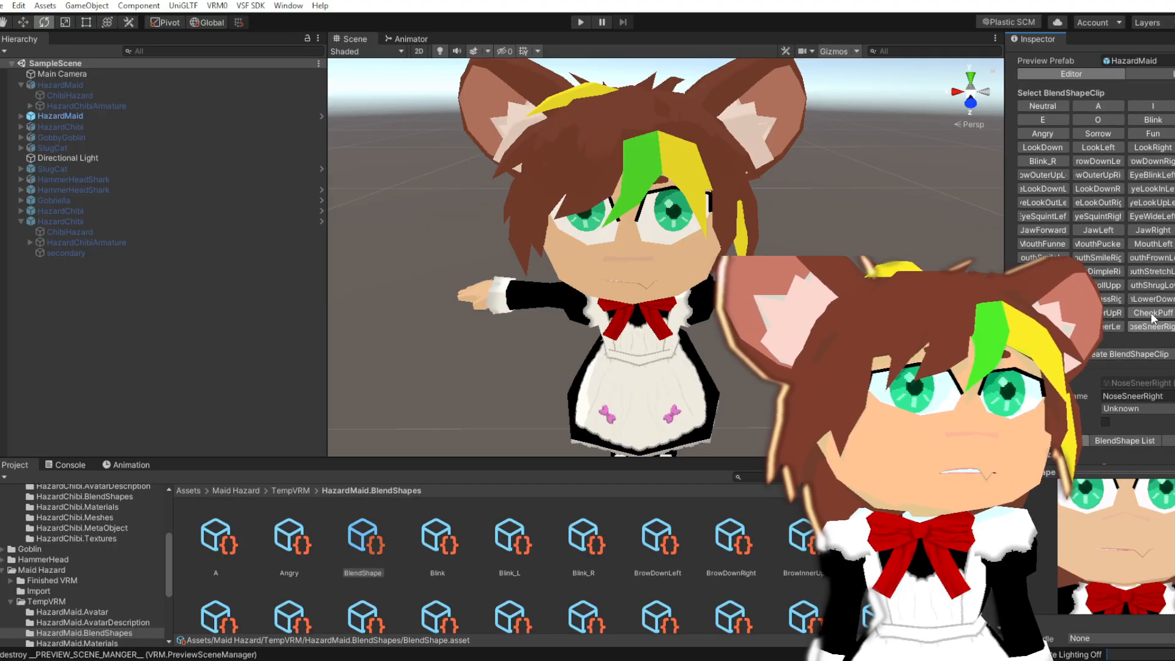
scroll(1152, 317, down, 5)
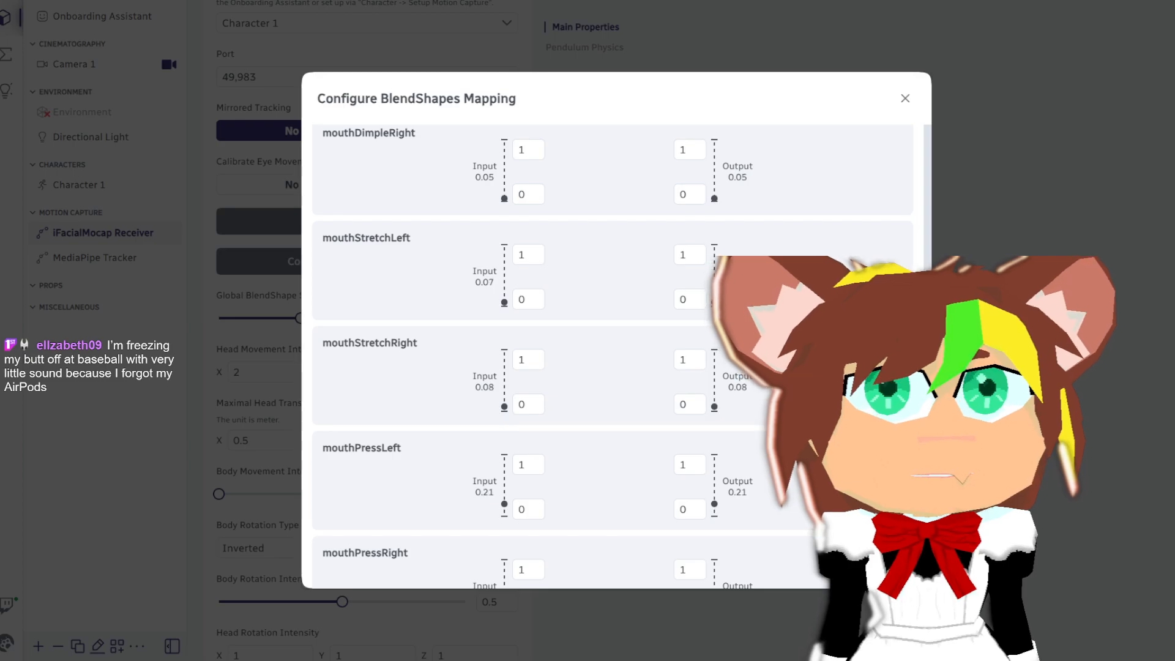
Close Warudo's BlendShapes mapping configuration and select the active HazardMaid object in the Unity scene
click(905, 98)
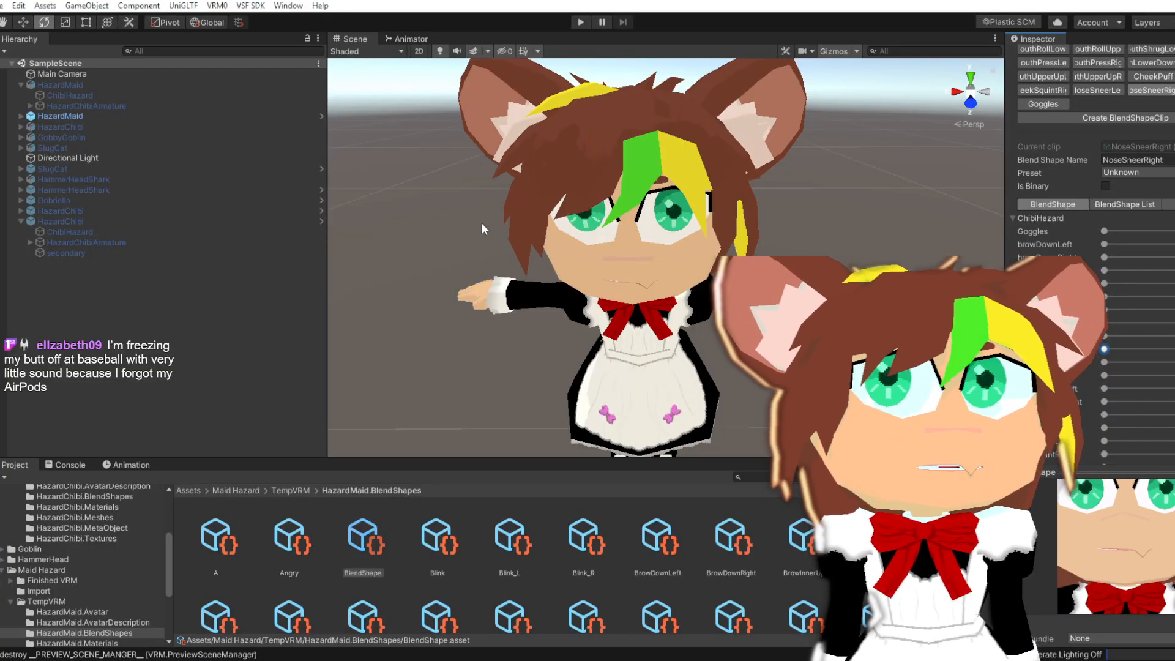
click(76, 115)
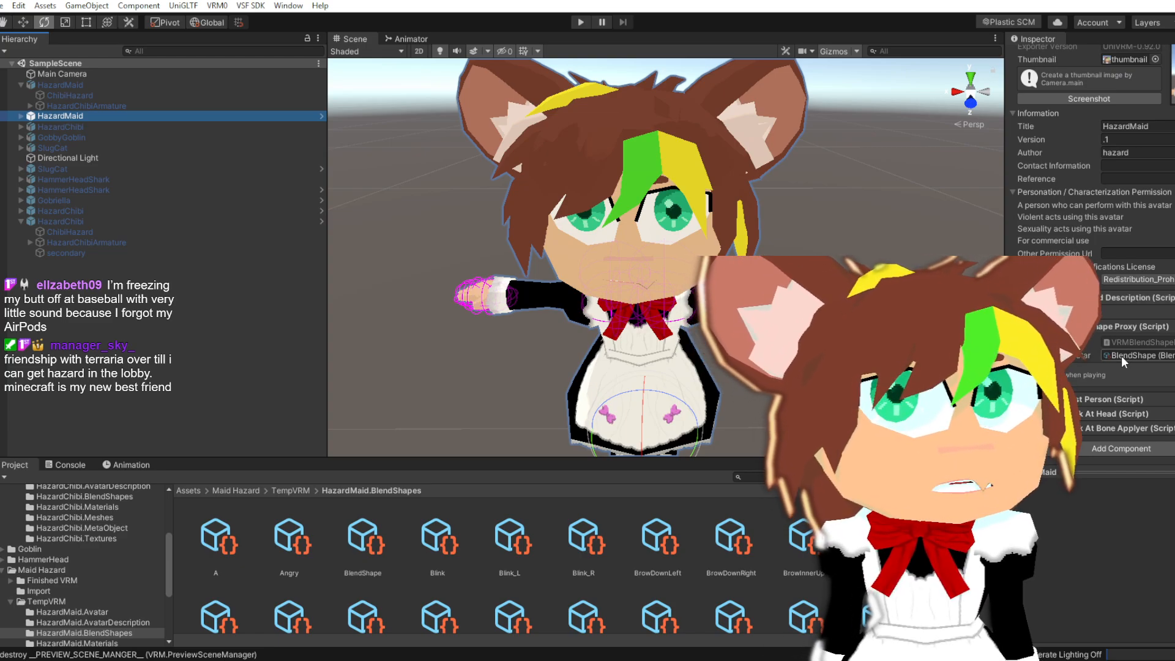
mouse_move(814, 367)
middle_down()
mouse_move(826, 281)
mouse_move(846, 300)
mouse_move(823, 349)
middle_up()
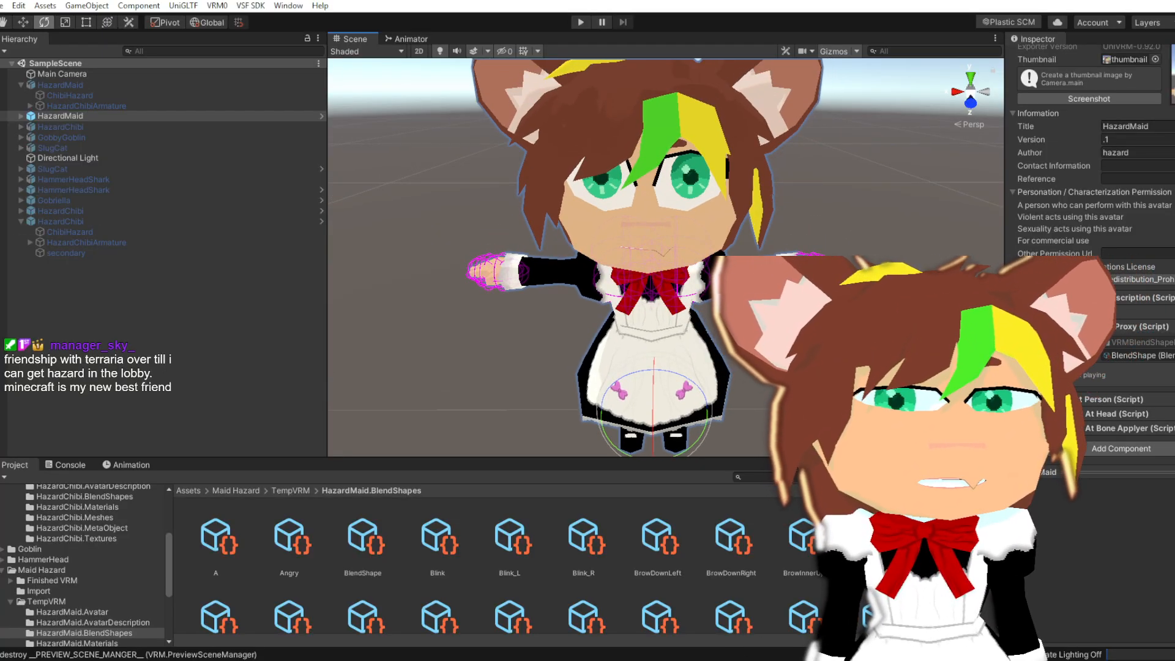
Switch to Blender and compare the maid model's face, bow and upper body with the live avatar in Warudo
click(414, 658)
middle_drag(545, 318, 539, 294)
shift+middle_drag(432, 250, 497, 314)
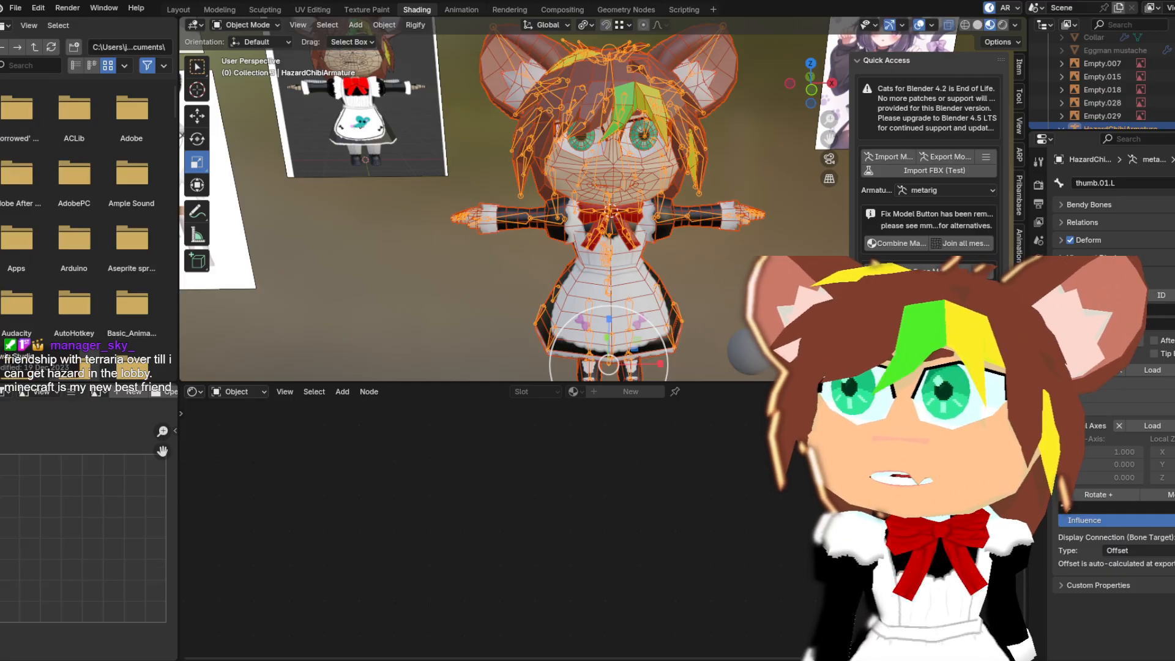
drag(0, 86, 815, 78)
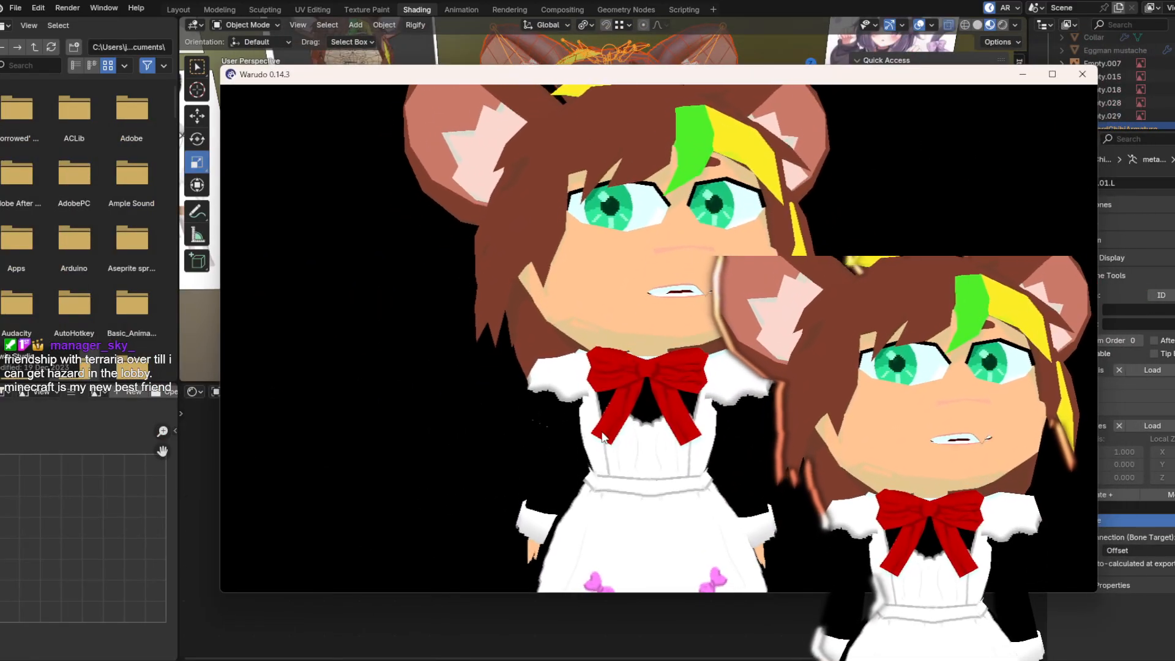
scroll(658, 338, up, 5)
middle_drag(659, 339, 672, 241)
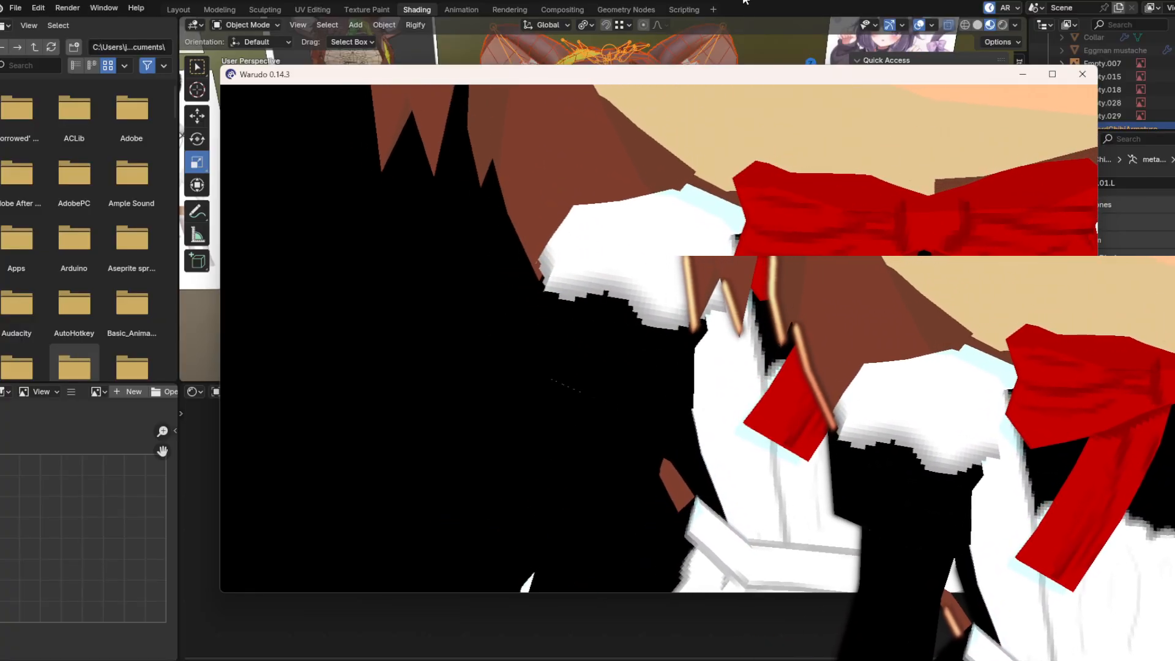
click(725, 30)
scroll(538, 154, up, 3)
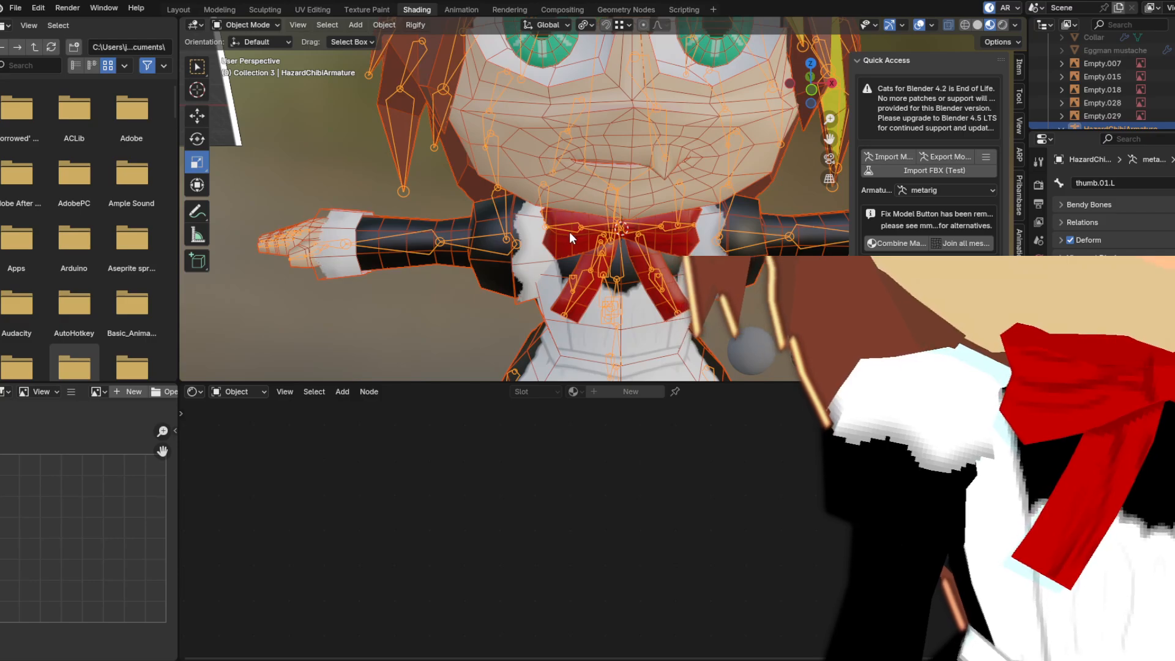
scroll(581, 215, up, 3)
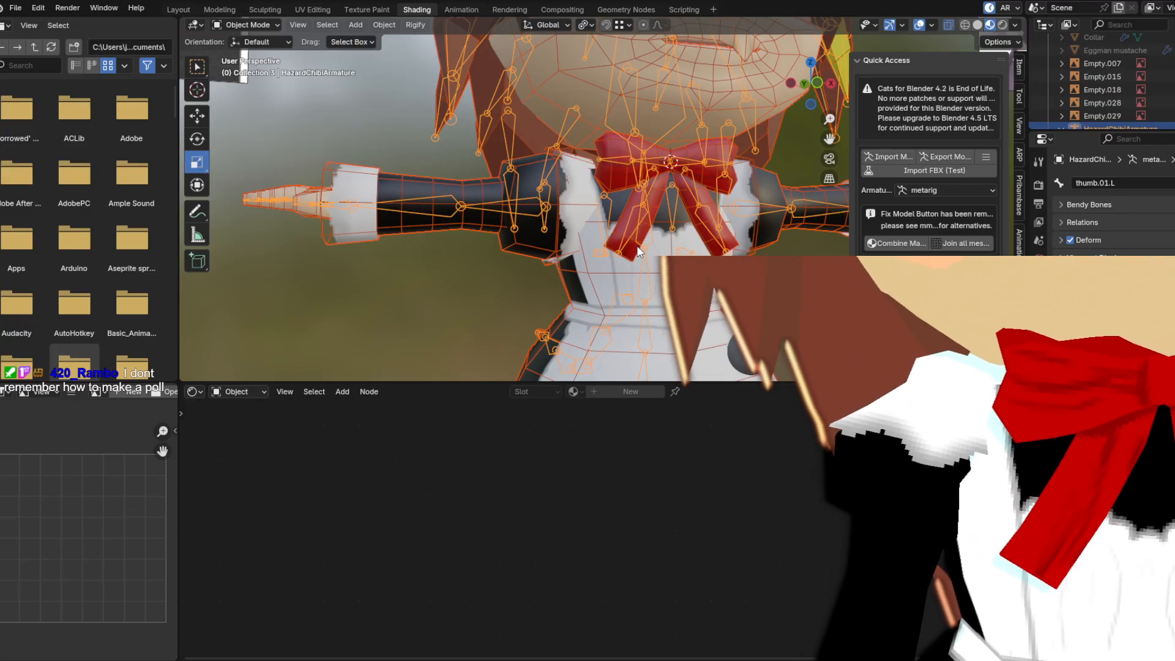
middle_drag(636, 263, 579, 244)
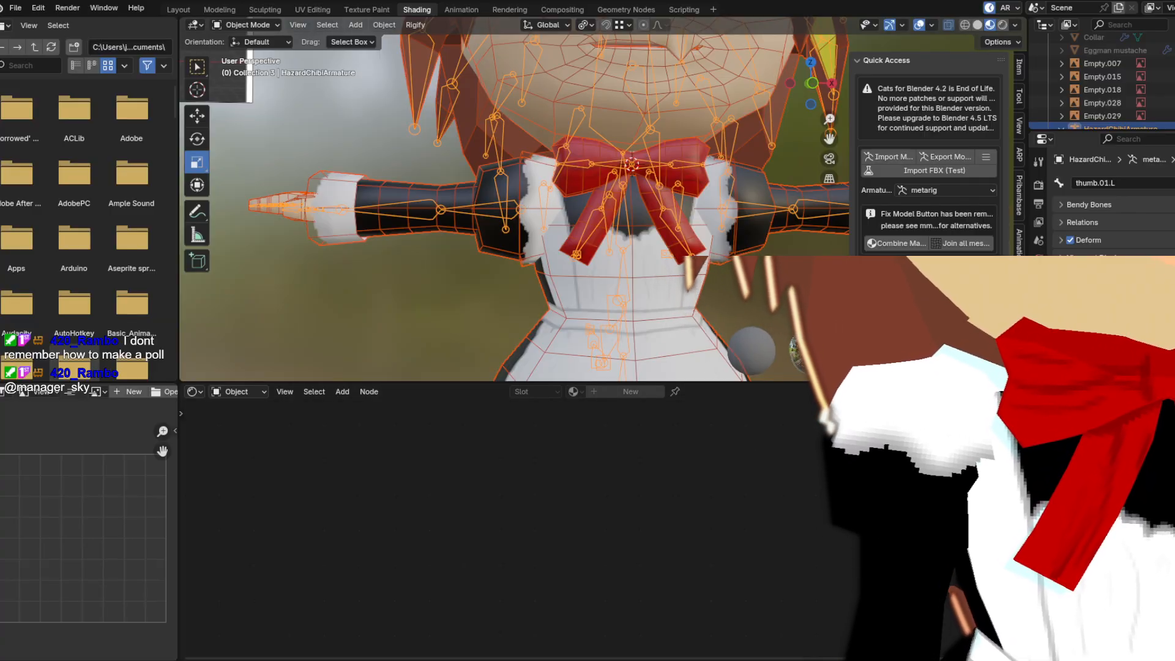
Examine the shoulder frills and chest bow up close in Warudo and on the Blender model
click(673, 659)
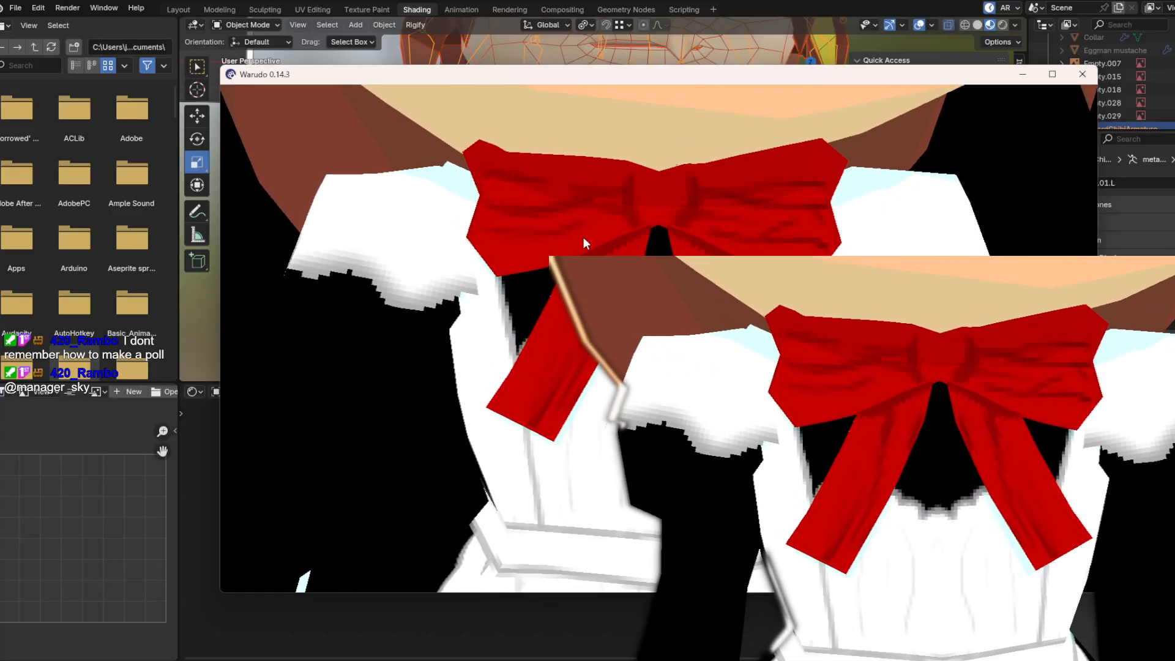
click(556, 2)
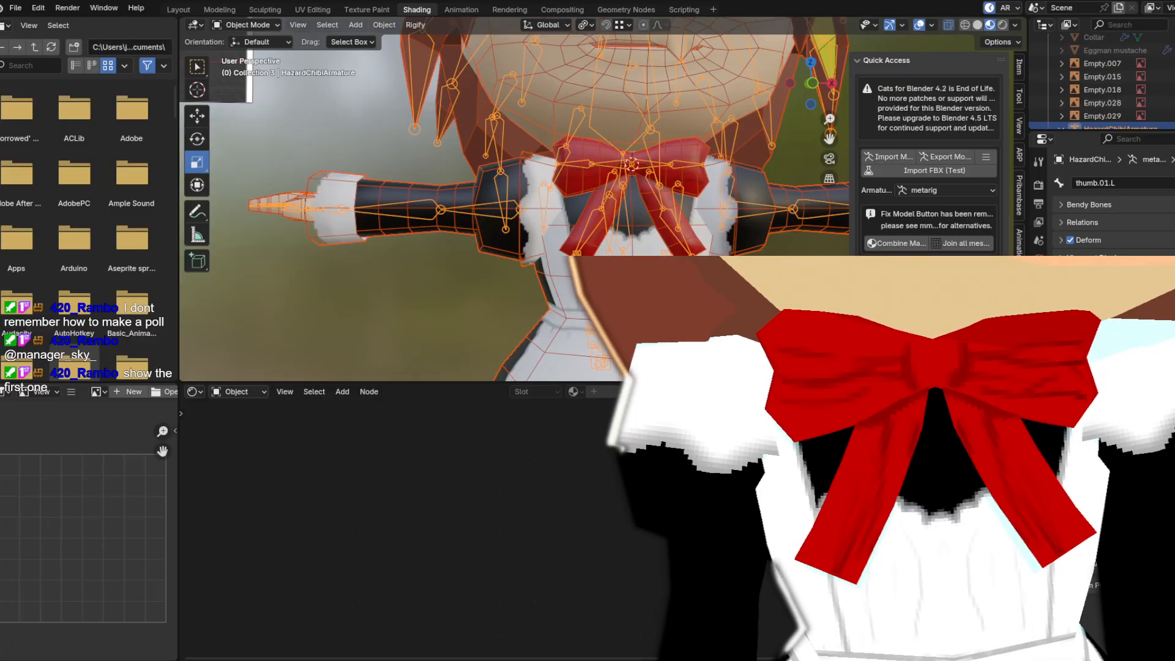
key(alt+Tab)
click(480, 2)
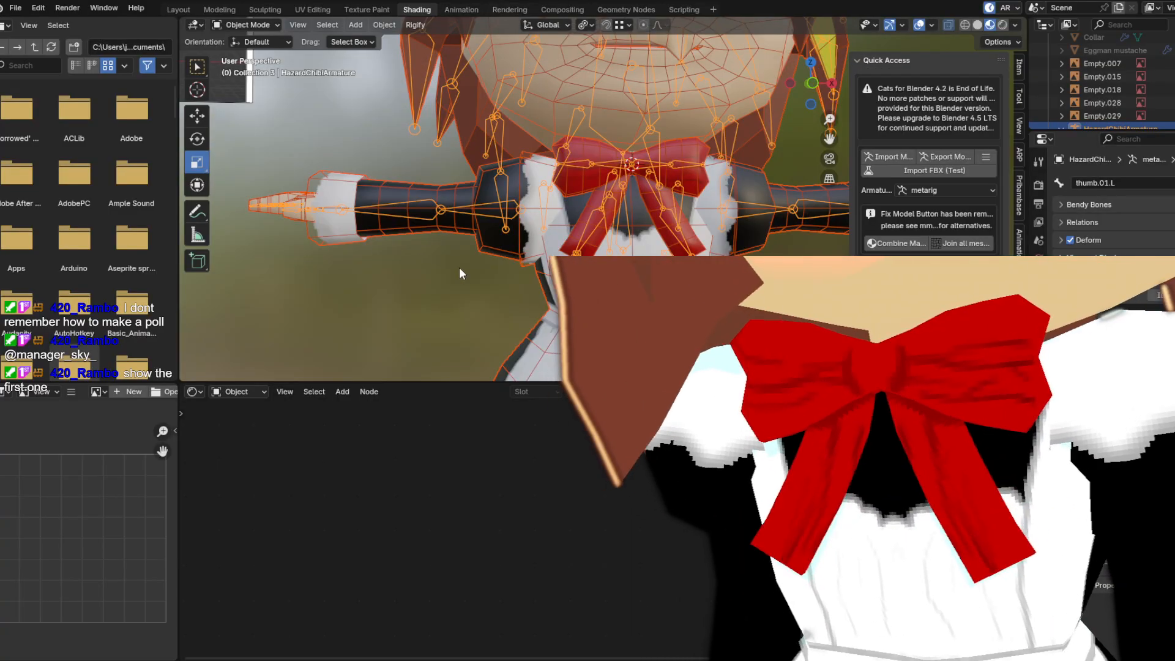
scroll(512, 235, up, 1)
scroll(513, 235, up, 2)
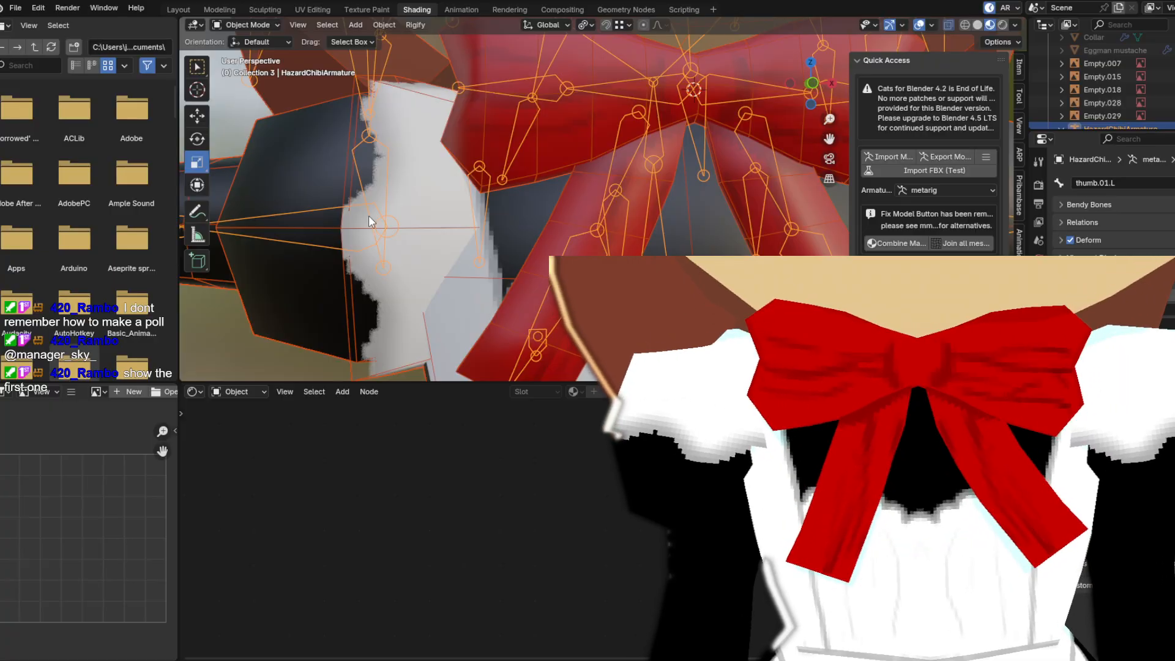
scroll(370, 276, down, 4)
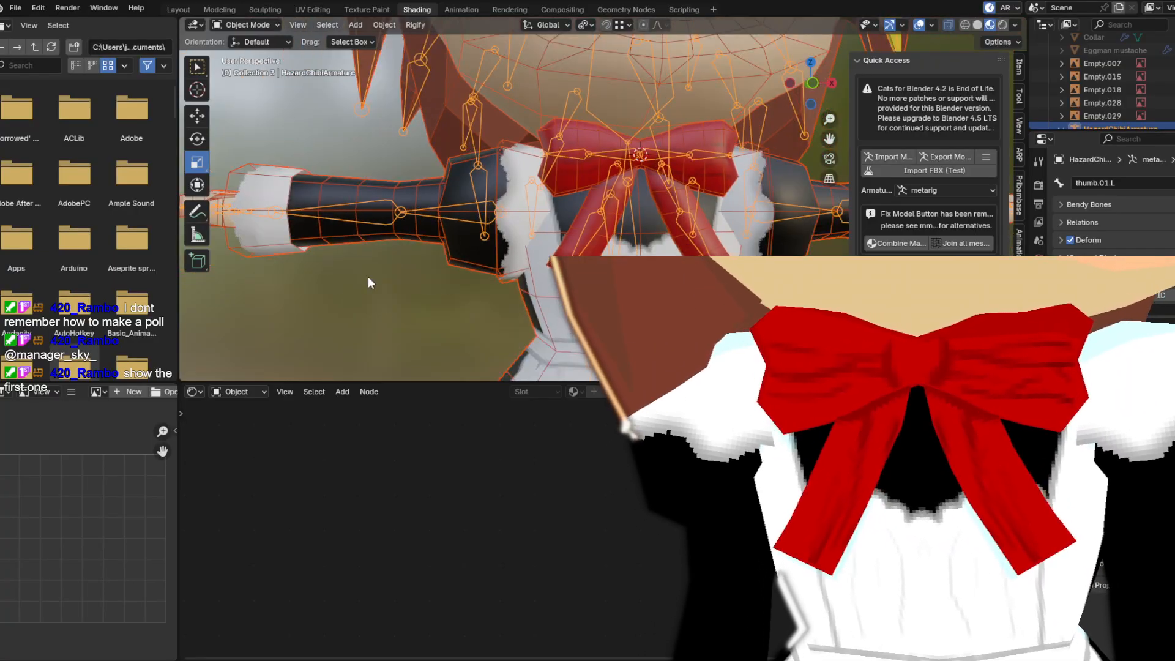
scroll(406, 264, up, 1)
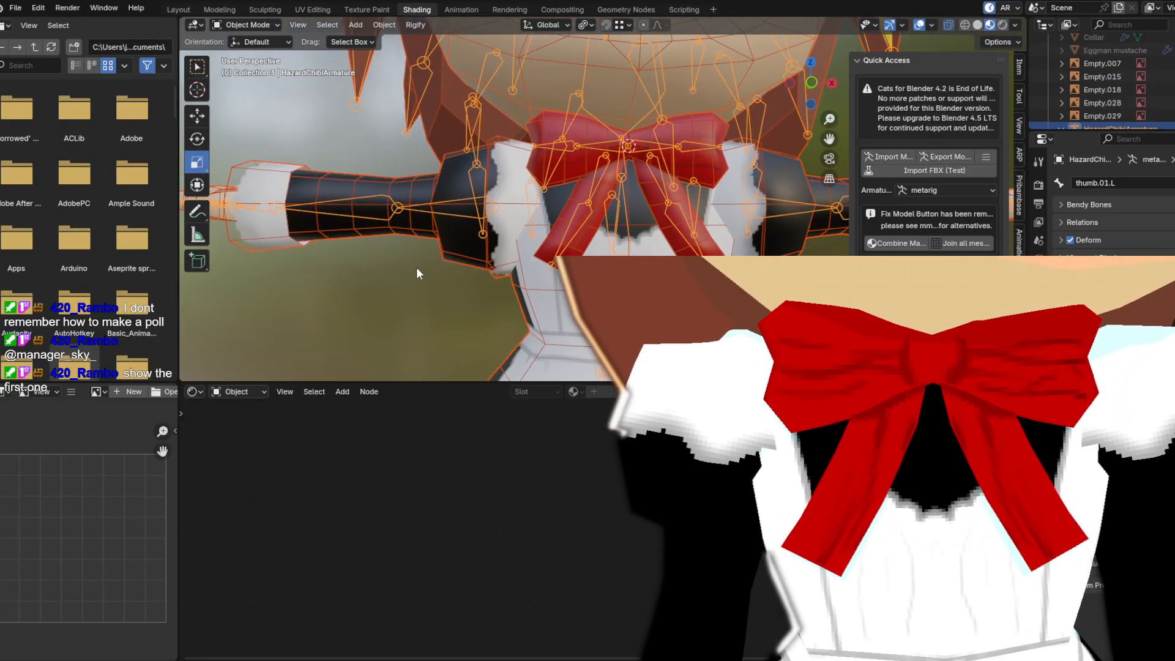
middle_drag(678, 192, 596, 202)
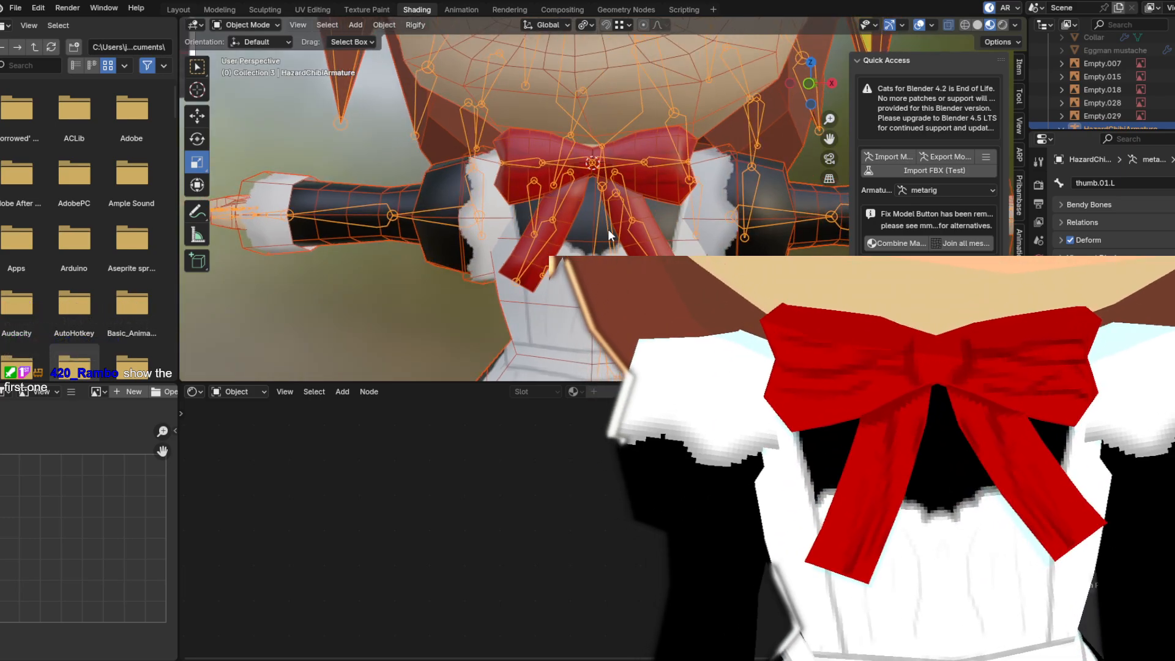
middle_drag(590, 219, 556, 236)
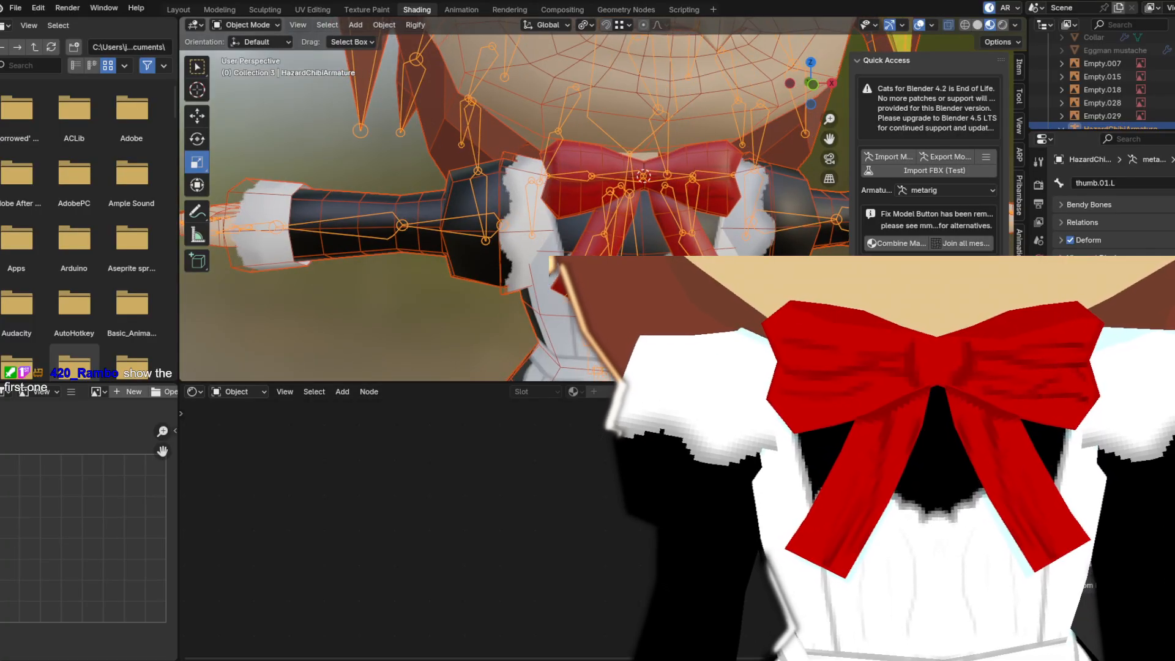
Switch to Warudo and inspect the avatar's skirt, legs and full body, ending on a full-body framing
key(alt+Tab)
scroll(677, 340, down, 10)
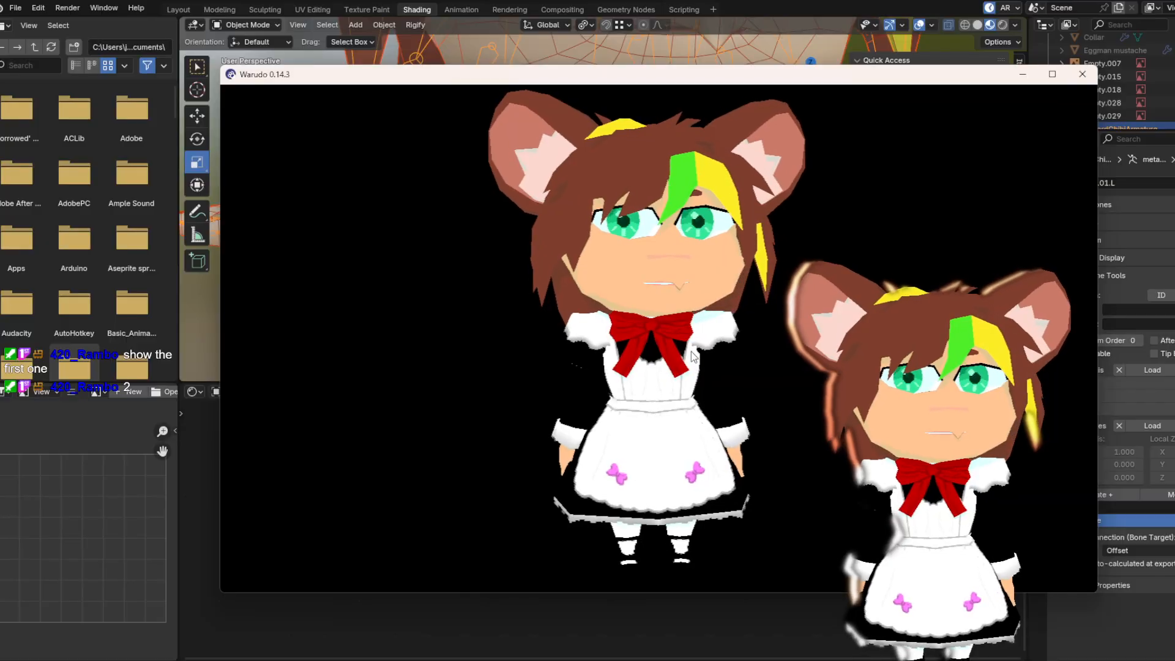
scroll(733, 384, up, 10)
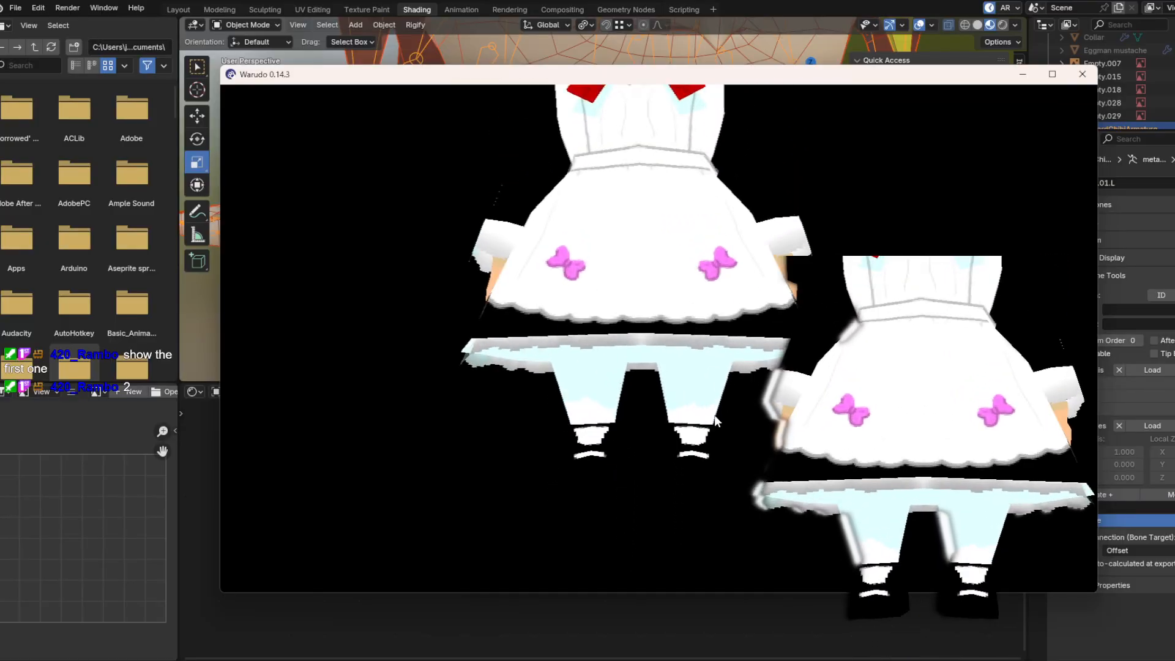
drag(708, 470, 686, 417)
scroll(677, 403, down, 5)
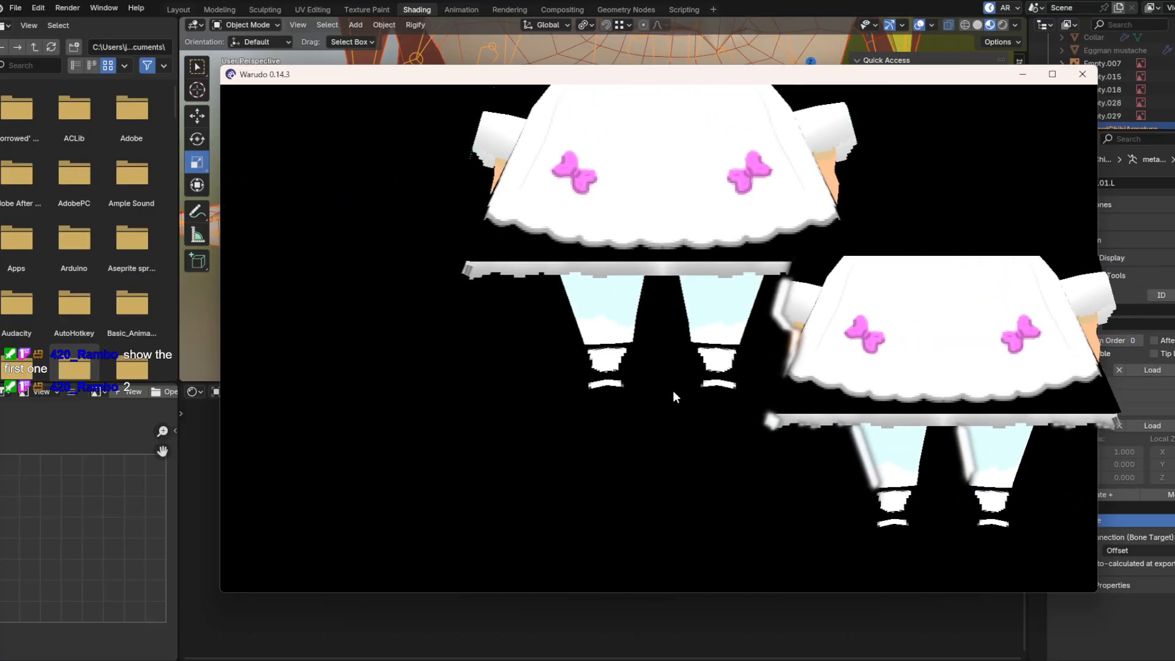
scroll(662, 367, down, 3)
scroll(657, 386, up, 4)
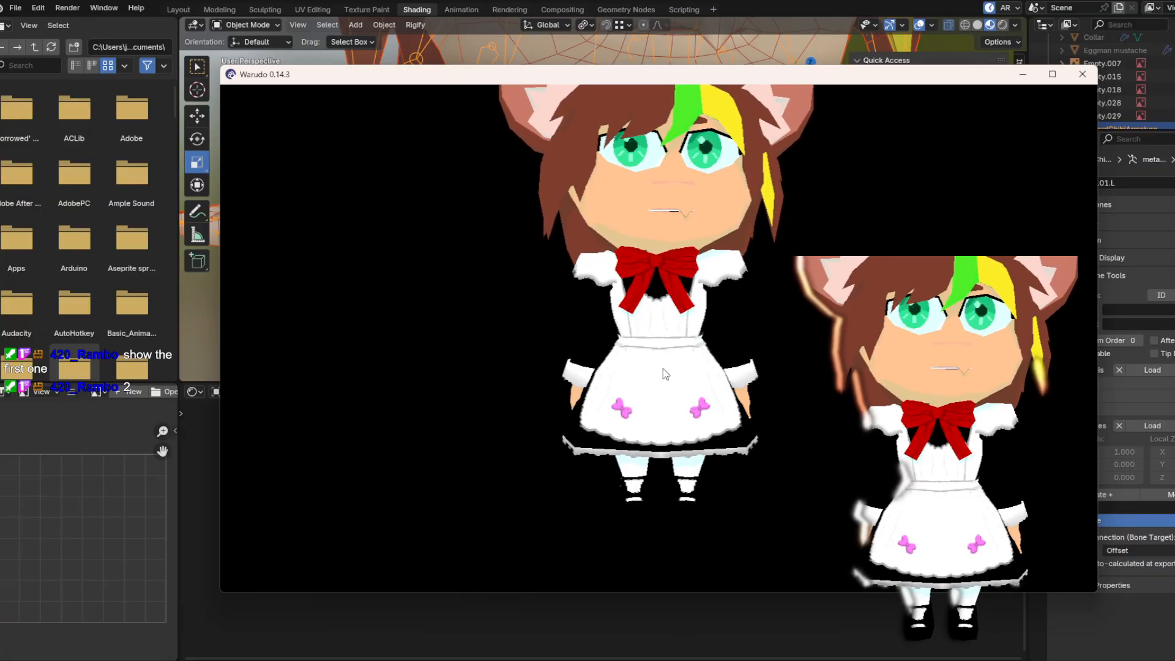
Switch to Unity and delete all the existing HazardMaid folders and files from Maid Hazard's Finished VRM folder
key(alt+Tab)
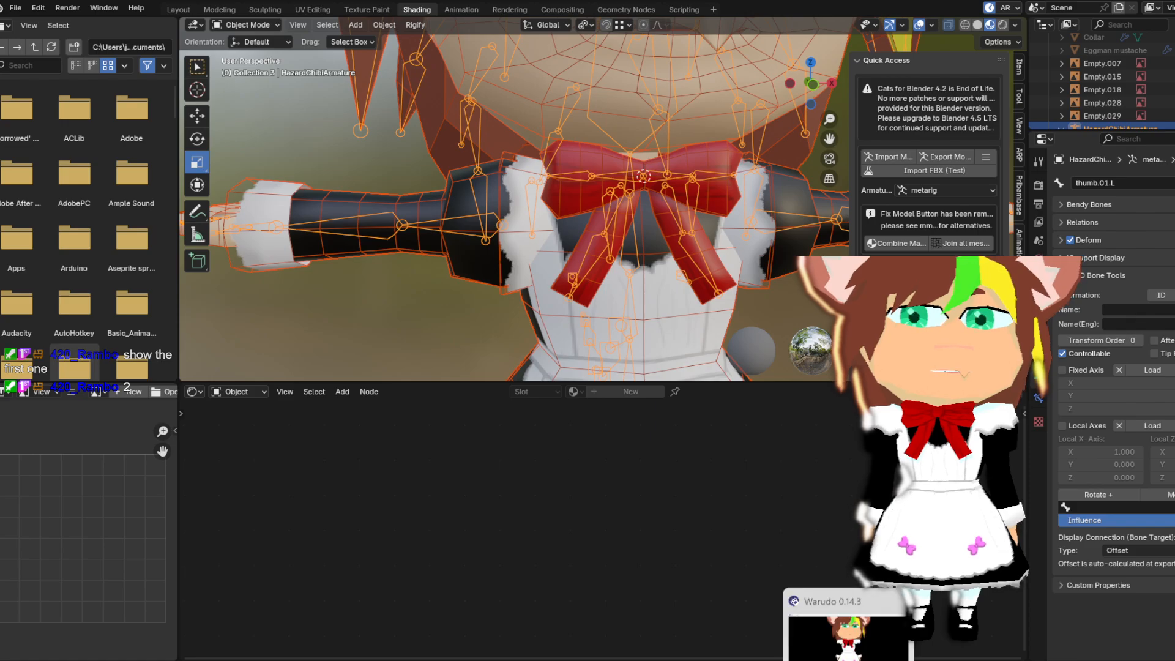
click(883, 660)
click(883, 659)
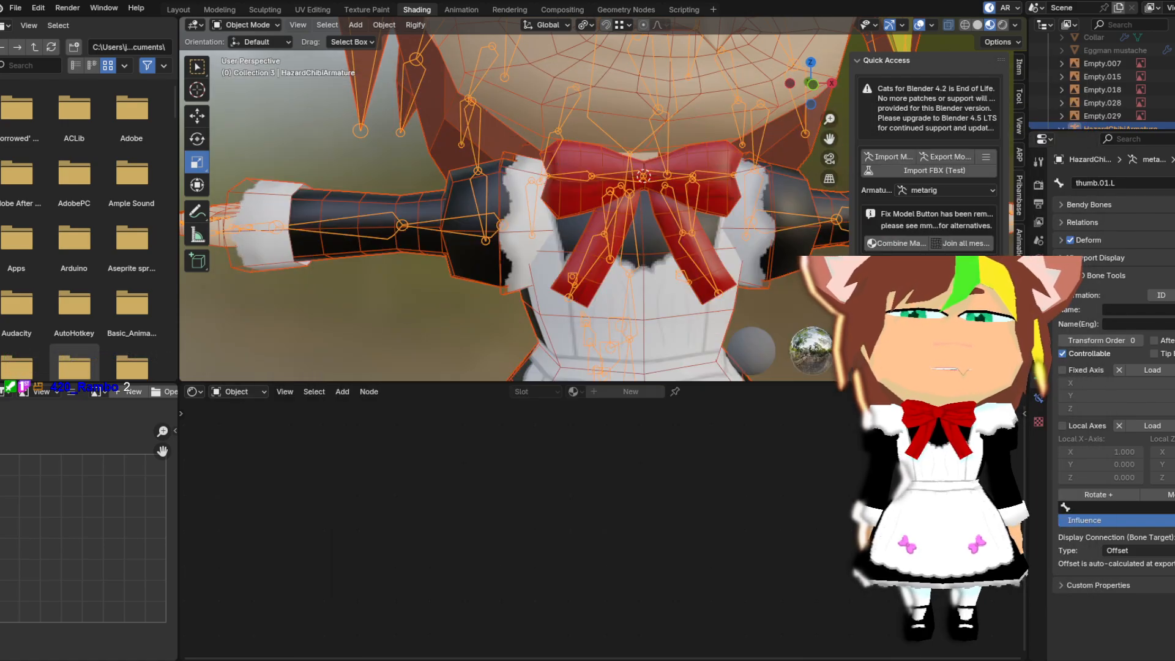
mouse_move(761, 658)
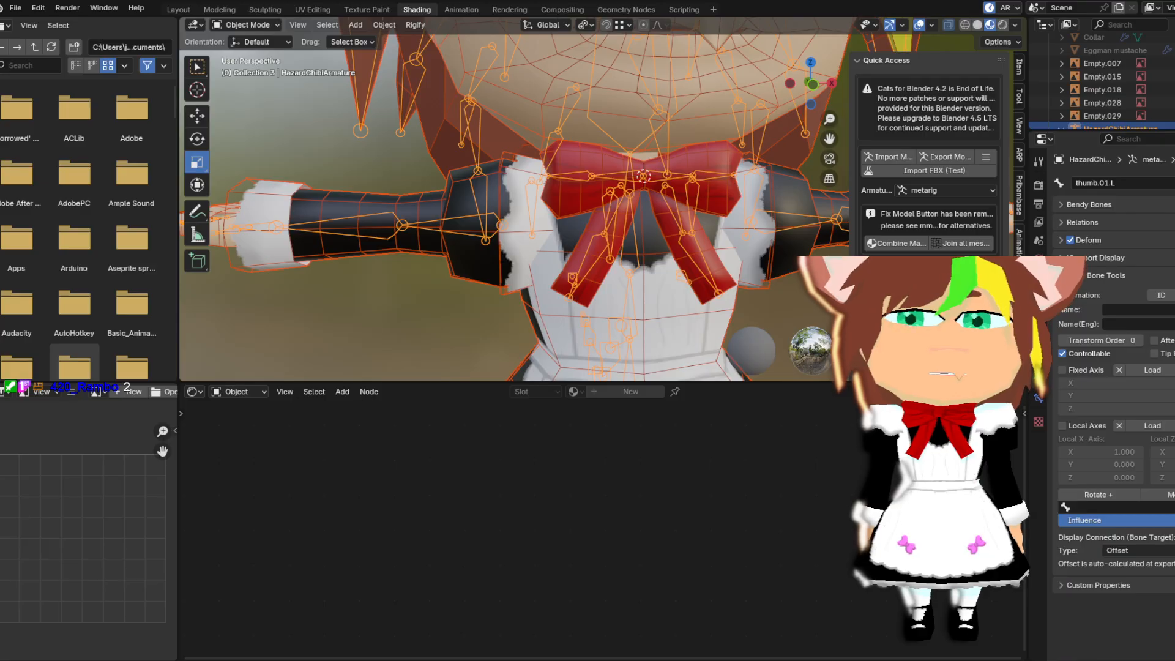
click(625, 659)
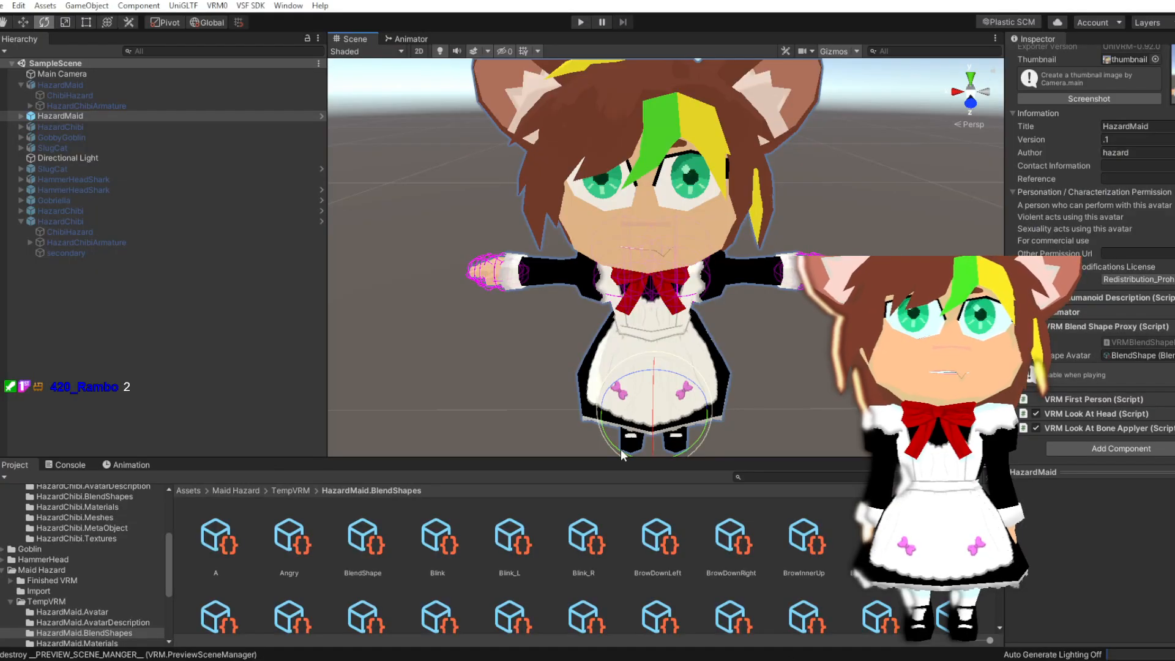
click(82, 114)
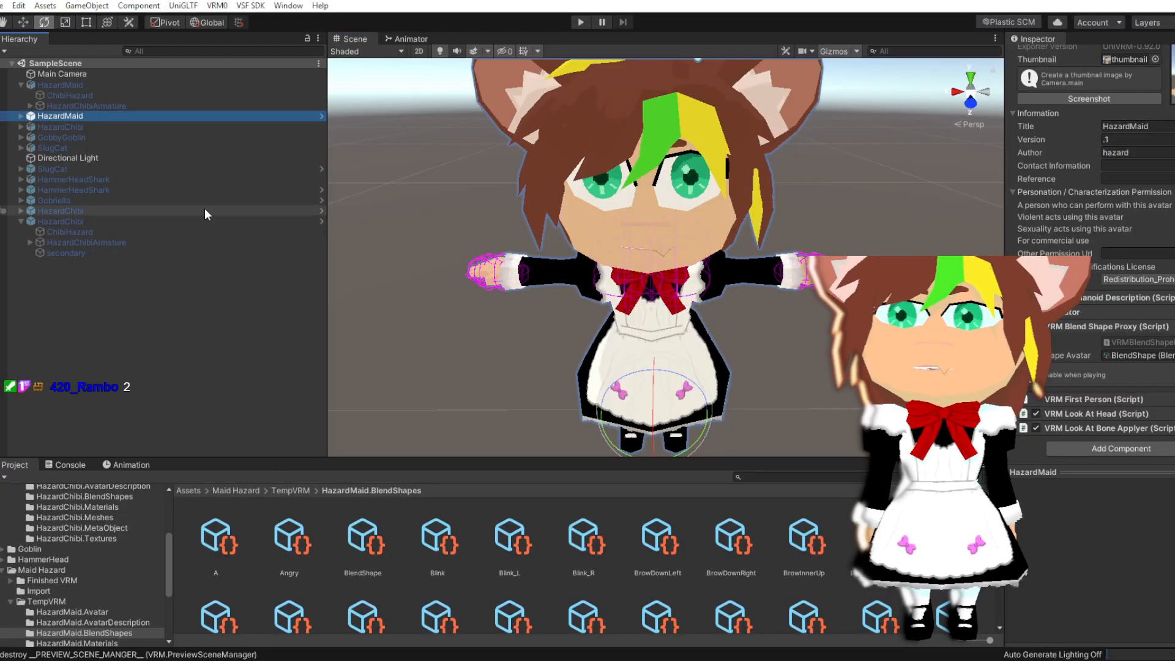
click(30, 581)
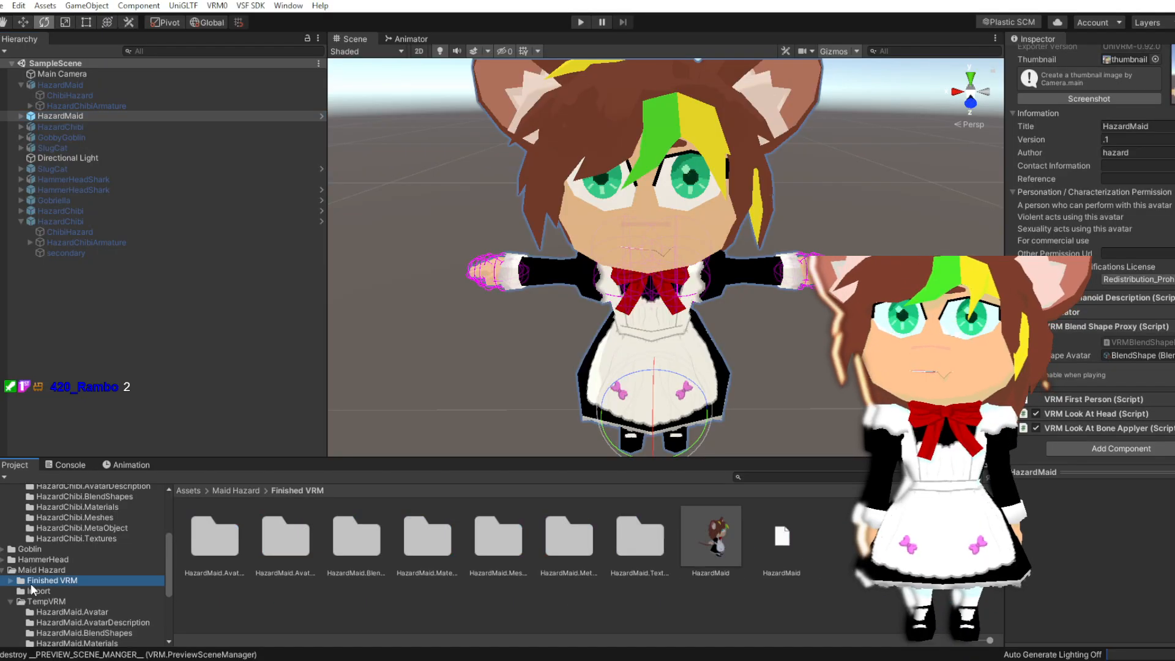
drag(179, 584, 780, 544)
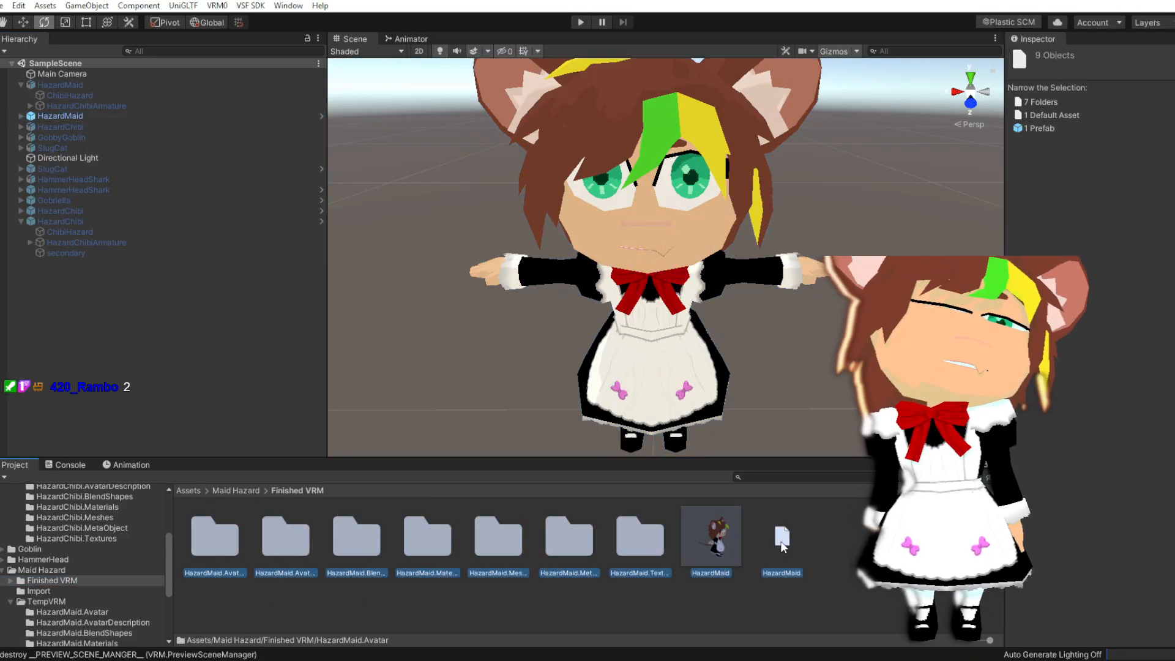
key(Delete)
click(653, 373)
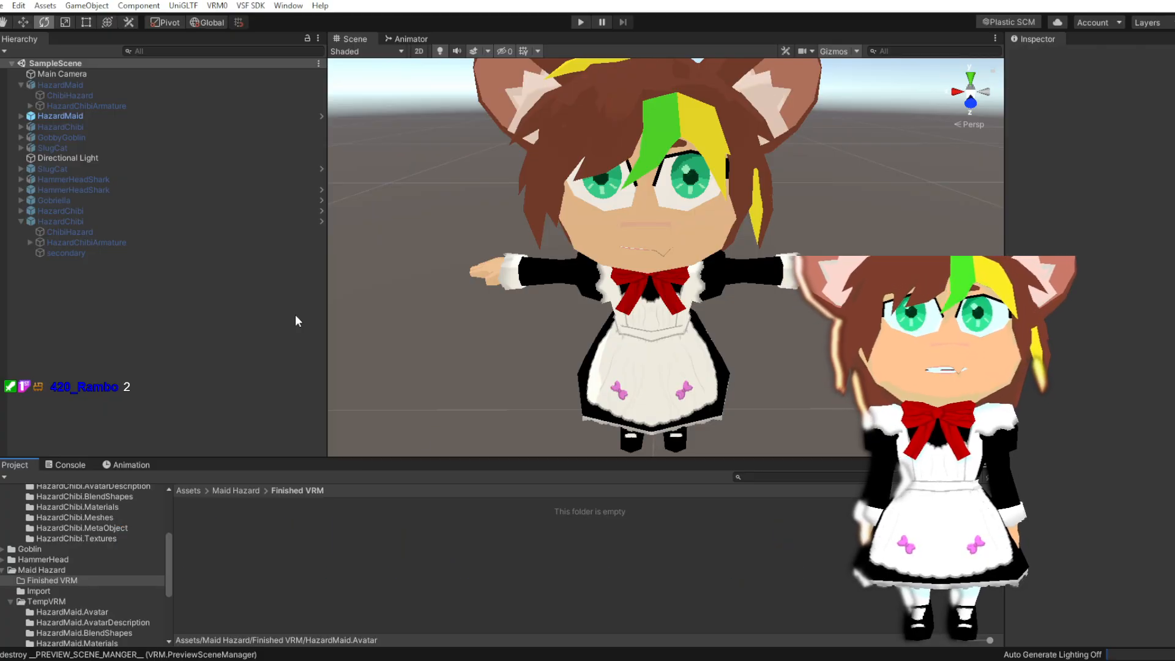
Export the active HazardMaid object as a VRM with version .2 into Finished VRM, and select its prefab
click(57, 116)
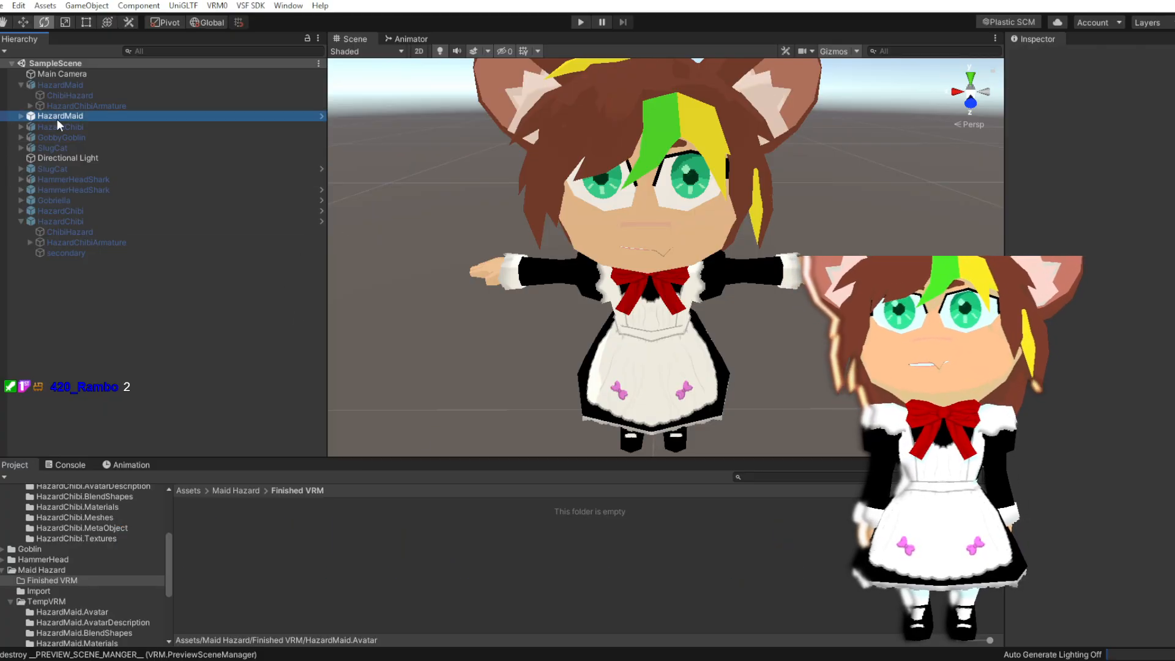
click(218, 5)
click(251, 41)
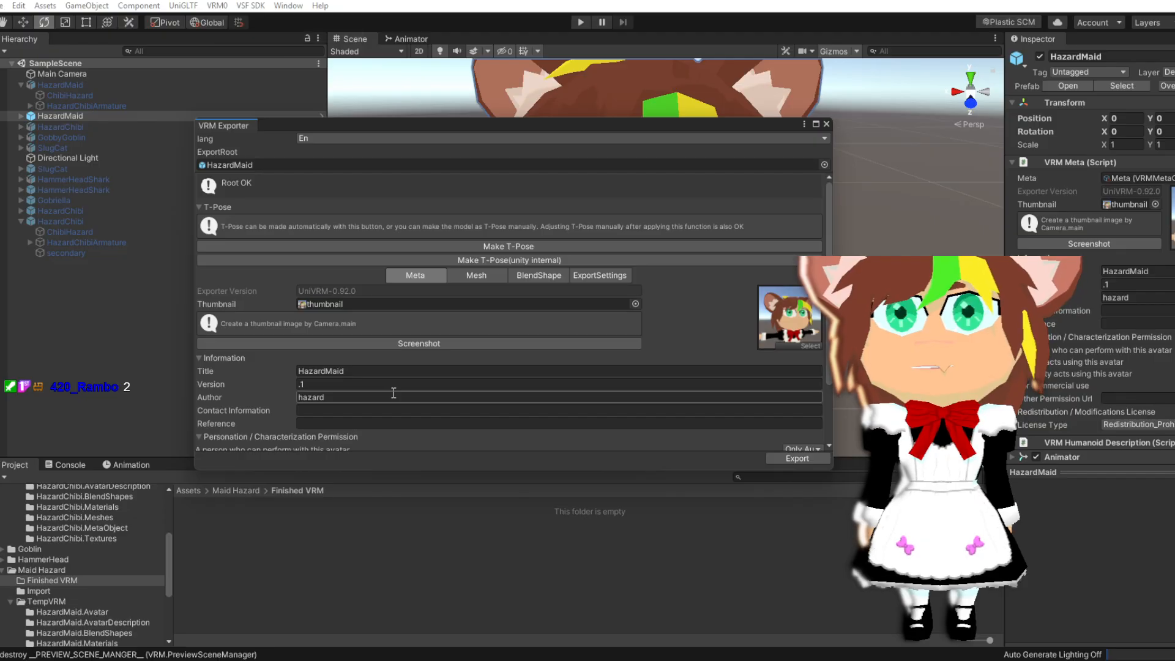
click(303, 384)
key(BackSpace)
text(2)
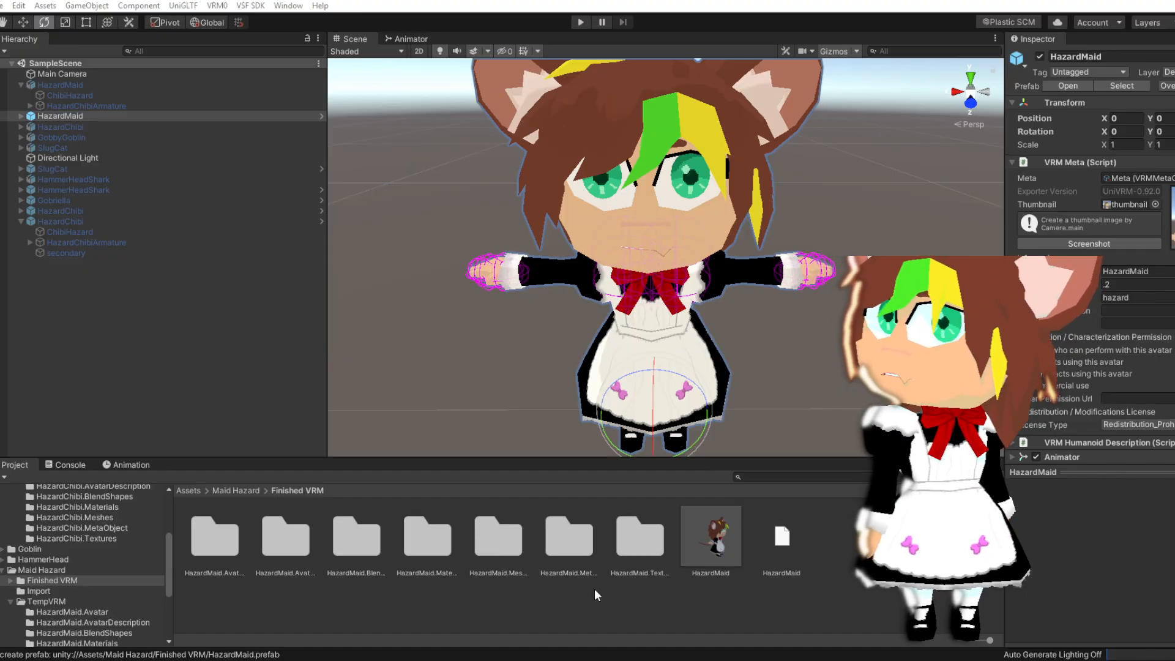
click(709, 539)
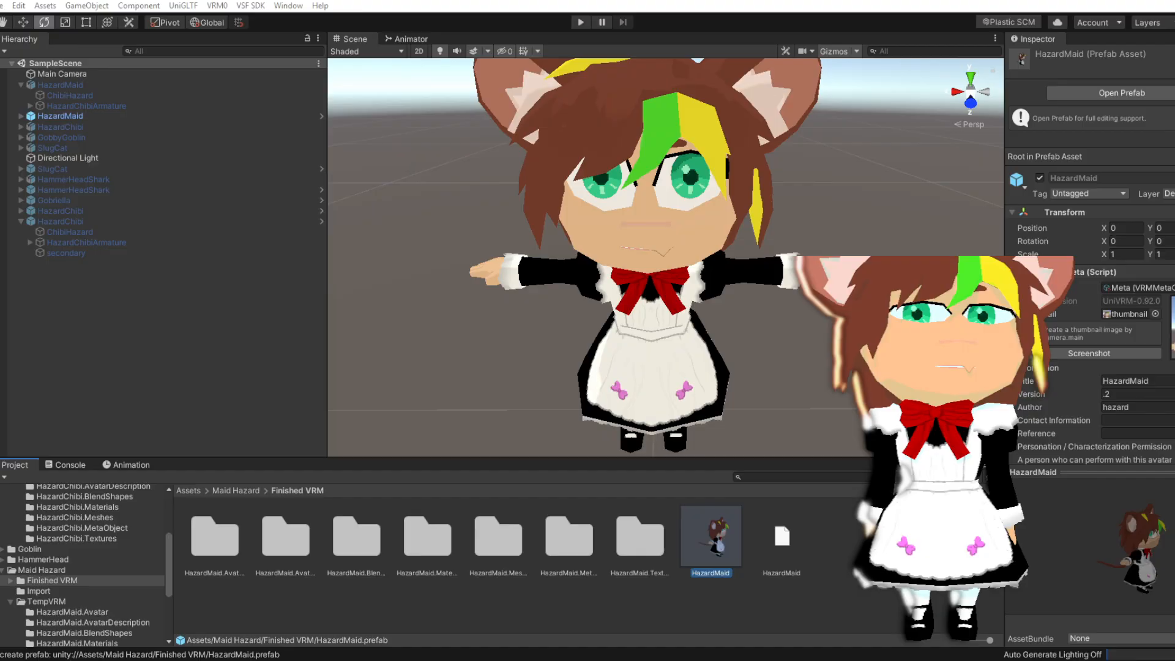
Switch to the Warudo editor and open the "Avatar swap redeeems" blueprint
key(alt+Tab)
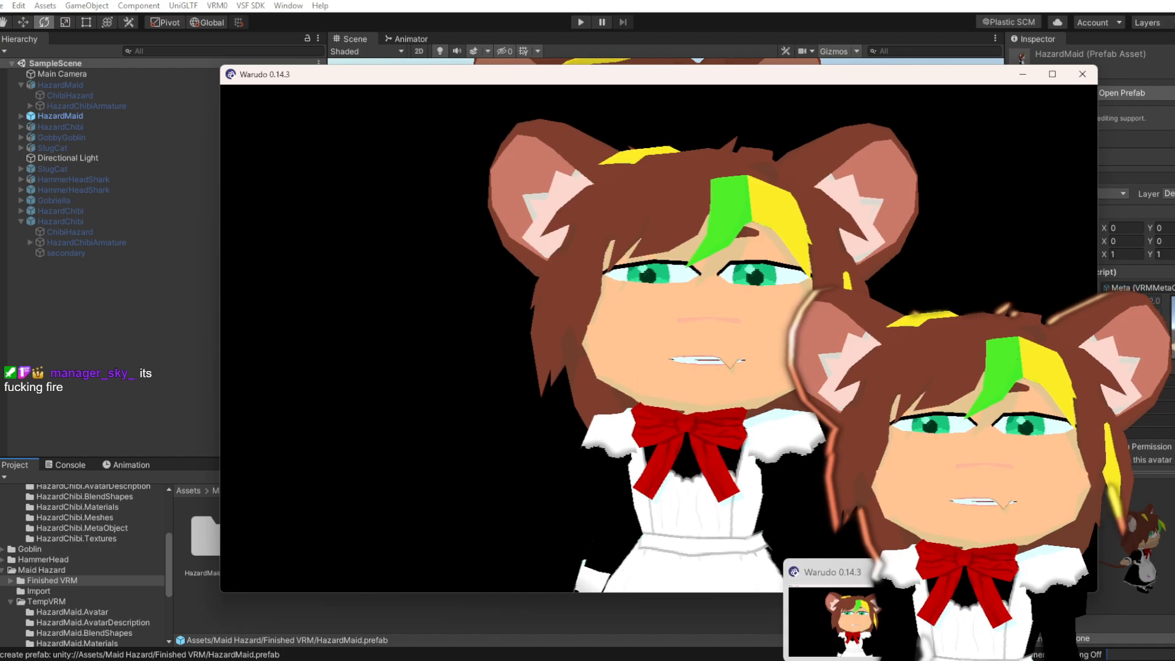
mouse_move(876, 659)
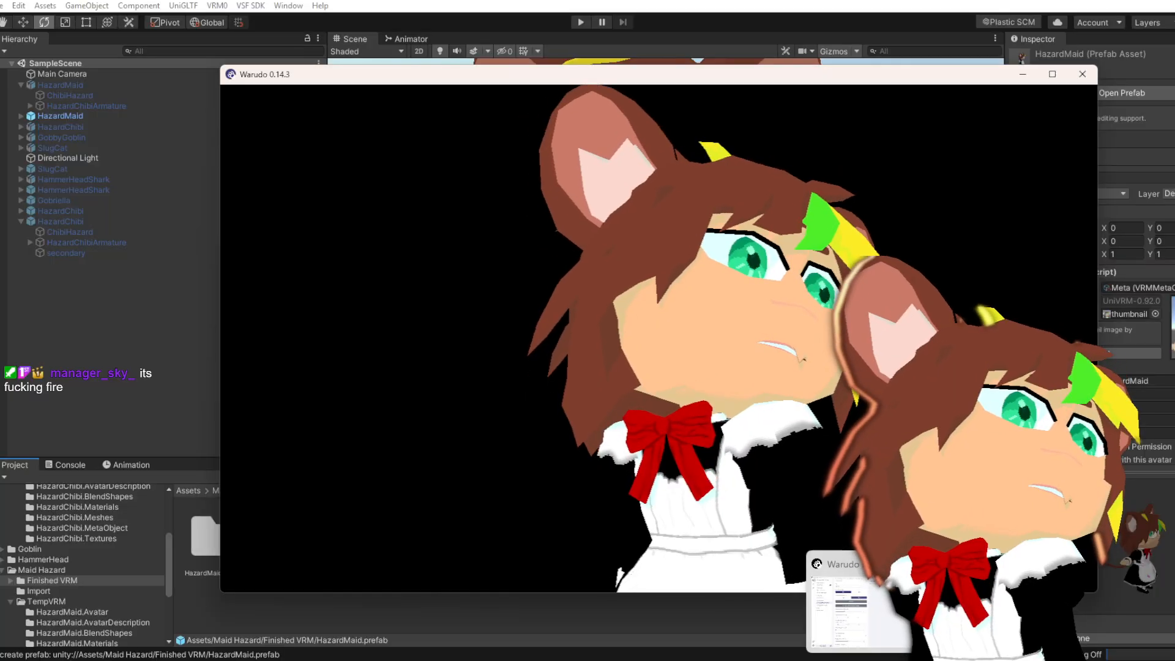
click(866, 659)
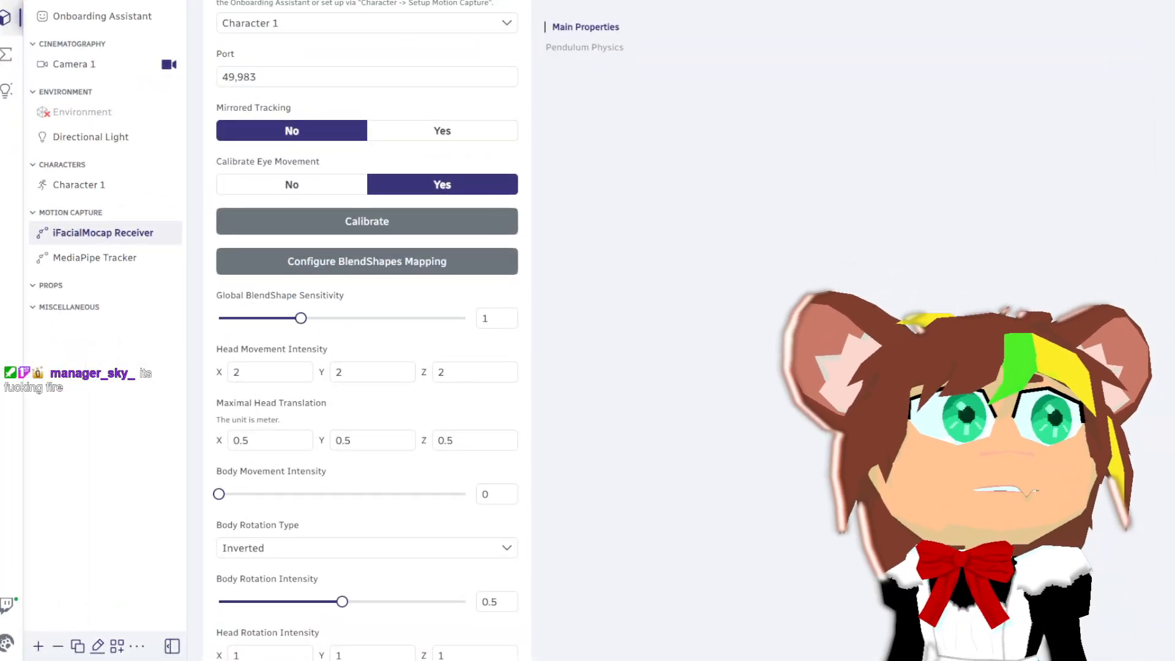
drag(729, 0, 642, 88)
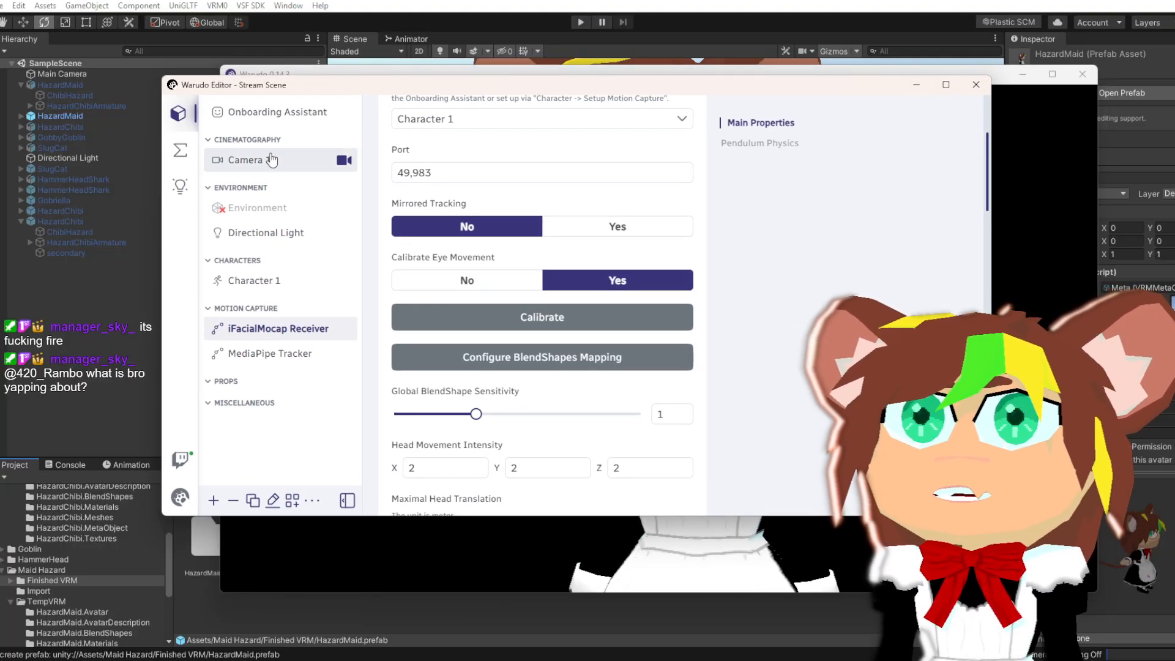
click(180, 150)
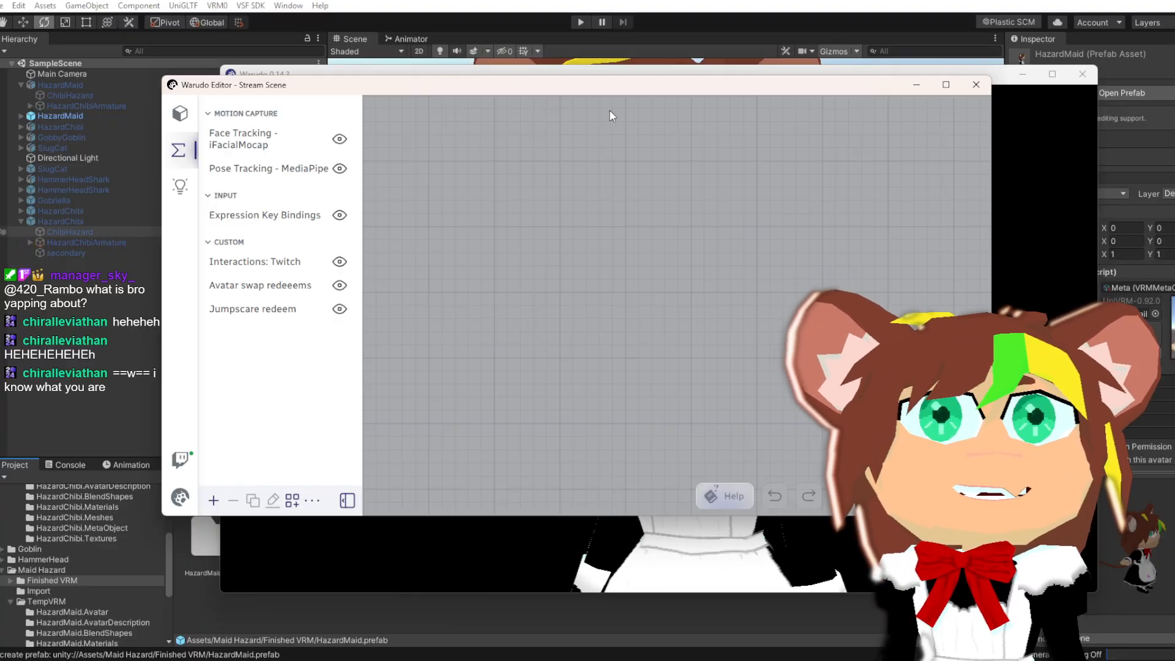
drag(600, 92, 693, 125)
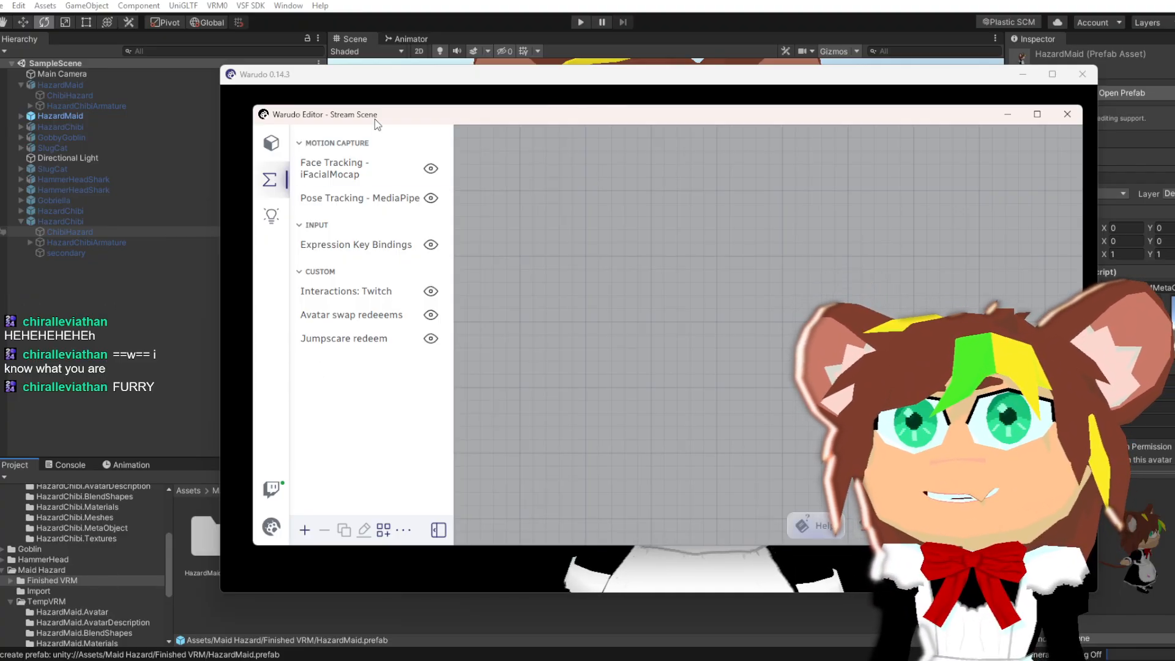
drag(374, 119, 365, 115)
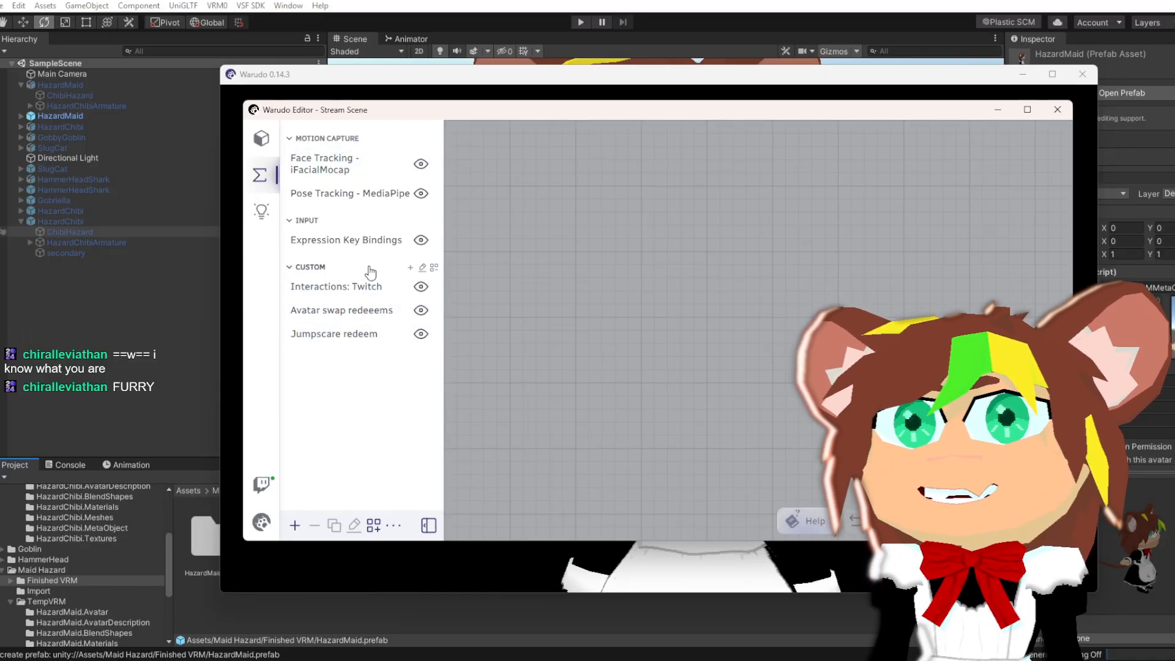
click(350, 317)
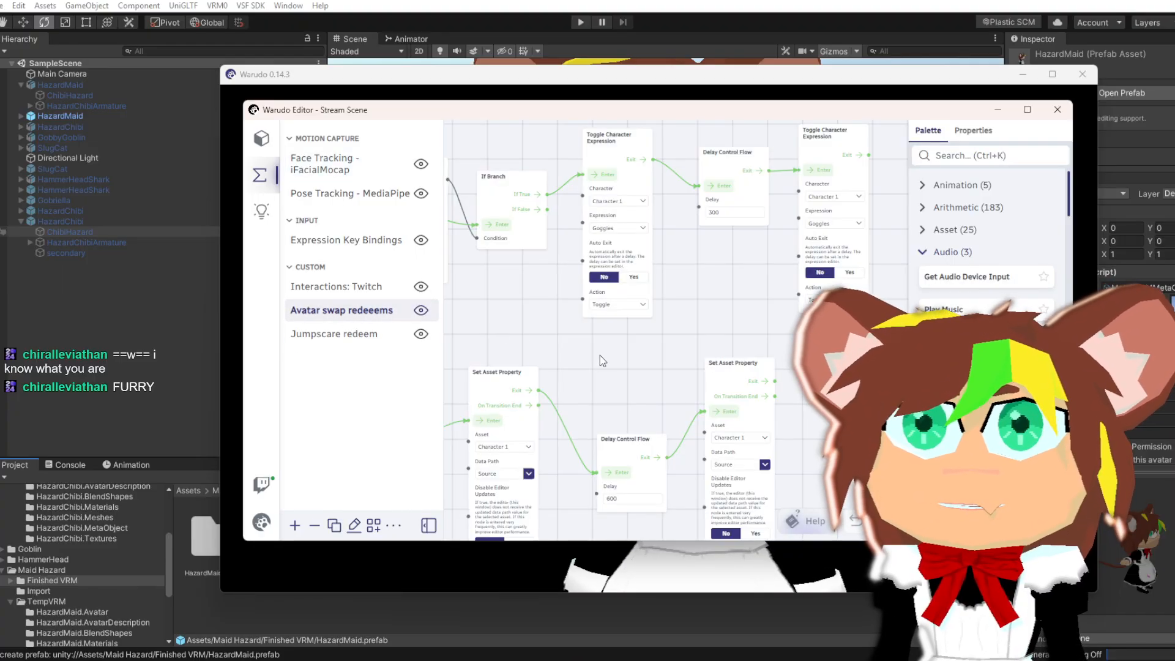
Examine the Model Swap branch of the blueprint, including its String Contains, If Branch and Switch On String nodes and their cases
scroll(602, 365, down, 10)
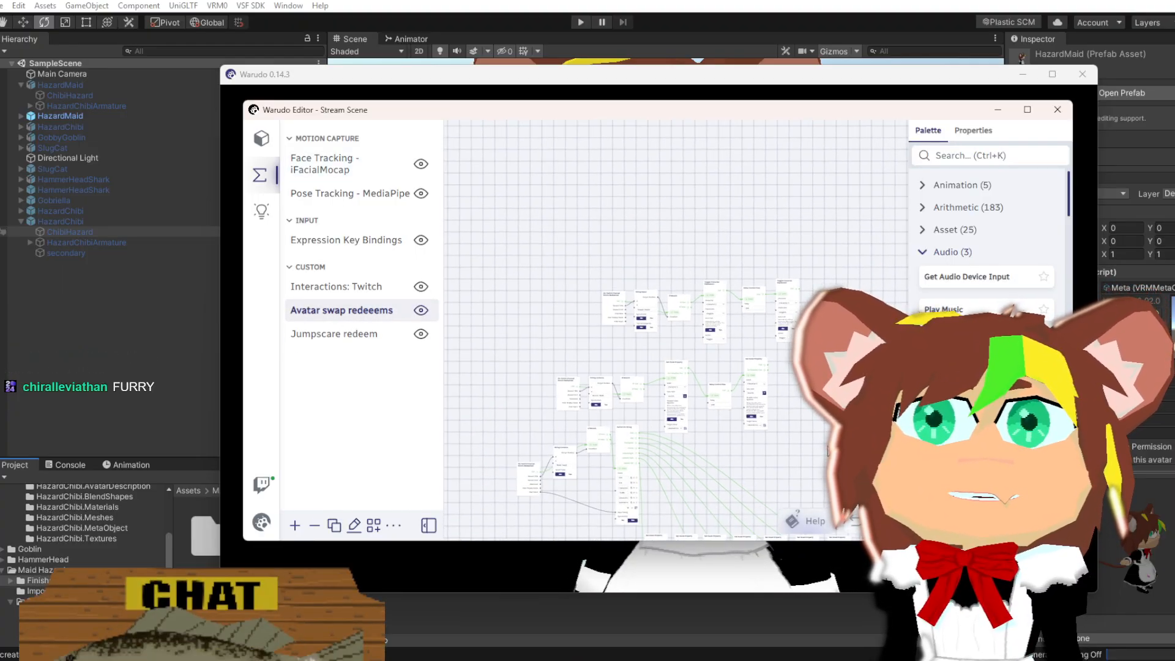
scroll(676, 329, down, 4)
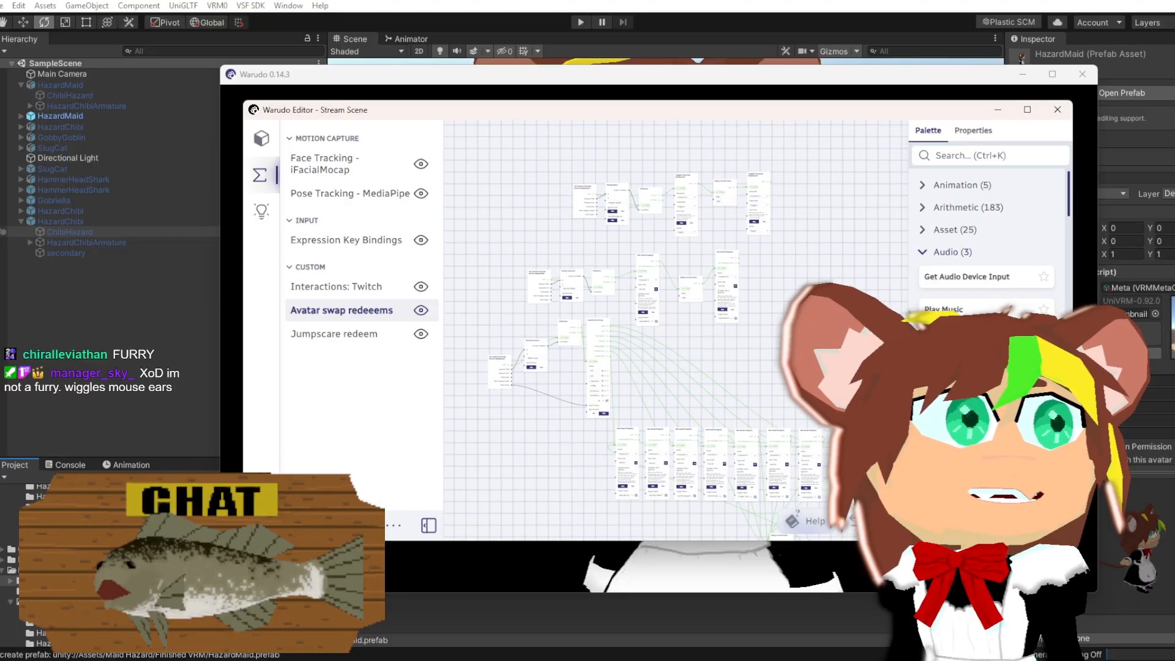
scroll(694, 372, up, 1)
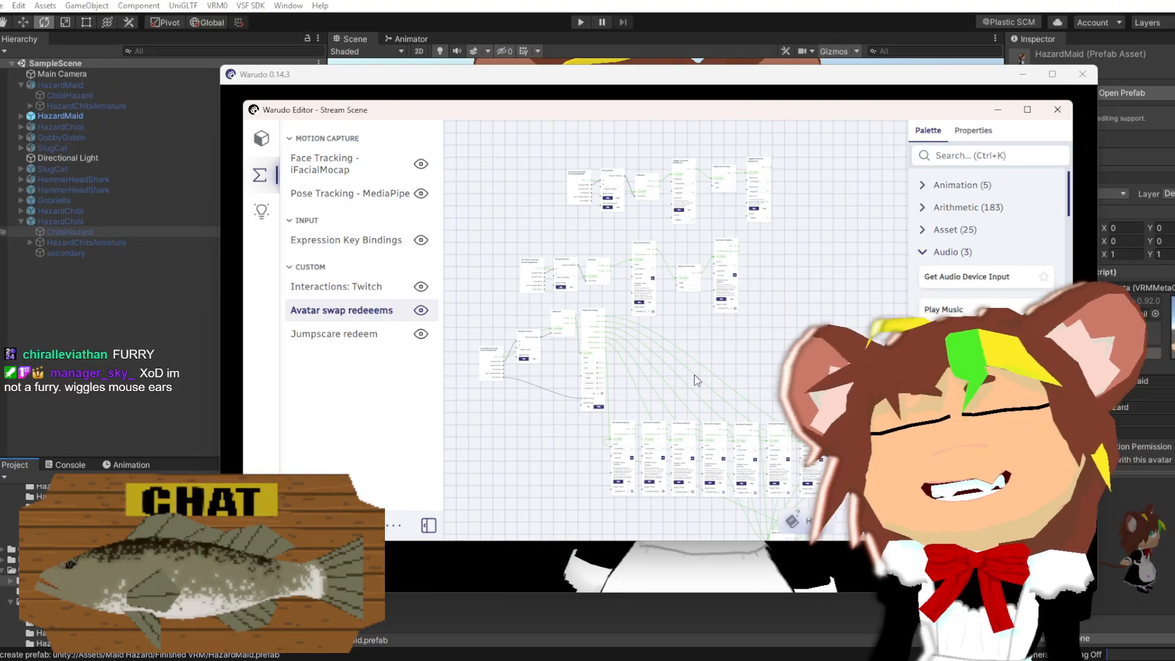
scroll(636, 370, up, 3)
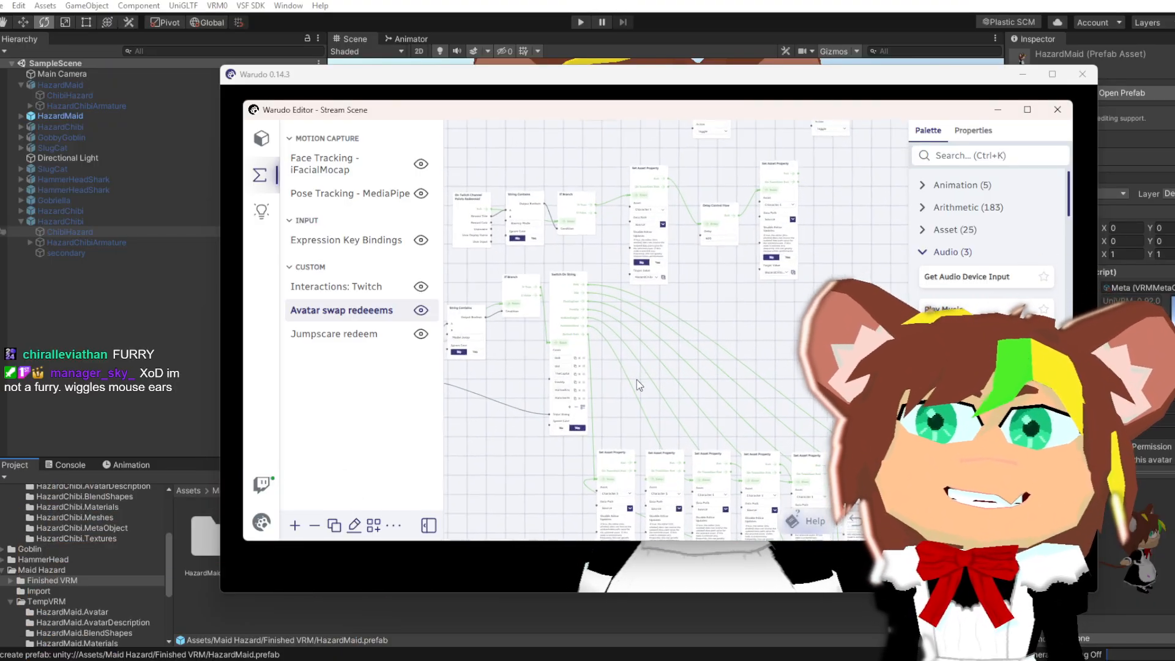
scroll(637, 380, up, 1)
drag(633, 398, 768, 366)
scroll(638, 416, up, 2)
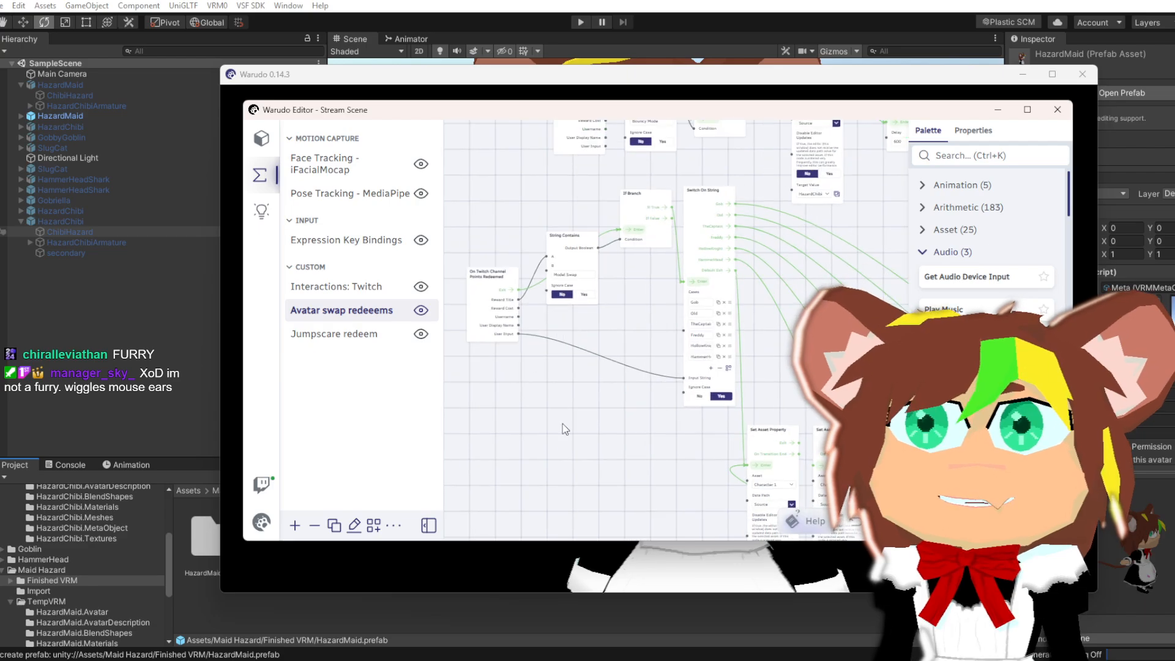
scroll(553, 456, up, 1)
scroll(551, 462, up, 1)
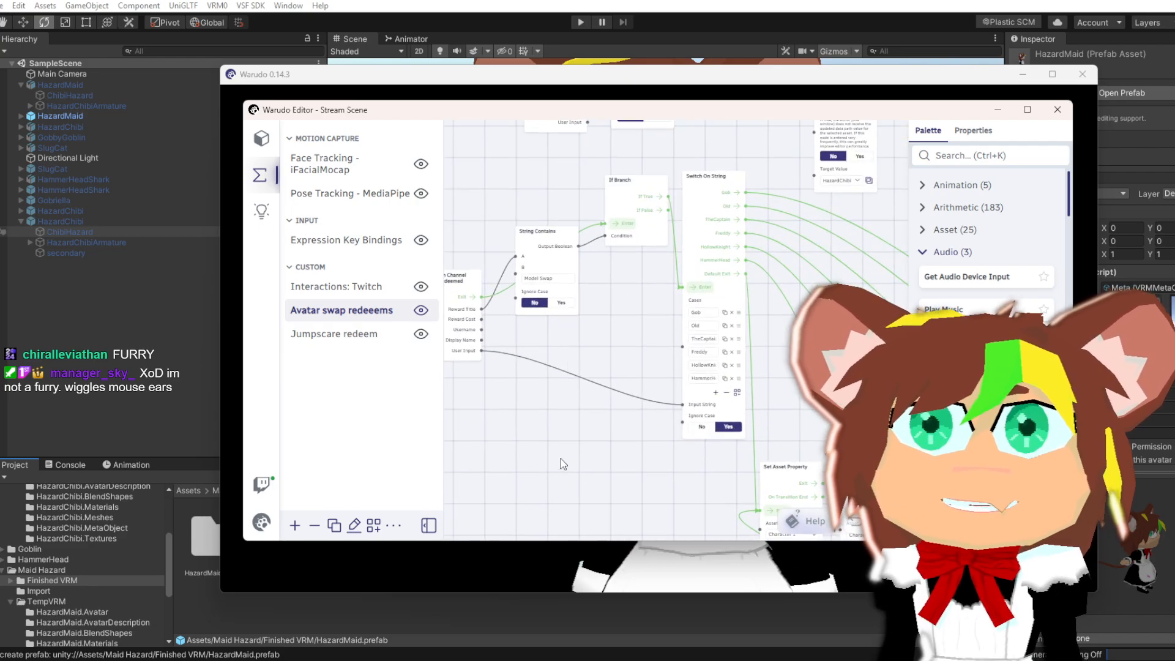
drag(551, 465, 580, 466)
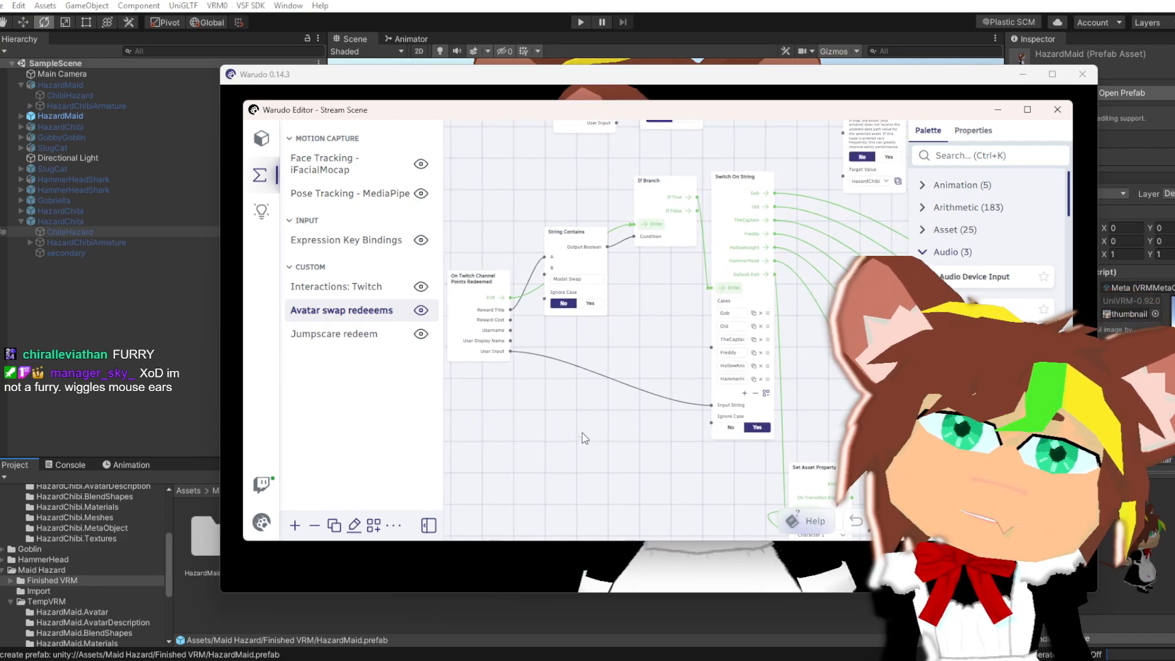
drag(585, 418, 553, 437)
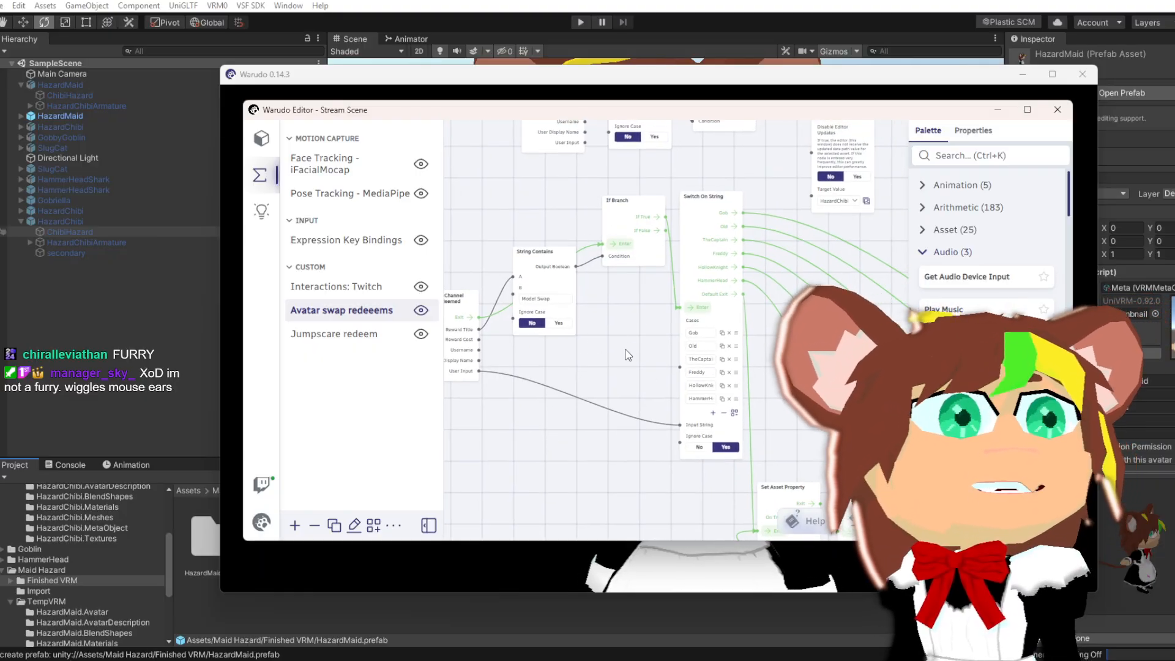
scroll(626, 355, up, 4)
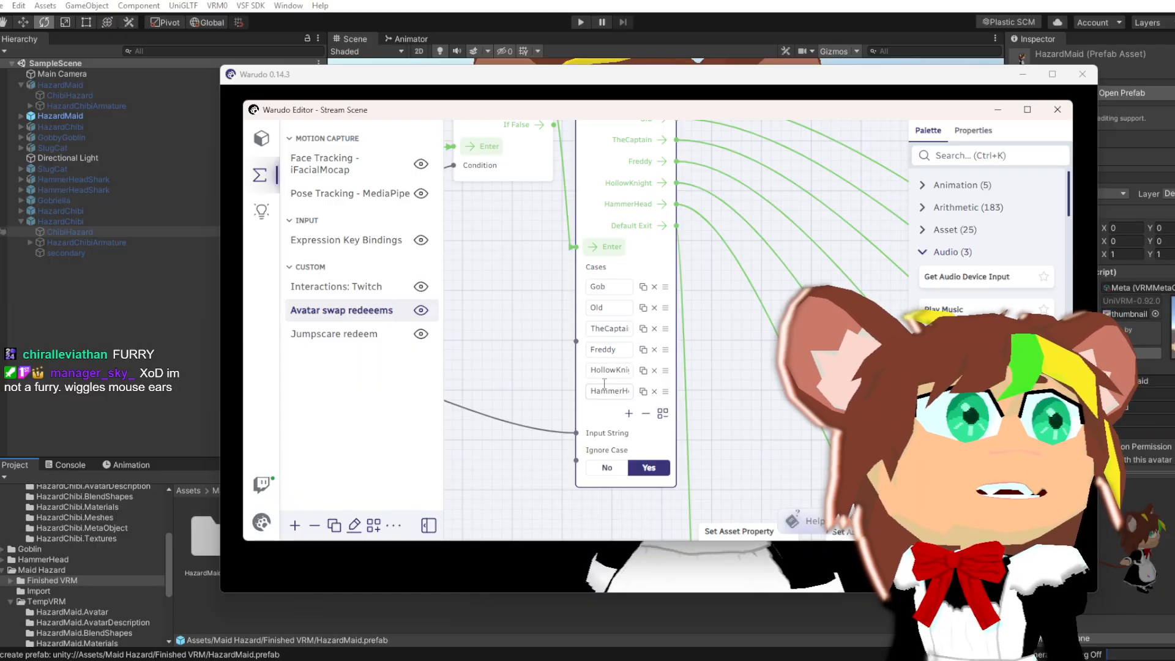
drag(525, 299, 678, 386)
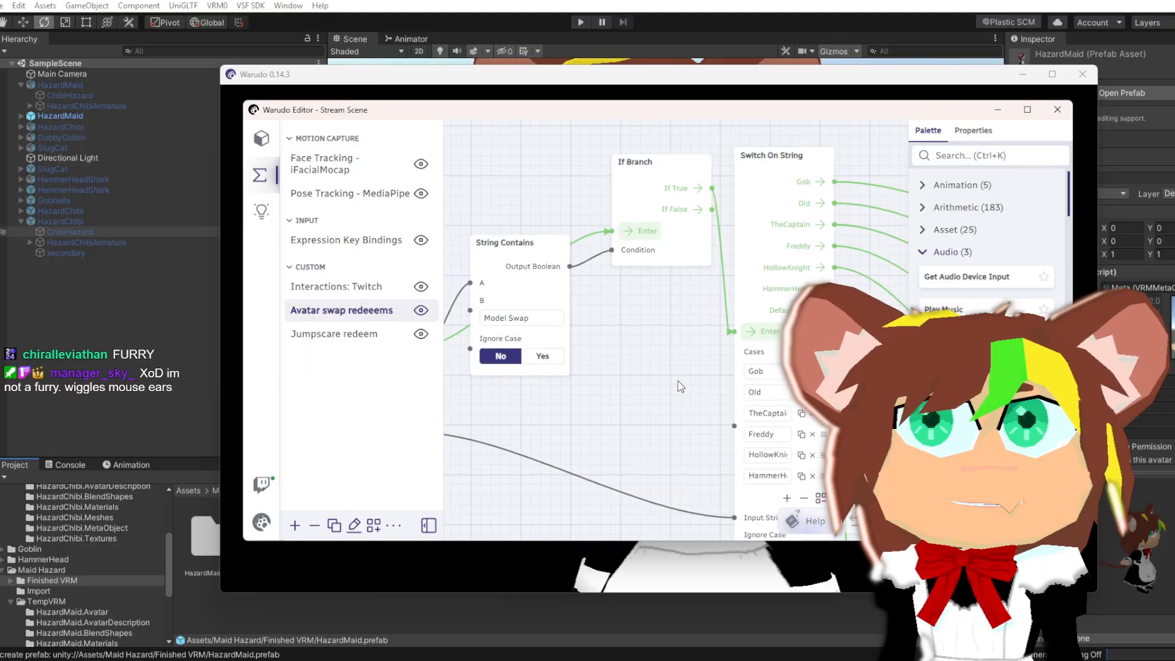
drag(570, 407, 599, 338)
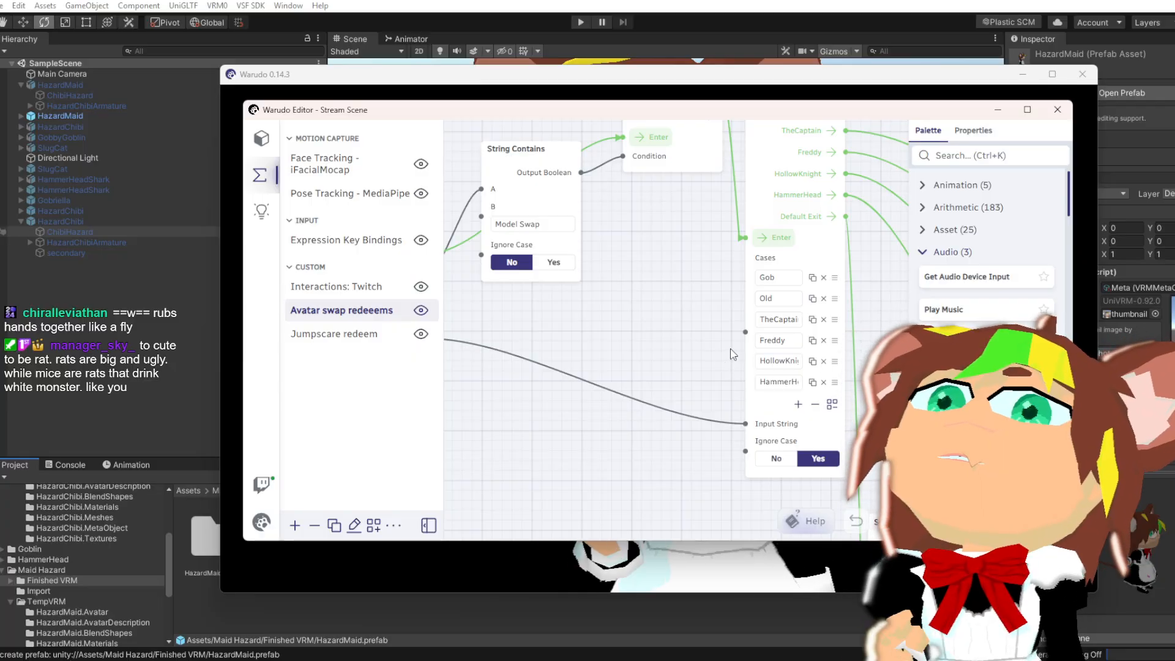
Search the node palette for "string" and look through the available string nodes
click(1011, 150)
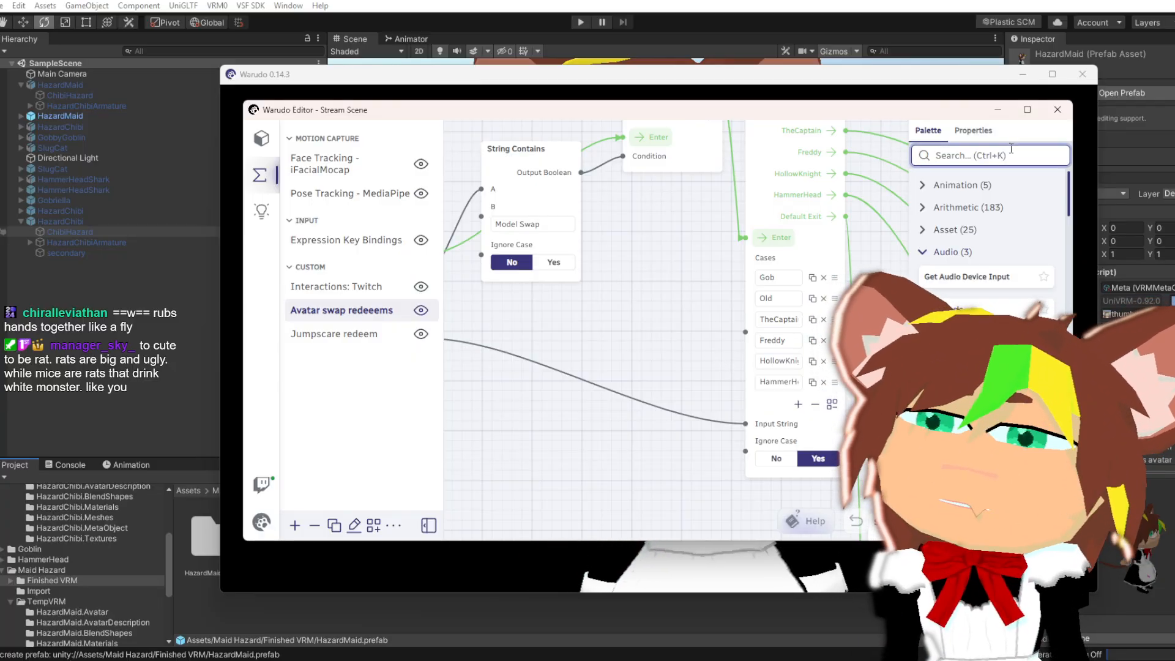
text(stromg)
key(BackSpace)
key(BackSpace)
key(BackSpace)
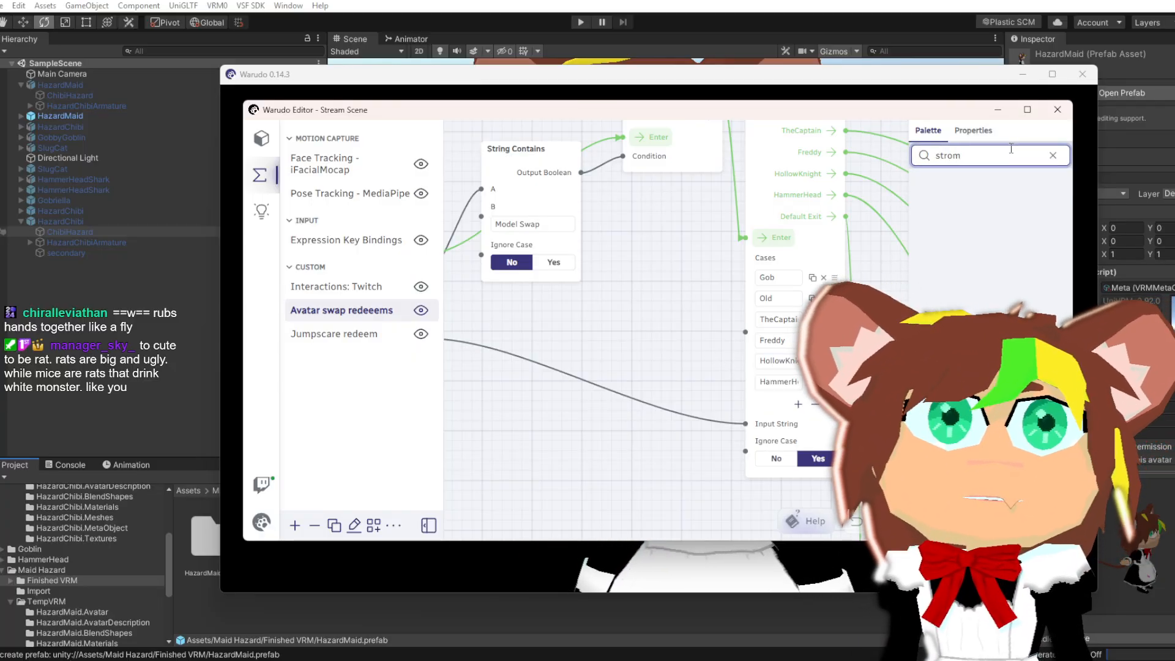
text(ing)
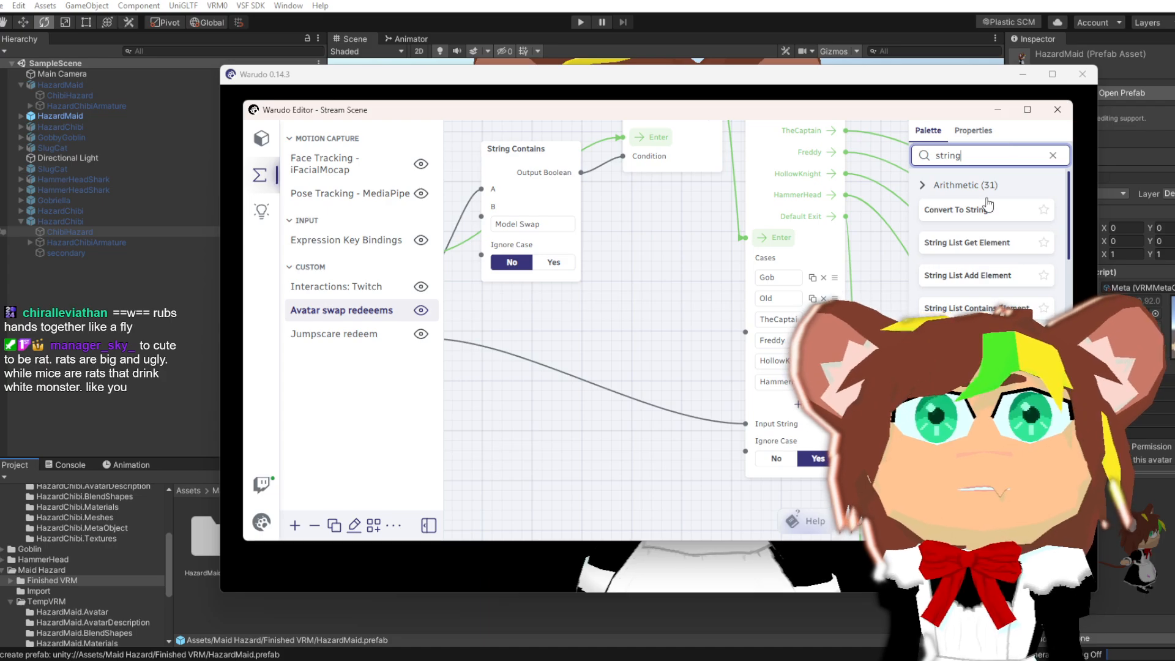
scroll(987, 233, down, 5)
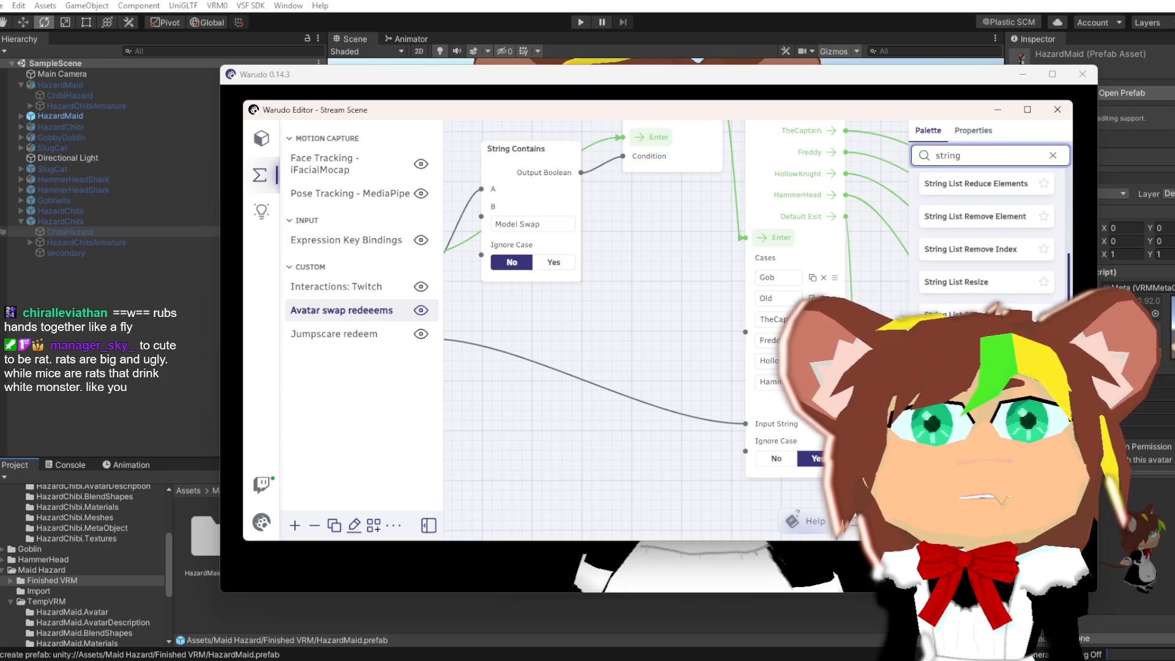
scroll(993, 299, down, 6)
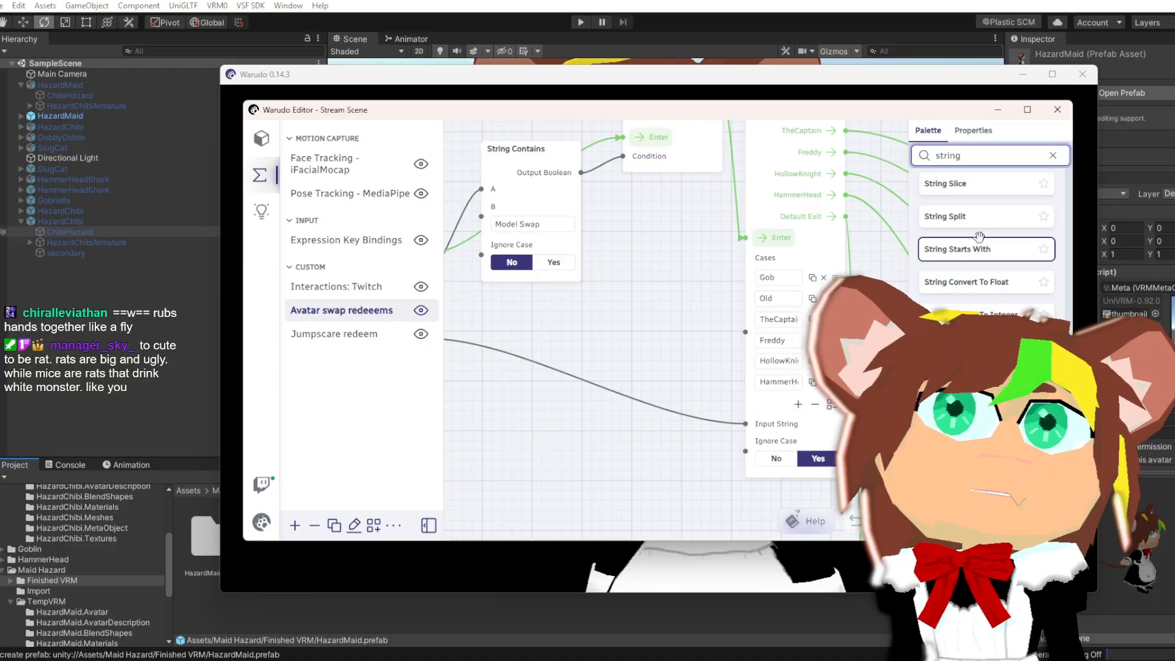
scroll(966, 285, up, 6)
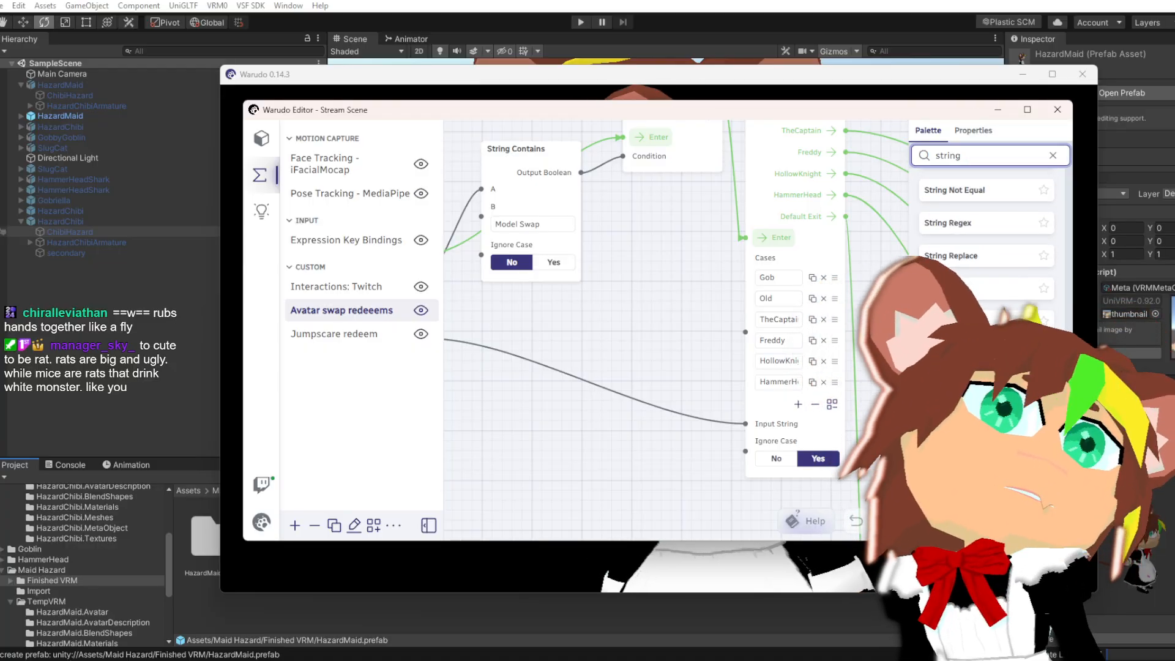
Try feeding a String Replace node with A set to Gob into the Switch On String node, and delete the added node
drag(966, 285, 663, 238)
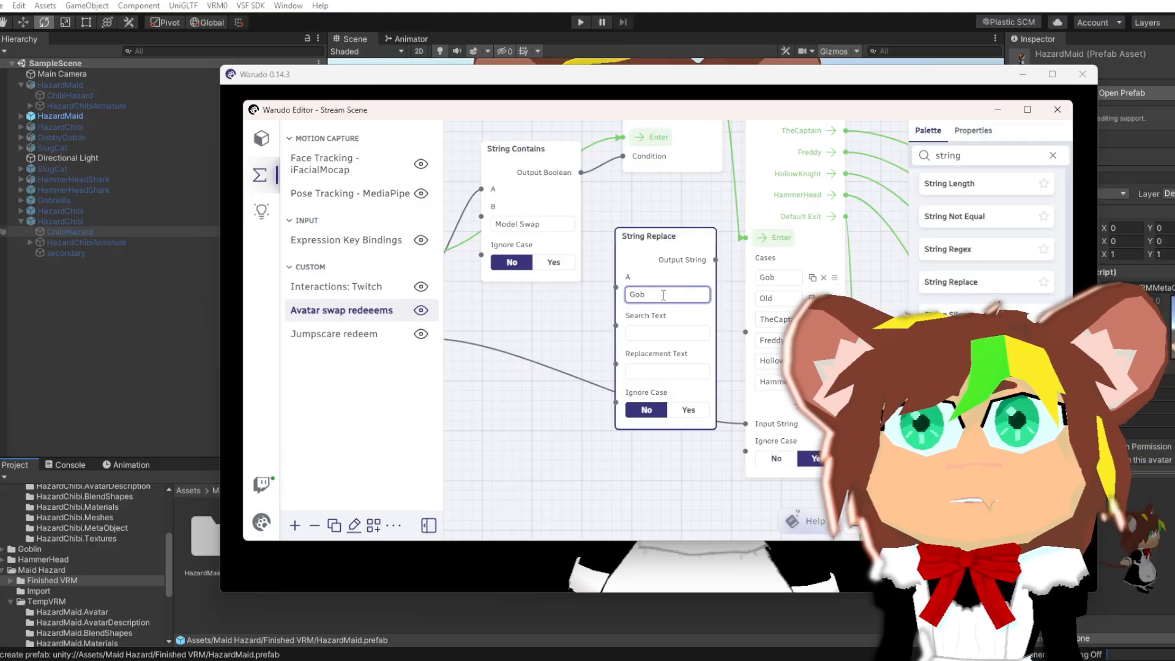
drag(717, 260, 745, 329)
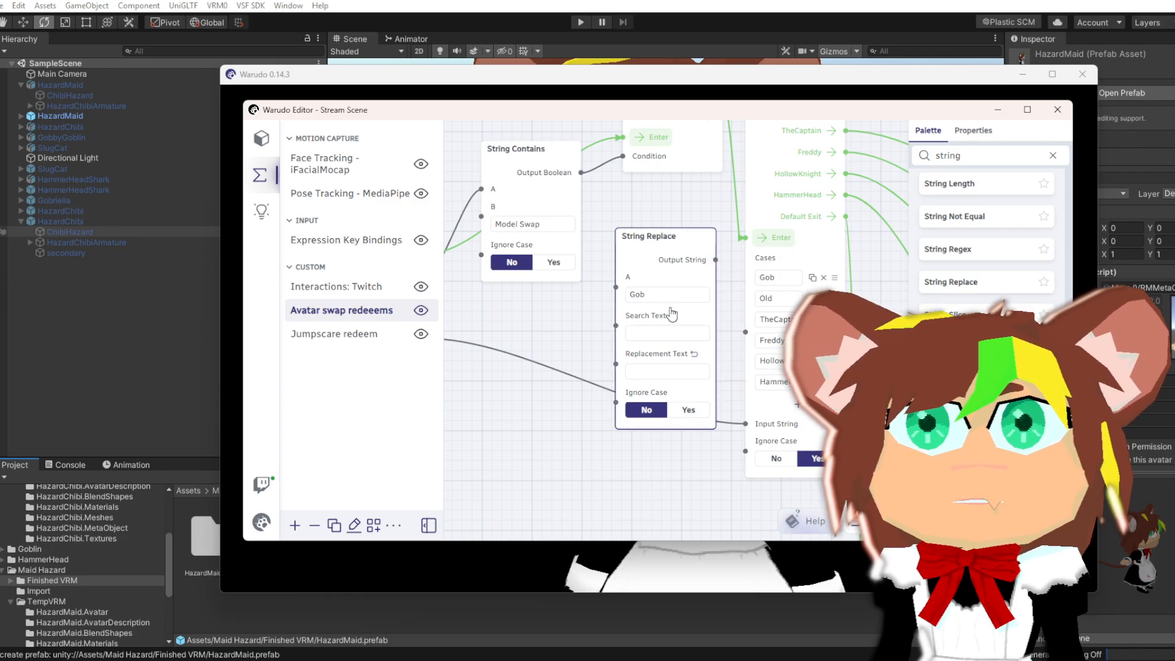
key(Delete)
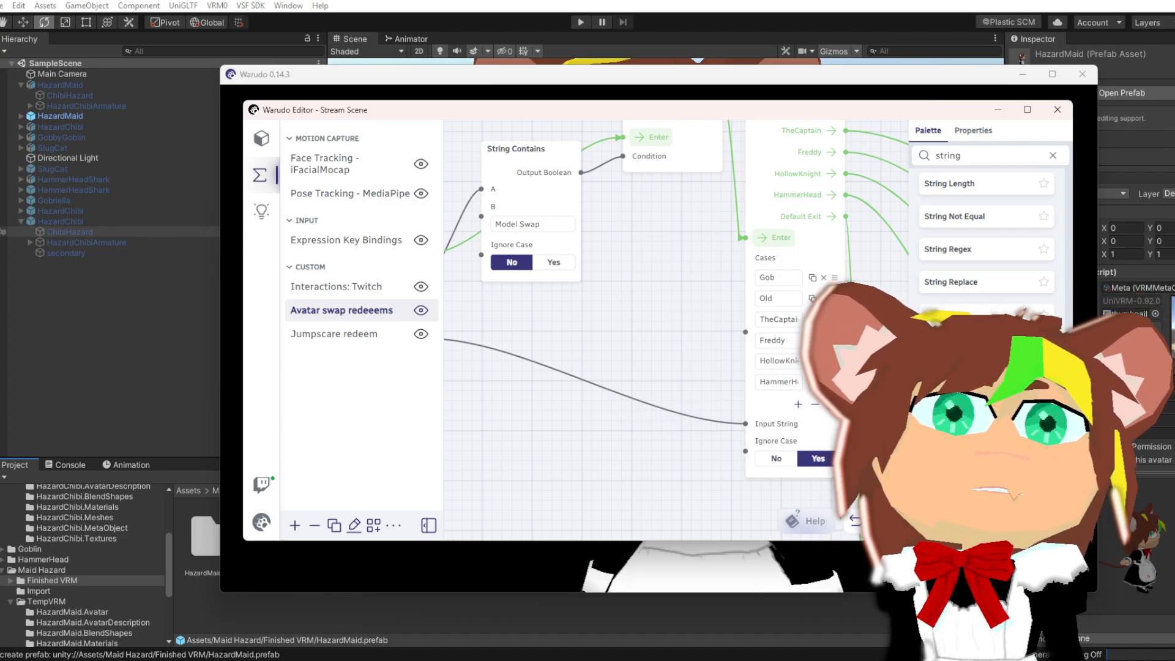
Add a String node with the value Gob beside Switch On String and try connecting its output to the Cases input
scroll(986, 245, down, 2)
scroll(986, 245, down, 2)
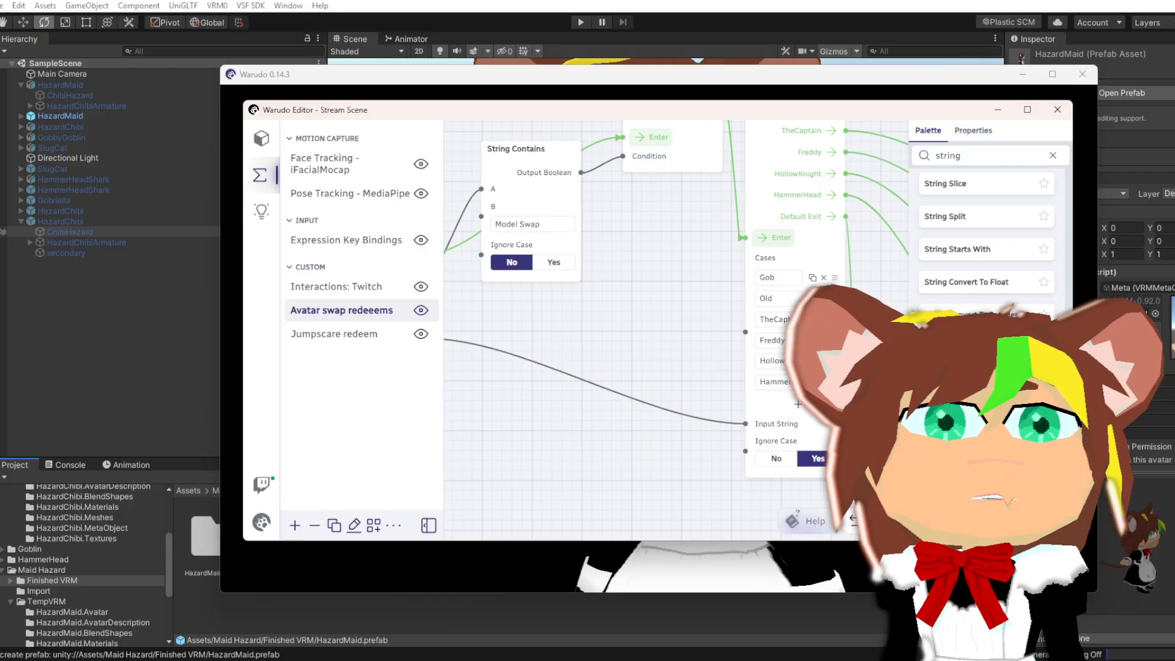
scroll(986, 245, down, 4)
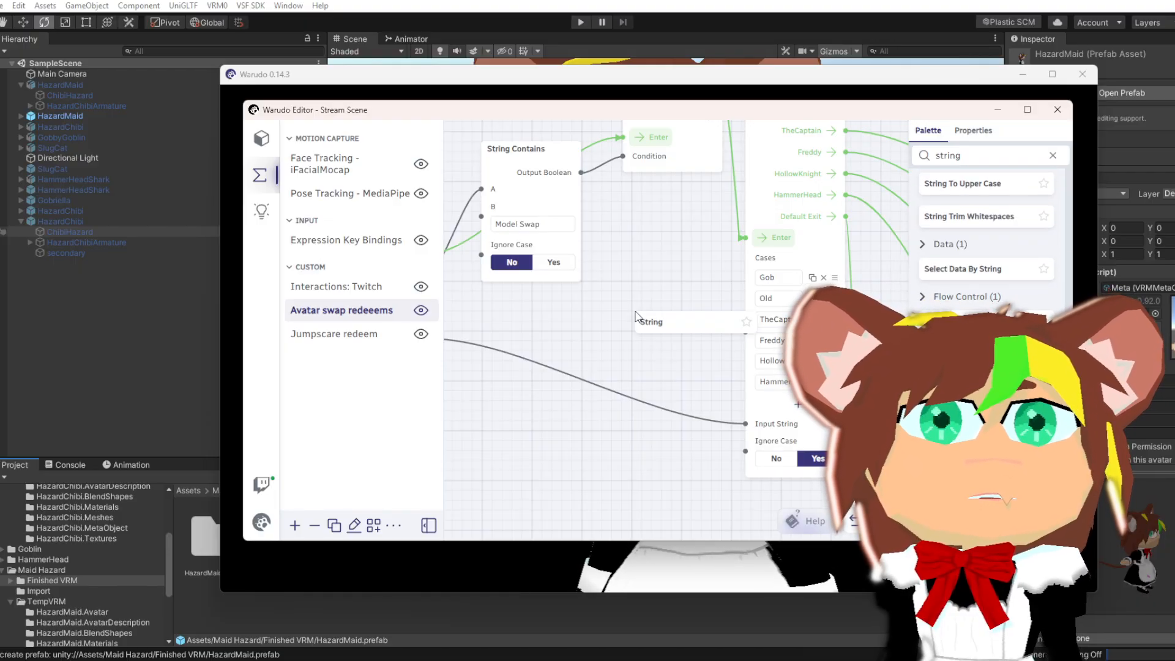
drag(636, 316, 637, 281)
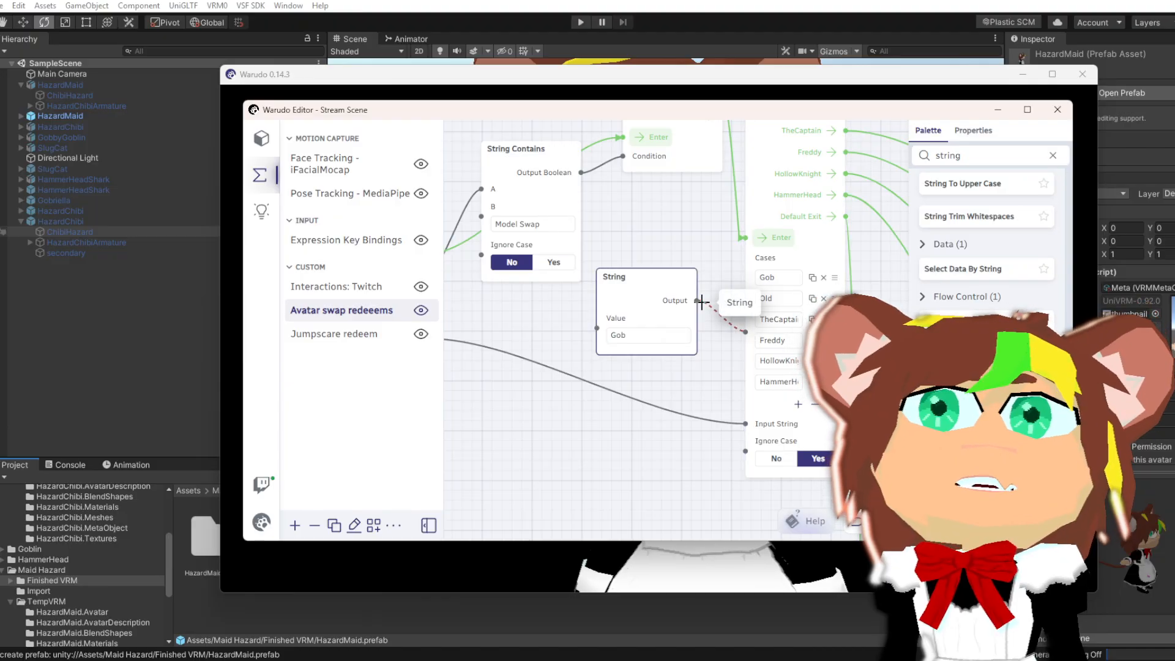
drag(658, 284, 671, 301)
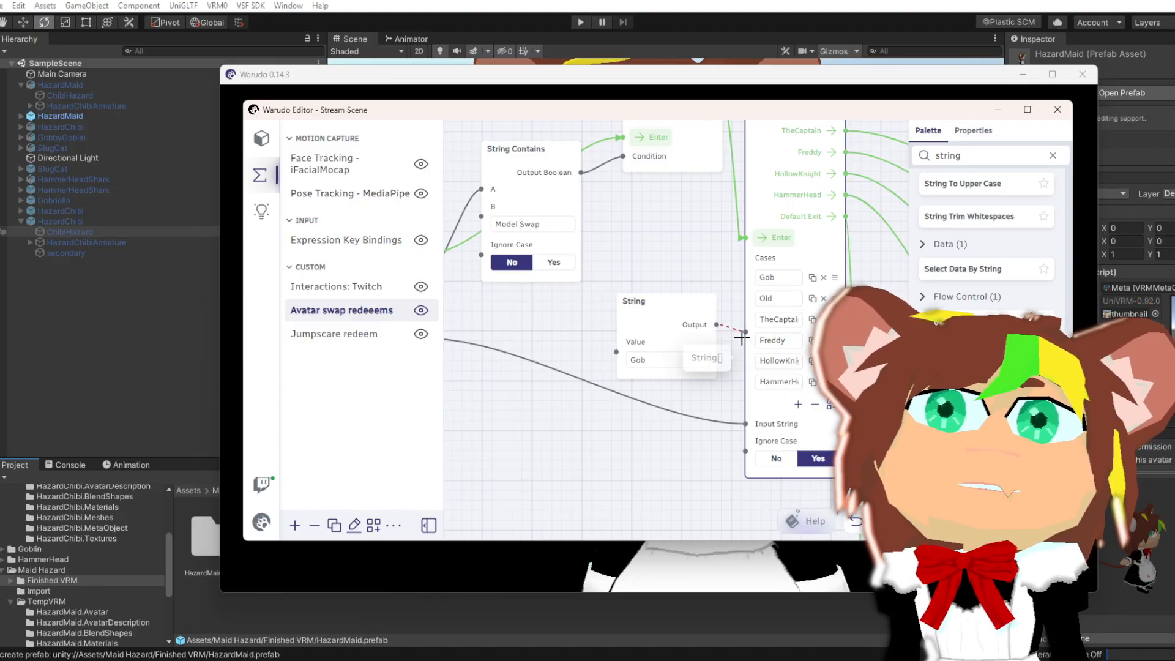
Reposition the String node between the On Twitch Channel Points Redeemed and Switch On String nodes
scroll(692, 391, down, 4)
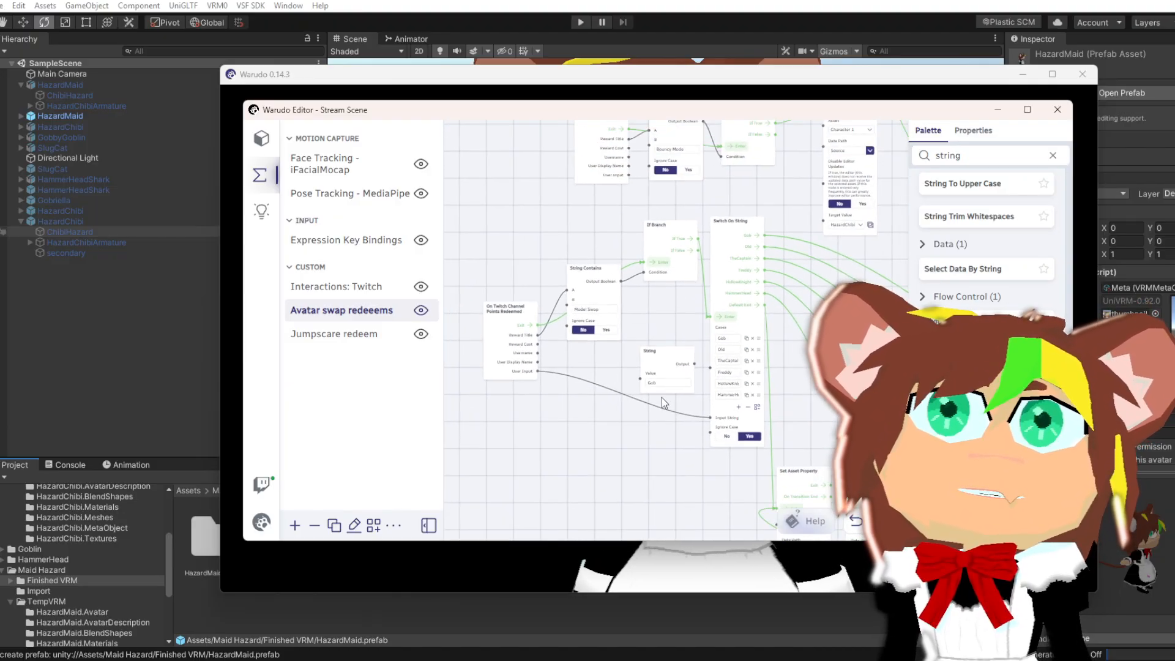
scroll(665, 318, up, 2)
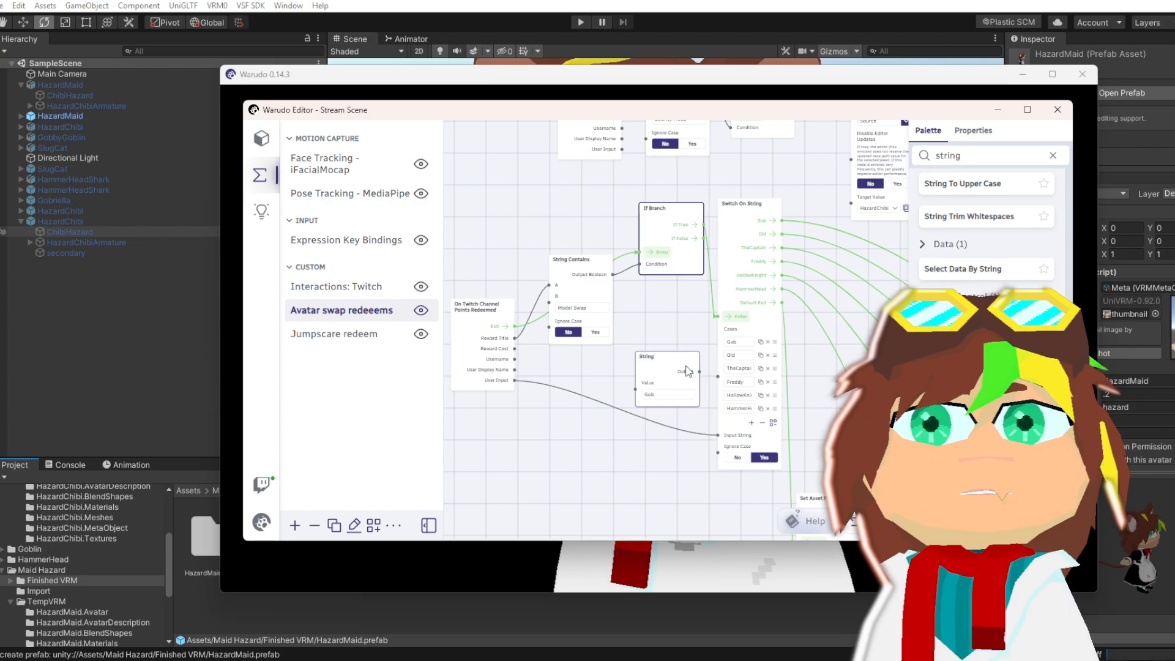
drag(667, 361, 634, 381)
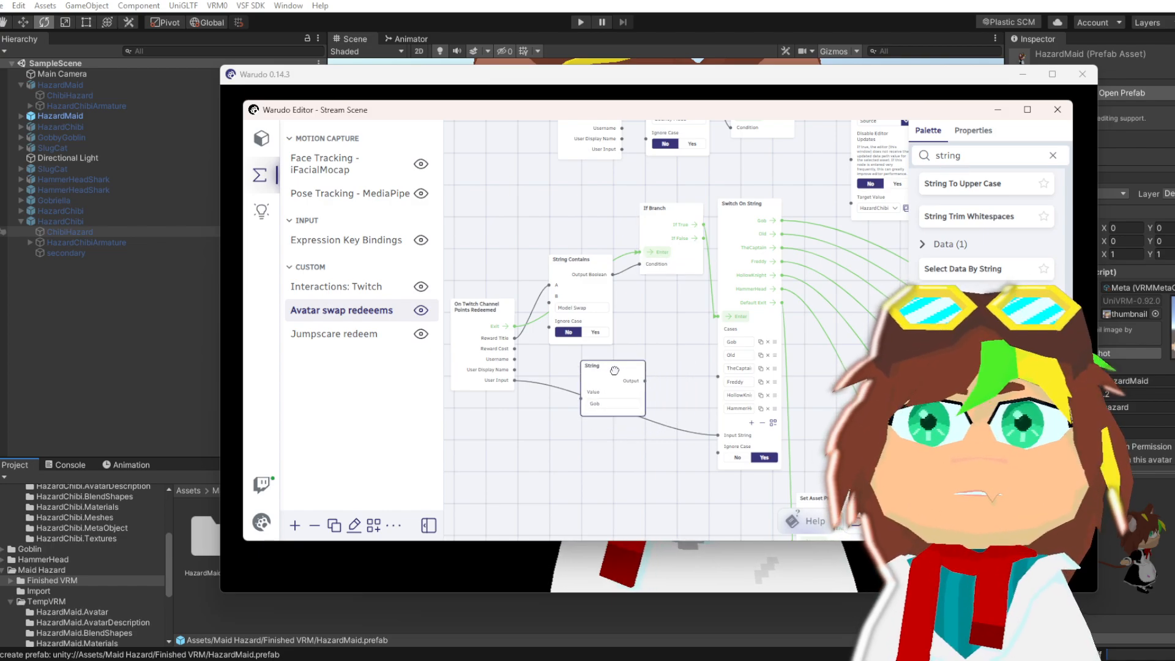
scroll(660, 421, up, 1)
scroll(667, 398, down, 3)
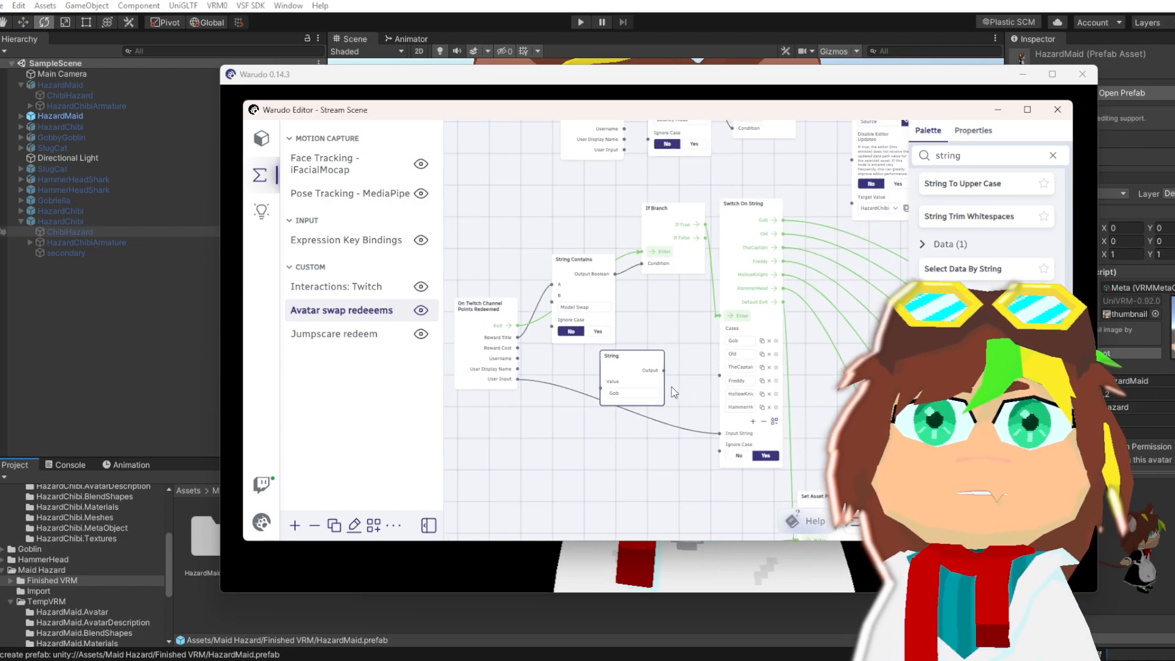
Set the Target Value of the first Set Asset Property node in the lower row to HazardChibiNoBounce
drag(670, 386, 568, 215)
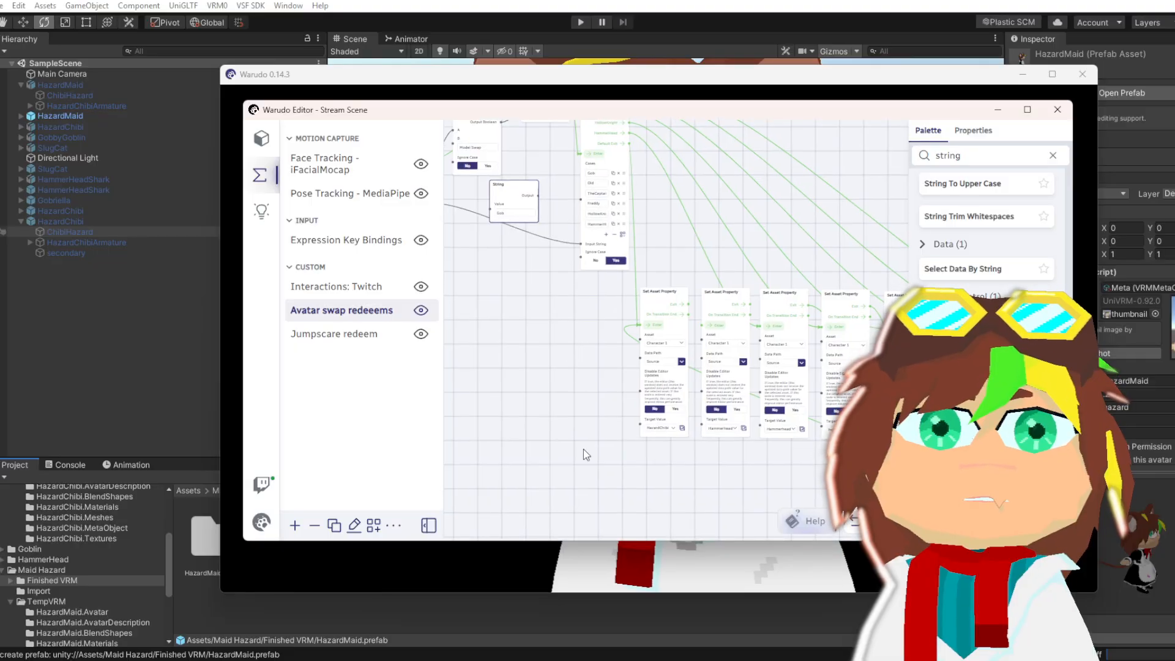
drag(582, 450, 450, 239)
drag(732, 391, 518, 485)
scroll(717, 372, up, 1)
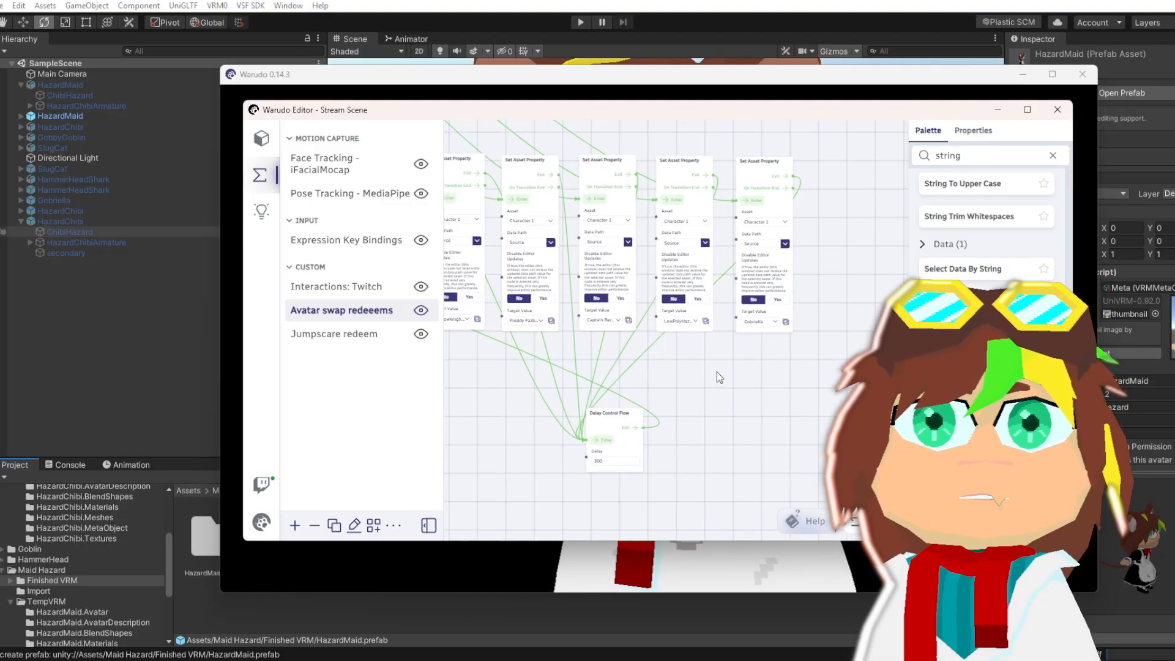
scroll(698, 400, up, 1)
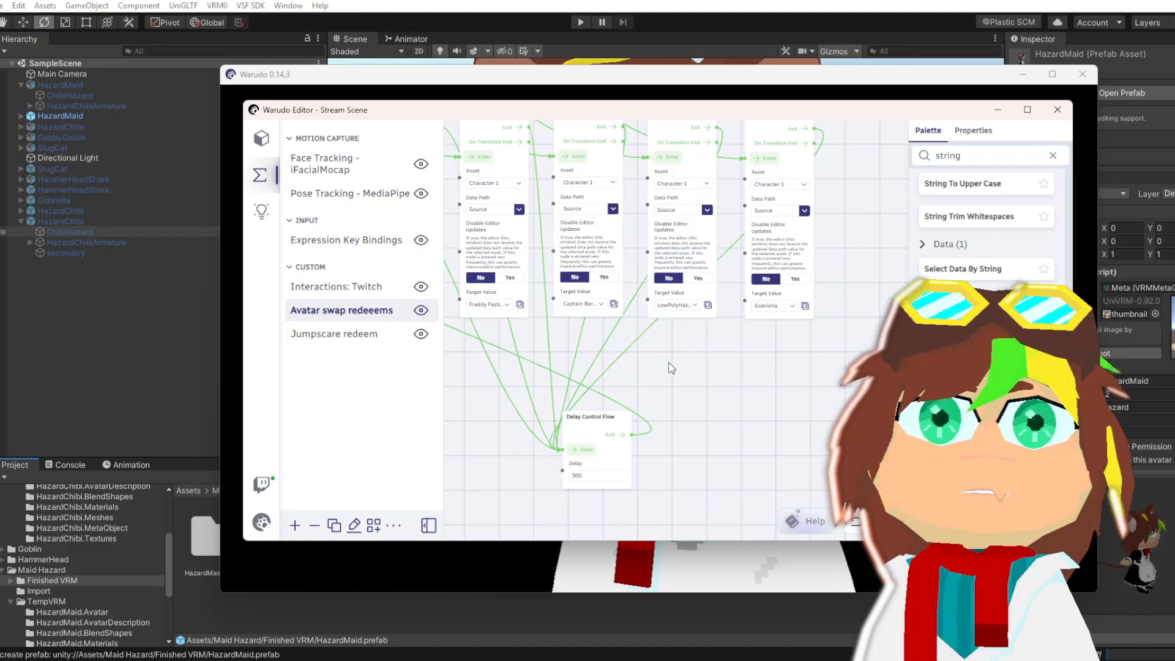
drag(655, 359, 889, 416)
drag(760, 422, 893, 452)
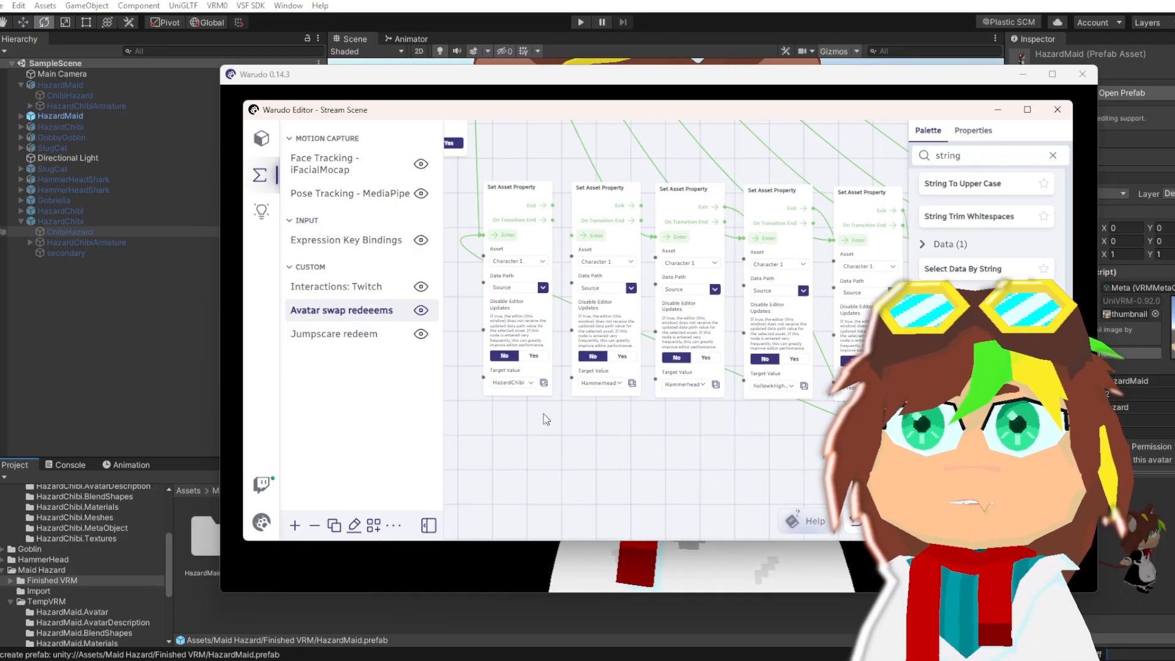
click(562, 392)
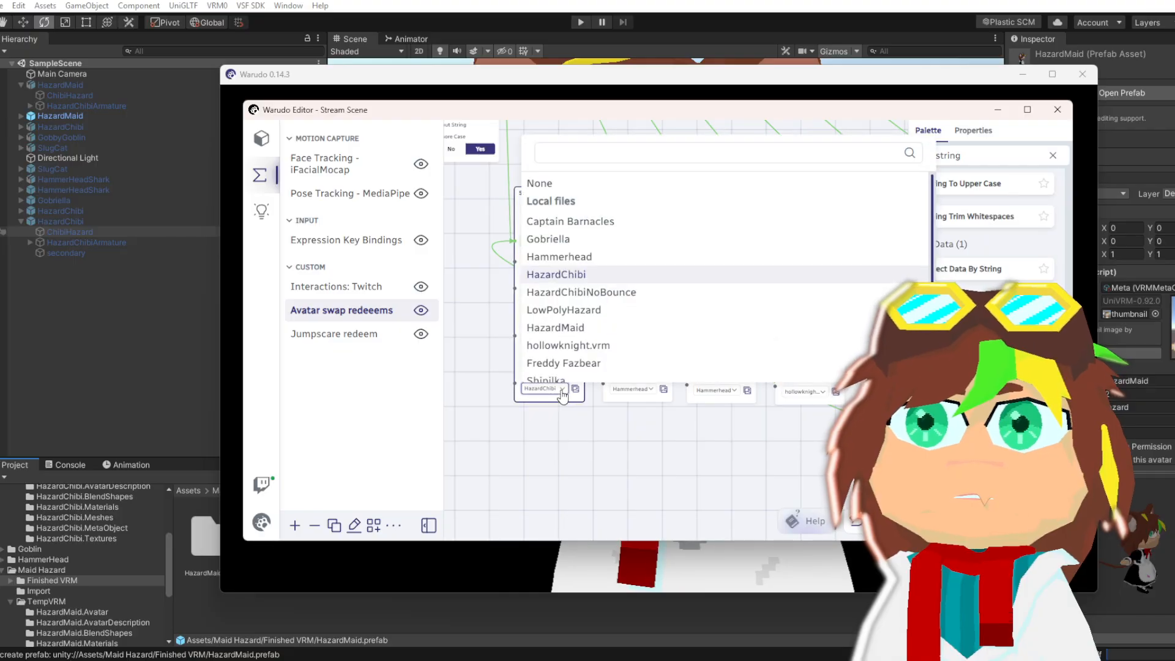
click(620, 293)
Connect the String node's output to the Input String of Switch On String in place of the Twitch user input
drag(487, 433, 622, 503)
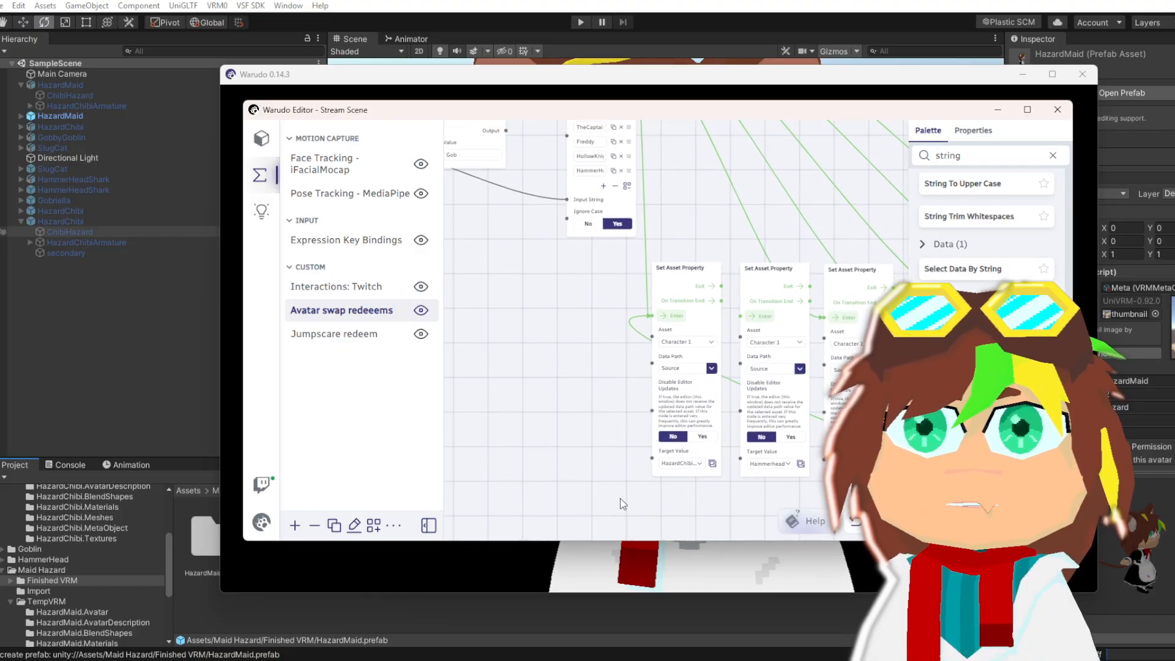
drag(572, 343, 577, 467)
drag(558, 405, 567, 459)
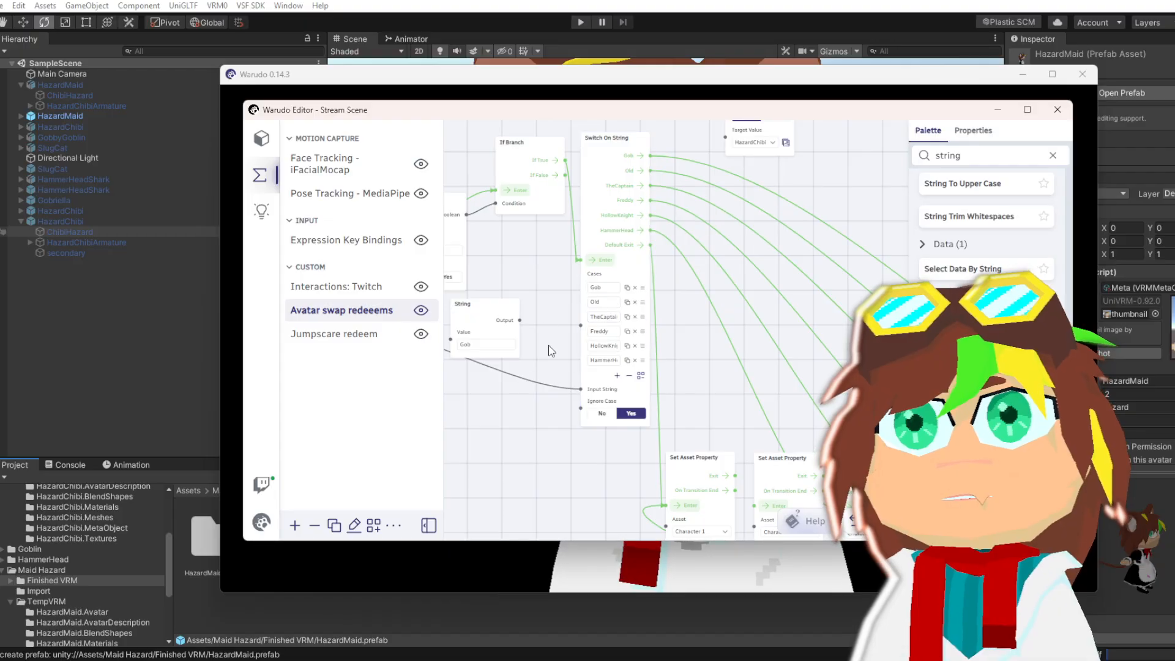
drag(551, 350, 609, 341)
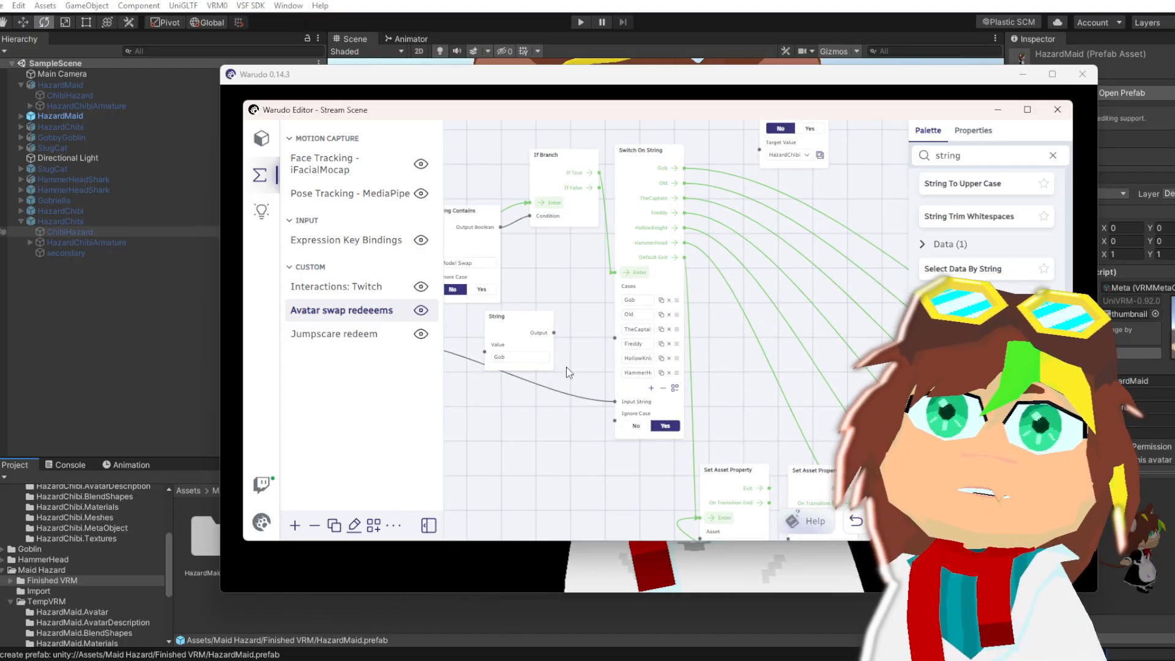
drag(558, 438, 675, 445)
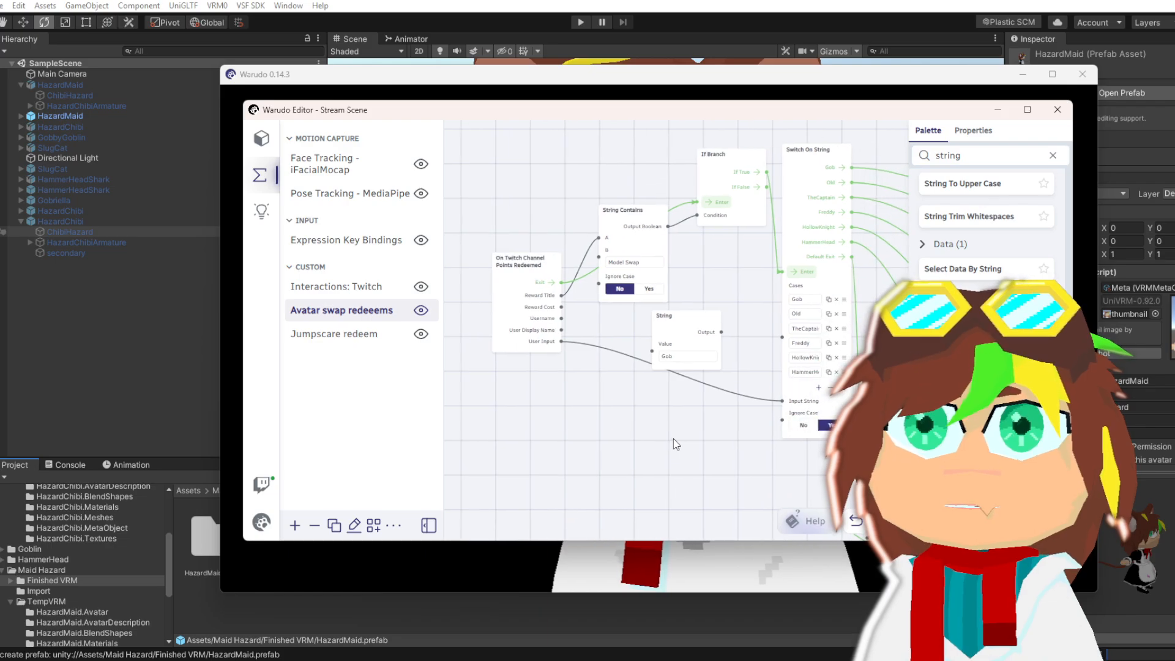
drag(714, 332, 787, 404)
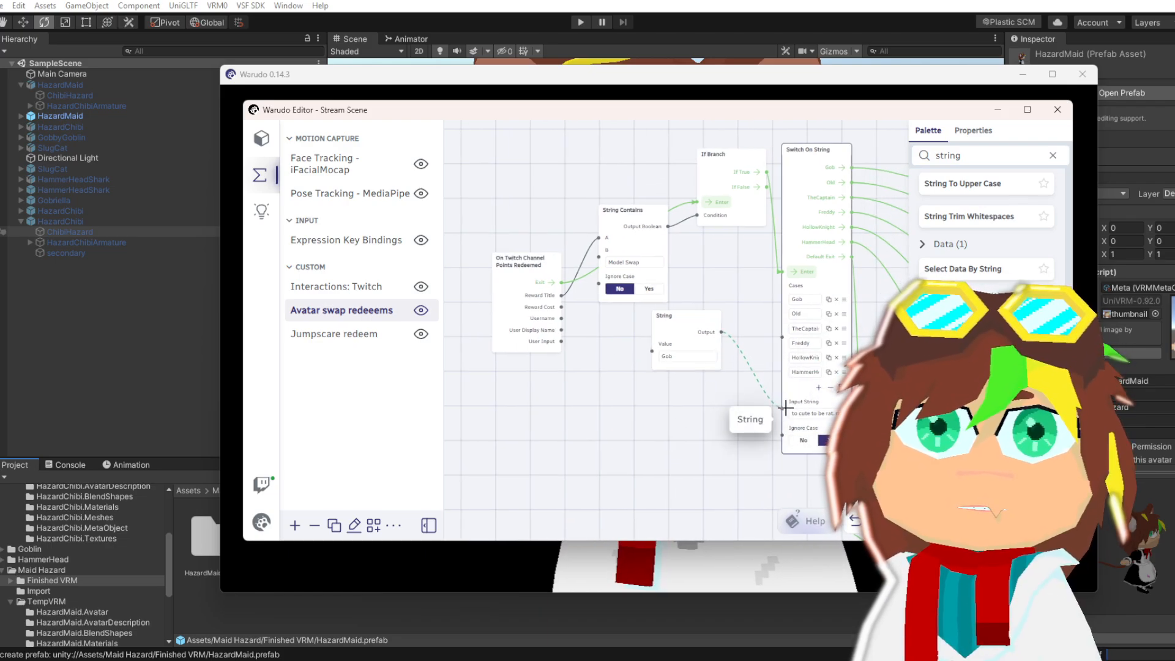
drag(786, 407, 674, 437)
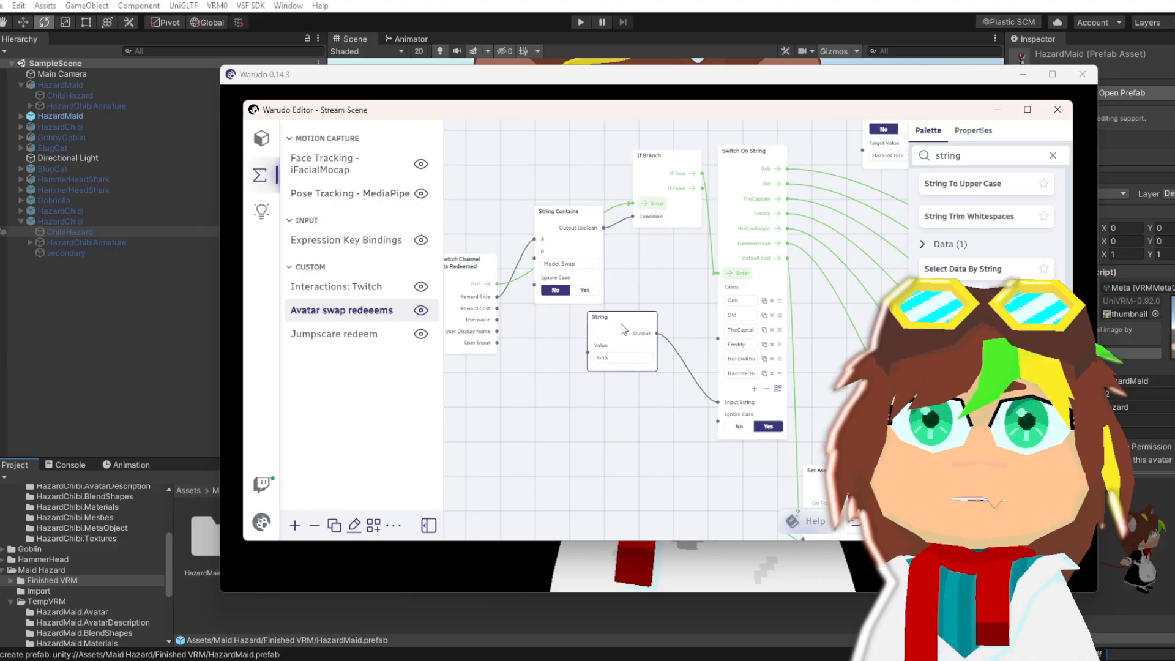
Move the String node lower, trigger Switch On String manually, and inspect the swapped avatar in the Warudo preview window
drag(634, 356, 638, 360)
click(738, 273)
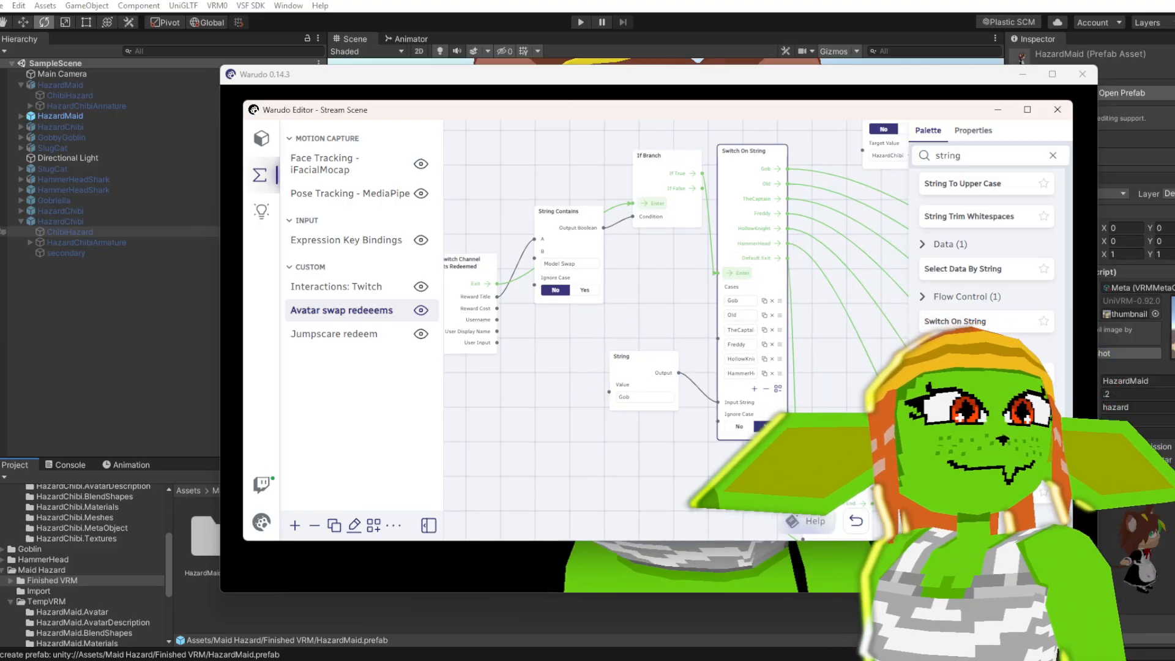
key(alt+Tab)
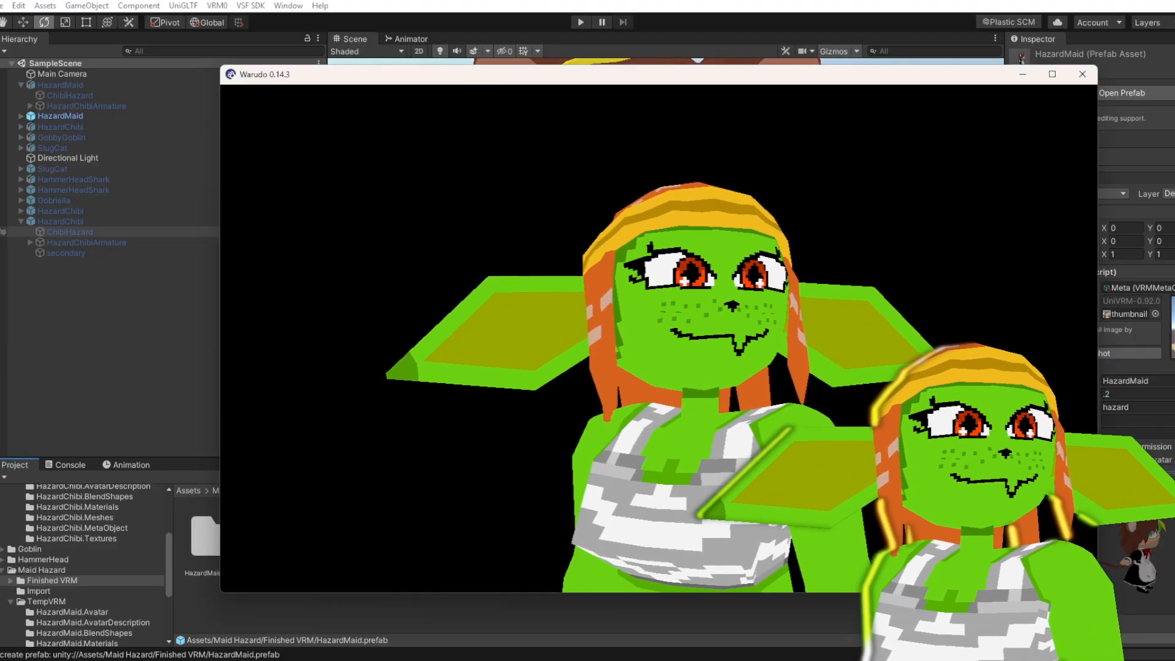
scroll(787, 481, down, 5)
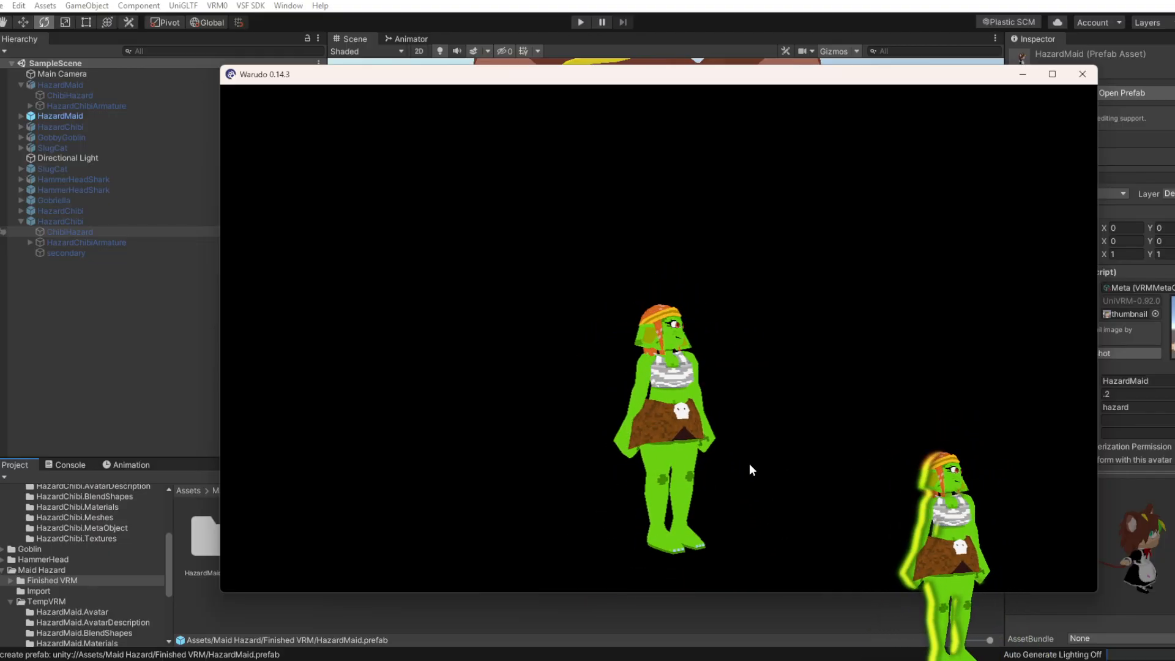
scroll(740, 465, up, 5)
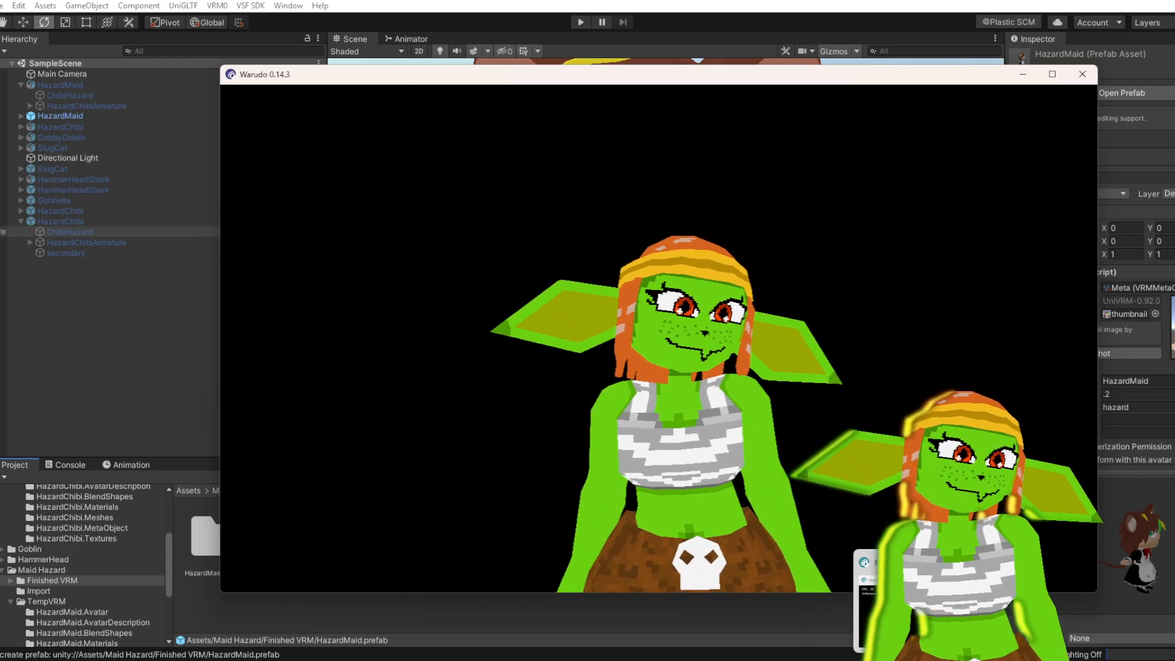
Set the String node's value to Old and manually trigger the Switch On String node
mouse_move(843, 631)
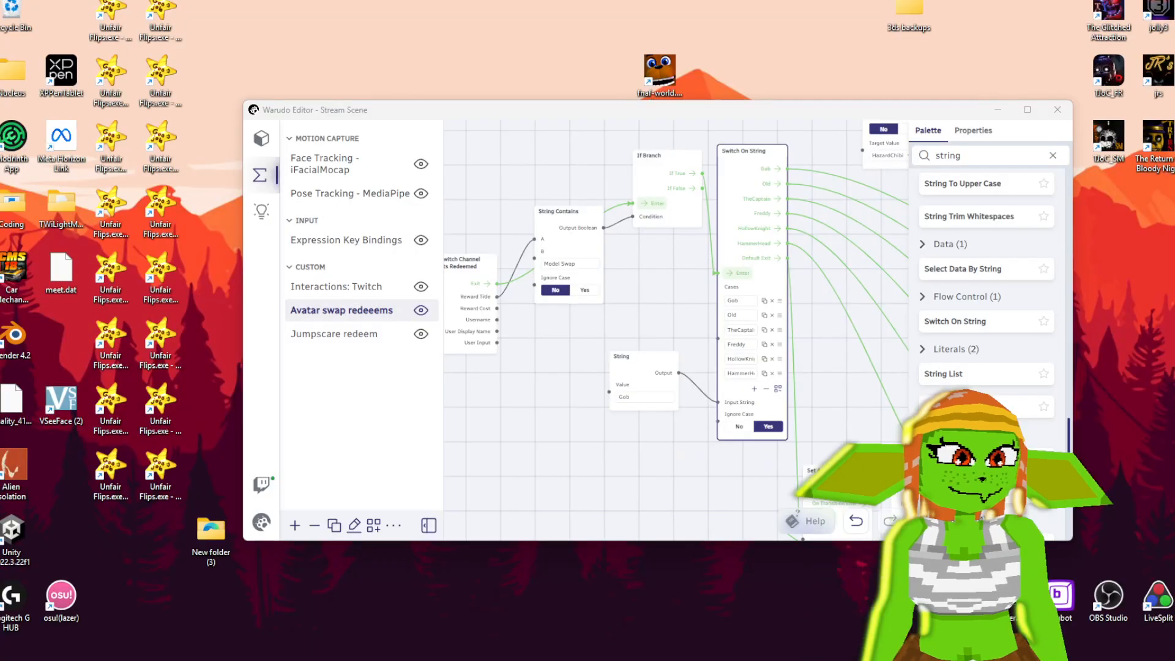
click(844, 612)
drag(658, 468, 625, 472)
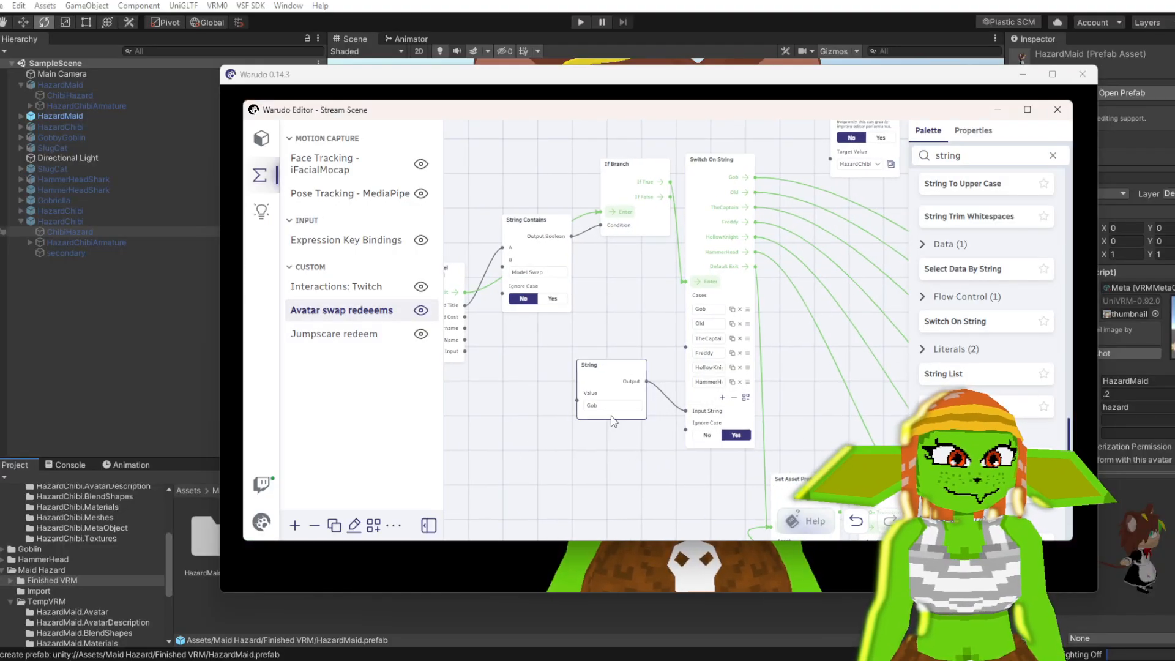
key(BackSpace)
key(BackSpace)
key(BackSpace)
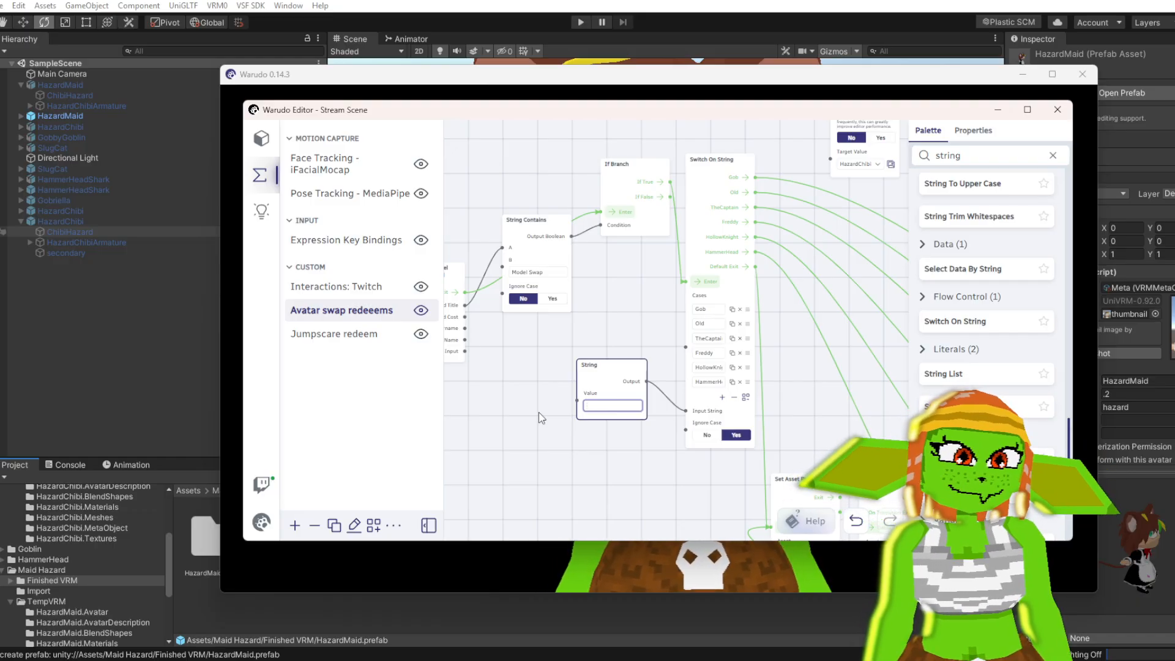
text(Old)
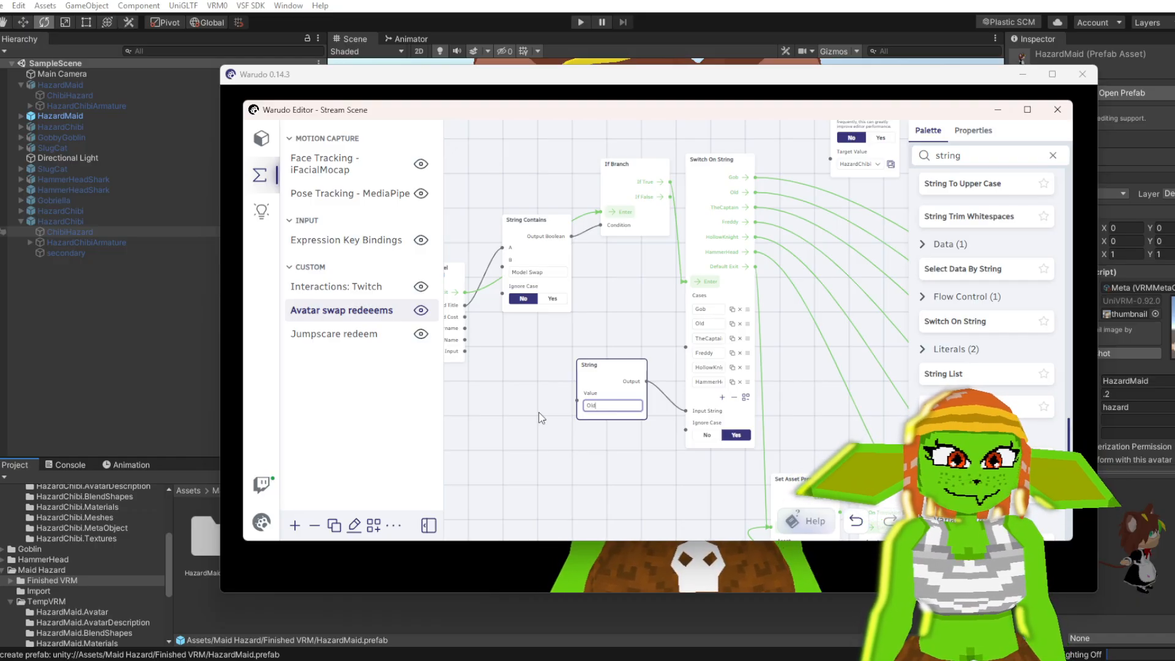
key(Return)
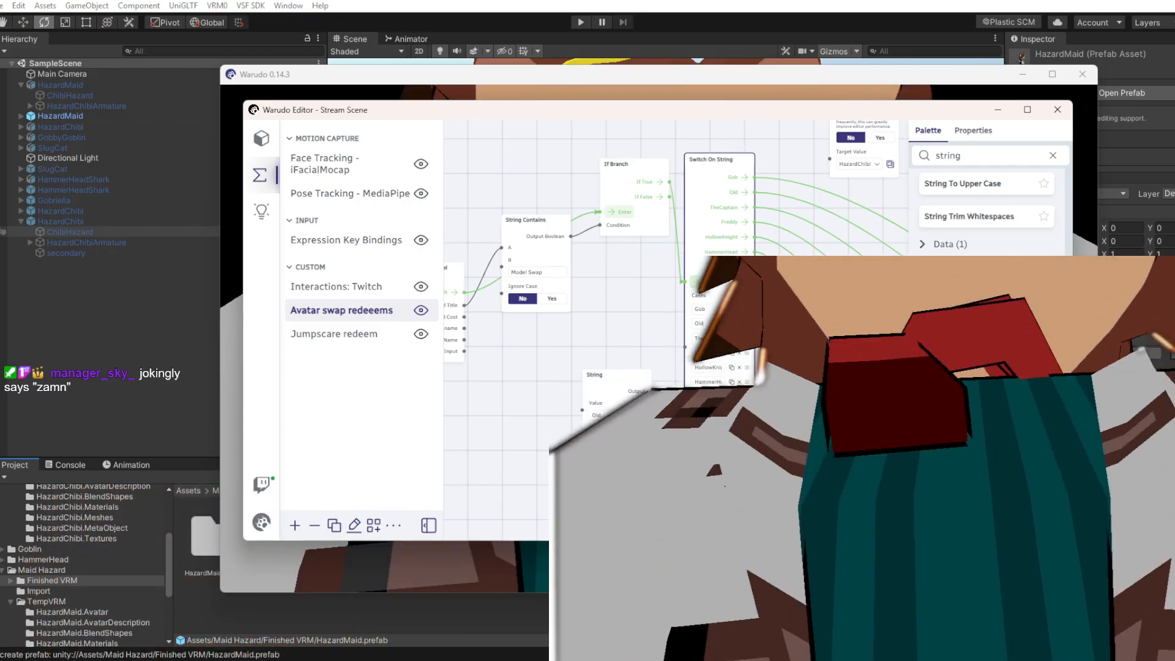
Inspect the swapped Old avatar at full length and close up in the Warudo preview window
click(235, 156)
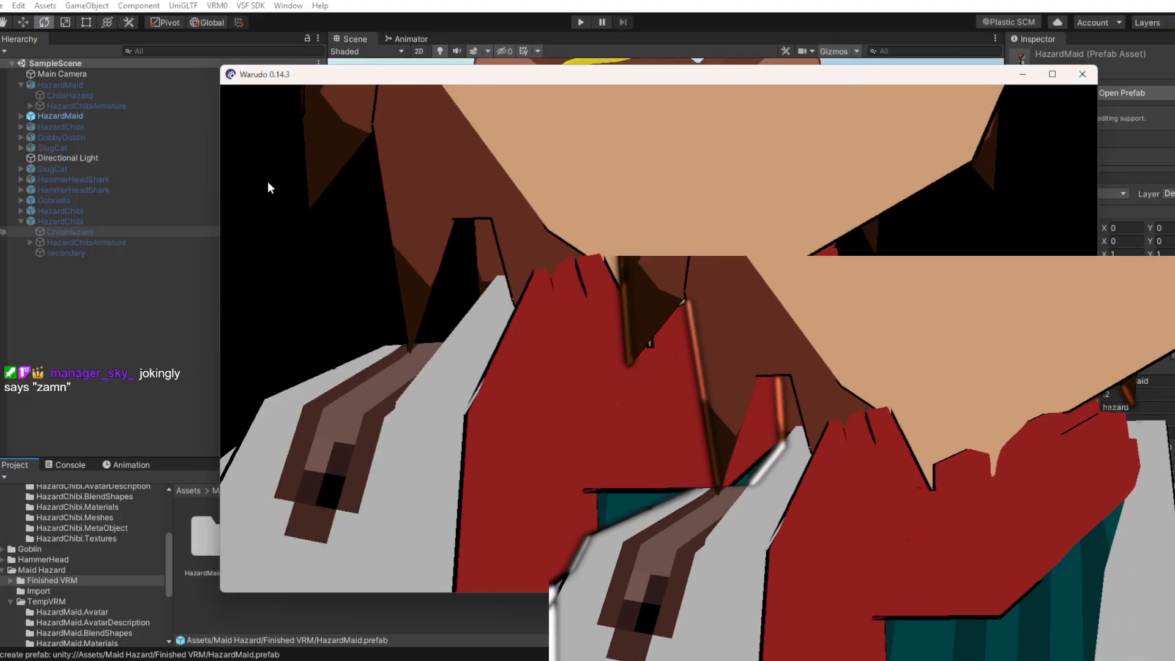
scroll(575, 387, down, 5)
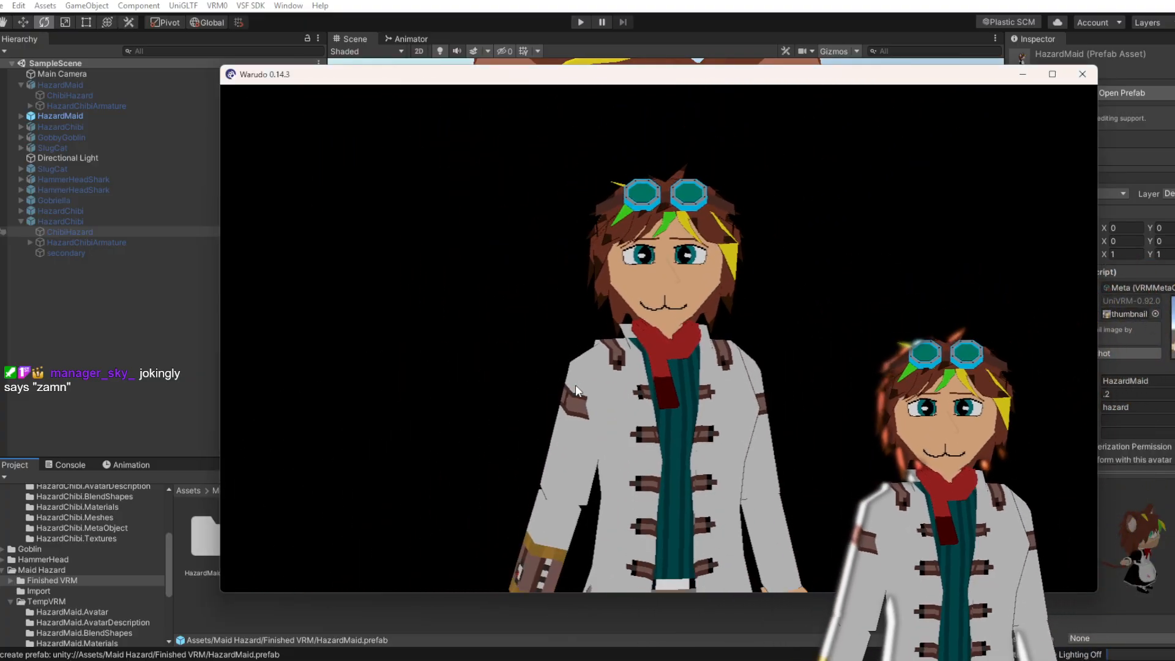
scroll(576, 386, down, 5)
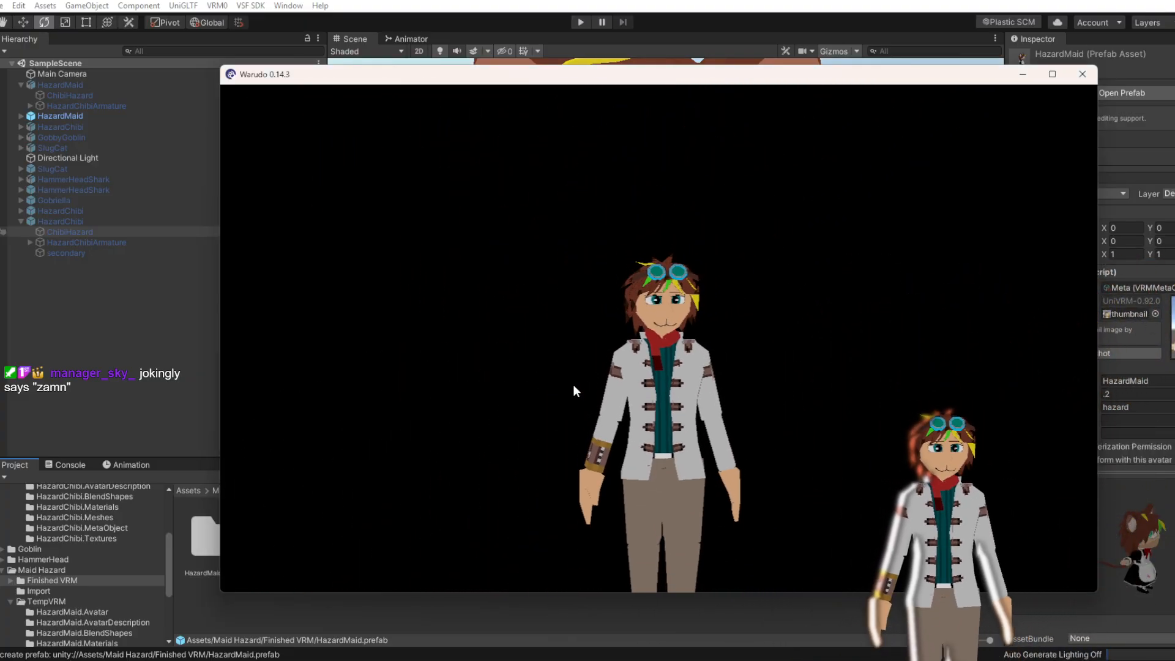
mouse_move(750, 398)
mouse_down()
mouse_move(308, 394)
mouse_move(736, 405)
mouse_up()
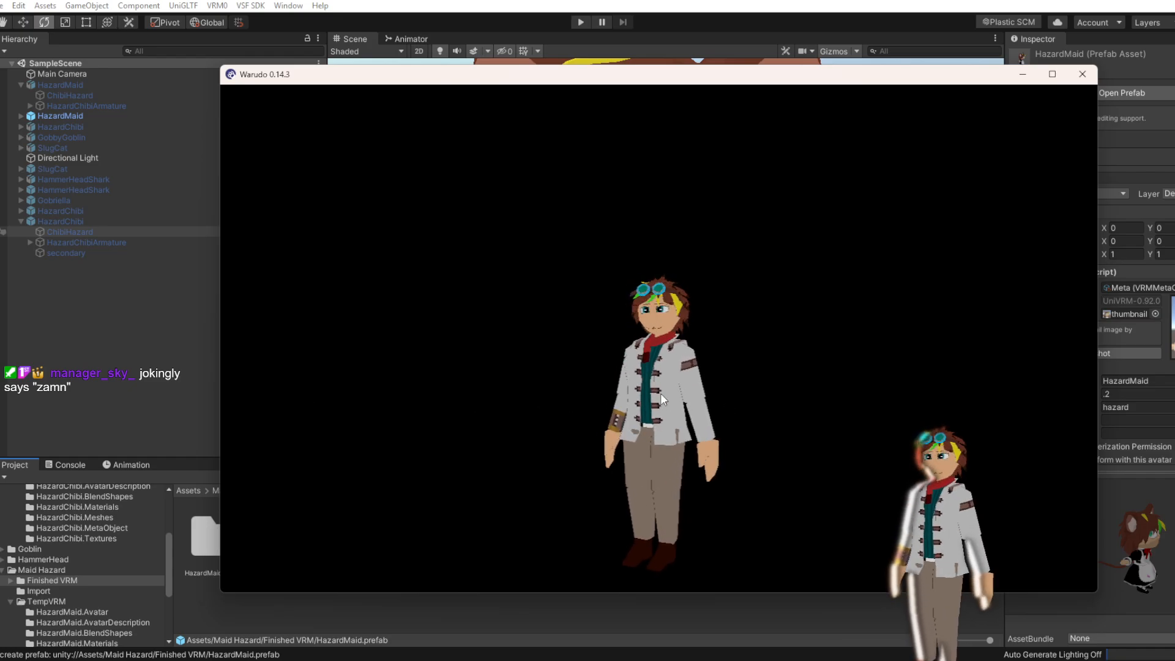
scroll(641, 378, up, 8)
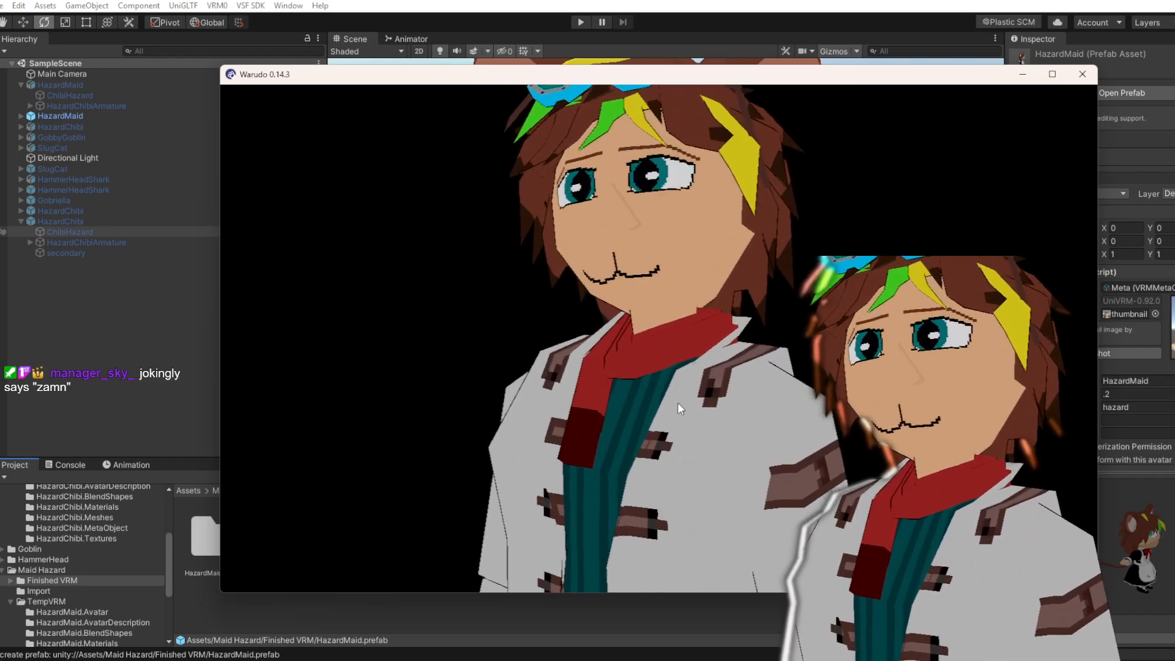
scroll(677, 404, down, 3)
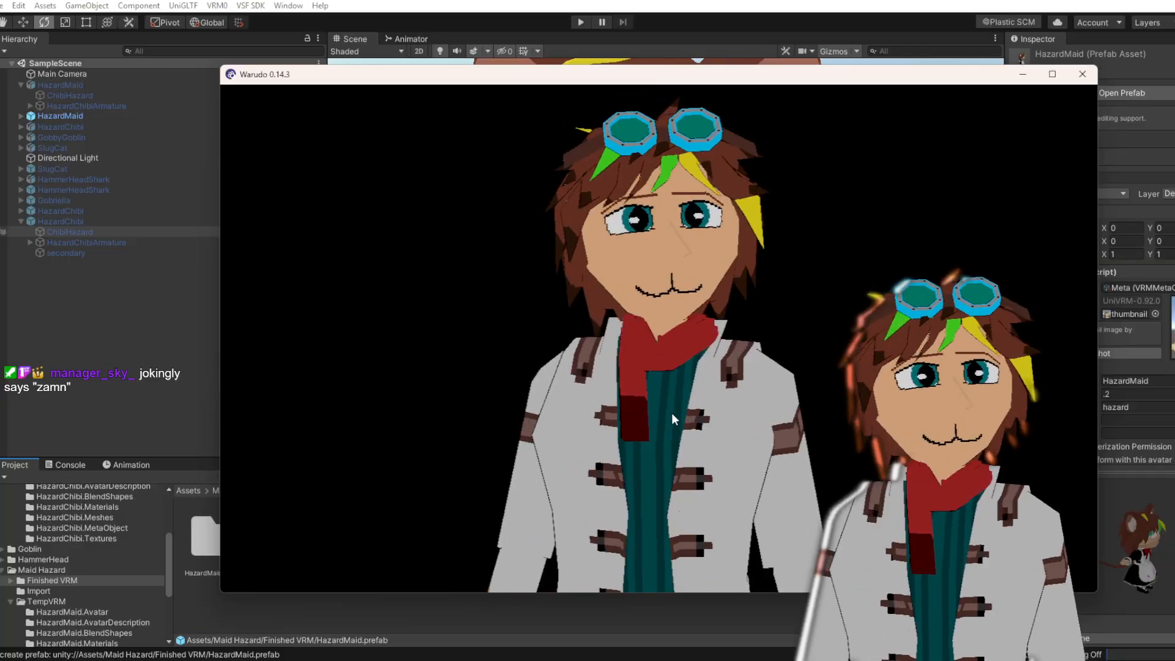
drag(672, 415, 647, 413)
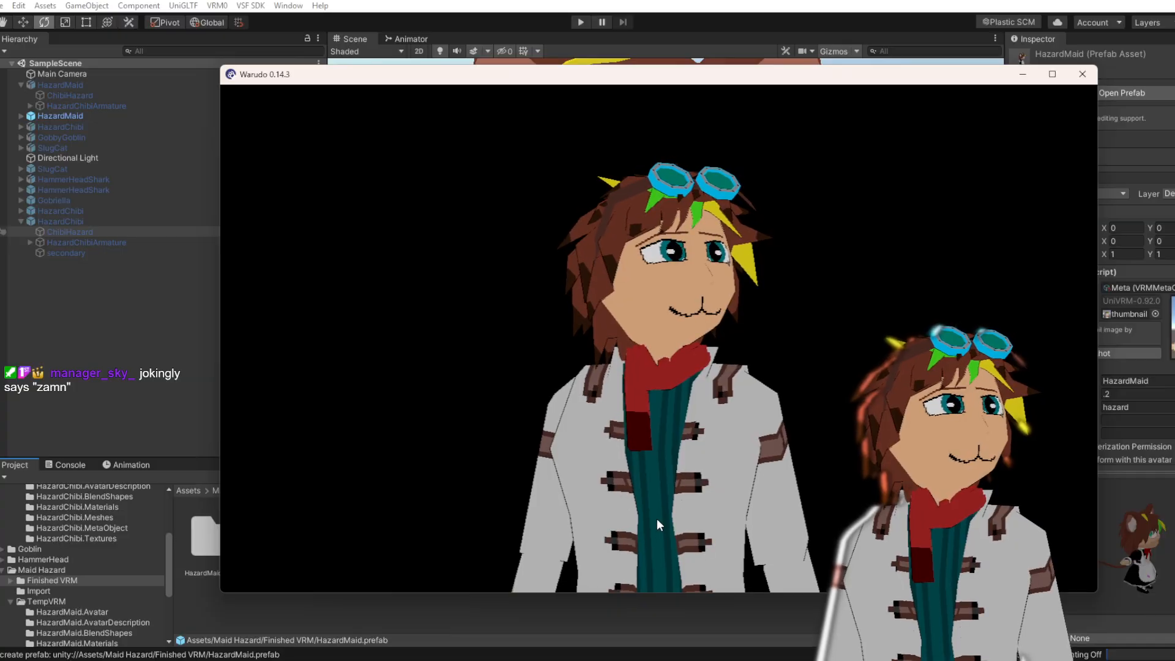
Set the String node's value to TheCaptain, trigger Switch On String, and view the swapped avatar in the Warudo preview window
click(697, 6)
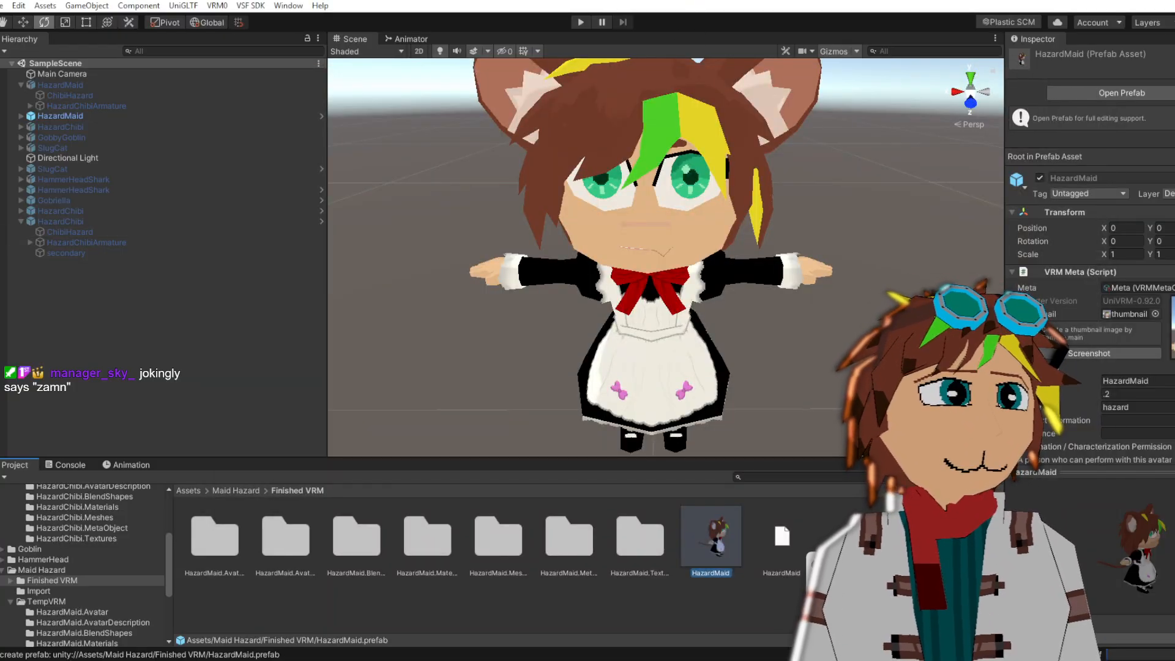
click(860, 605)
click(875, 659)
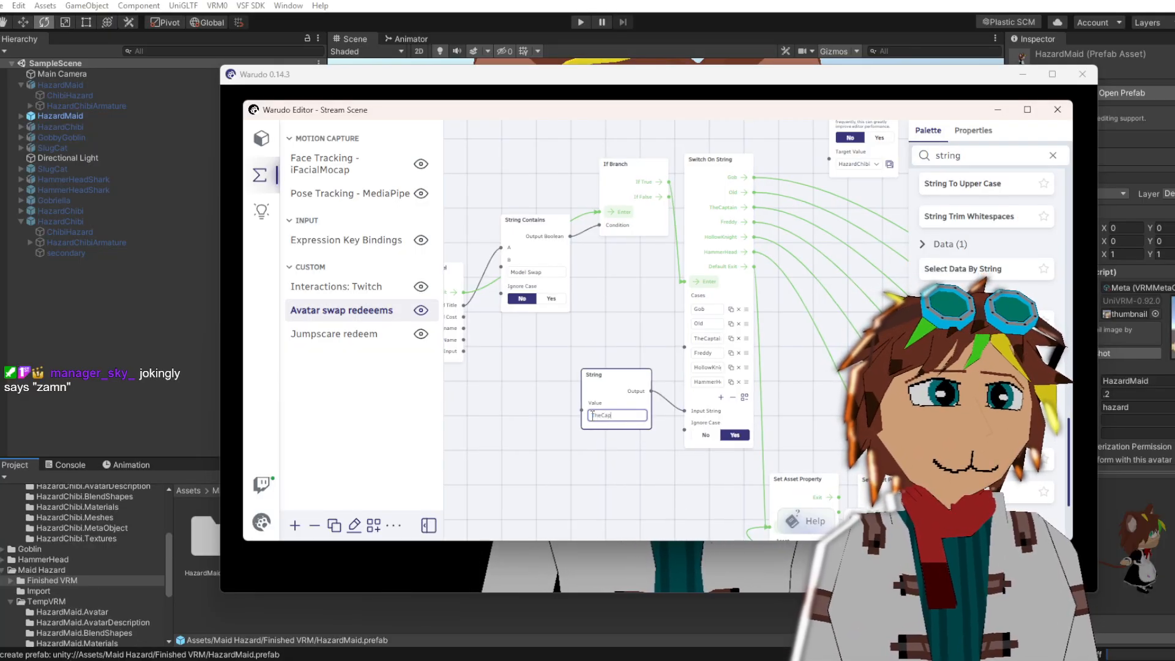
click(706, 285)
click(687, 556)
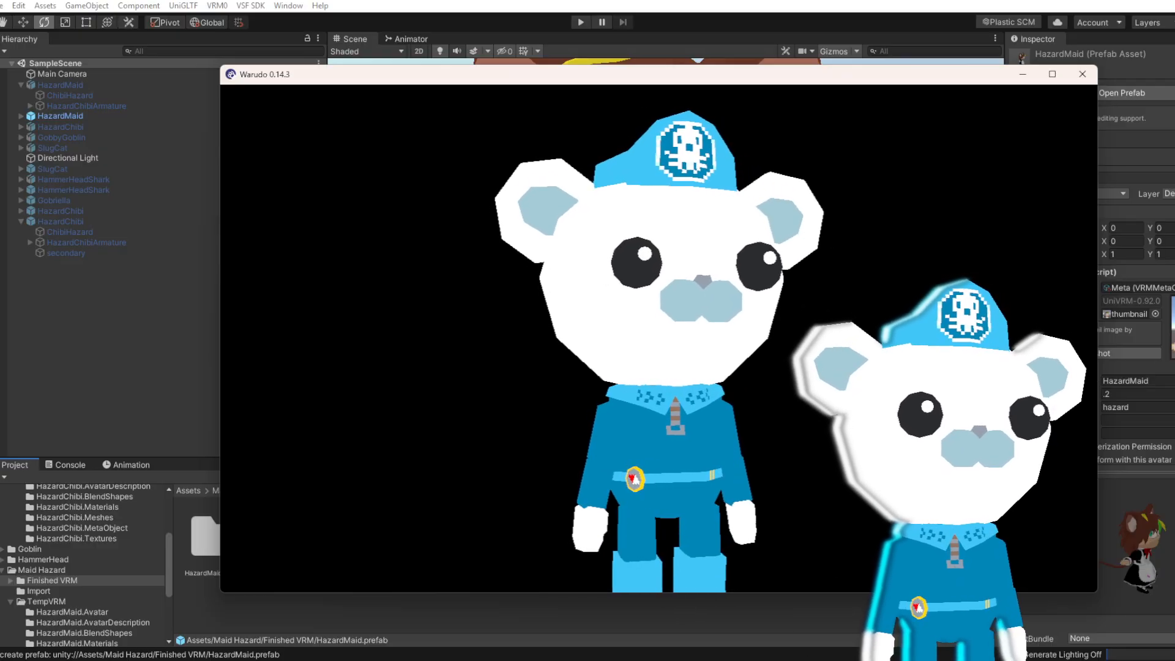
Set the String node's value to Freddy, trigger Switch On String, and inspect the swapped avatar in the preview window
click(835, 649)
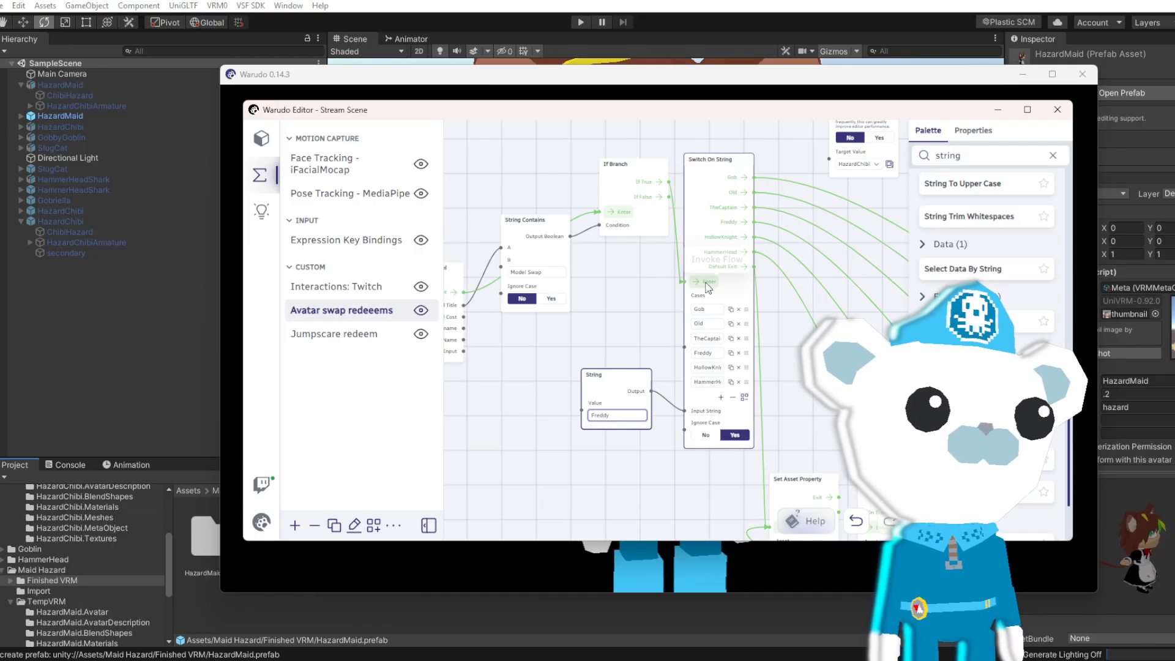
click(642, 559)
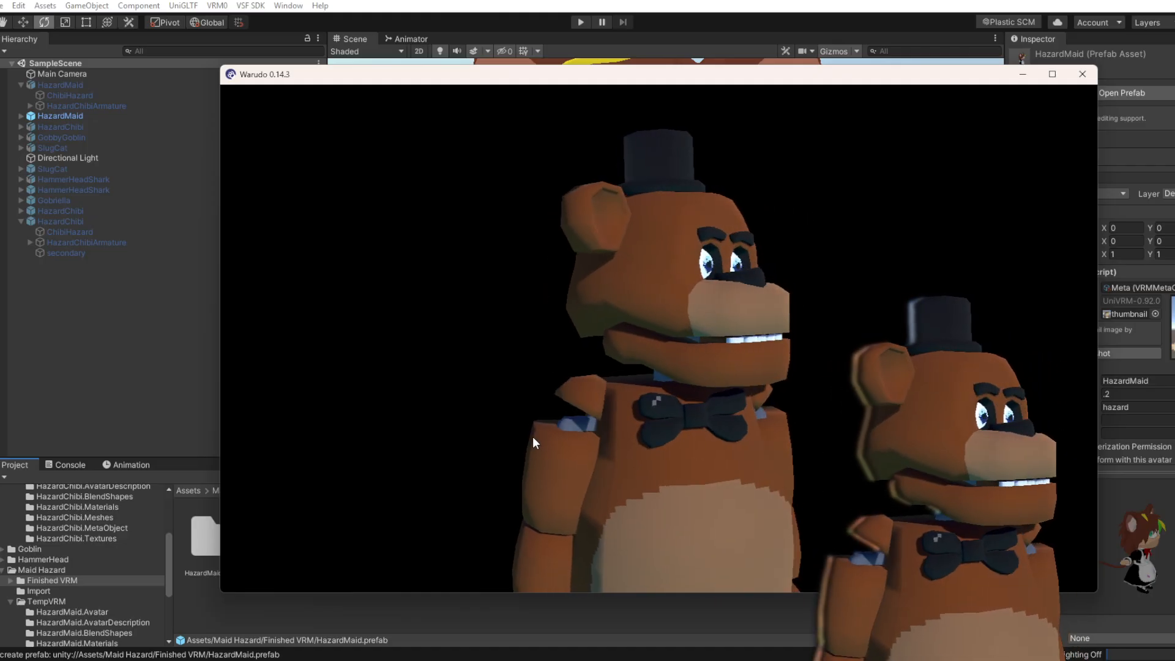
scroll(638, 435, down, 6)
drag(777, 456, 668, 454)
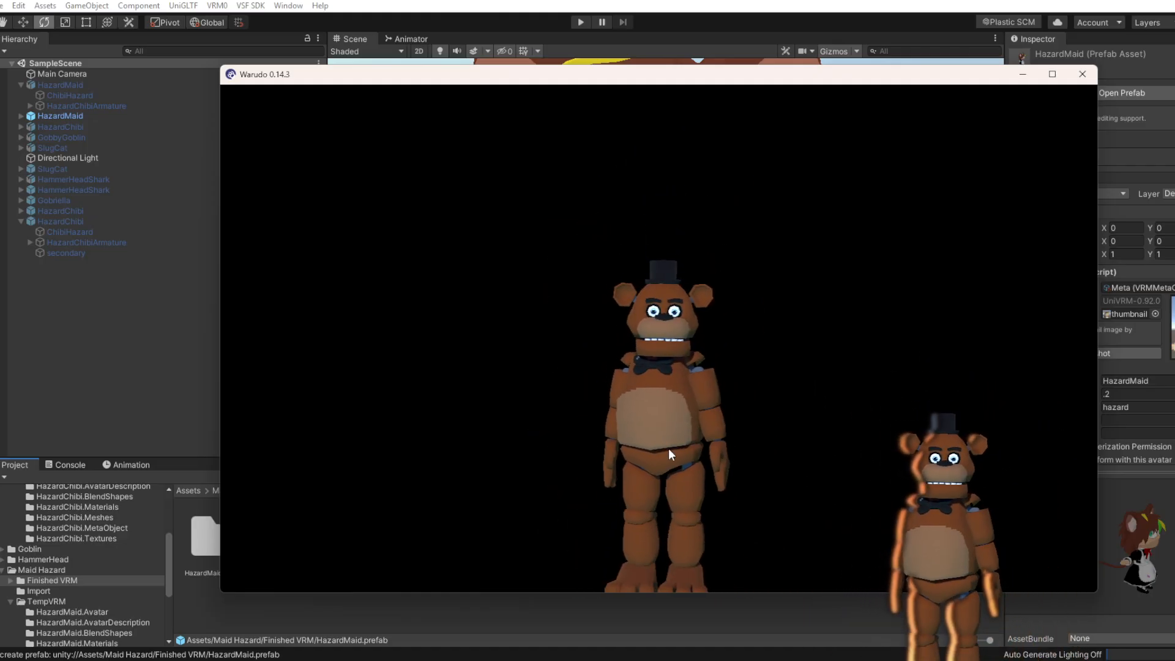
scroll(684, 454, up, 5)
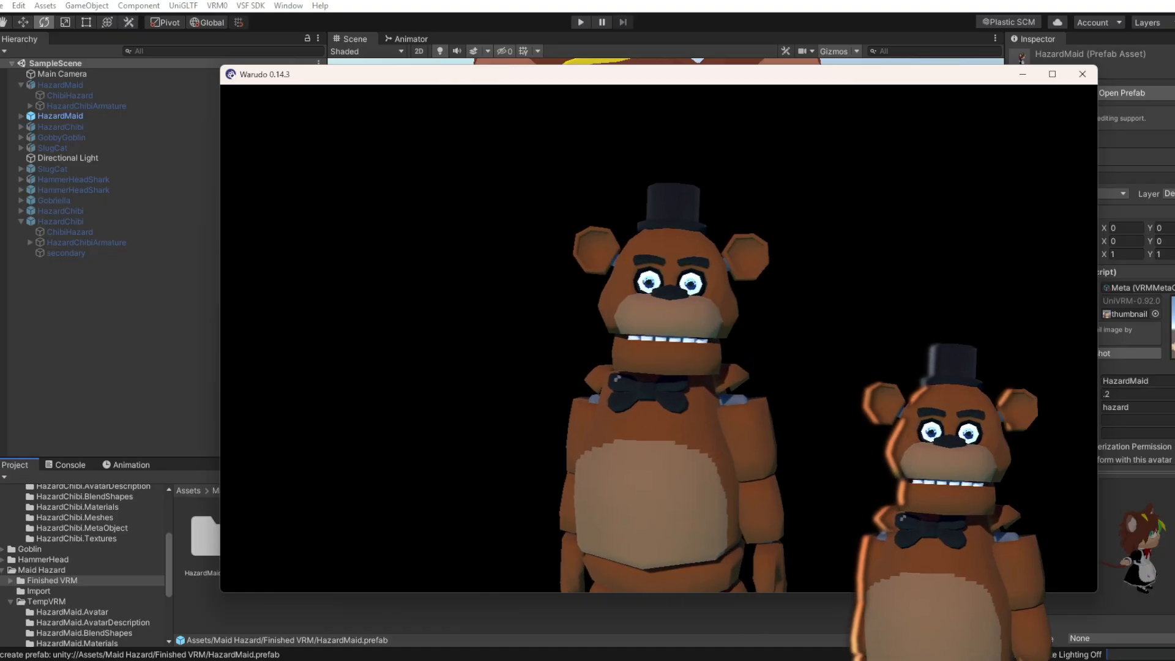
Set the String node's value to HollowKnight, trigger Switch On String, and inspect the swapped avatar in the preview window
key(alt+Tab)
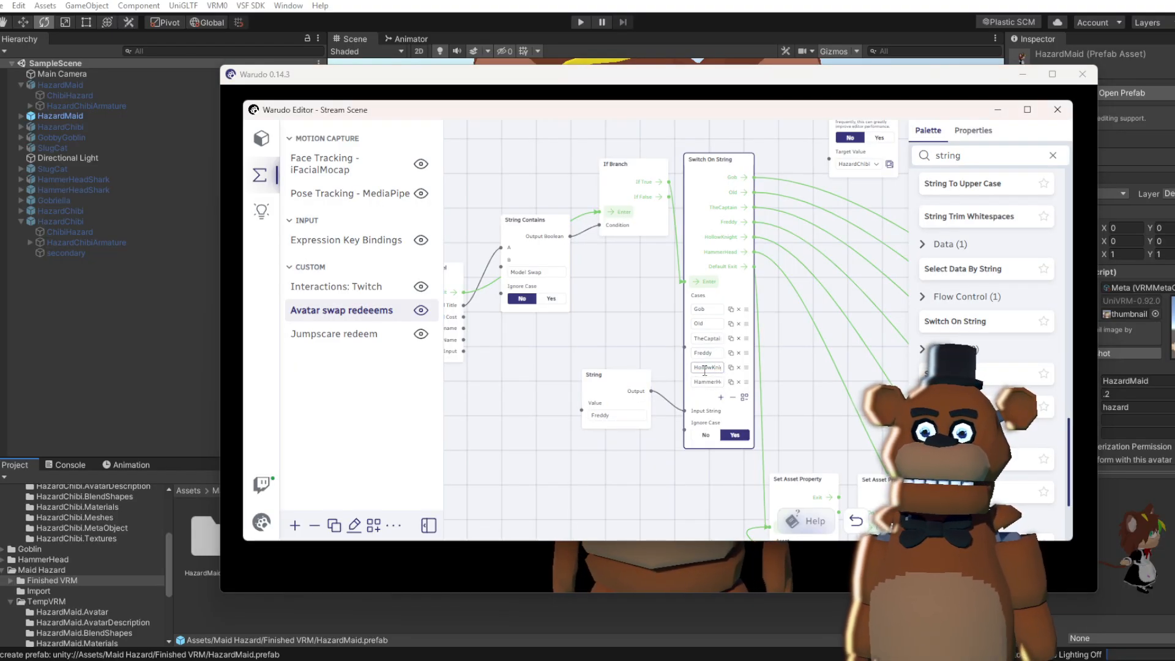
click(580, 580)
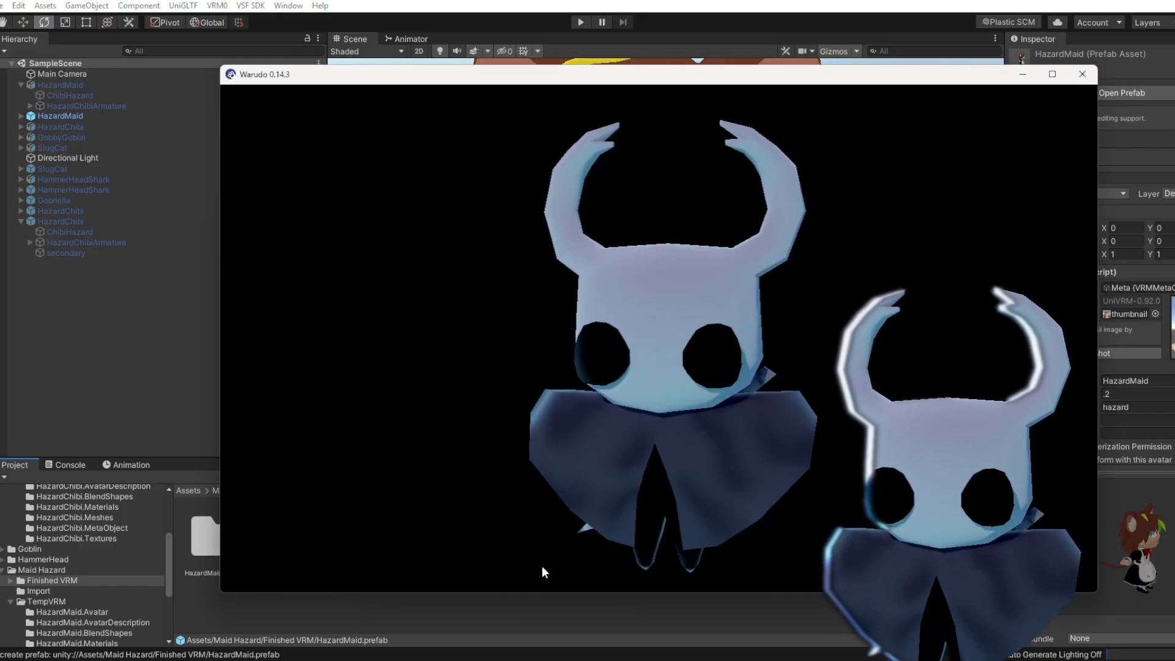
drag(628, 479, 677, 382)
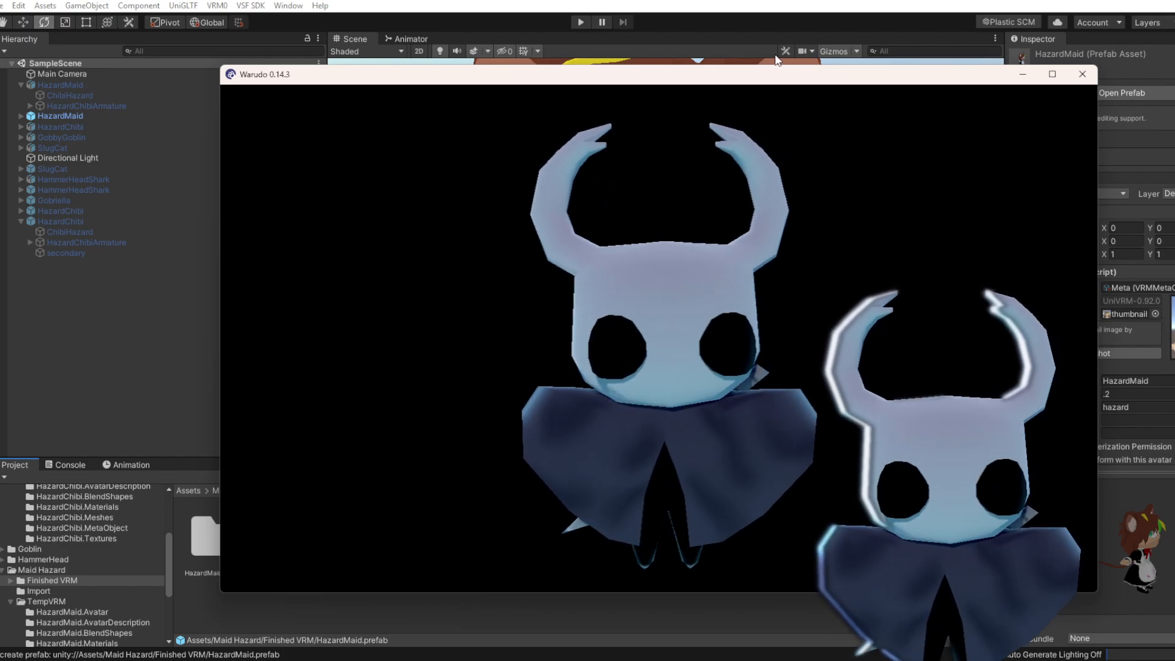
Set the String node's value to HammerHead, trigger Switch On String, and view the swapped avatar in the preview window
key(alt+Tab)
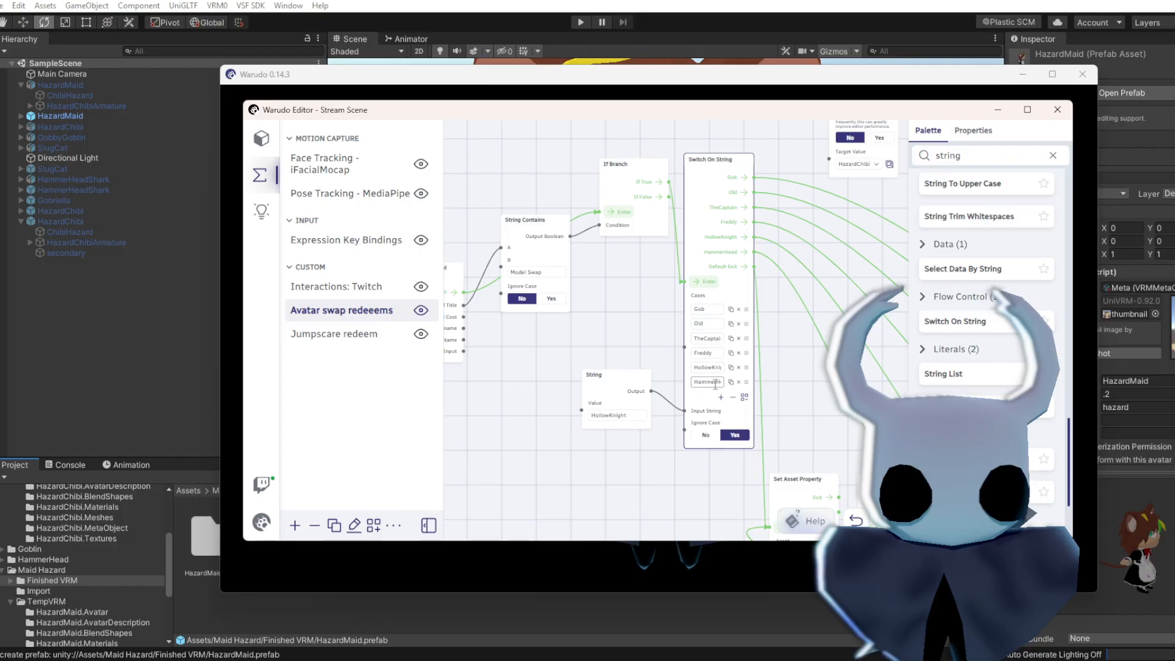
key(ctrl+a)
text(HammerHead)
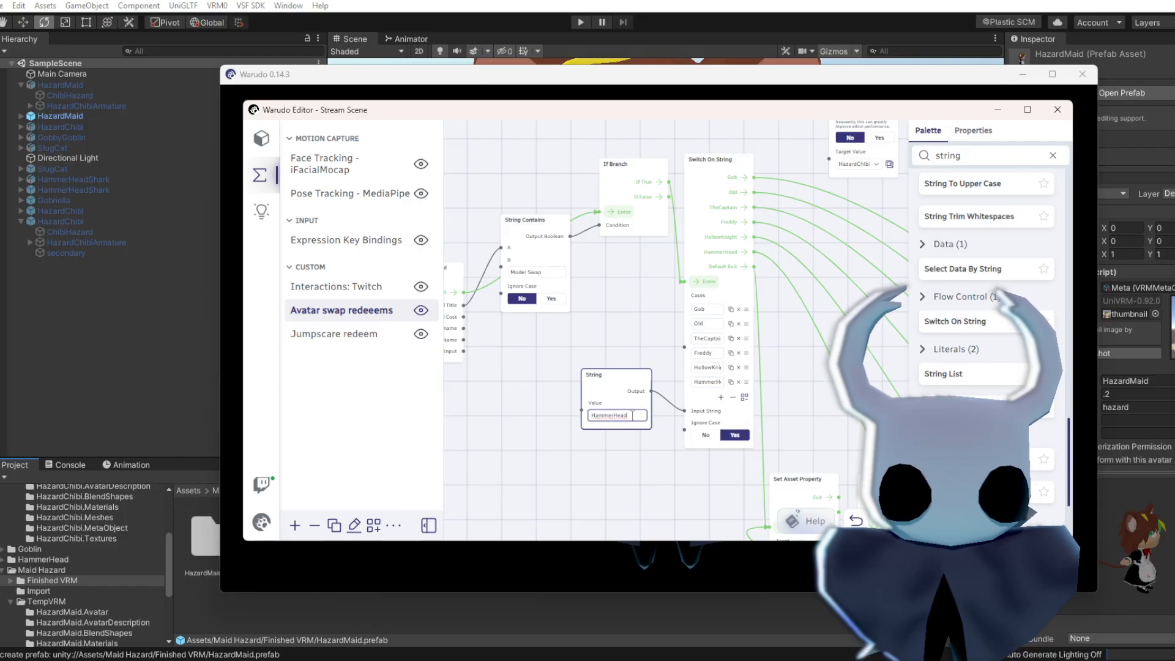
click(662, 460)
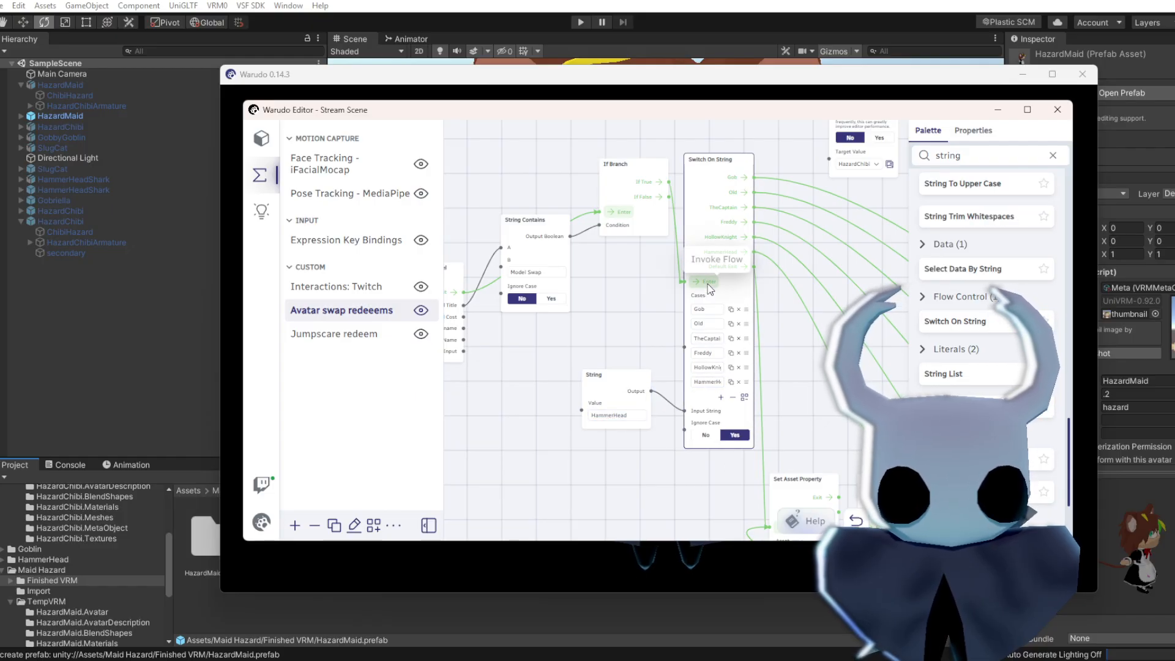
key(alt+Tab)
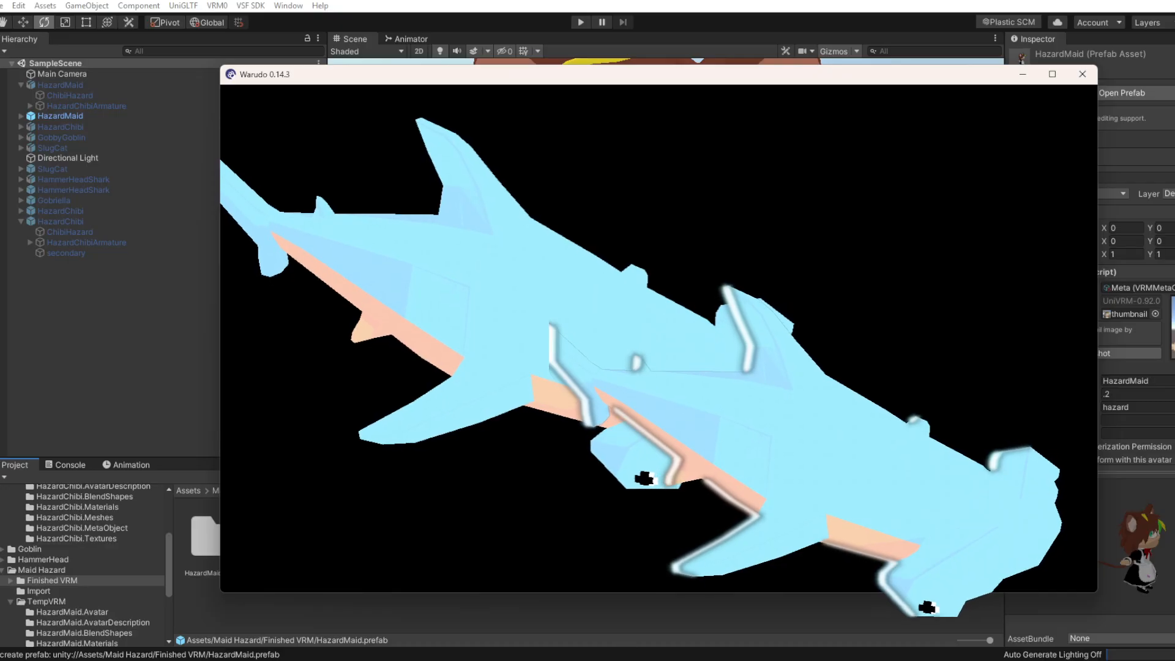
Delete the String node and connect the Twitch redeem node's User Input to the Input String of Switch On String
key(alt+Tab)
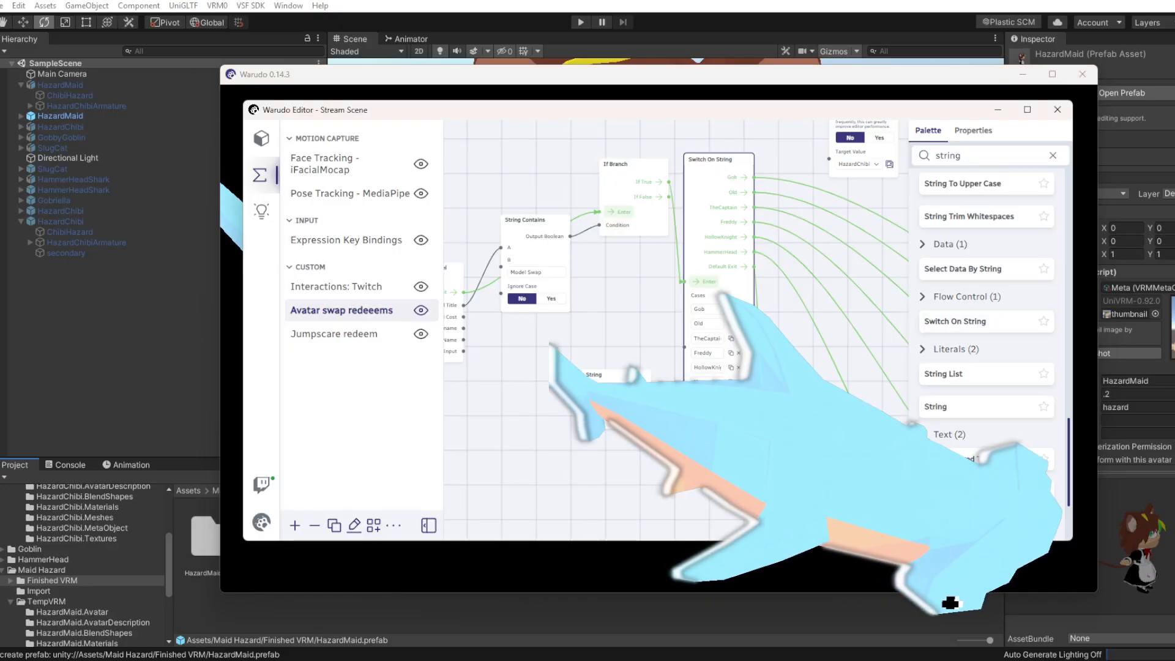
click(615, 398)
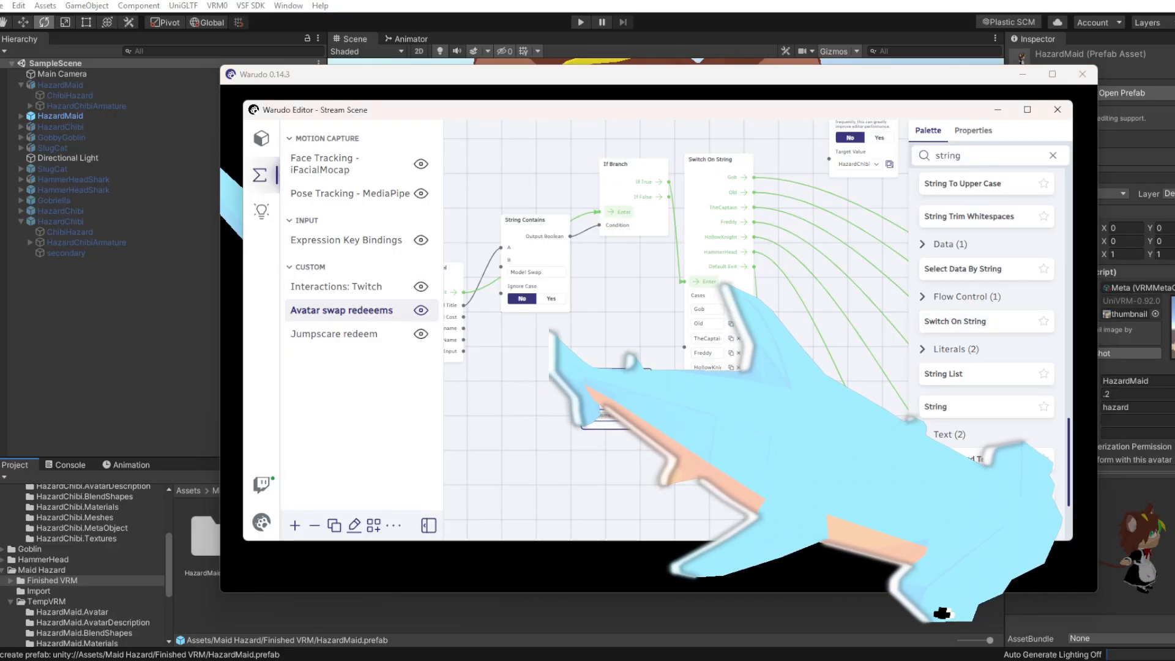
drag(540, 365, 737, 392)
click(670, 386)
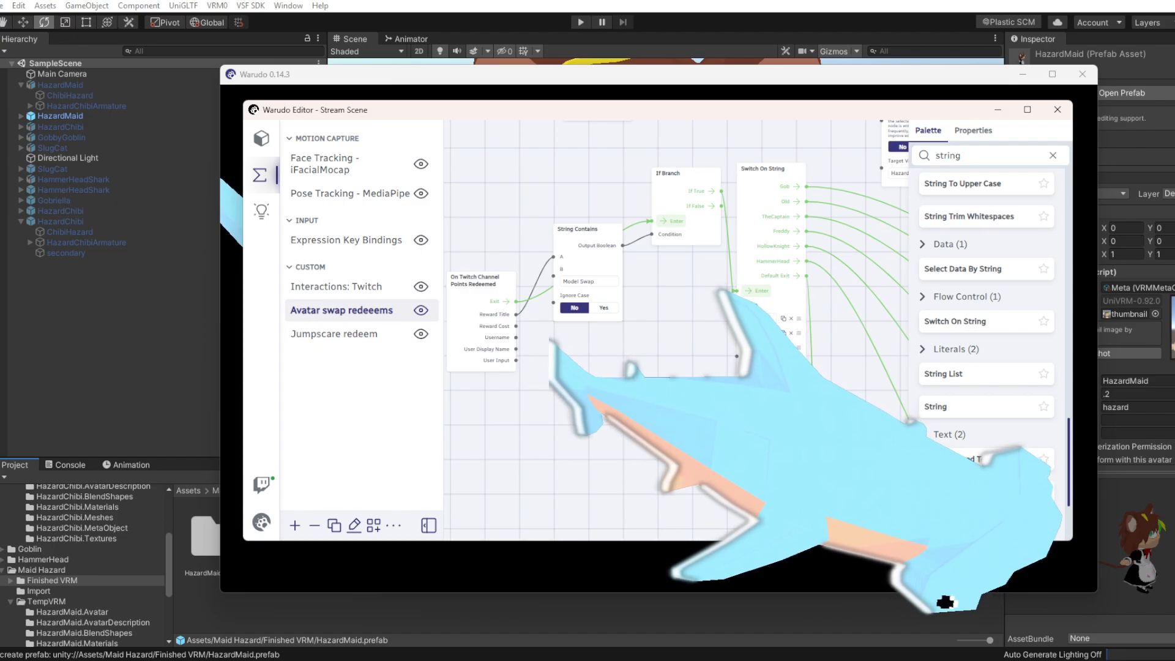
click(516, 360)
drag(642, 409, 737, 420)
Manually trigger the first Set Asset Property node in the lower row and inspect the chibi avatar in the preview window
drag(661, 473, 490, 241)
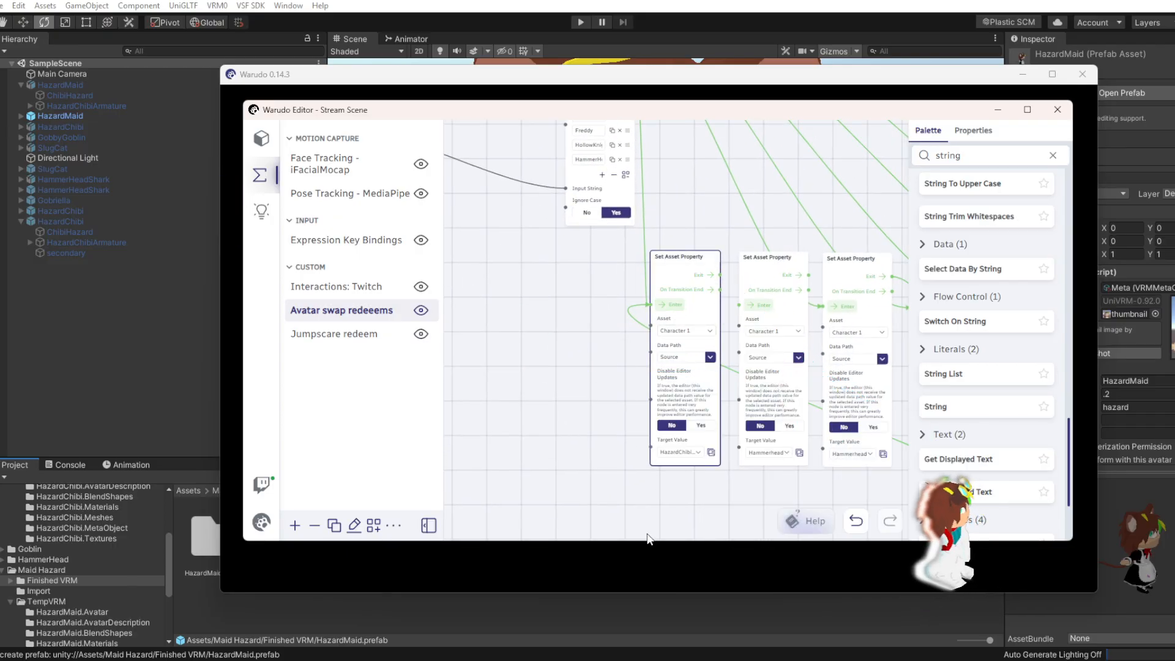
click(669, 551)
scroll(641, 392, up, 6)
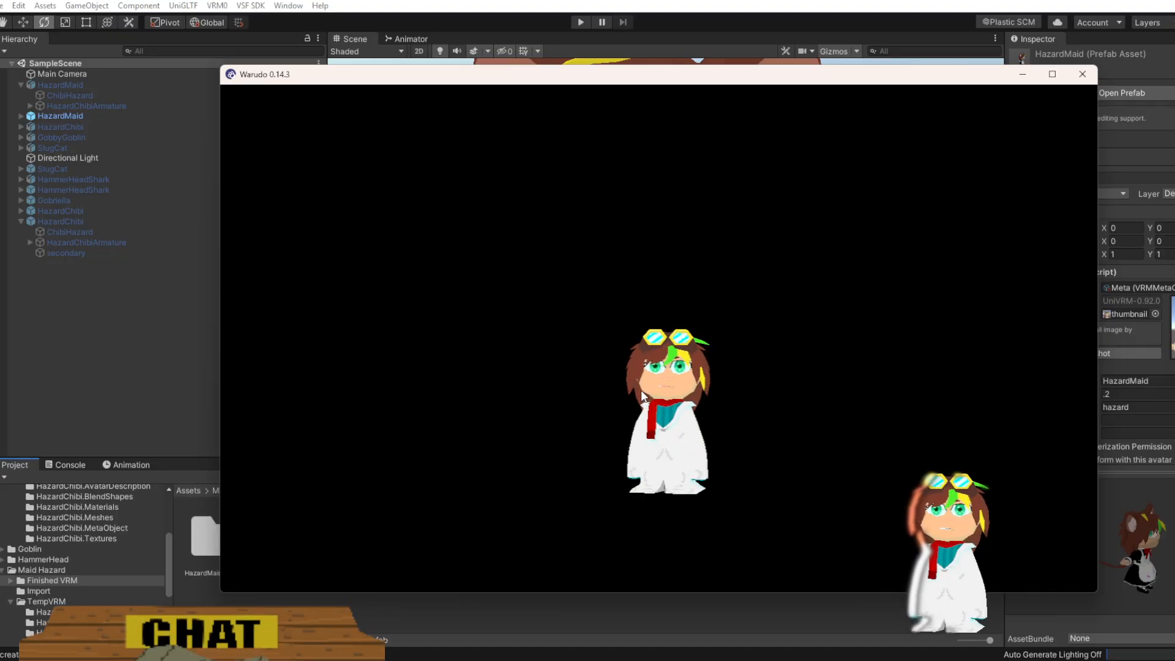
scroll(640, 392, down, 6)
scroll(641, 391, up, 3)
middle_drag(602, 429, 578, 343)
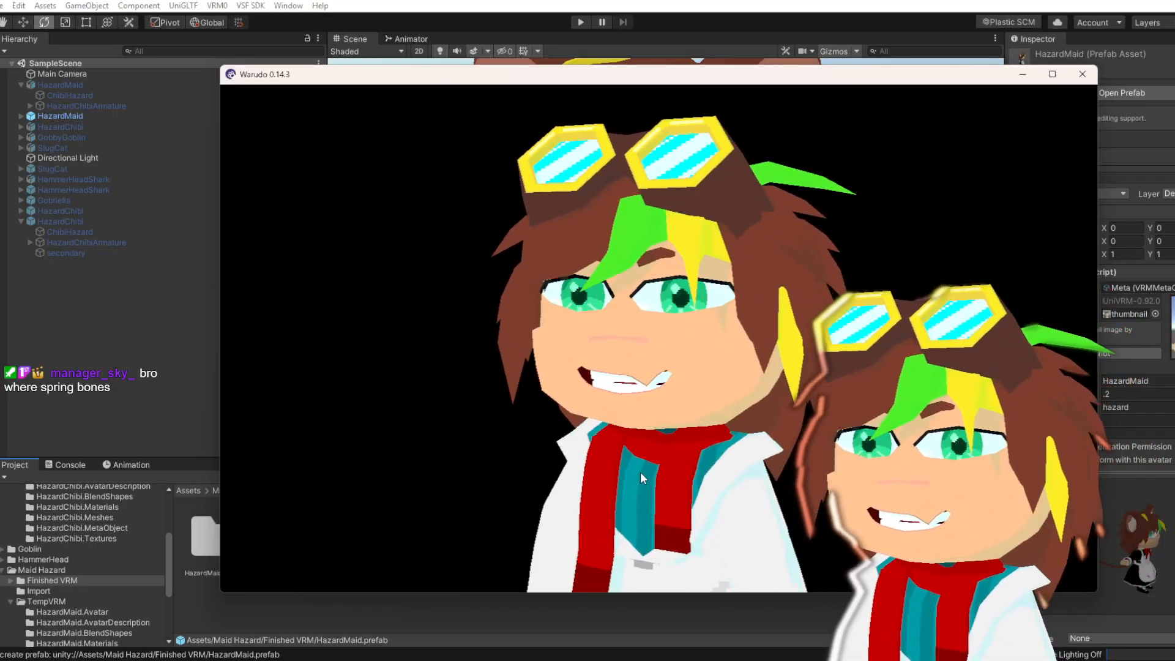
key(alt+Tab)
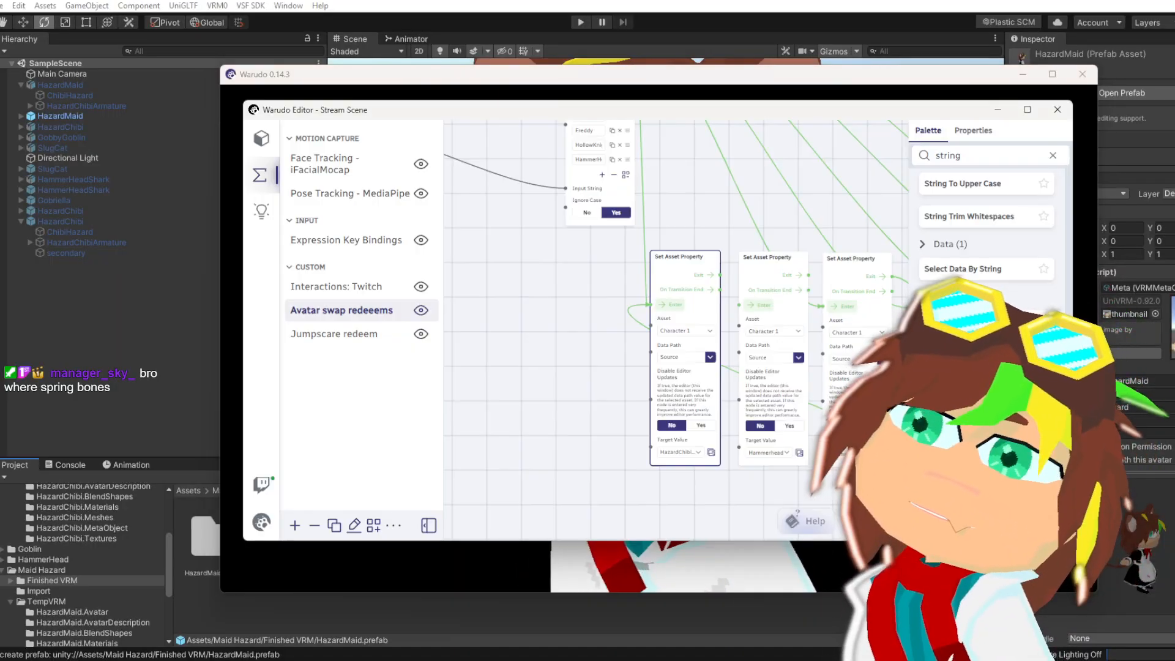
scroll(637, 380, down, 6)
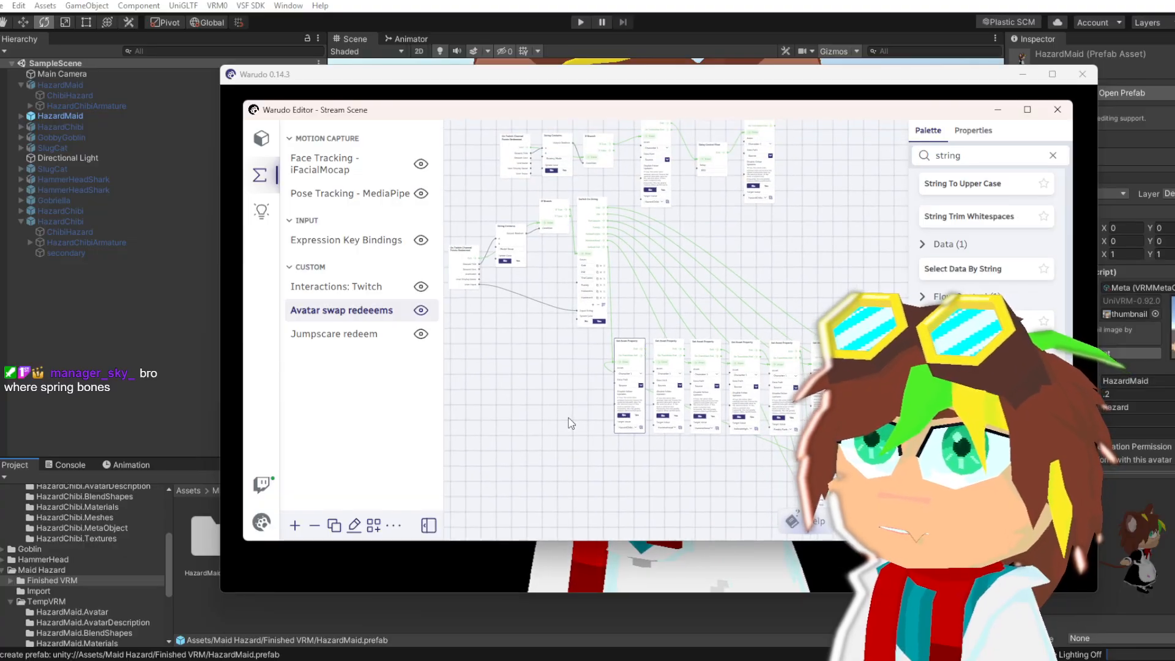
scroll(519, 399, up, 5)
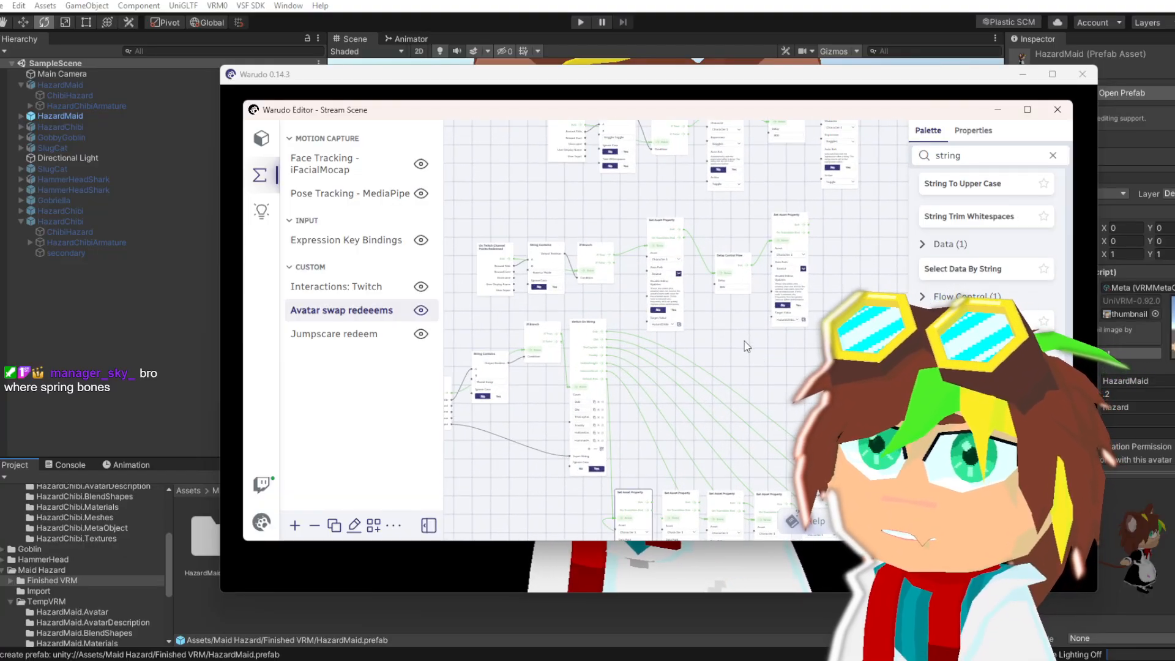
Duplicate the Bounce Mode redeem nodes, from the Twitch redeem node through Delay Control Flow, into the empty area above the Goggle Toggle row
scroll(774, 400, up, 4)
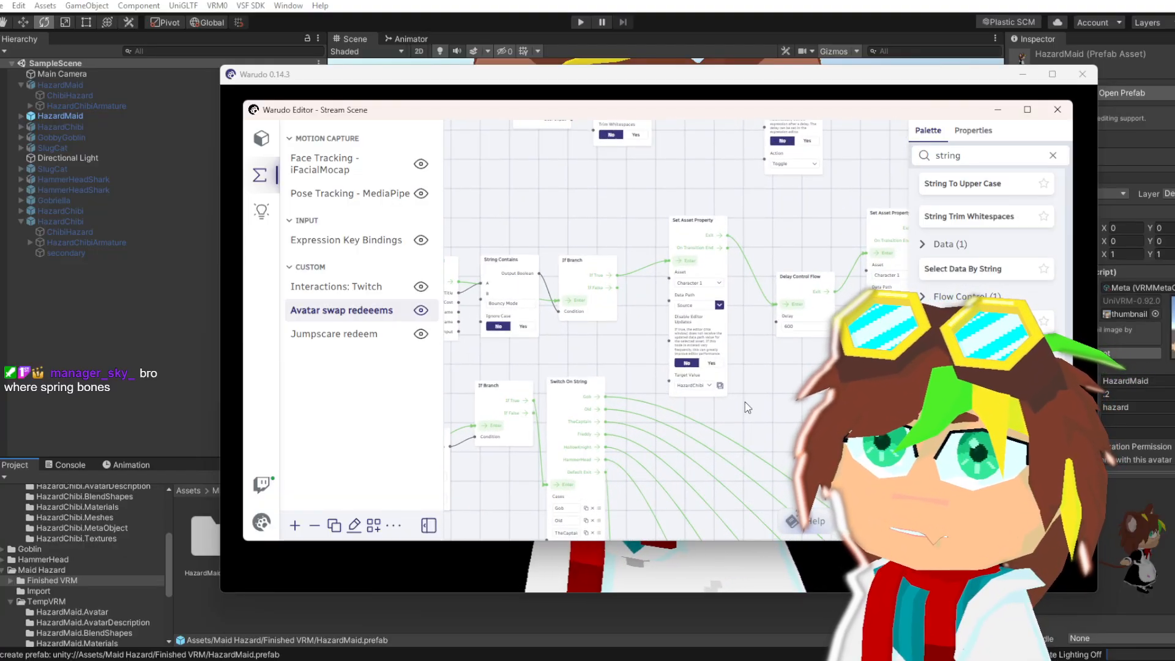
scroll(748, 407, up, 2)
drag(604, 308, 766, 343)
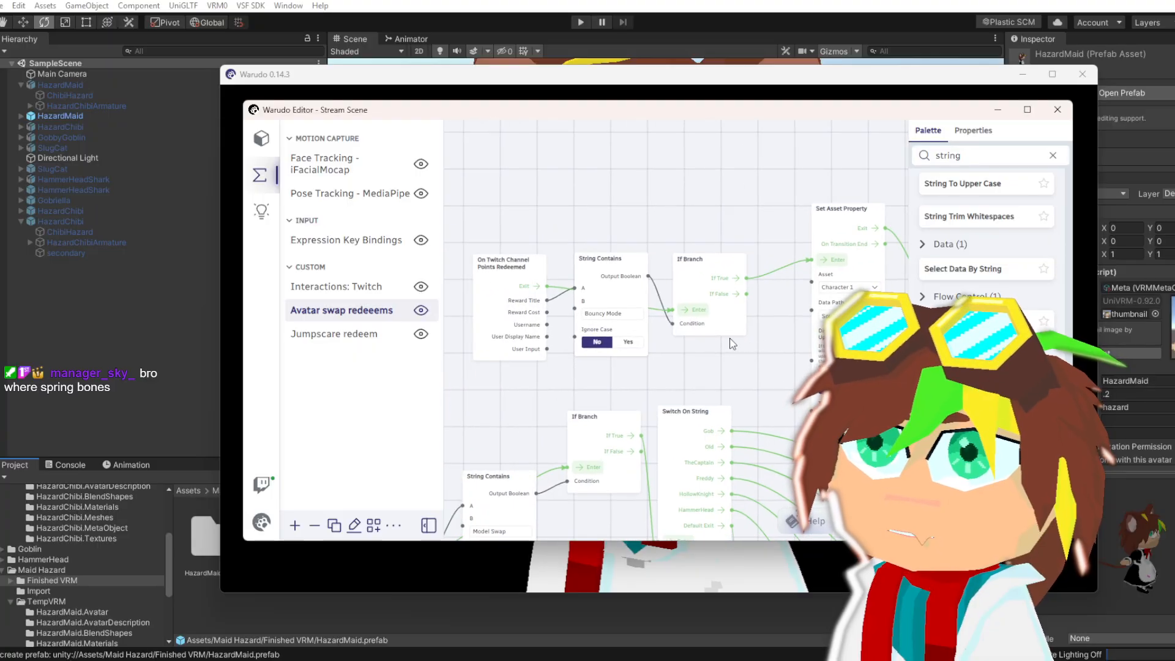
scroll(508, 389, down, 5)
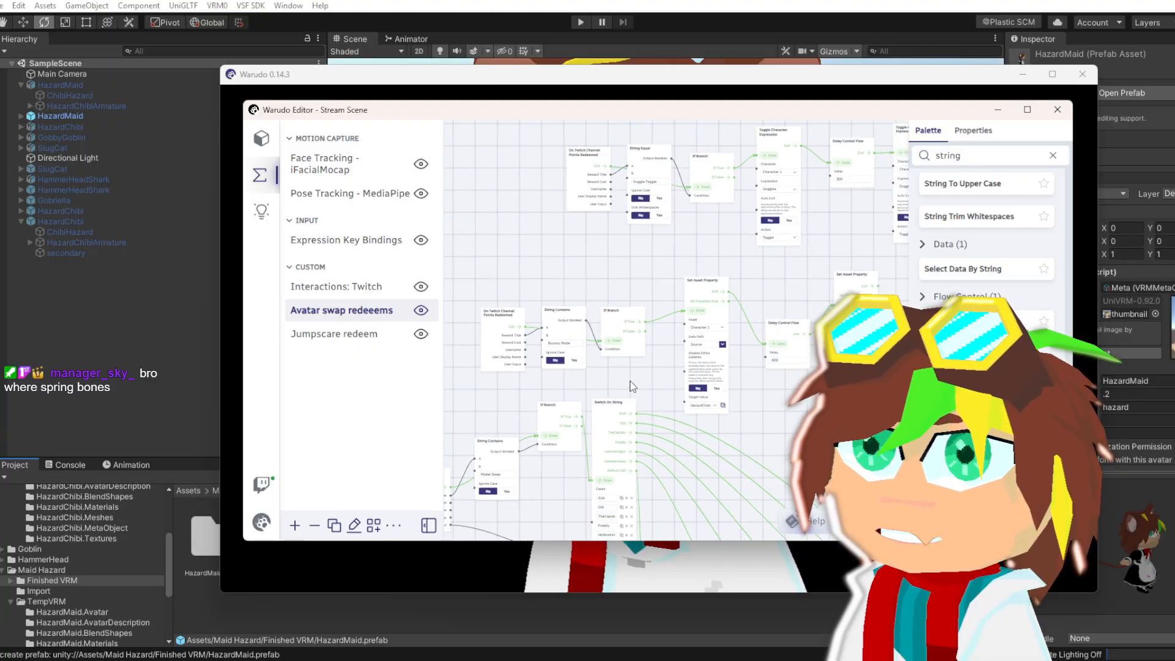
scroll(610, 387, down, 2)
drag(863, 331, 891, 327)
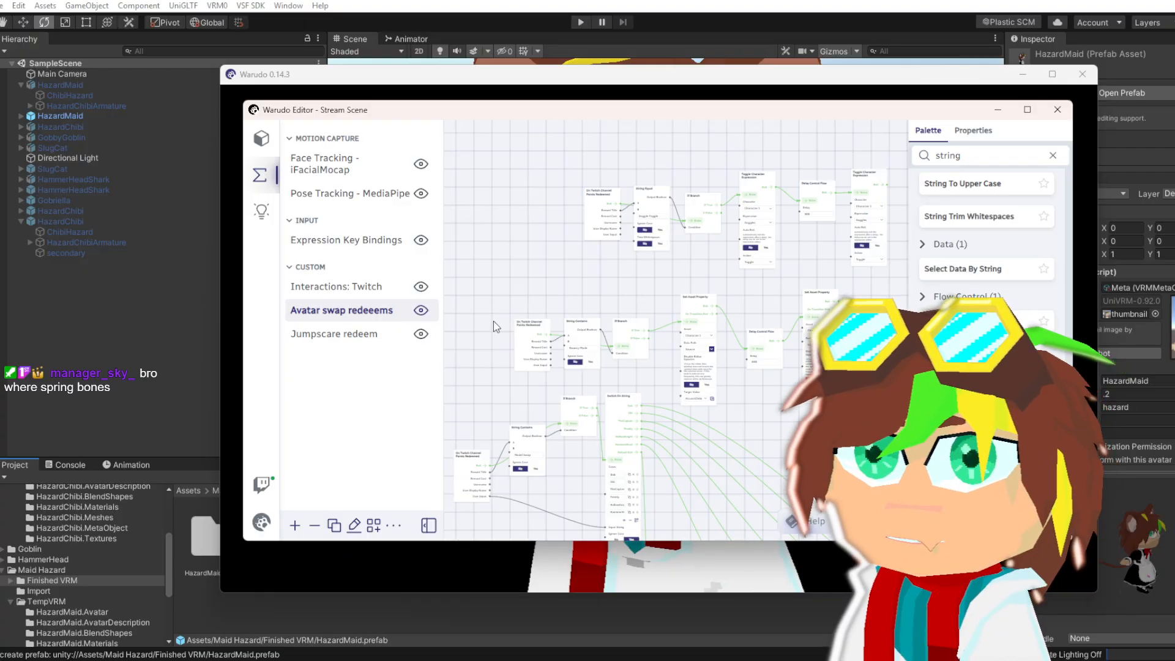
drag(493, 320, 862, 370)
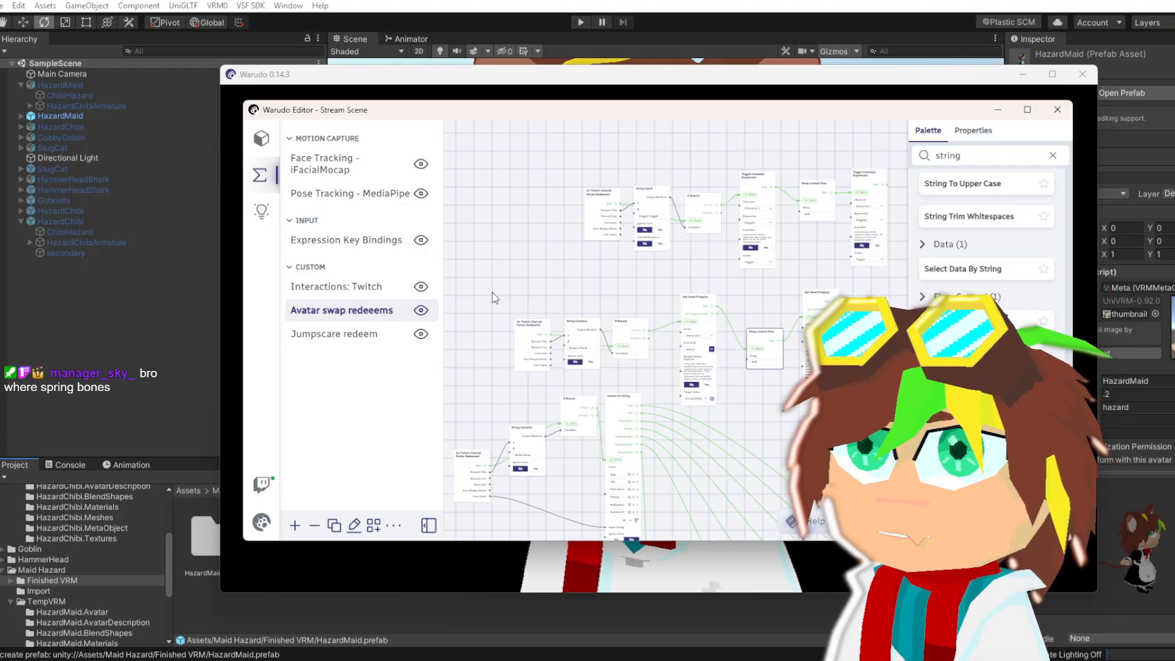
drag(494, 298, 866, 380)
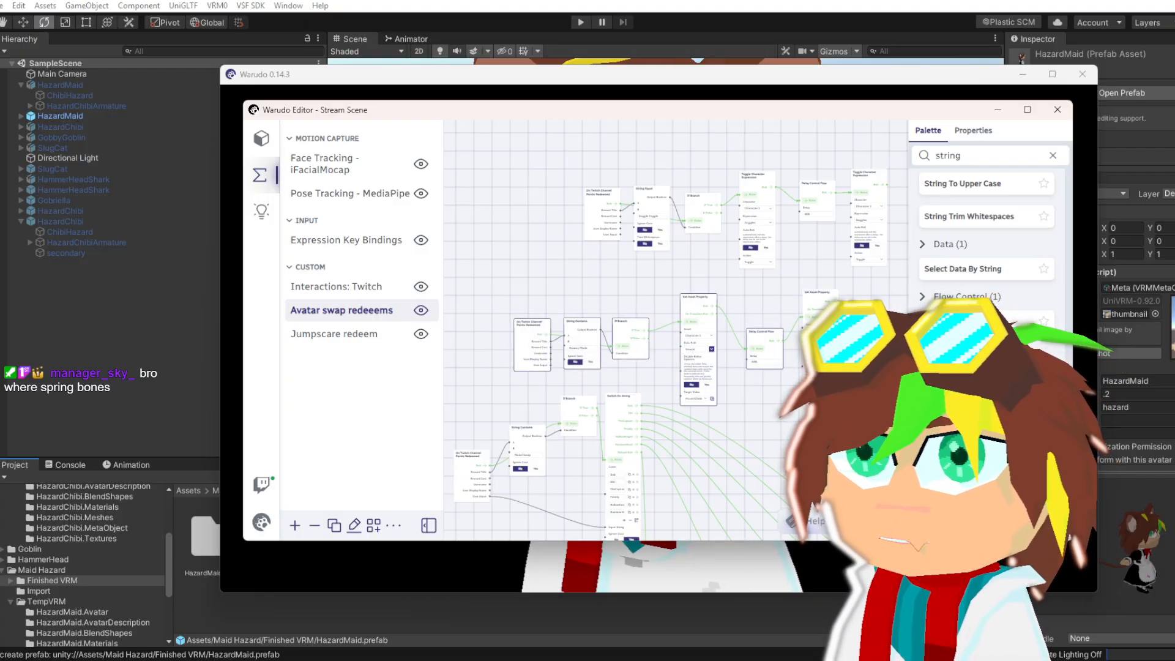
scroll(680, 262, up, 3)
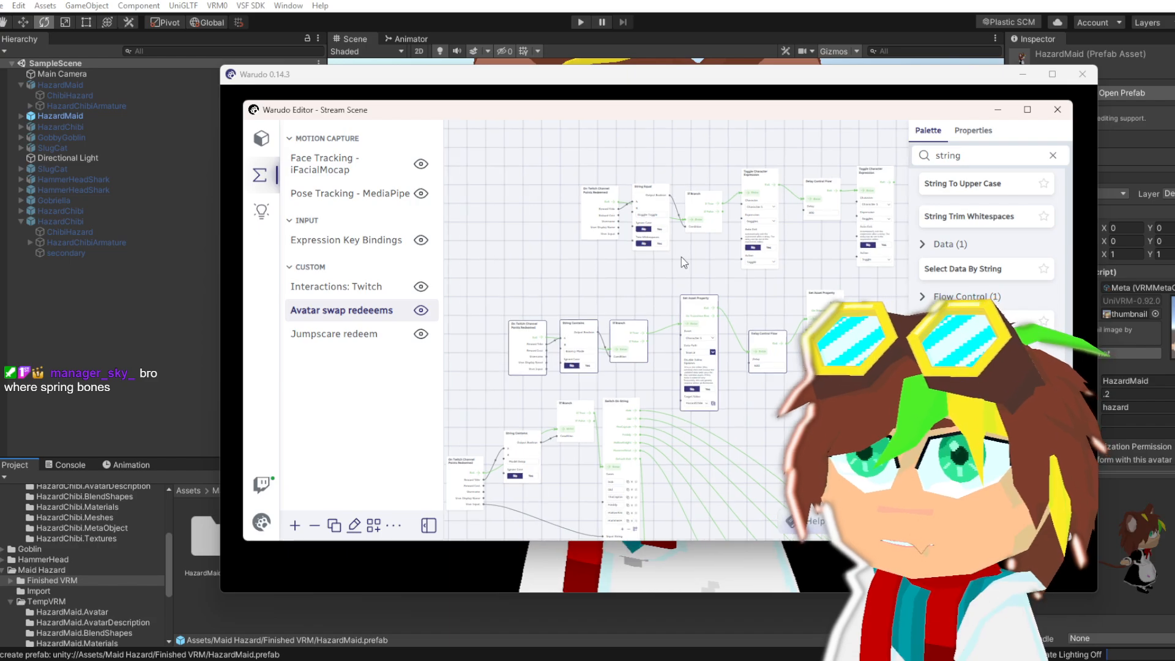
drag(681, 263, 620, 463)
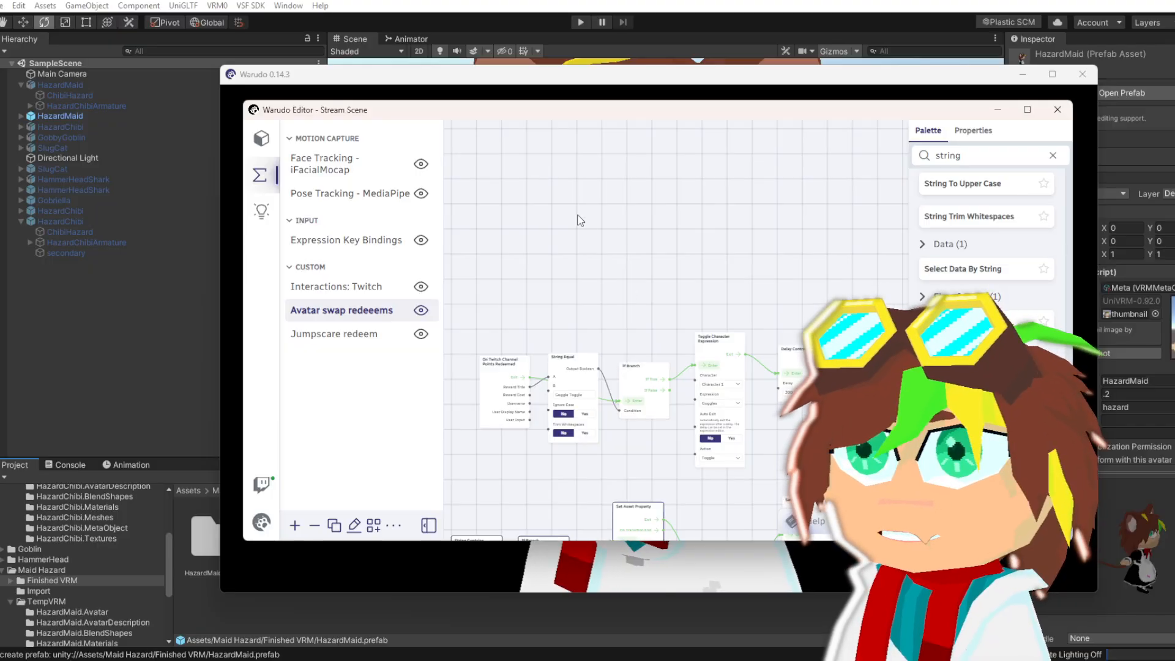
key(ctrl+v)
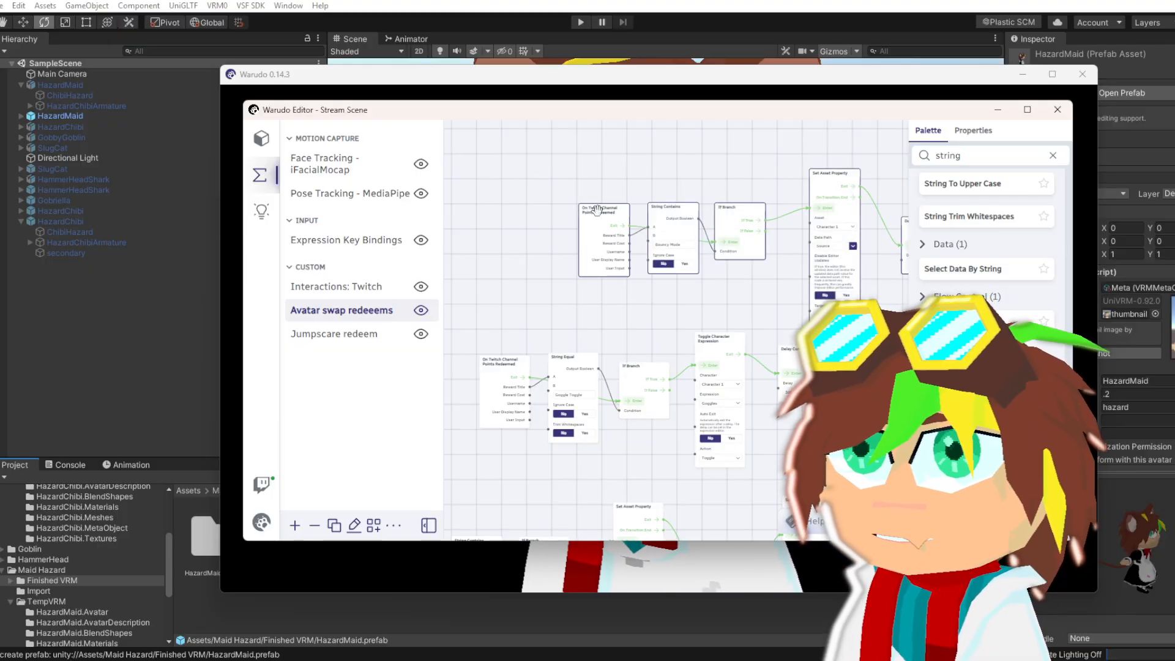
drag(597, 210, 501, 199)
drag(599, 306, 636, 384)
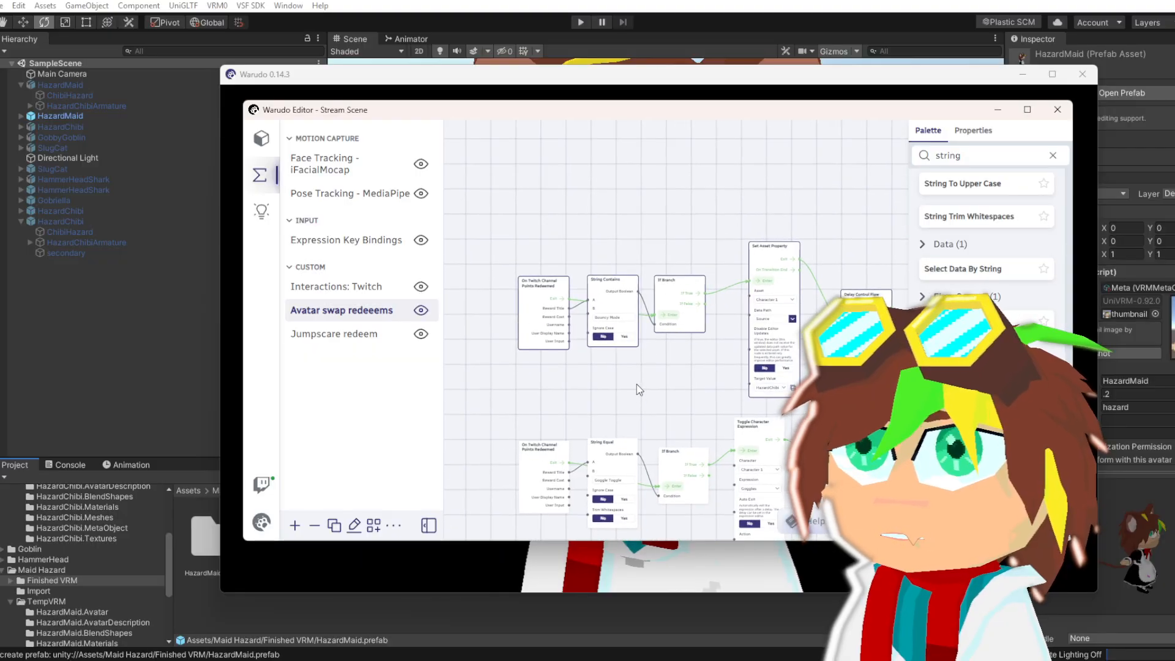
Try Forbidden redeem and maid.. as B values of the copied String Contains node
scroll(610, 354, up, 3)
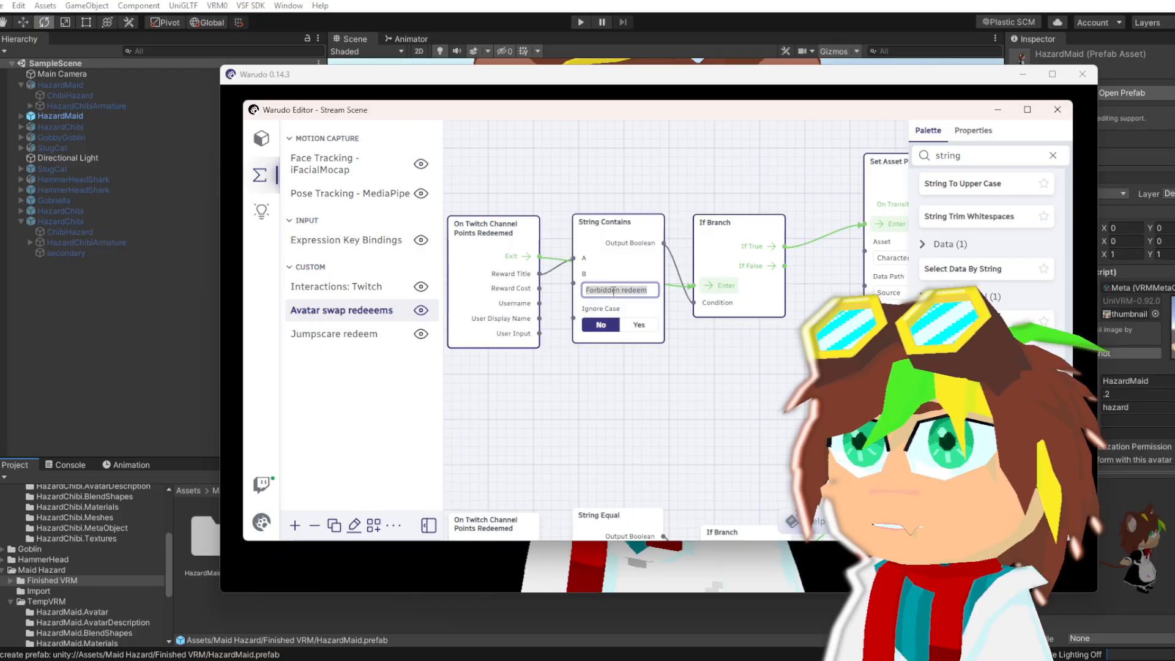
drag(537, 464, 584, 461)
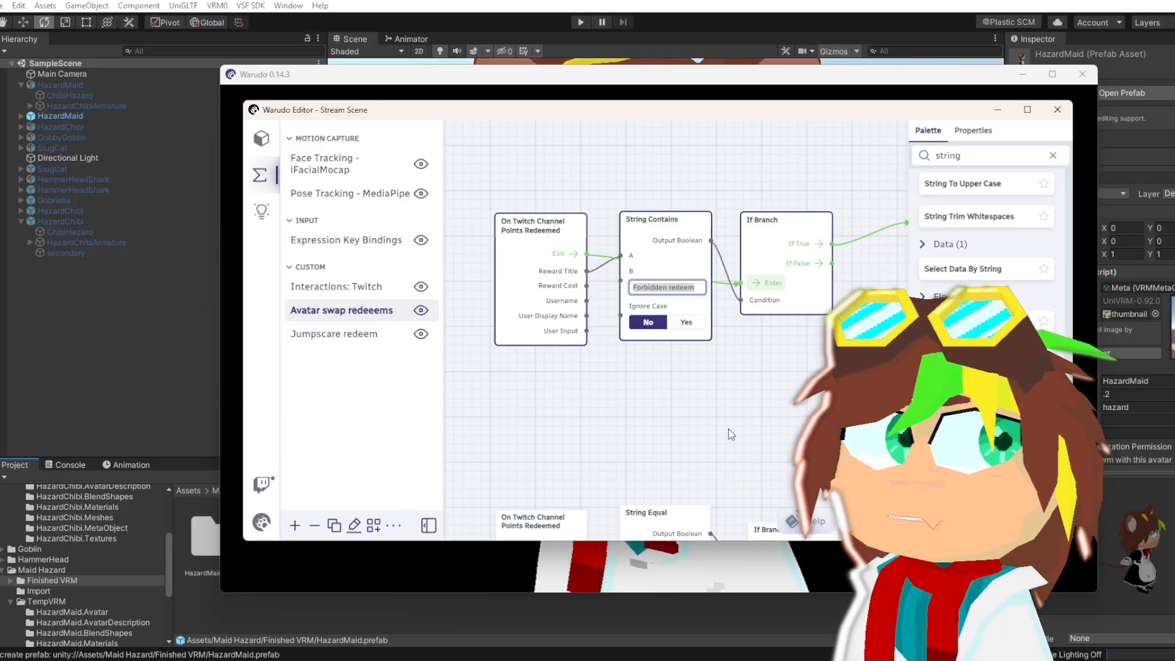
click(673, 291)
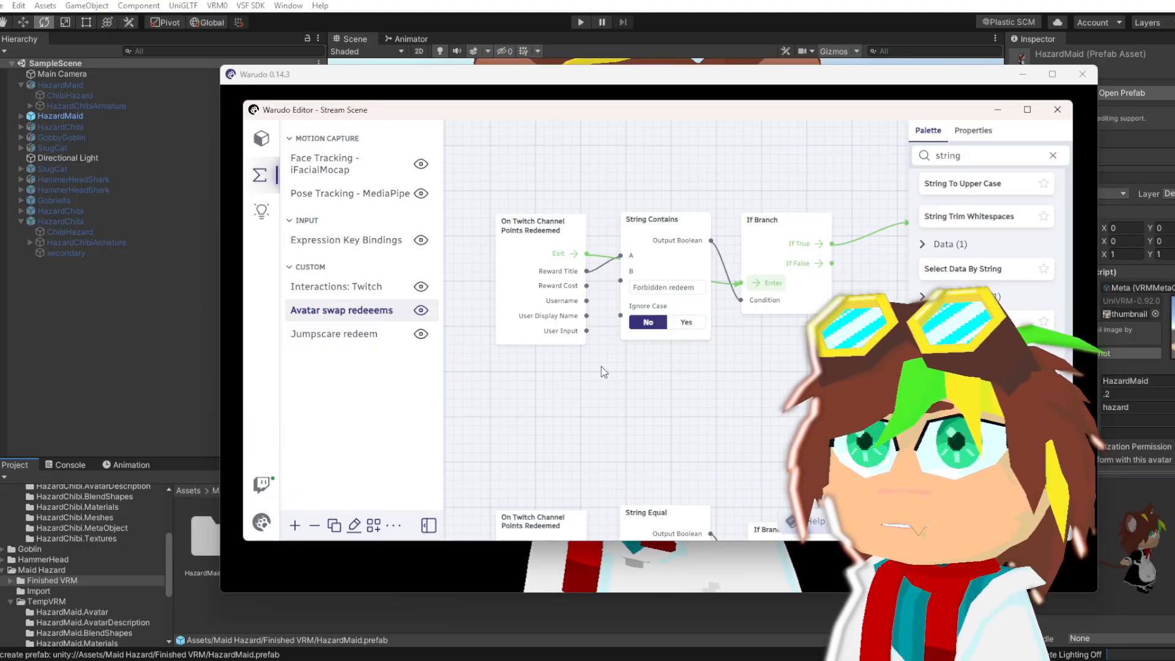
drag(623, 387, 579, 391)
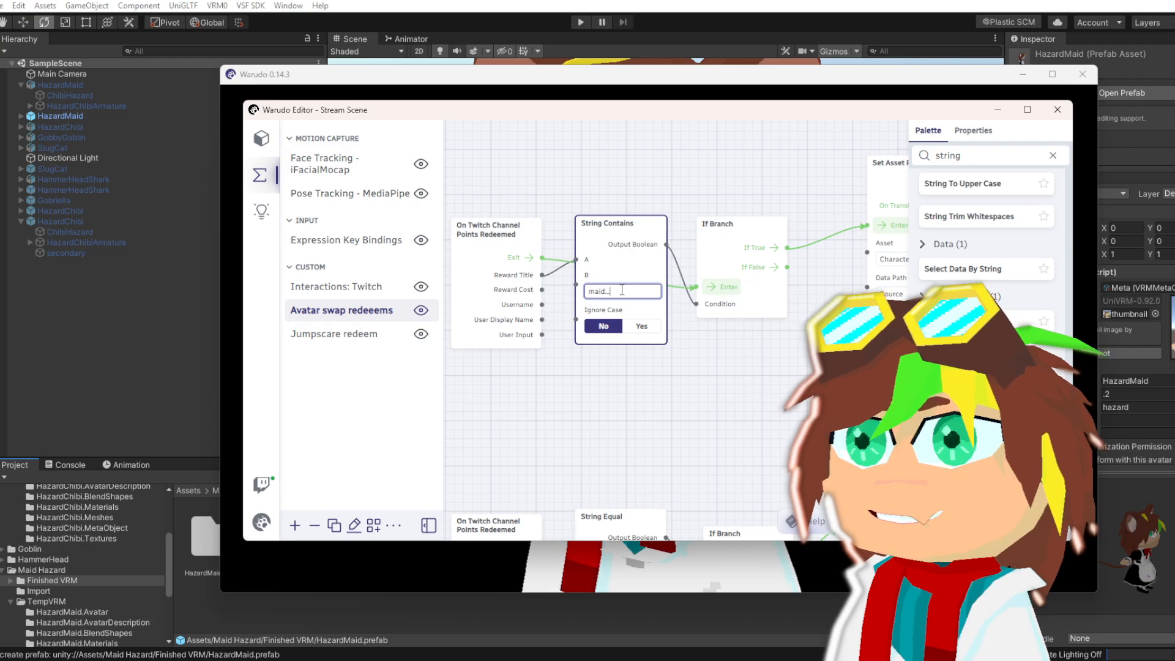
click(707, 388)
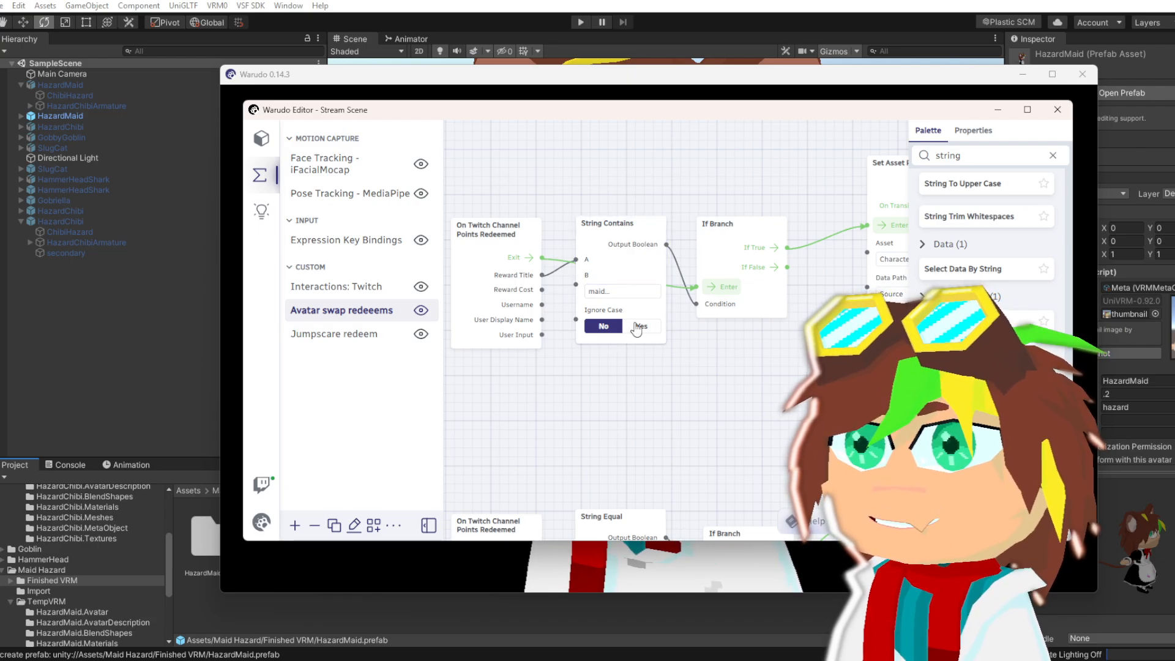
Set the copied String Contains node's B value to Become Maid and its Ignore Case option to Yes
drag(724, 398, 751, 420)
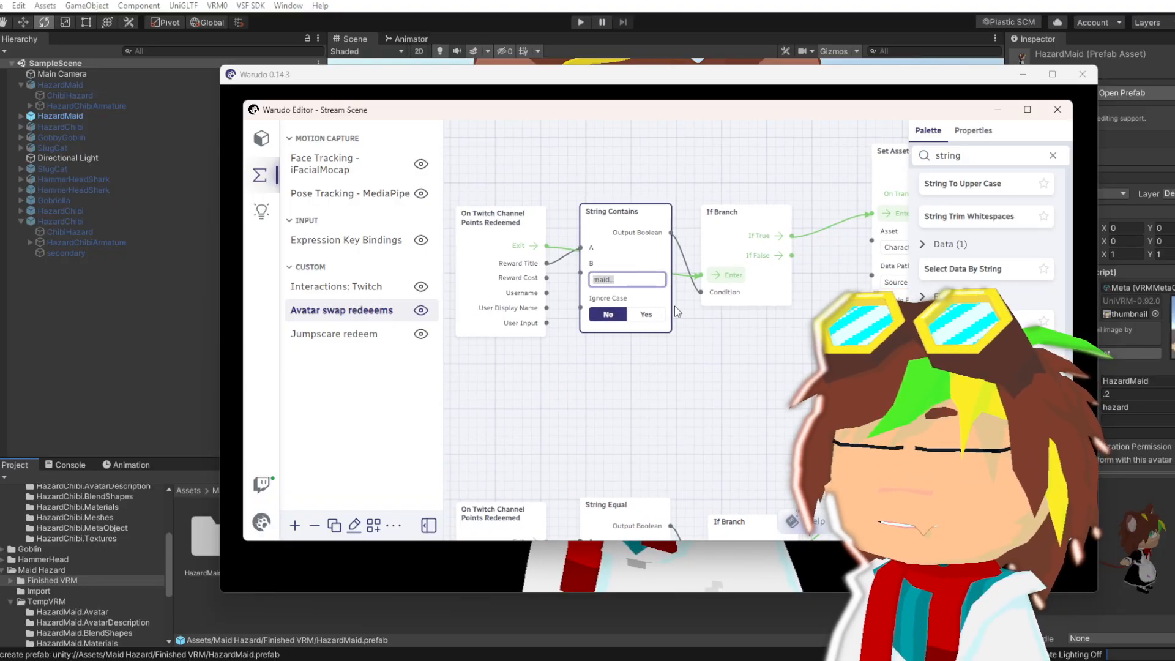
text(Maid)
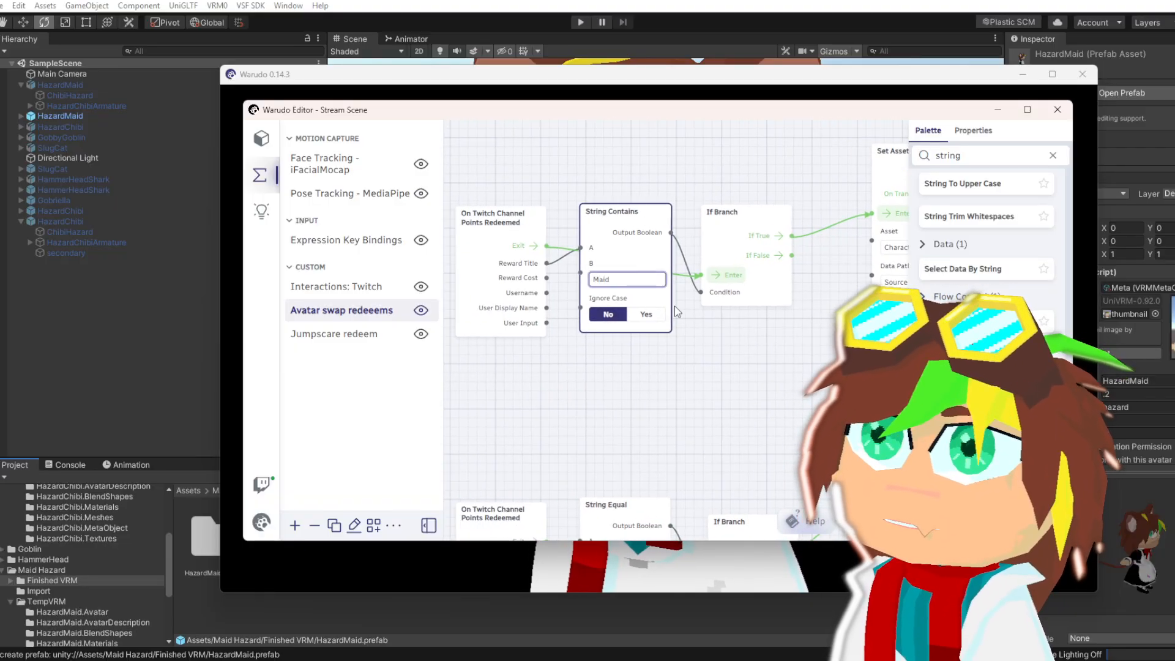
key(ctrl+a)
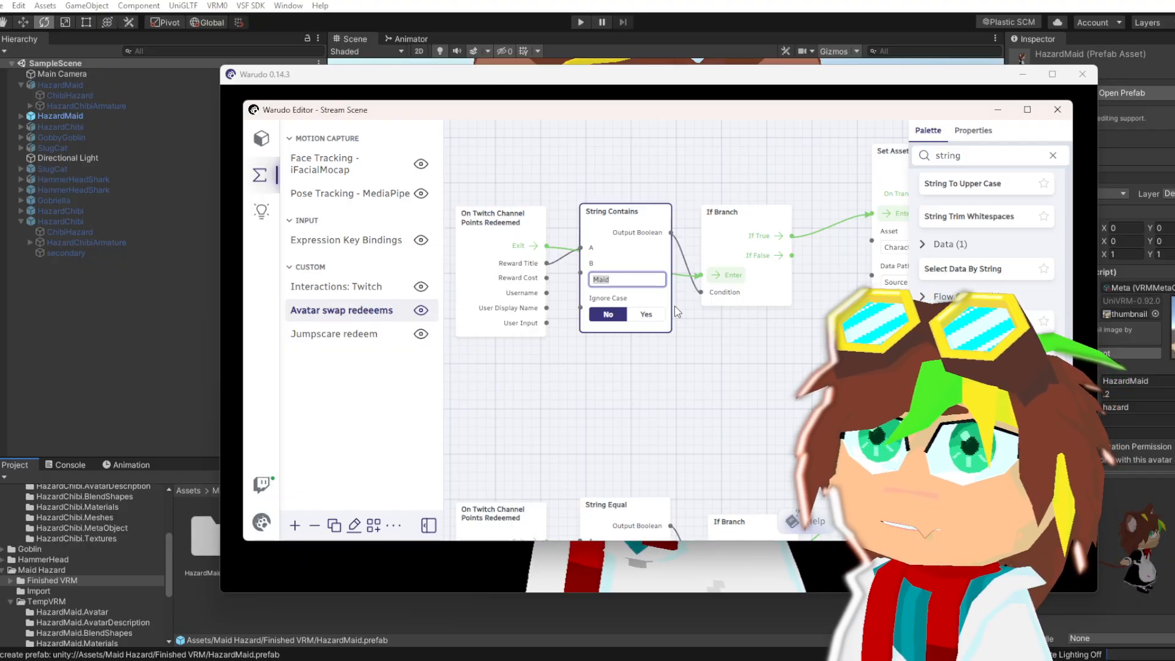
text(Become Maid)
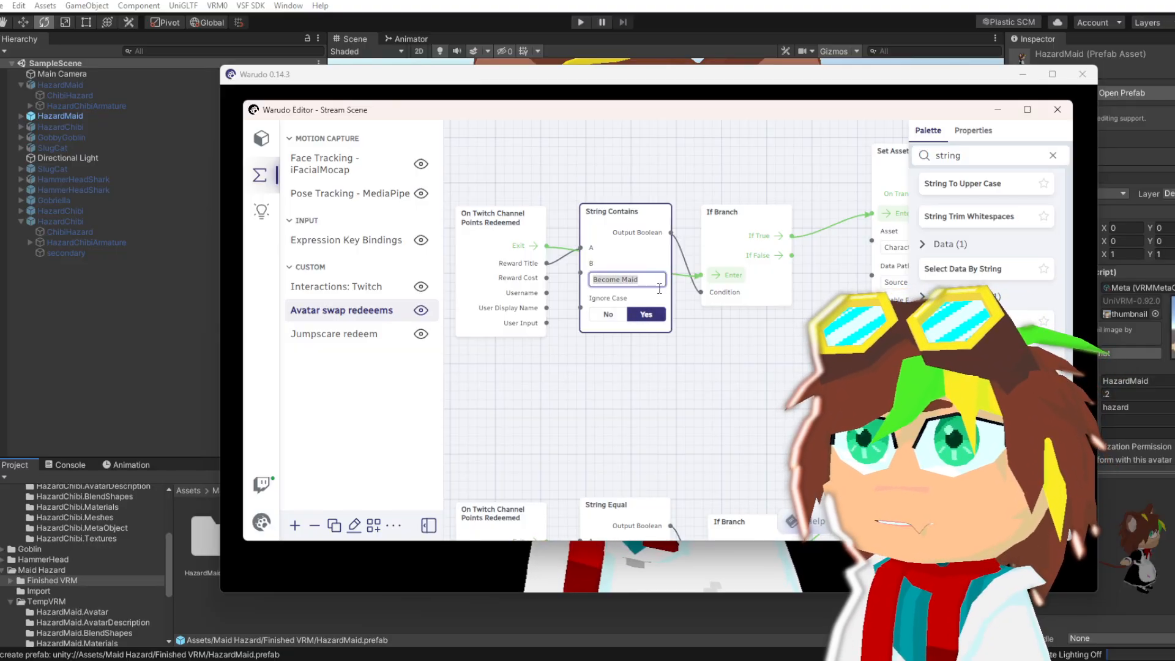
click(730, 370)
Set the Target Value of the copied Set Asset Property node in the Become Maid row to HazardMaid
scroll(703, 408, right, 5)
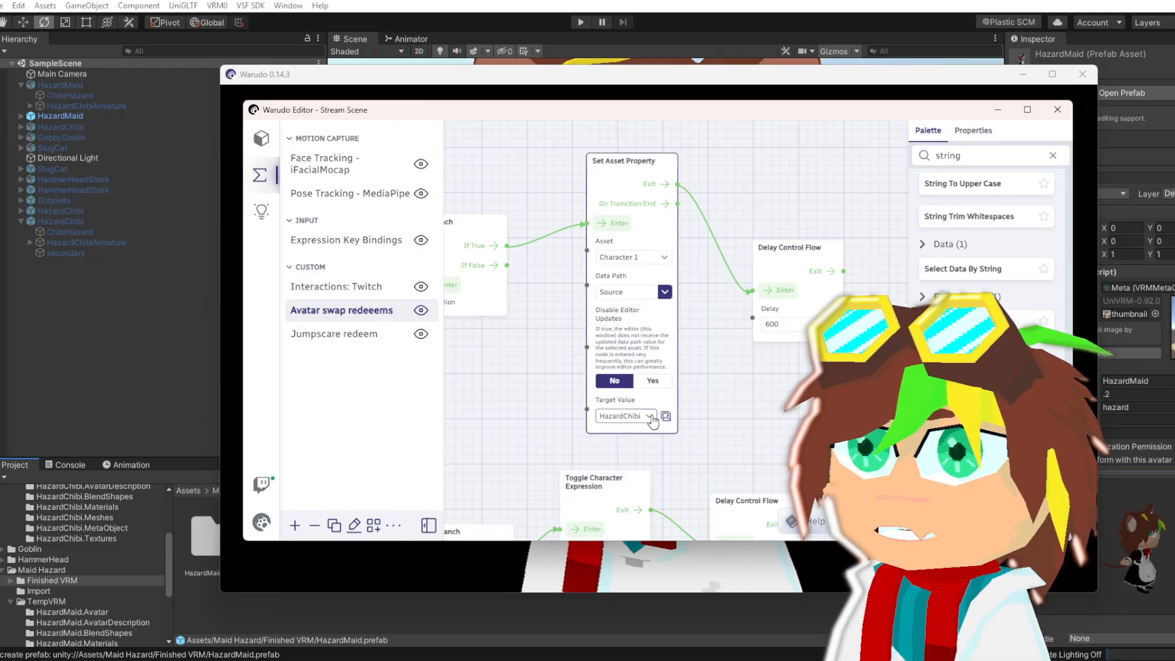
click(650, 417)
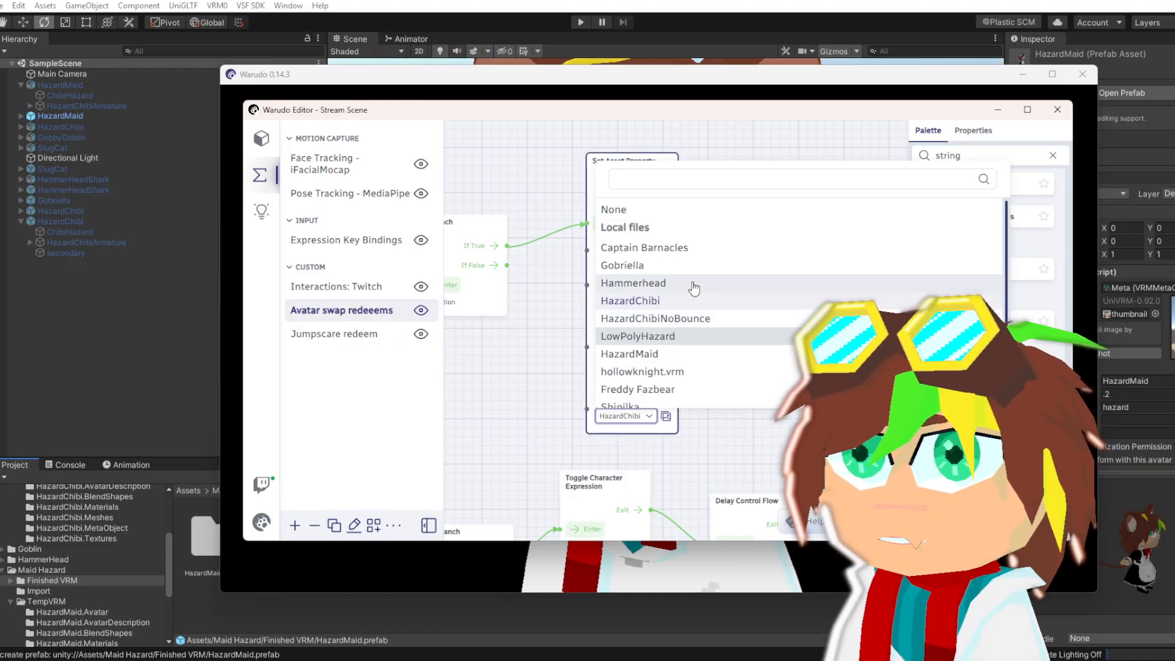
scroll(722, 367, down, 1)
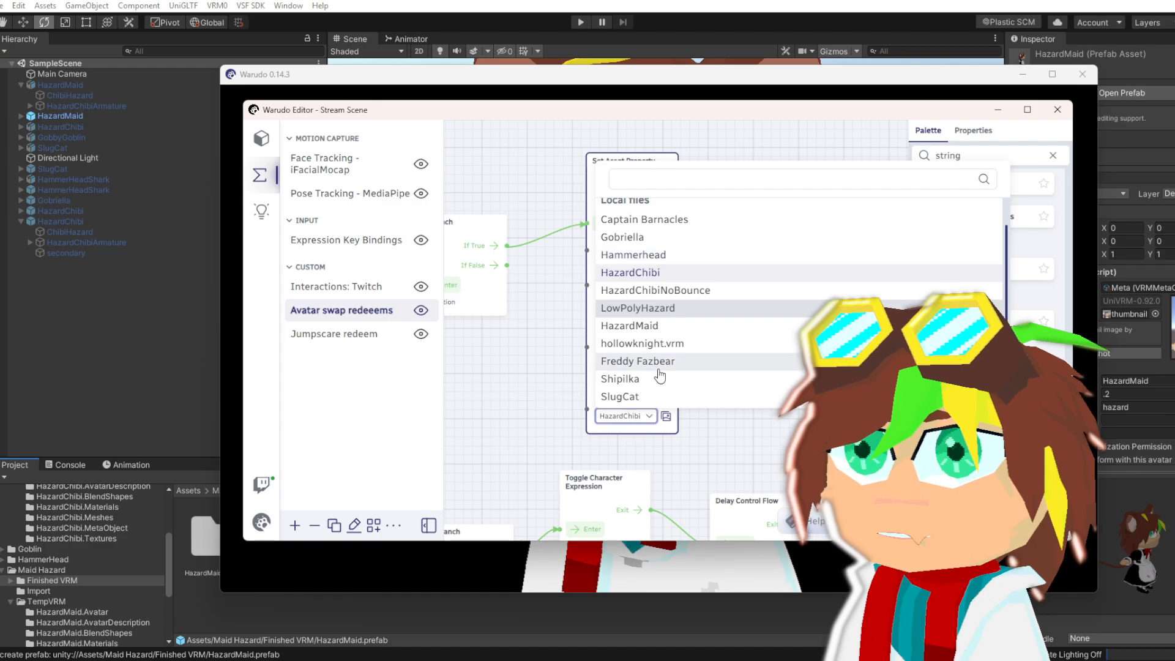
click(654, 328)
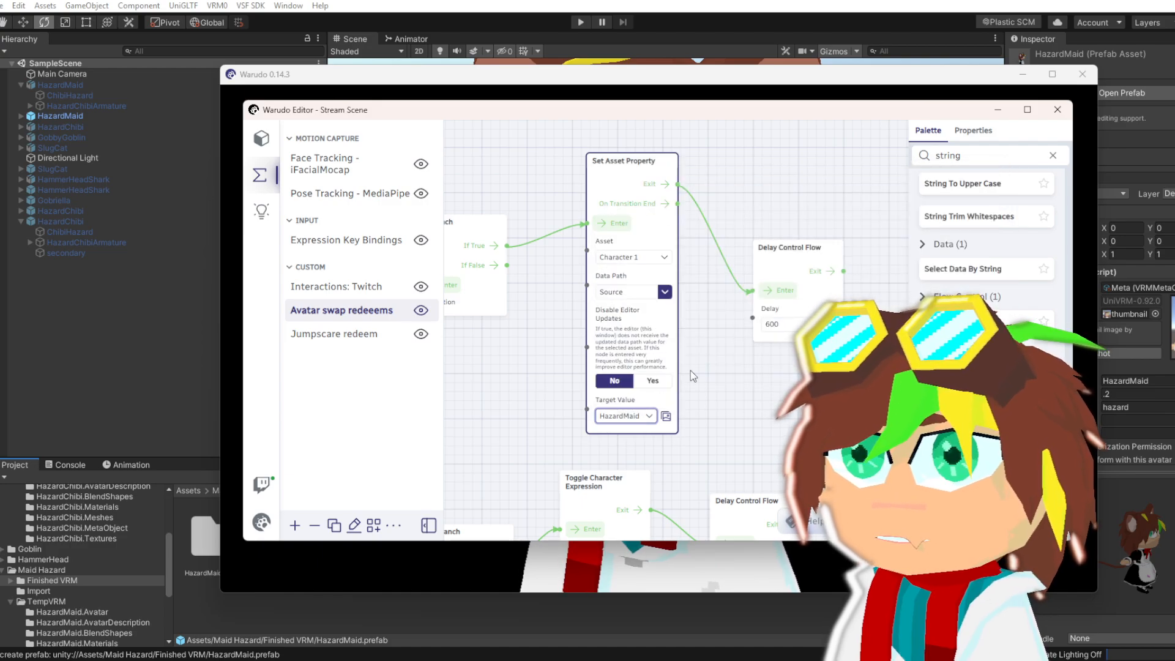
Copy the second Set Asset Property node of the Bounce Mode row and paste it after the Become Maid row's Delay Control Flow
drag(728, 410, 666, 326)
scroll(660, 436, down, 3)
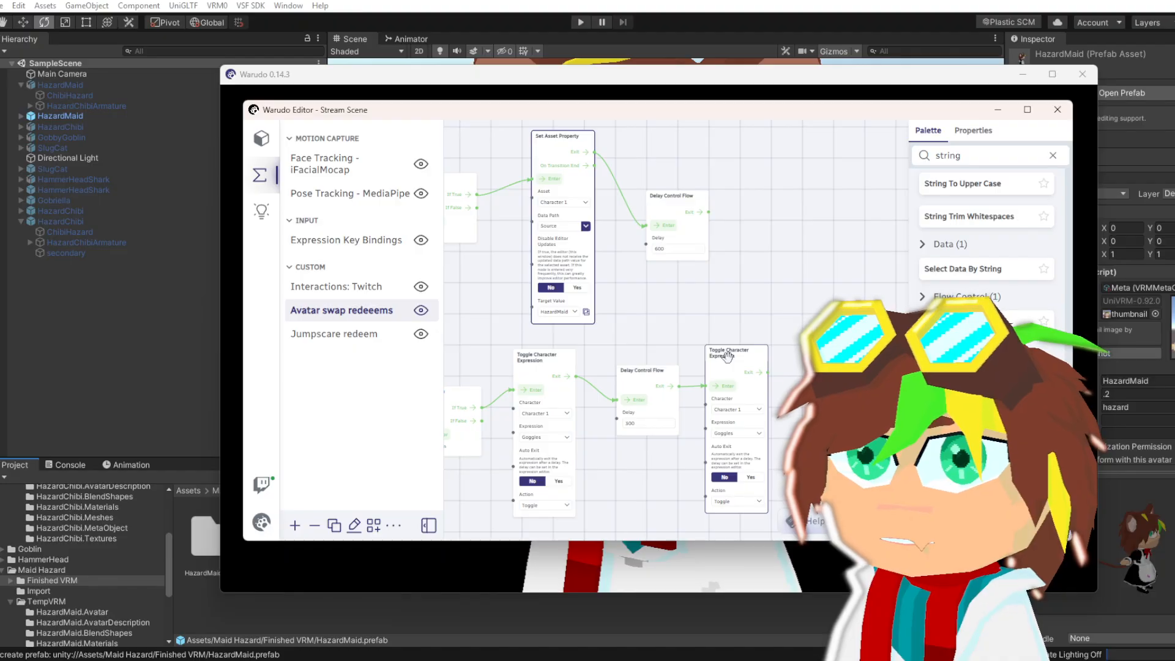
scroll(680, 333, down, 5)
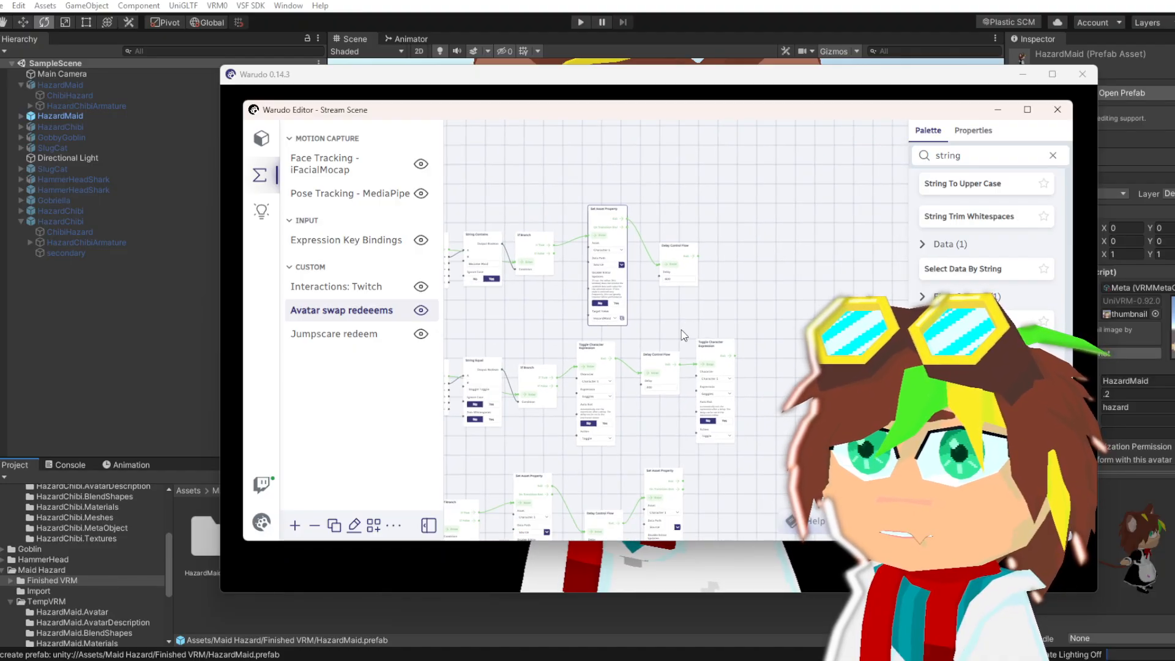
drag(682, 369, 762, 244)
scroll(705, 472, up, 2)
scroll(708, 477, up, 1)
drag(680, 473, 739, 460)
mouse_move(683, 488)
mouse_down()
mouse_move(650, 554)
mouse_move(690, 466)
mouse_move(674, 469)
mouse_up()
click(758, 328)
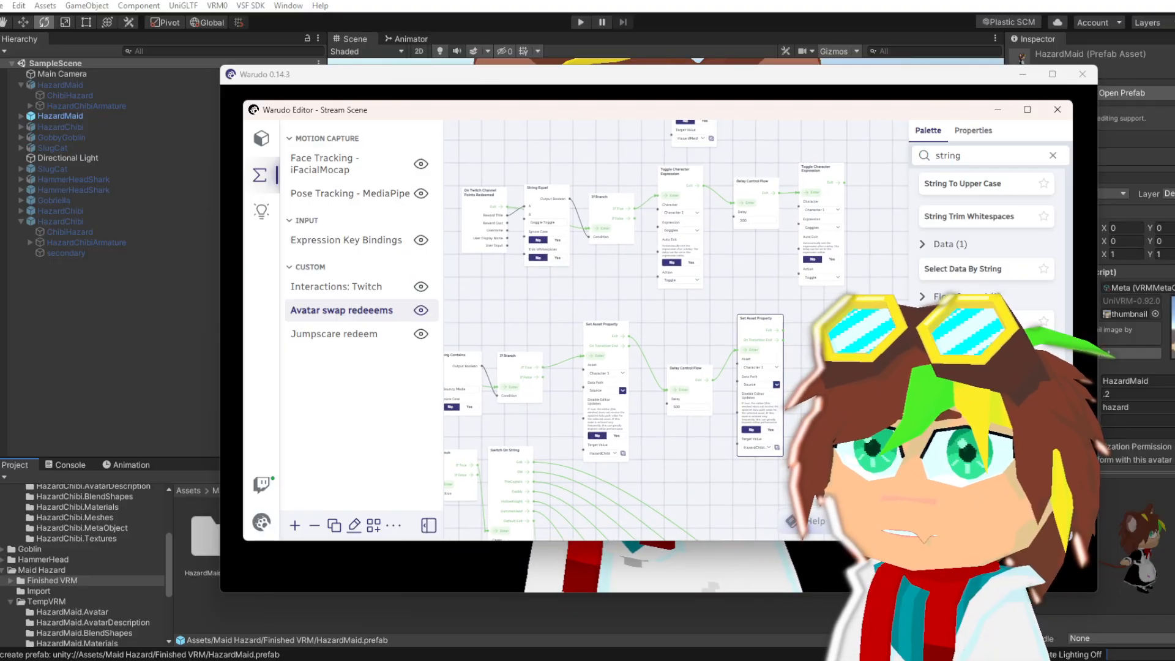
drag(847, 368, 740, 515)
key(ctrl+v)
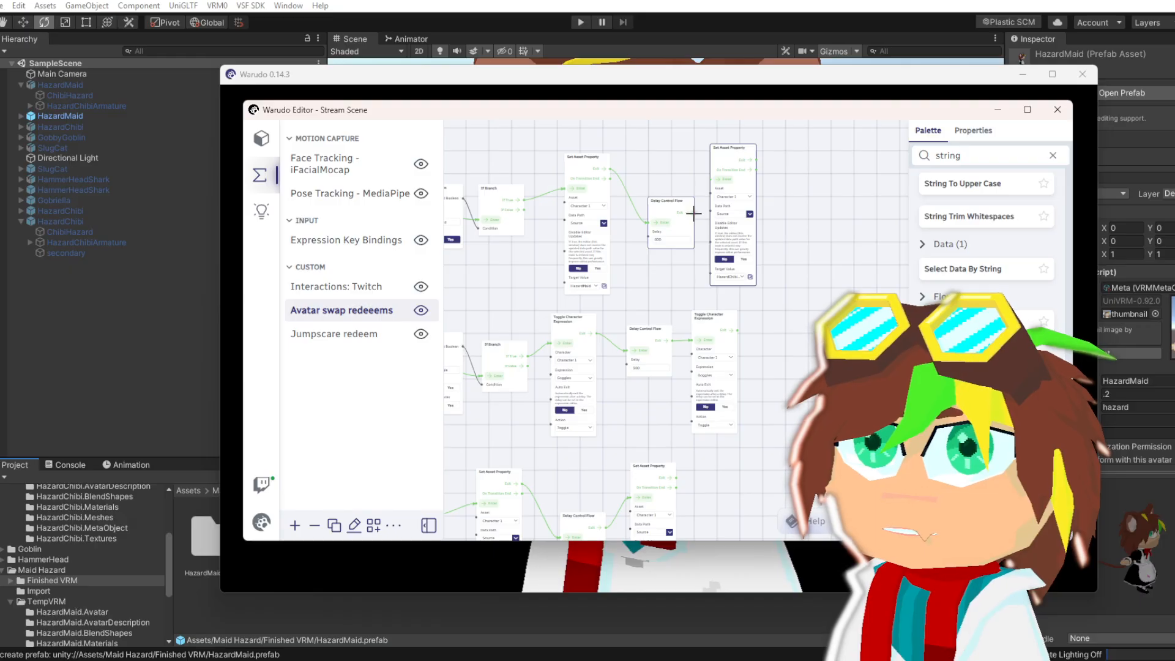
Connect the Become Maid row's Delay Control Flow exit to the pasted Set Asset Property node and set its Target Value to HazardChibi
scroll(791, 275, up, 2)
click(730, 279)
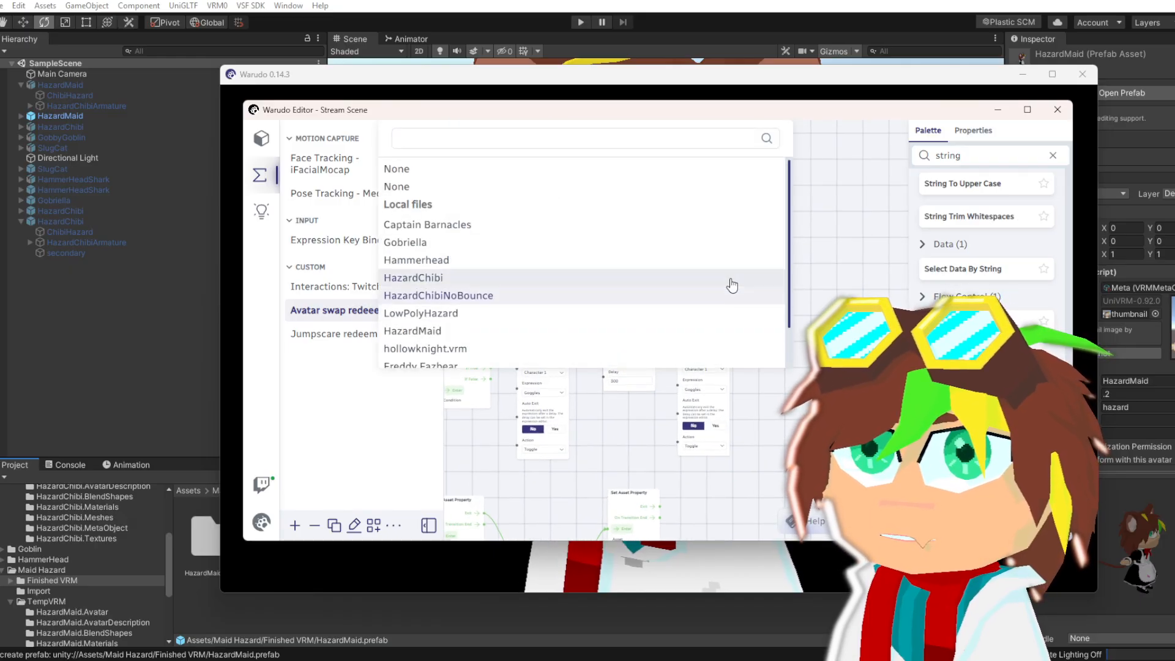
click(731, 278)
drag(649, 279, 714, 370)
drag(785, 223, 799, 227)
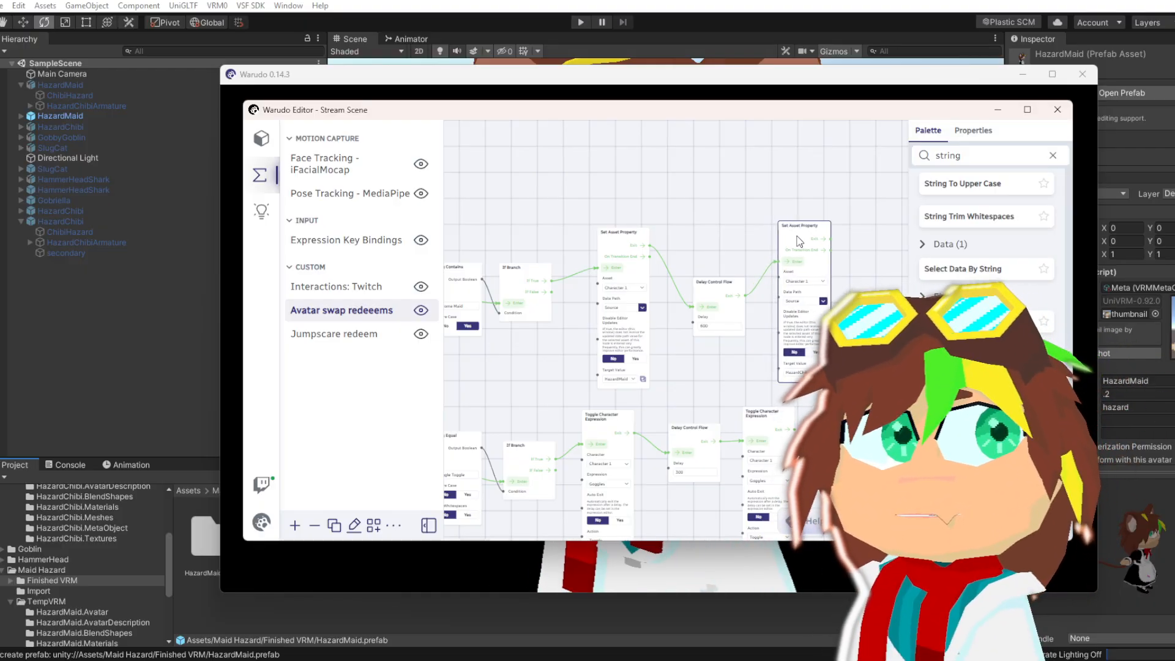
Look over the Become Maid and Goggle Toggle rows and shift the Become Maid String Contains node slightly down
scroll(662, 384, up, 1)
scroll(662, 381, up, 1)
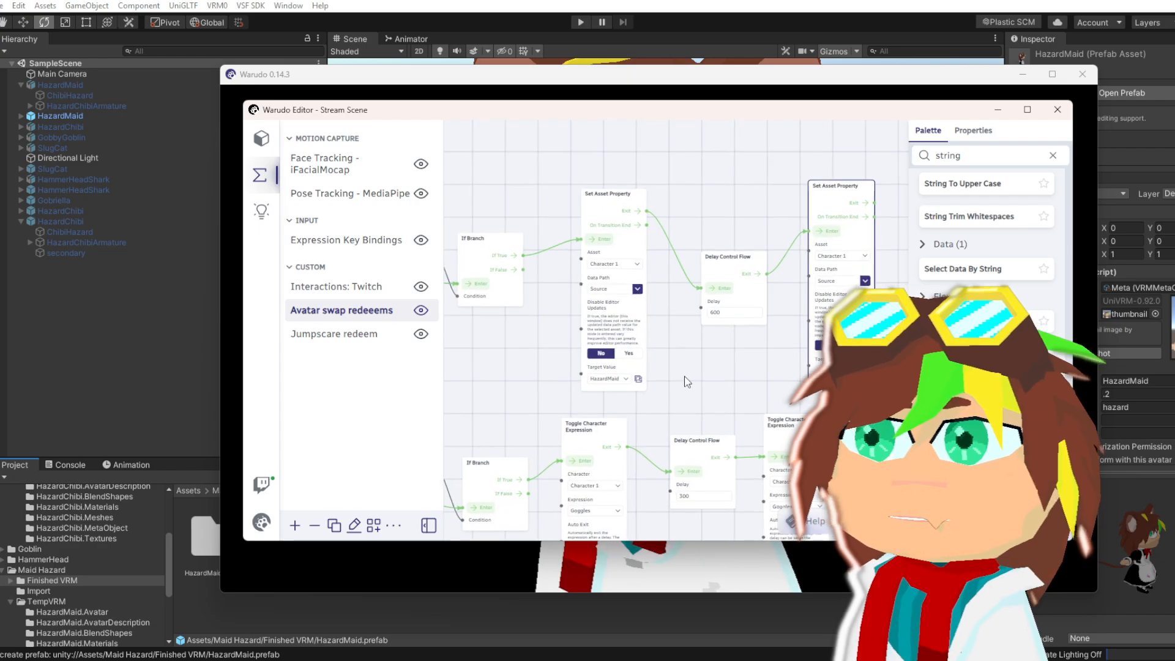
drag(684, 377, 794, 268)
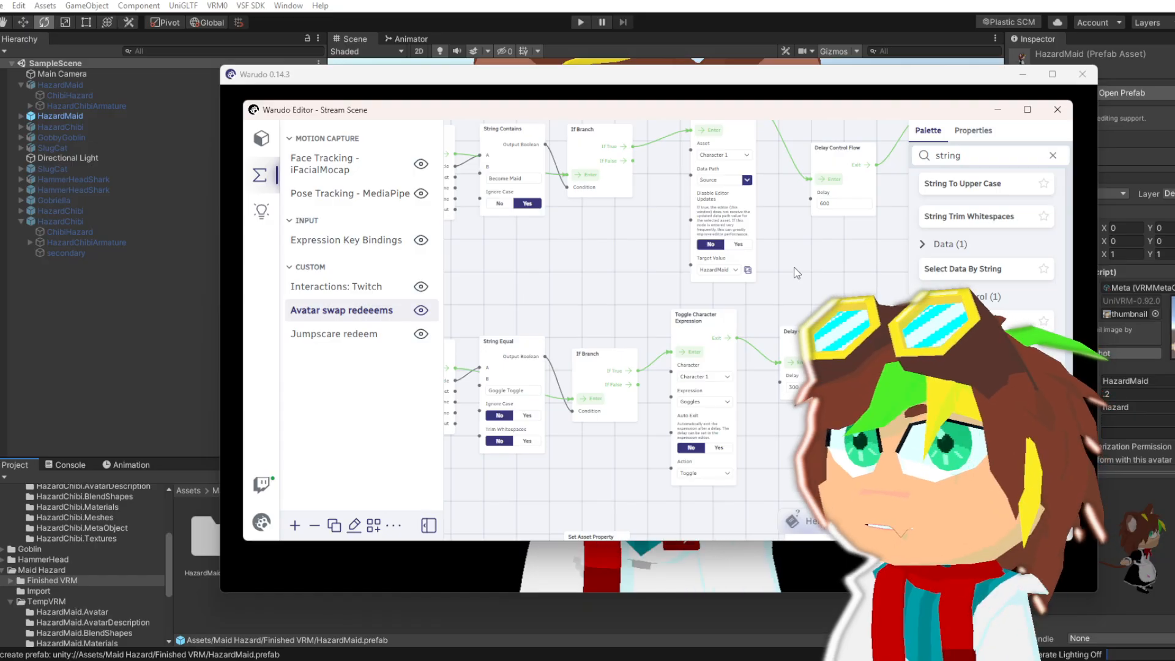
drag(793, 270, 881, 382)
drag(612, 381, 695, 364)
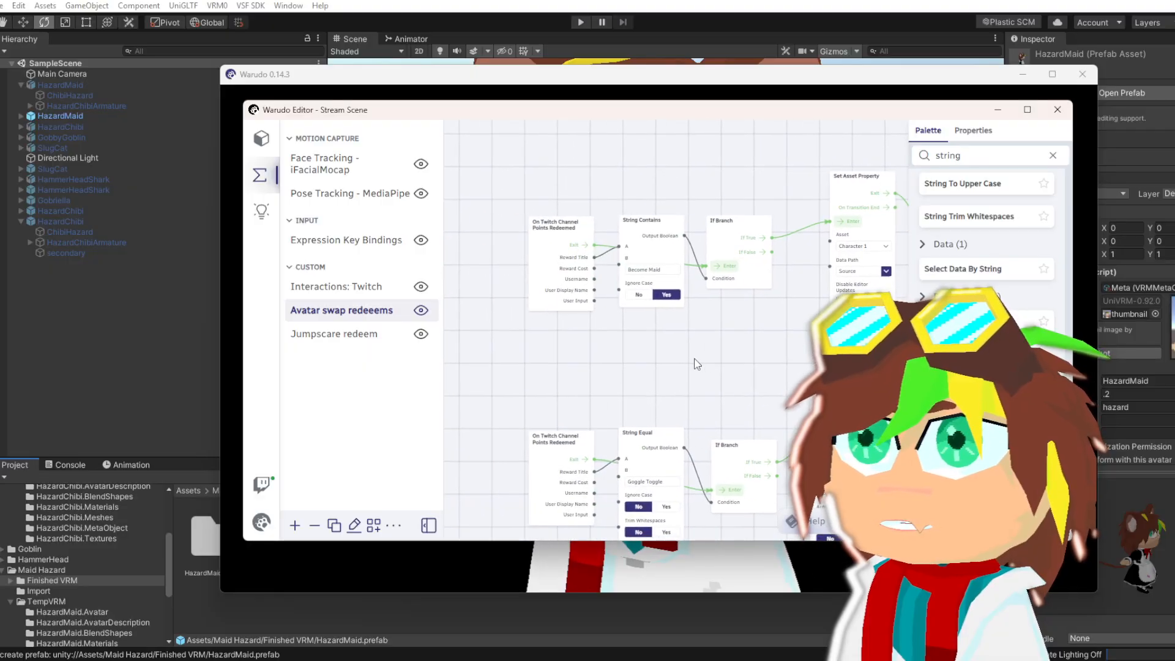
double_click(655, 270)
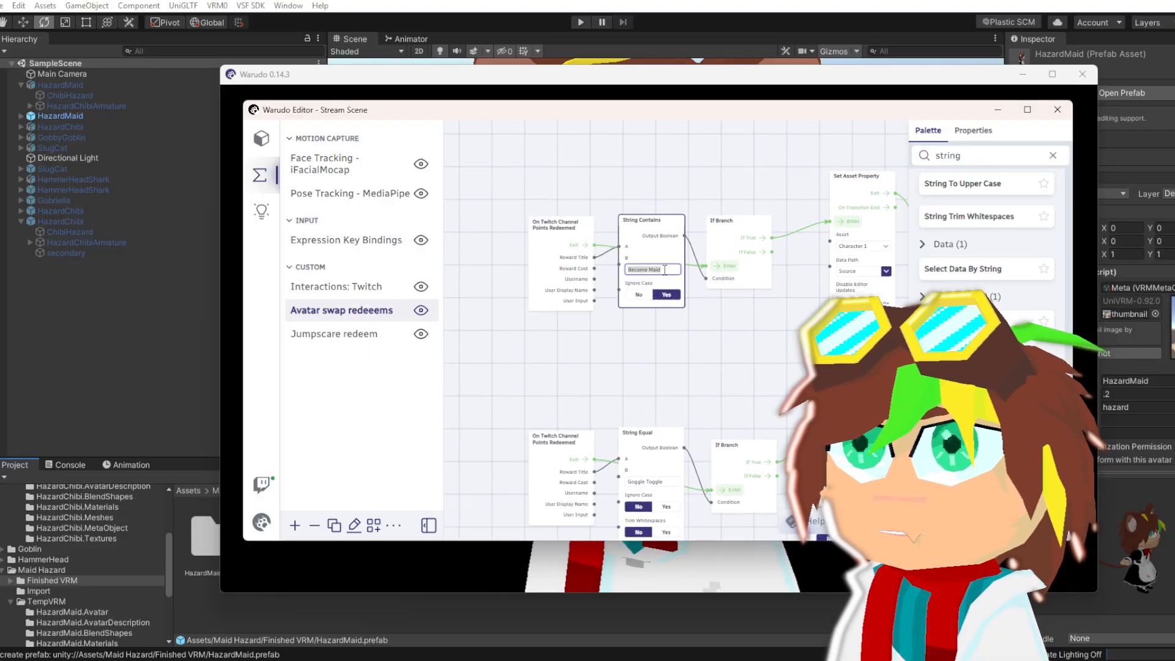
click(705, 383)
drag(734, 358, 658, 374)
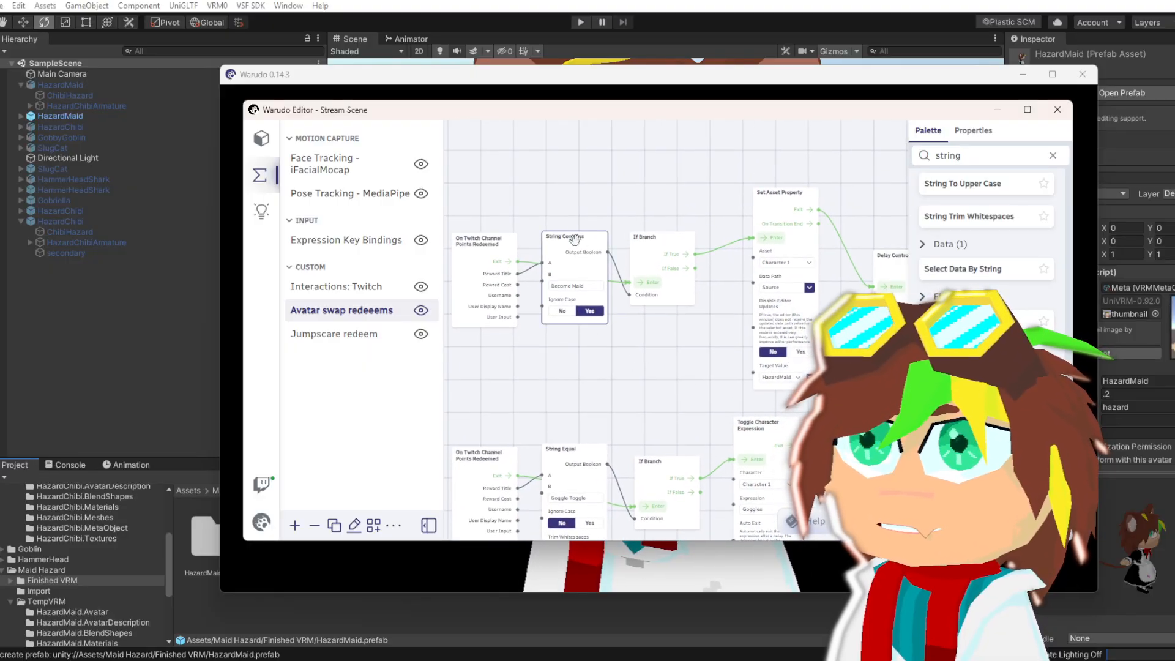
drag(574, 238, 576, 262)
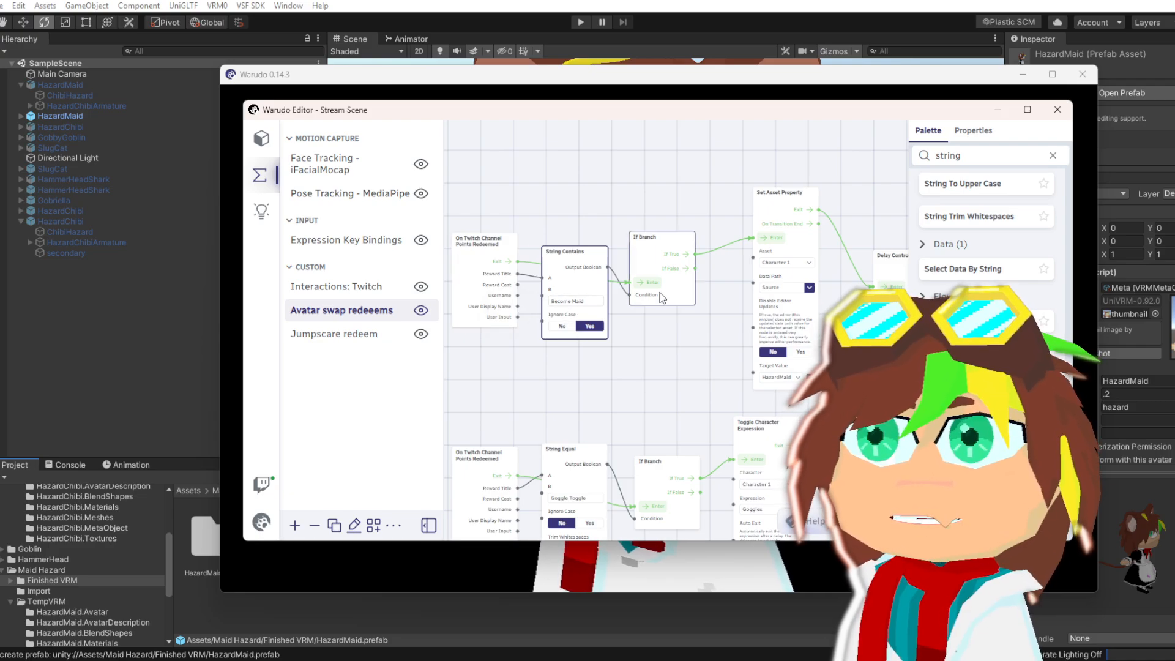
Review the Become Maid node row from its Twitch redeem trigger through to the Set Asset Property node that restores HazardChibi
drag(686, 311, 508, 315)
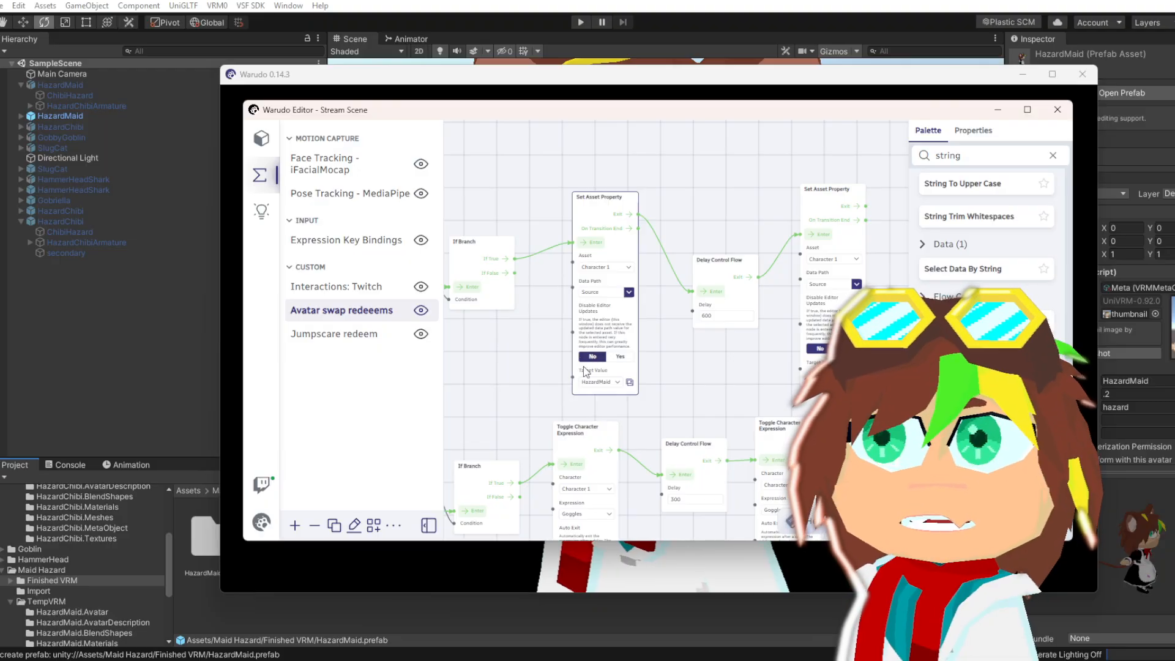
drag(680, 352, 523, 370)
drag(617, 382, 566, 370)
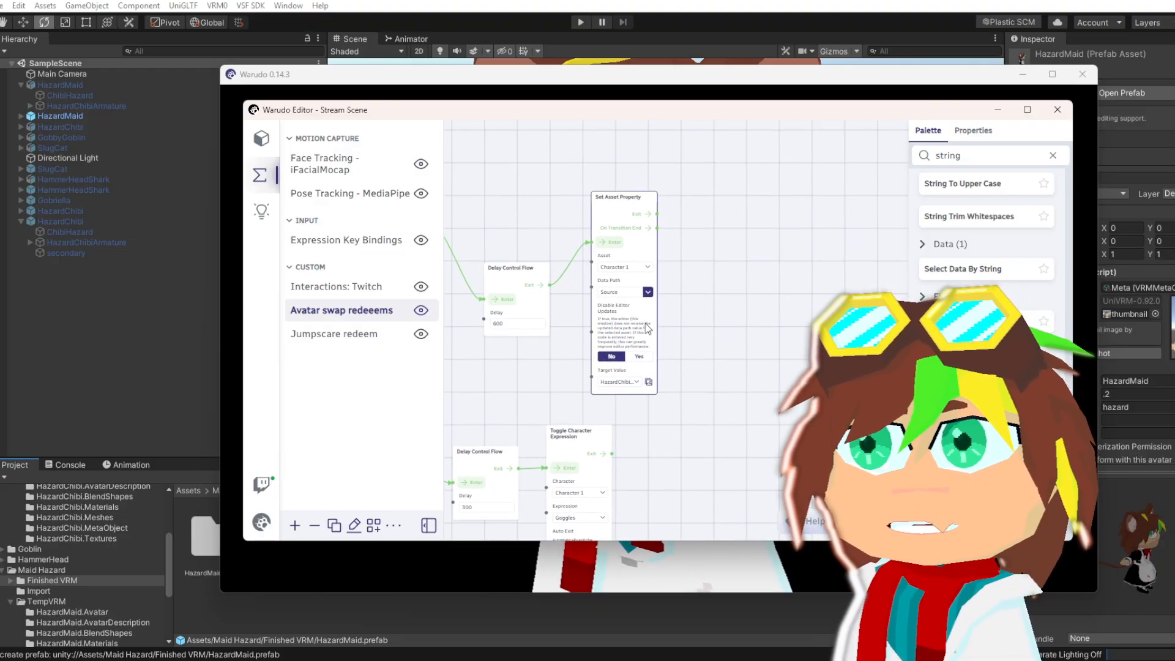
drag(751, 368, 824, 350)
drag(601, 350, 834, 329)
scroll(582, 381, down, 2)
drag(572, 373, 626, 345)
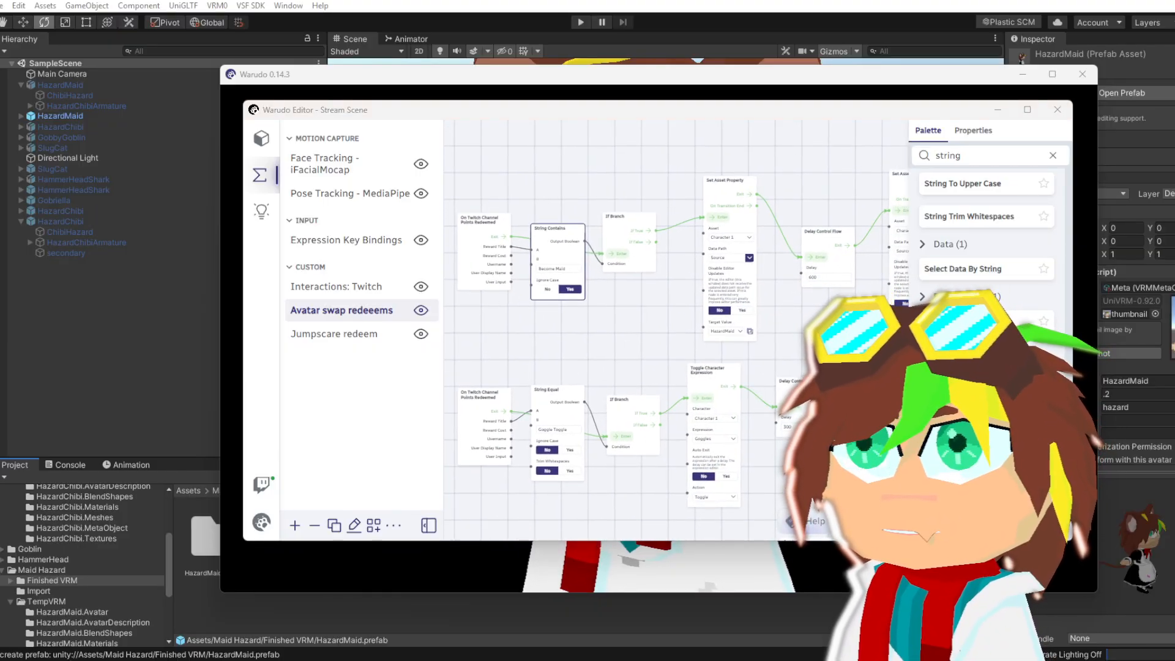
Switch to Streamer.bot and open the Twitch channel point rewards list
drag(0, 141, 873, 51)
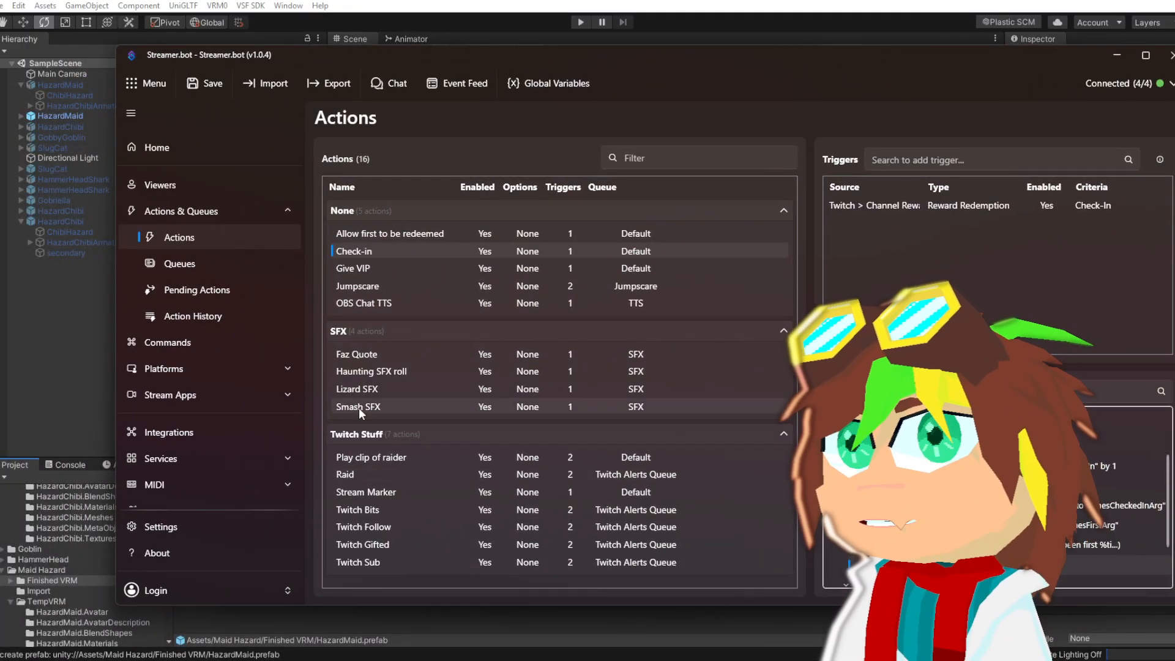
click(201, 394)
click(200, 394)
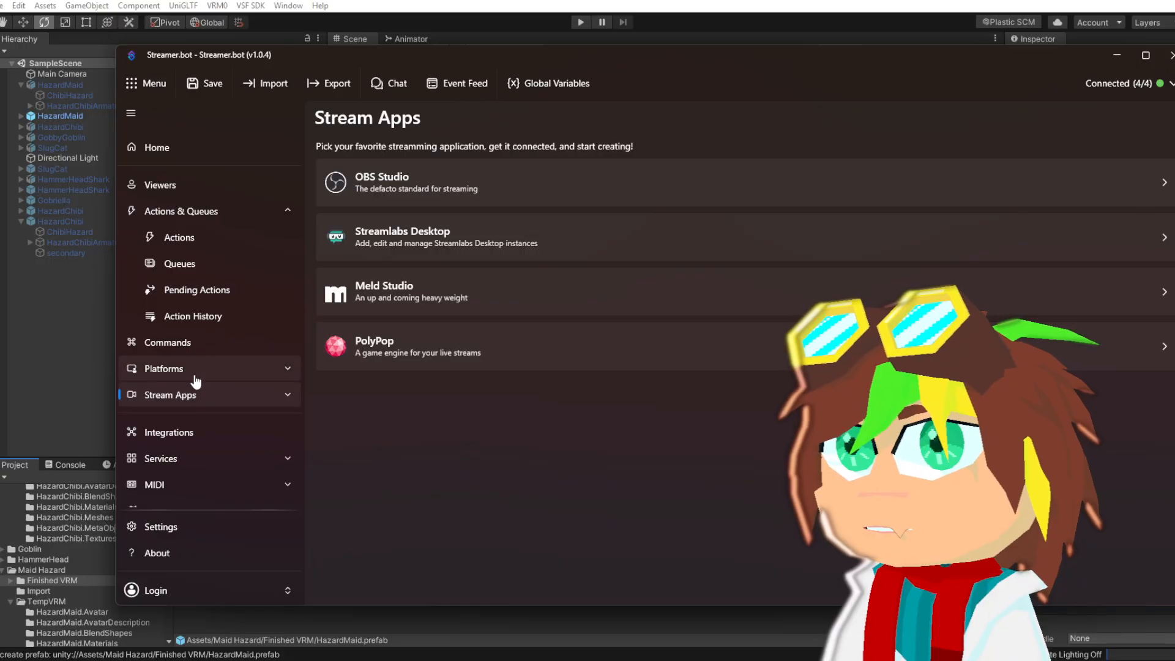
click(196, 370)
click(197, 399)
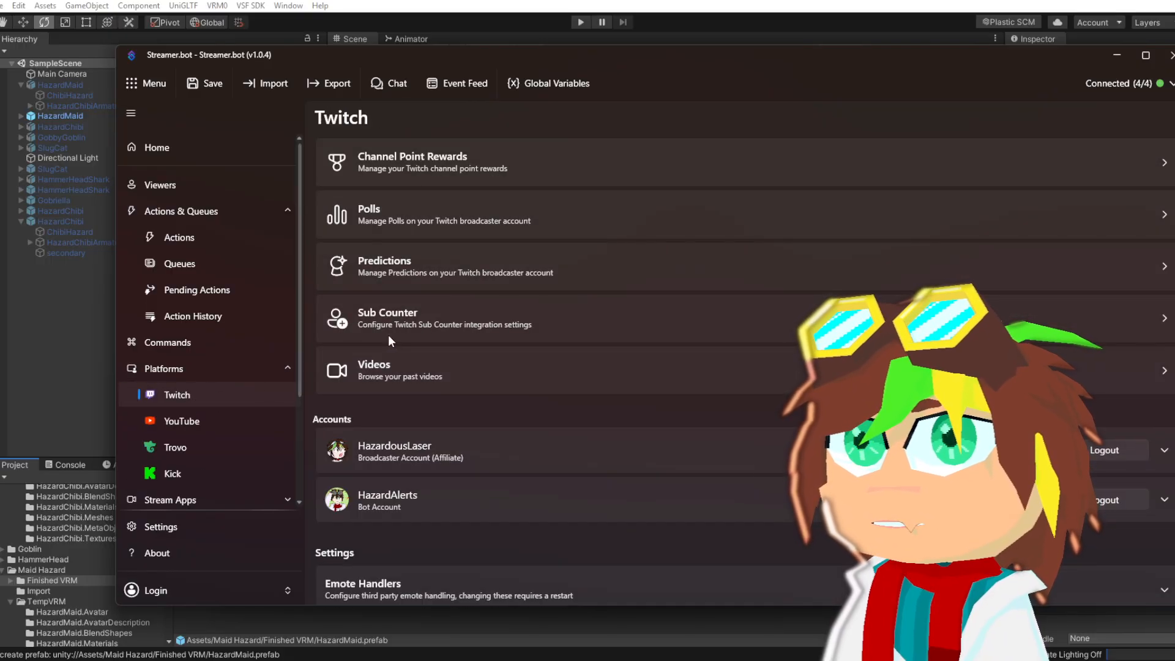
click(442, 162)
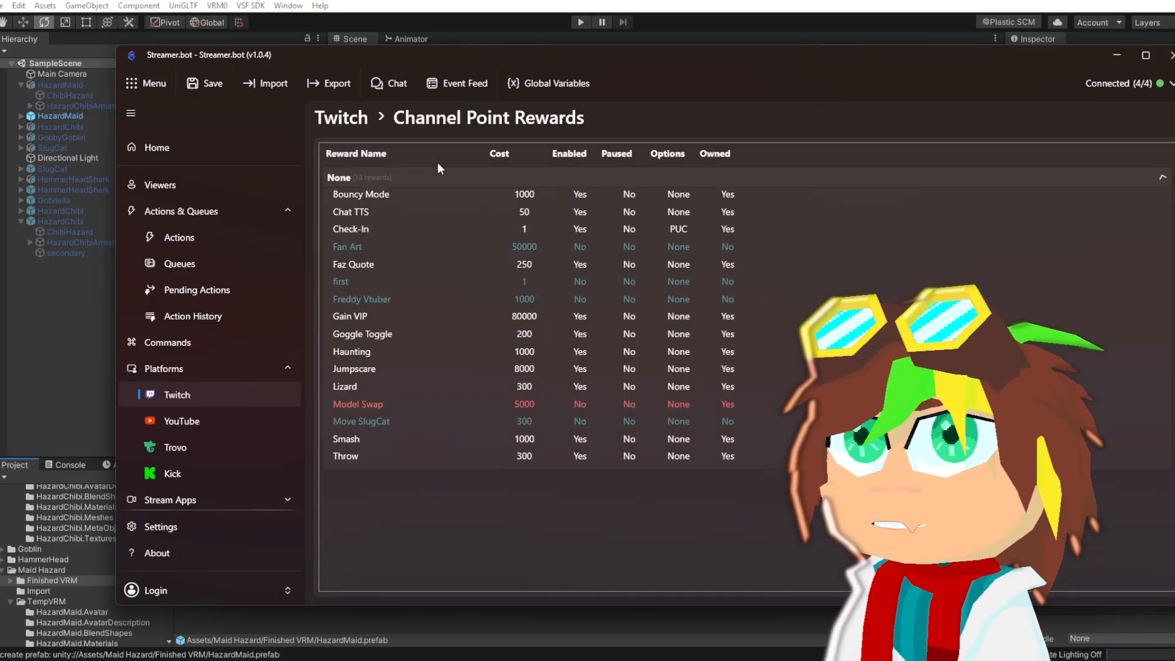
Start a new channel point reward named Become Maid with the description "I know what you are..."
right_click(457, 544)
click(499, 552)
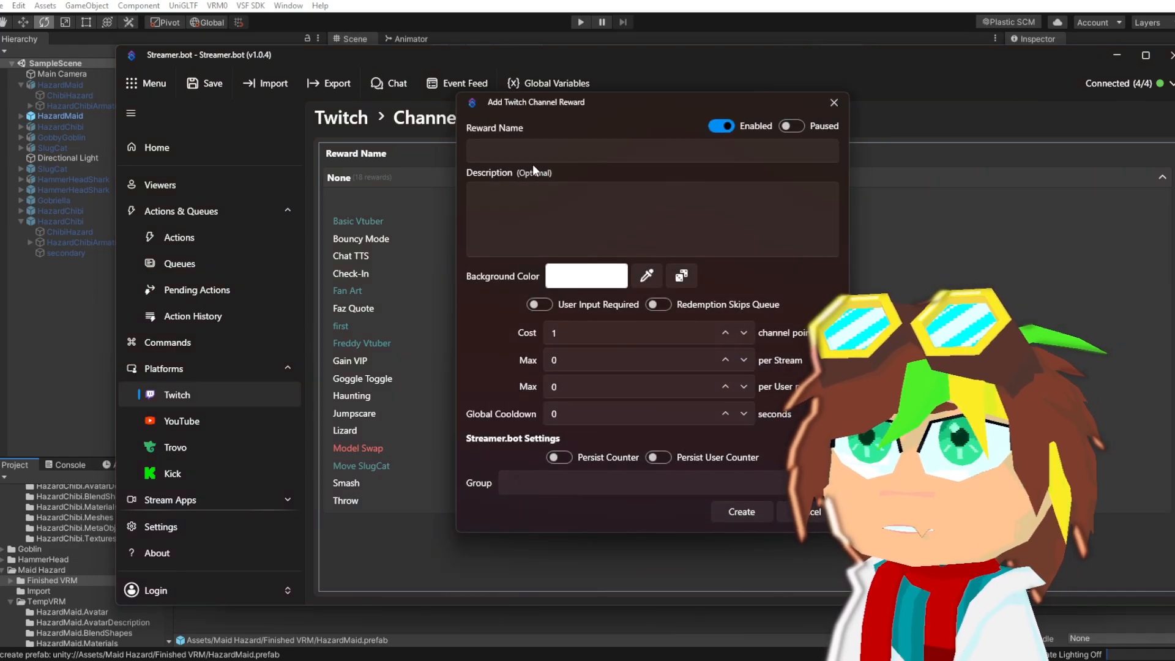
click(529, 159)
text(Become Maid)
click(504, 188)
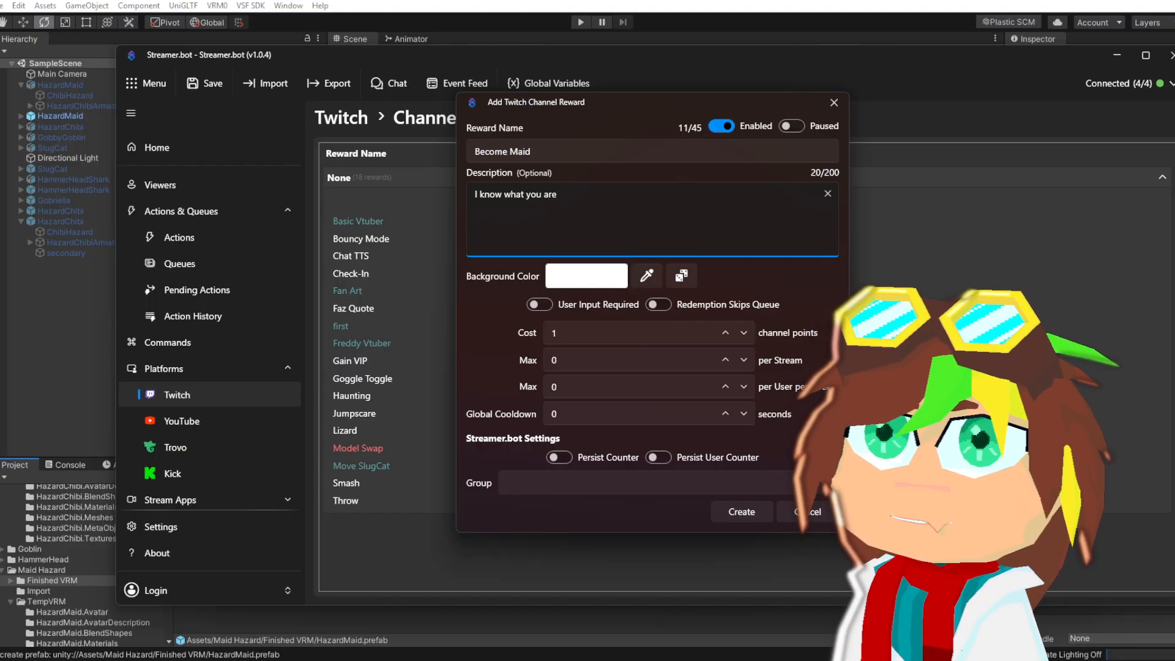
right_click(631, 207)
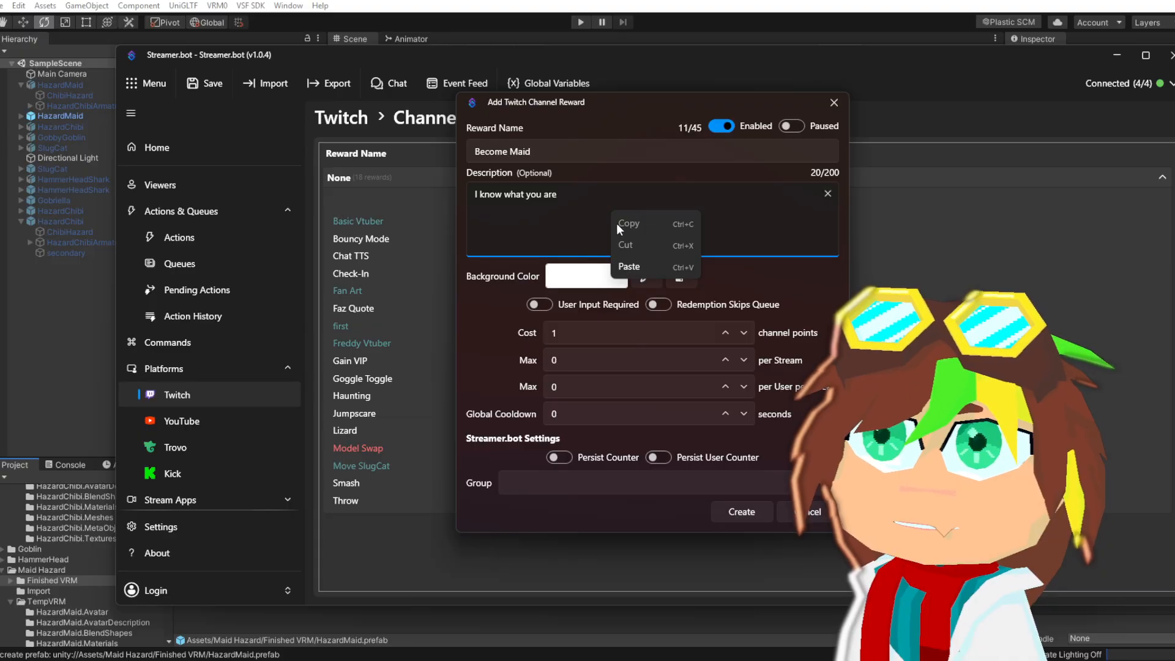
click(556, 199)
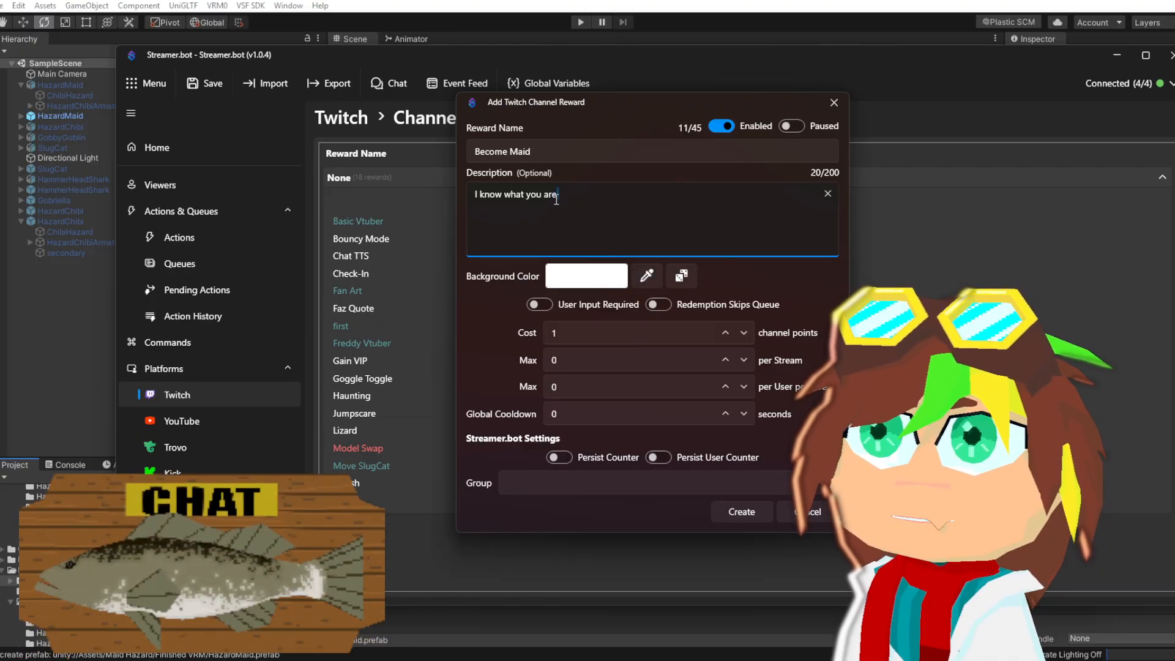
text(..)
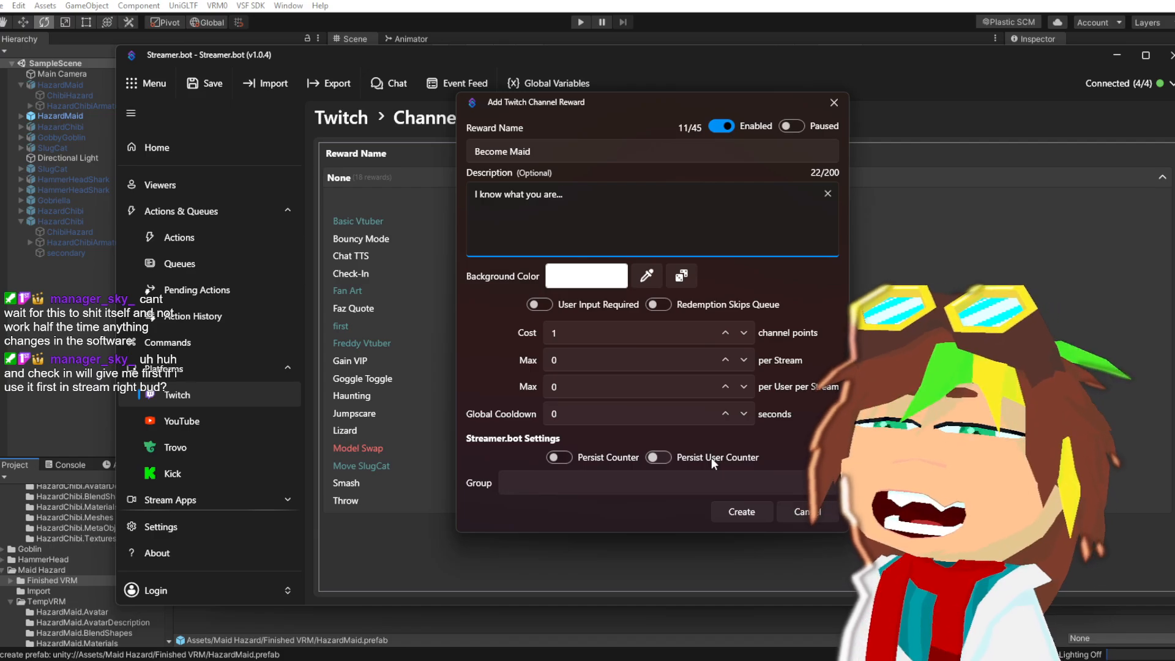
Set the new reward's global cooldown to 600 seconds and its cost to 2000 channel points
click(595, 333)
double_click(596, 334)
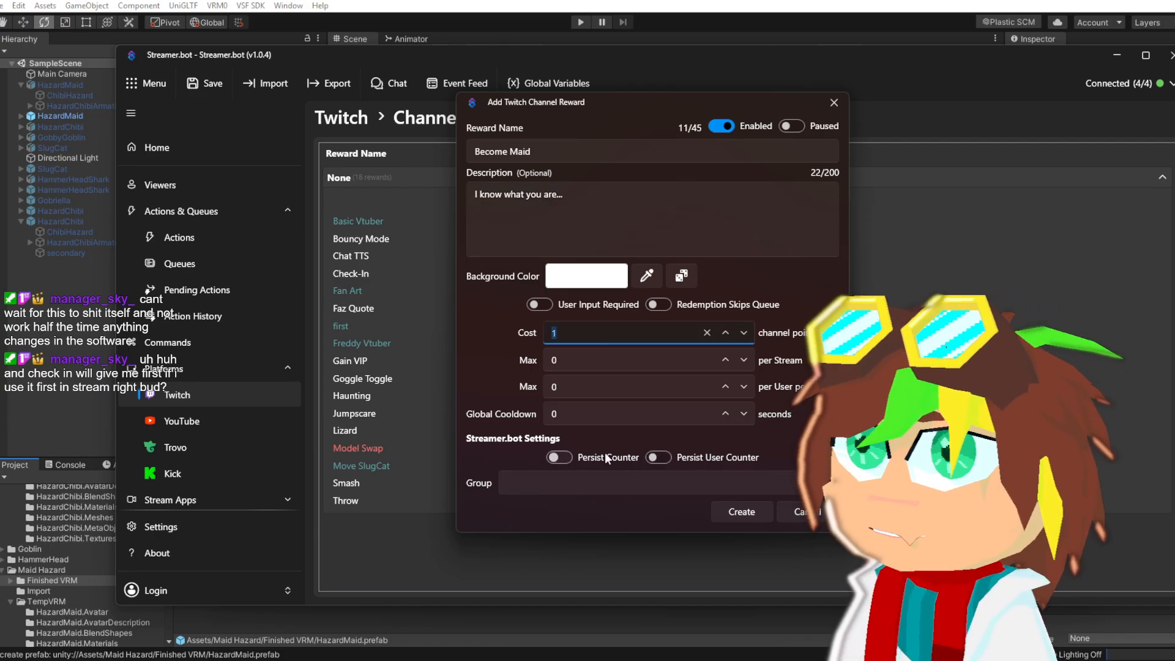
double_click(580, 419)
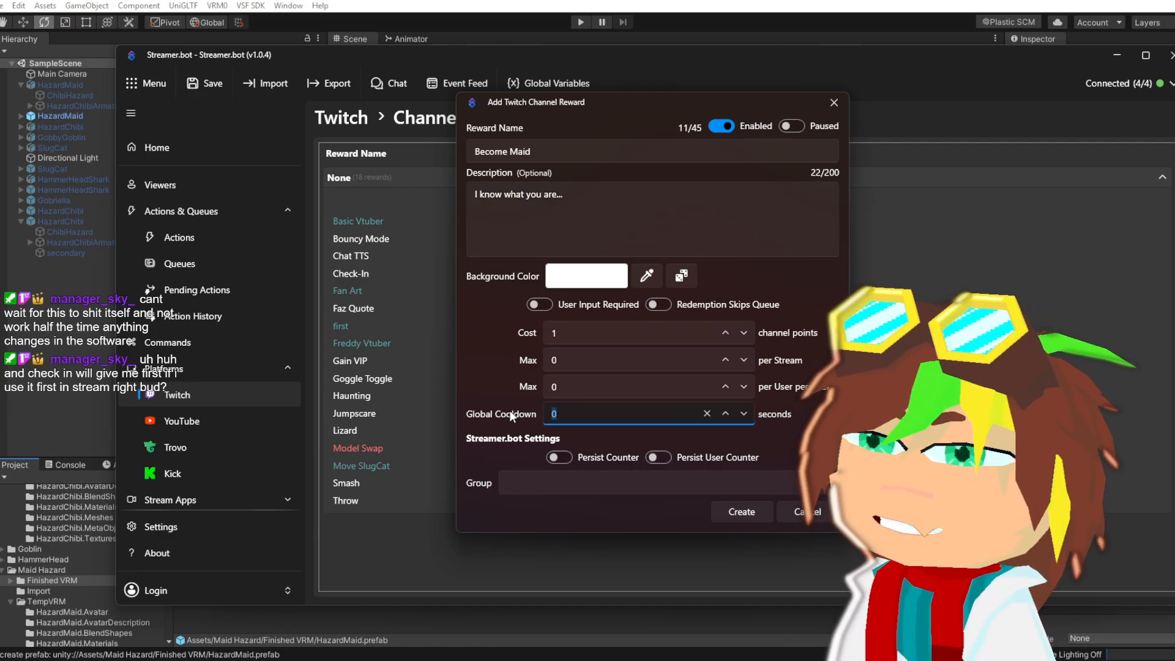
text(600)
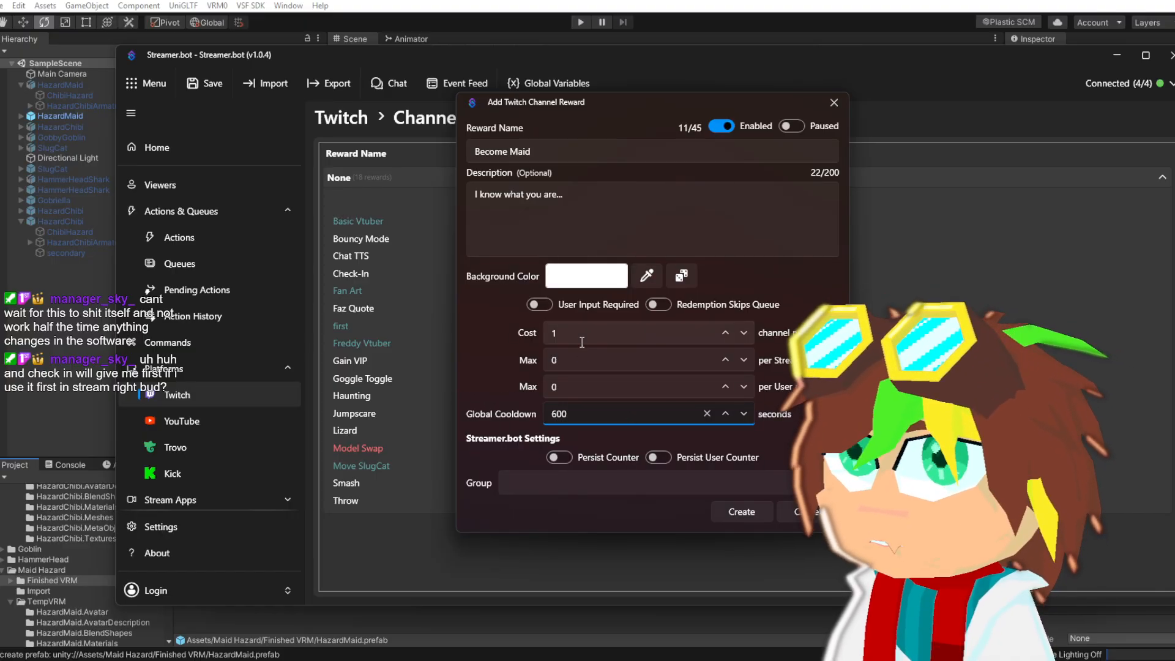
double_click(548, 334)
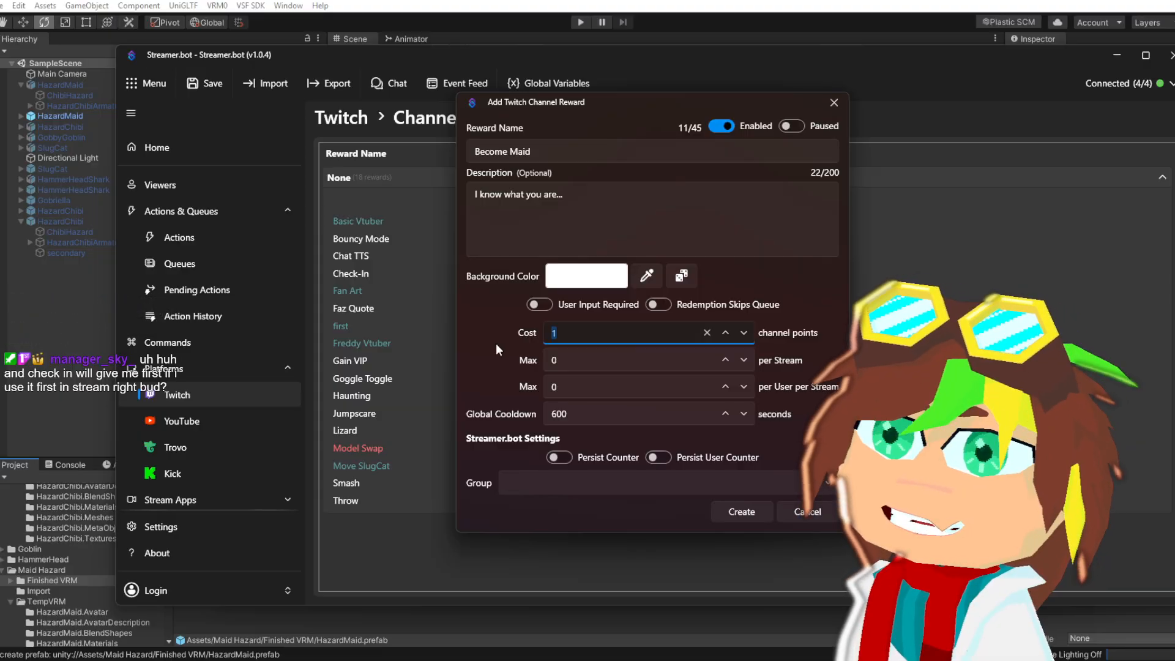
text(2000)
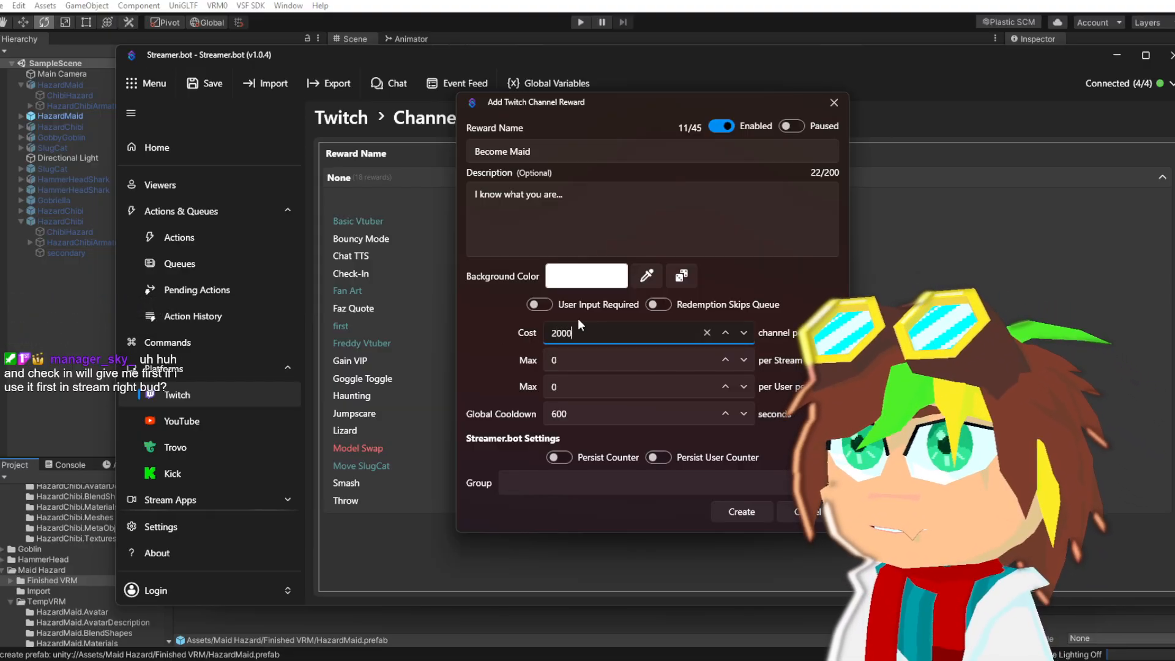
Try several background colors for the Become Maid reward, settle on pink #F9ACDC, and create the reward
click(586, 275)
text(#6B8F20)
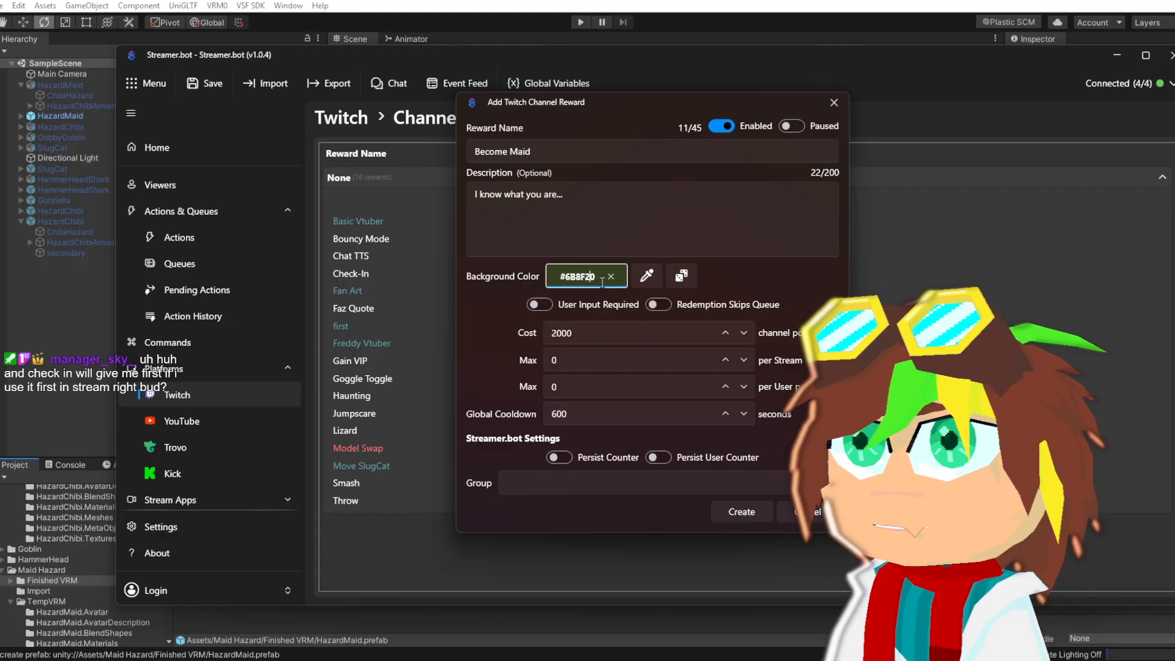
click(669, 278)
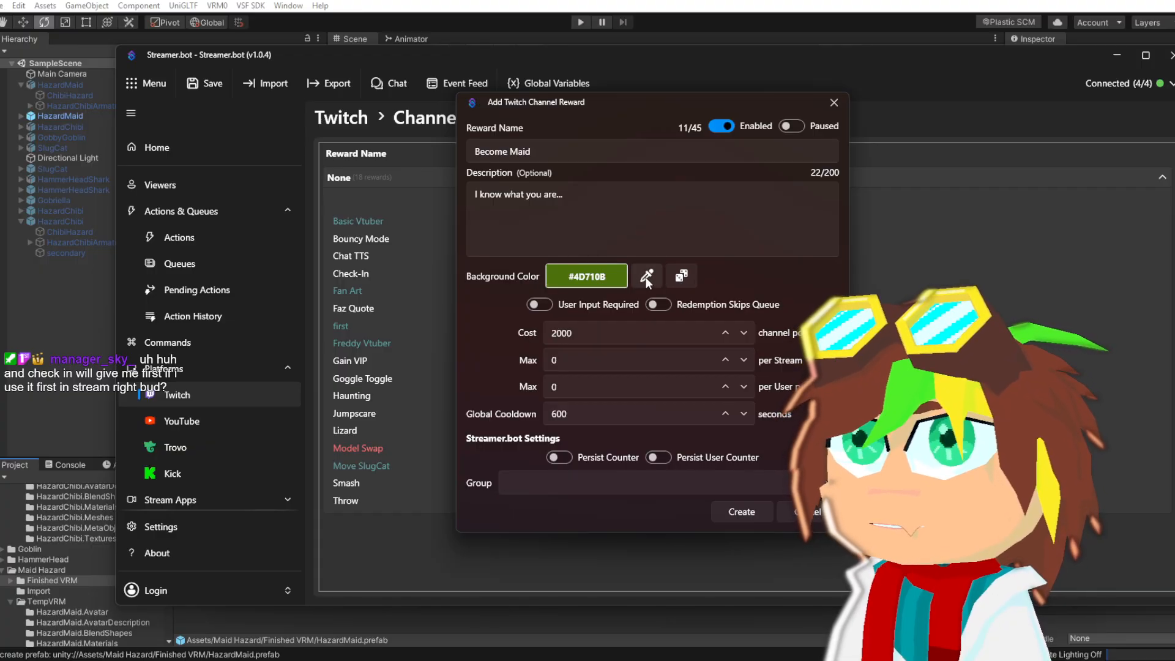
click(693, 278)
click(693, 277)
click(692, 277)
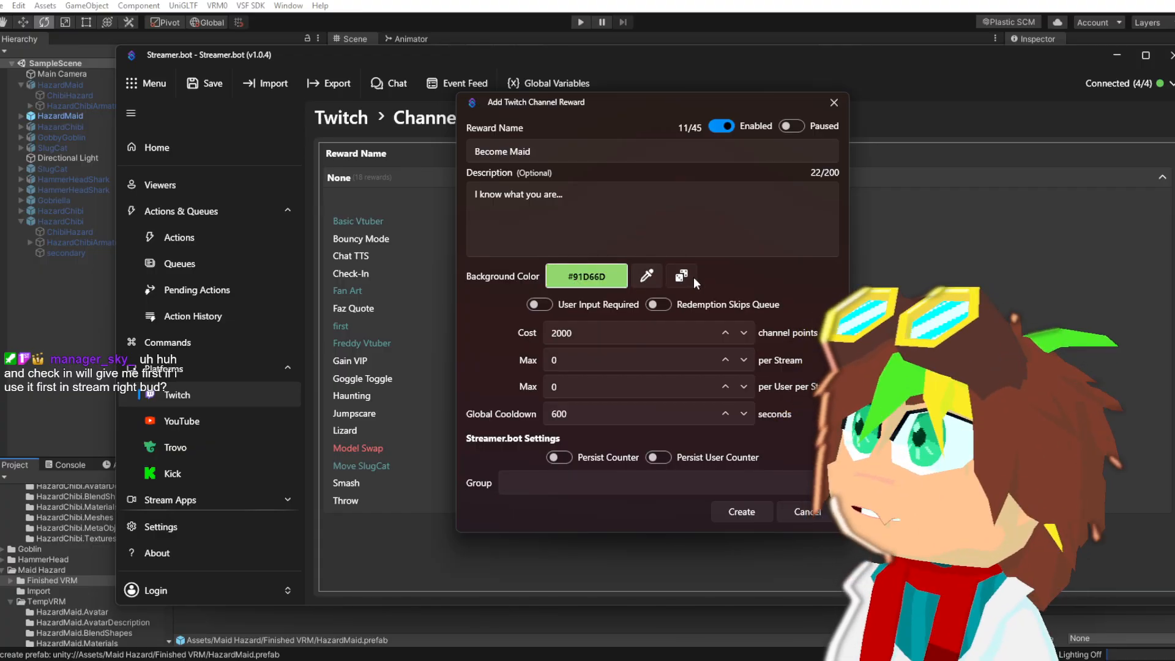
click(693, 277)
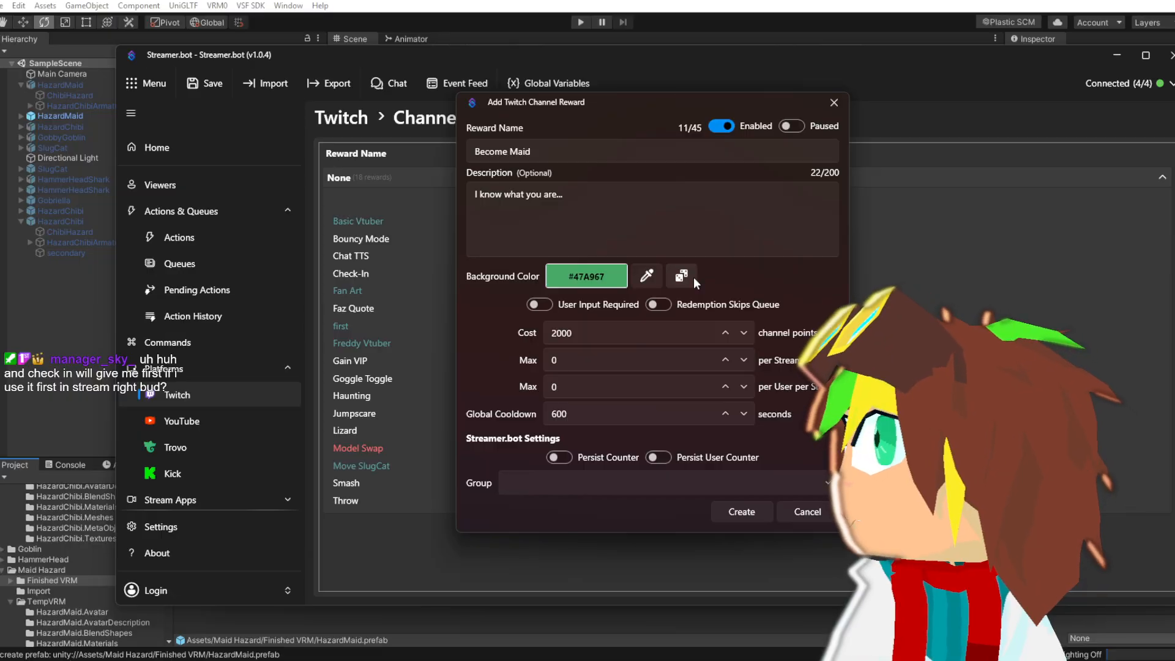
click(684, 283)
click(599, 284)
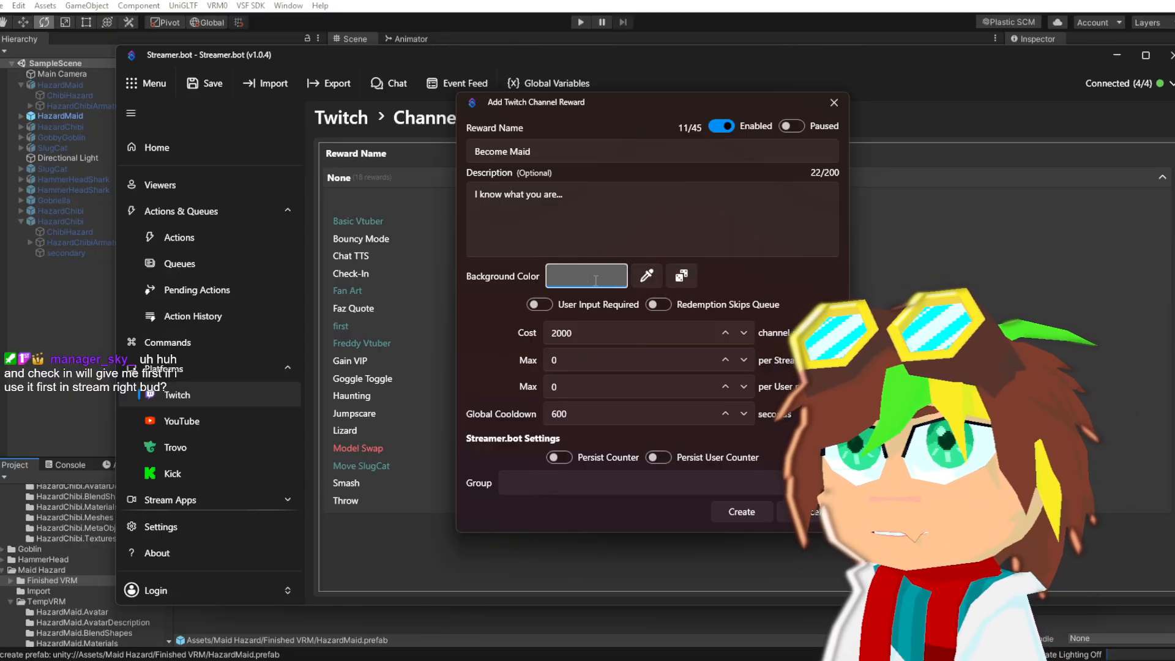
click(678, 276)
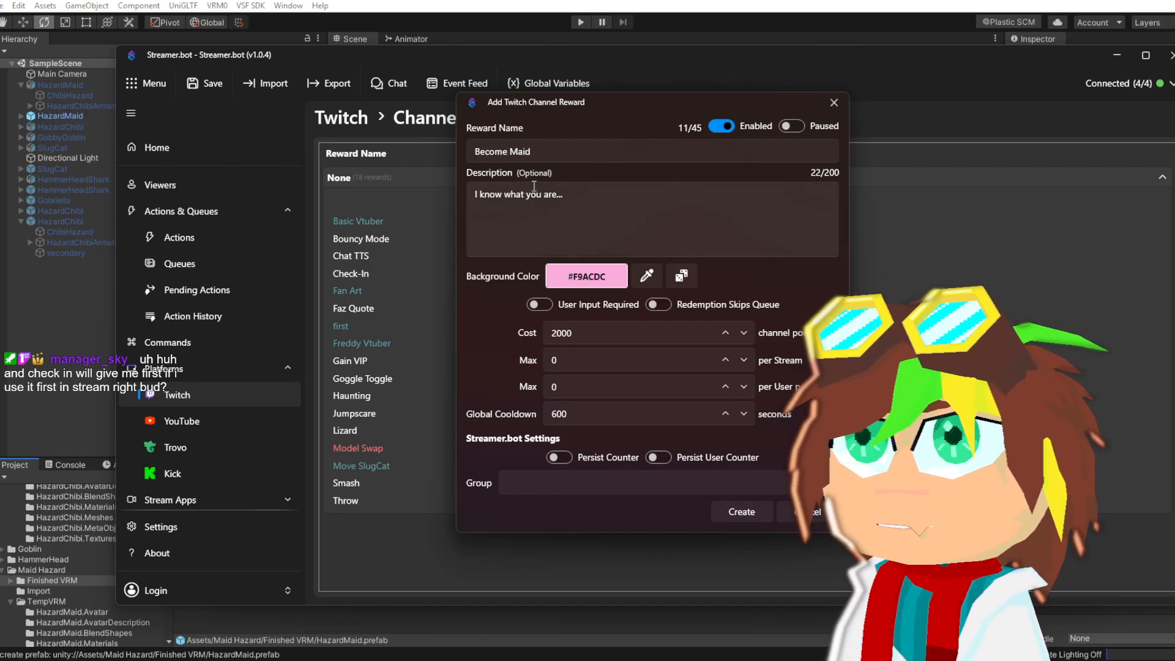
click(738, 512)
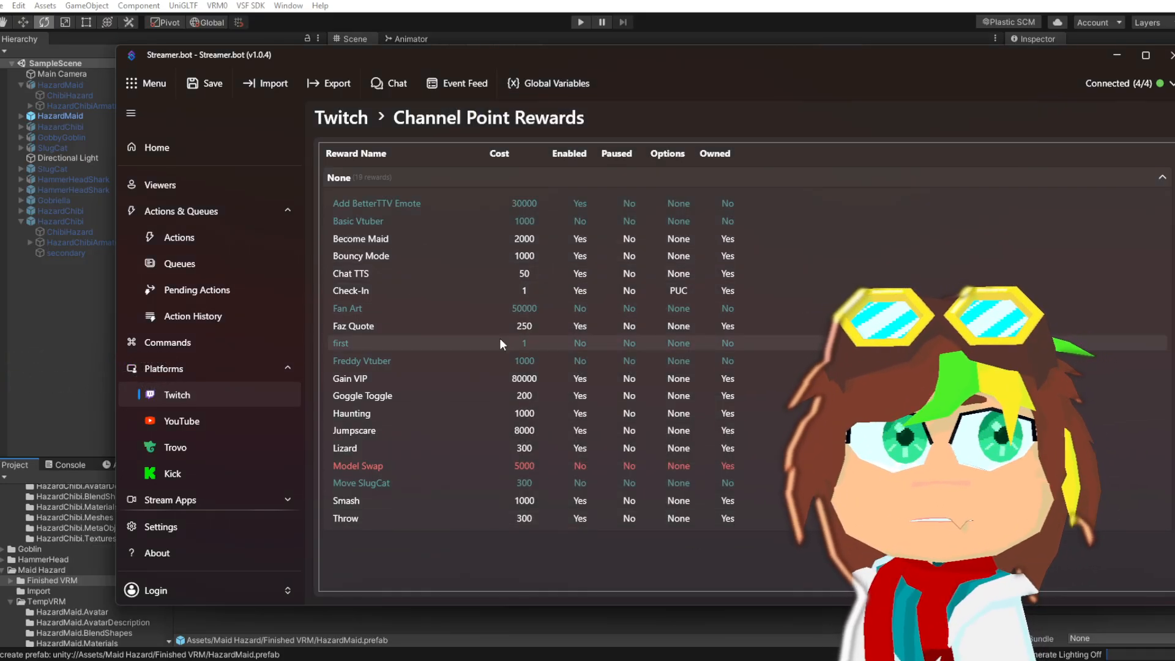
Edit the Become Maid reward to a global cooldown of 0 seconds and save the Streamer.bot settings
double_click(460, 240)
double_click(600, 415)
text(0)
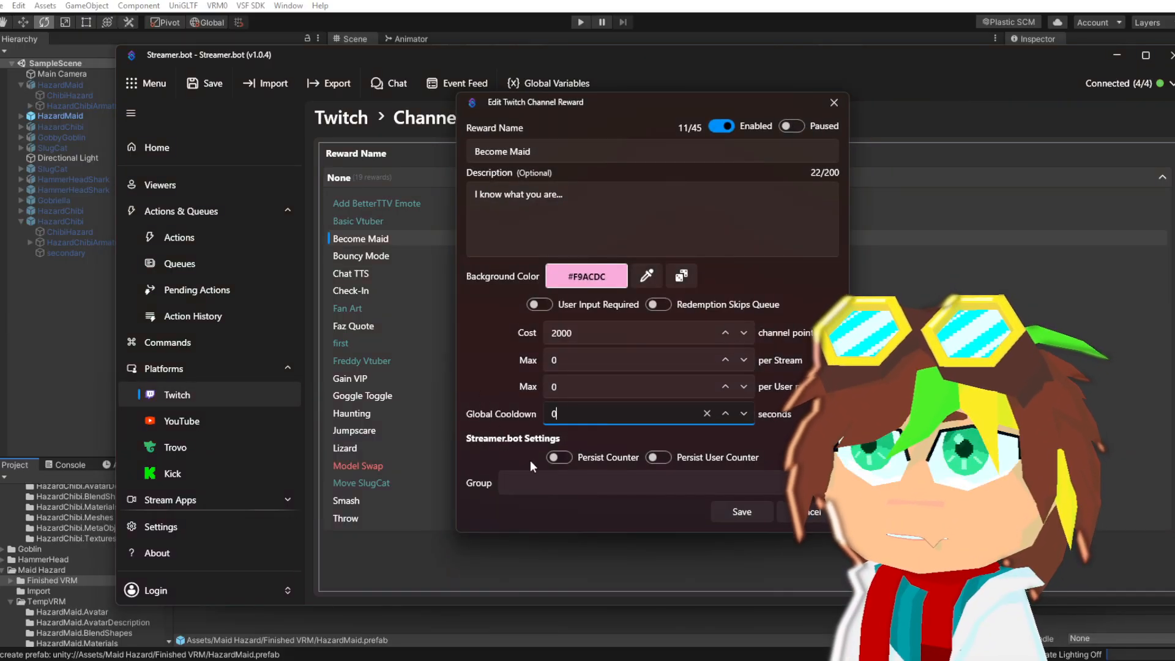
click(750, 513)
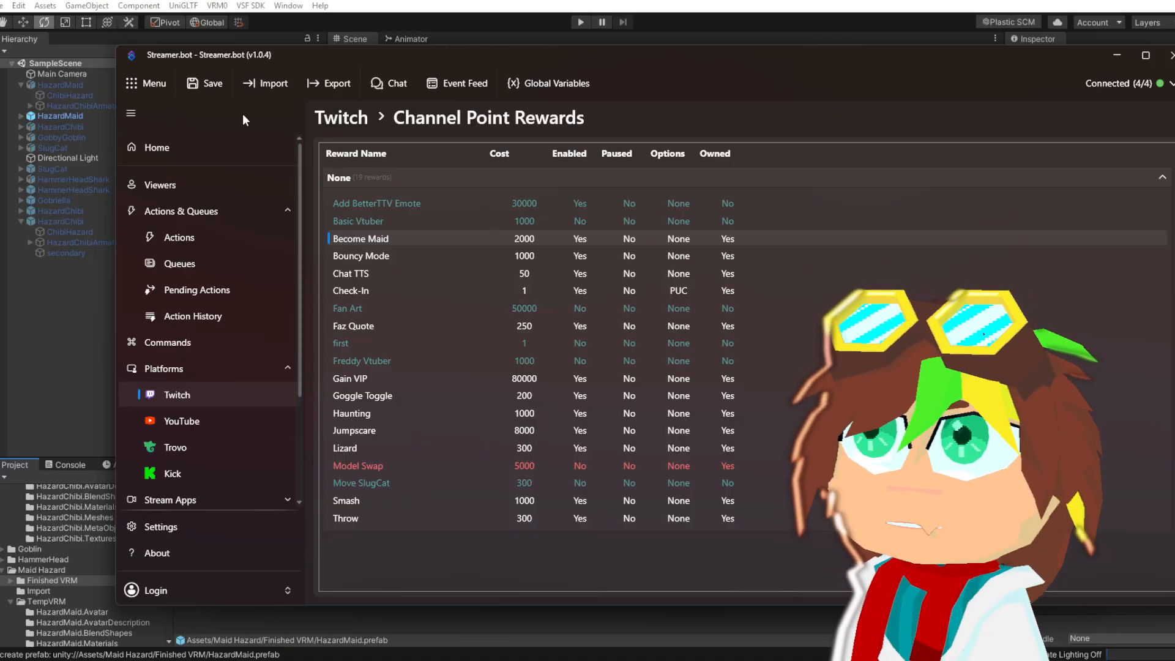
click(212, 83)
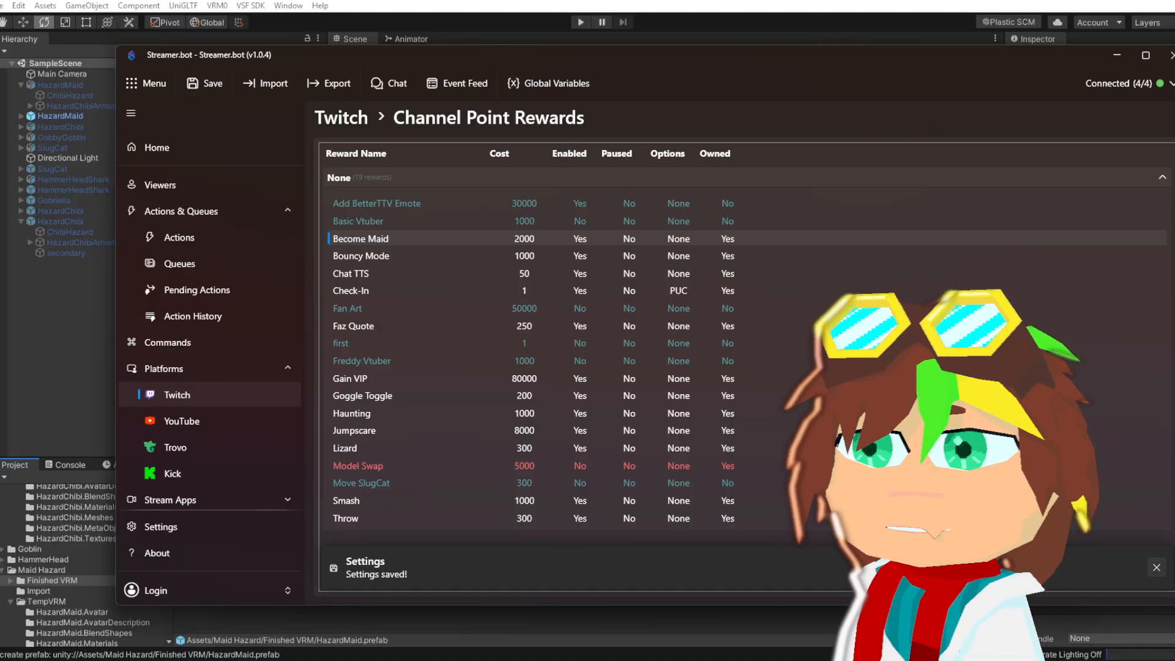
Switch back to the Warudo Editor and save the Stream Scene
key(alt+Tab)
key(alt+Tab)
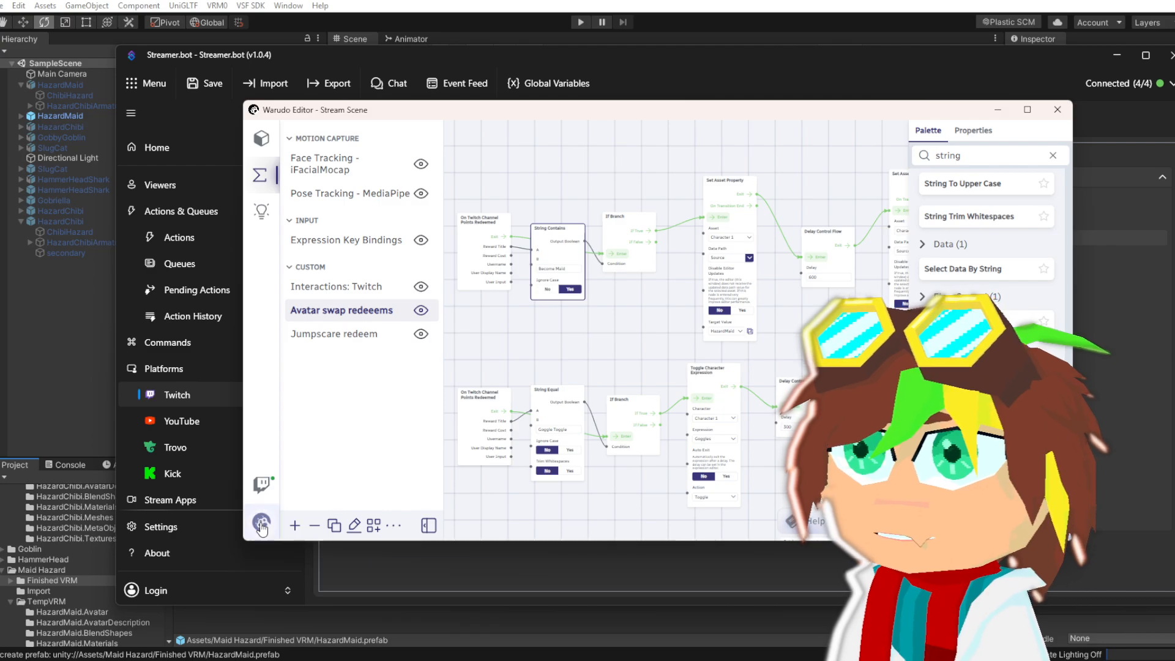
click(261, 523)
click(295, 212)
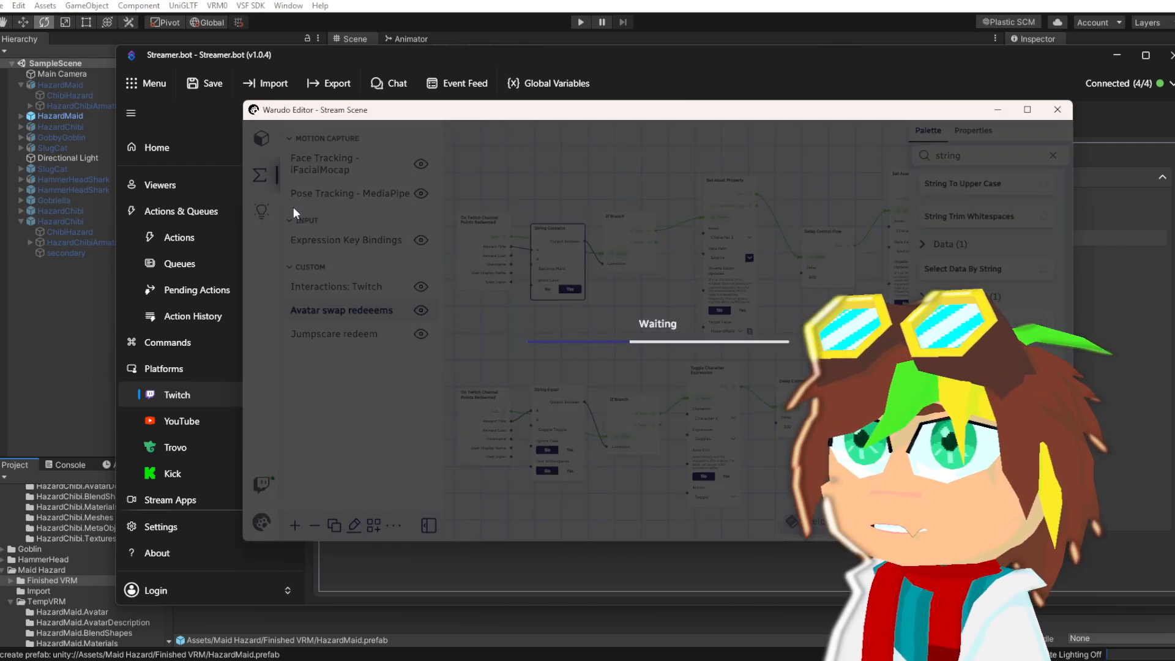
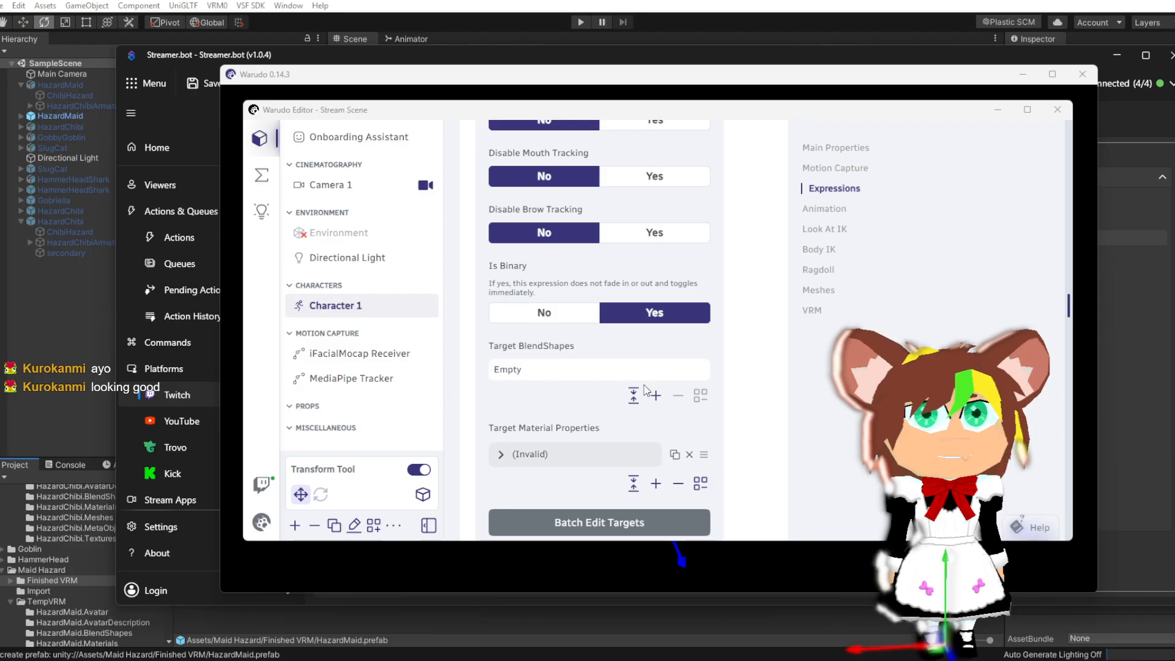
In the Ears expression, assign the Ears Transparency material and its _Color property to the invalid target material property
scroll(738, 413, up, 3)
scroll(739, 420, down, 3)
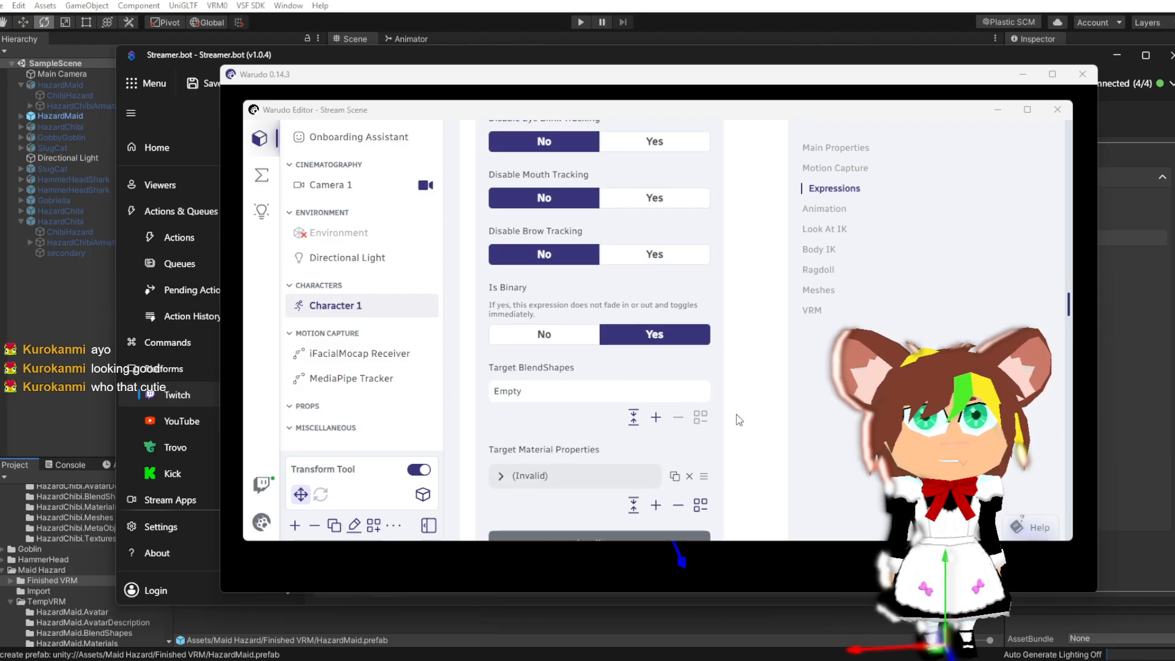
scroll(736, 414, down, 1)
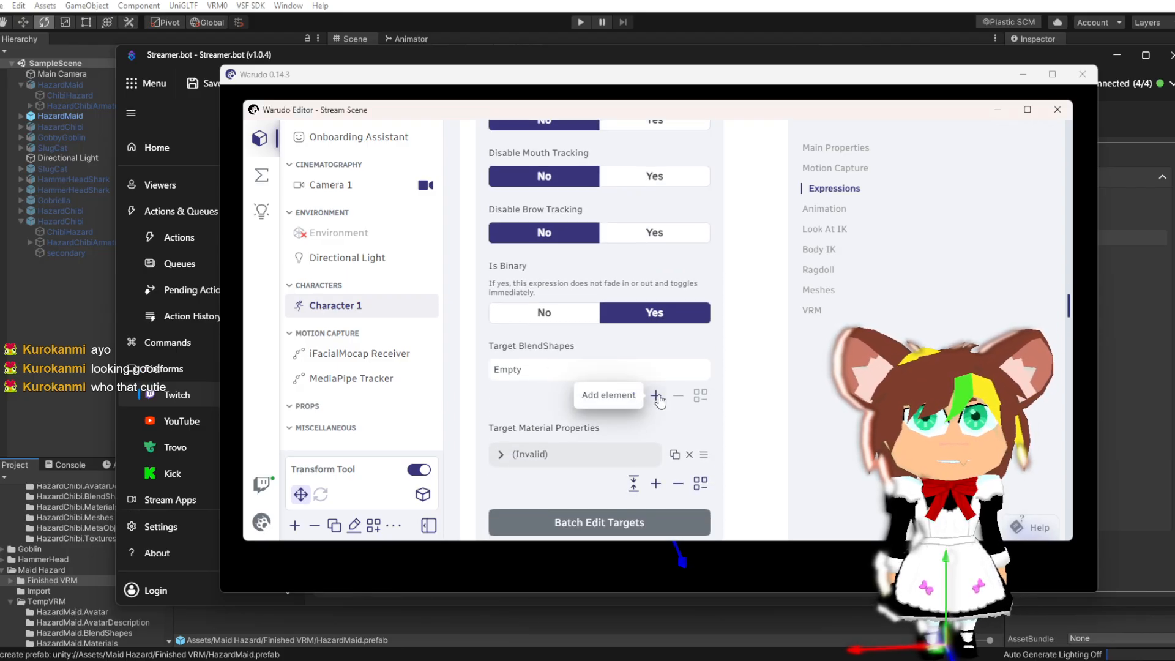
click(556, 465)
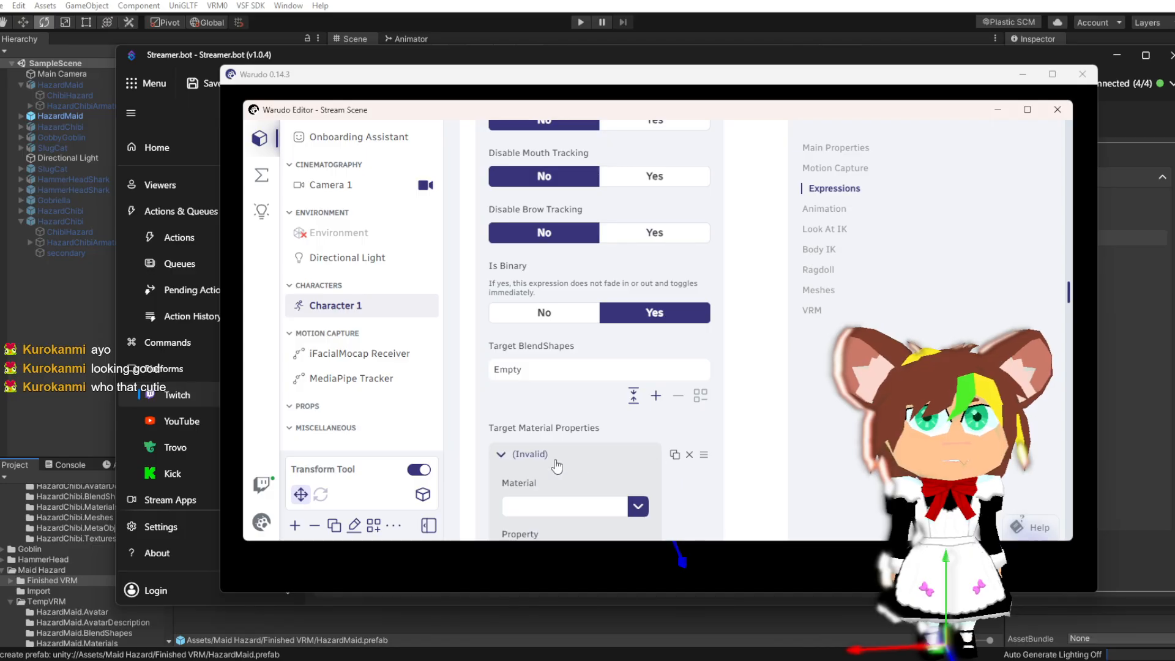
scroll(556, 466, down, 4)
click(637, 309)
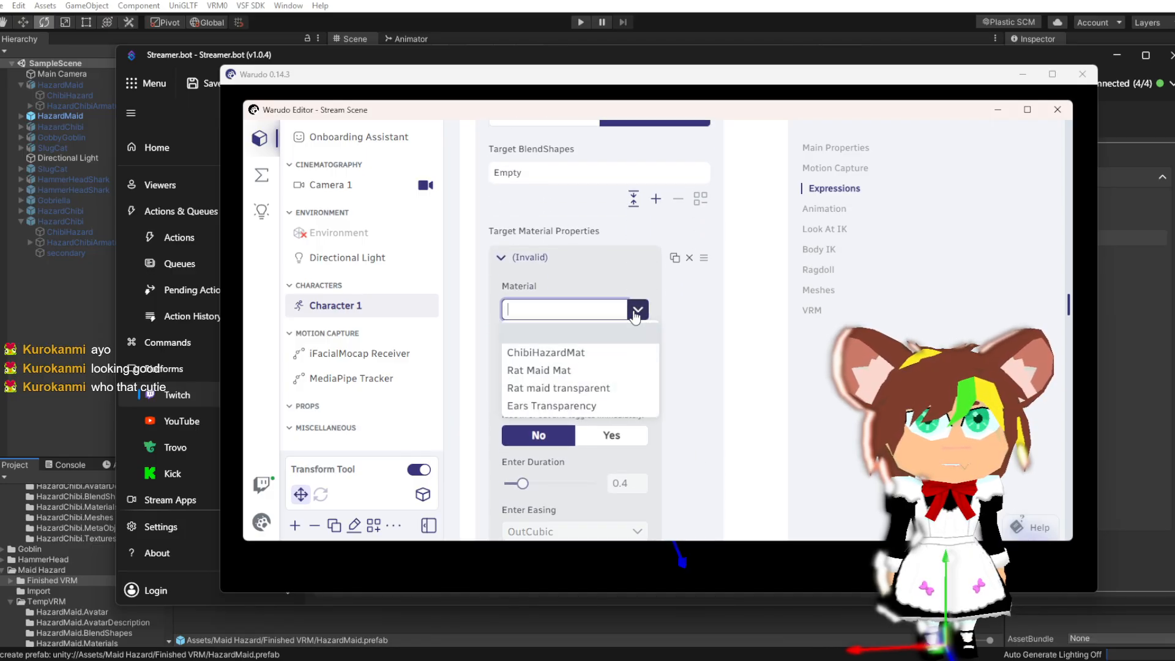
click(590, 406)
click(637, 361)
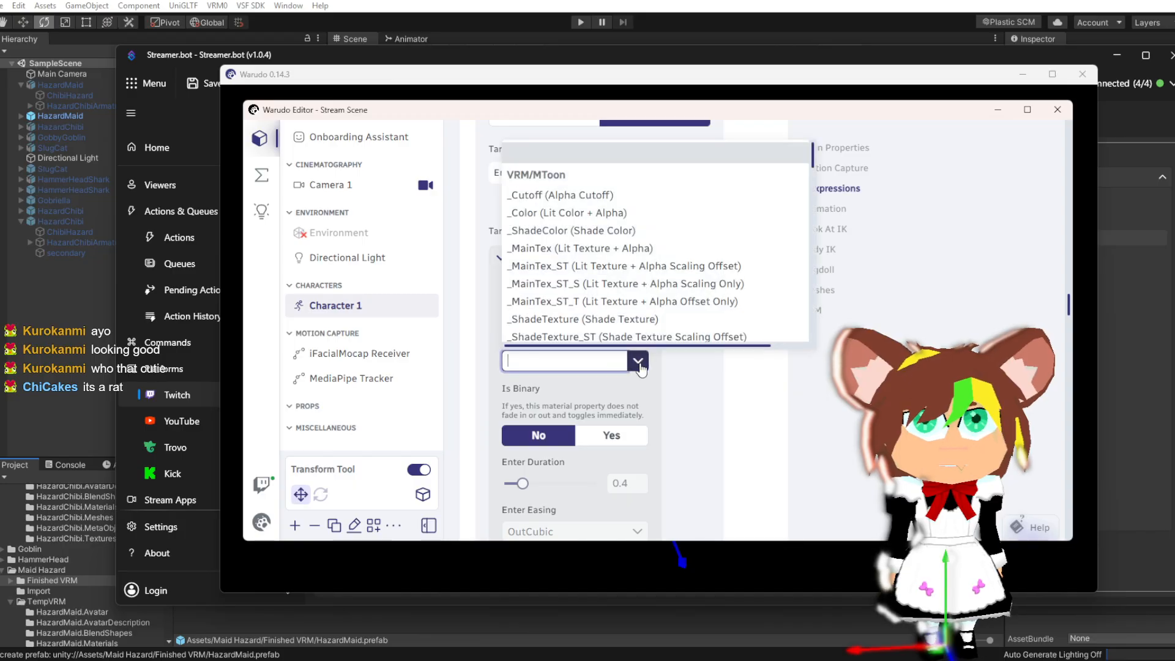
click(558, 214)
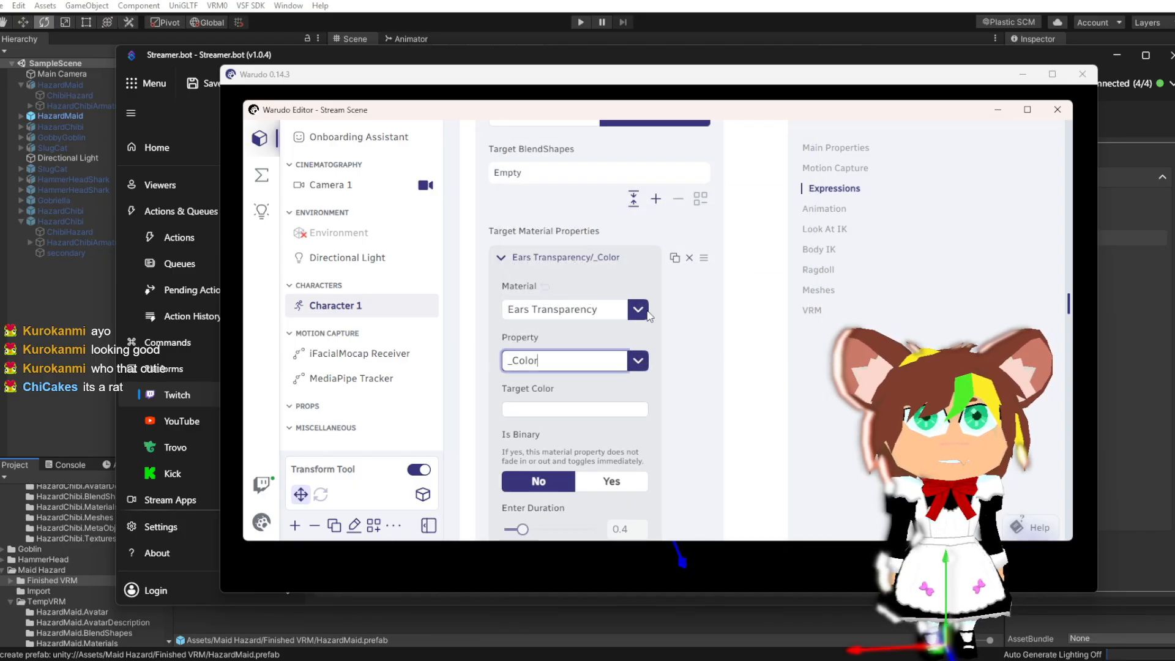
Make the Ears Transparency target color fully transparent, set the property's Is Binary to Yes, and collapse its entry
click(593, 409)
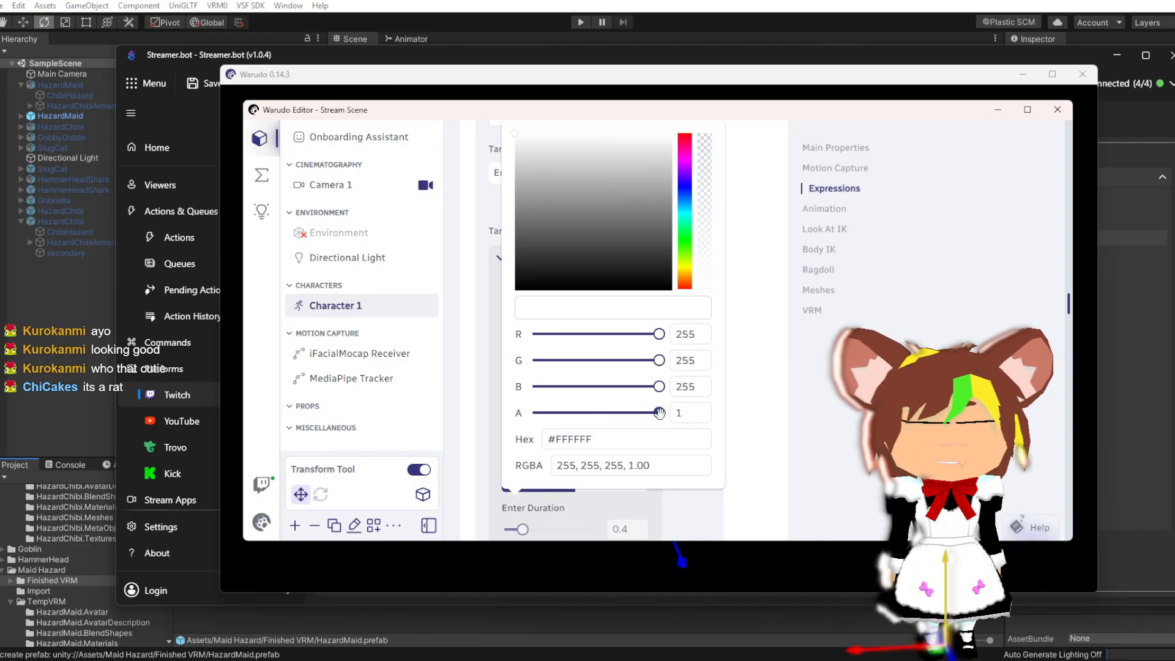
drag(660, 413, 530, 413)
click(769, 452)
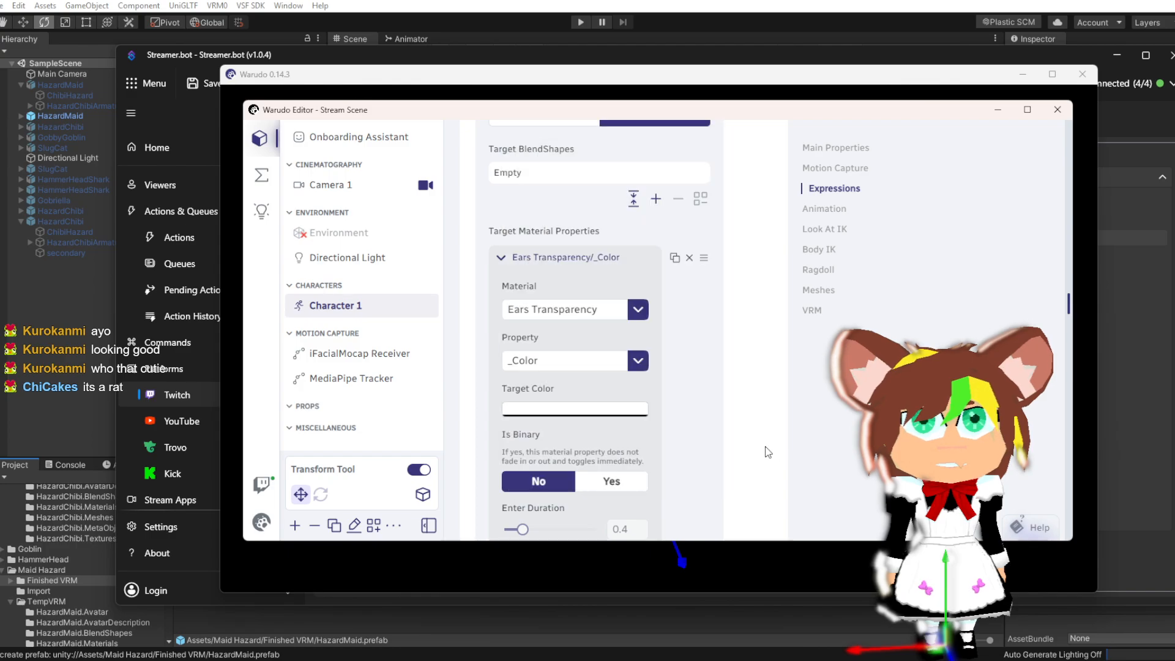
scroll(699, 435, down, 2)
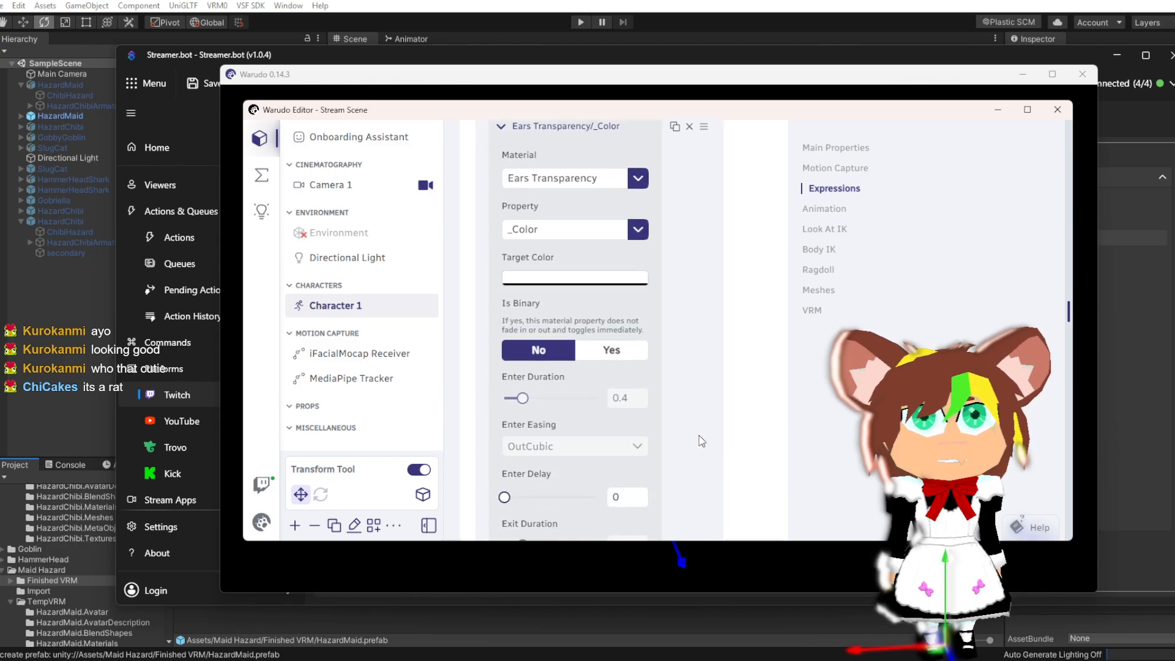
click(636, 356)
scroll(703, 386, up, 6)
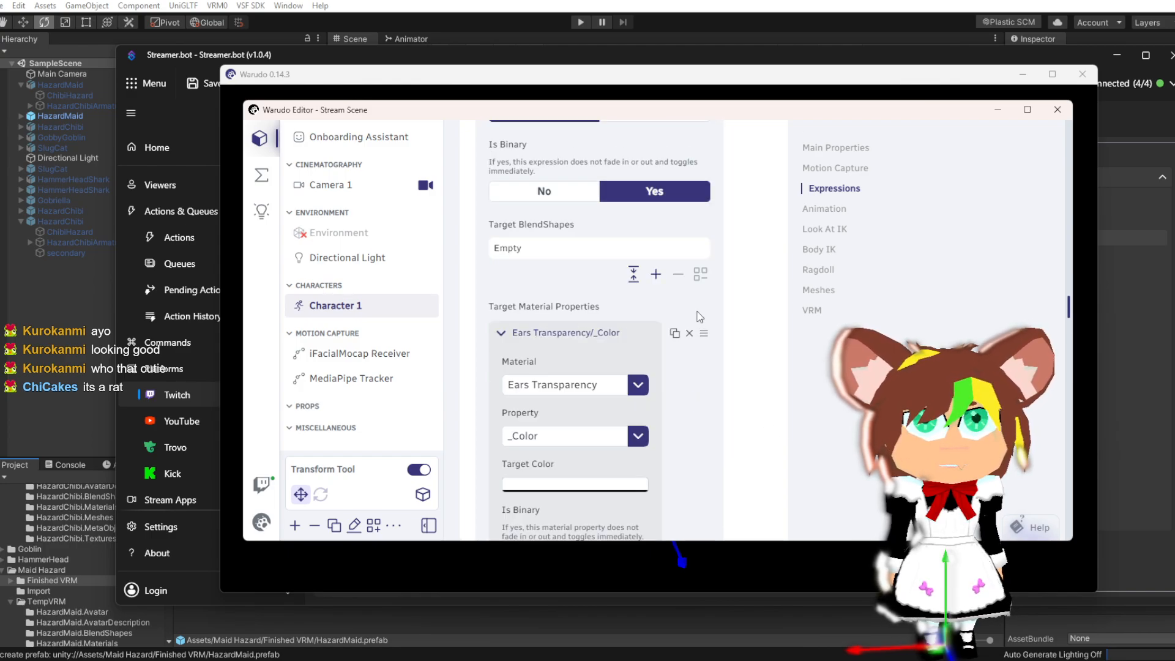
scroll(748, 399, down, 2)
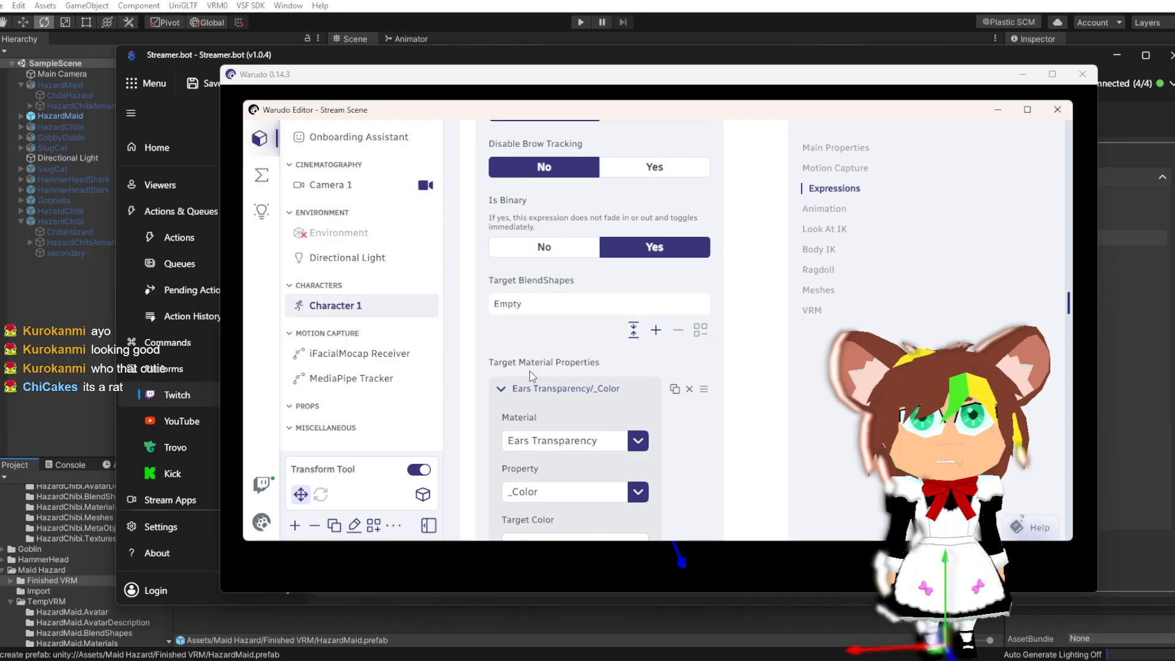
click(501, 388)
Review the Ears expression's settings alongside the preceding expression and the section below, and collapse the Ears entry
scroll(746, 428, down, 2)
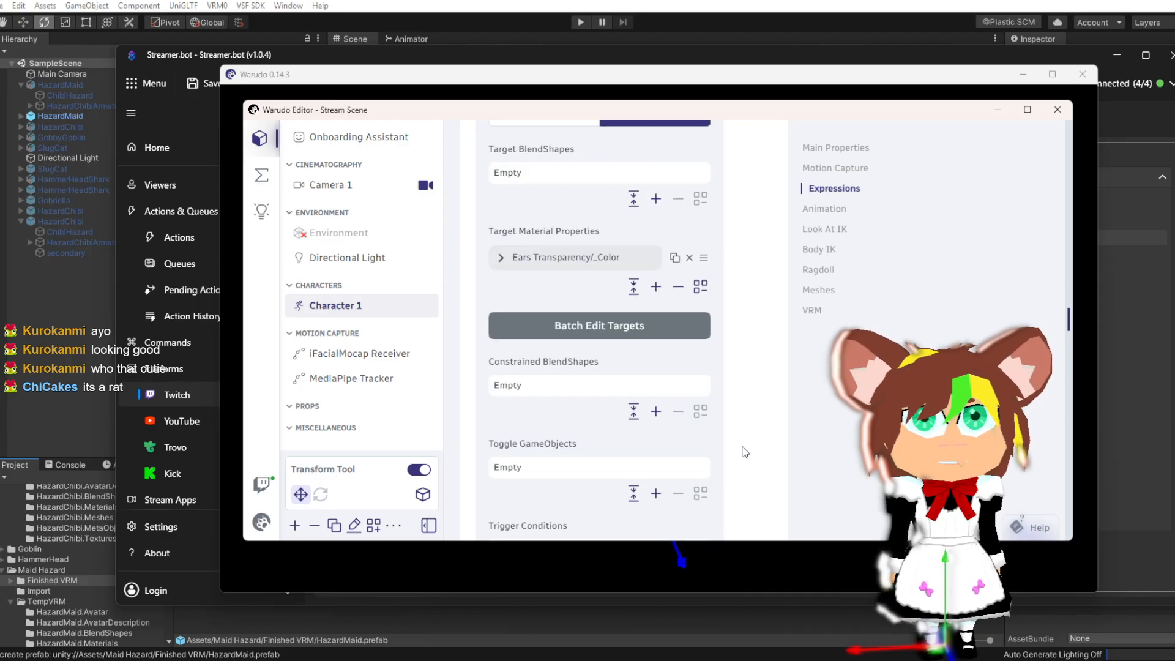
scroll(744, 447, down, 3)
scroll(744, 453, up, 10)
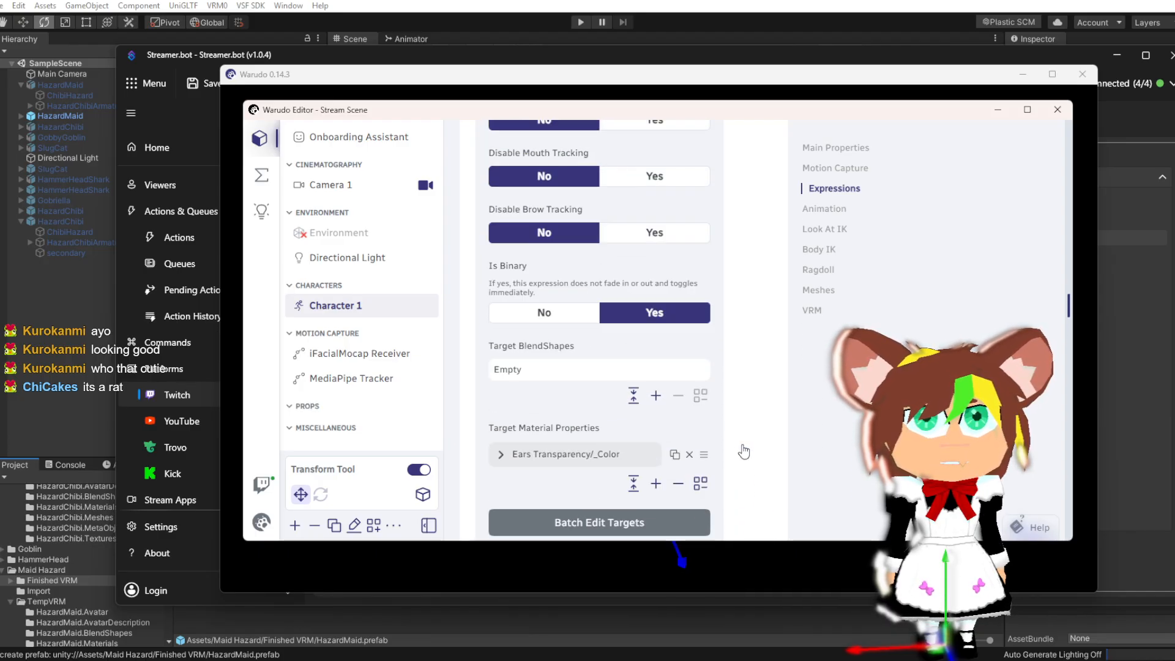
scroll(743, 451, up, 2)
scroll(728, 441, down, 8)
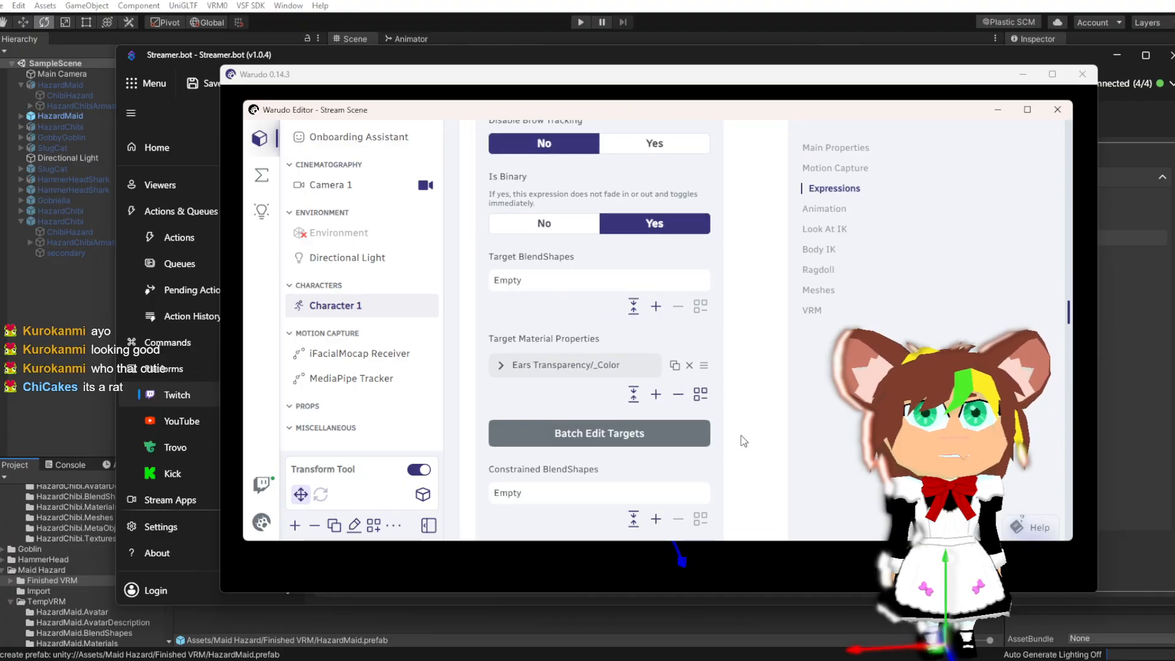
scroll(710, 430, down, 4)
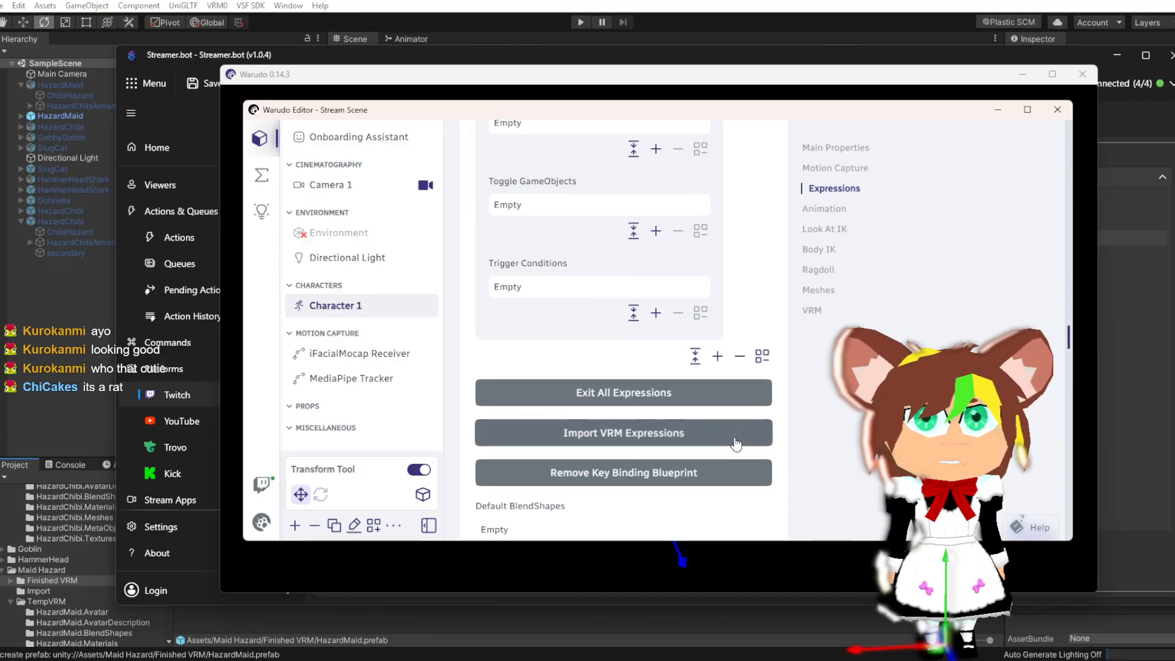
scroll(738, 436, up, 5)
scroll(737, 432, up, 8)
scroll(729, 434, down, 2)
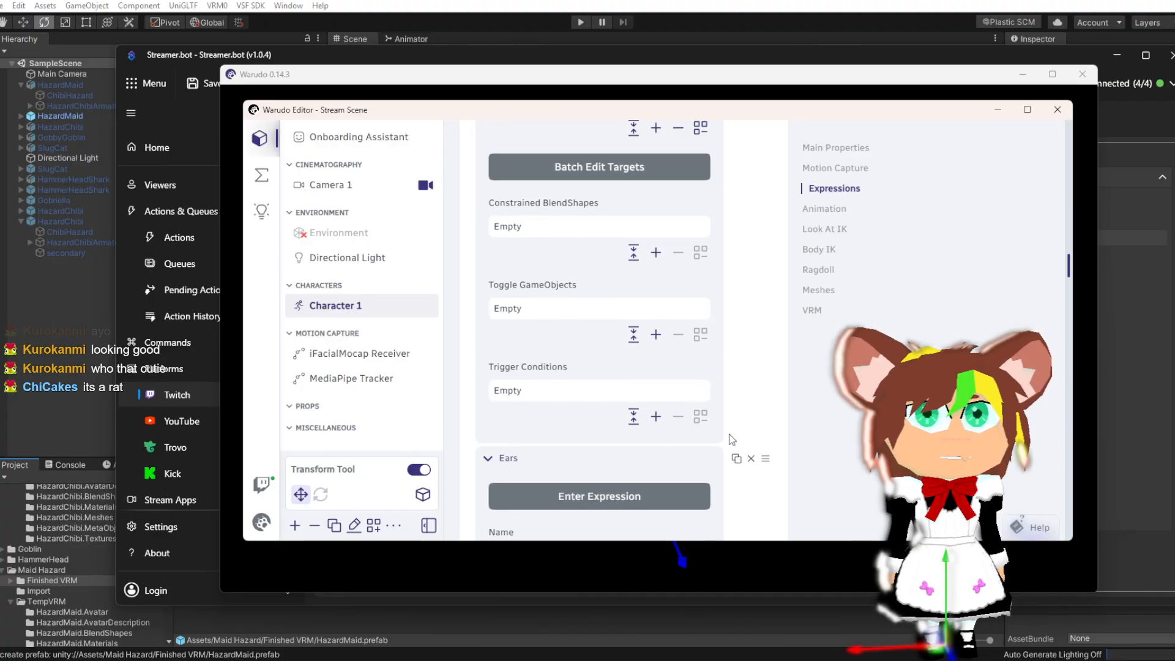
scroll(734, 433, up, 4)
scroll(770, 434, down, 4)
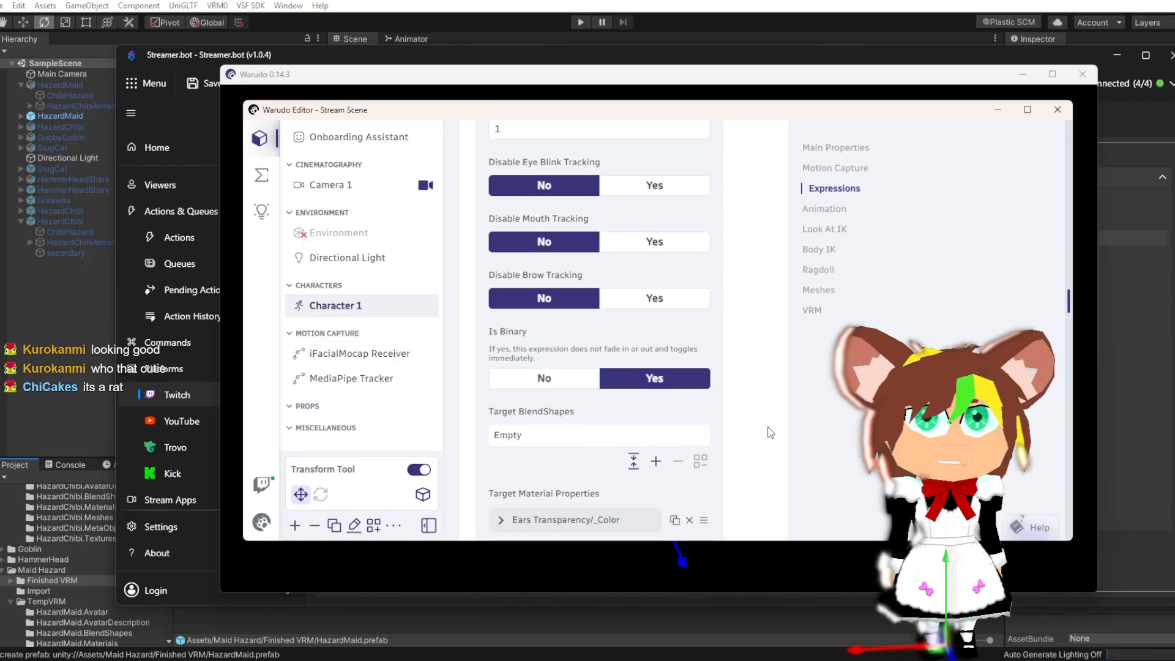
scroll(770, 433, down, 1)
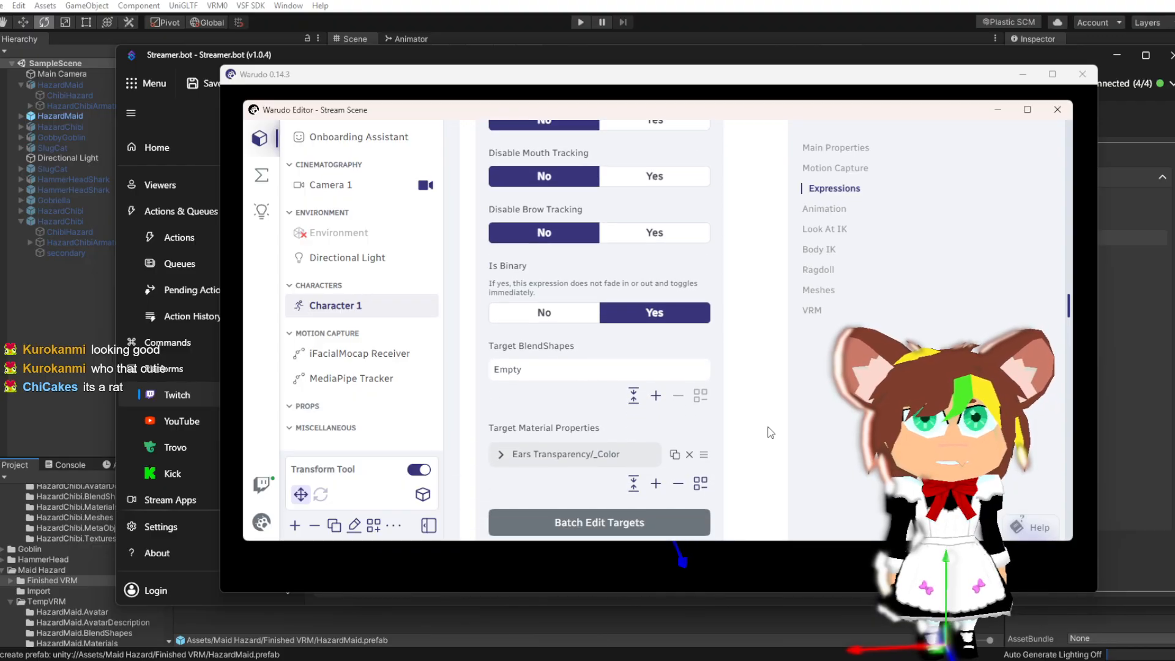
scroll(756, 432, down, 2)
scroll(754, 427, down, 2)
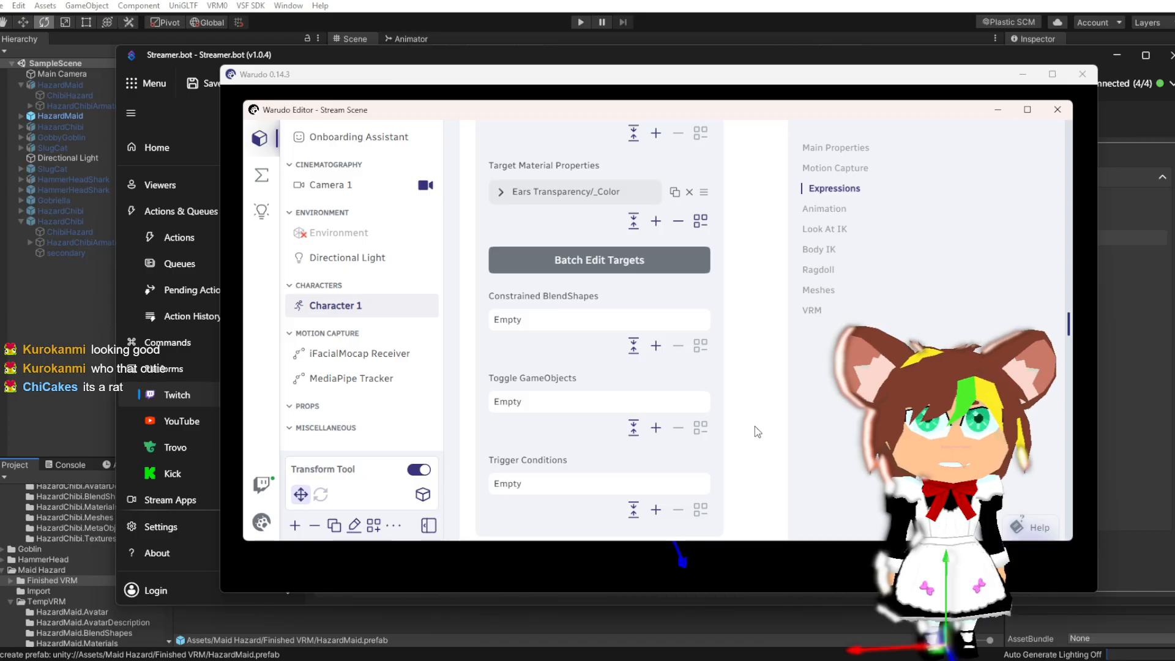
scroll(754, 426, down, 2)
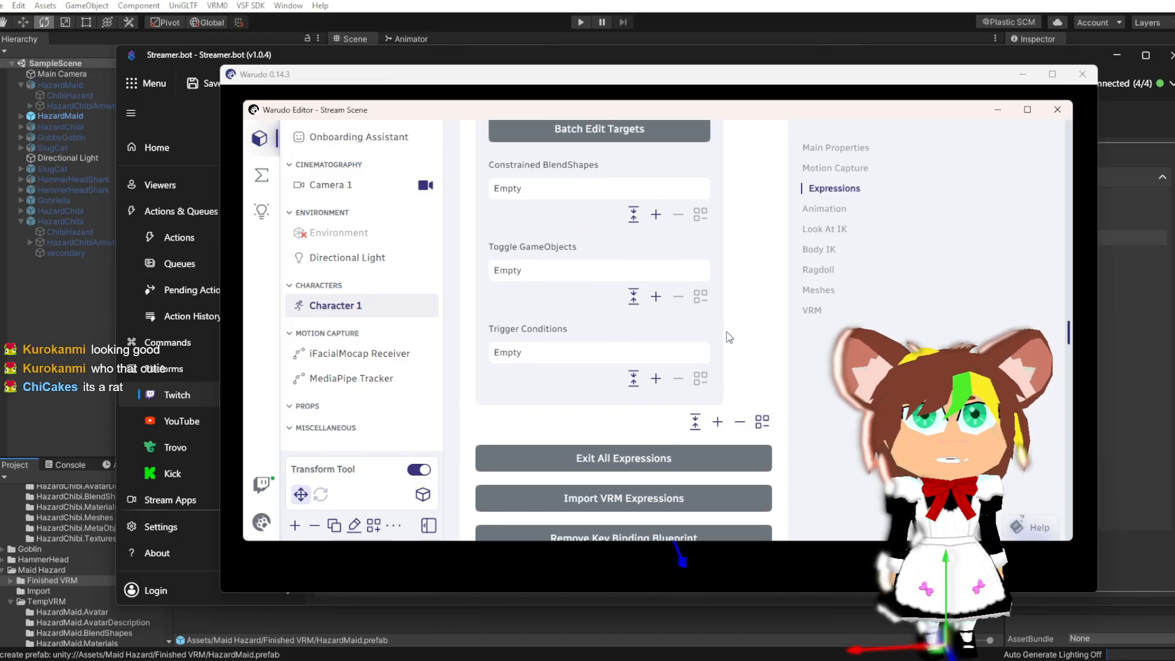
scroll(752, 379, up, 1)
scroll(751, 380, up, 3)
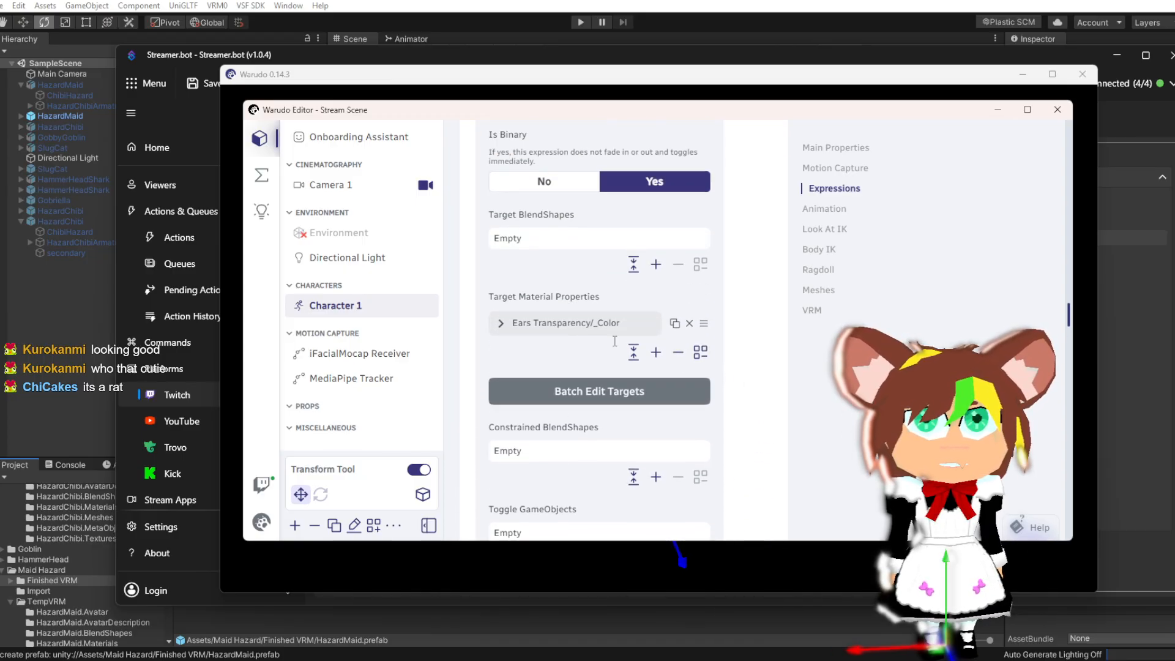
scroll(465, 370, up, 8)
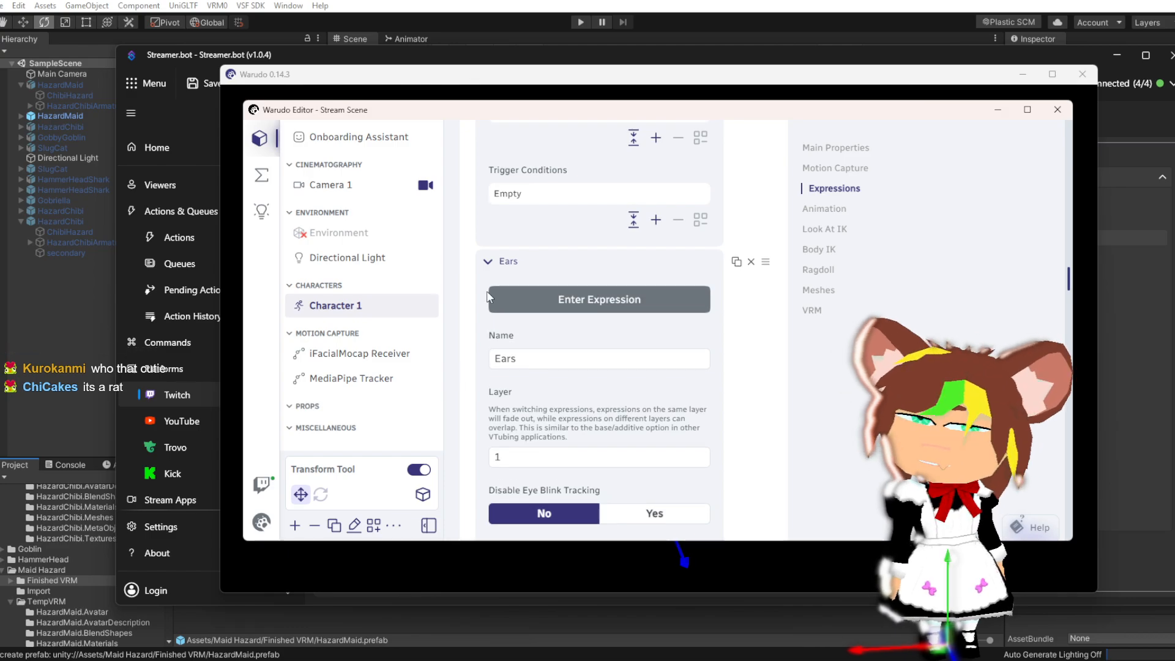
click(487, 269)
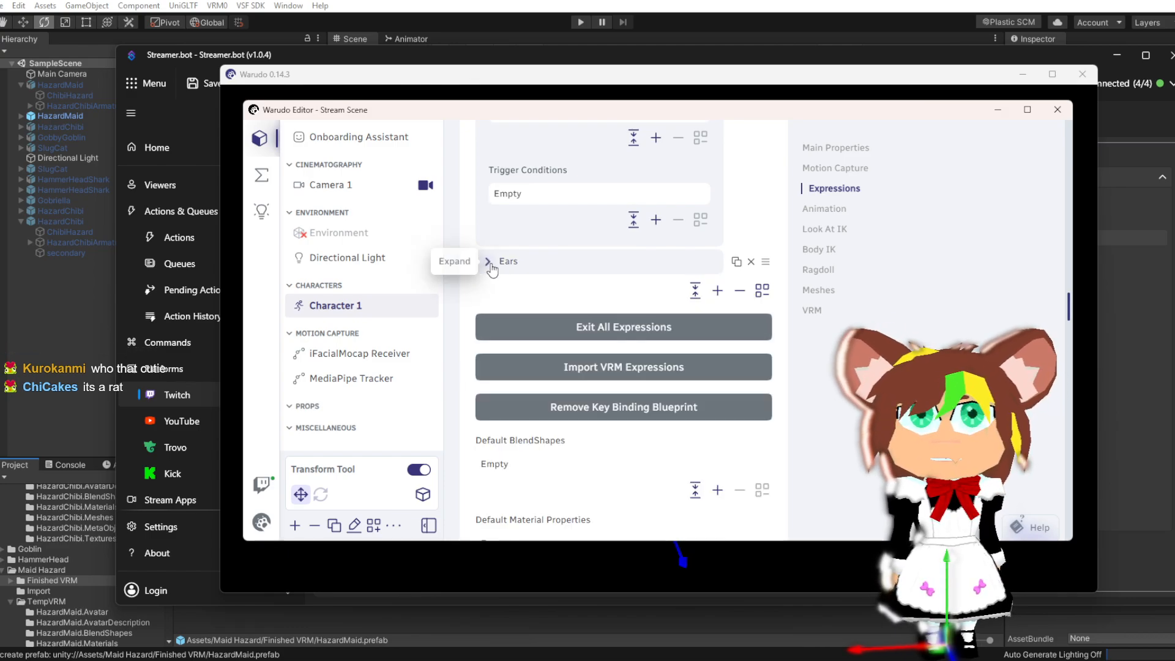
Open the blueprints and look over the node chains in the Avatar swap redeeems blueprint
click(261, 175)
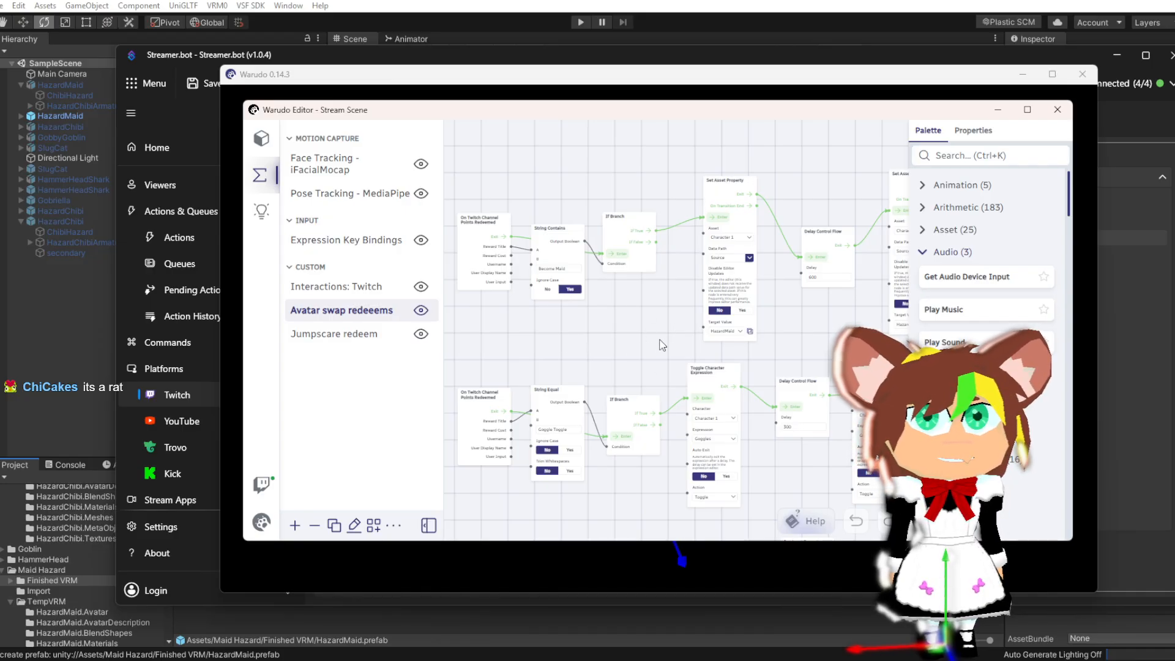
drag(560, 338, 516, 343)
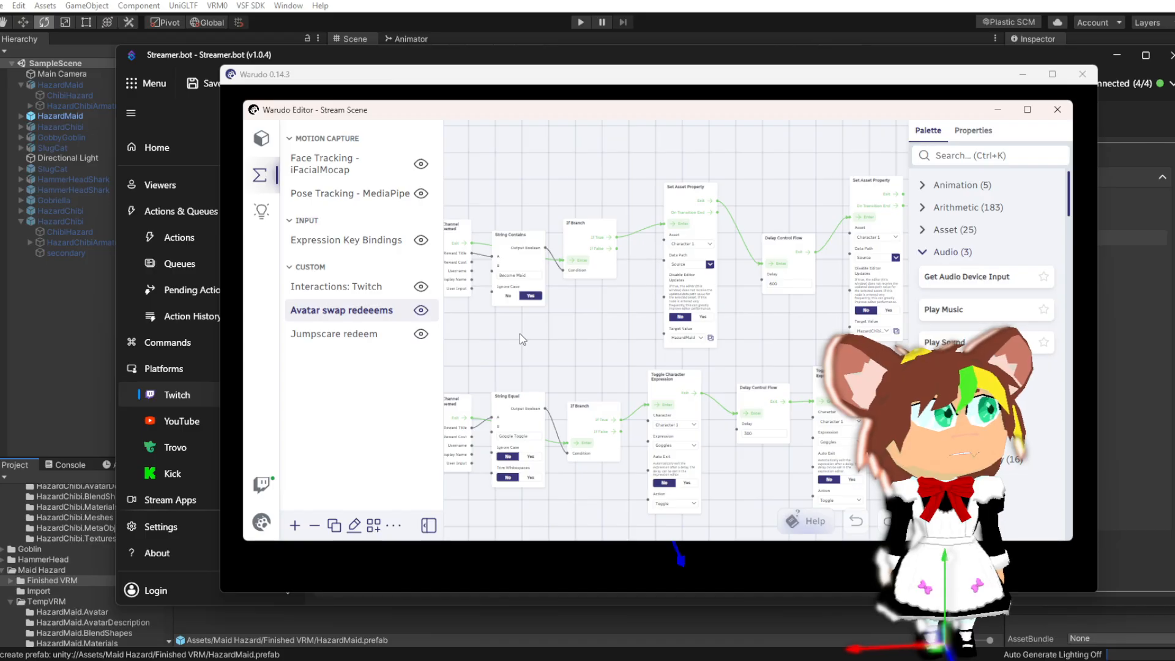
mouse_move(792, 337)
mouse_down()
mouse_move(618, 339)
mouse_move(797, 319)
mouse_up()
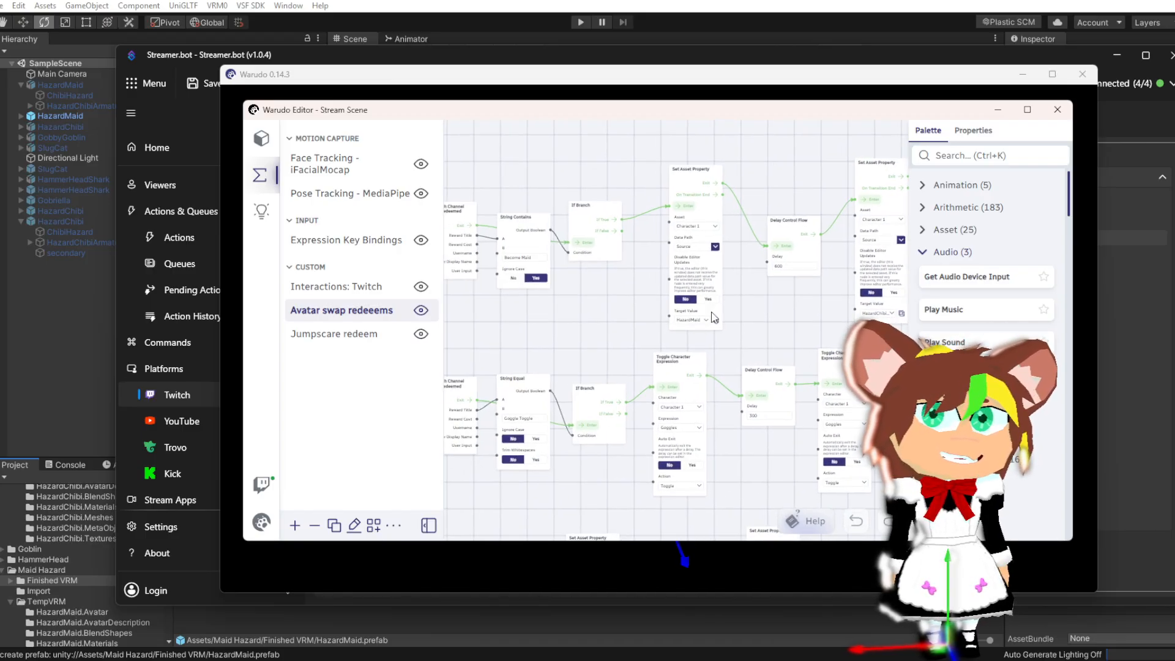
Open the Expression Key Bindings blueprint and examine its keystroke, toggle expression and character reset nodes
click(345, 245)
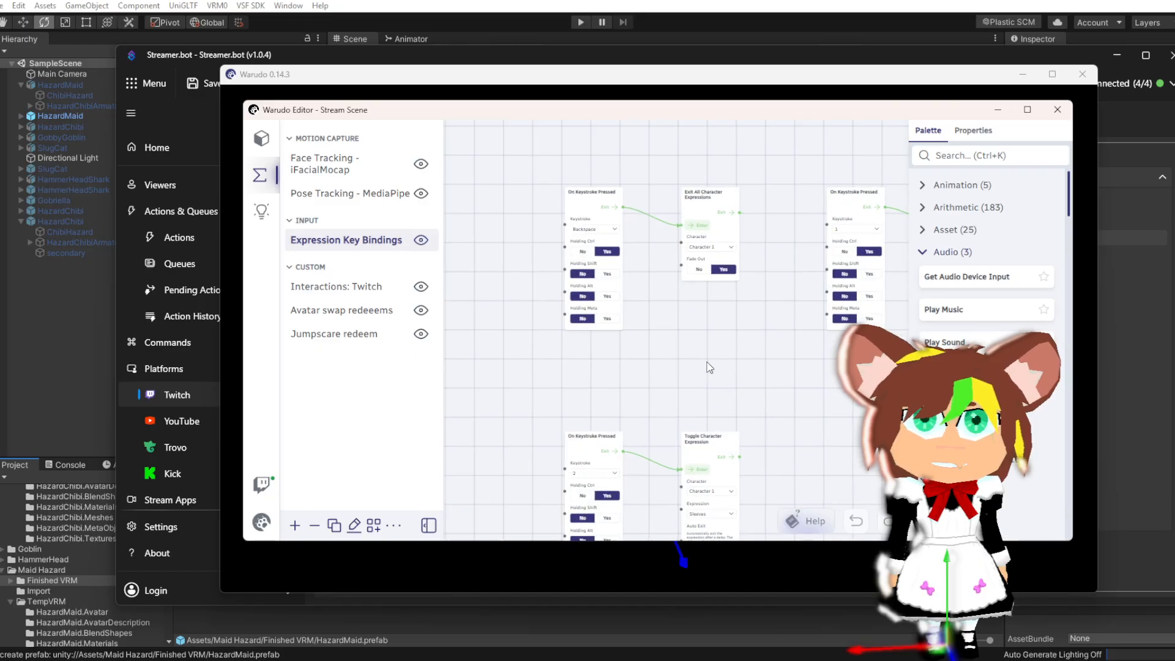
drag(707, 388, 611, 343)
scroll(612, 343, down, 1)
drag(741, 523, 725, 316)
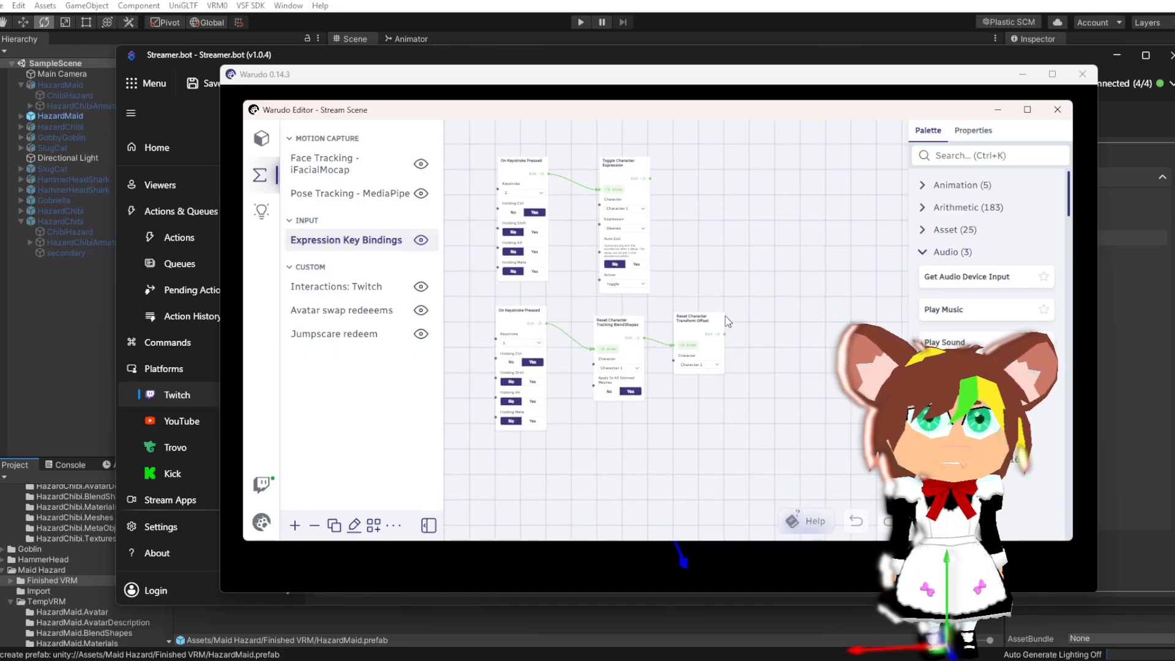
scroll(559, 450, up, 3)
drag(555, 361, 597, 487)
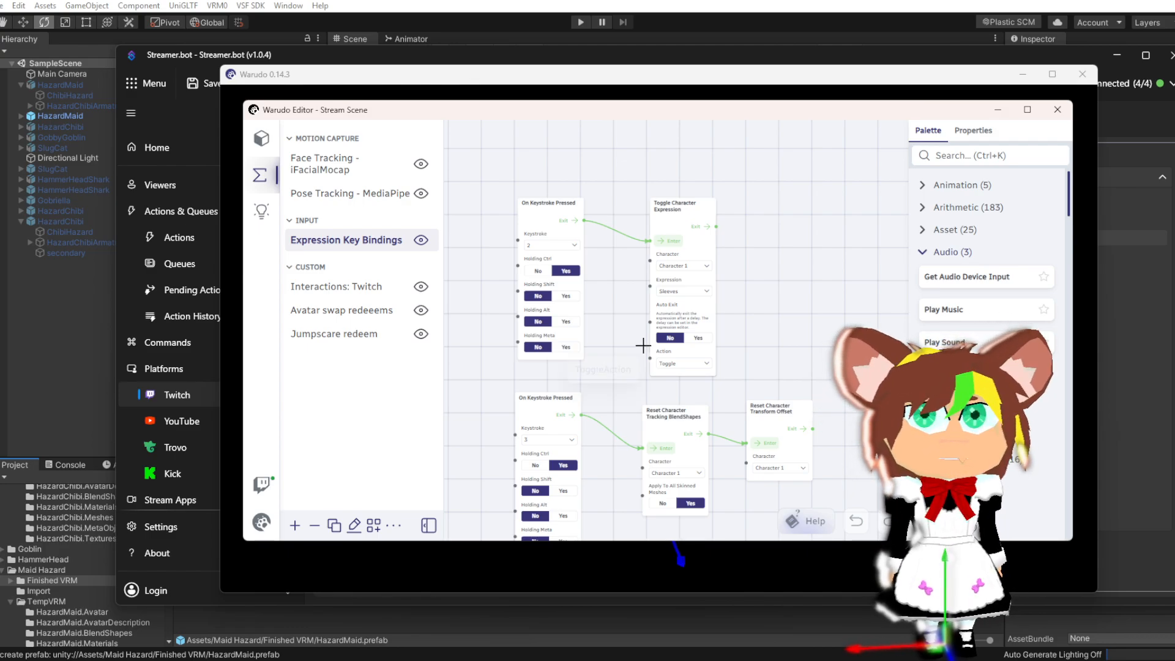
mouse_move(604, 293)
mouse_down()
mouse_move(620, 342)
mouse_move(604, 247)
mouse_move(605, 290)
mouse_up()
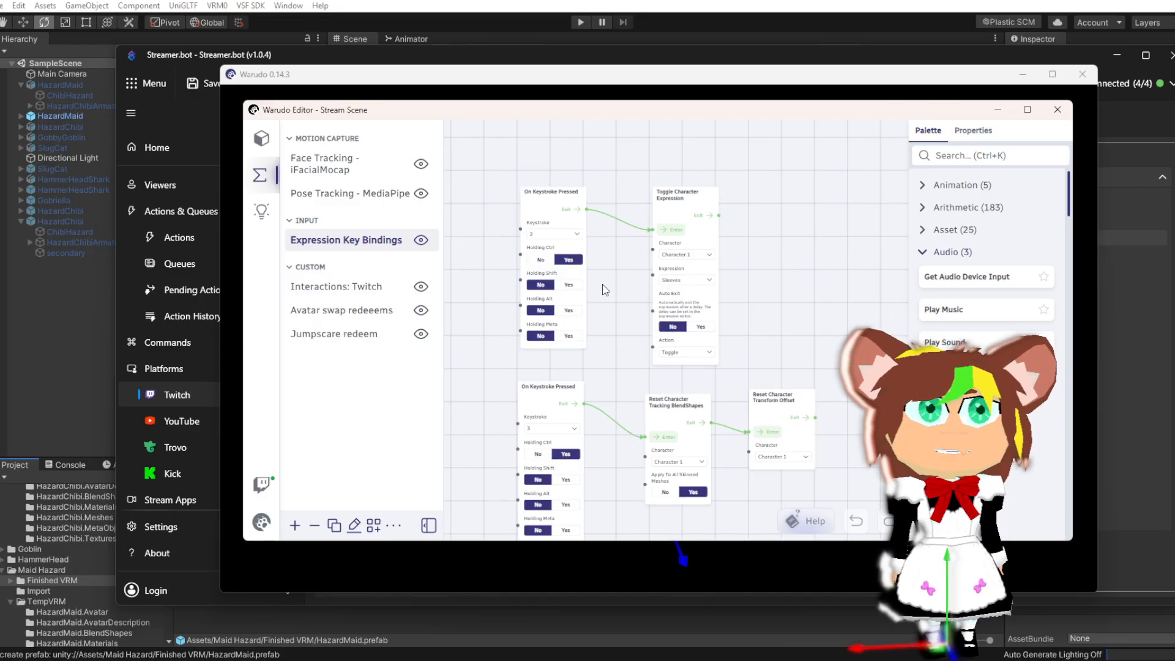
Search the node palette for "model" and "character", and look through the character-related nodes
click(980, 151)
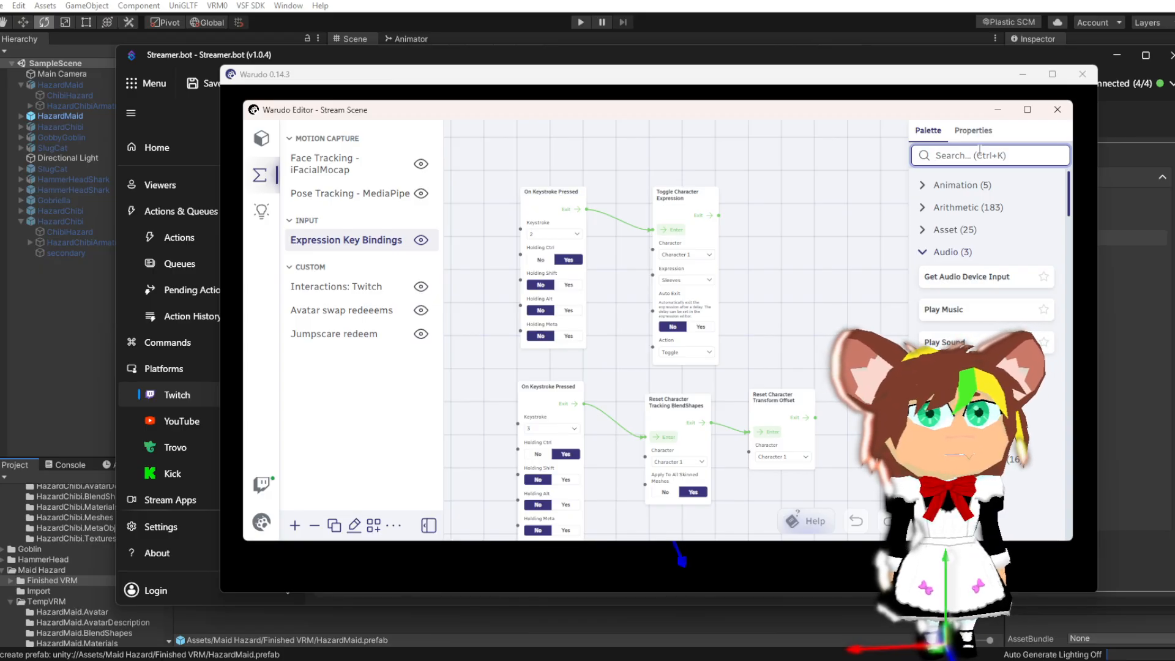
text(model)
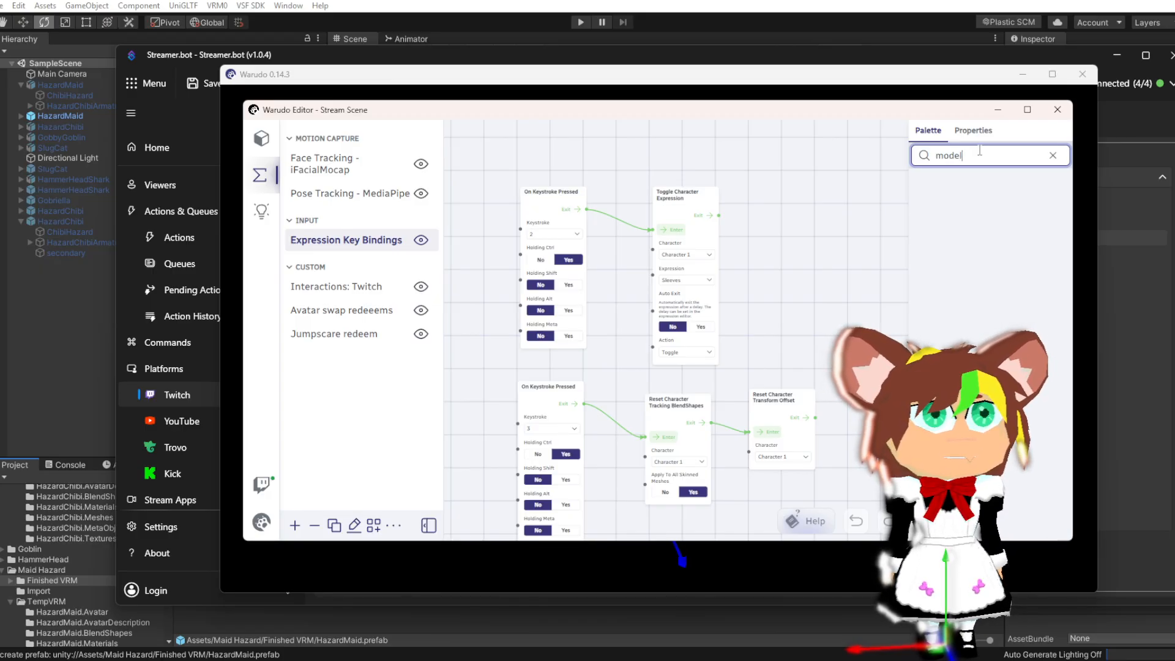
key(BackSpace)
key(BackSpace)
key(BackSpace)
key(BackSpace)
key(BackSpace)
text(character)
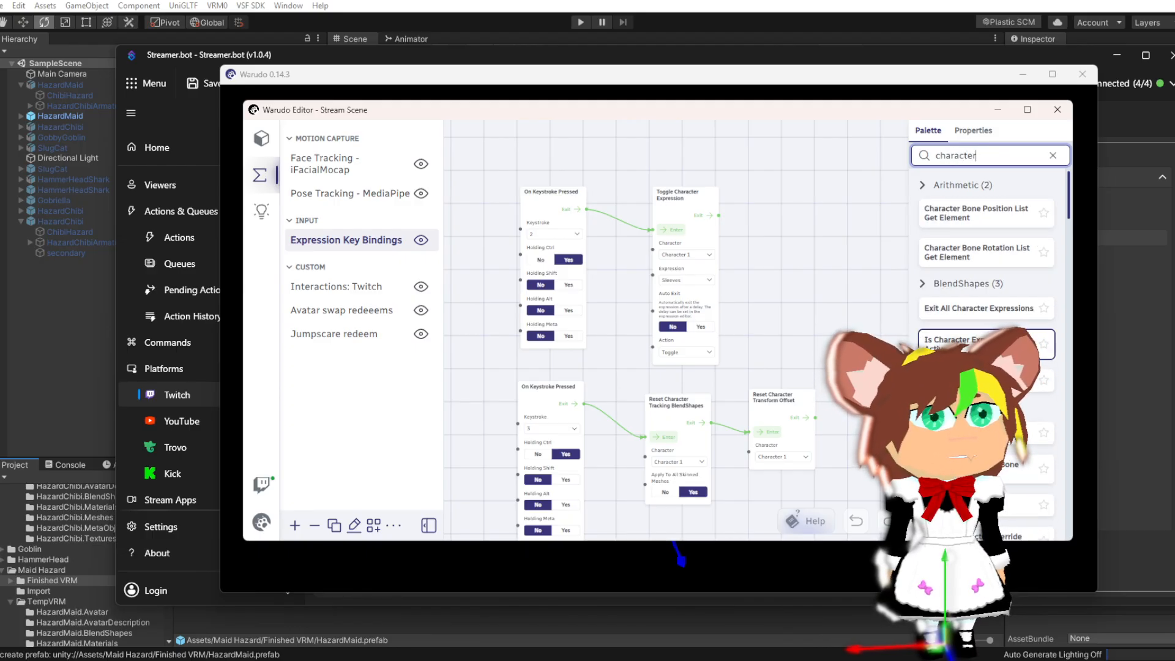
scroll(1033, 391, down, 3)
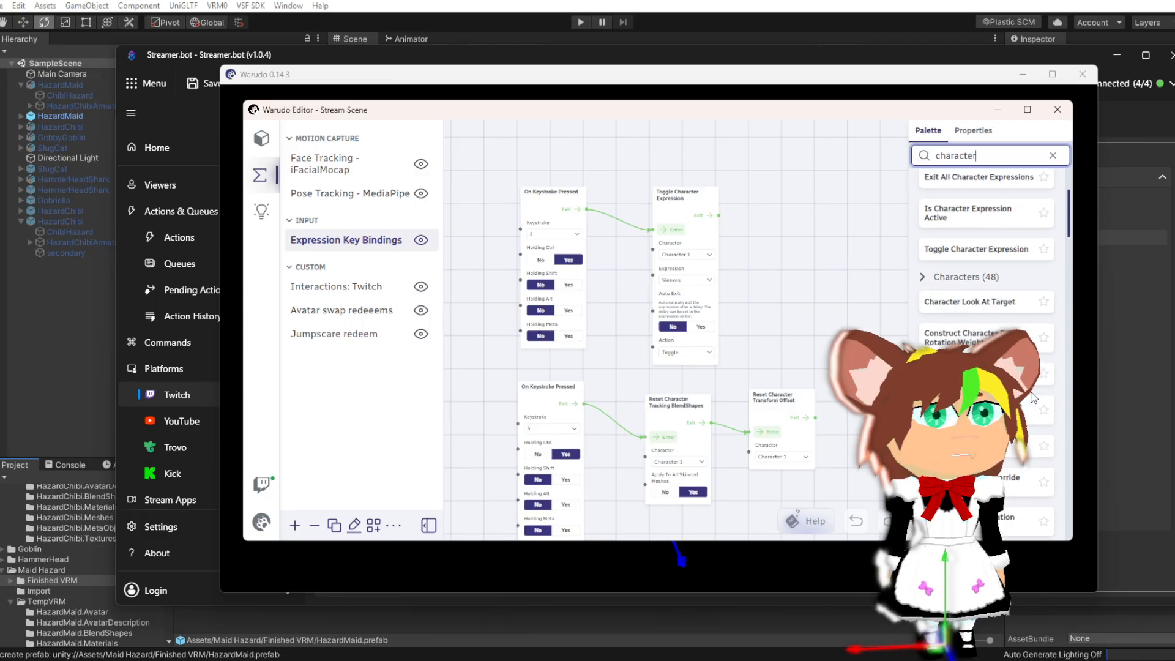
scroll(1034, 391, down, 3)
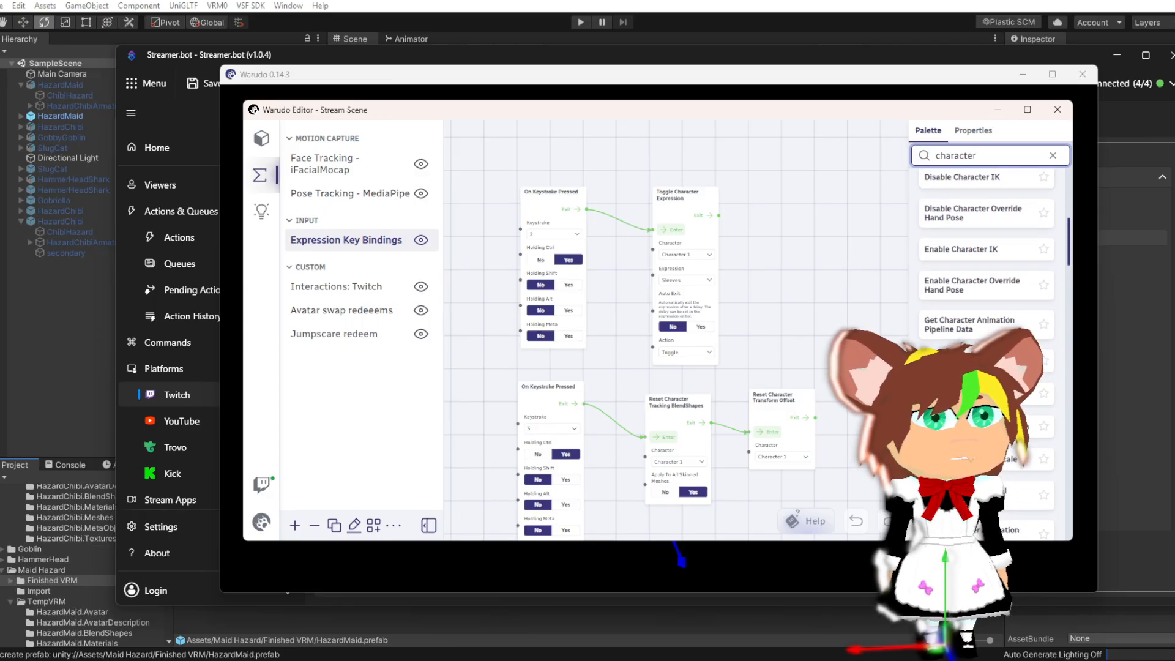
scroll(1034, 392, down, 5)
scroll(1034, 392, down, 6)
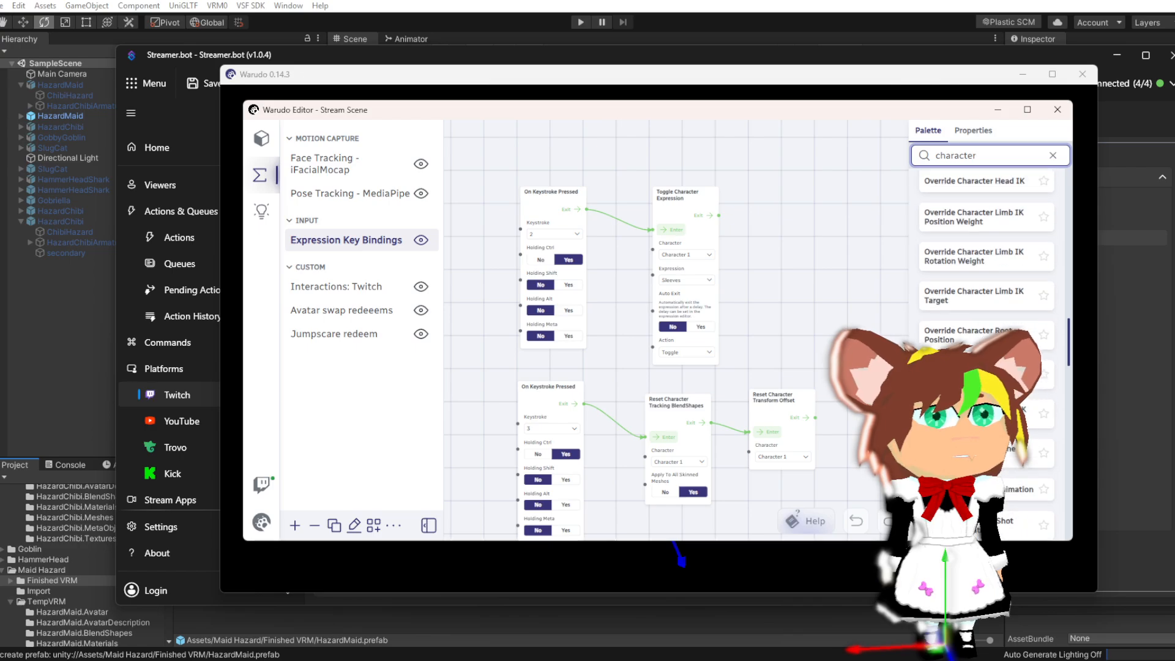
scroll(1015, 325, up, 2)
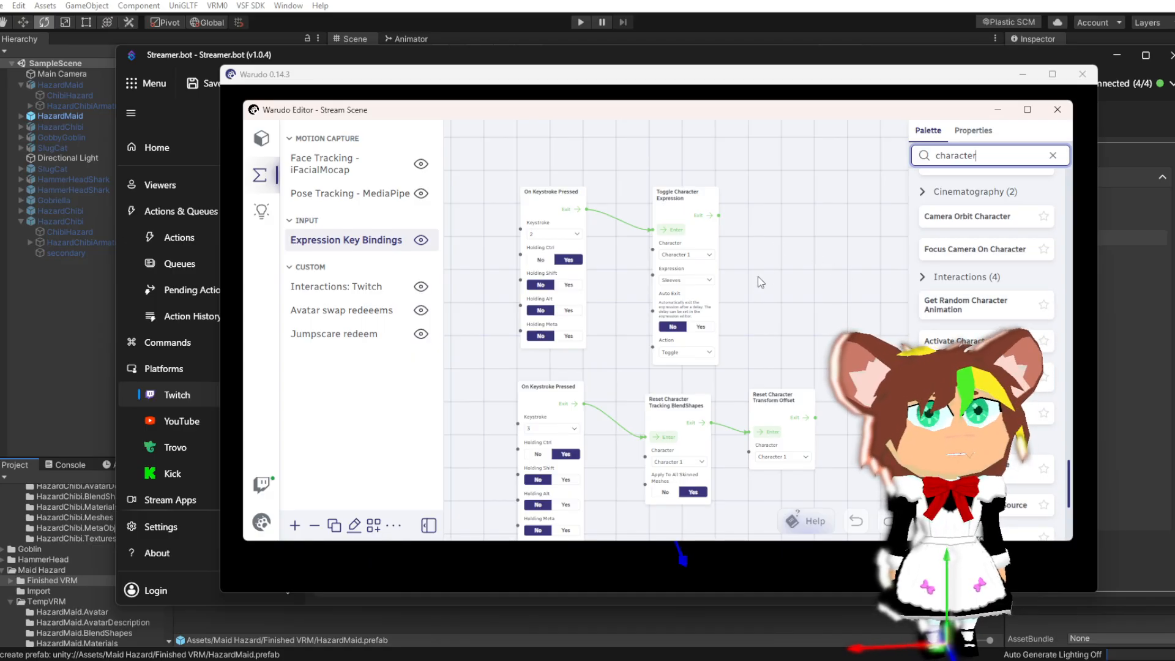
Duplicate the Goggles Toggle Character Expression node in the Ctrl+1 chain, set the copy's expression to Ears, and connect it after the original
drag(755, 278, 755, 343)
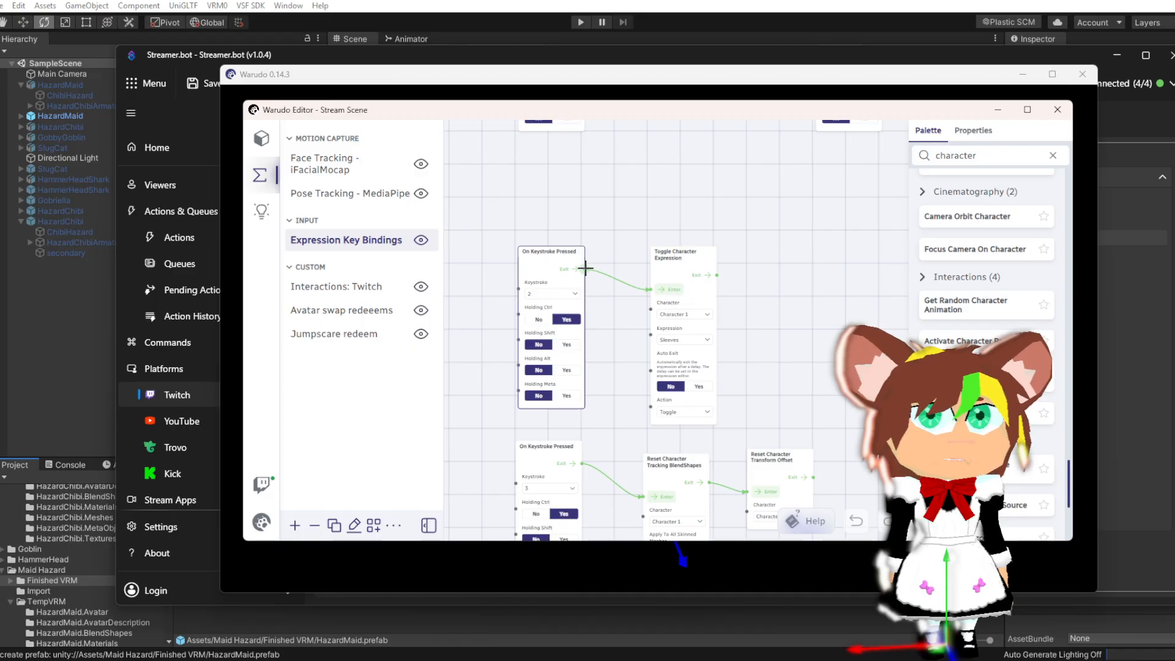
drag(606, 388, 640, 380)
drag(656, 196, 531, 383)
drag(741, 326, 536, 365)
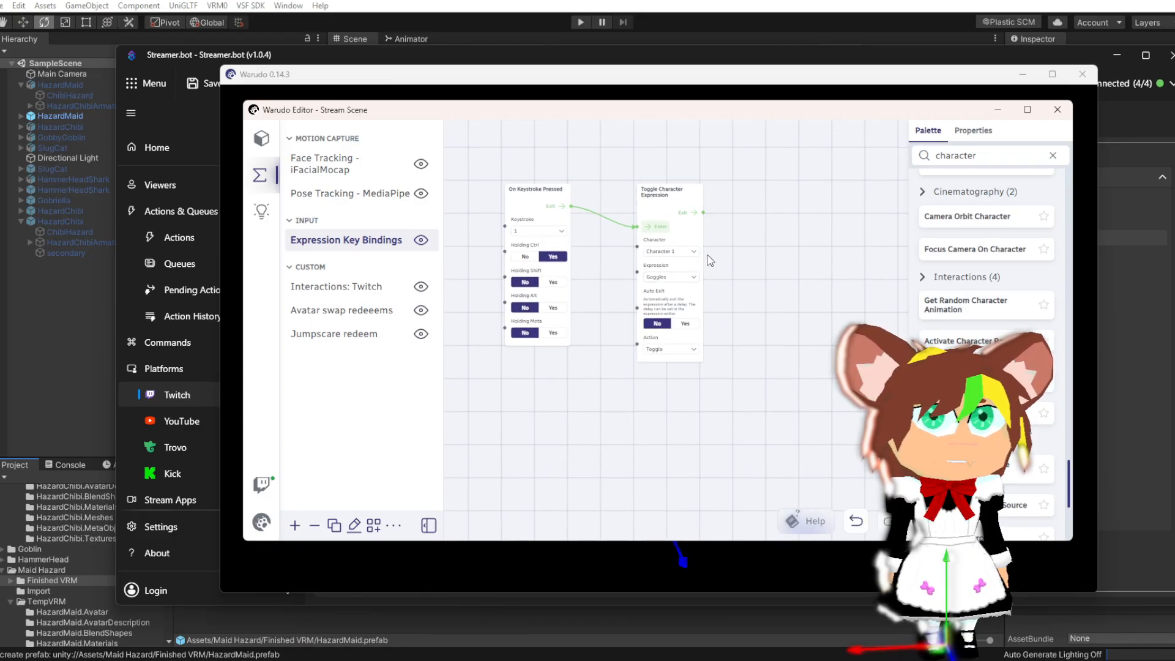
drag(702, 213, 748, 215)
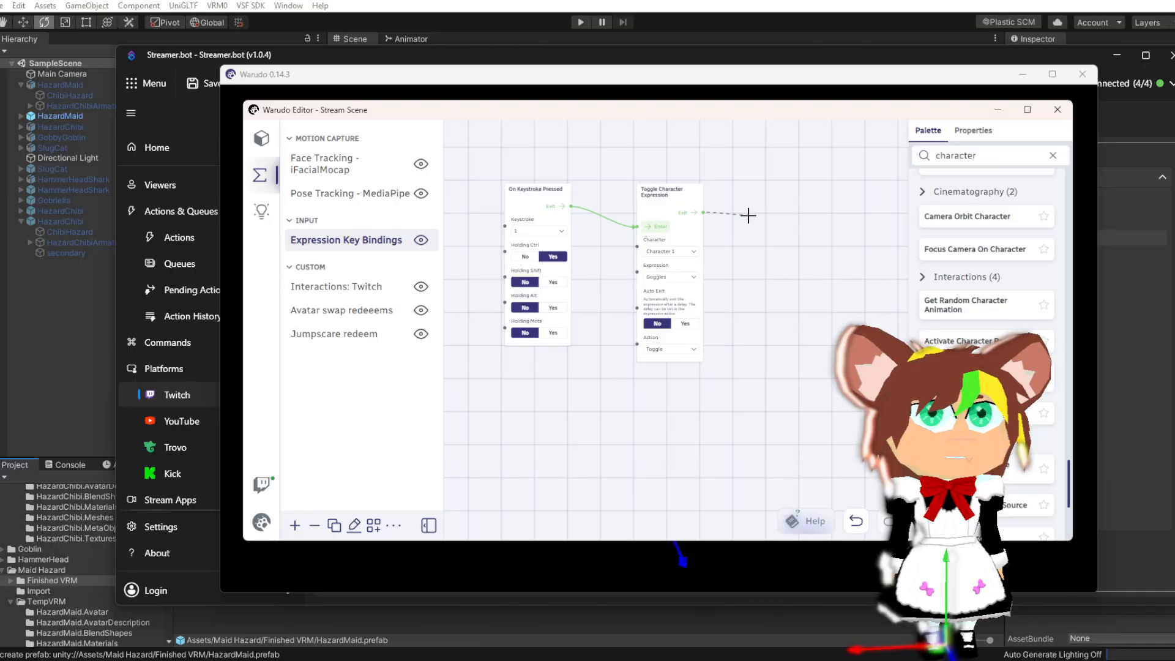
click(672, 194)
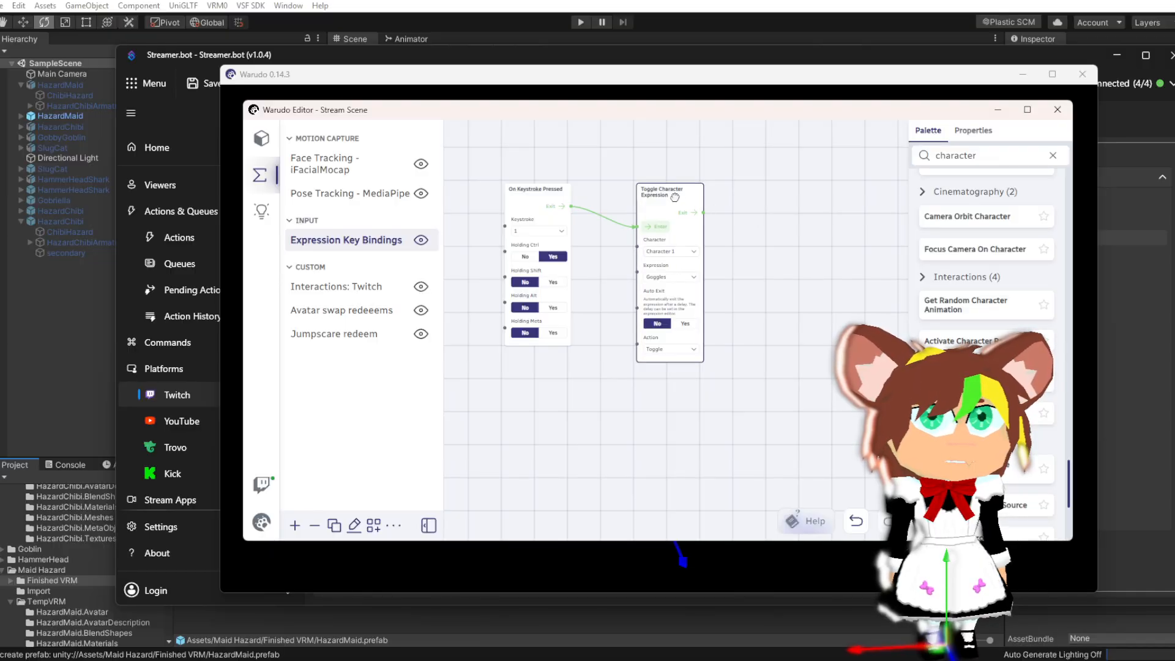
key(ctrl+v)
drag(774, 196, 747, 187)
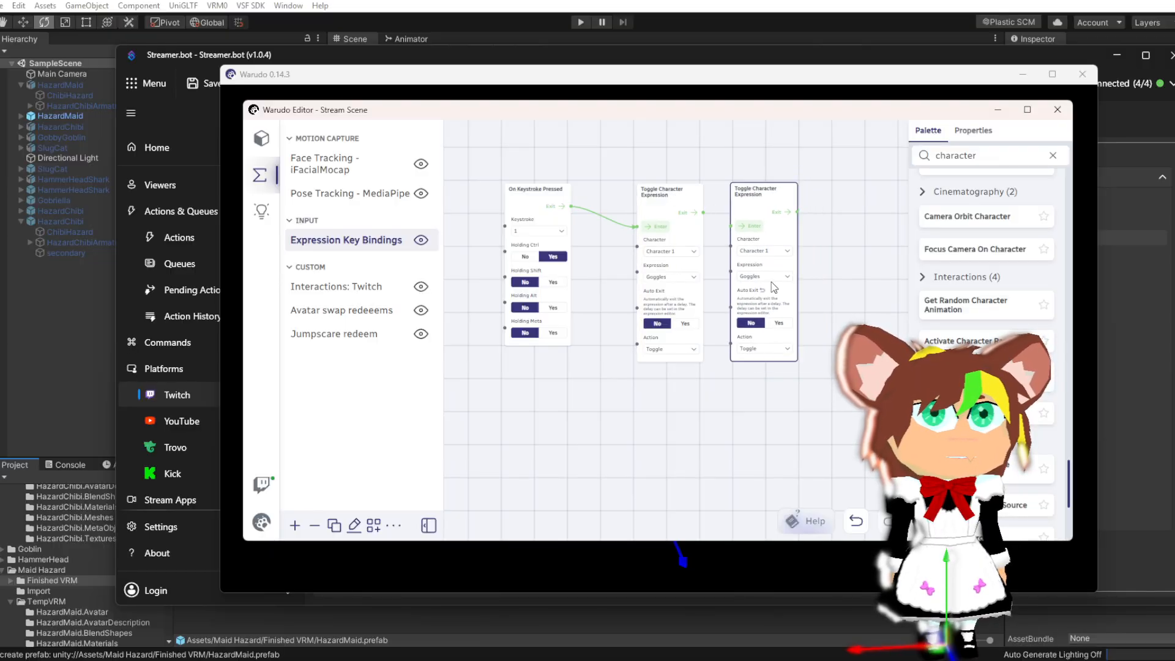
click(769, 279)
click(581, 359)
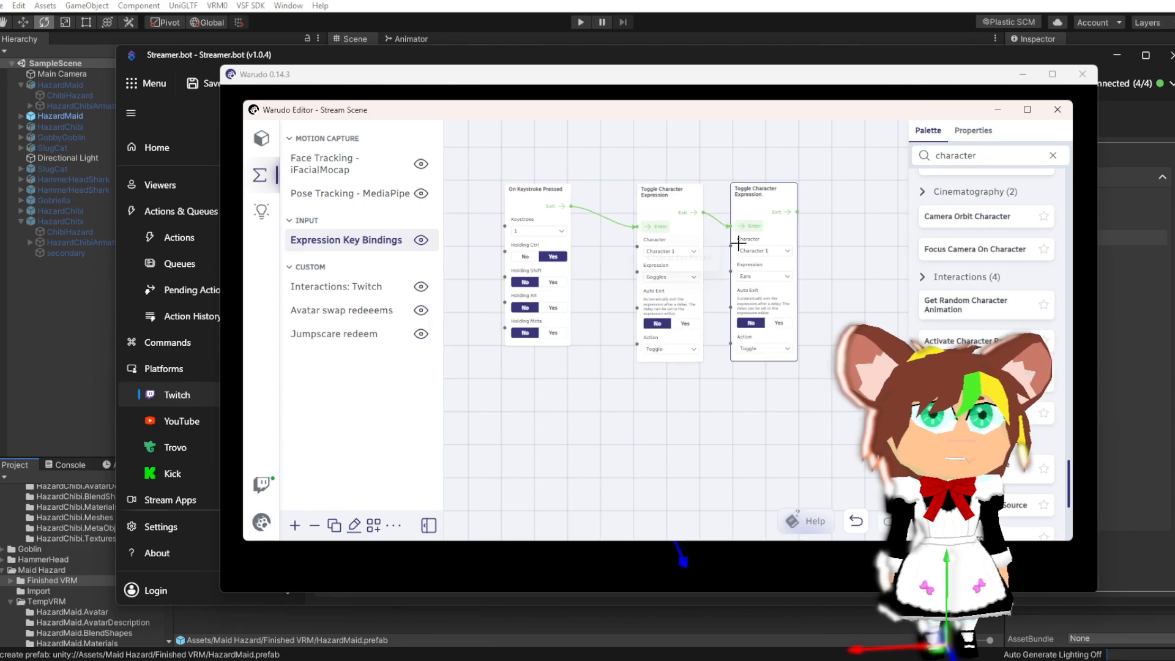
Look over the remaining expression key binding chains and the node chains in the Interactions: Twitch blueprint
drag(849, 299, 784, 301)
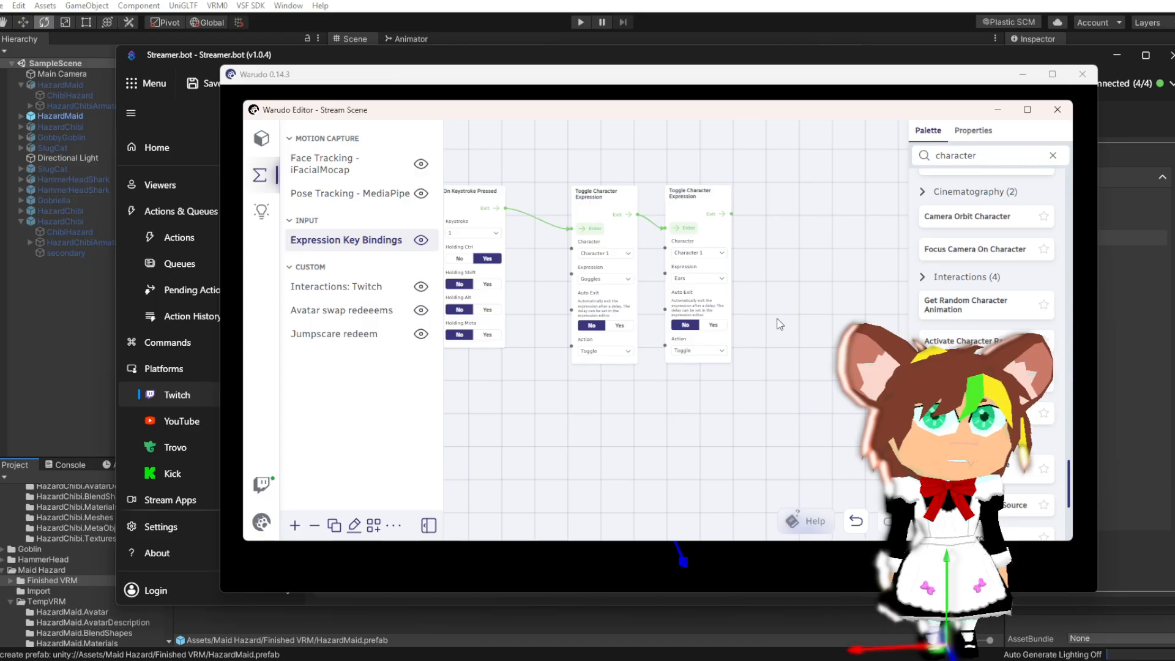
scroll(771, 392, down, 5)
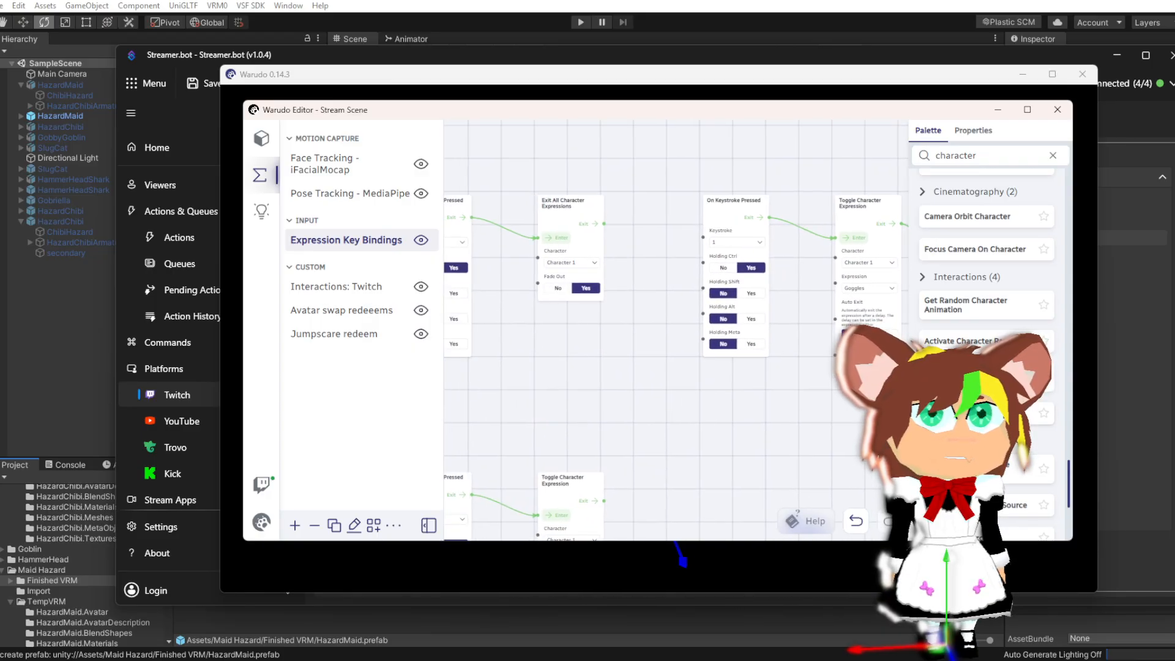
drag(654, 431, 639, 473)
scroll(713, 269, down, 3)
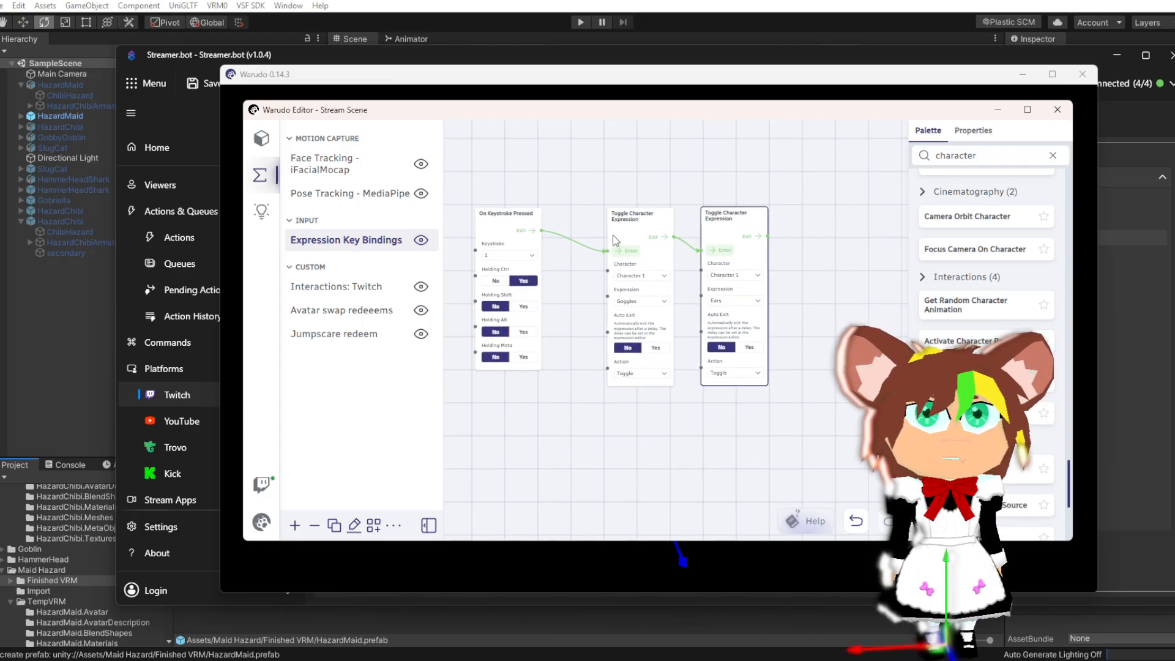
click(376, 287)
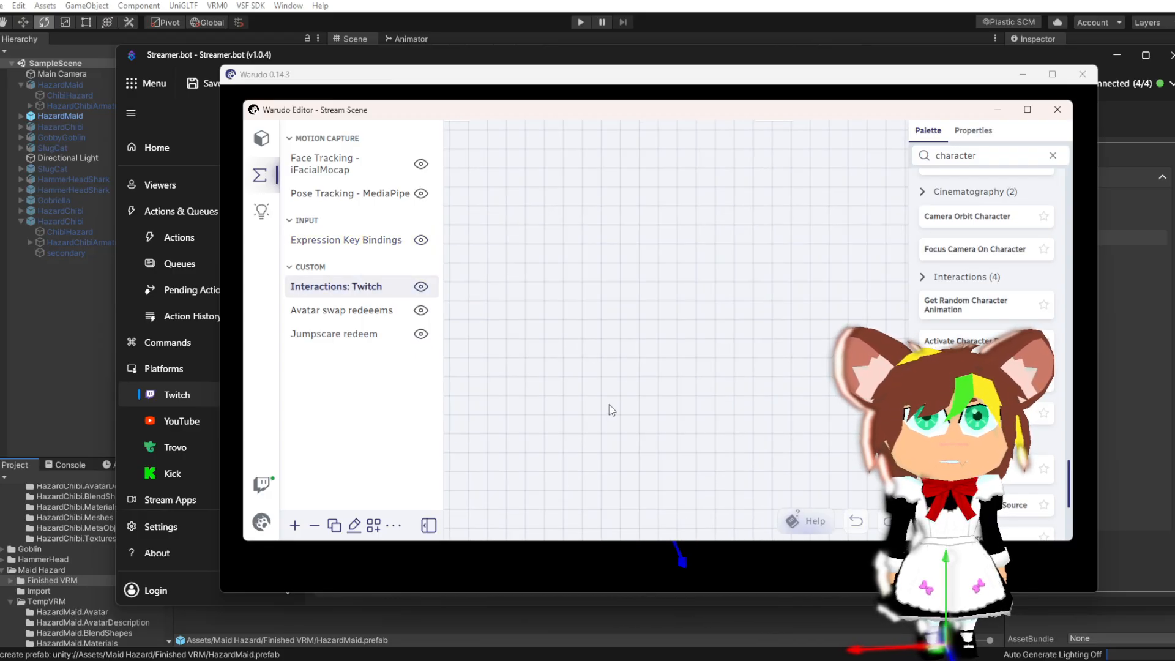
drag(640, 422, 744, 482)
scroll(745, 481, down, 1)
drag(632, 276, 645, 508)
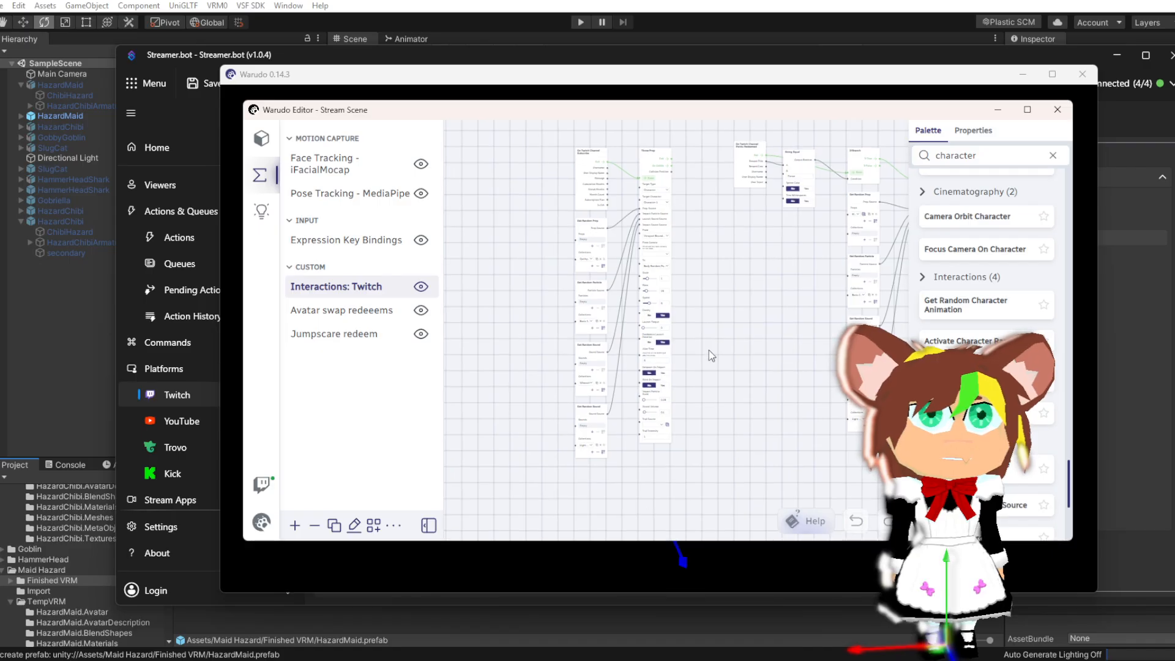
drag(709, 351, 501, 391)
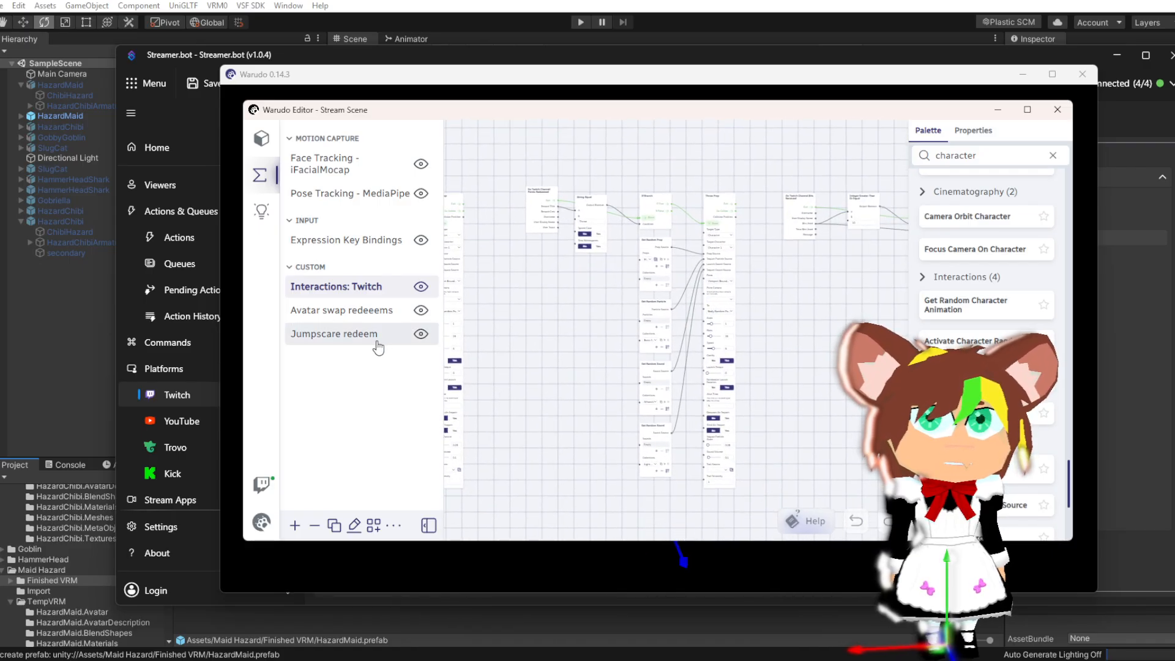
In the Avatar swap redeeems blueprint, insert the Ears toggle node between the Goggle Toggle chain's first Goggles toggle and its delay
click(358, 318)
scroll(680, 367, up, 2)
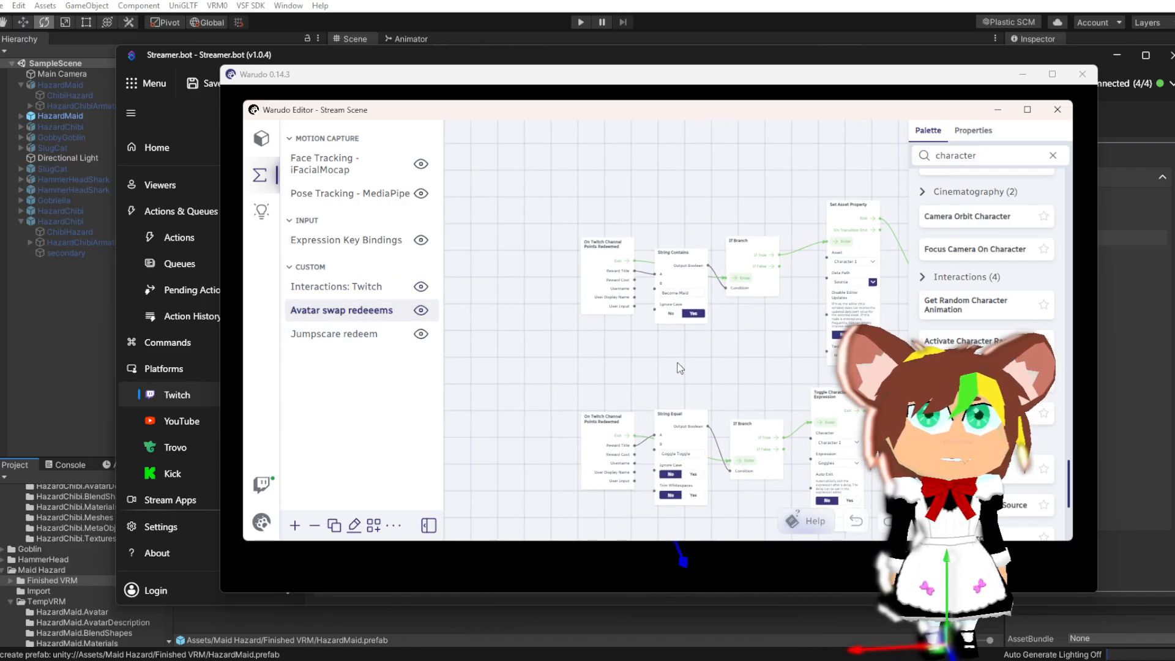
drag(679, 367, 493, 277)
drag(758, 434, 726, 324)
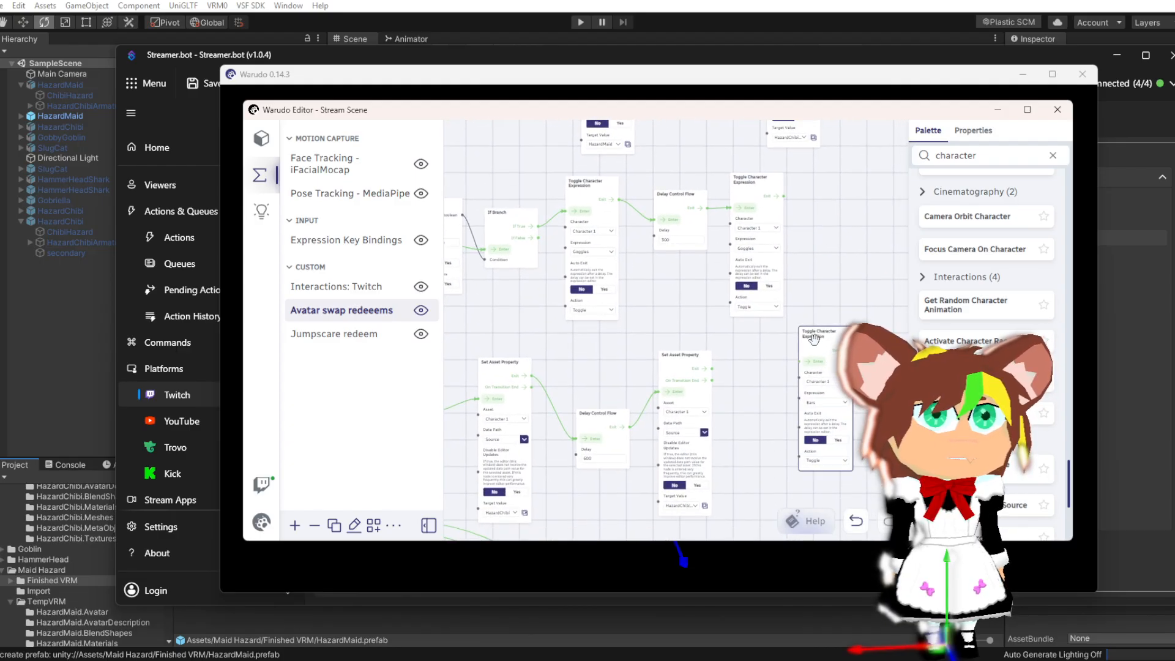
drag(814, 338, 724, 197)
drag(821, 256, 741, 226)
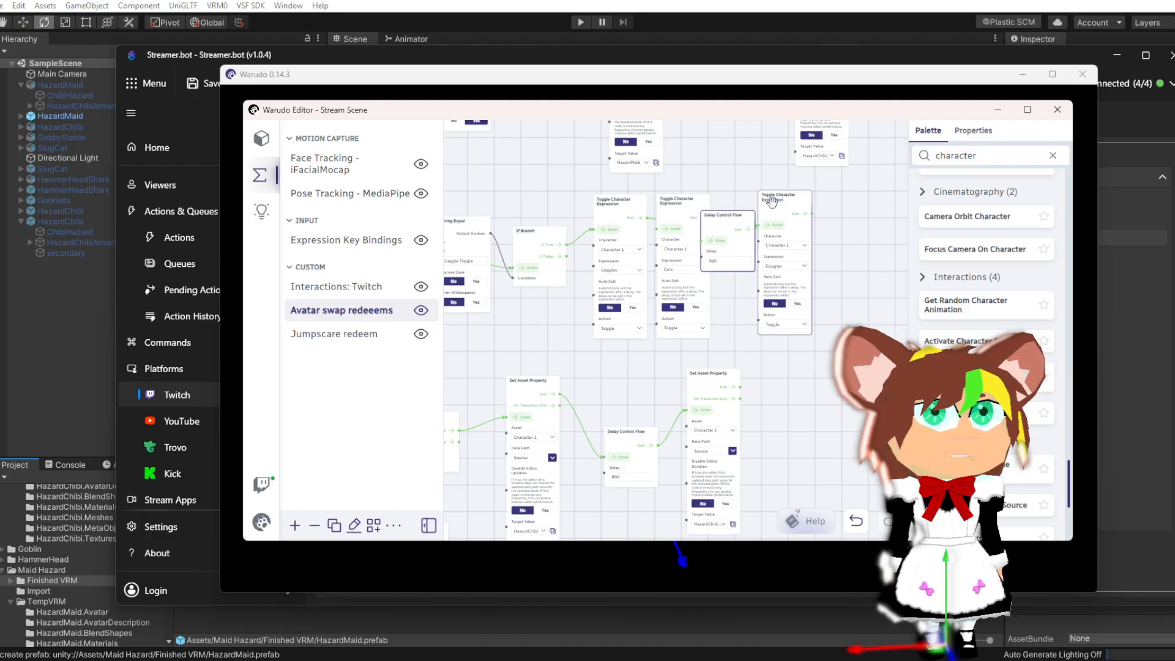
drag(739, 213, 820, 206)
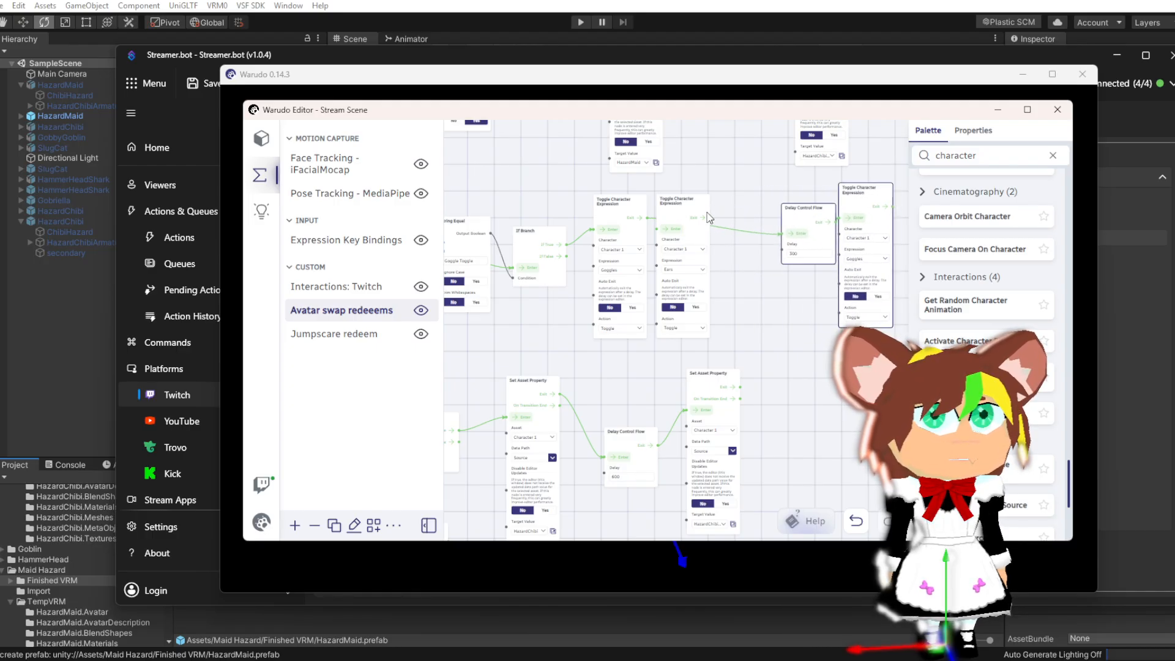
drag(691, 203, 695, 202)
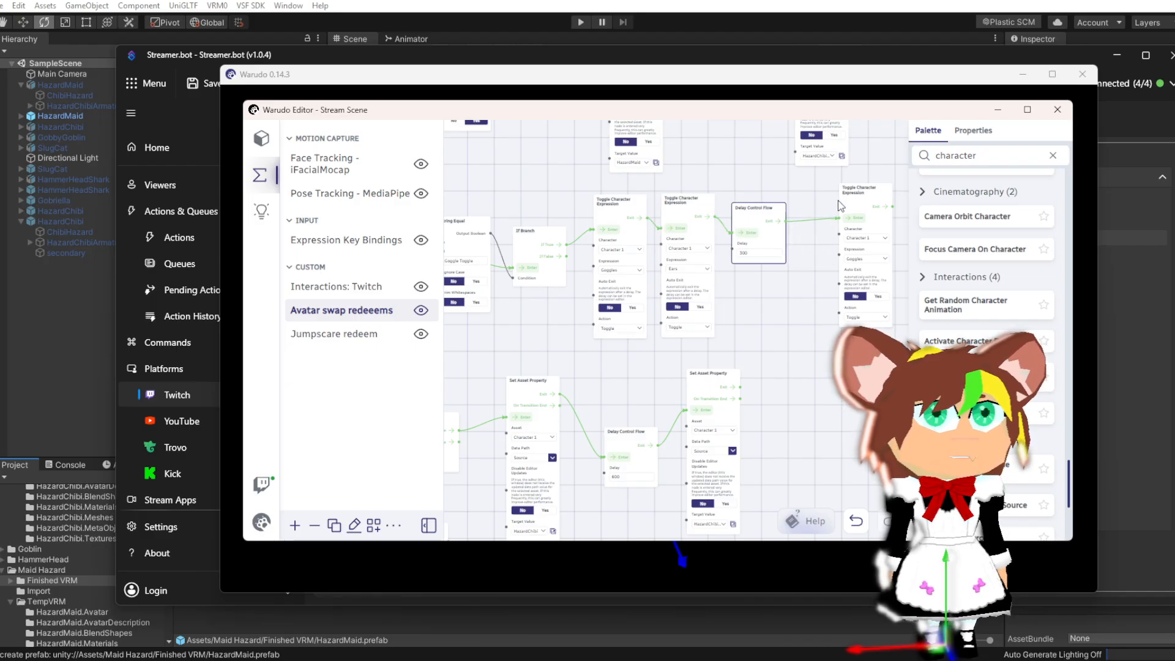
Duplicate the Ears toggle node and connect the copy after the Goggles toggle that follows the delay
click(683, 208)
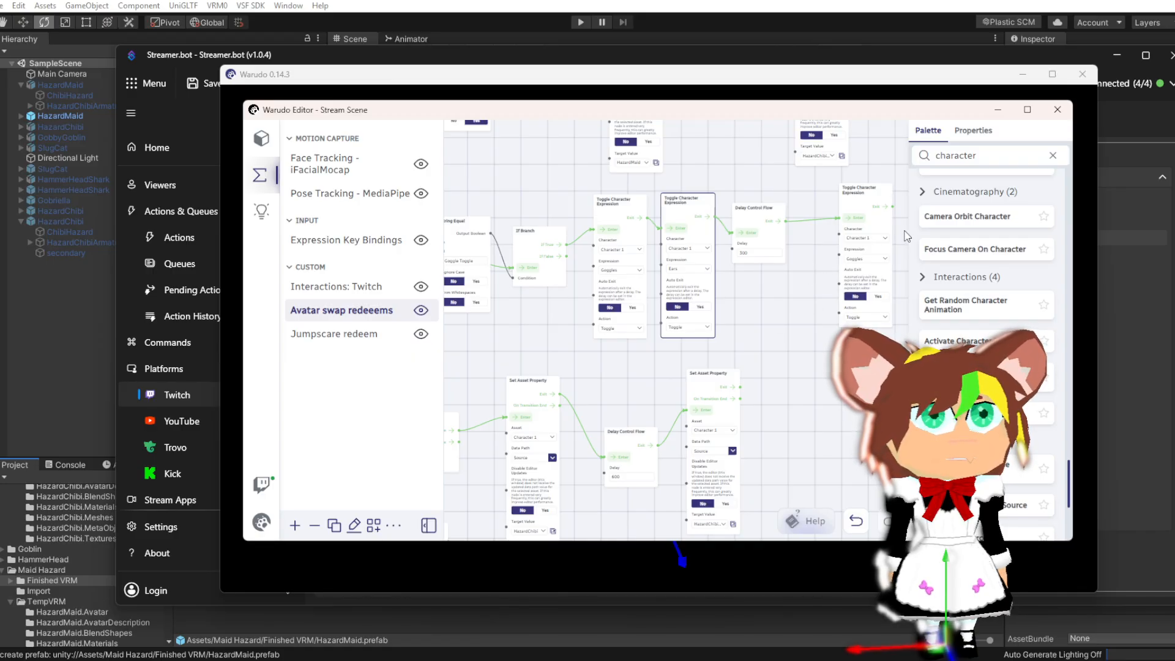
drag(827, 297, 689, 334)
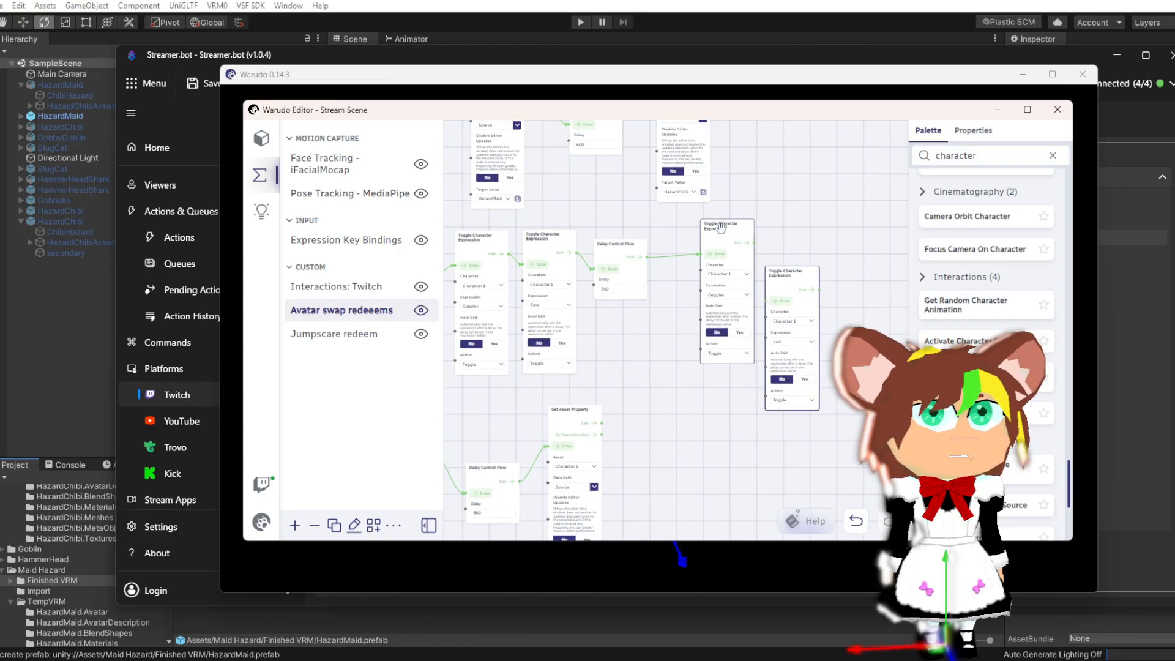
drag(722, 228, 684, 237)
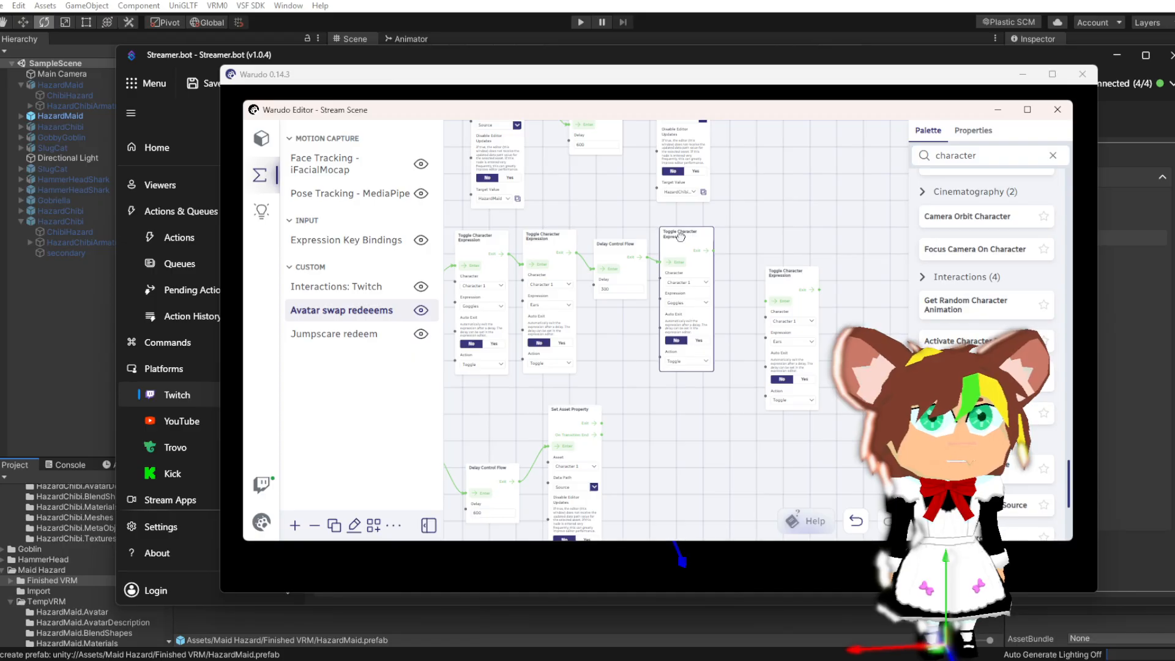
drag(782, 277, 738, 235)
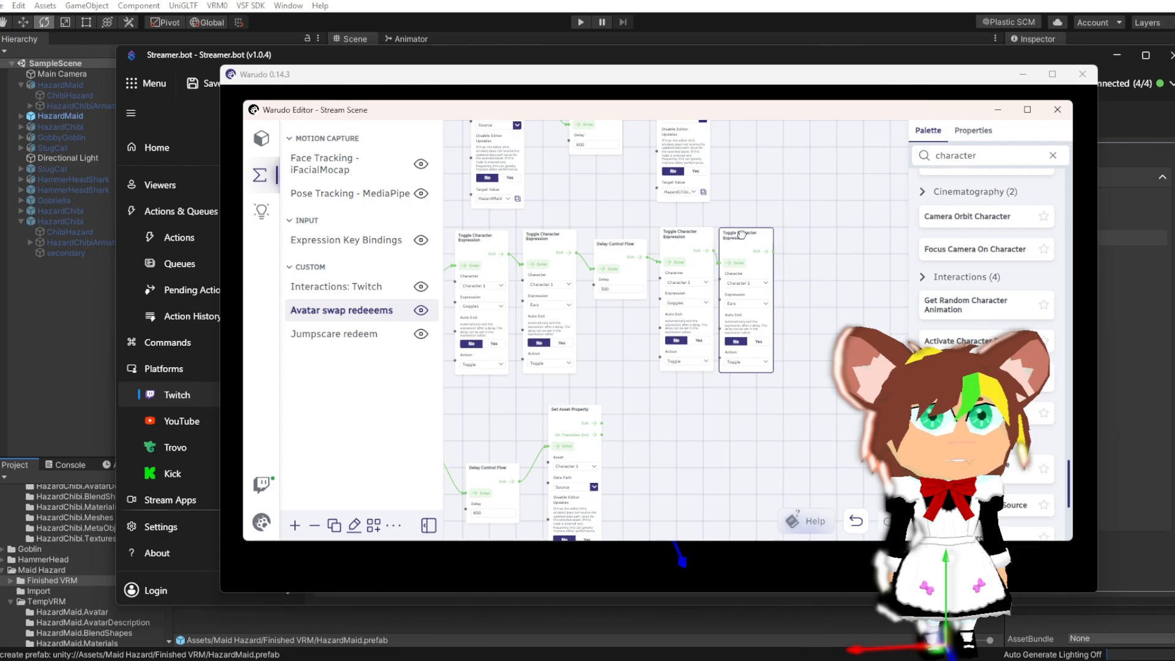
Save the Stream Scene with the updated blueprints
scroll(648, 358, down, 5)
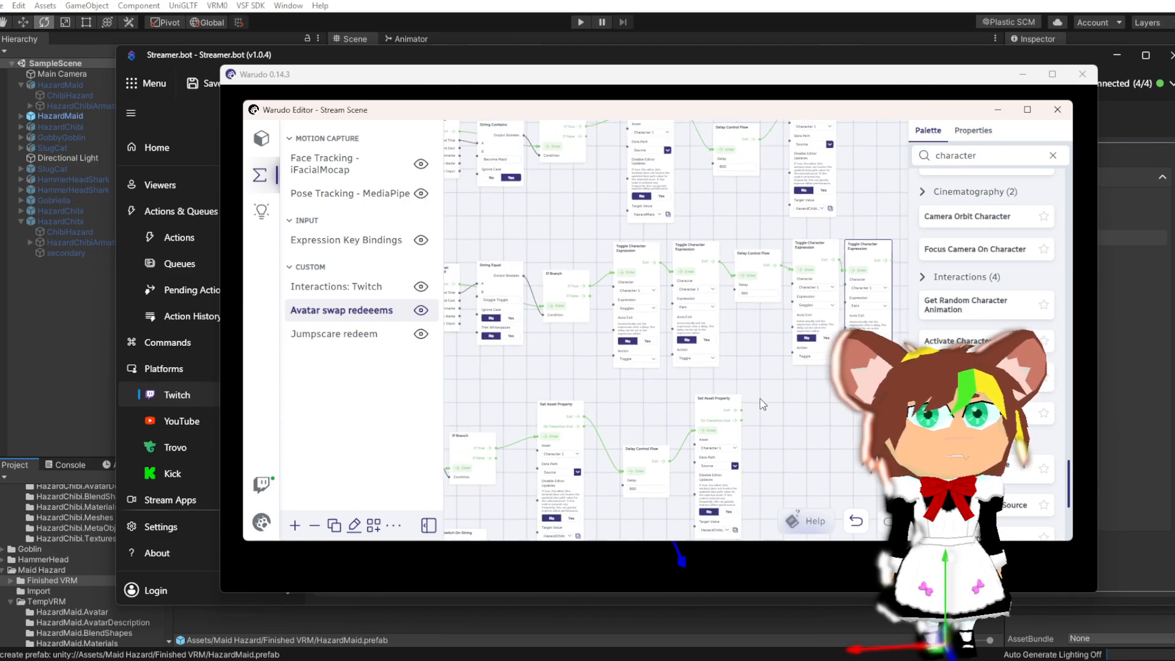
click(261, 520)
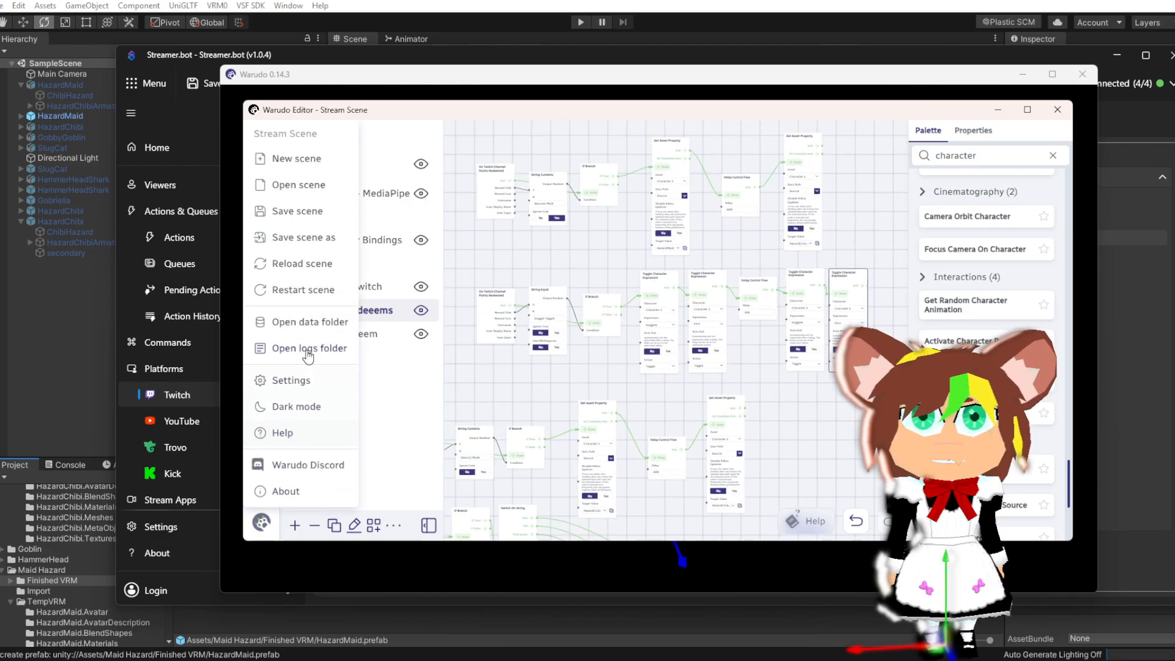
click(298, 211)
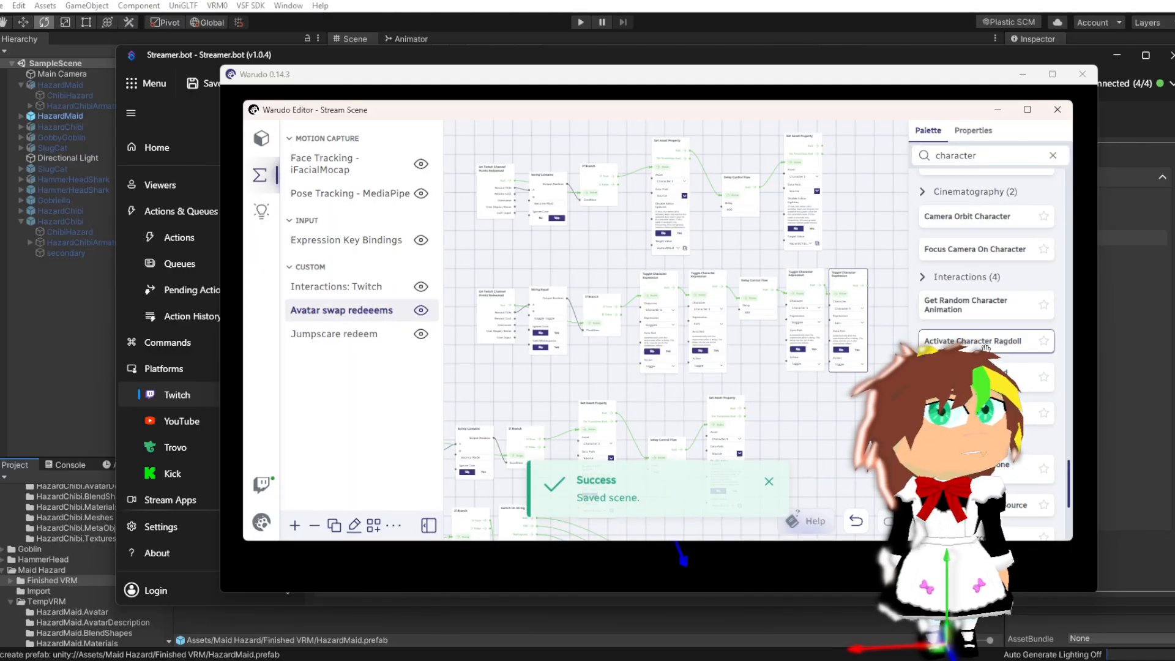
Bring the avatar preview window to the front, reposition it, and examine the maid avatar's ears from different angles
click(615, 555)
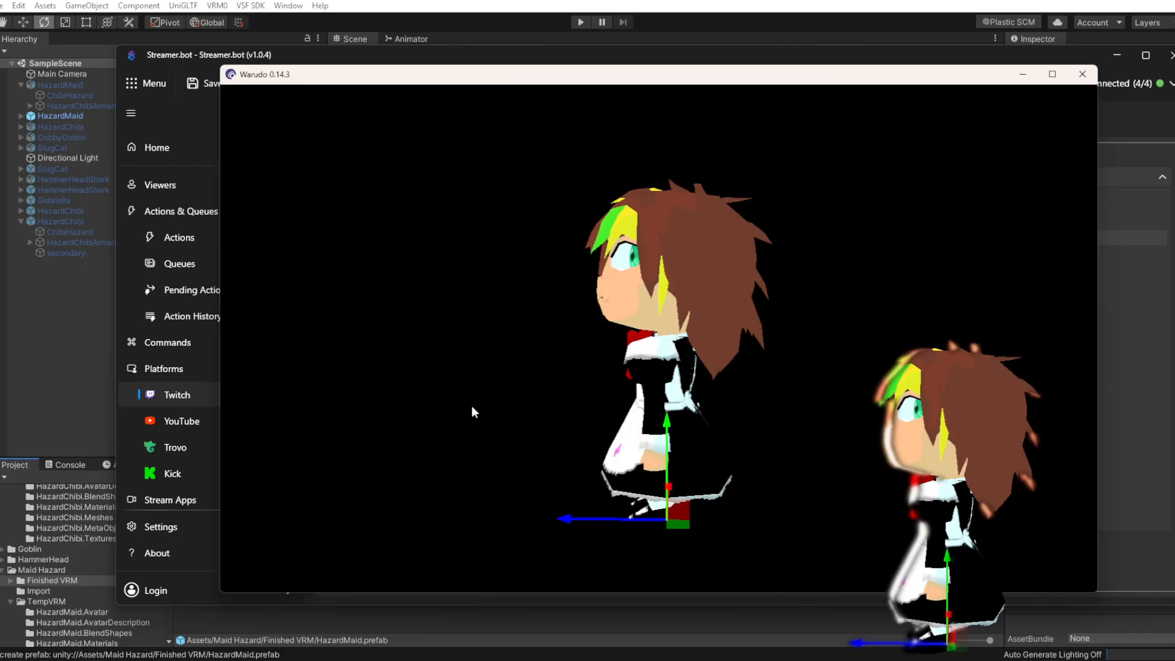
drag(641, 419, 552, 280)
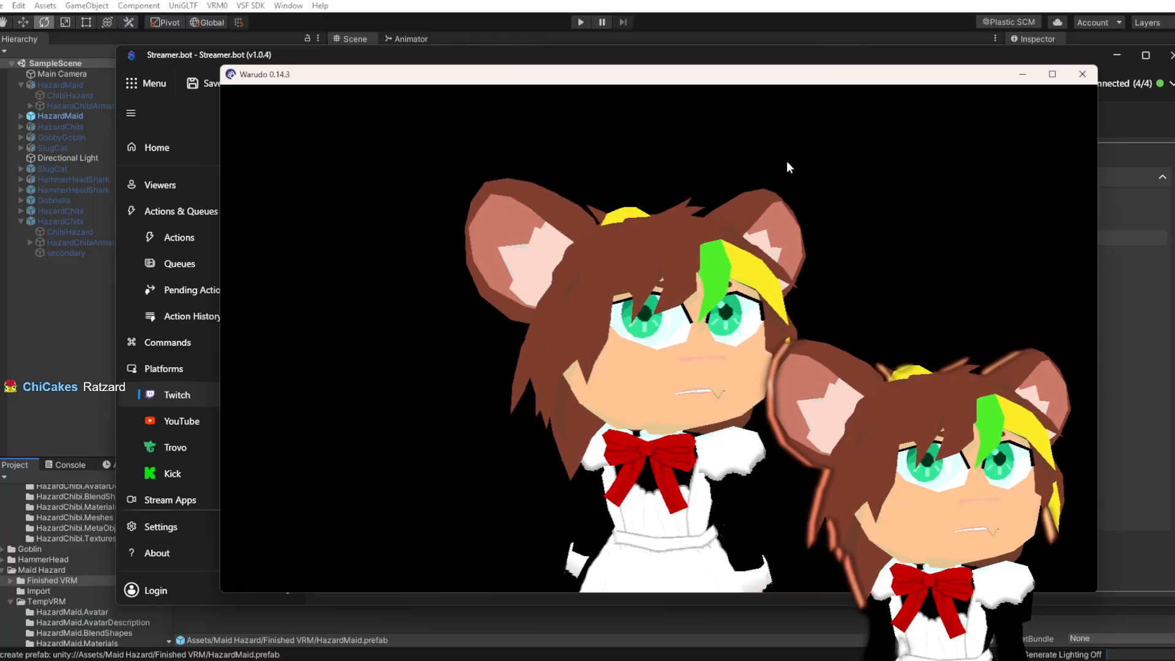
drag(740, 76, 784, 57)
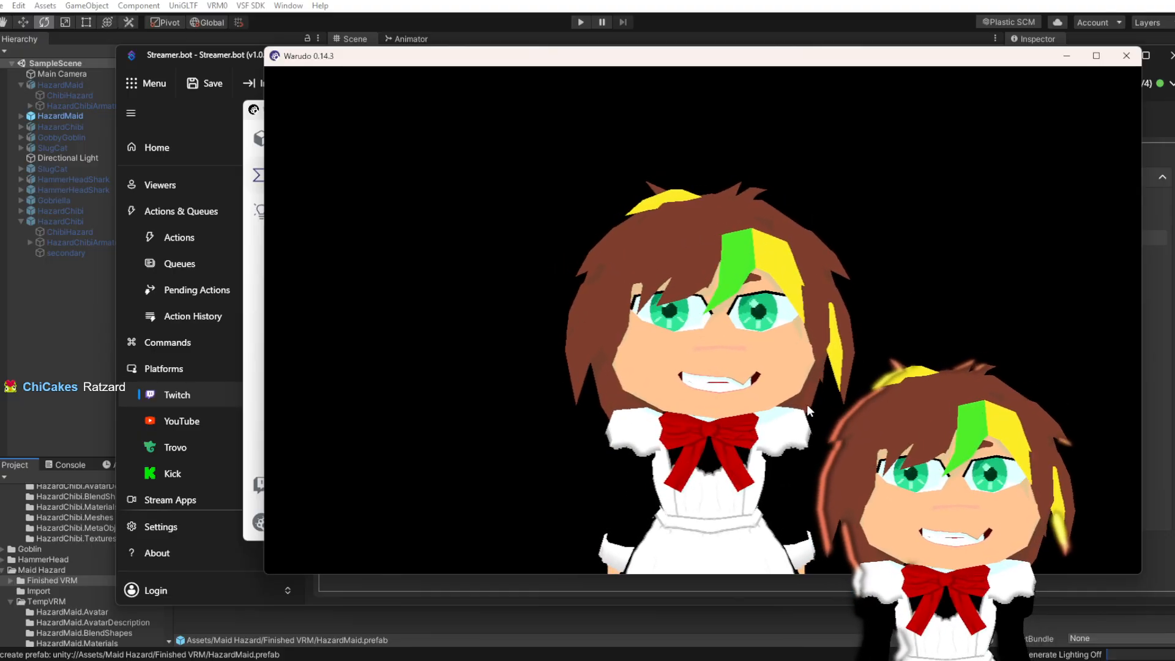
middle_drag(813, 431, 771, 301)
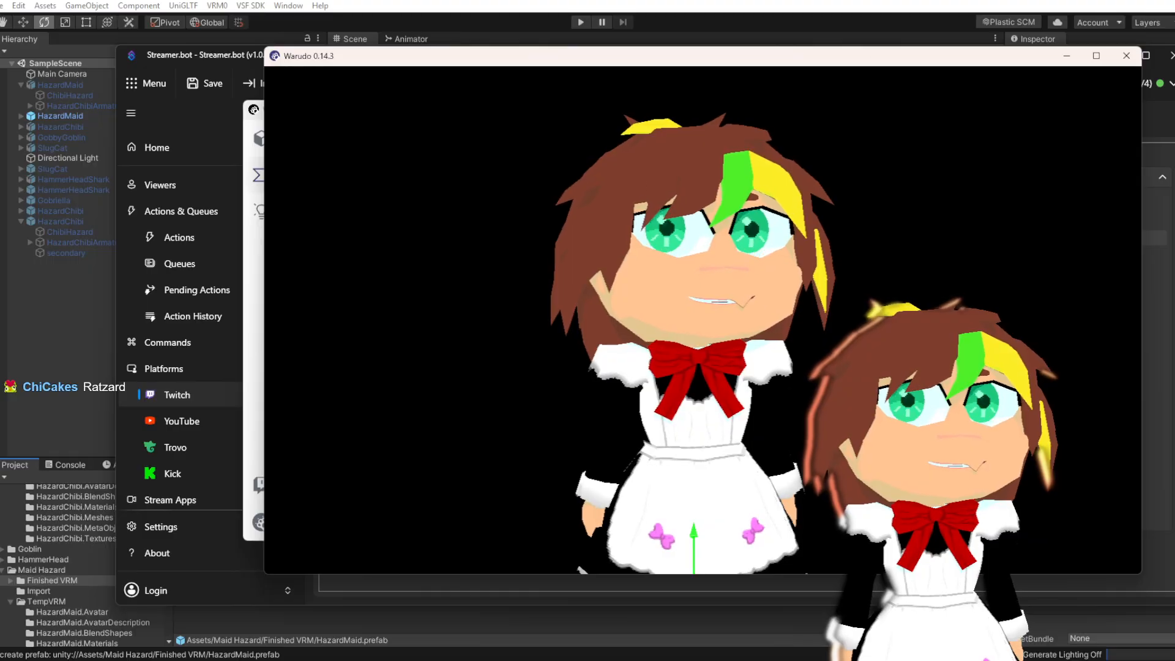
Orbit around the maid avatar in the Warudo preview to inspect it, and move the preview window aside
right_drag(771, 301, 857, 303)
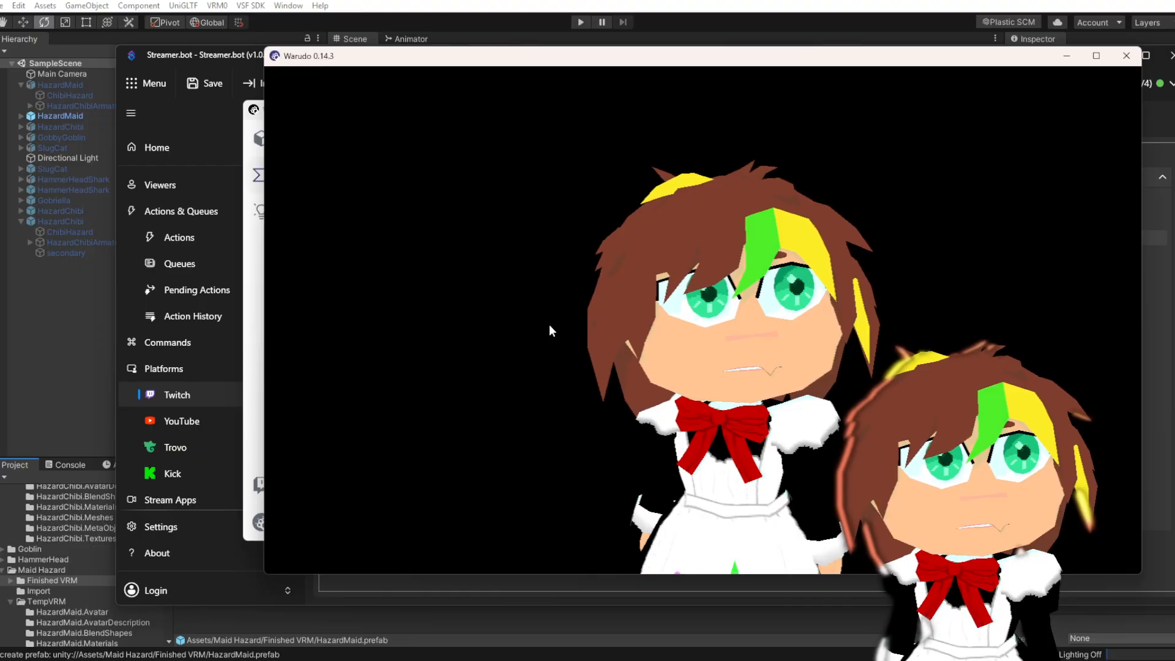
drag(569, 61, 499, 89)
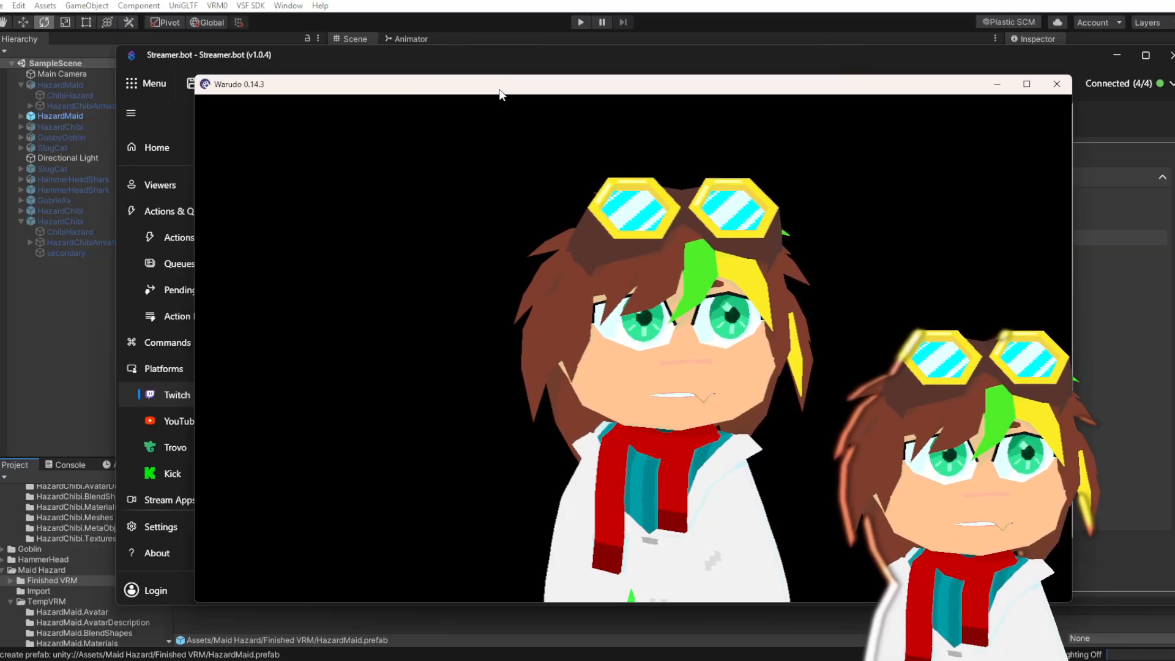
Switch to Streamer.bot, edit the Become Maid reward's global cooldown, and save both the reward and the Streamer.bot settings
click(387, 56)
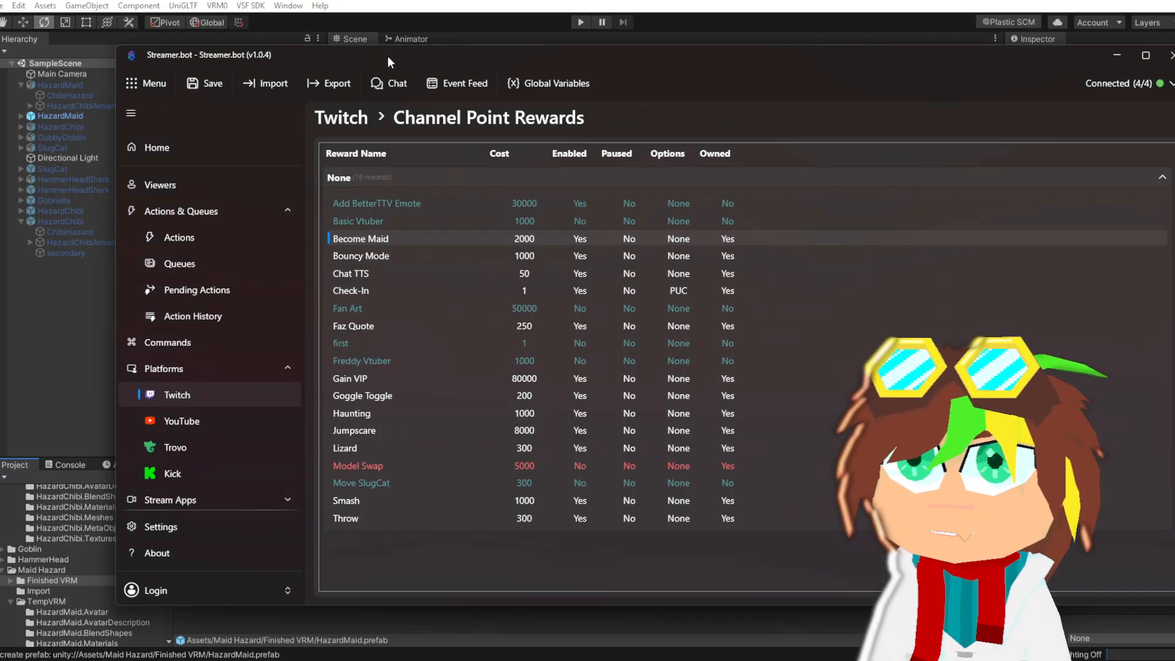
double_click(434, 242)
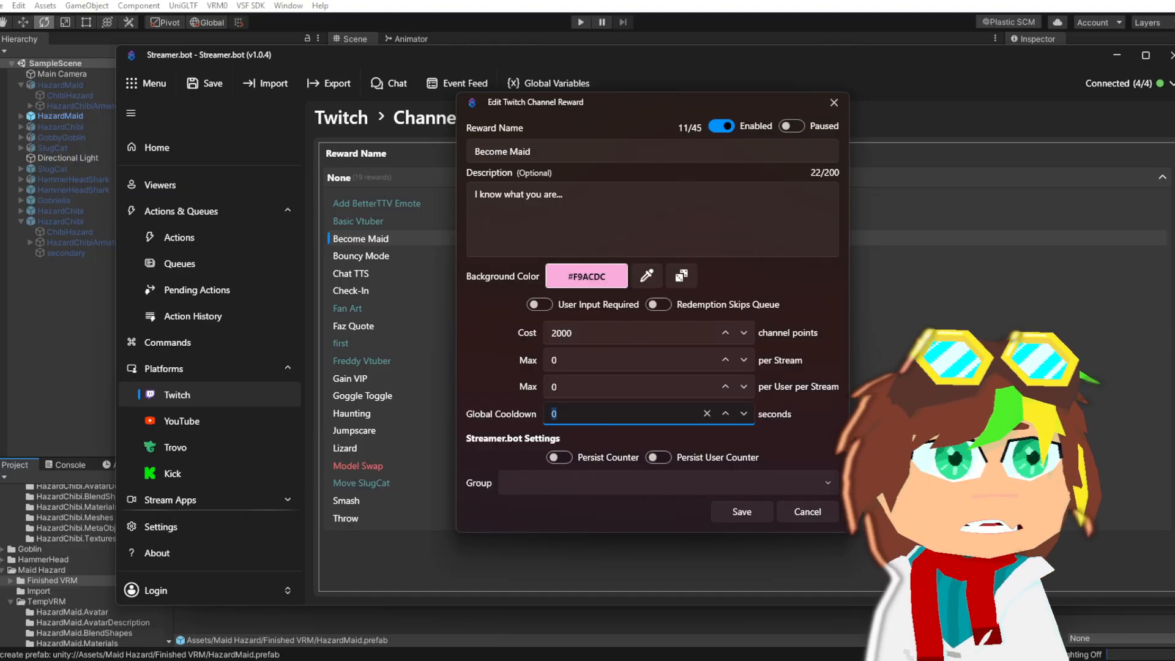
click(740, 512)
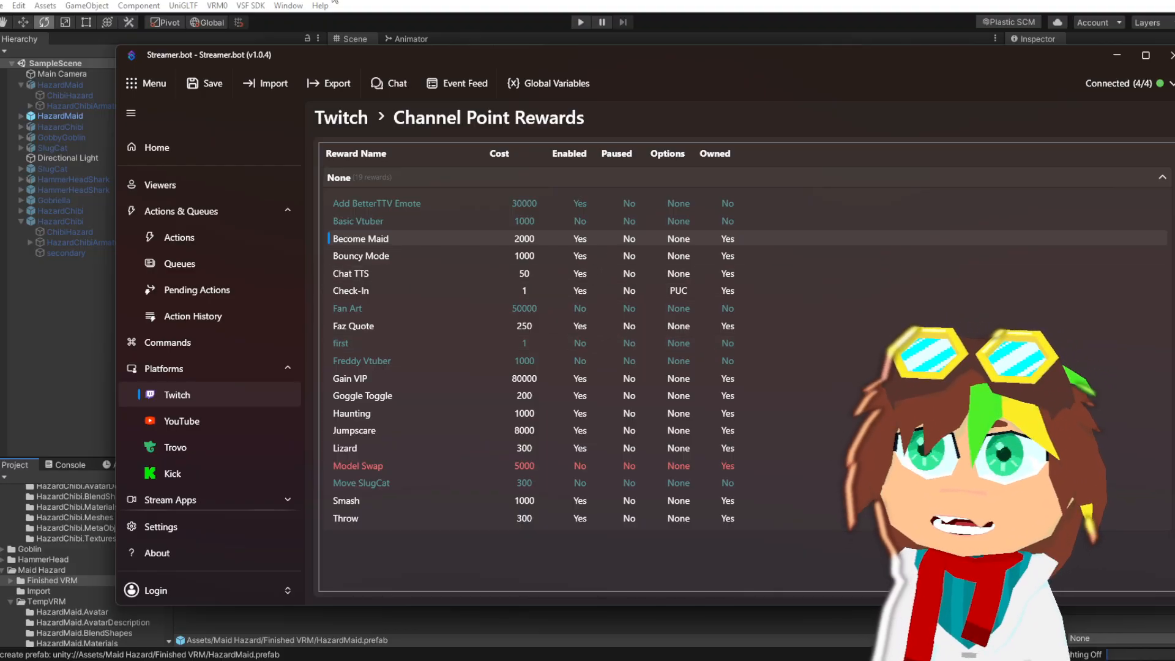
click(193, 83)
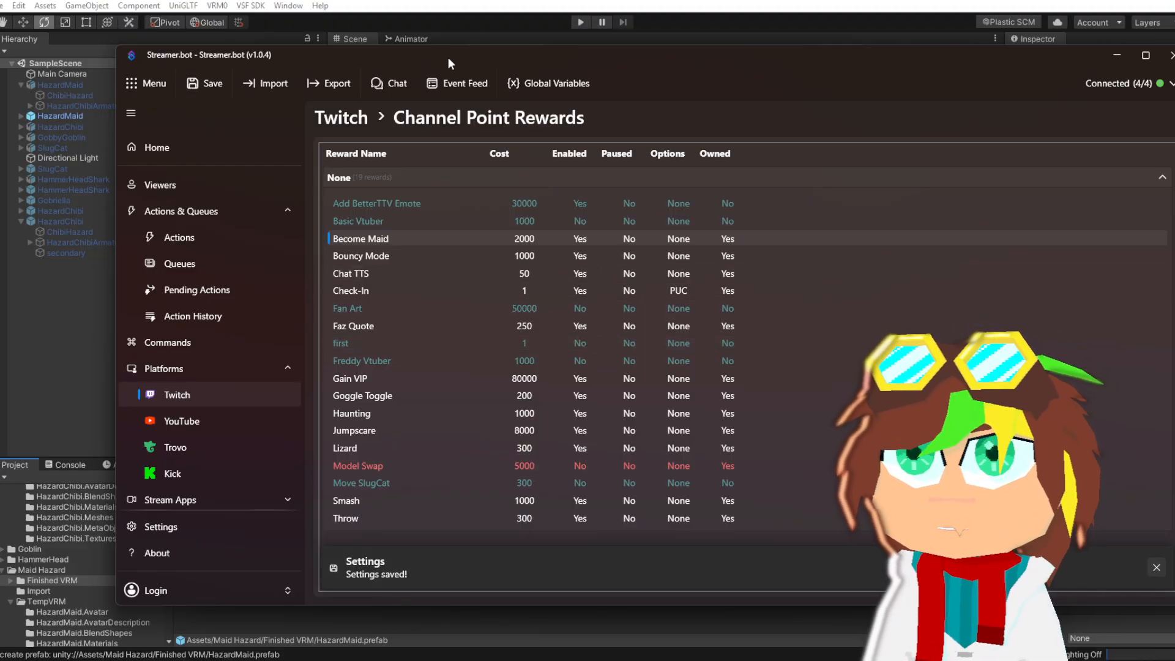
Move the Streamer.bot, avatar preview and Warudo Editor windows off this screen to clear the Unity workspace
drag(448, 57, 0, 208)
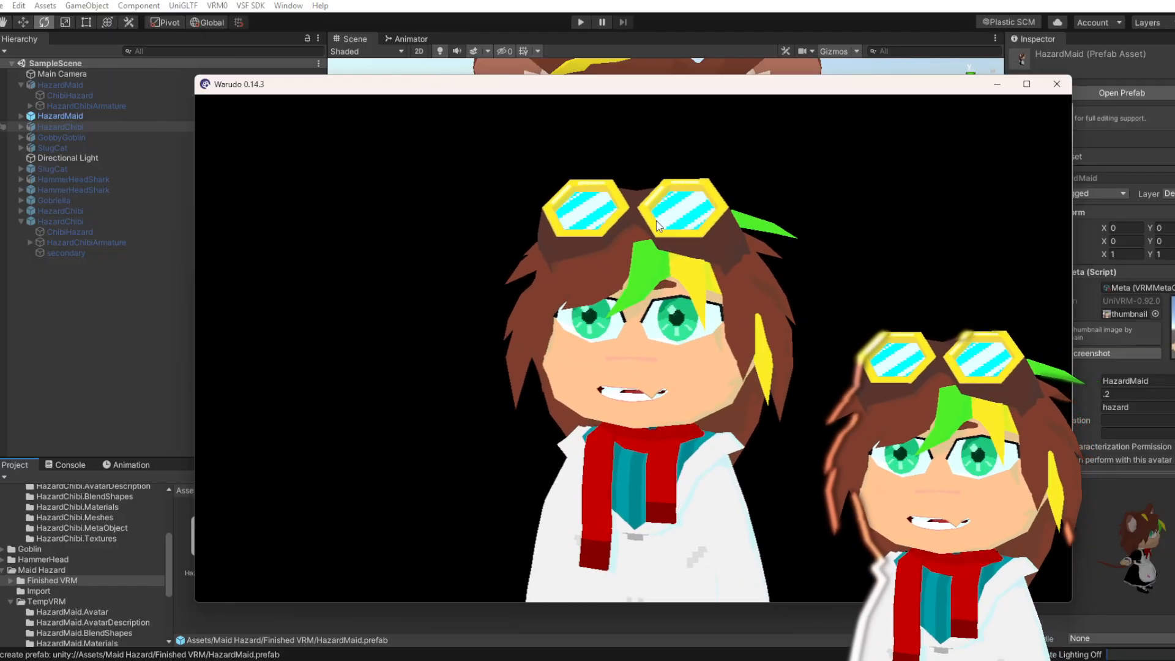
drag(647, 90, 0, 239)
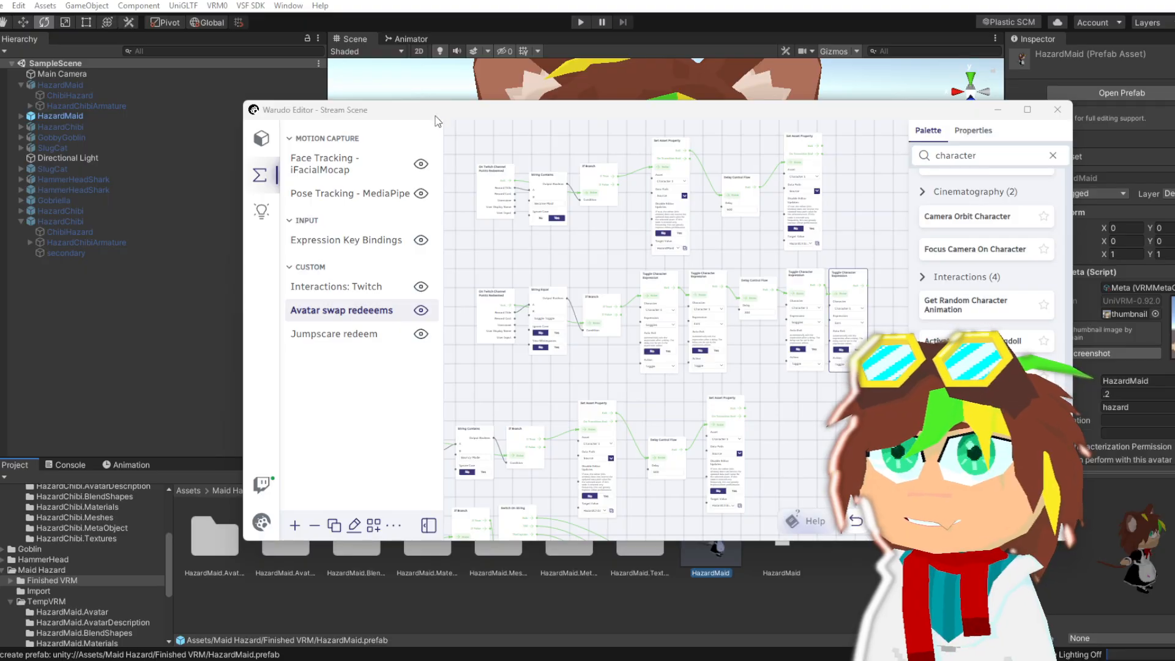
drag(437, 121, 0, 183)
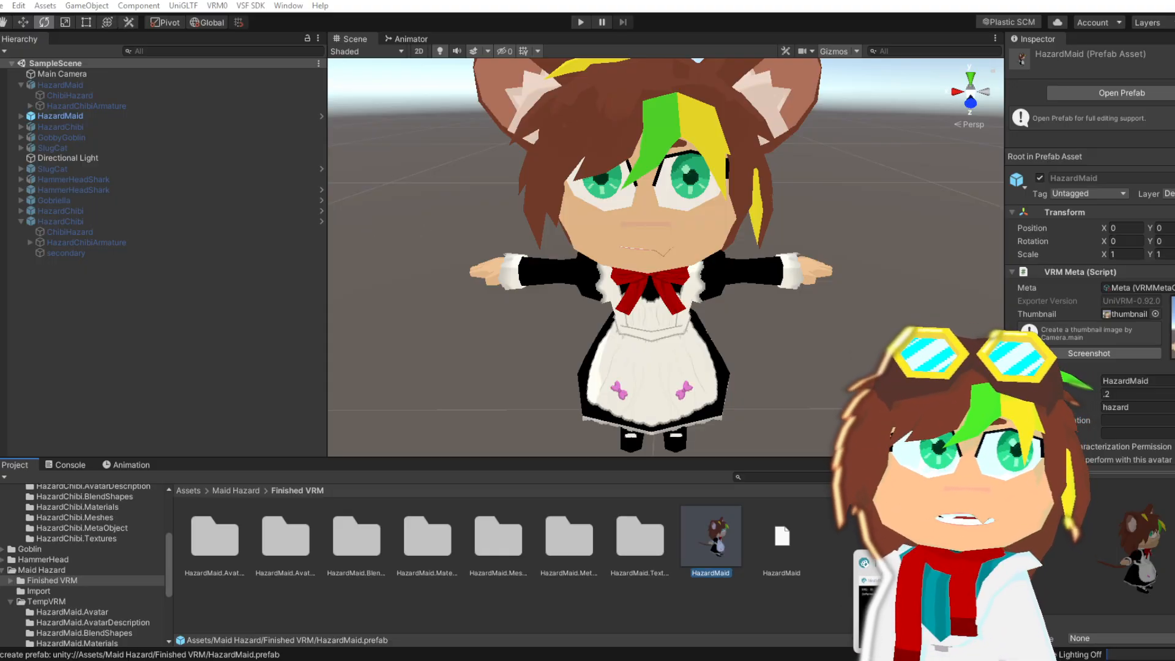
Show the previews of the open Chrome windows to switch to the browser
mouse_move(930, 660)
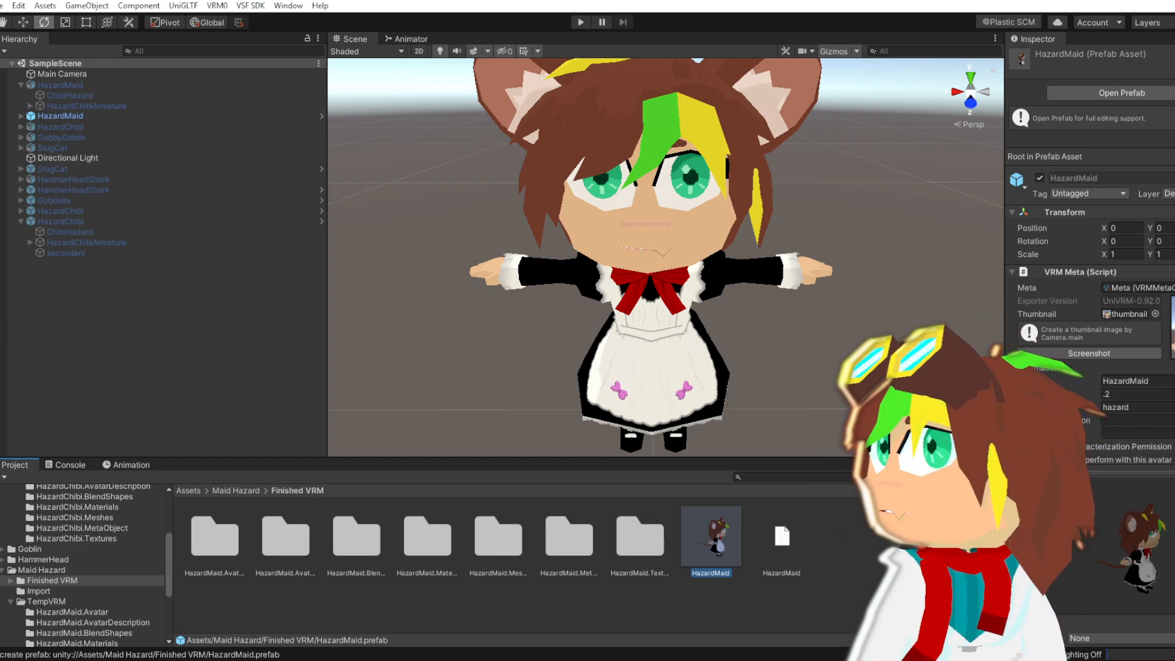
mouse_move(343, 659)
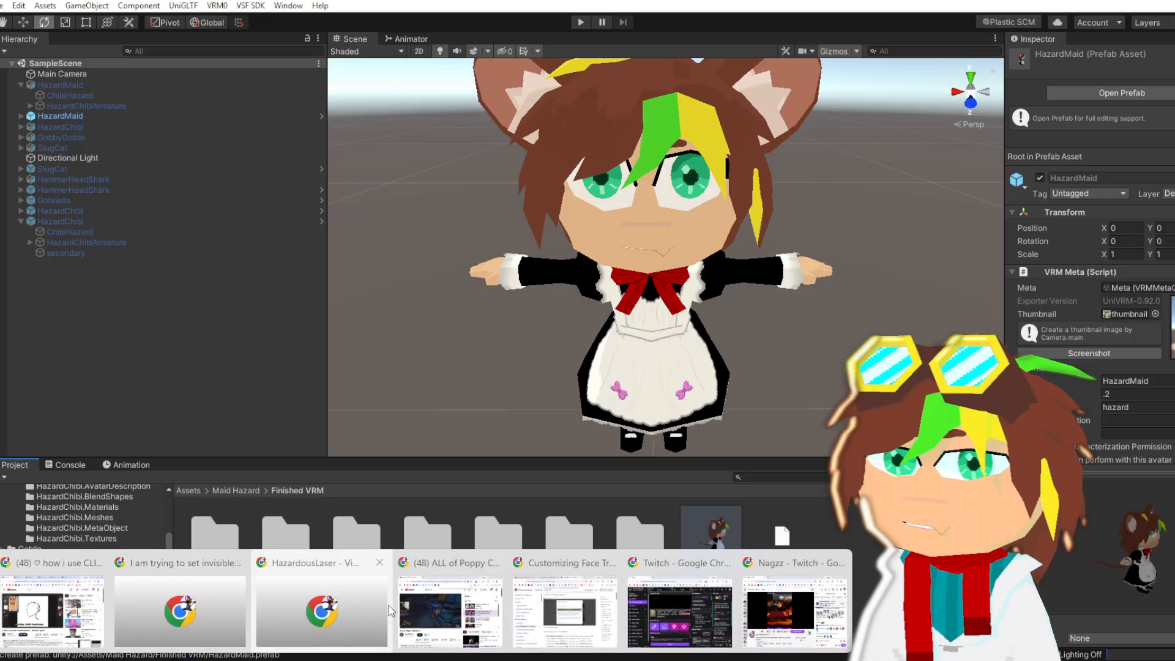